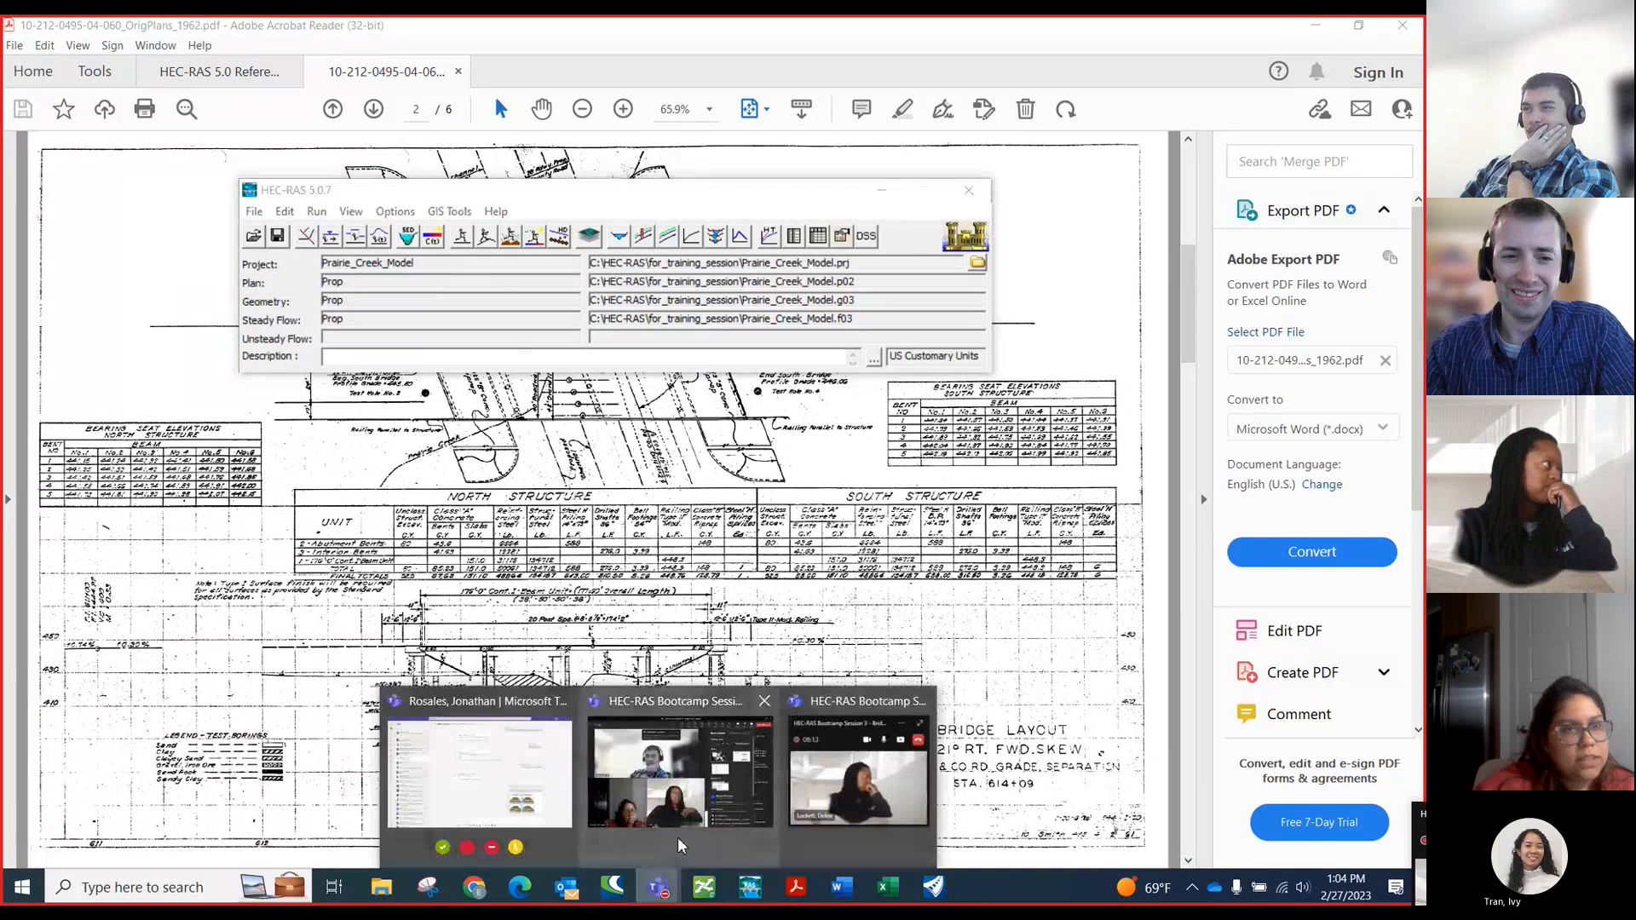
pyautogui.moveTo(686, 797)
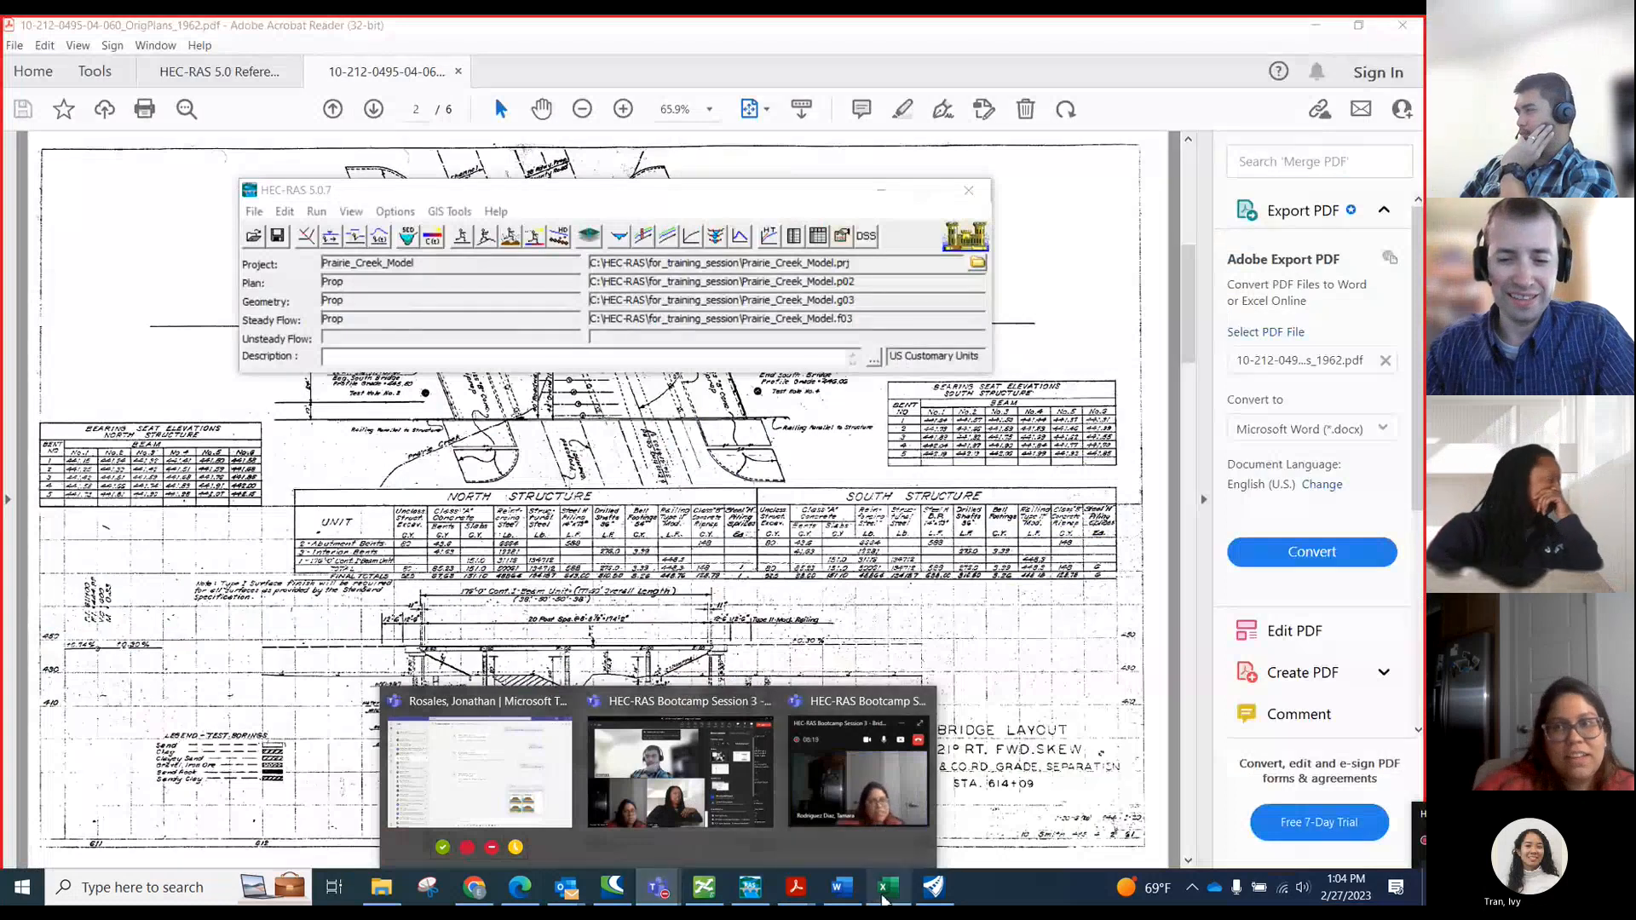
pyautogui.click(888, 887)
pyautogui.click(888, 887)
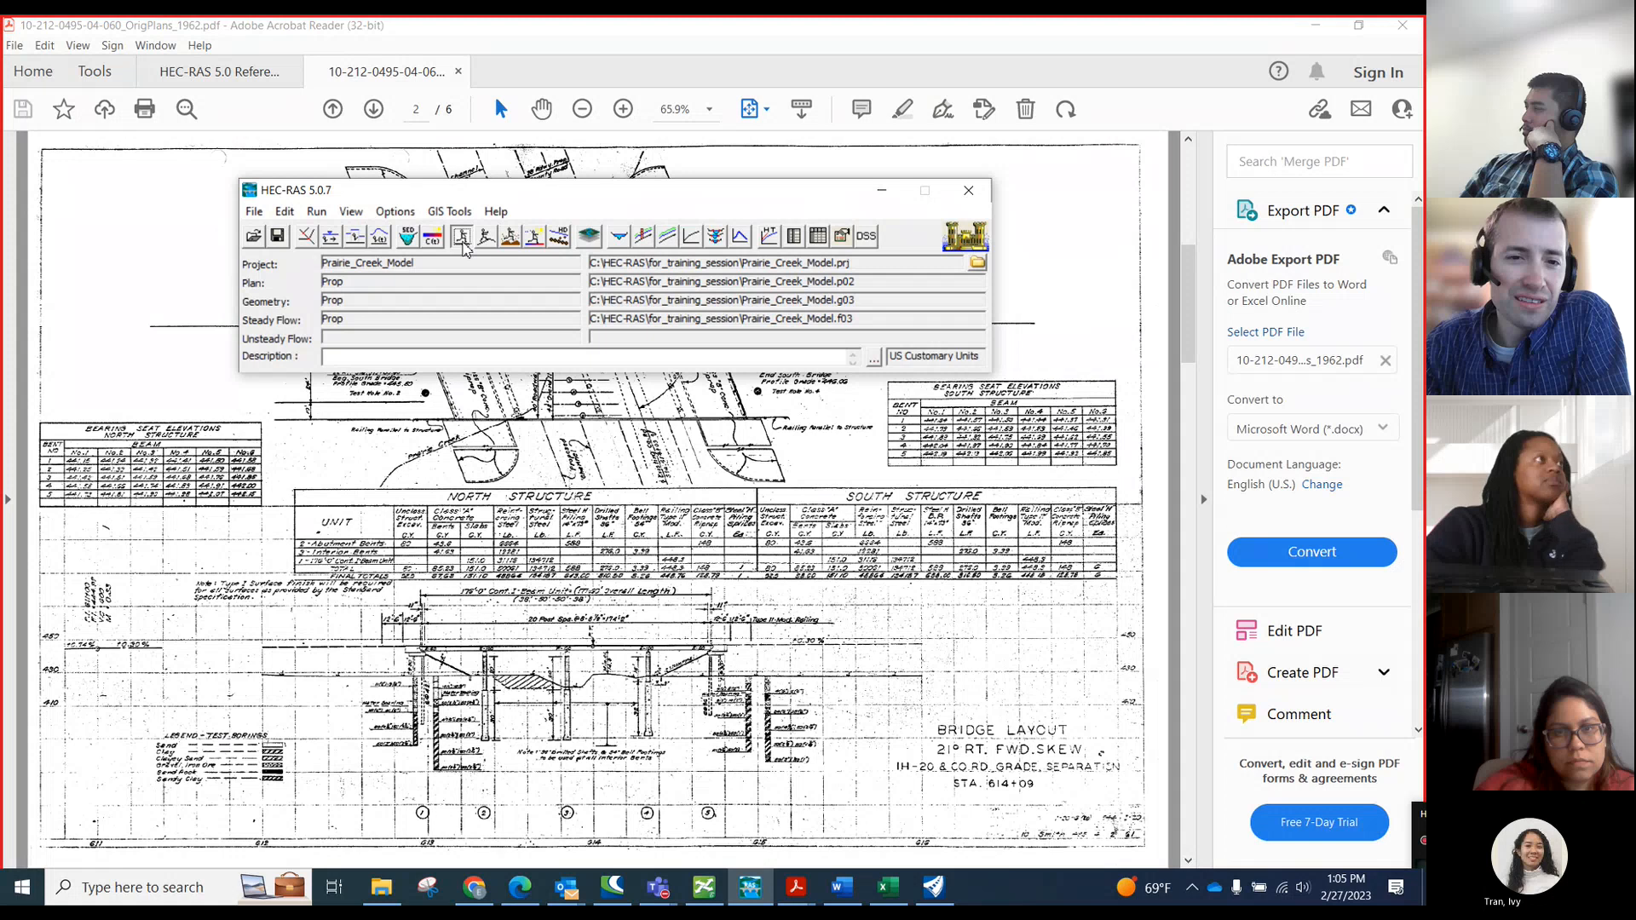
# - Open the steady flow analysis and load the Corr_Eff_Existing plan
pyautogui.click(462, 242)
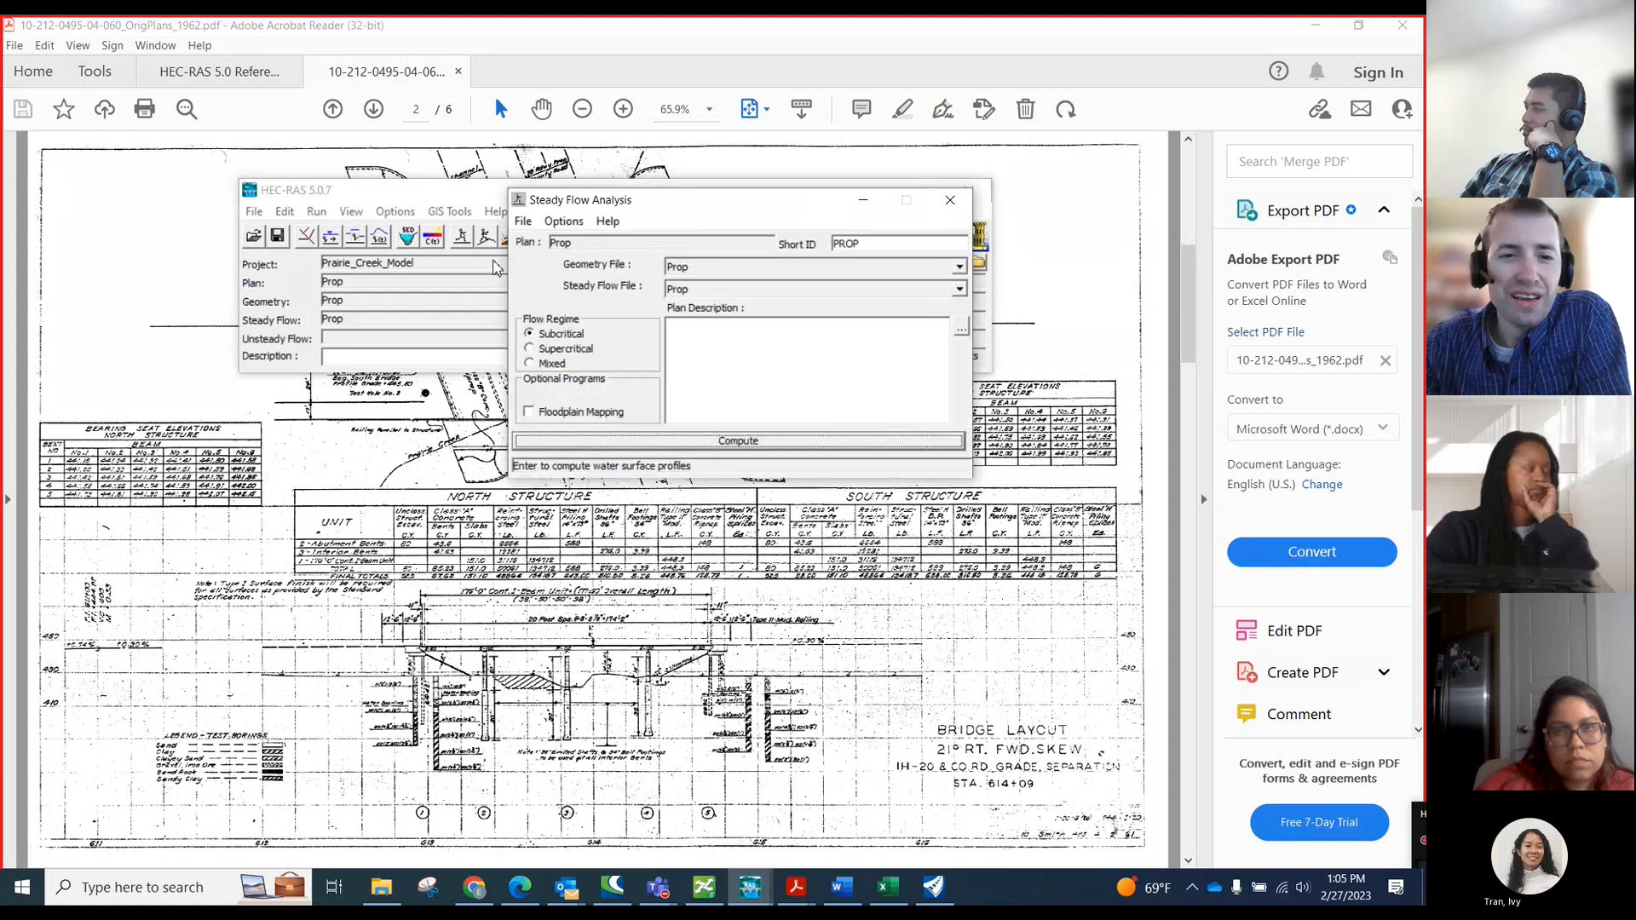
pyautogui.moveTo(594, 209); pyautogui.dragTo(466, 303)
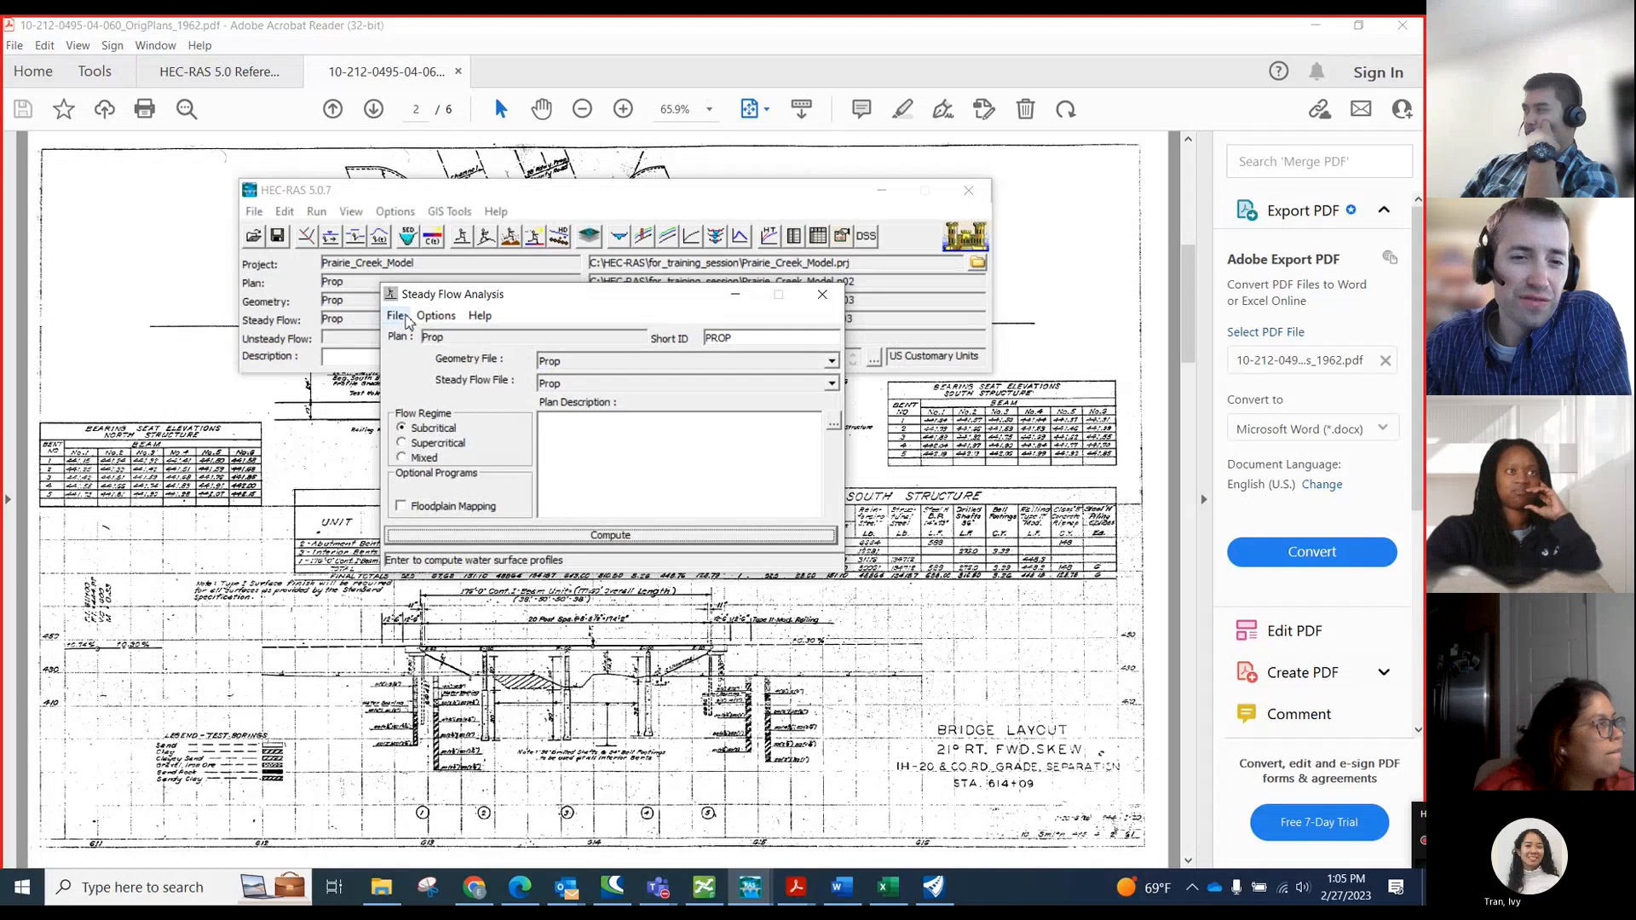
pyautogui.click(397, 316)
pyautogui.click(420, 358)
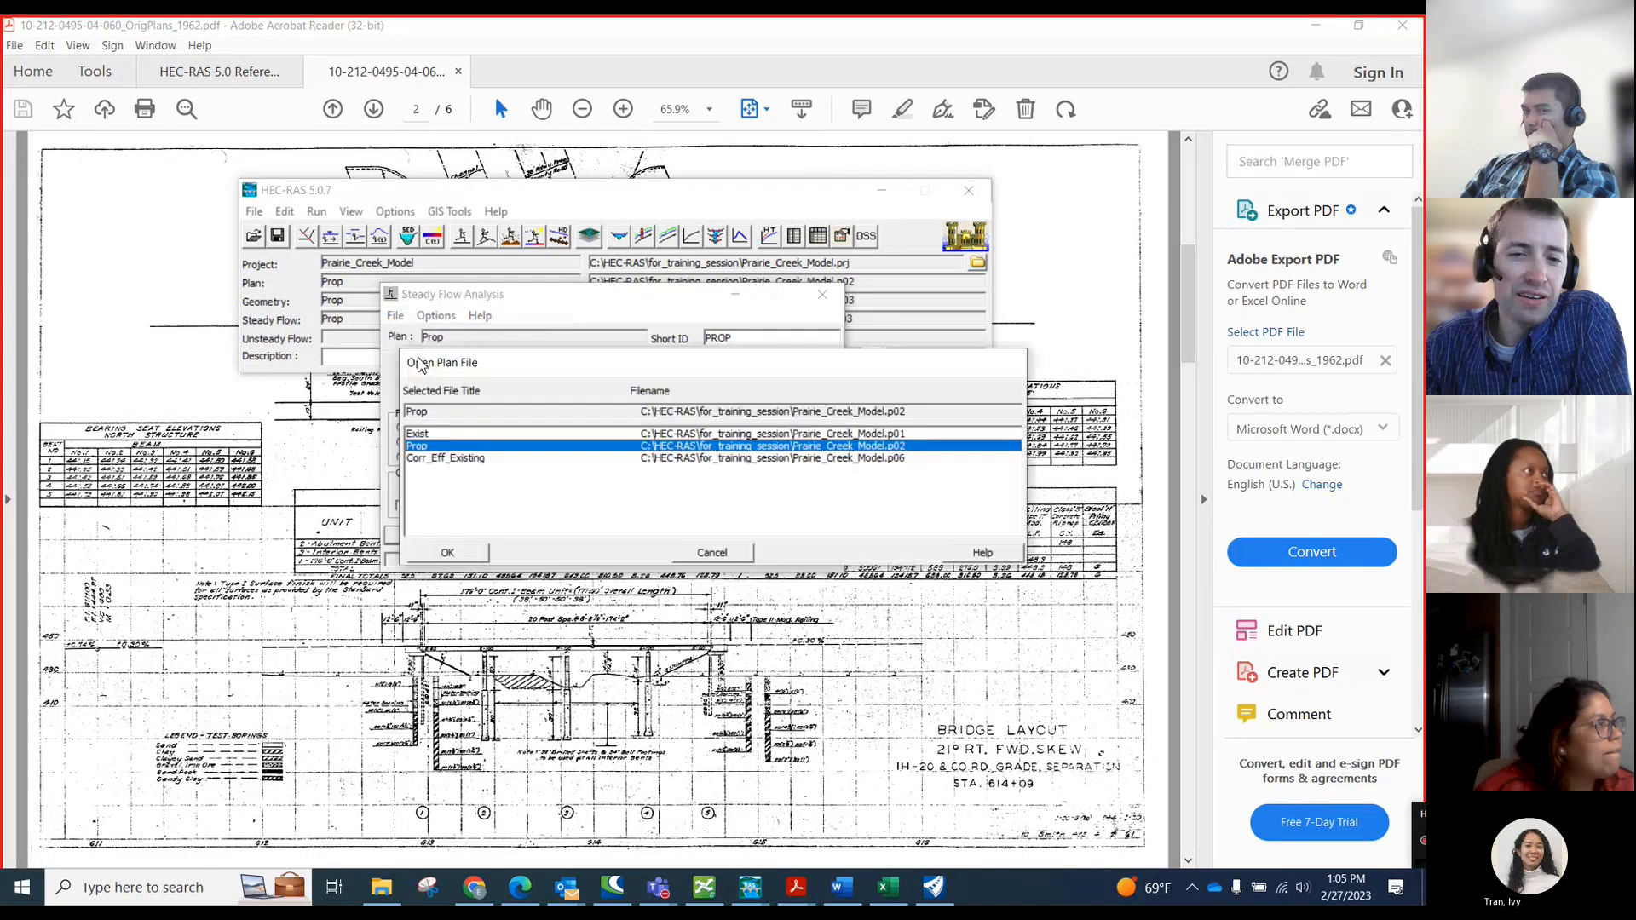
pyautogui.click(467, 459)
pyautogui.click(479, 556)
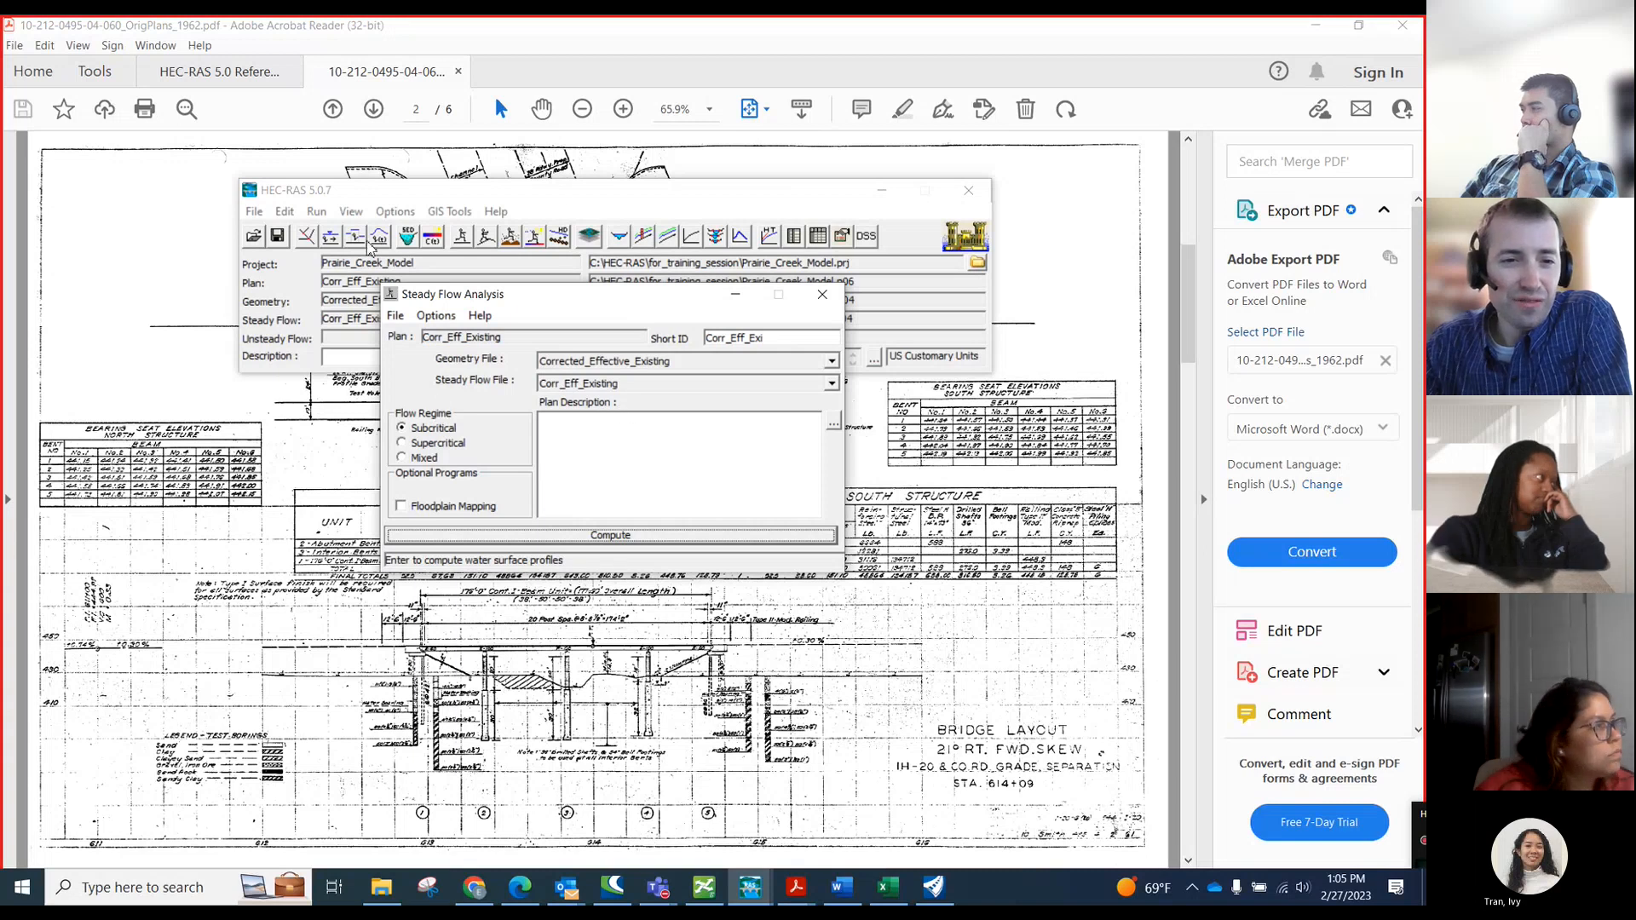
# - Bring the main project window clear of the steady flow analysis and open the plan's geometric data
pyautogui.moveTo(322, 191); pyautogui.dragTo(343, 90)
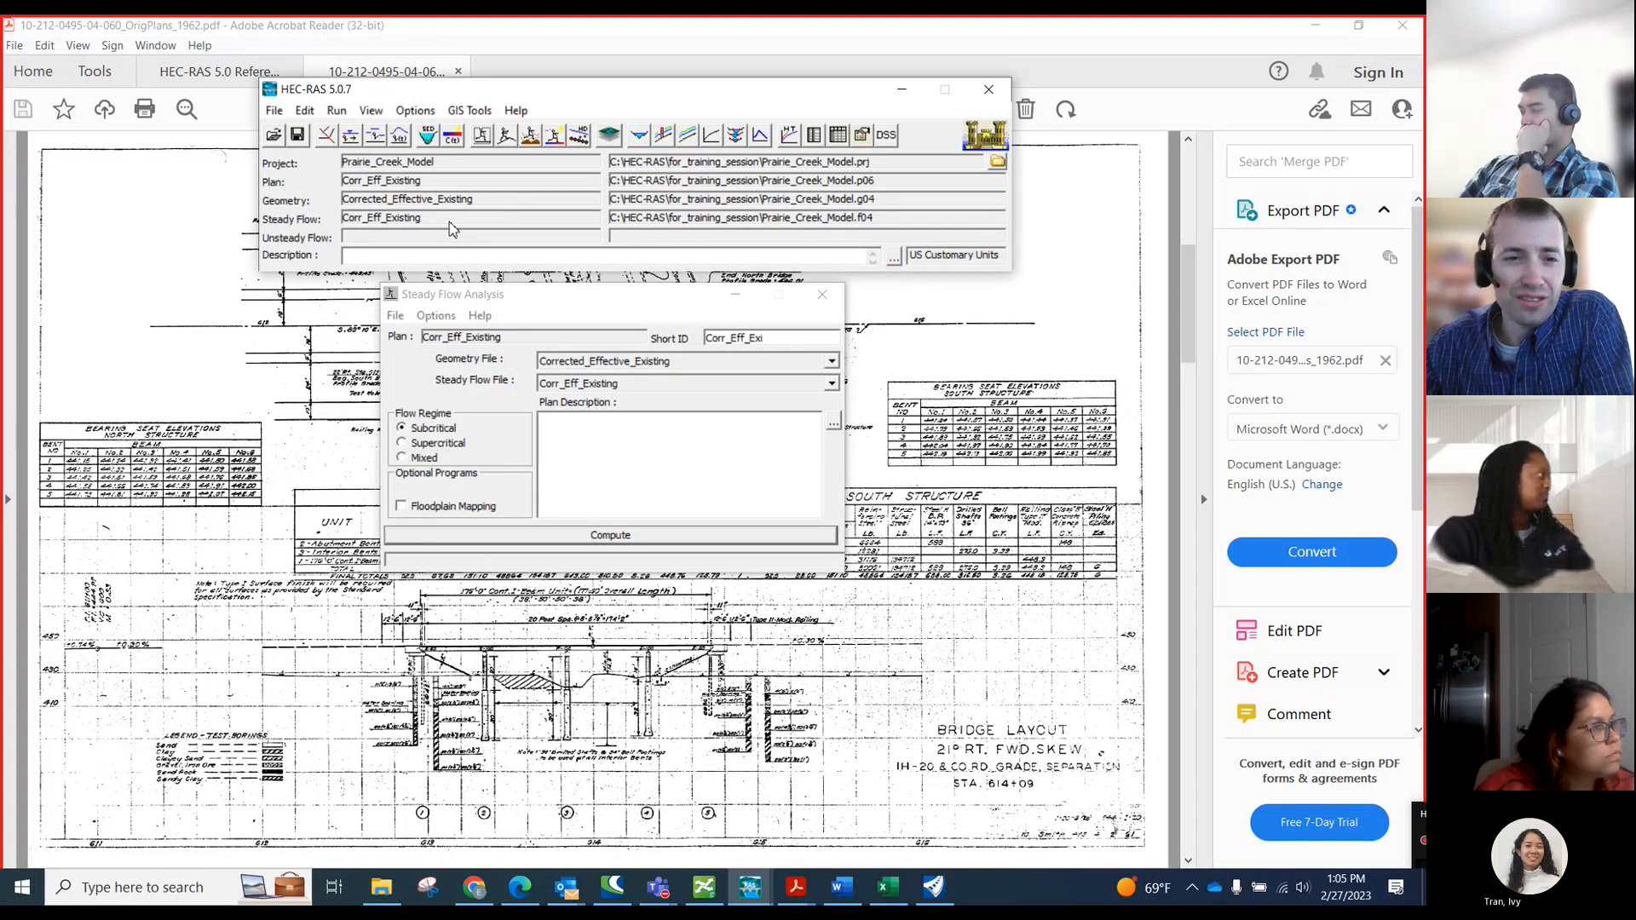
pyautogui.moveTo(645, 107); pyautogui.dragTo(643, 144)
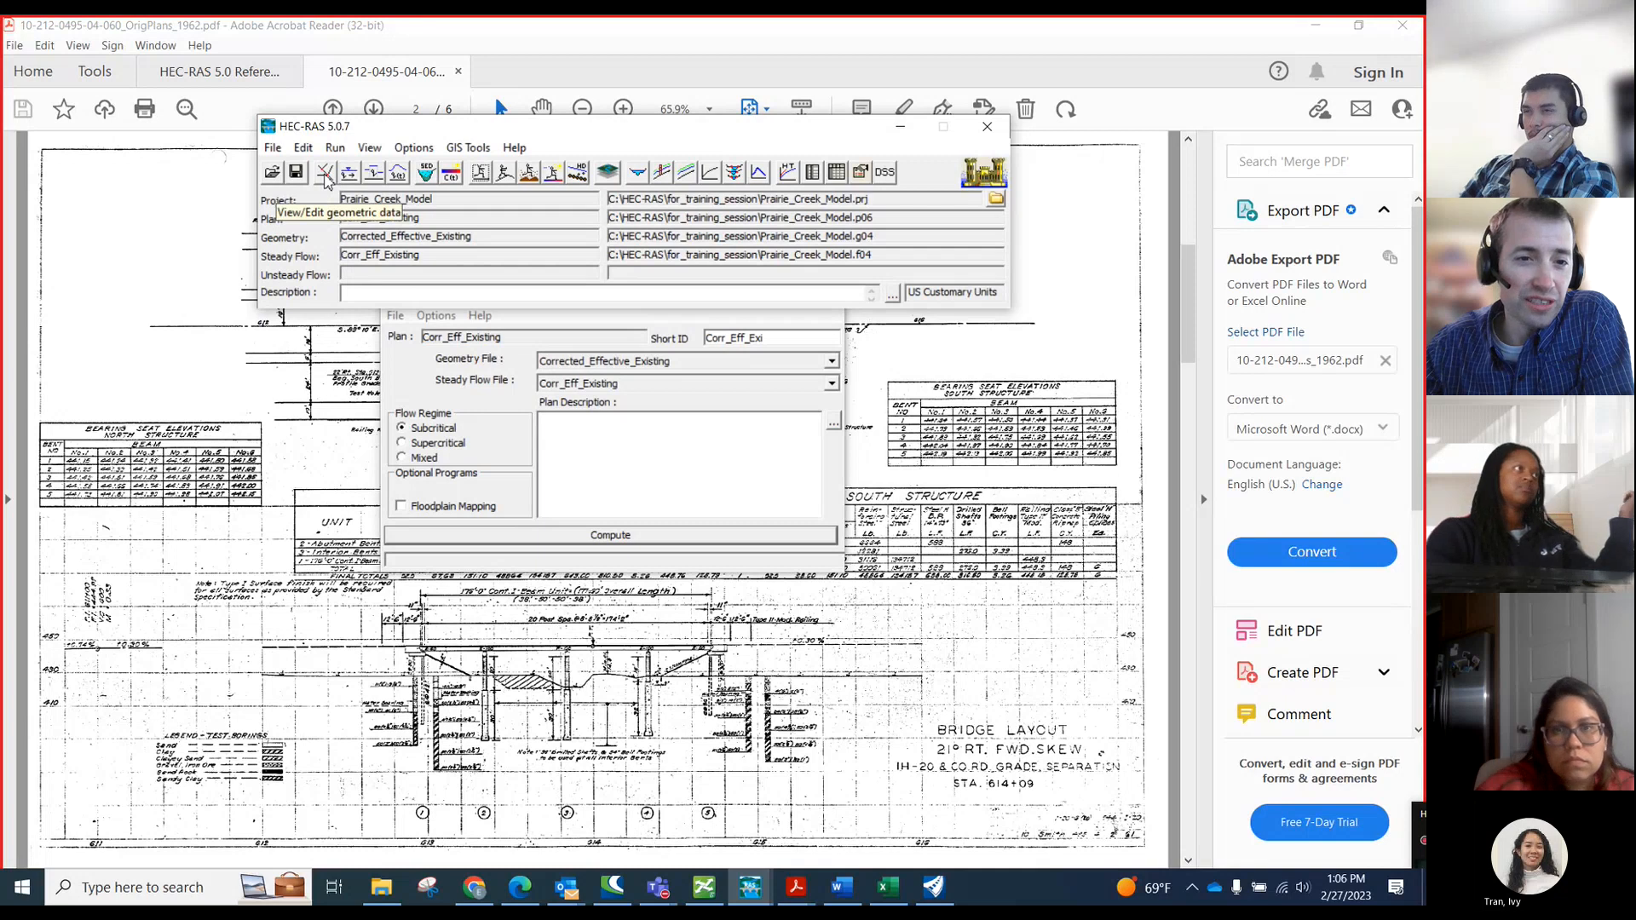
pyautogui.click(325, 175)
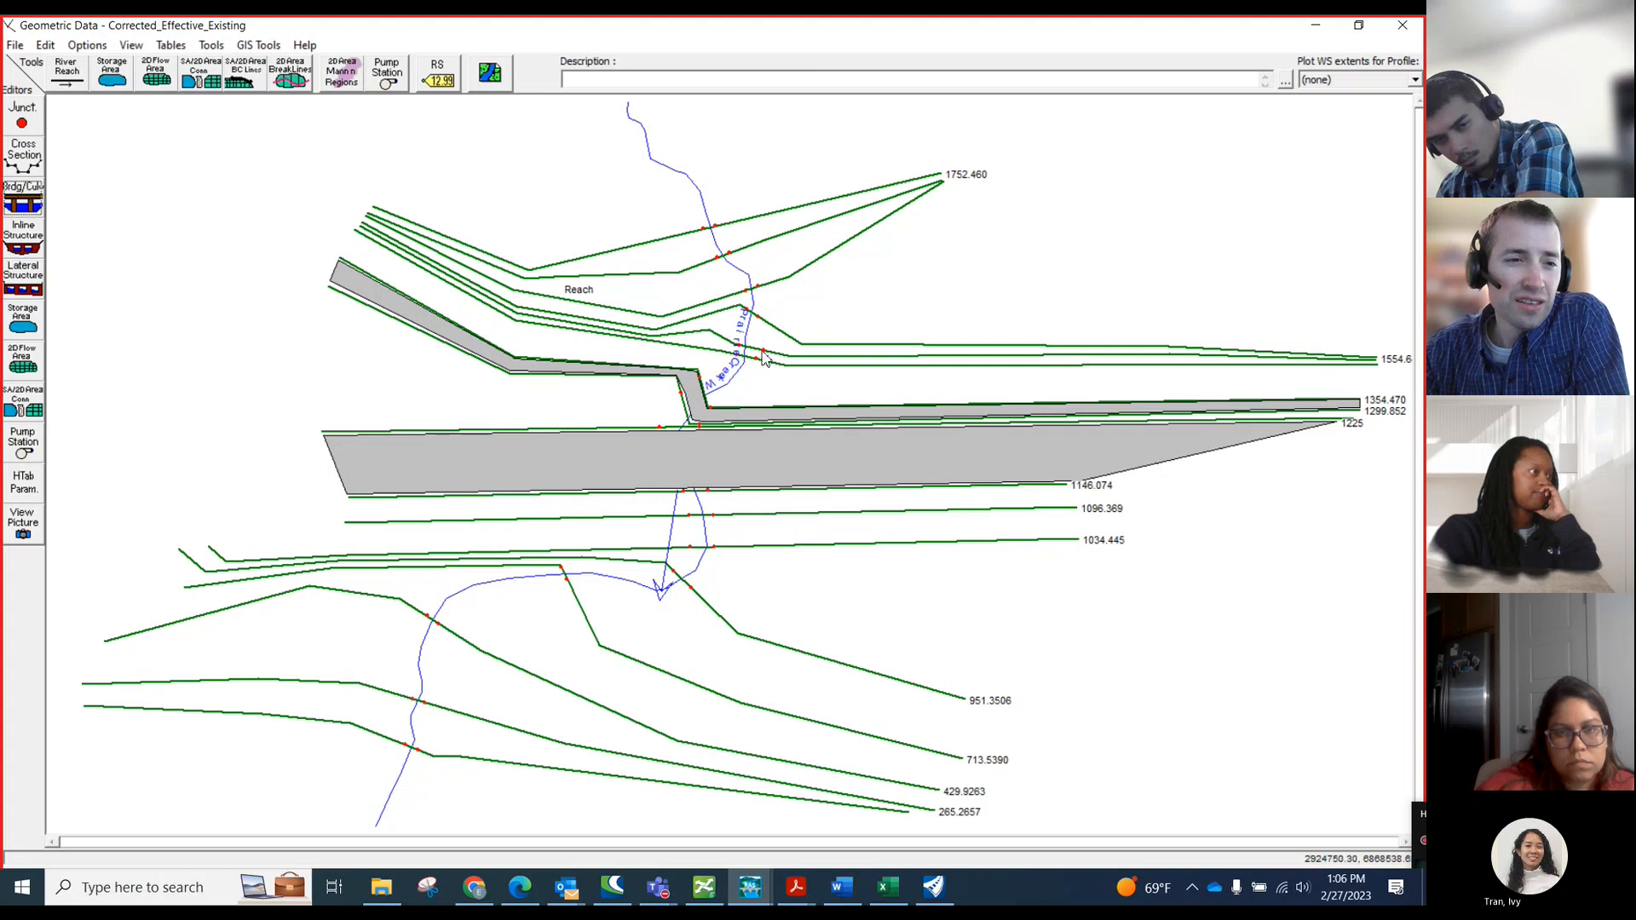
# - Open the cross section data and step downstream through the cross sections from river station 1752.460 to 1278.582
pyautogui.click(30, 165)
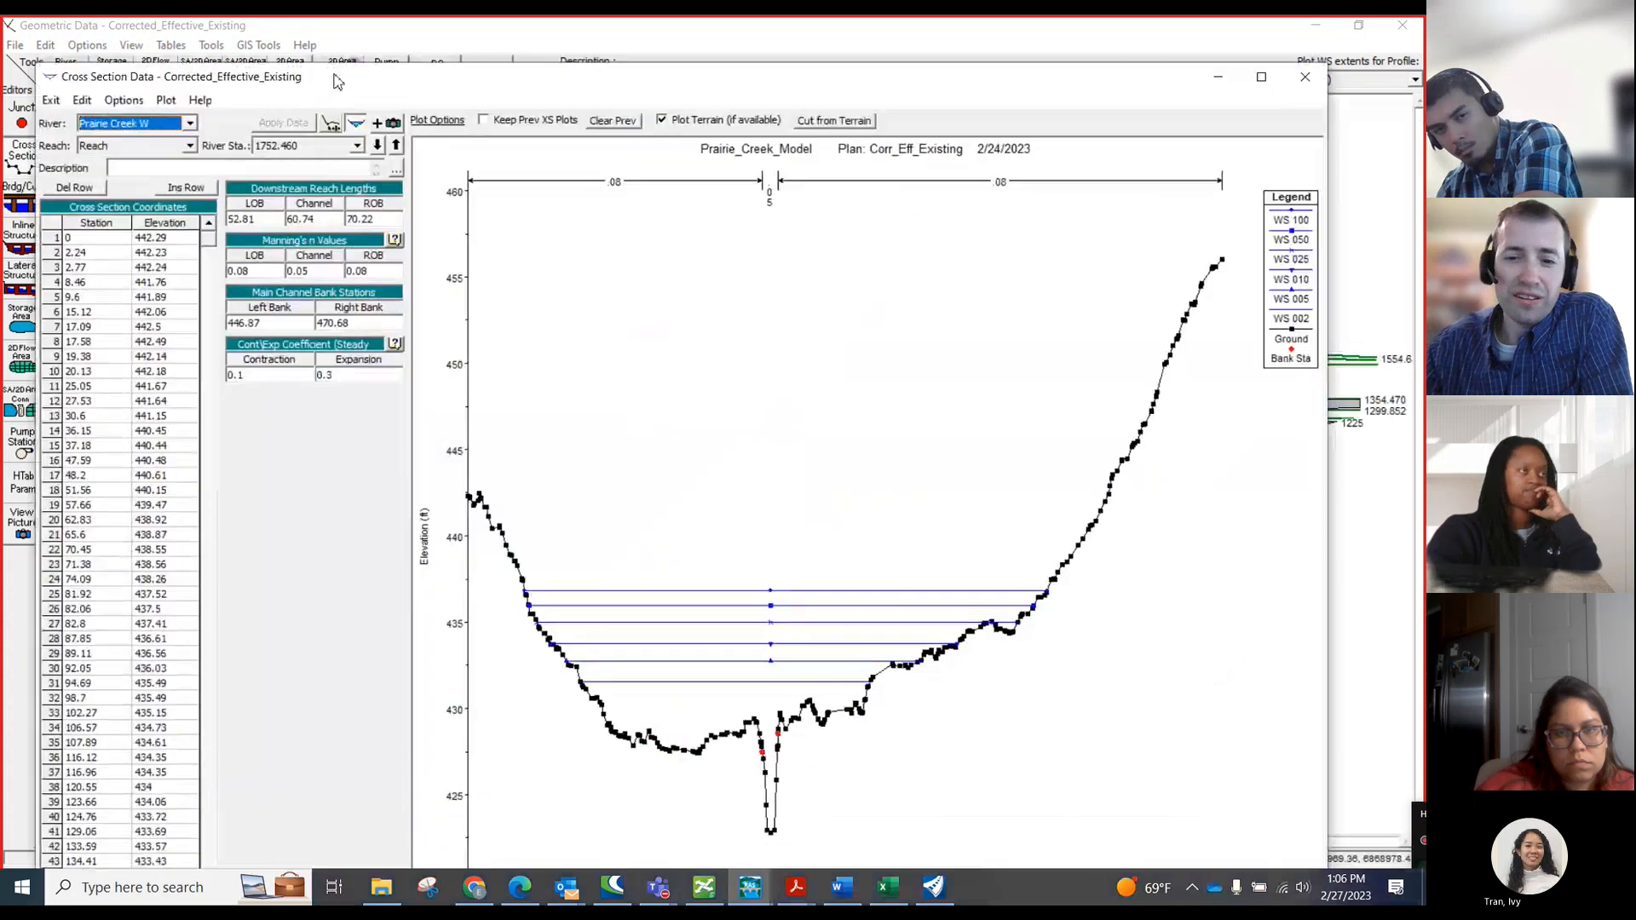
pyautogui.click(363, 135)
pyautogui.click(364, 135)
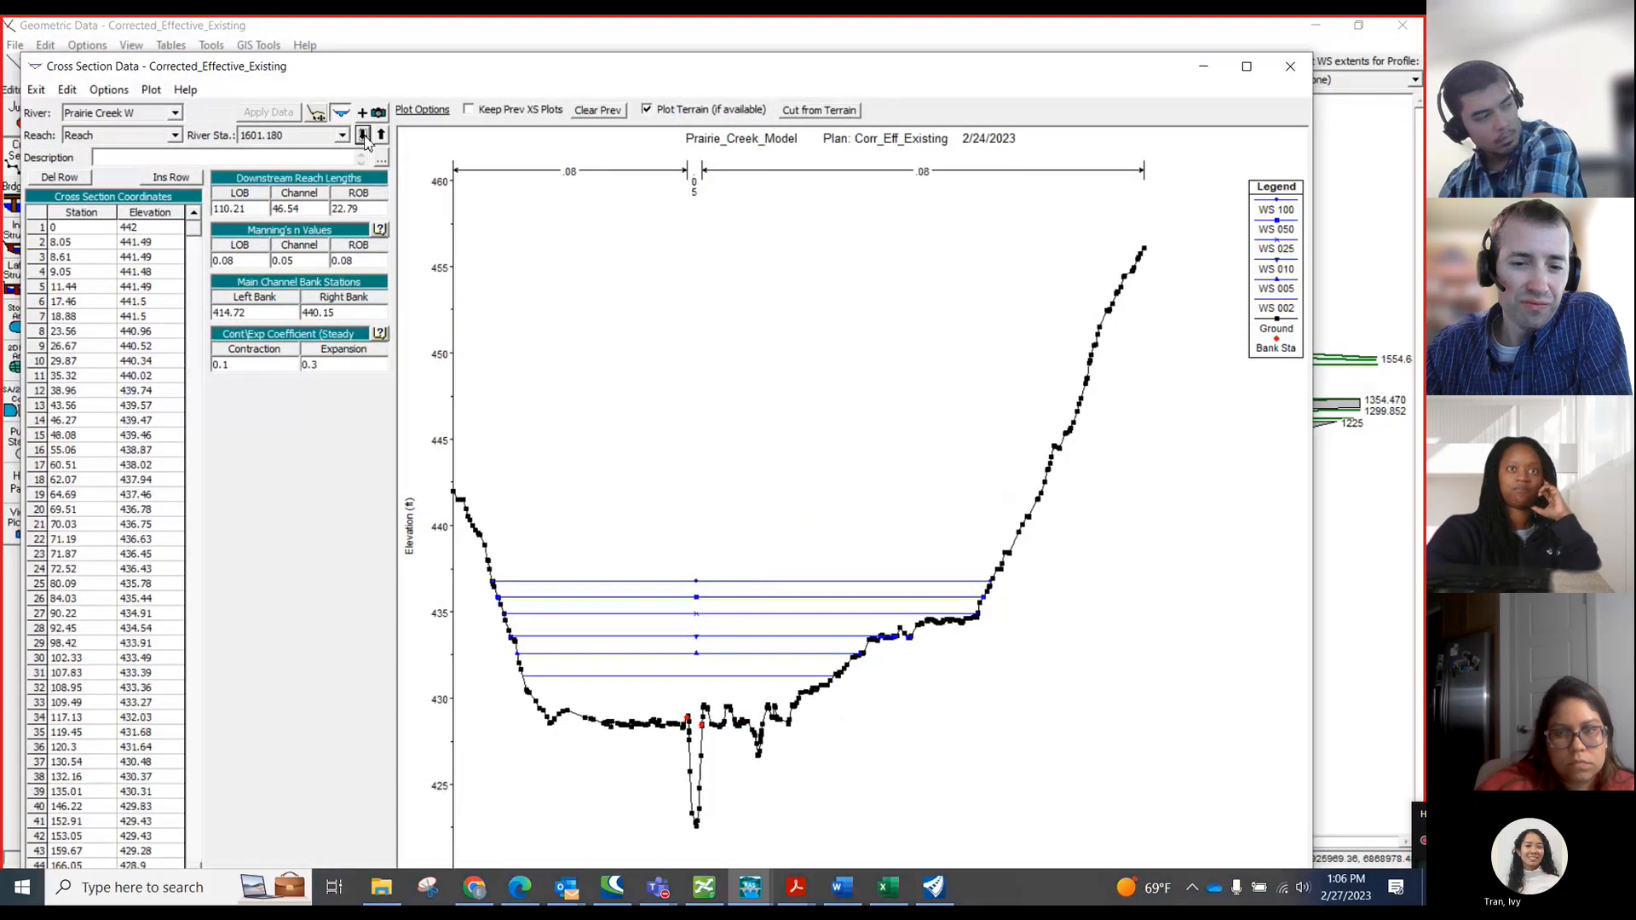
pyautogui.click(363, 134)
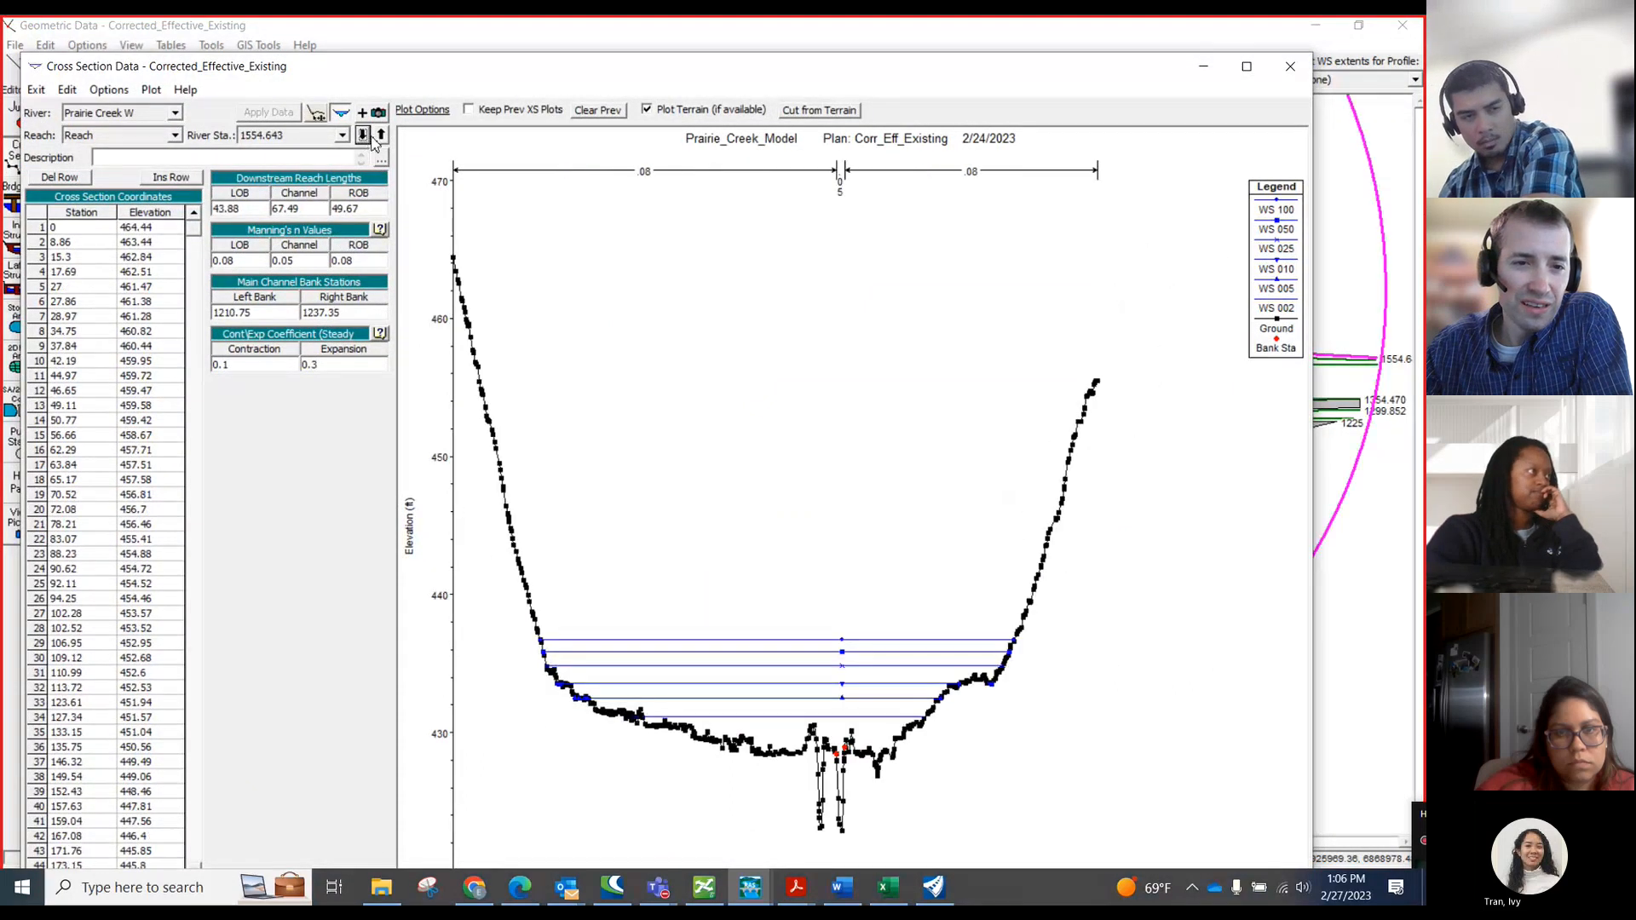
pyautogui.click(363, 135)
pyautogui.click(381, 134)
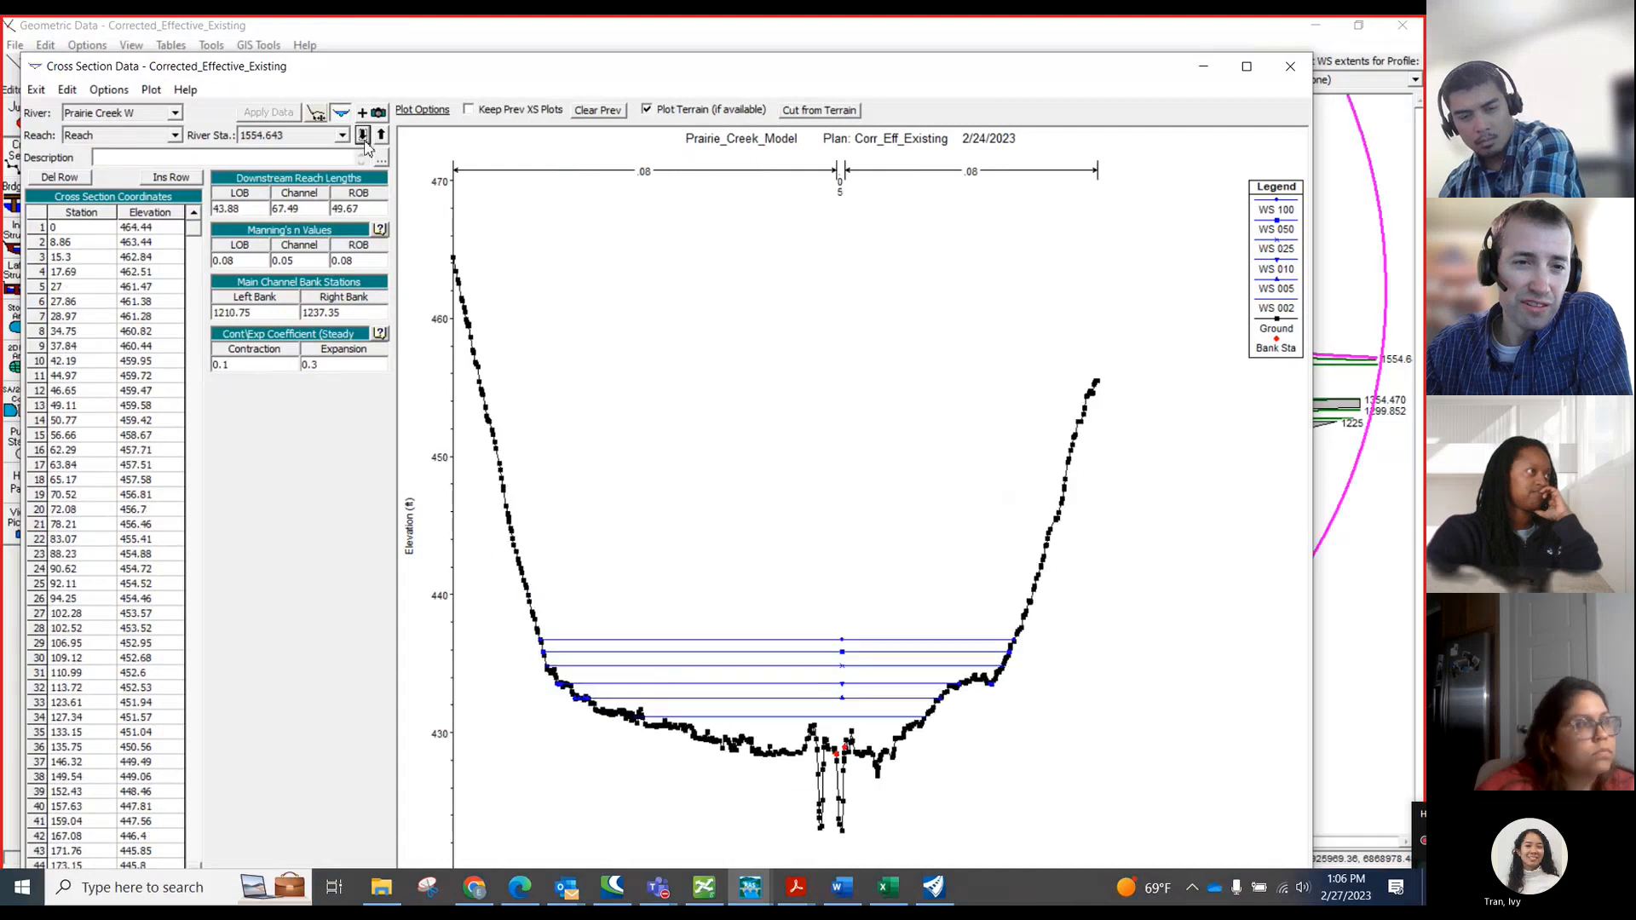
pyautogui.click(363, 135)
pyautogui.click(363, 135)
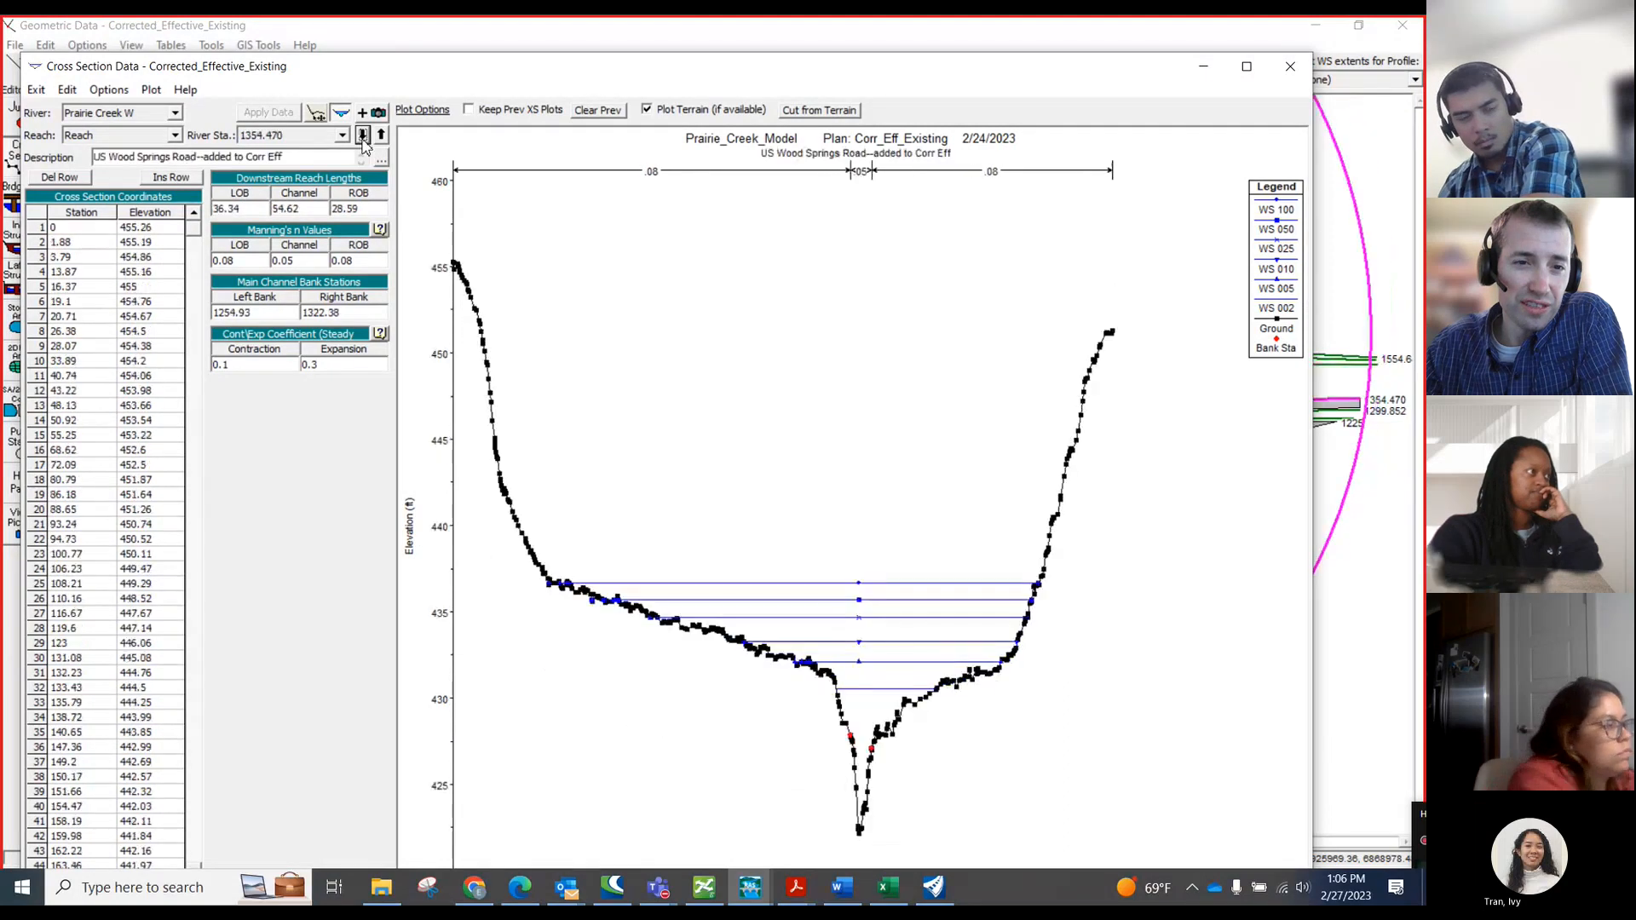
pyautogui.click(363, 135)
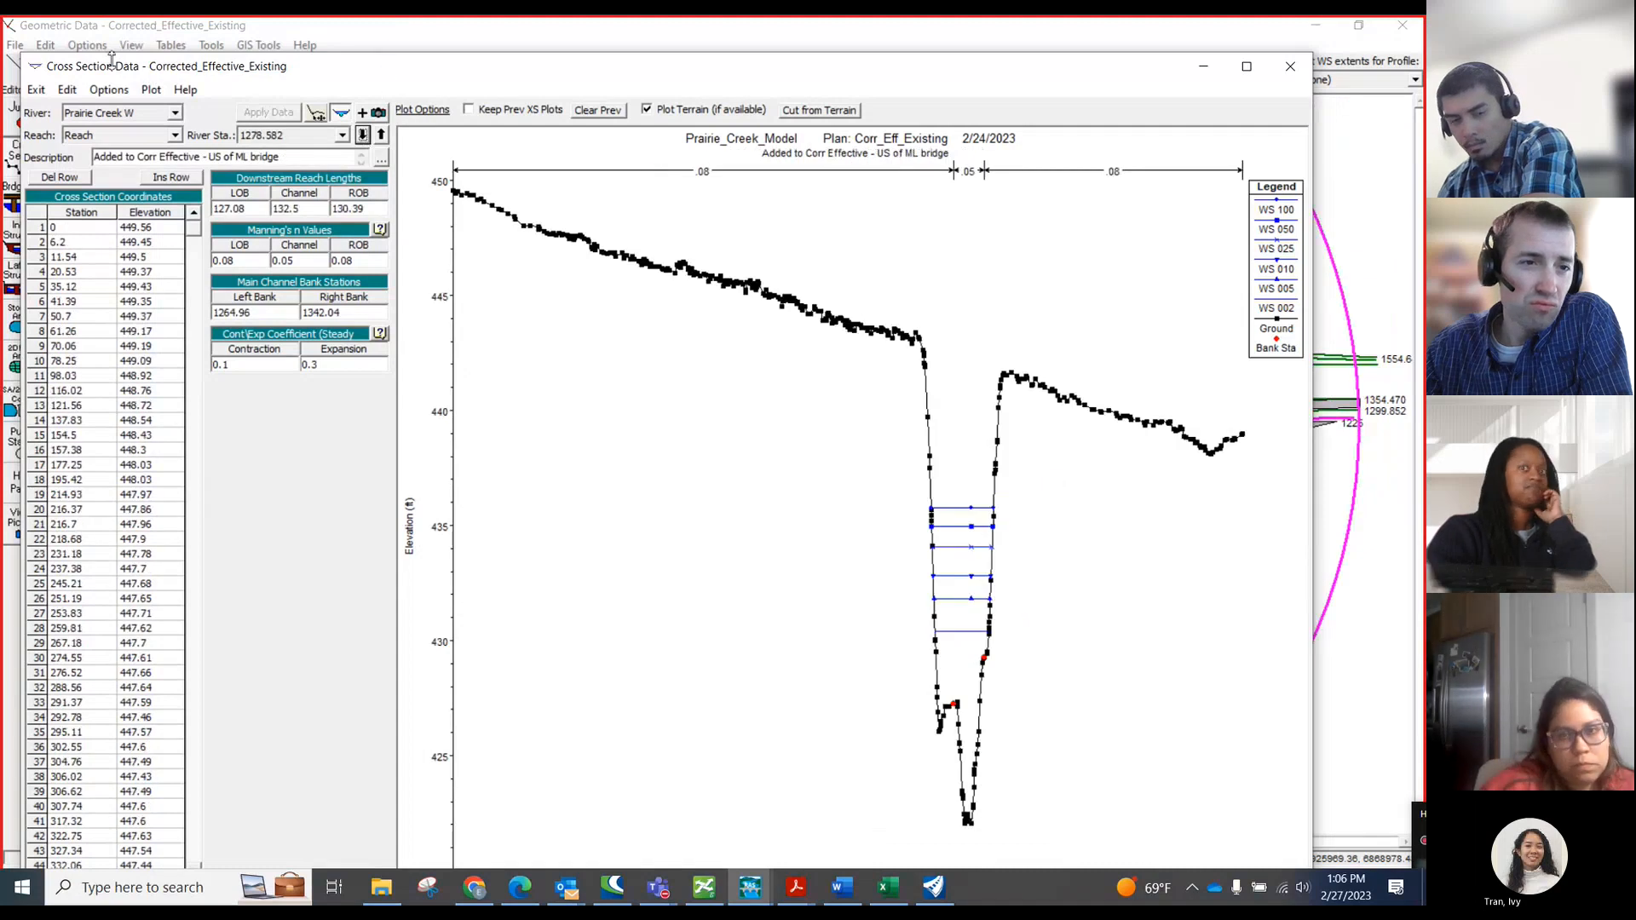
# - Move the cross section editor clear of the river schematic, return to river station 1354.470 and examine its description
pyautogui.moveTo(24, 56); pyautogui.dragTo(72, 467)
pyautogui.moveTo(479, 490)
pyautogui.mouseDown()
pyautogui.moveTo(459, 357)
pyautogui.moveTo(483, 492)
pyautogui.mouseUp()
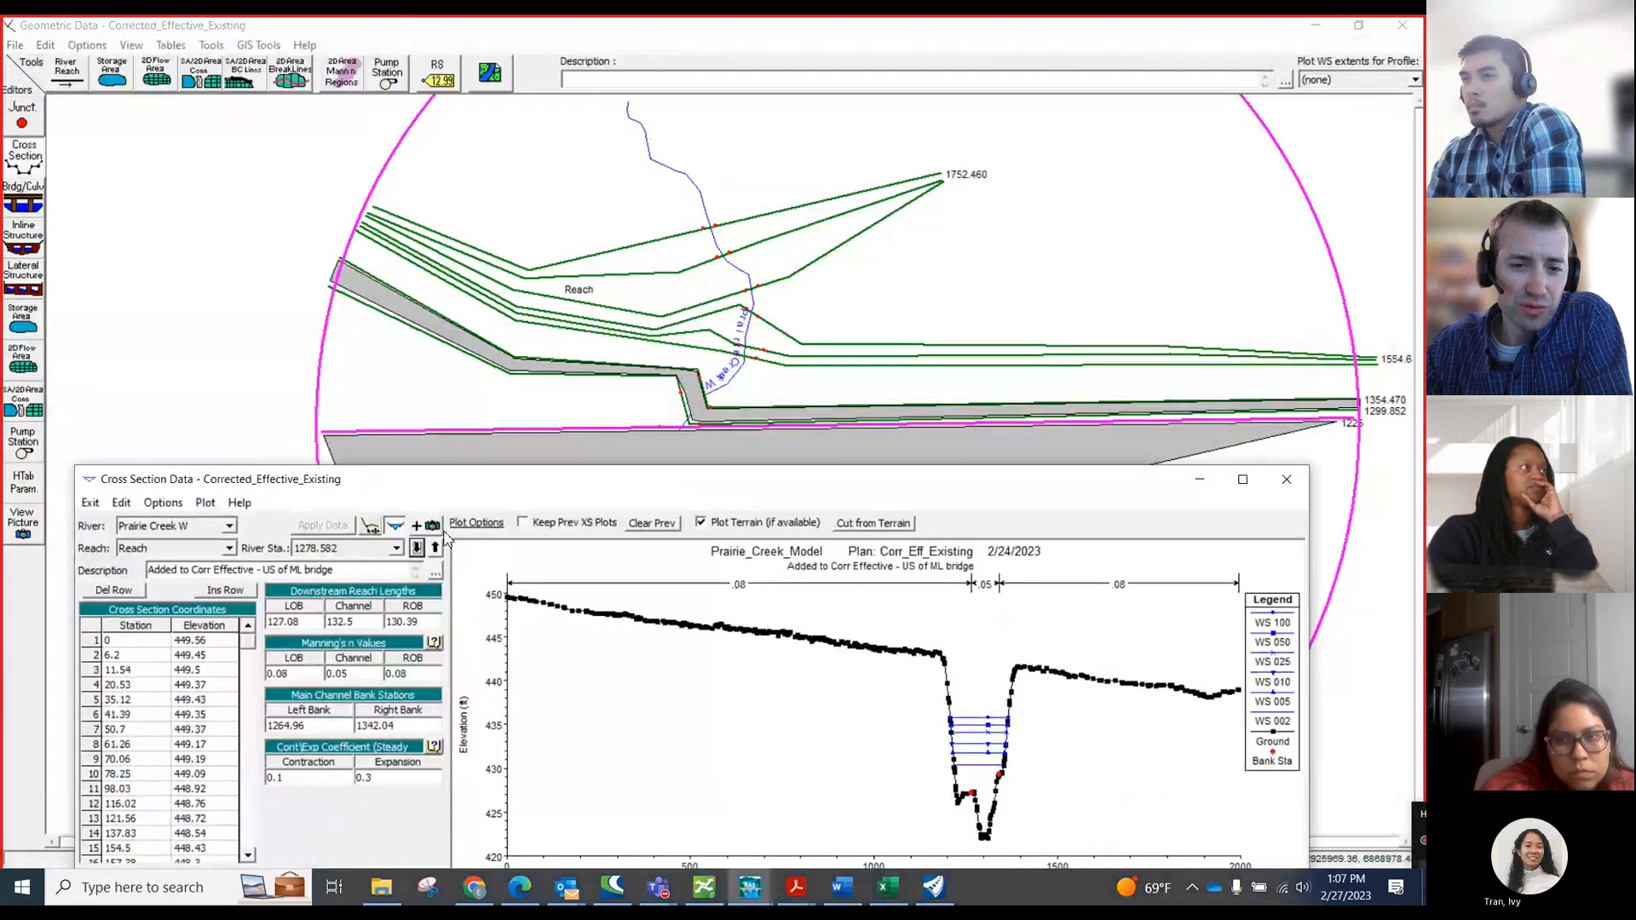
pyautogui.click(436, 549)
pyautogui.click(435, 549)
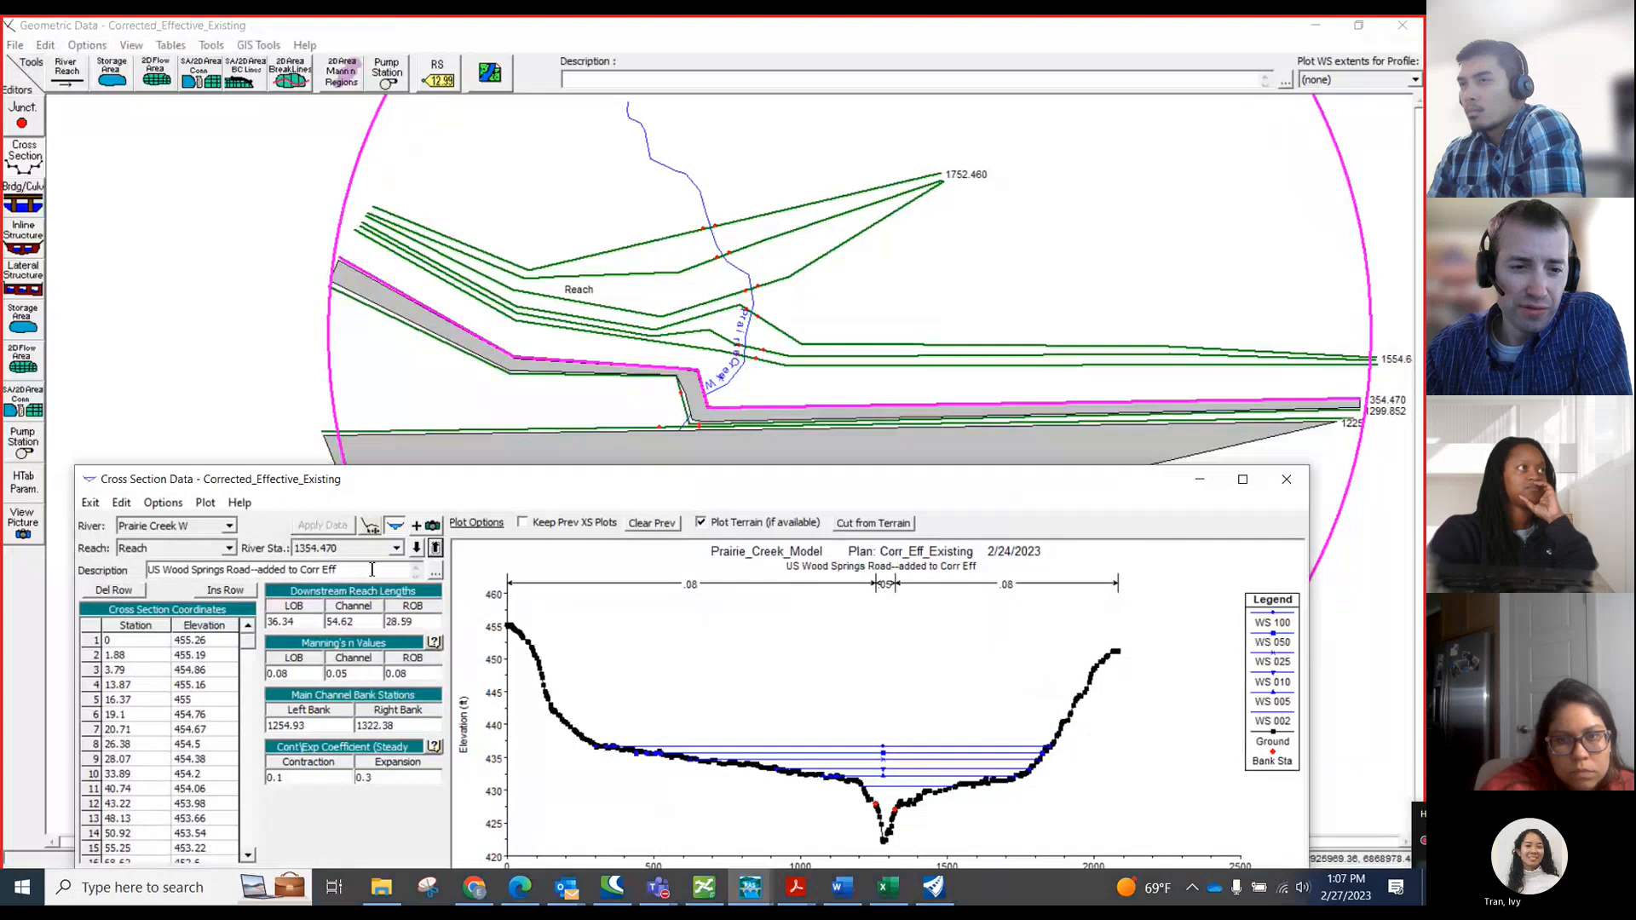
pyautogui.moveTo(173, 571)
pyautogui.mouseDown()
pyautogui.moveTo(341, 571)
pyautogui.moveTo(146, 566)
pyautogui.mouseUp()
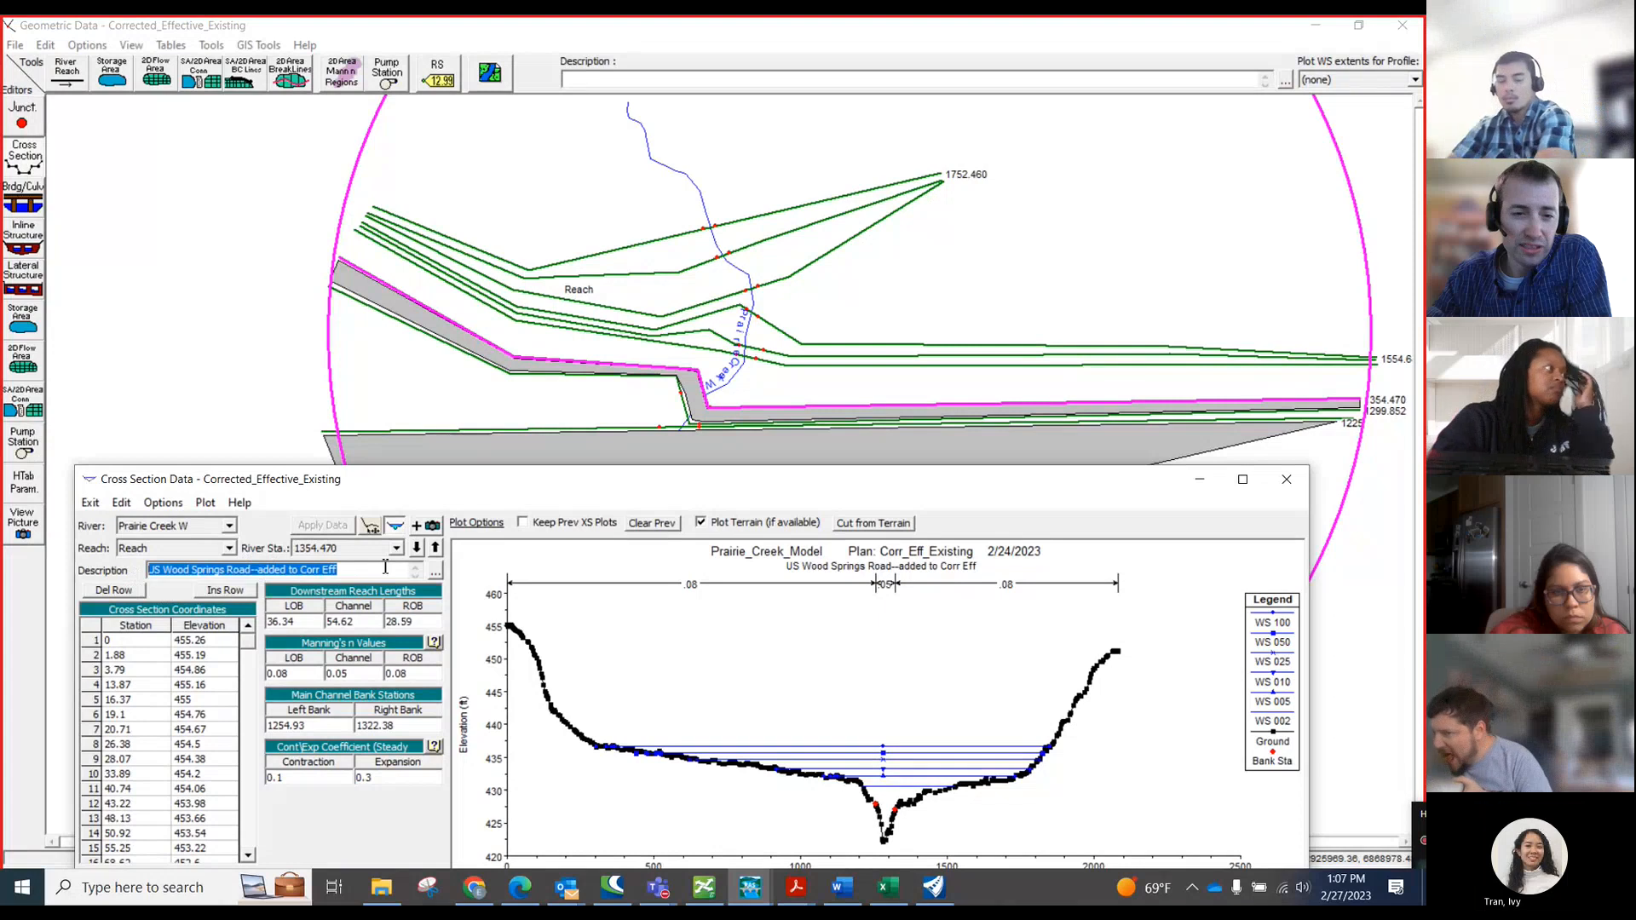
pyautogui.click(176, 569)
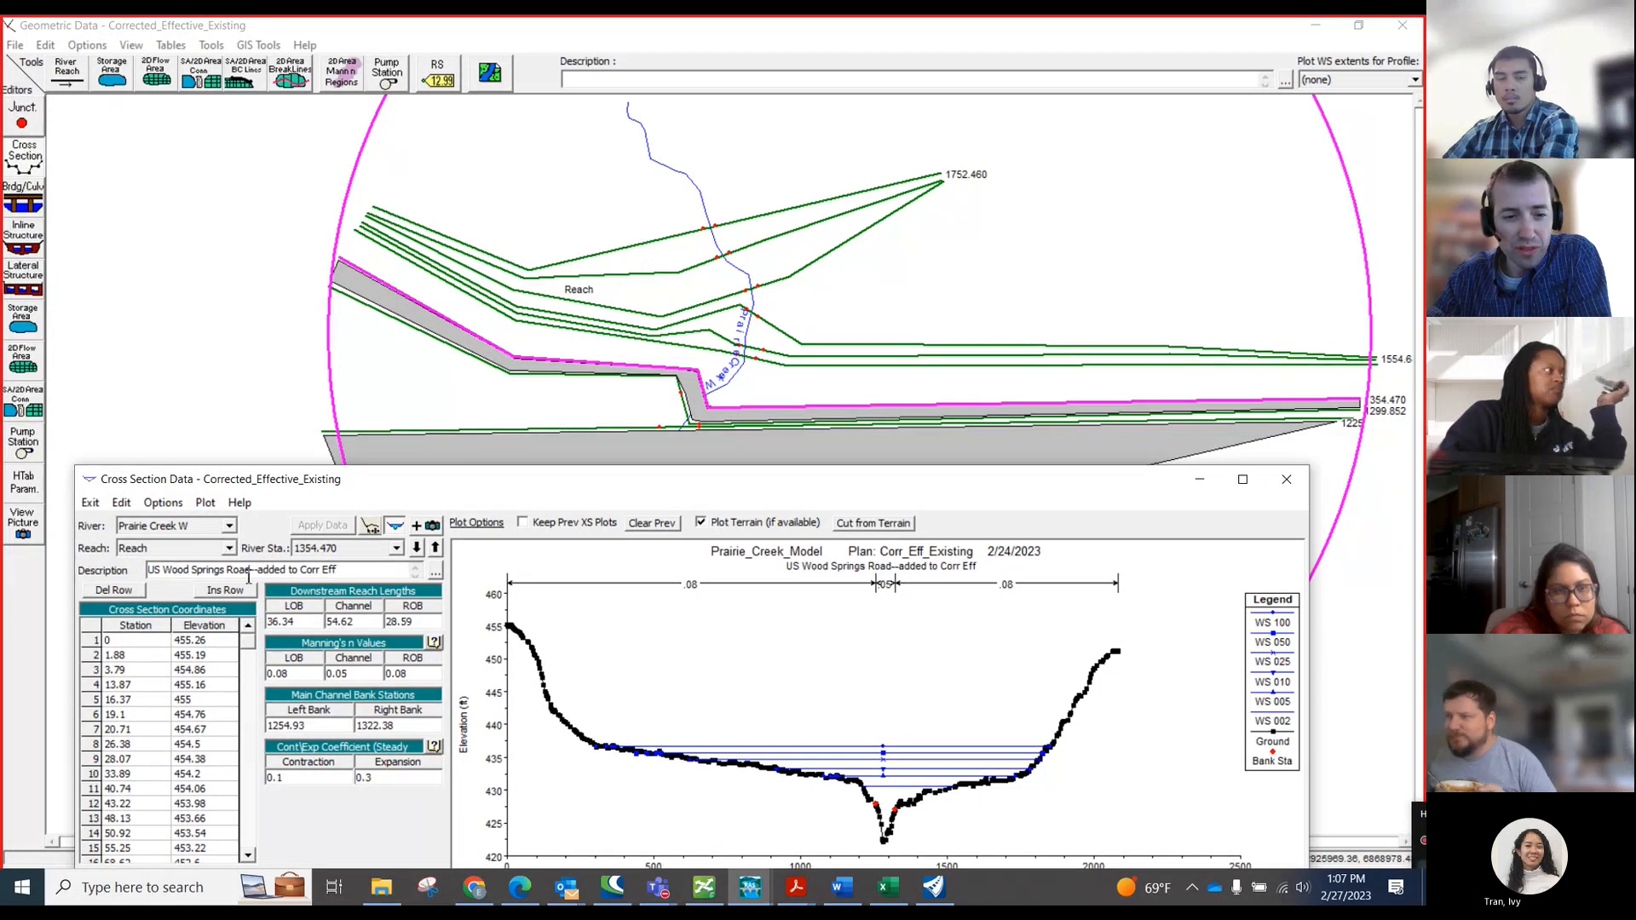
pyautogui.moveTo(261, 577); pyautogui.dragTo(353, 575)
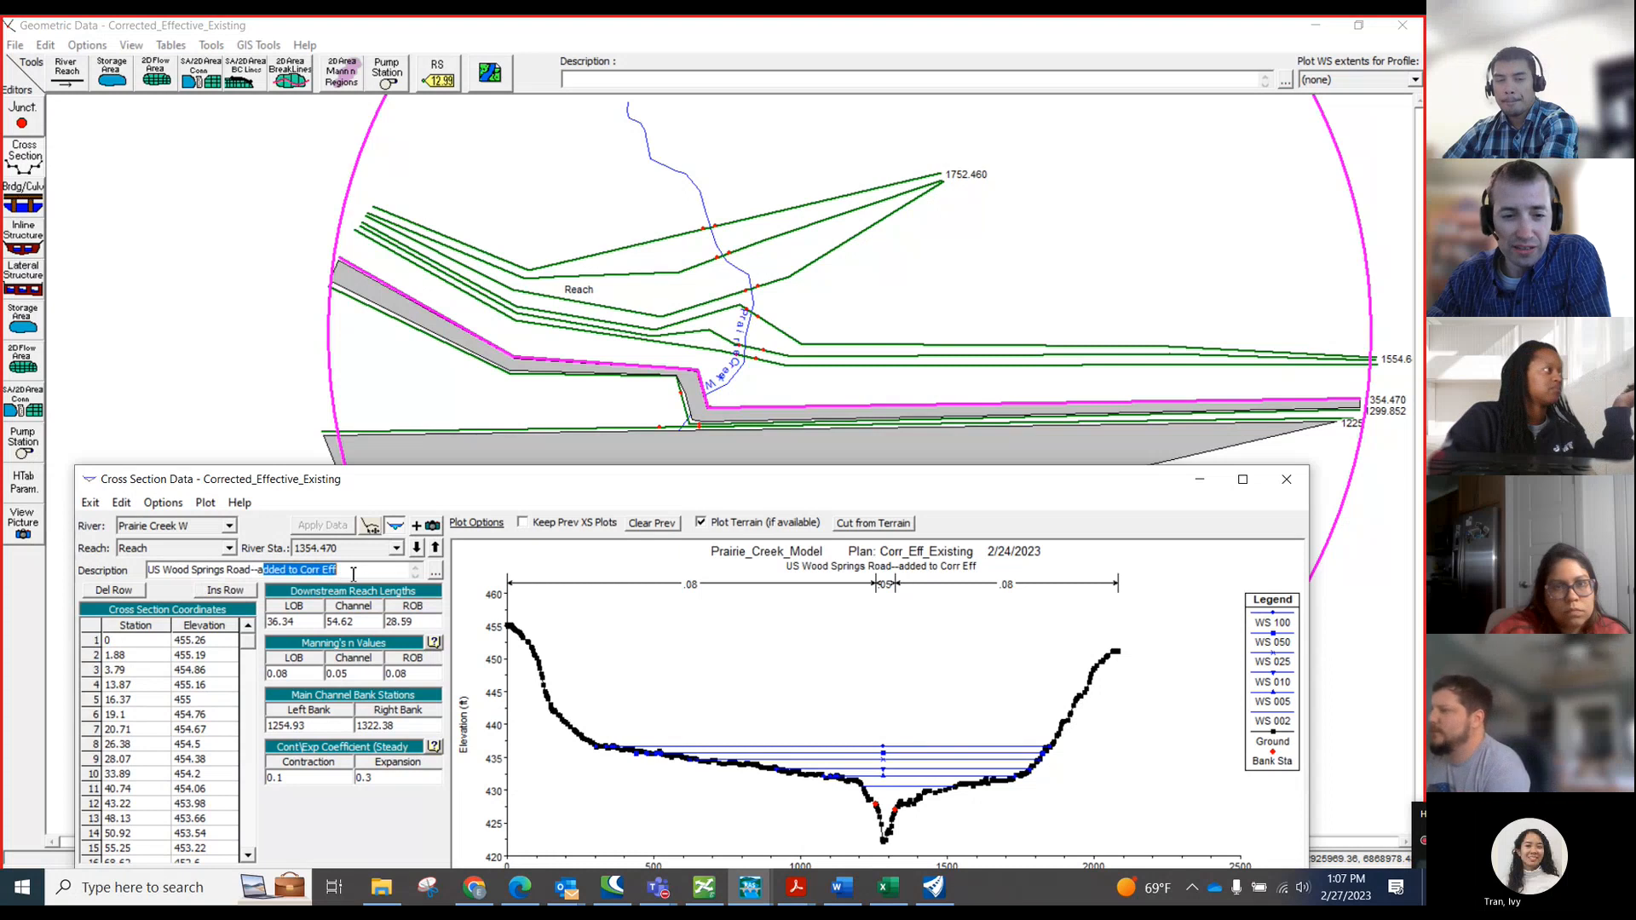
# - Examine the descriptions of river stations 1299.852 and 1278.582 and close the cross section editor
pyautogui.click(416, 548)
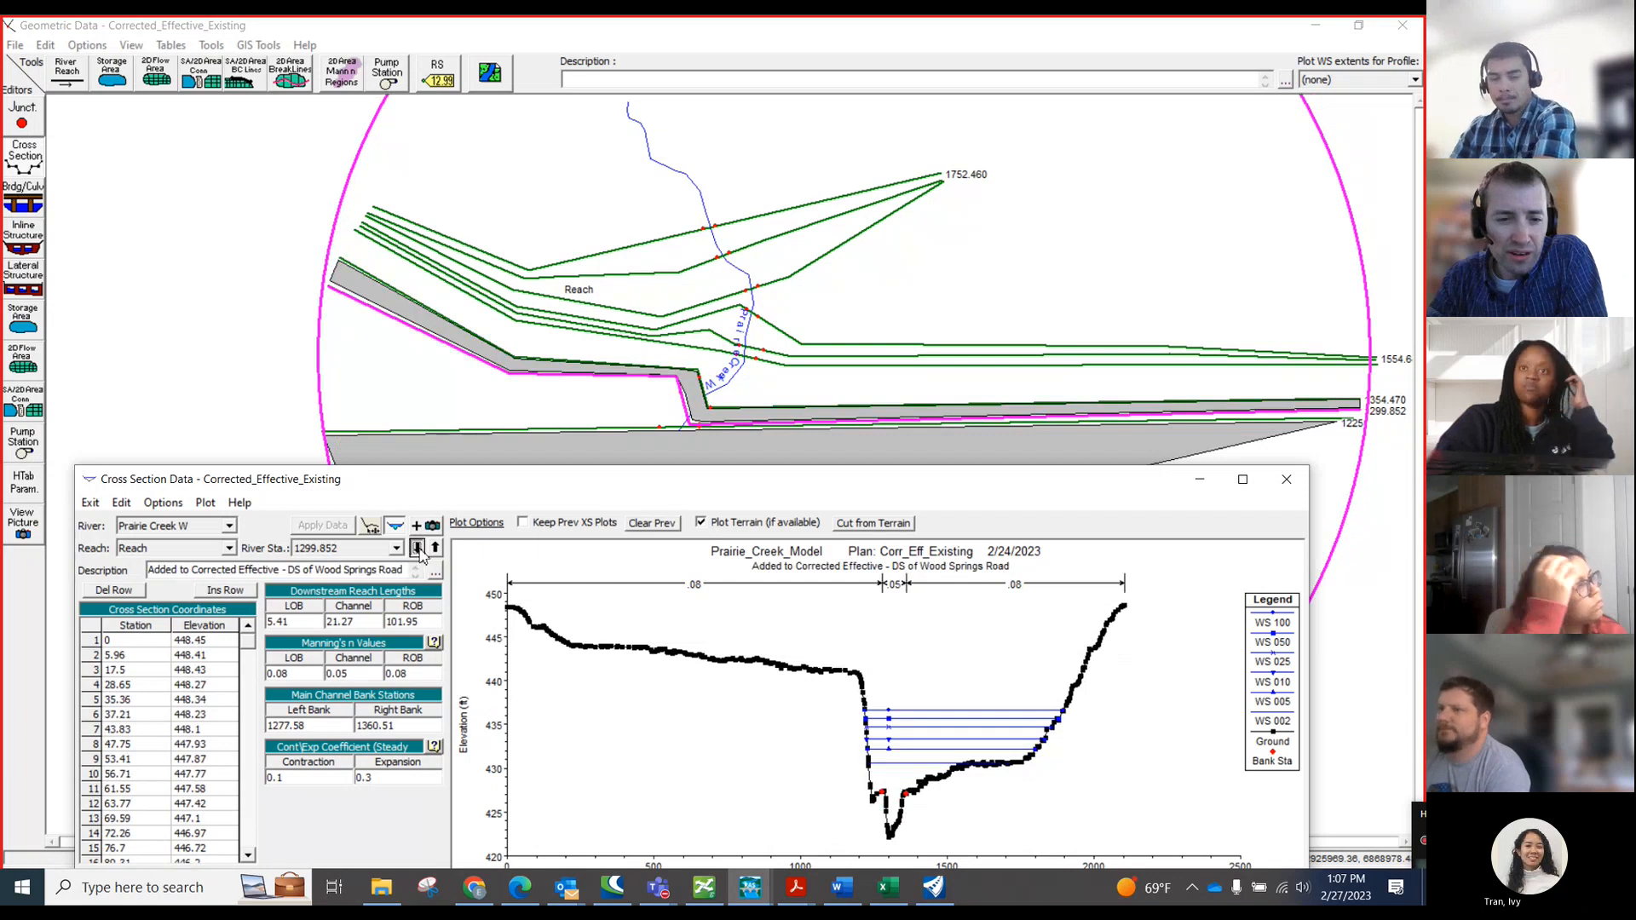
pyautogui.click(418, 550)
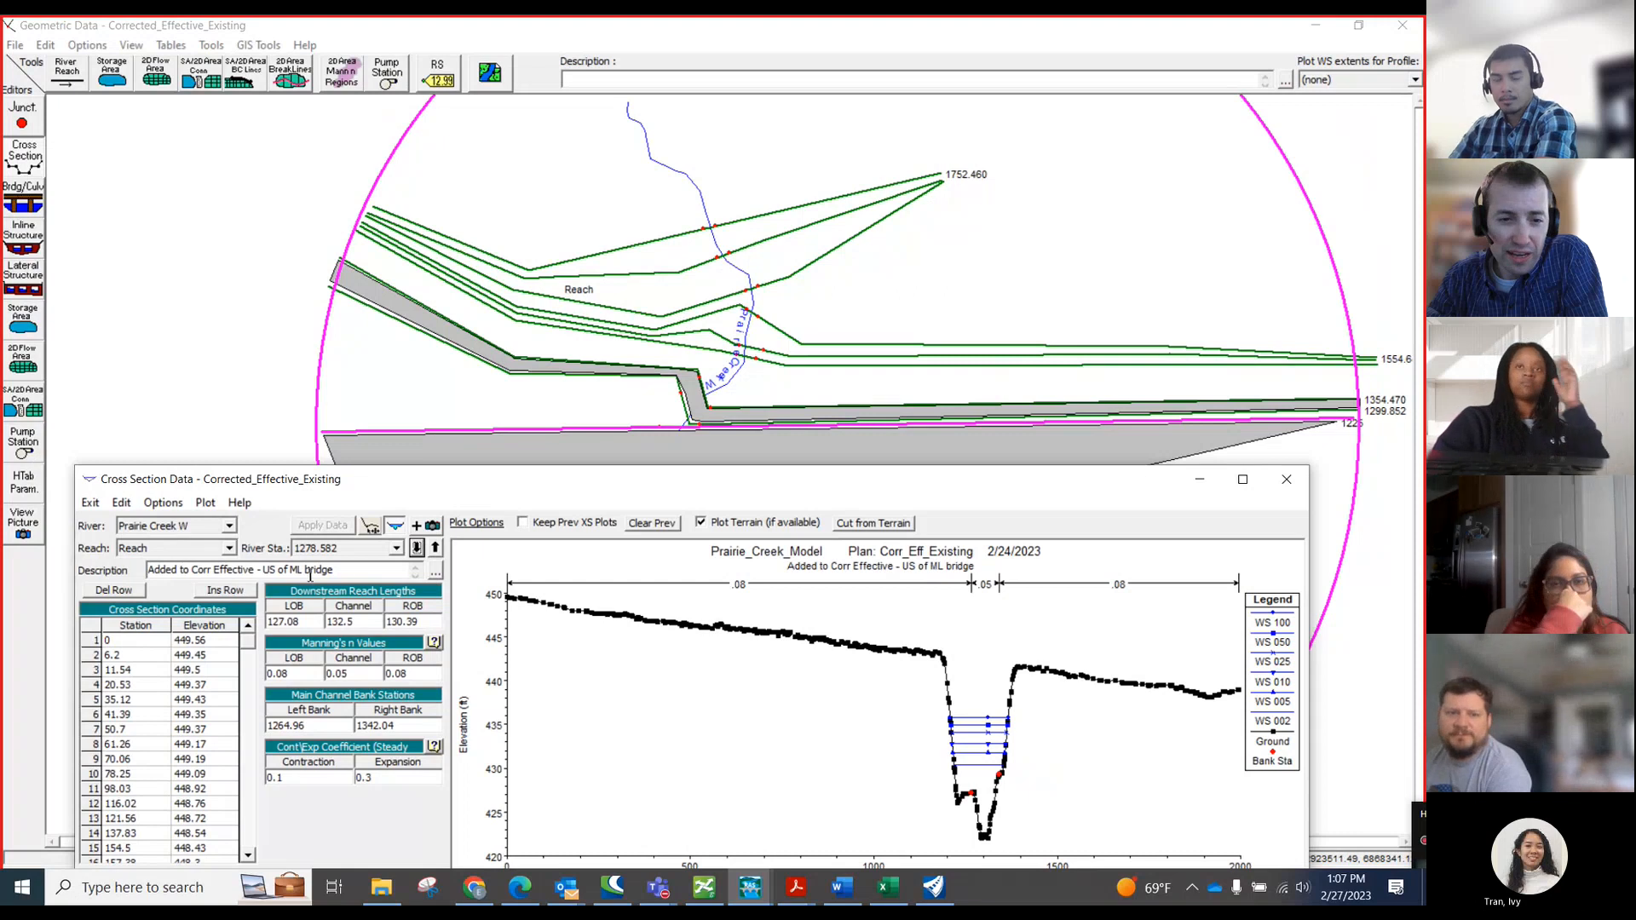
pyautogui.click(1290, 492)
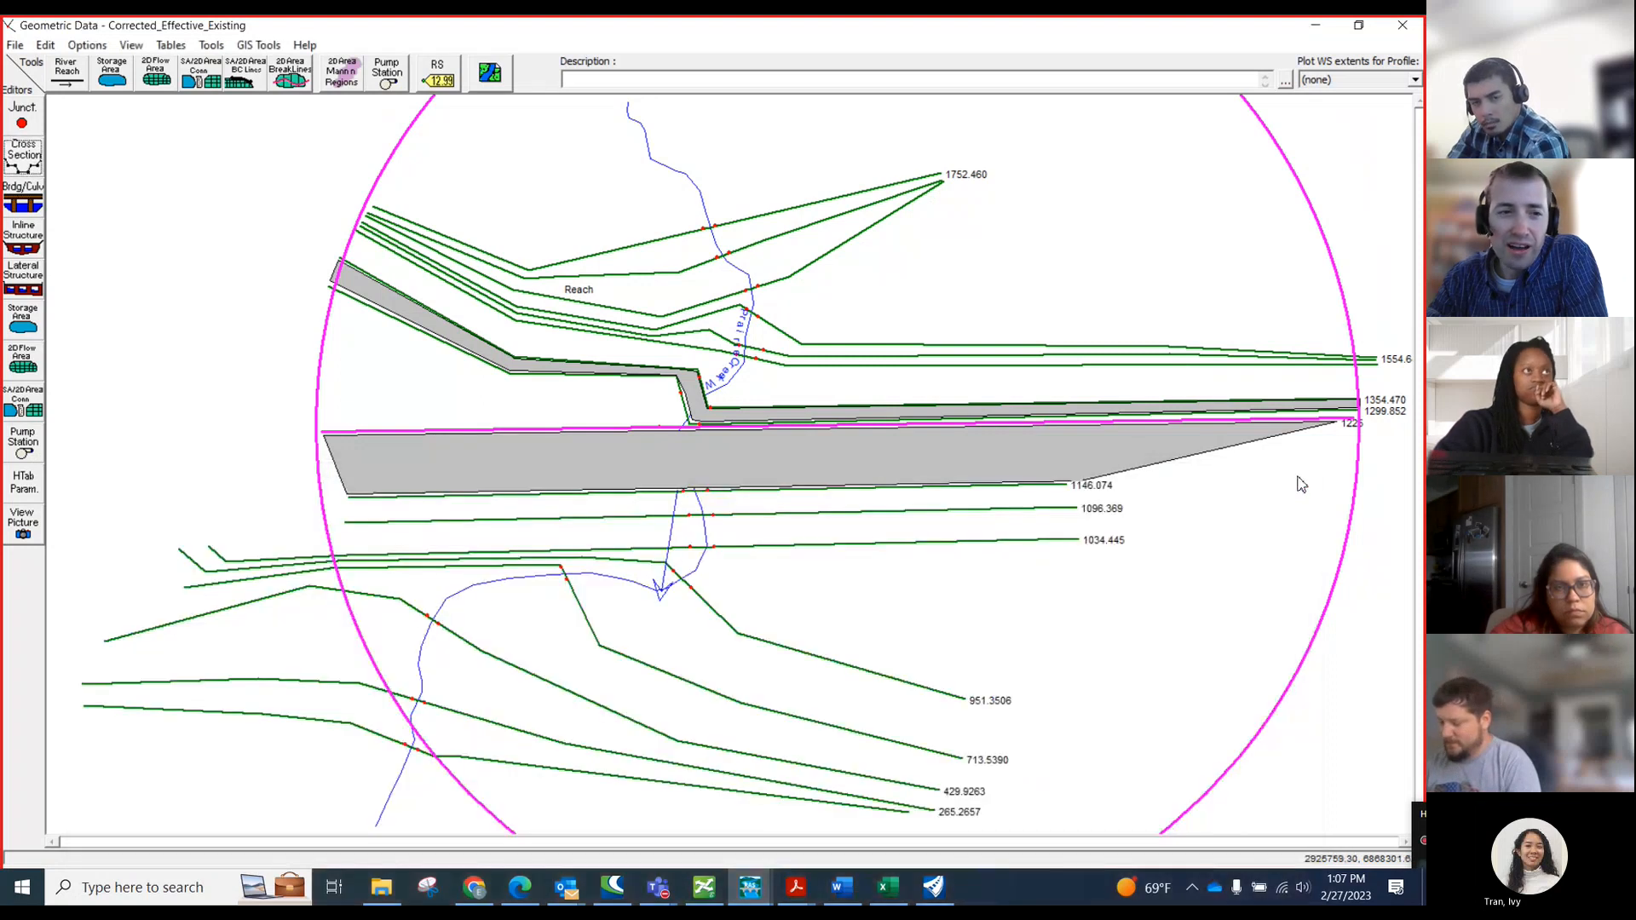
# - Open the bridge and culvert data and examine the Wood Springs Road culvert at river station 1325
pyautogui.click(22, 207)
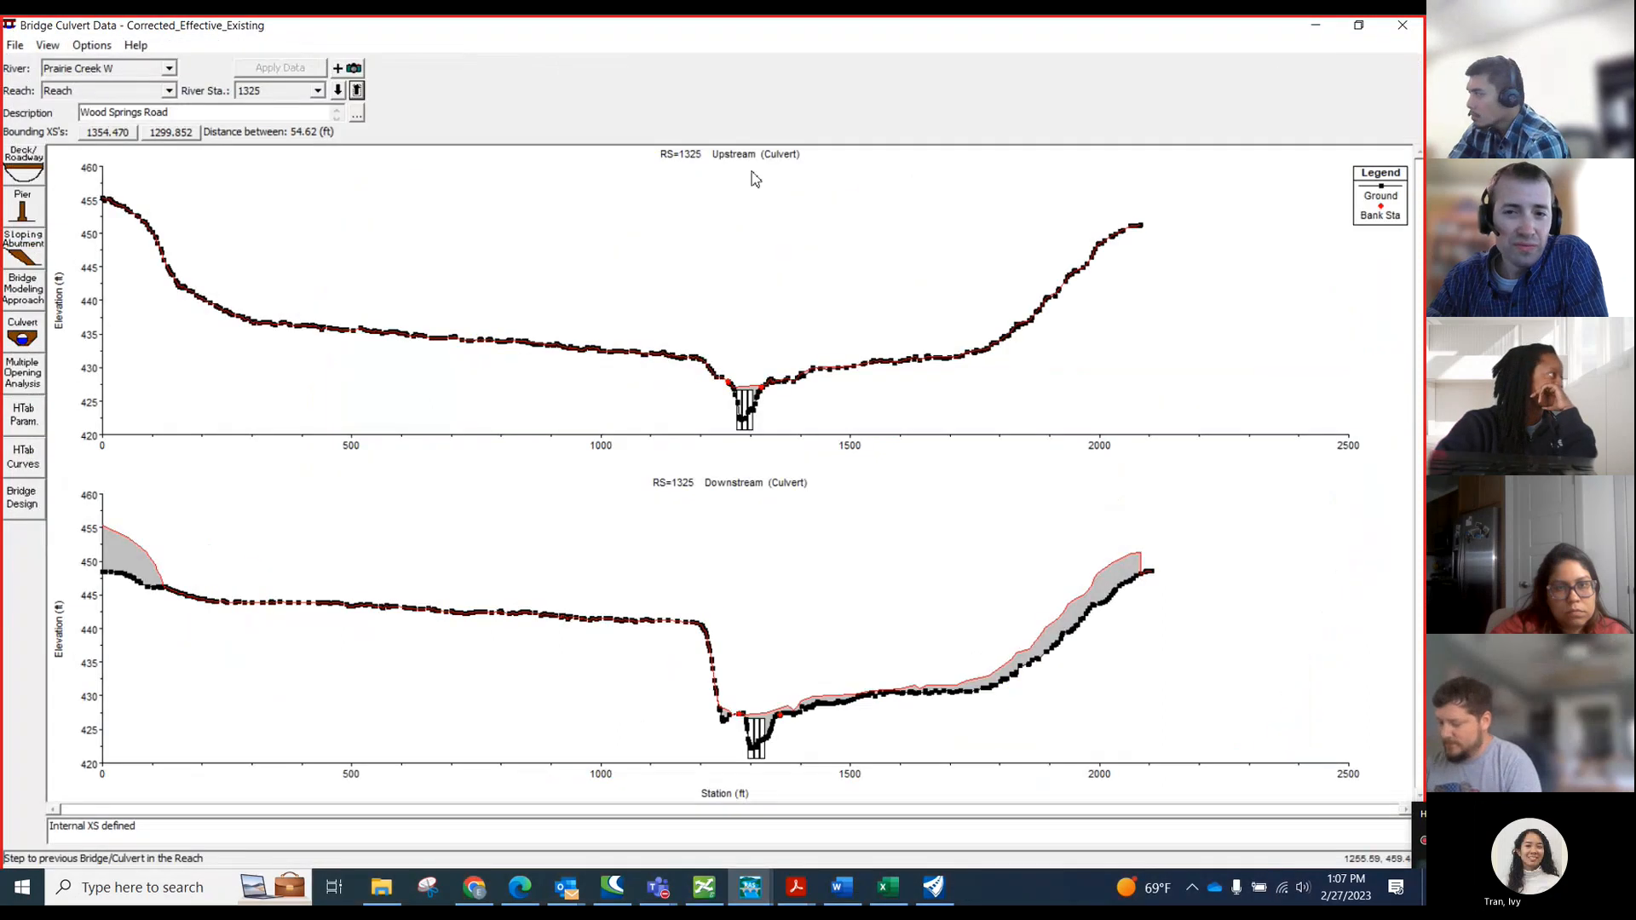
pyautogui.moveTo(1071, 27); pyautogui.dragTo(644, 338)
pyautogui.click(936, 328)
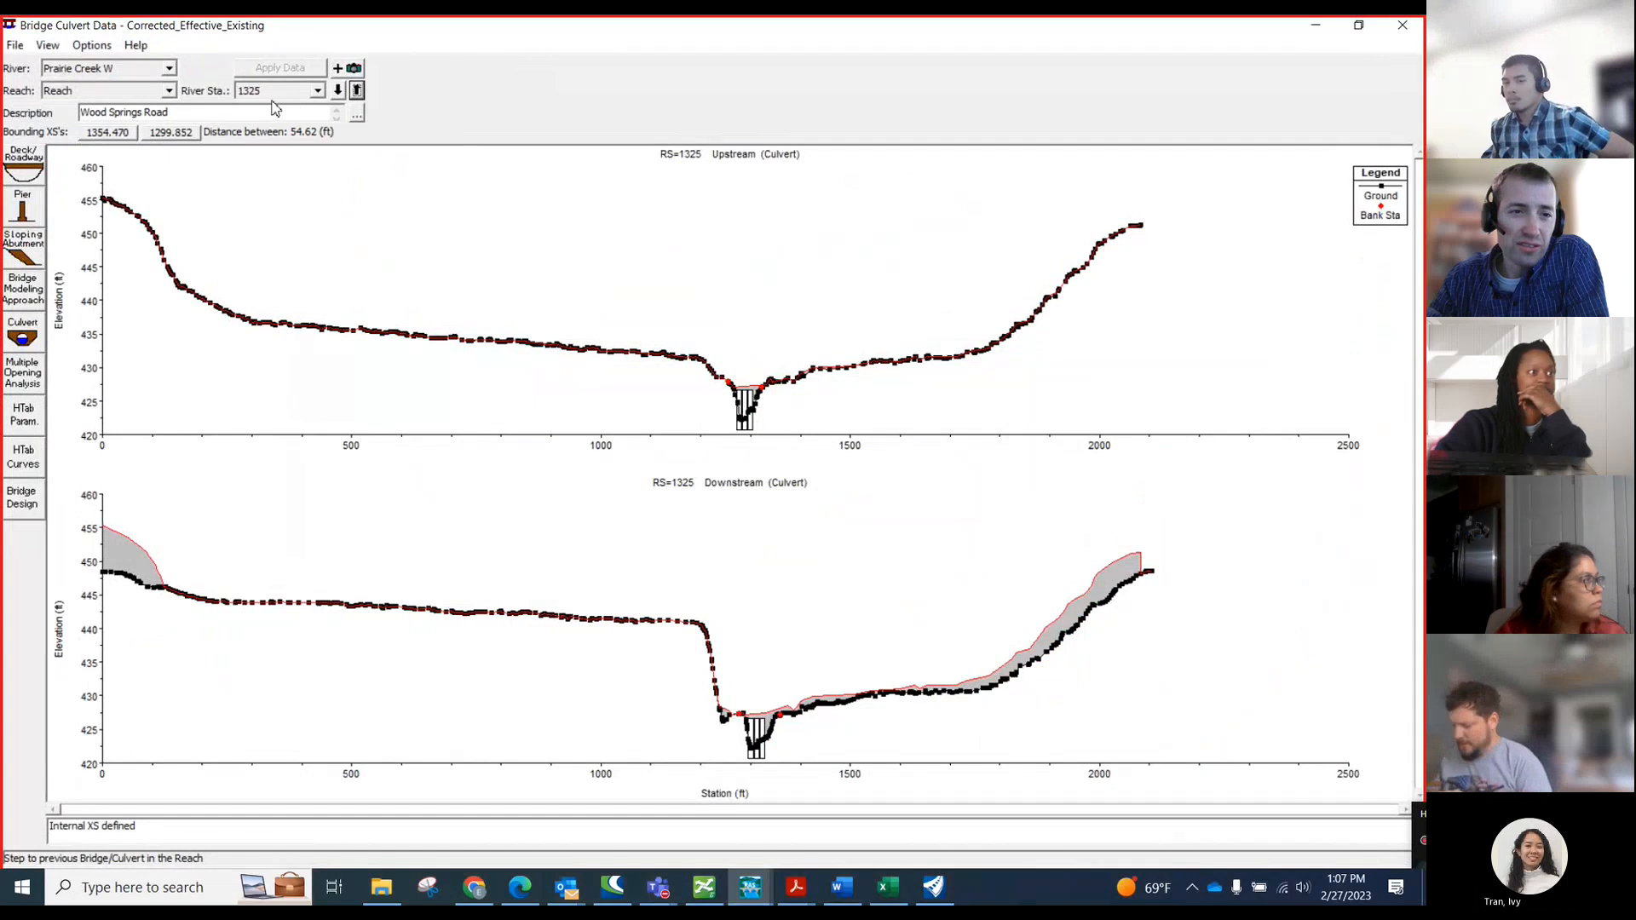
pyautogui.click(357, 90)
pyautogui.click(338, 91)
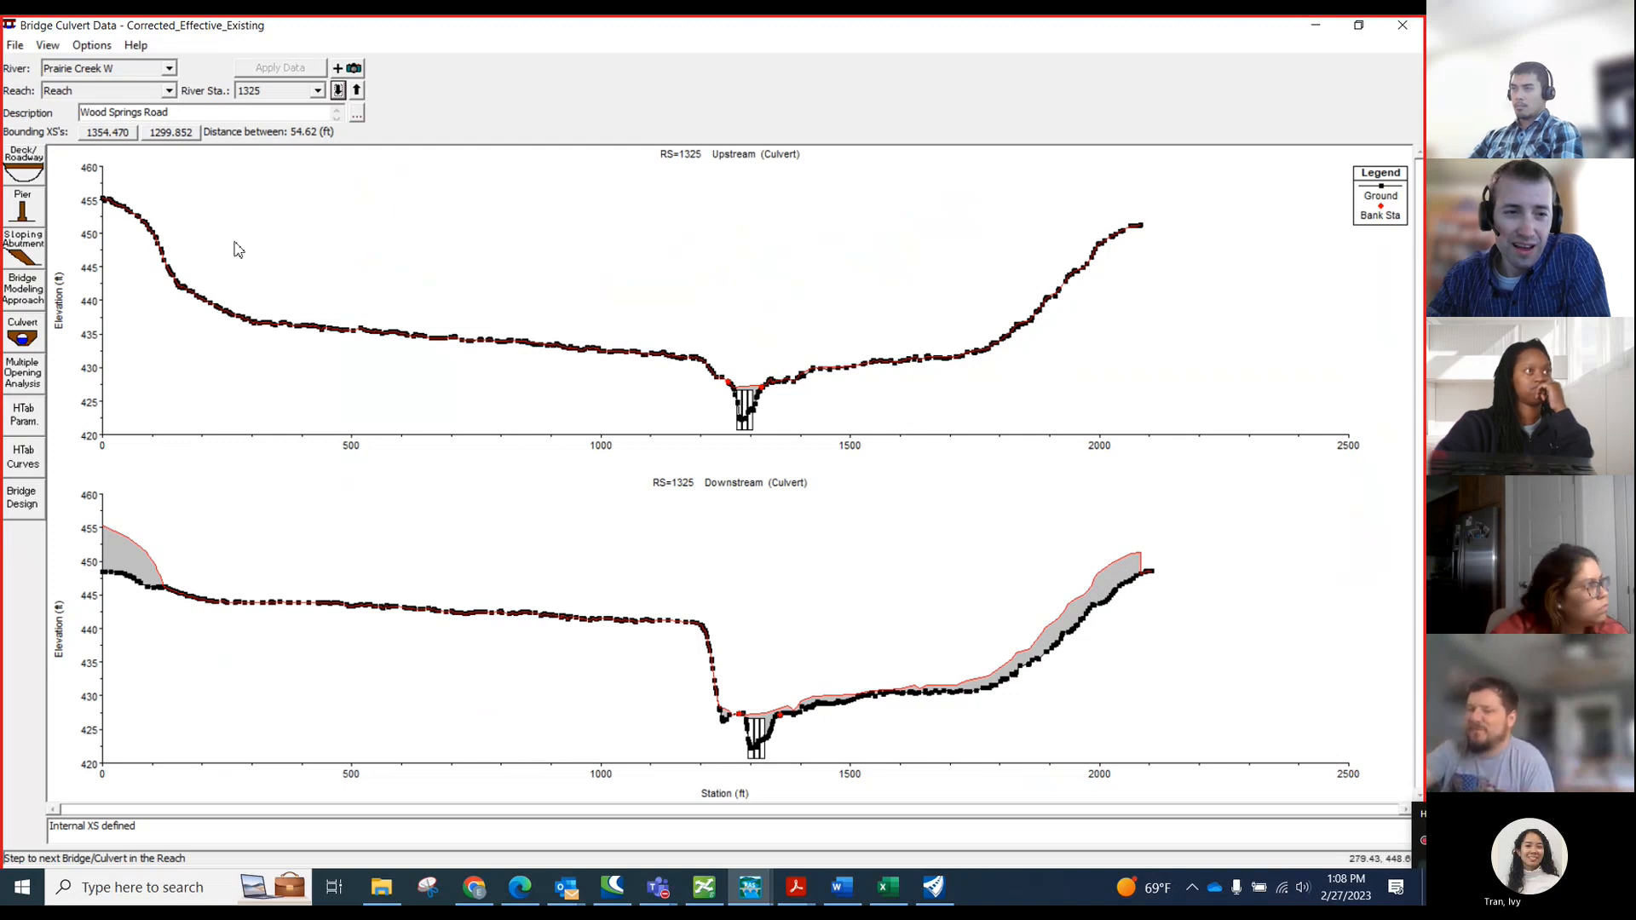
# - Inspect the deck/roadway distance and width for the Wood Springs Road culvert and close the editor without changes
pyautogui.click(26, 170)
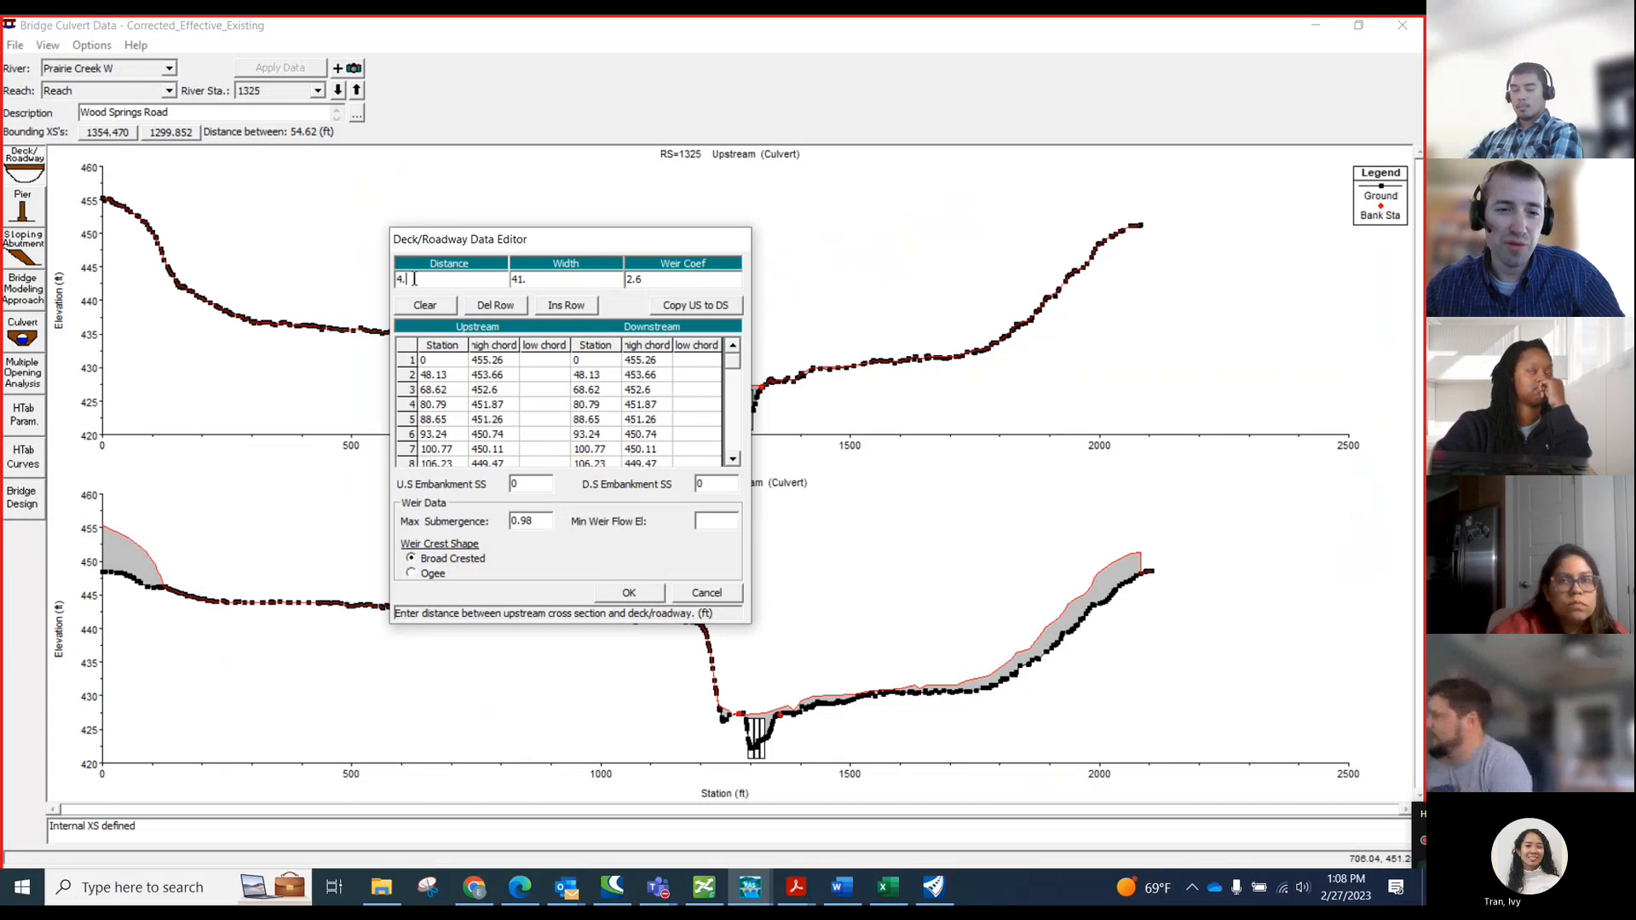
pyautogui.click(552, 275)
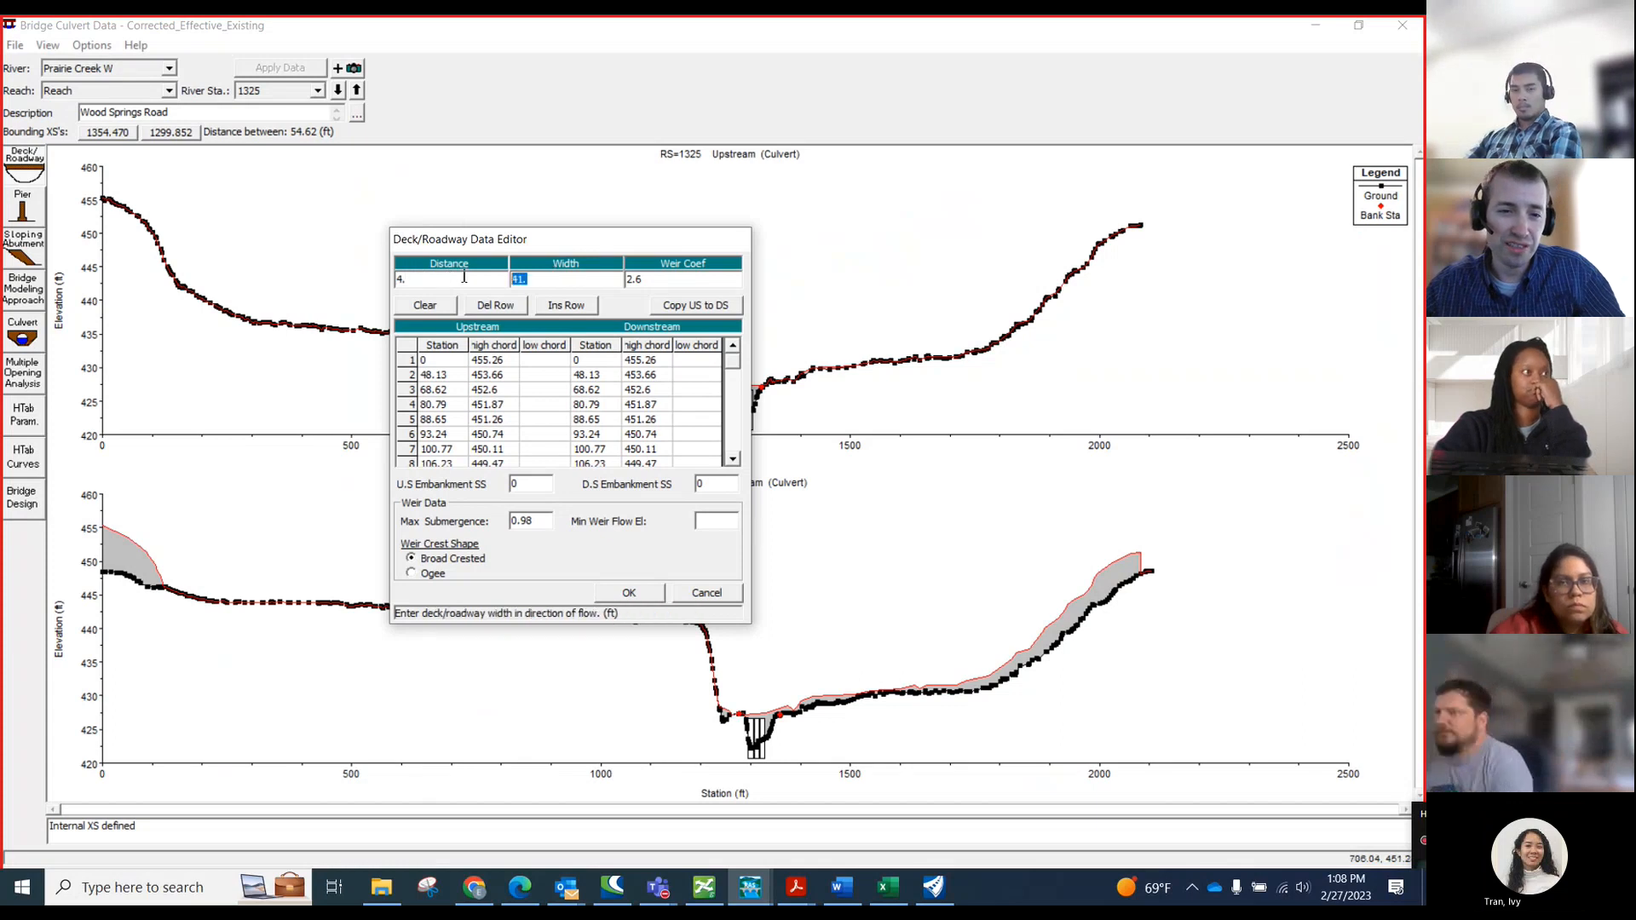
pyautogui.click(413, 276)
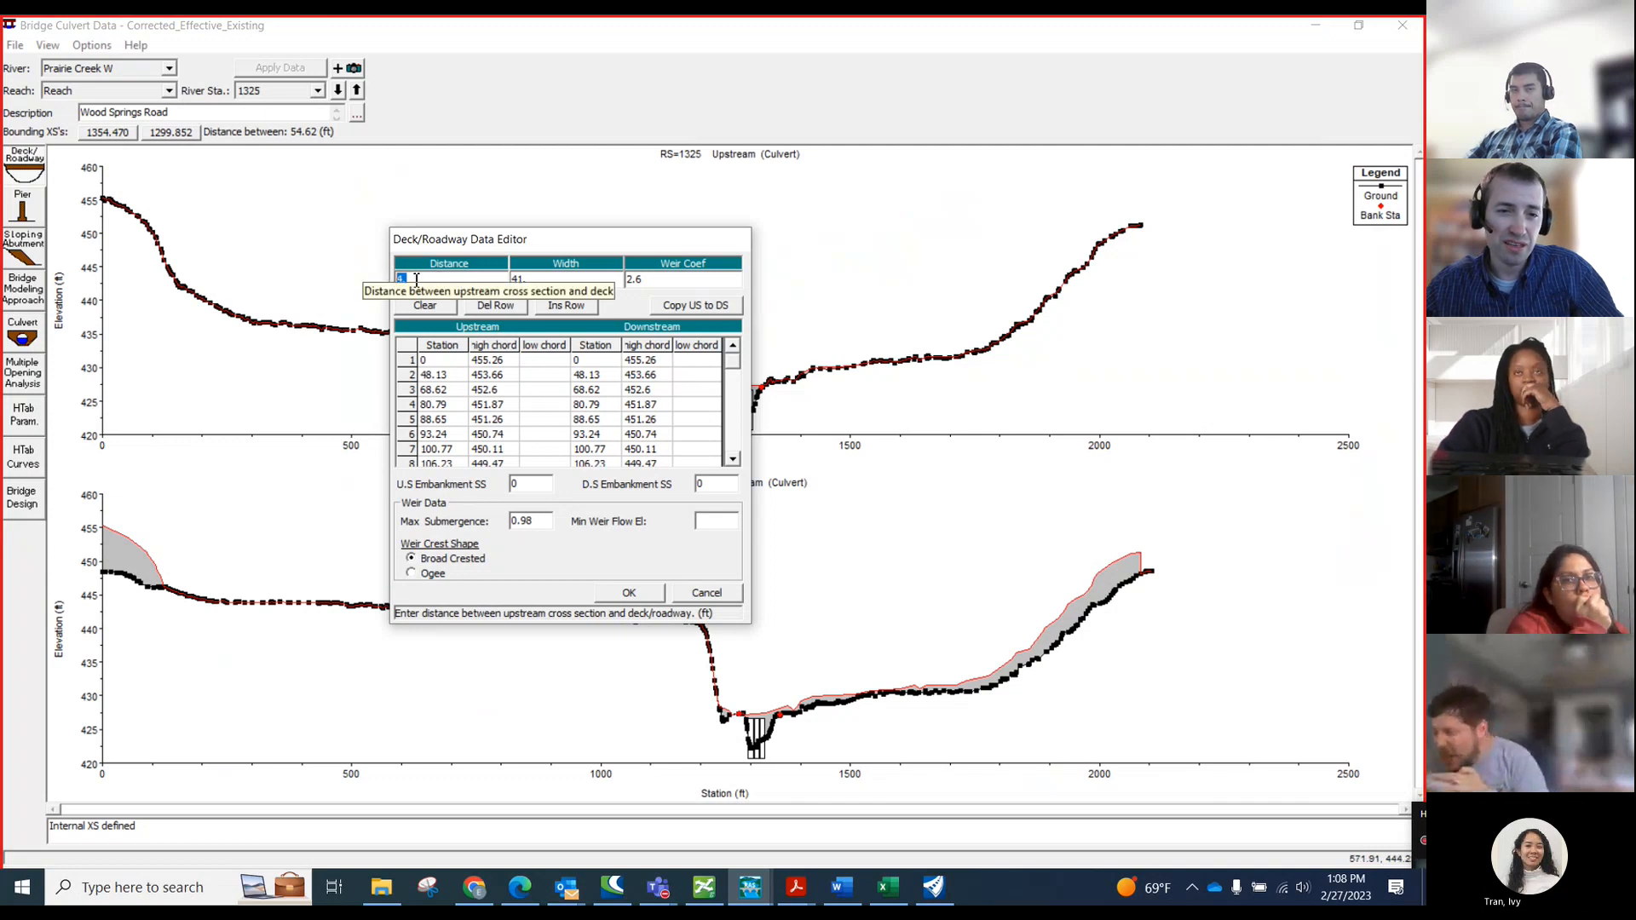
pyautogui.moveTo(424, 282); pyautogui.dragTo(403, 280)
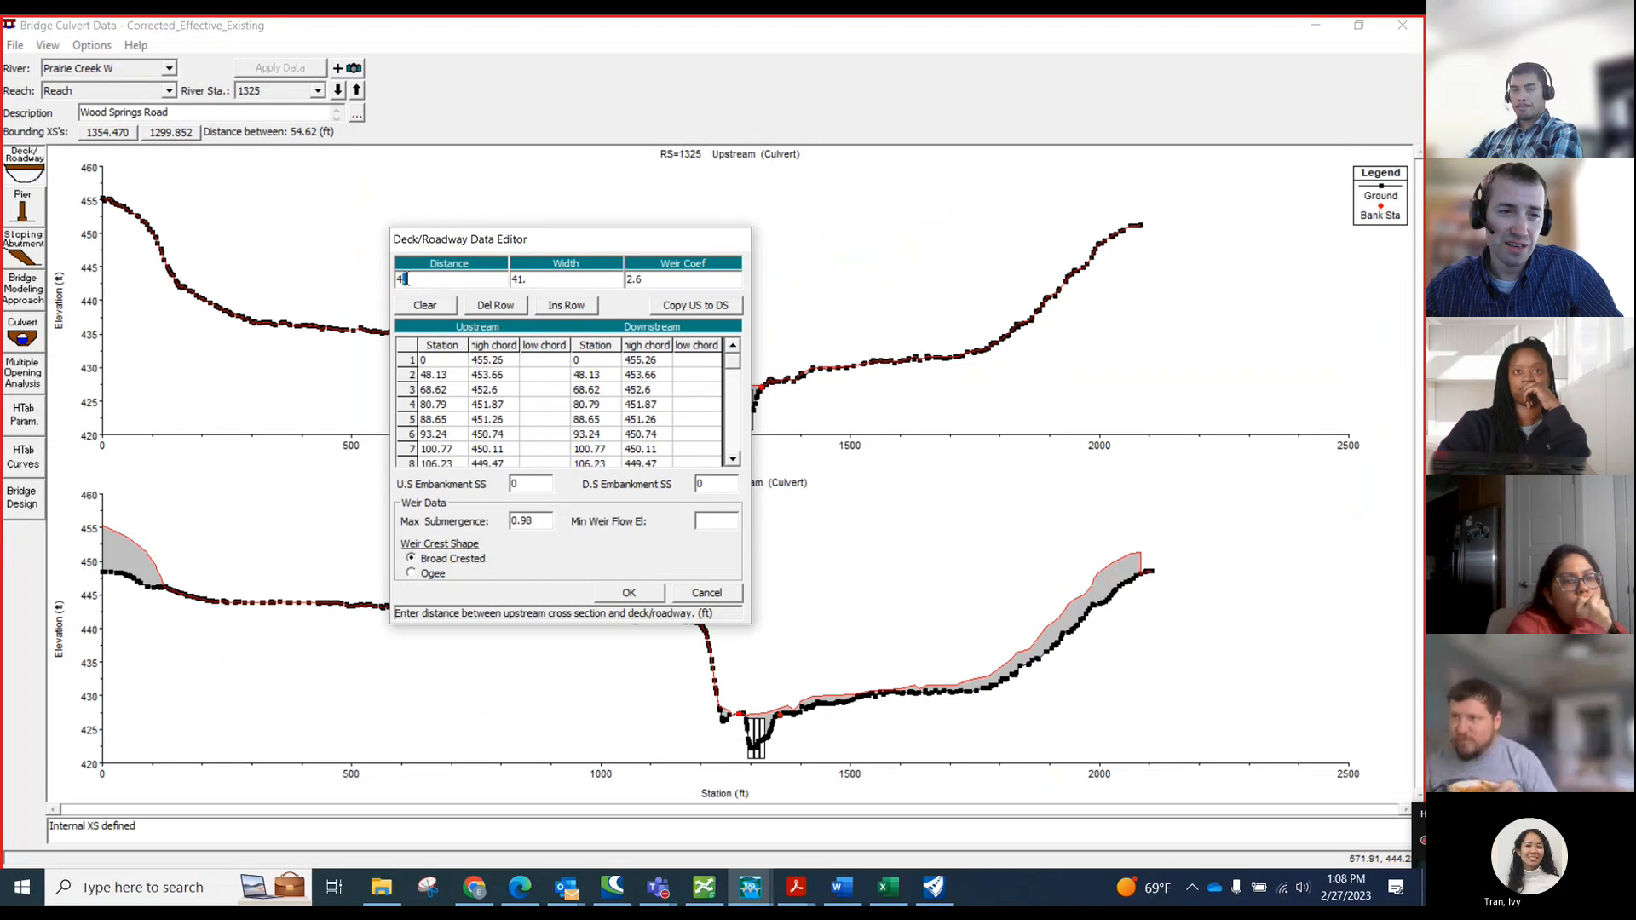
pyautogui.click(718, 590)
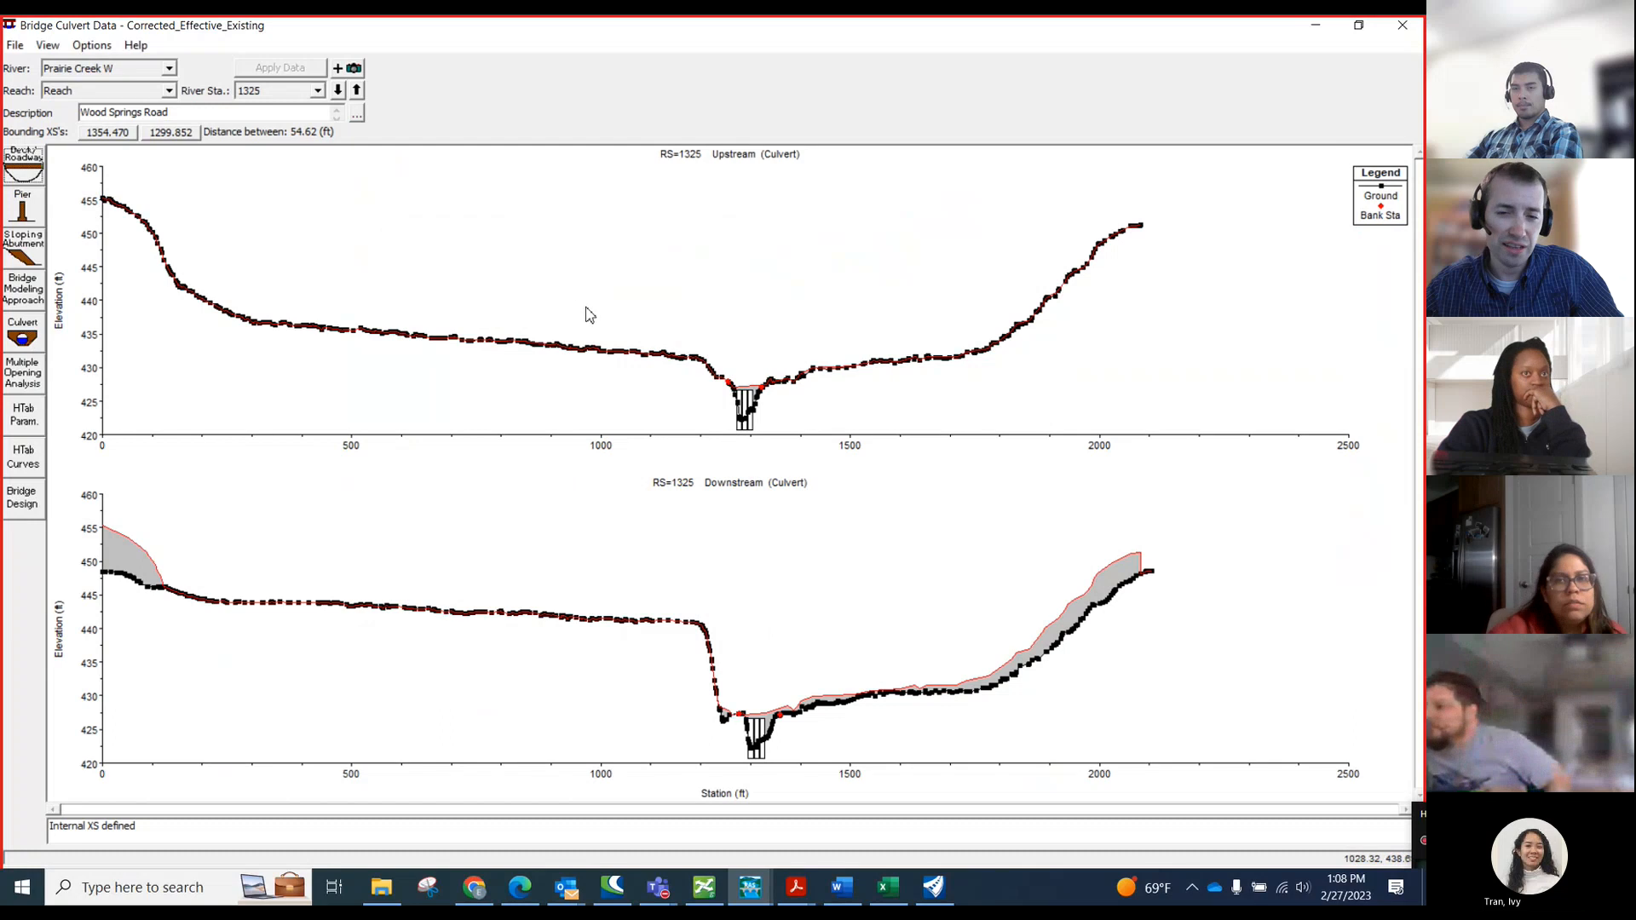
# - Reopen the deck/roadway data to recheck its distance and width, and switch to Word
pyautogui.click(27, 172)
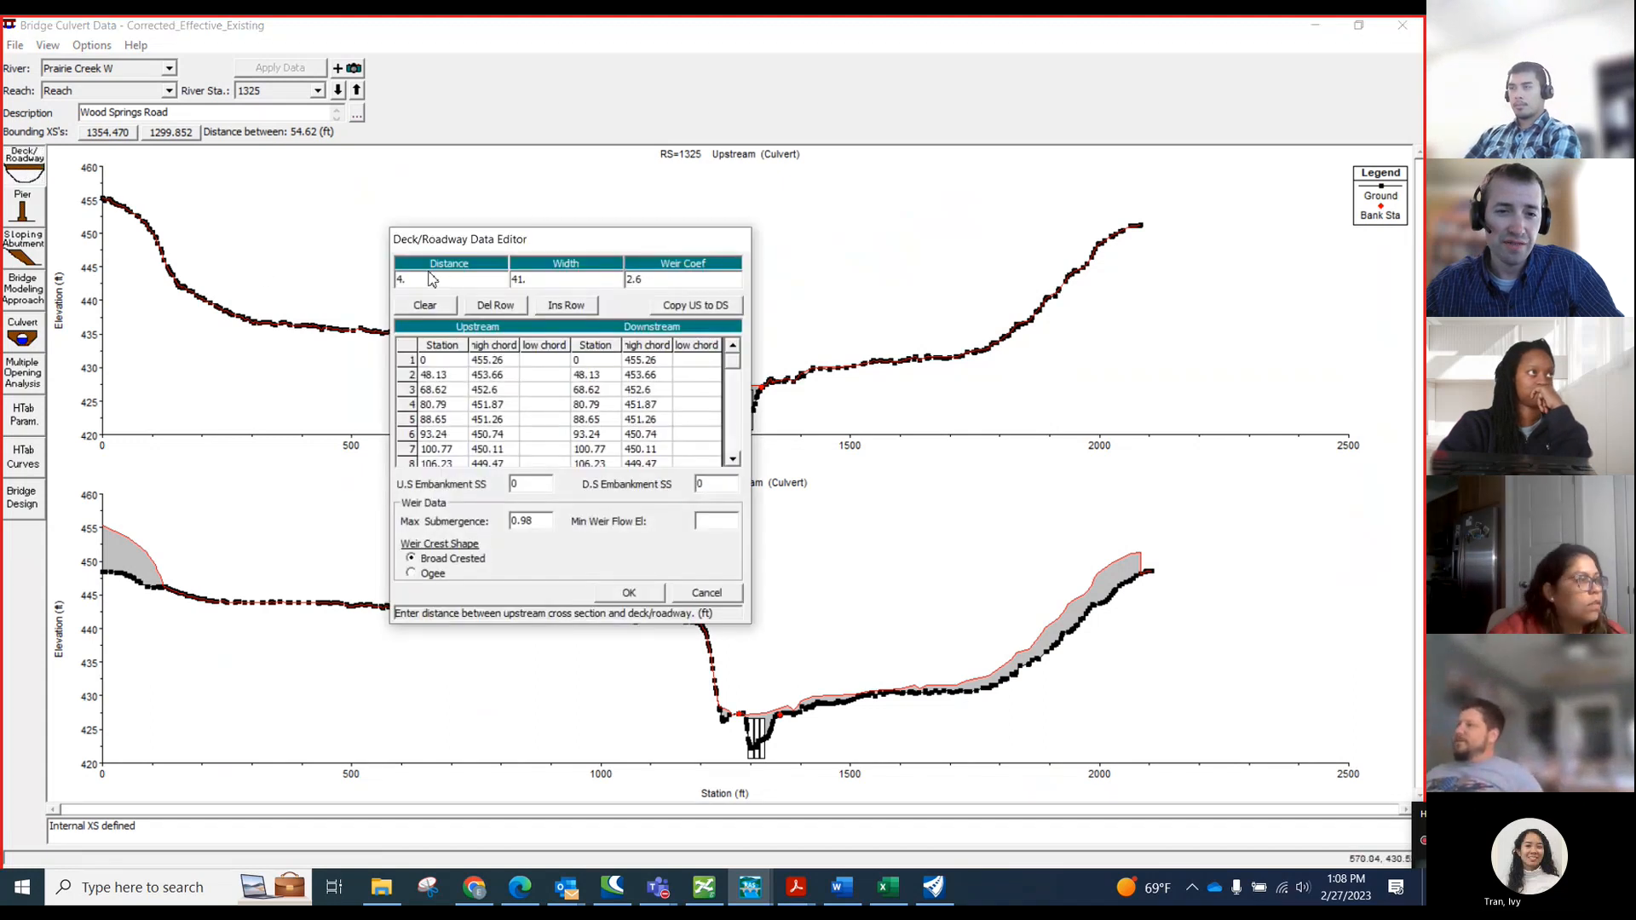
pyautogui.click(442, 278)
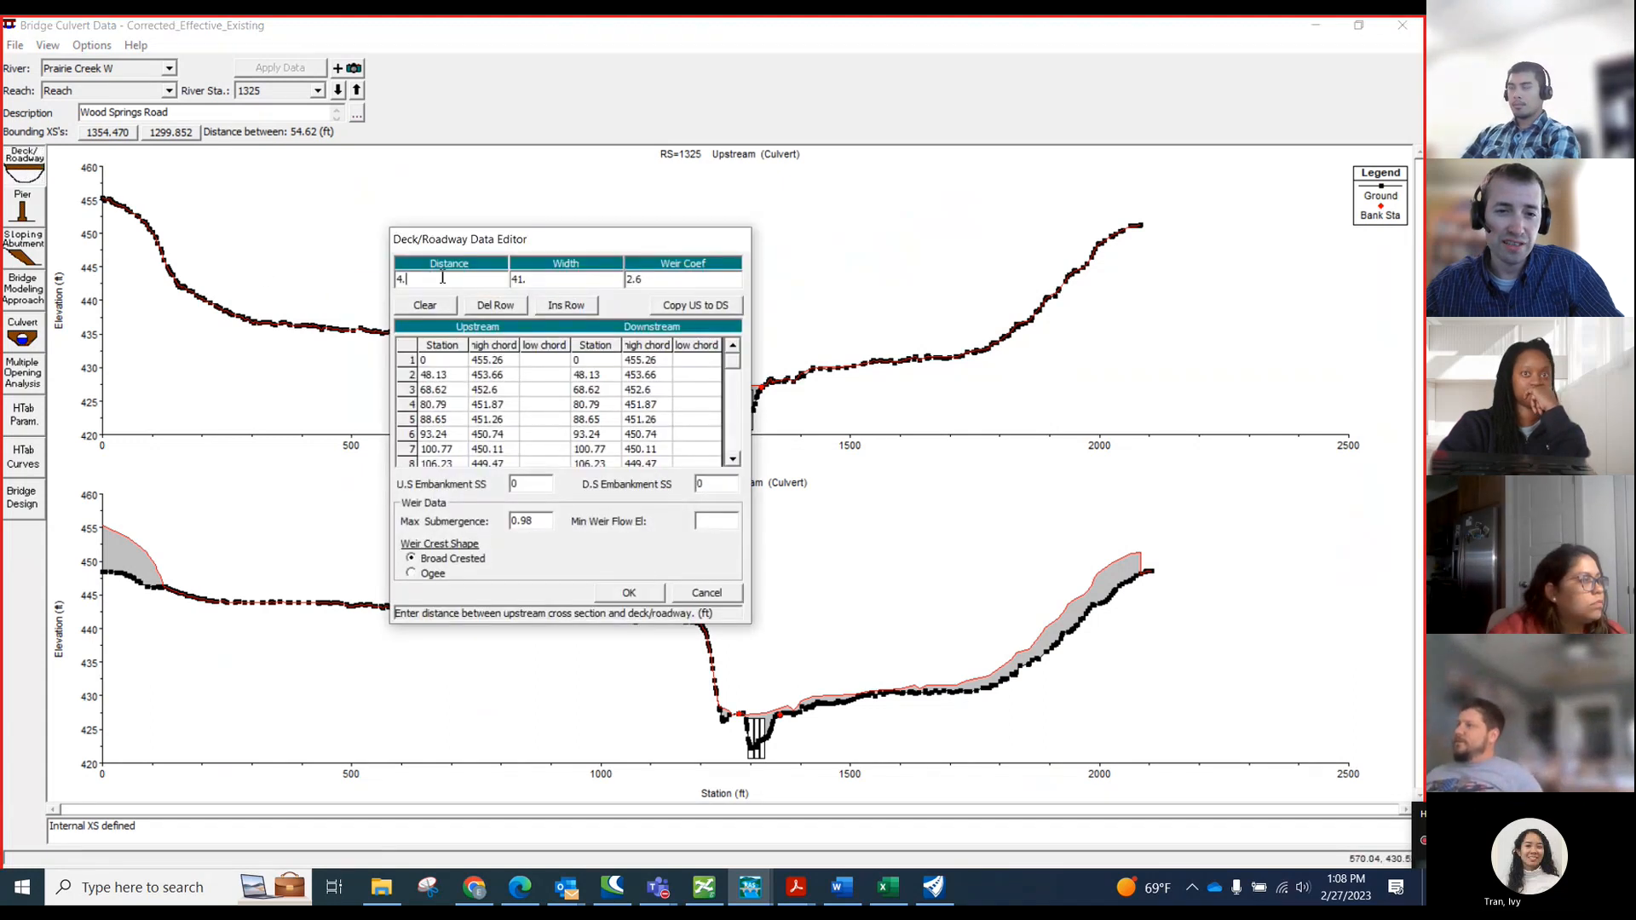
pyautogui.click(584, 278)
pyautogui.moveTo(587, 280); pyautogui.dragTo(374, 267)
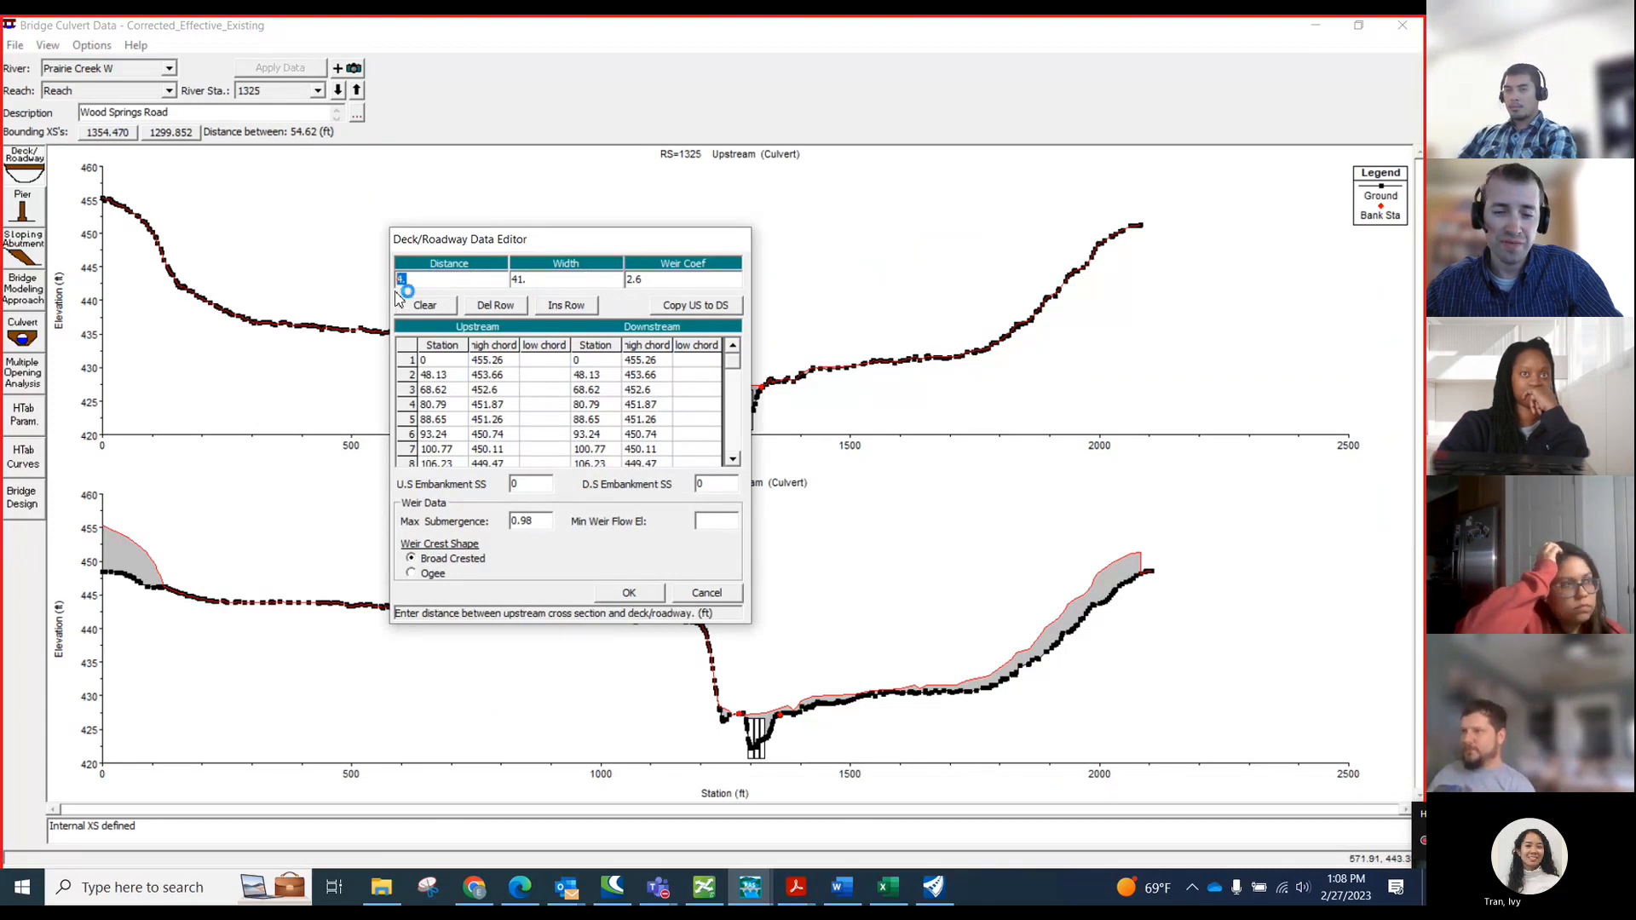
pyautogui.click(839, 893)
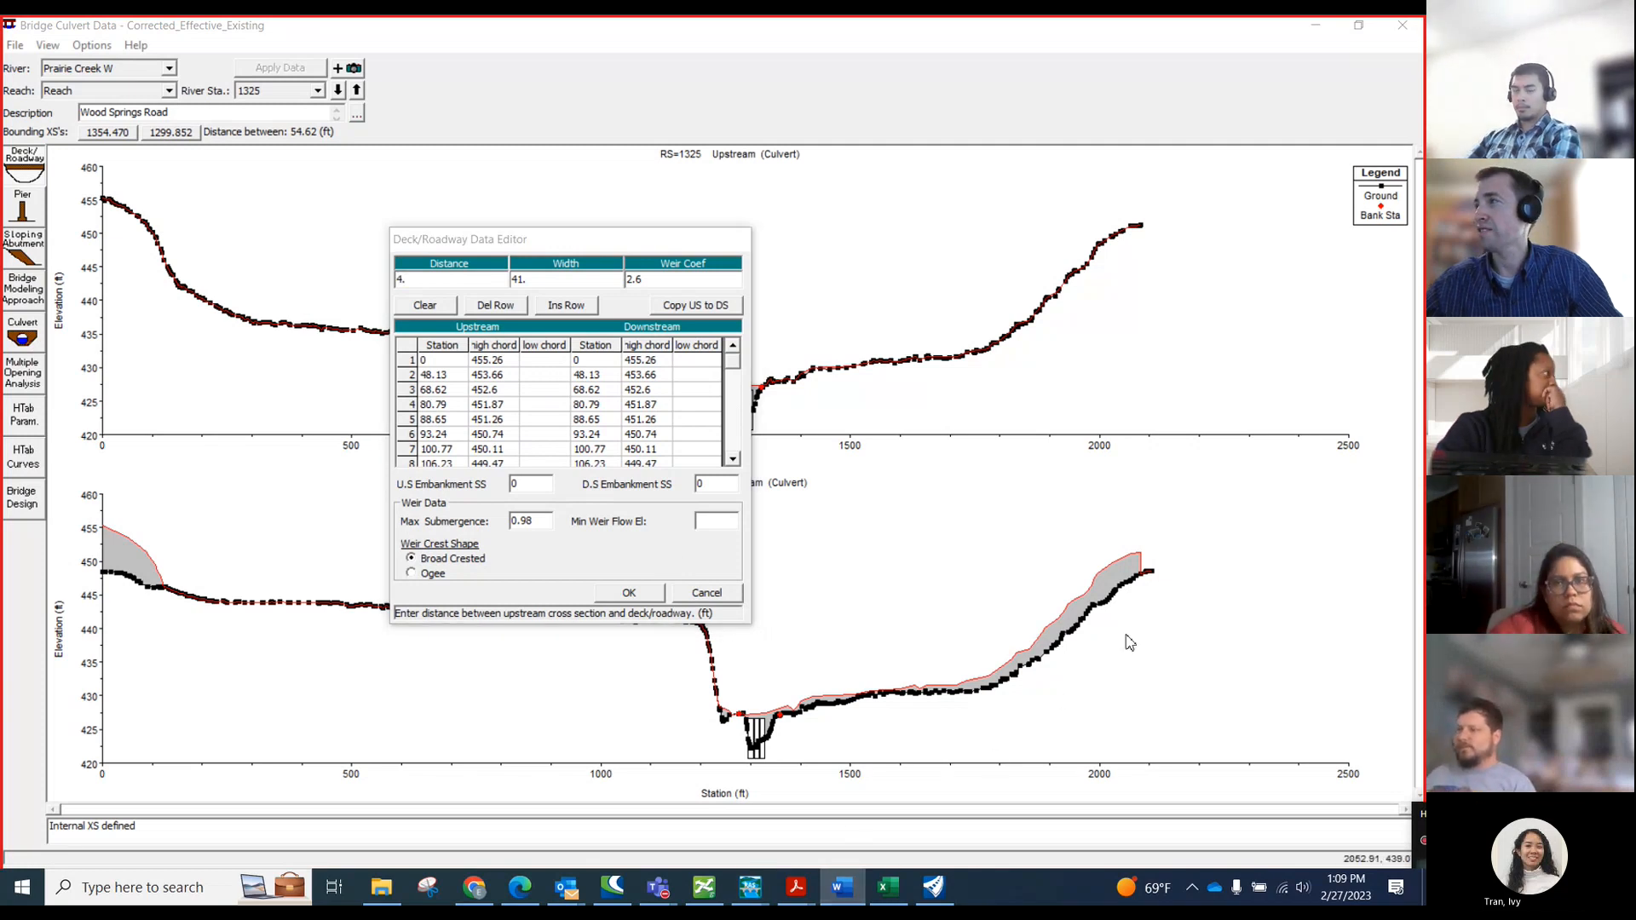
# - Recheck the distance and width entries in the Wood Springs Road deck/roadway data
pyautogui.click(445, 277)
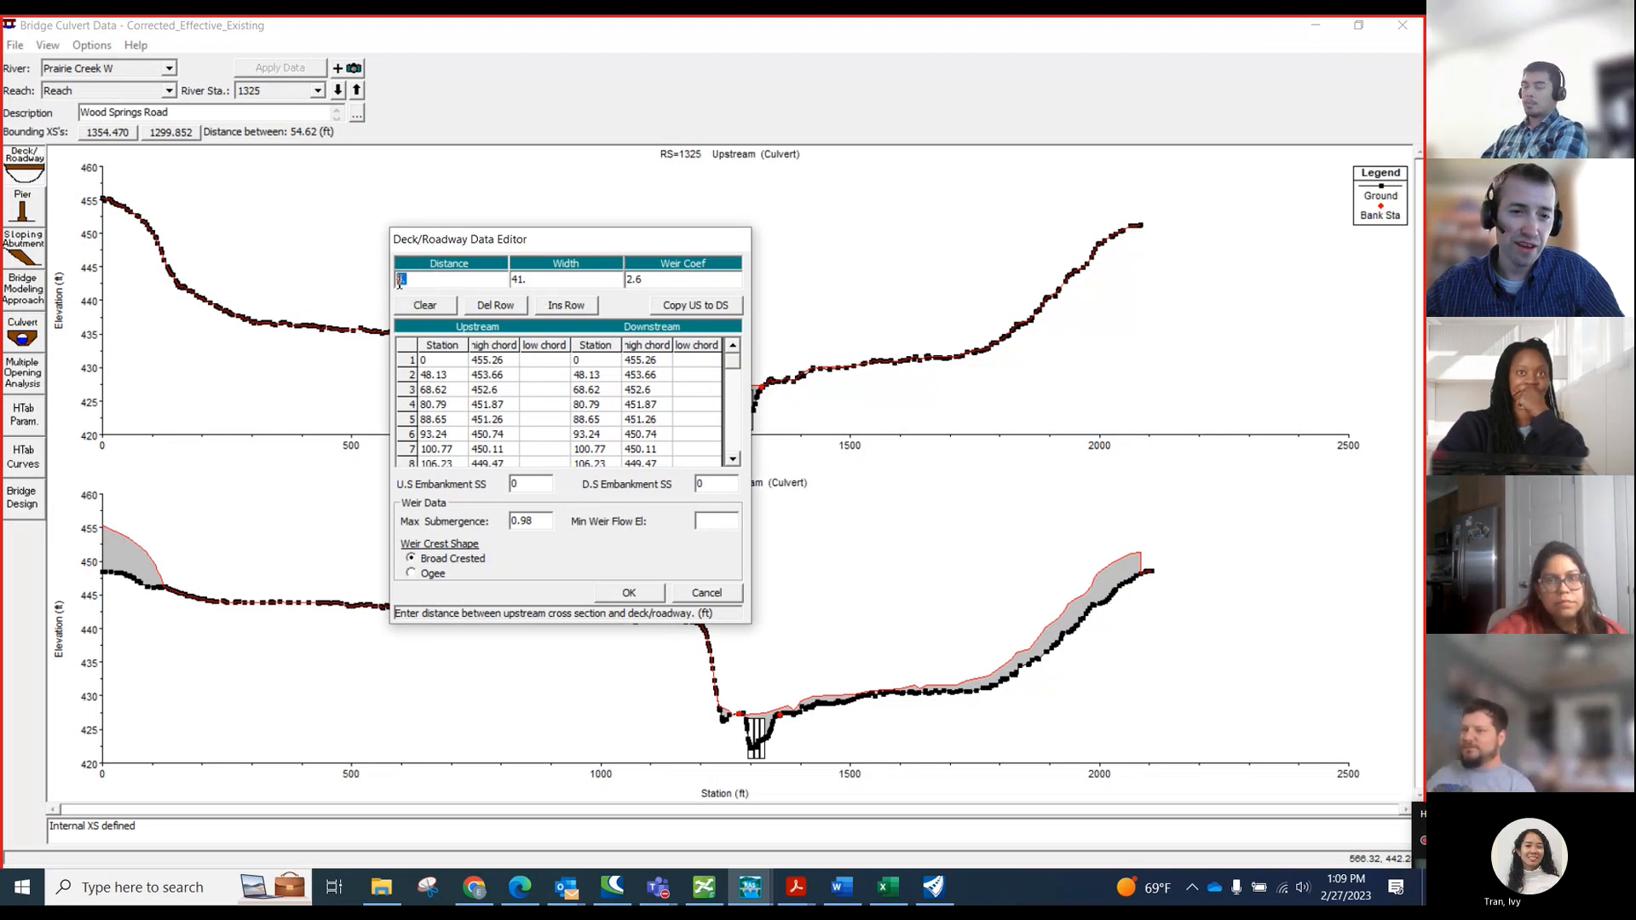
pyautogui.click(430, 280)
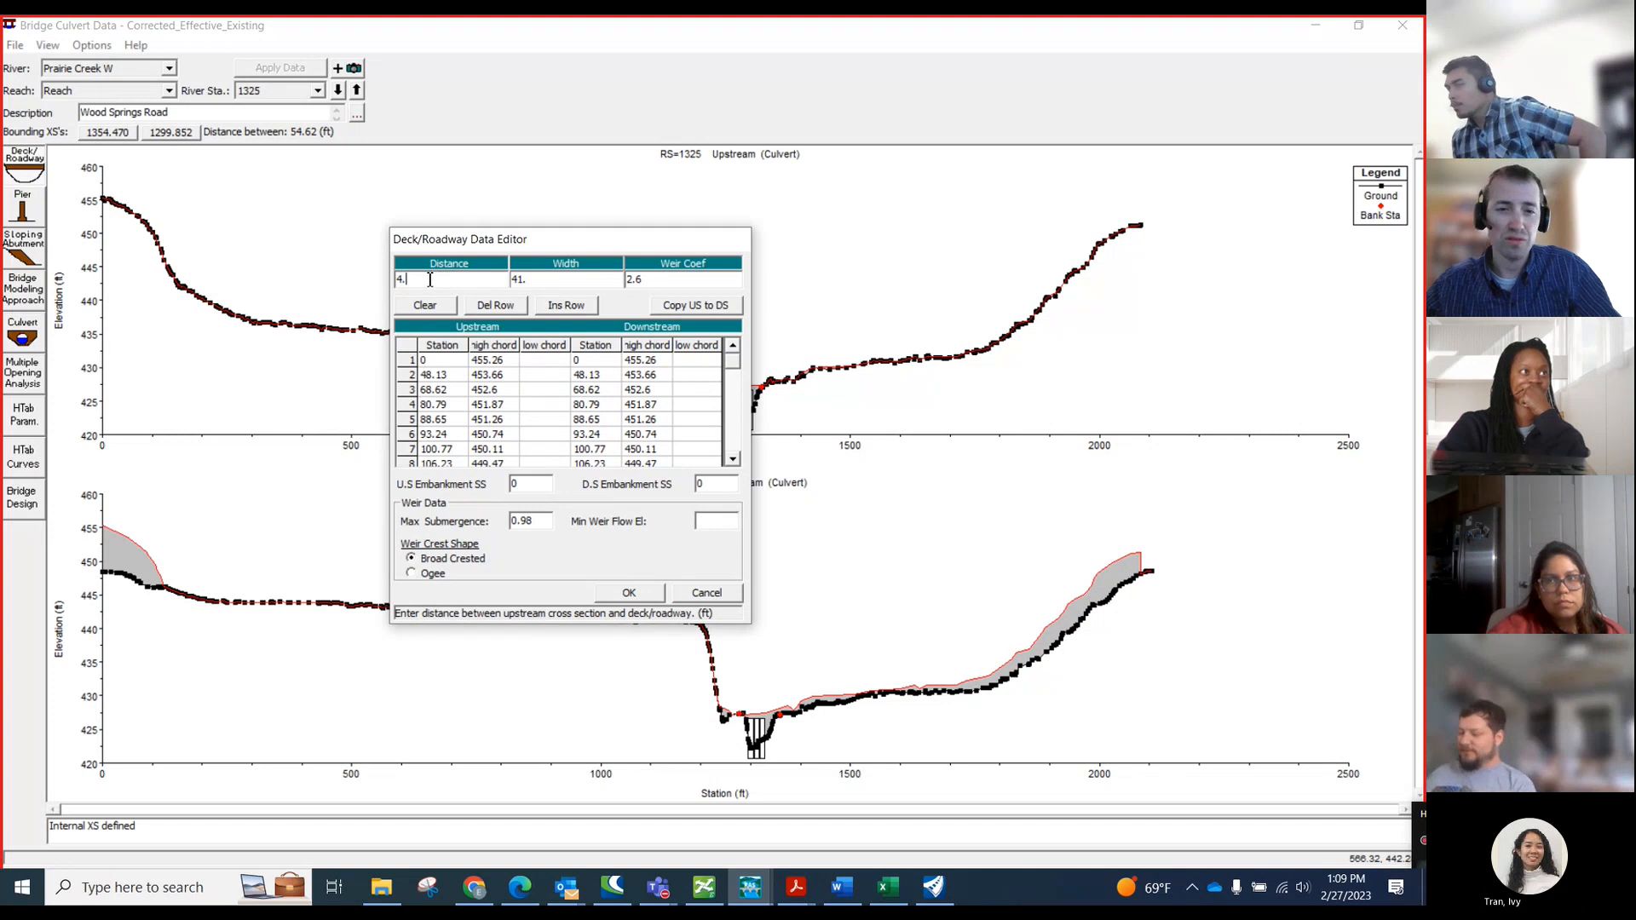
pyautogui.press('Tab')
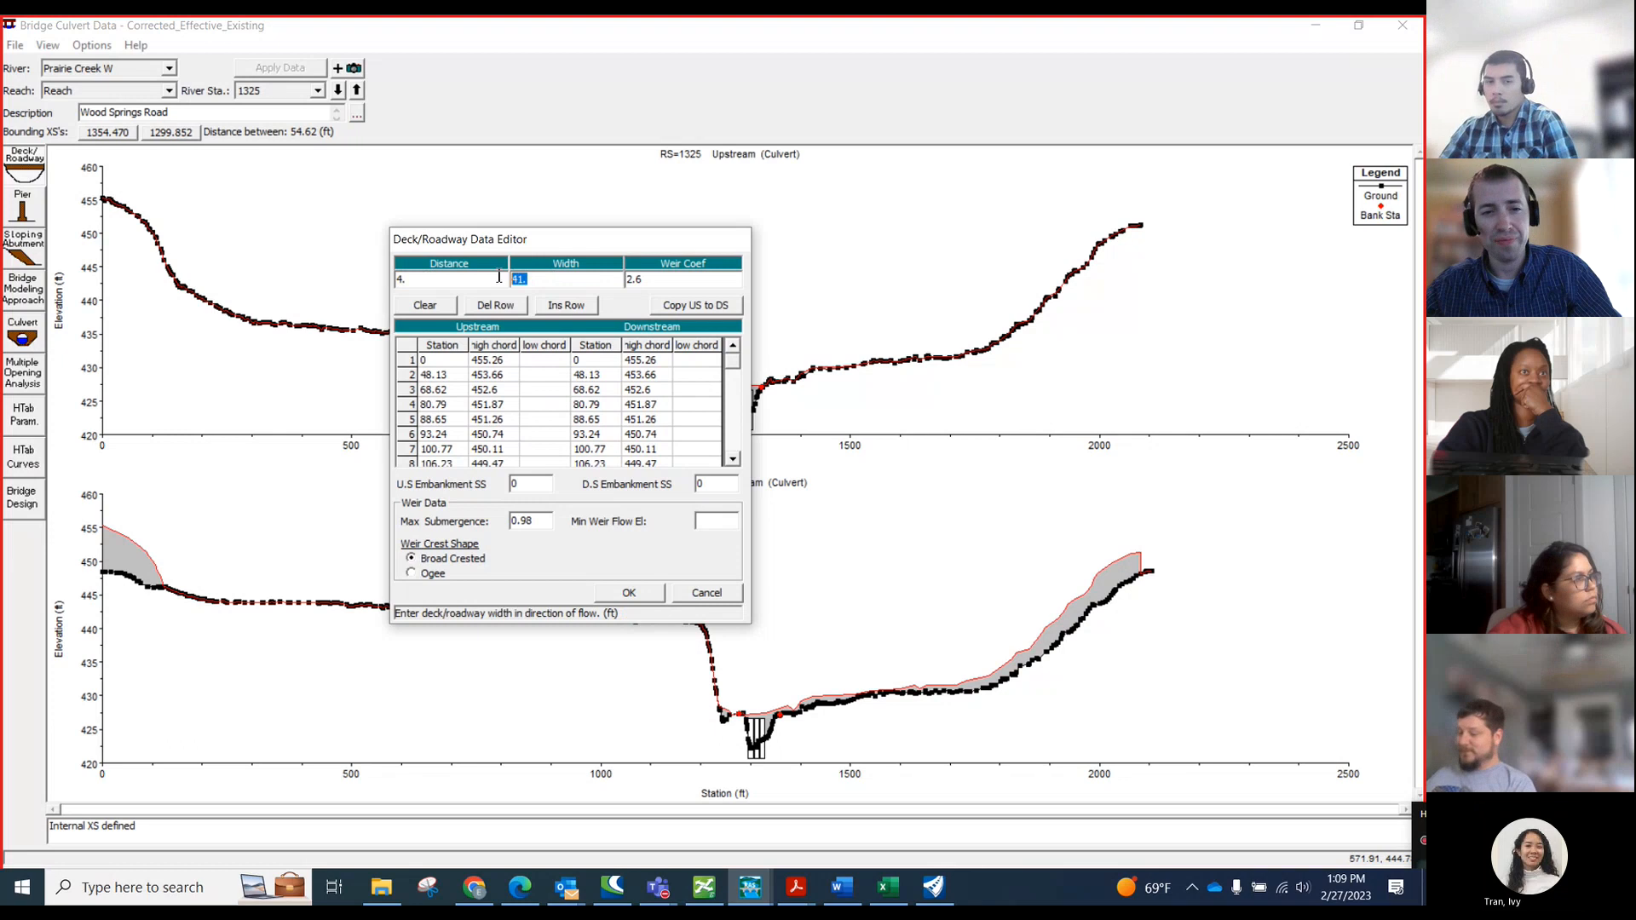
pyautogui.click(413, 277)
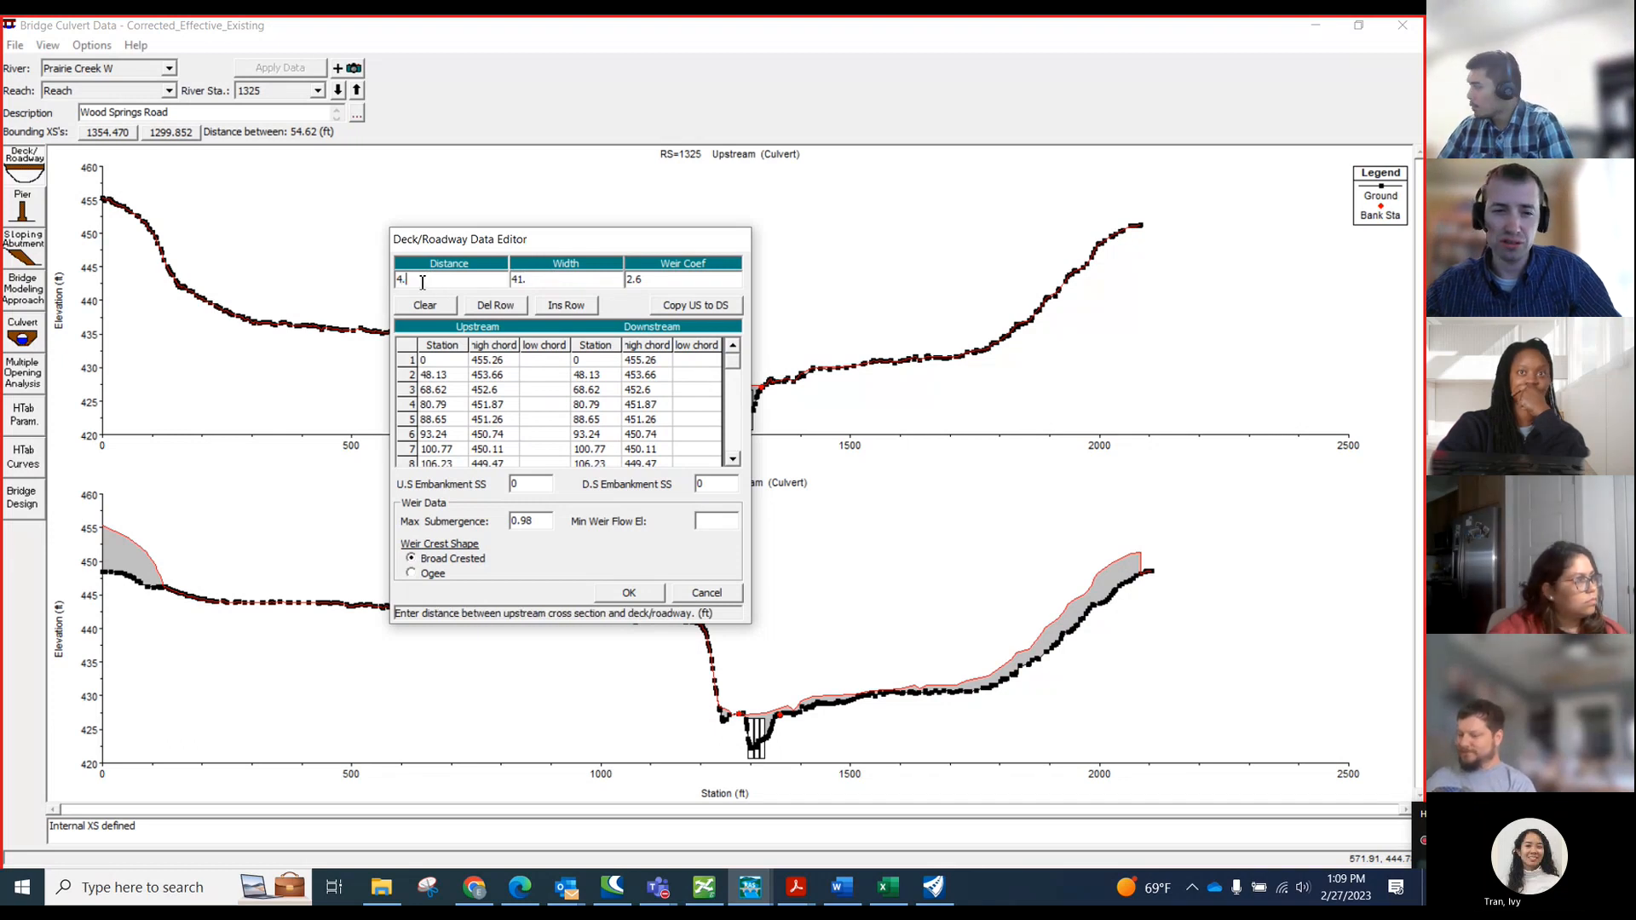
pyautogui.moveTo(440, 280); pyautogui.dragTo(393, 279)
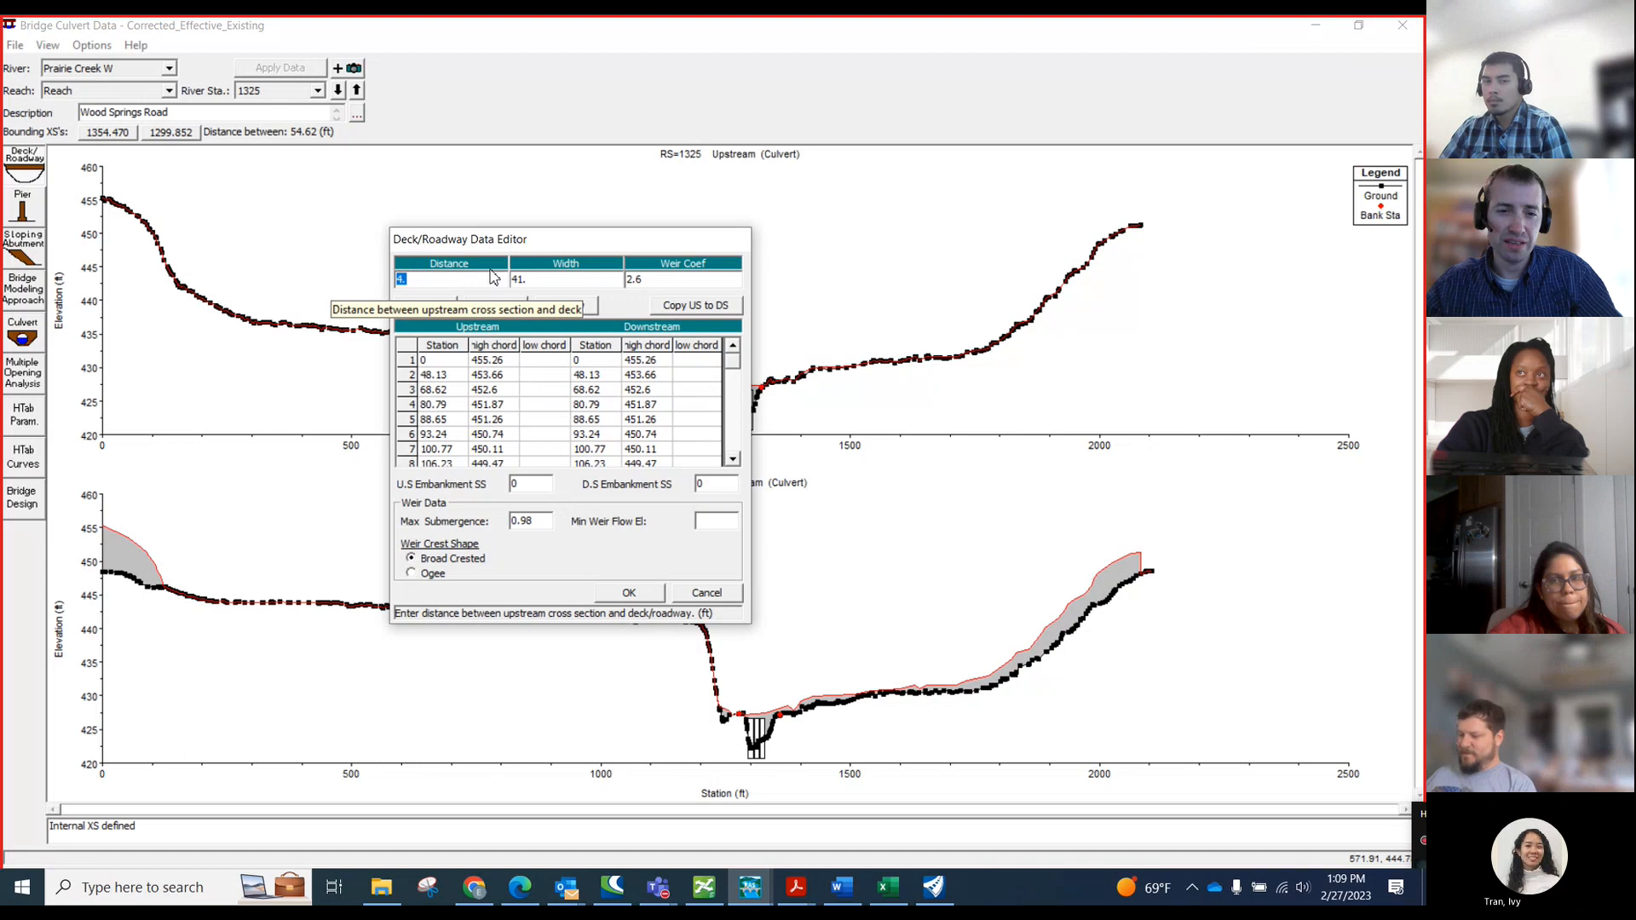
pyautogui.click(461, 279)
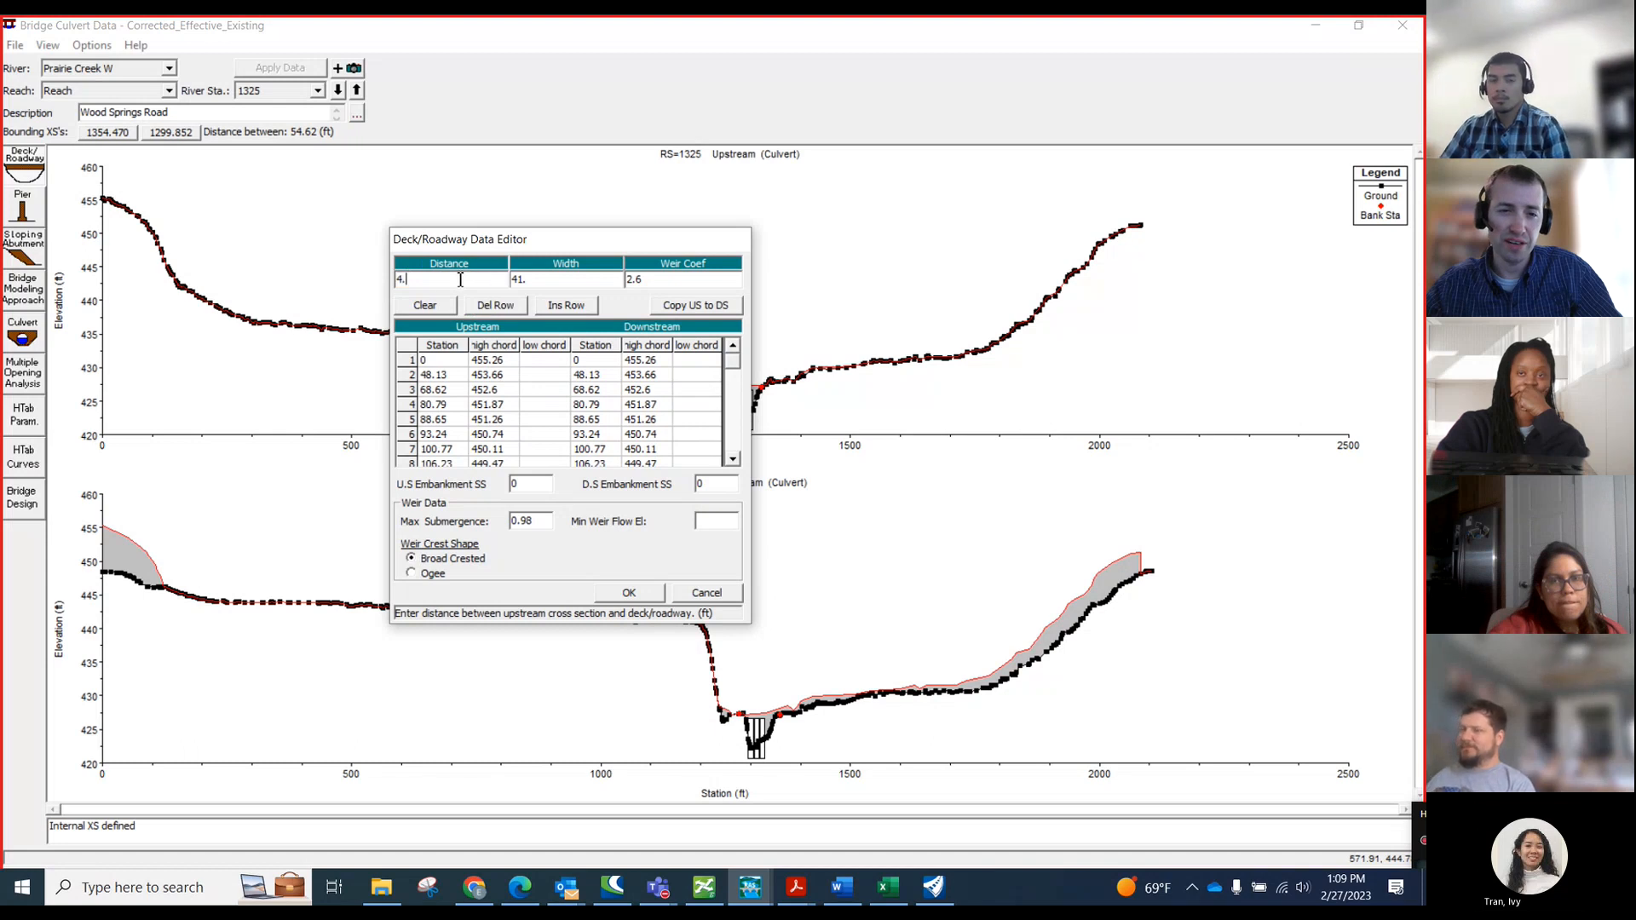
pyautogui.moveTo(531, 279); pyautogui.dragTo(519, 278)
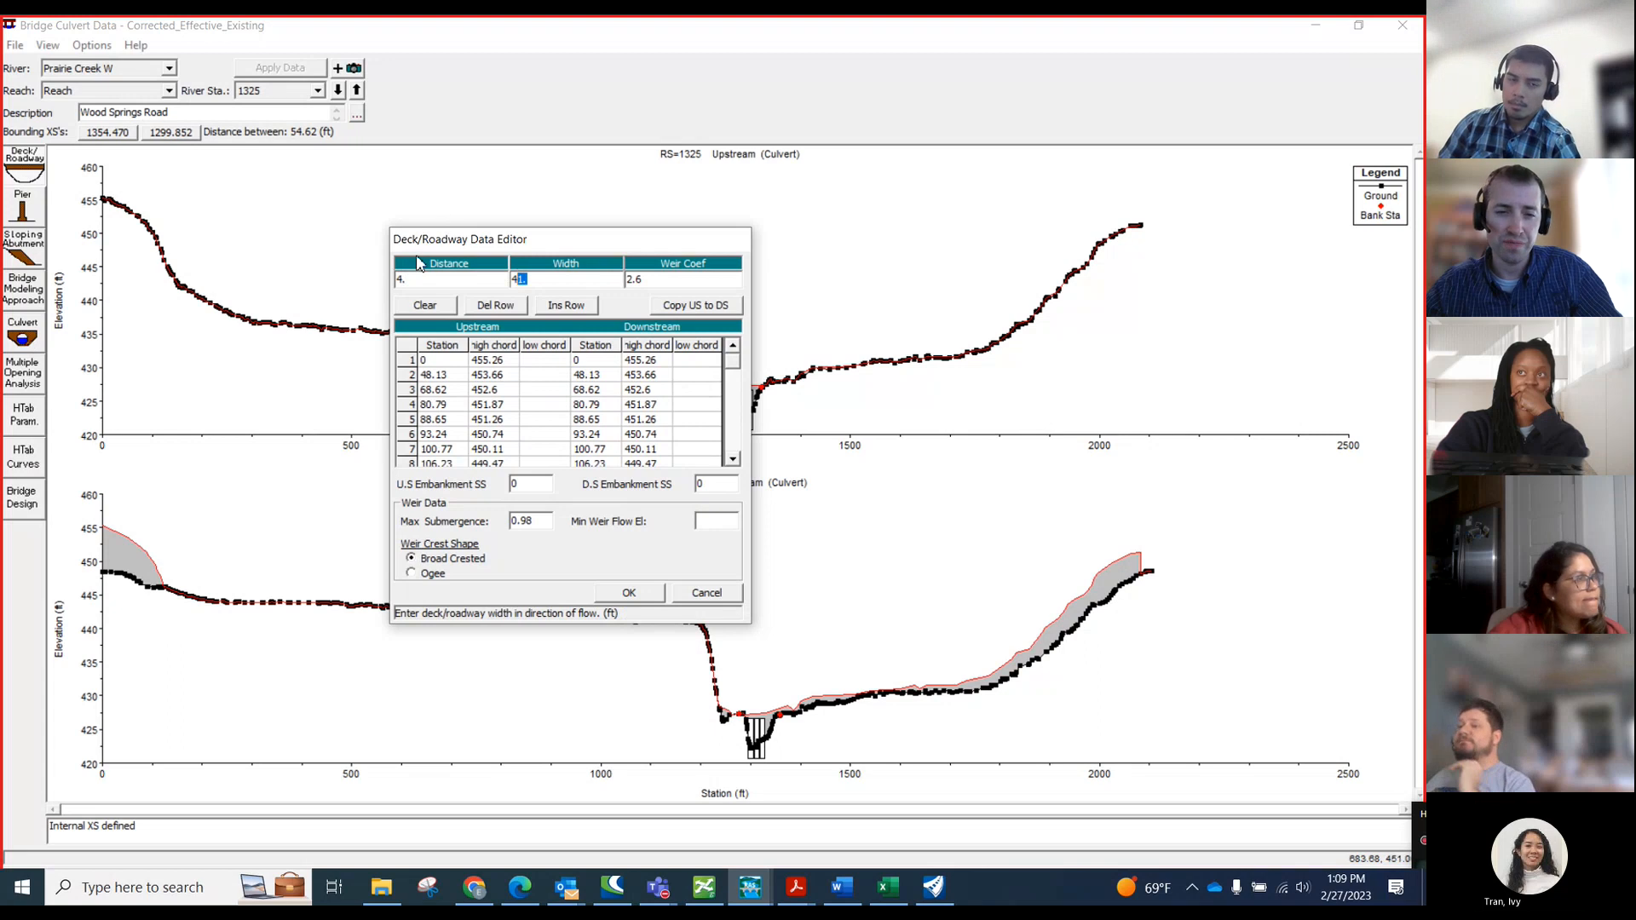
# - Switch to OpenRoads and measure the distance from the upstream cross section line to the culvert's upstream wall along the channel
pyautogui.click(944, 897)
pyautogui.scroll(-3, 579, 592)
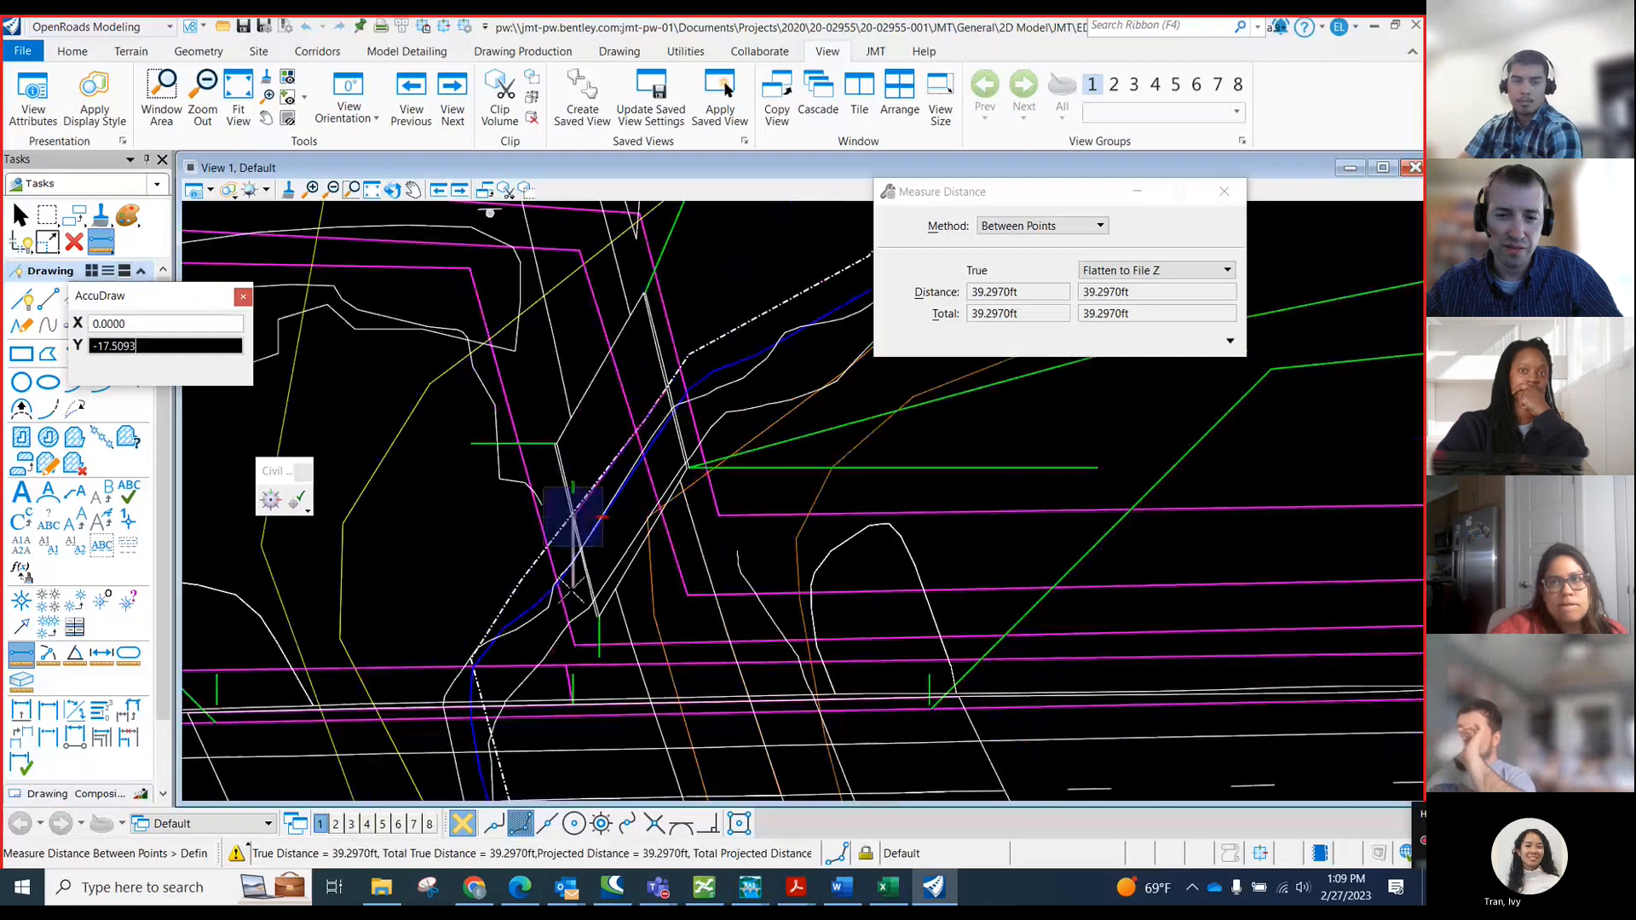
pyautogui.rightClick(579, 590)
pyautogui.scroll(2, 660, 431)
pyautogui.scroll(2, 685, 386)
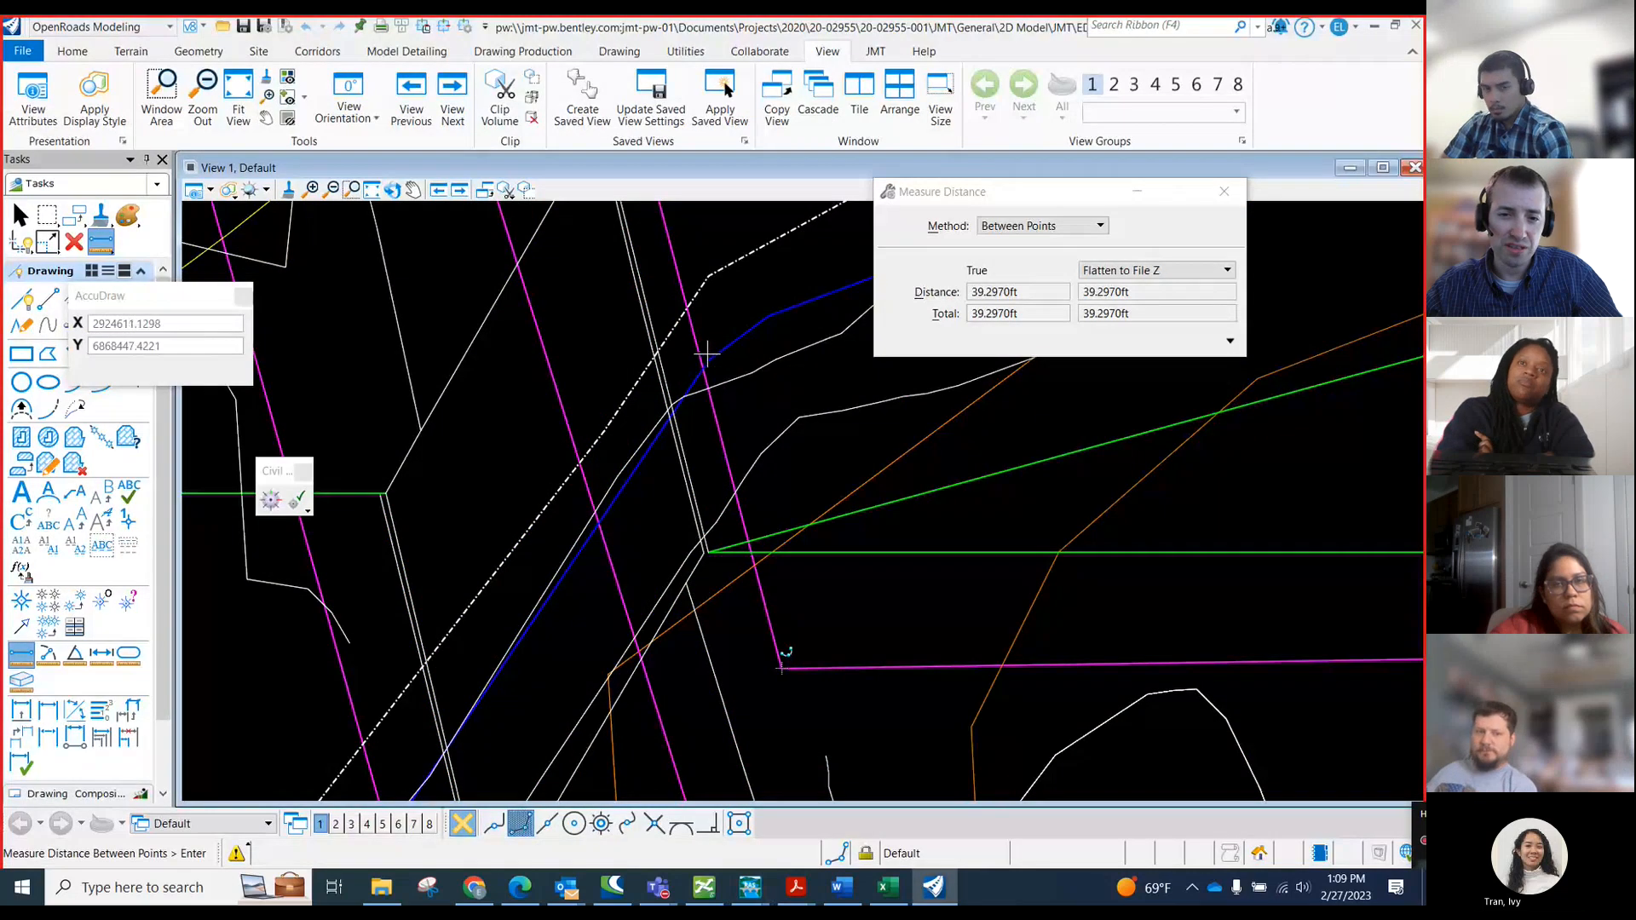
pyautogui.scroll(-1, 704, 347)
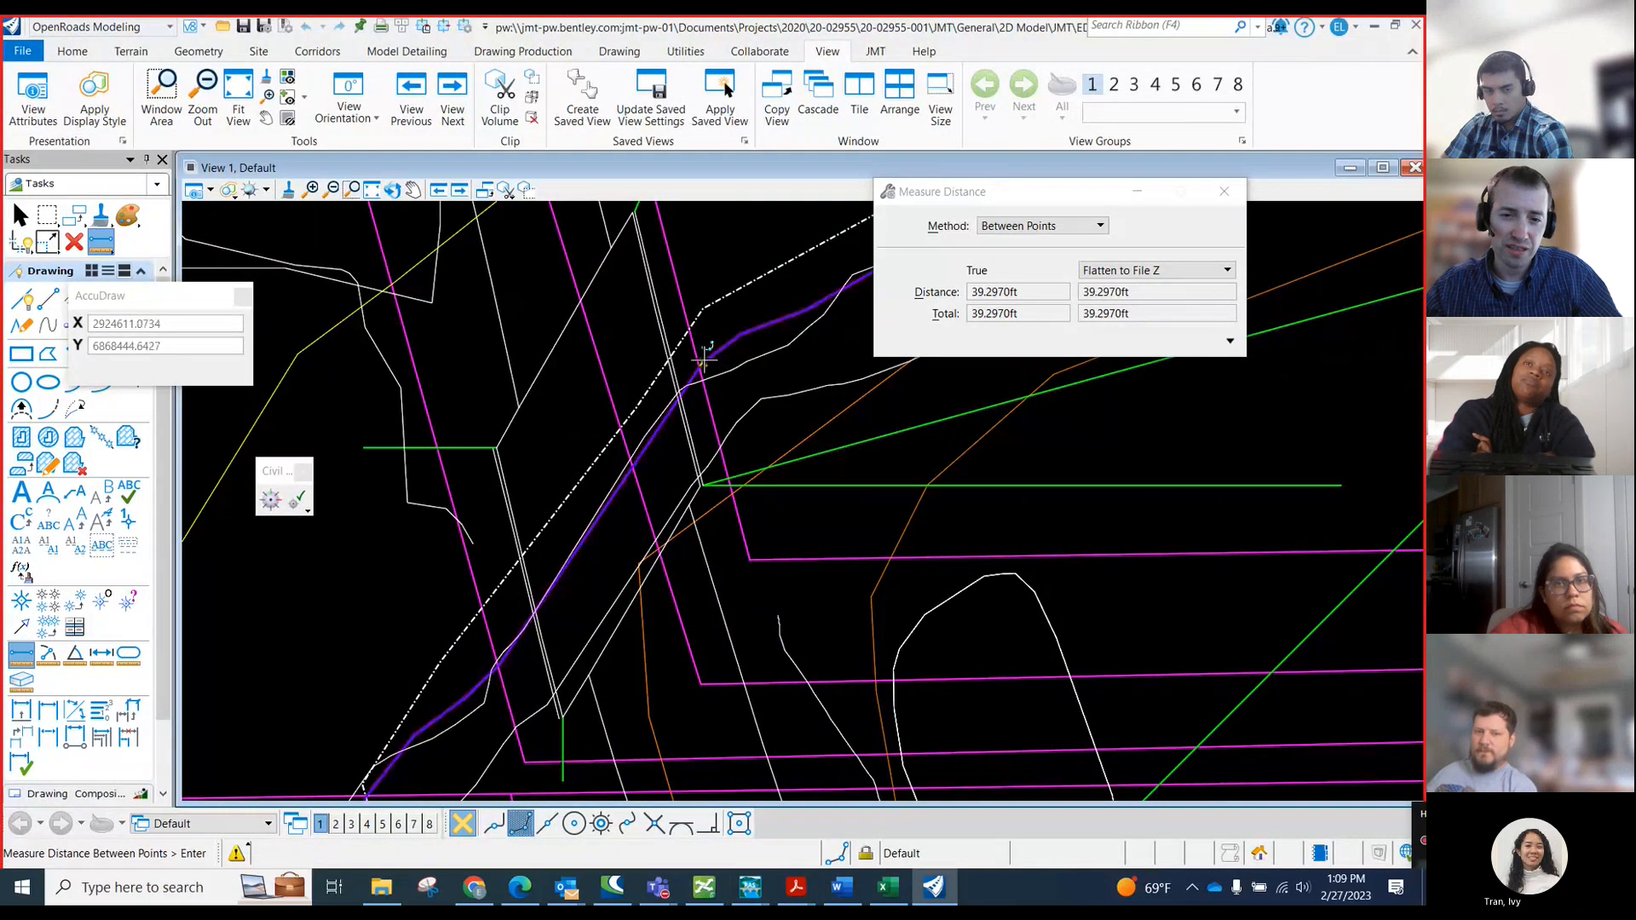
pyautogui.scroll(1, 699, 358)
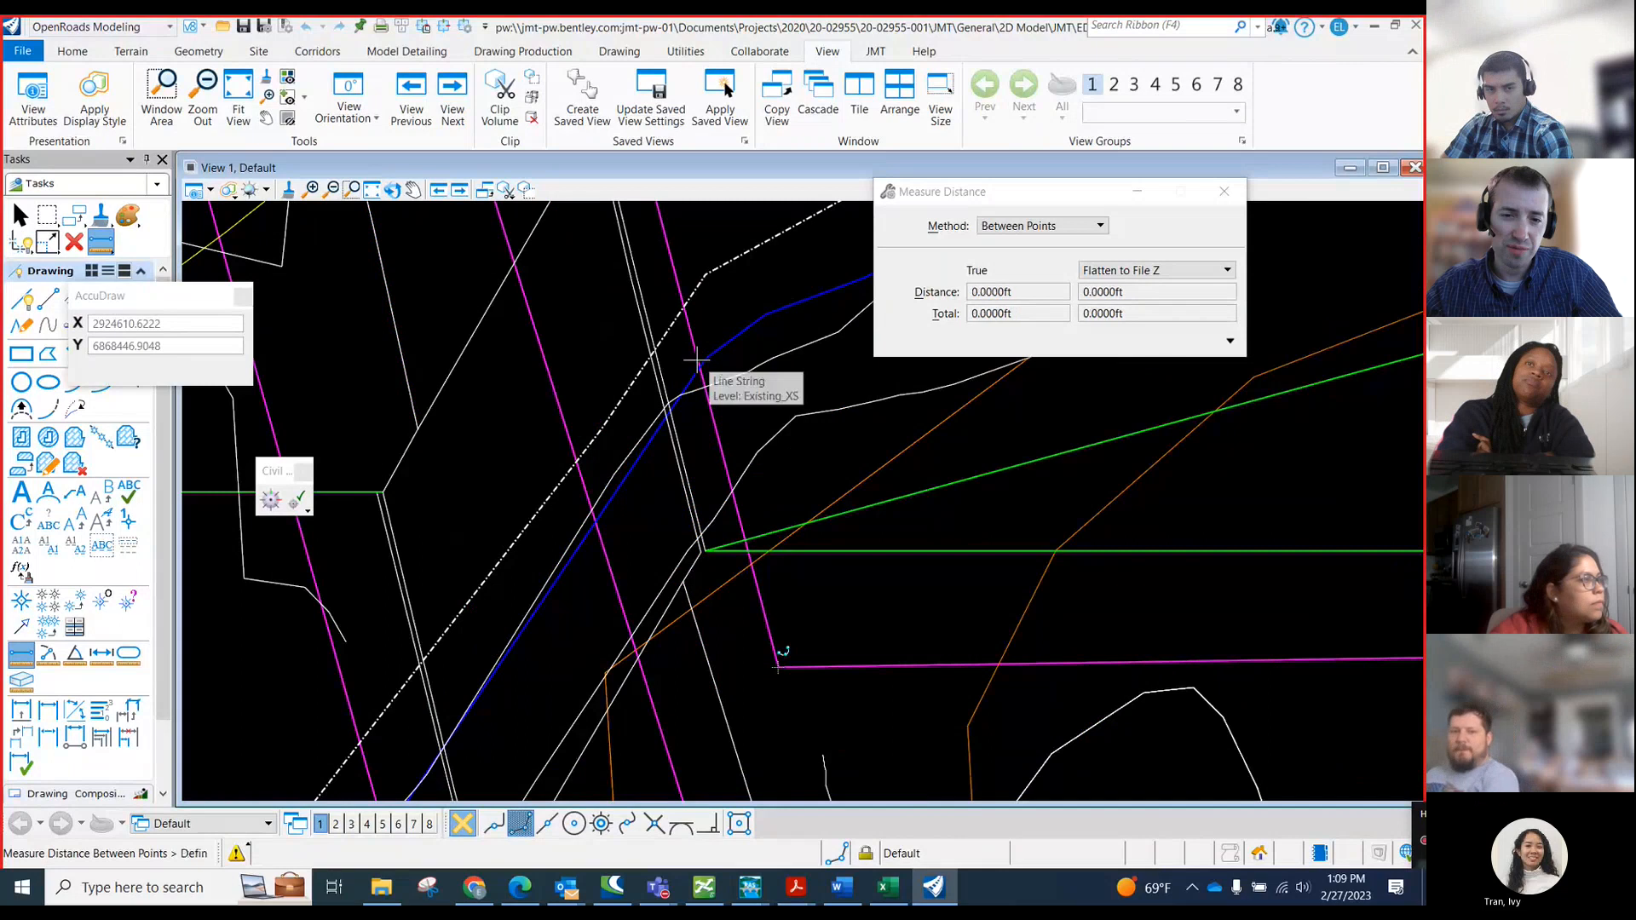
pyautogui.click(698, 362)
pyautogui.scroll(1, 670, 401)
pyautogui.click(670, 400)
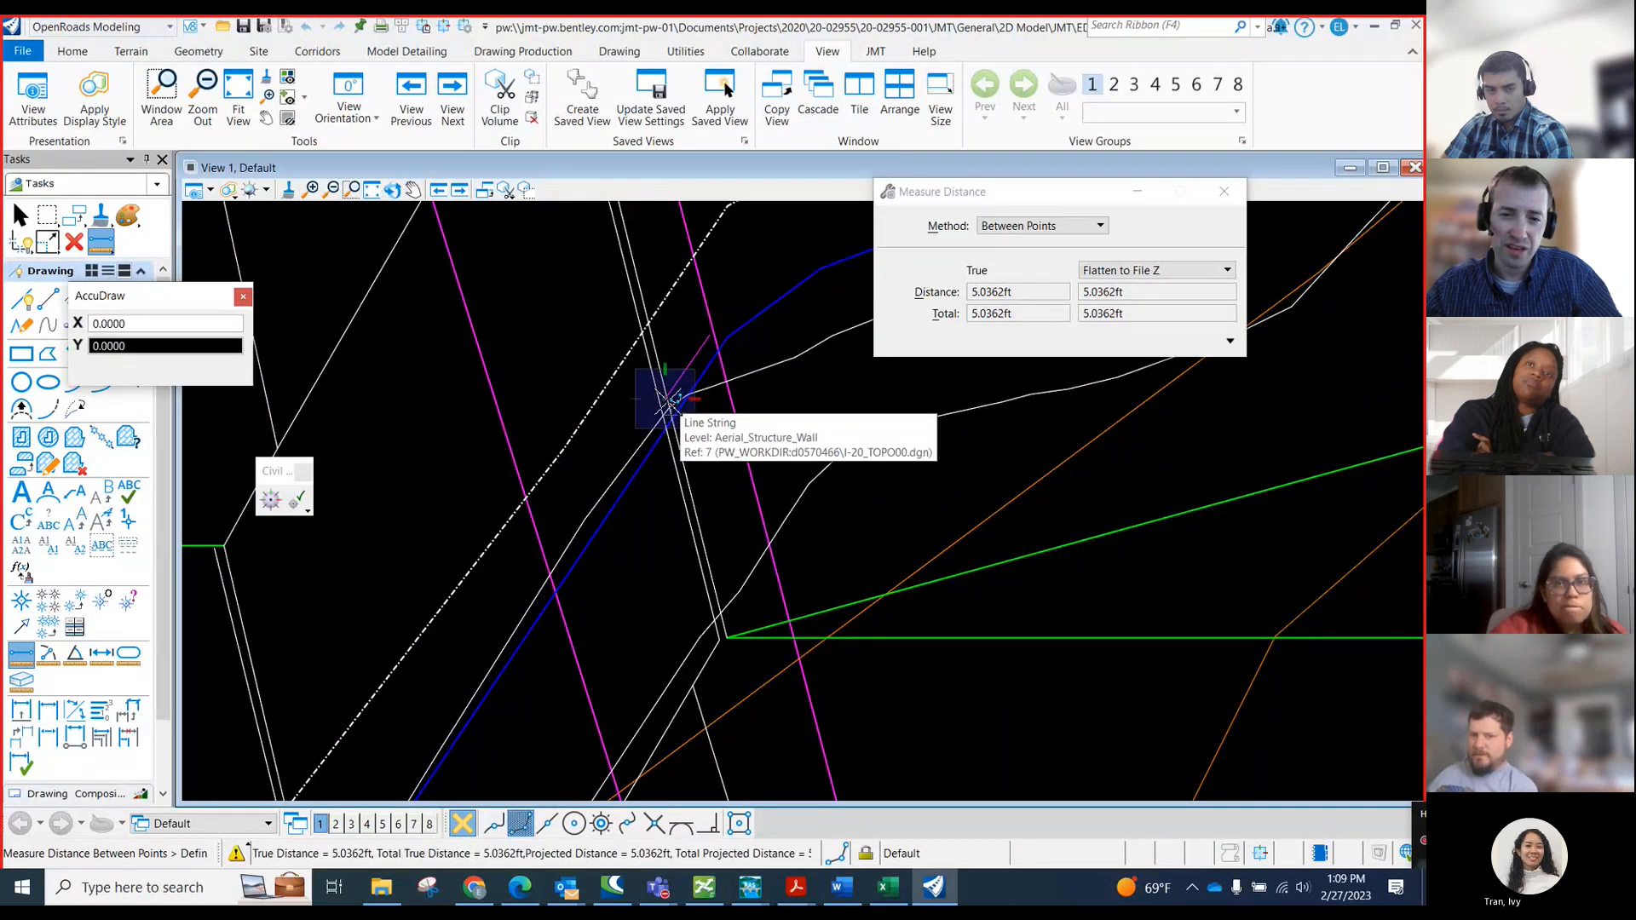
pyautogui.rightClick(671, 401)
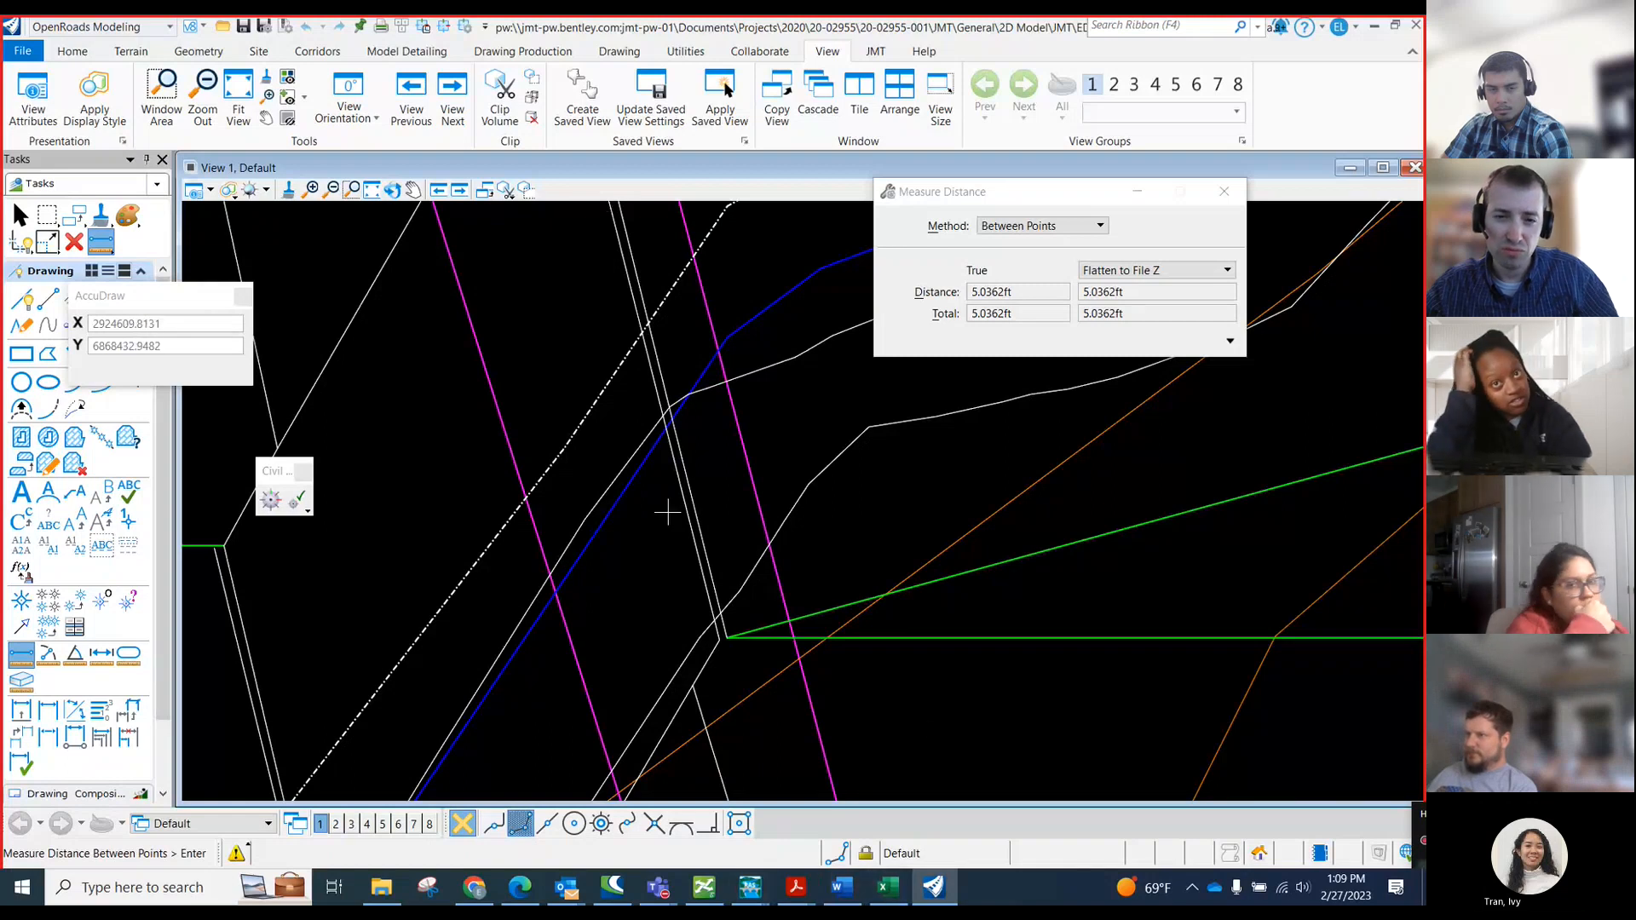
# - Repeat the measurement between the upstream cross section and the culvert's upstream wall
pyautogui.scroll(-1, 688, 340)
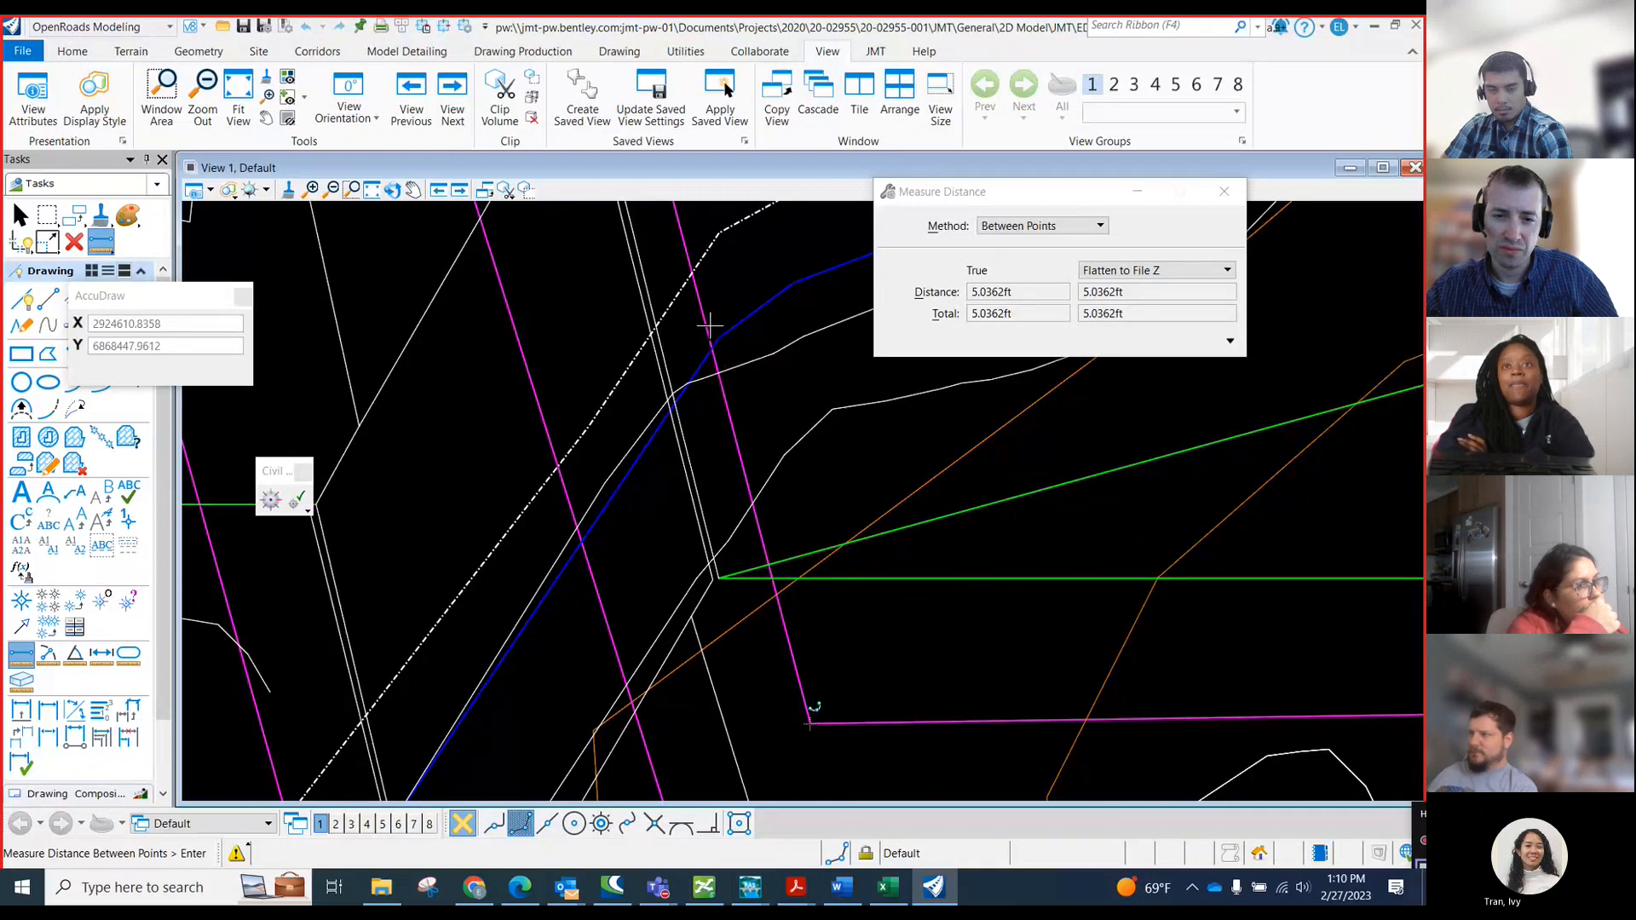
pyautogui.scroll(-2, 709, 326)
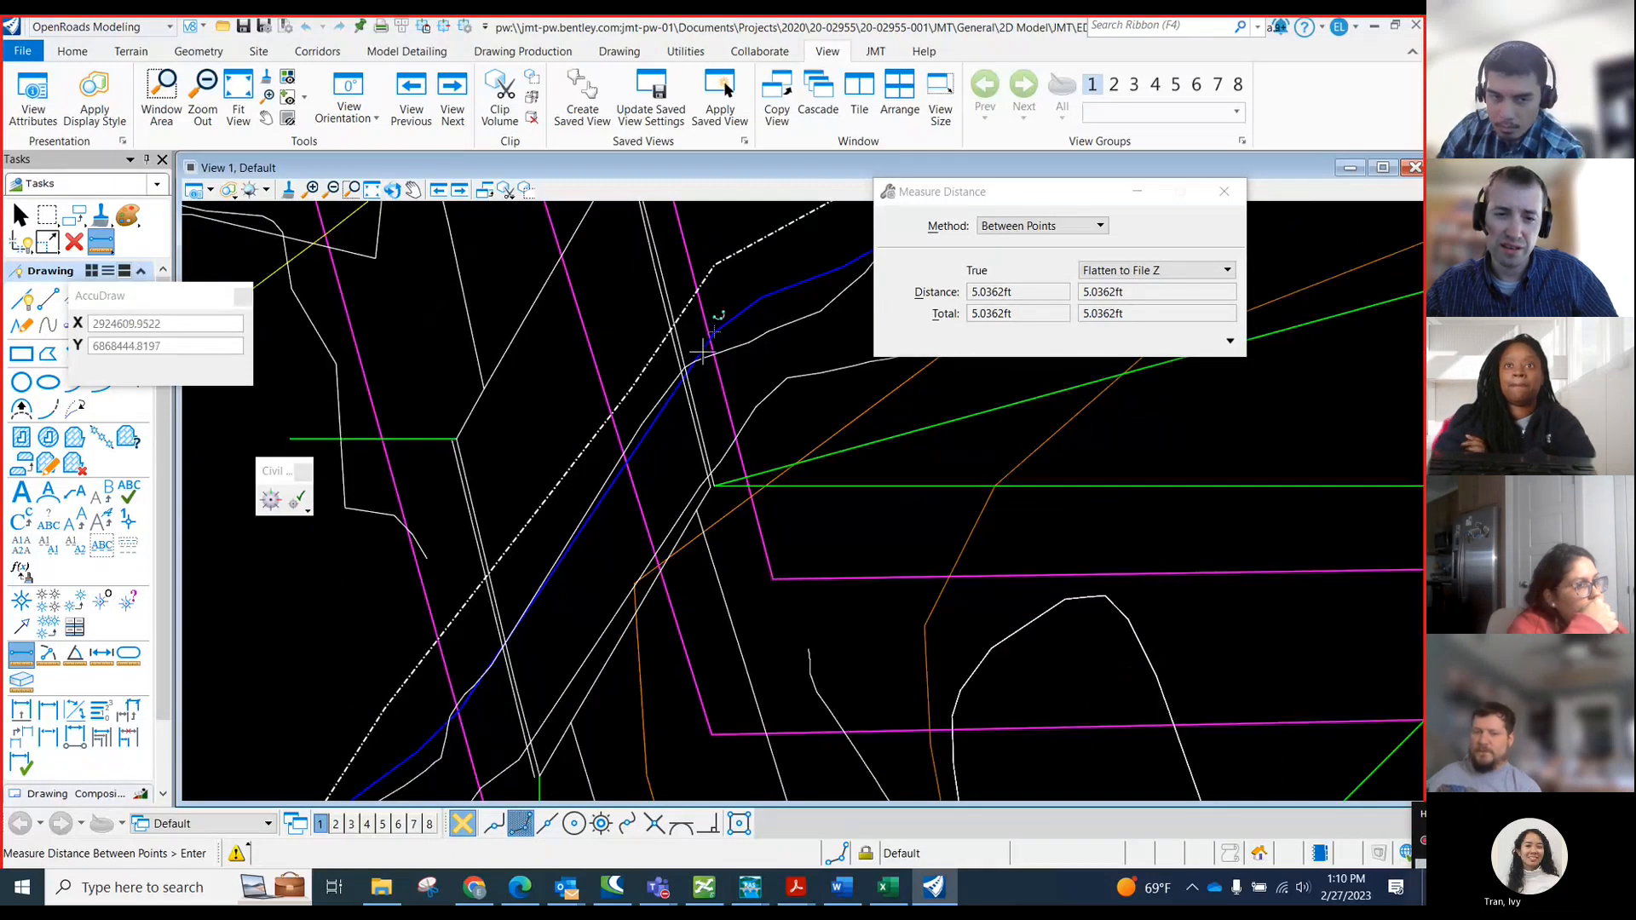
pyautogui.scroll(1, 700, 350)
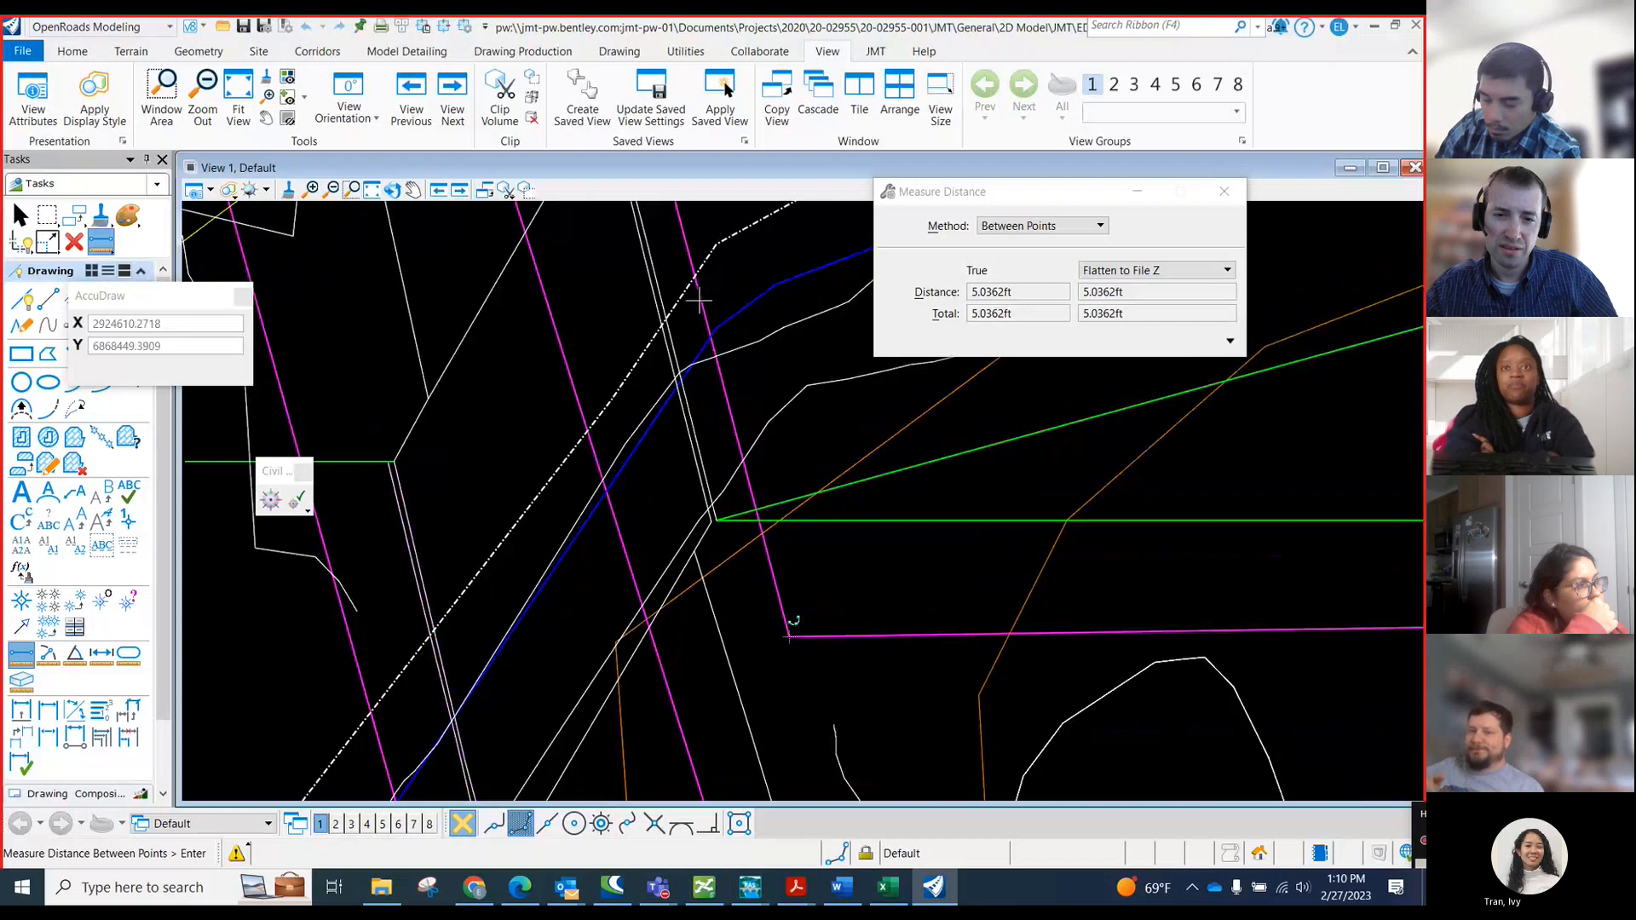
pyautogui.scroll(-1, 699, 300)
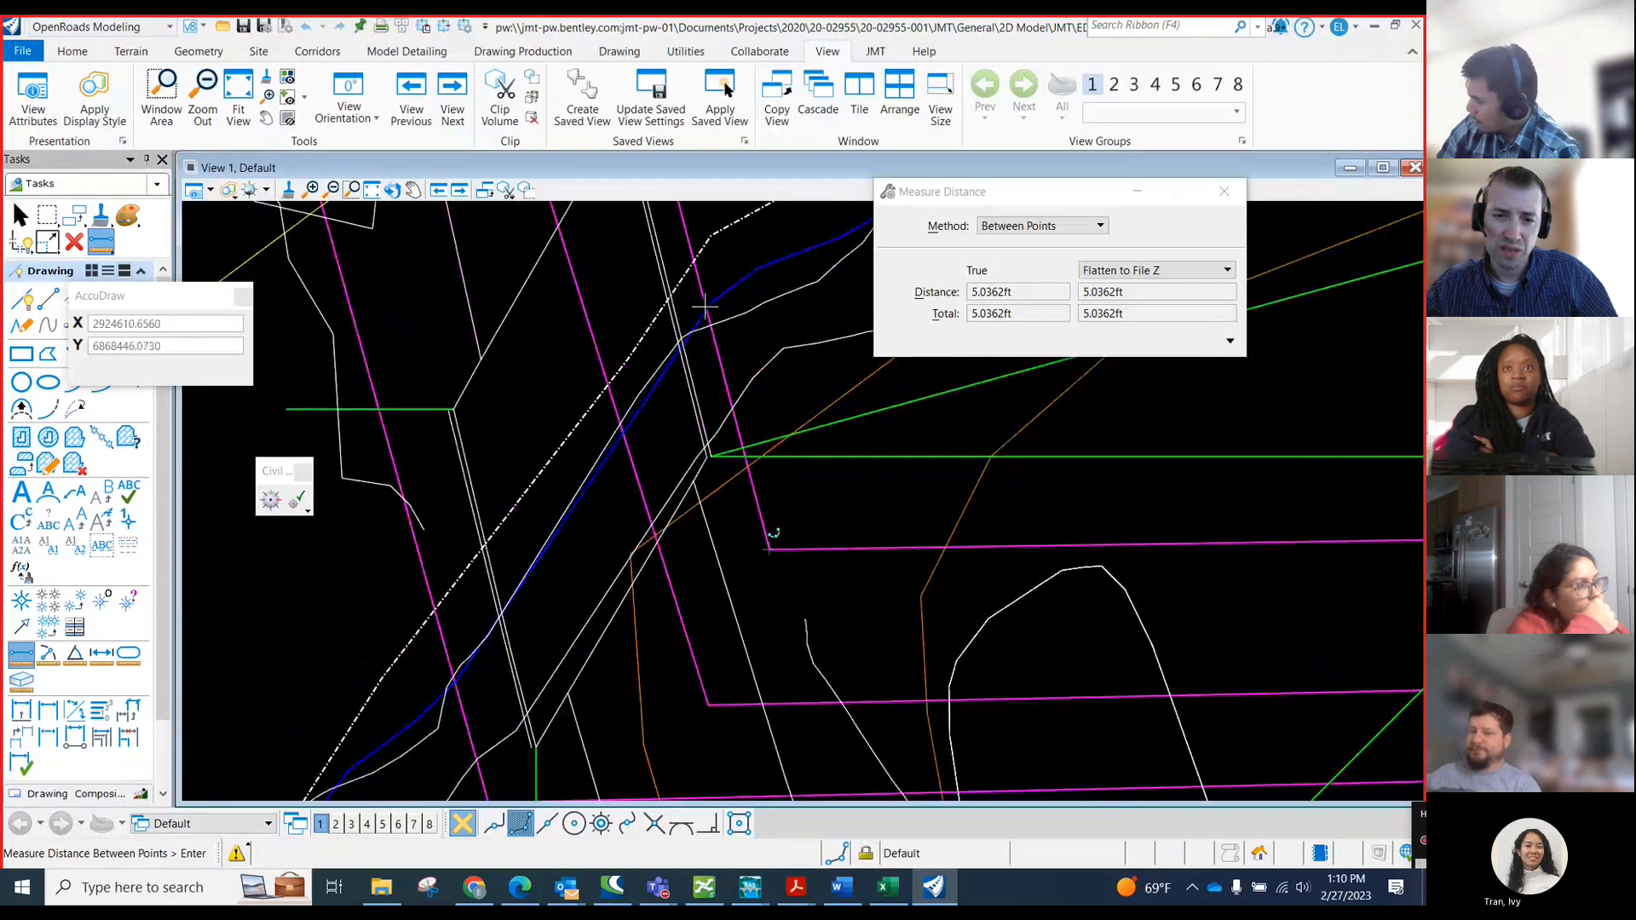
pyautogui.scroll(1, 705, 306)
pyautogui.click(676, 338)
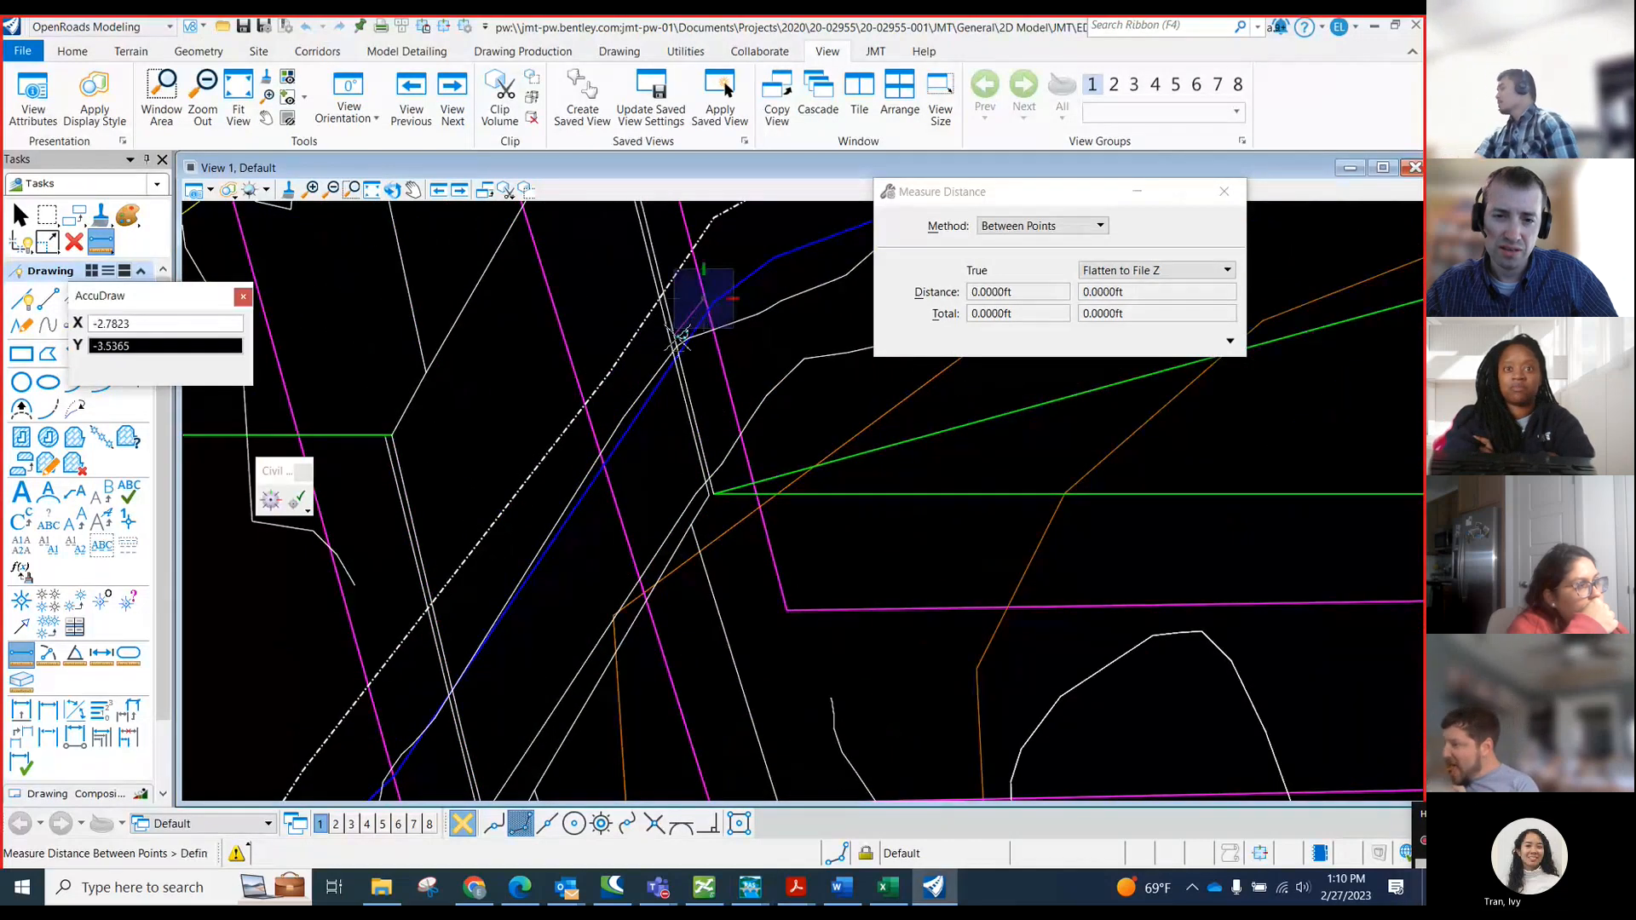
pyautogui.rightClick(680, 343)
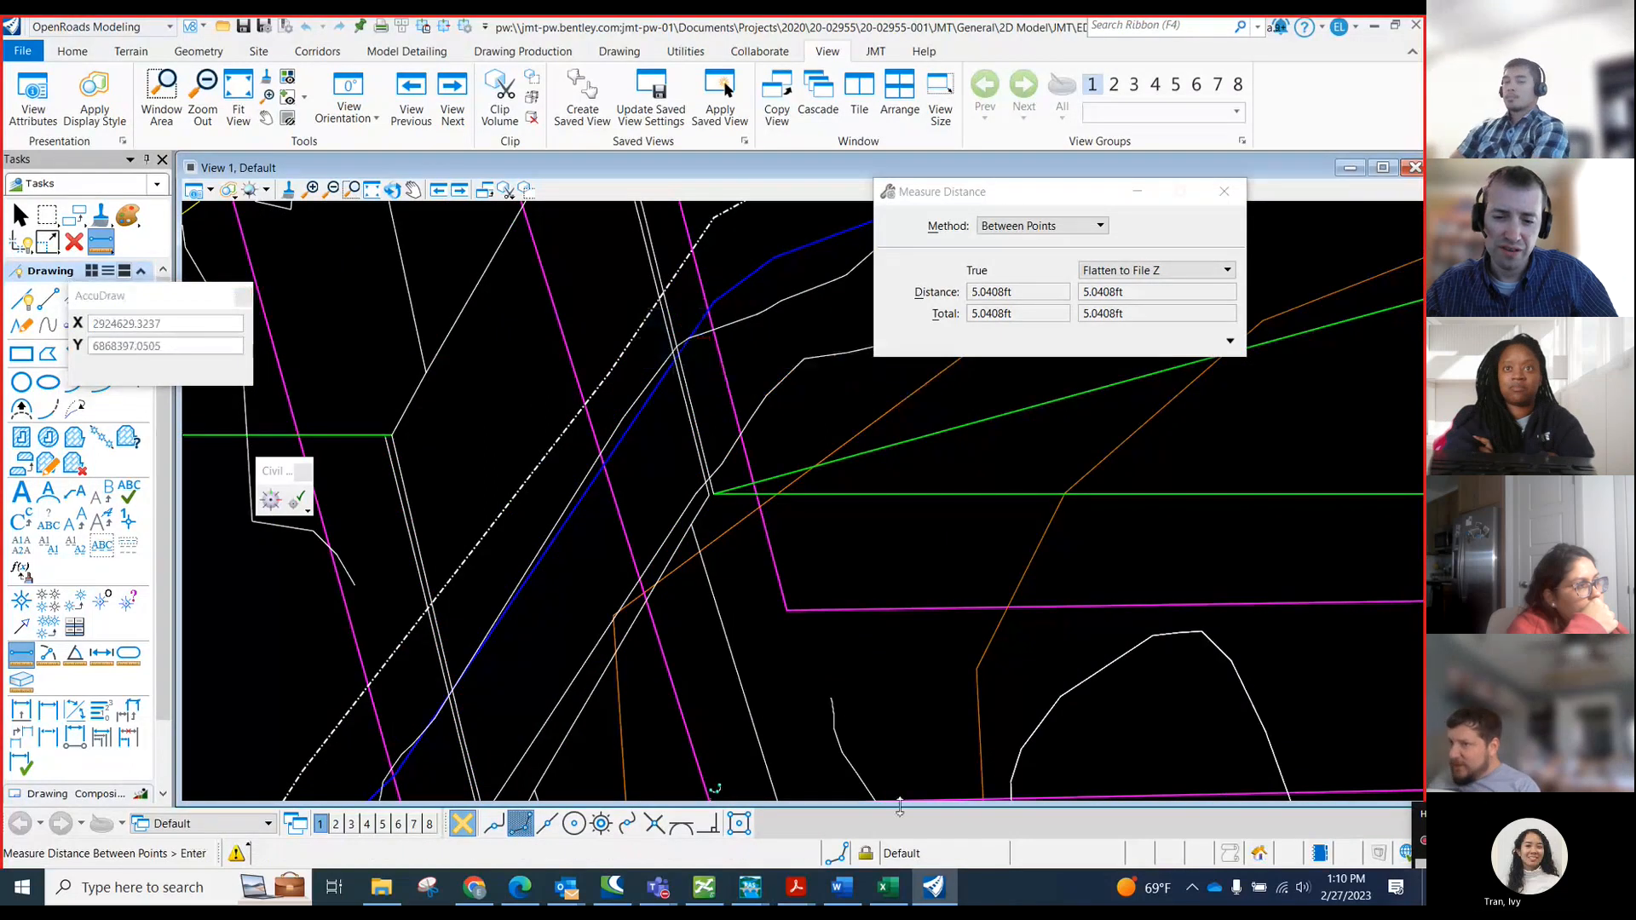
# - Return to the deck/roadway data in HEC-RAS and set the distance to 5 ft
pyautogui.click(887, 887)
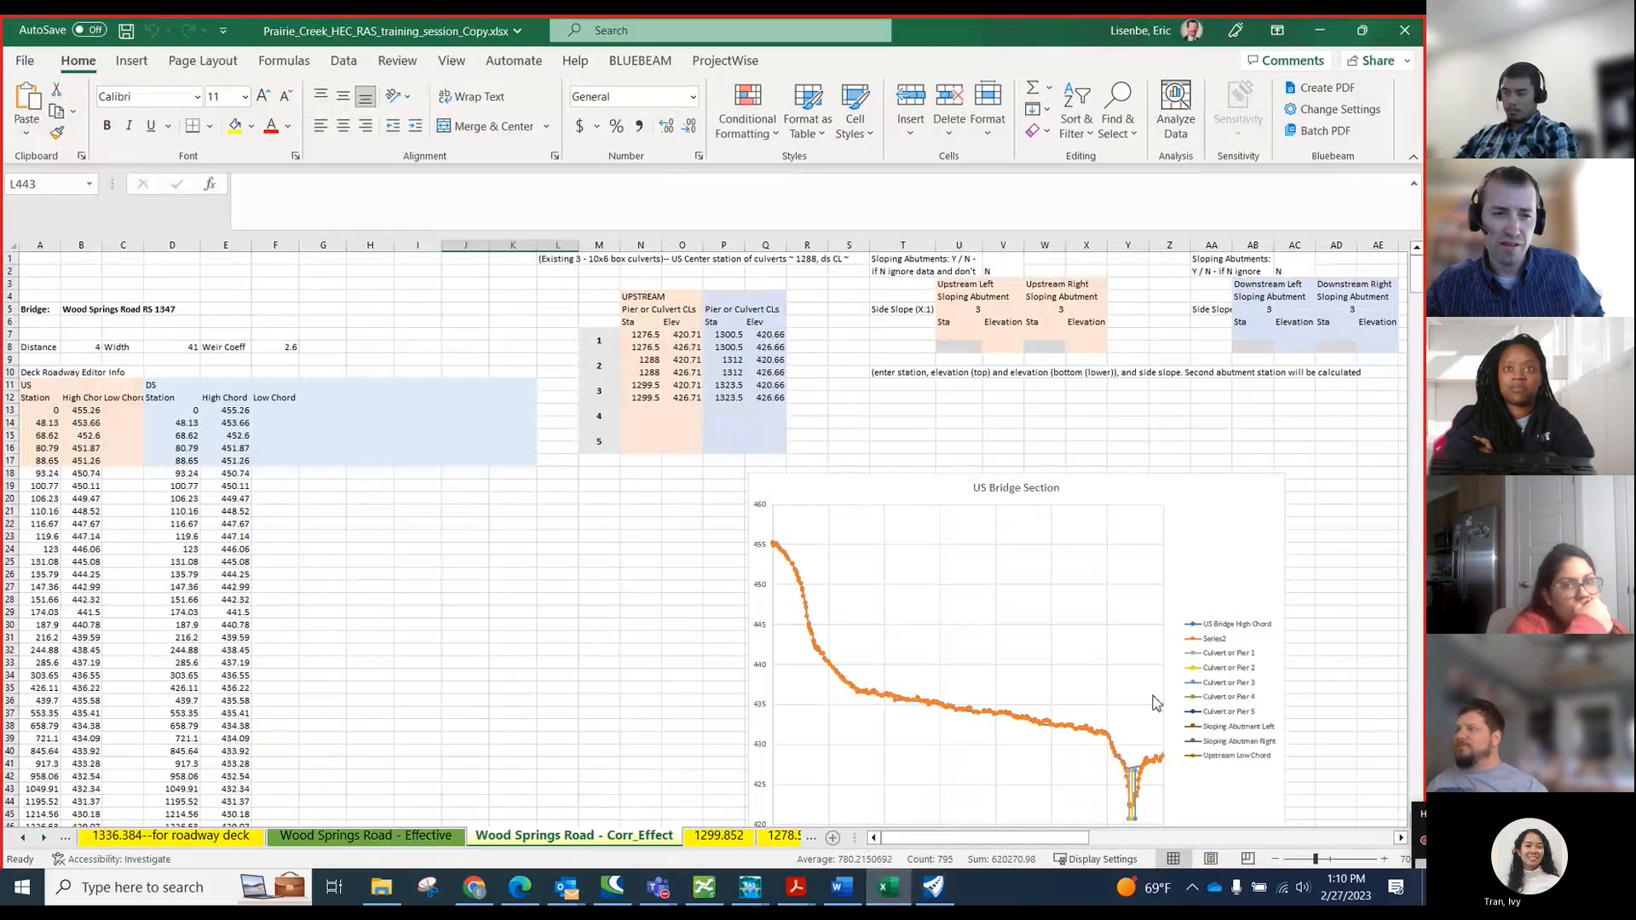
pyautogui.moveTo(750, 887)
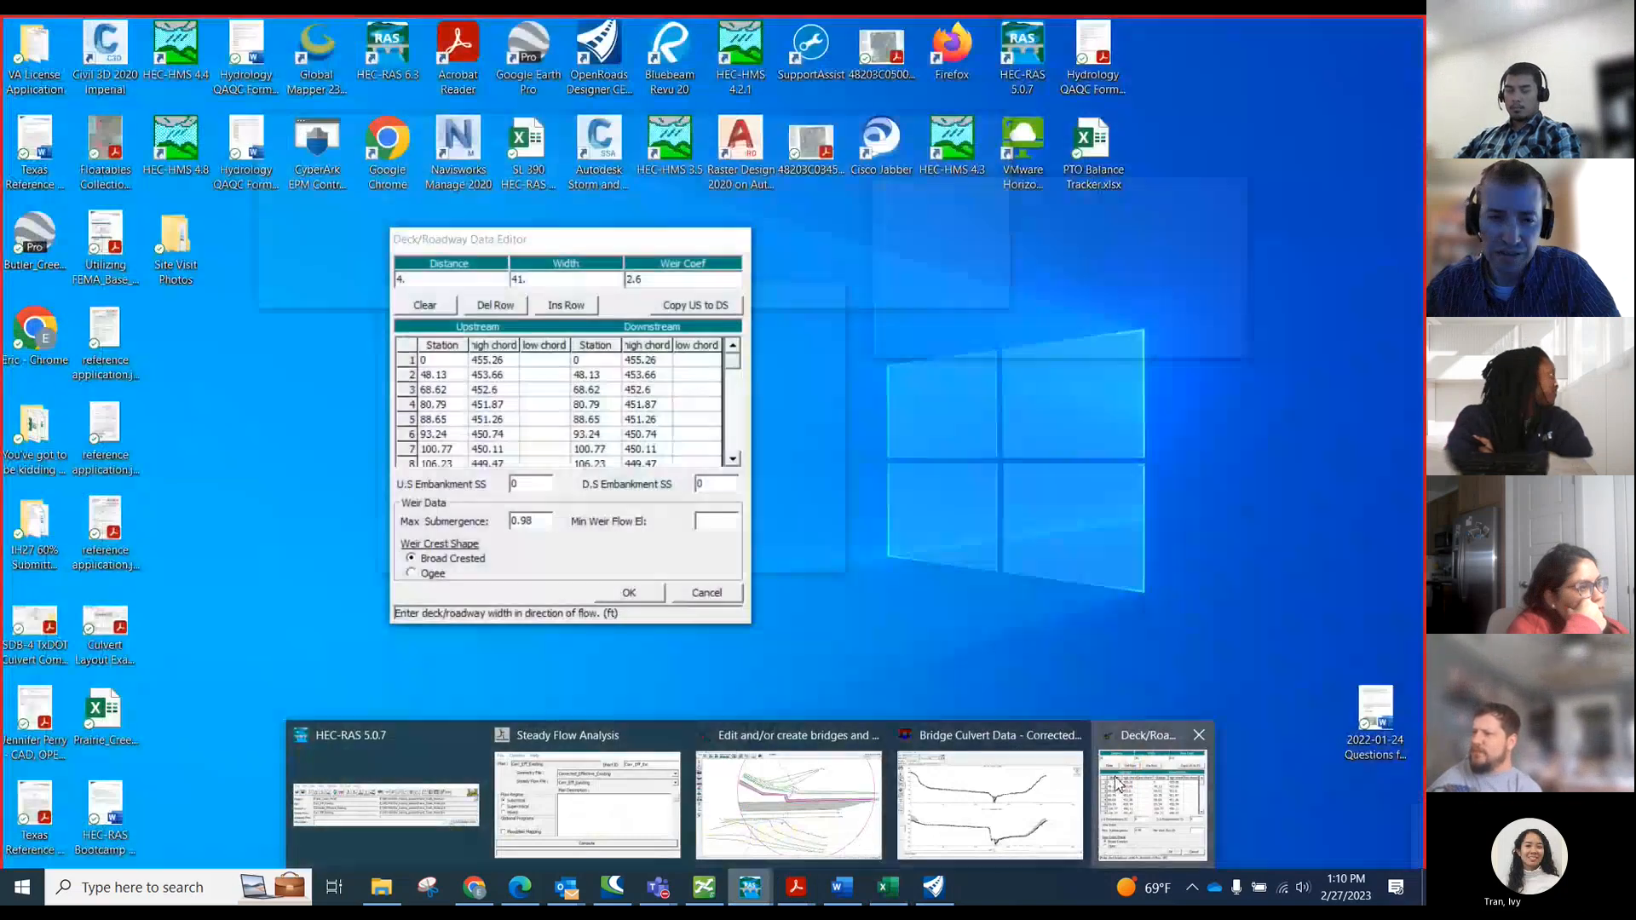
pyautogui.click(1118, 782)
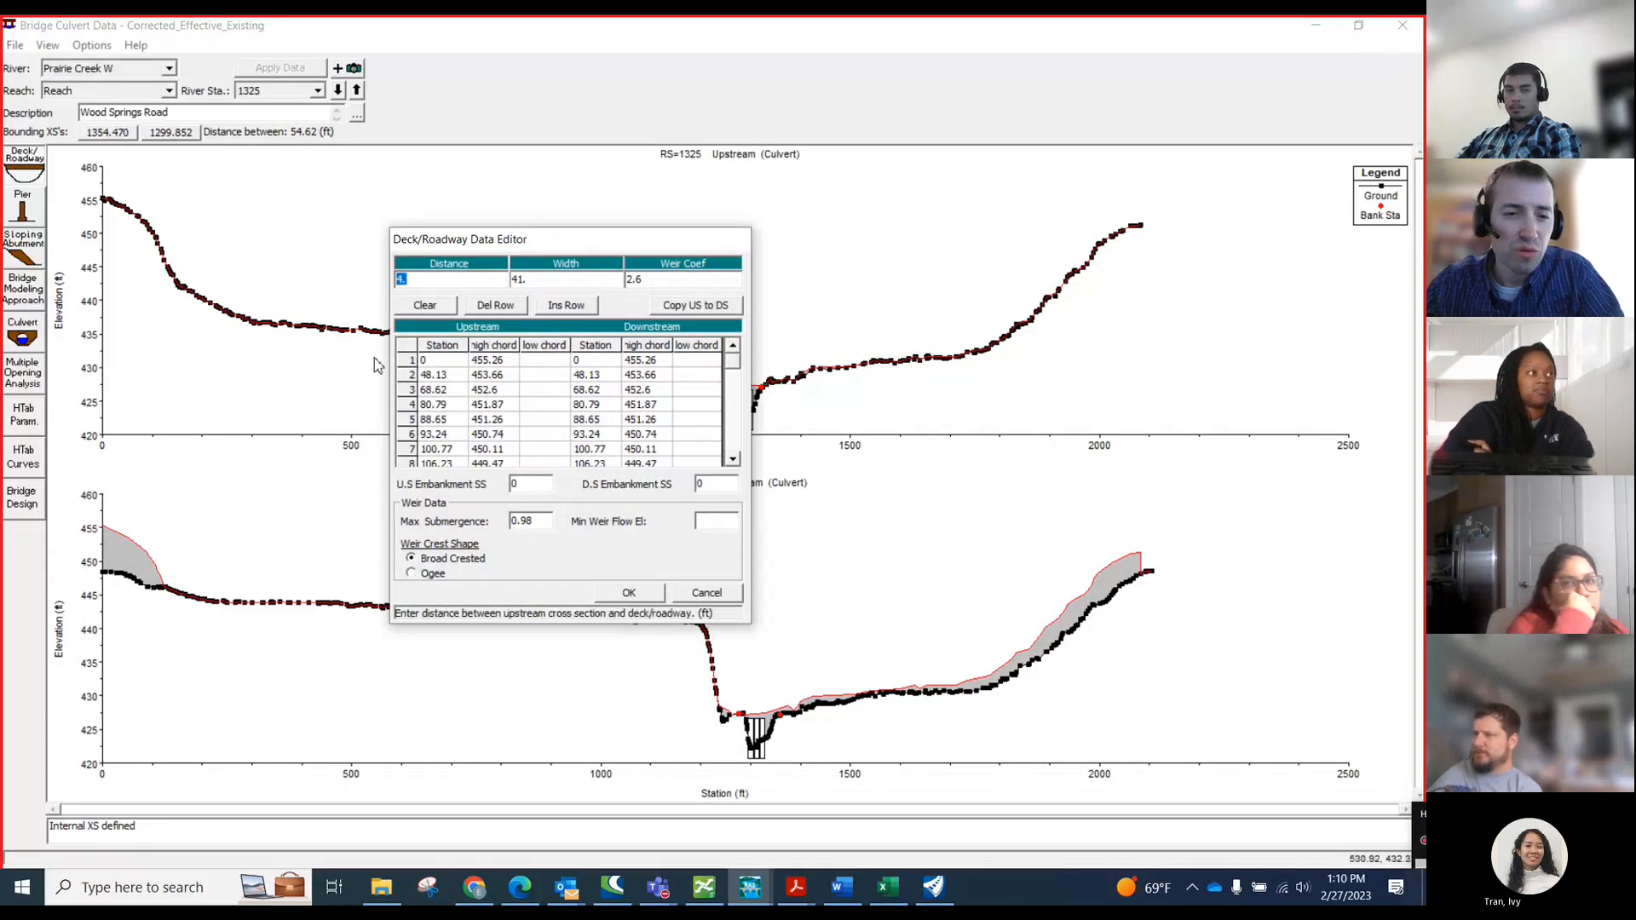
pyautogui.write('5')
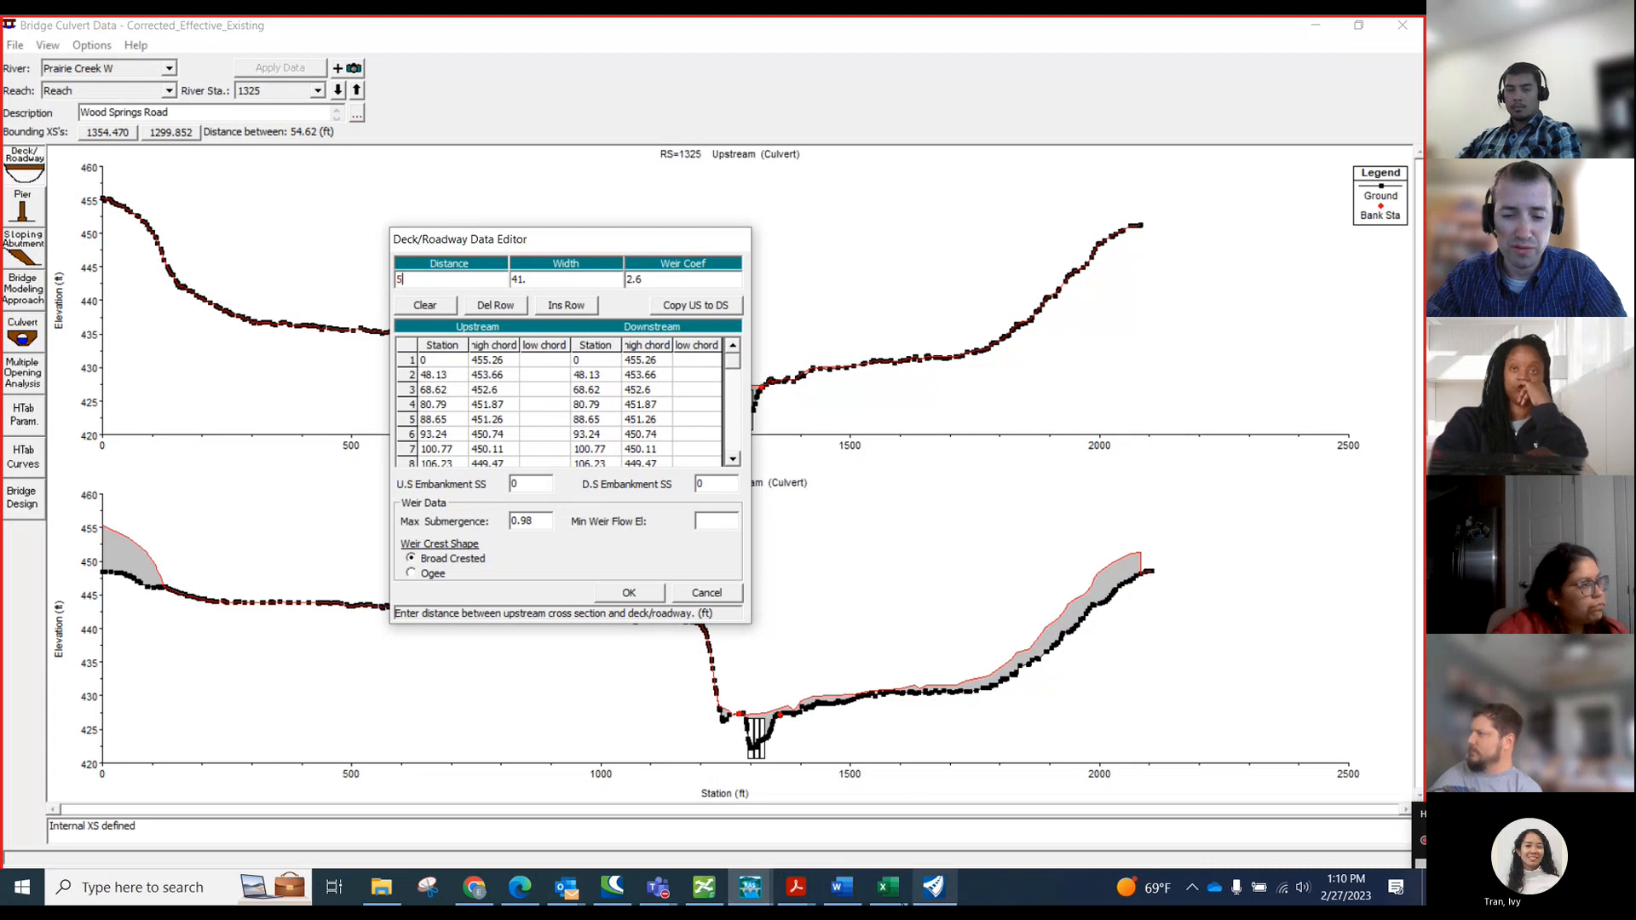
# - Switch to OpenRoads and measure the culvert from its upstream wall to its downstream wall along the channel
pyautogui.click(933, 887)
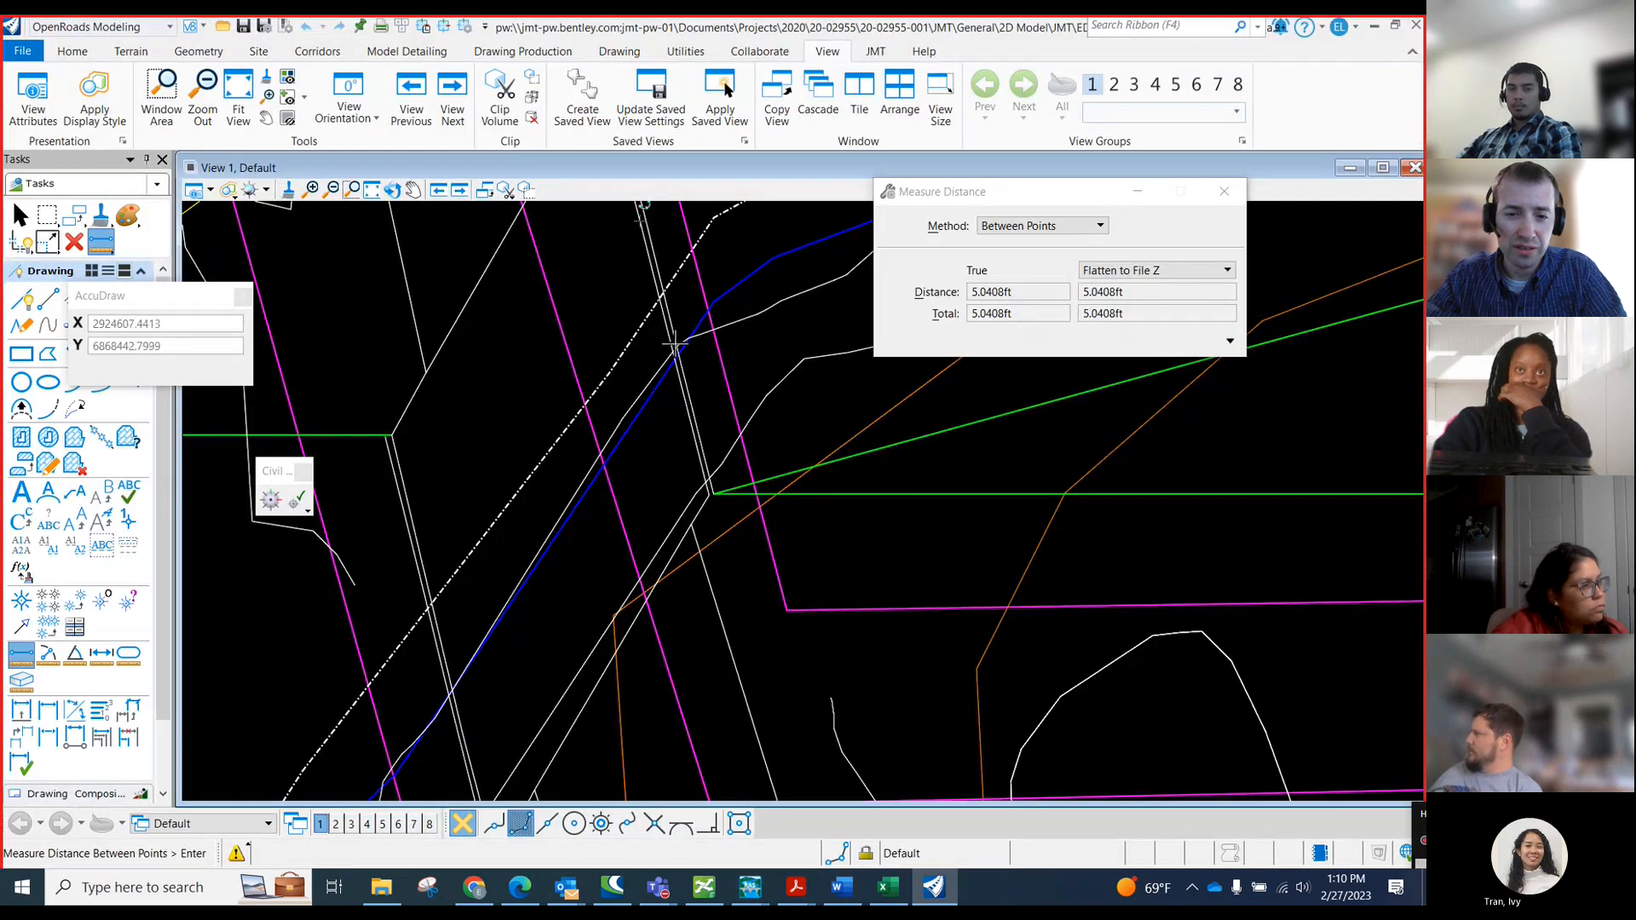
pyautogui.click(673, 345)
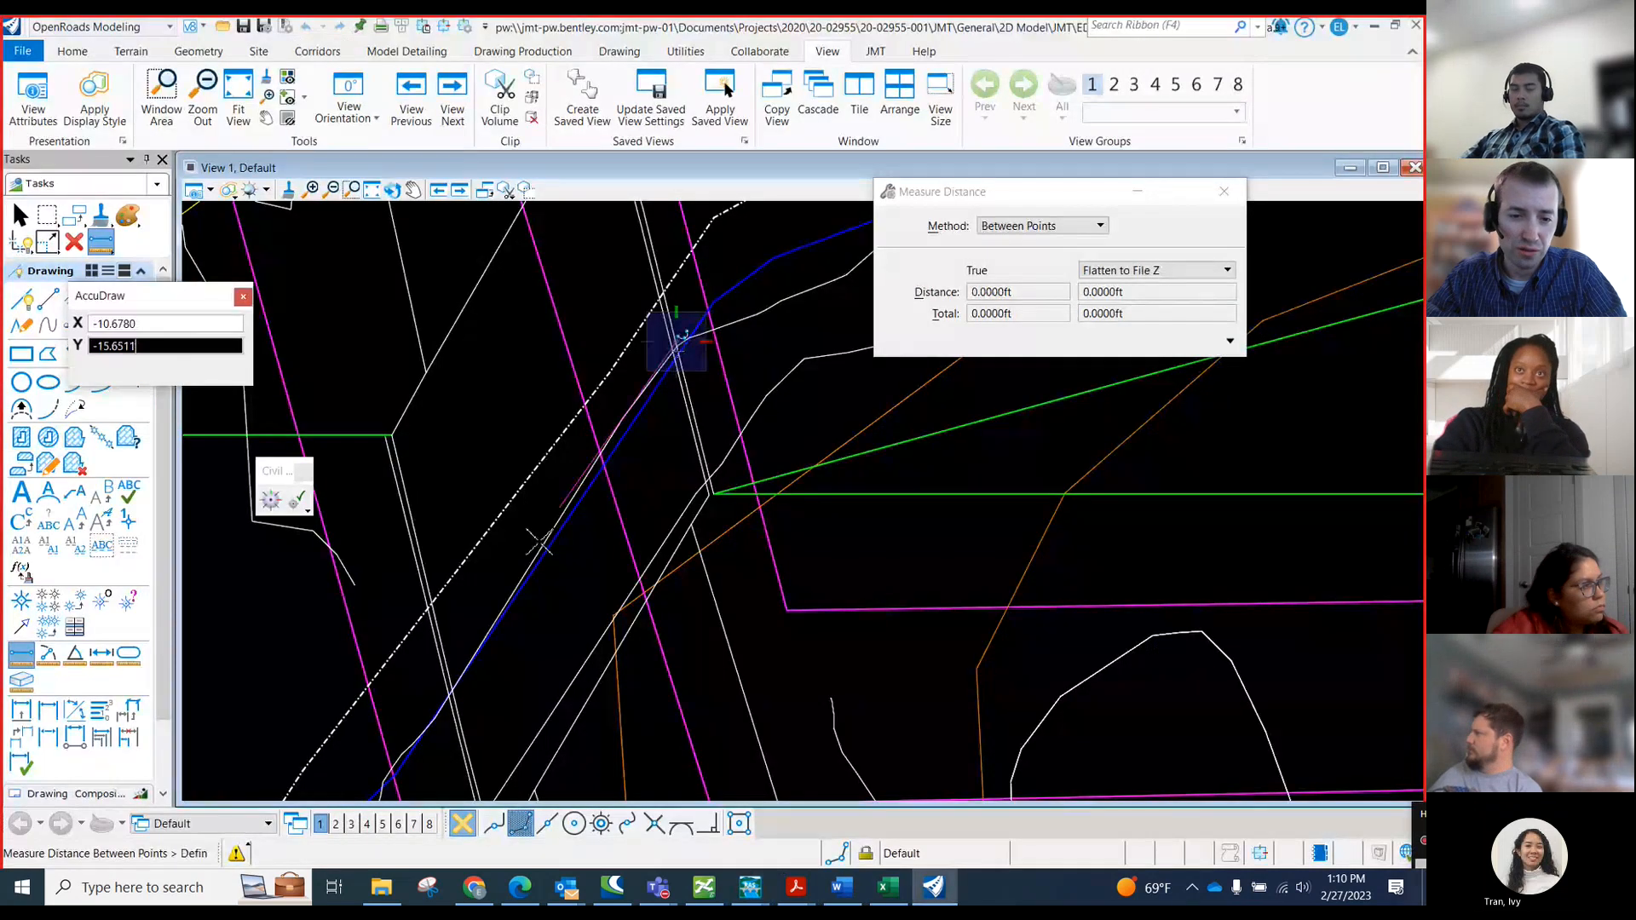
pyautogui.click(448, 687)
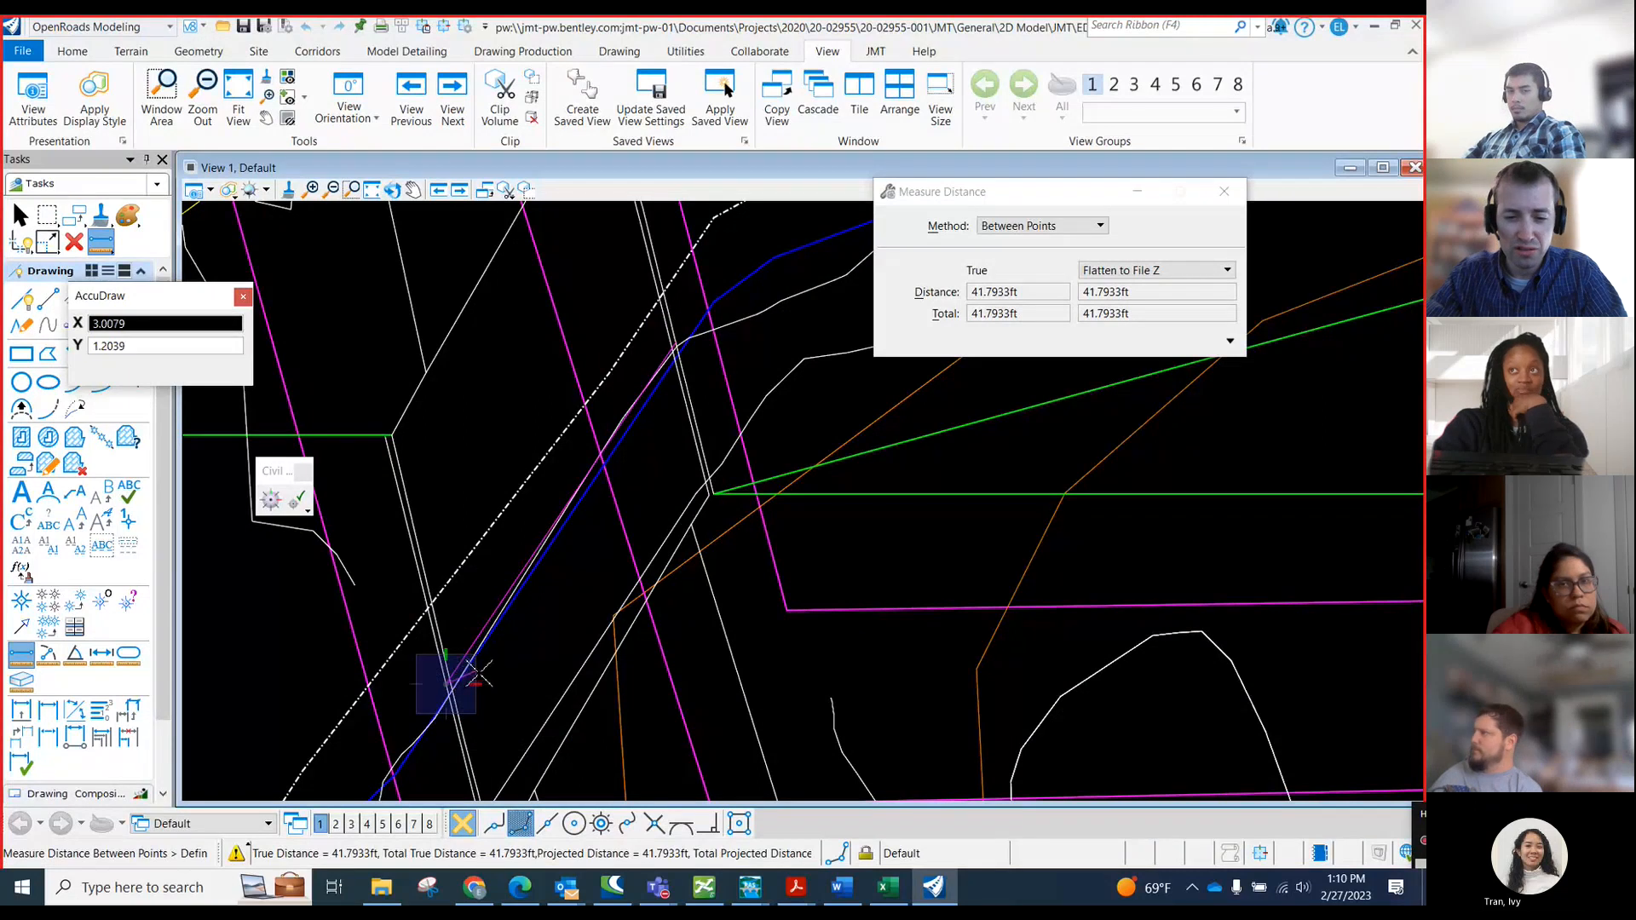
pyautogui.rightClick(477, 678)
# - Return to the deck/roadway data in HEC-RAS and set the width to 42 ft
pyautogui.moveTo(750, 890)
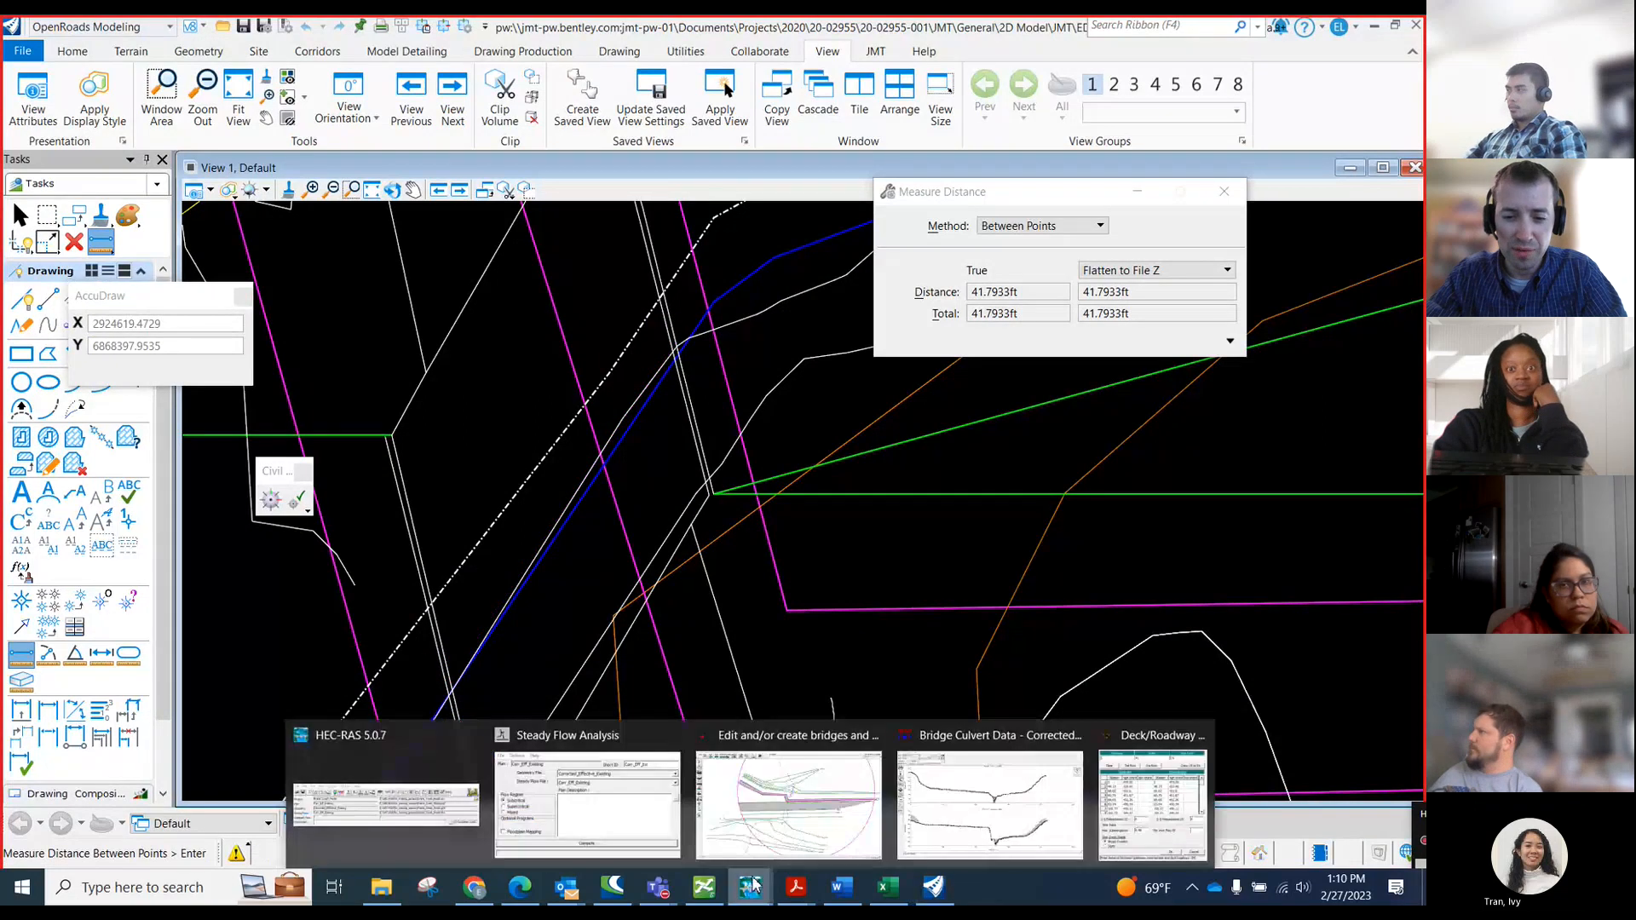
pyautogui.click(1159, 780)
pyautogui.click(536, 279)
pyautogui.write('42')
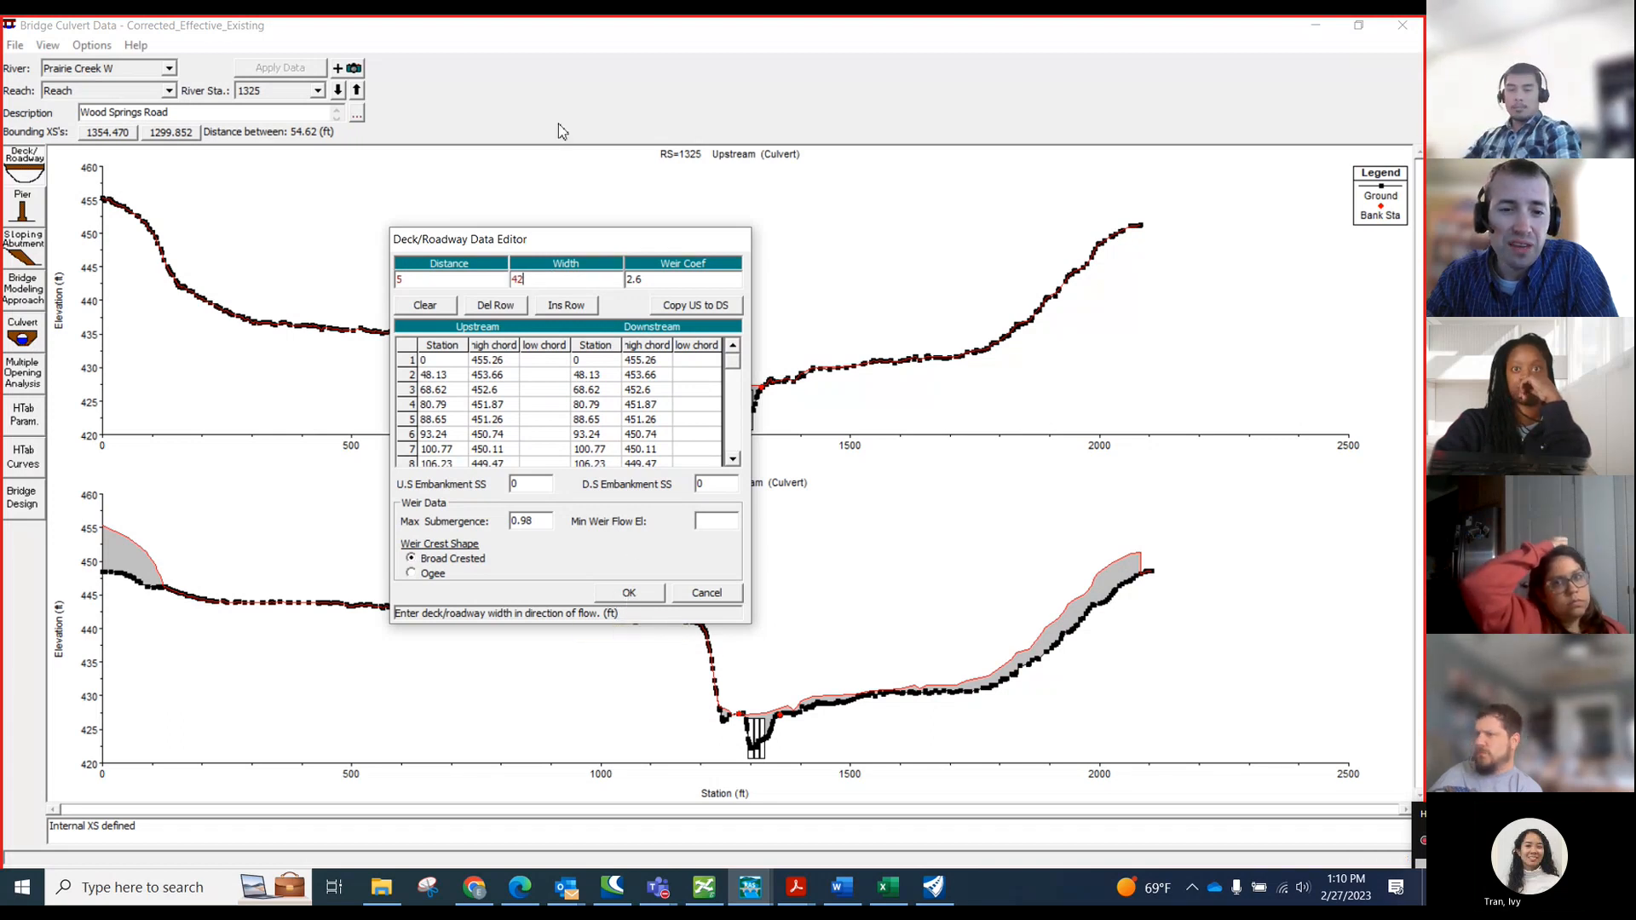
# - Move the bridge culvert and deck/roadway windows aside to uncover the Prairie Creek geometry schematic
pyautogui.moveTo(508, 30); pyautogui.dragTo(1113, 235)
pyautogui.moveTo(592, 249); pyautogui.dragTo(1057, 326)
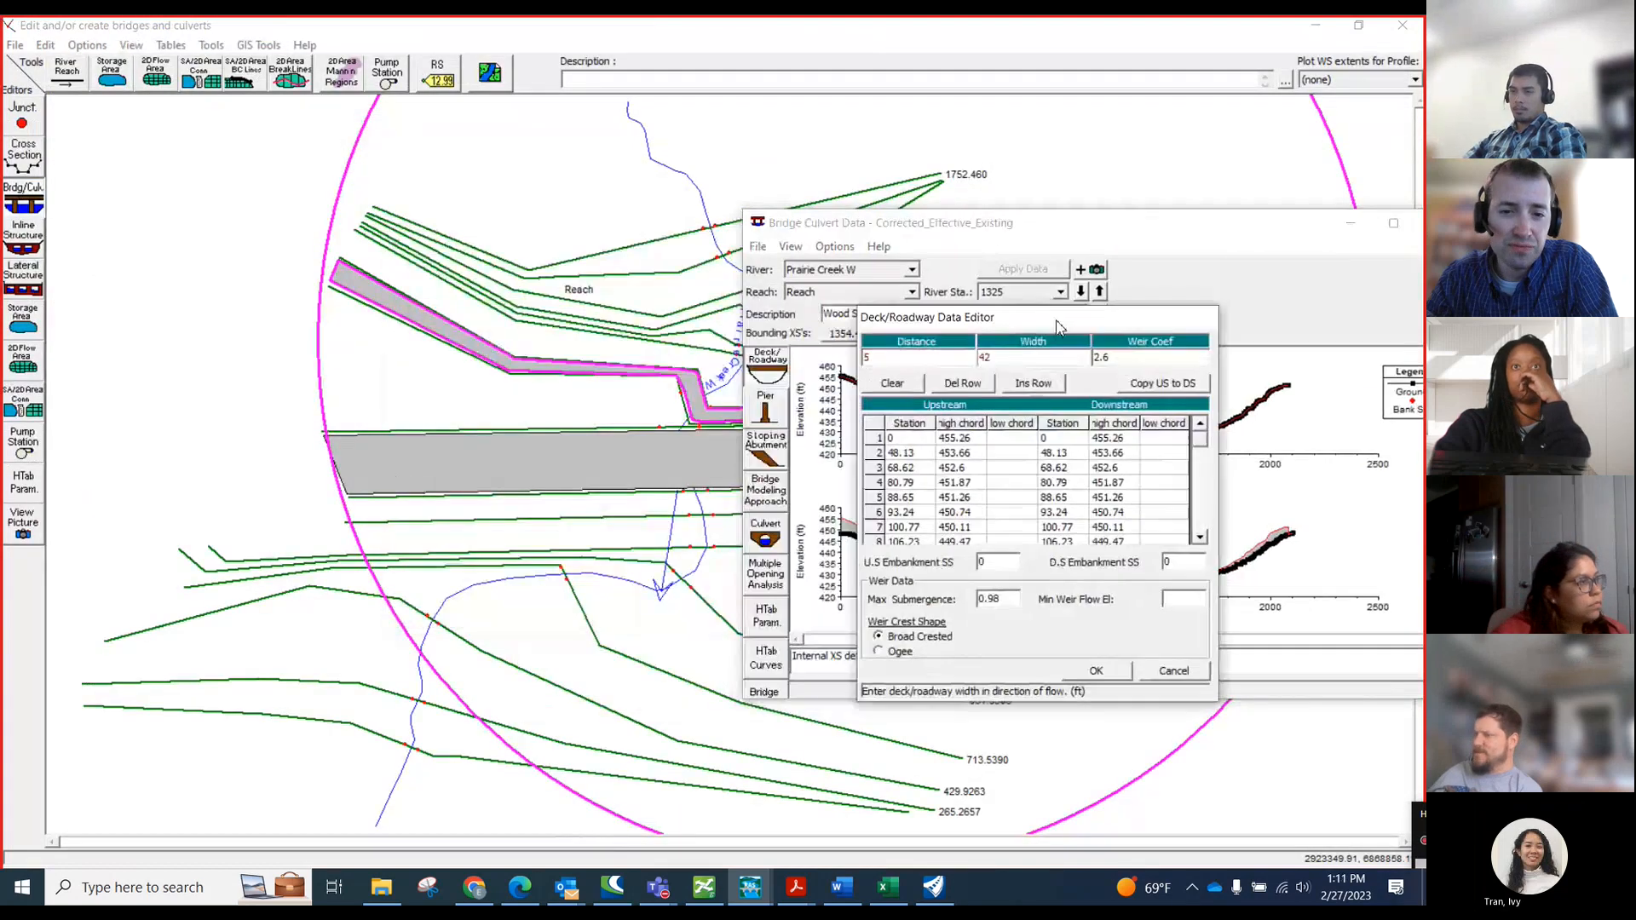
pyautogui.moveTo(883, 228); pyautogui.dragTo(1183, 416)
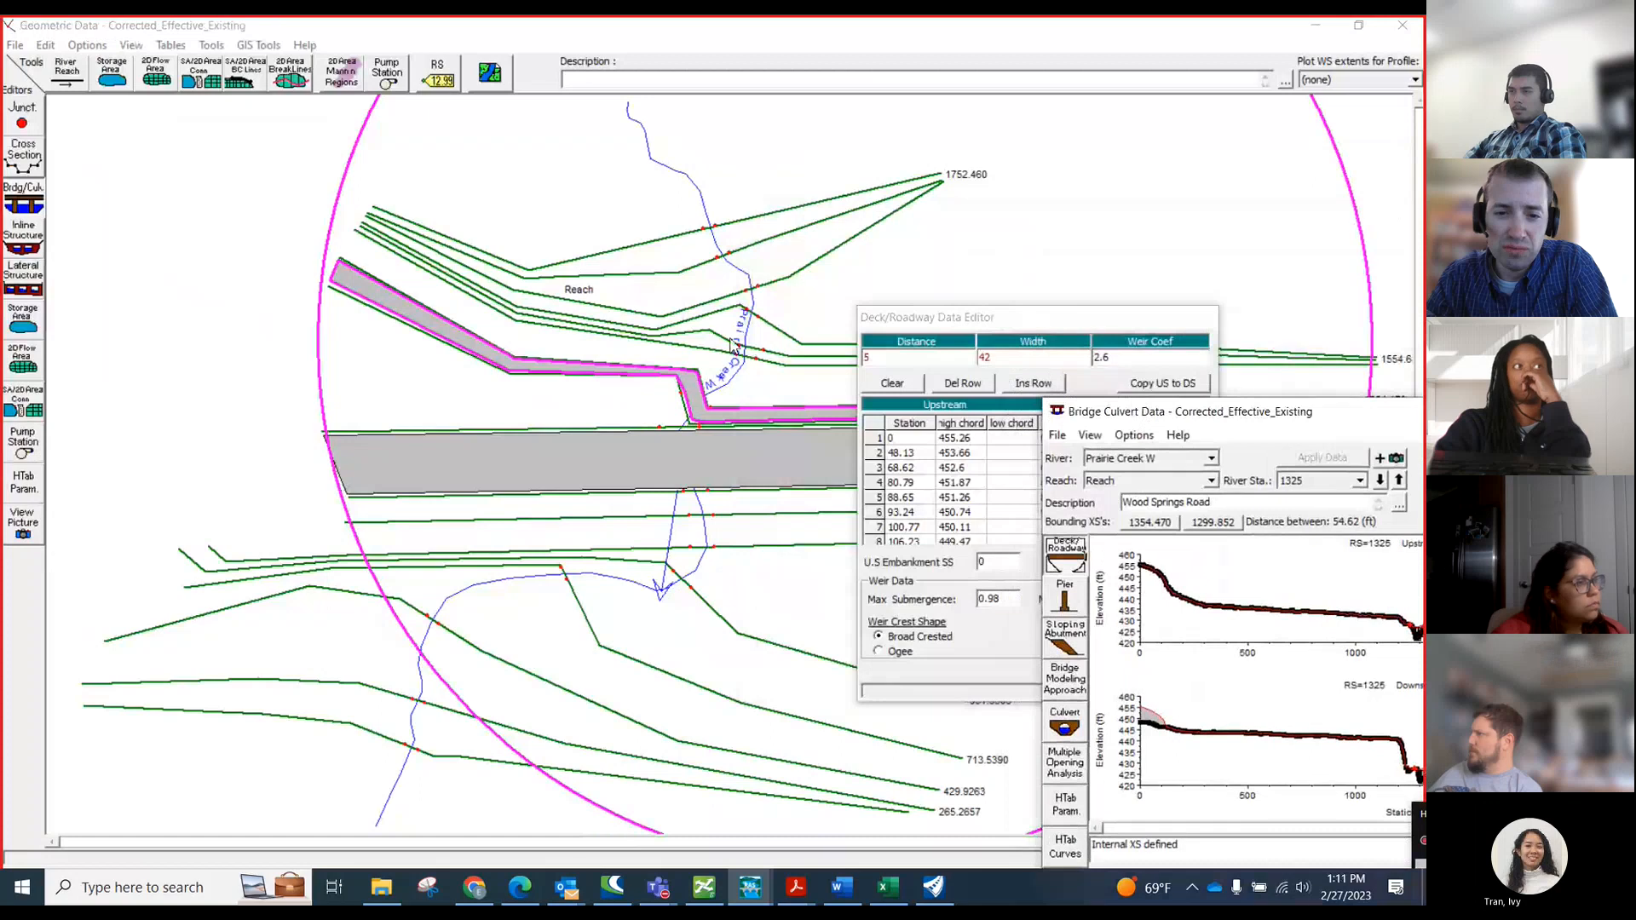
pyautogui.moveTo(922, 319); pyautogui.dragTo(1052, 345)
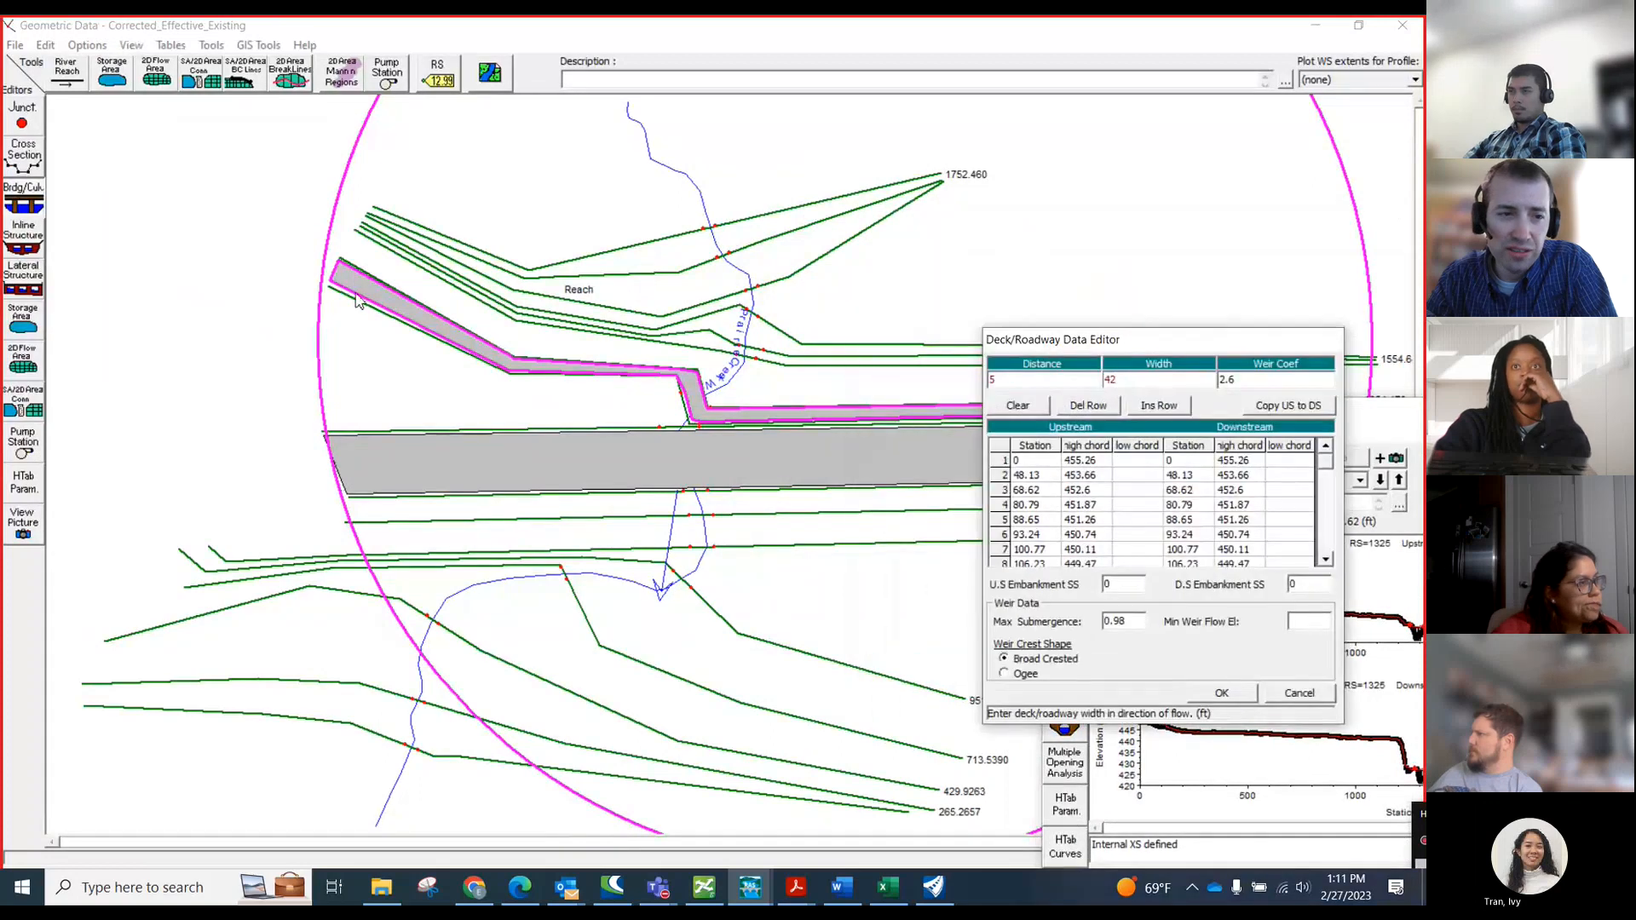
# - Open the cross section data for river station 1354.470 and examine its downstream reach lengths
pyautogui.click(30, 162)
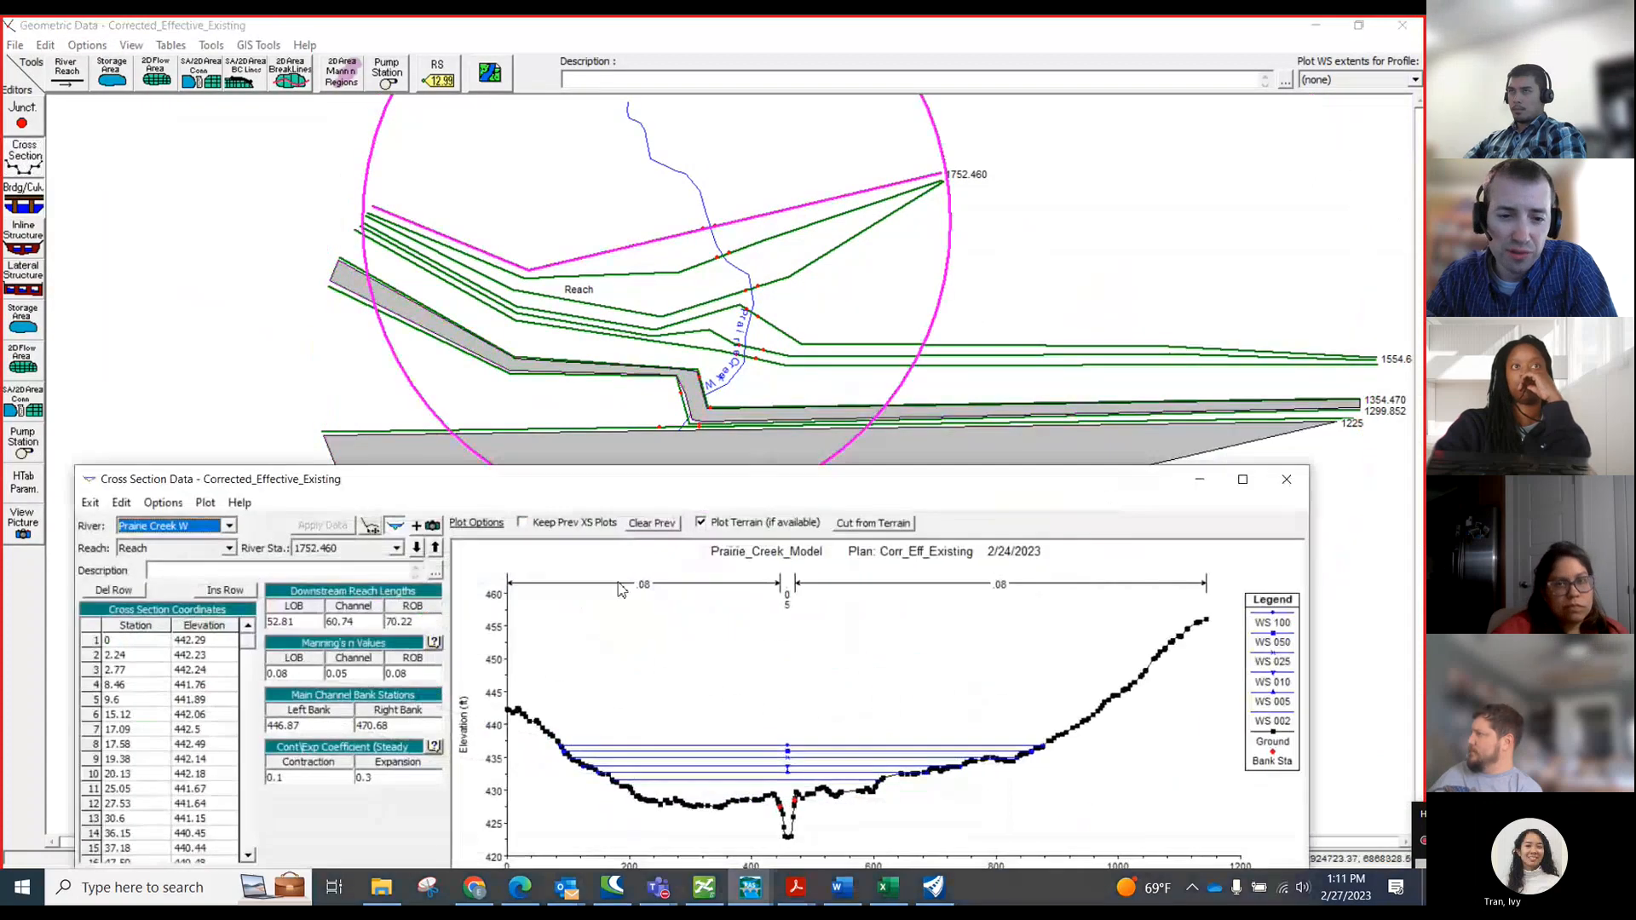
pyautogui.click(436, 549)
pyautogui.click(436, 550)
pyautogui.click(437, 549)
pyautogui.click(437, 550)
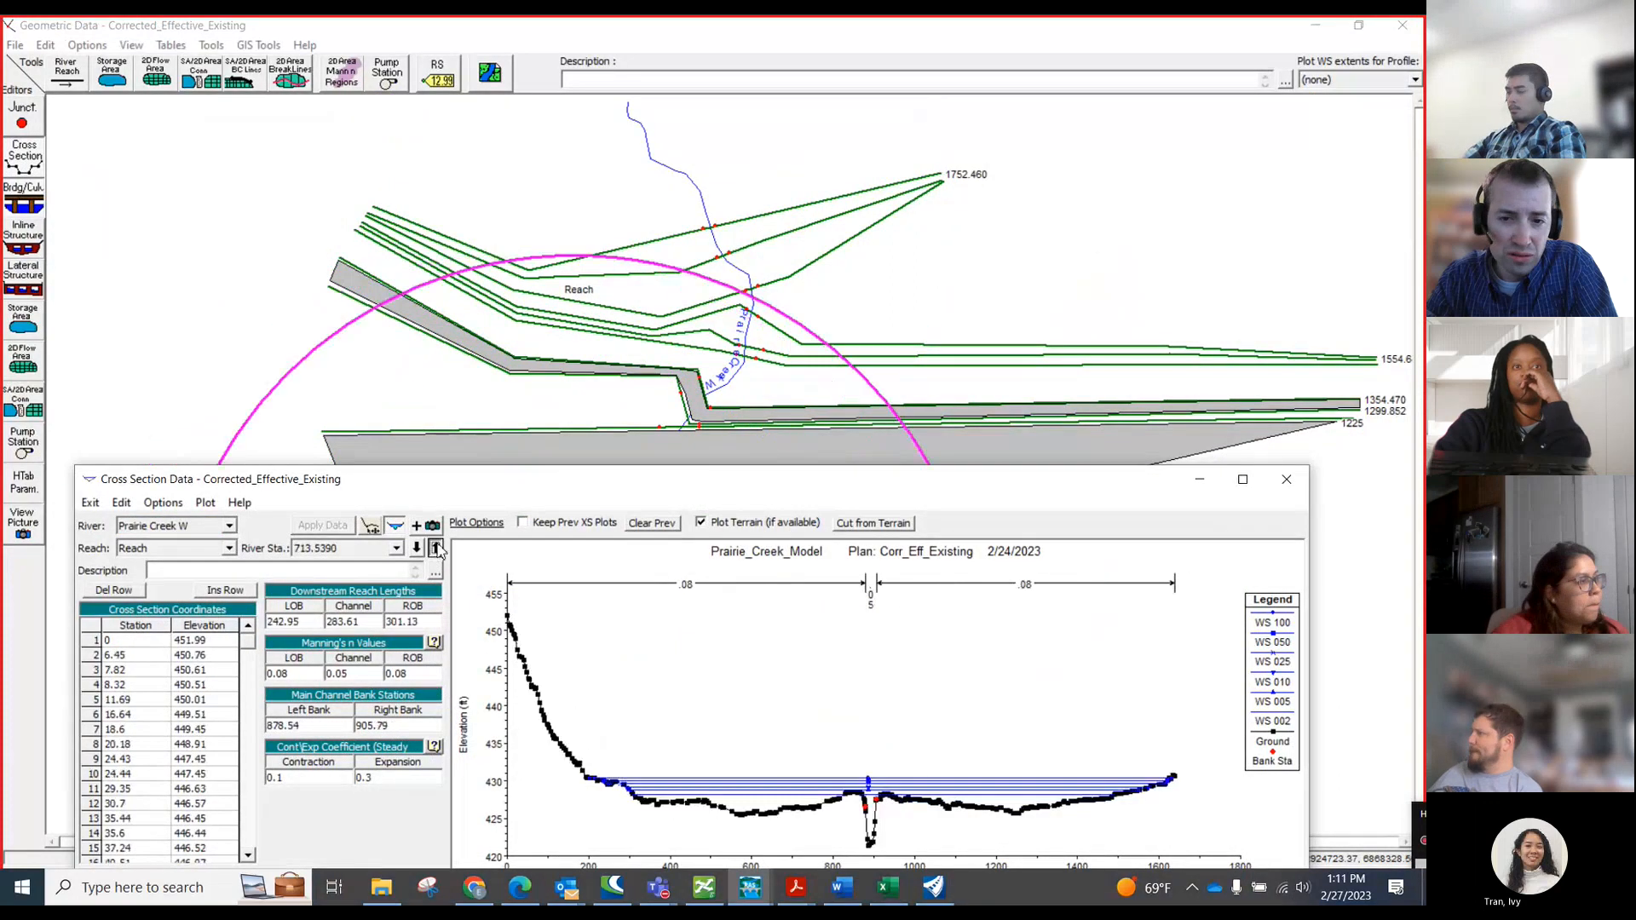
pyautogui.click(437, 550)
pyautogui.click(437, 550)
pyautogui.click(437, 549)
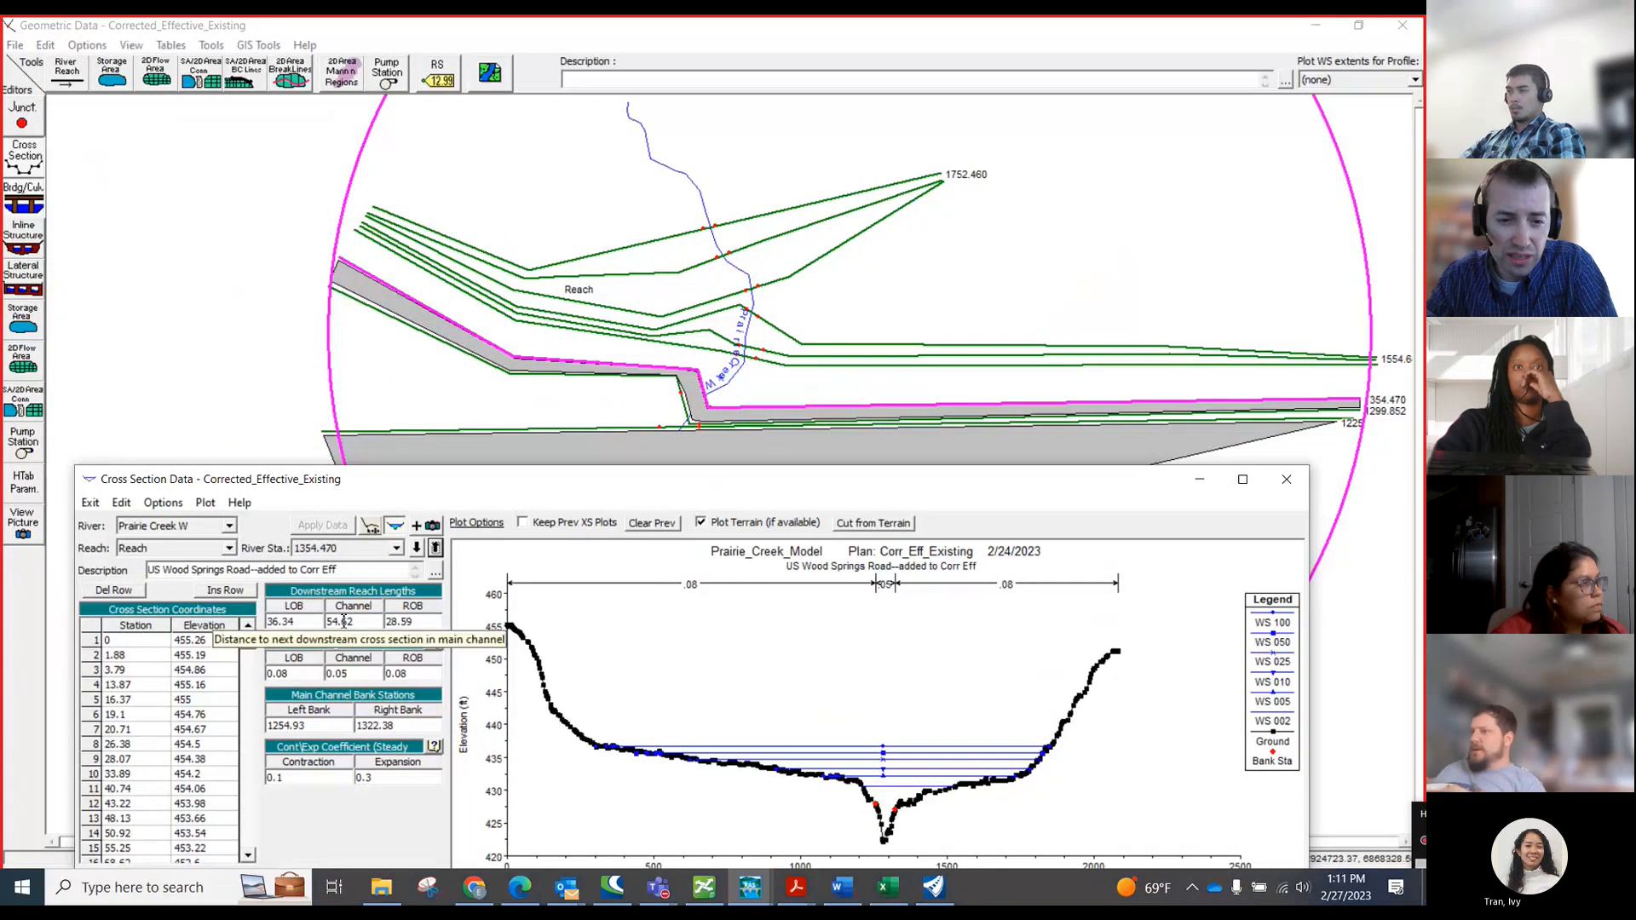
pyautogui.moveTo(456, 484); pyautogui.dragTo(496, 442)
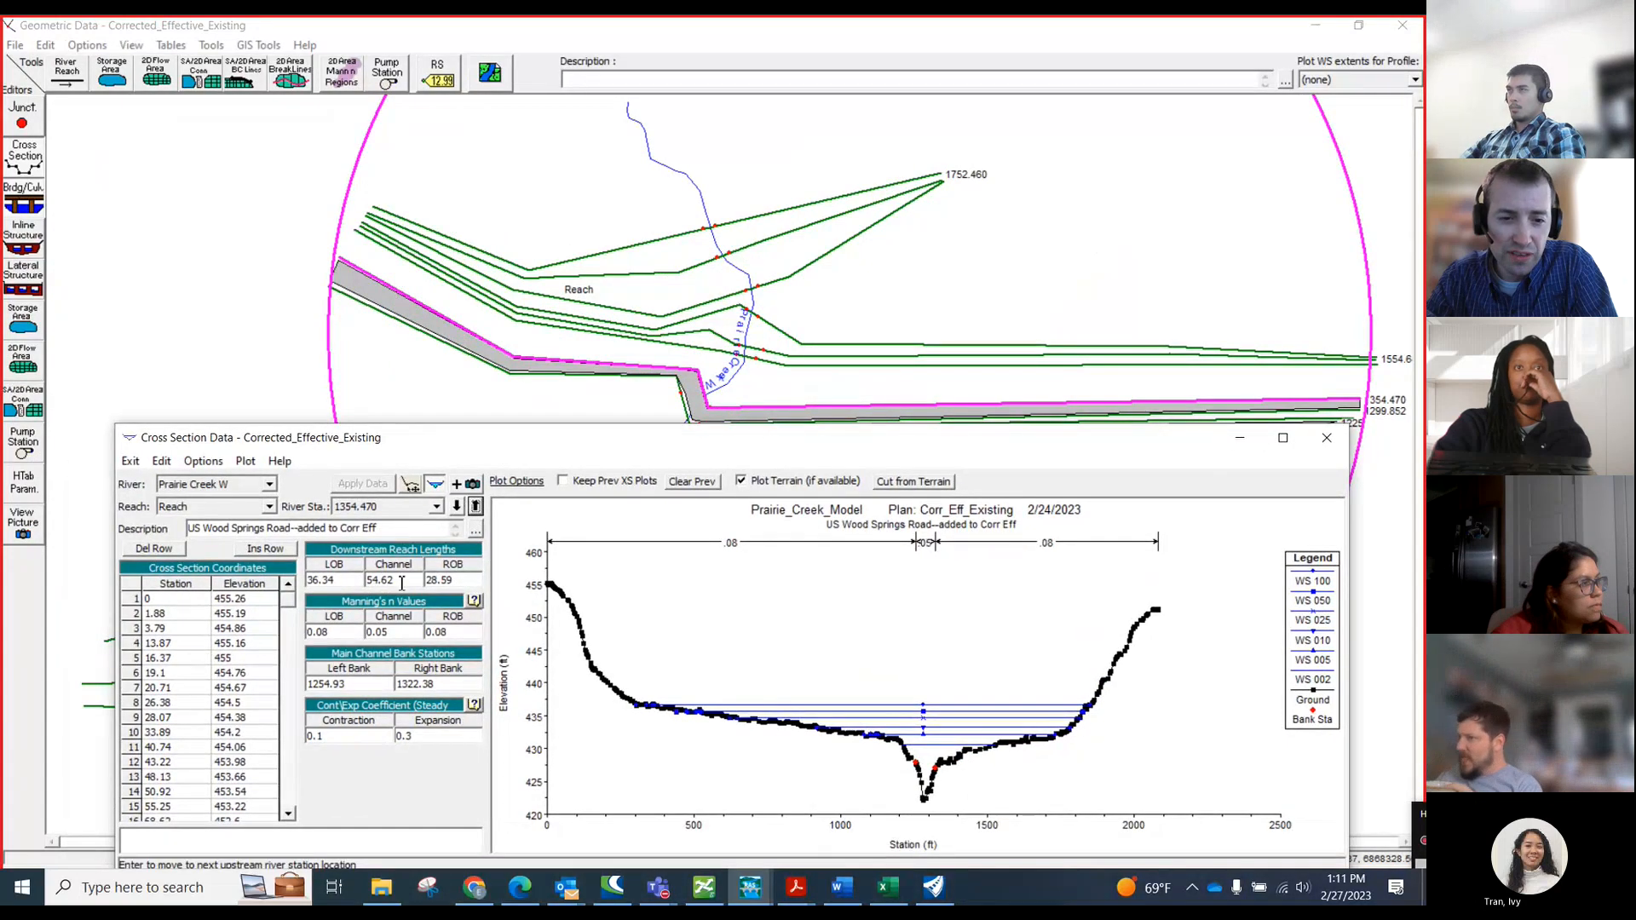
# - Move the cross section data window down to uncover the geometry schematic around the Wood Springs Road culvert
pyautogui.moveTo(694, 449); pyautogui.dragTo(522, 617)
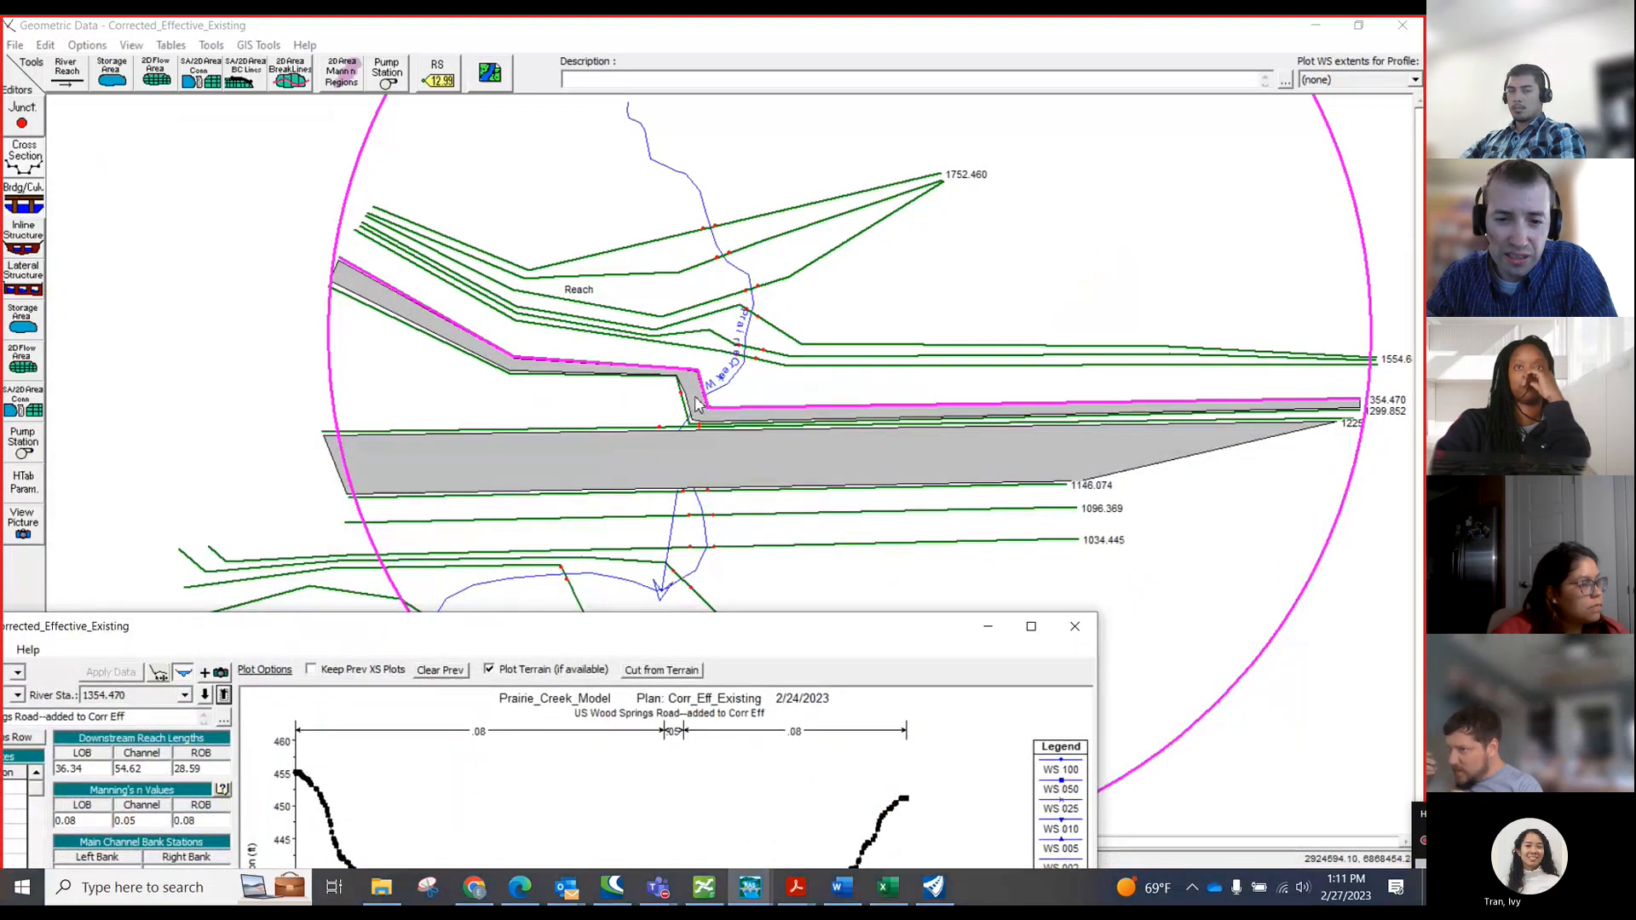
pyautogui.moveTo(819, 632); pyautogui.dragTo(1024, 790)
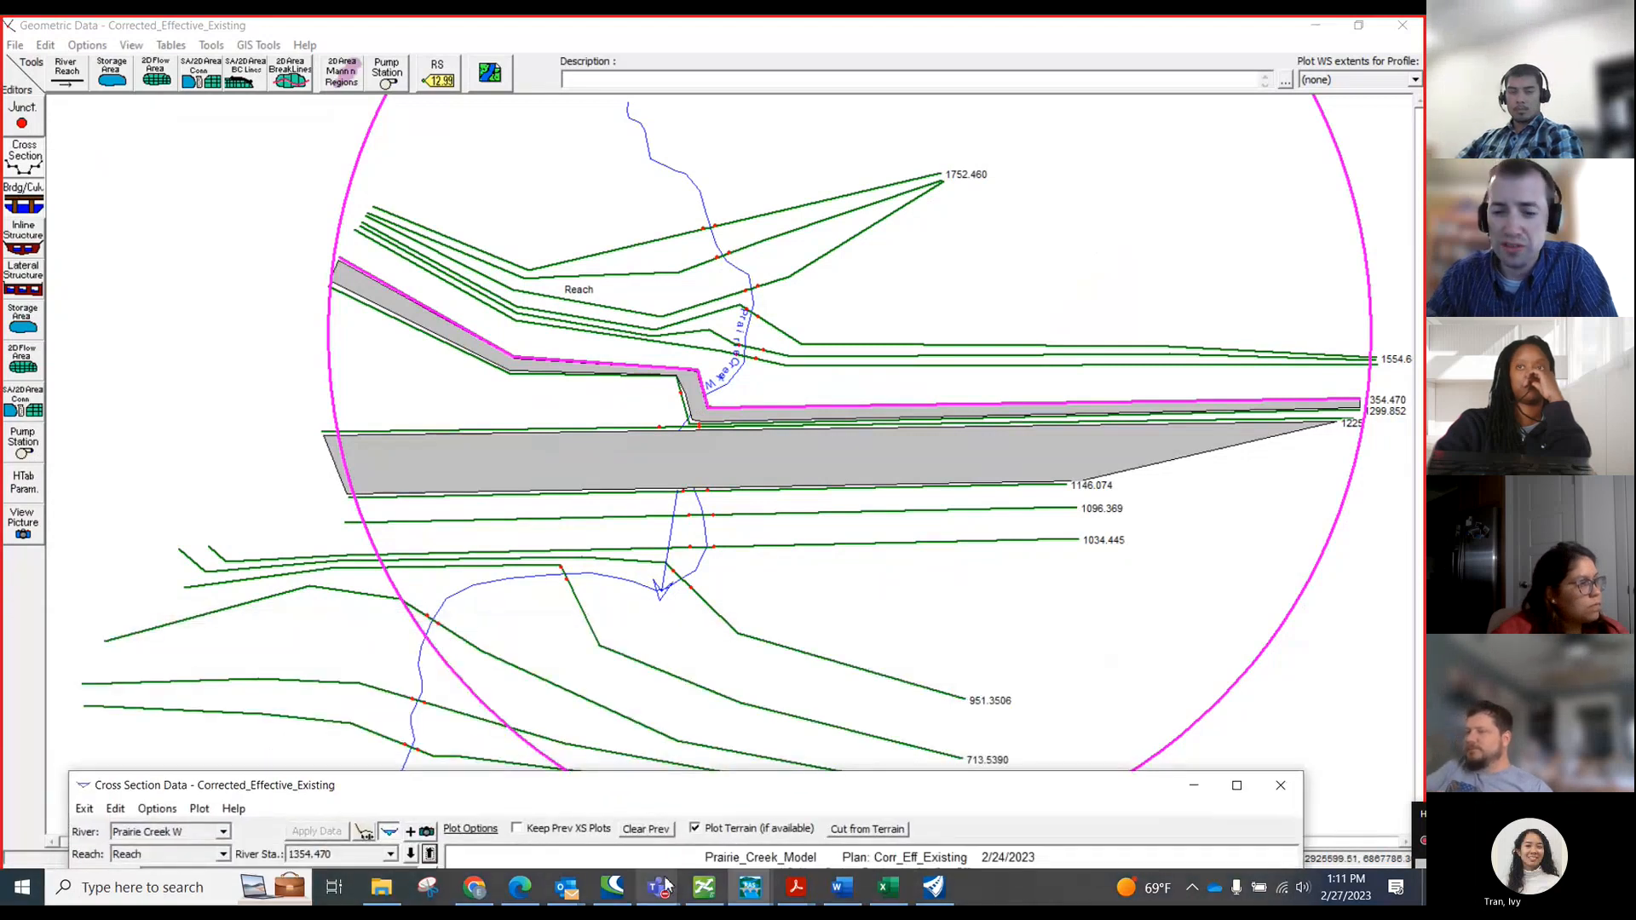
pyautogui.moveTo(750, 886)
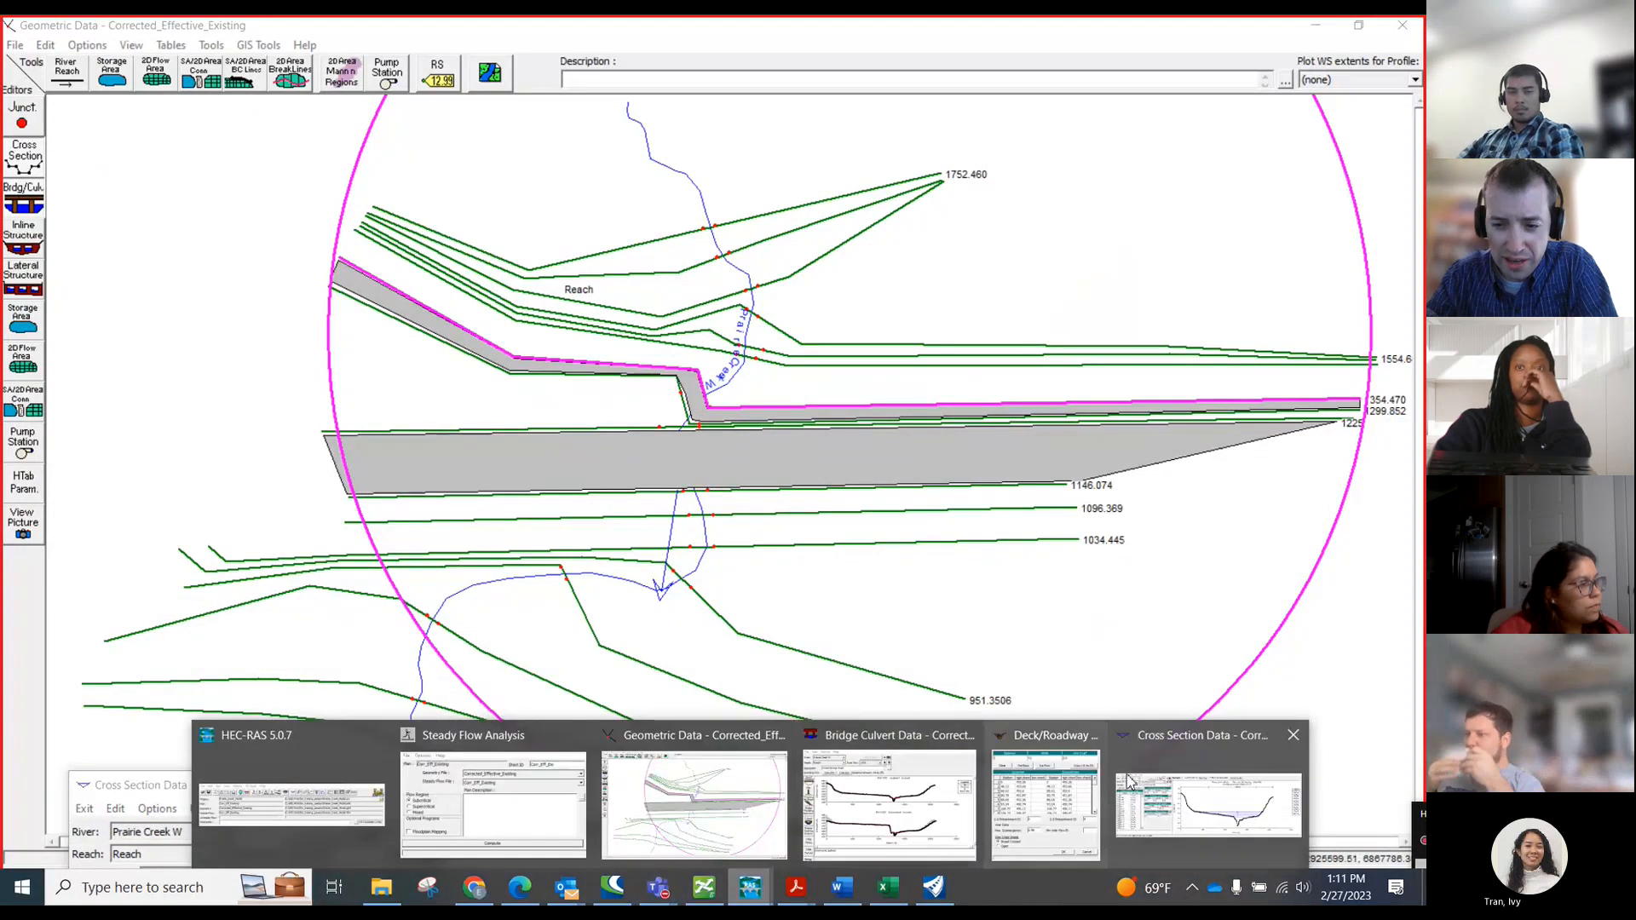
pyautogui.click(1158, 749)
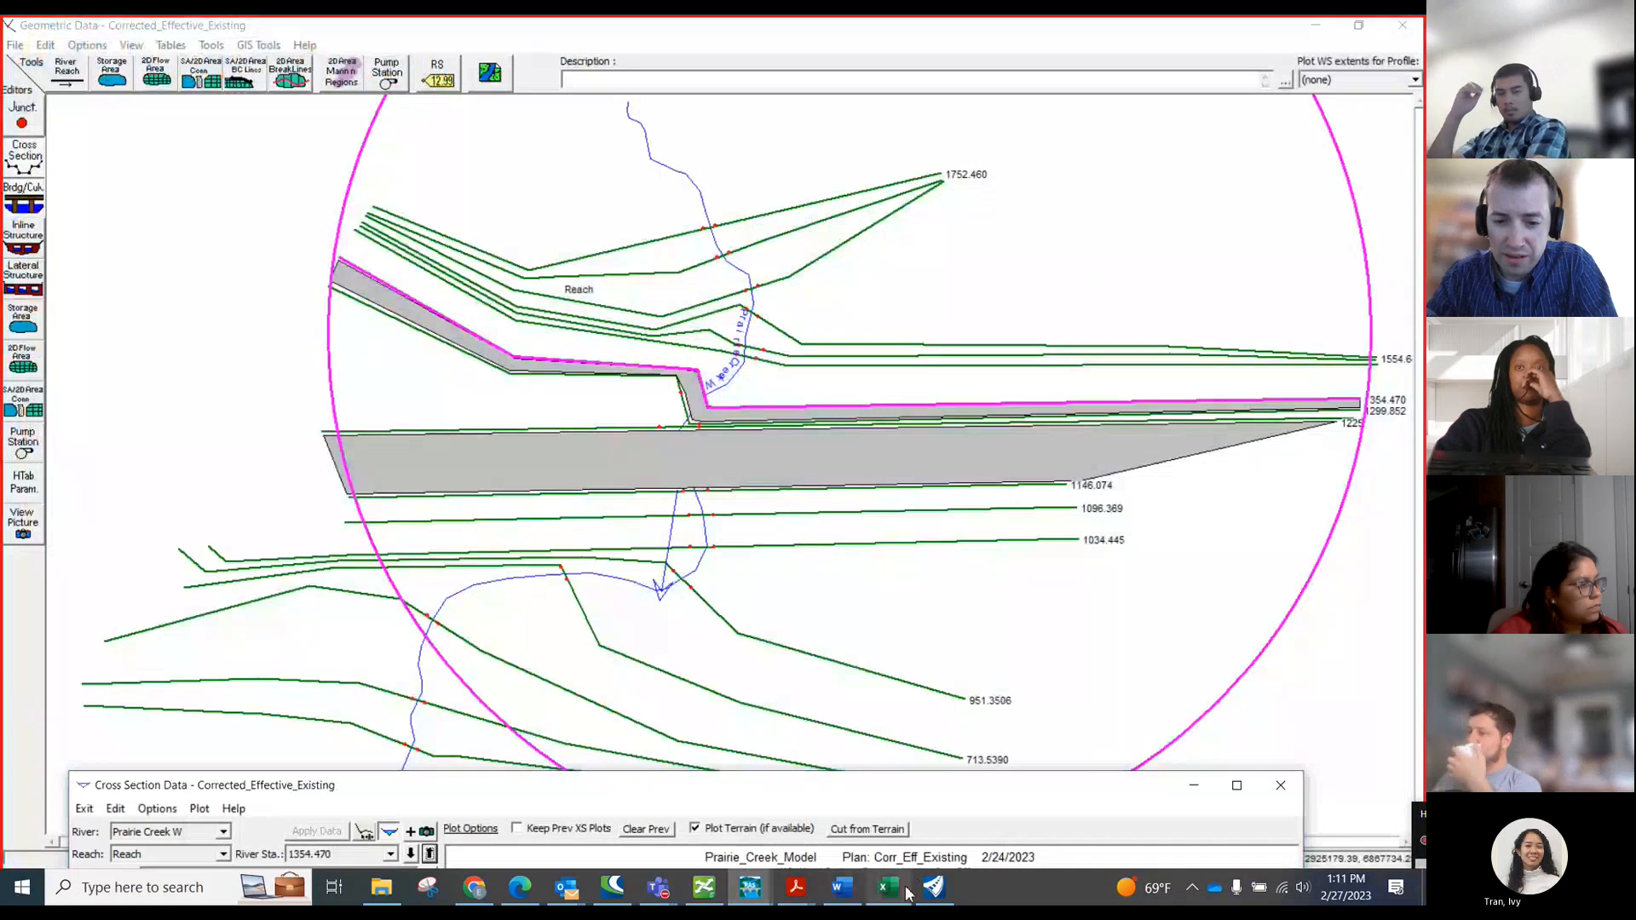
# - Return to the Wood Springs Road deck/roadway data and set the deck width to 100 ft
pyautogui.moveTo(750, 886)
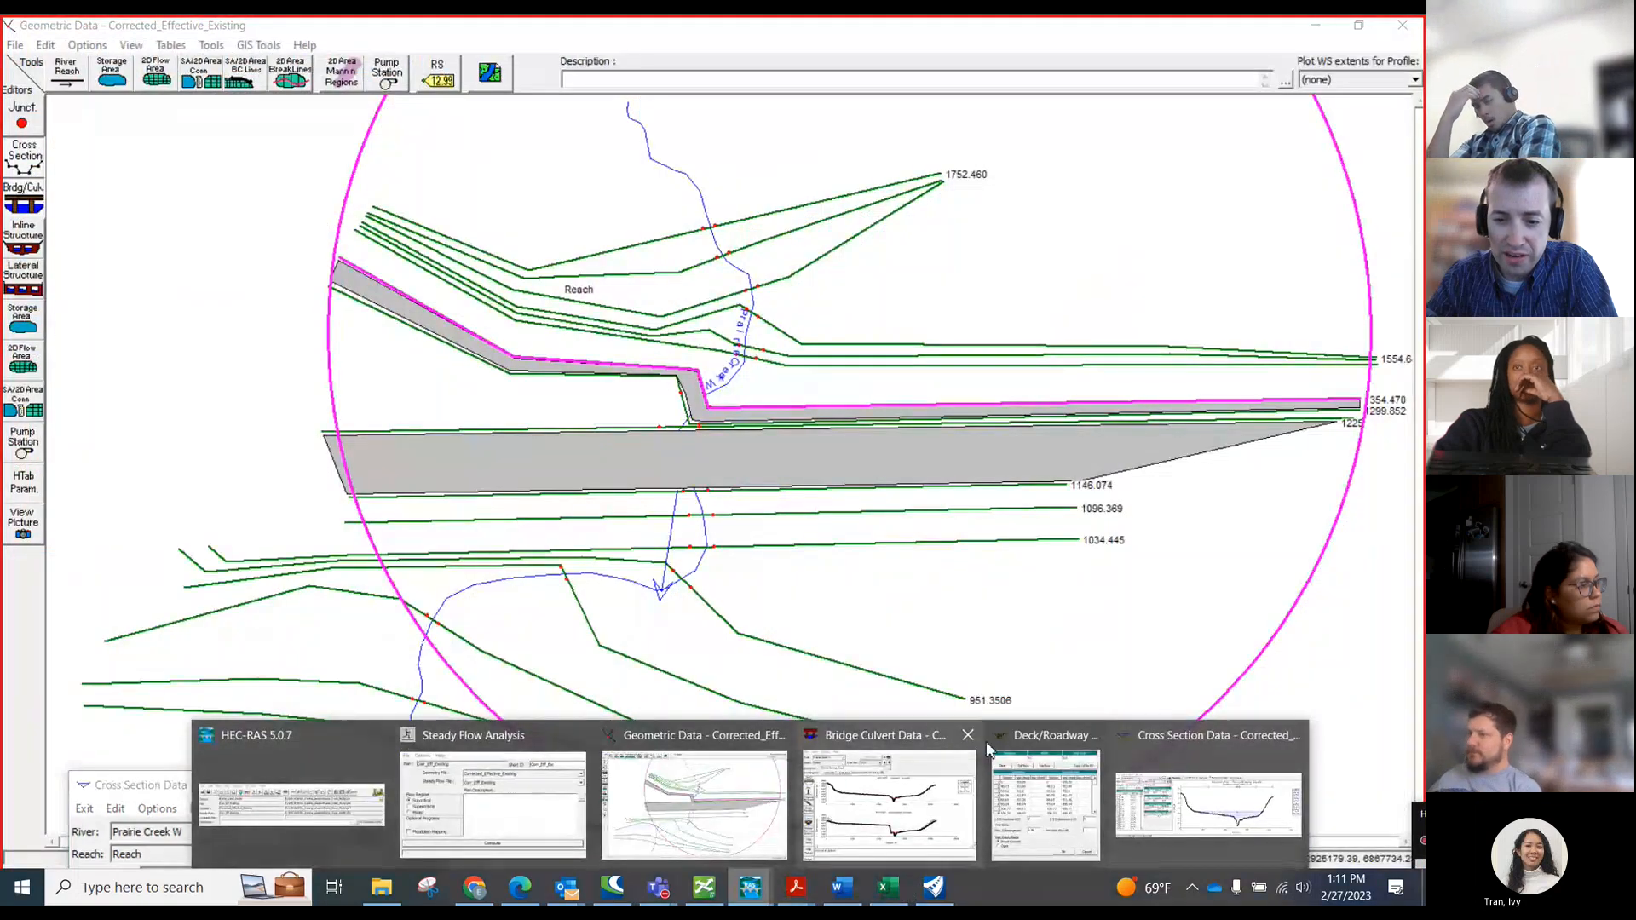
pyautogui.click(1044, 797)
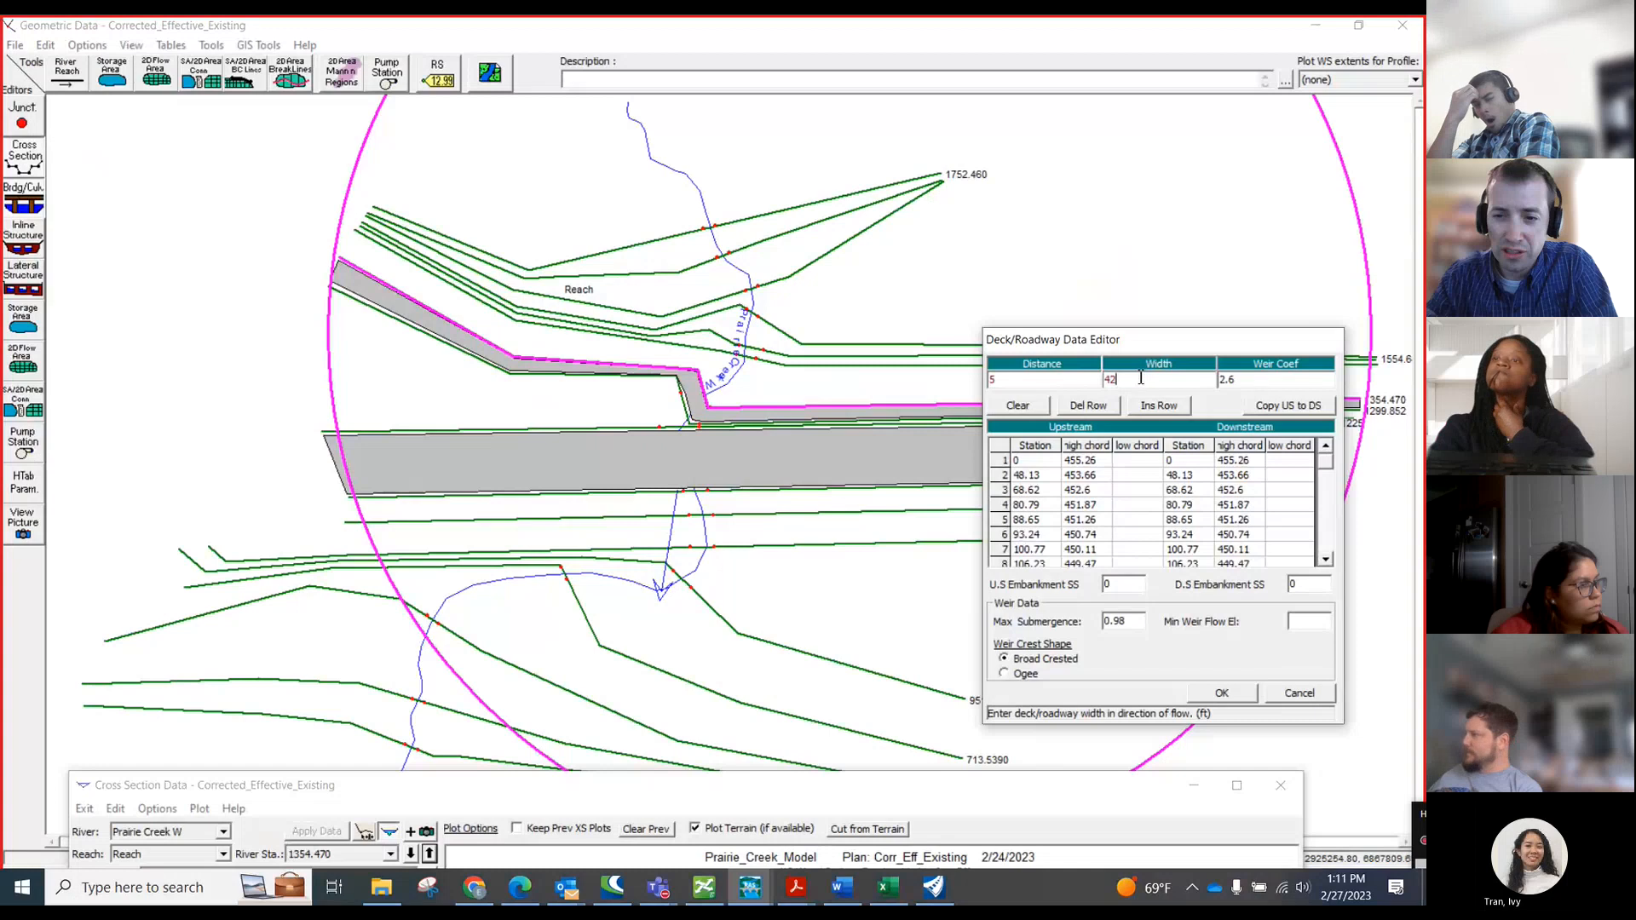
pyautogui.moveTo(1124, 343); pyautogui.dragTo(889, 369)
pyautogui.doubleClick(905, 407)
pyautogui.write('100')
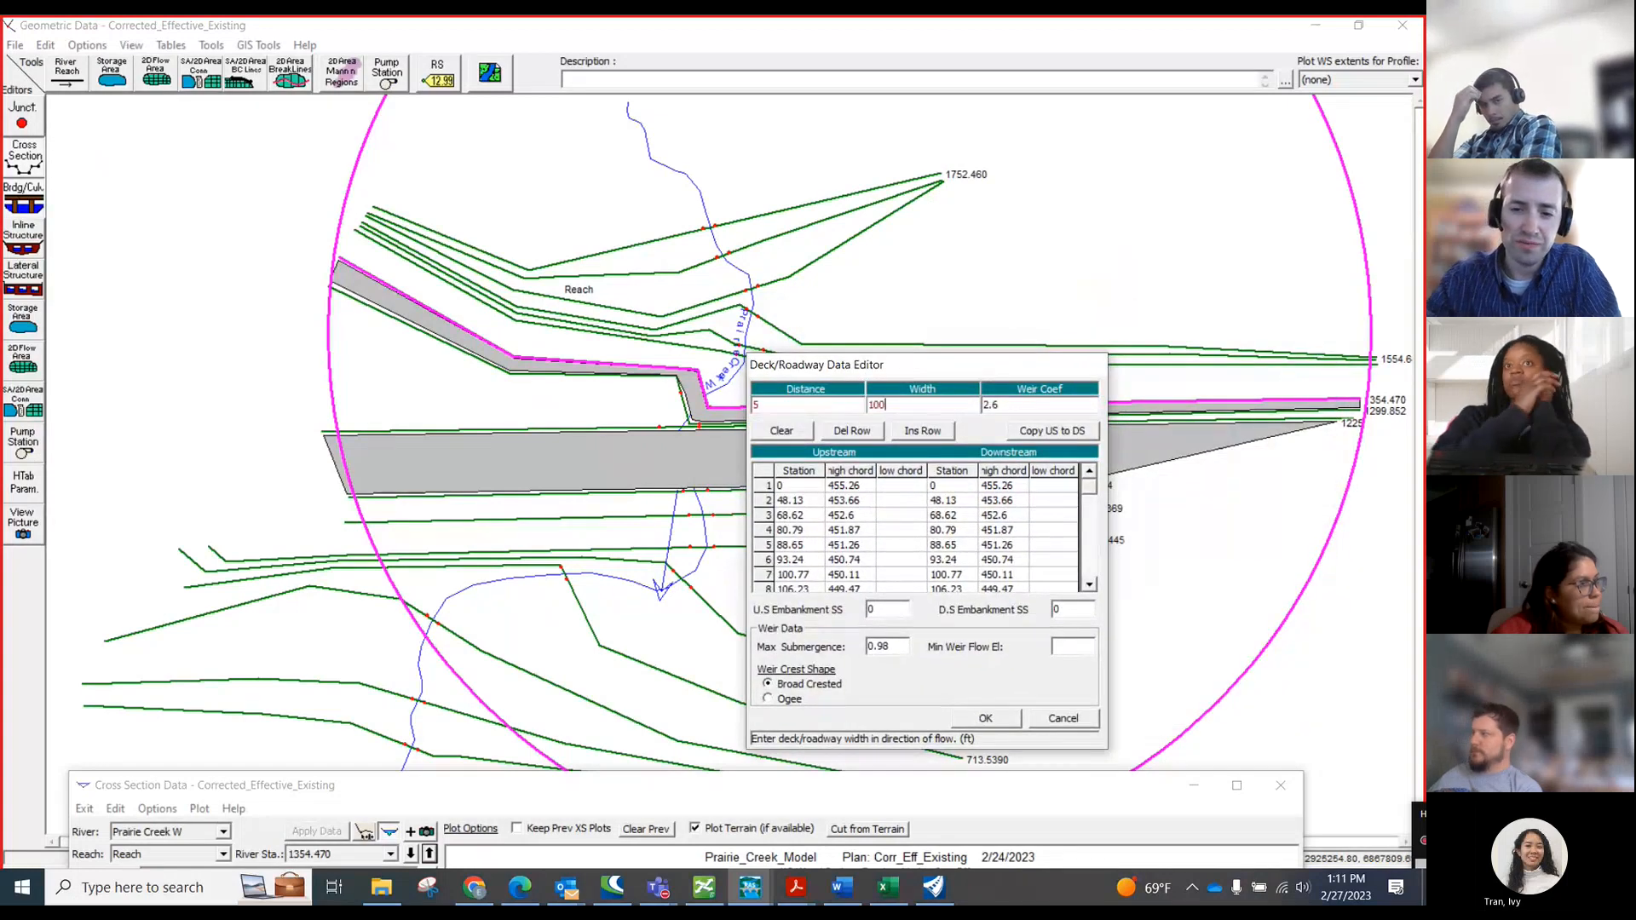
pyautogui.click(986, 719)
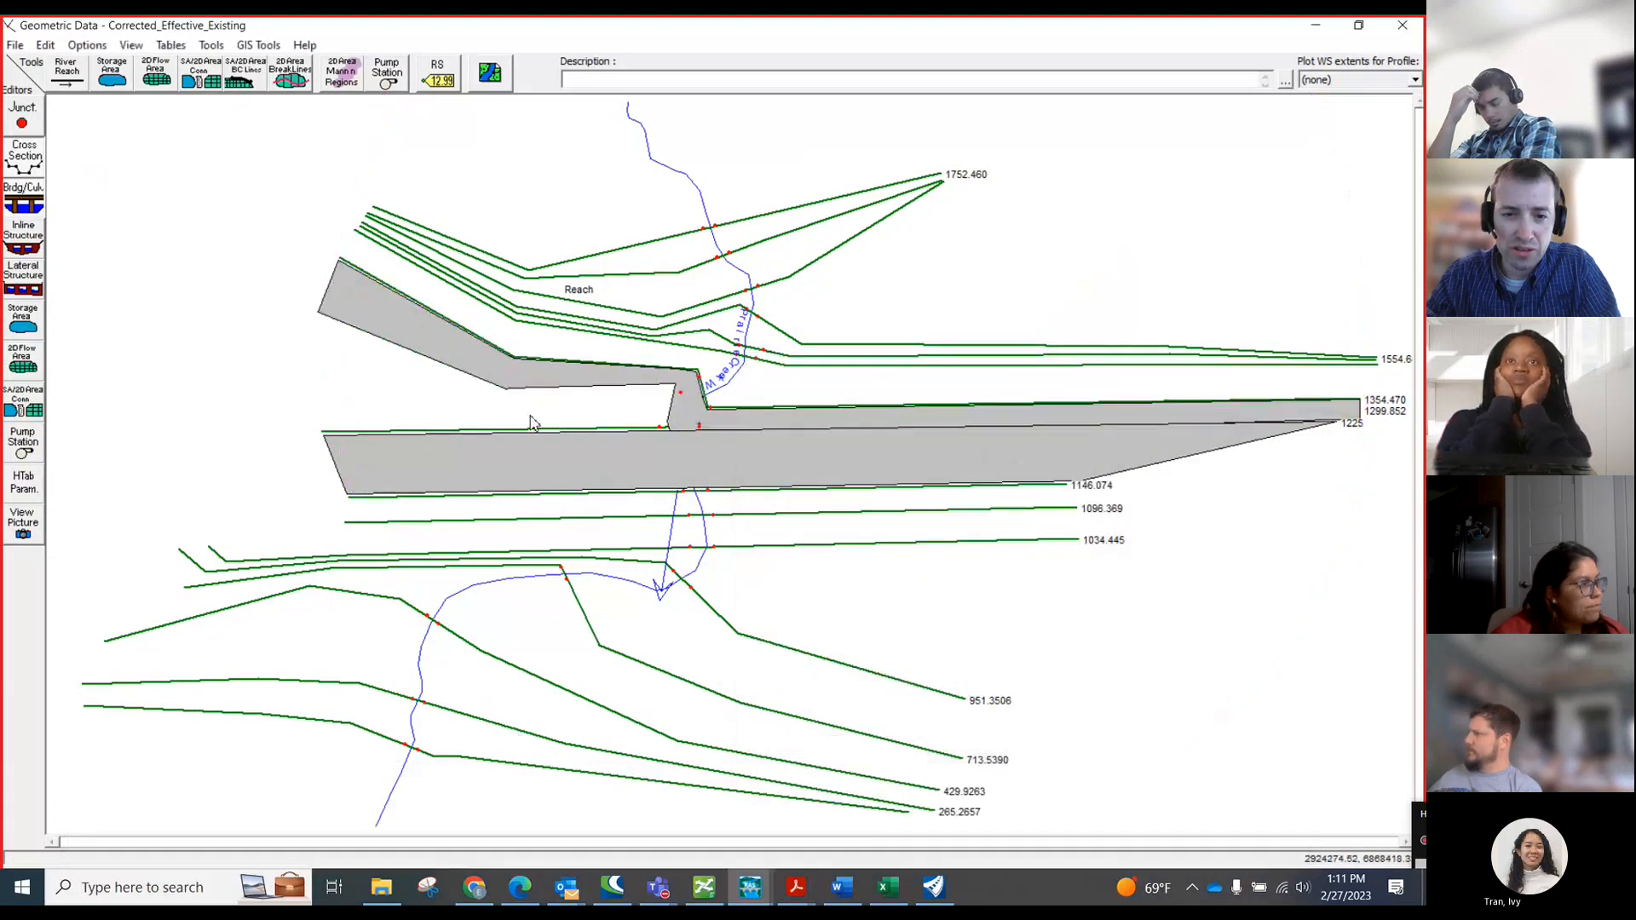
# - Reopen the deck/roadway data of the culvert at river station 1325 and set its width to 5 ft
pyautogui.click(23, 198)
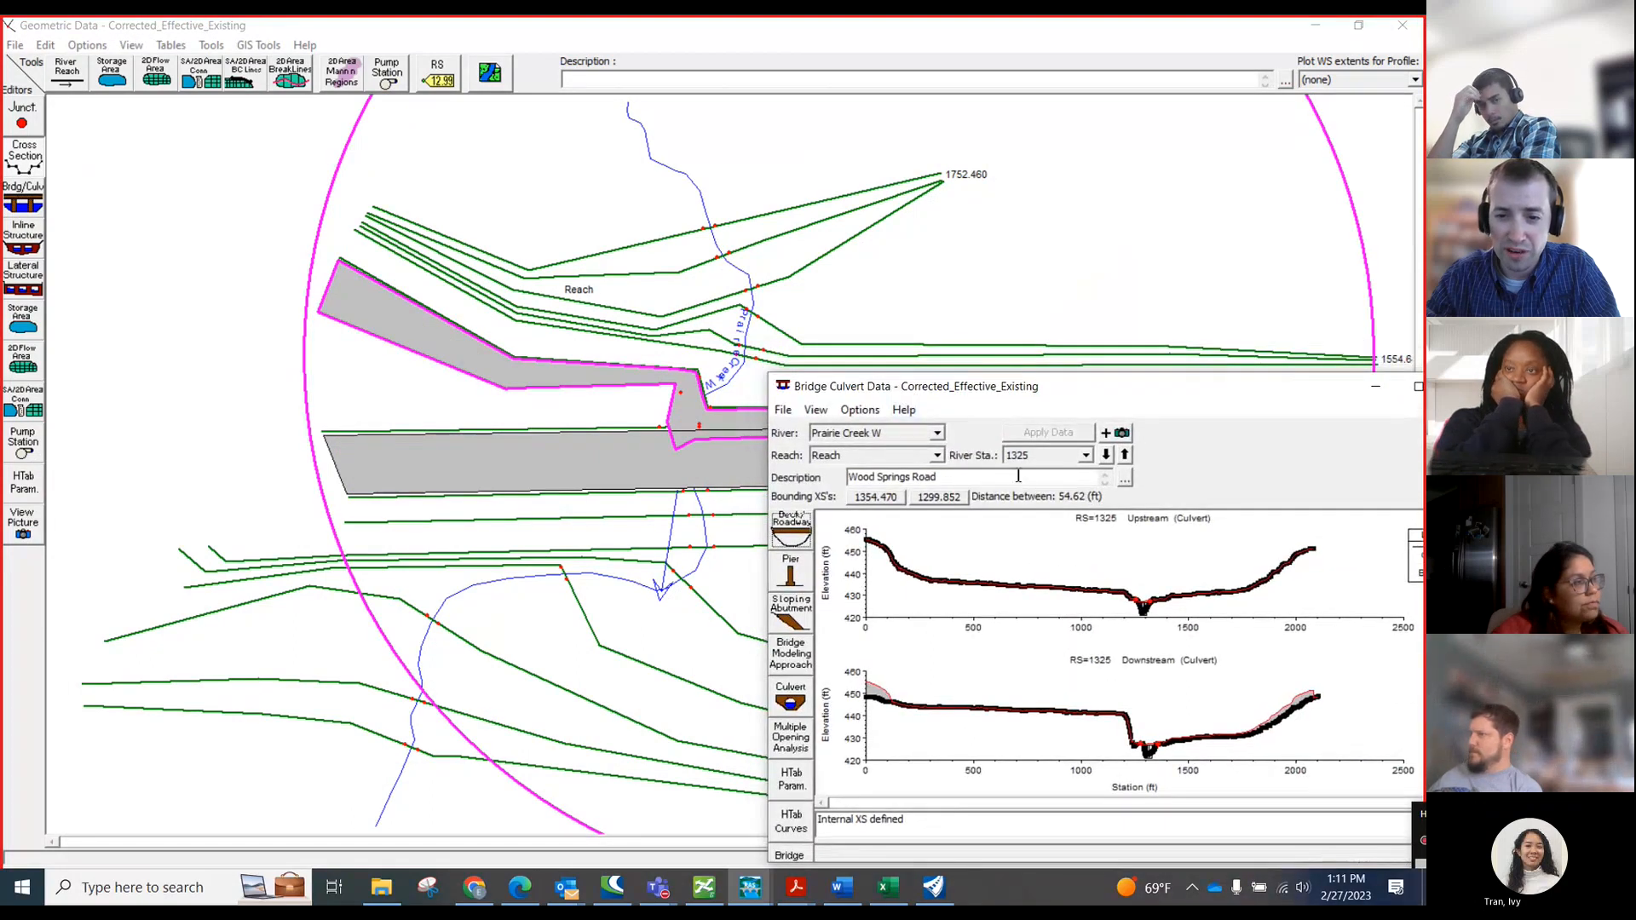
pyautogui.click(791, 530)
pyautogui.click(881, 406)
pyautogui.doubleClick(881, 405)
pyautogui.write('5')
pyautogui.click(982, 718)
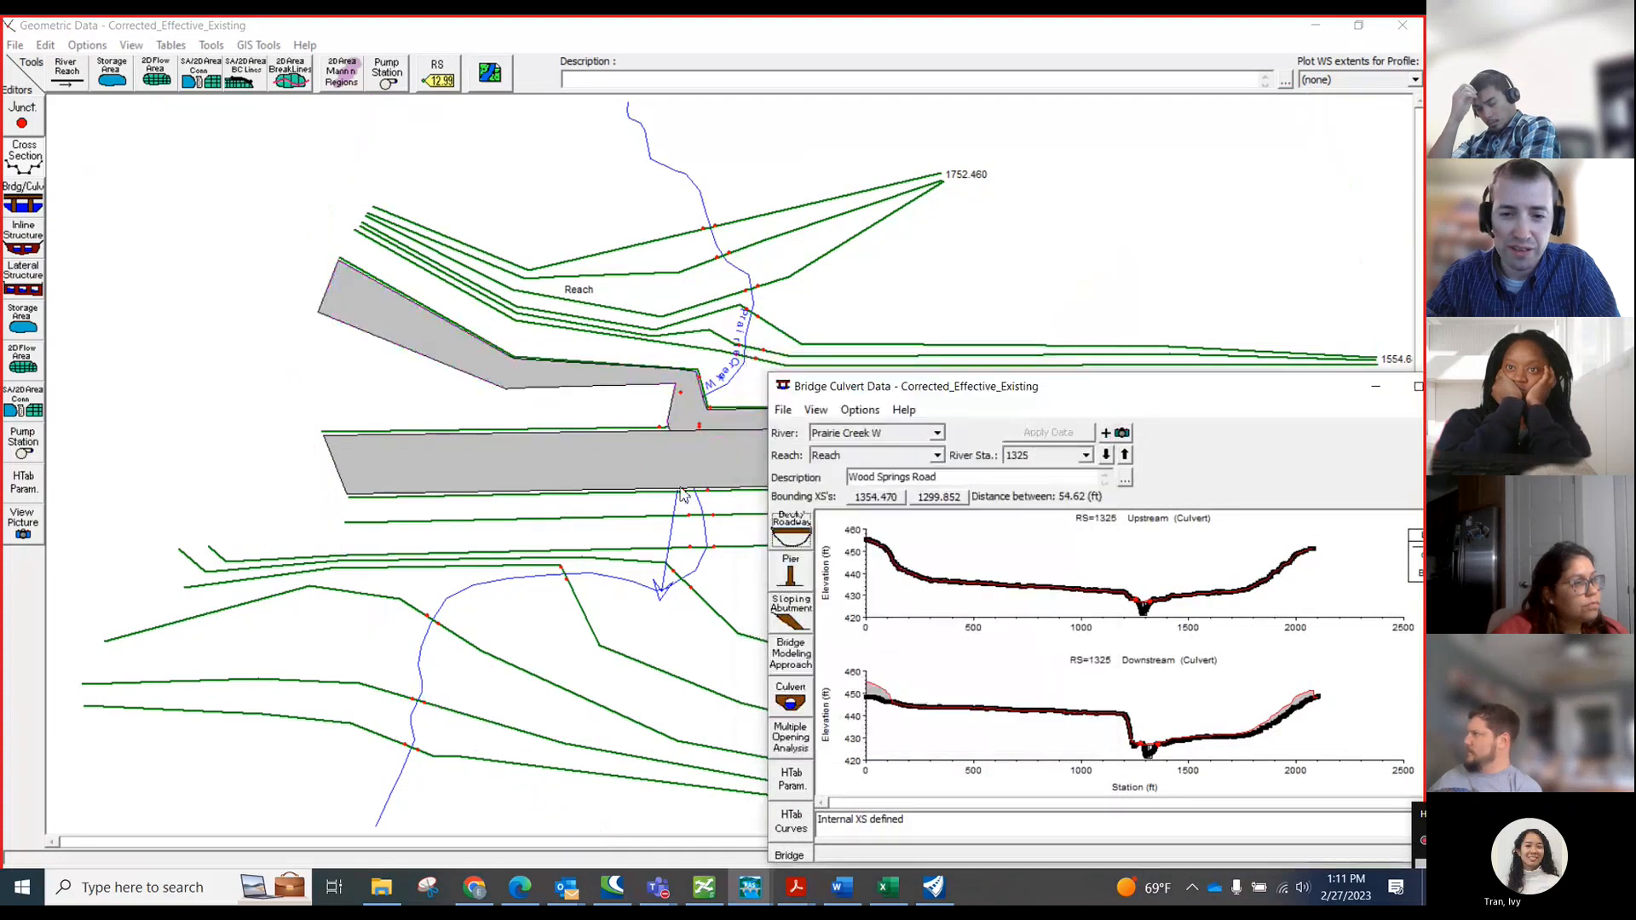
pyautogui.click(686, 405)
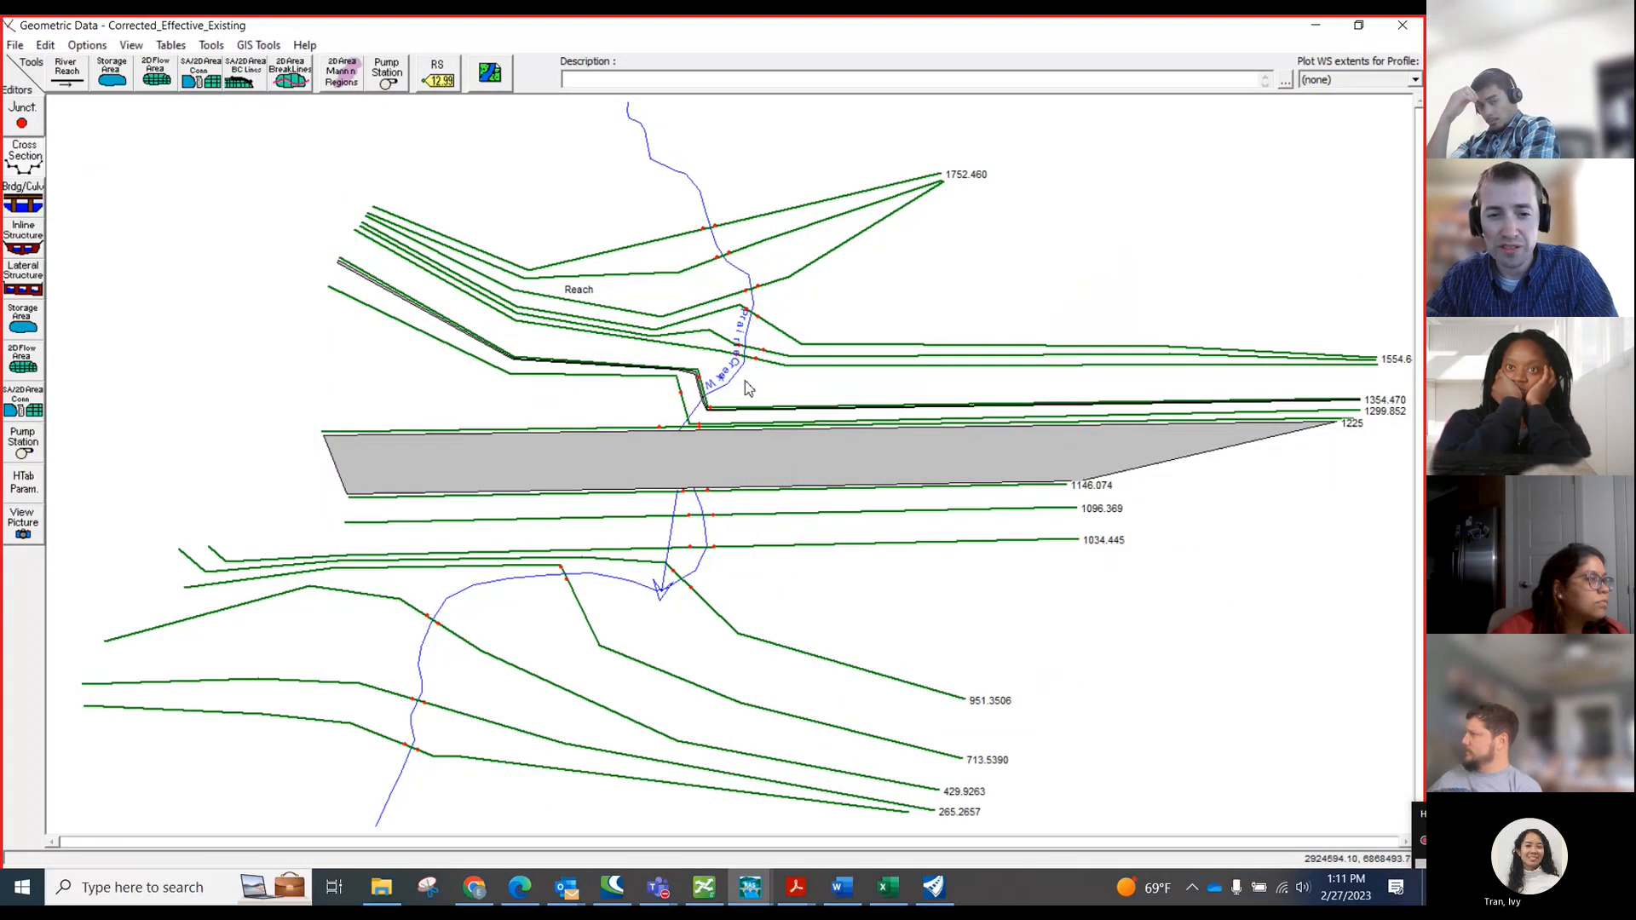
# - Set the deck/roadway width of the Wood Springs Road culvert to 42 ft and show the updated schematic
pyautogui.click(710, 406)
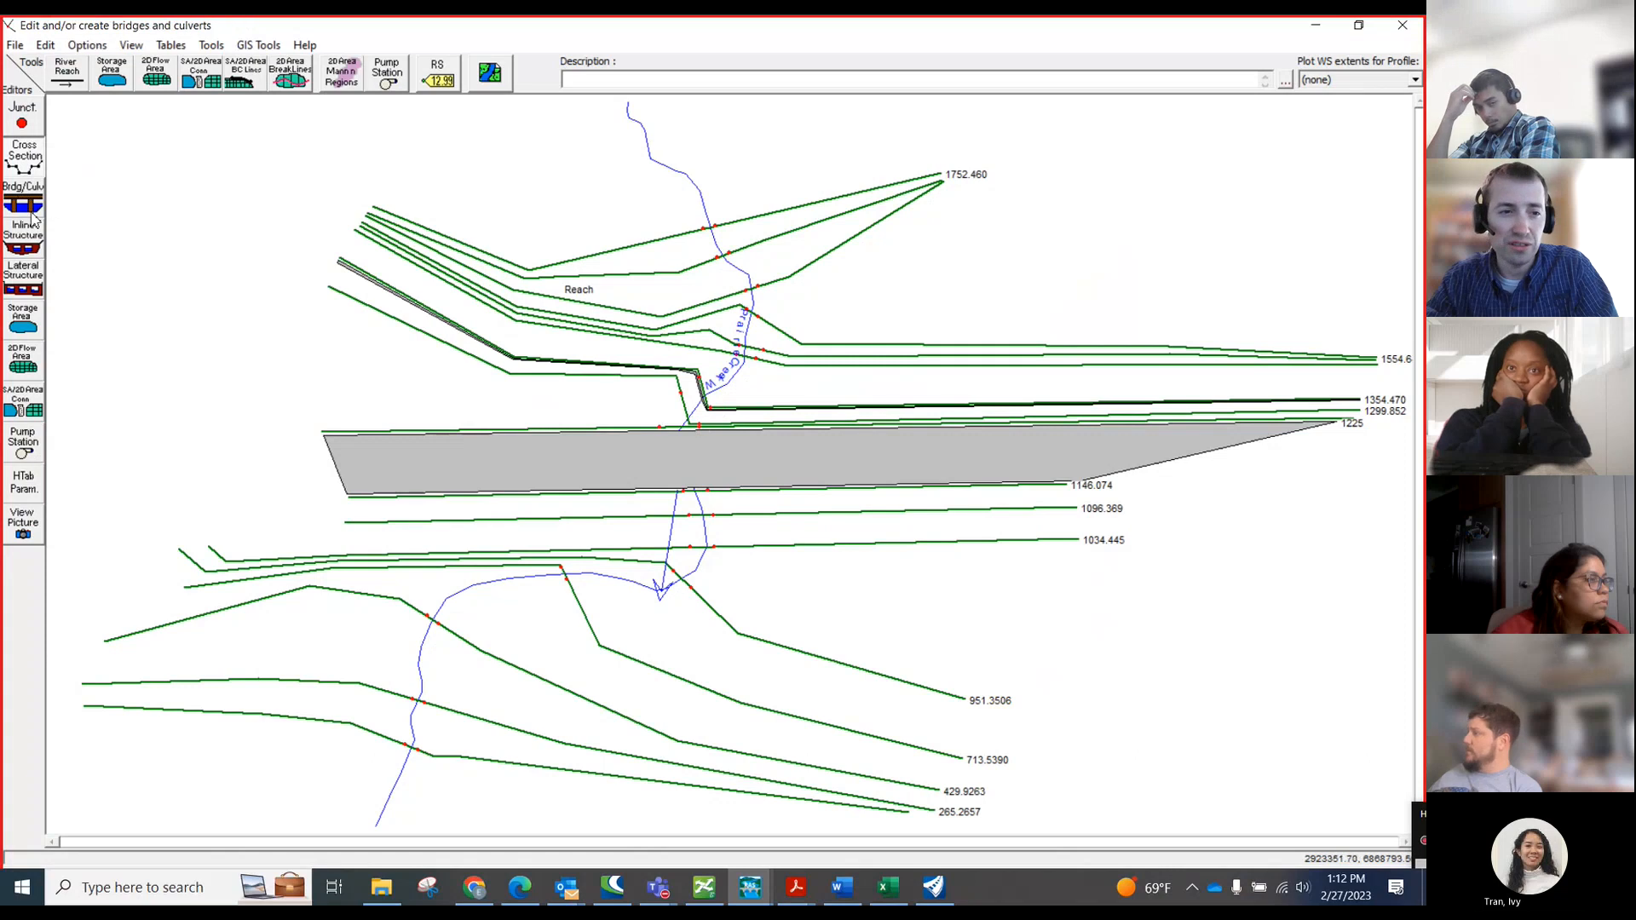
pyautogui.click(792, 533)
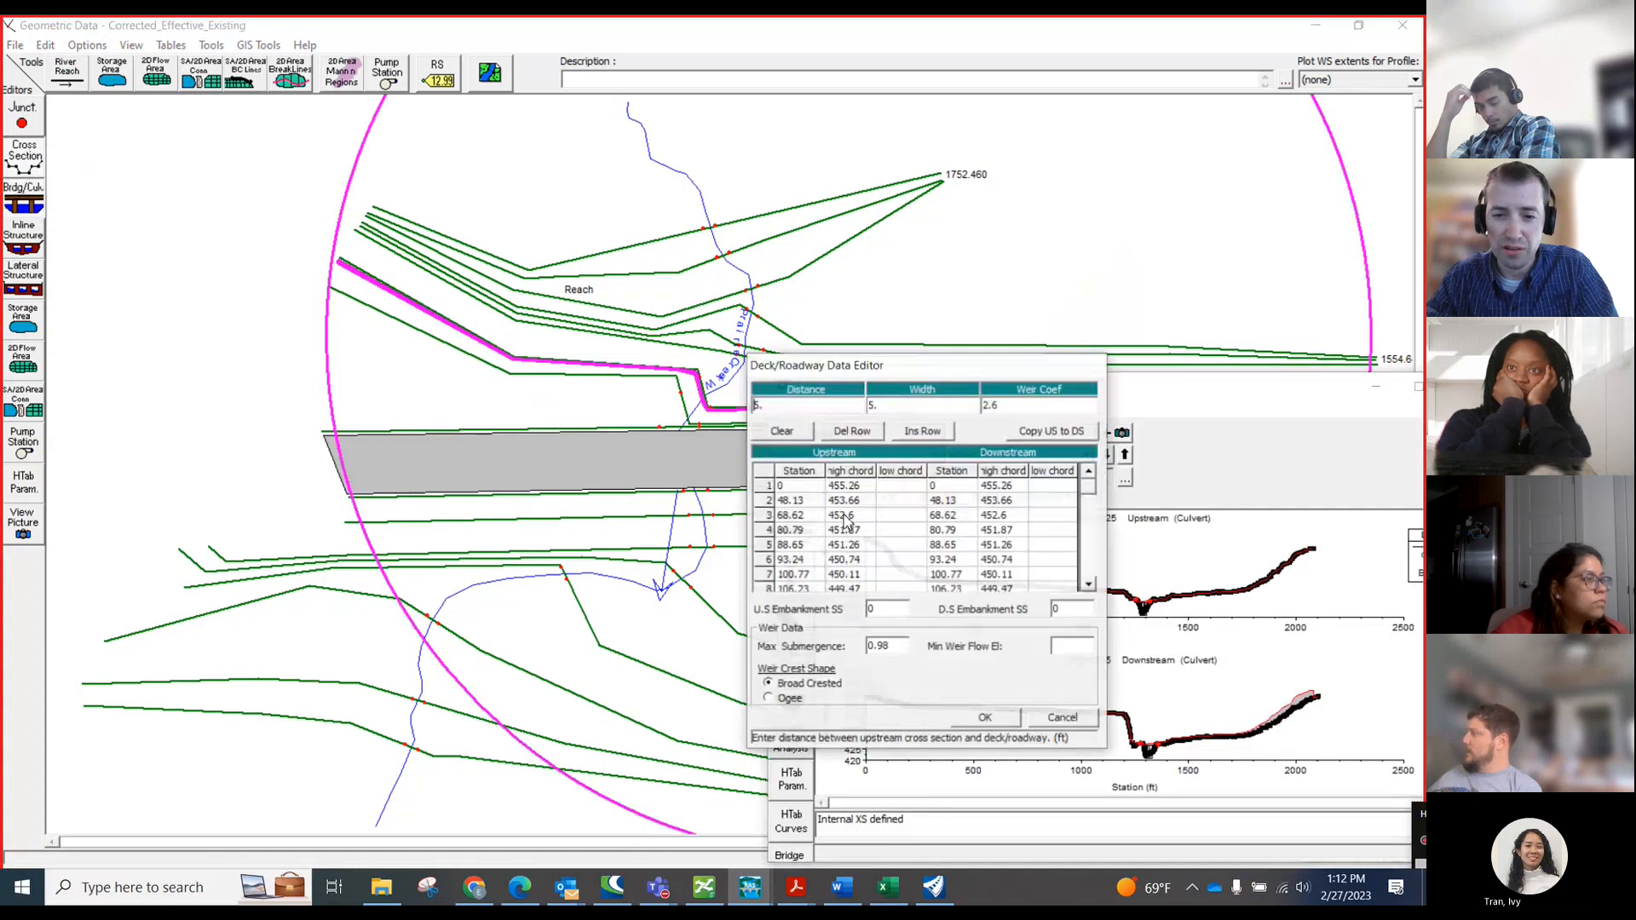
pyautogui.write('42')
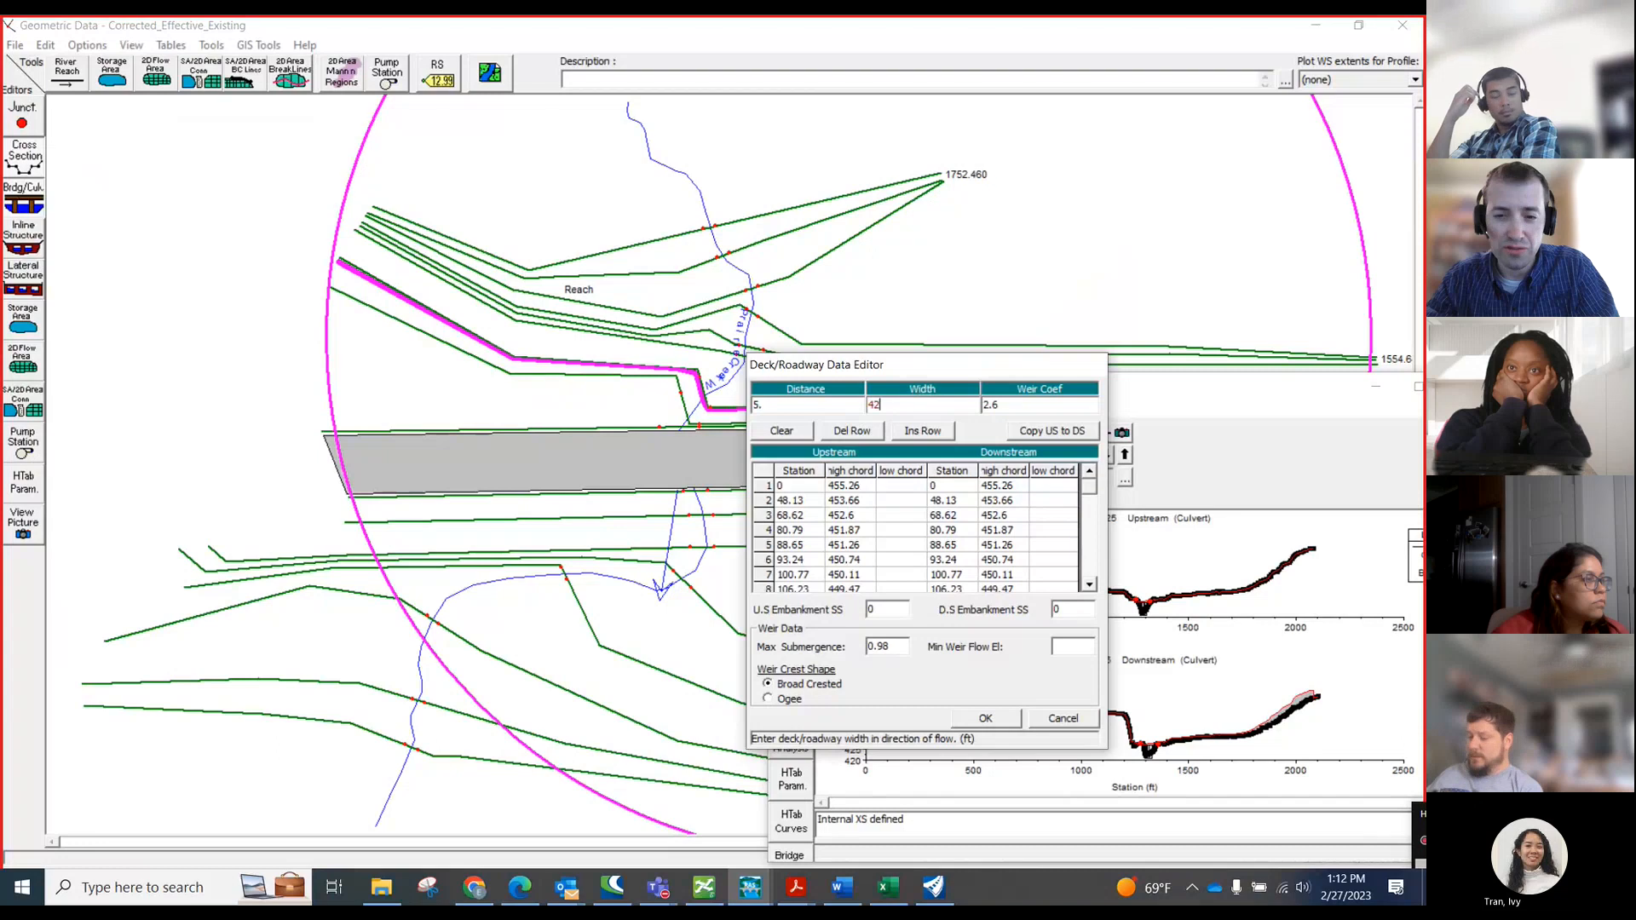
pyautogui.click(986, 718)
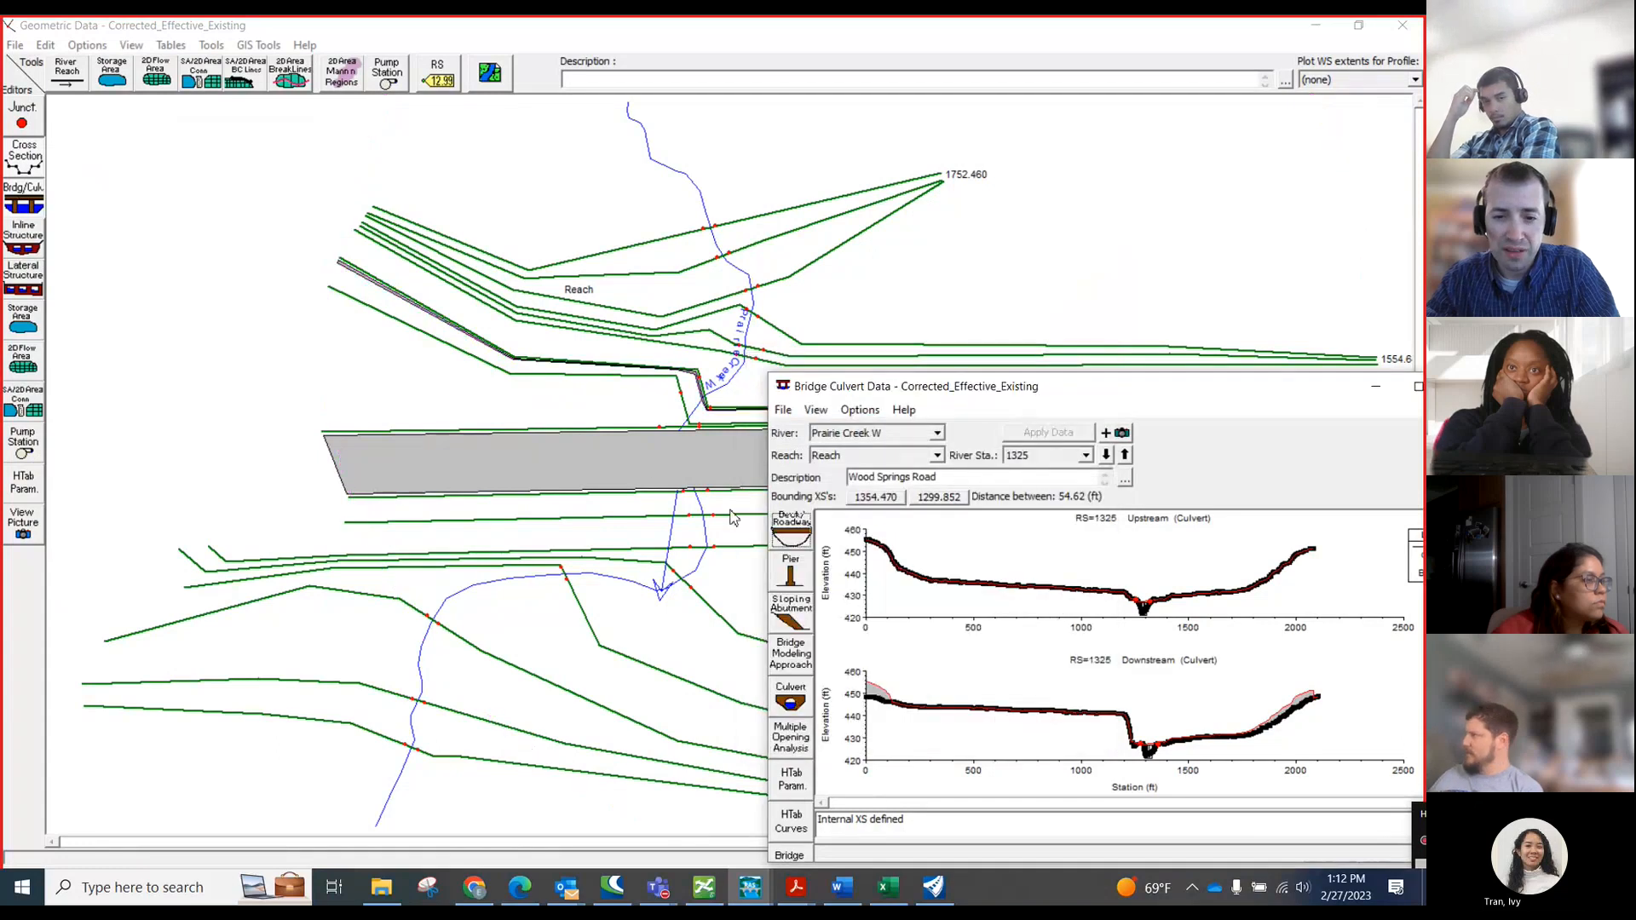
pyautogui.click(621, 413)
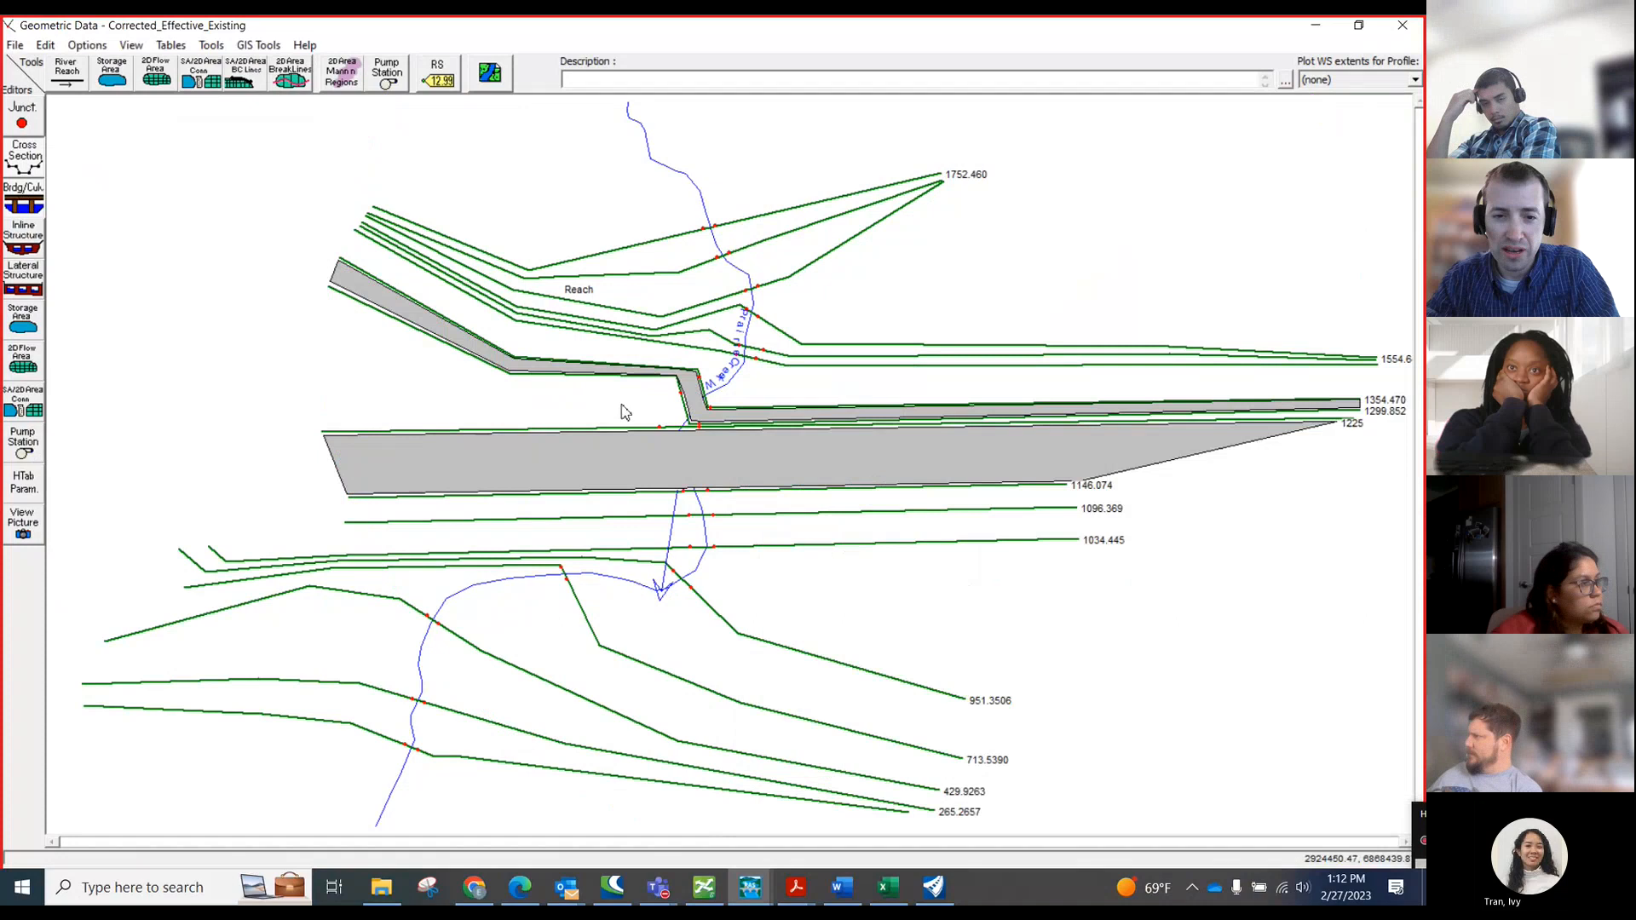
# - Open the Wood Springs Road bridge culvert data full screen and examine the culvert barrels up close in both section plots
pyautogui.click(32, 211)
pyautogui.moveTo(1031, 401); pyautogui.dragTo(432, 293)
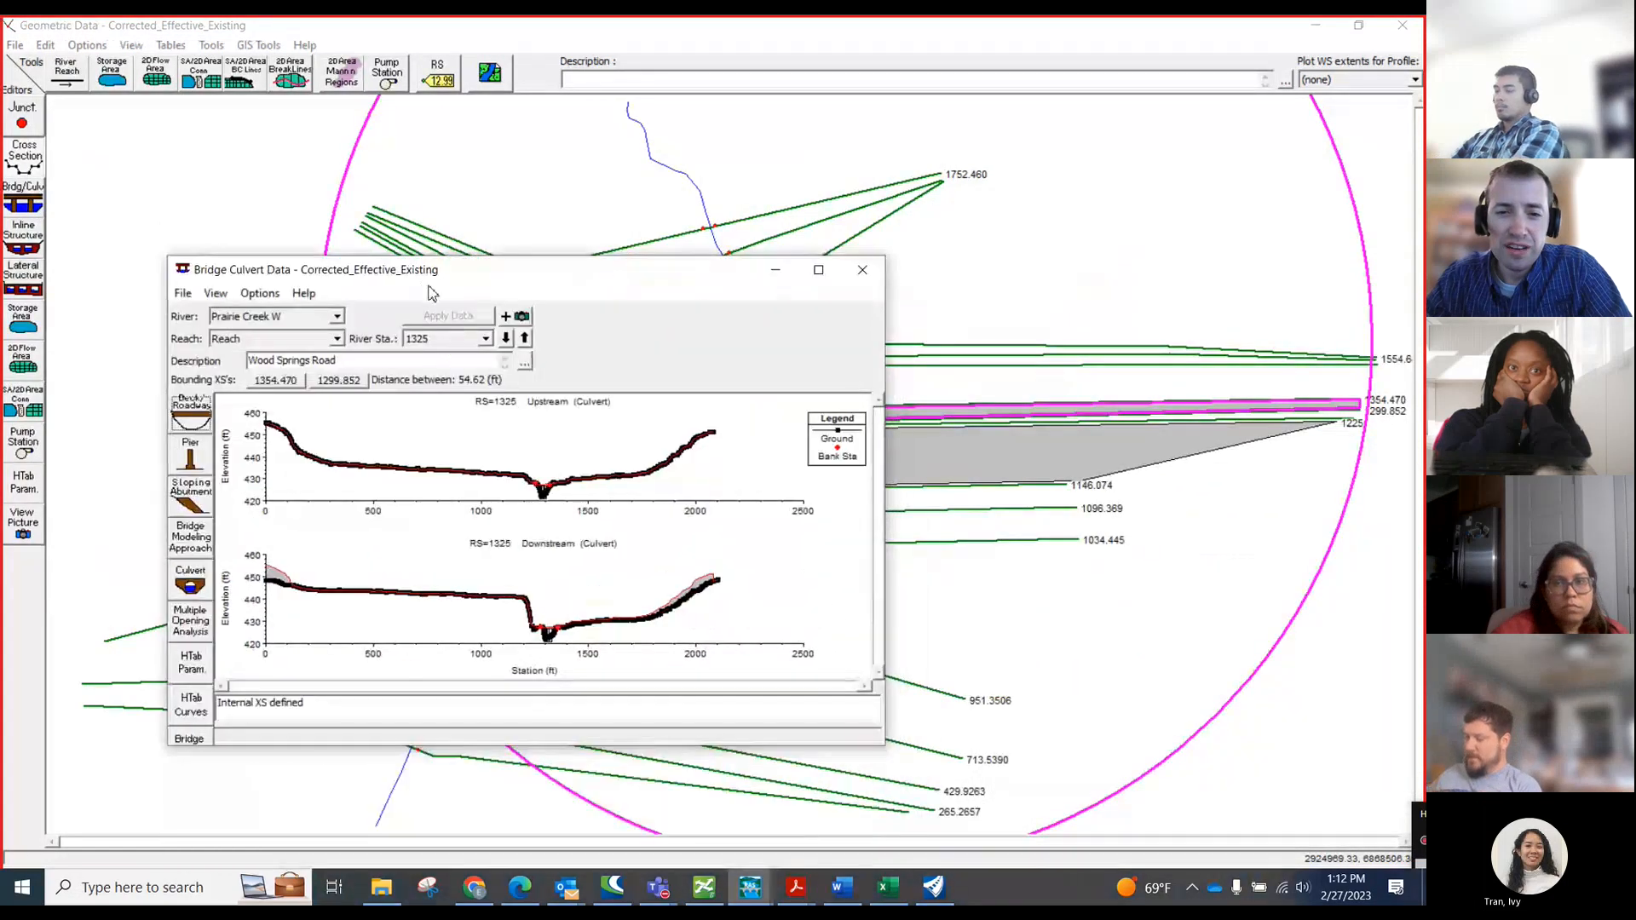
pyautogui.click(818, 271)
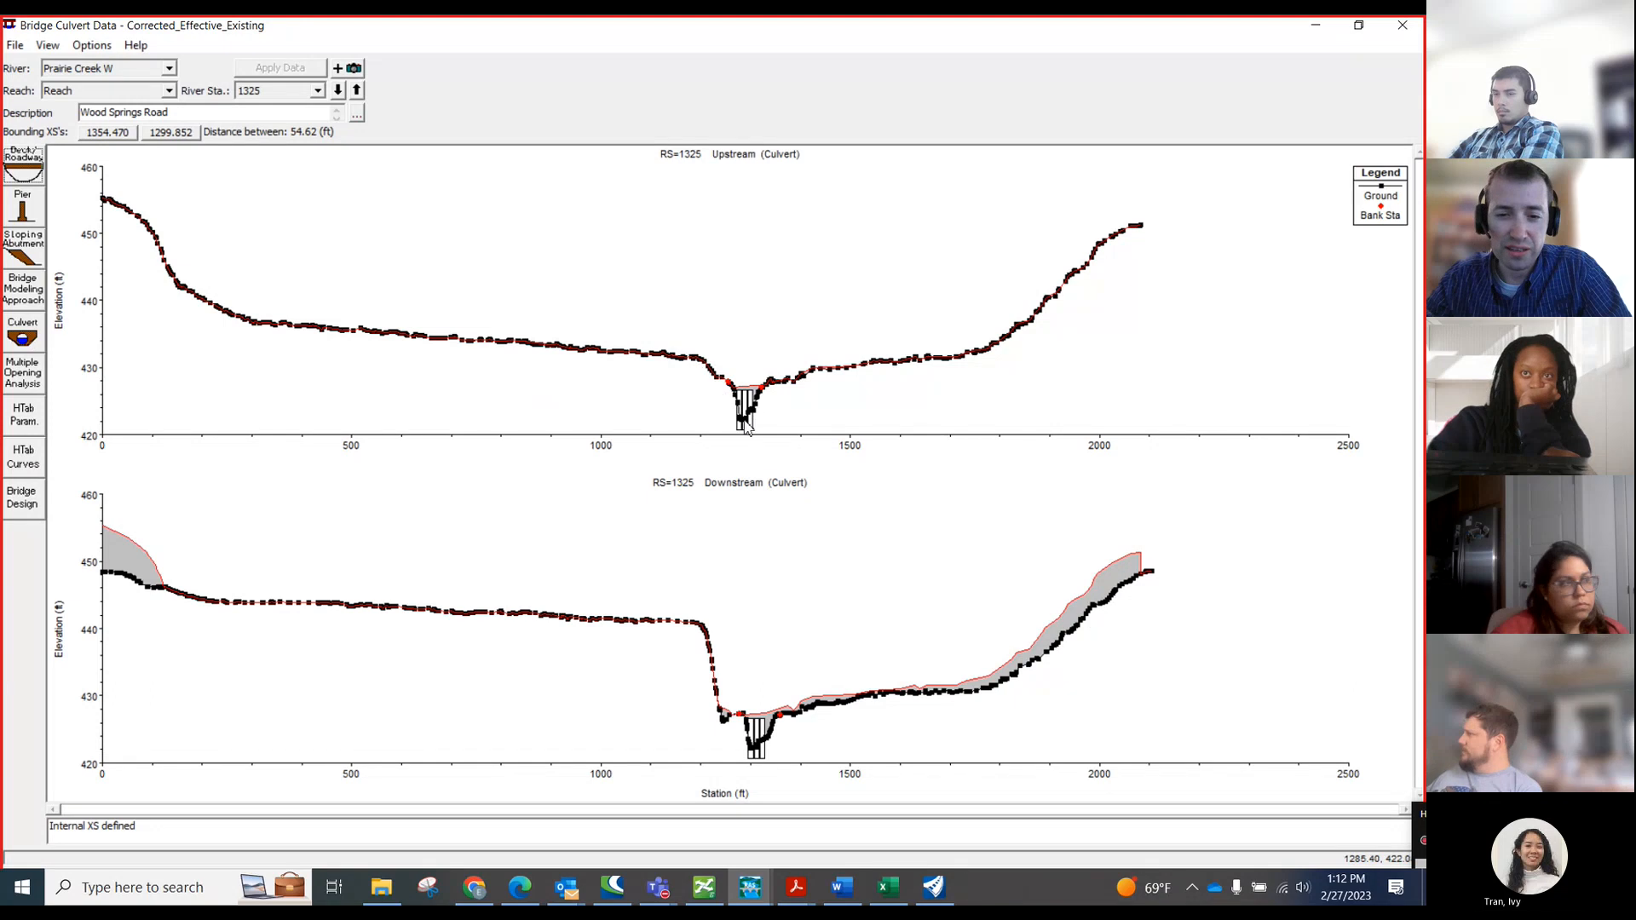
pyautogui.rightClick(669, 358)
pyautogui.click(692, 366)
pyautogui.moveTo(669, 319); pyautogui.dragTo(824, 462)
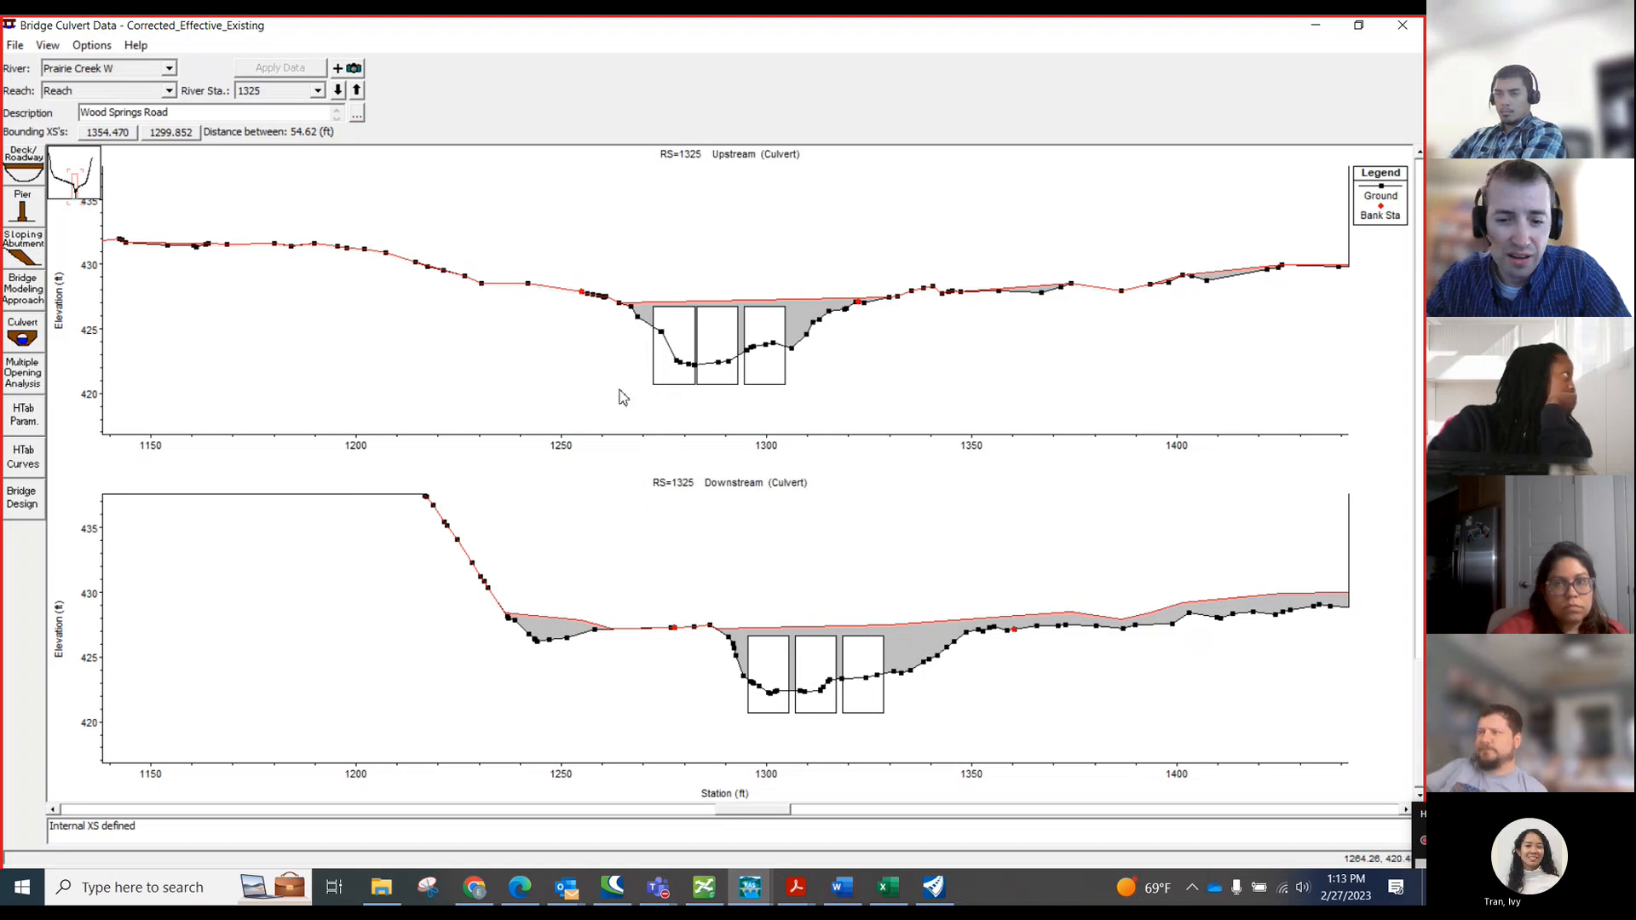
# - Switch to the Excel workbook and examine the deck and section data on the Wood Springs Road - Corr_Effect sheet
pyautogui.moveTo(895, 902)
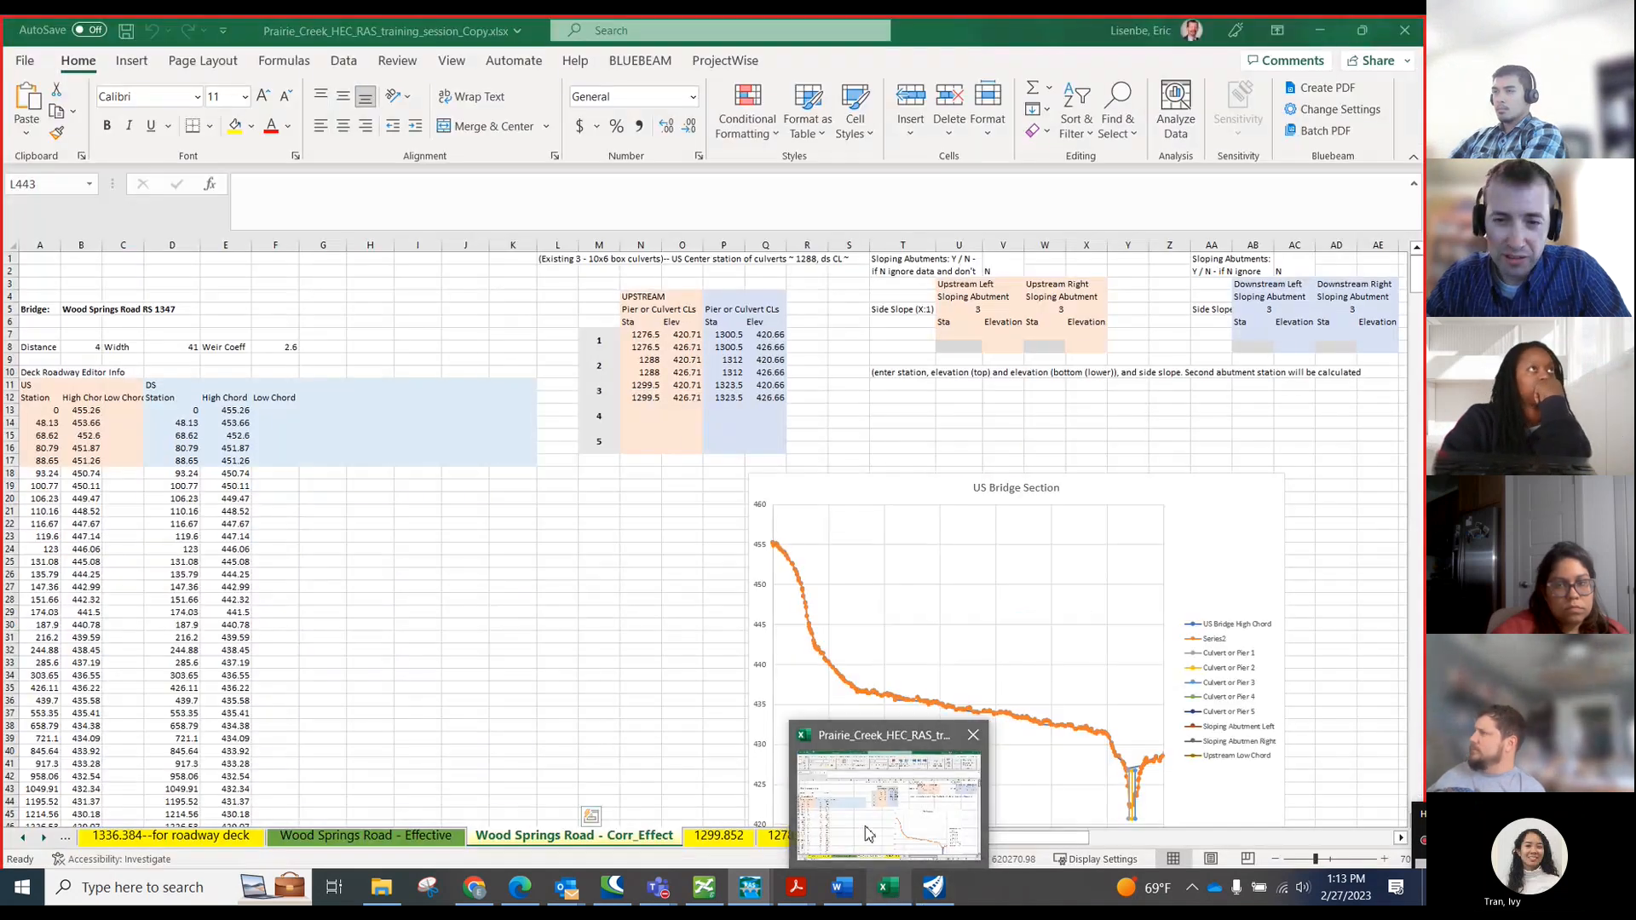
pyautogui.click(867, 834)
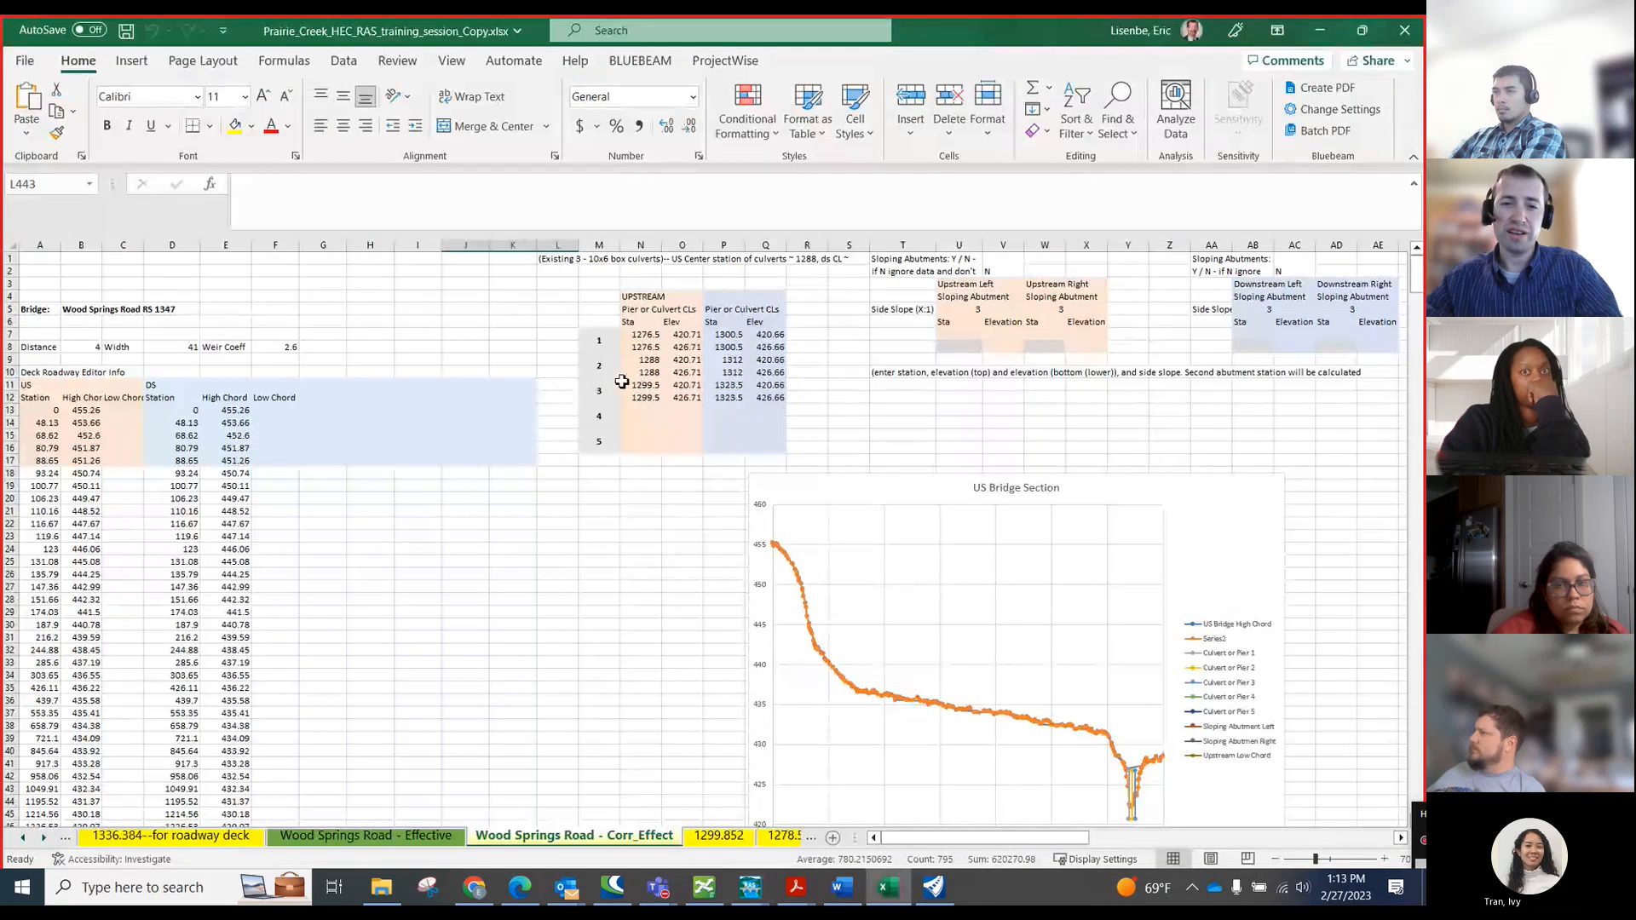
pyautogui.scroll(-1, 584, 350)
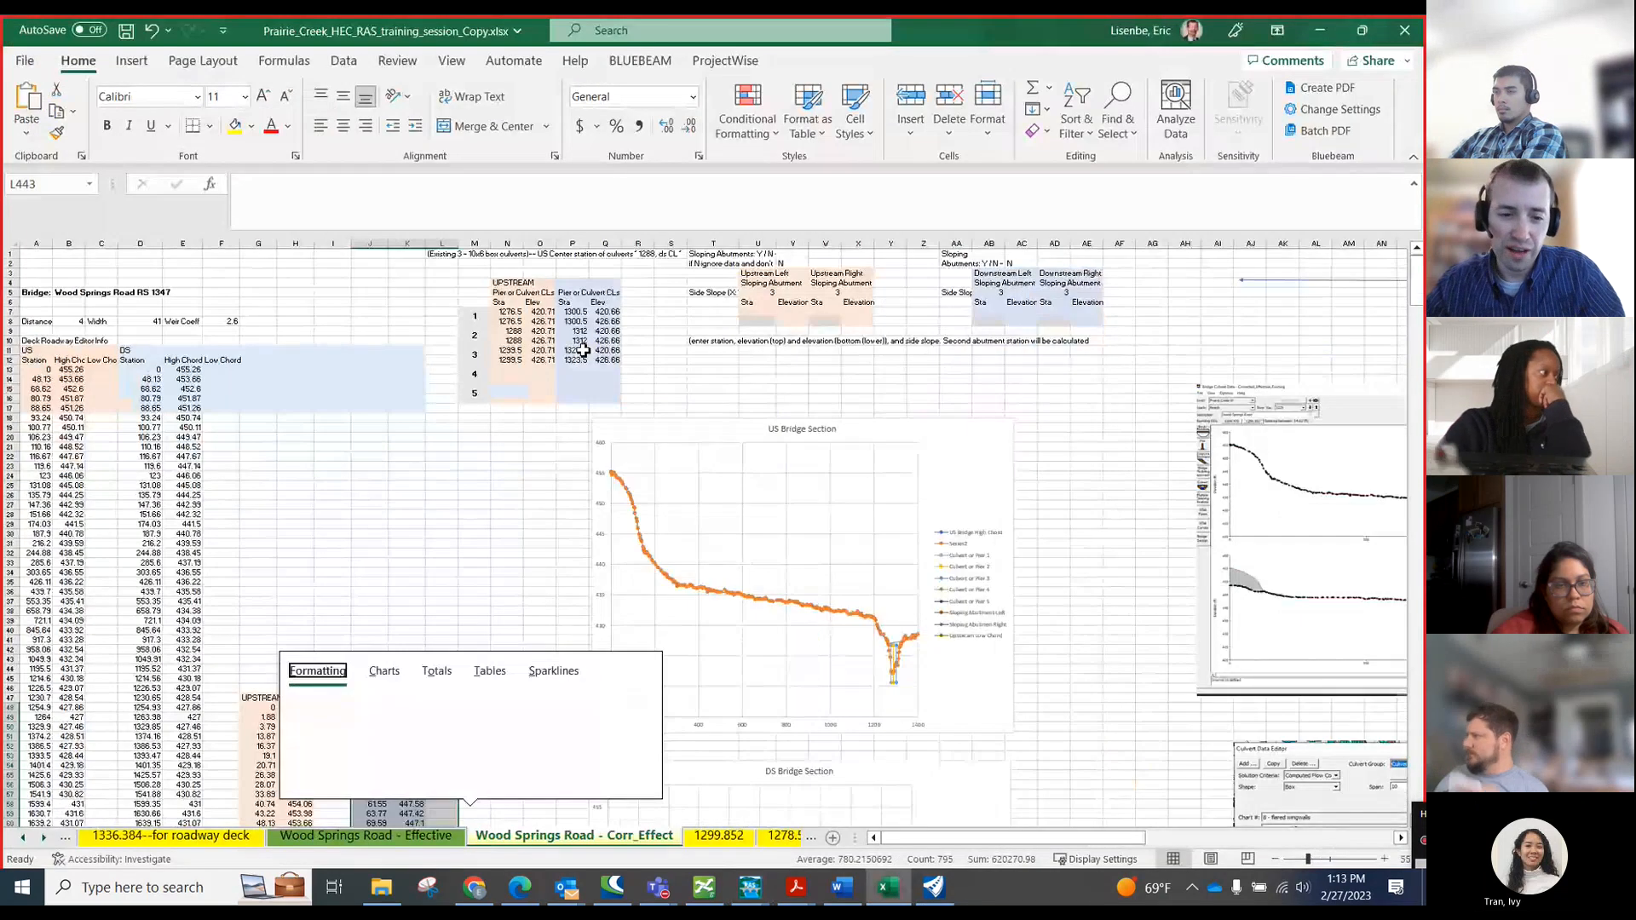
pyautogui.click(453, 468)
pyautogui.scroll(-4, 495, 404)
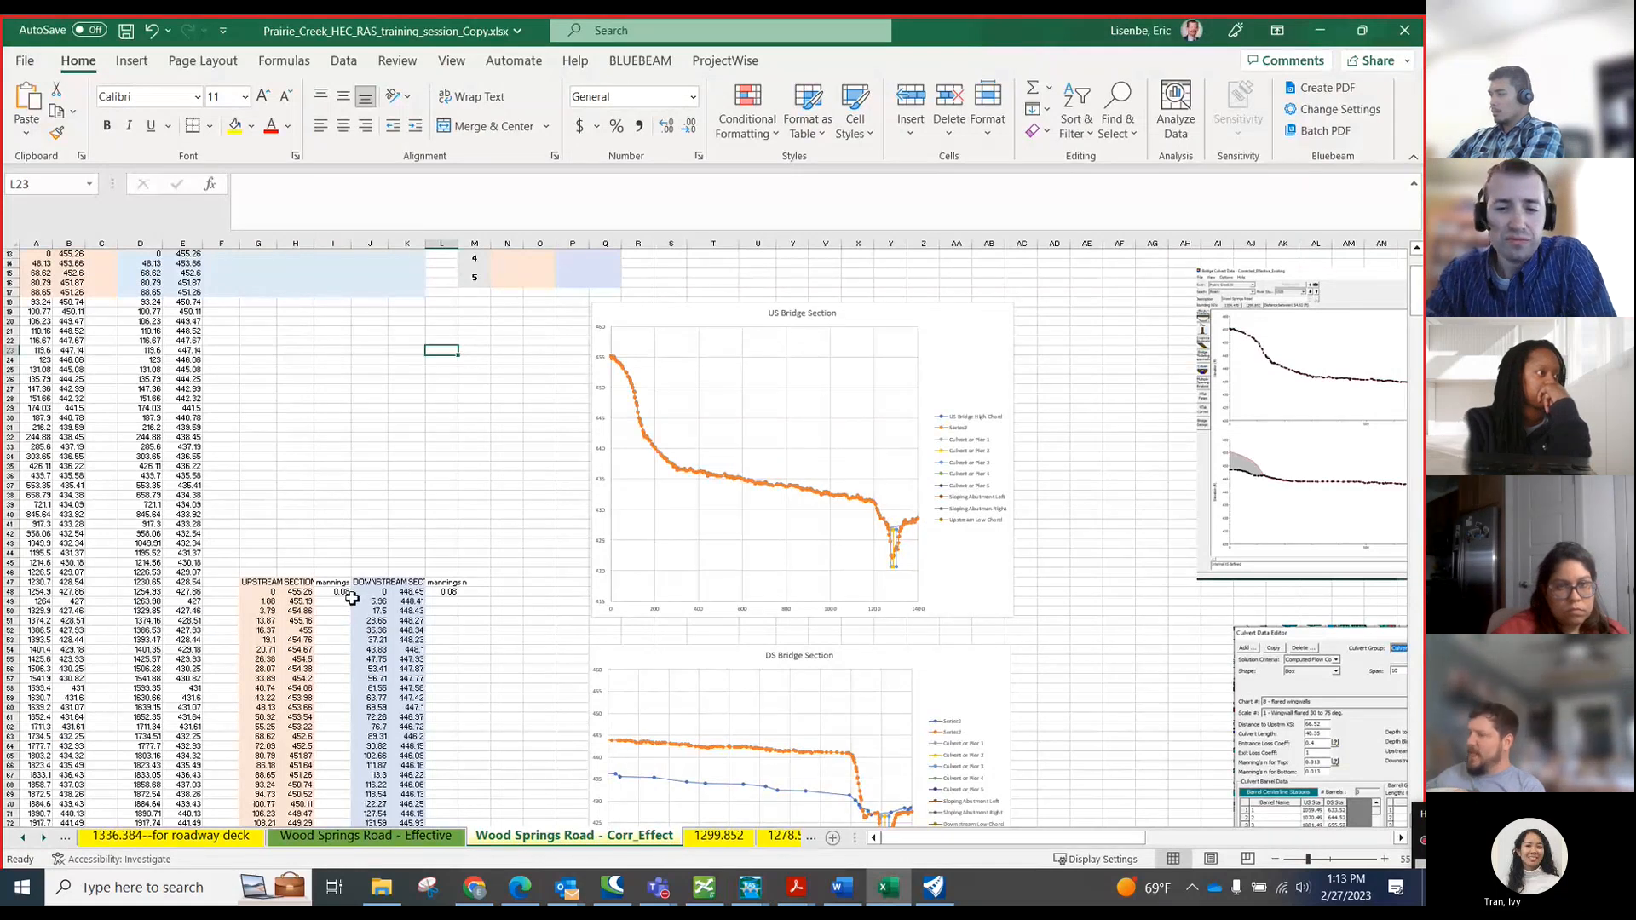
pyautogui.scroll(-3, 352, 599)
pyautogui.scroll(3, 352, 599)
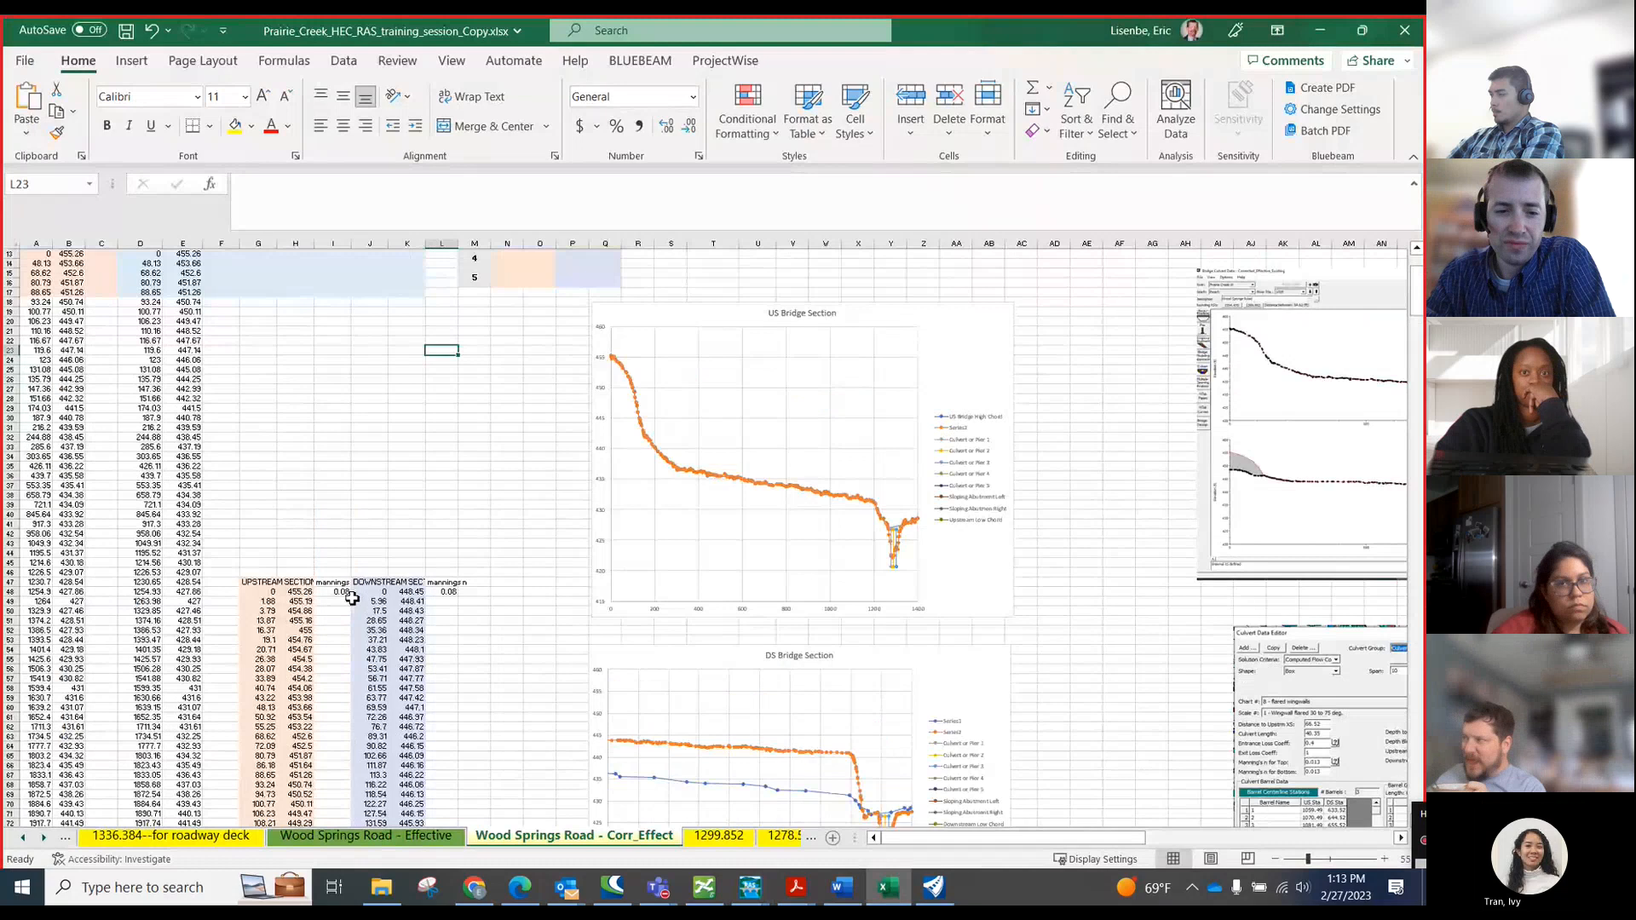
pyautogui.scroll(-3, 352, 599)
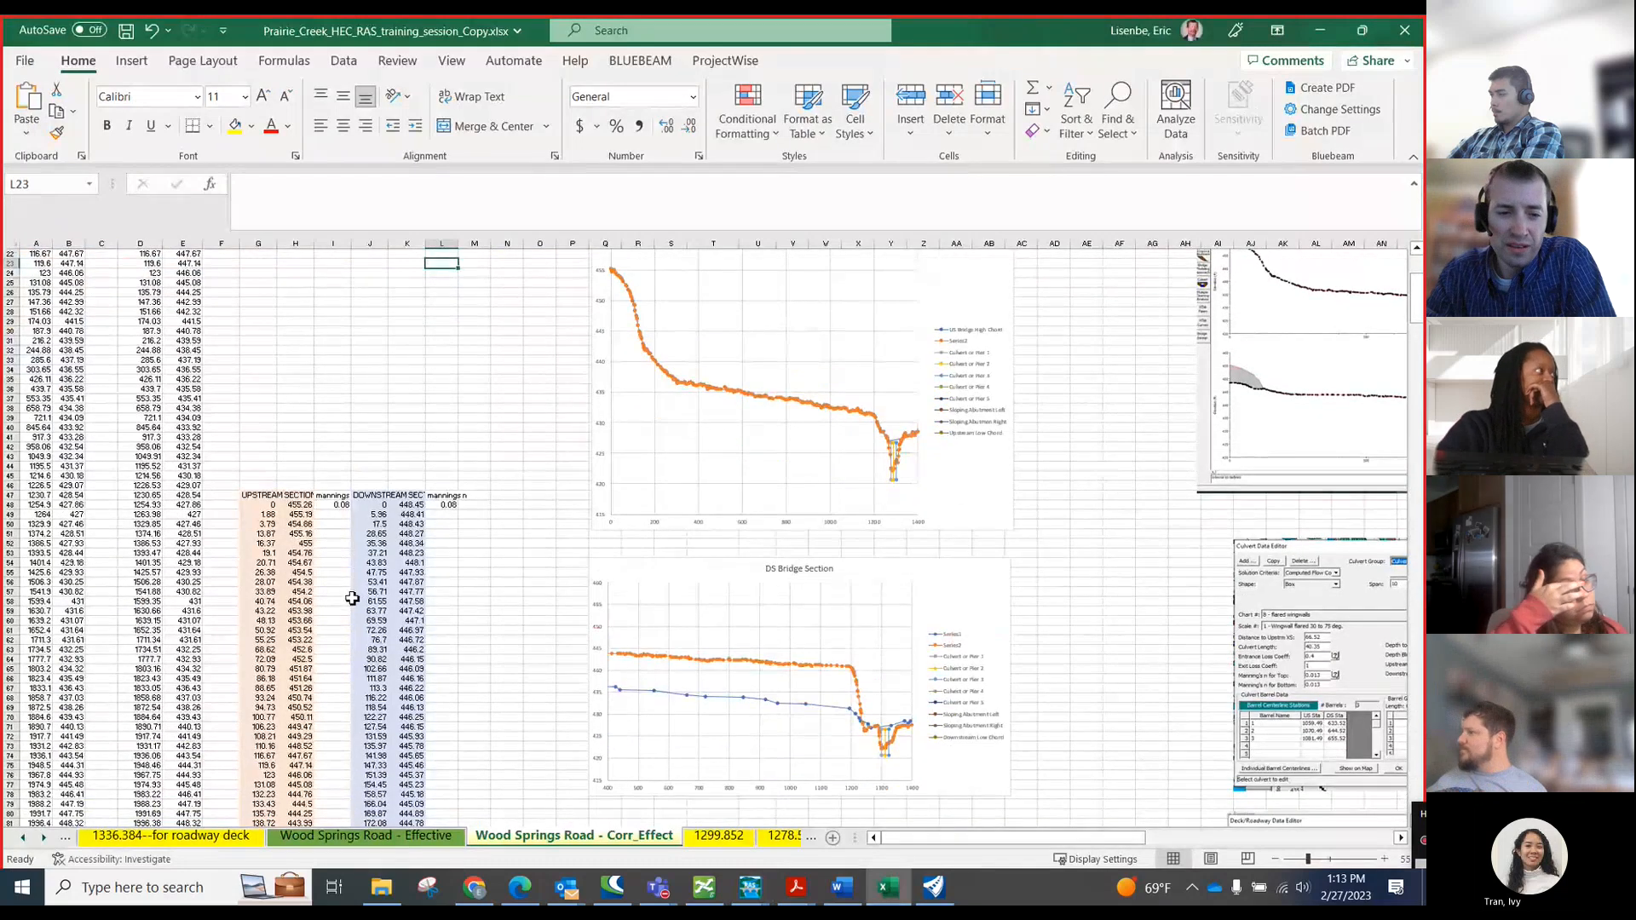
# - Switch back to HEC-RAS, review the culvert barrels in the bridge culvert plots, and return to the geometry schematic
pyautogui.moveTo(750, 887)
pyautogui.click(958, 828)
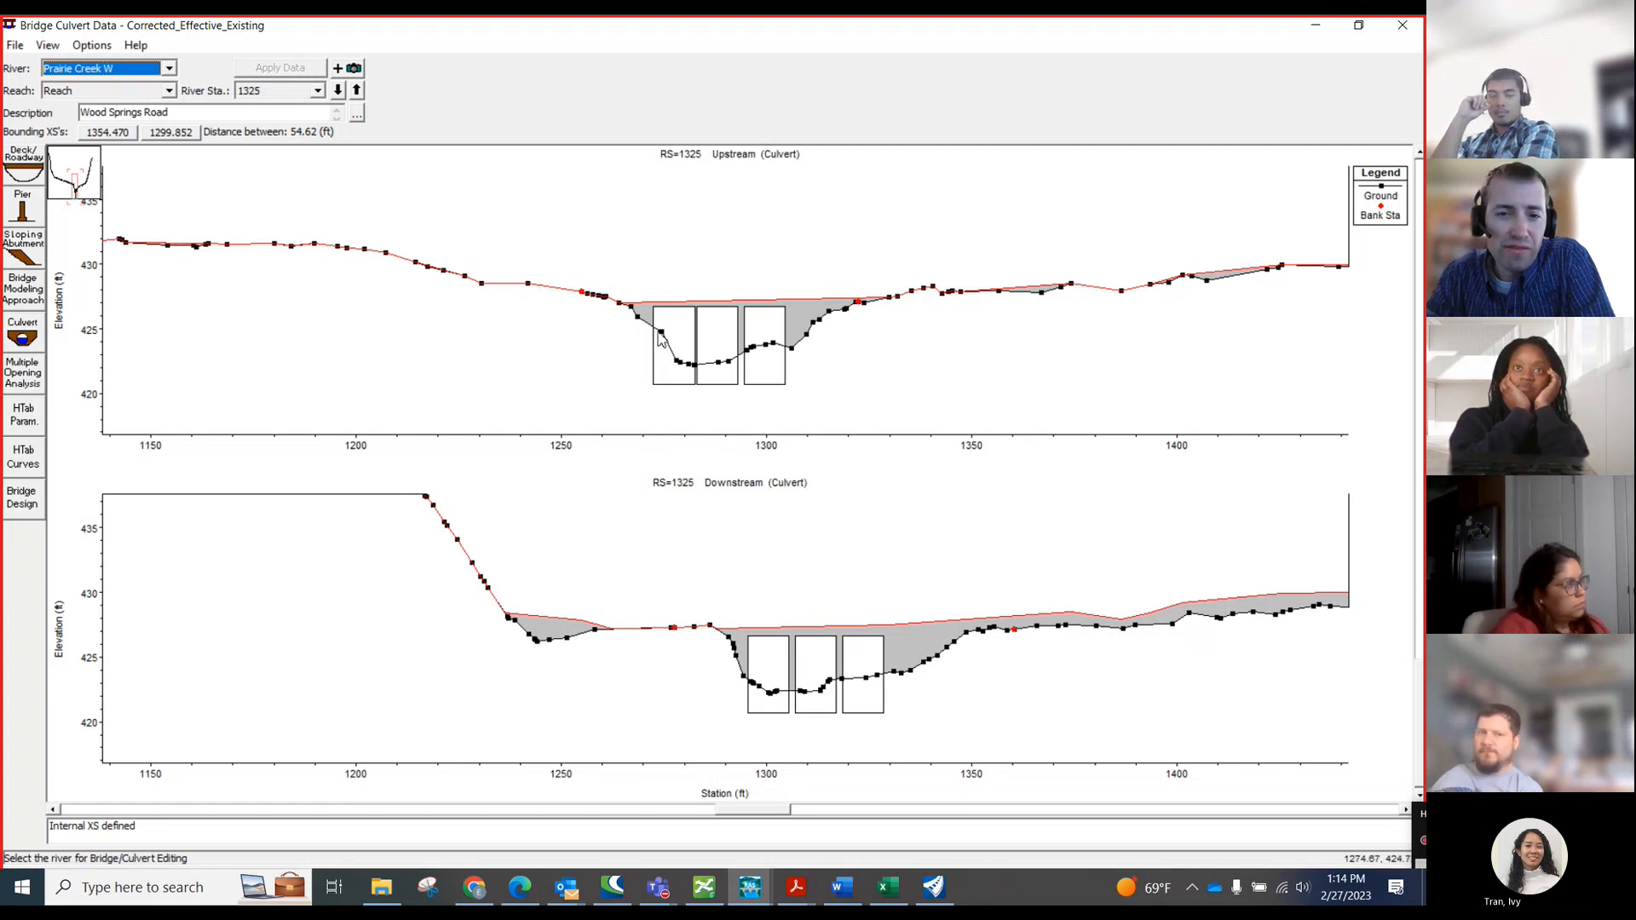
pyautogui.click(1315, 31)
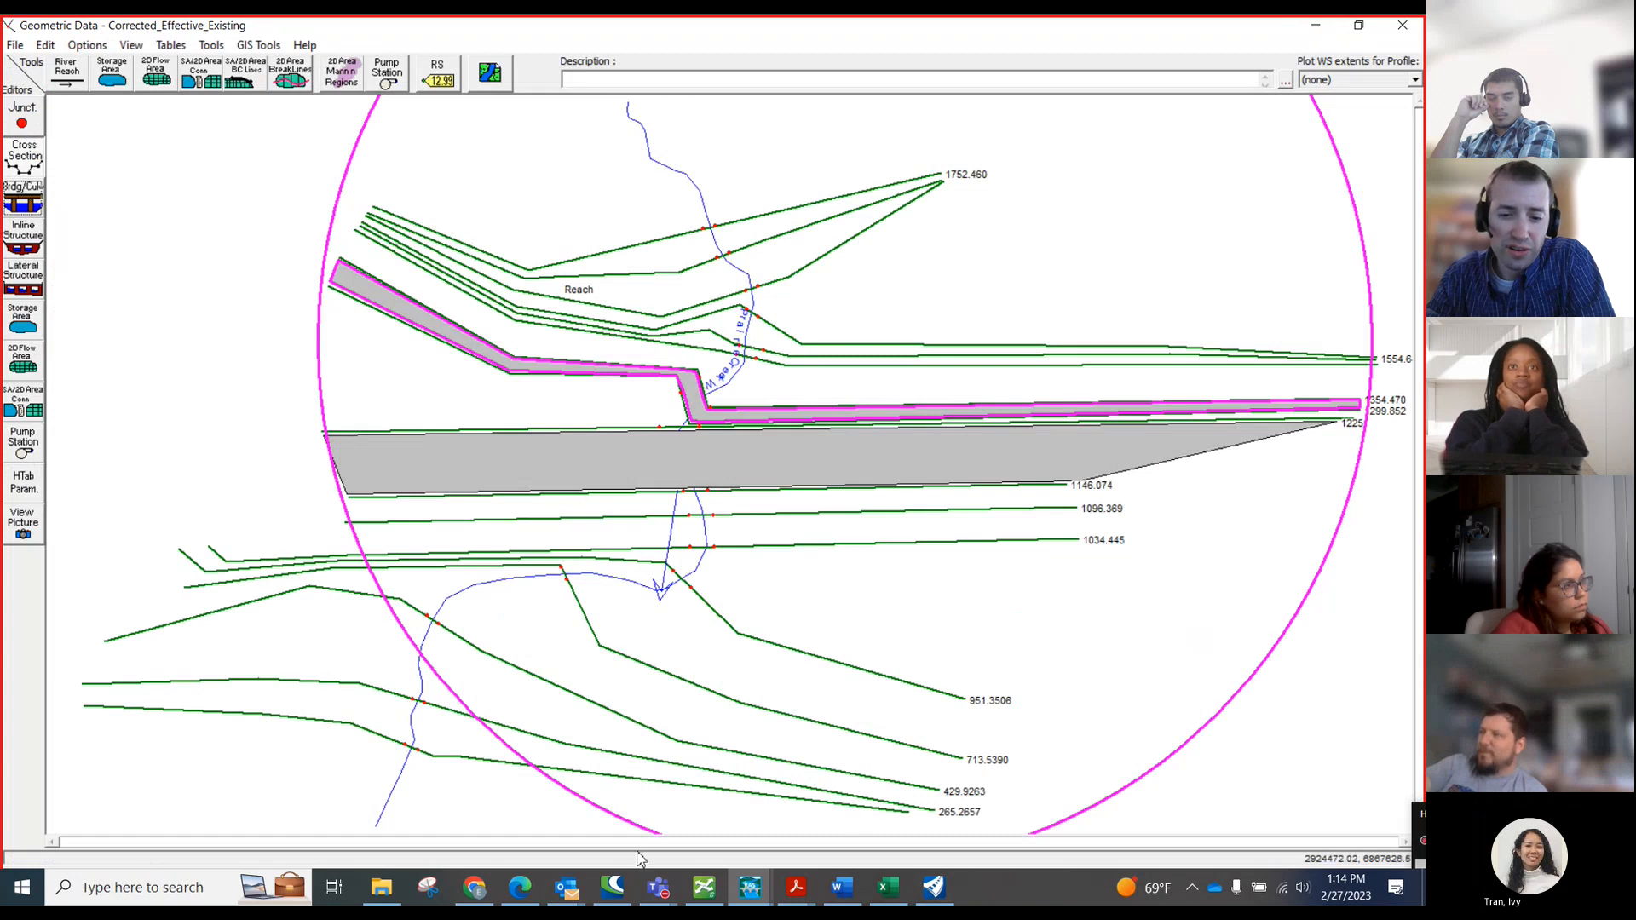
# - Return to the Excel workbook and review the deck high-chord stations and elevations against the upstream and downstream section data
pyautogui.click(888, 886)
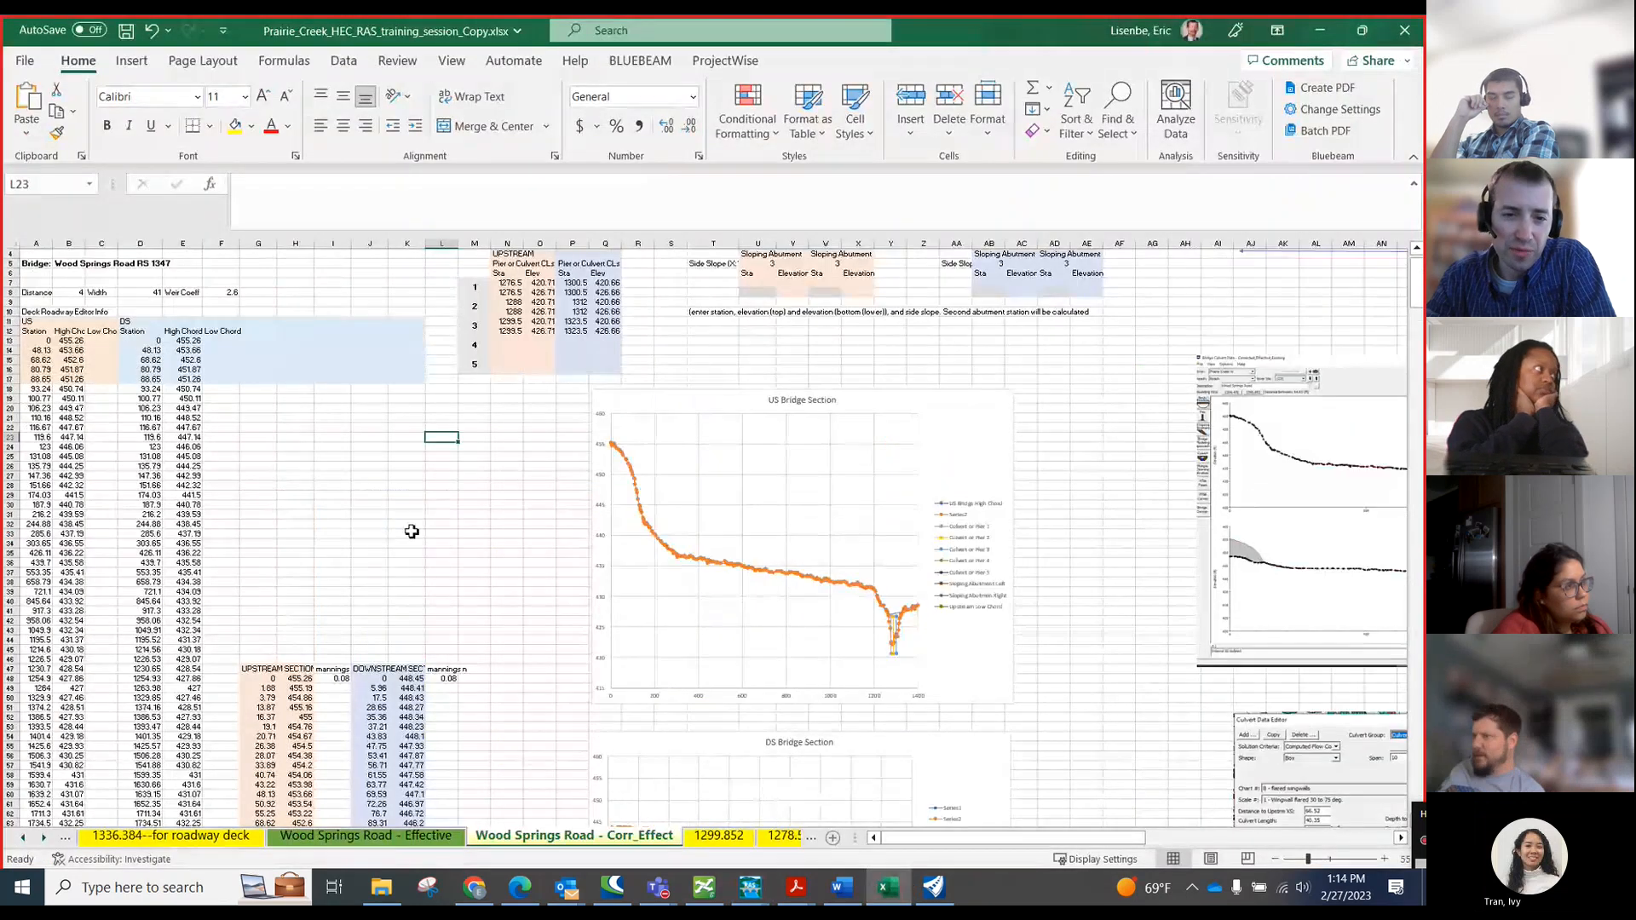
pyautogui.scroll(-5, 439, 442)
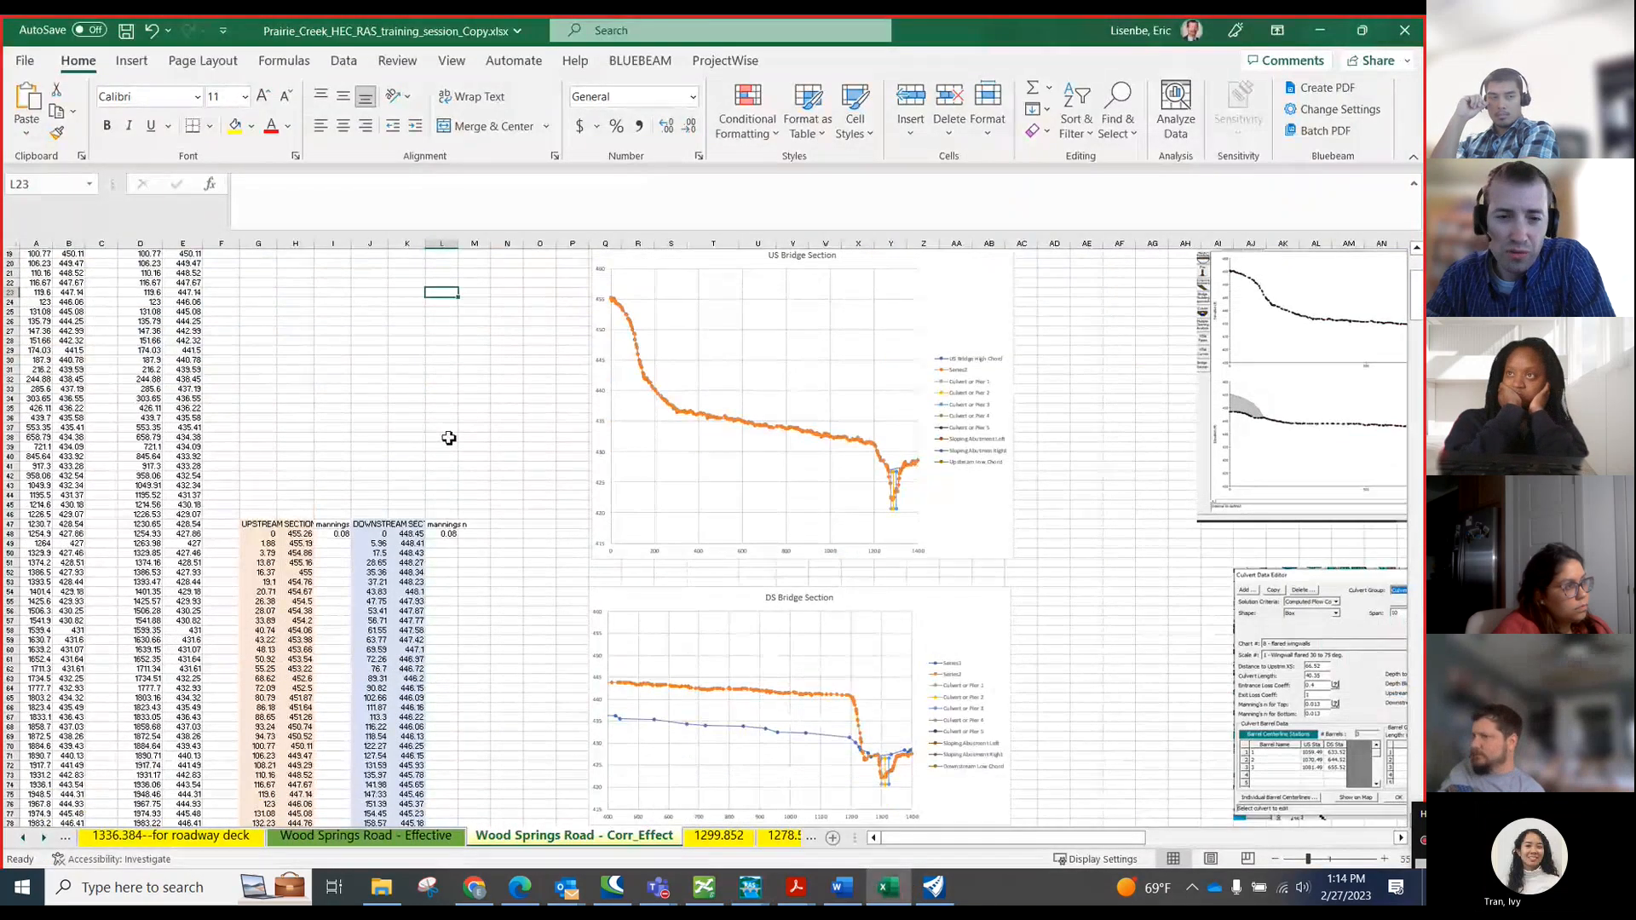
pyautogui.scroll(6, 449, 438)
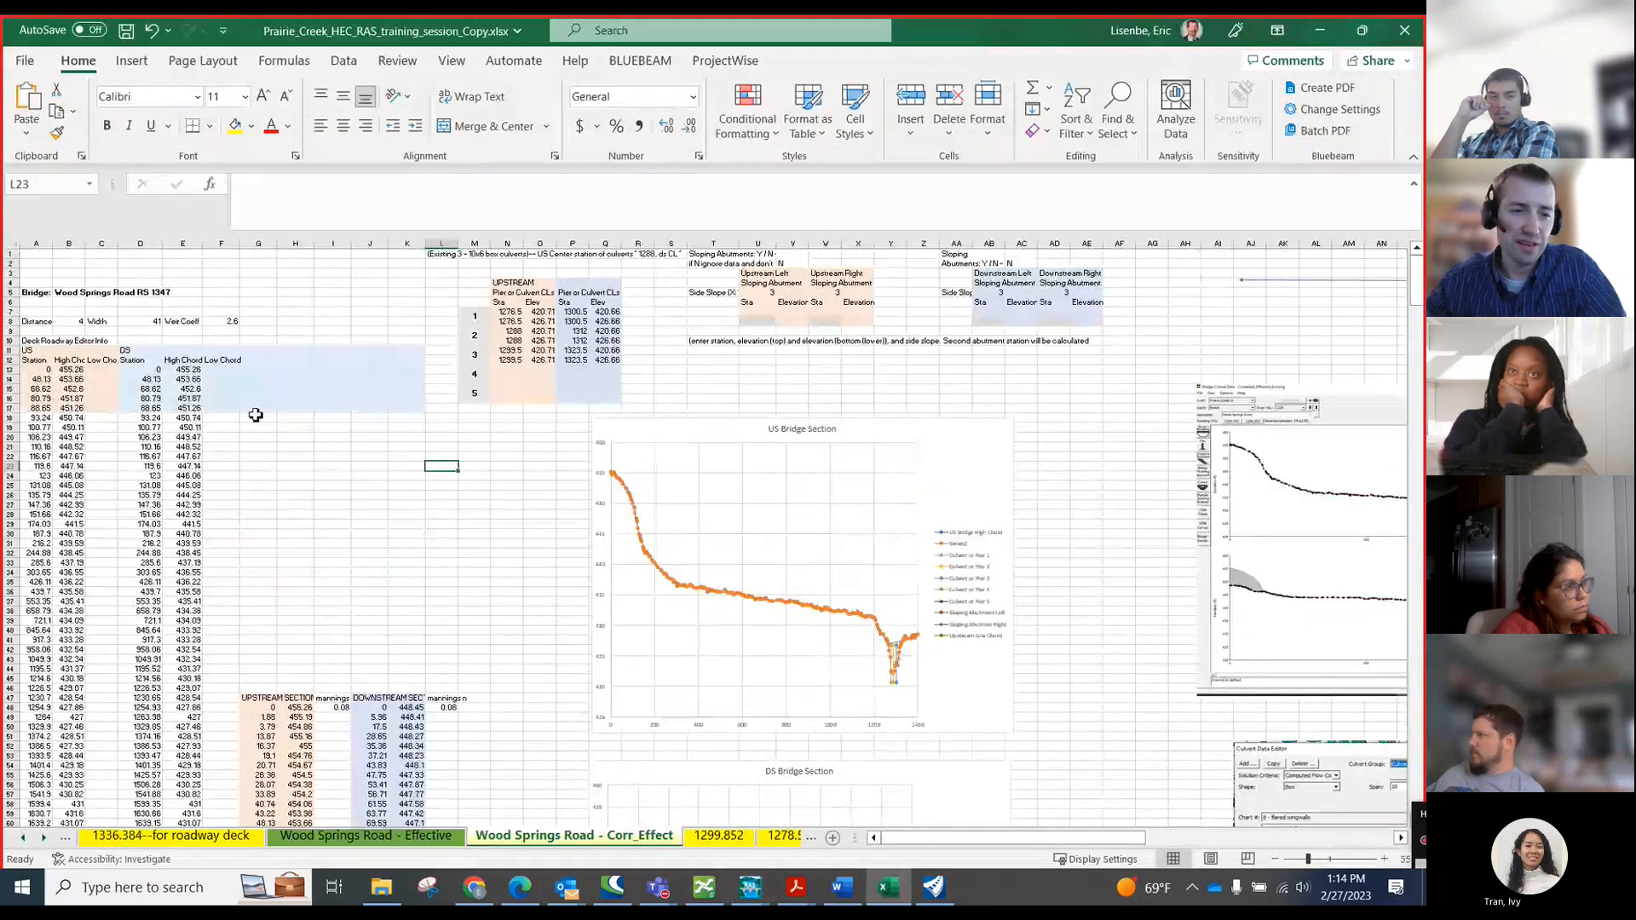
pyautogui.scroll(-3, 336, 413)
pyautogui.moveTo(49, 292); pyautogui.dragTo(177, 340)
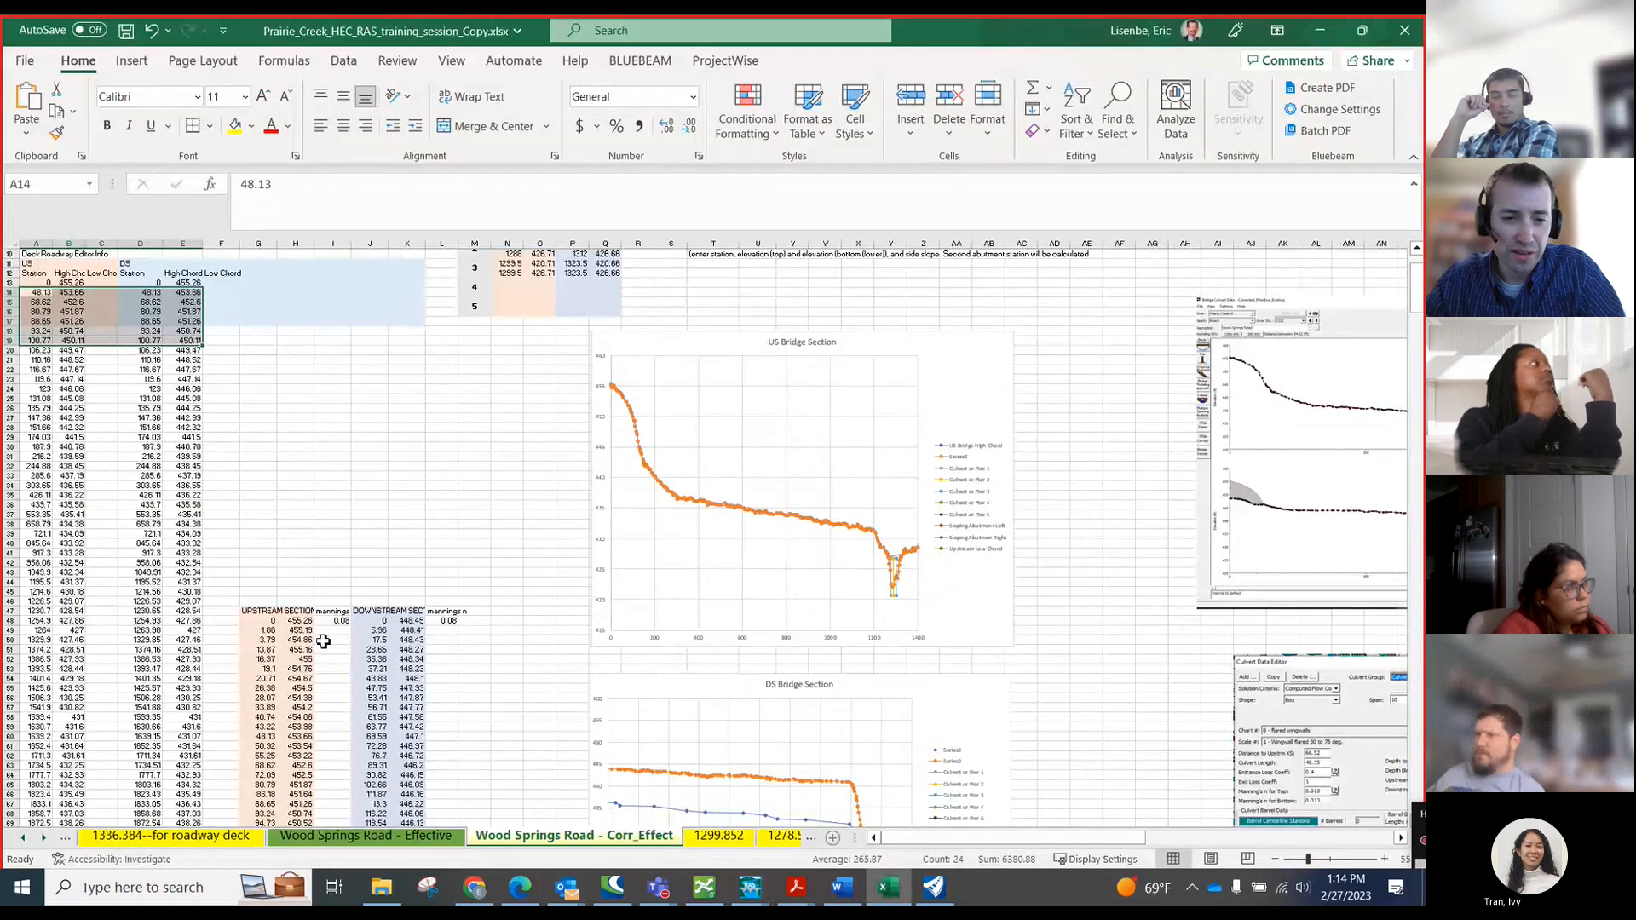
pyautogui.scroll(-3, 294, 494)
pyautogui.click(295, 562)
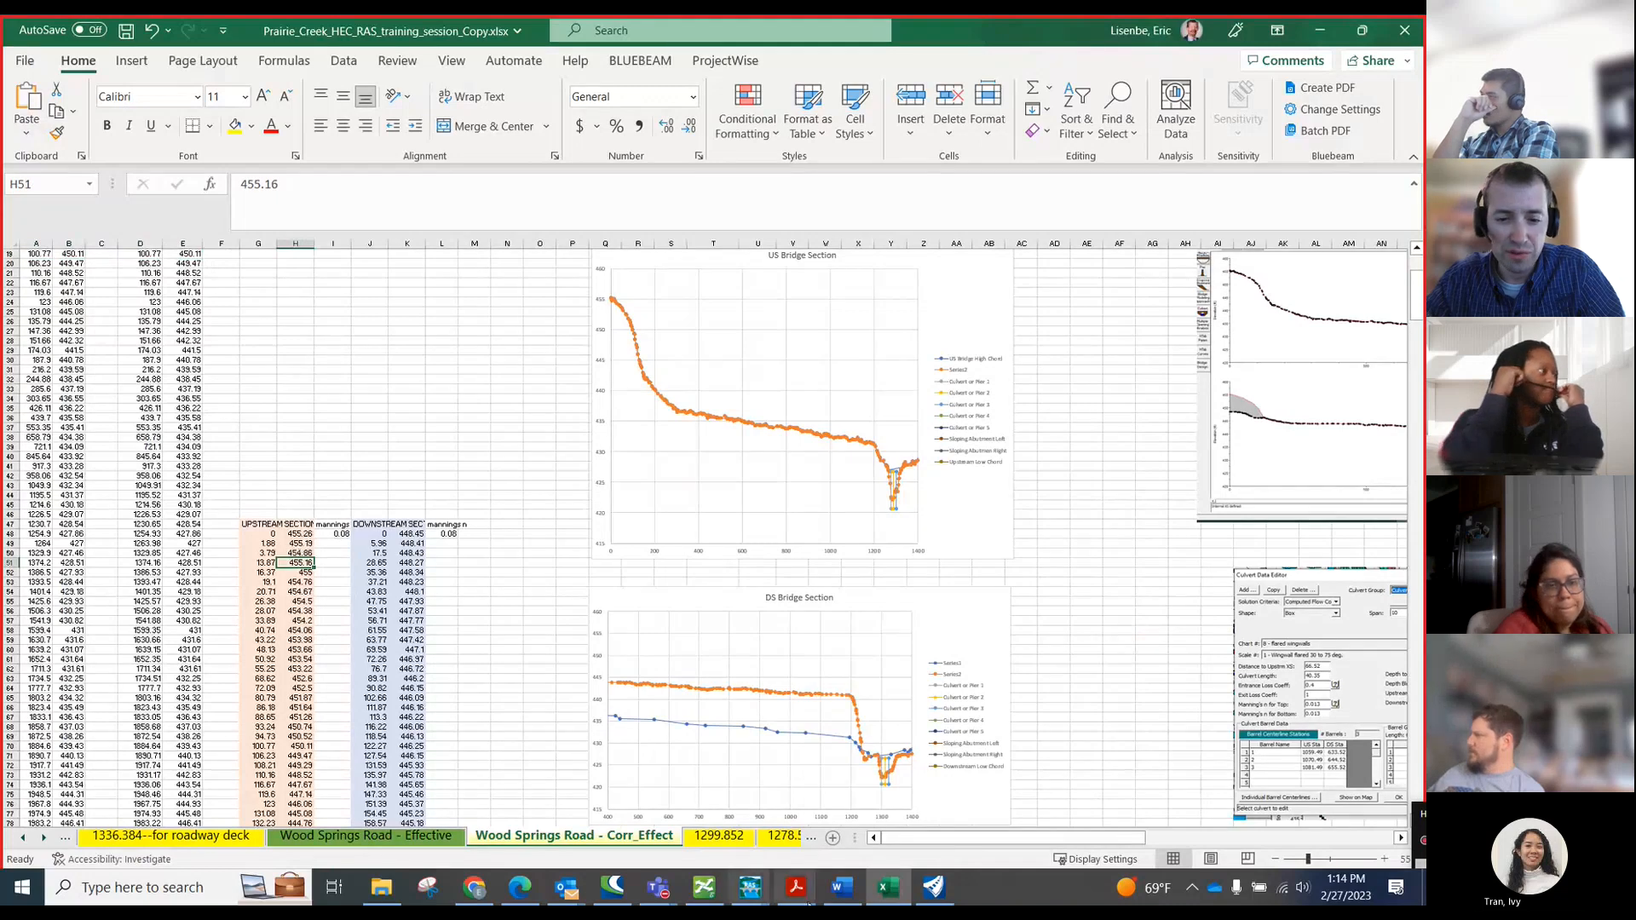
# - Switch to HEC-RAS and review the geometry schematic and the upstream and downstream culvert plots at river station 1325
pyautogui.moveTo(750, 887)
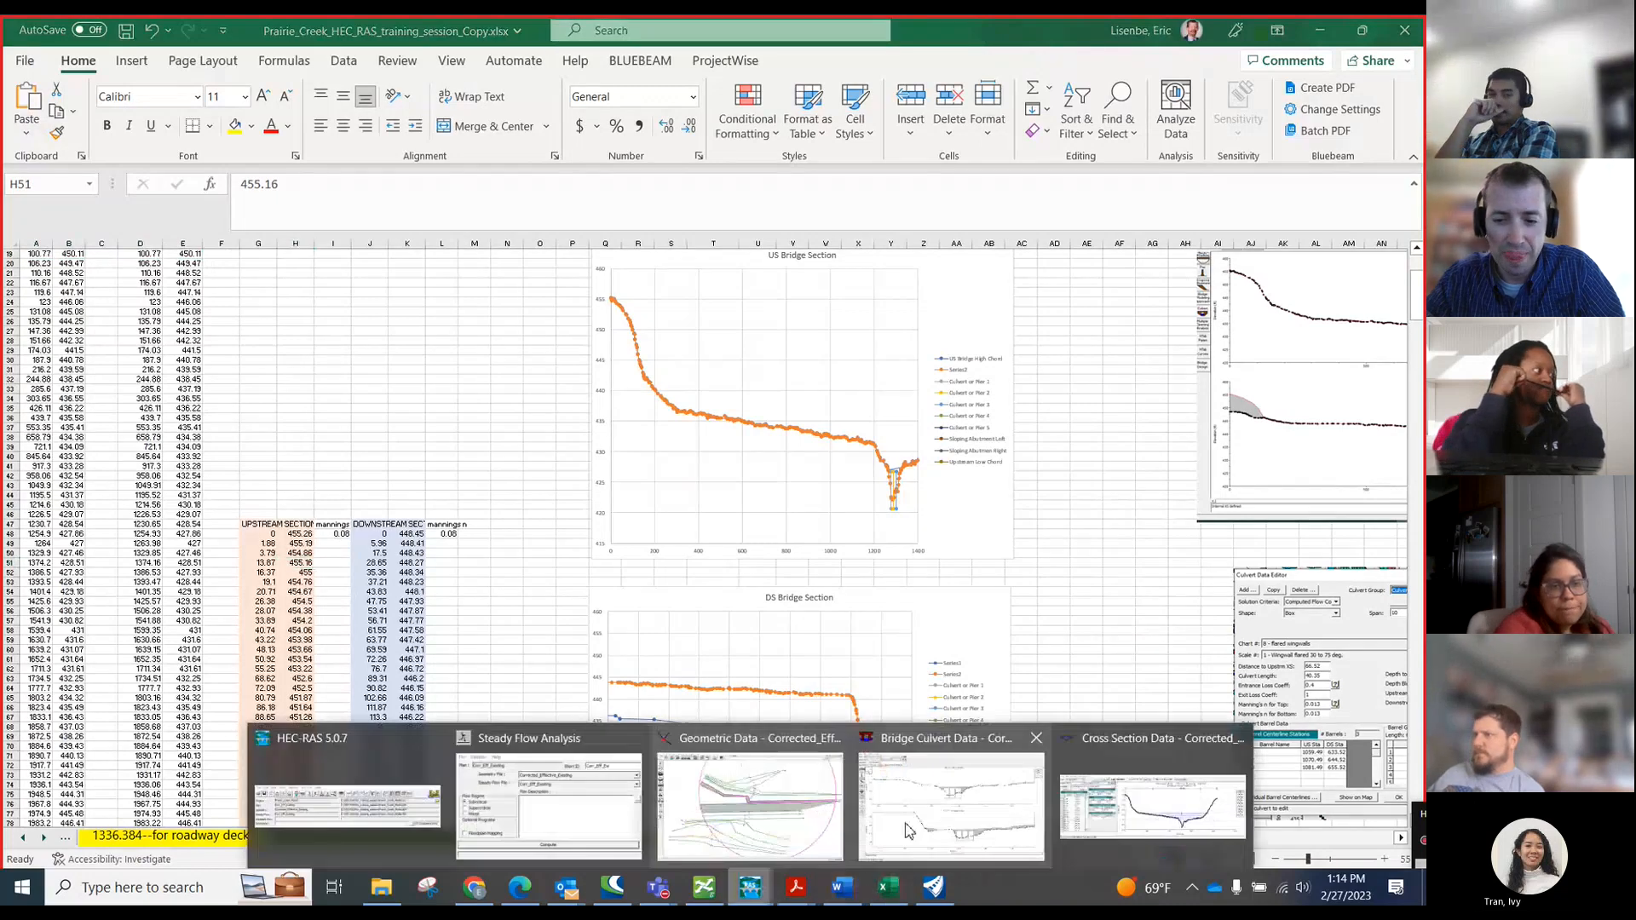
pyautogui.click(750, 801)
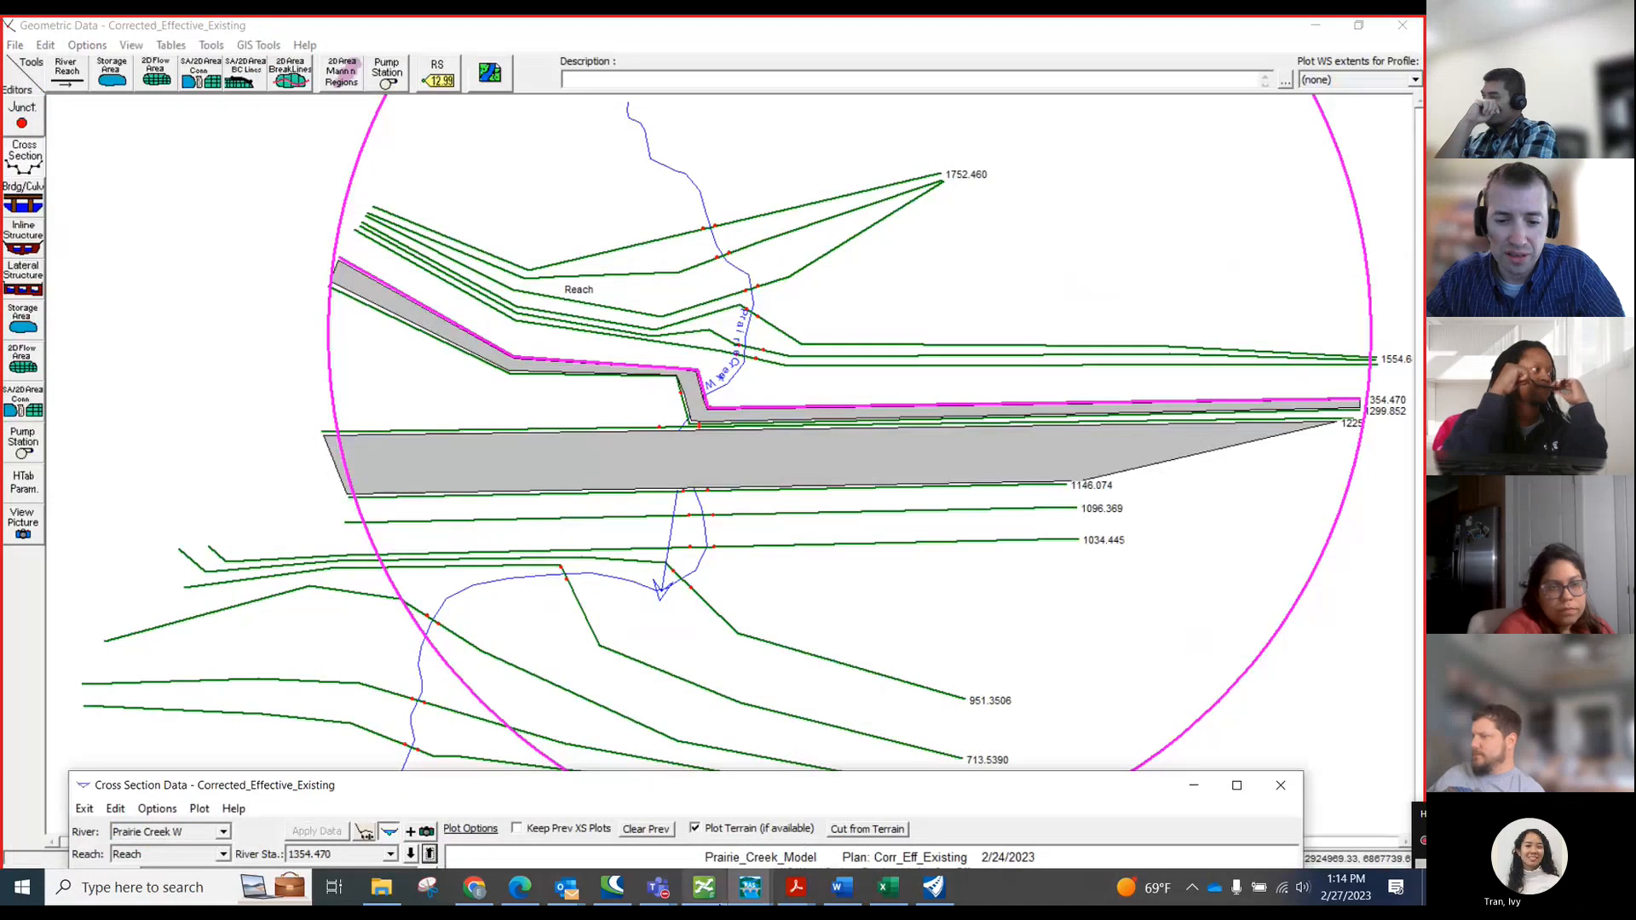
pyautogui.moveTo(750, 887)
pyautogui.click(949, 805)
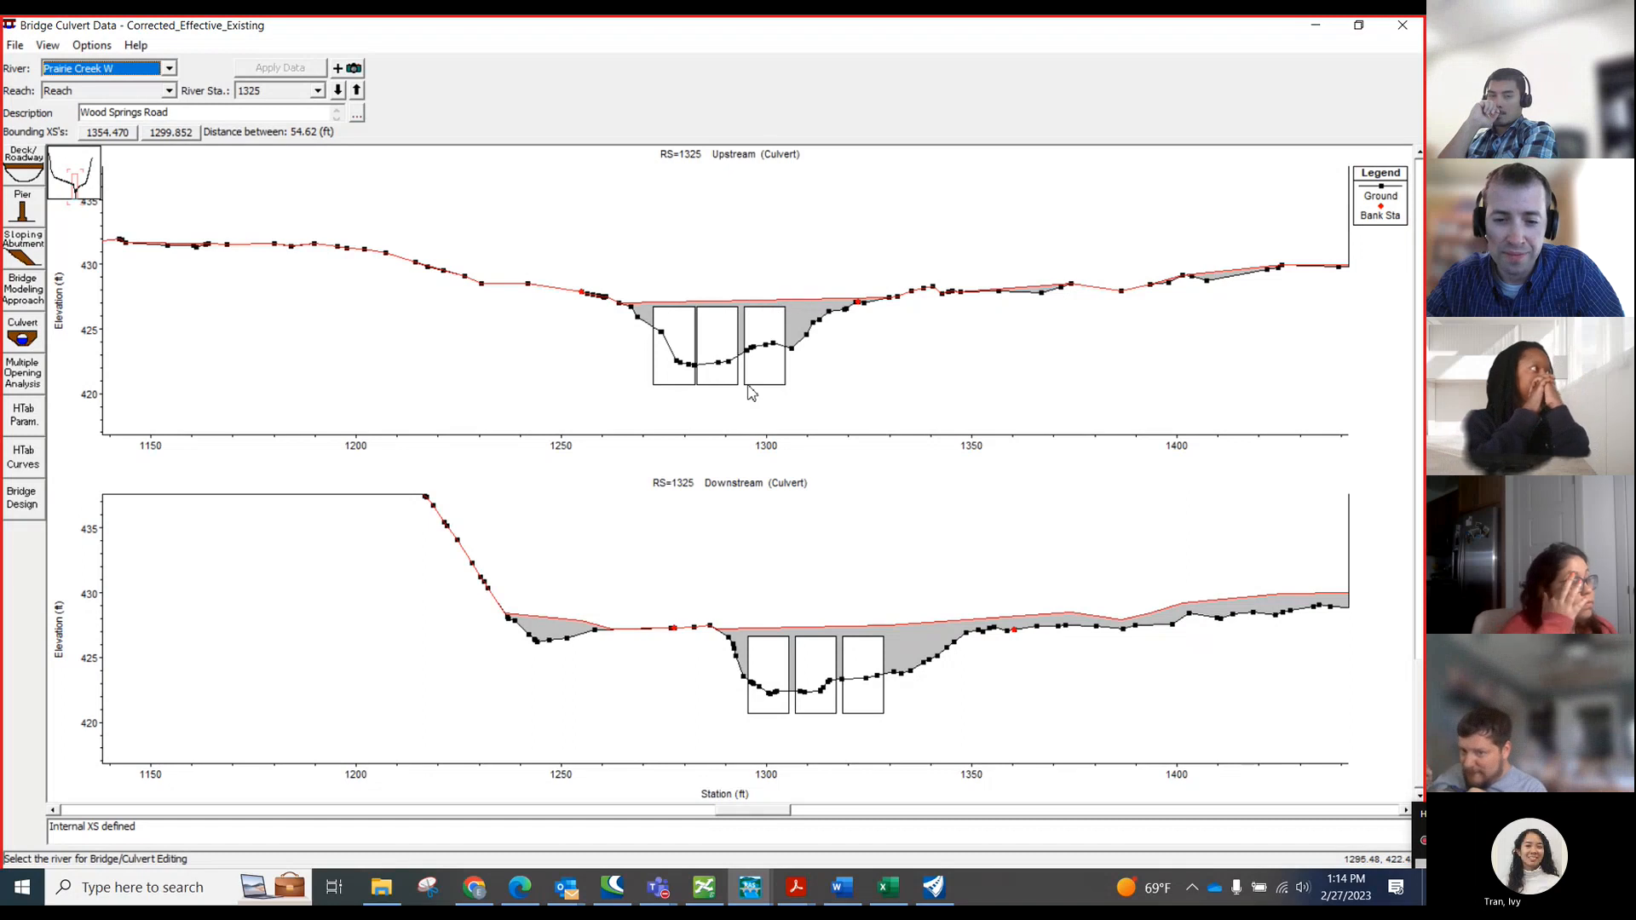
# - Read the outer bottom corner coordinates of upstream barrels 1 and 3, and compare them with the culvert data in the Excel workbook
pyautogui.click(655, 388)
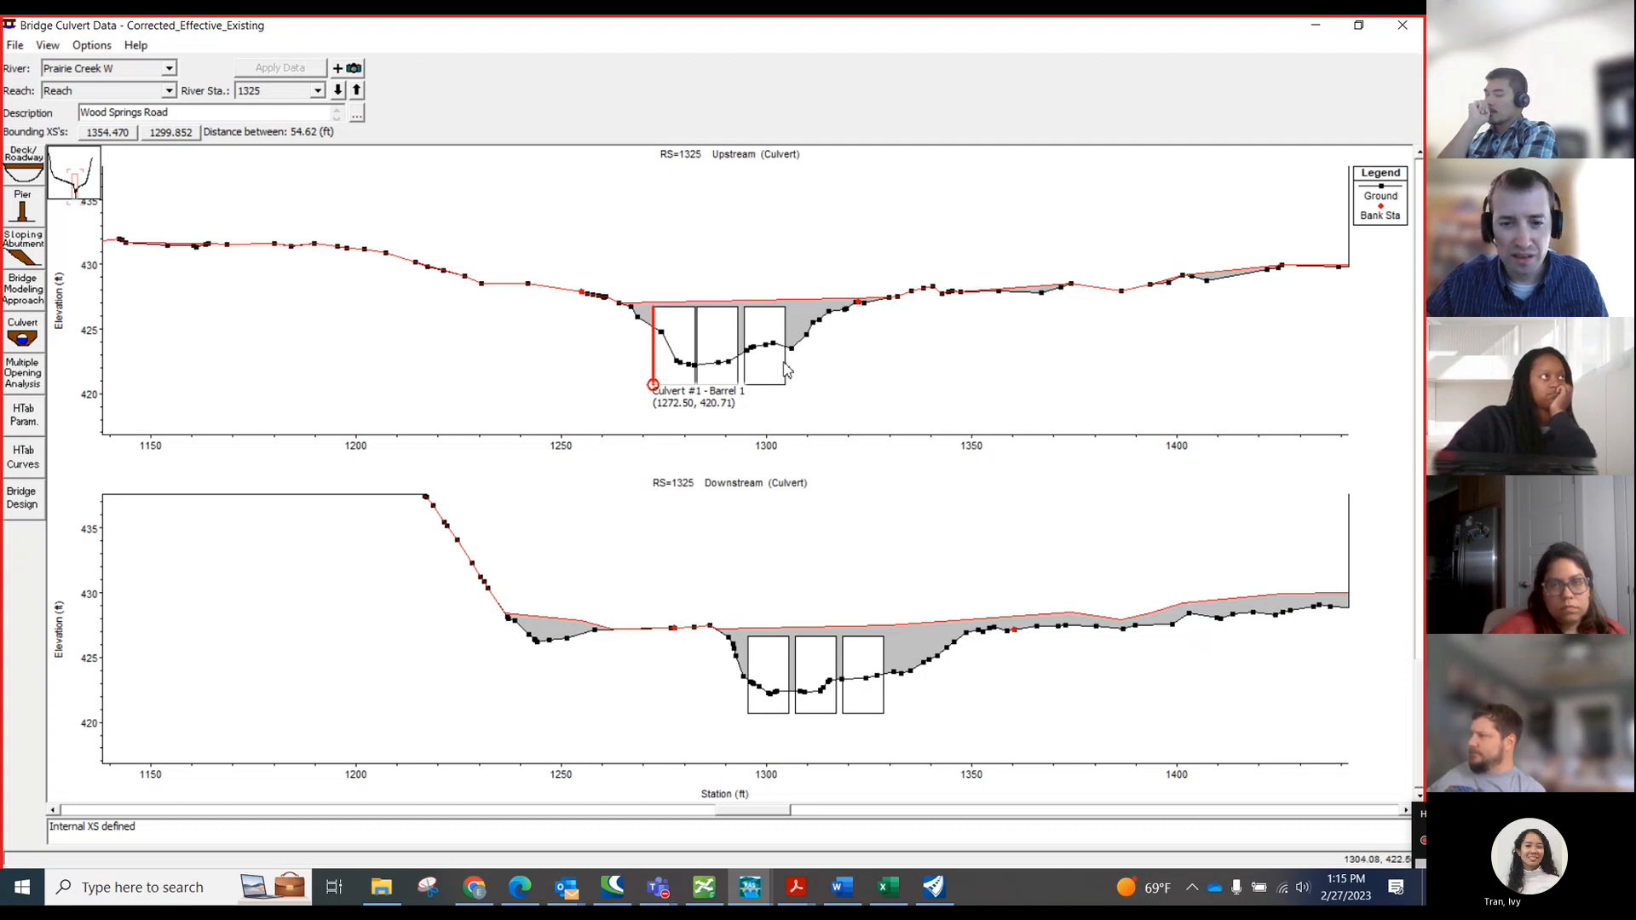
pyautogui.moveTo(790, 393)
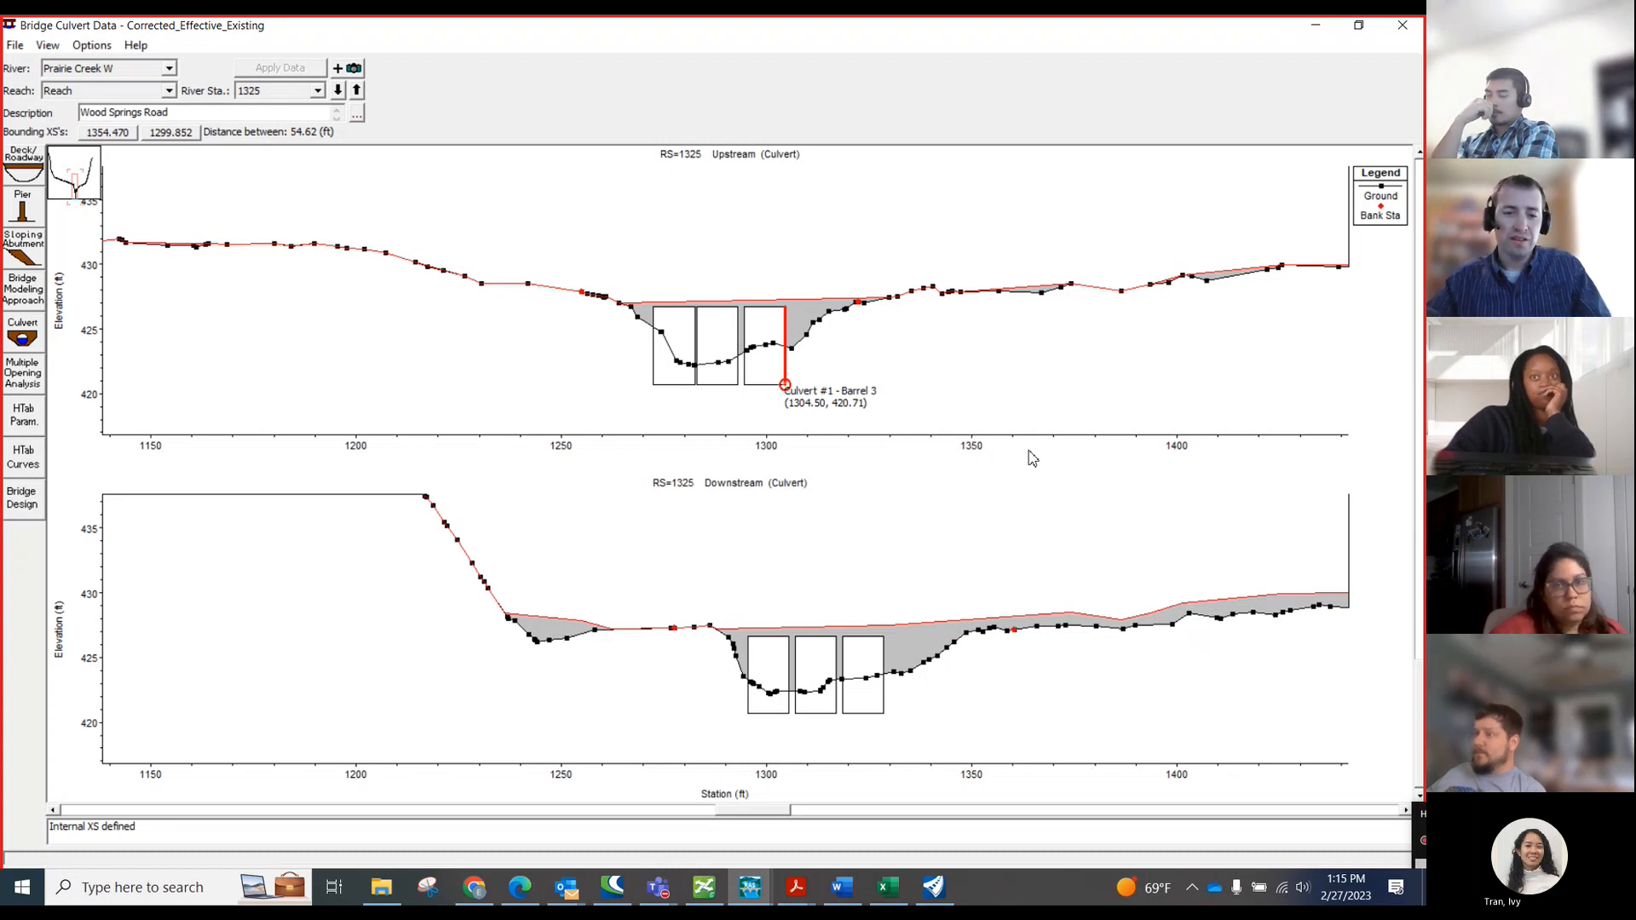
pyautogui.click(889, 889)
pyautogui.scroll(-4, 305, 549)
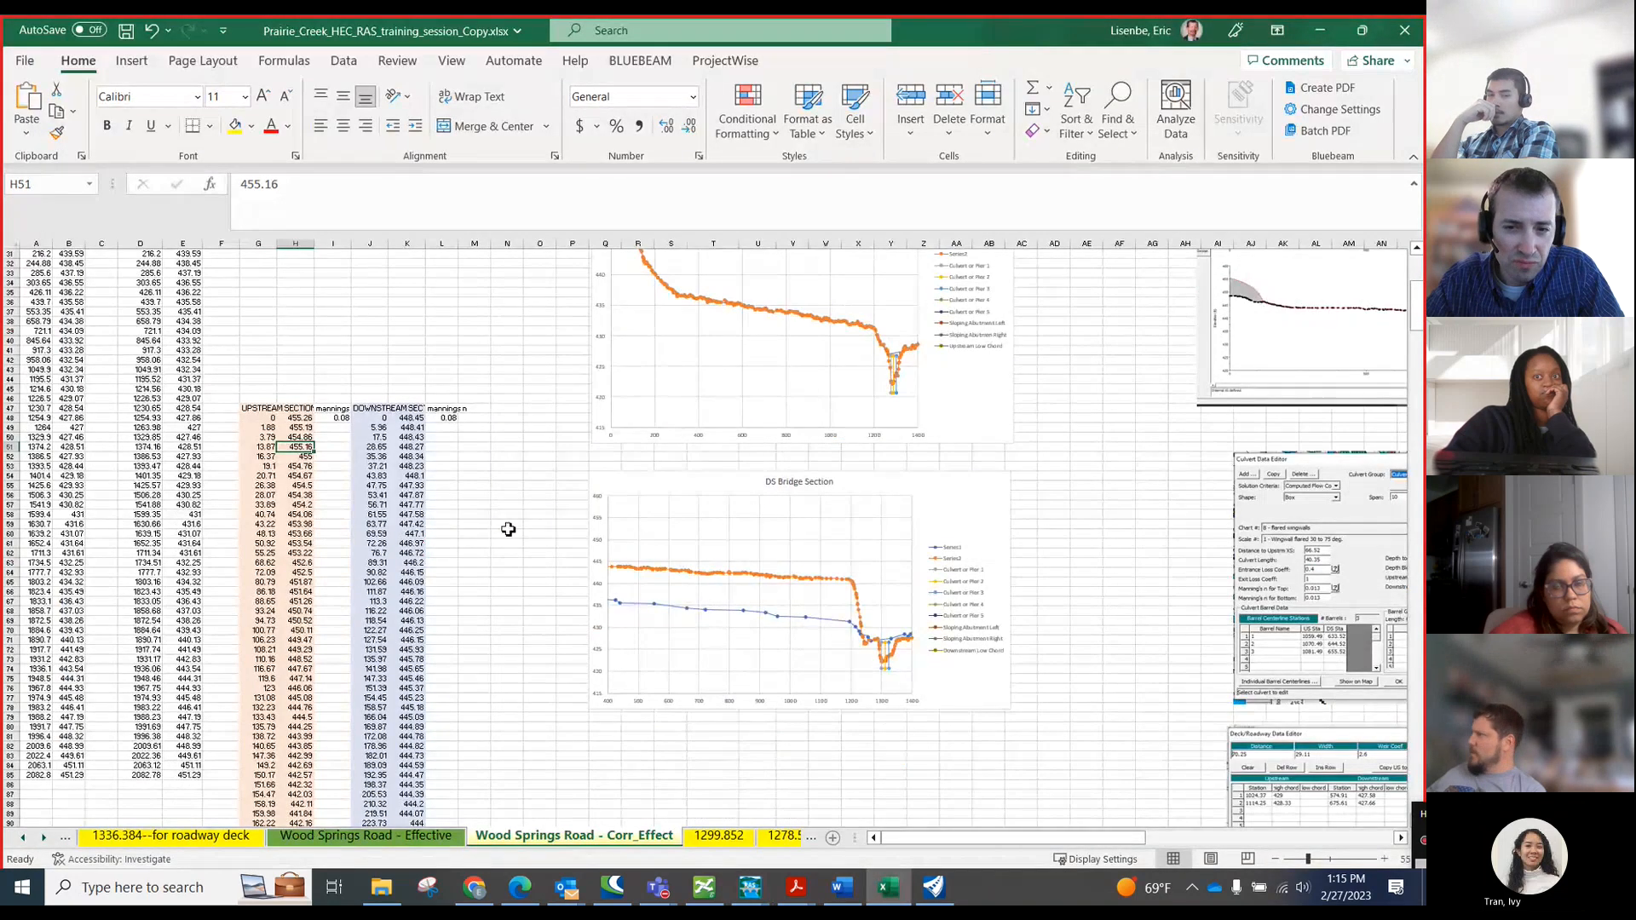
pyautogui.scroll(8, 508, 529)
pyautogui.scroll(2, 530, 438)
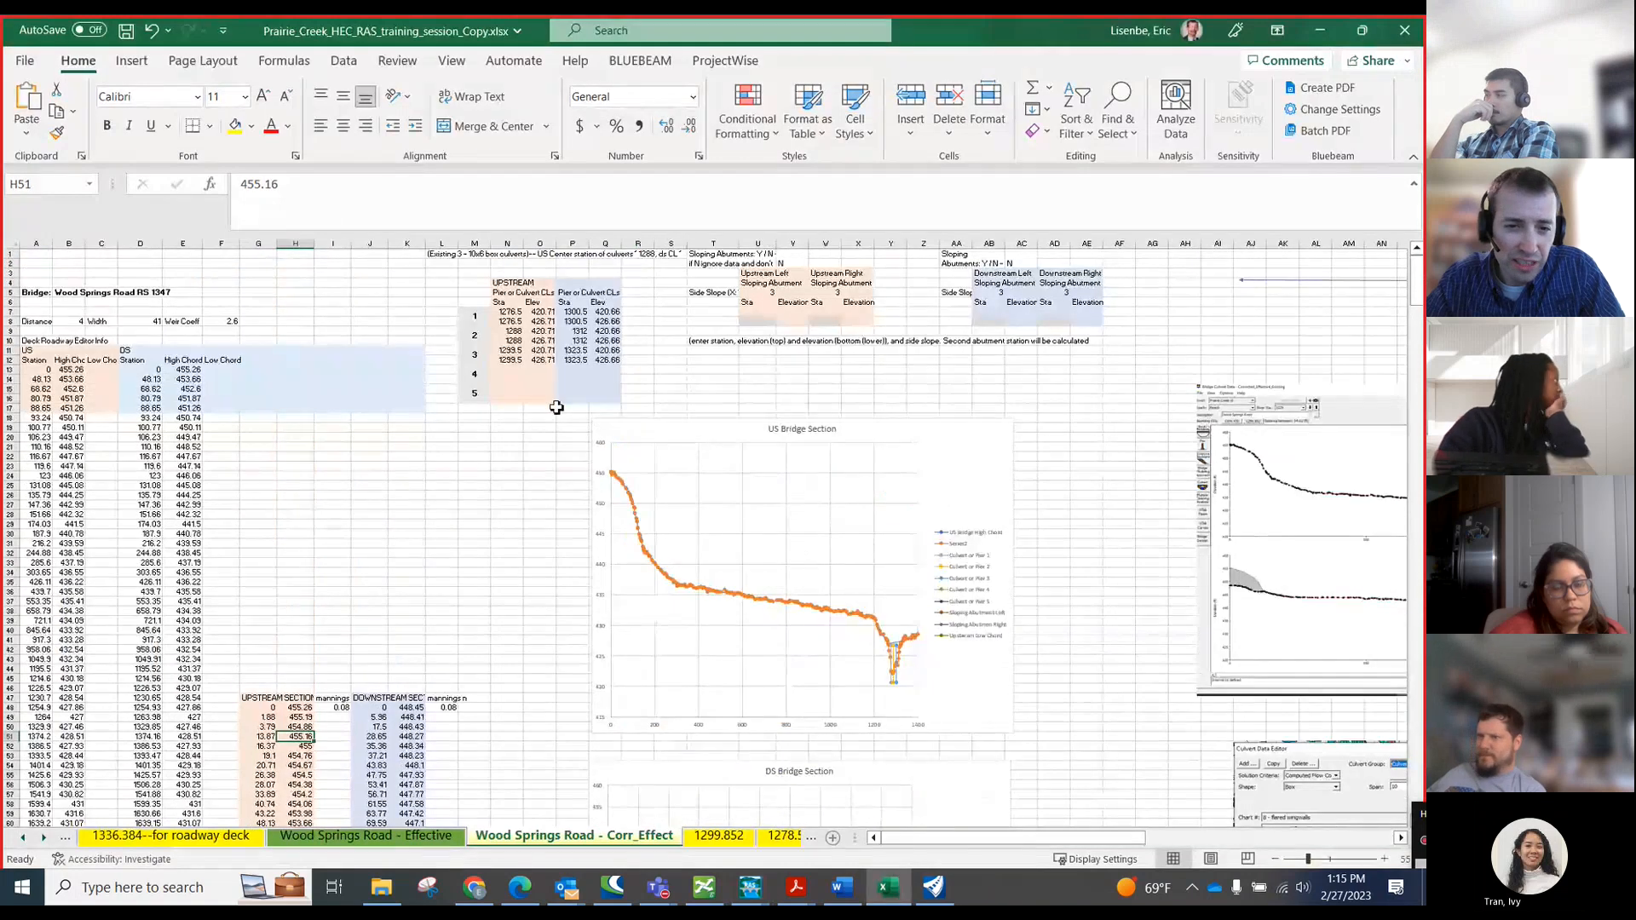
pyautogui.scroll(-3, 570, 453)
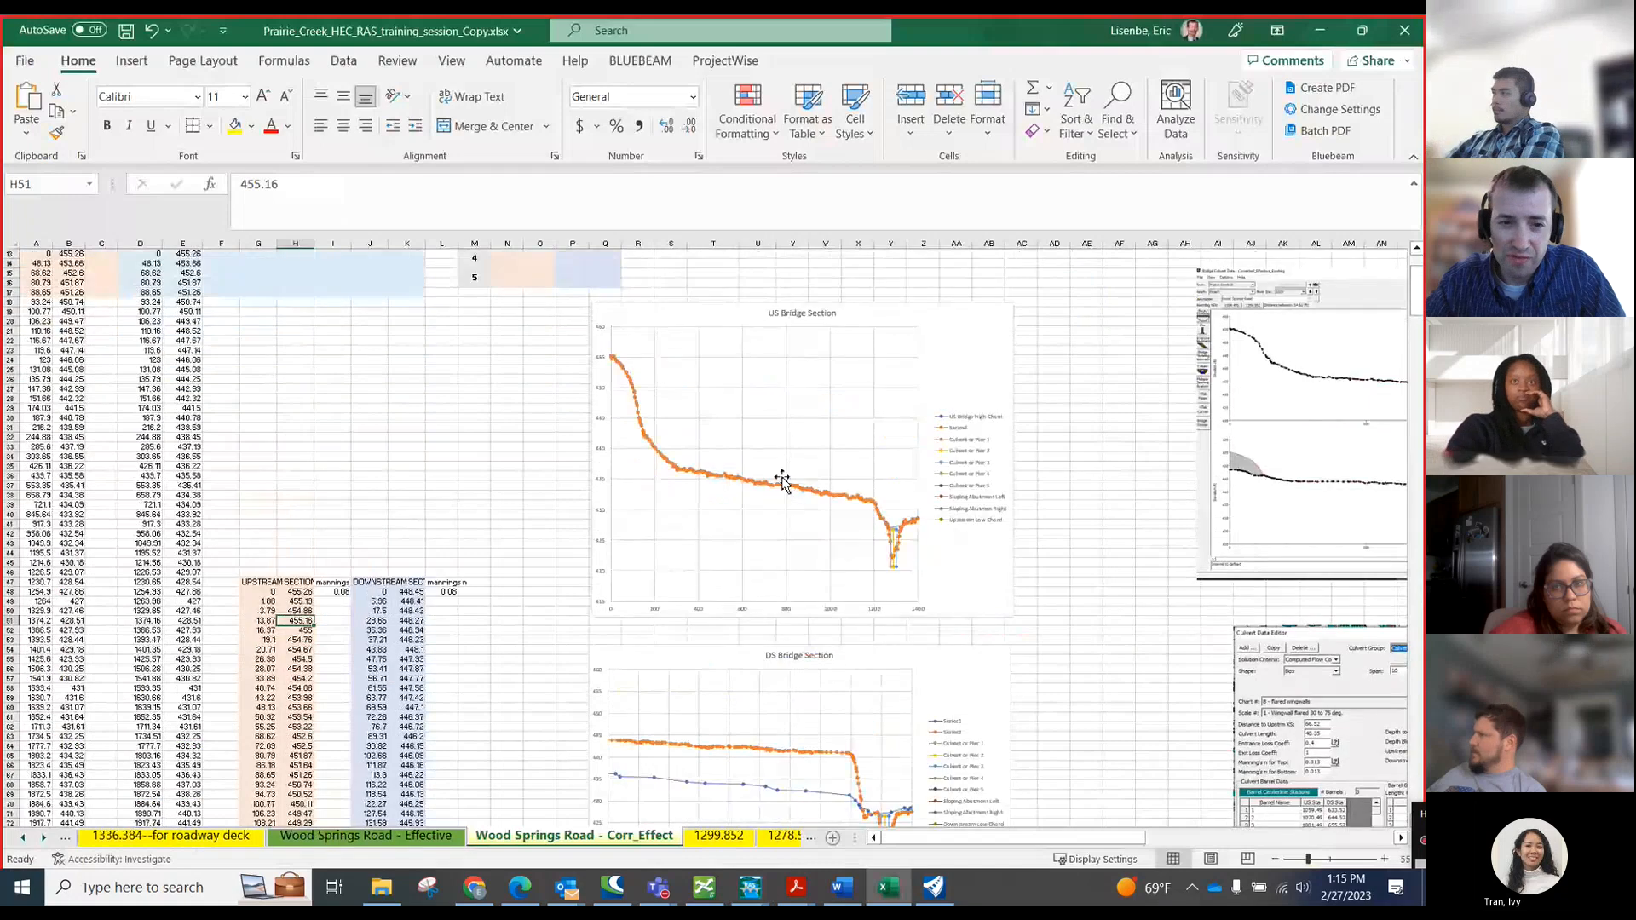
pyautogui.scroll(3, 716, 496)
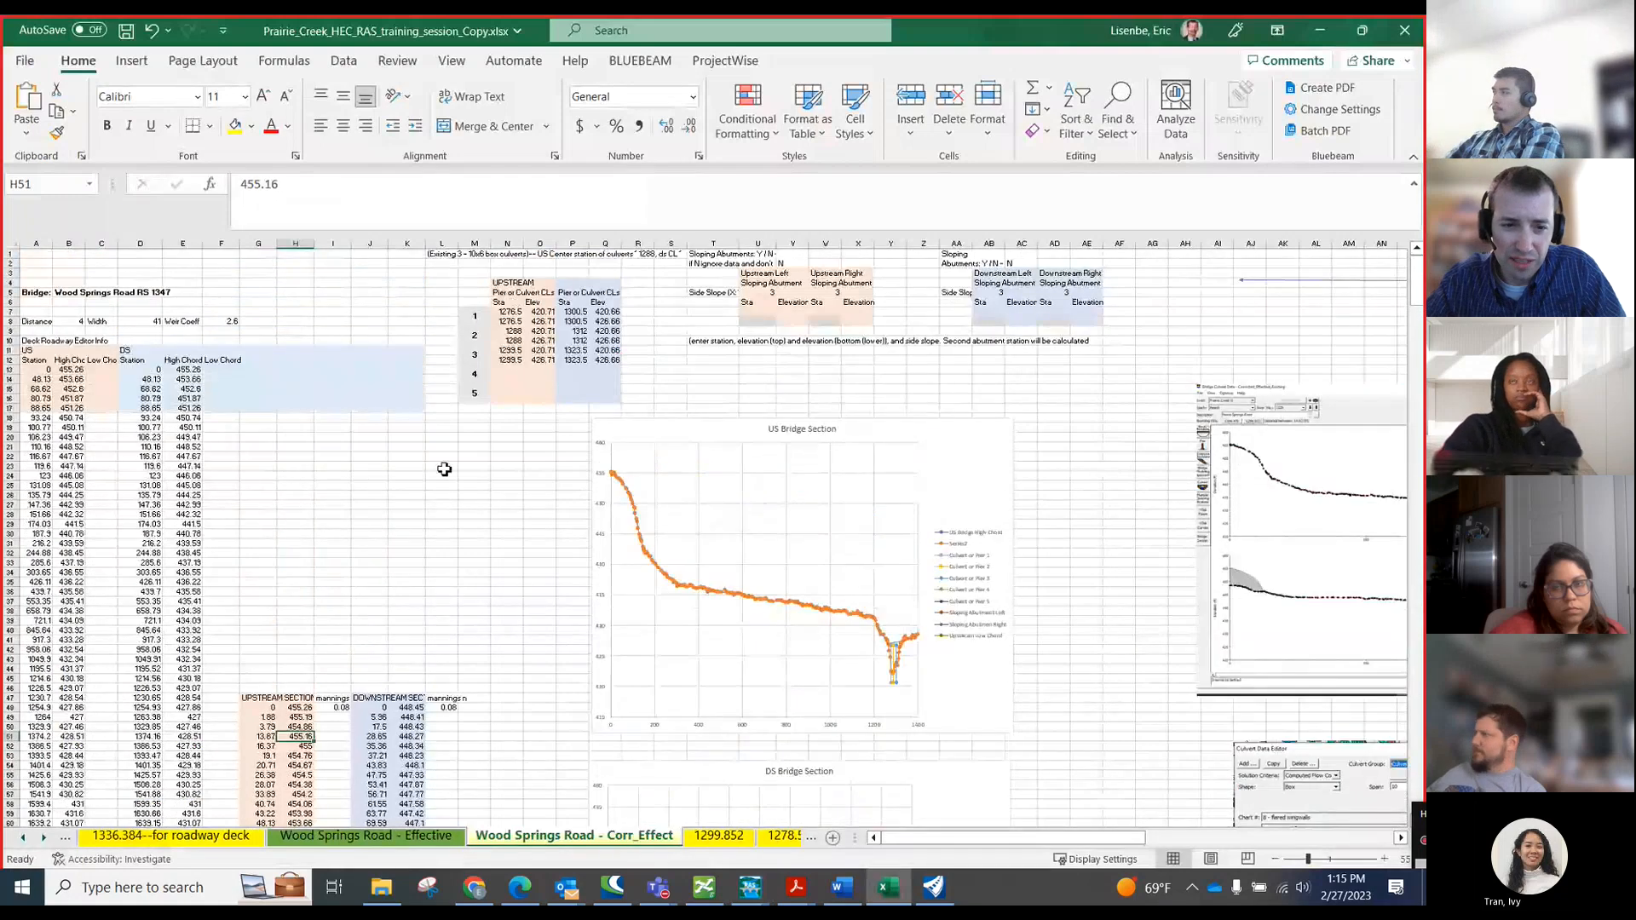
# - Highlight the upstream section stations and elevations in G294:H307 in yellow on the Wood Springs Road - Corr_Effect sheet
pyautogui.scroll(-4, 443, 468)
pyautogui.scroll(-12, 315, 455)
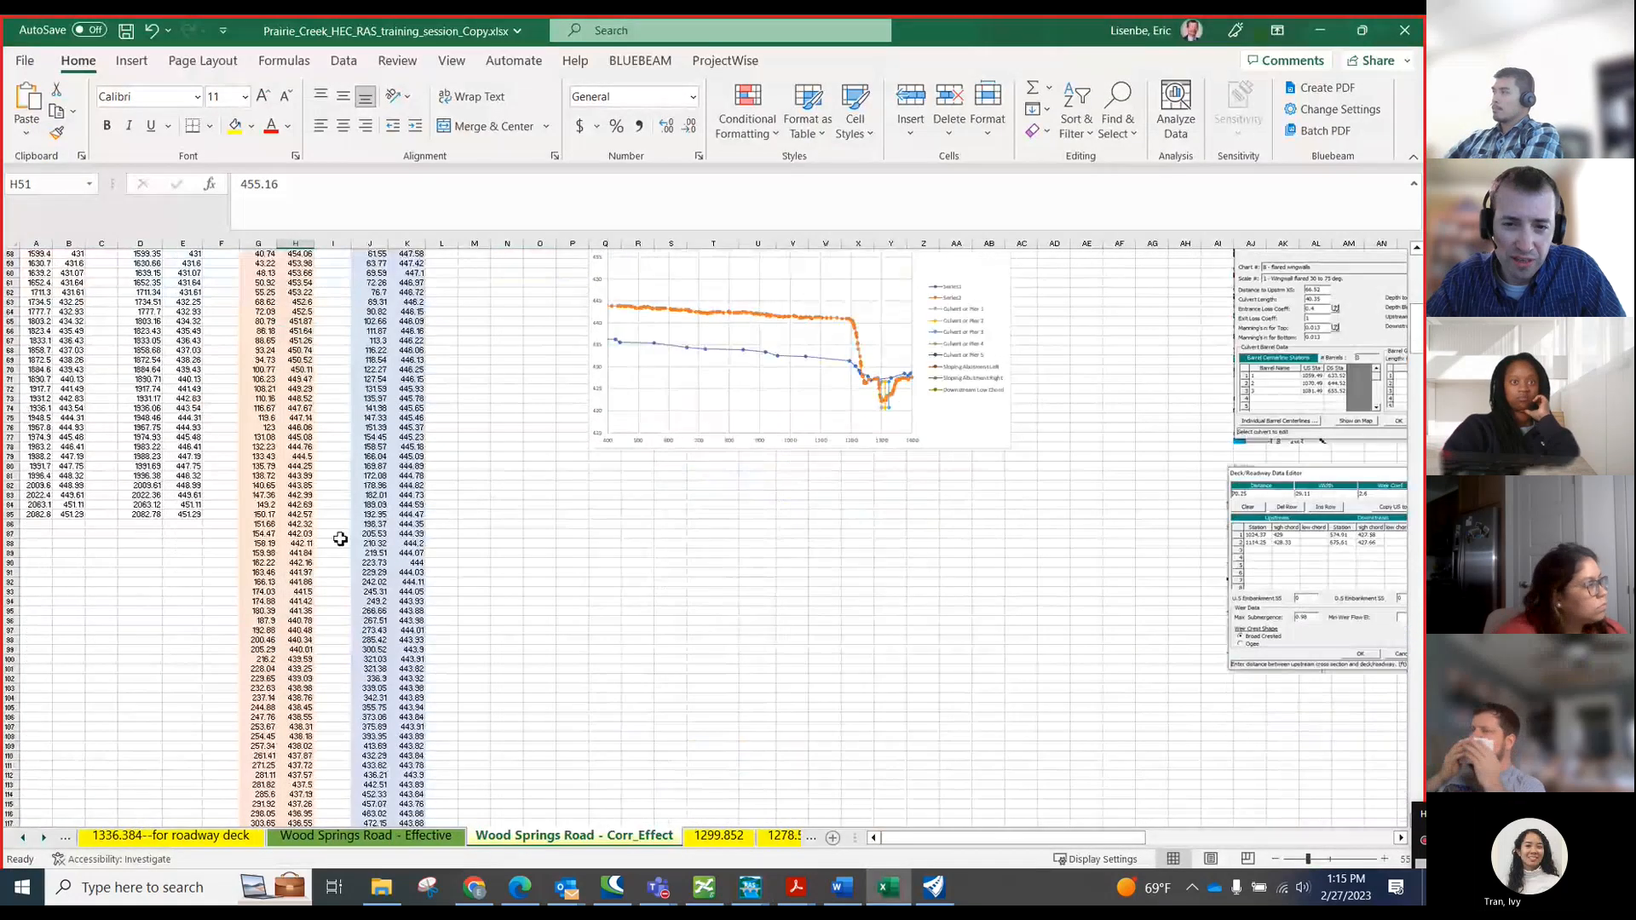
pyautogui.scroll(-5, 315, 455)
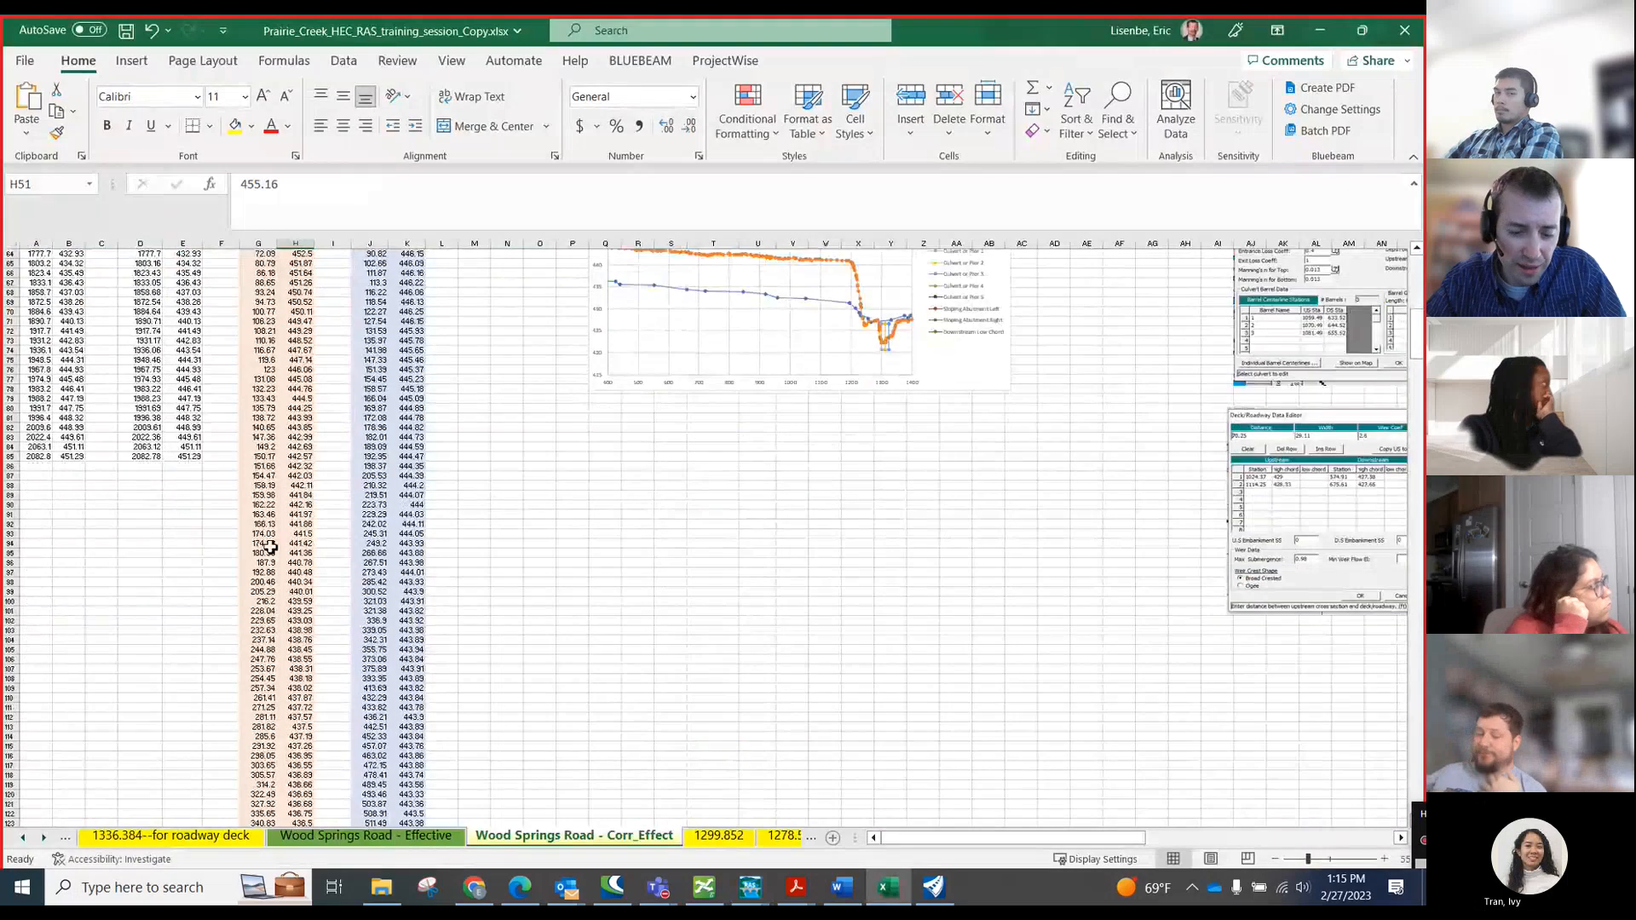
pyautogui.keyDown('ctrl'); pyautogui.scroll(1, 257, 560); pyautogui.keyUp('ctrl')
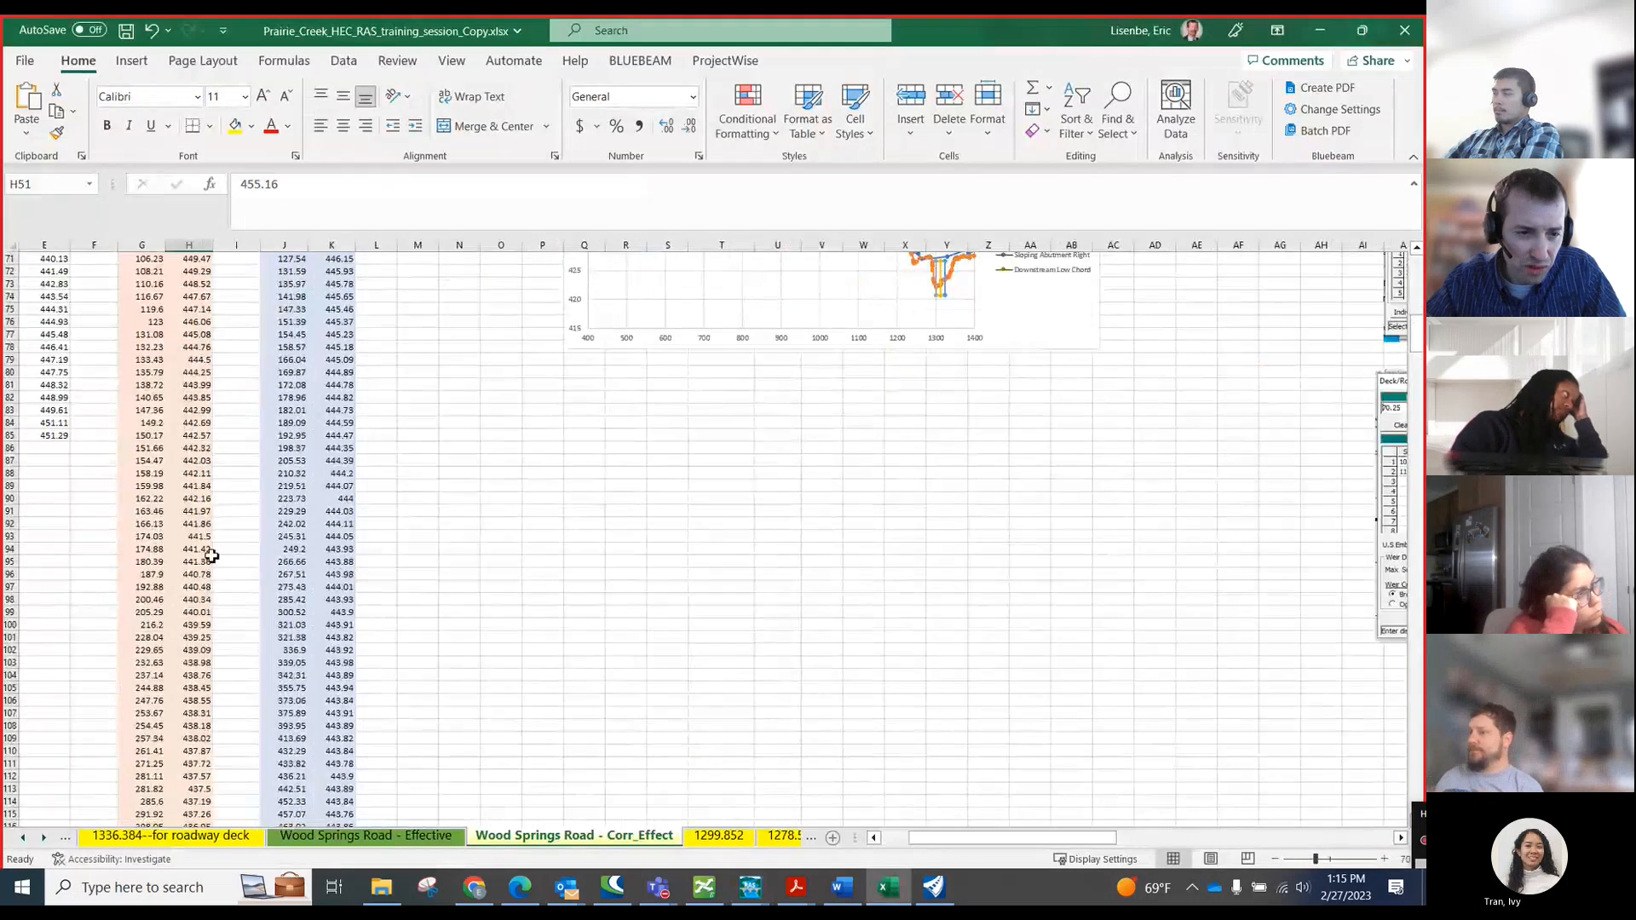
pyautogui.scroll(-10, 128, 512)
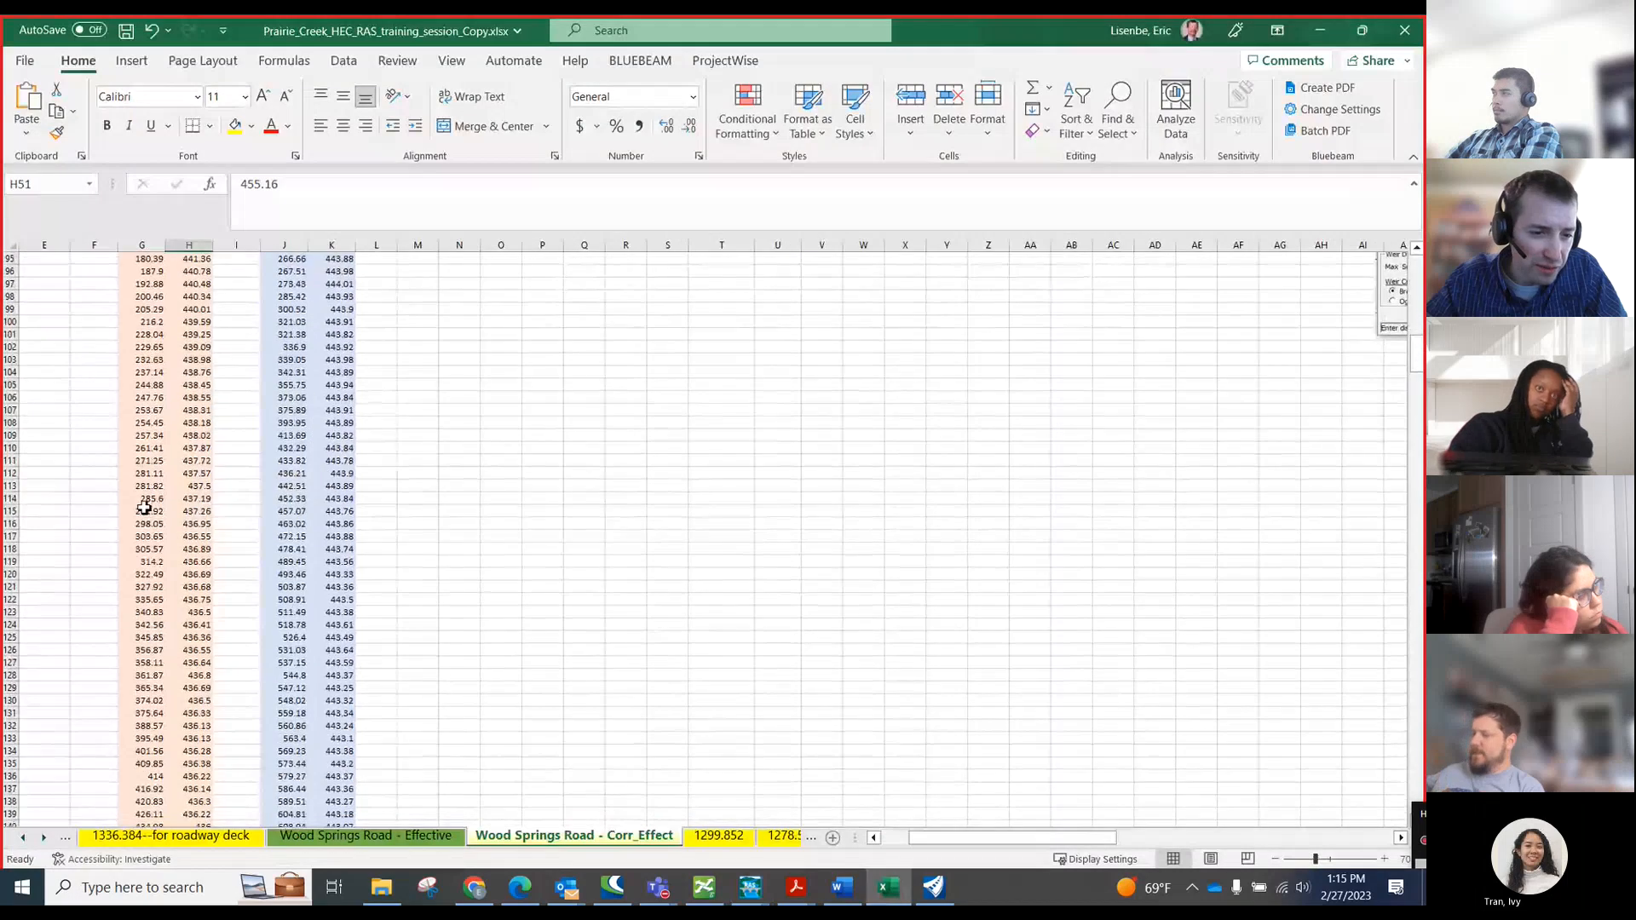
pyautogui.scroll(-20, 146, 517)
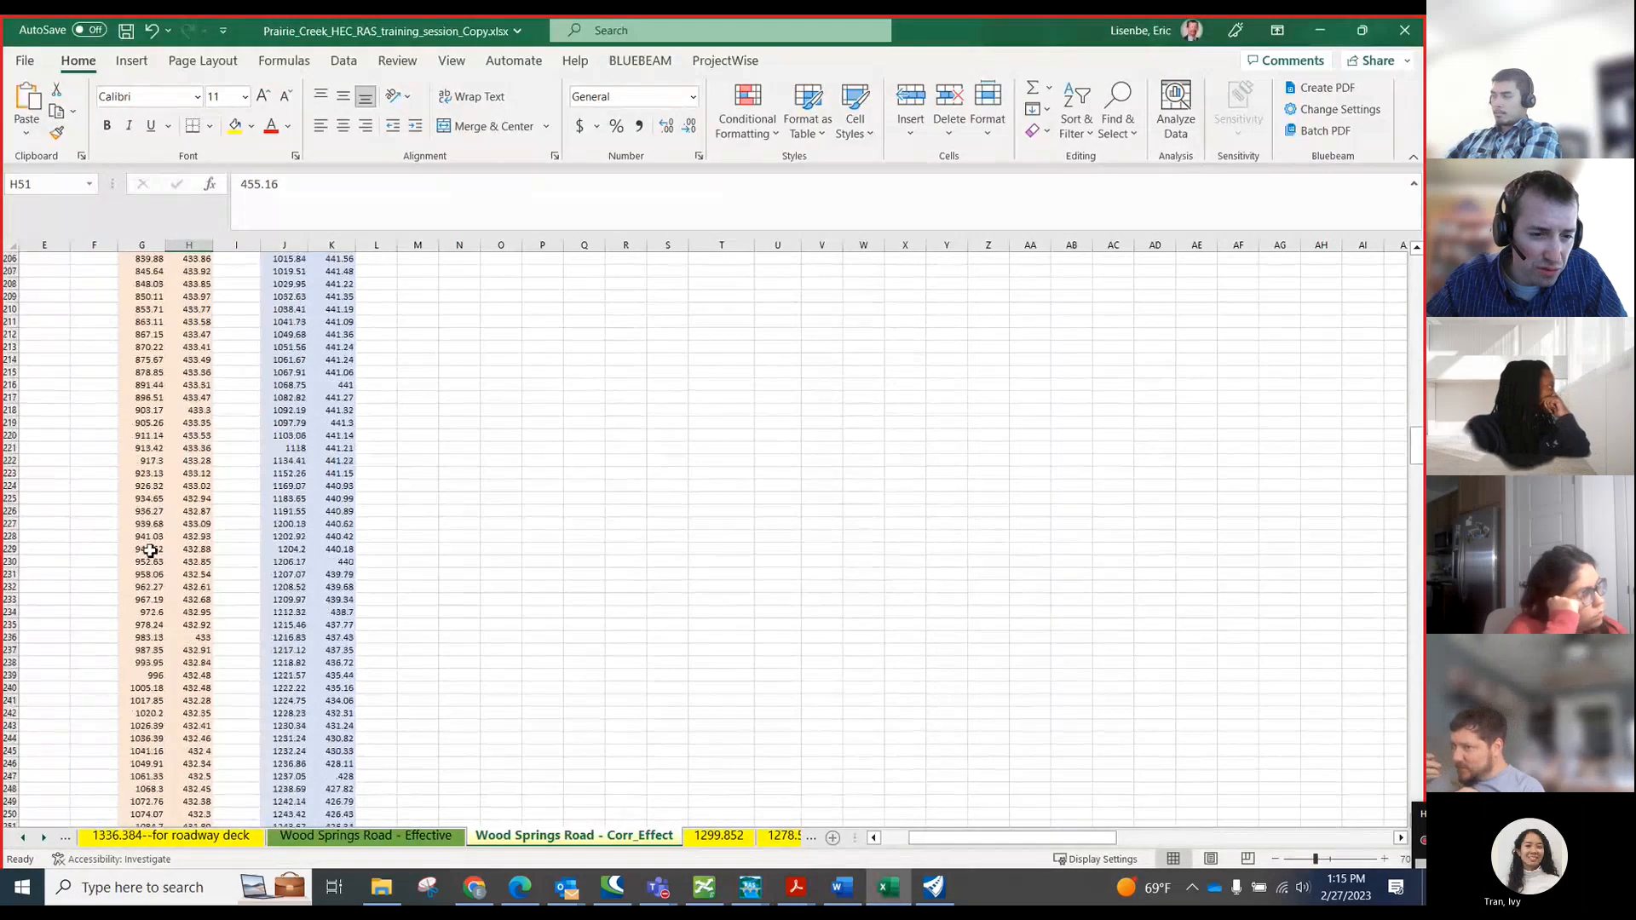
pyautogui.scroll(-2, 150, 561)
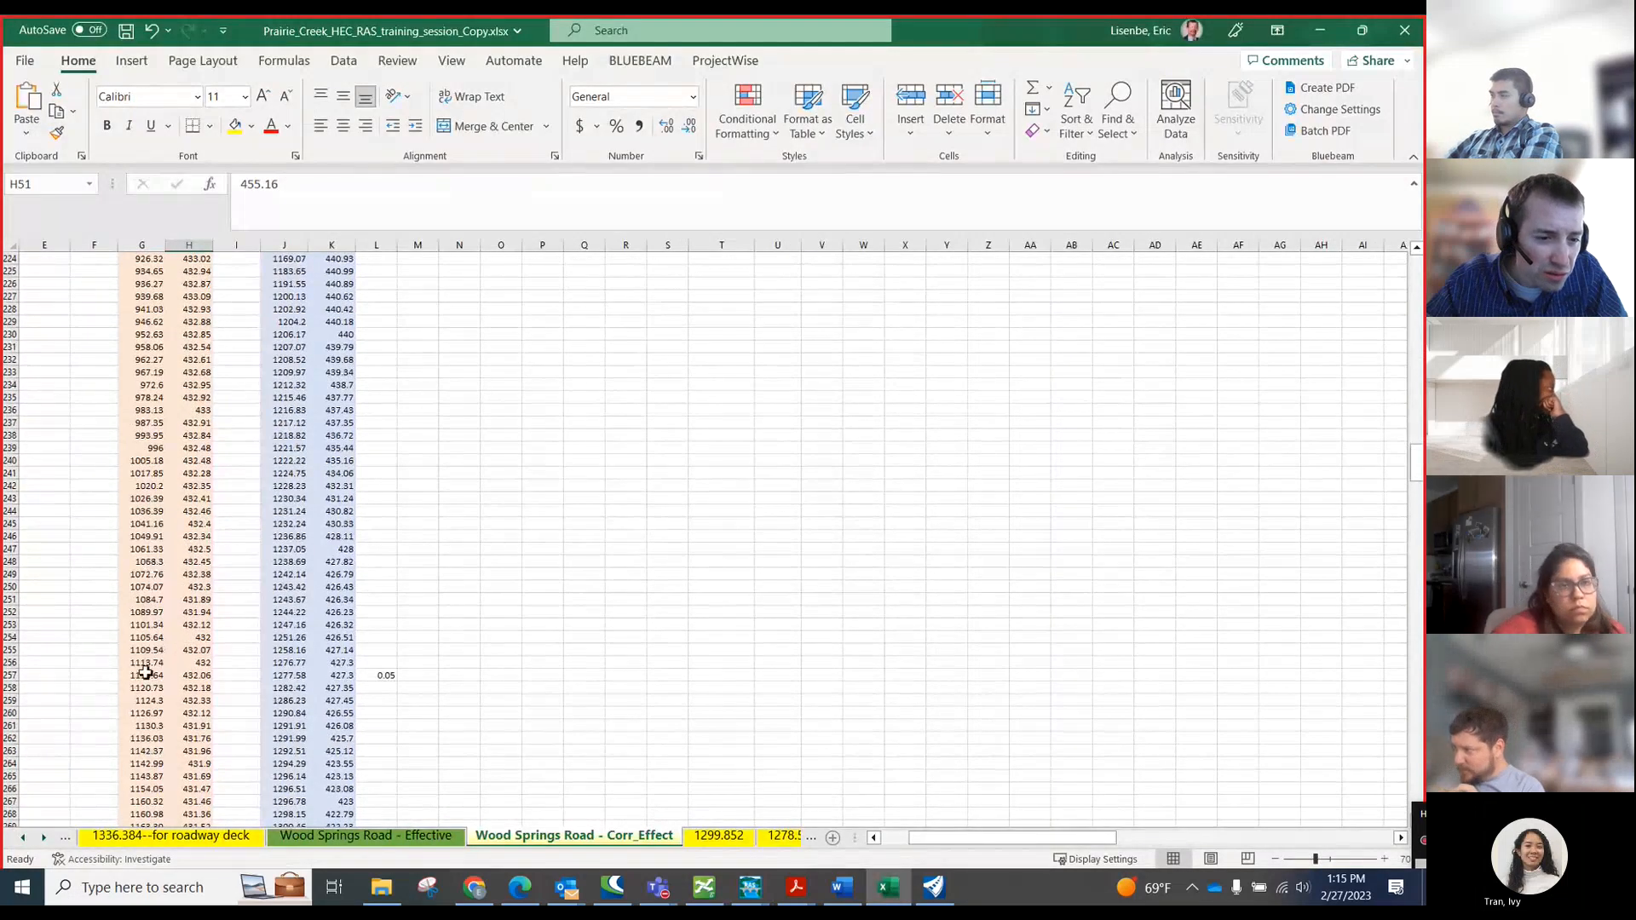
pyautogui.scroll(-10, 145, 692)
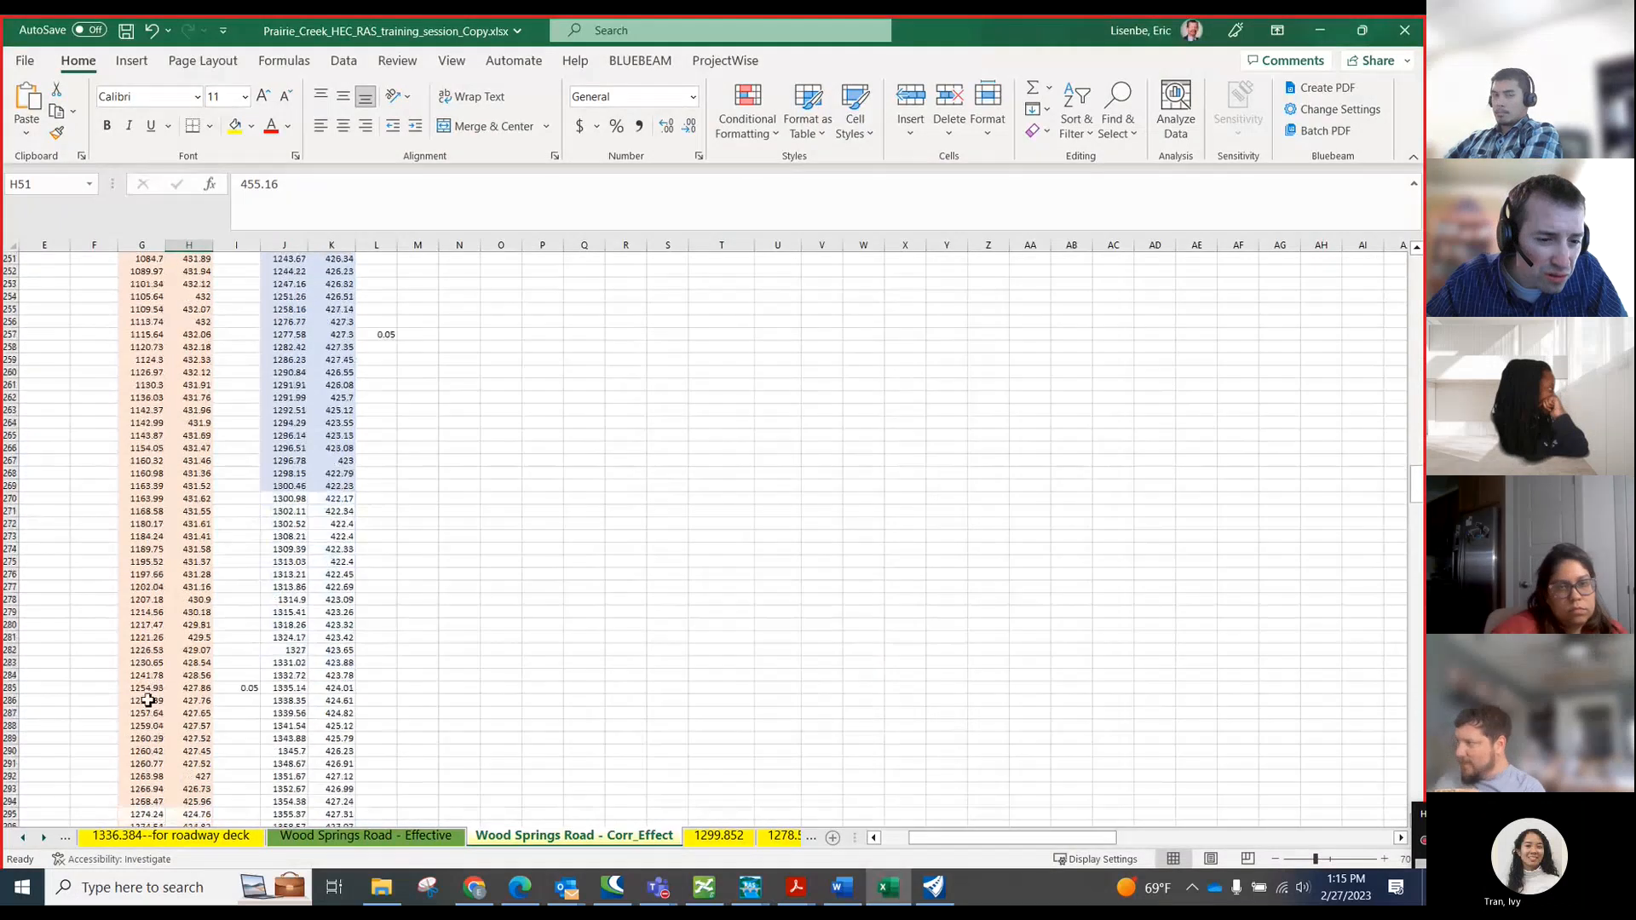
pyautogui.scroll(-2, 142, 663)
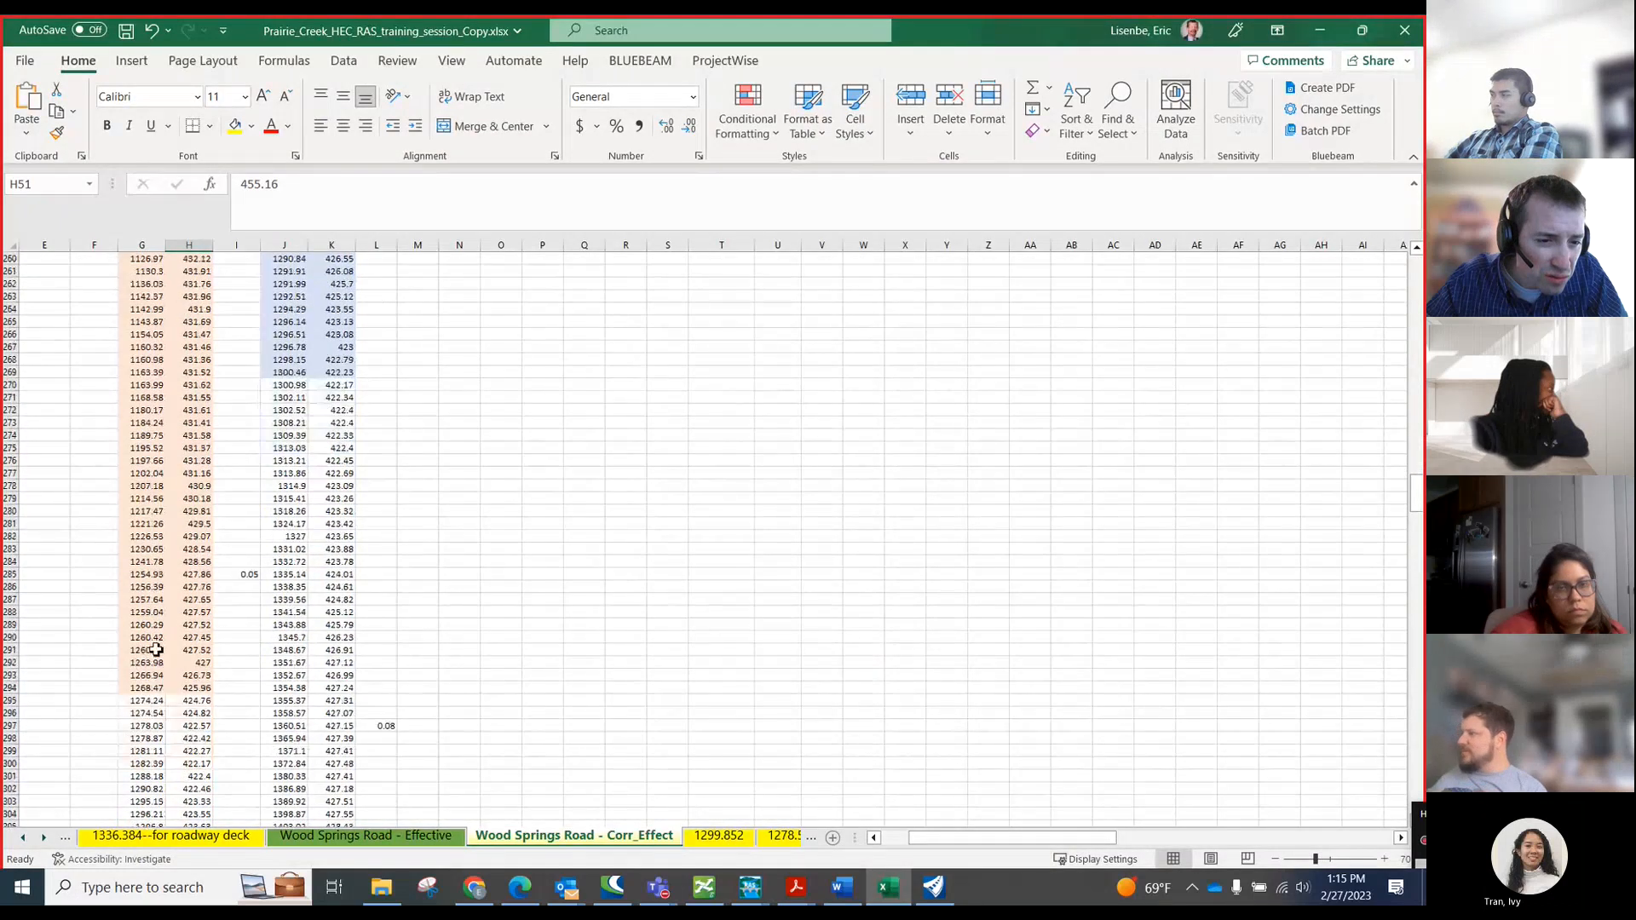
pyautogui.click(154, 701)
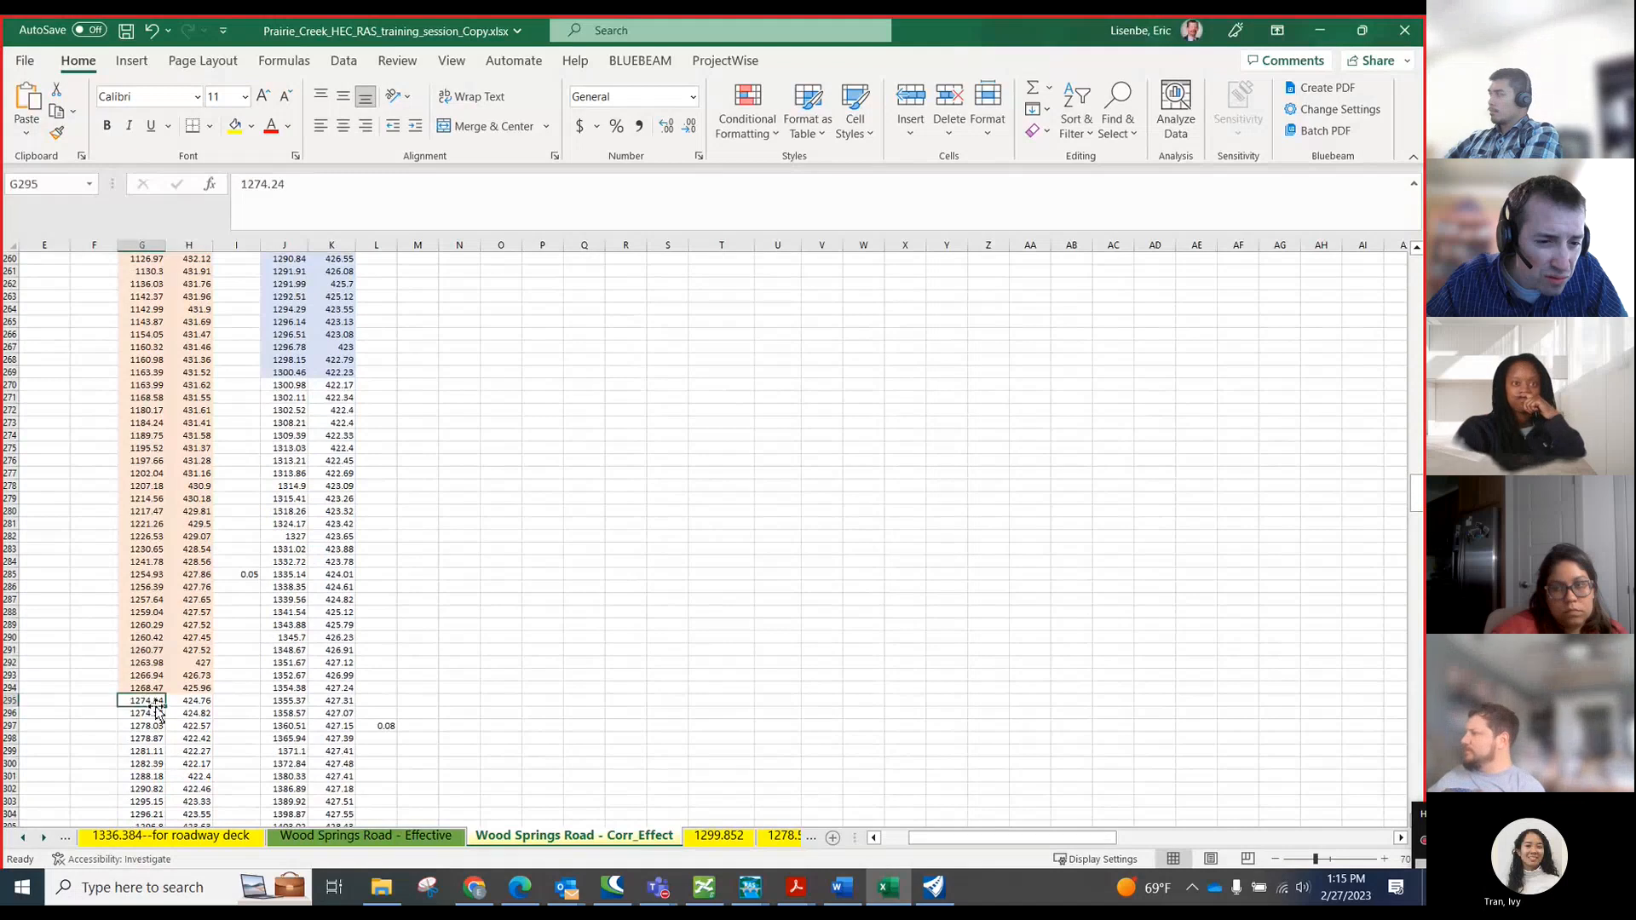
pyautogui.moveTo(150, 690); pyautogui.dragTo(184, 712)
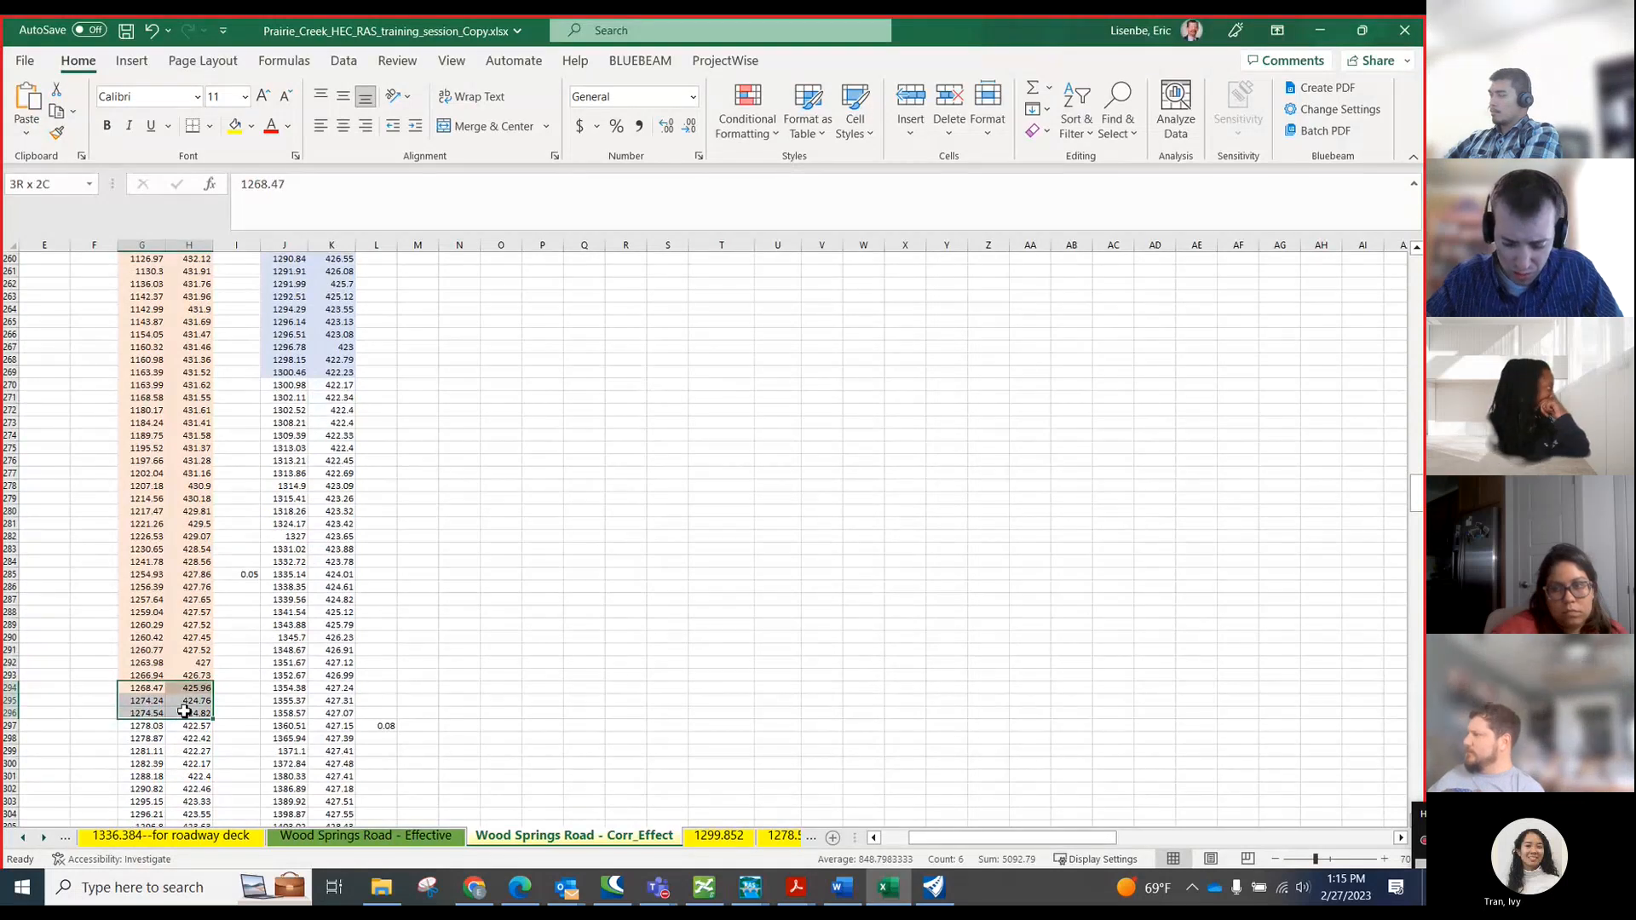
pyautogui.moveTo(185, 712); pyautogui.dragTo(185, 788)
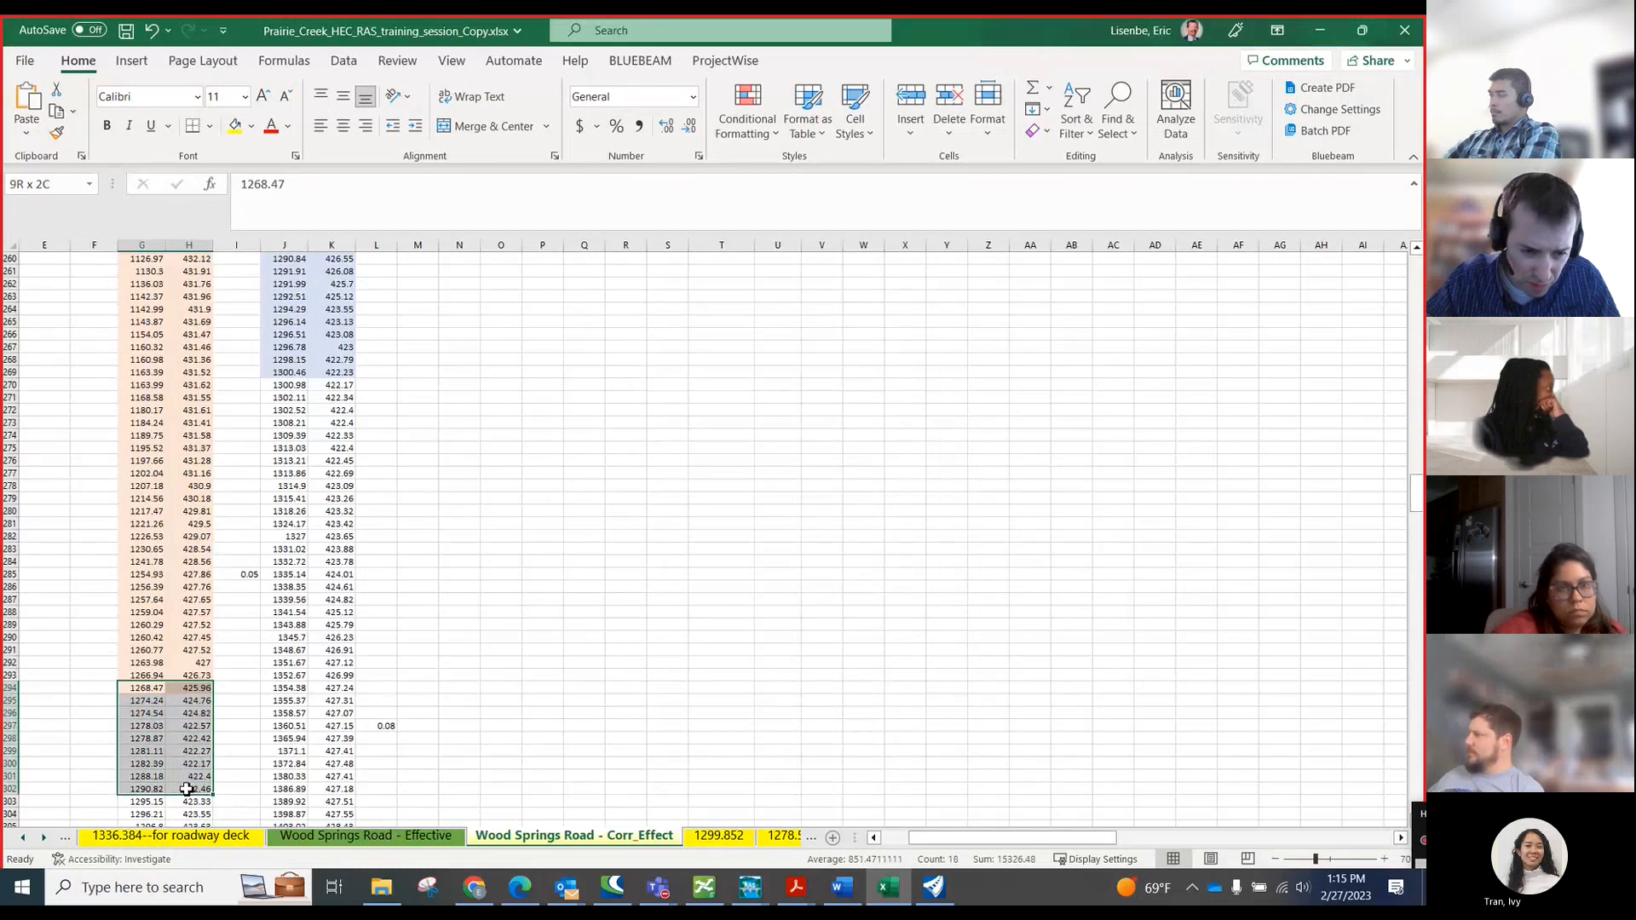
pyautogui.moveTo(186, 789)
pyautogui.mouseDown()
pyautogui.moveTo(185, 822)
pyautogui.moveTo(182, 793)
pyautogui.mouseUp()
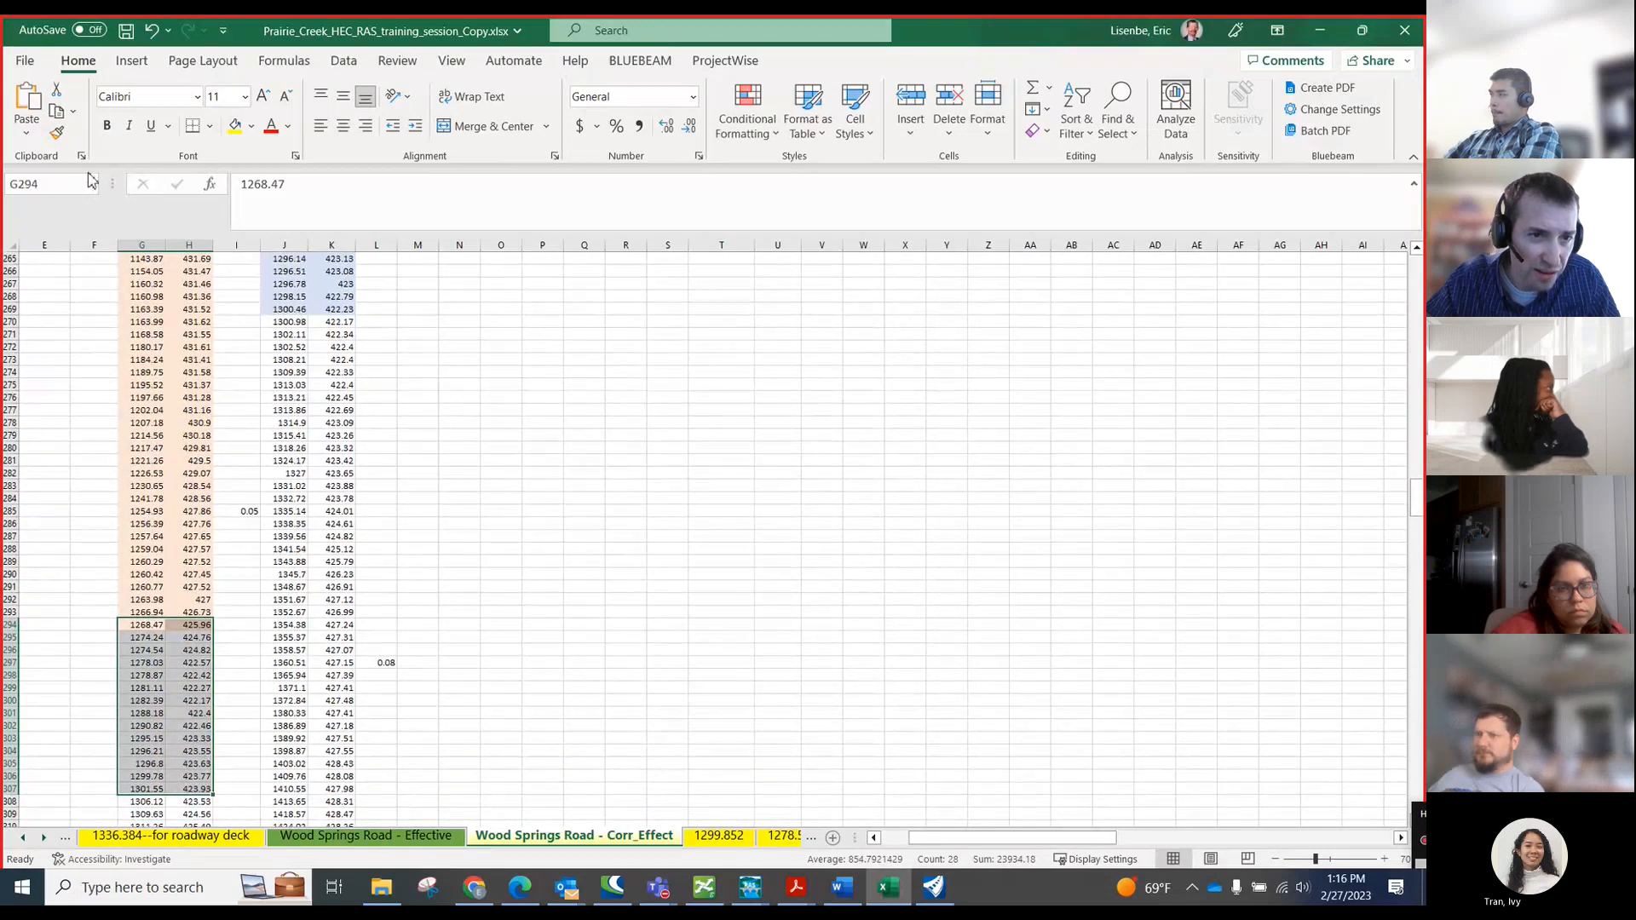
pyautogui.click(234, 126)
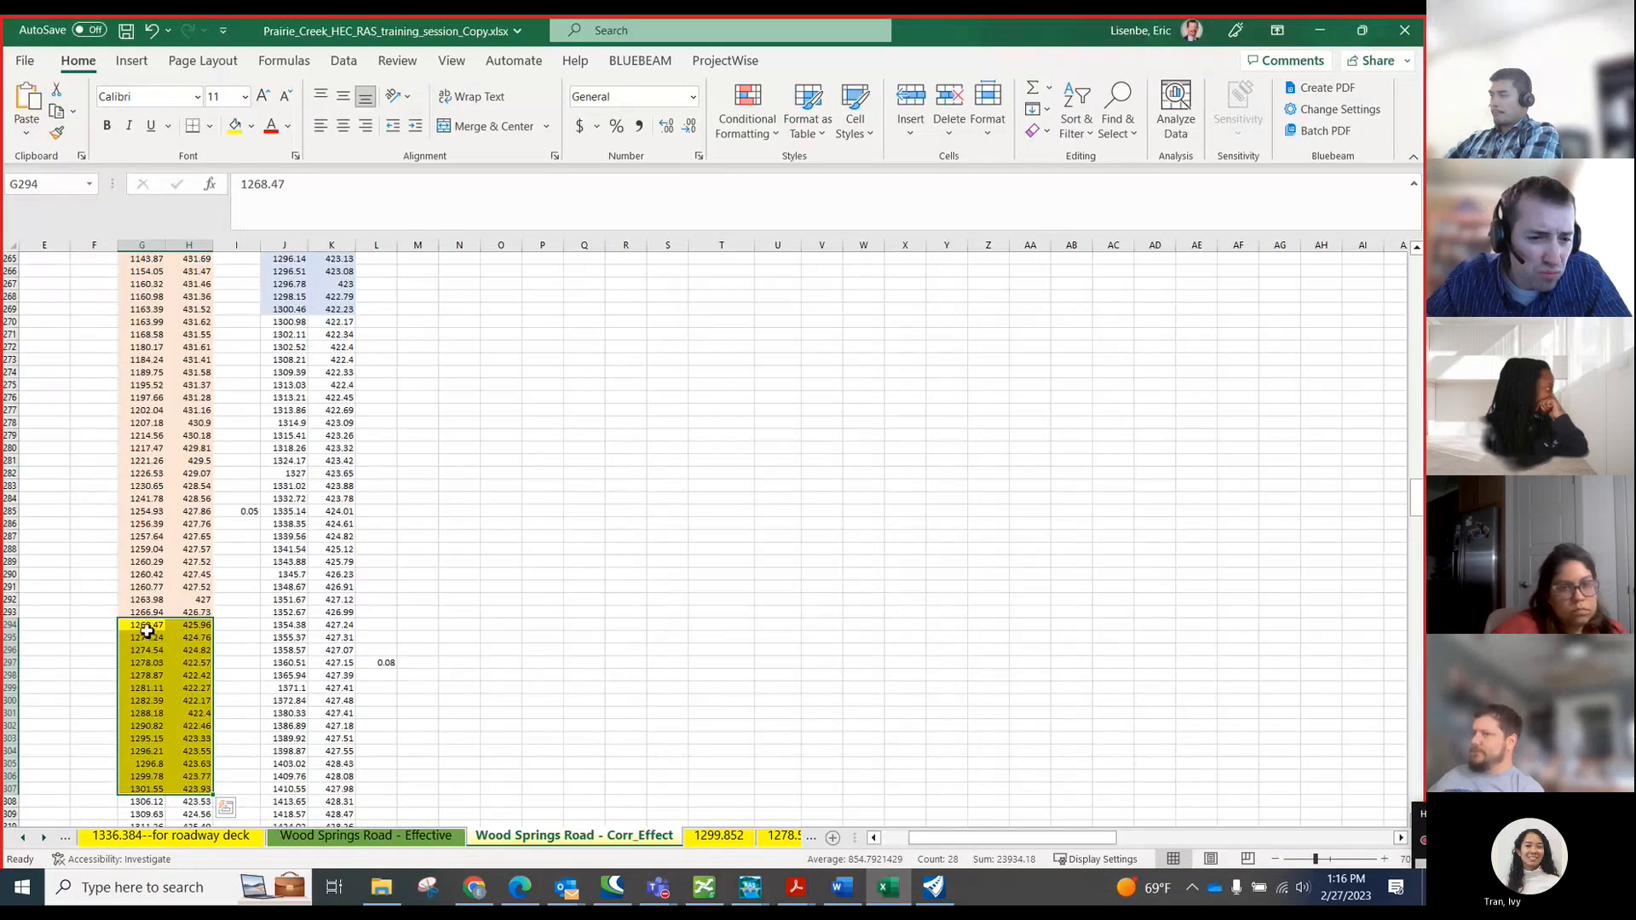
# - Set the first highlighted upstream section point, in row 294, to station 1272.5 and elevation 420.71
pyautogui.click(147, 631)
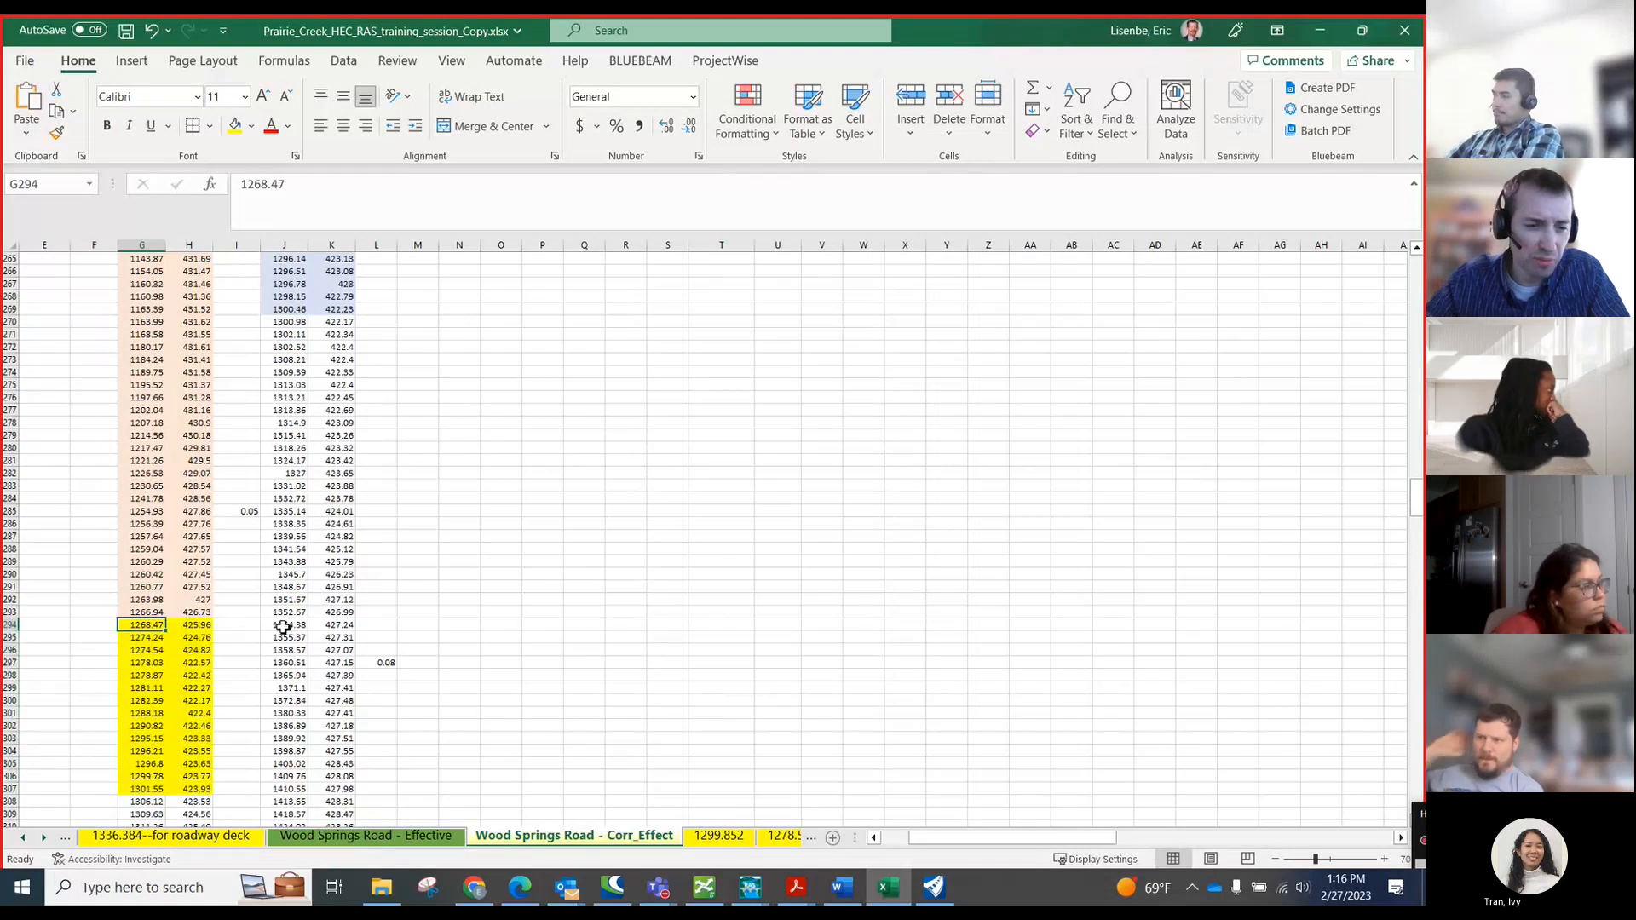
pyautogui.write('127')
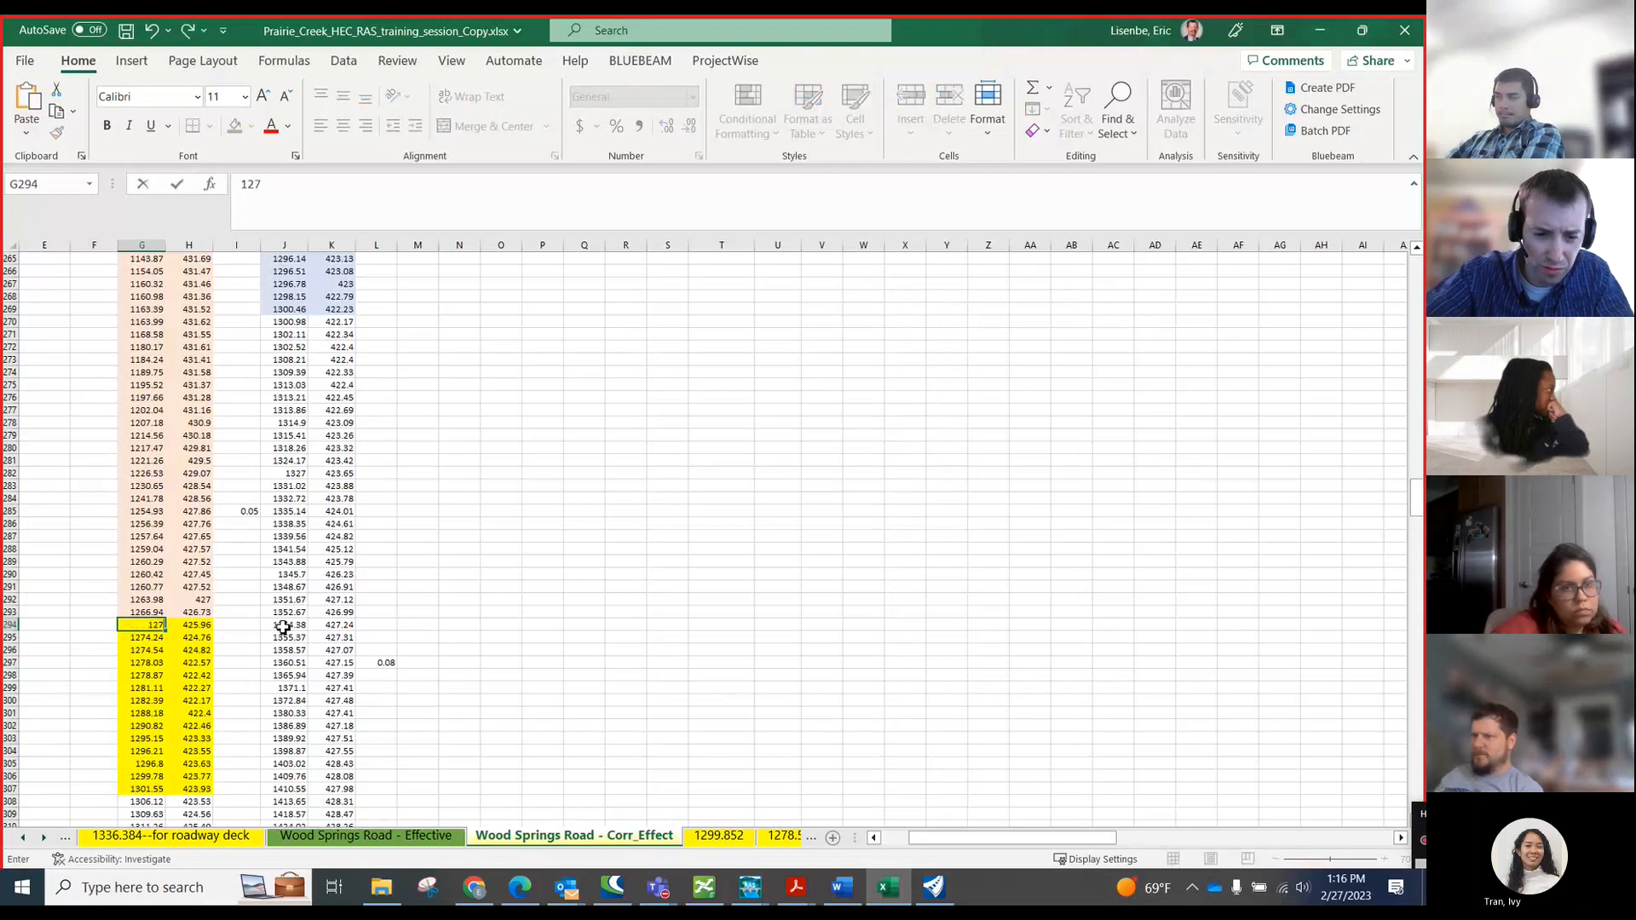
pyautogui.write('2.5')
pyautogui.press('Tab')
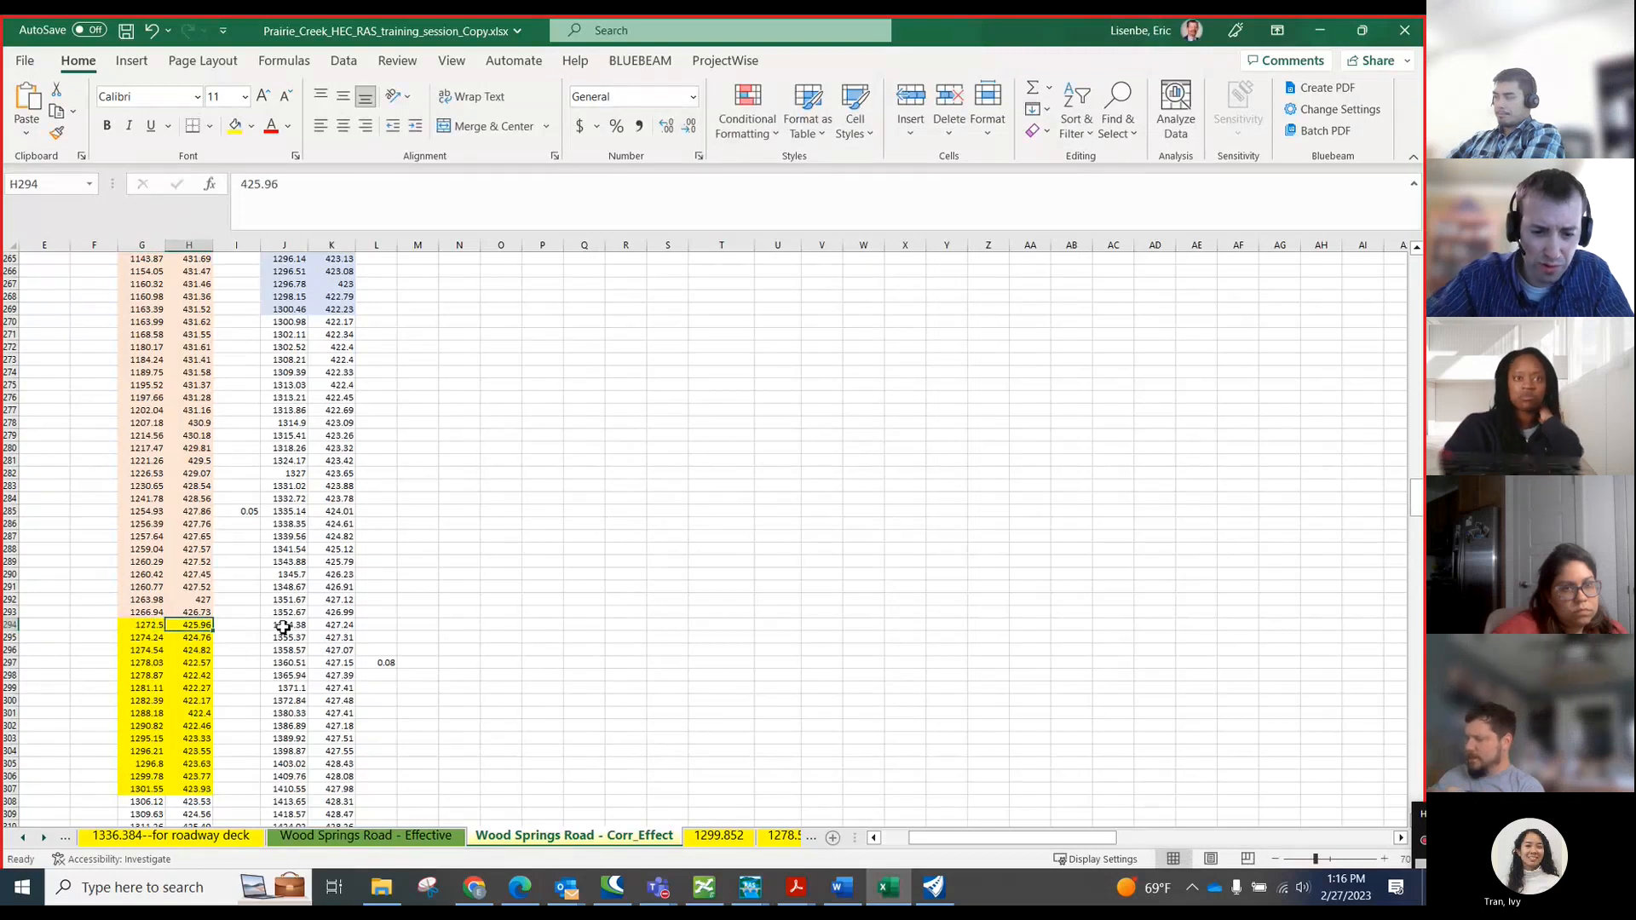
pyautogui.write('420')
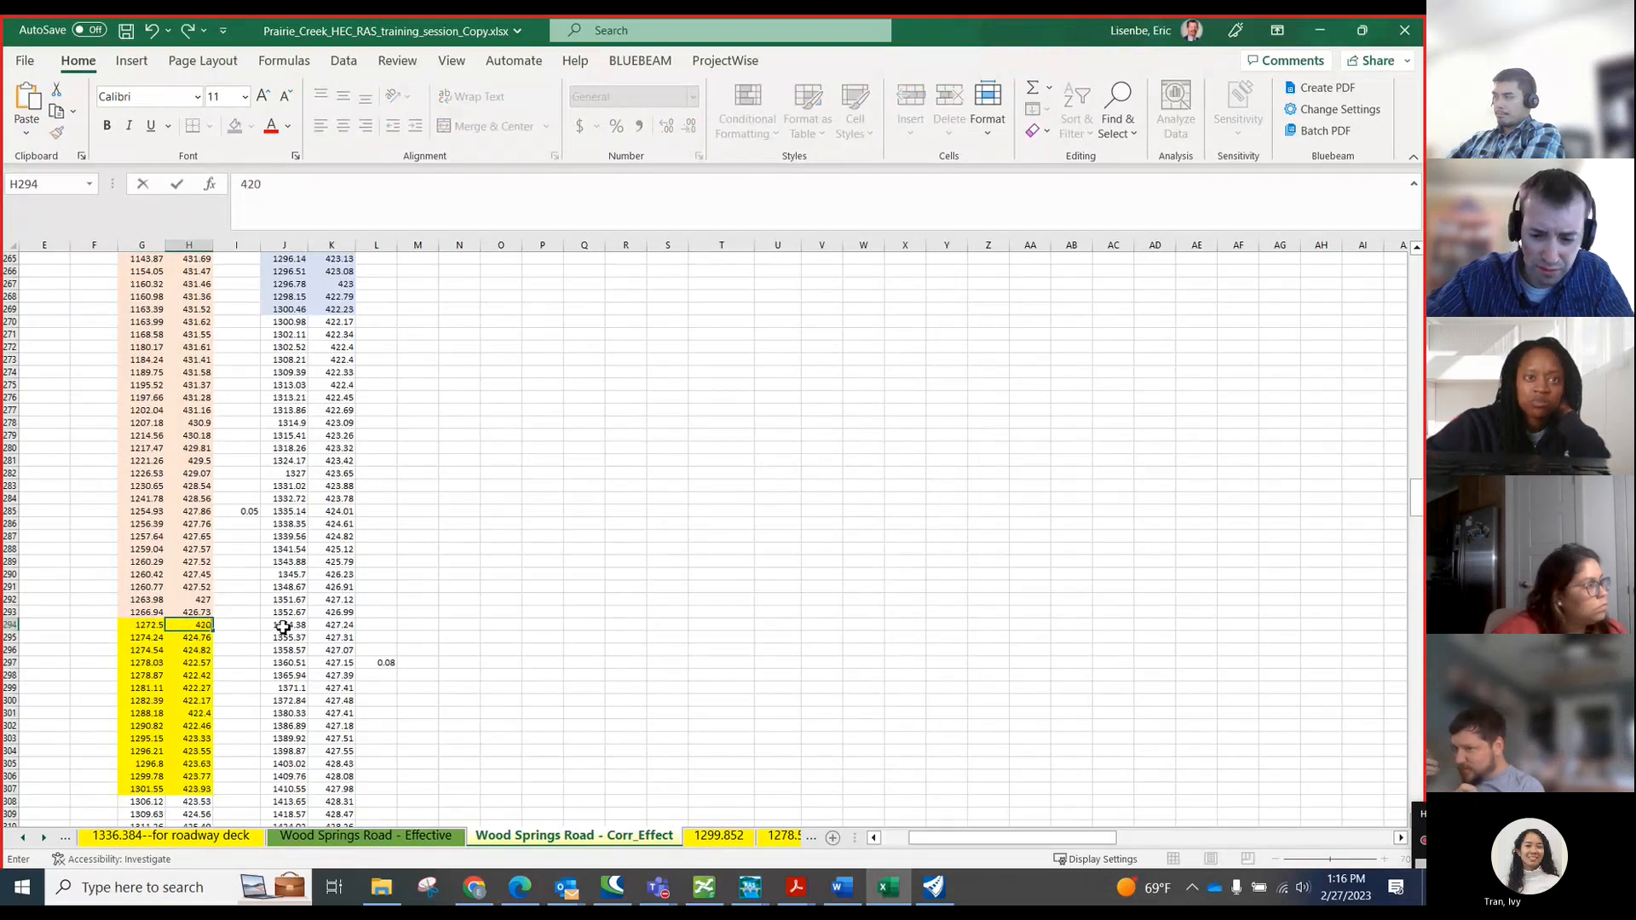
pyautogui.write('.71')
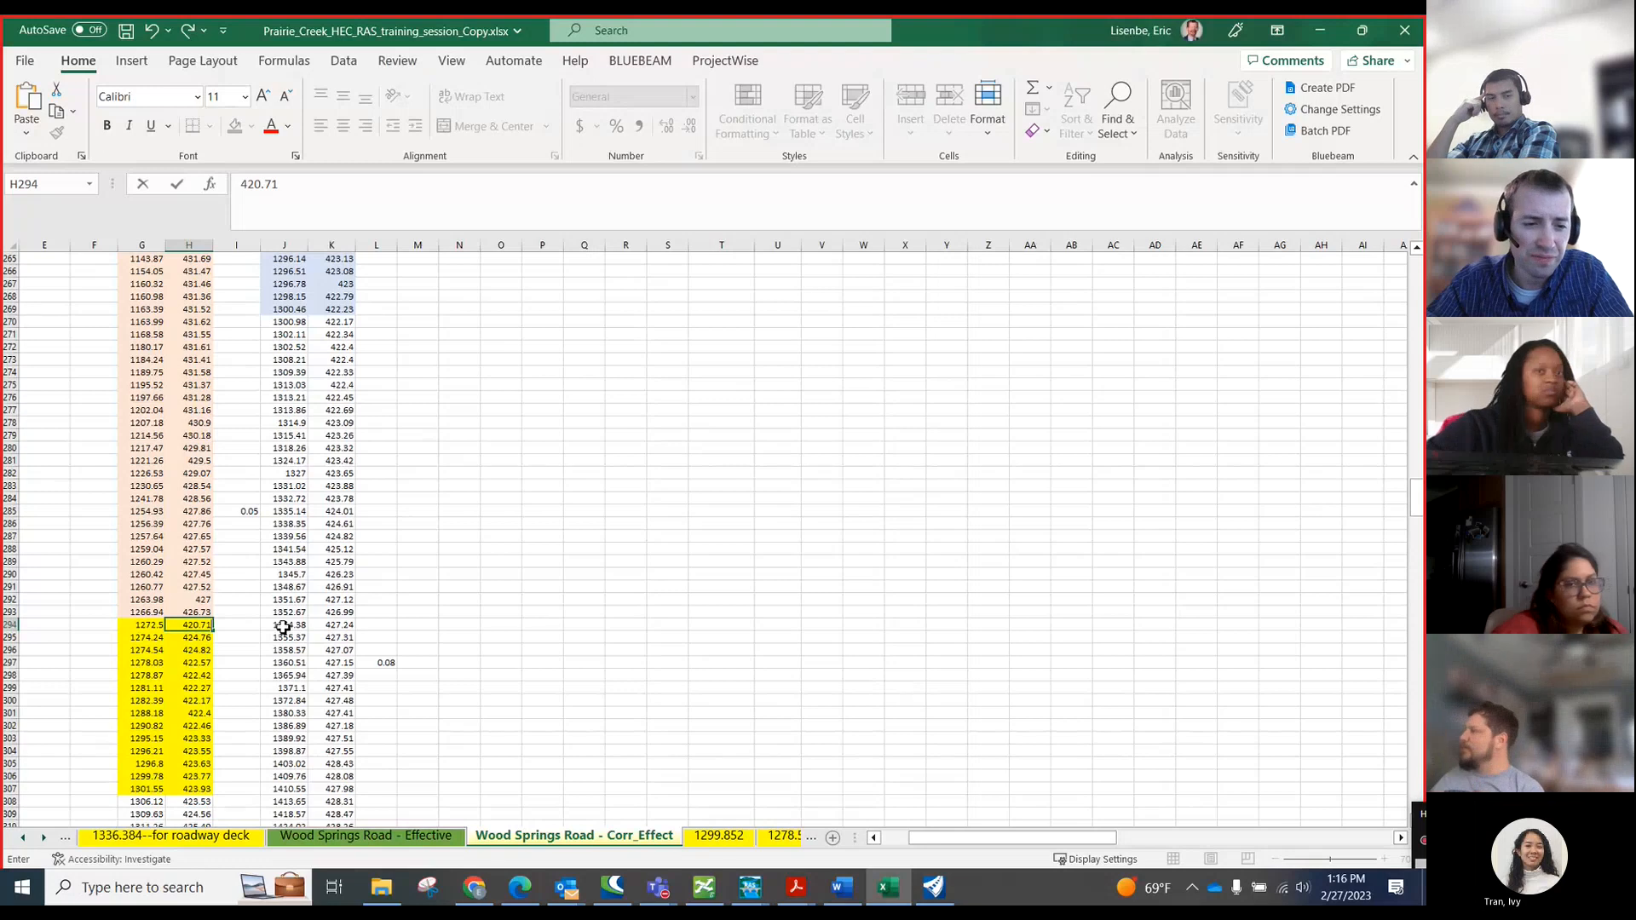
pyautogui.press('Return')
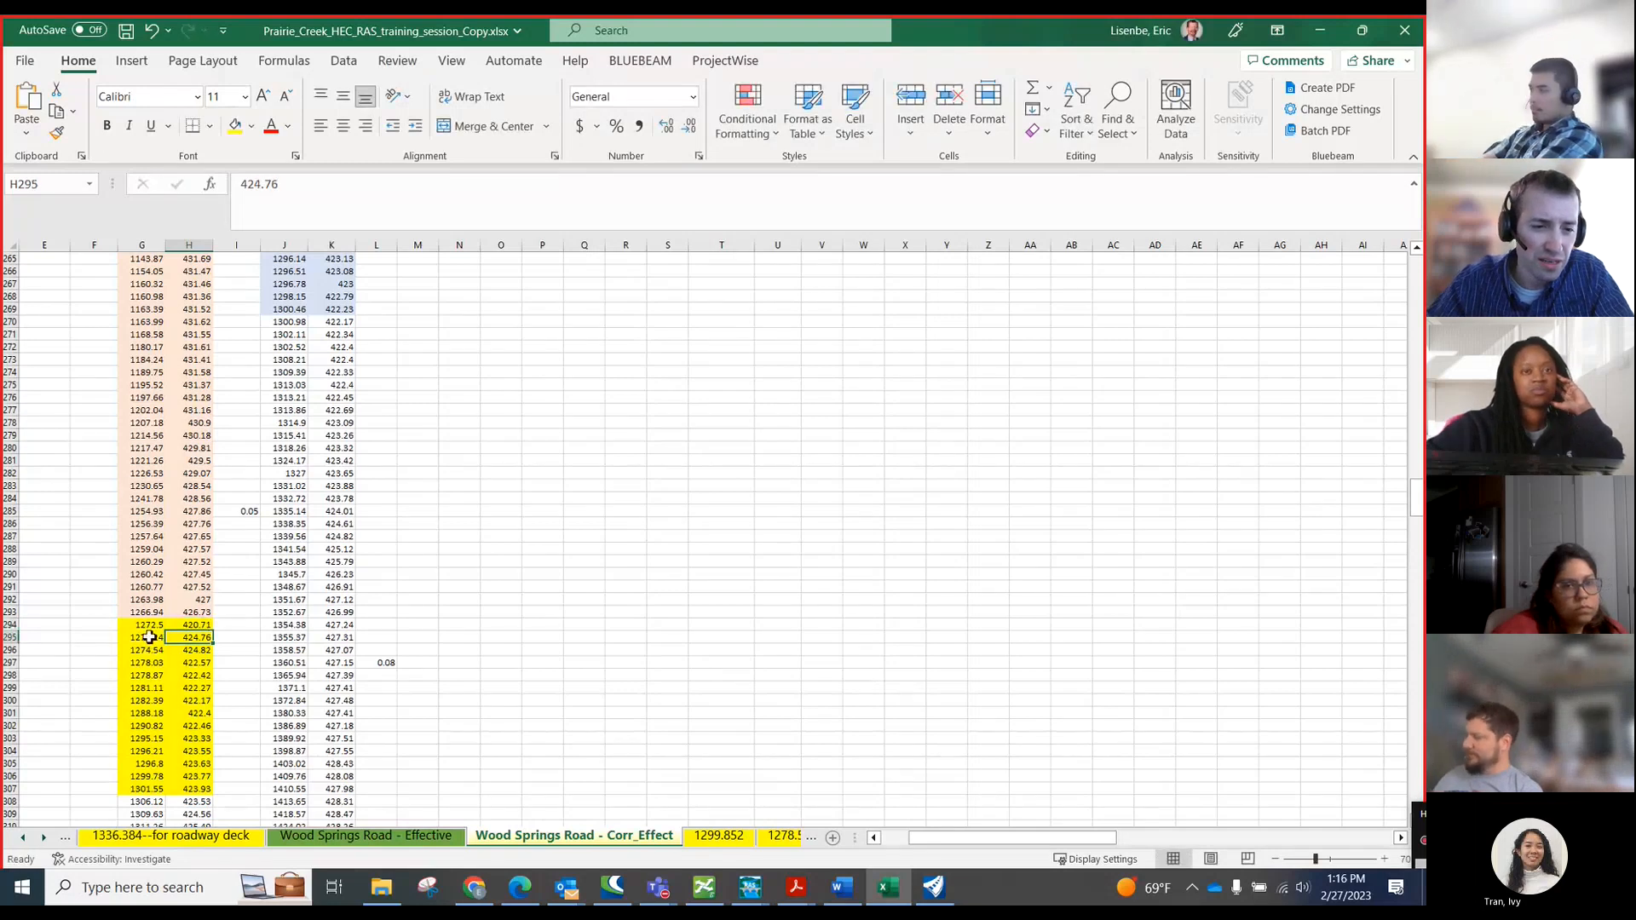
# - Set the last highlighted upstream point, in row 307, to station 1304.5 and elevation 420.71, and clear the points between in G295:H306
pyautogui.moveTo(142, 638); pyautogui.dragTo(177, 751)
pyautogui.click(155, 789)
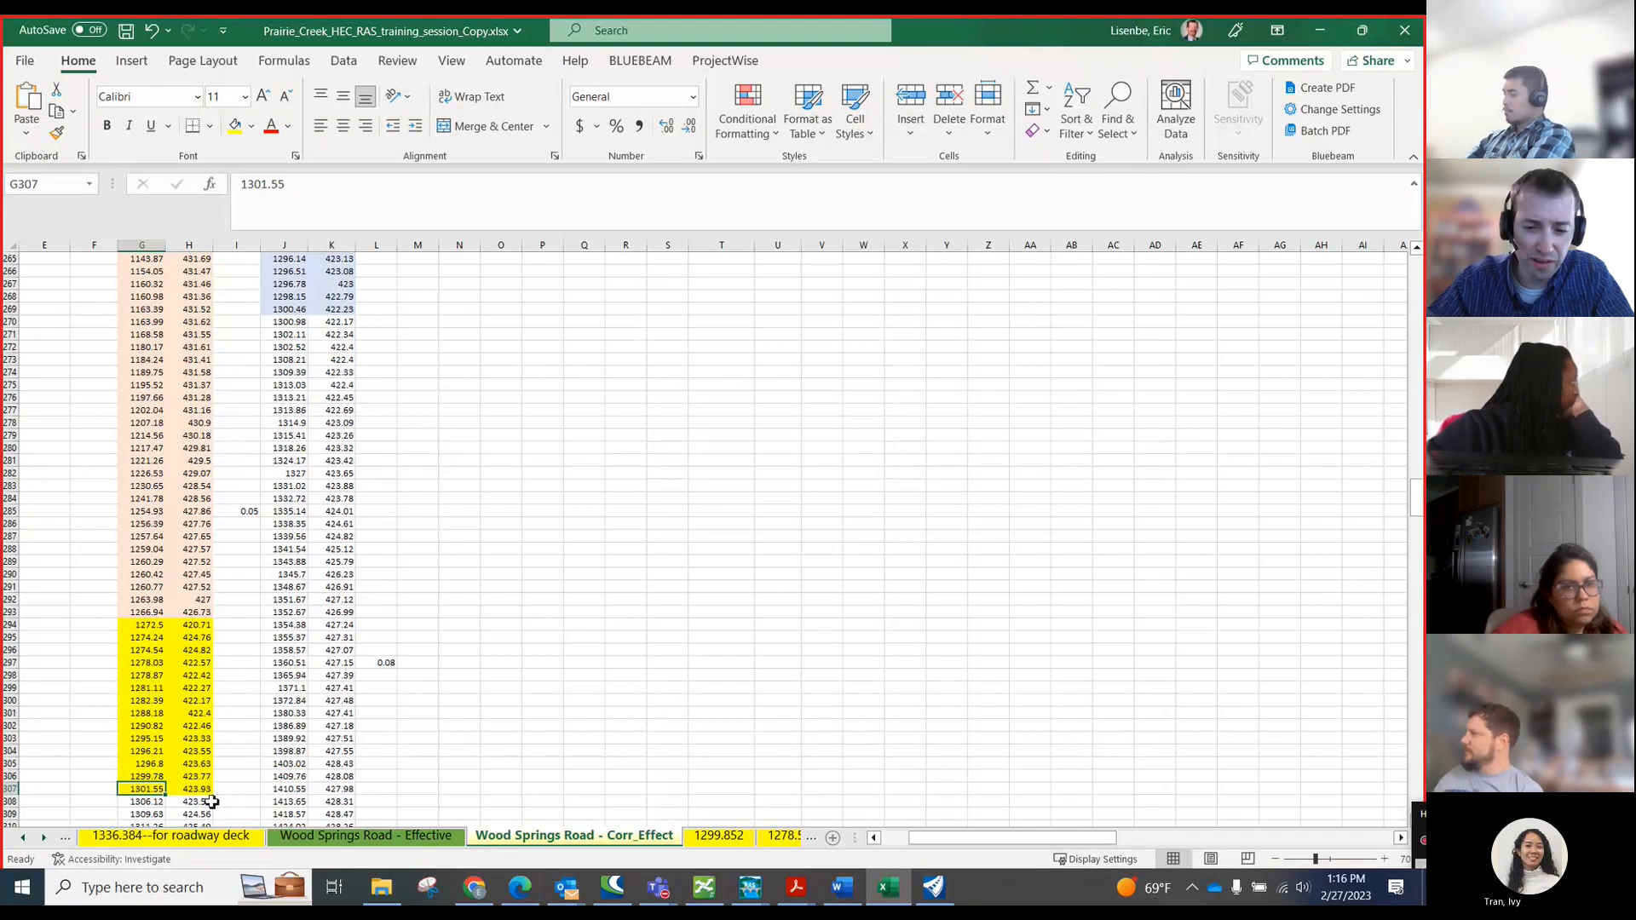
pyautogui.write('130')
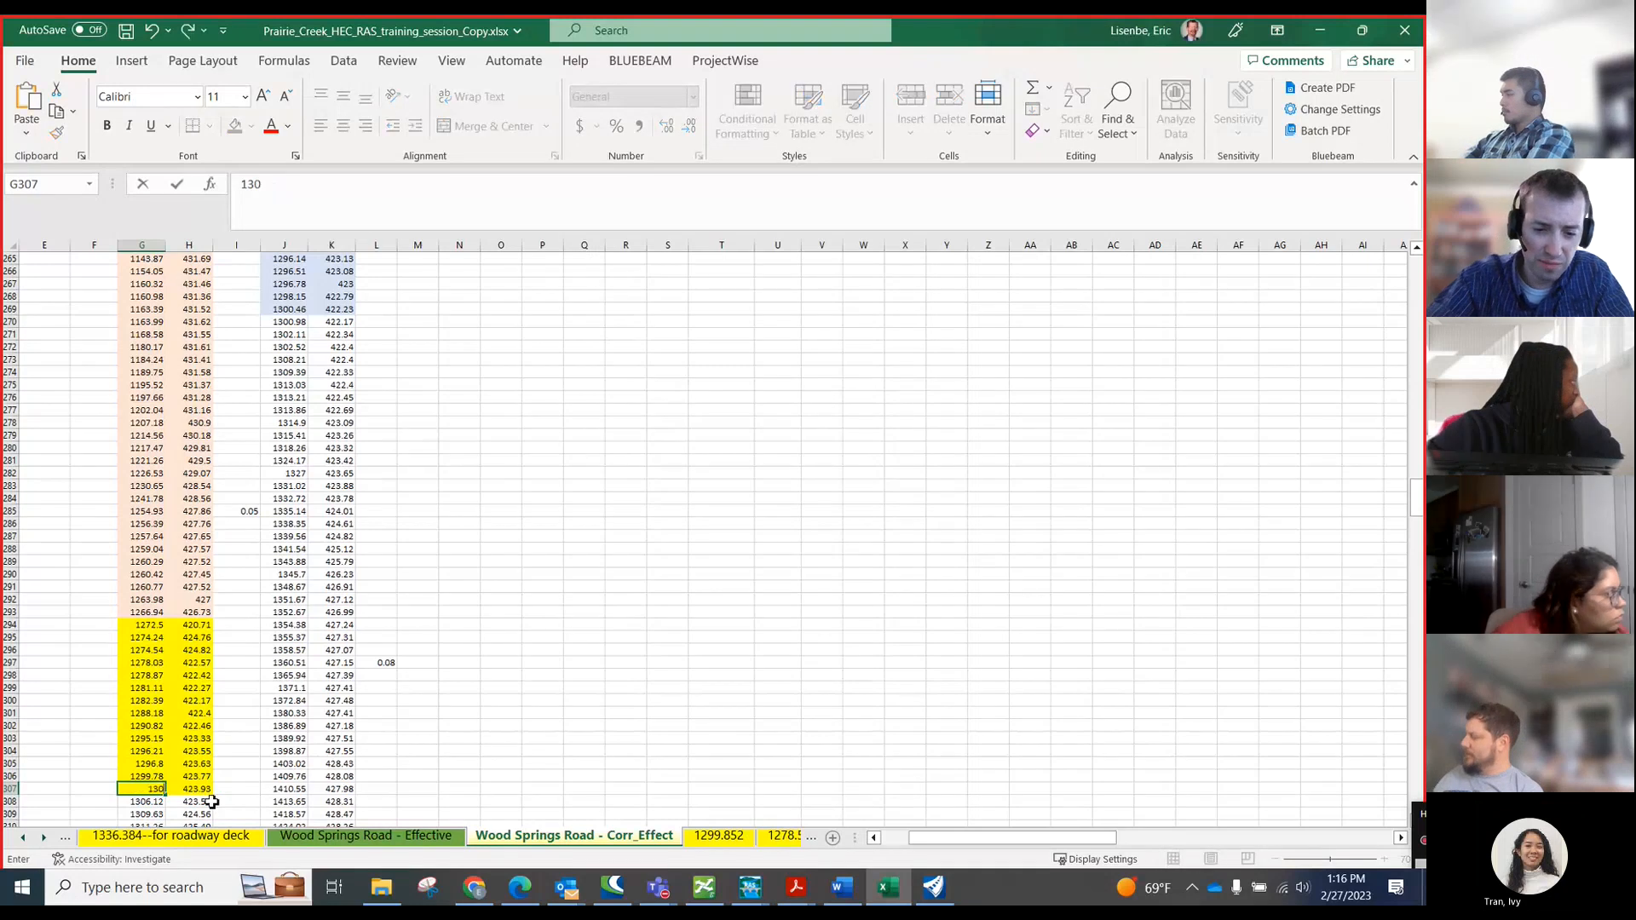
pyautogui.write('4.5')
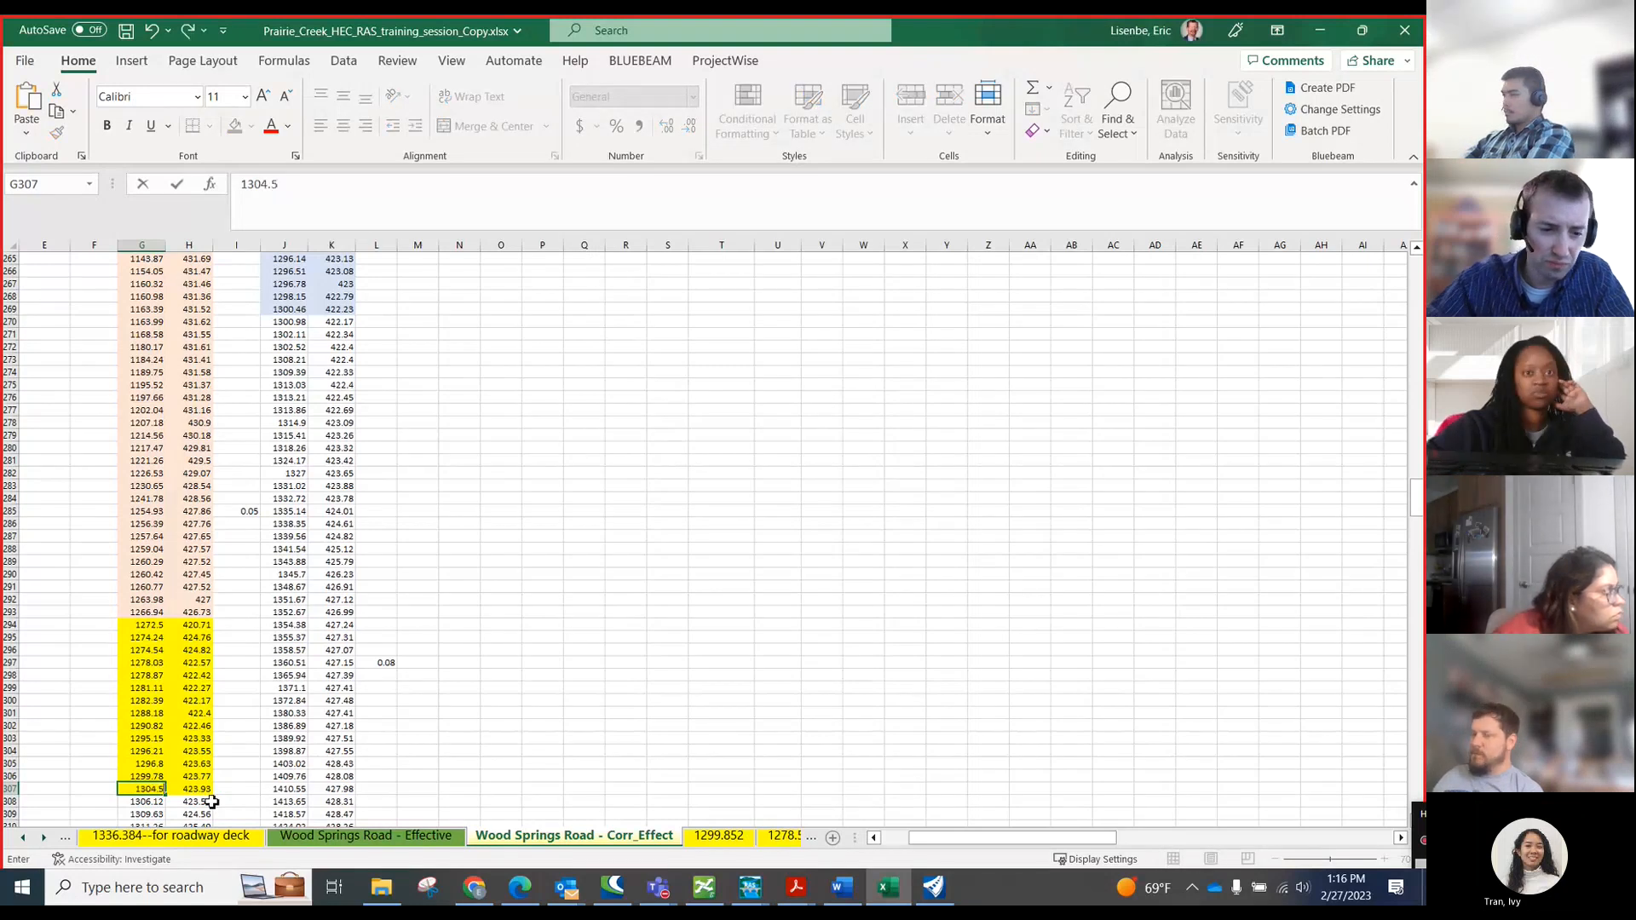
pyautogui.press('Tab')
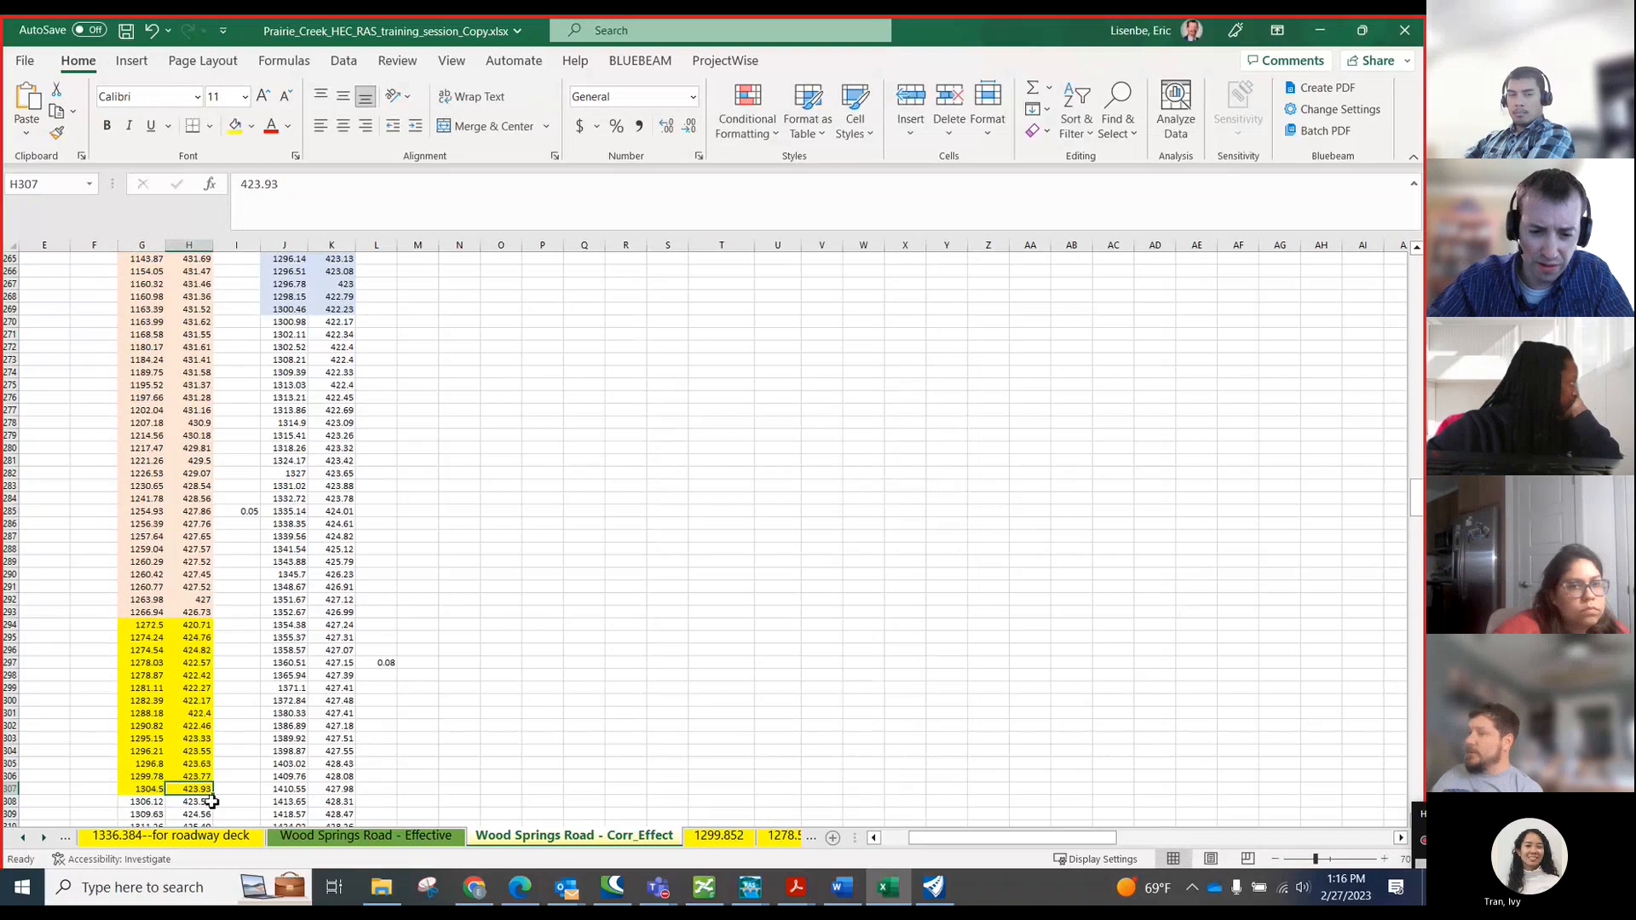
pyautogui.write('420.')
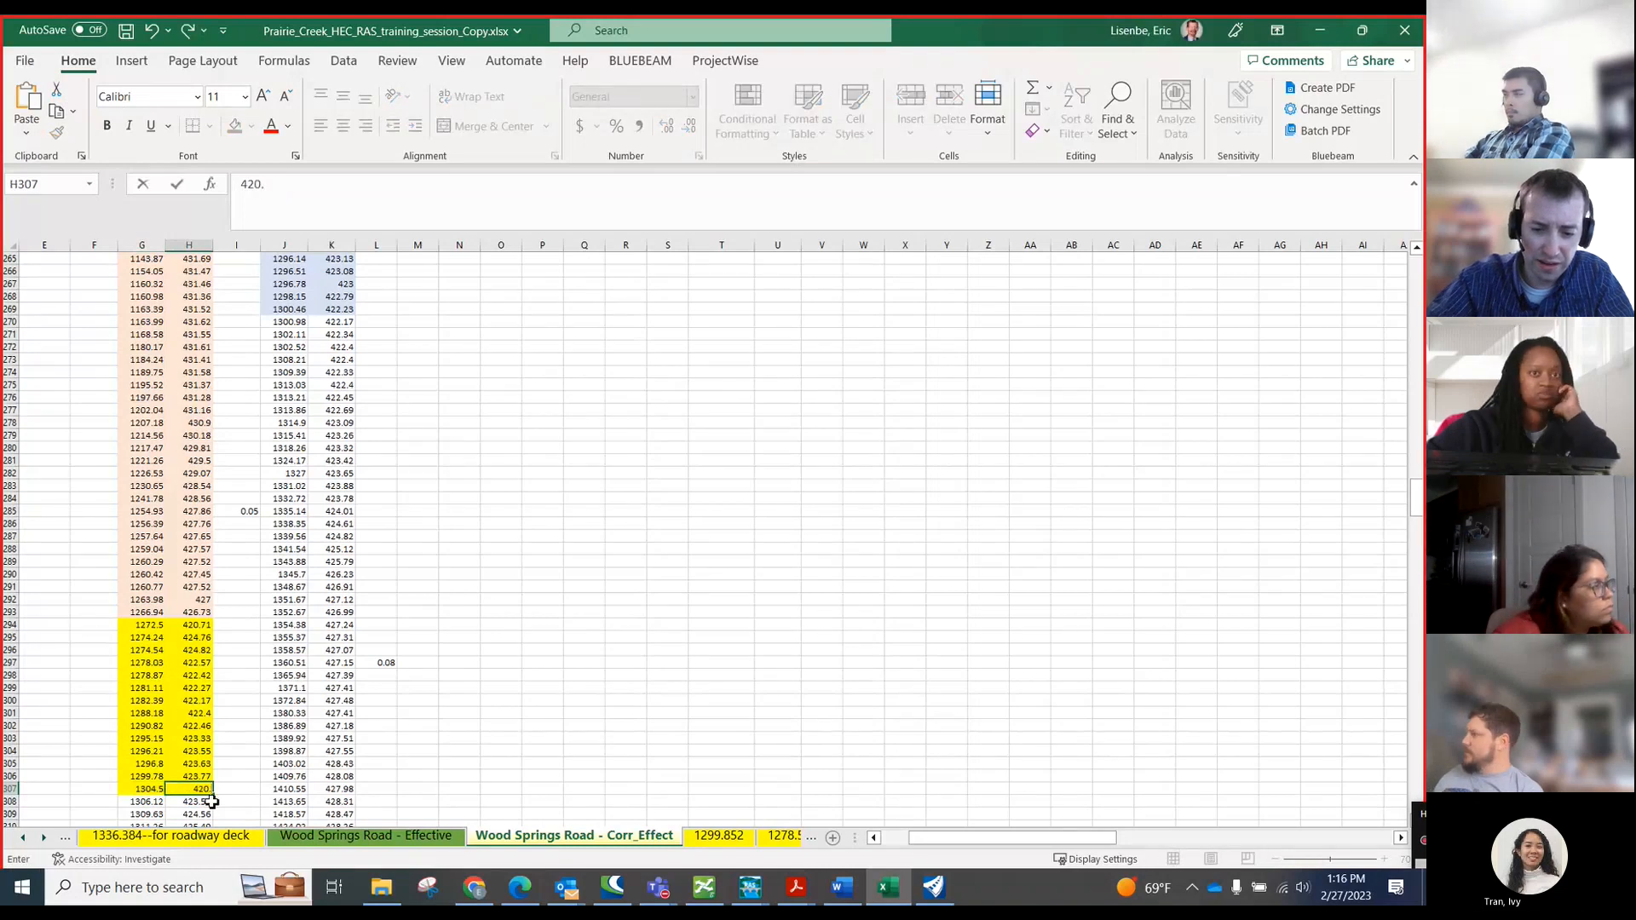
pyautogui.write('71')
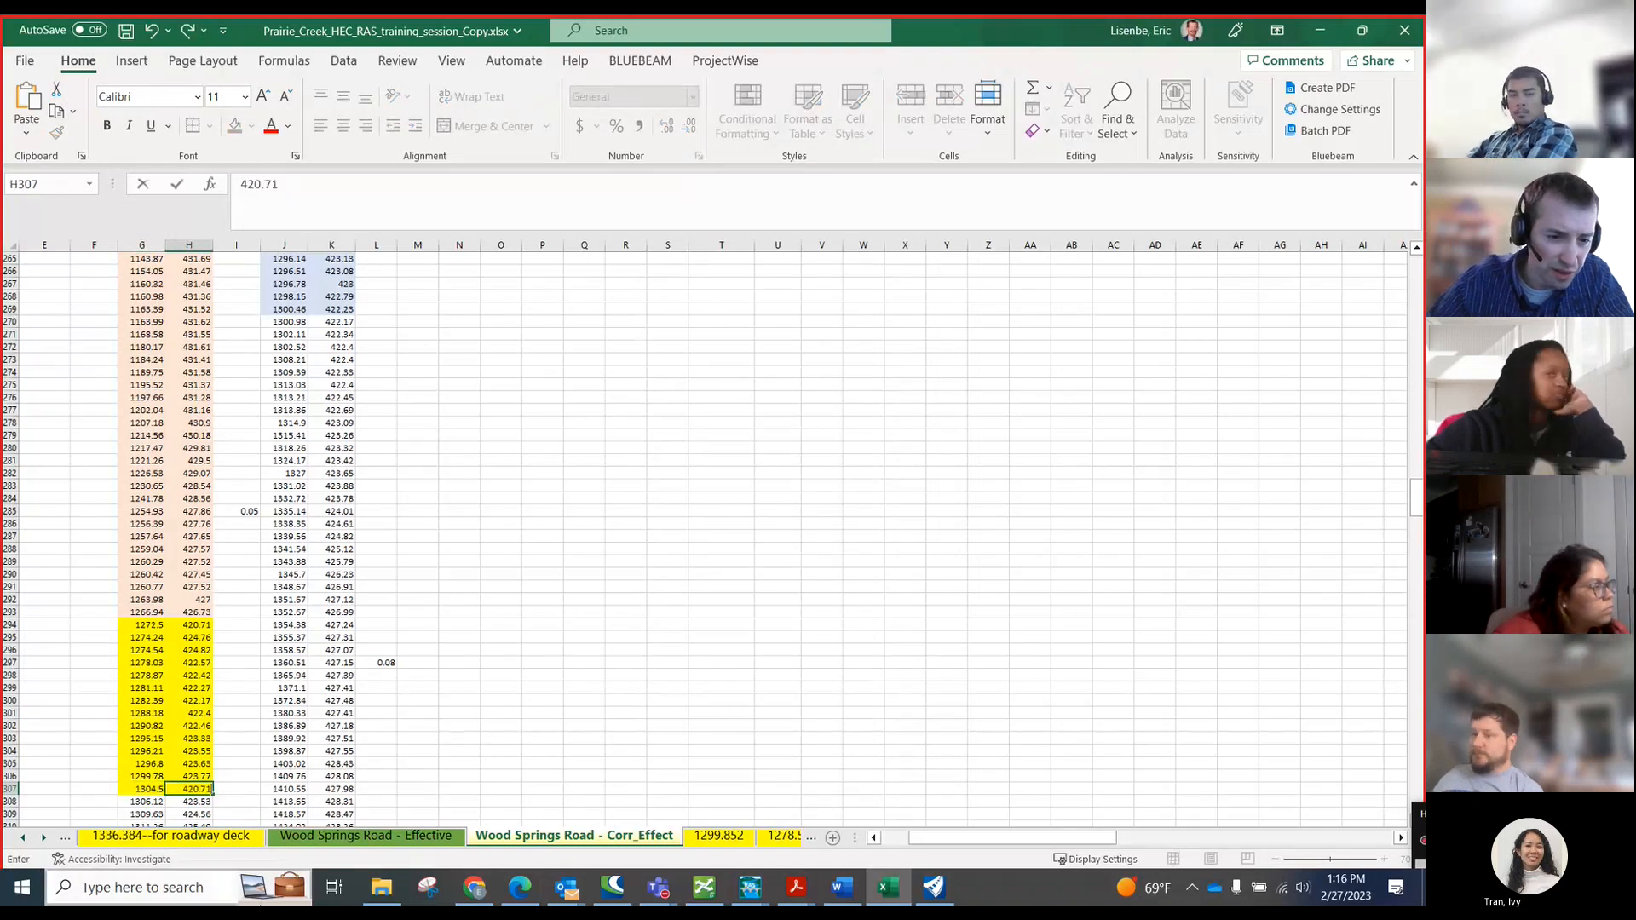
pyautogui.moveTo(153, 637); pyautogui.dragTo(189, 774)
pyautogui.press('Delete')
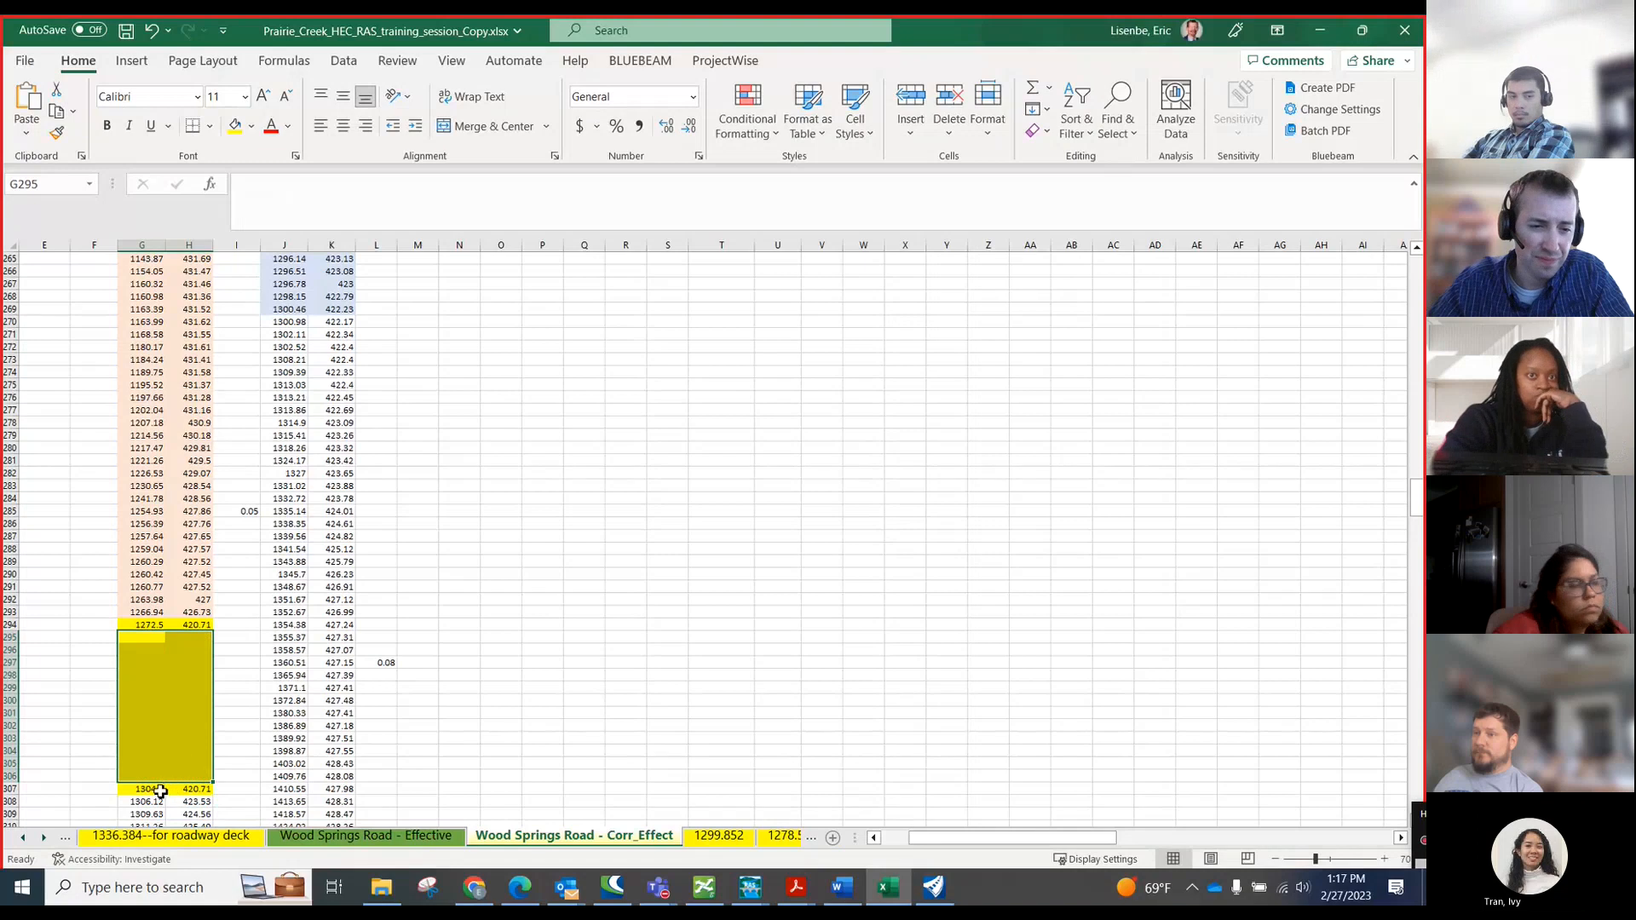
# - Move up the upstream section points from row 307 down by copying them to G295, directly below station 1272.5
pyautogui.moveTo(160, 792); pyautogui.dragTo(197, 760)
pyautogui.hotkey('ctrl', 'c')
pyautogui.scroll(3, 207, 708)
pyautogui.scroll(20, 172, 376)
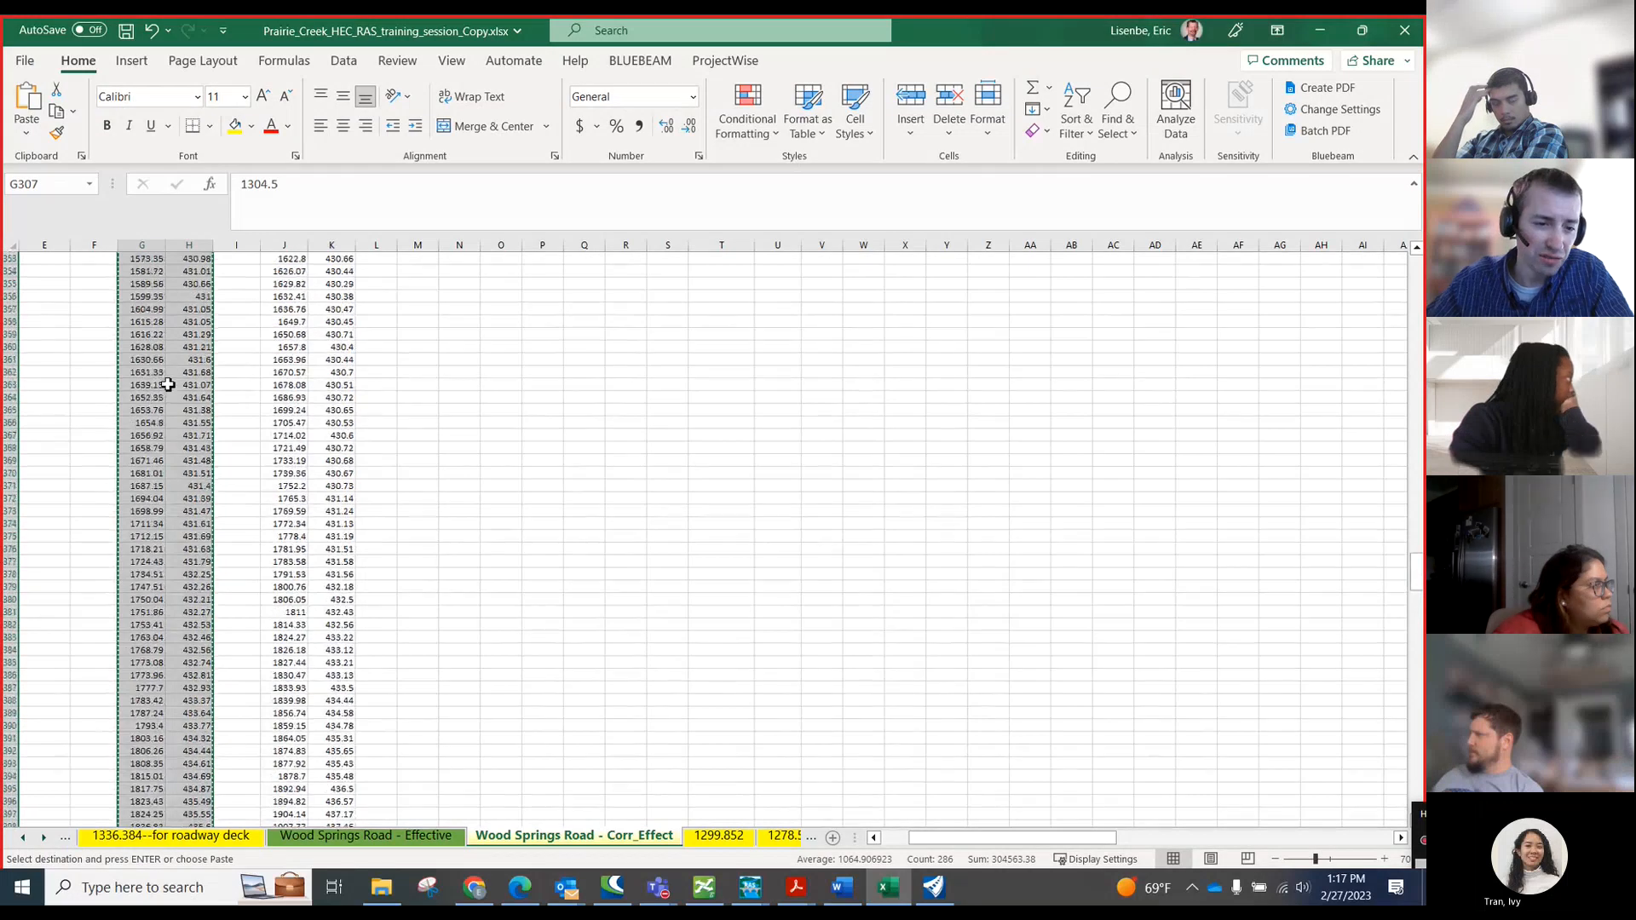
pyautogui.scroll(-20, 179, 401)
pyautogui.scroll(20, 186, 424)
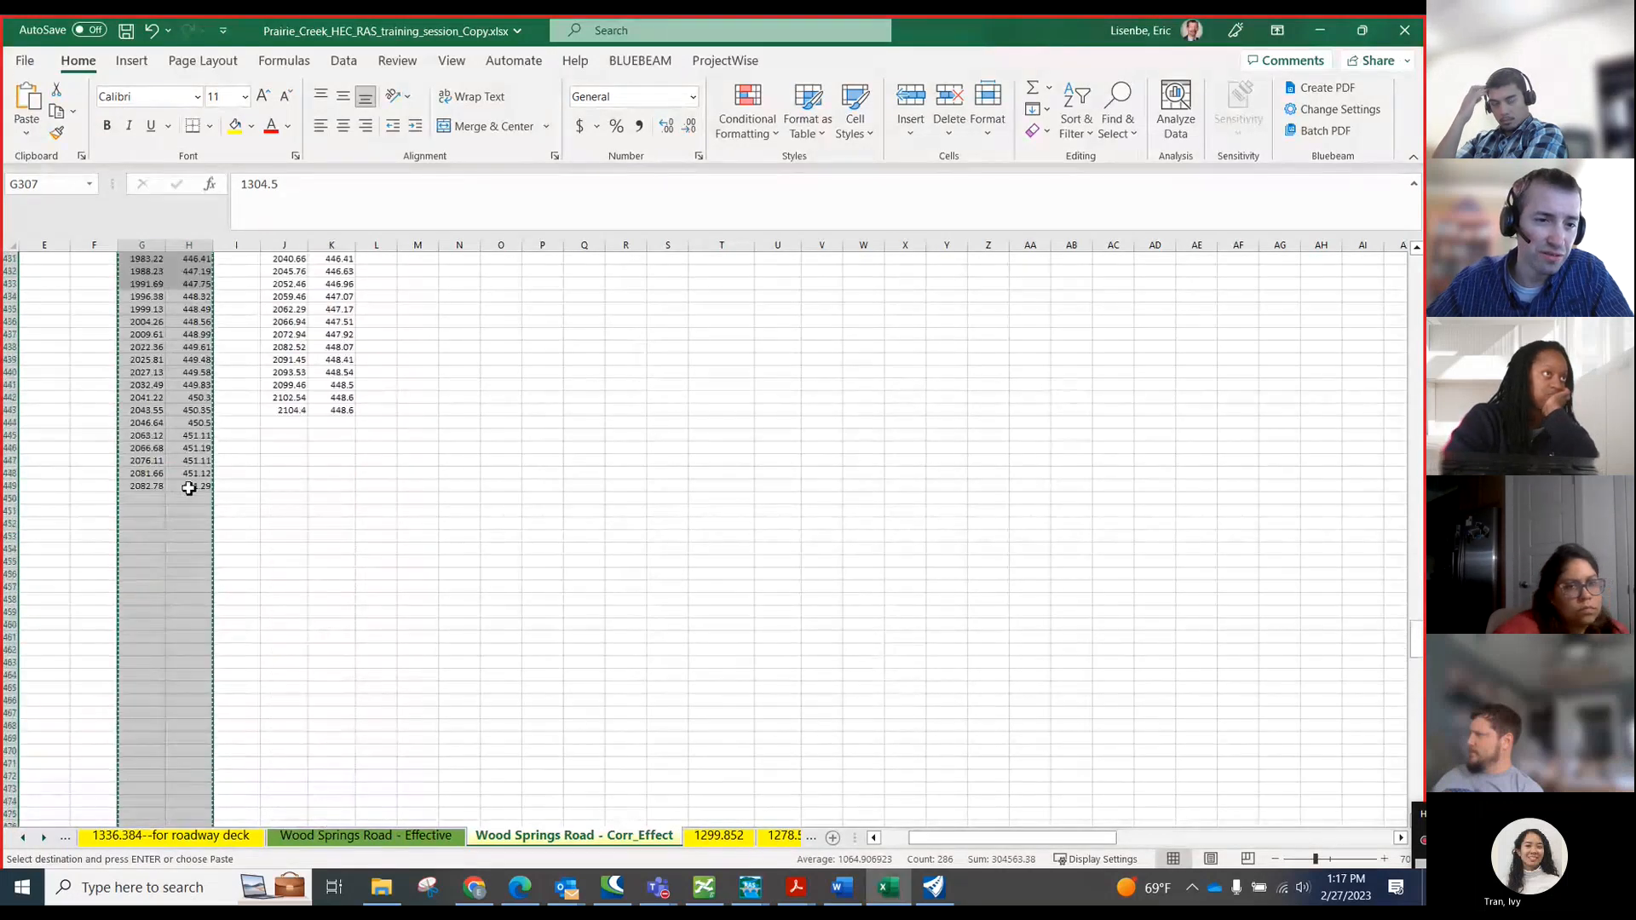
pyautogui.scroll(7, 190, 464)
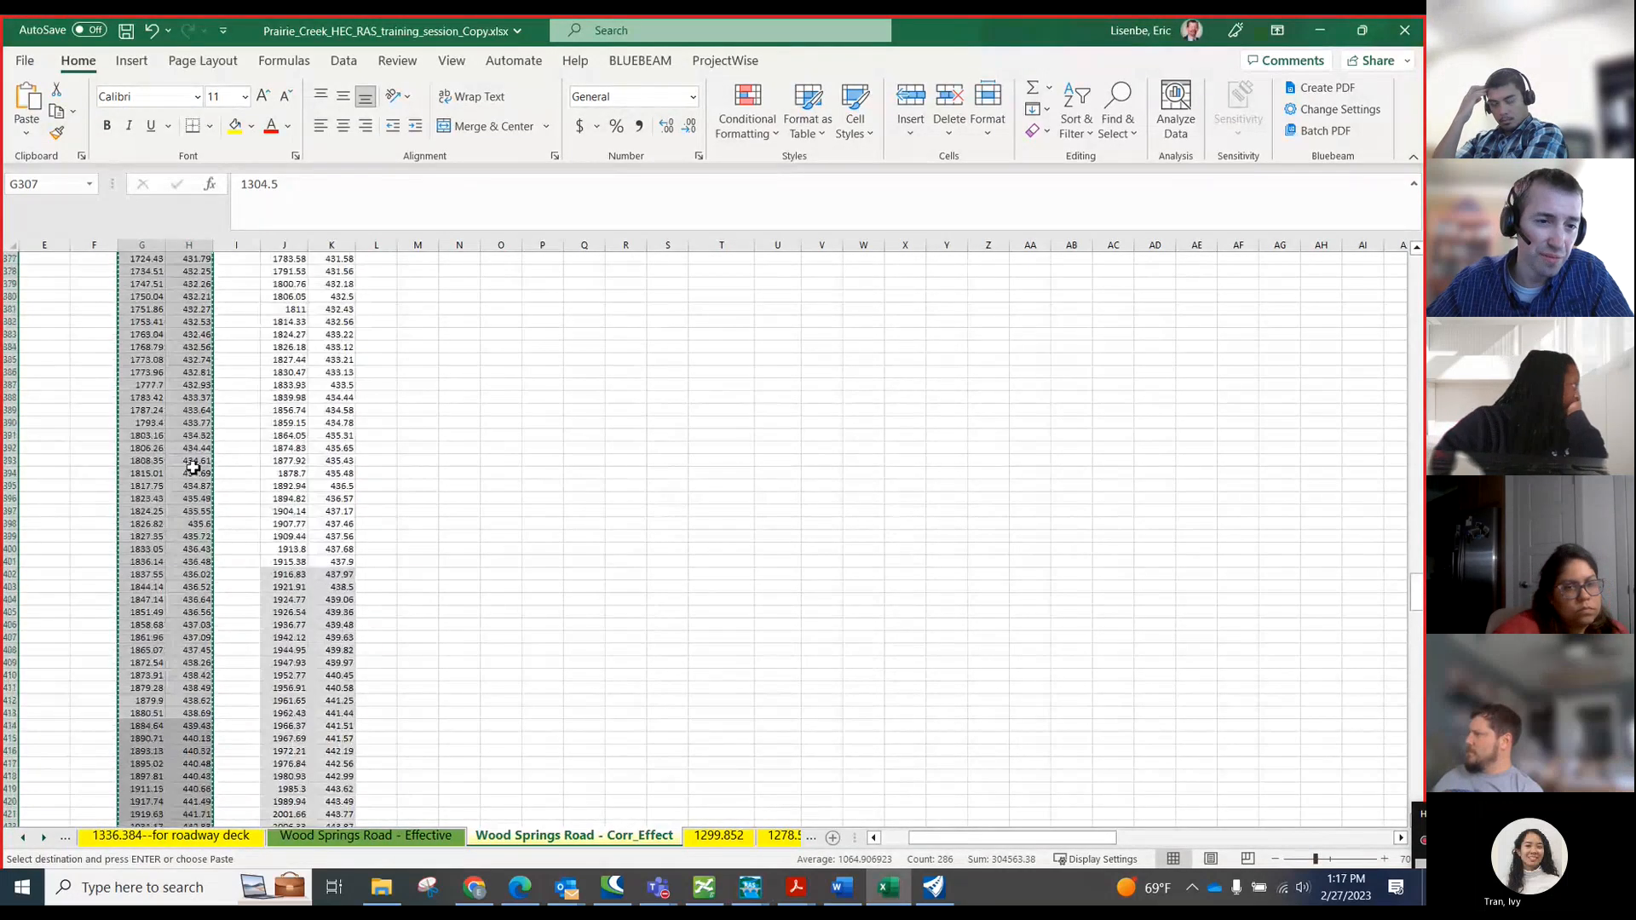
pyautogui.scroll(20, 193, 468)
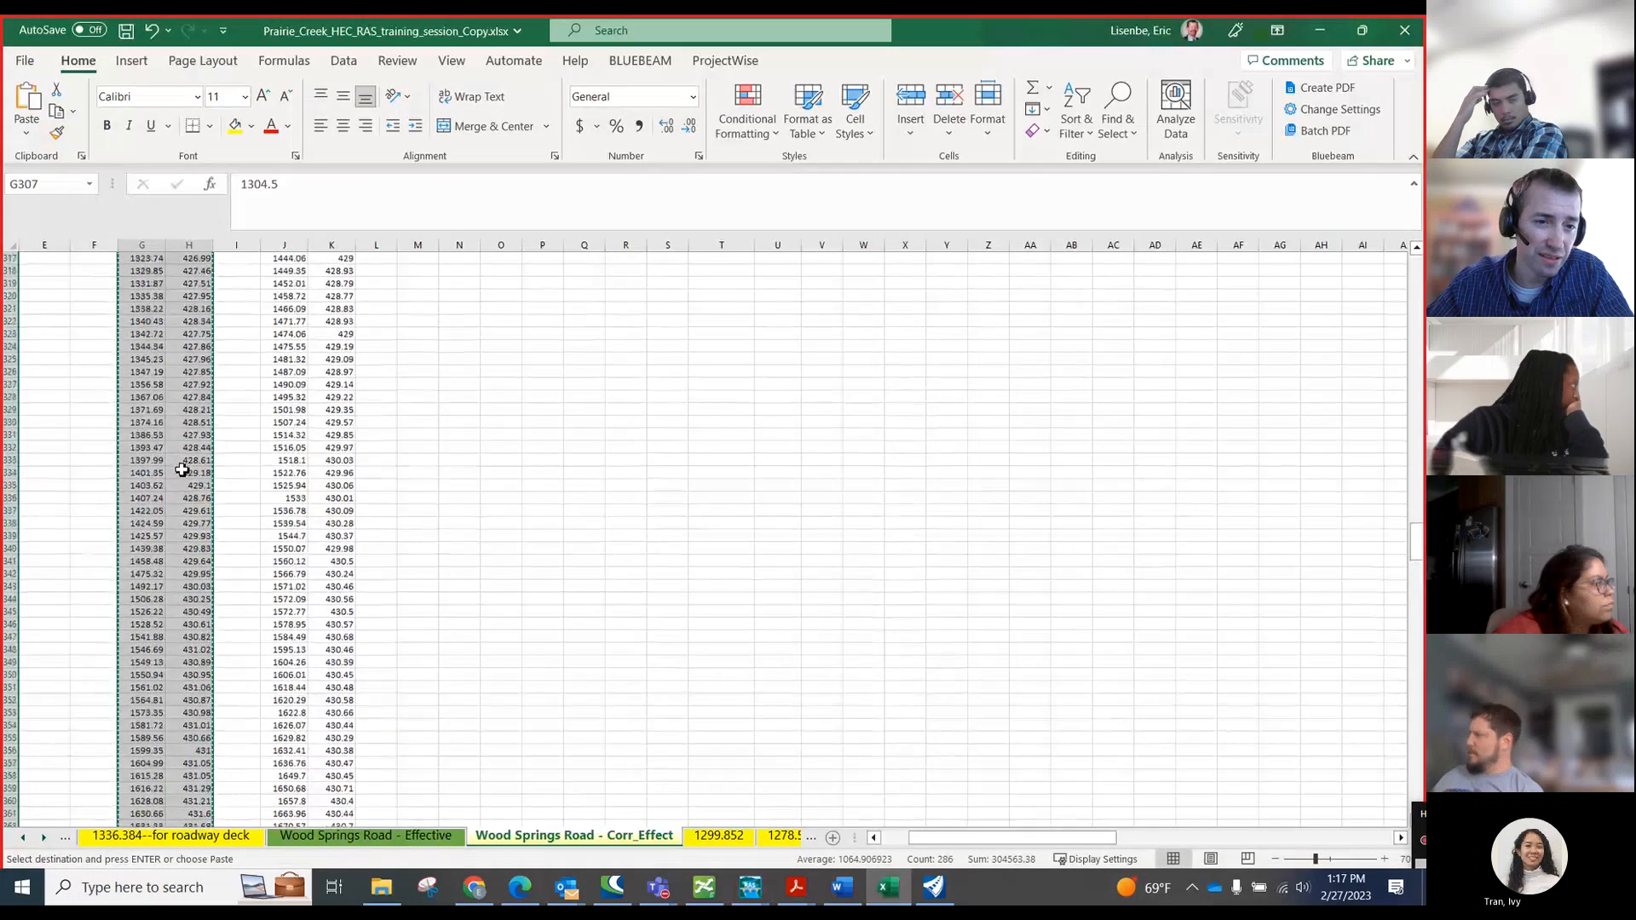
pyautogui.scroll(14, 175, 461)
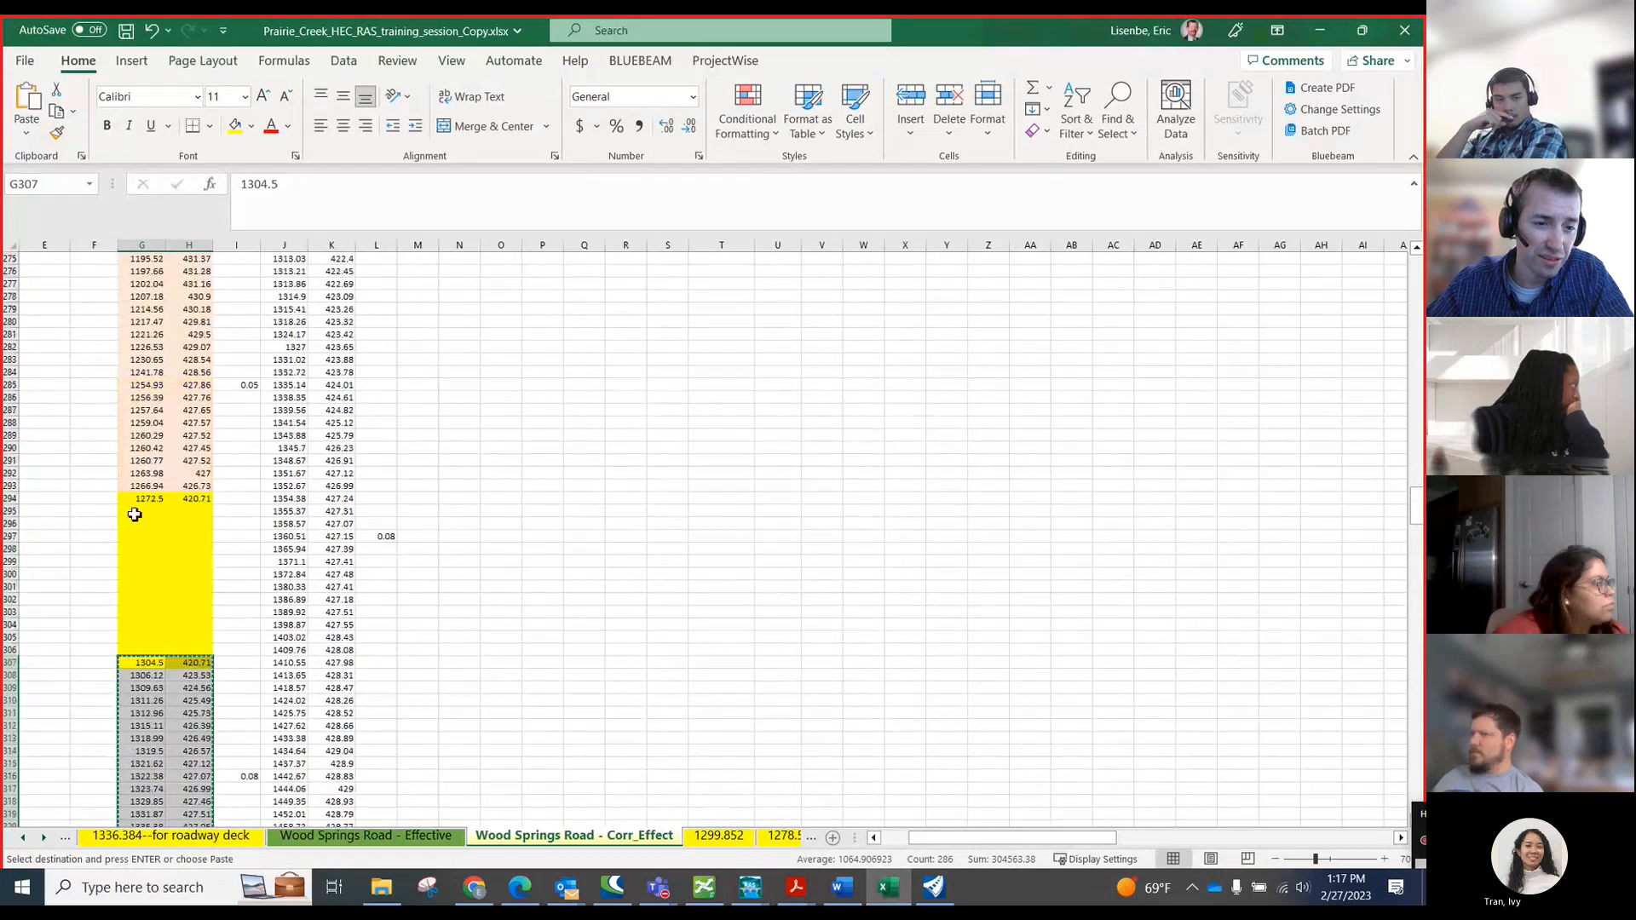
pyautogui.click(135, 511)
pyautogui.press('Return')
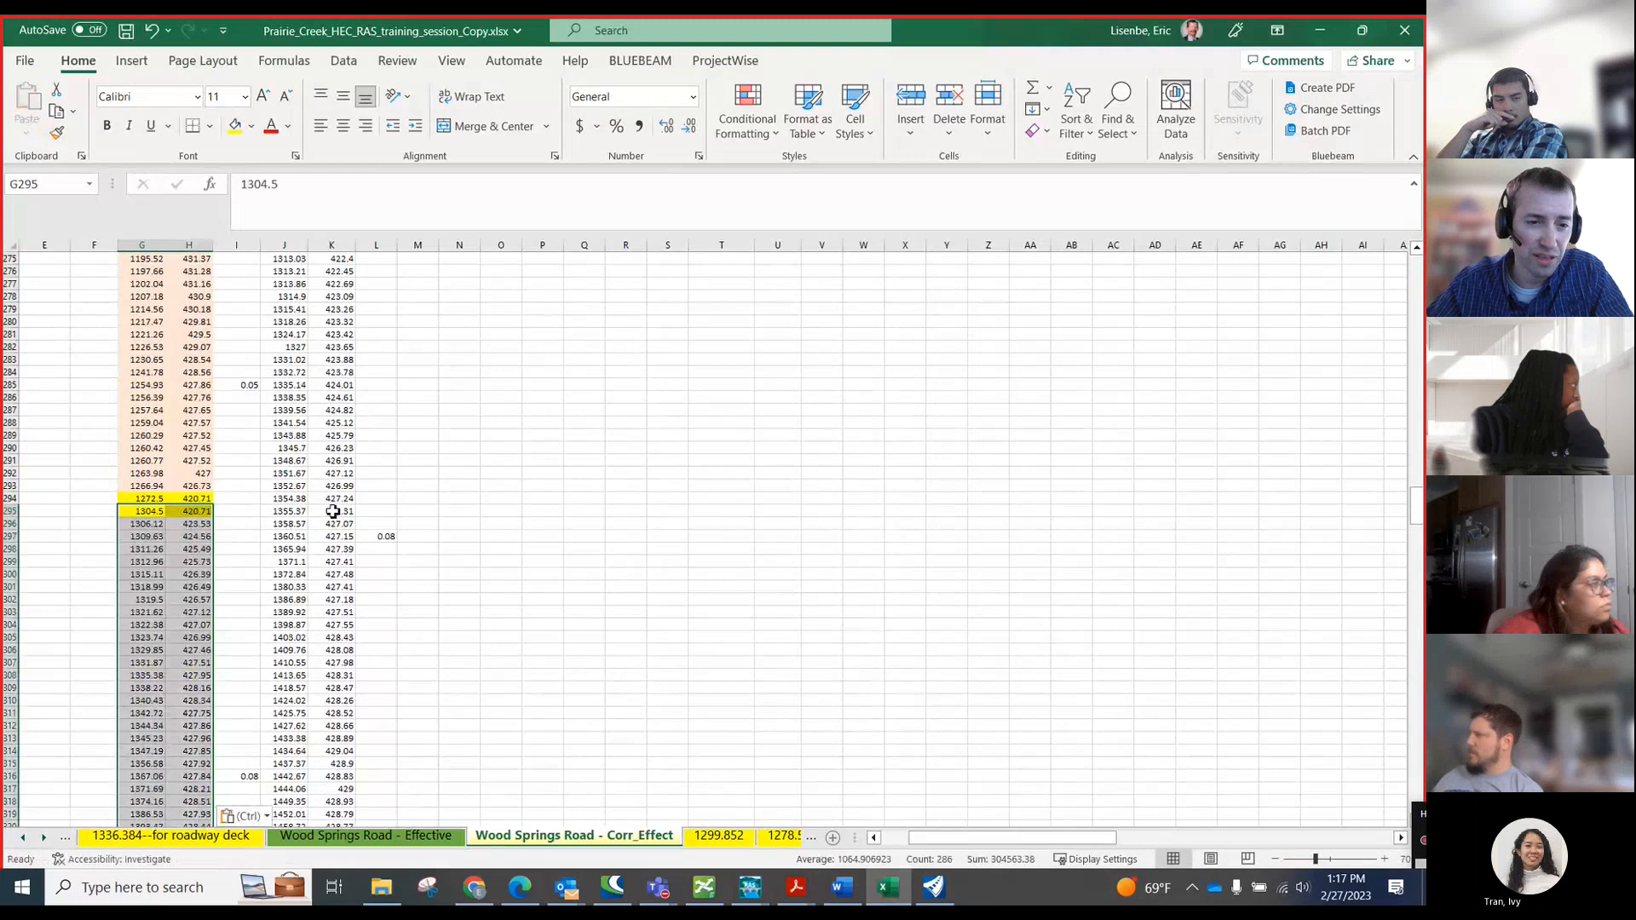
# - Copy the upstream section's stations, elevations and Manning's n values in columns G to I, from row 48 down
pyautogui.scroll(20, 588, 528)
pyautogui.scroll(20, 605, 525)
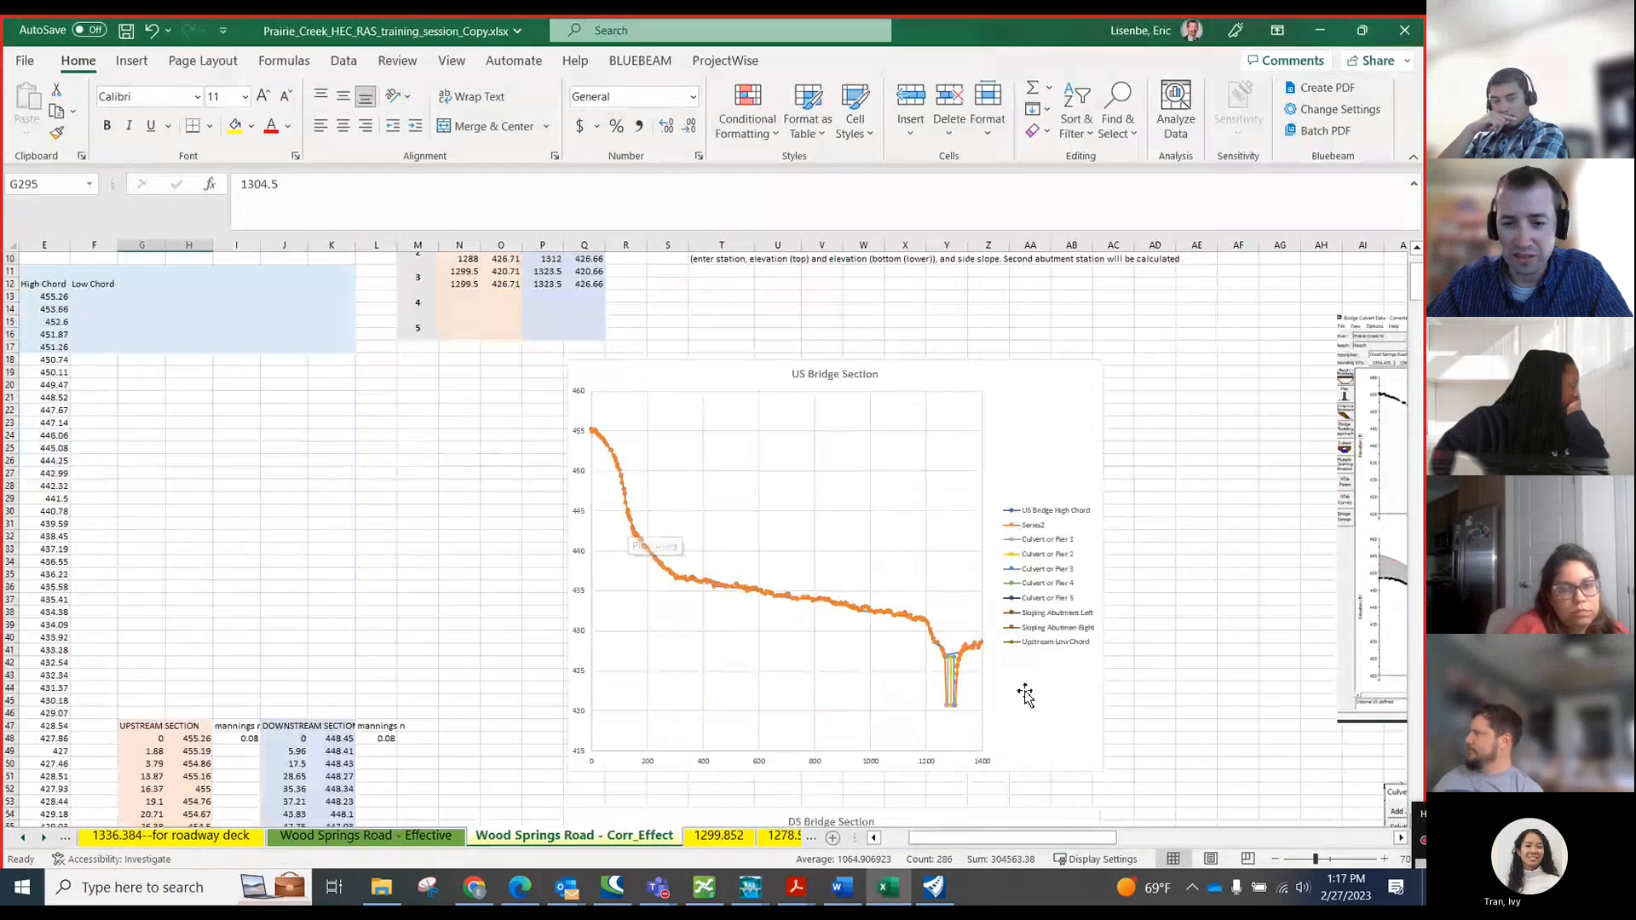
pyautogui.moveTo(144, 737); pyautogui.dragTo(254, 738)
pyautogui.hotkey('ctrl', 'c')
pyautogui.scroll(19, 388, 642)
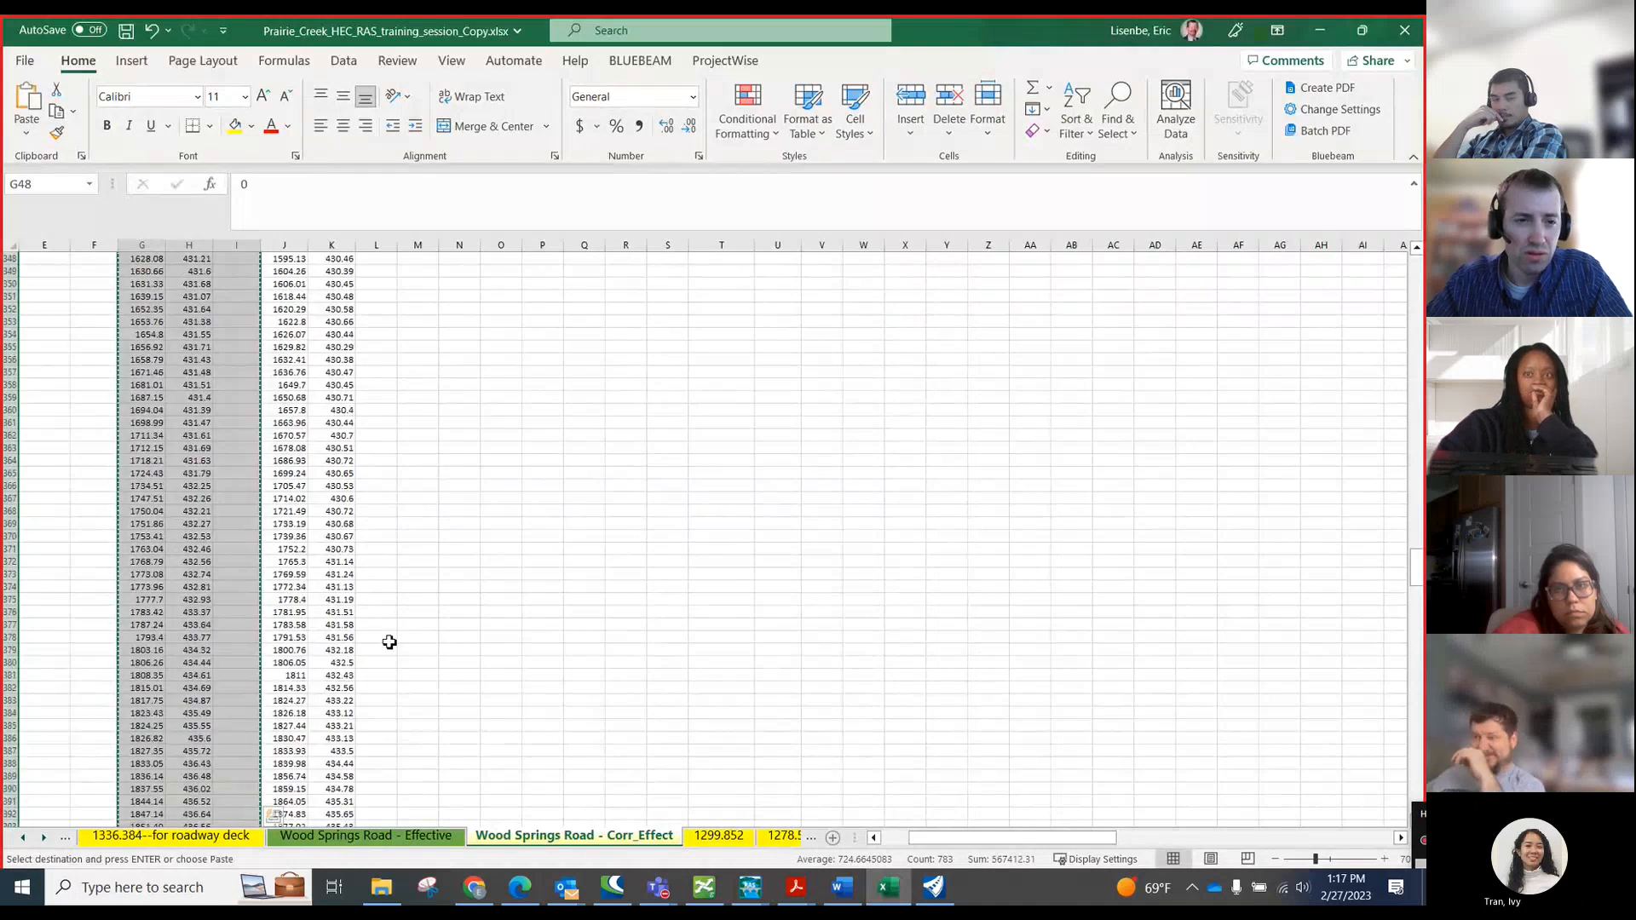
pyautogui.scroll(19, 390, 643)
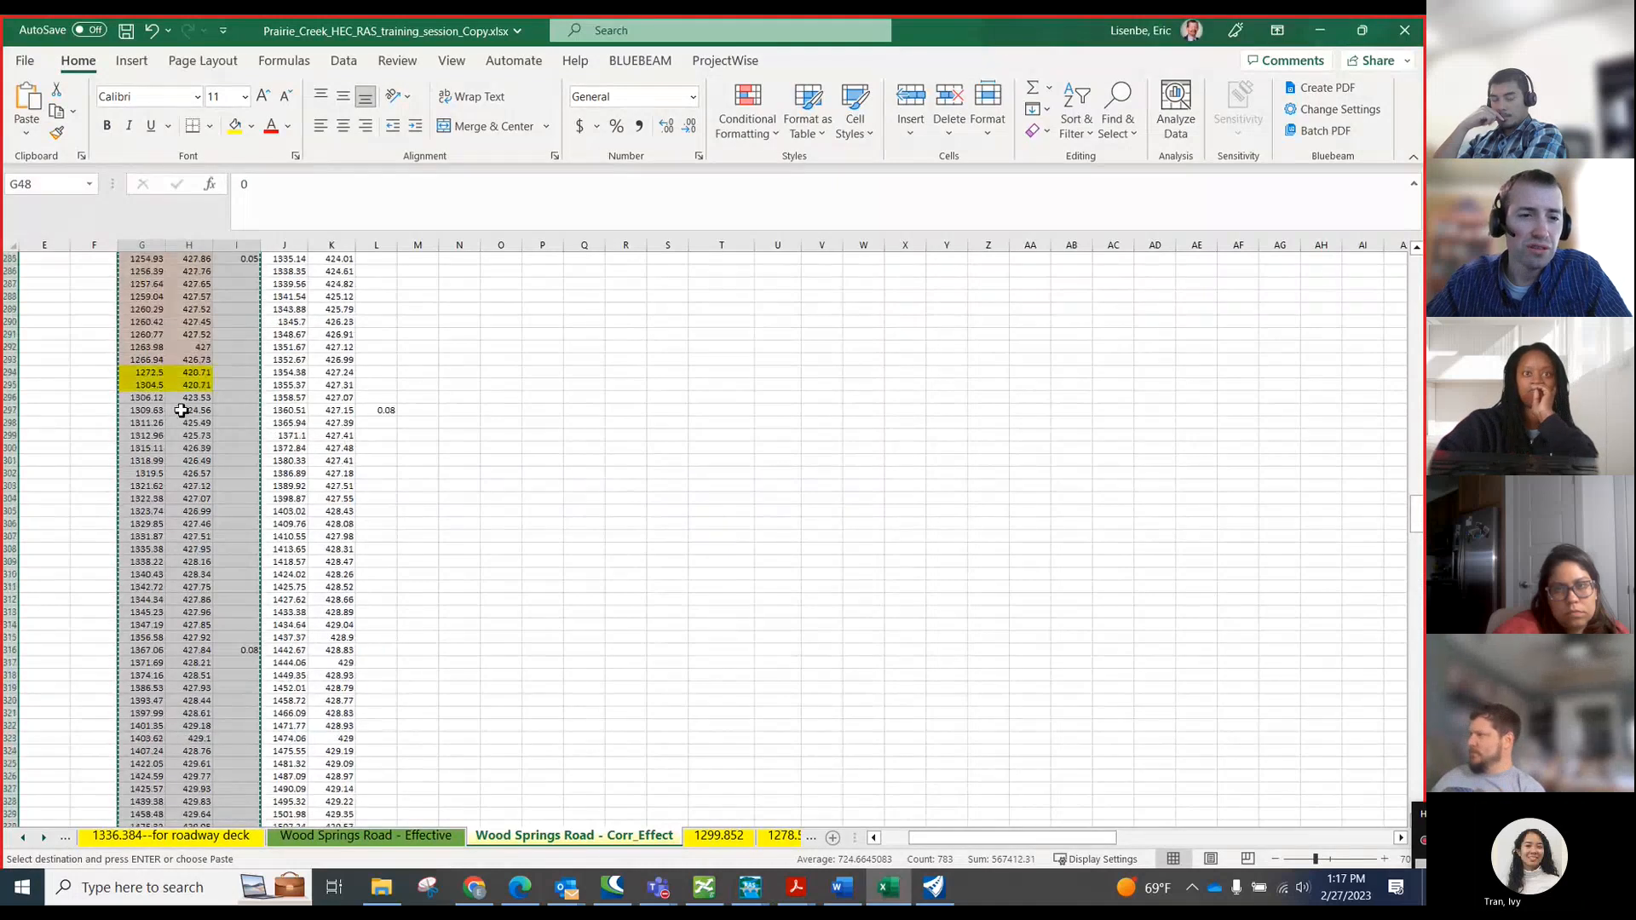
pyautogui.scroll(15, 227, 399)
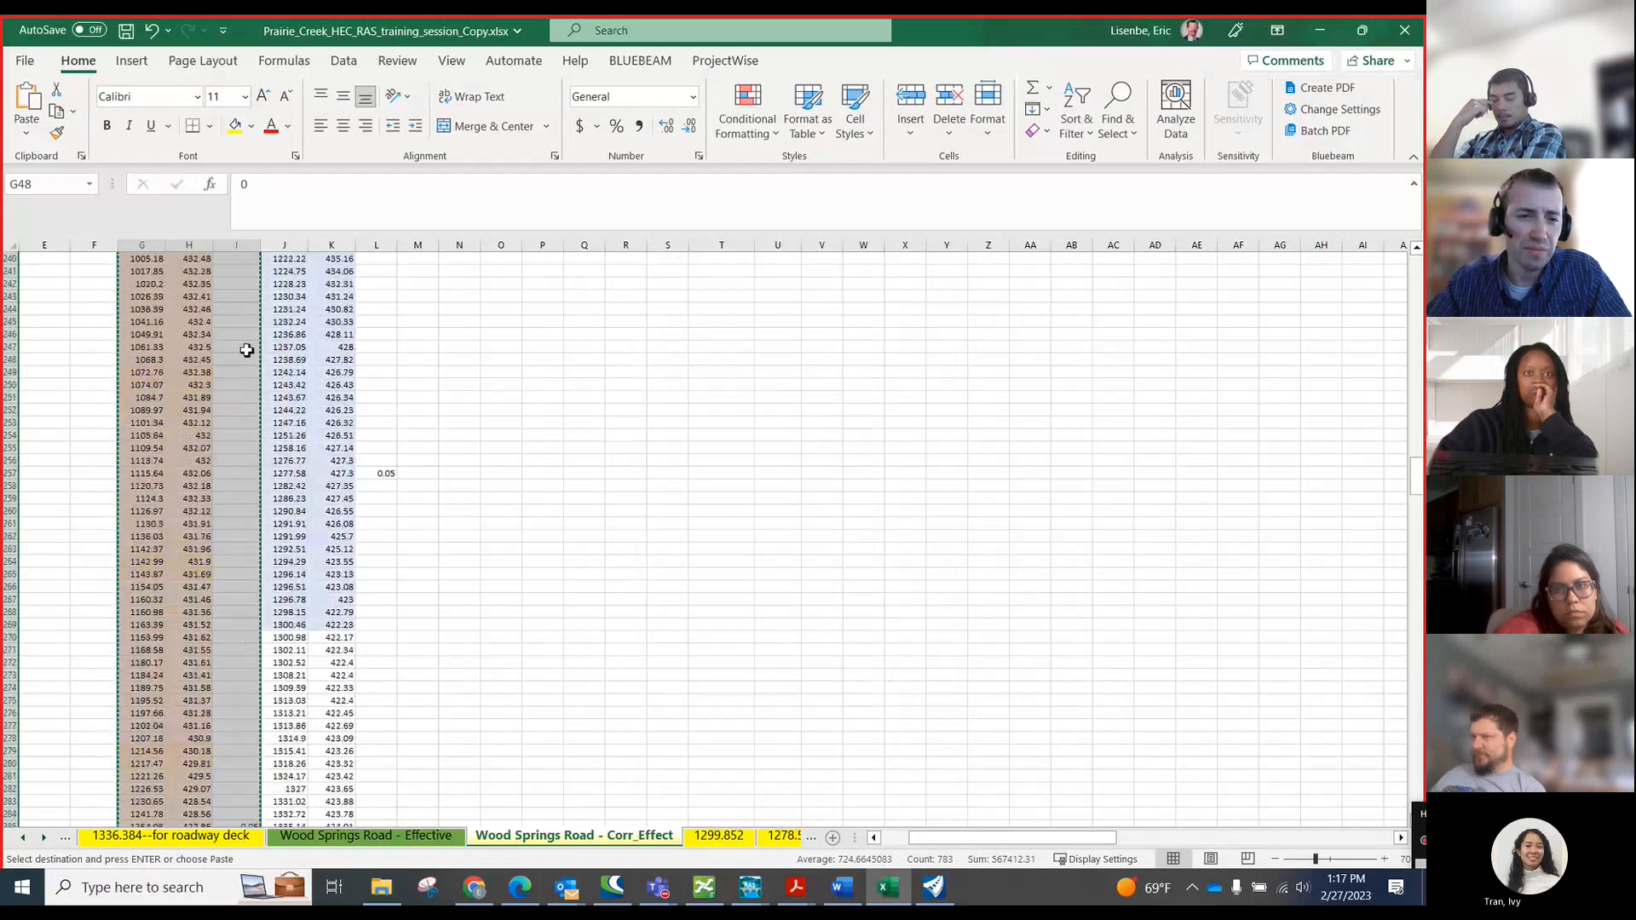
pyautogui.scroll(20, 246, 350)
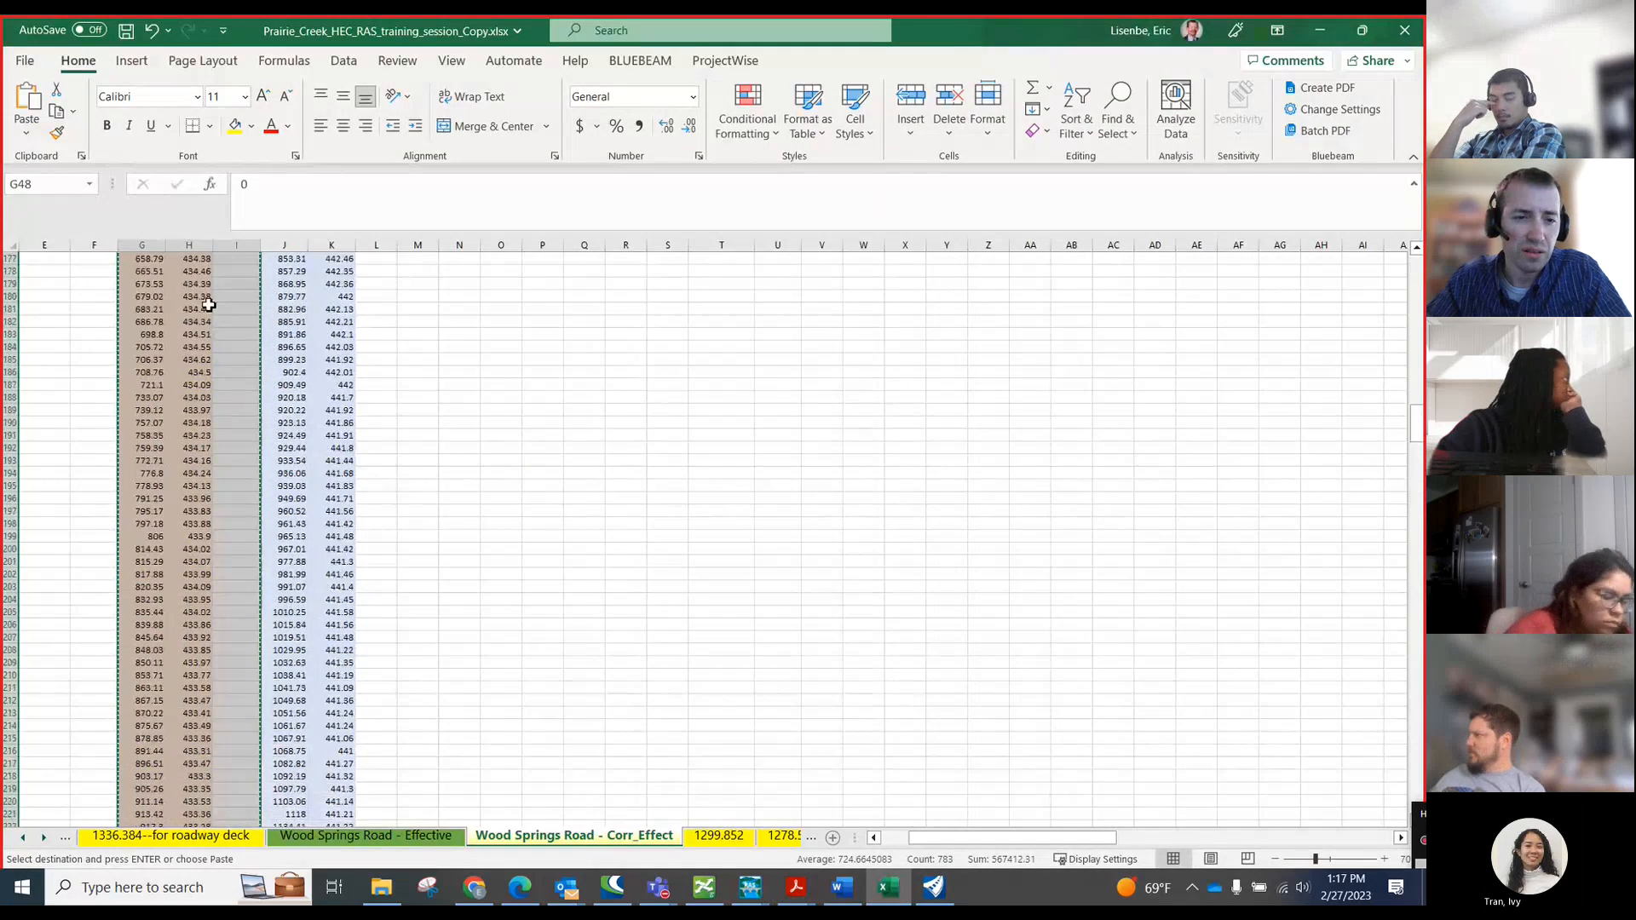
pyautogui.scroll(20, 222, 298)
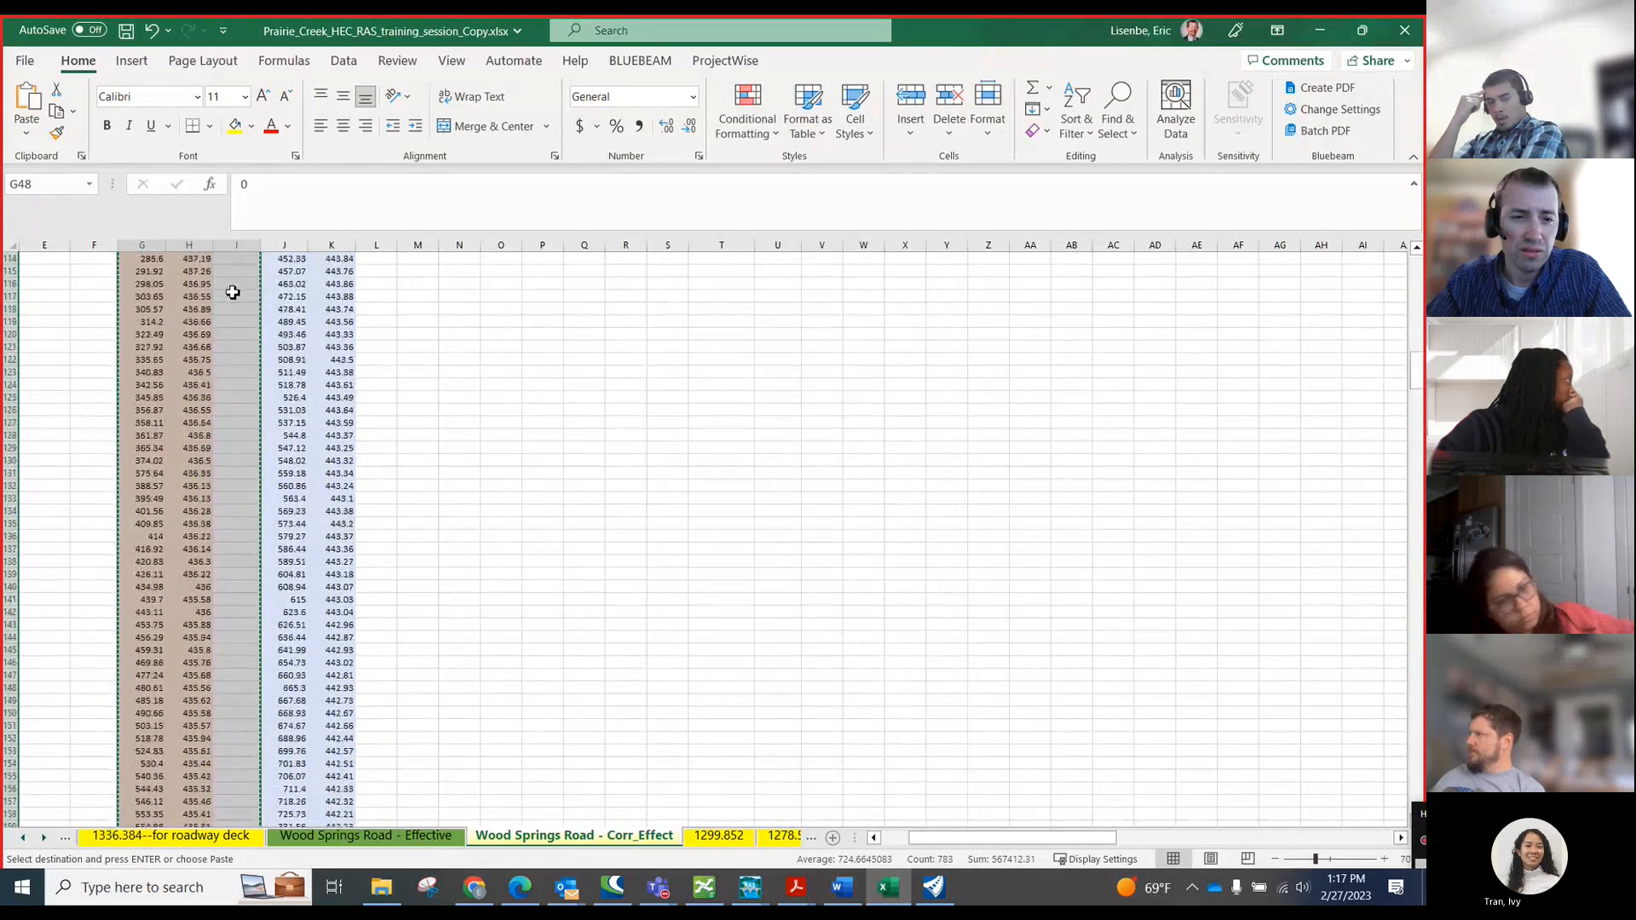
pyautogui.scroll(2, 225, 294)
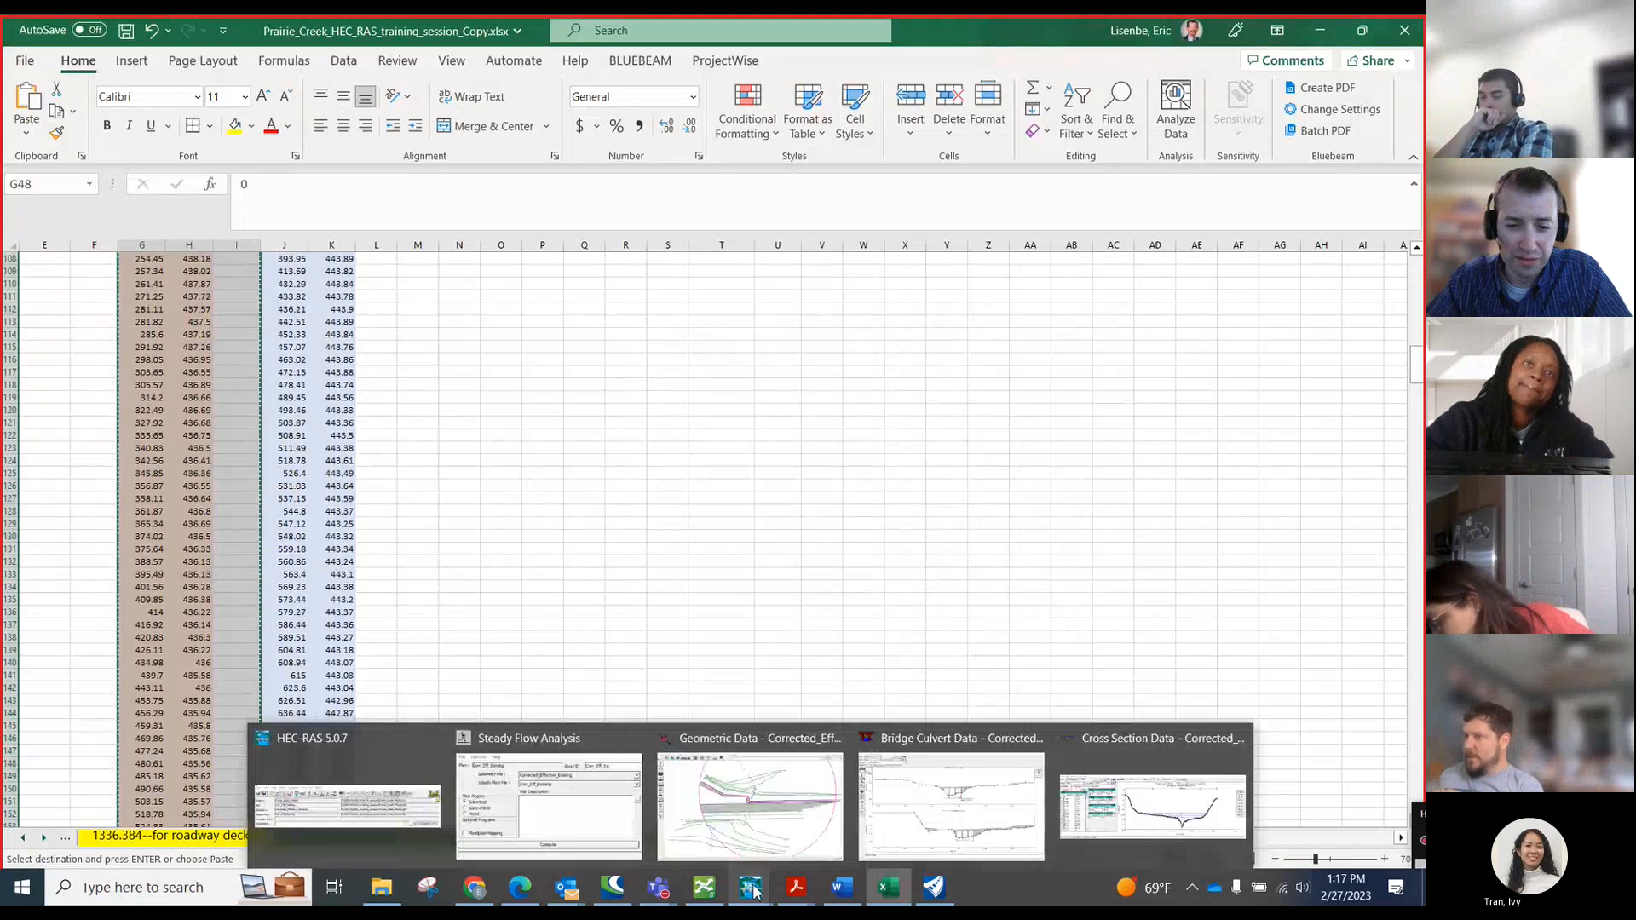
# - In HEC-RAS, overwrite the upstream inside internal bridge cross section of the Wood Springs Road culvert with the copied workbook data
pyautogui.moveTo(750, 887)
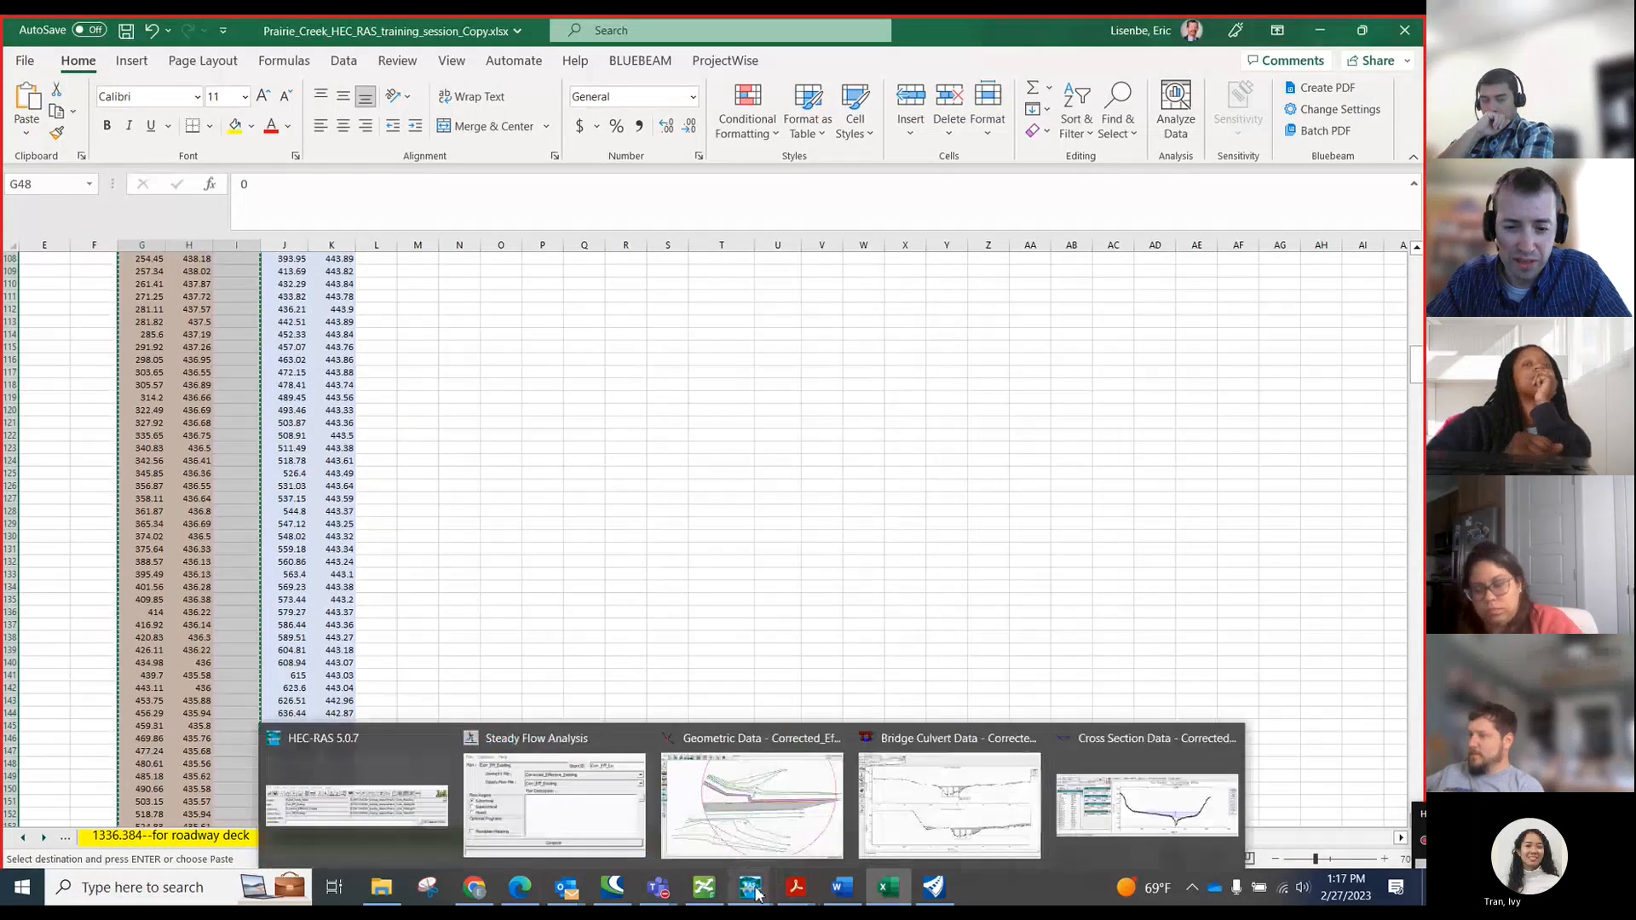
pyautogui.click(742, 831)
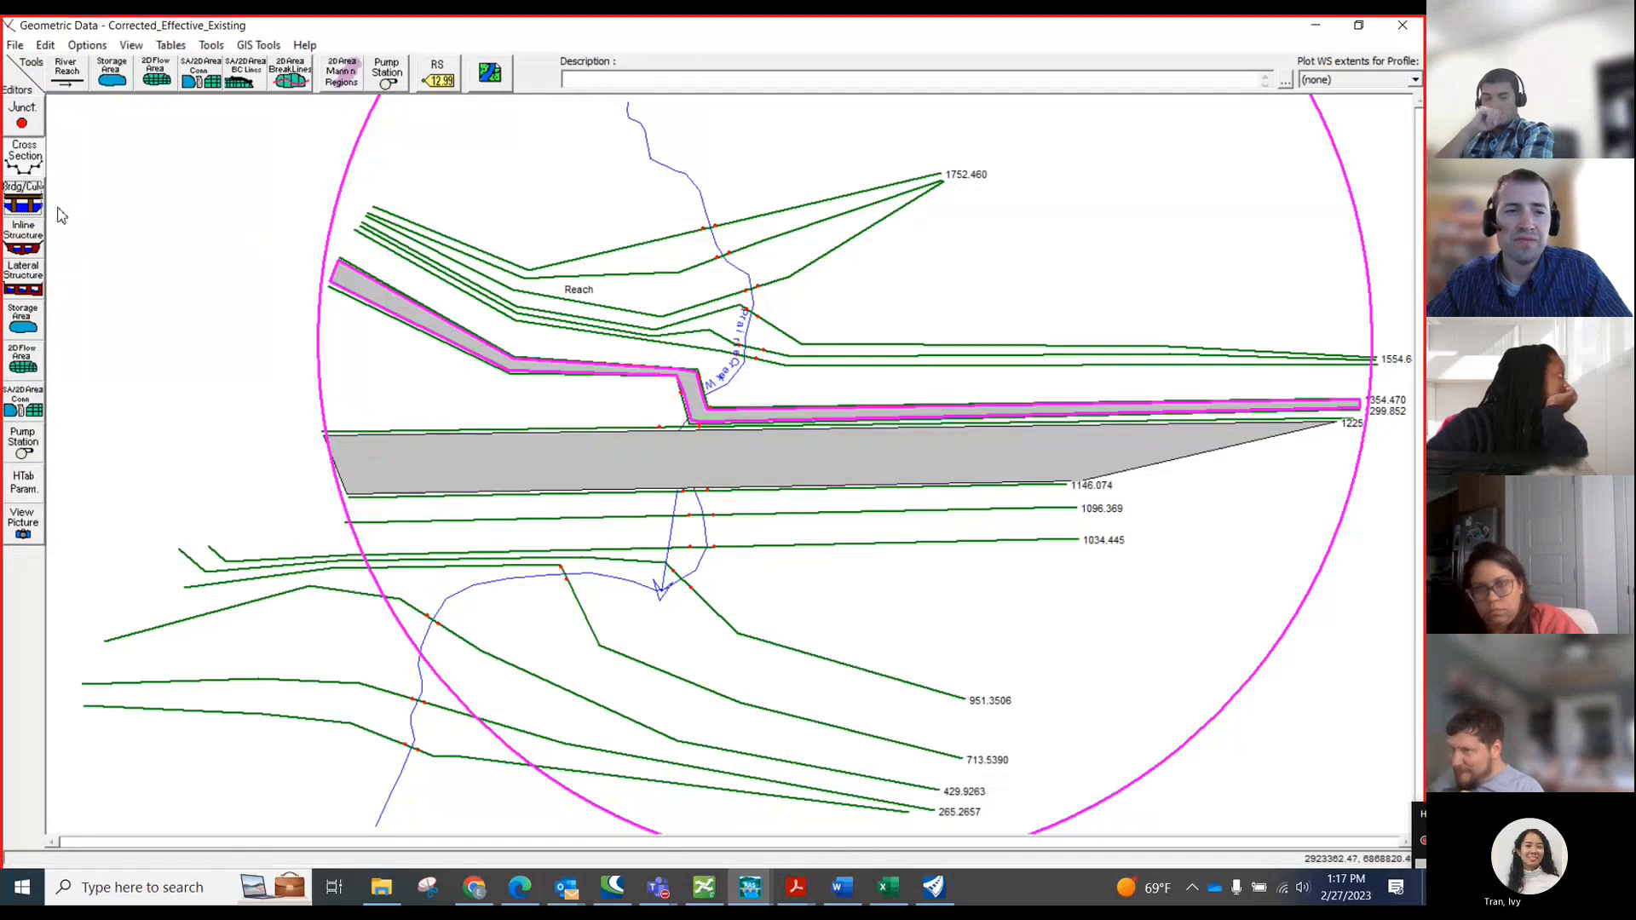
pyautogui.click(25, 205)
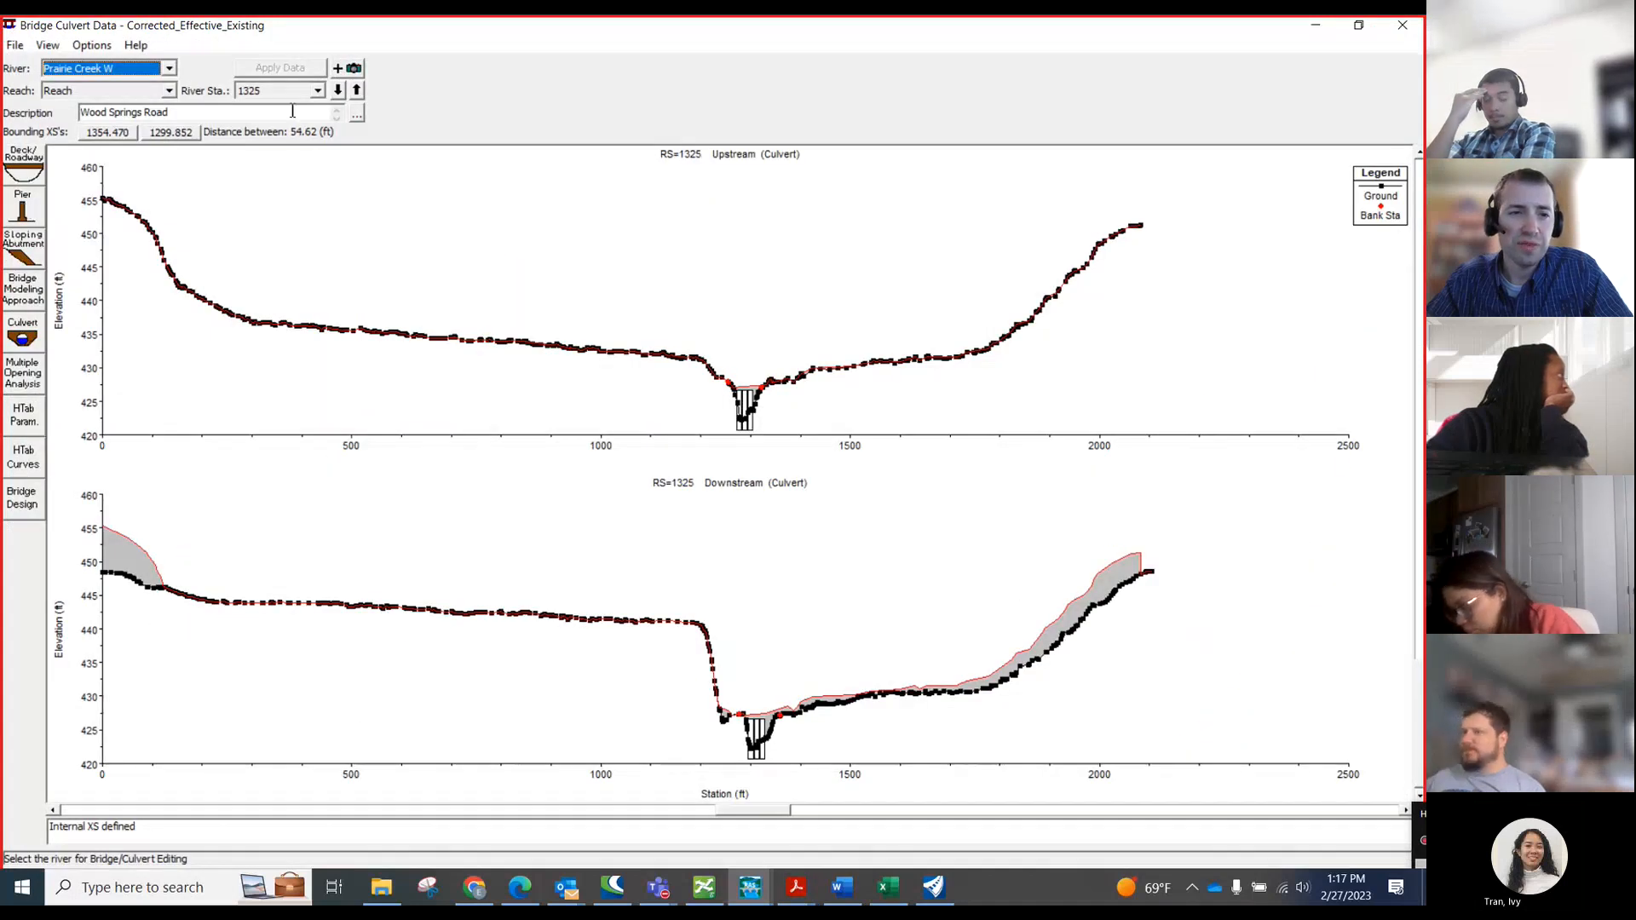
pyautogui.moveTo(296, 31); pyautogui.dragTo(564, 59)
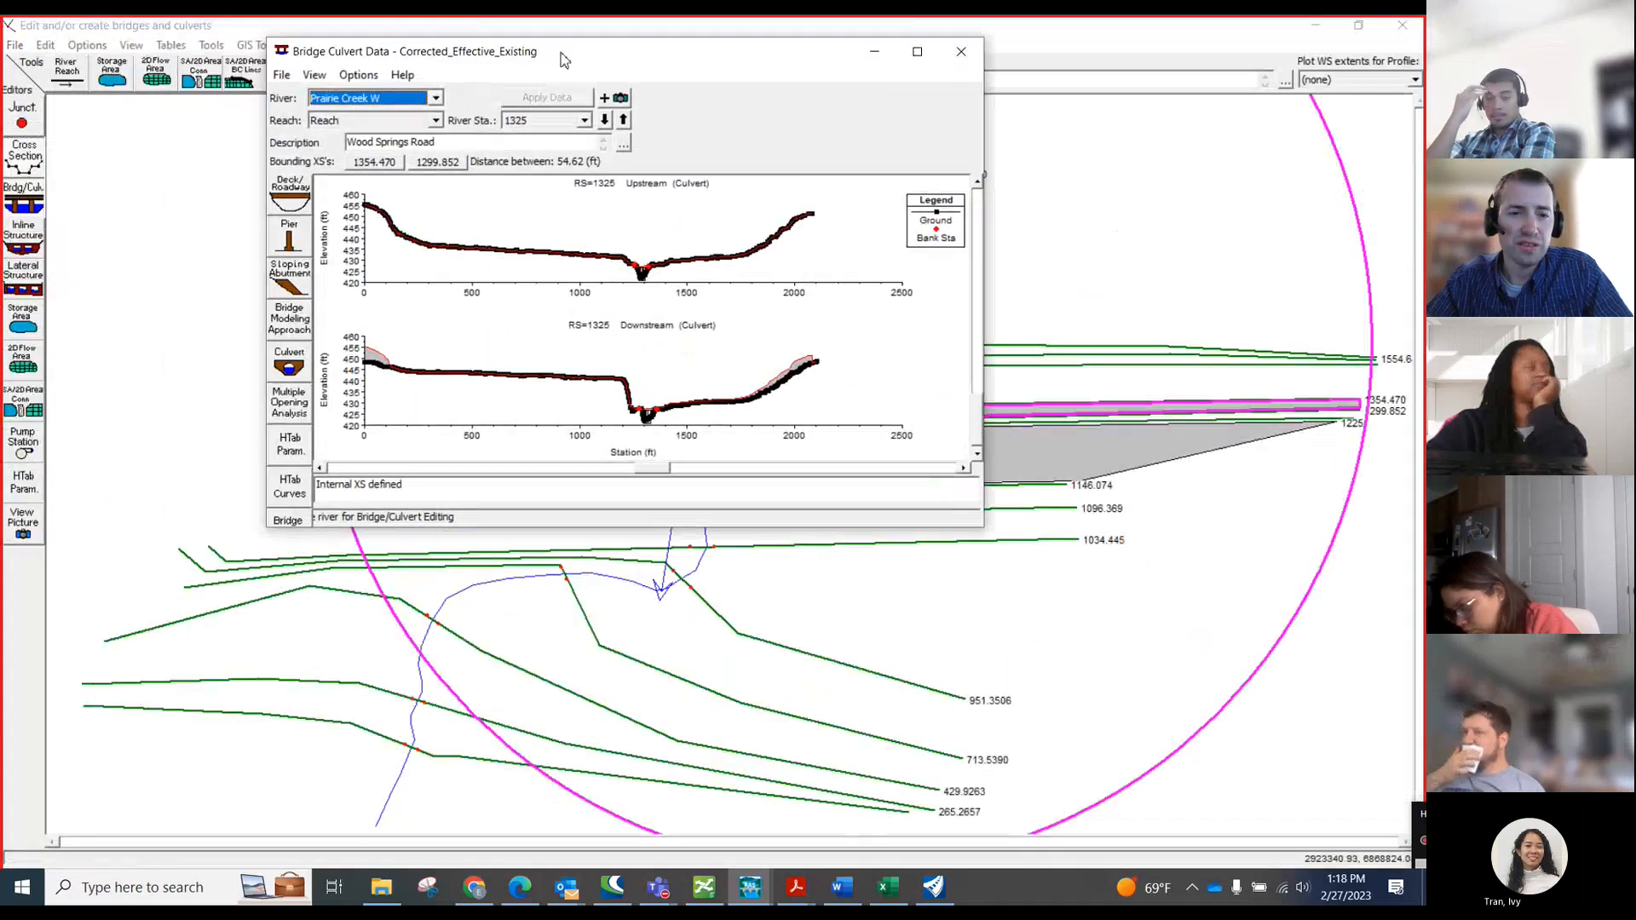
pyautogui.click(357, 75)
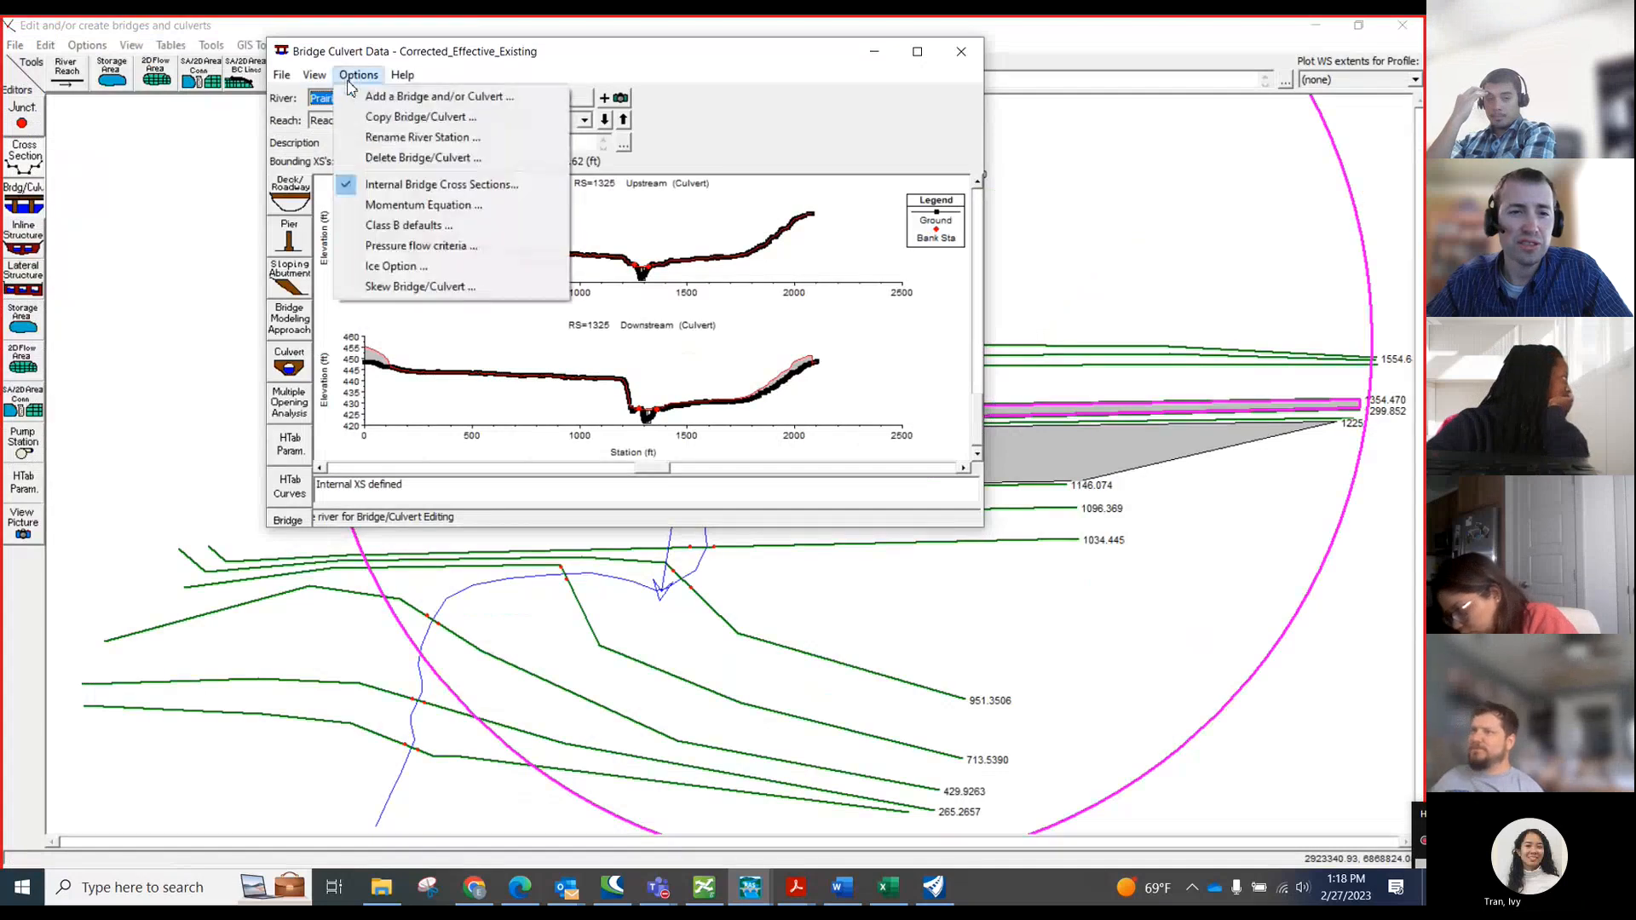
pyautogui.click(398, 188)
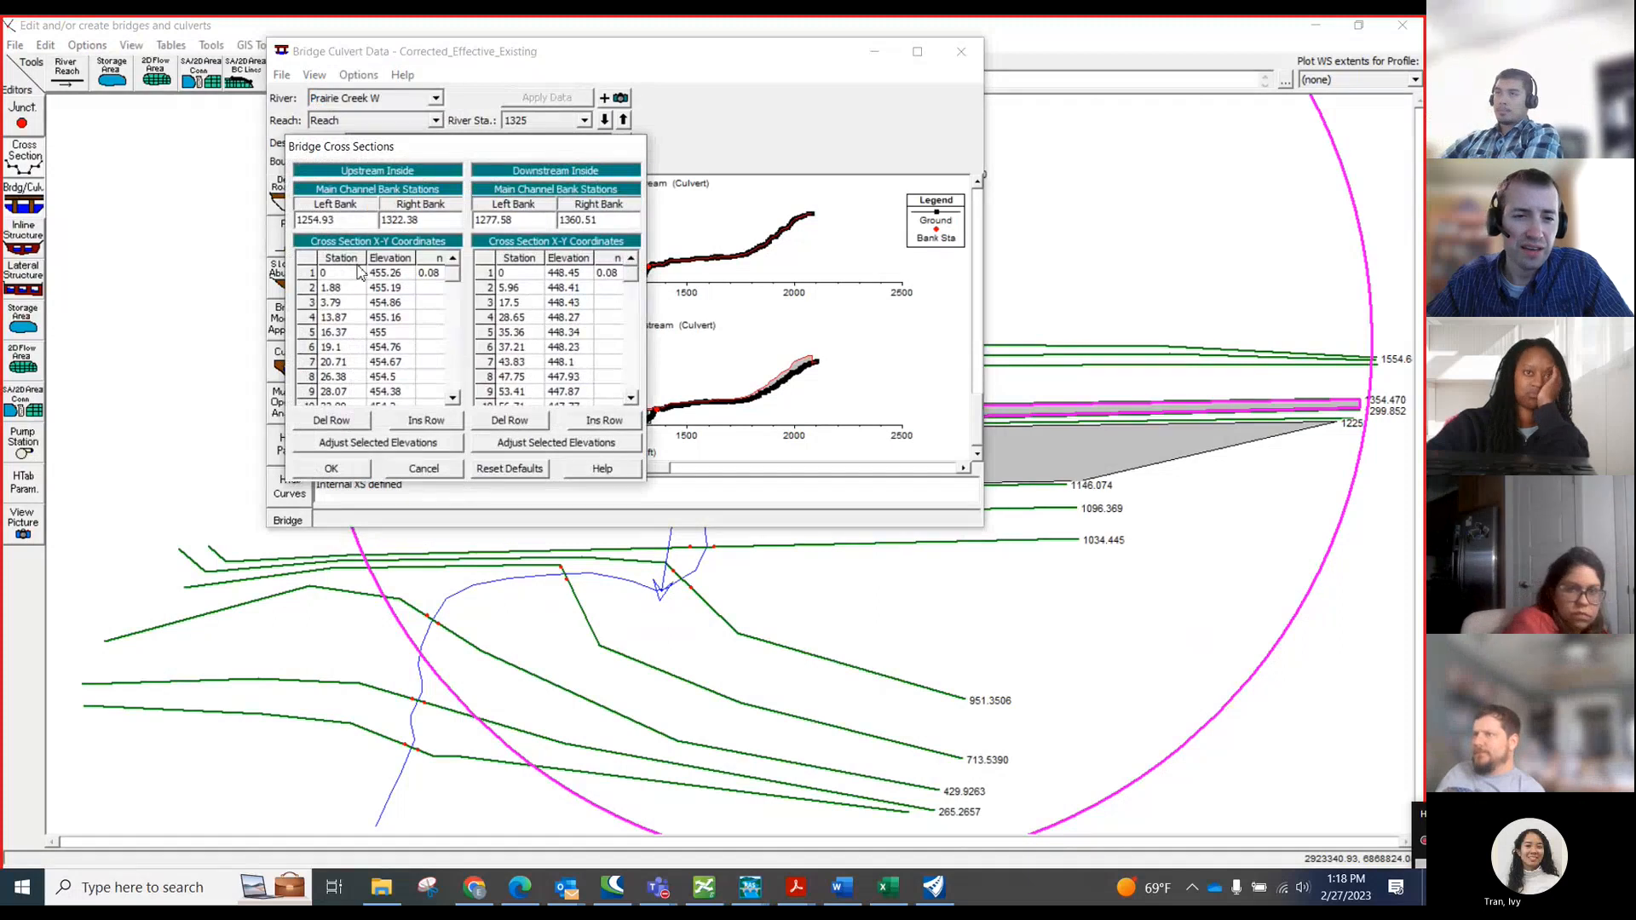
pyautogui.moveTo(331, 285); pyautogui.dragTo(426, 353)
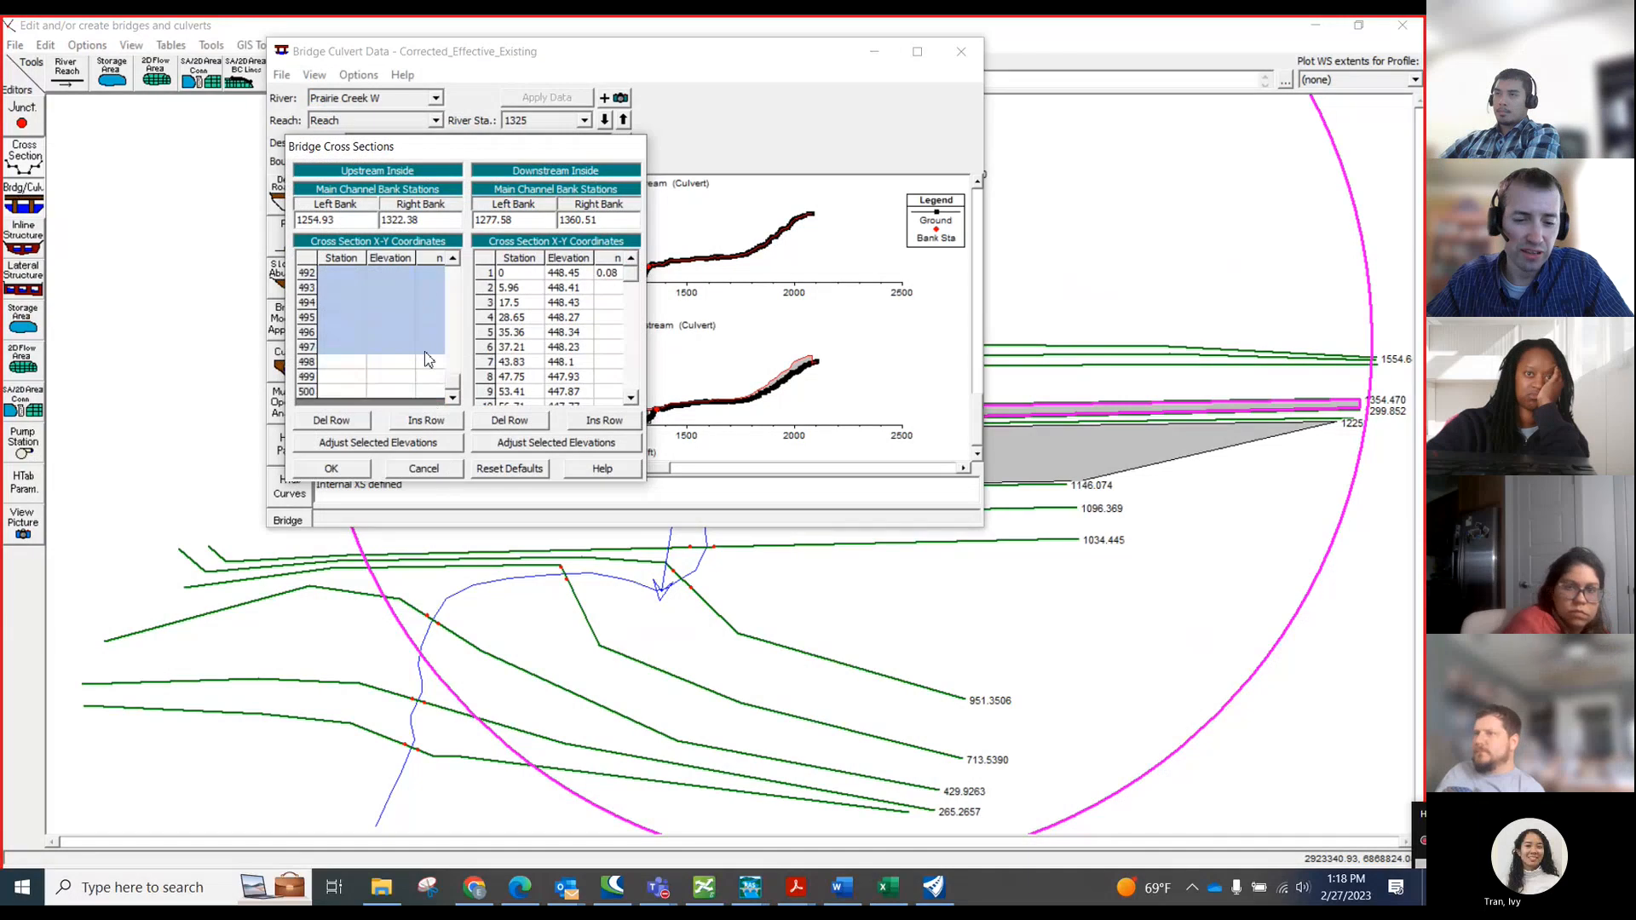
pyautogui.click(350, 471)
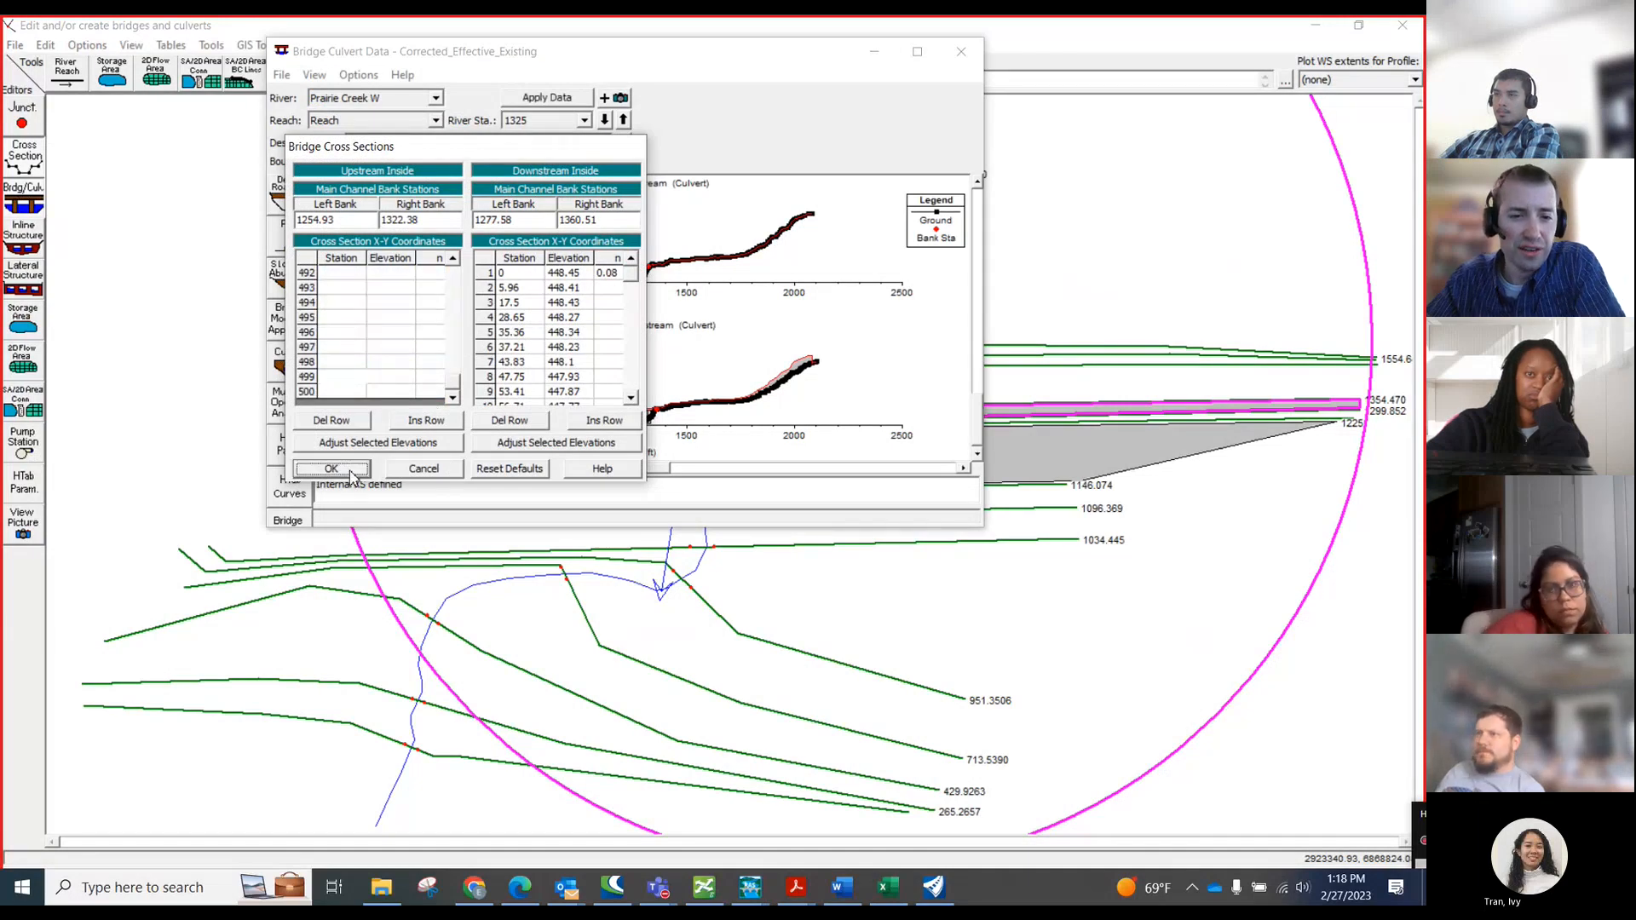
# - Zoom in on the culvert barrels in the upstream and downstream plots and enlarge the Bridge Culvert Data window to examine them
pyautogui.rightClick(611, 256)
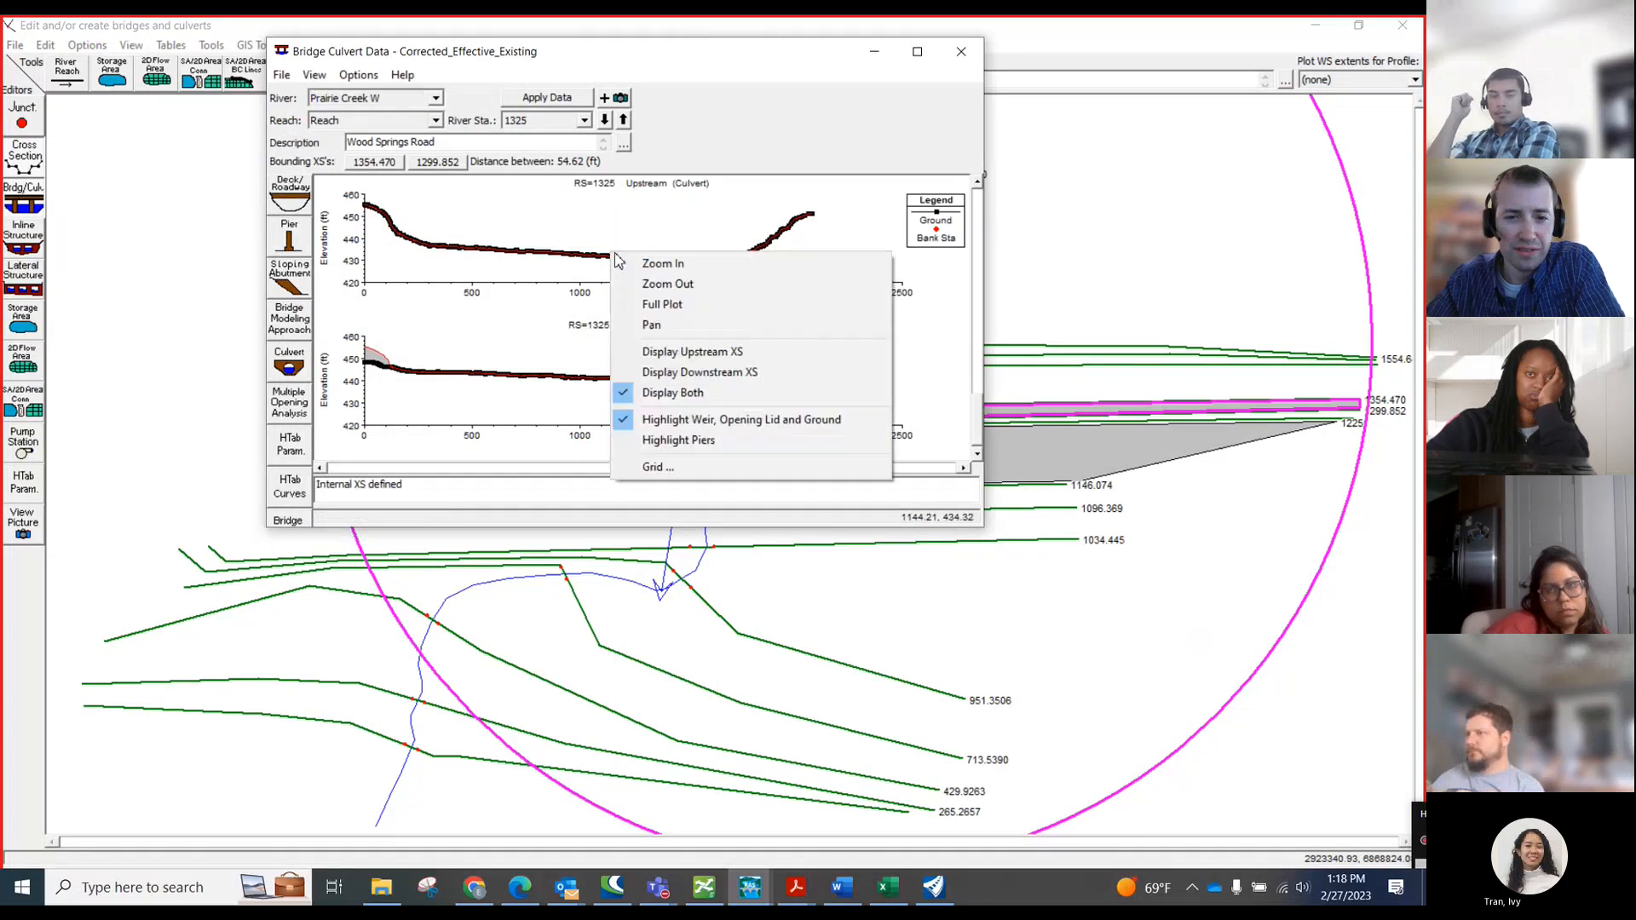
pyautogui.click(650, 261)
pyautogui.moveTo(548, 219); pyautogui.dragTo(694, 305)
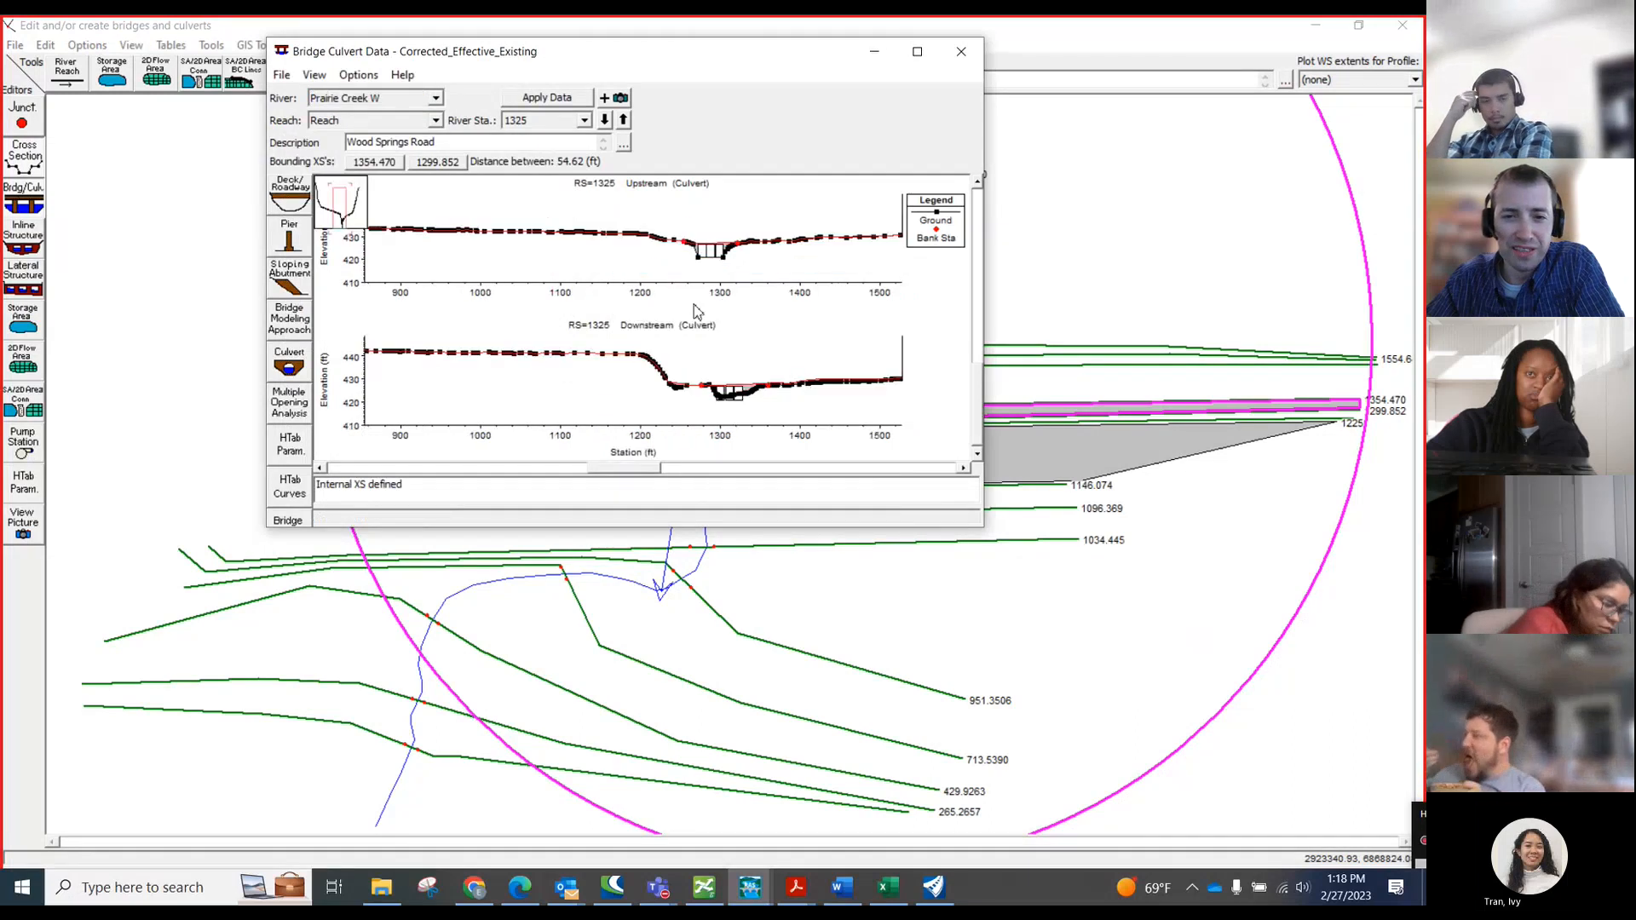
pyautogui.click(917, 51)
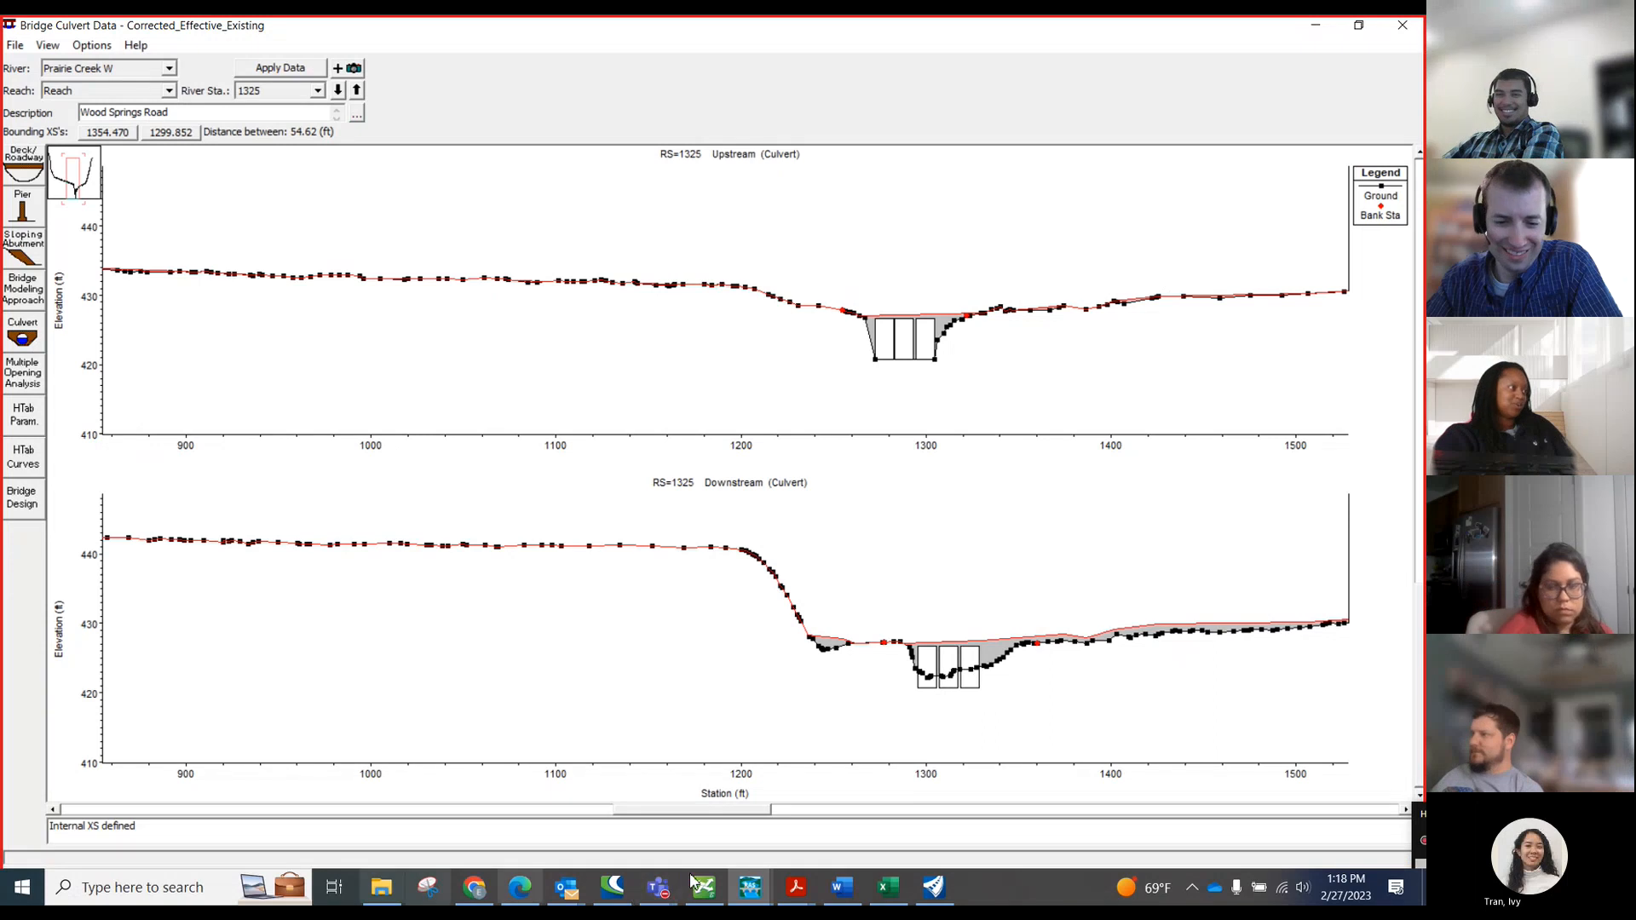
# - Switch to the Teams meeting and close its transcript
pyautogui.moveTo(658, 887)
pyautogui.click(695, 792)
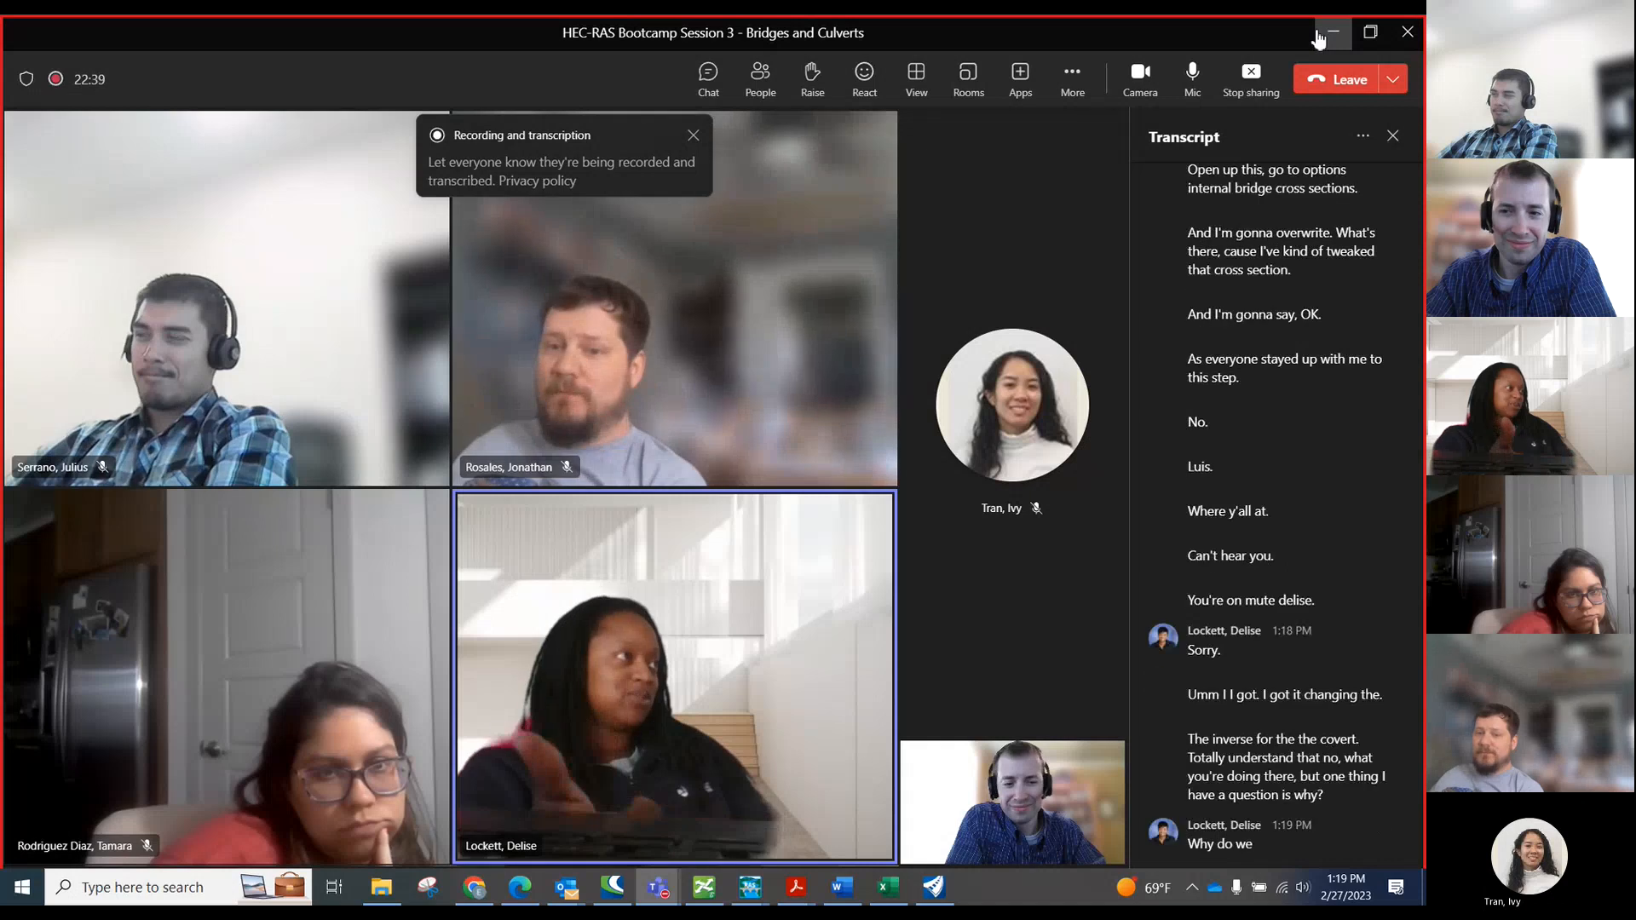
pyautogui.click(1394, 137)
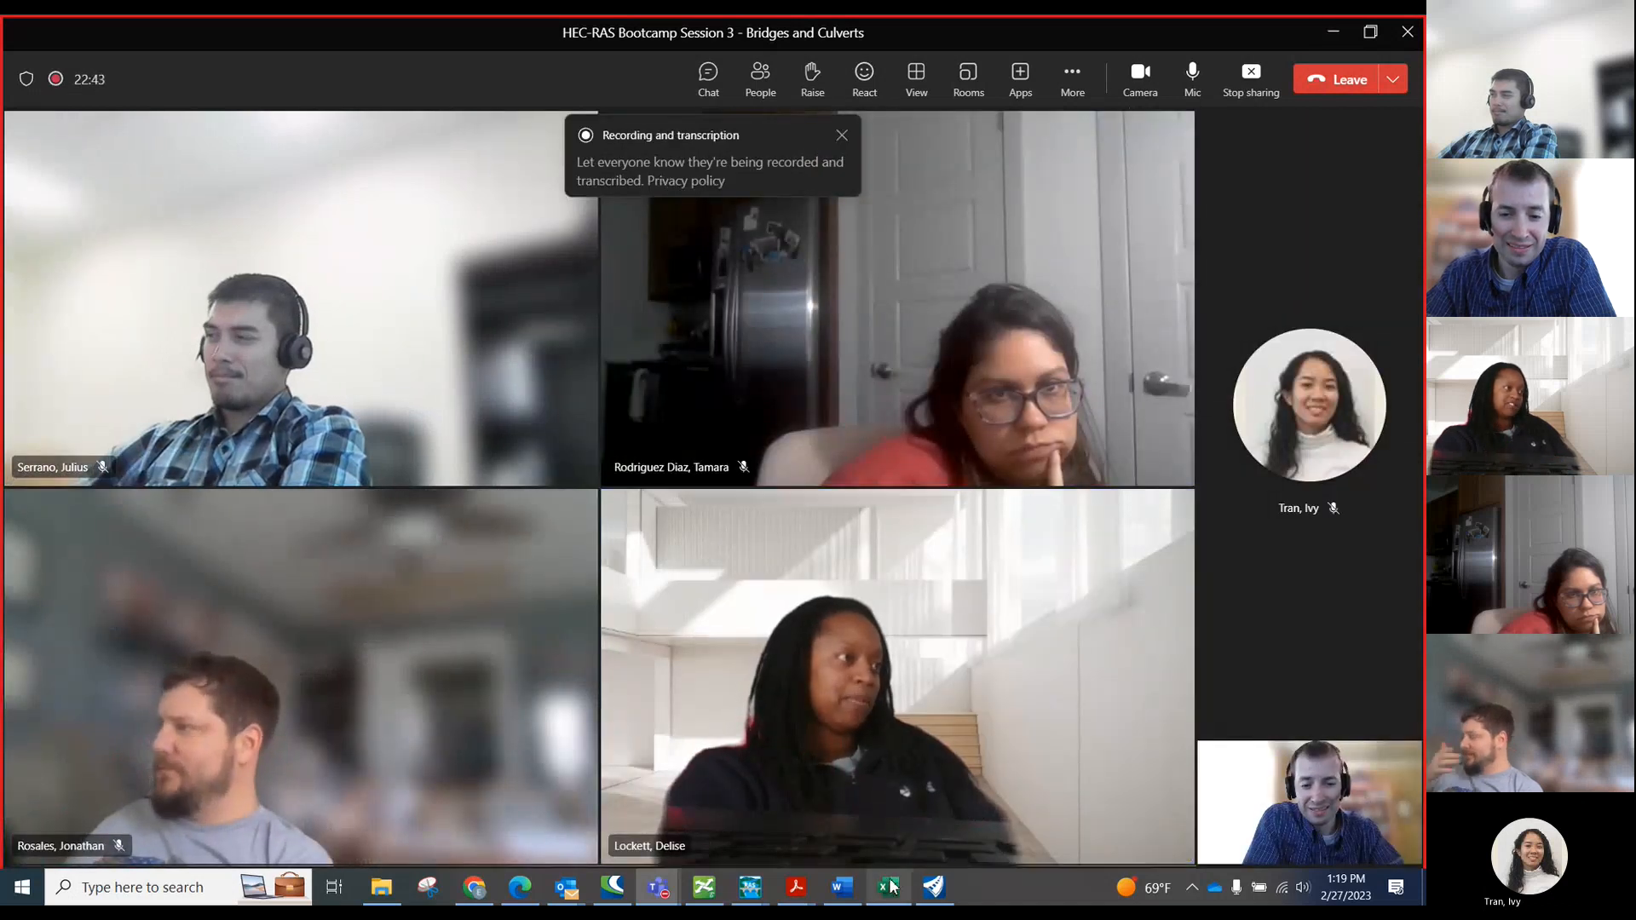
# - Return to the Excel workbook and review the culvert data and bridge section charts on the Wood Springs Road - Corr_Effect sheet
pyautogui.hotkey('alt', 'Tab')
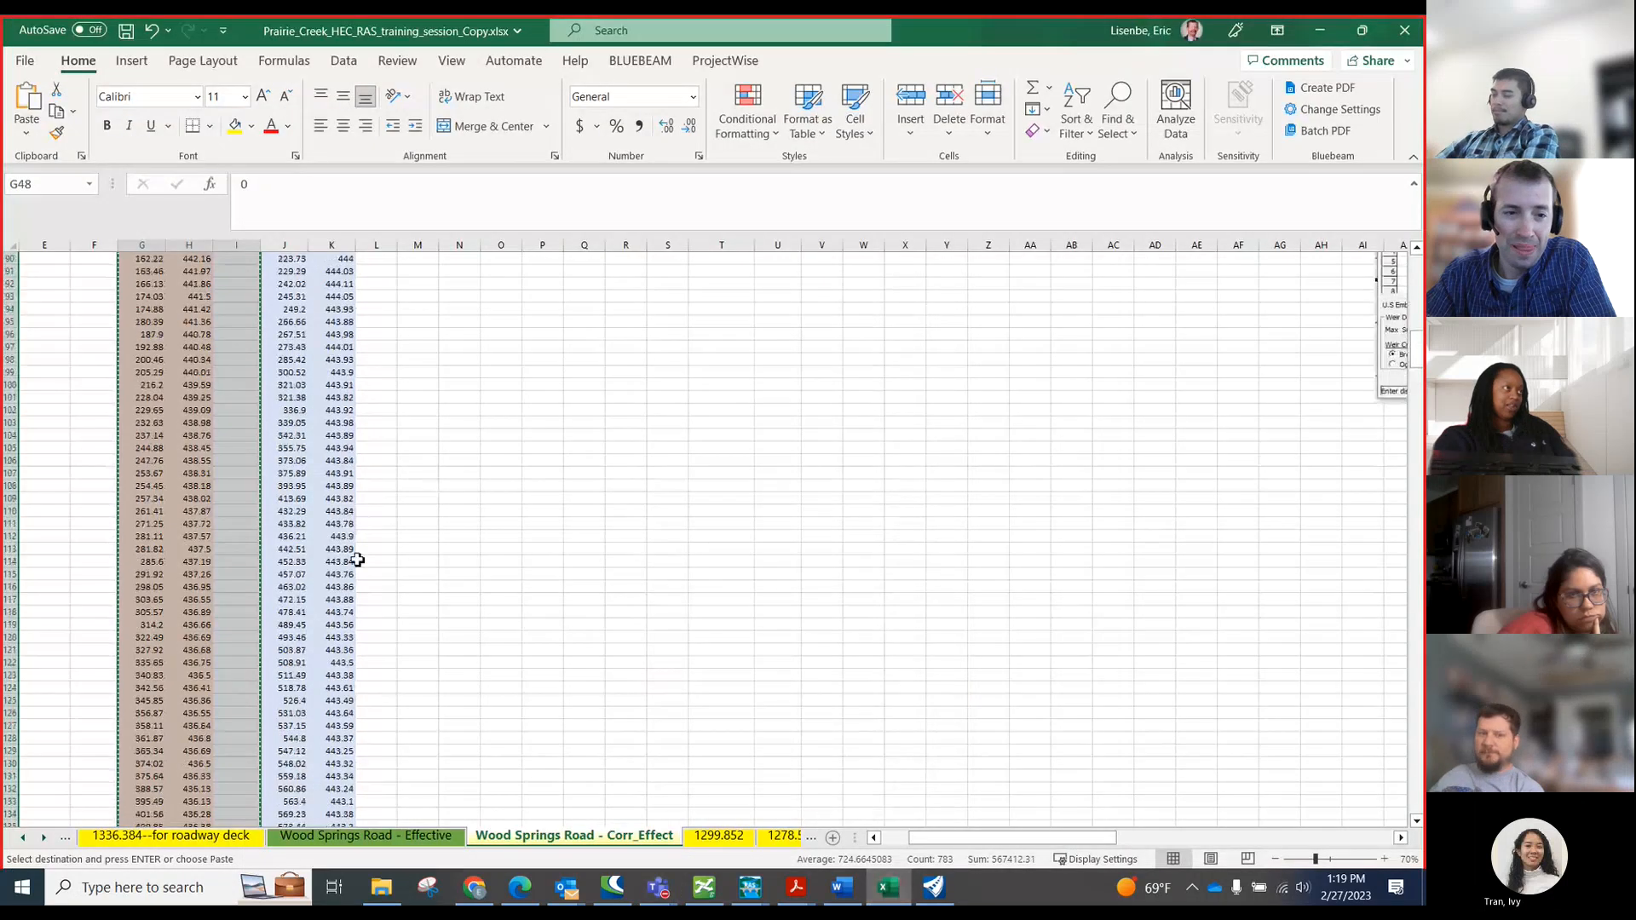
pyautogui.scroll(16, 354, 563)
pyautogui.scroll(17, 354, 562)
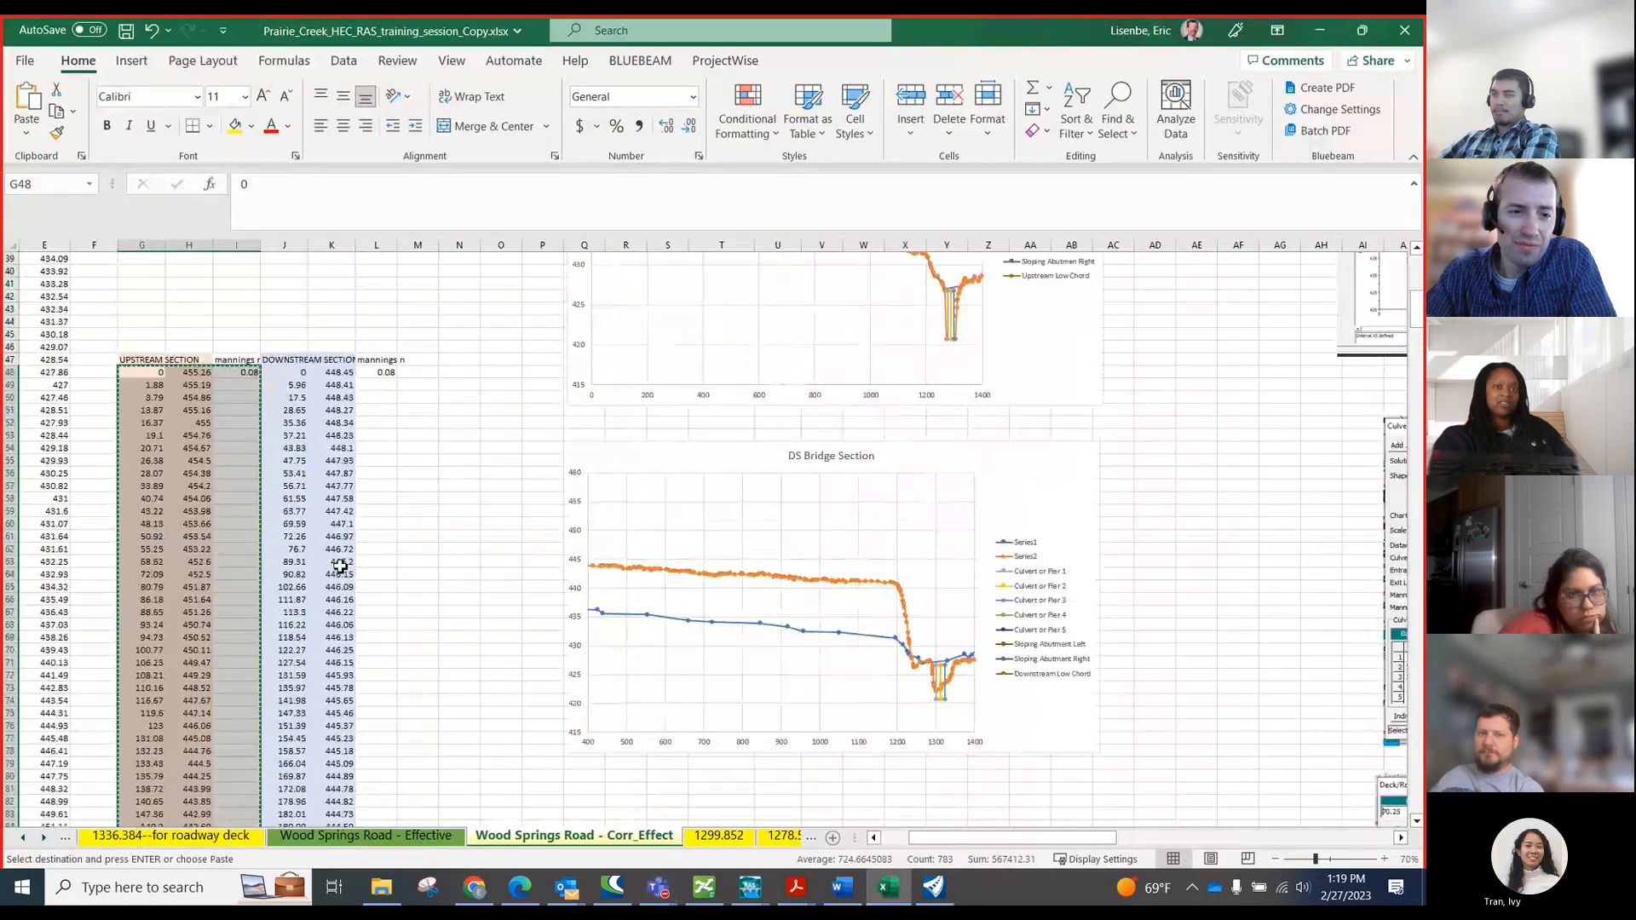
pyautogui.keyDown('ctrl'); pyautogui.scroll(-1, 309, 511); pyautogui.keyUp('ctrl')
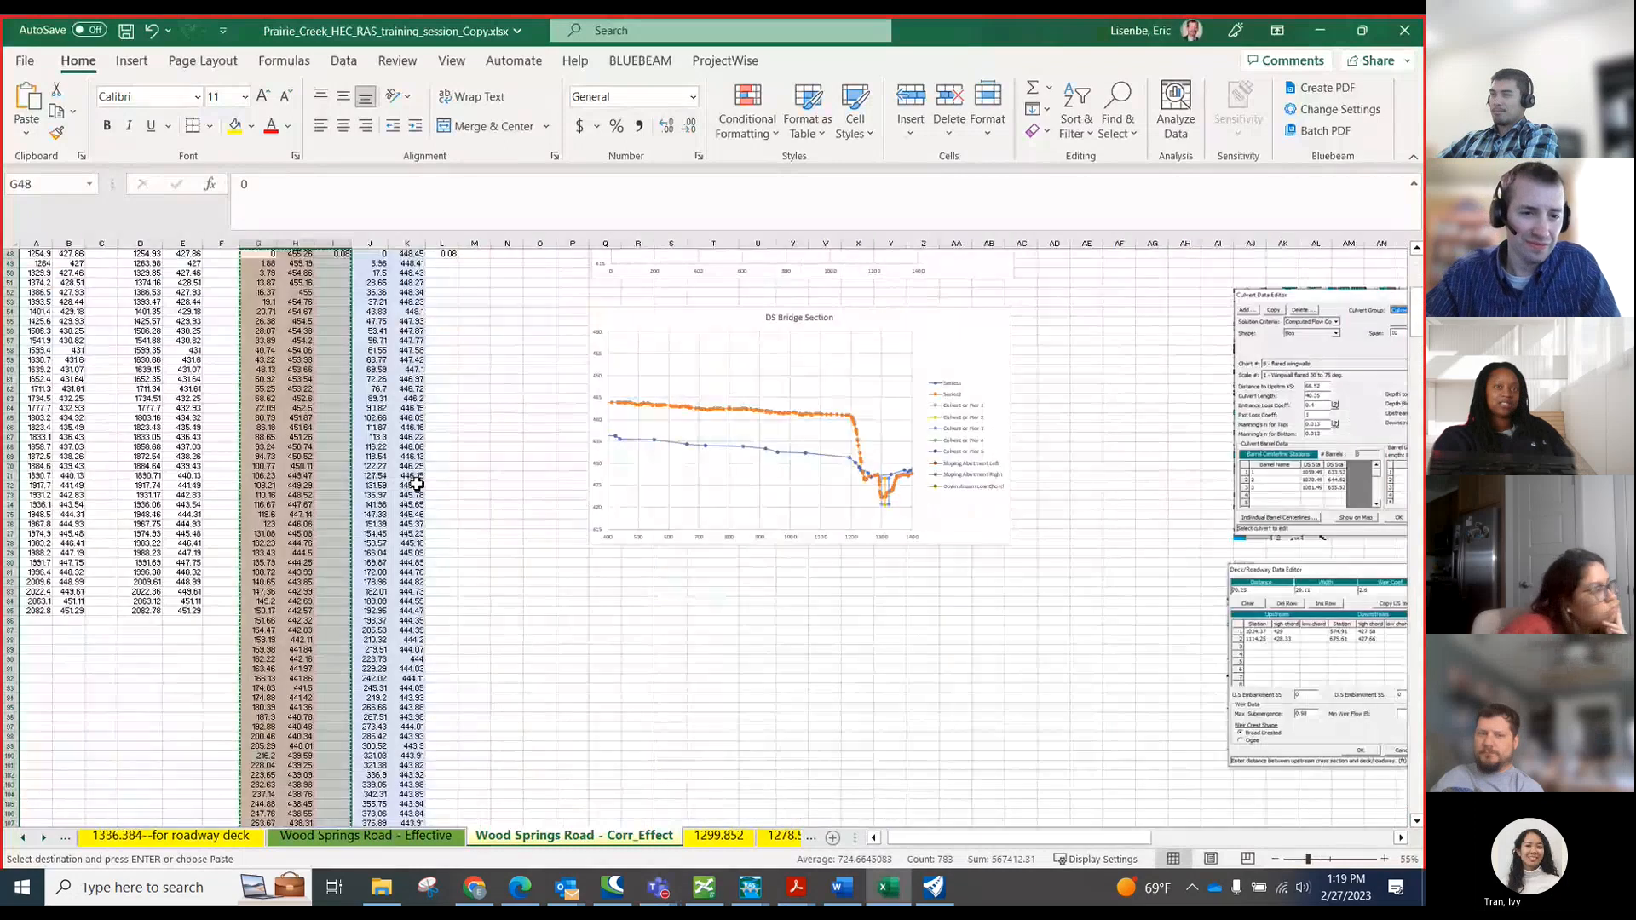
pyautogui.scroll(11, 309, 546)
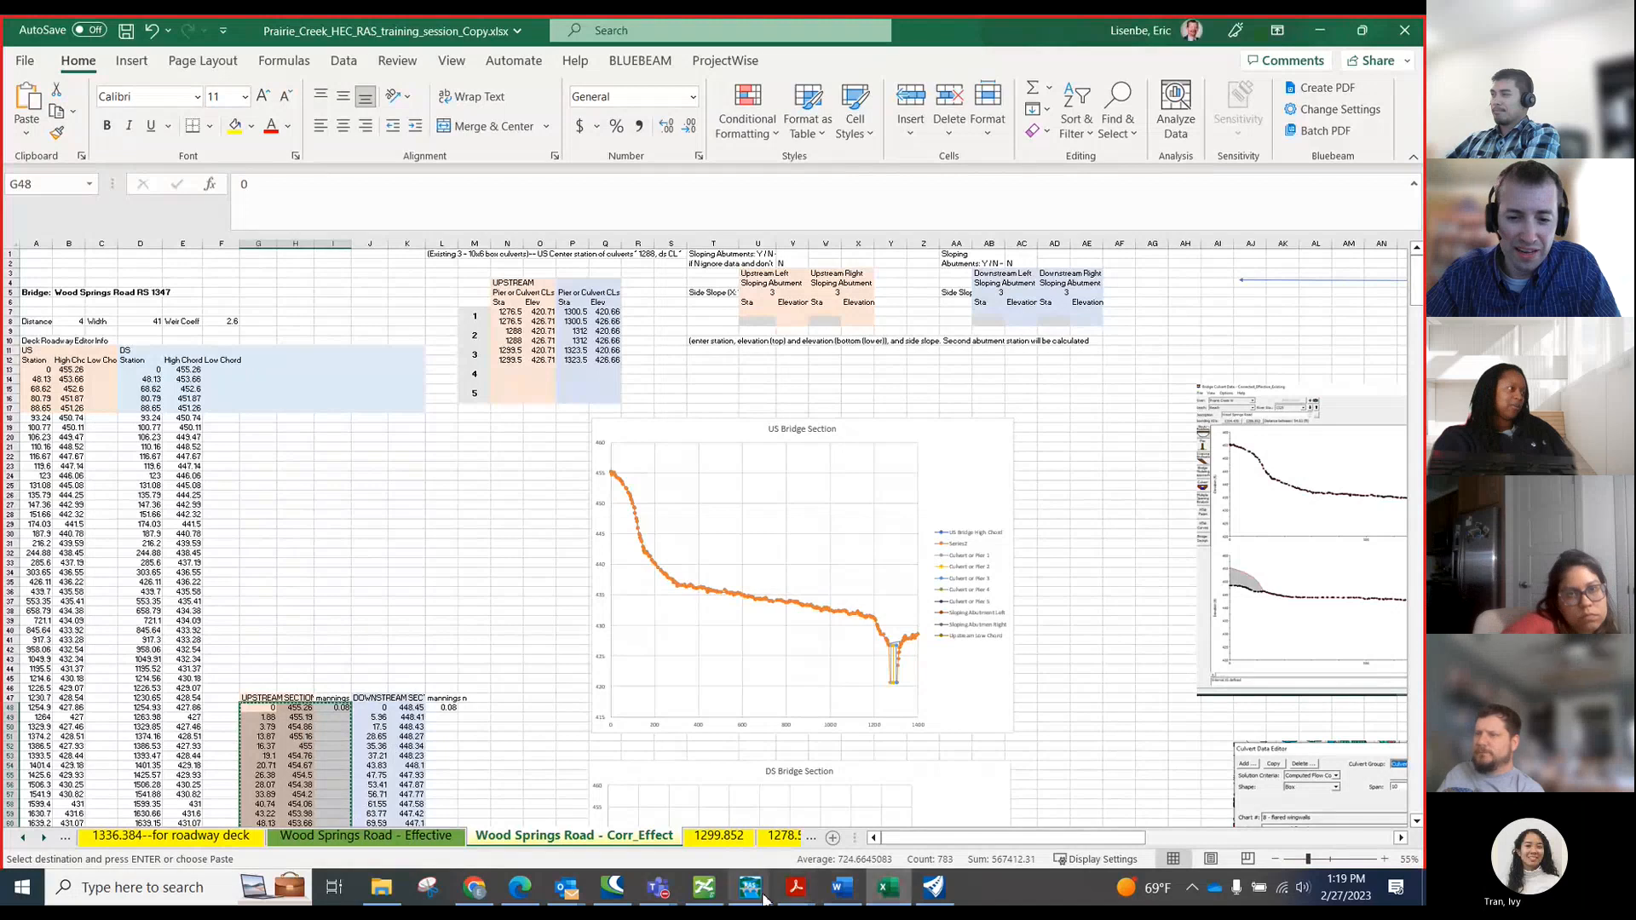
# - In HEC-RAS, compare the upstream and downstream ground points with the bottoms of the culvert barrels, and return to the Excel workbook
pyautogui.moveTo(763, 895)
pyautogui.moveTo(822, 835)
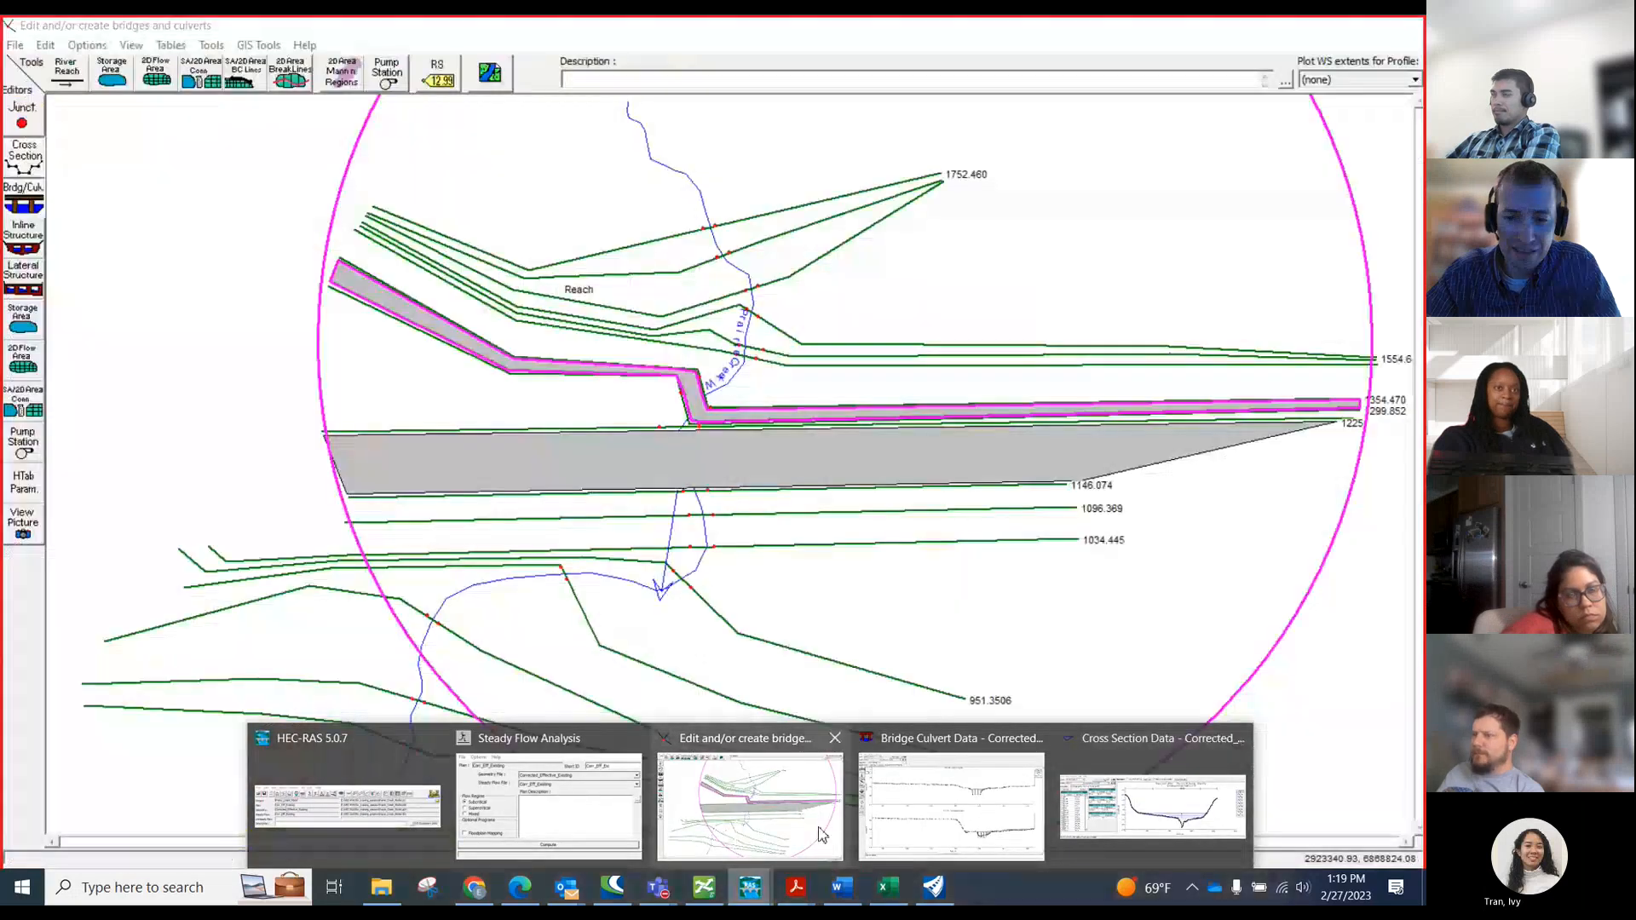
pyautogui.click(951, 810)
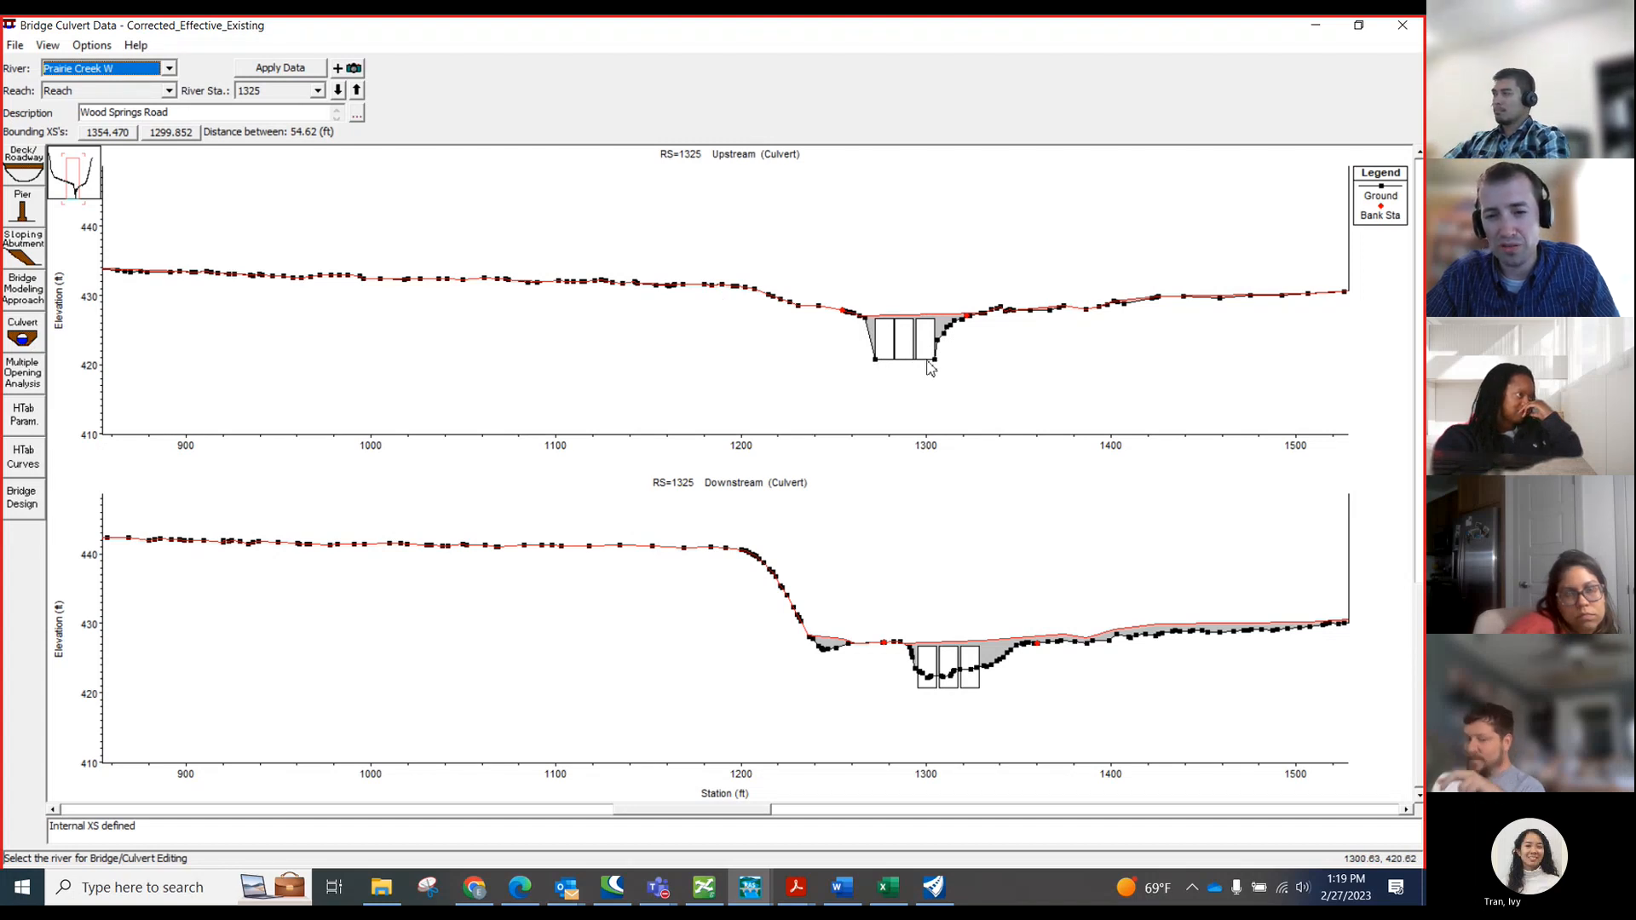
pyautogui.click(998, 669)
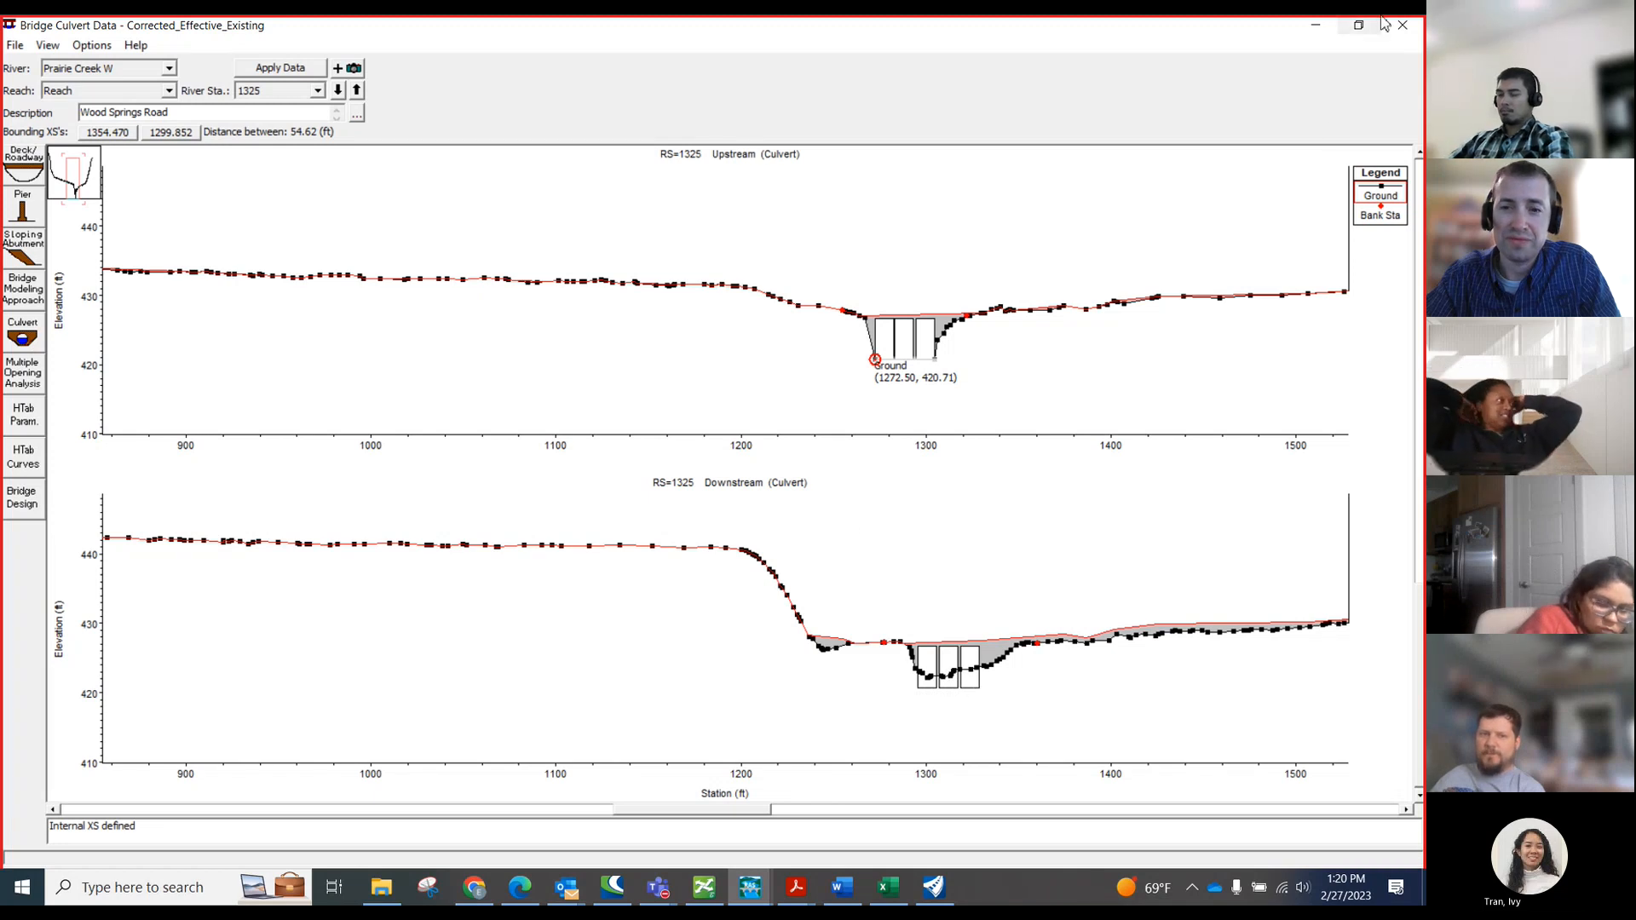
pyautogui.click(1325, 31)
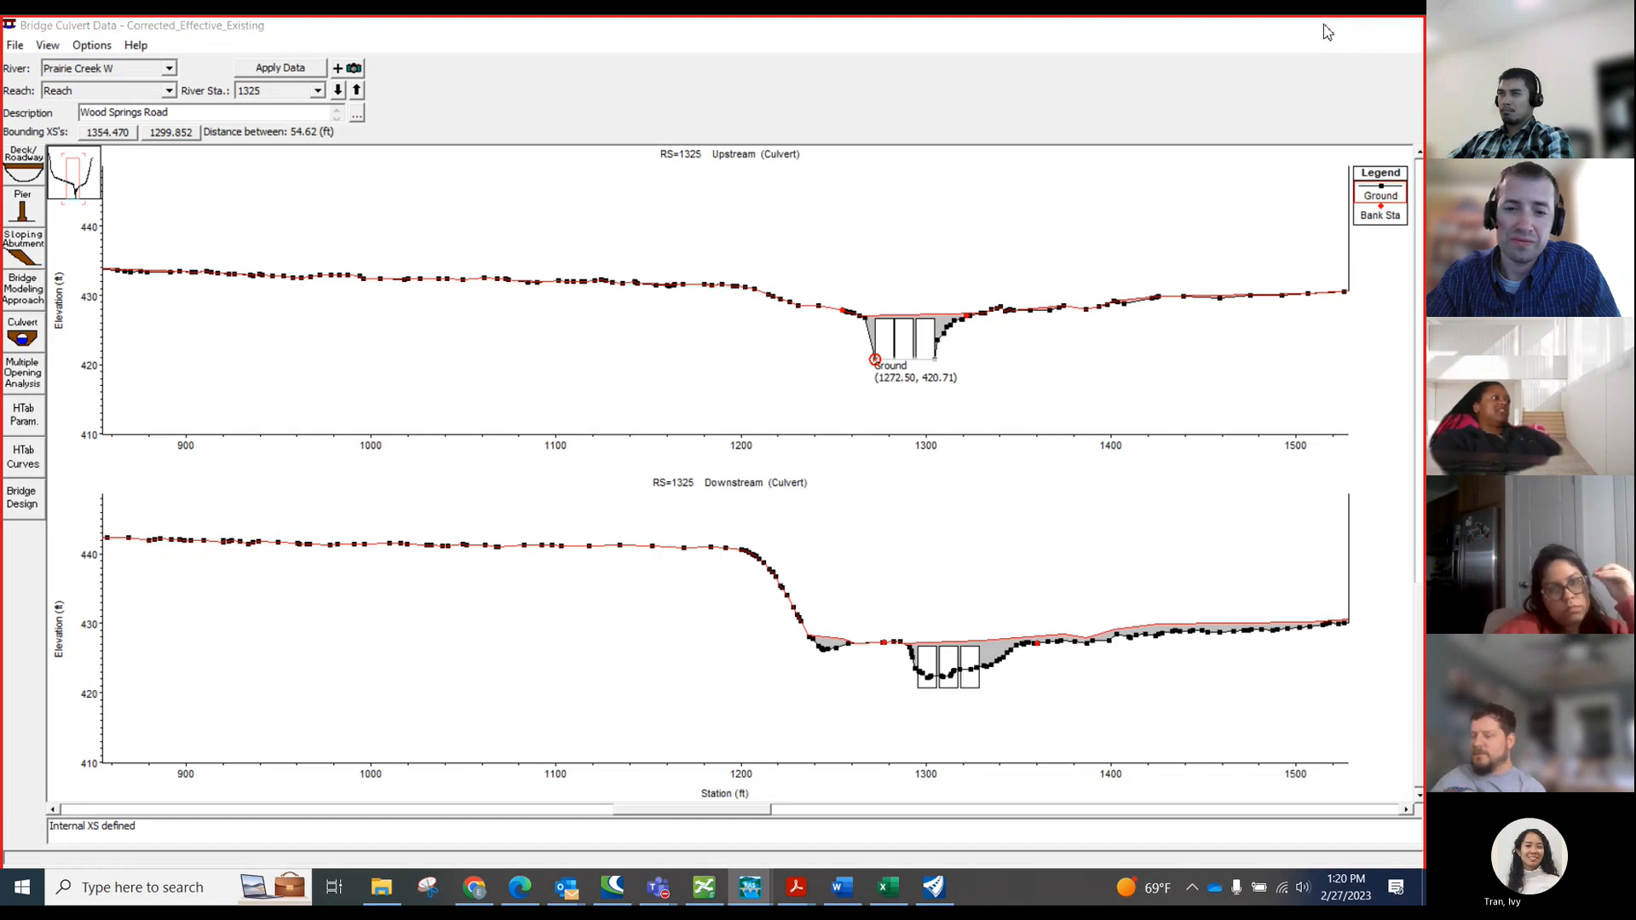
pyautogui.click(884, 887)
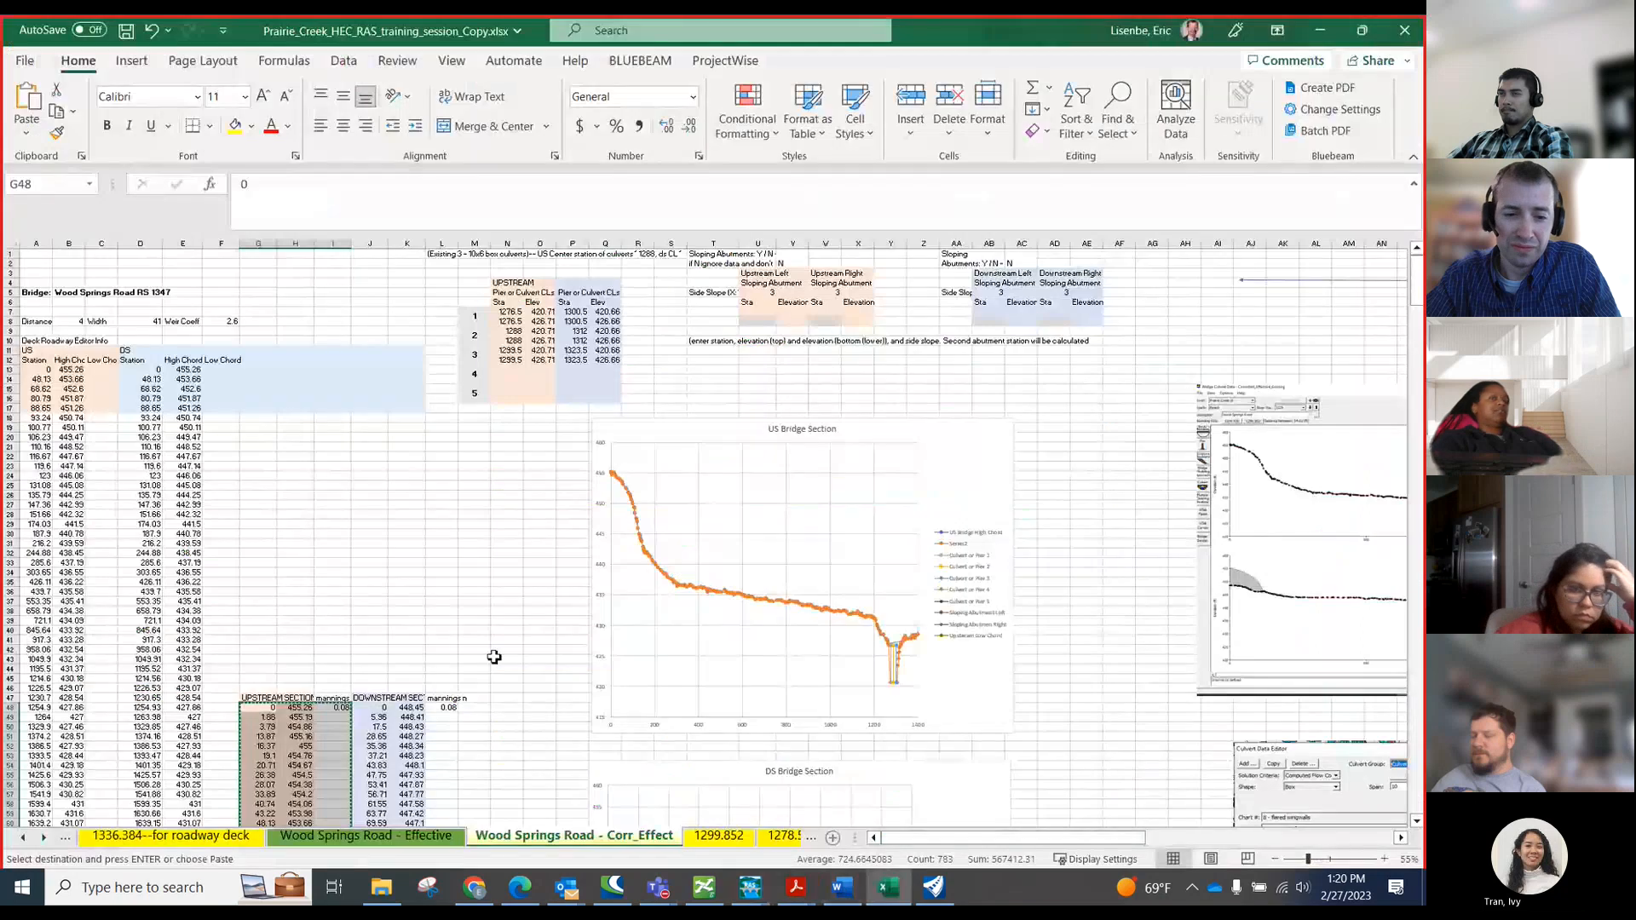
# - Examine the upstream and downstream section station-elevation columns and the deck roadway data on the Wood Springs Road - Corr_Effect sheet
pyautogui.scroll(-11, 365, 590)
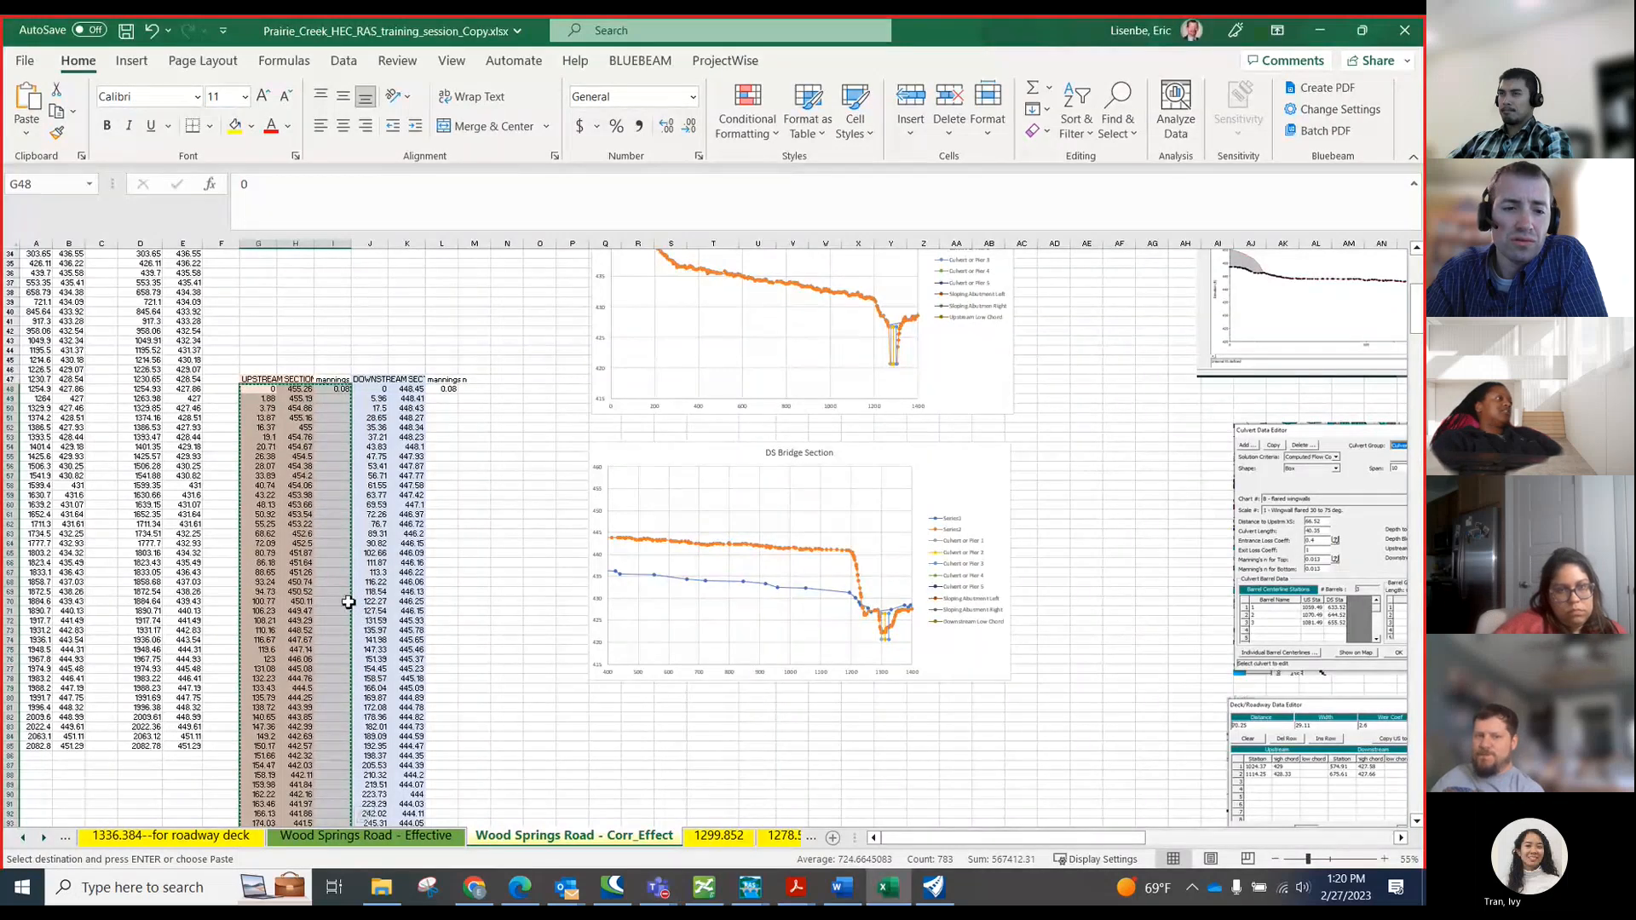
pyautogui.scroll(-12, 345, 601)
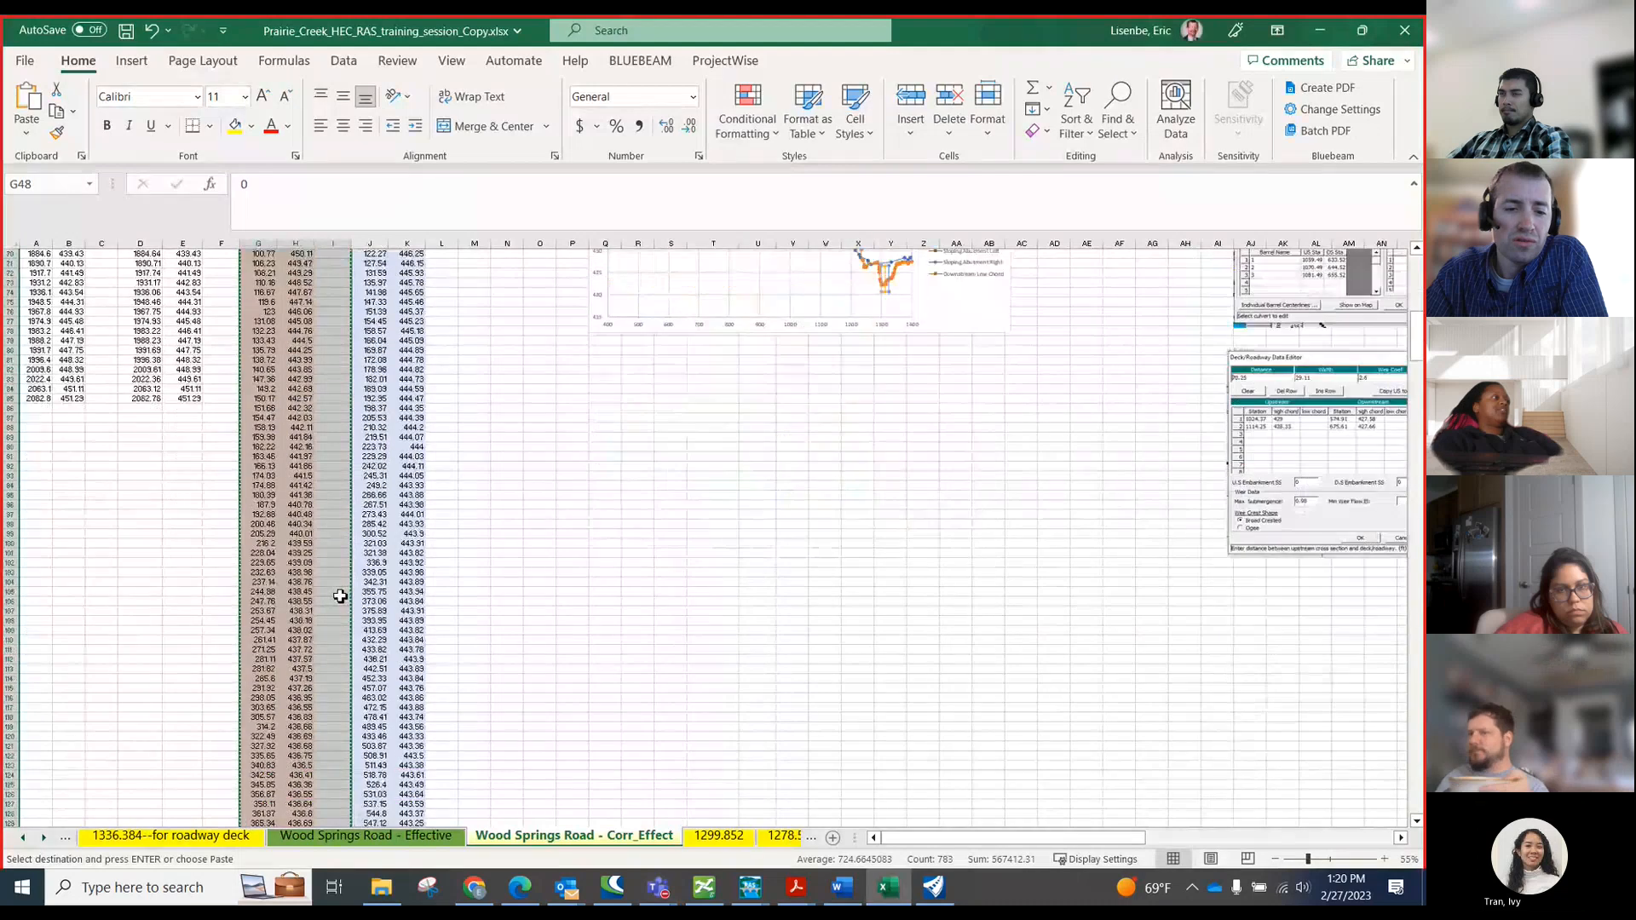
pyautogui.scroll(-20, 340, 596)
pyautogui.scroll(8, 340, 597)
pyautogui.scroll(13, 340, 596)
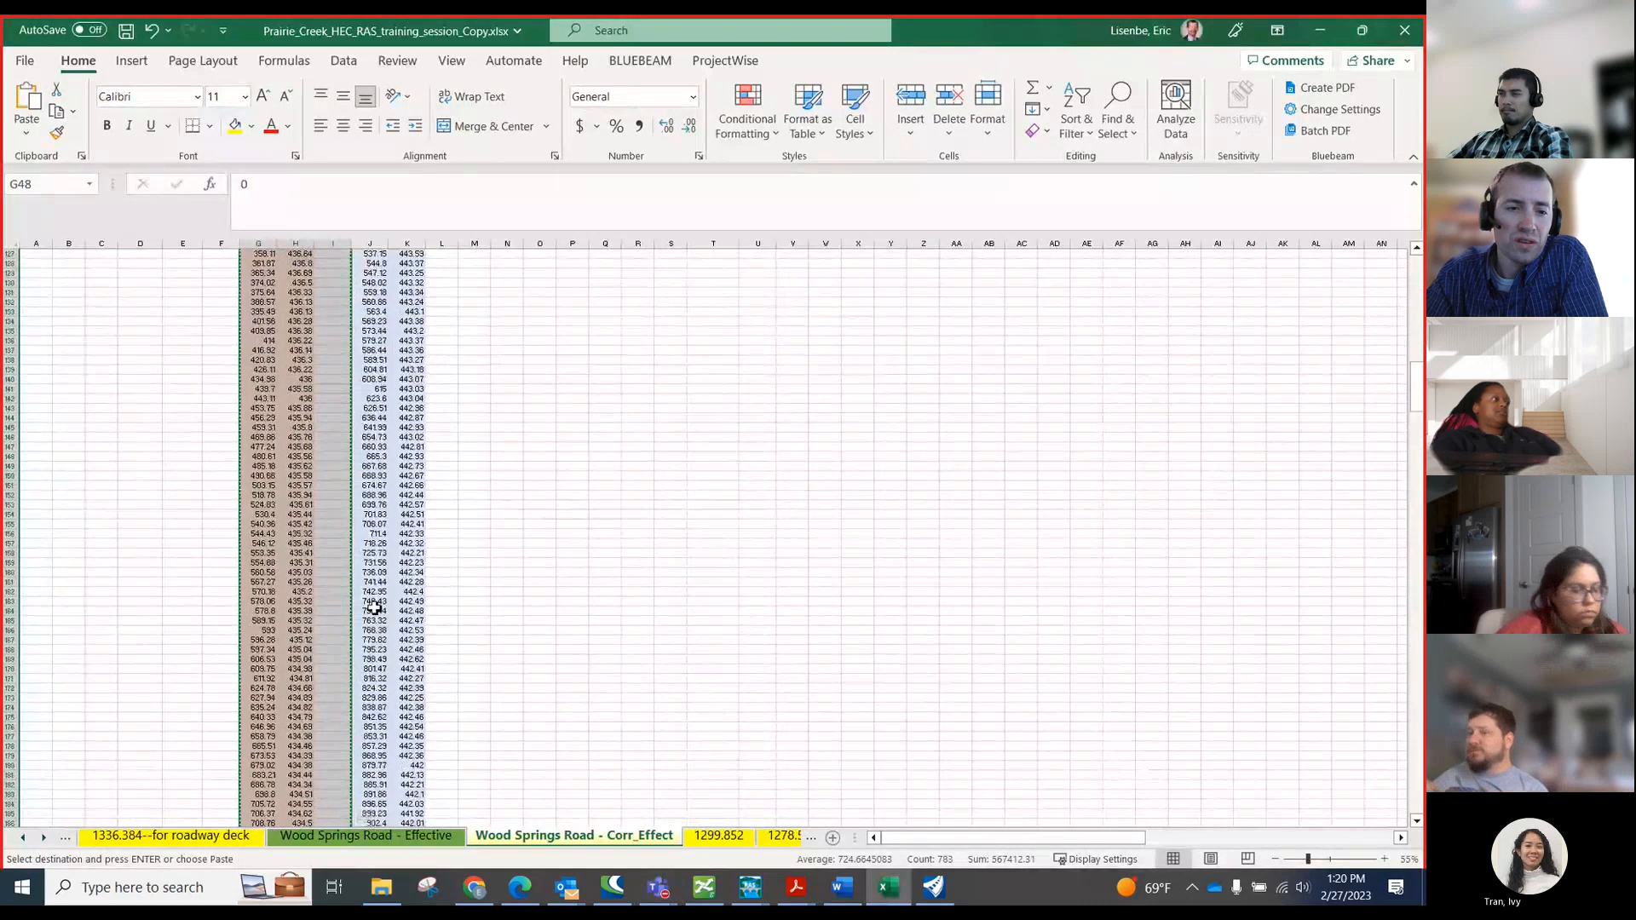
pyautogui.scroll(20, 99, 351)
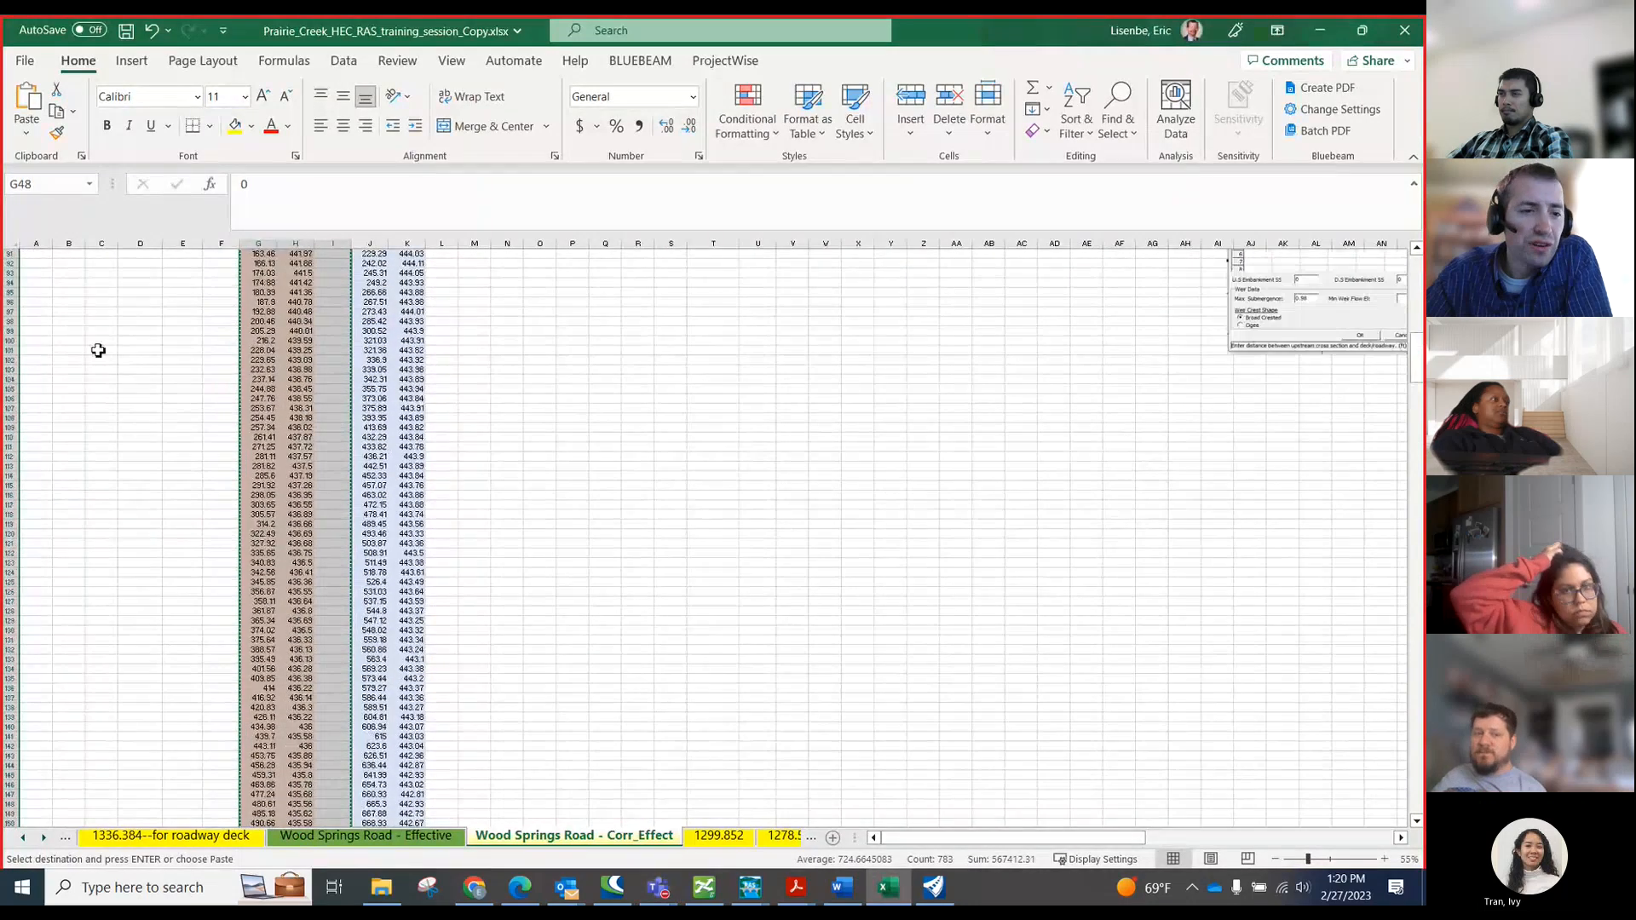
pyautogui.scroll(7, 194, 400)
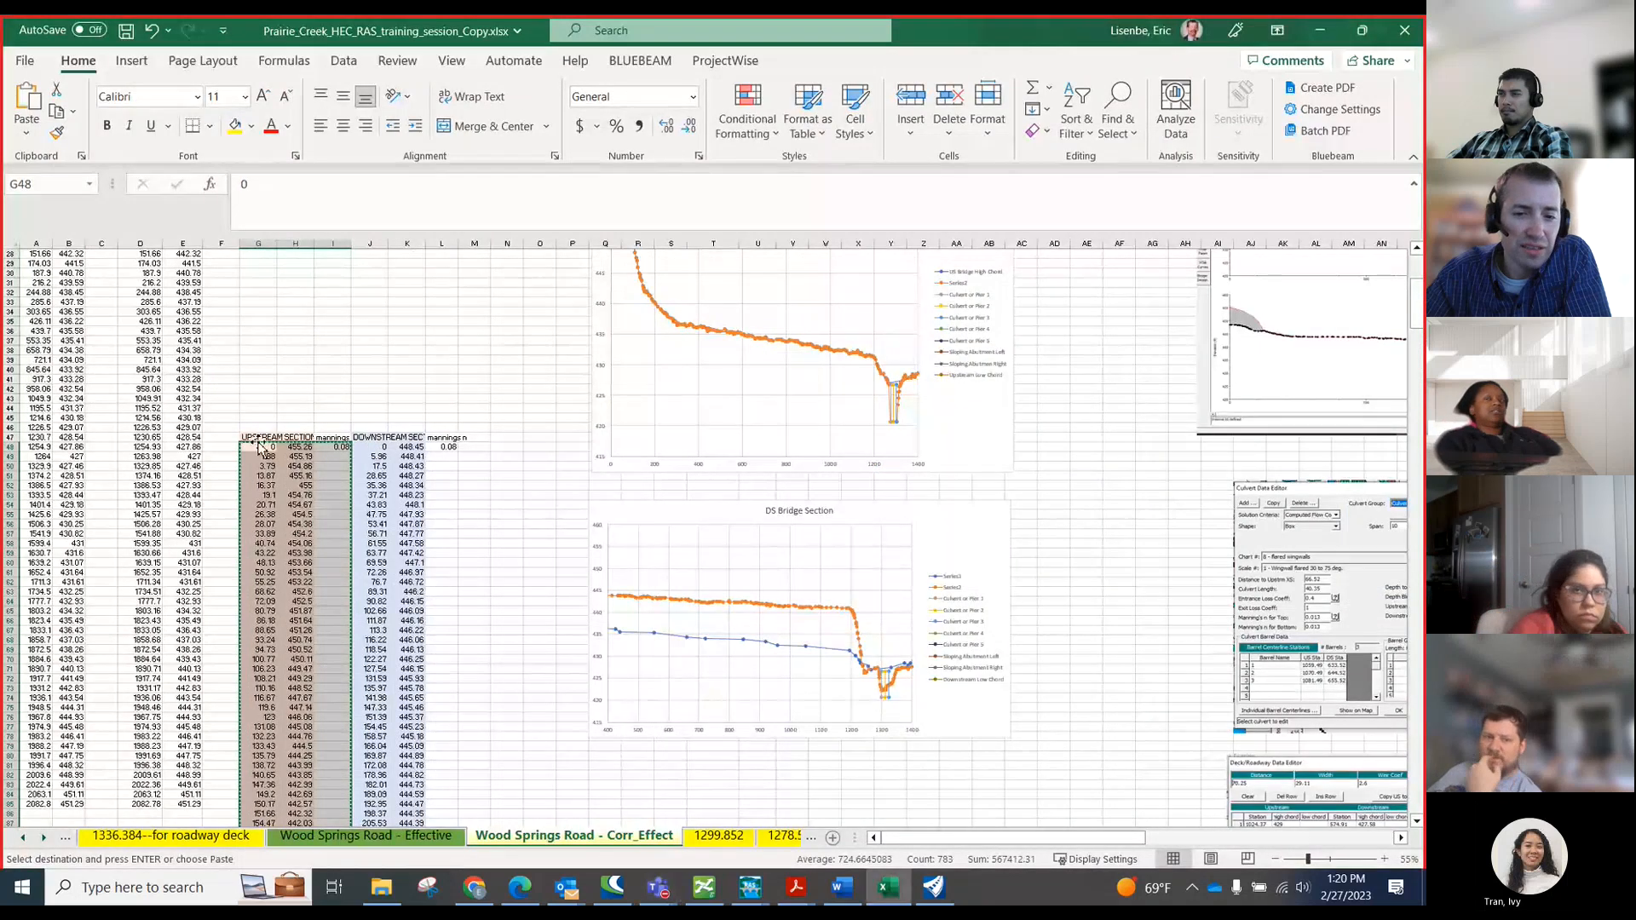
pyautogui.scroll(7, 315, 426)
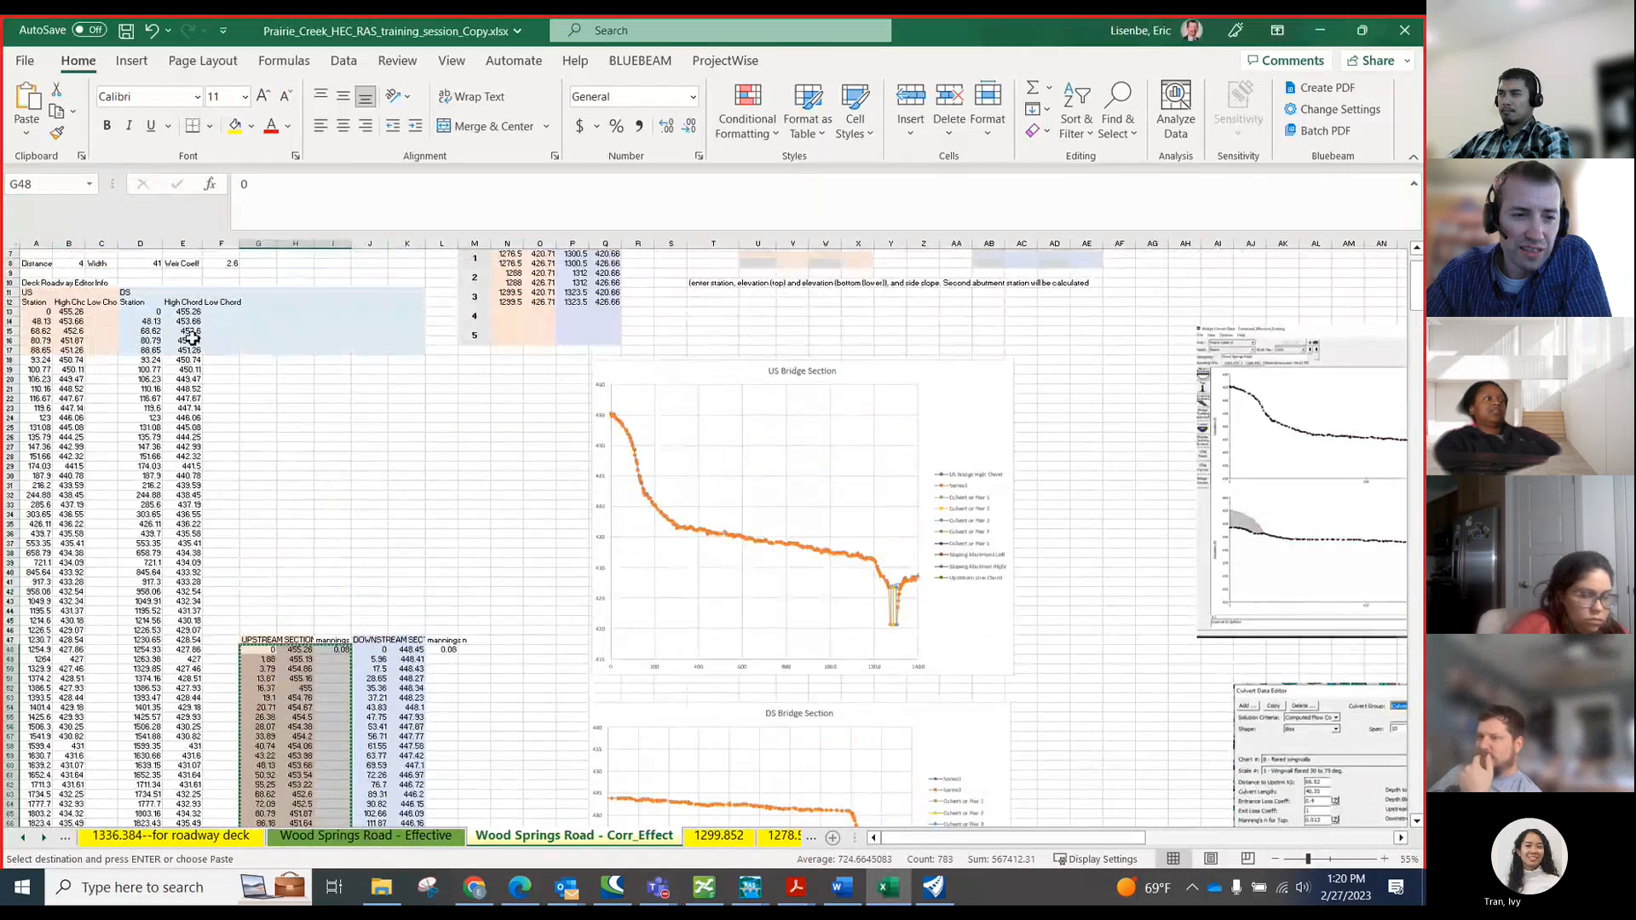
pyautogui.scroll(2, 252, 343)
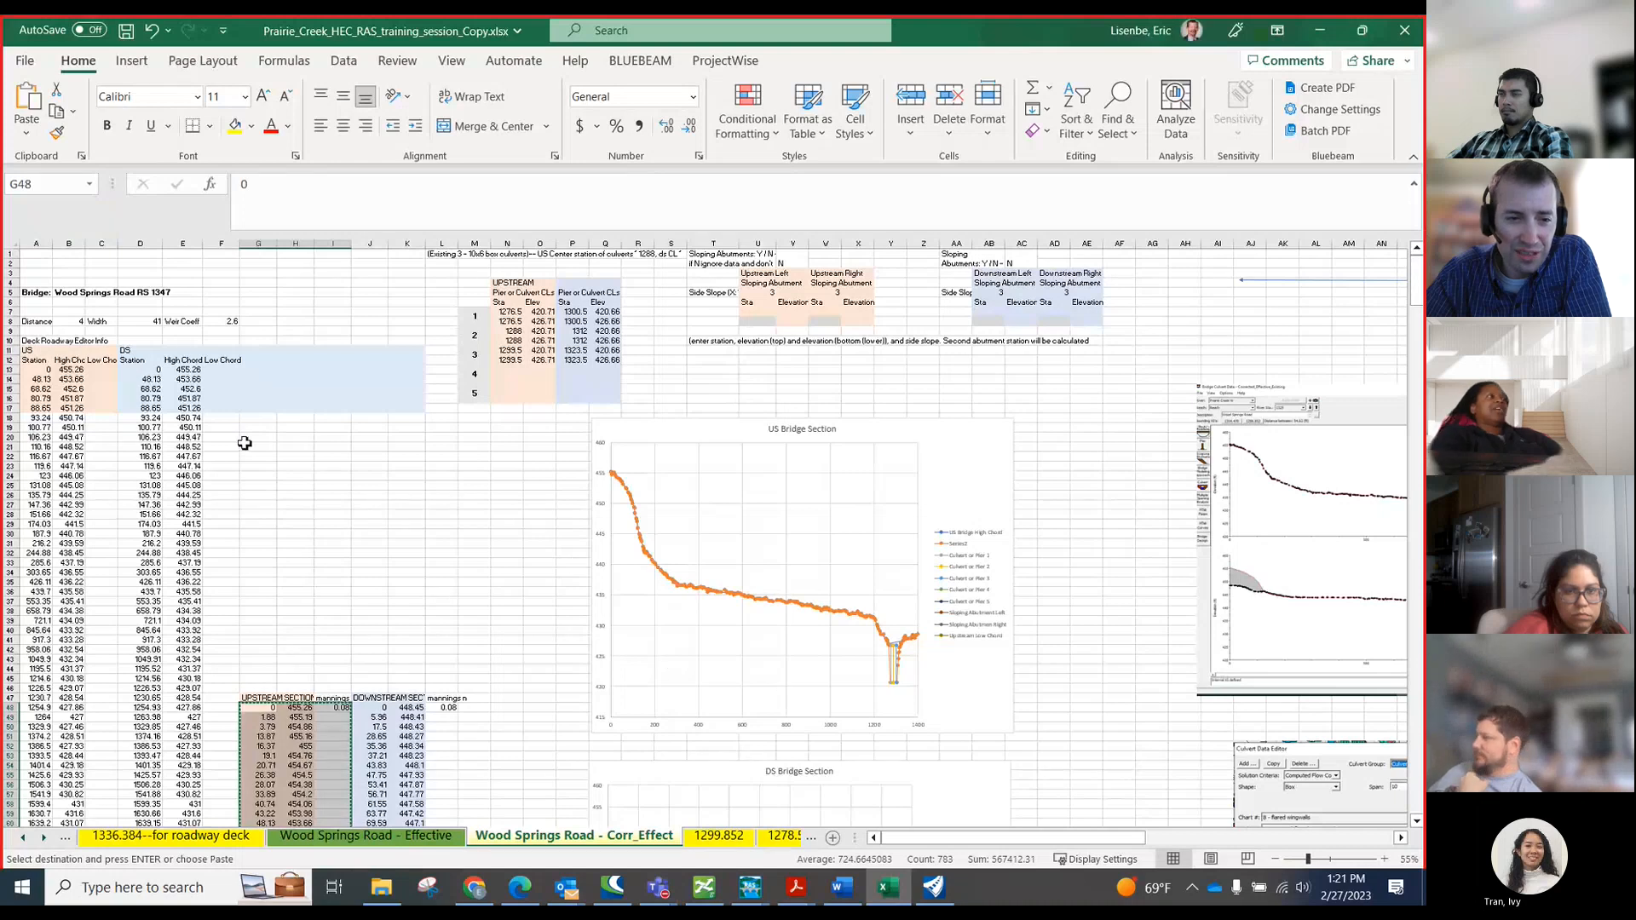
pyautogui.hotkey('ctrl', 'v')
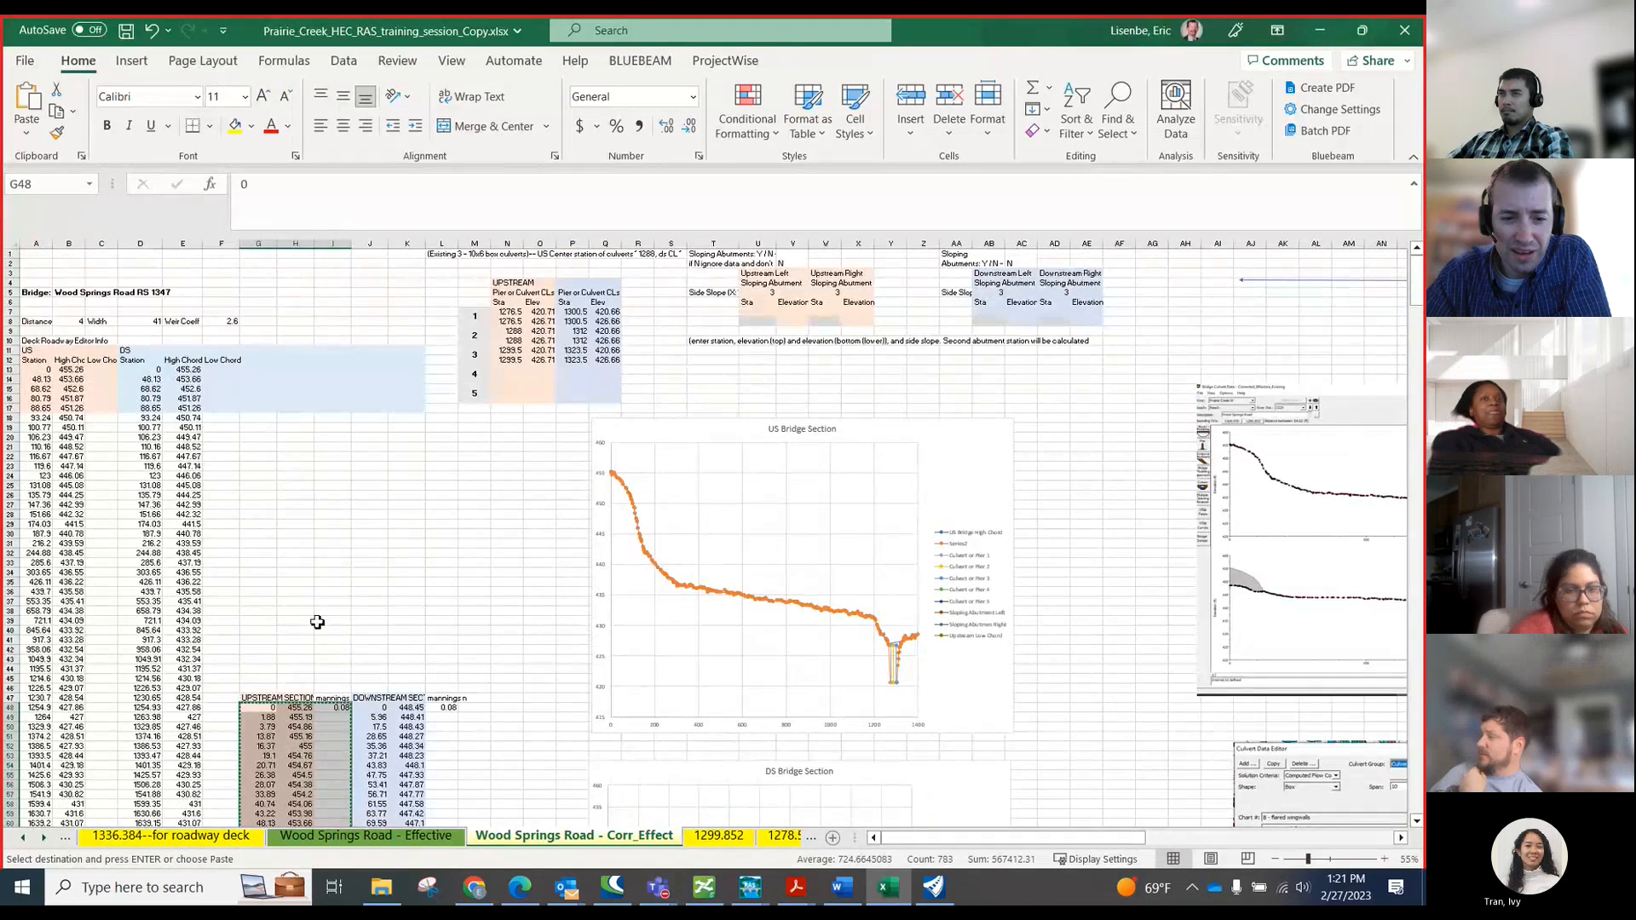
pyautogui.click(291, 479)
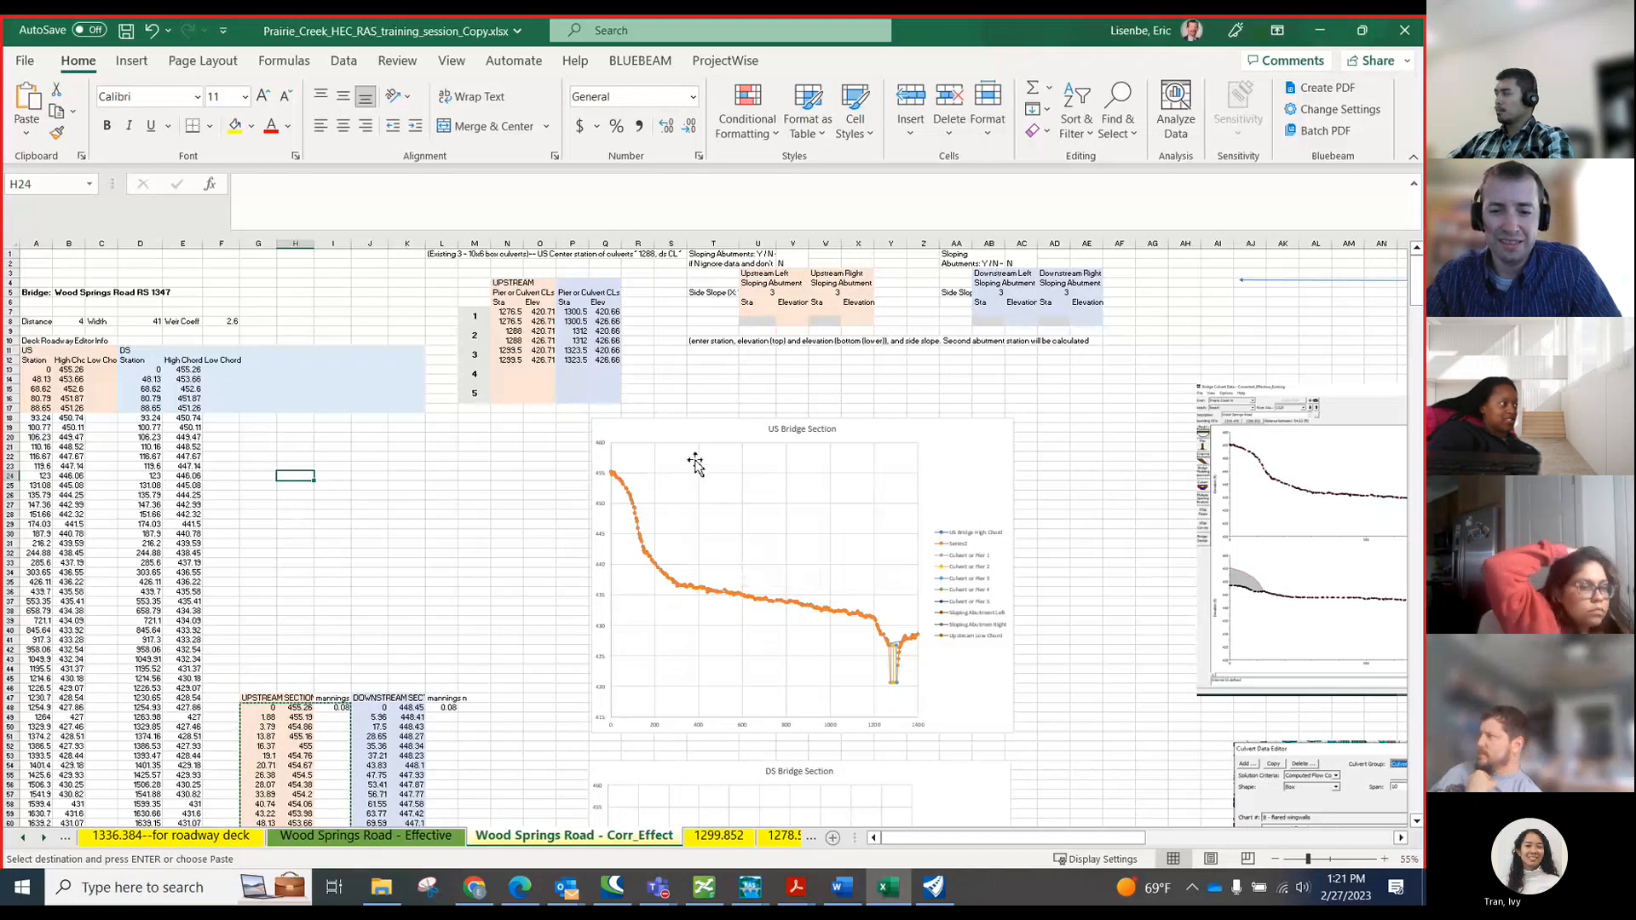
# - Compare the US and DS Bridge Section charts with the culvert plots in the HEC-RAS Bridge Culvert Data window, and return to Excel
pyautogui.scroll(-3, 707, 469)
pyautogui.scroll(1, 942, 475)
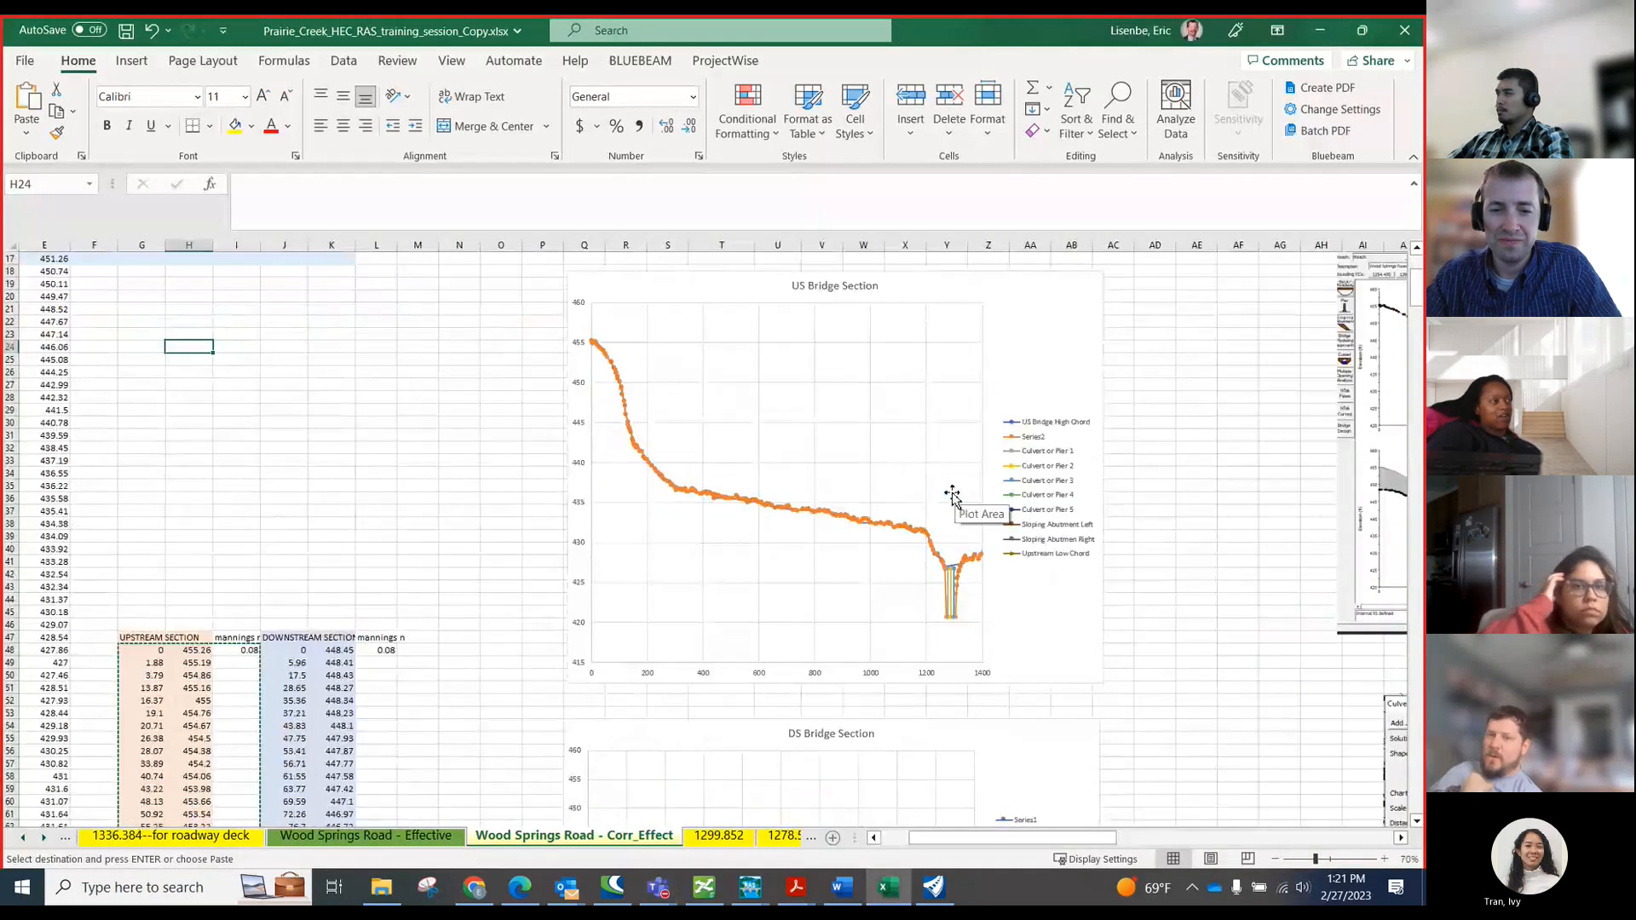
pyautogui.scroll(-12, 753, 471)
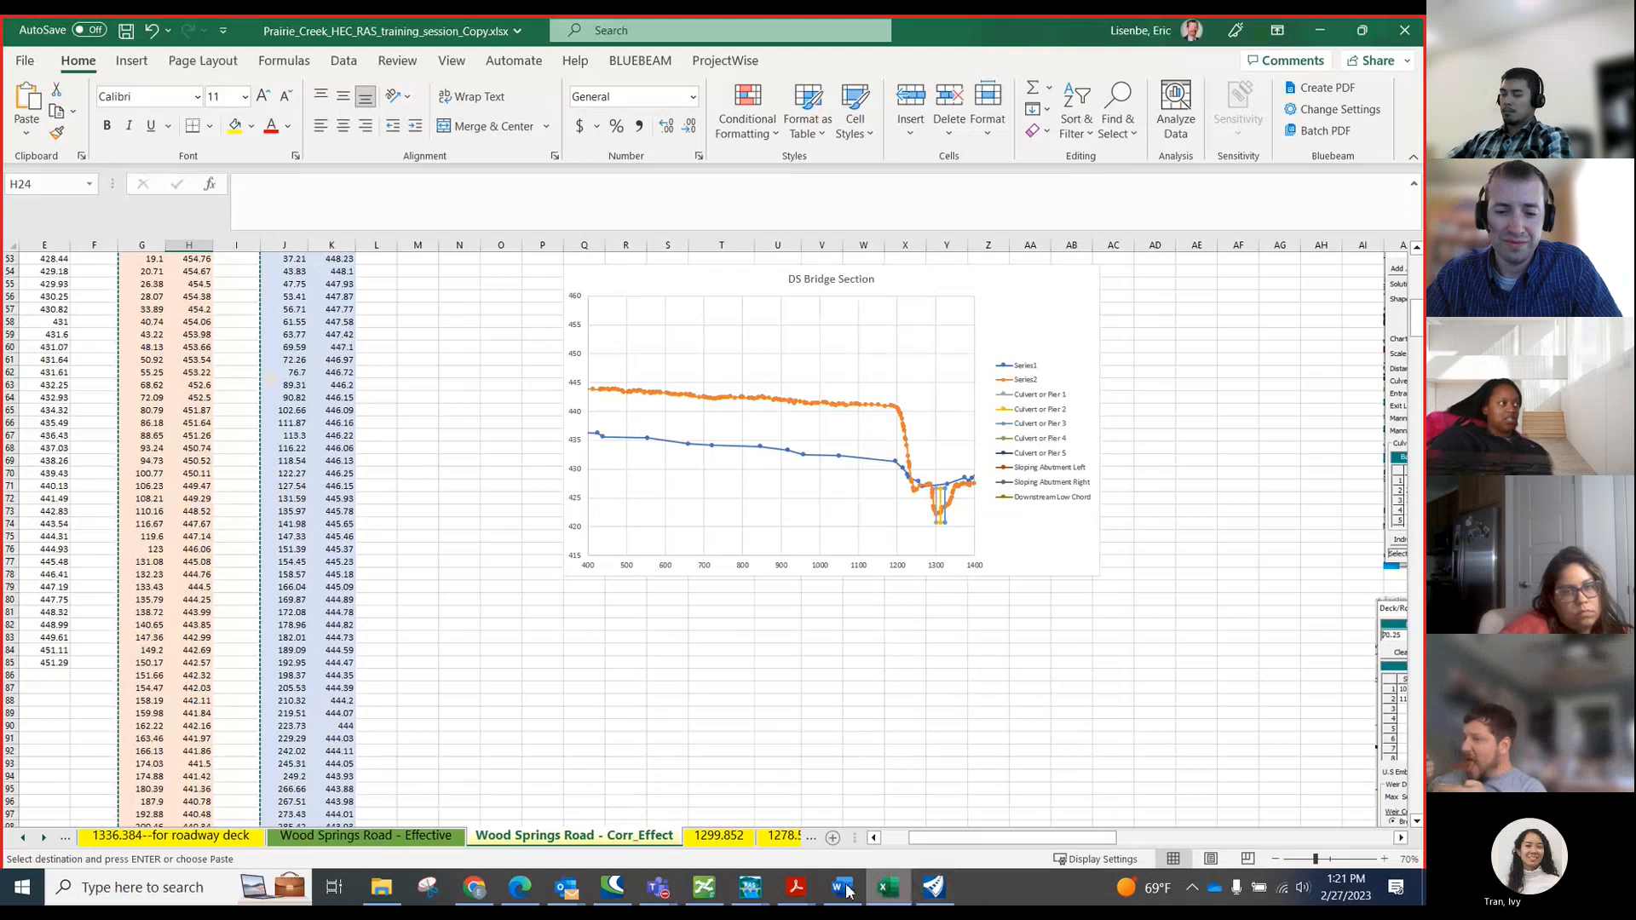
pyautogui.moveTo(754, 890)
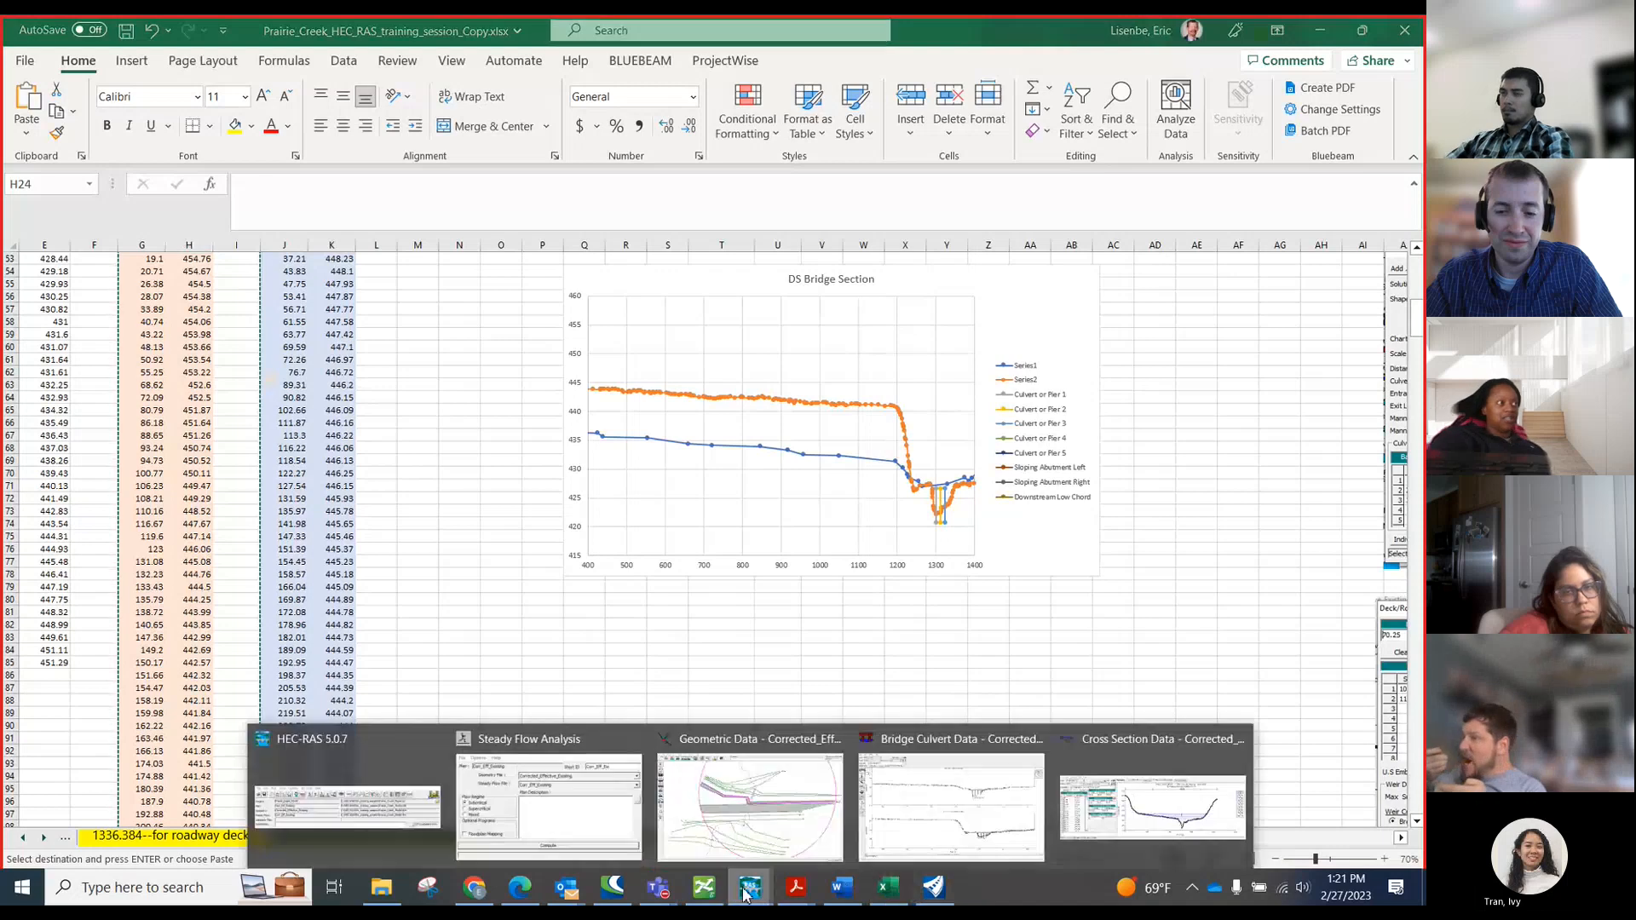
pyautogui.click(938, 822)
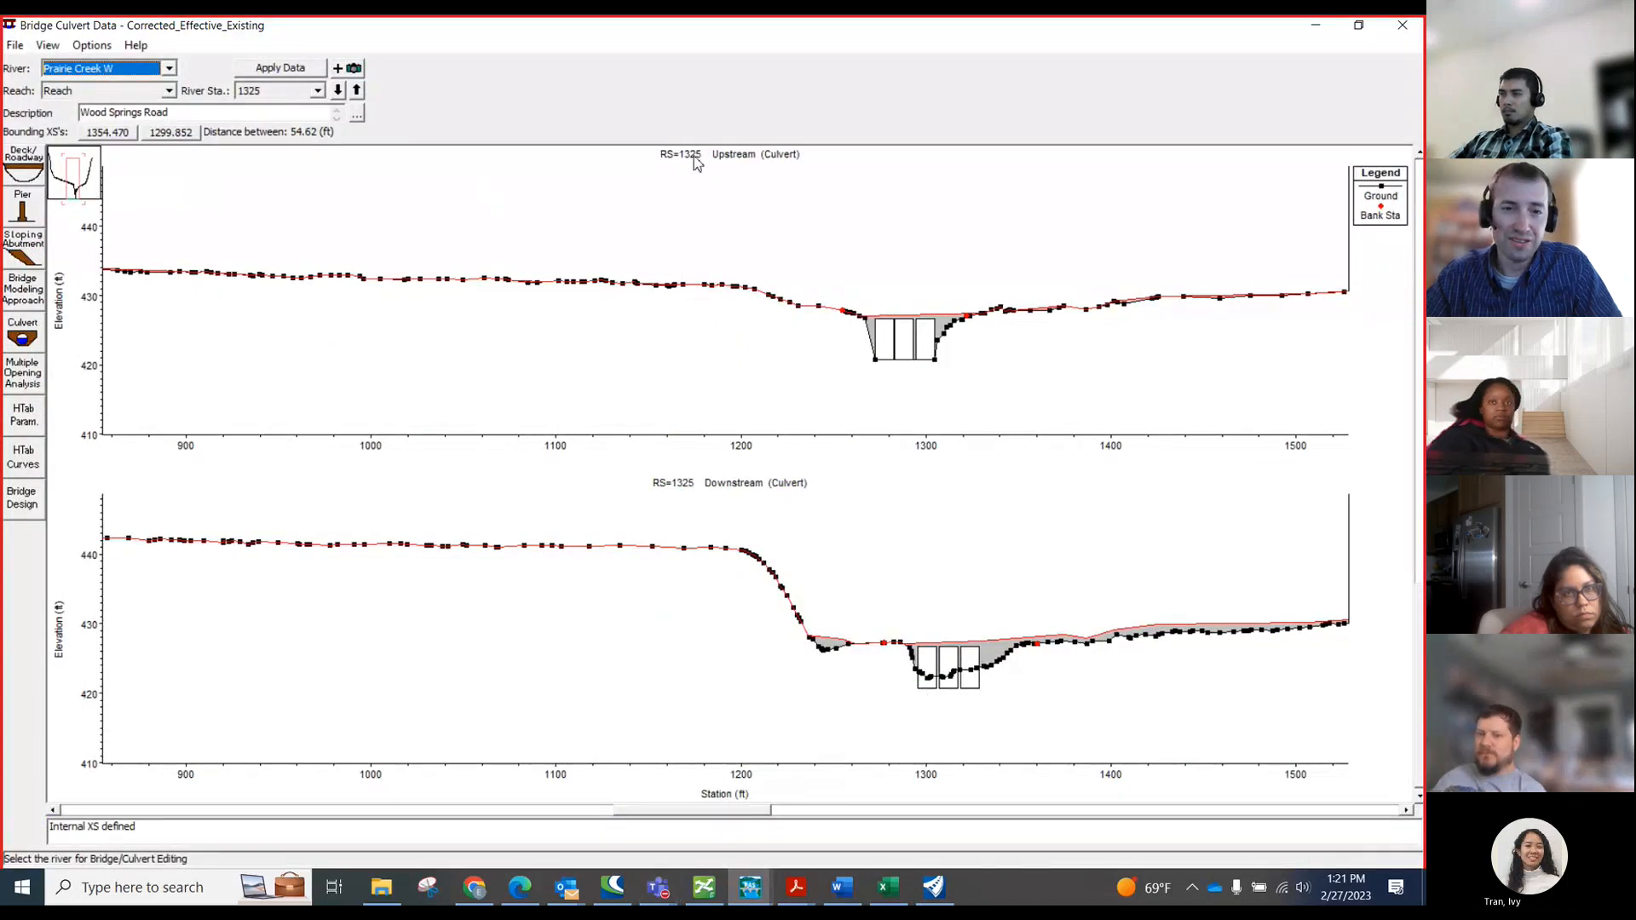
pyautogui.click(1315, 24)
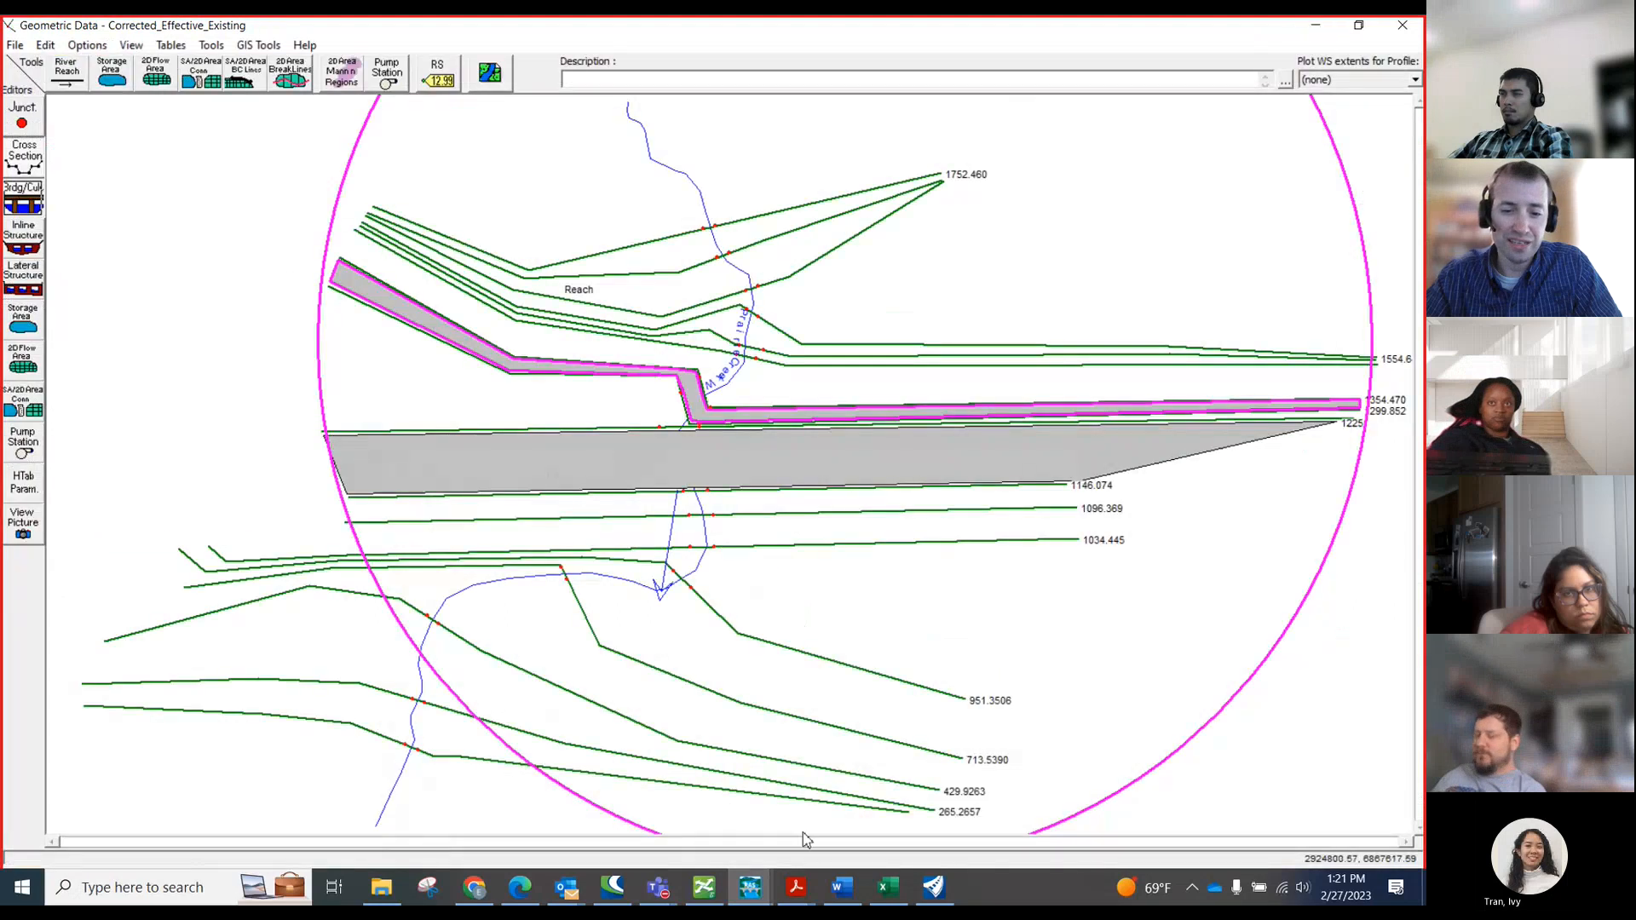
pyautogui.click(886, 890)
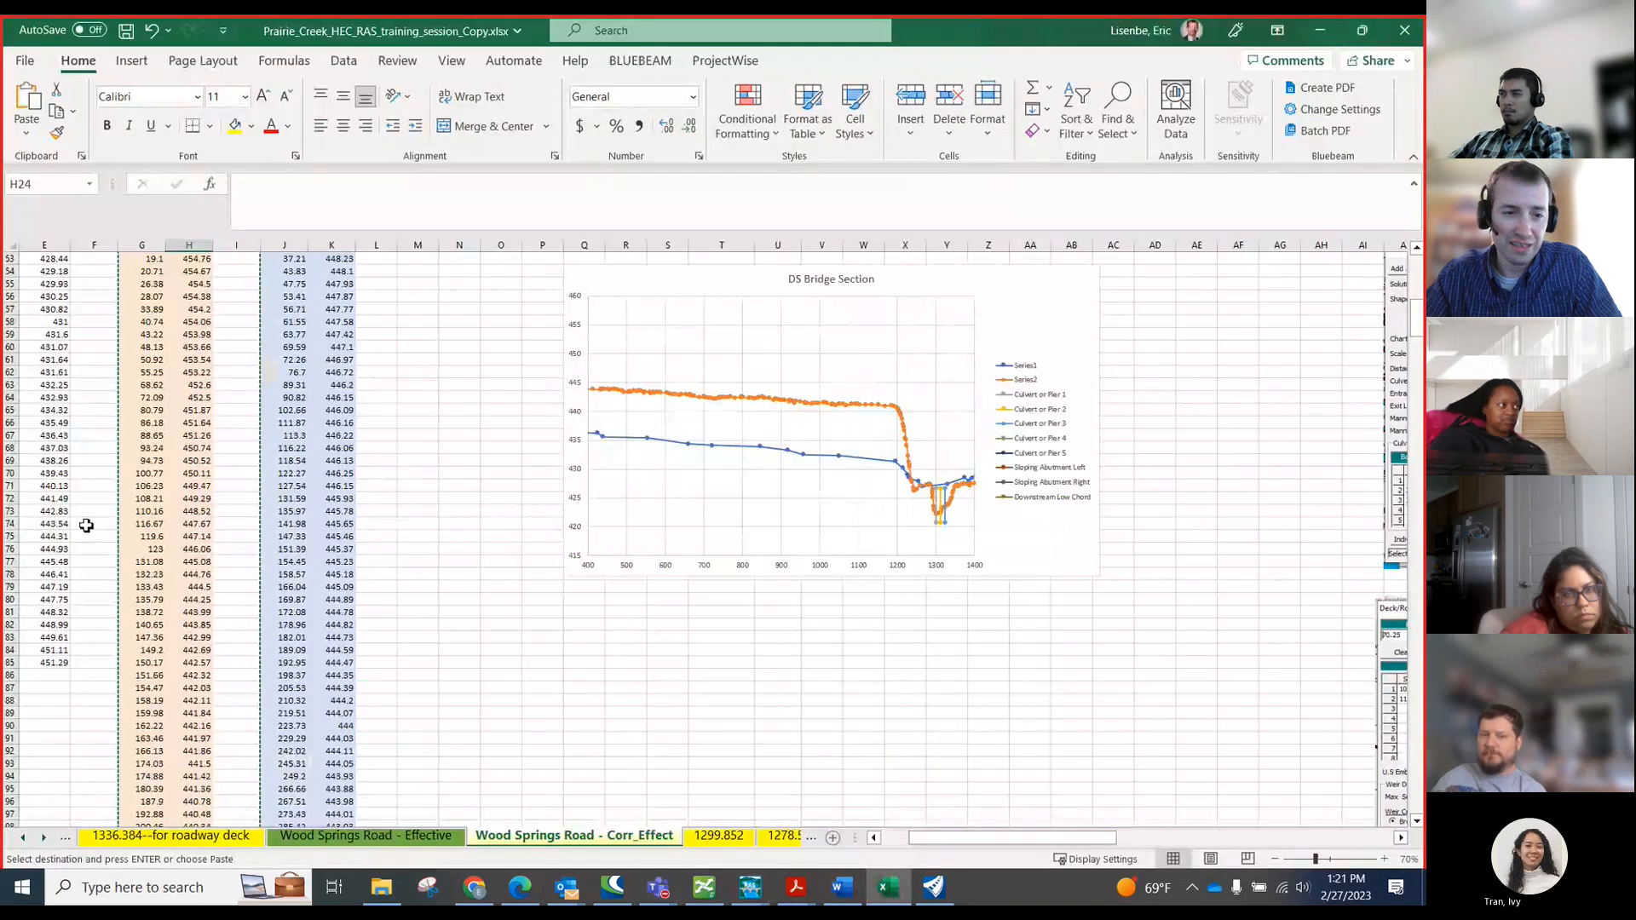
# - Review the upstream and downstream section coordinates in Excel against the culvert barrels drawn in the bridge section charts
pyautogui.scroll(2, 175, 366)
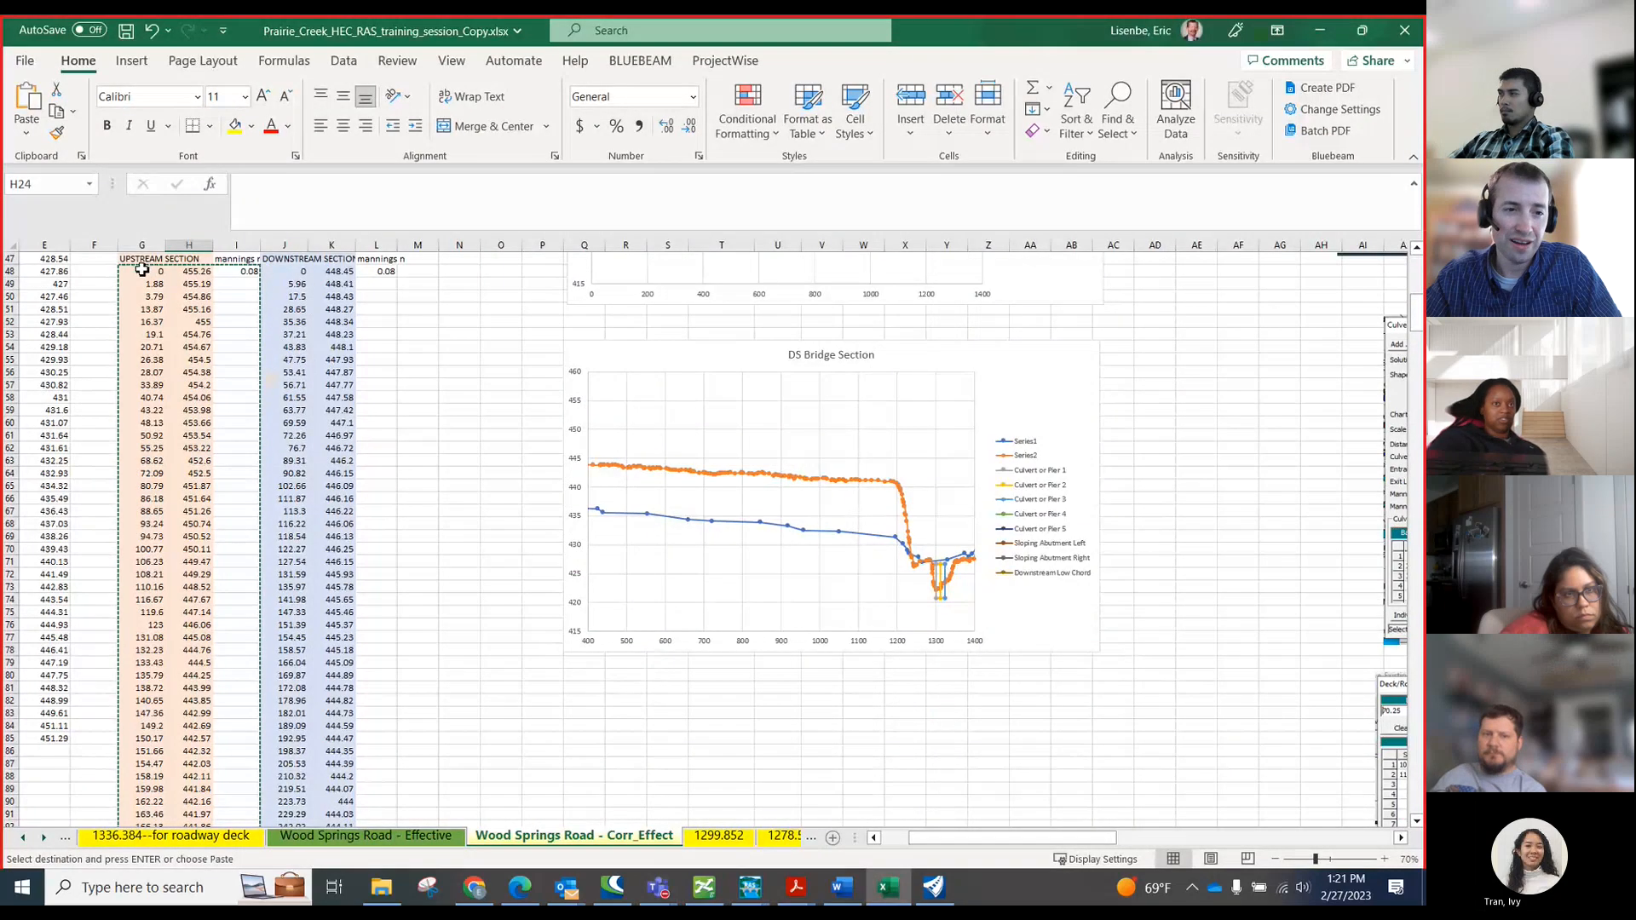
pyautogui.scroll(-20, 190, 435)
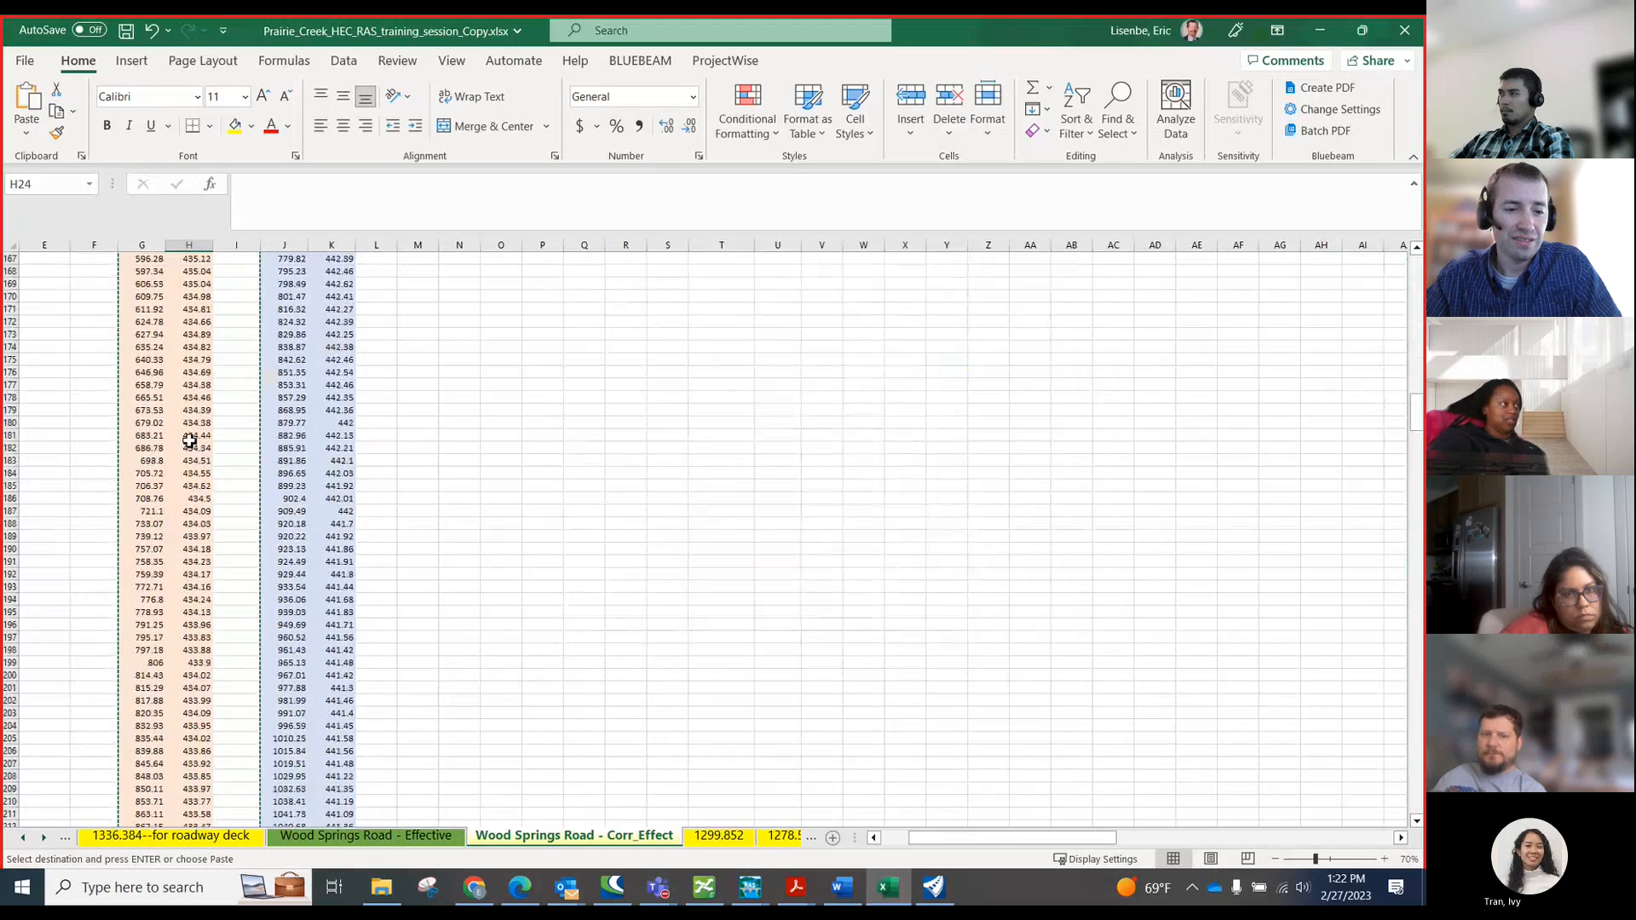
pyautogui.scroll(3, 189, 443)
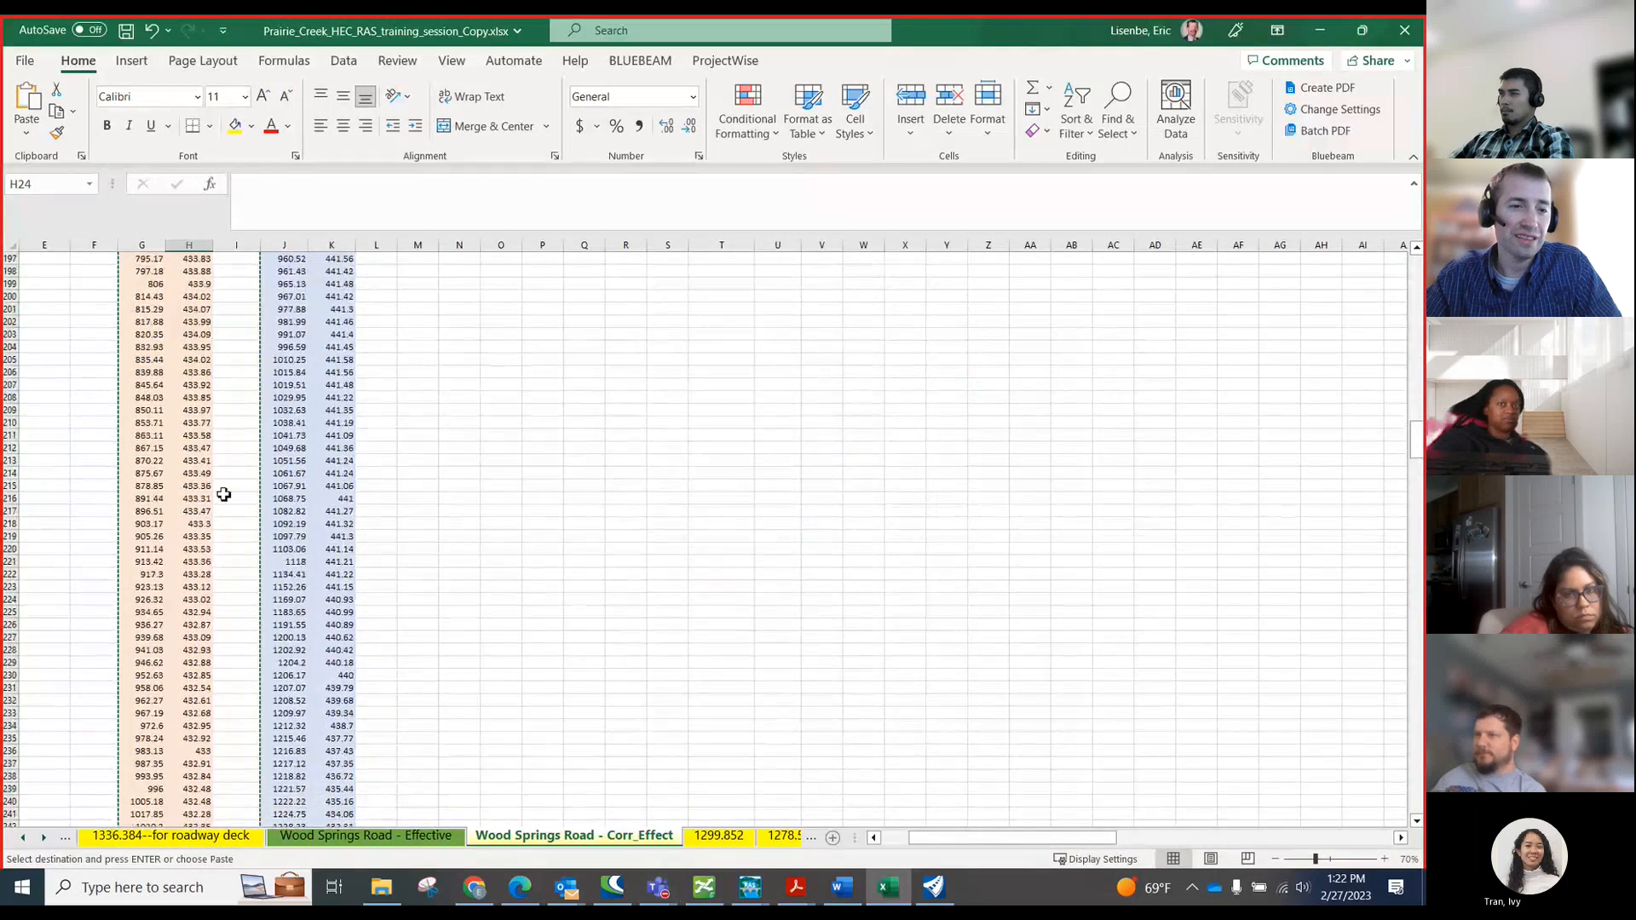
pyautogui.scroll(20, 621, 460)
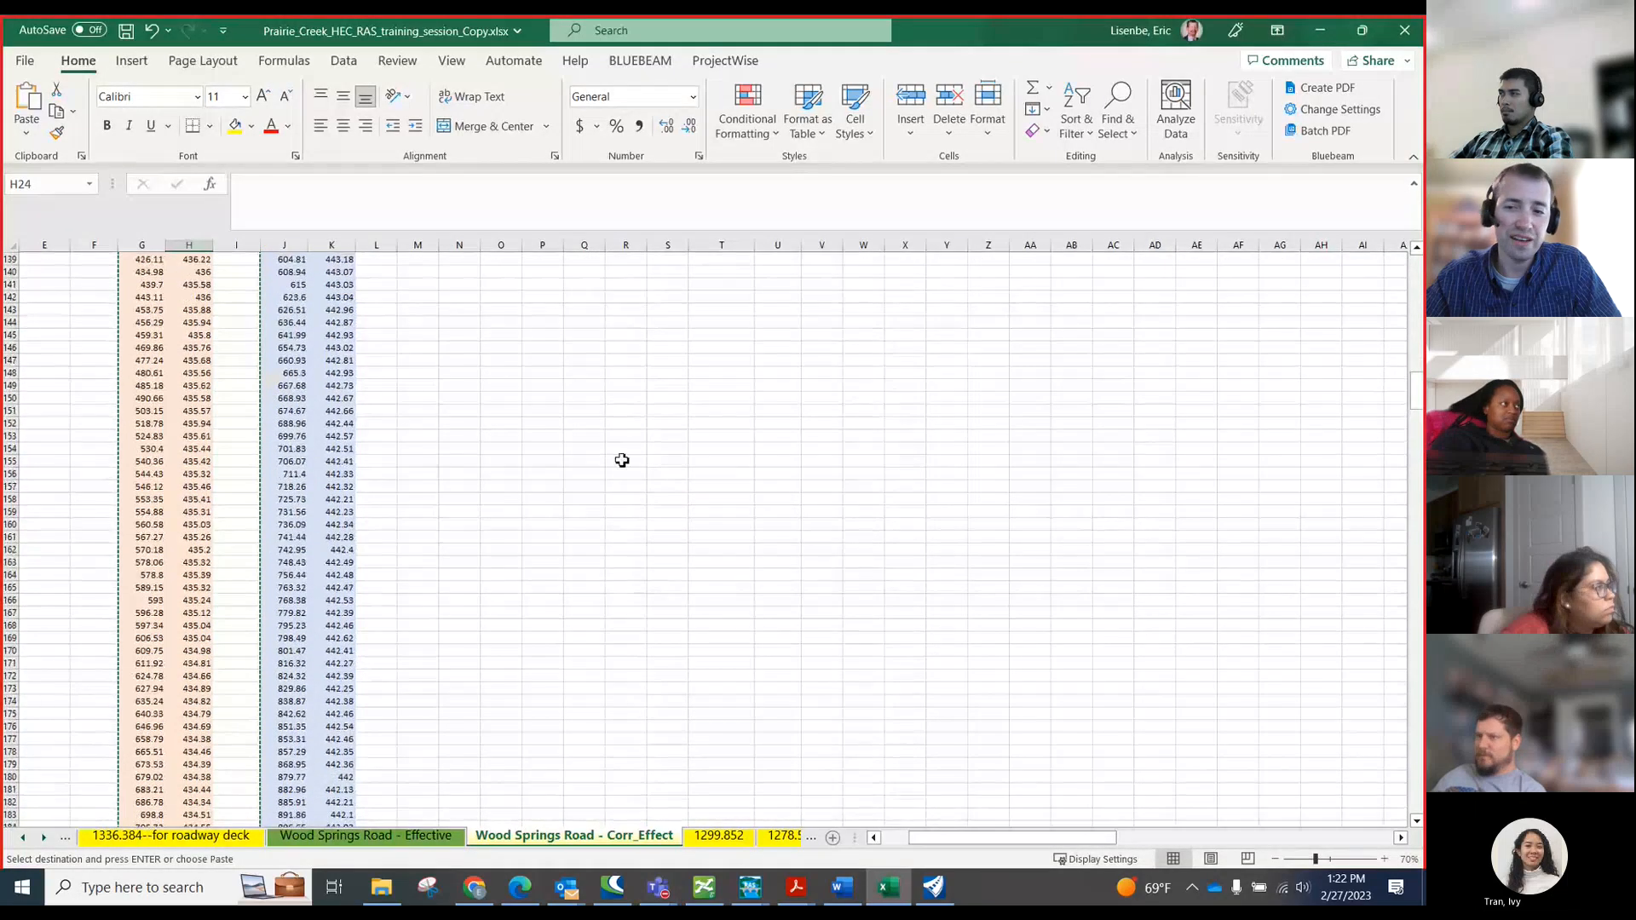
pyautogui.scroll(20, 1388, 365)
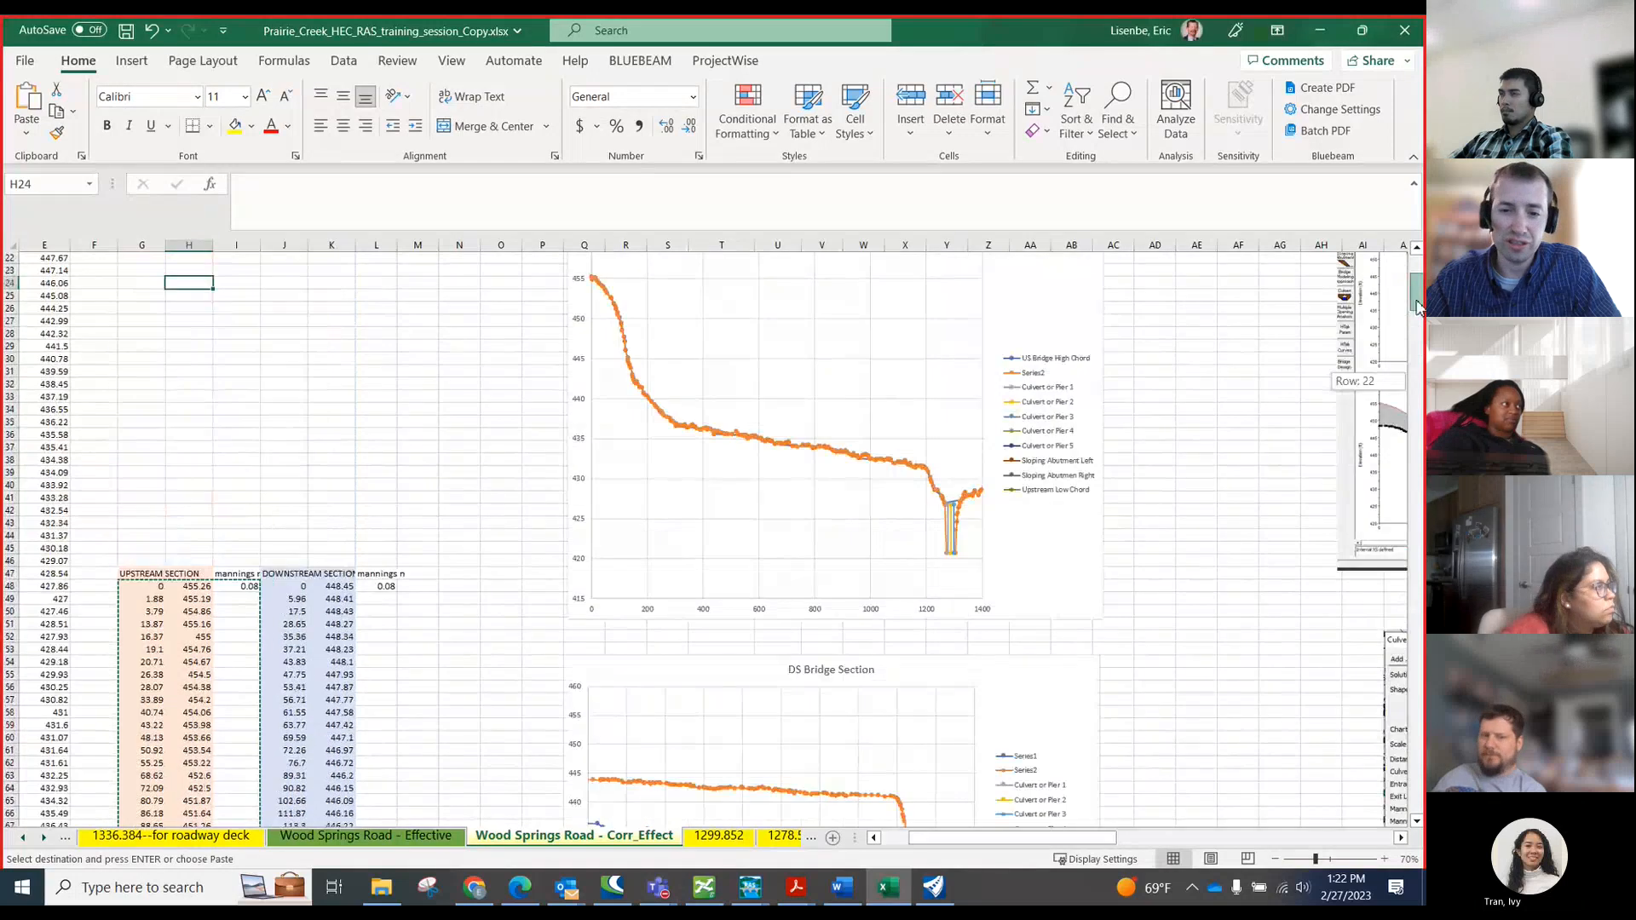
pyautogui.keyDown('ctrl'); pyautogui.scroll(2, 956, 548); pyautogui.keyUp('ctrl')
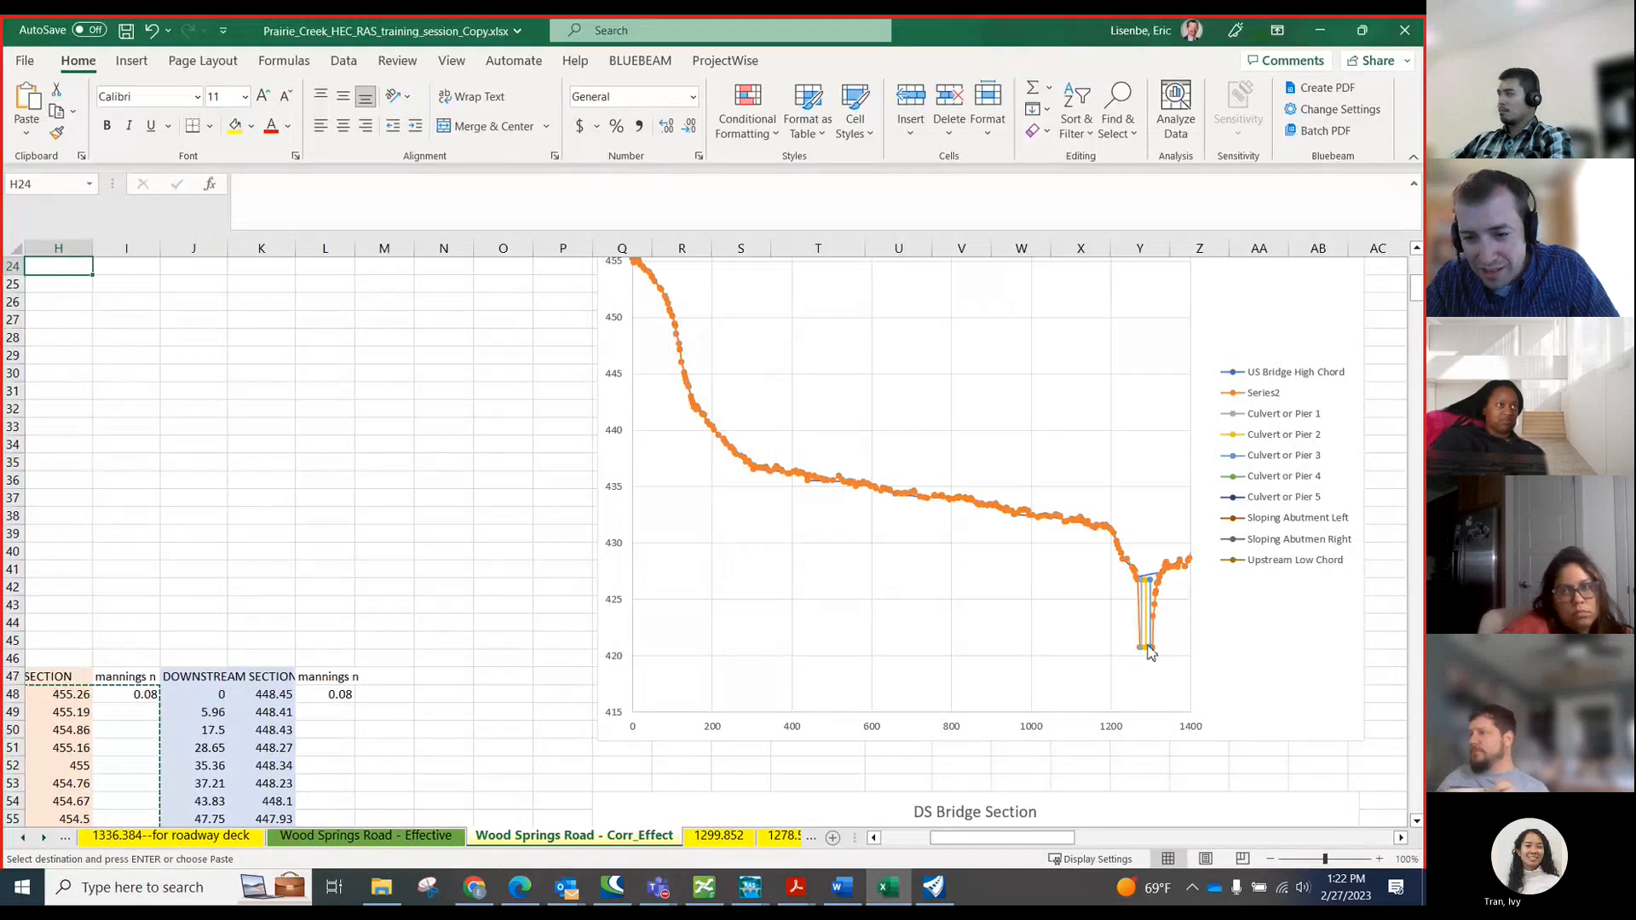
pyautogui.scroll(-5, 358, 597)
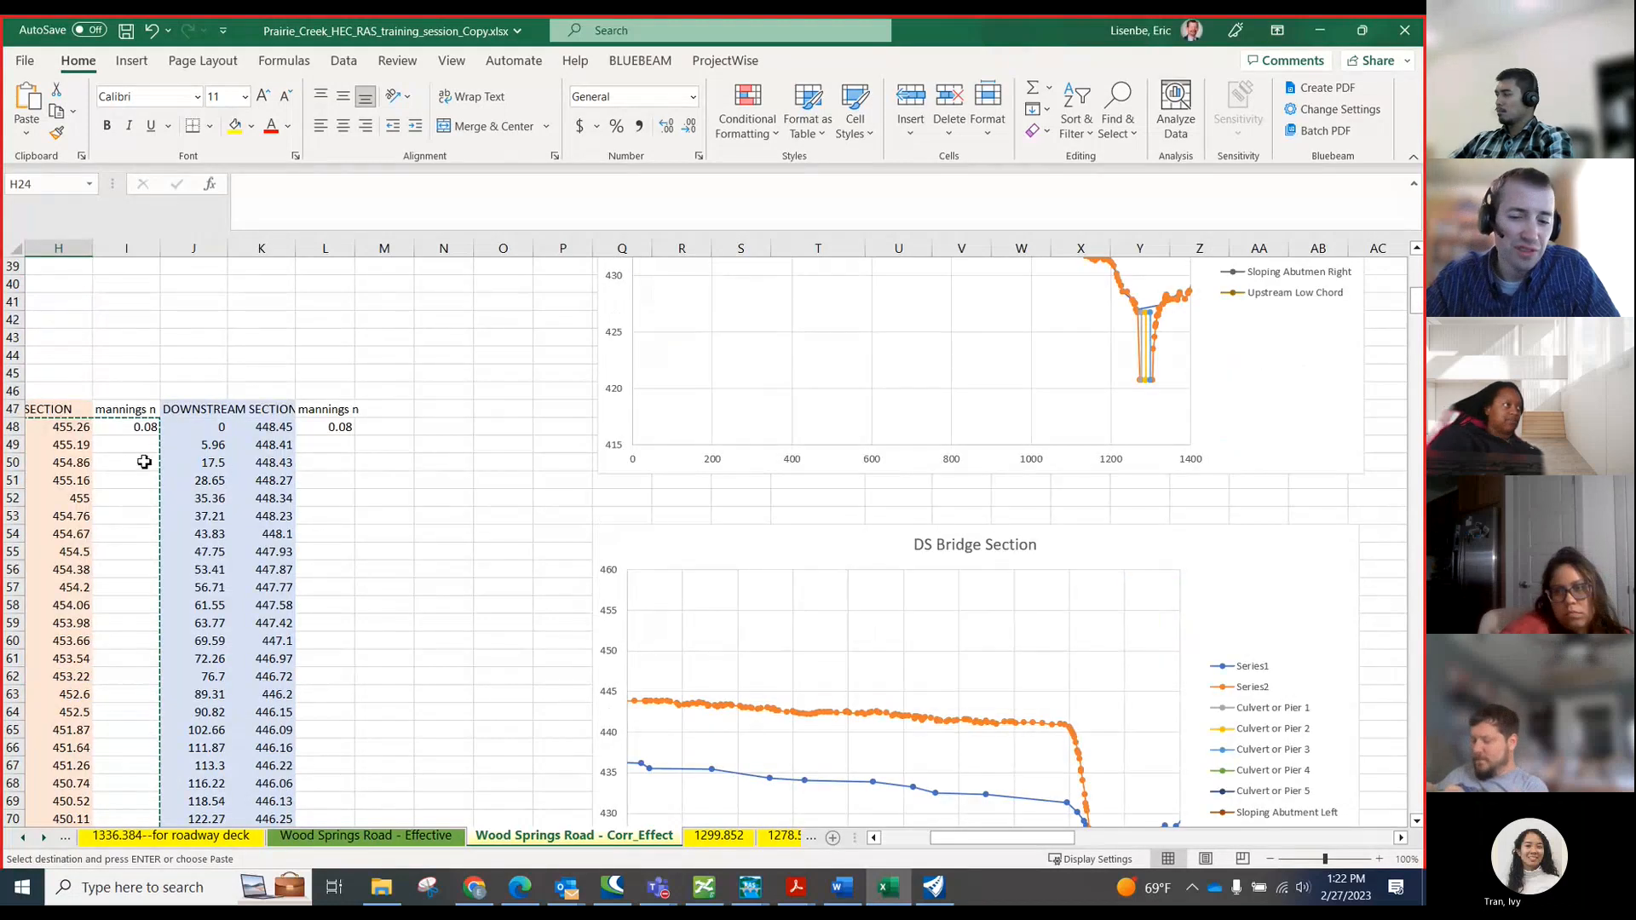
pyautogui.moveTo(1006, 838); pyautogui.dragTo(956, 838)
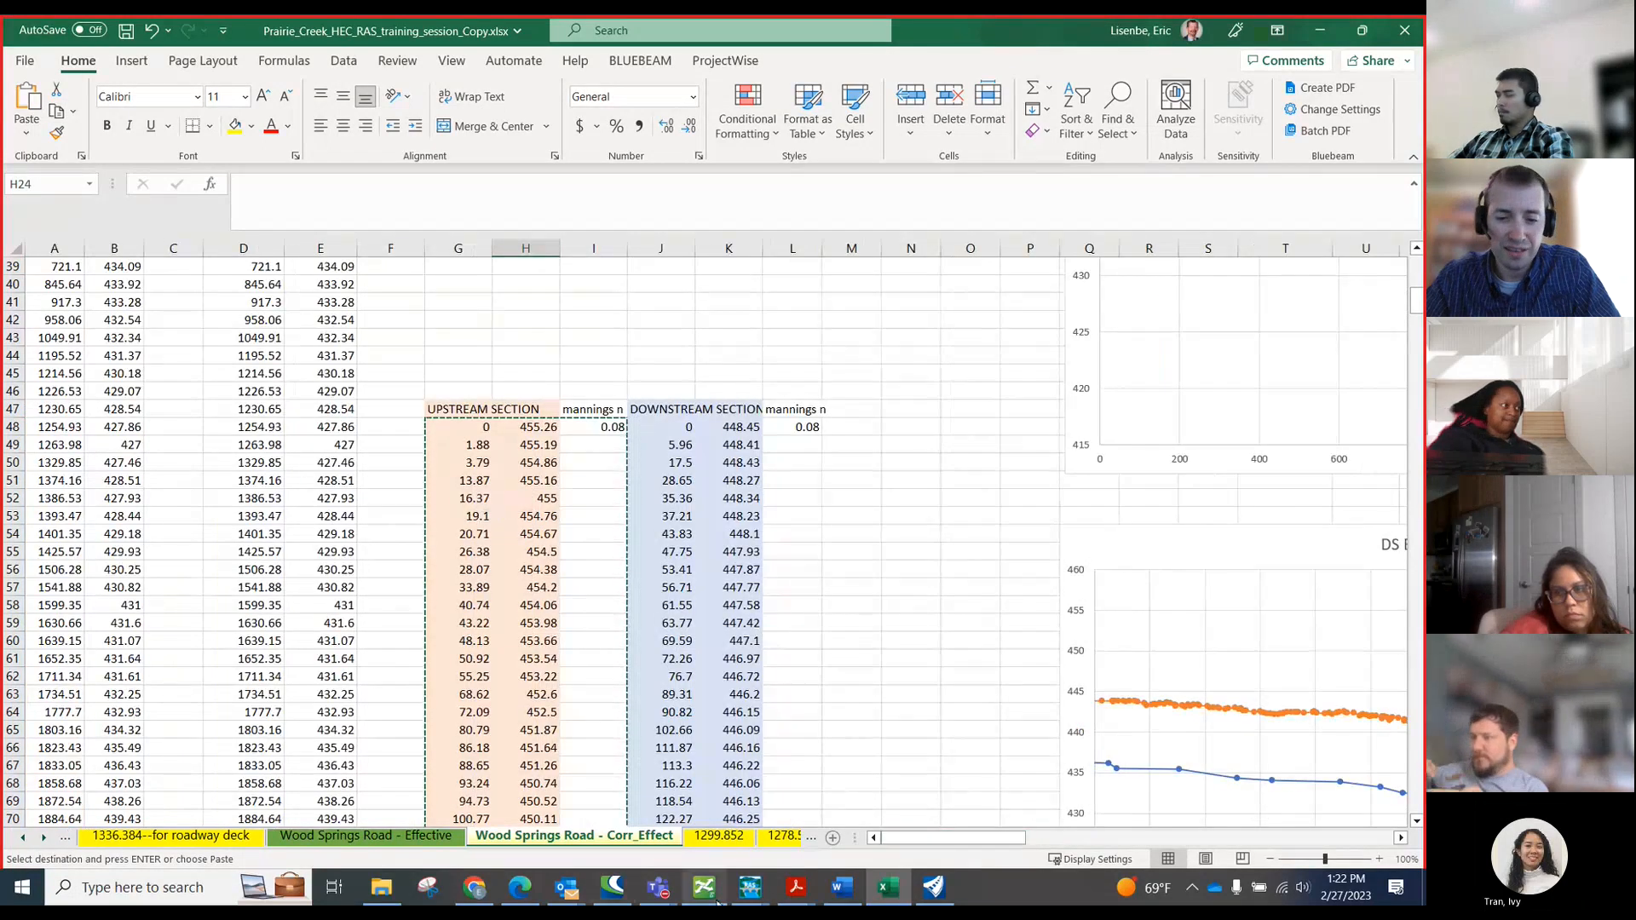
# - Switch to HEC-RAS, close the Cross Section Data window and reopen the Bridge Culvert Data editor for Wood Springs Road
pyautogui.click(750, 899)
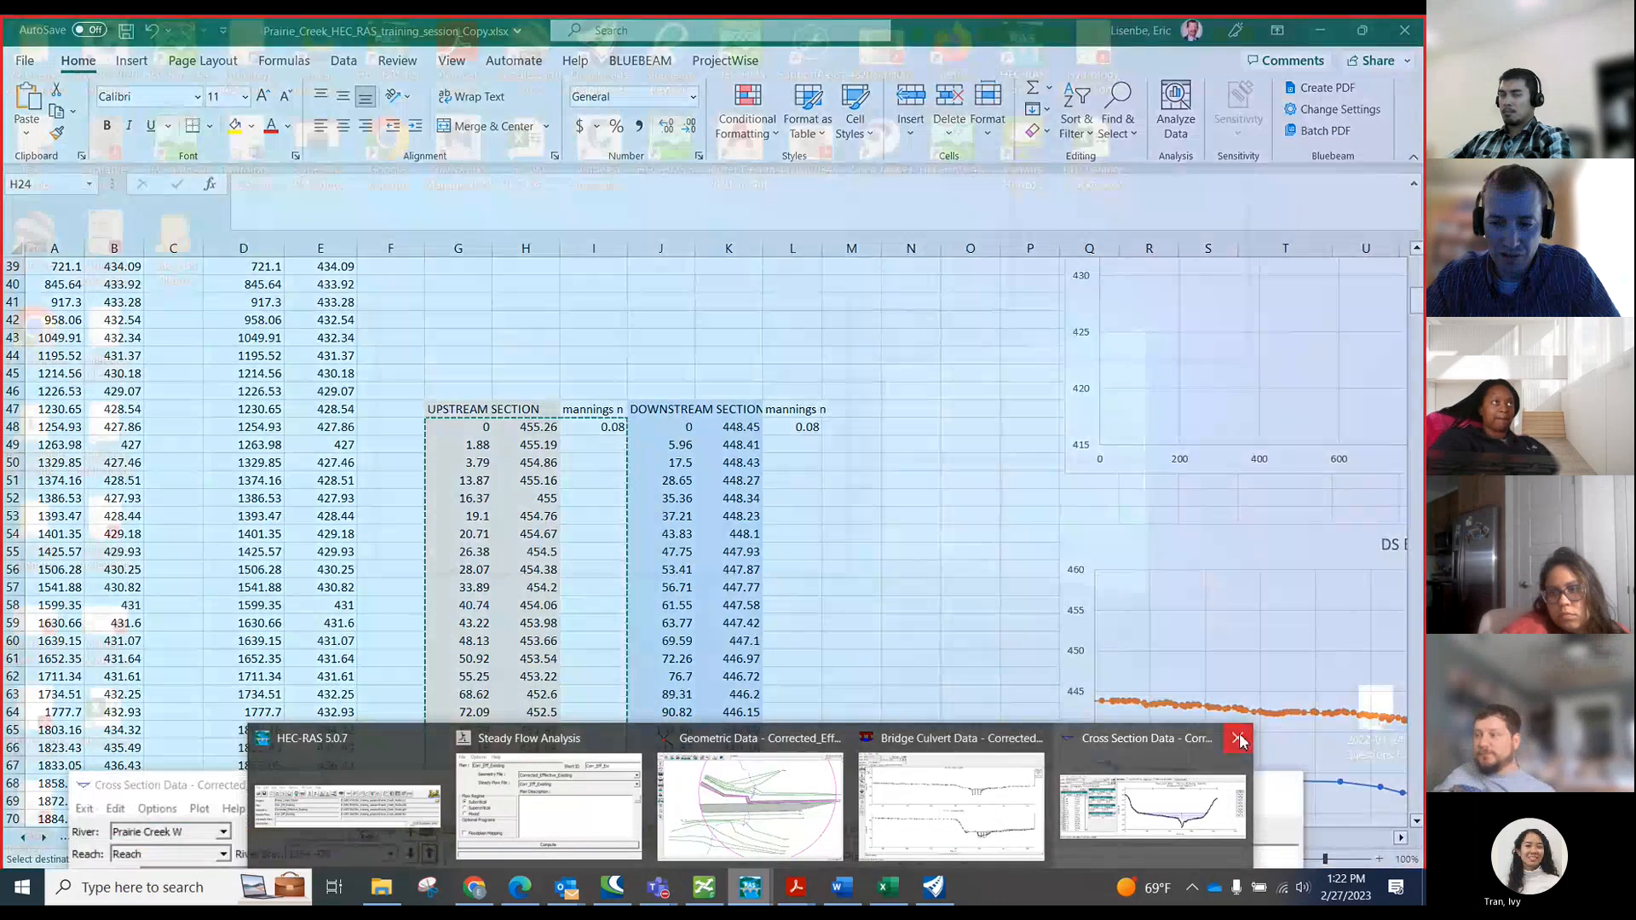
pyautogui.click(1234, 739)
pyautogui.click(882, 739)
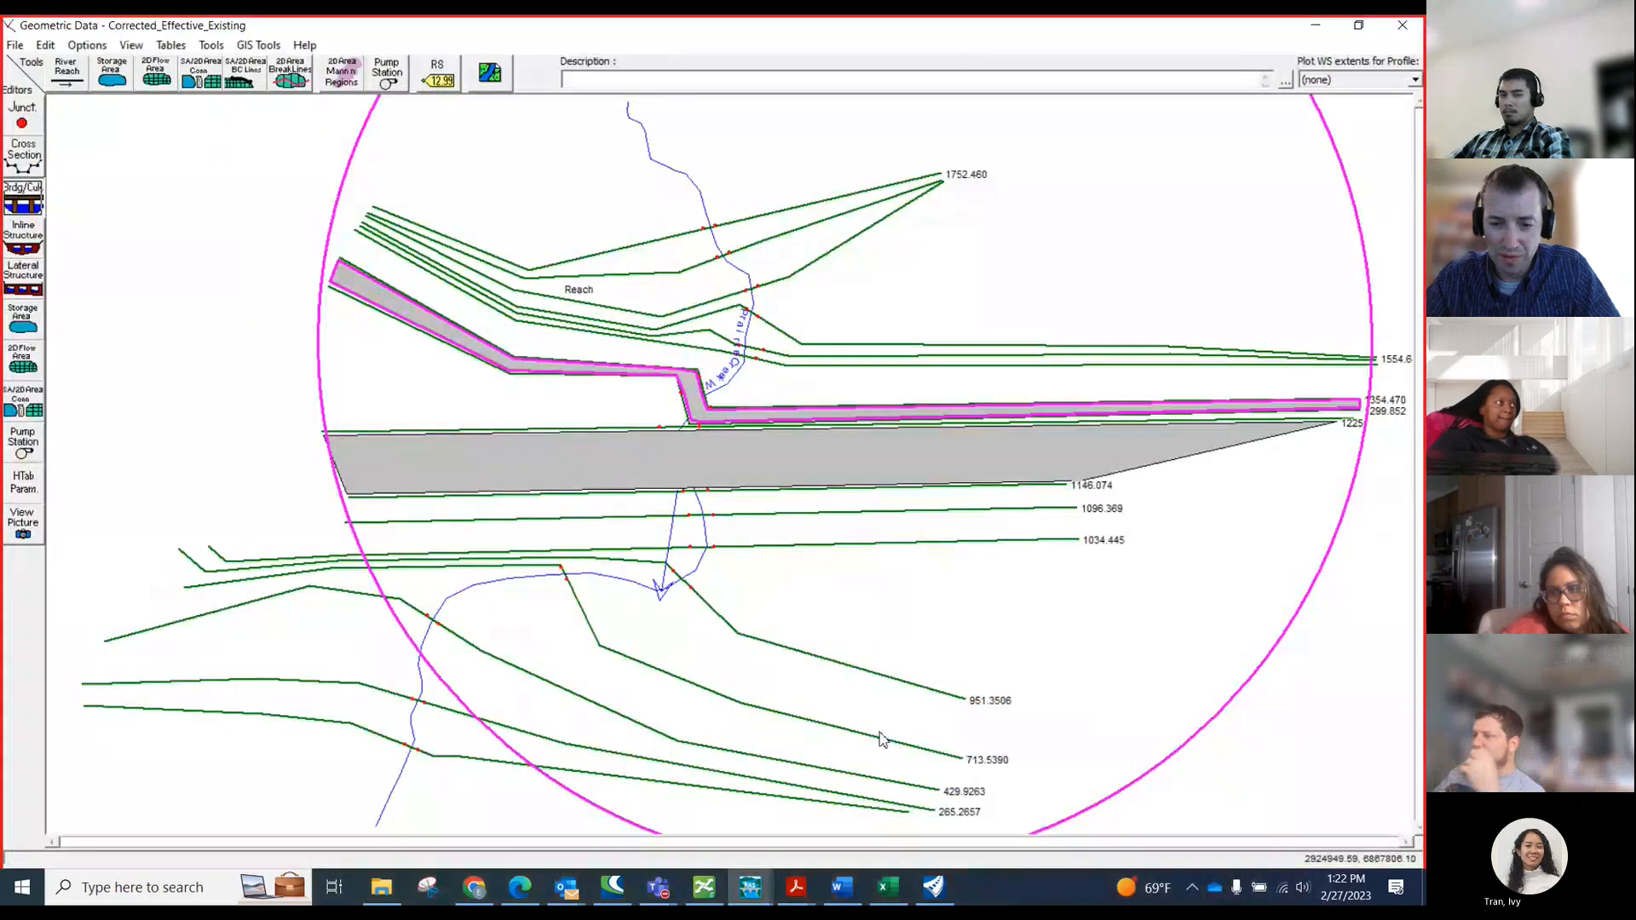
pyautogui.click(34, 204)
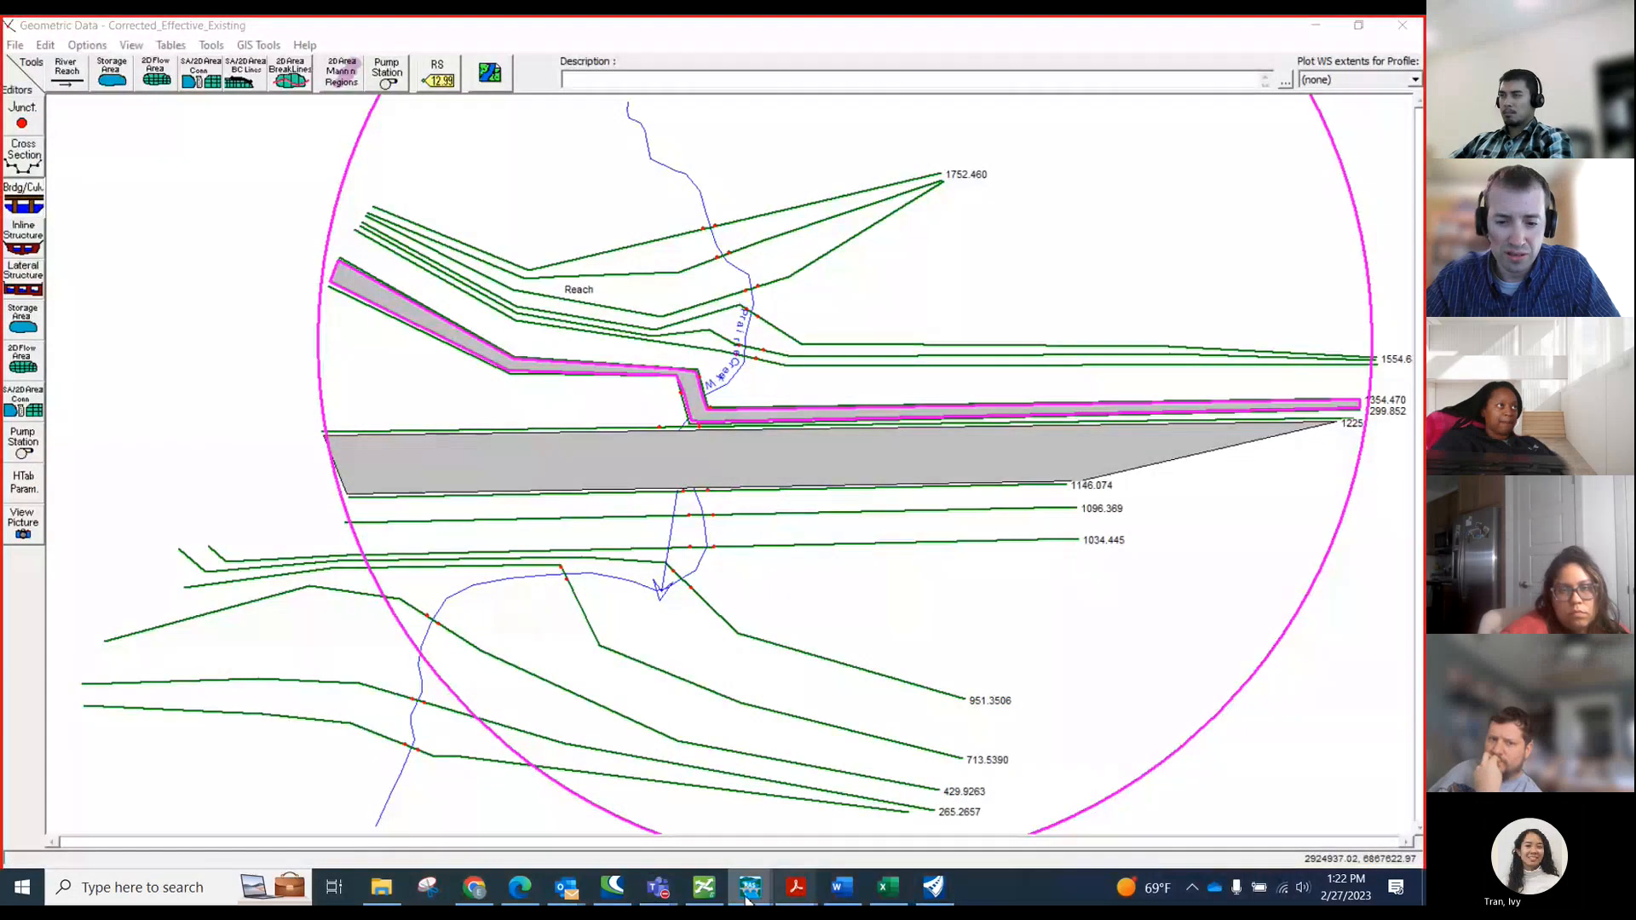
pyautogui.moveTo(750, 887)
pyautogui.click(1052, 801)
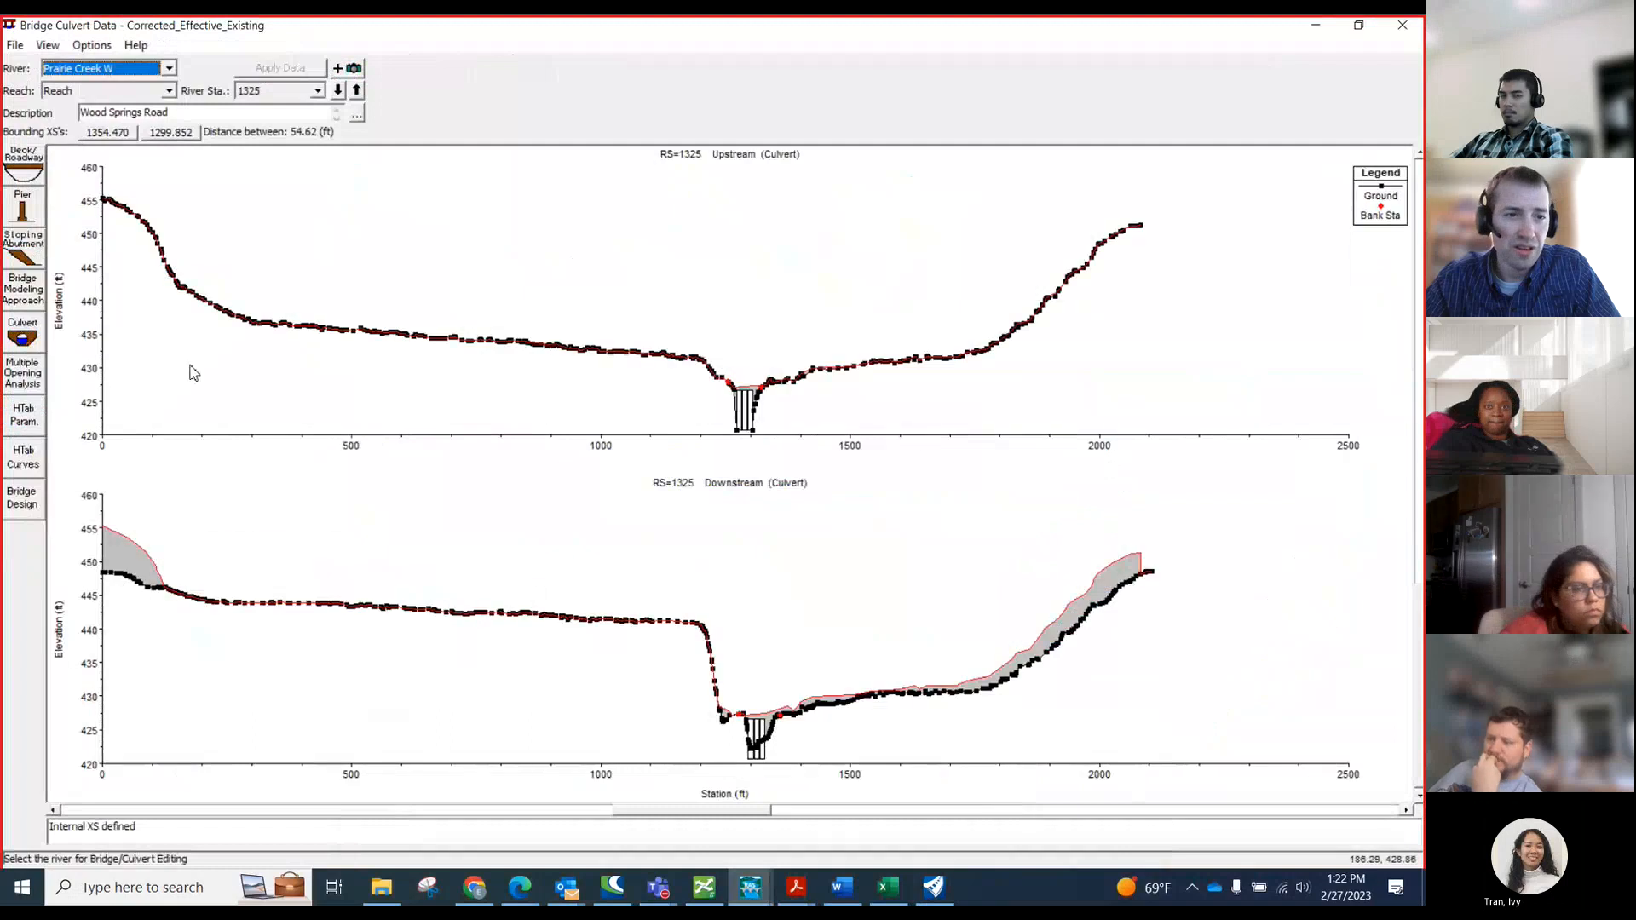
# - Check the upstream and downstream inside coordinates in the culvert's internal bridge cross sections table, and leave it without changes
pyautogui.click(86, 48)
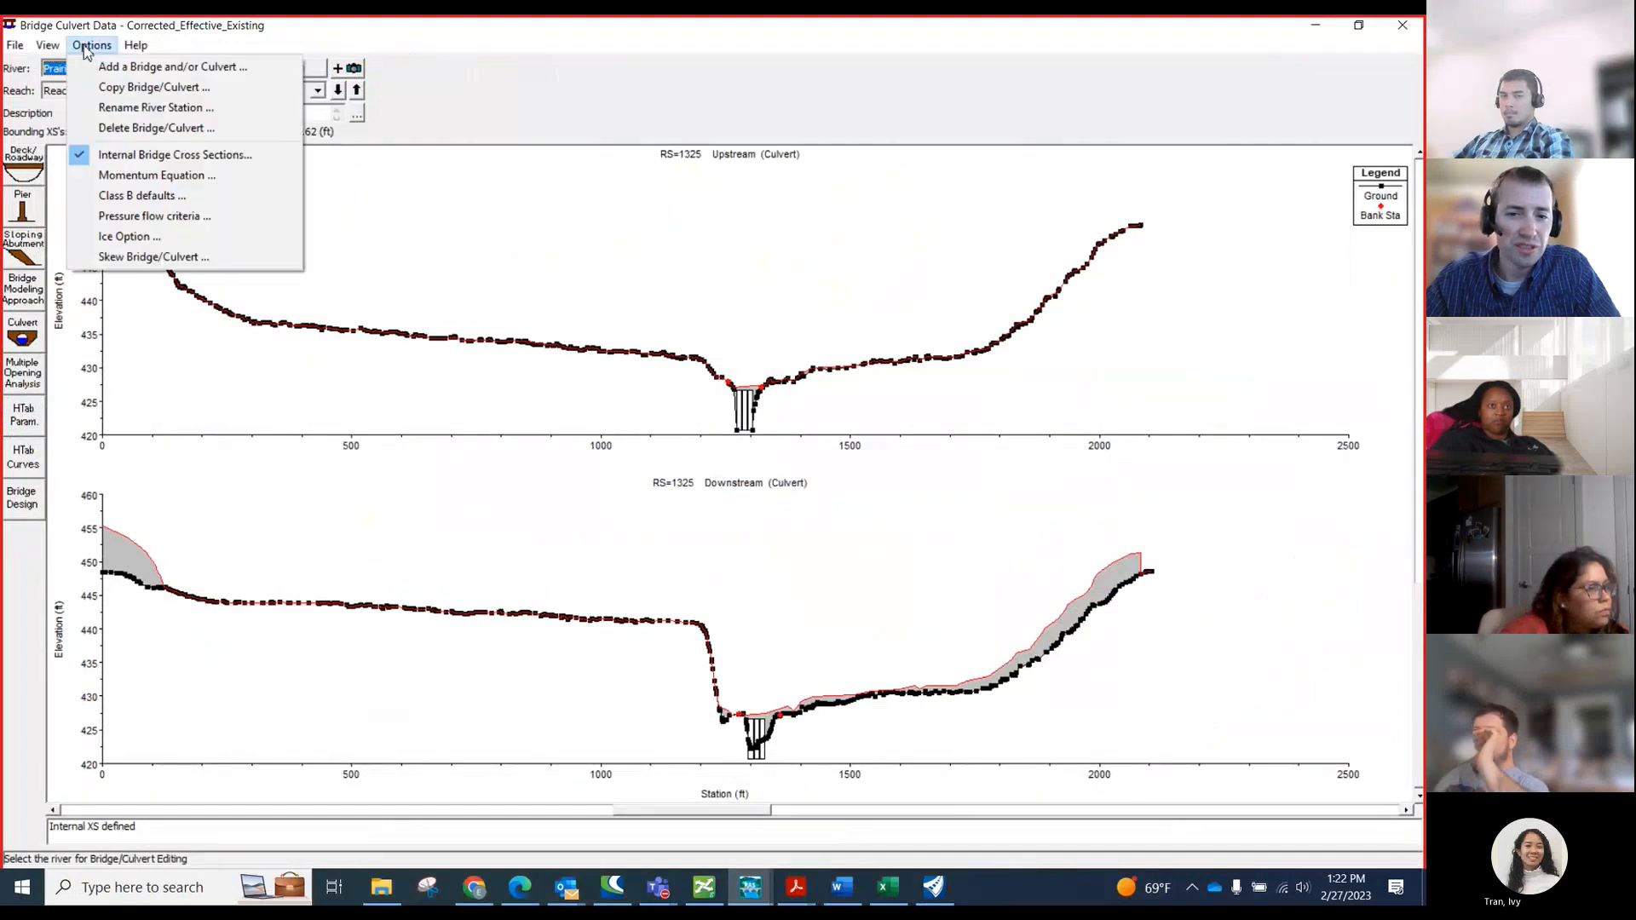
pyautogui.click(142, 160)
pyautogui.moveTo(328, 275); pyautogui.dragTo(452, 464)
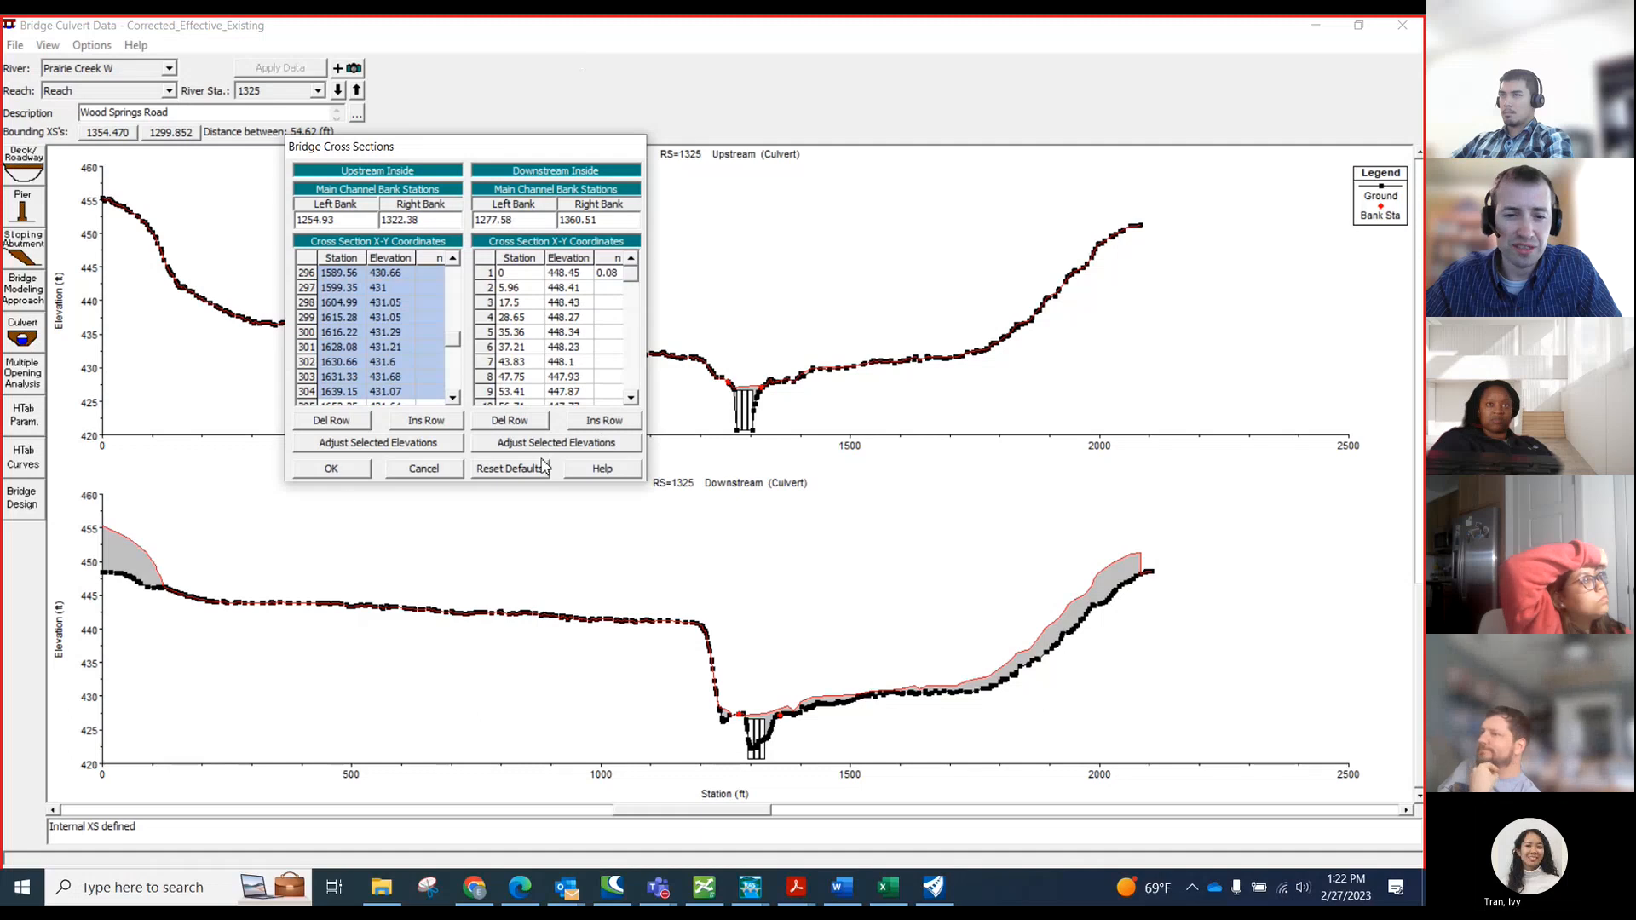
pyautogui.click(399, 470)
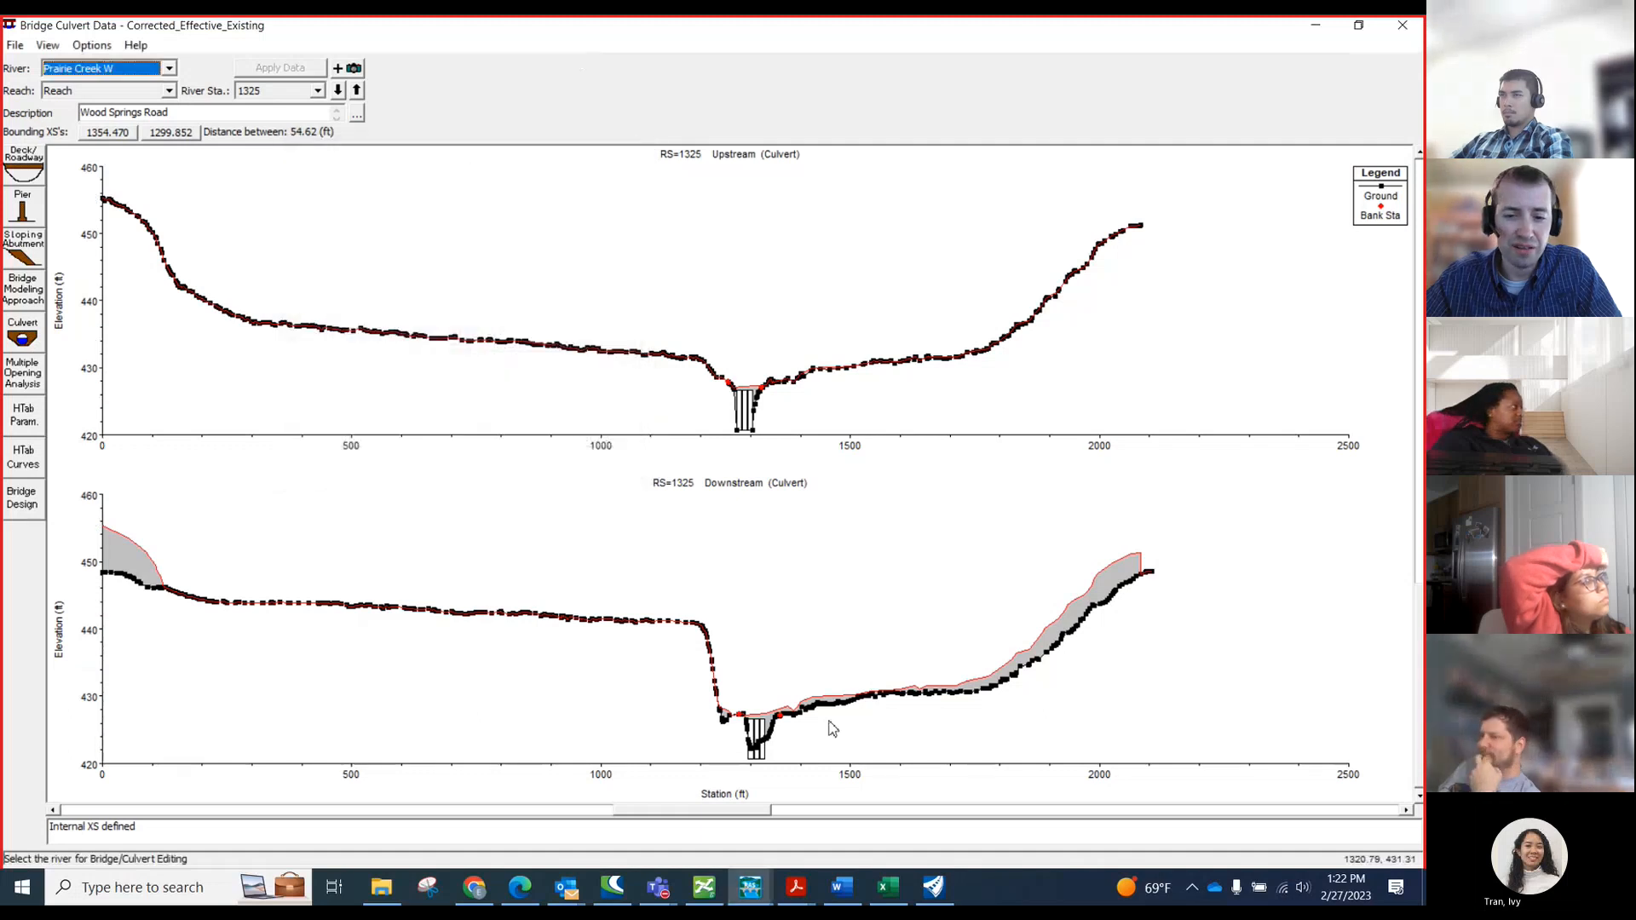
# - Zoom in on the downstream culvert barrels and read the coordinates of the outer barrels' bottom corners
pyautogui.rightClick(741, 719)
pyautogui.click(802, 490)
pyautogui.moveTo(704, 657); pyautogui.dragTo(859, 779)
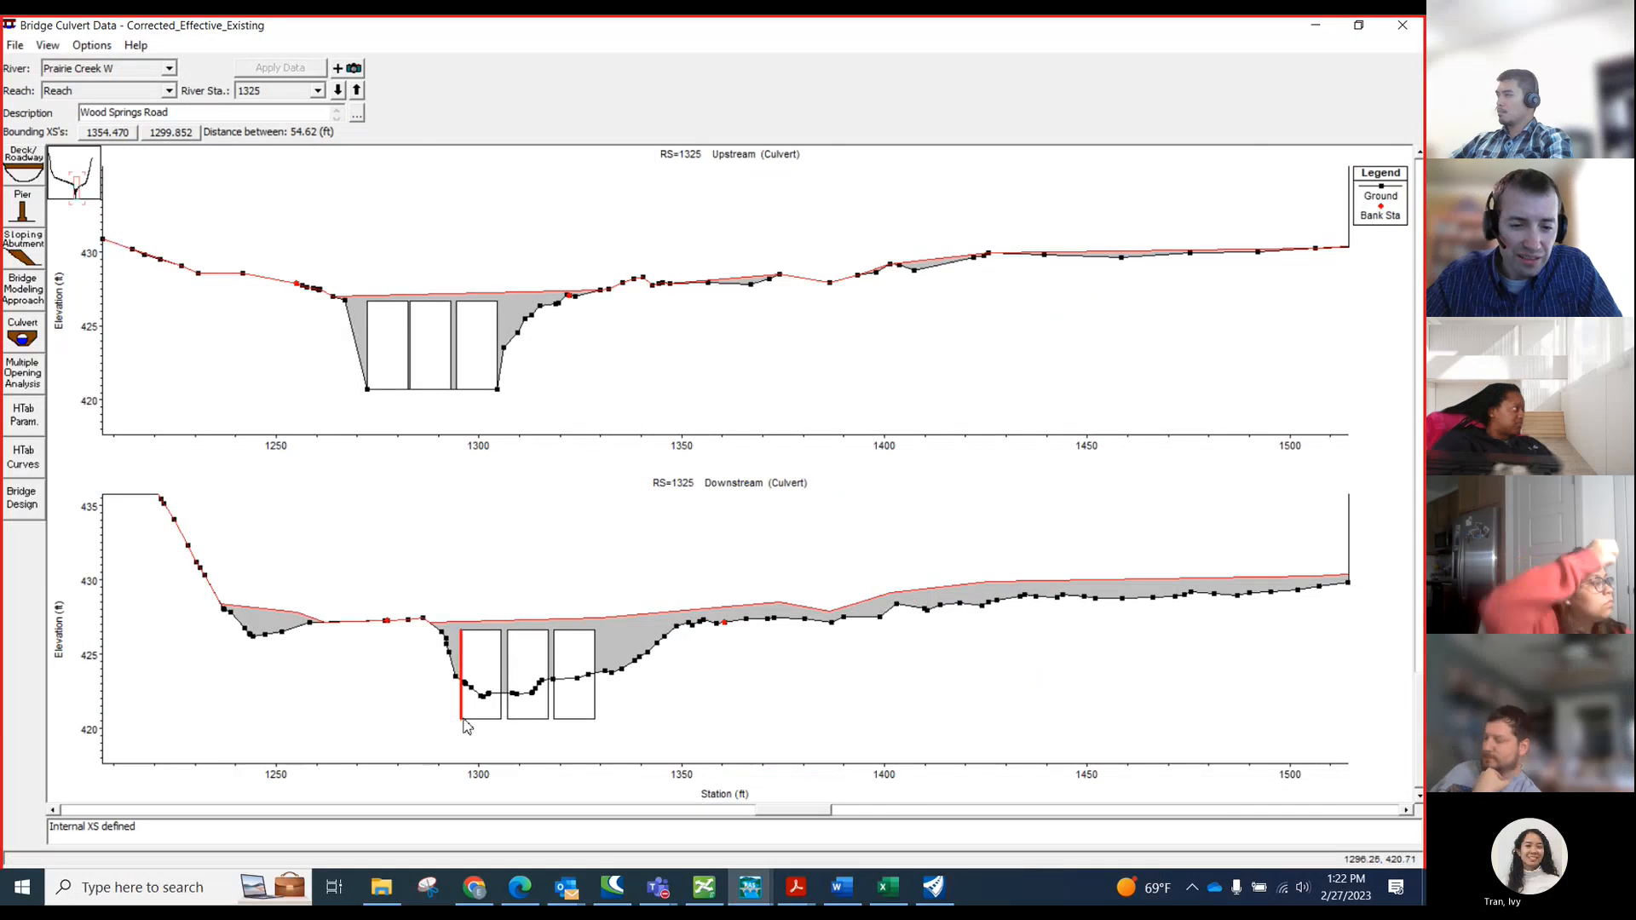
pyautogui.moveTo(462, 722)
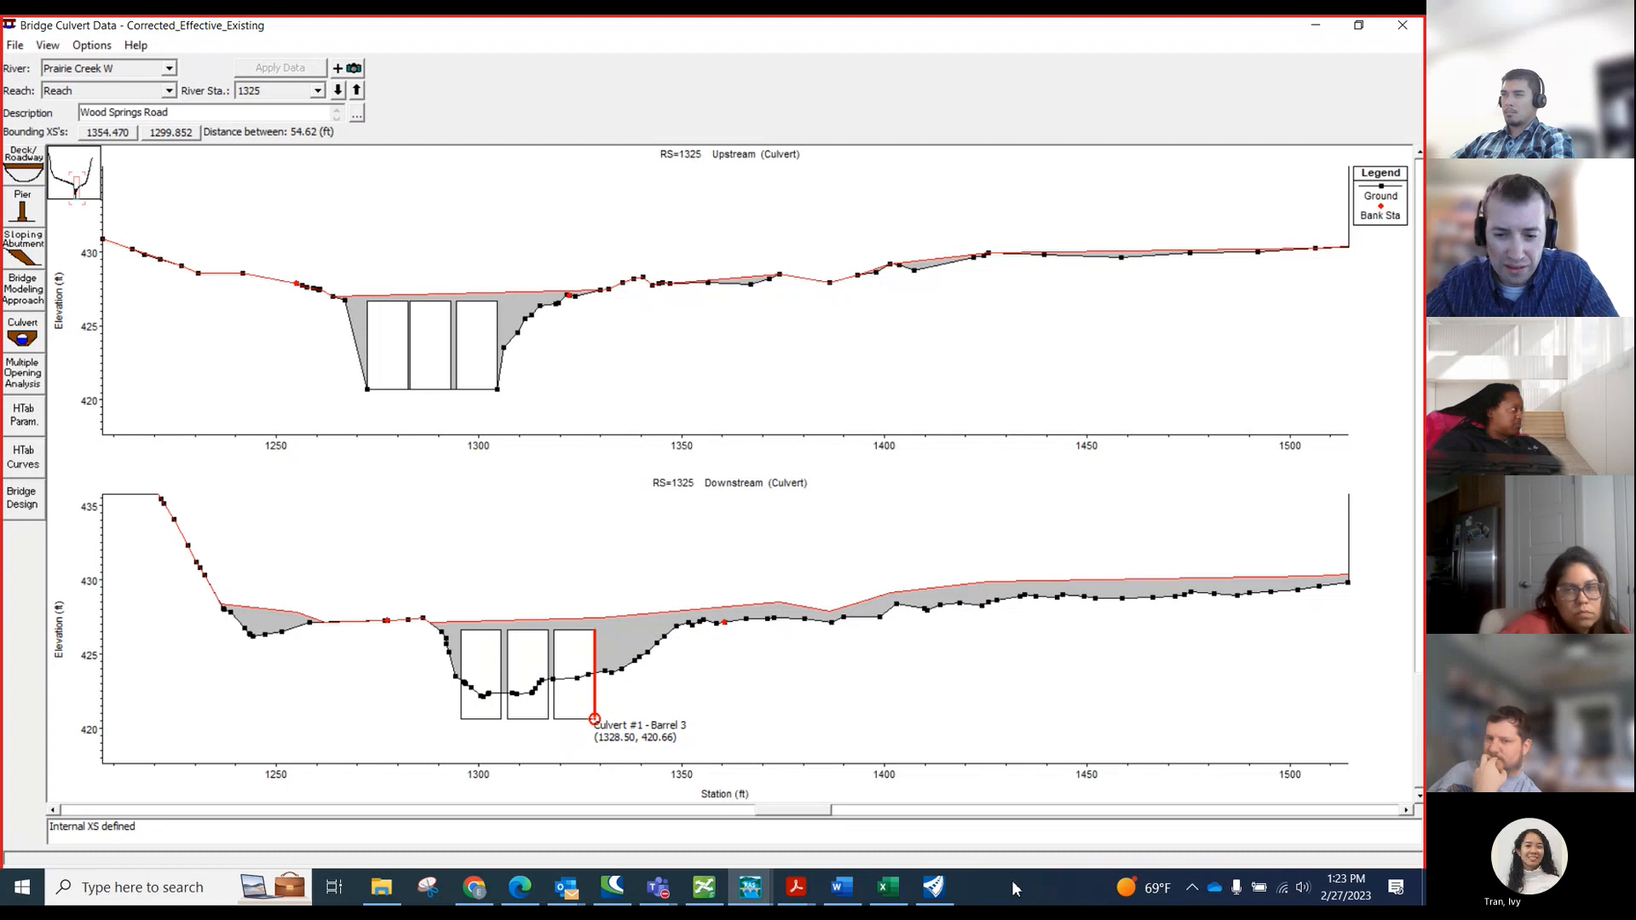
# - Switch to the Prairie Creek Excel workbook and clear the pending copy selection on the Wood Springs Road - Corr_Effect sheet
pyautogui.click(887, 887)
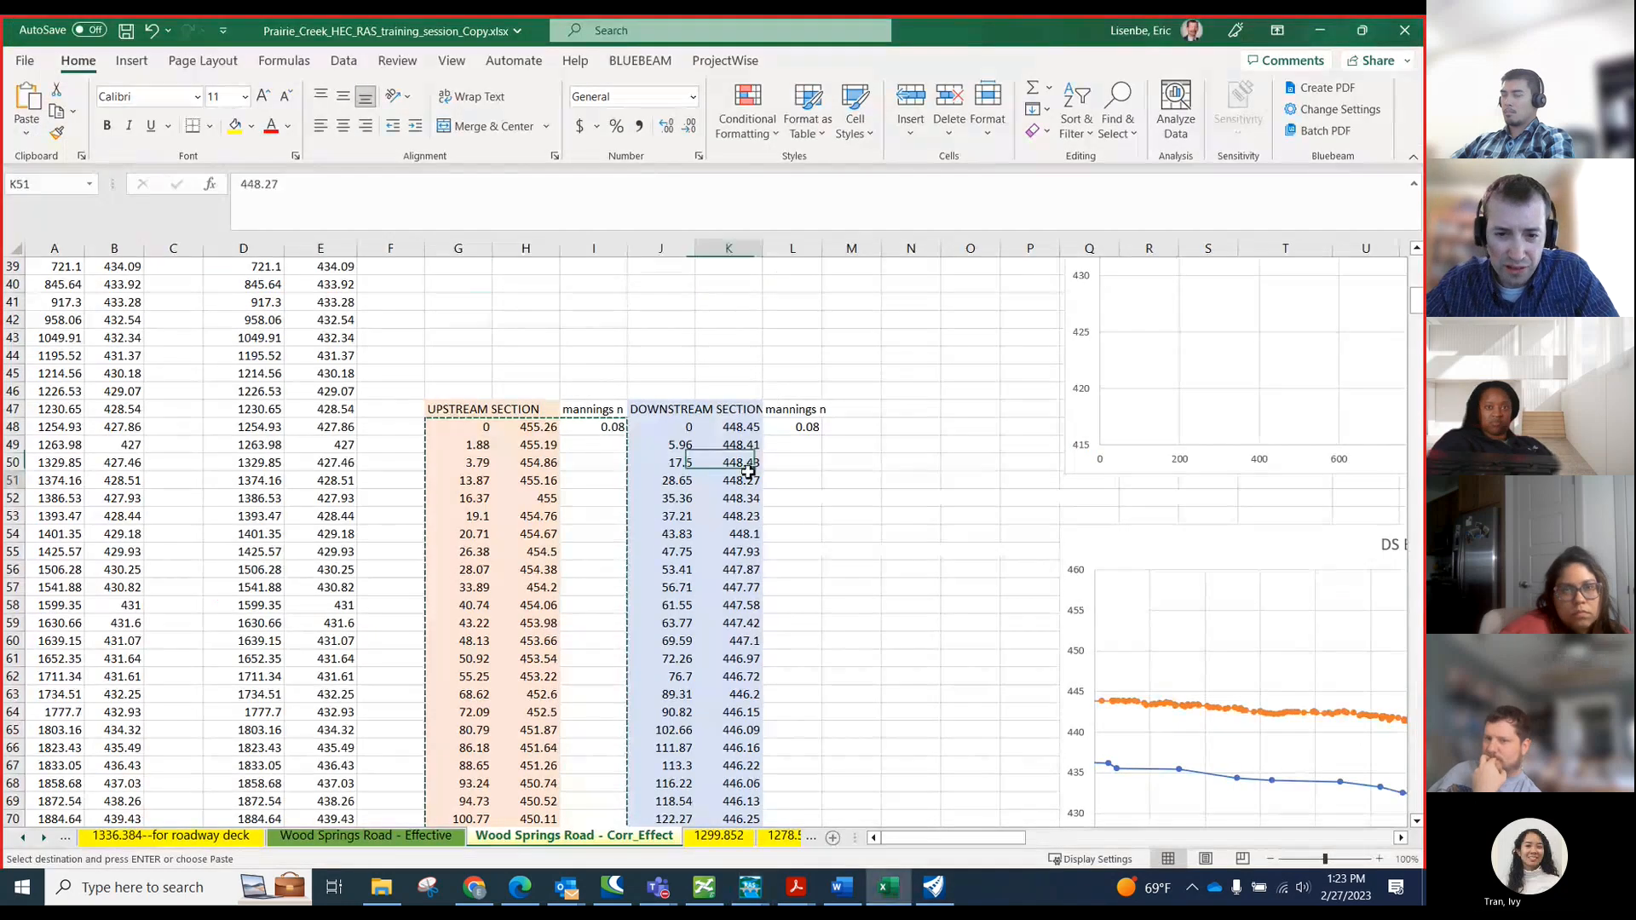
pyautogui.moveTo(747, 473); pyautogui.dragTo(741, 462)
pyautogui.scroll(-20, 721, 564)
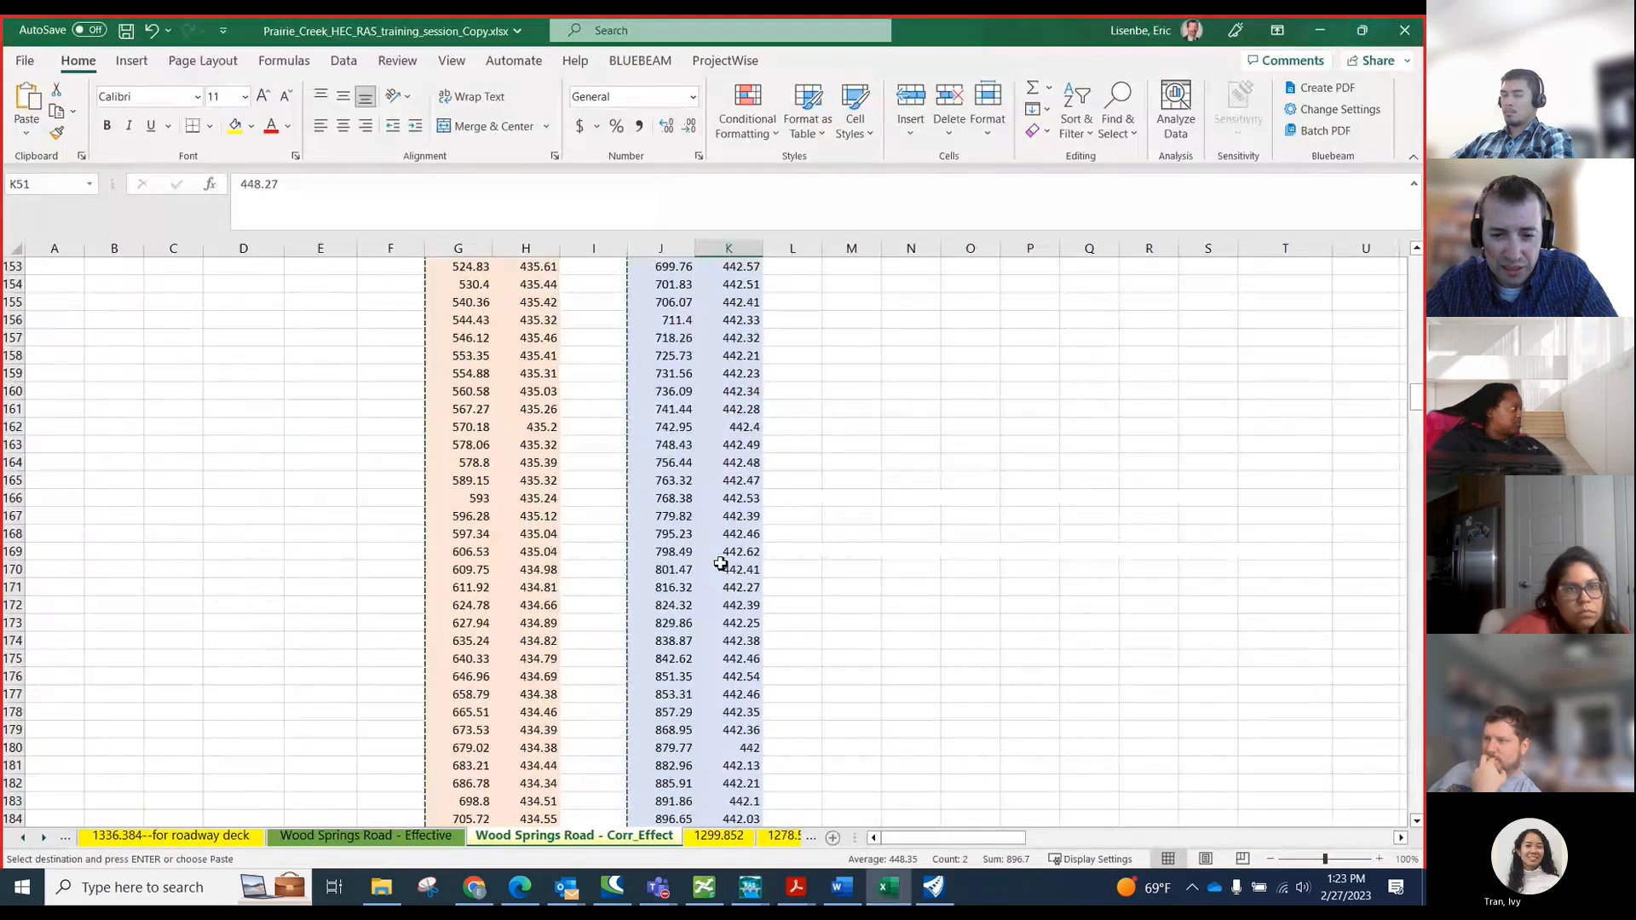
pyautogui.scroll(20, 721, 564)
pyautogui.press('Escape')
pyautogui.scroll(-20, 720, 562)
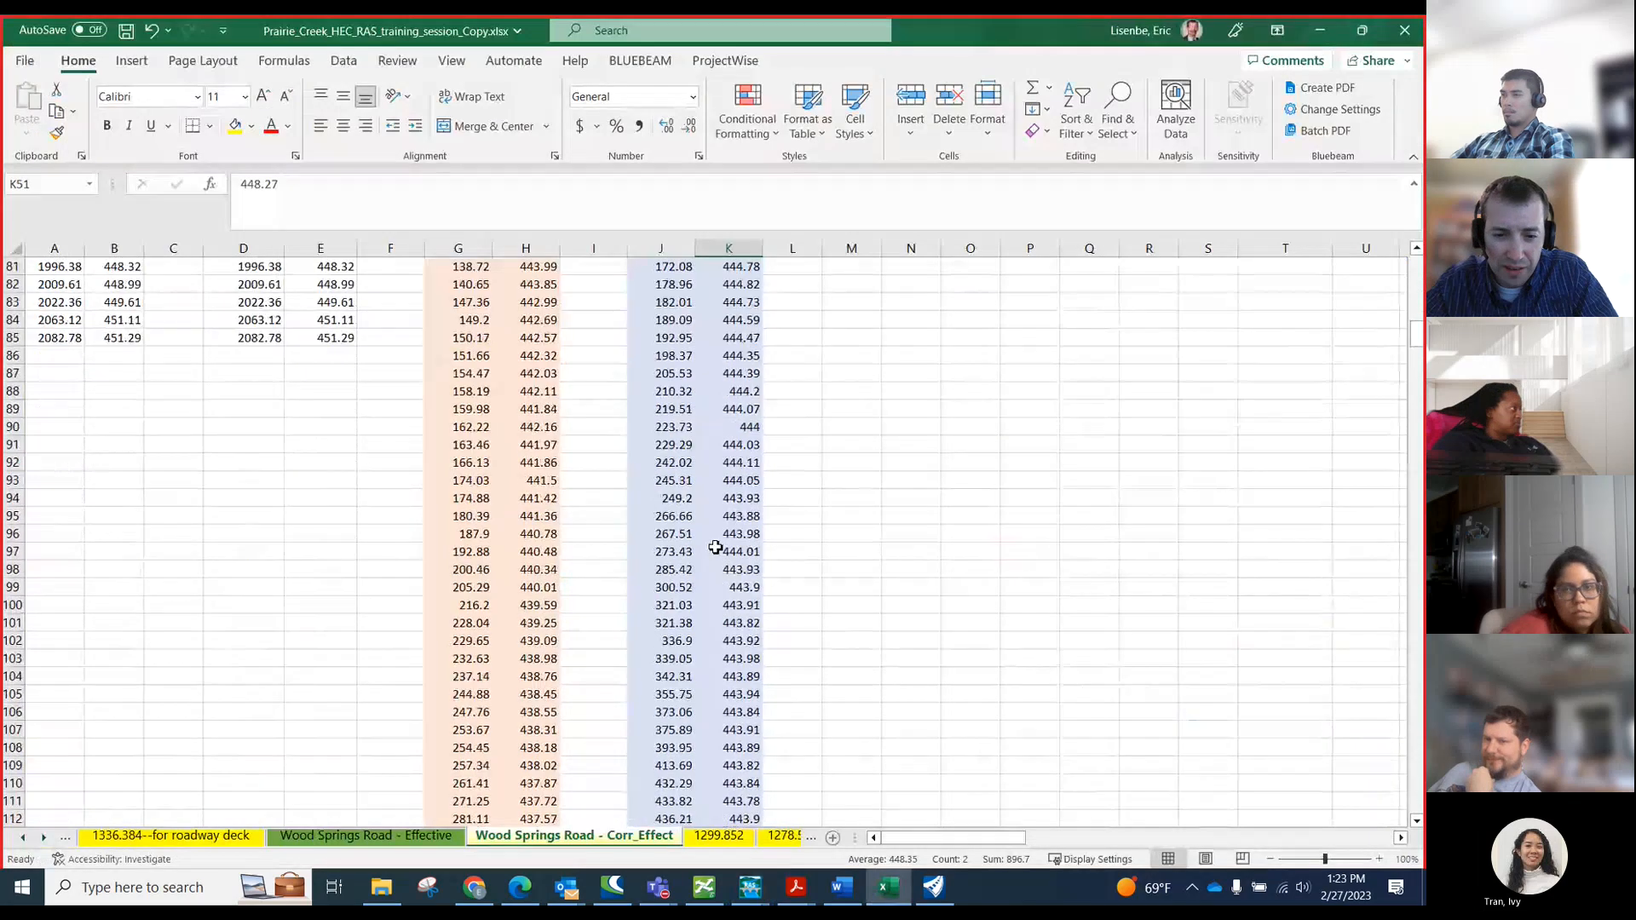
# - Replace the downstream section point in row 265 with station 1295.5 and elevation 420.66
pyautogui.click(687, 626)
pyautogui.scroll(-5, 686, 626)
pyautogui.scroll(-5, 704, 672)
pyautogui.scroll(-13, 704, 672)
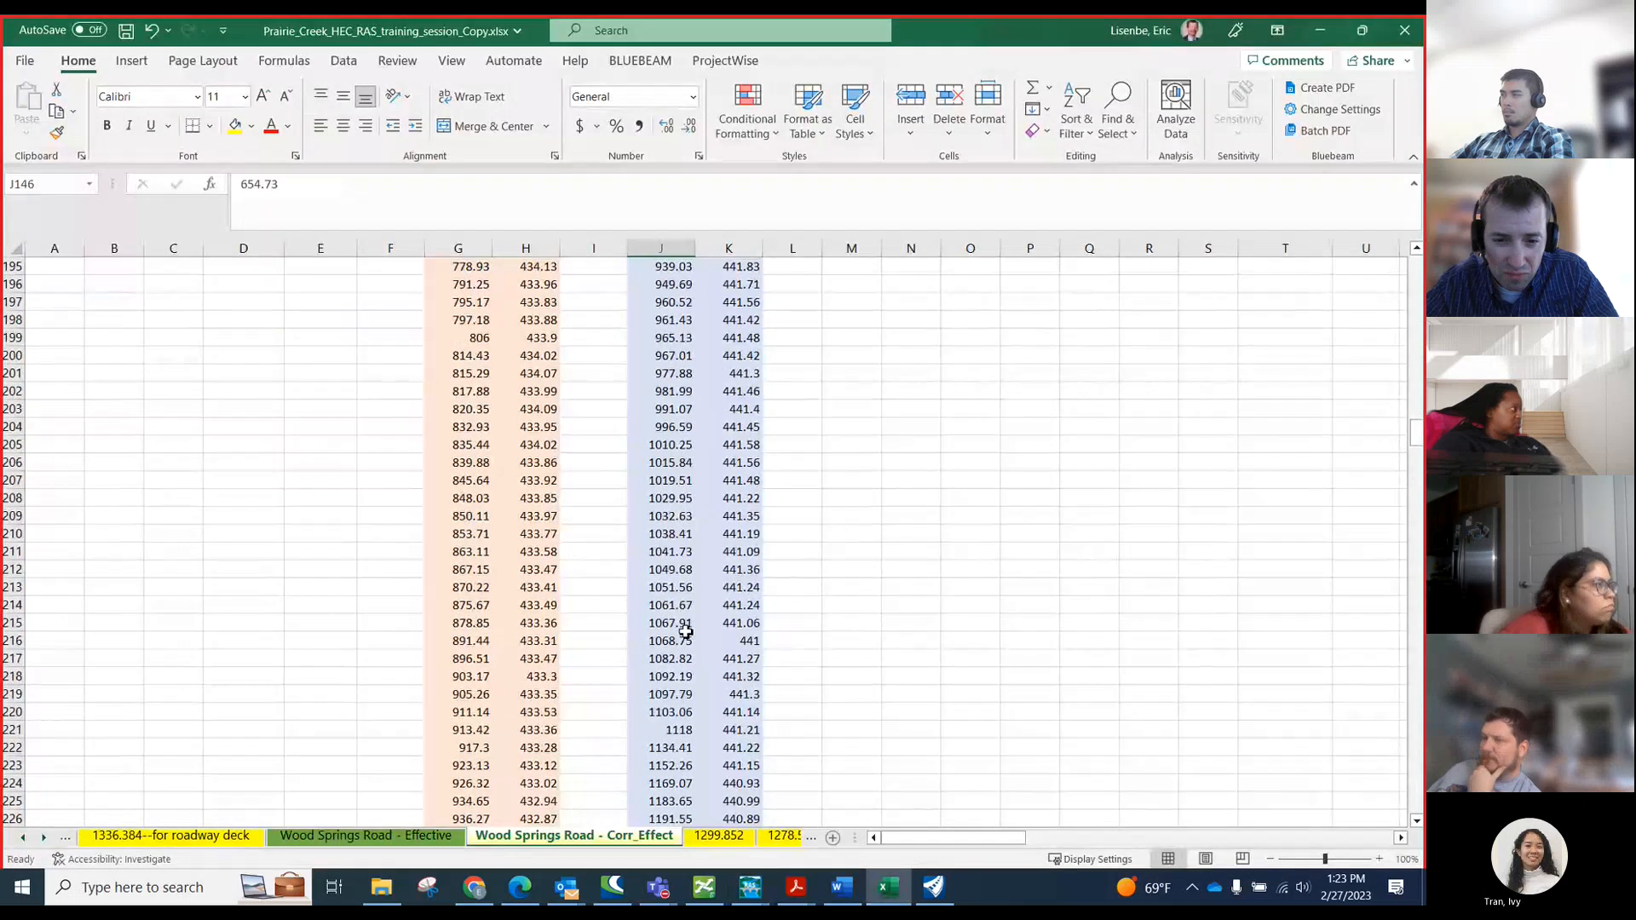
pyautogui.scroll(-2, 662, 650)
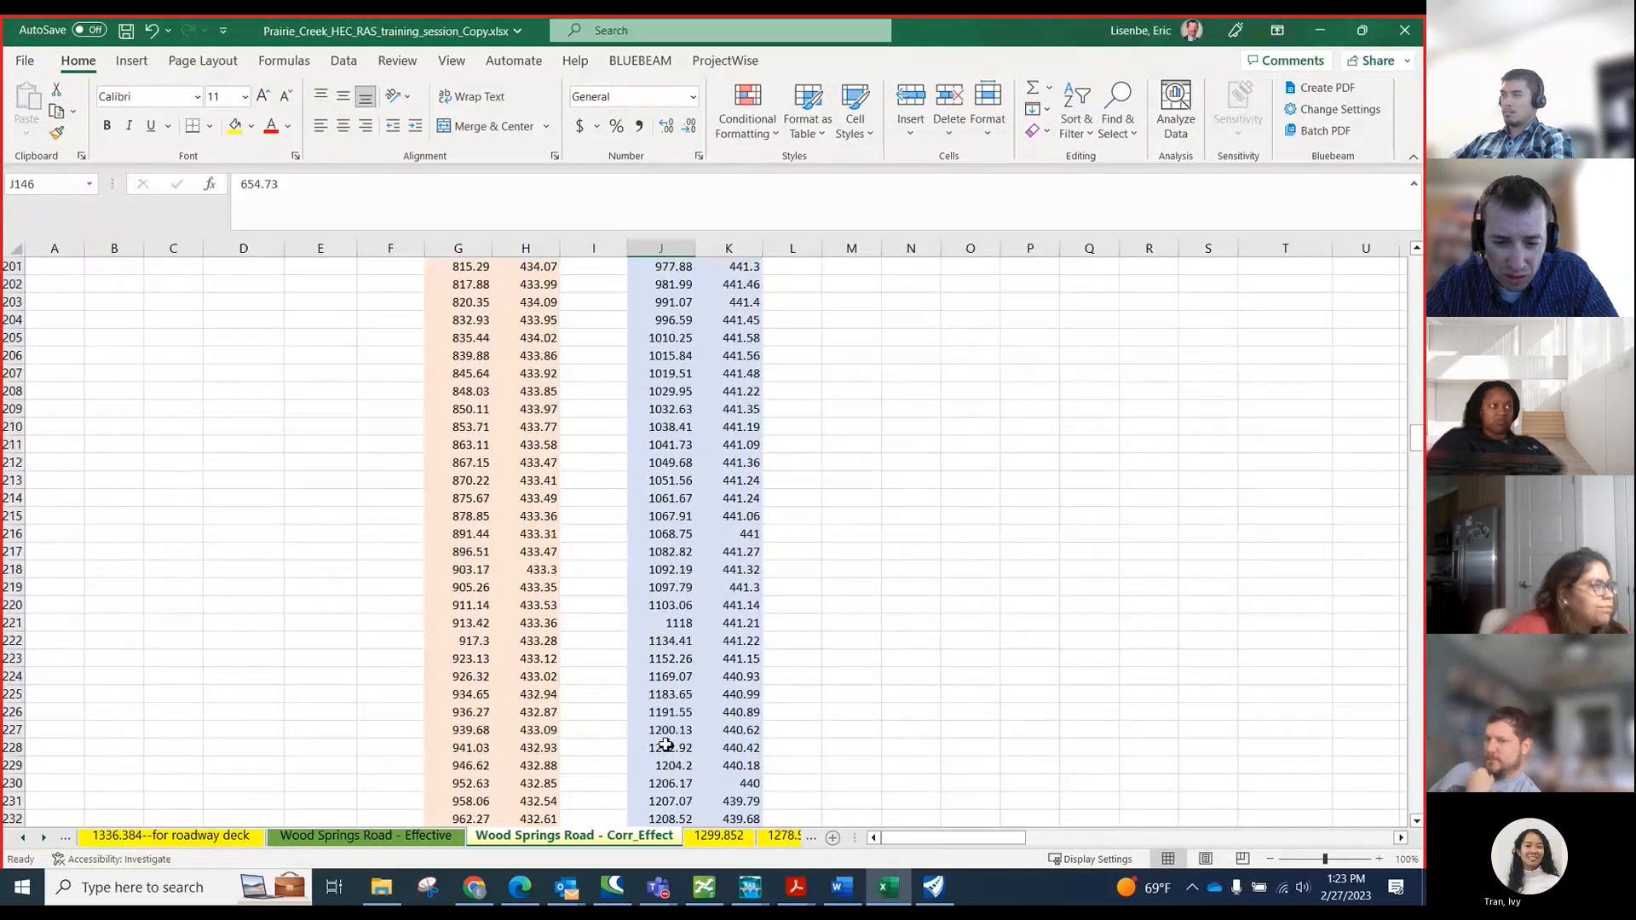
pyautogui.scroll(-6, 682, 746)
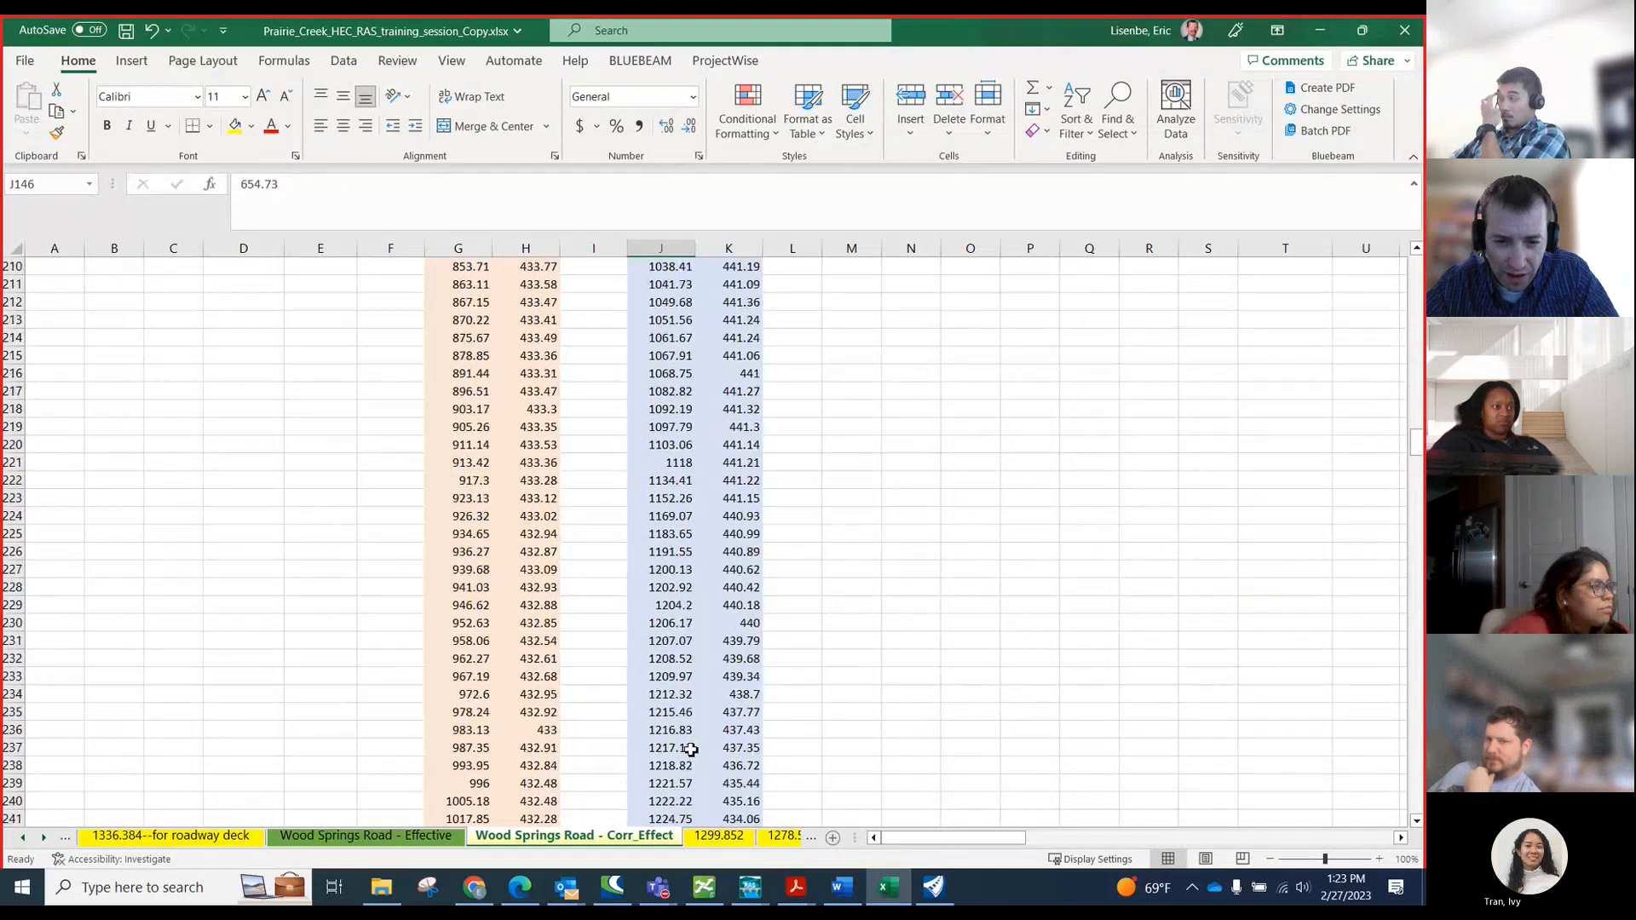
pyautogui.scroll(-4, 676, 738)
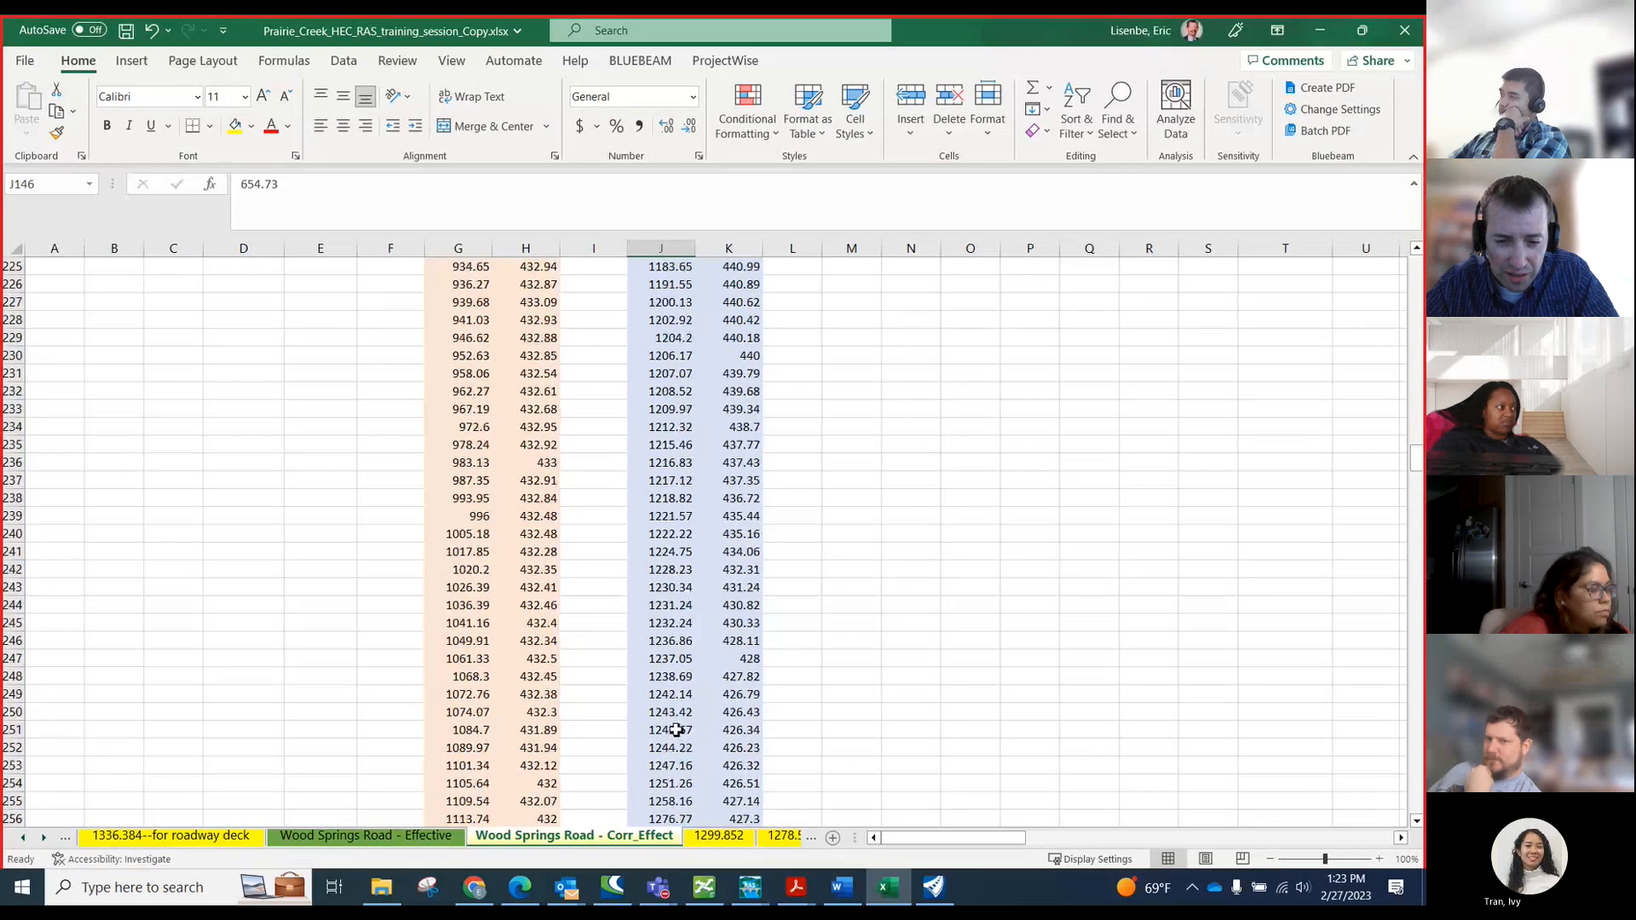
pyautogui.scroll(-3, 682, 733)
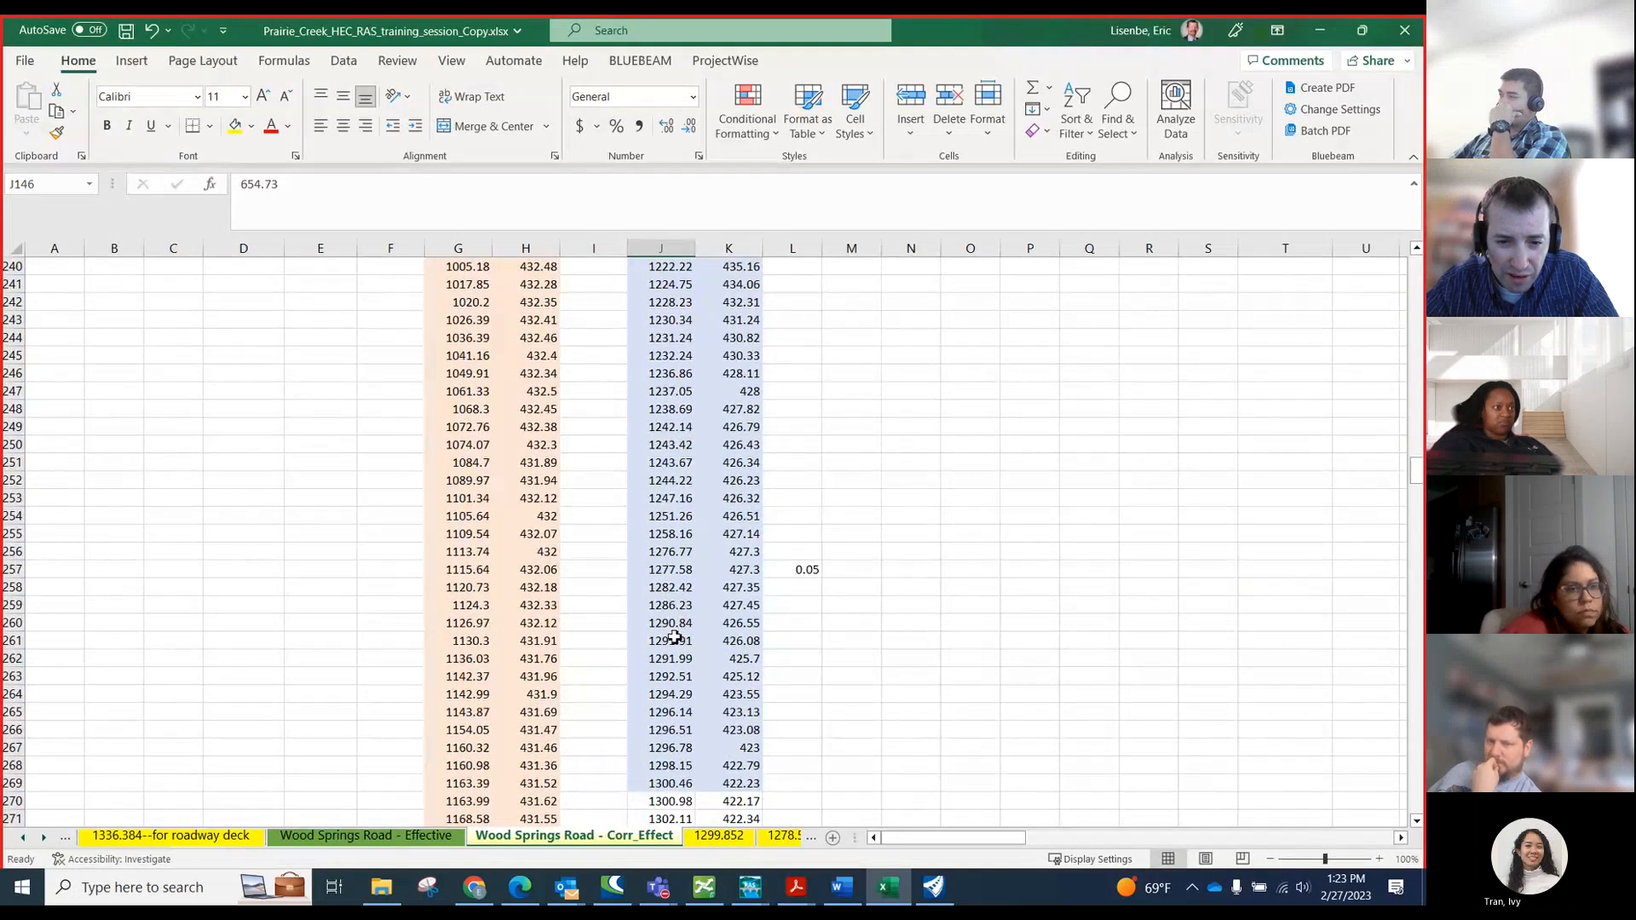
pyautogui.scroll(-1, 673, 641)
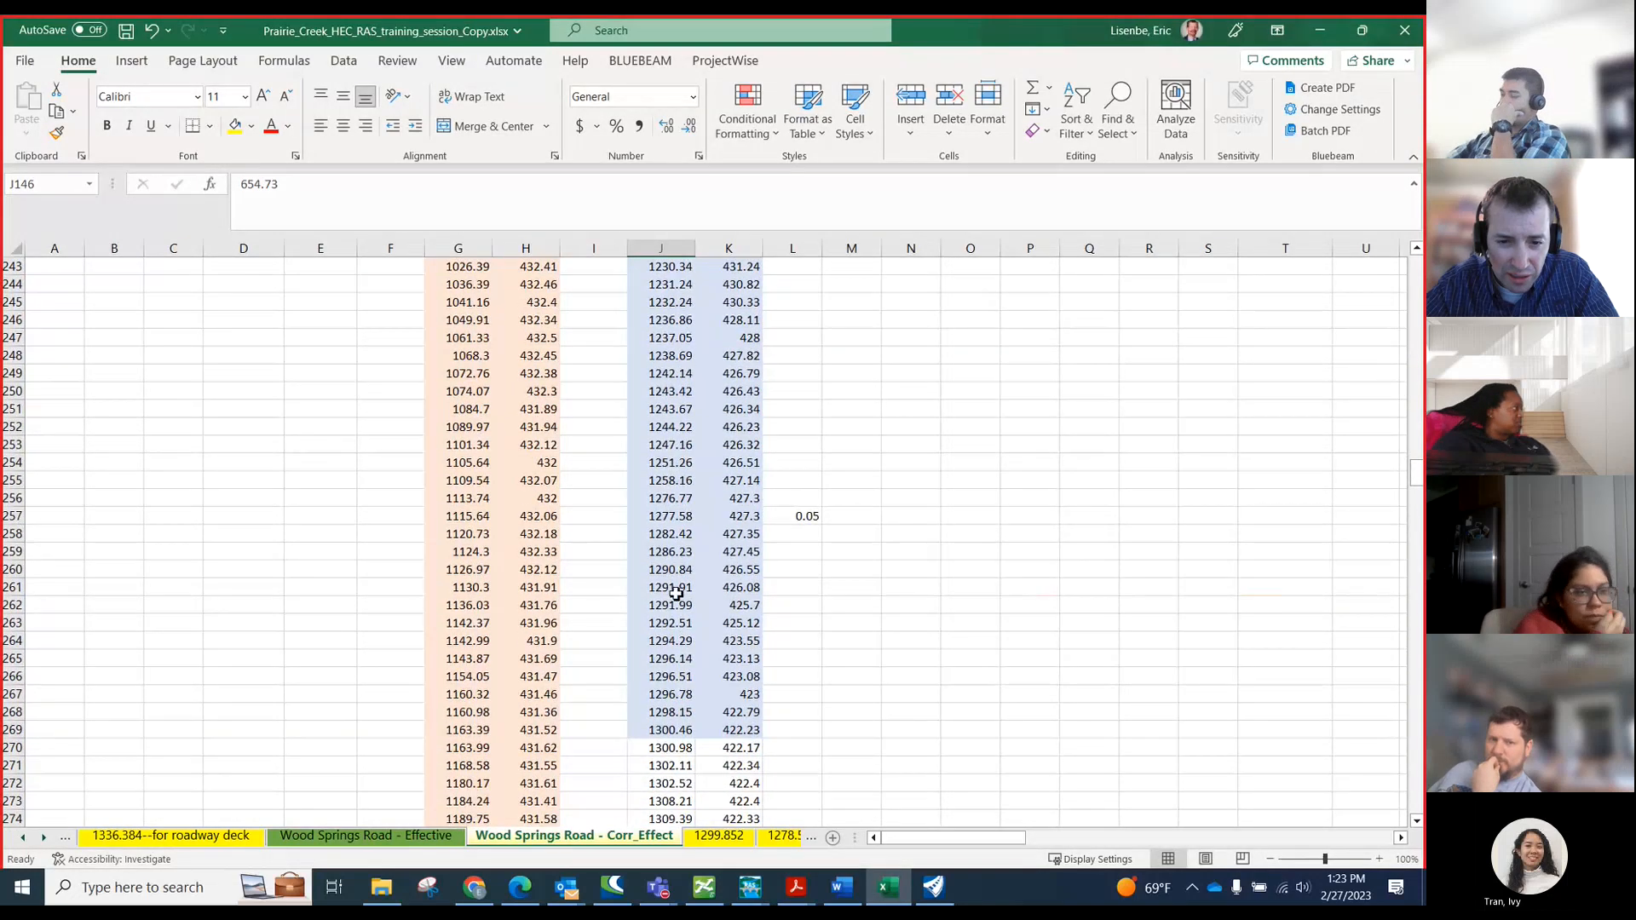
pyautogui.click(669, 661)
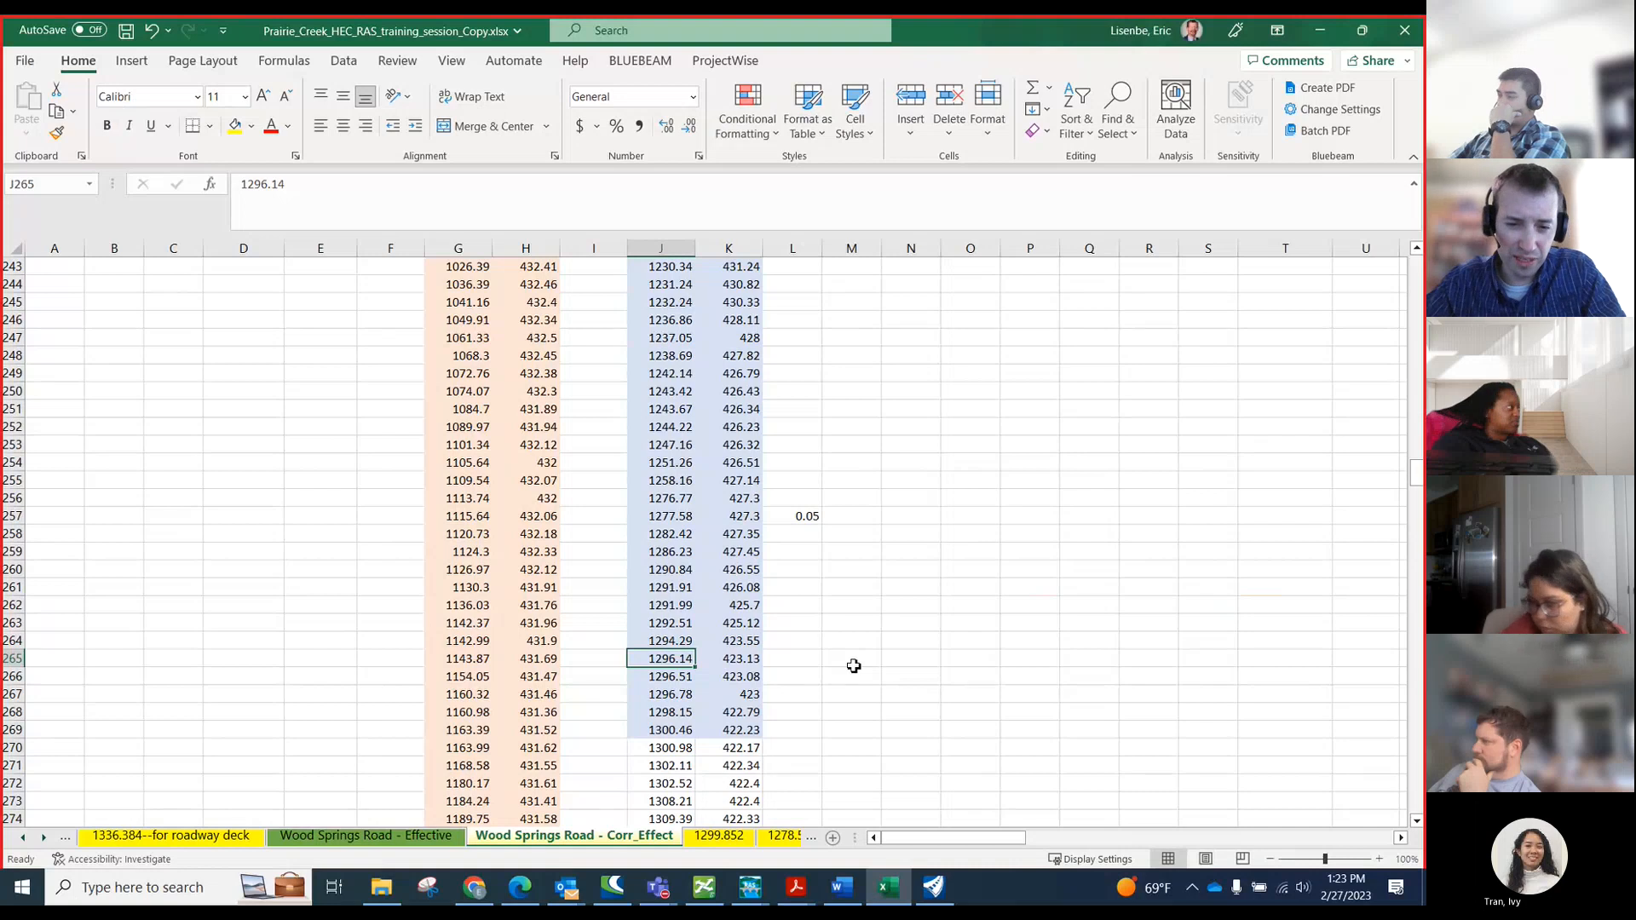
pyautogui.write('1295.5')
pyautogui.press('Tab')
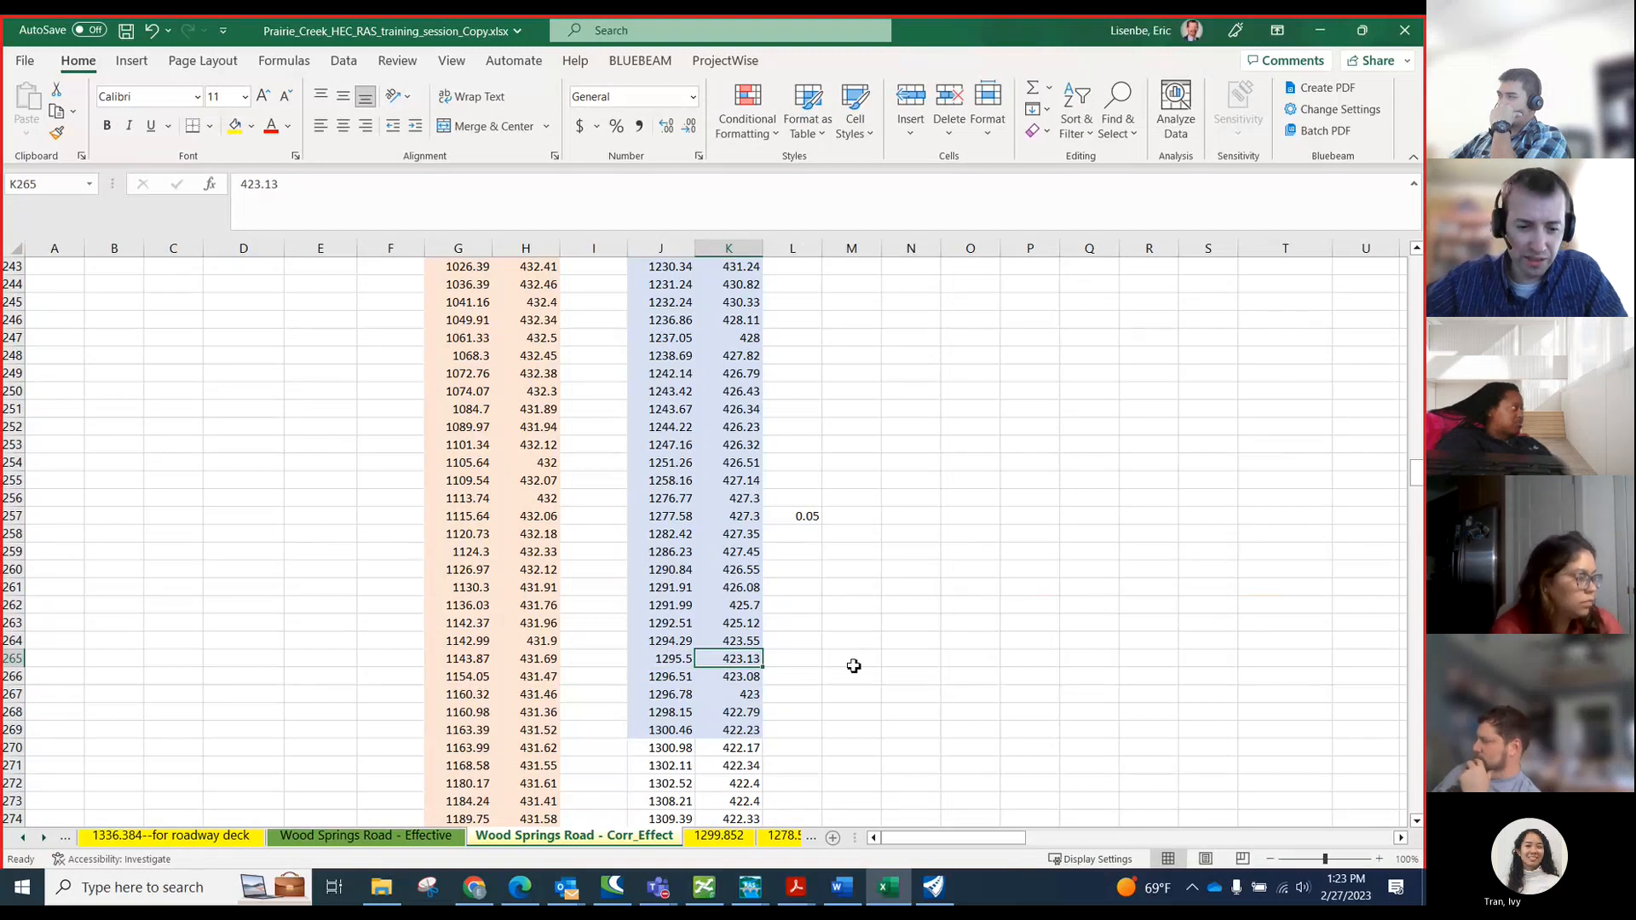
pyautogui.write('4')
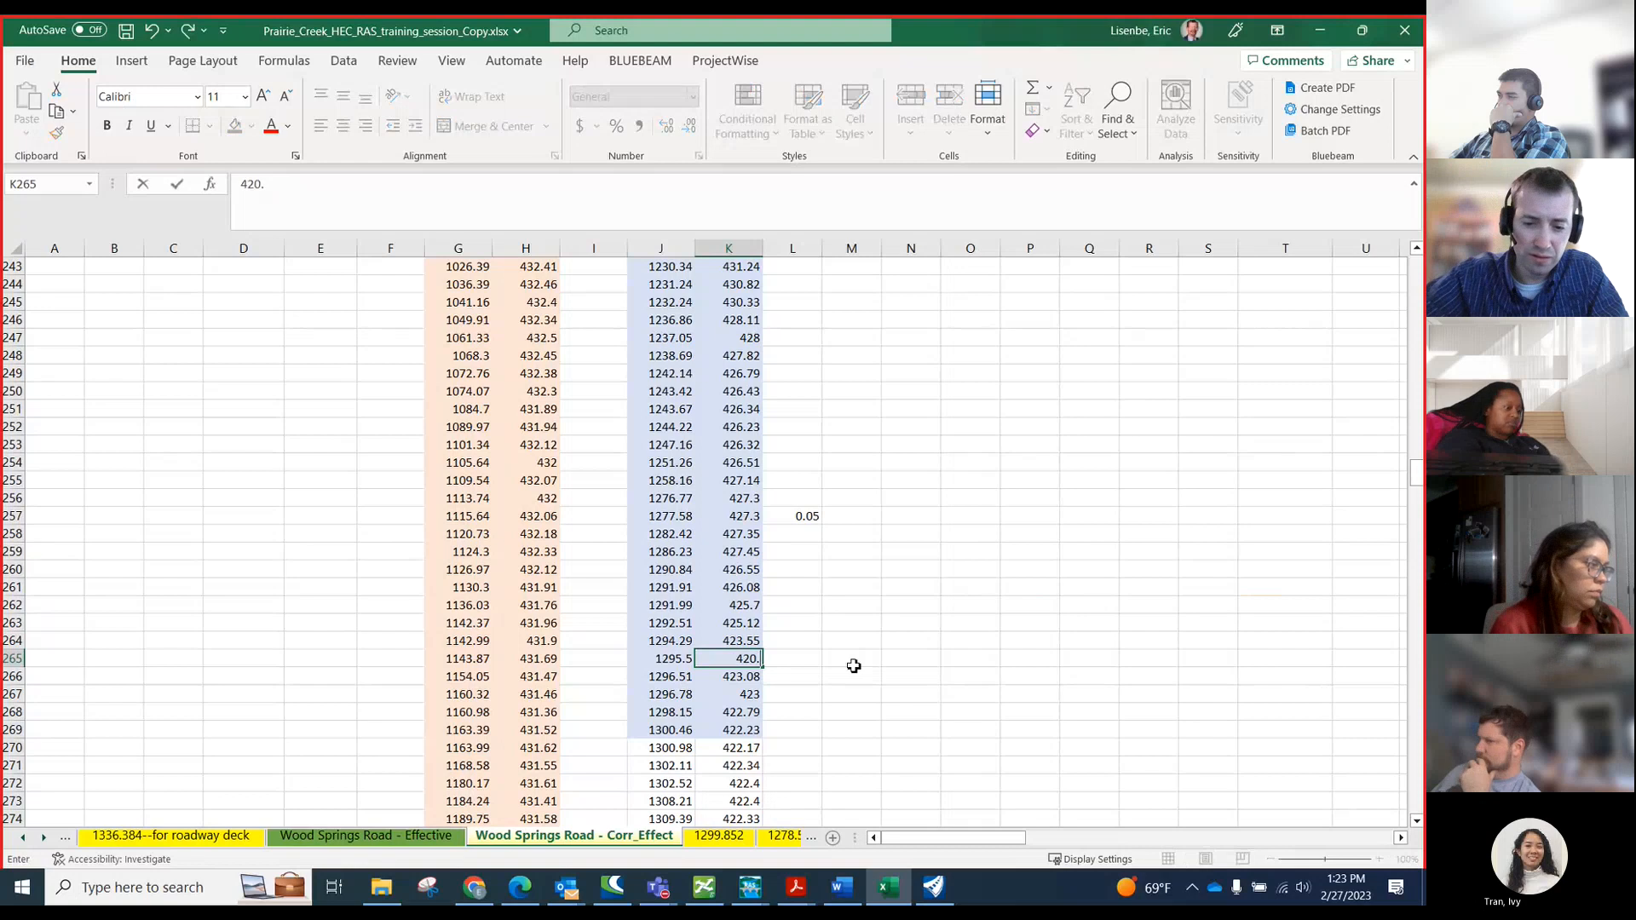
pyautogui.press('Return')
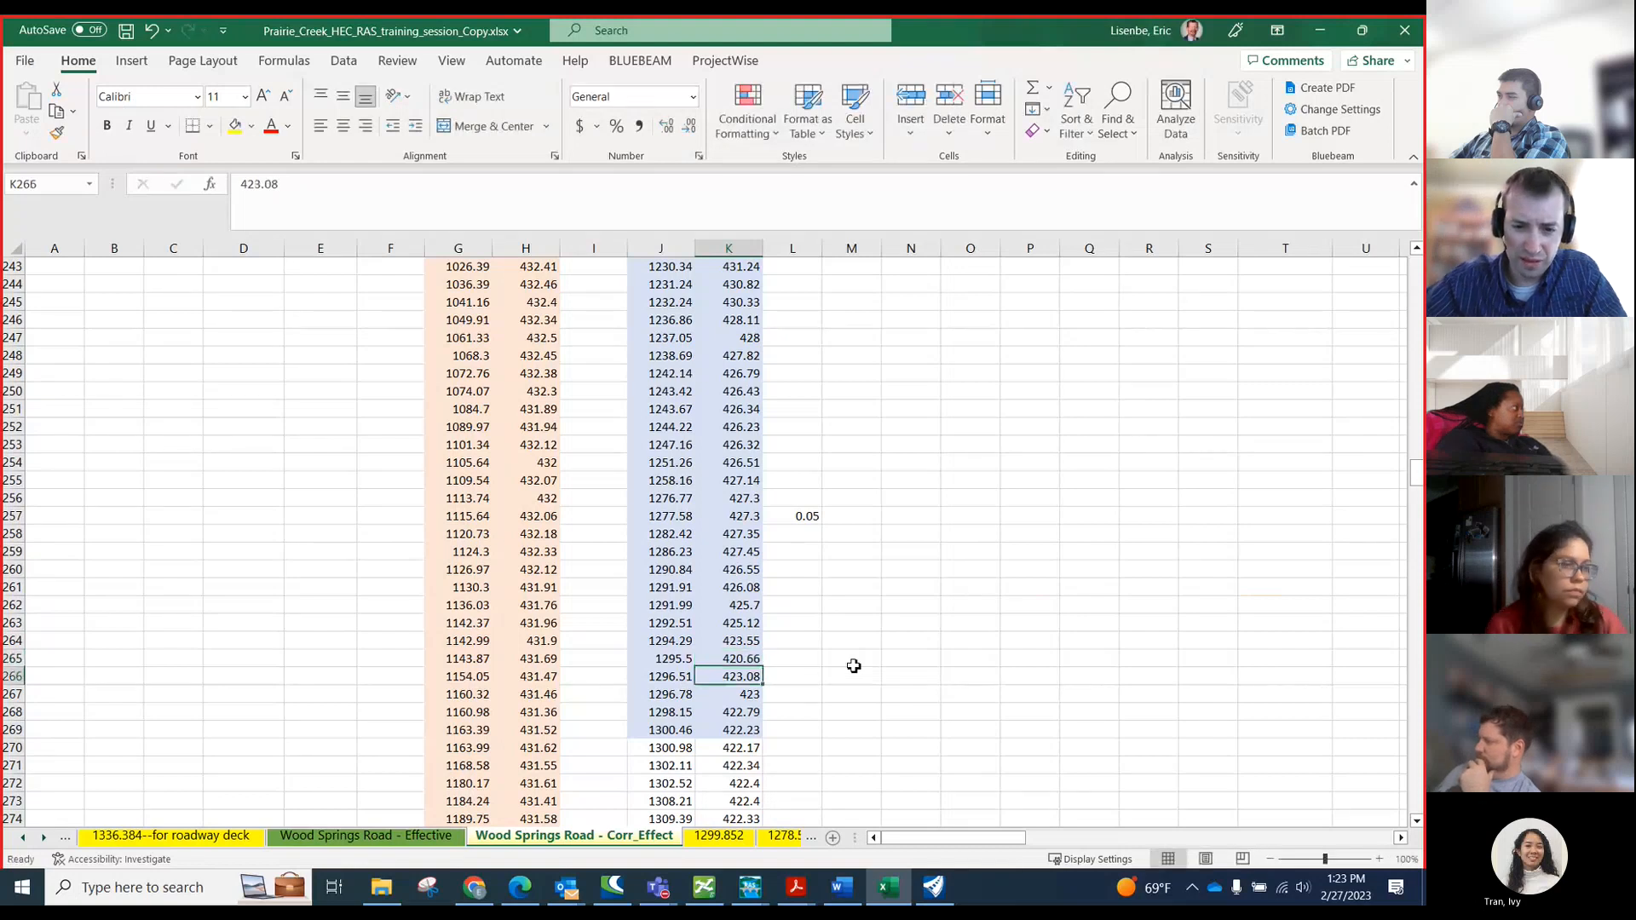
# - Replace the downstream section point in row 282 with station 1328.5 and elevation 420.66
pyautogui.scroll(-2, 715, 669)
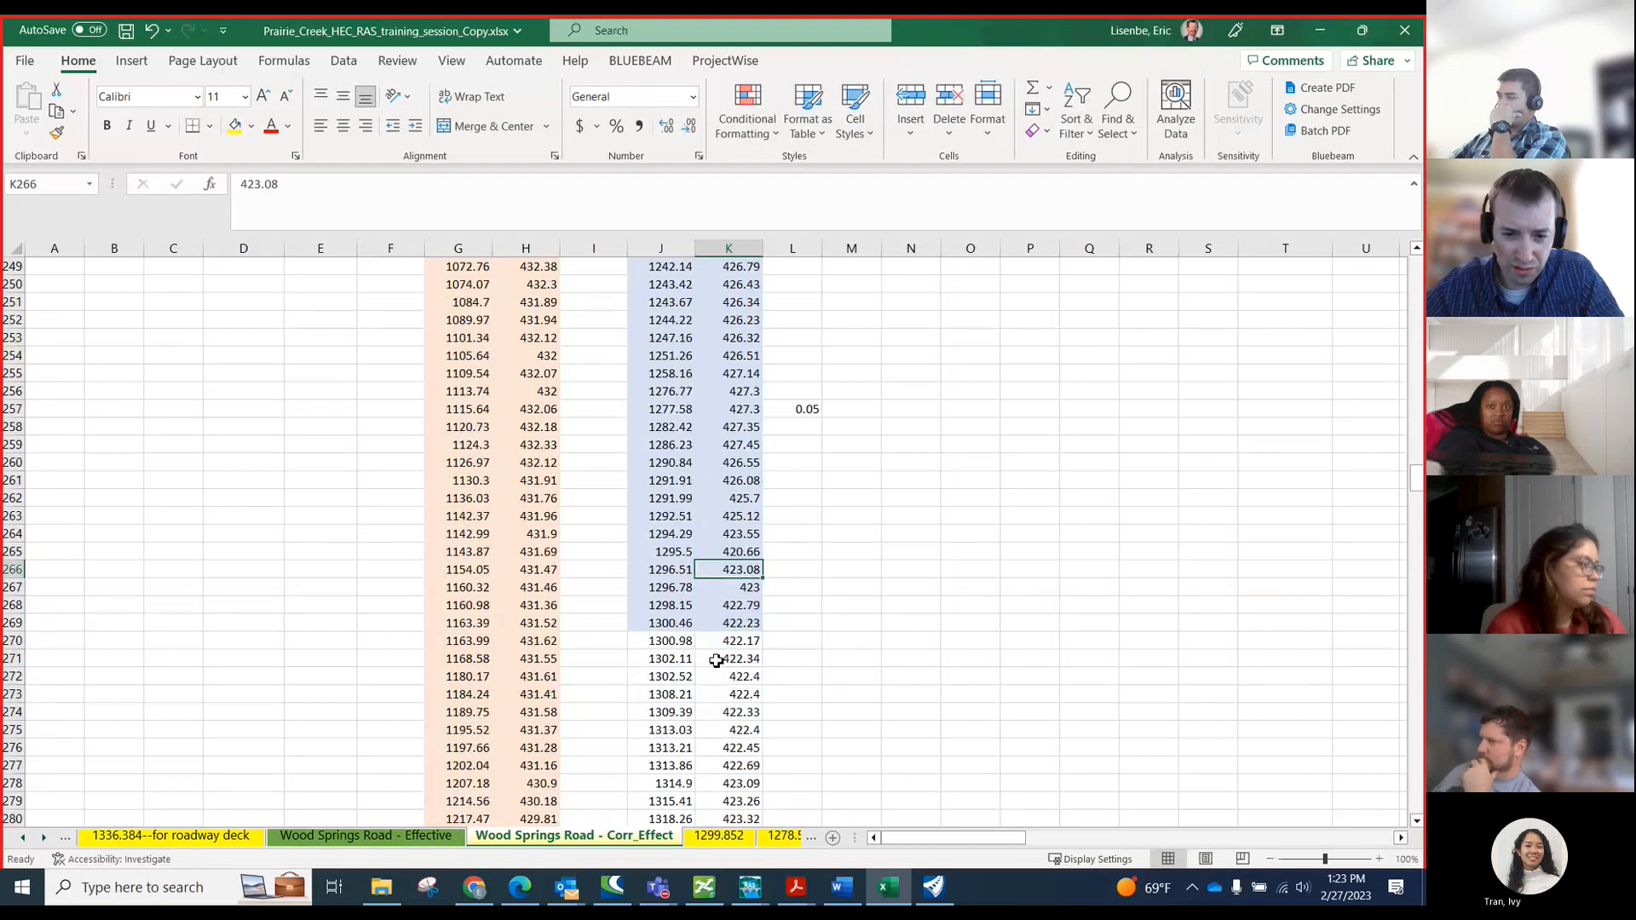
pyautogui.scroll(-1, 681, 720)
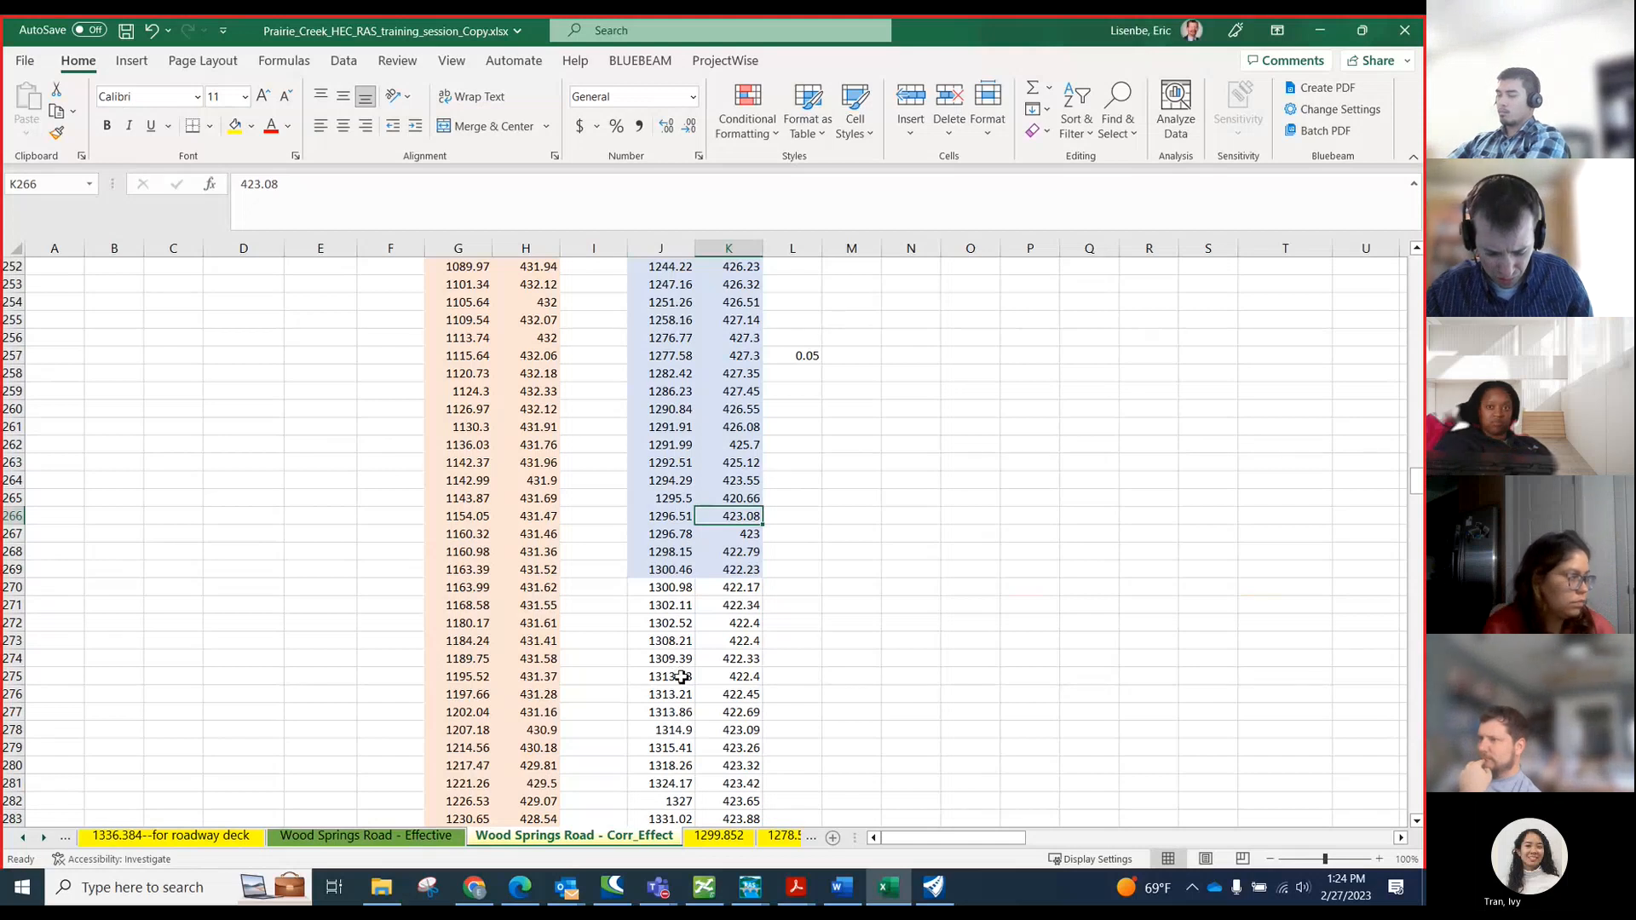
pyautogui.scroll(-2, 686, 722)
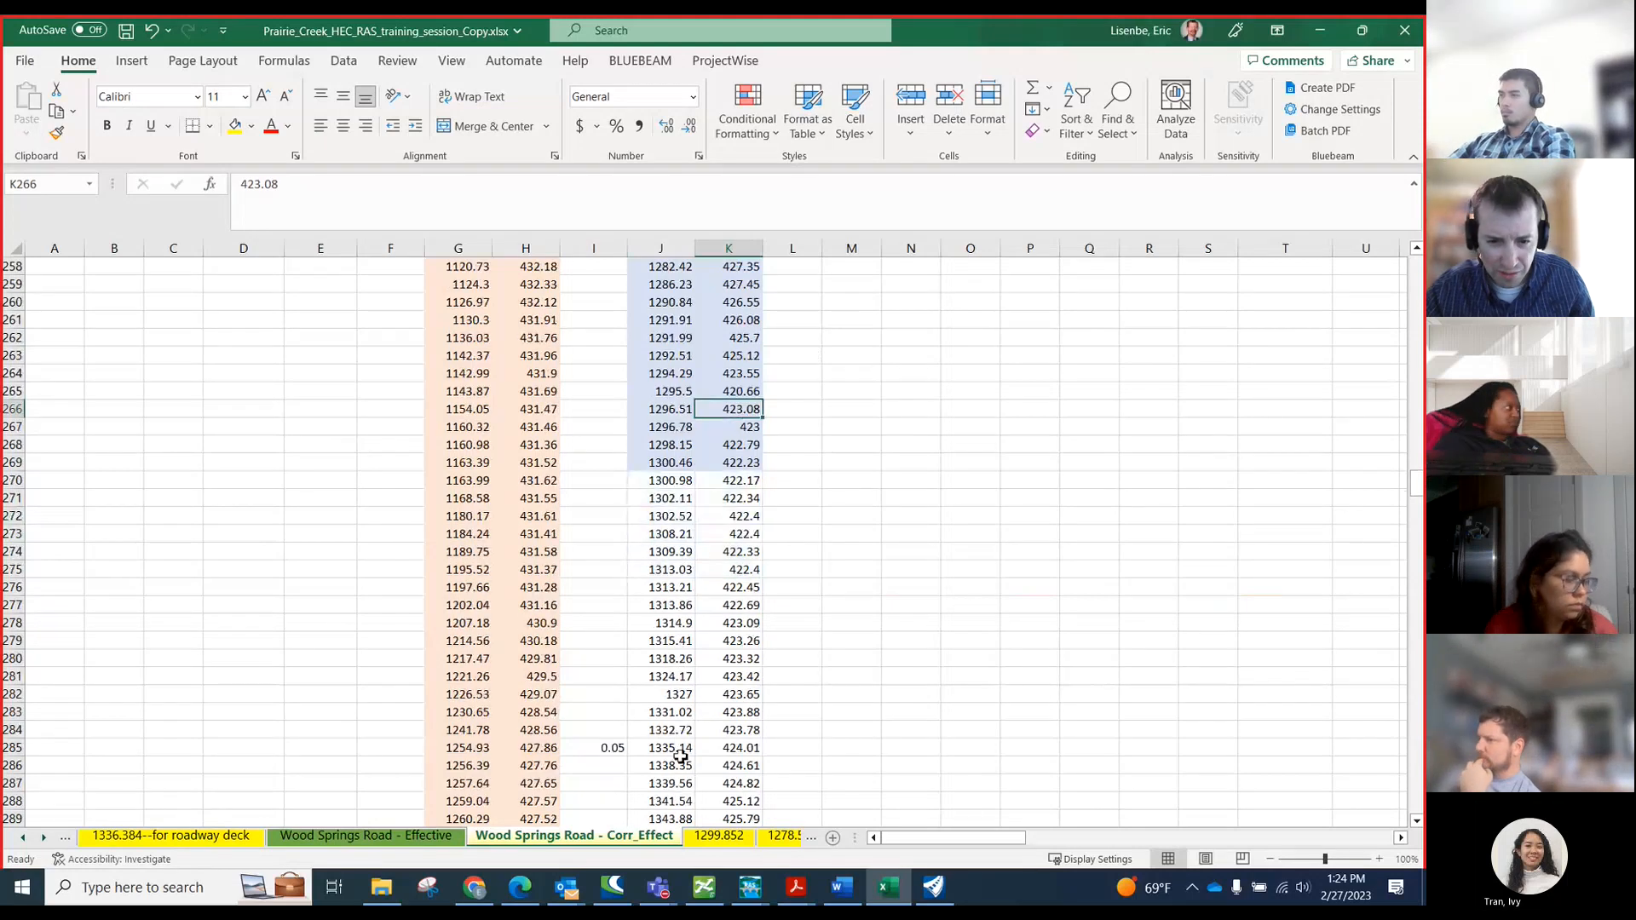
pyautogui.scroll(-1, 680, 756)
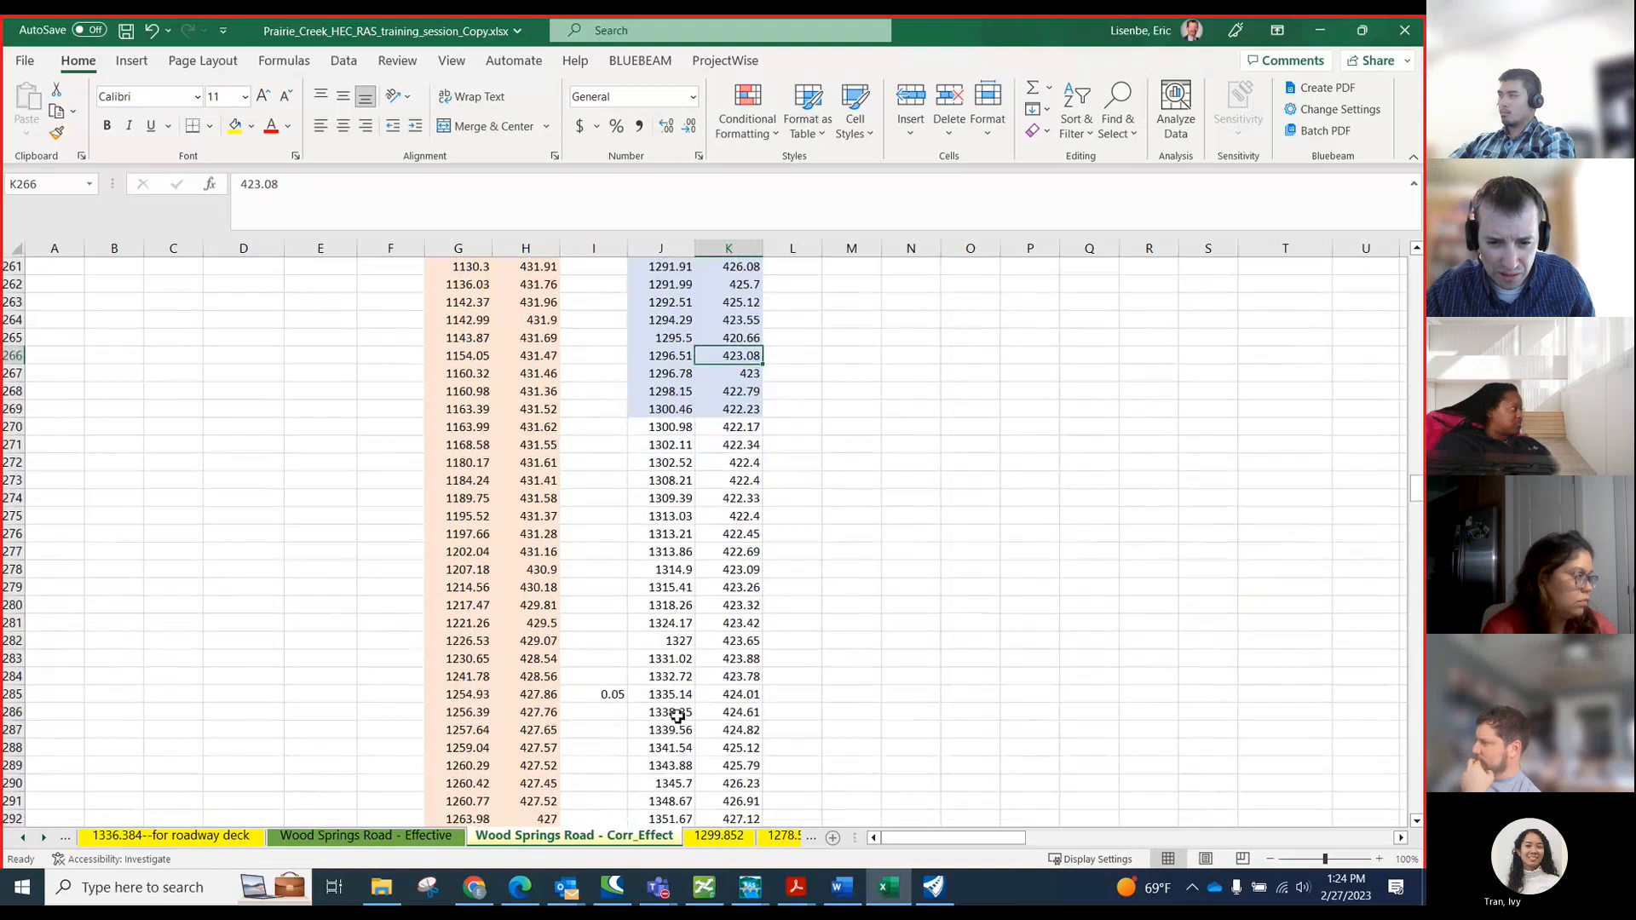
pyautogui.click(681, 643)
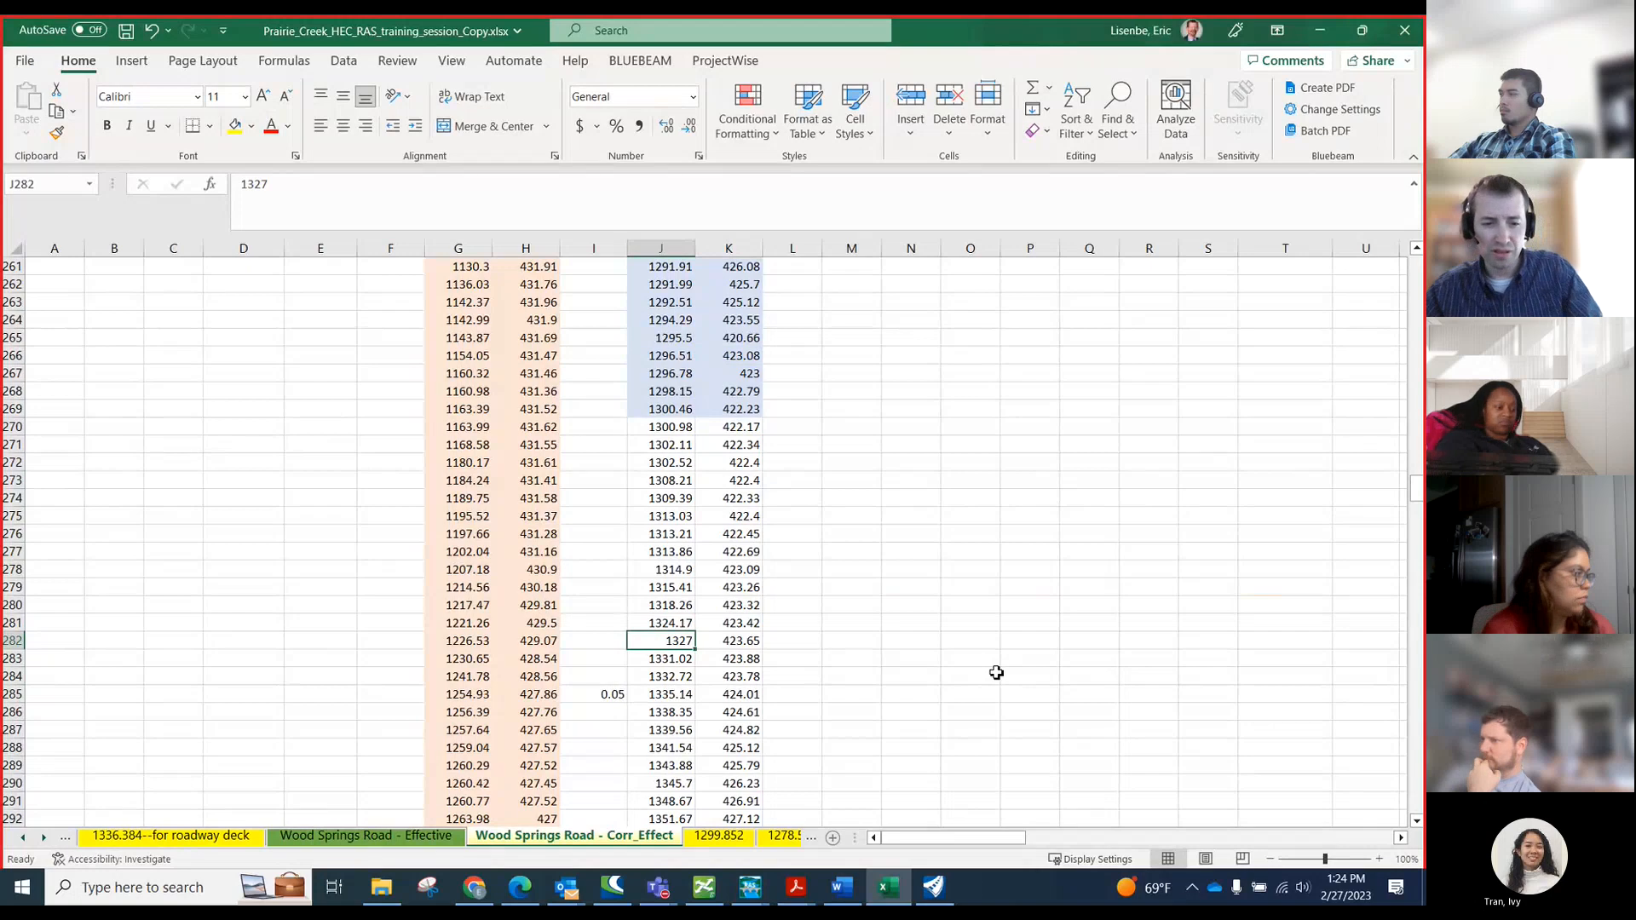
pyautogui.write('1328.5')
pyautogui.press('Tab')
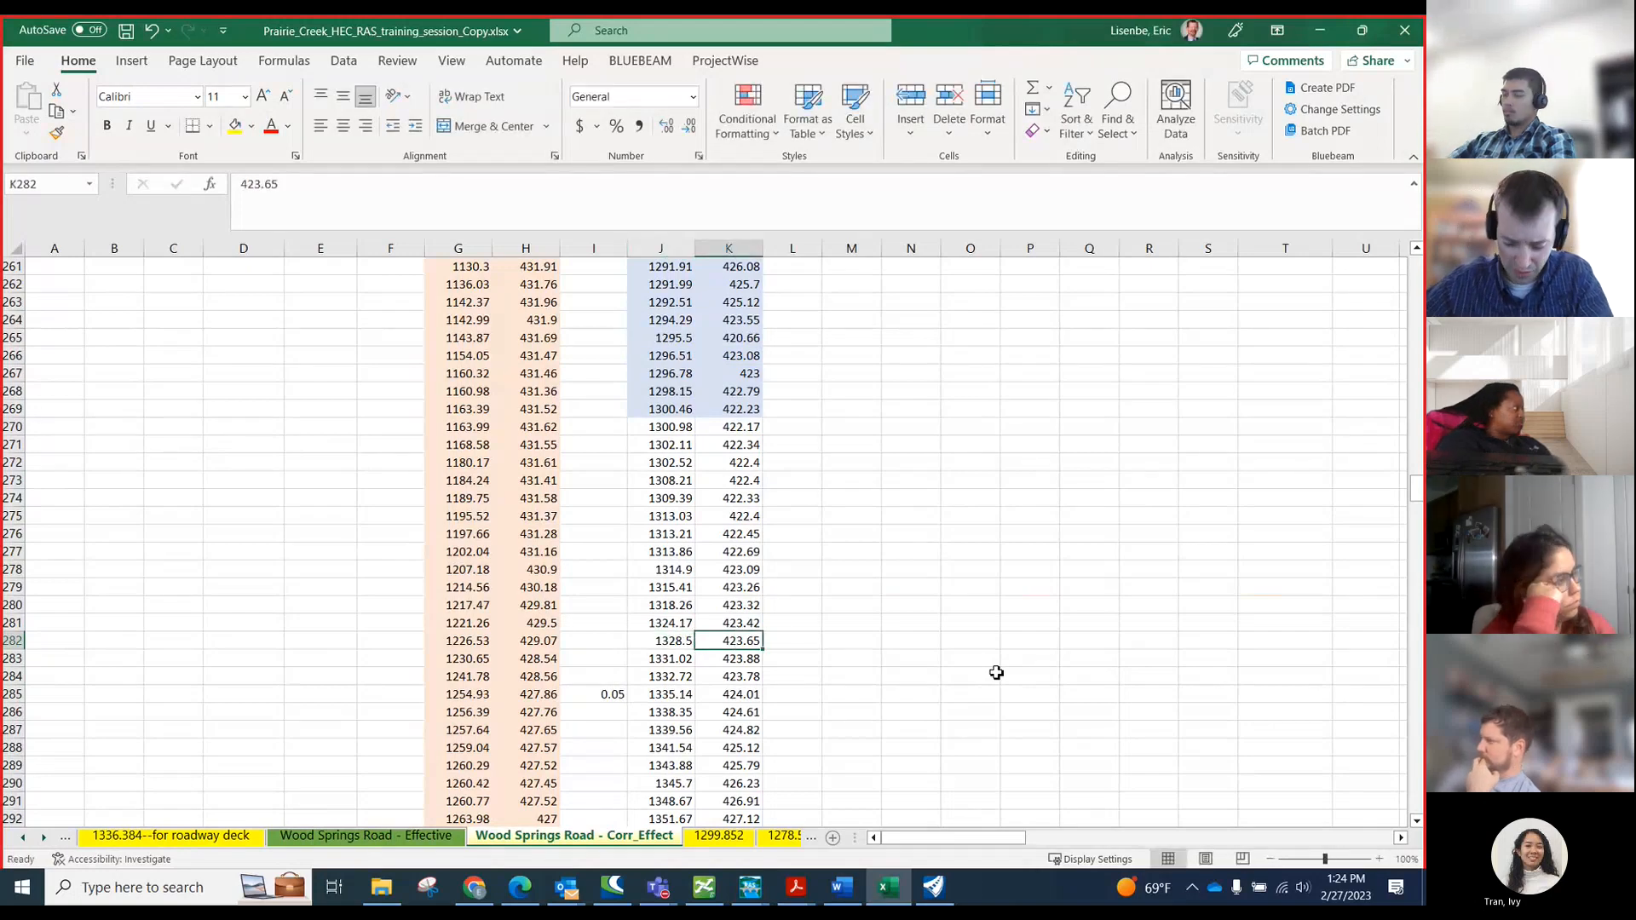
pyautogui.write('420.66')
pyautogui.press('Return')
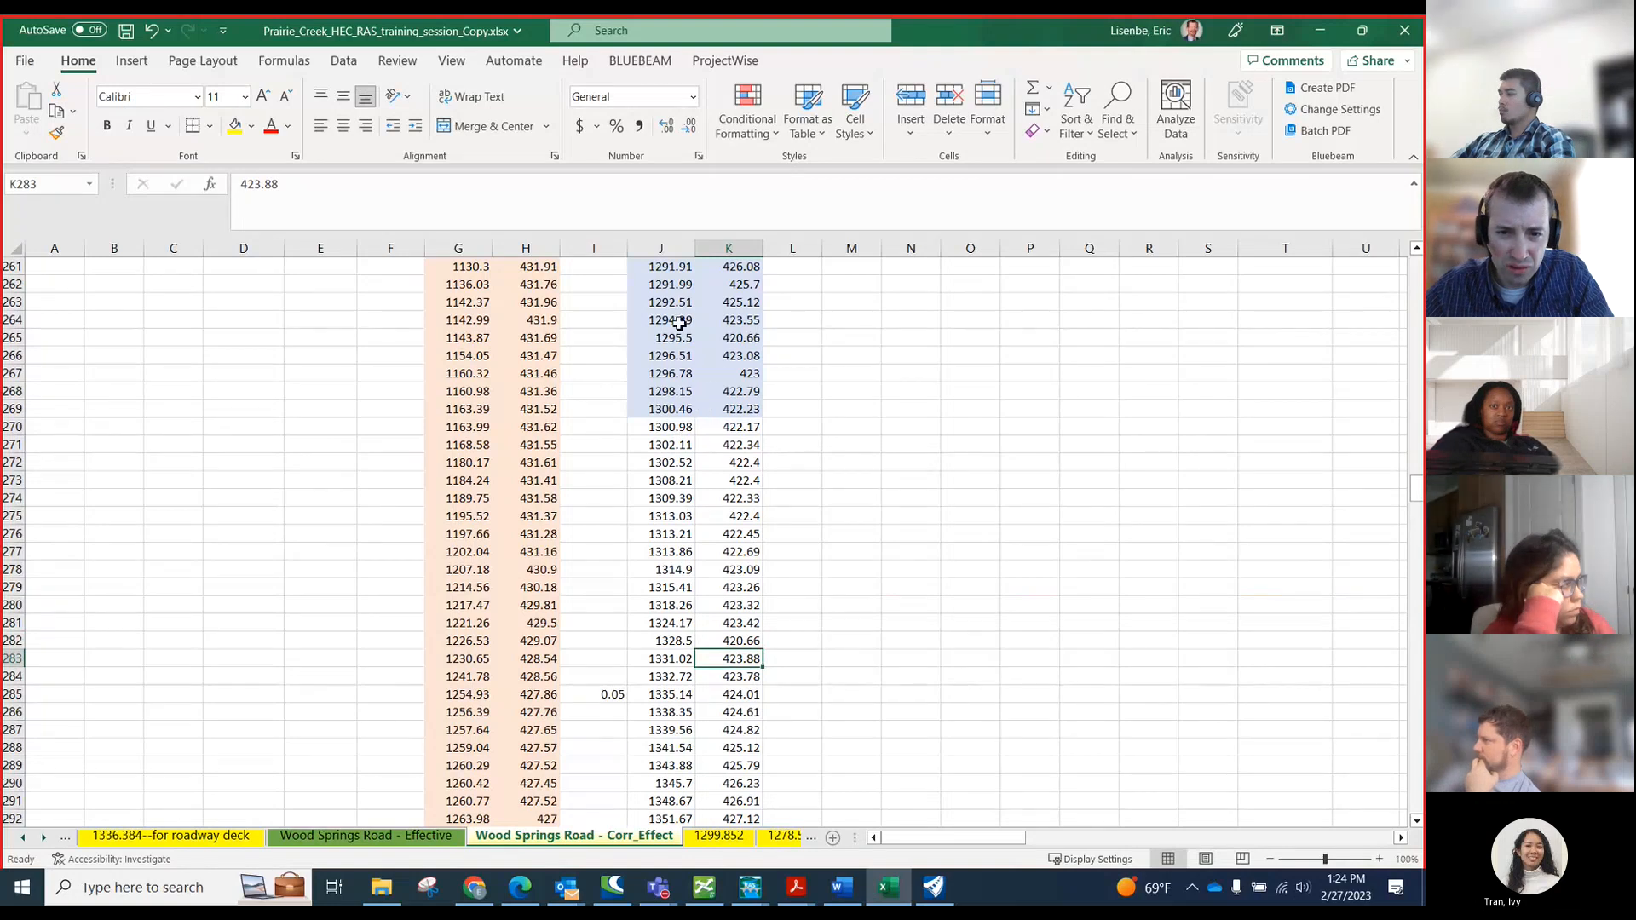
# - Fill the two edited downstream points, J265:K265 and J282:K282, with yellow
pyautogui.moveTo(676, 338); pyautogui.dragTo(729, 338)
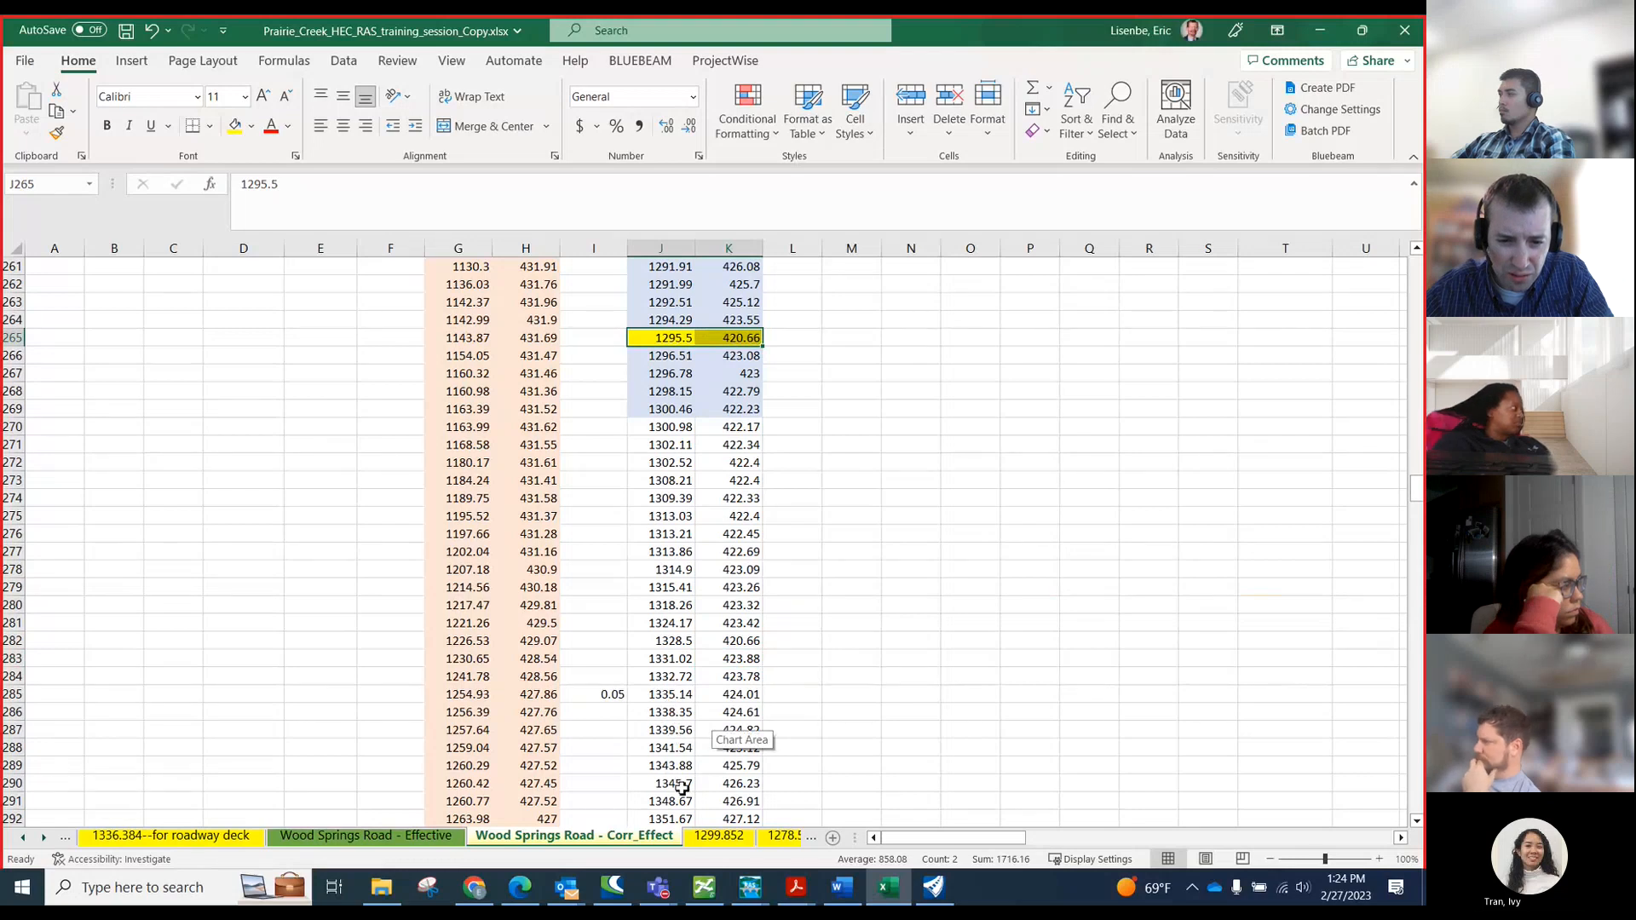
pyautogui.scroll(-2, 682, 784)
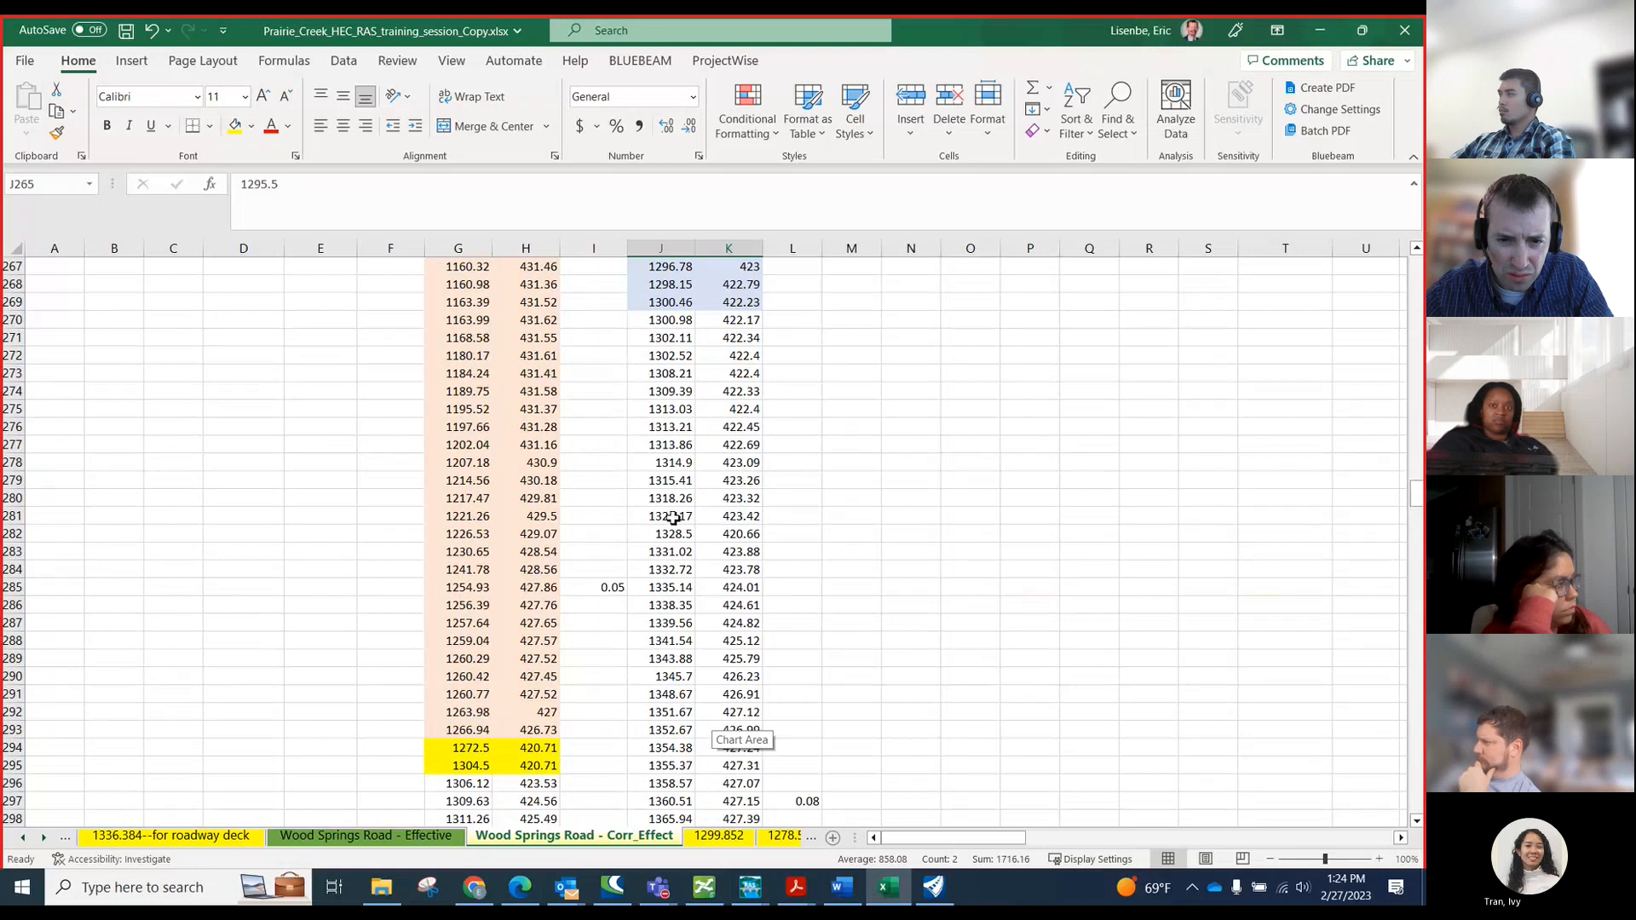
pyautogui.moveTo(669, 533); pyautogui.dragTo(733, 533)
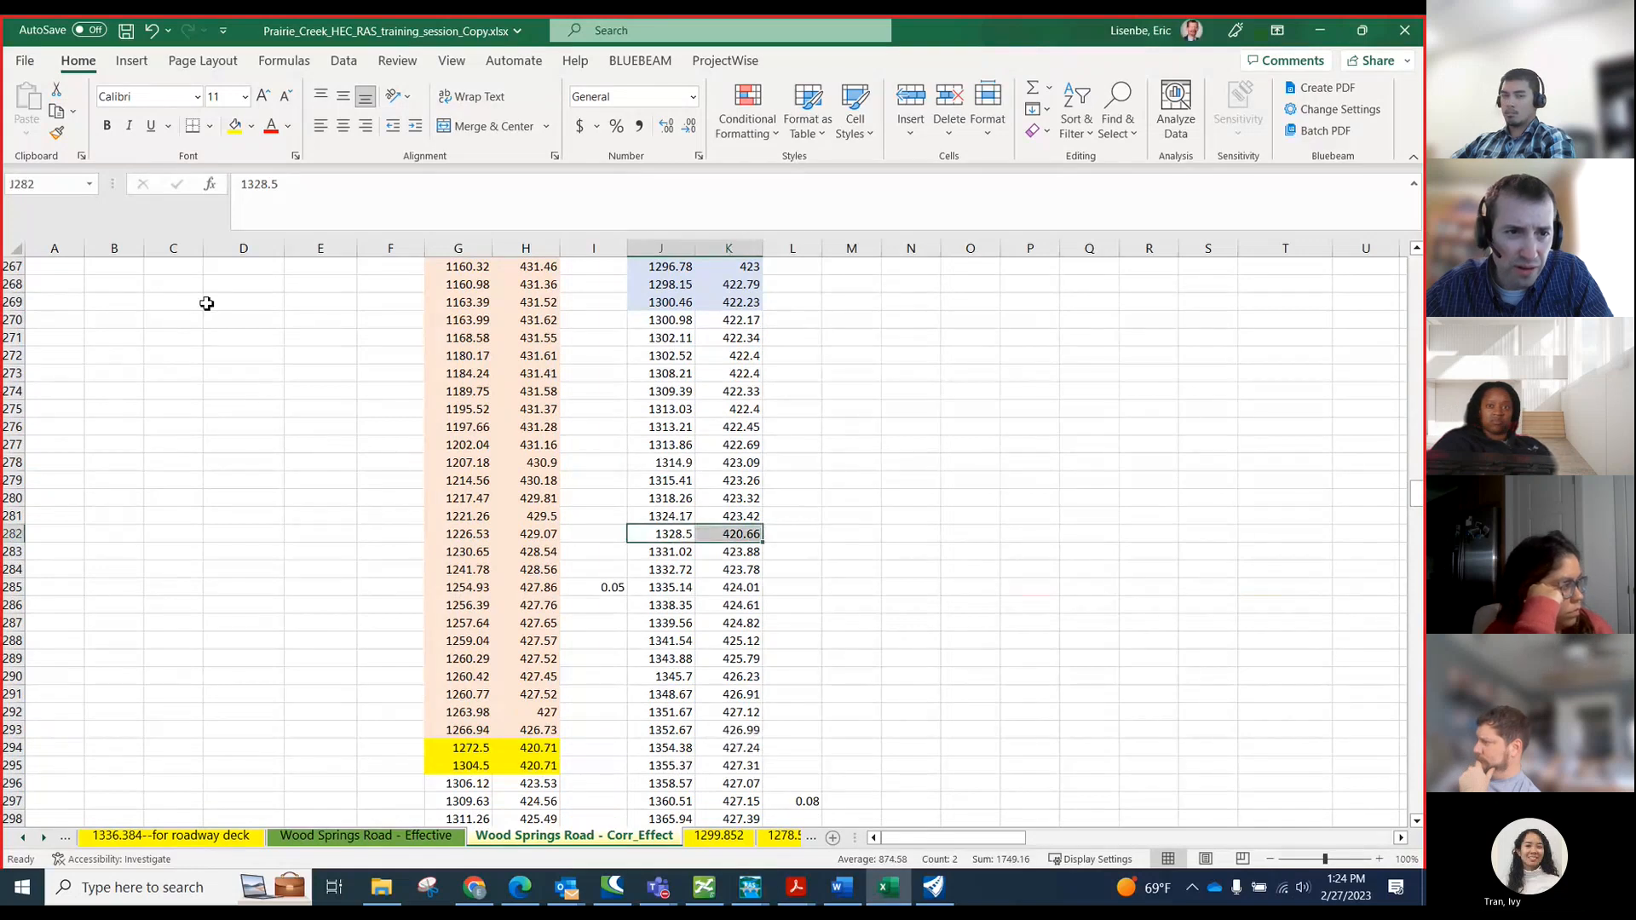
pyautogui.click(234, 126)
pyautogui.click(676, 533)
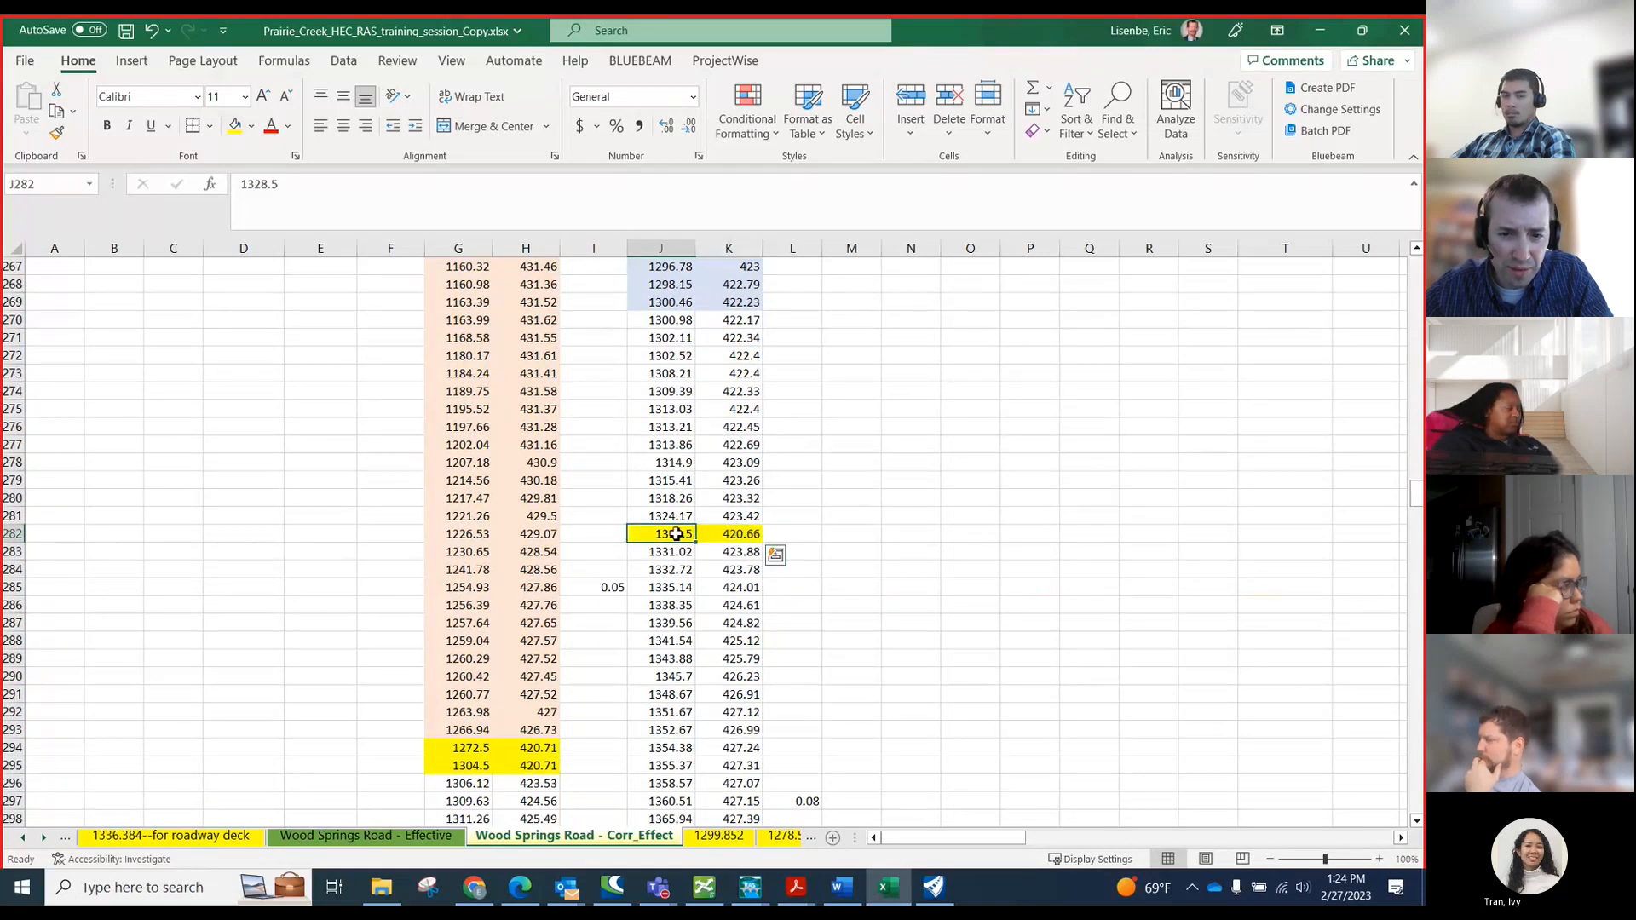
pyautogui.moveTo(676, 534); pyautogui.dragTo(779, 787)
pyautogui.hotkey('ctrl', 'c')
pyautogui.scroll(20, 811, 687)
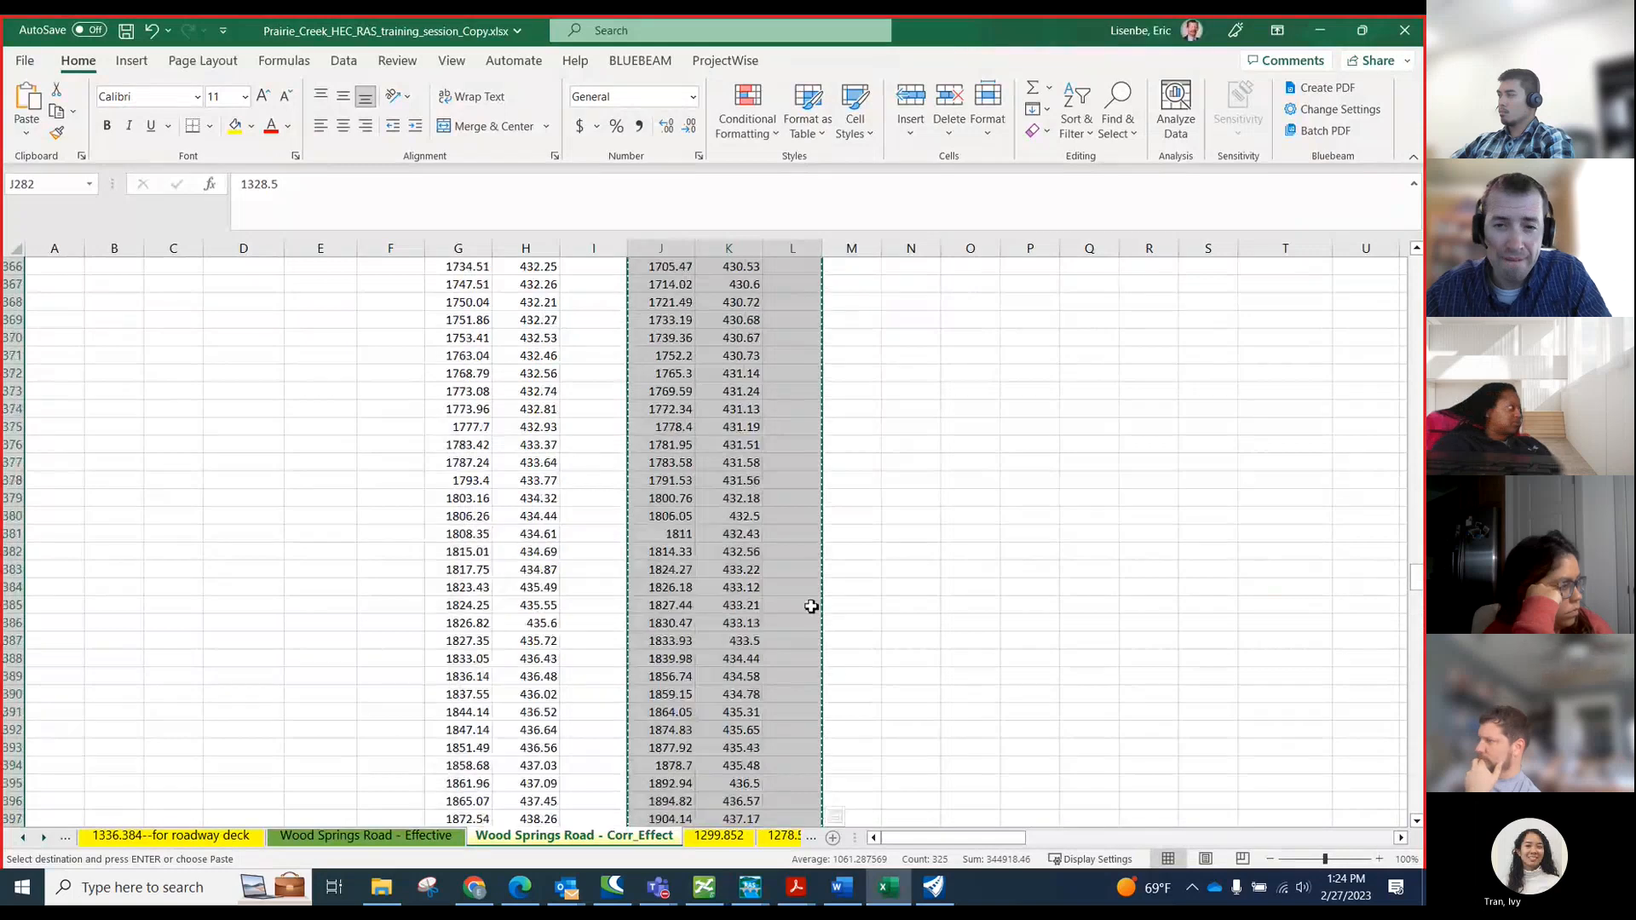
pyautogui.scroll(-15, 812, 587)
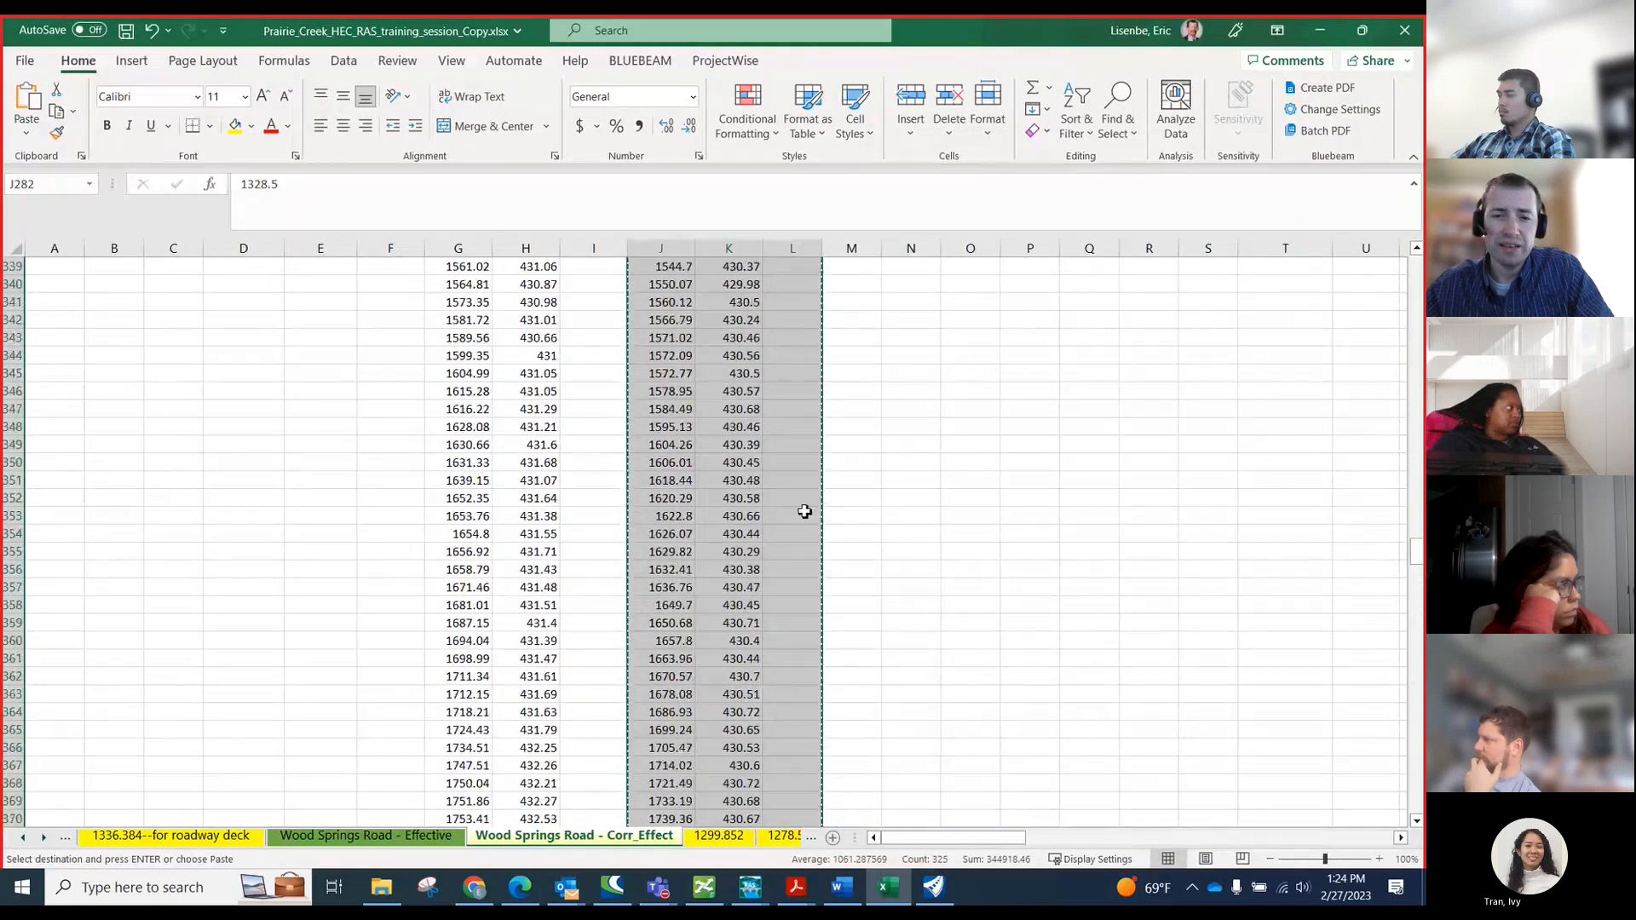
pyautogui.scroll(-11, 804, 511)
pyautogui.scroll(20, 787, 557)
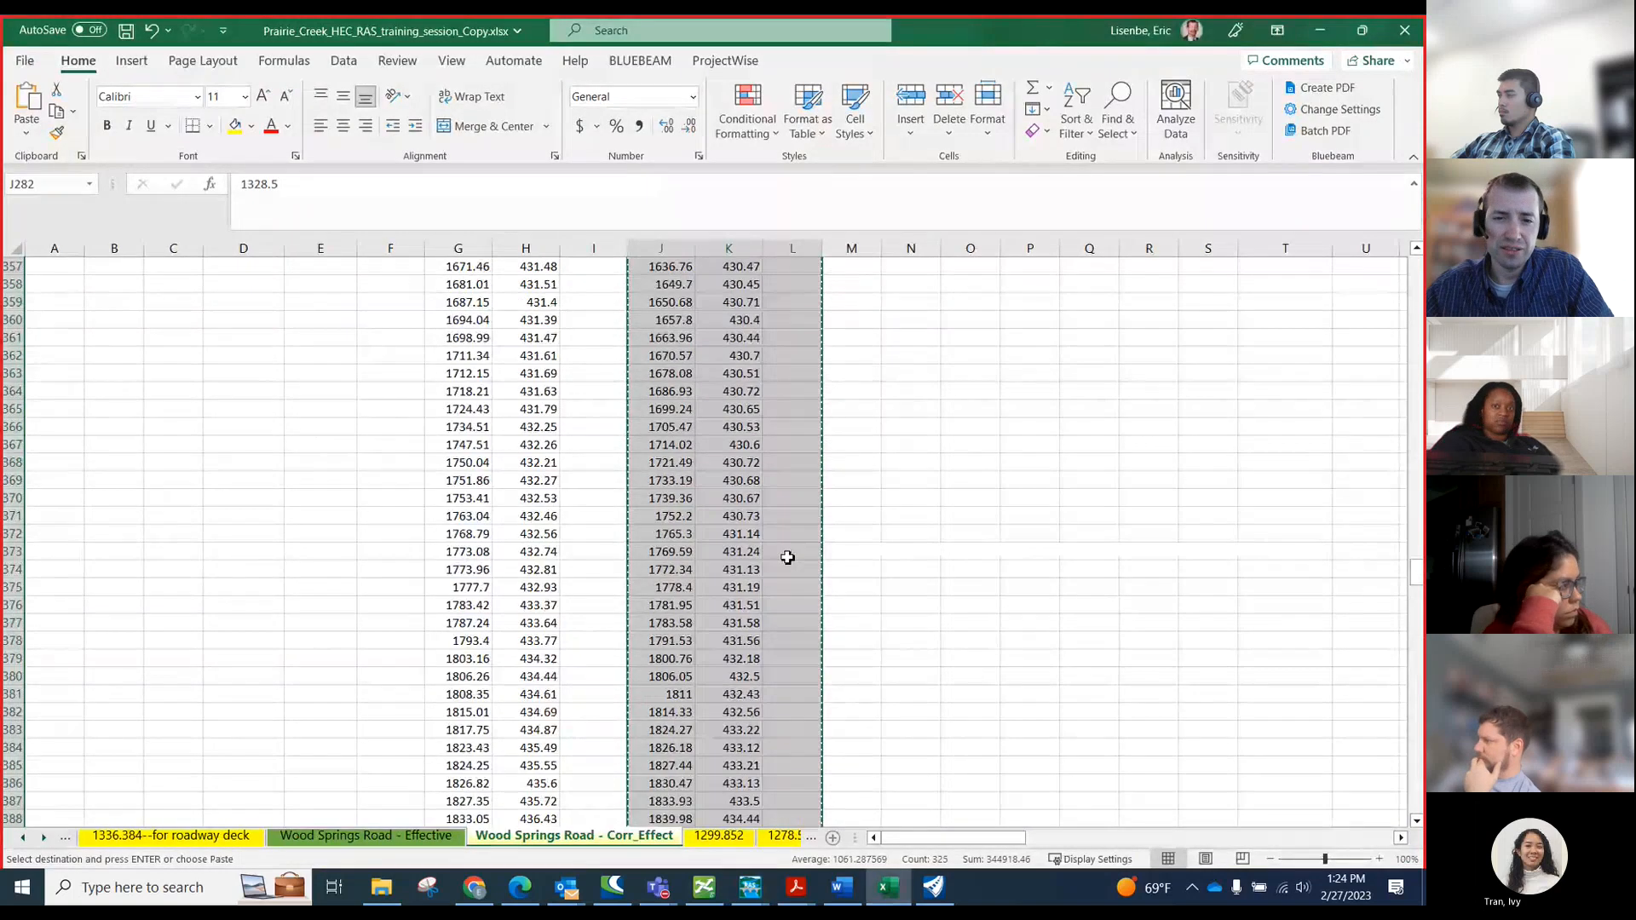
pyautogui.scroll(8, 766, 534)
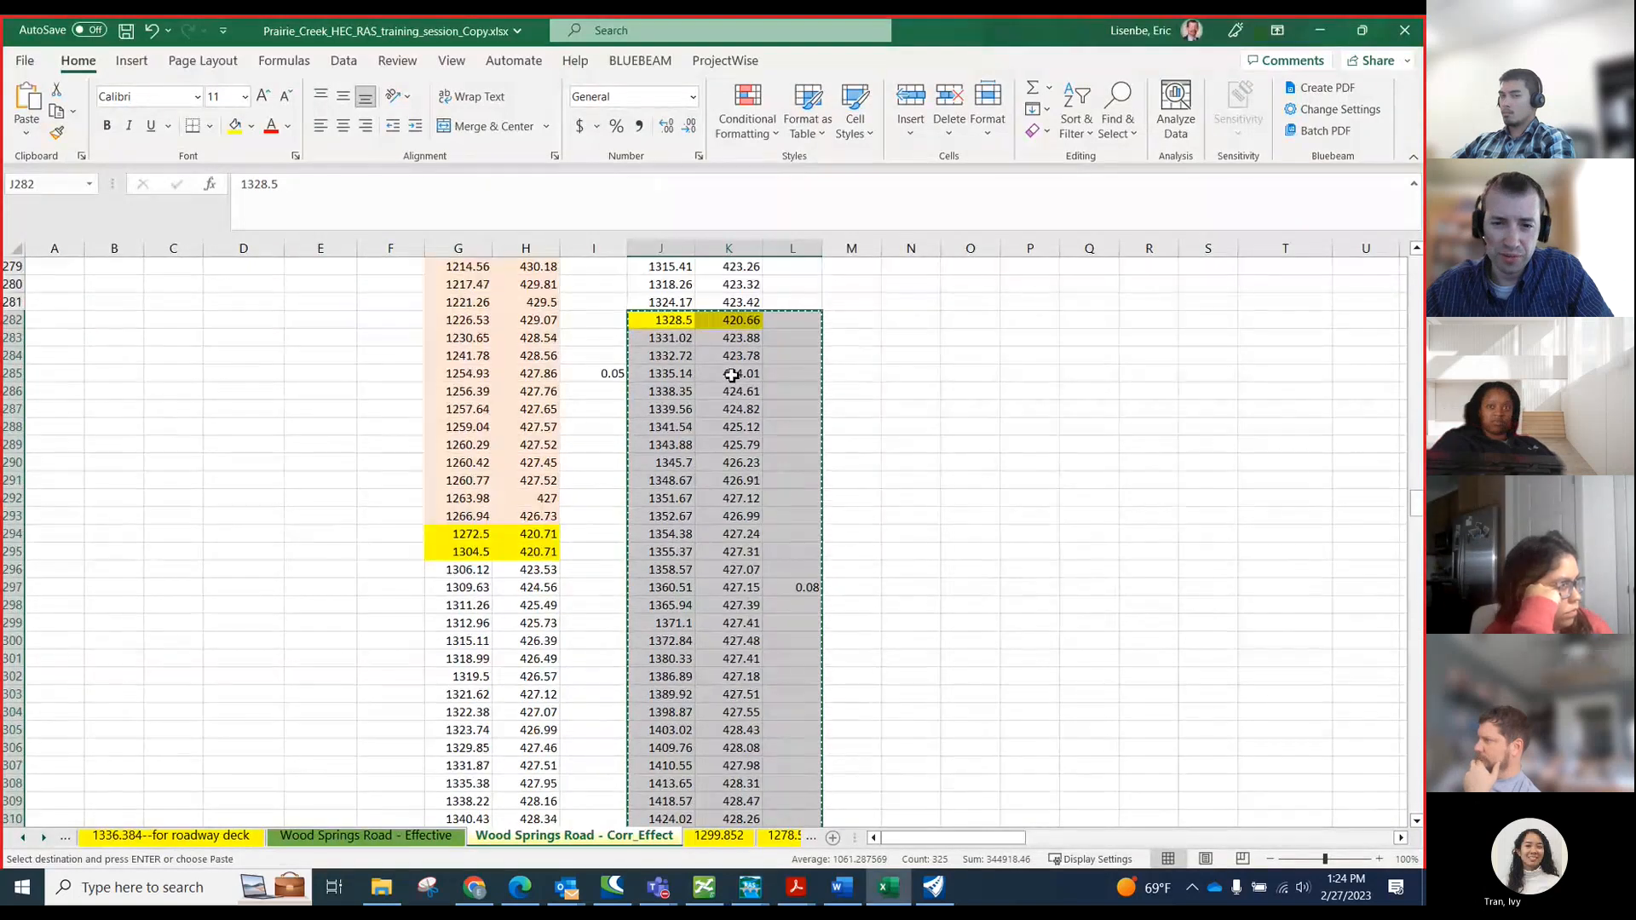
# - Copy the downstream data in J282:L702, starting at station 1328.5, and paste it at J266 directly below the 1295.5 point
pyautogui.moveTo(692, 320); pyautogui.dragTo(805, 903)
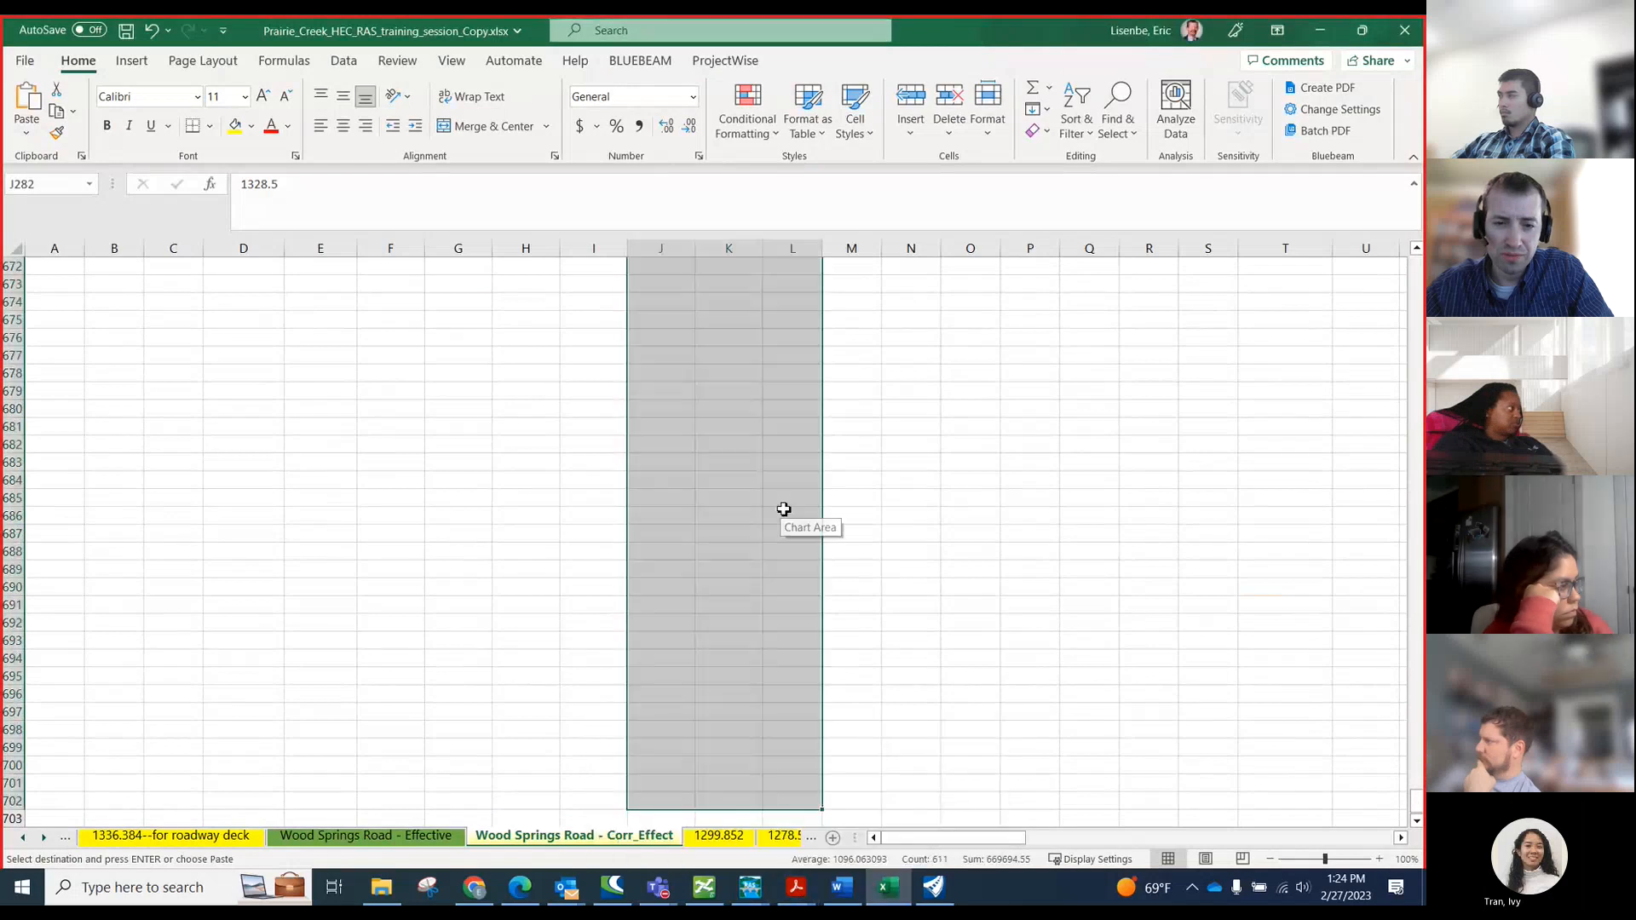
pyautogui.scroll(20, 788, 409)
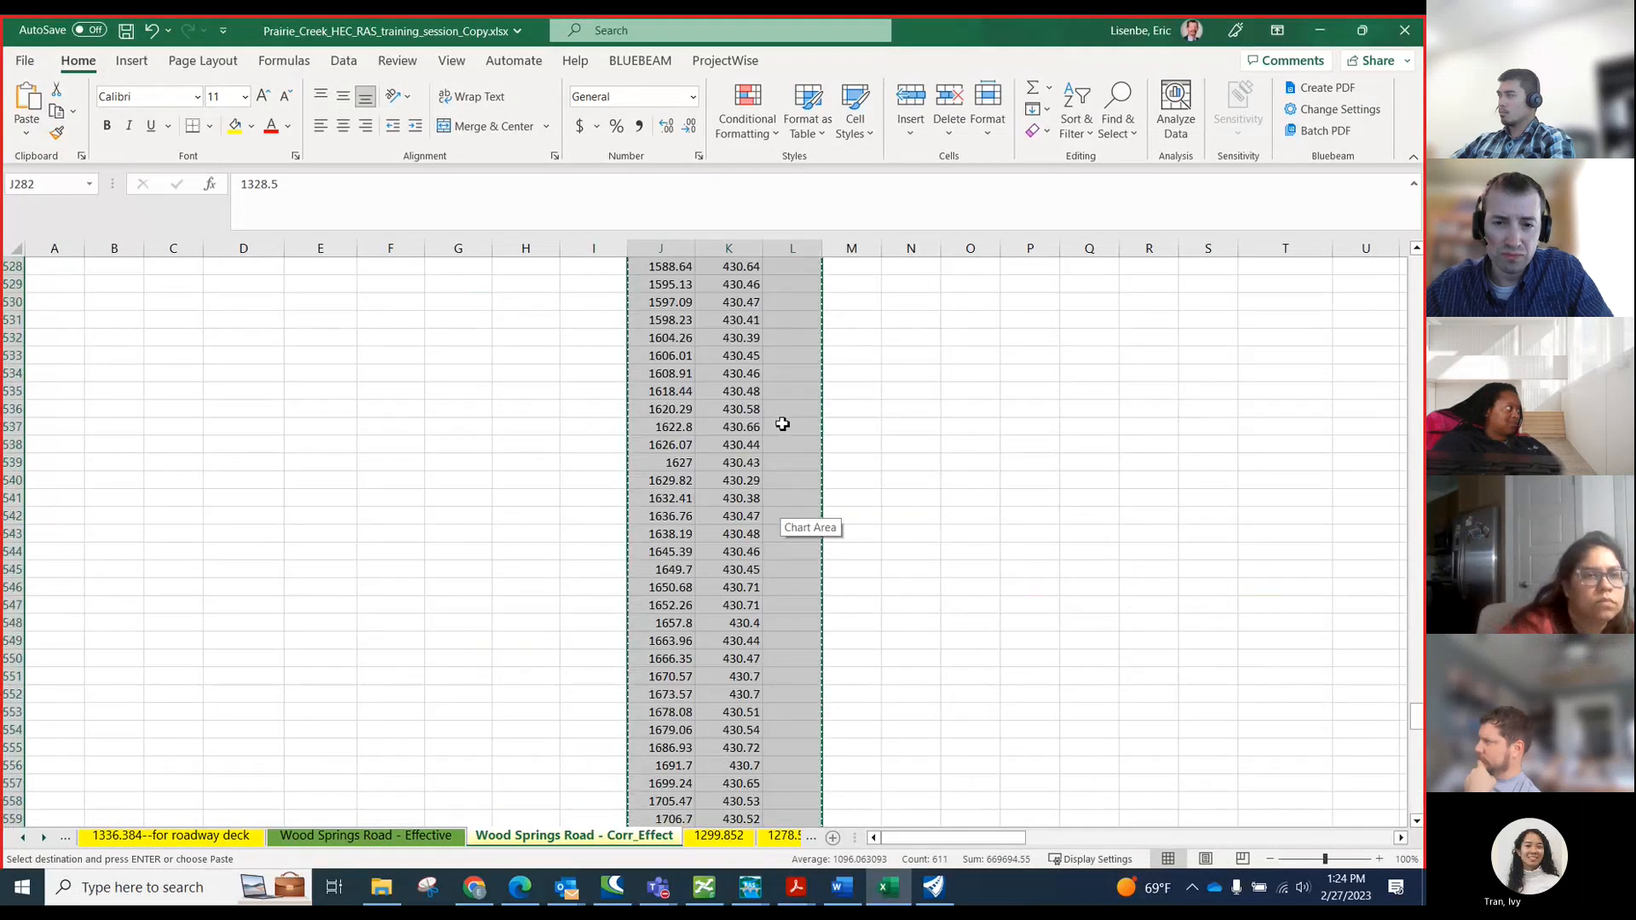
pyautogui.scroll(20, 764, 392)
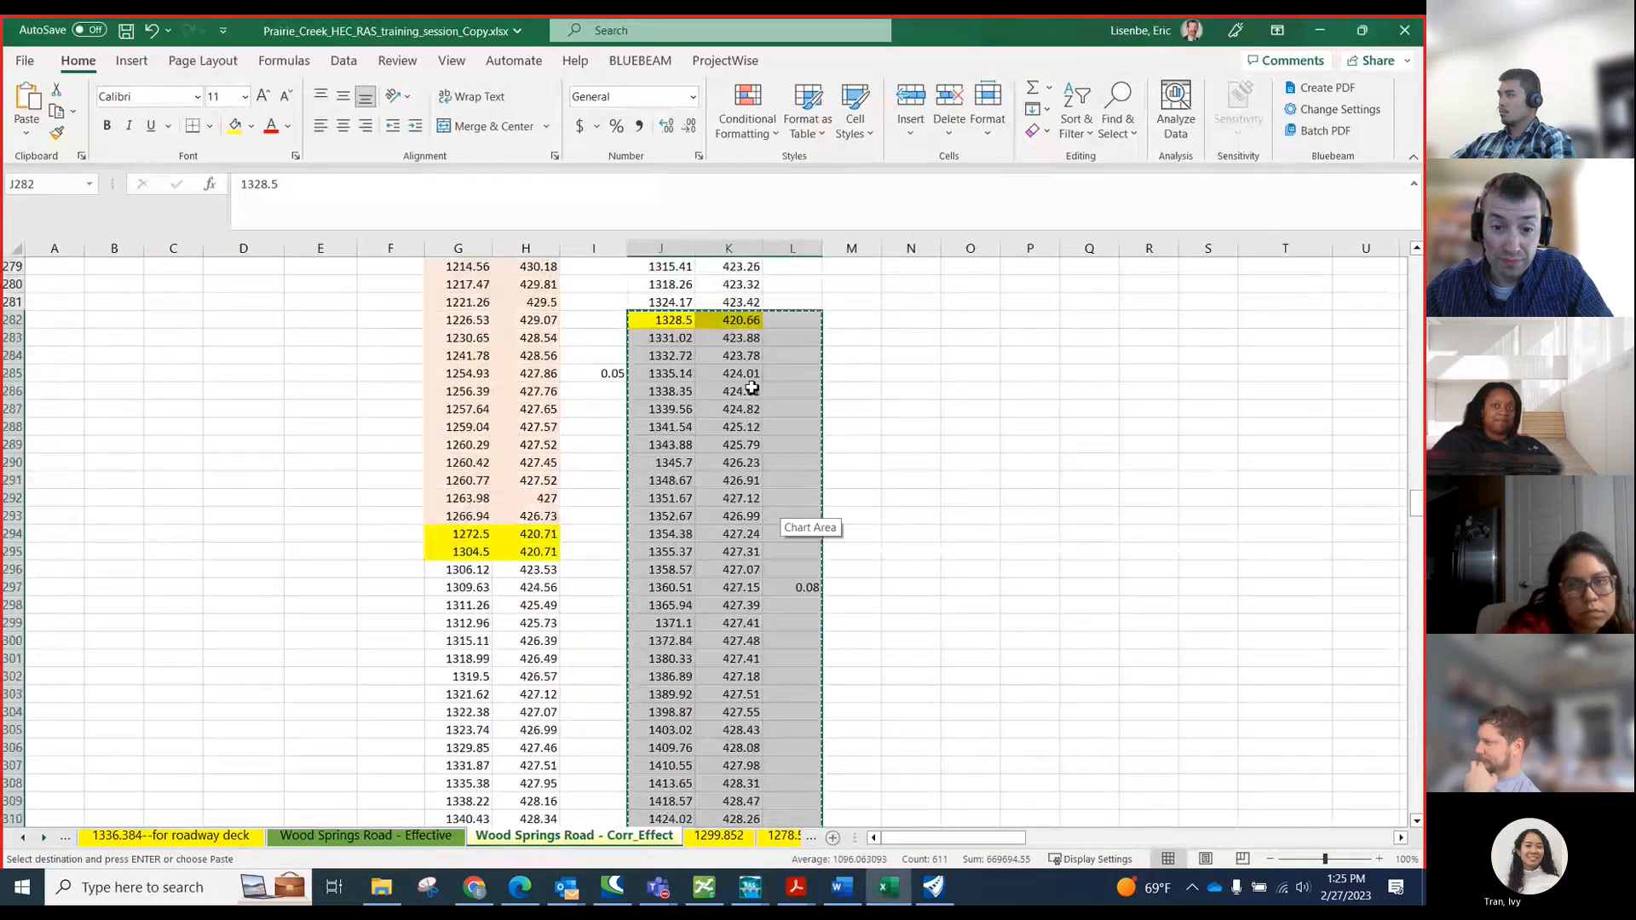
pyautogui.scroll(9, 715, 410)
pyautogui.click(663, 517)
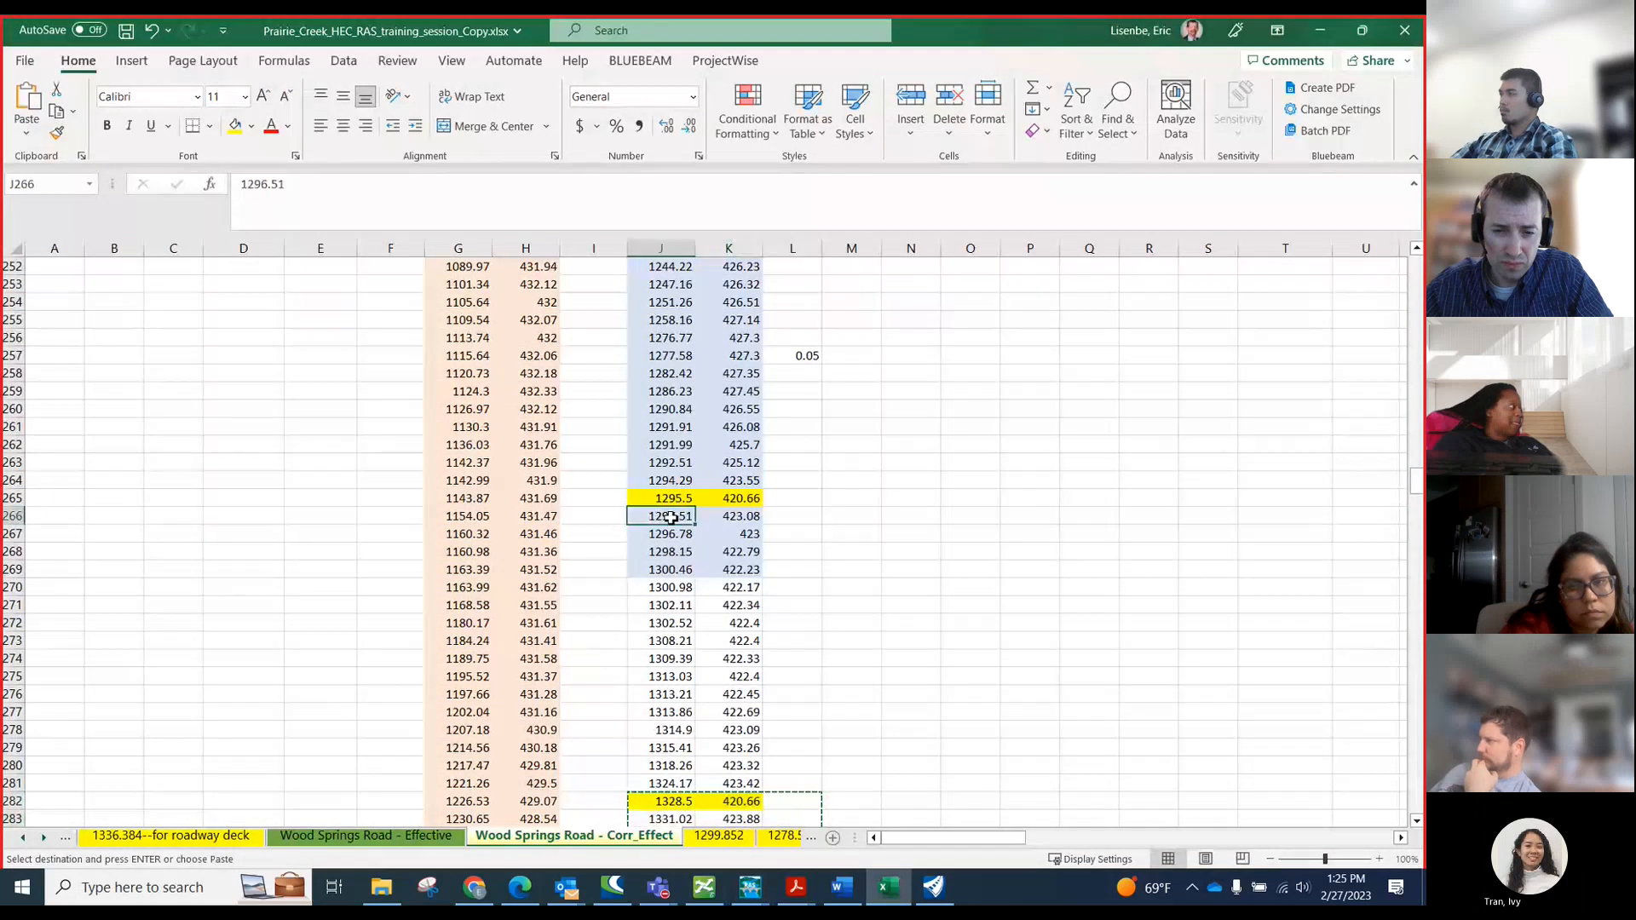
pyautogui.press('Return')
pyautogui.scroll(-20, 674, 516)
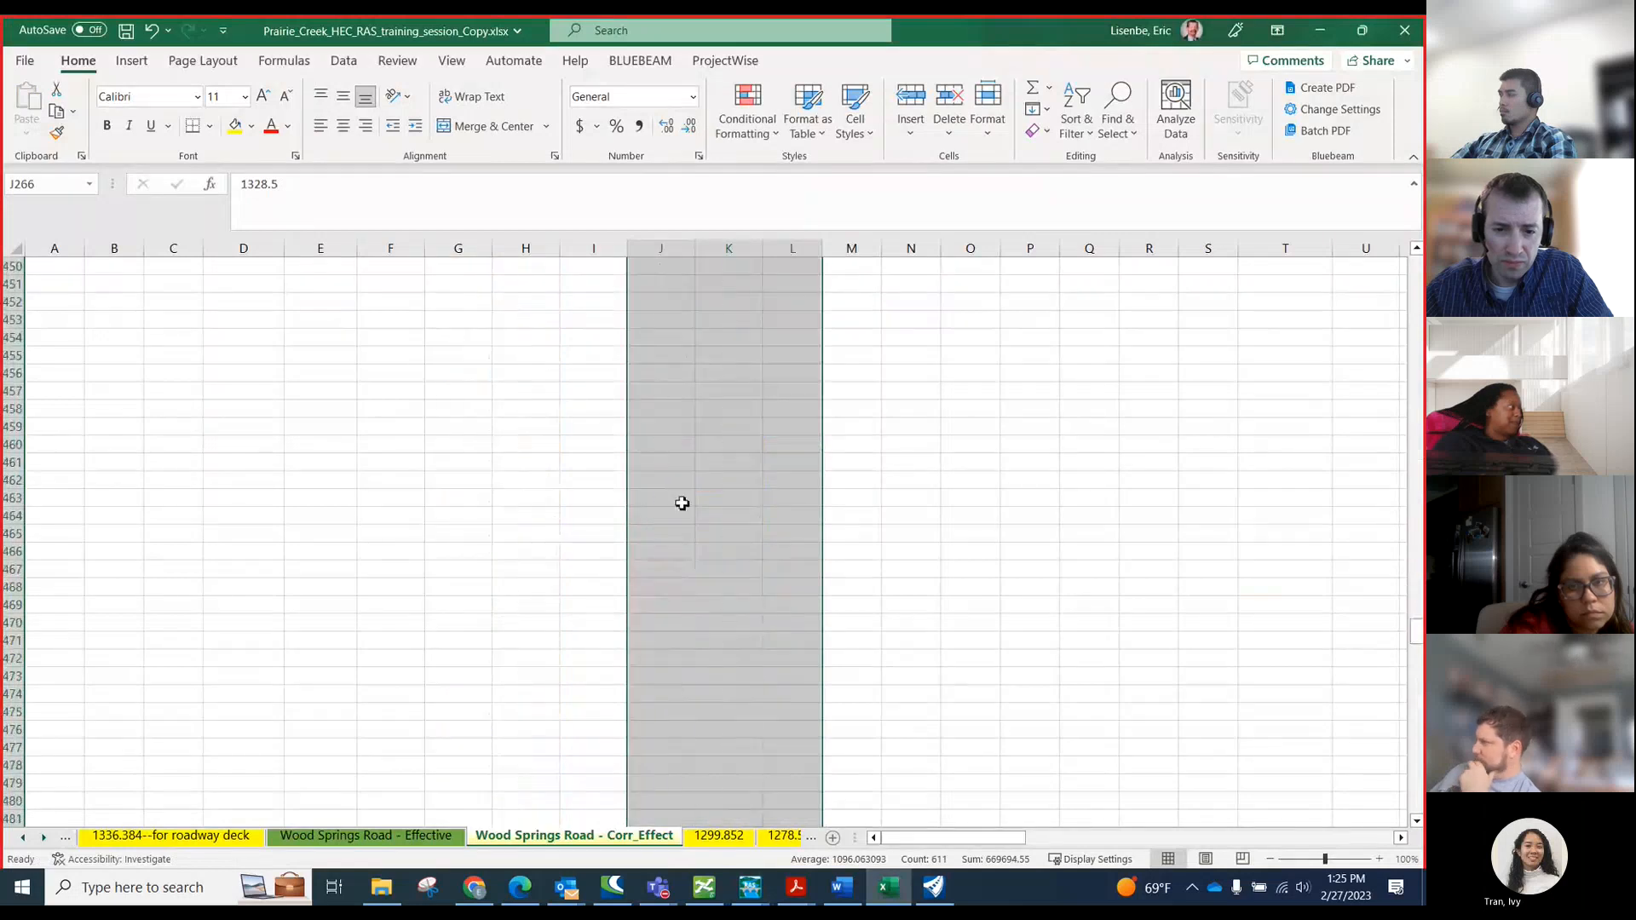
pyautogui.scroll(-20, 684, 499)
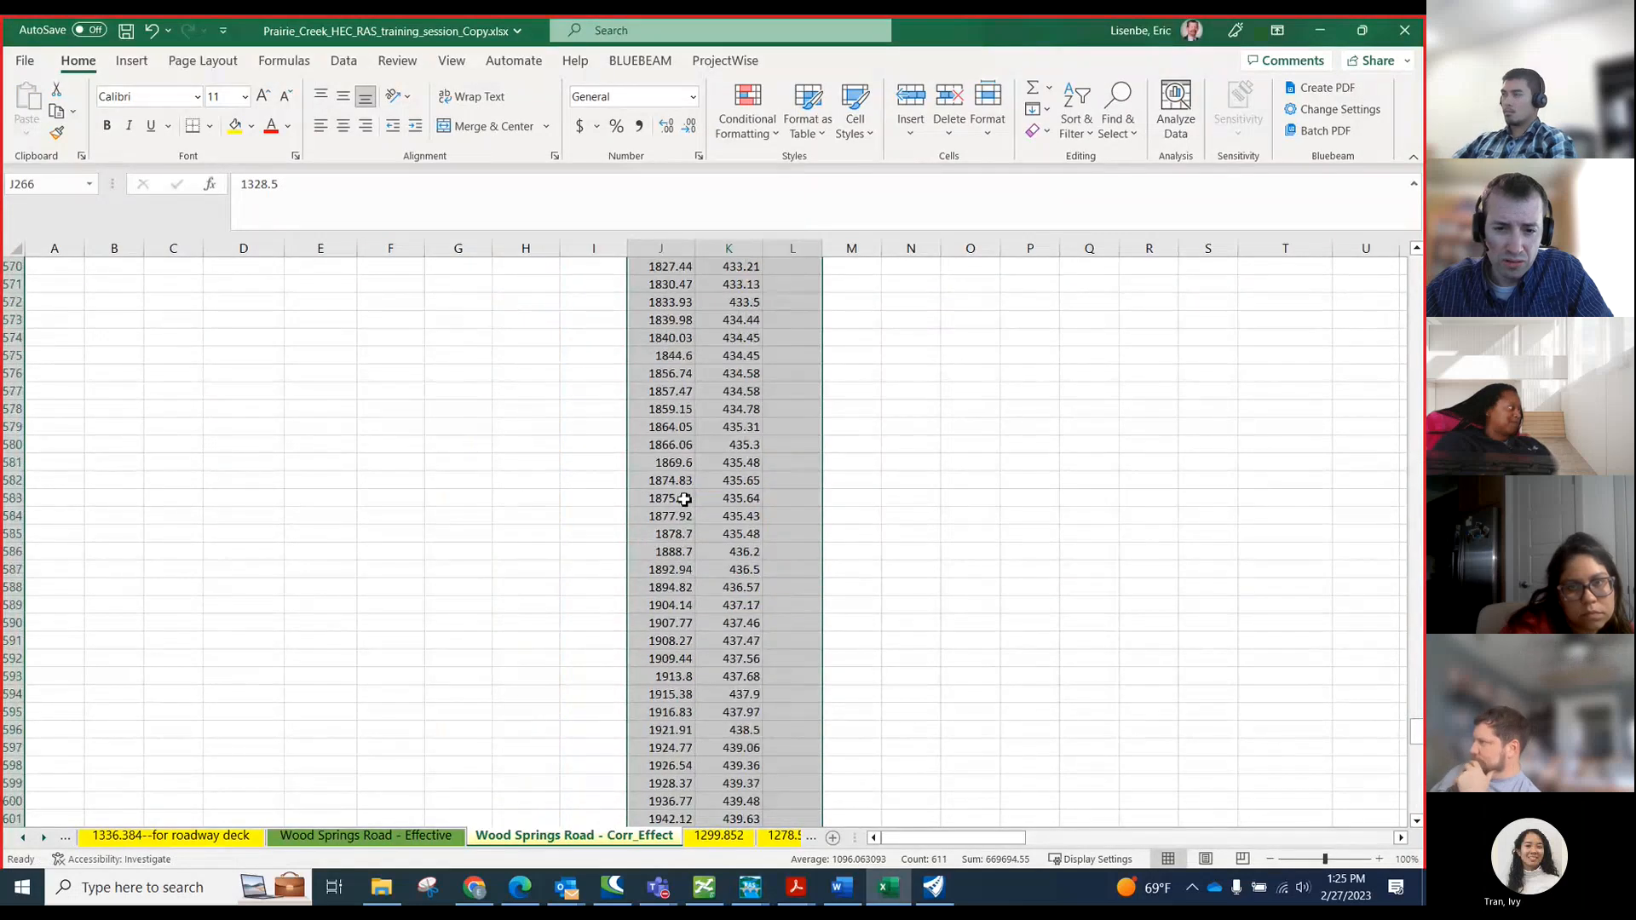
pyautogui.scroll(-18, 766, 534)
pyautogui.scroll(9, 763, 524)
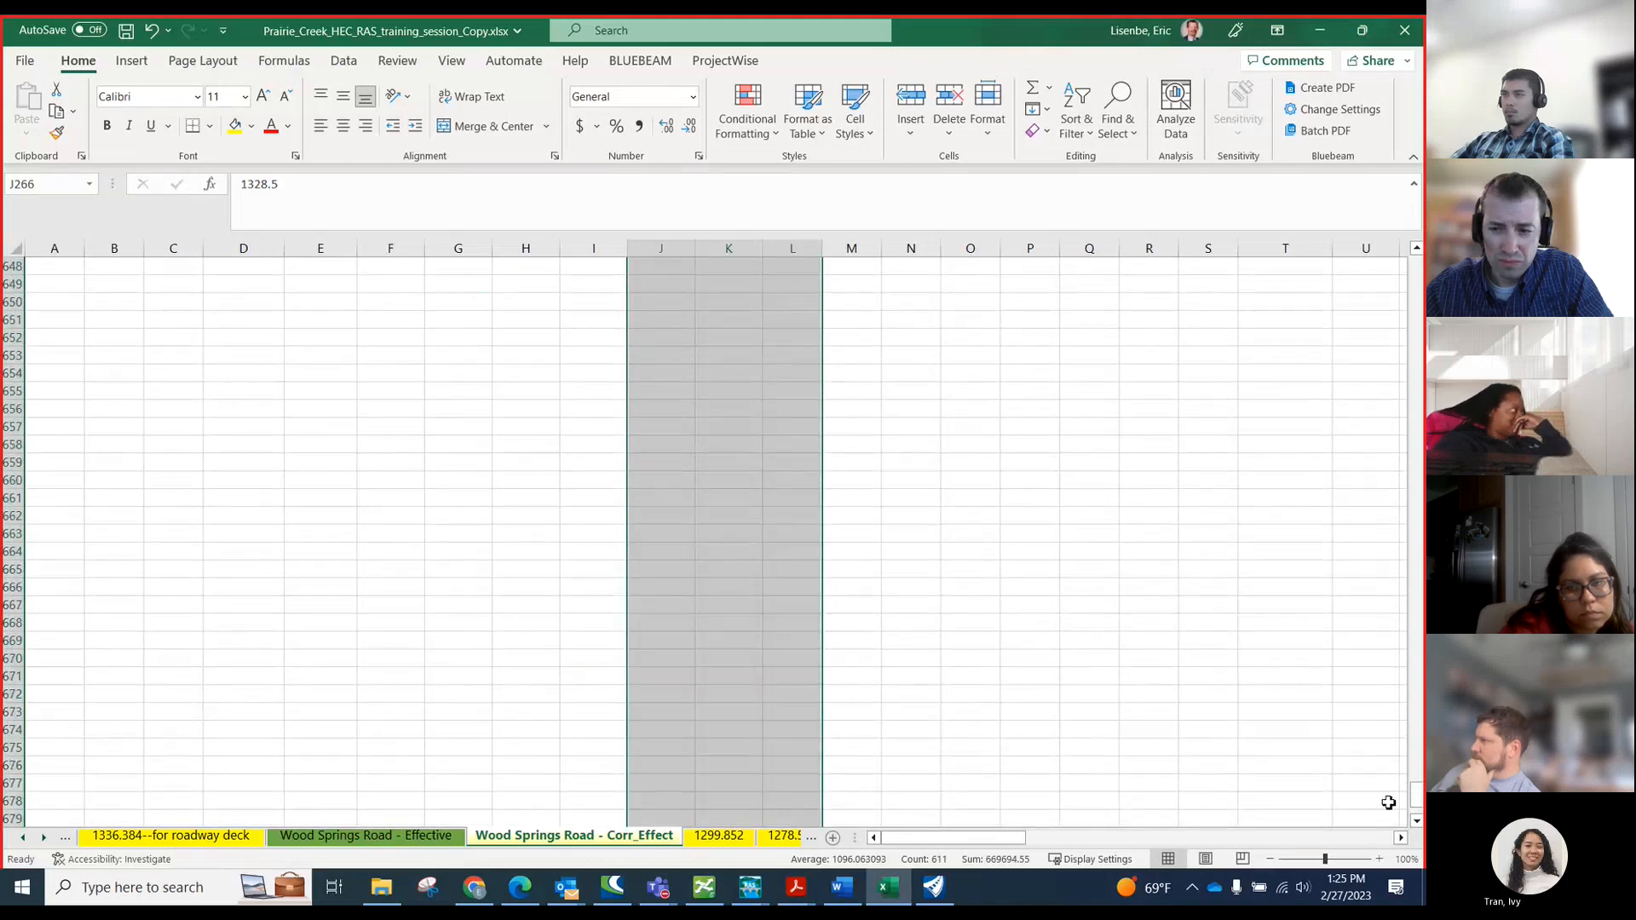
# - Delete the leftover downstream section data in columns J to L from row 503 through row 646
pyautogui.moveTo(1416, 801); pyautogui.dragTo(1359, 591)
pyautogui.scroll(-20, 852, 511)
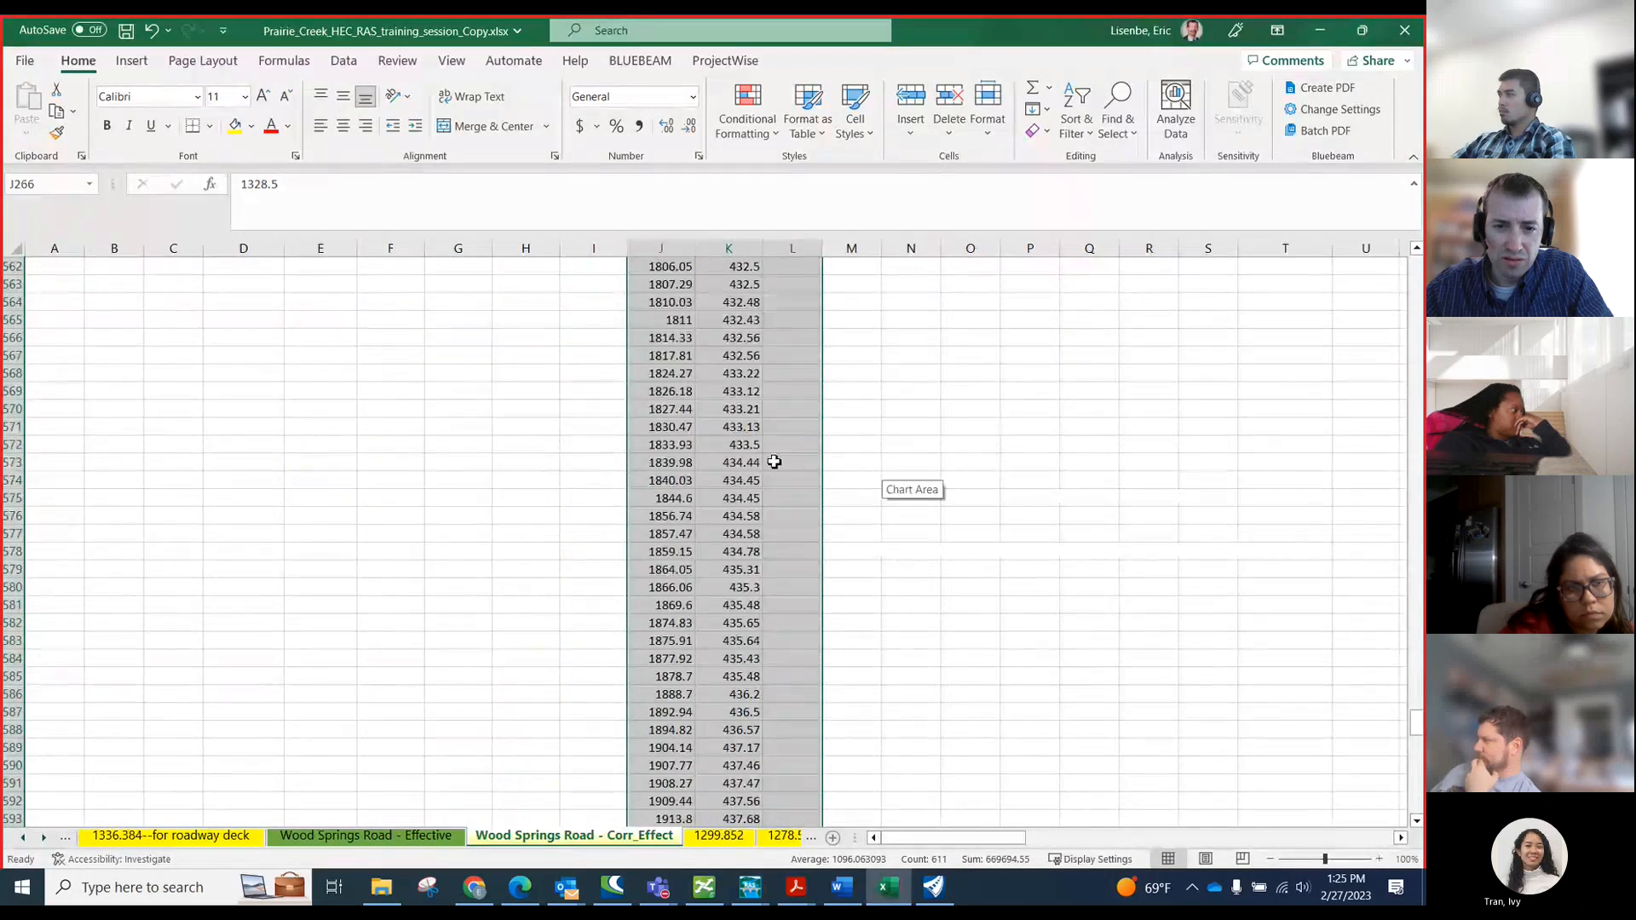
pyautogui.scroll(17, 652, 308)
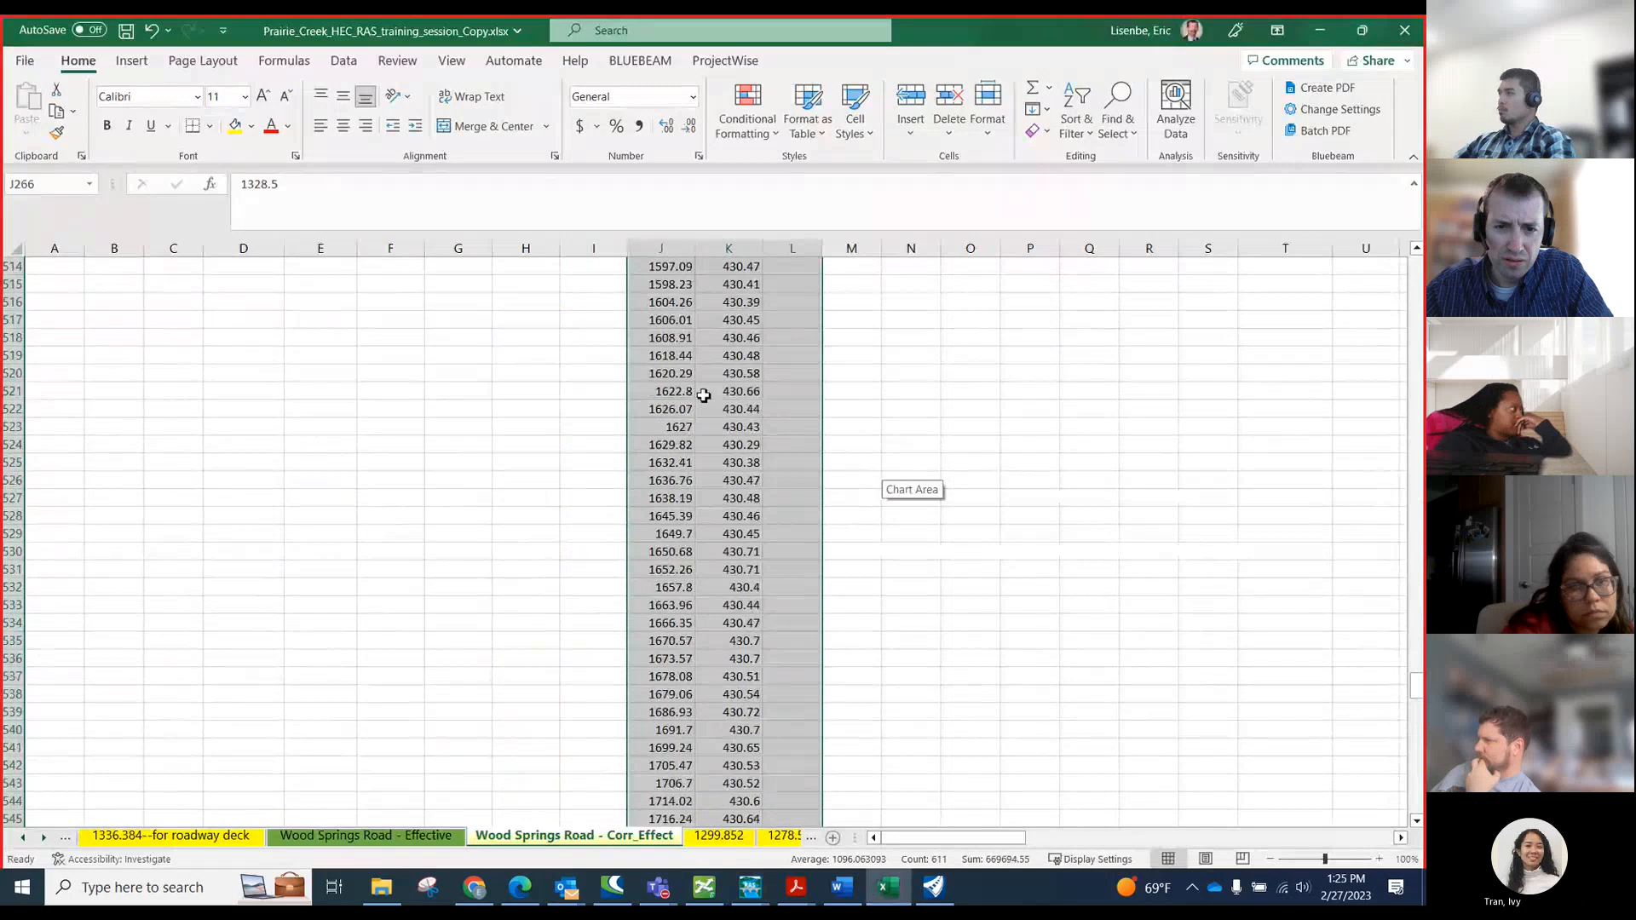
pyautogui.moveTo(664, 392); pyautogui.dragTo(820, 900)
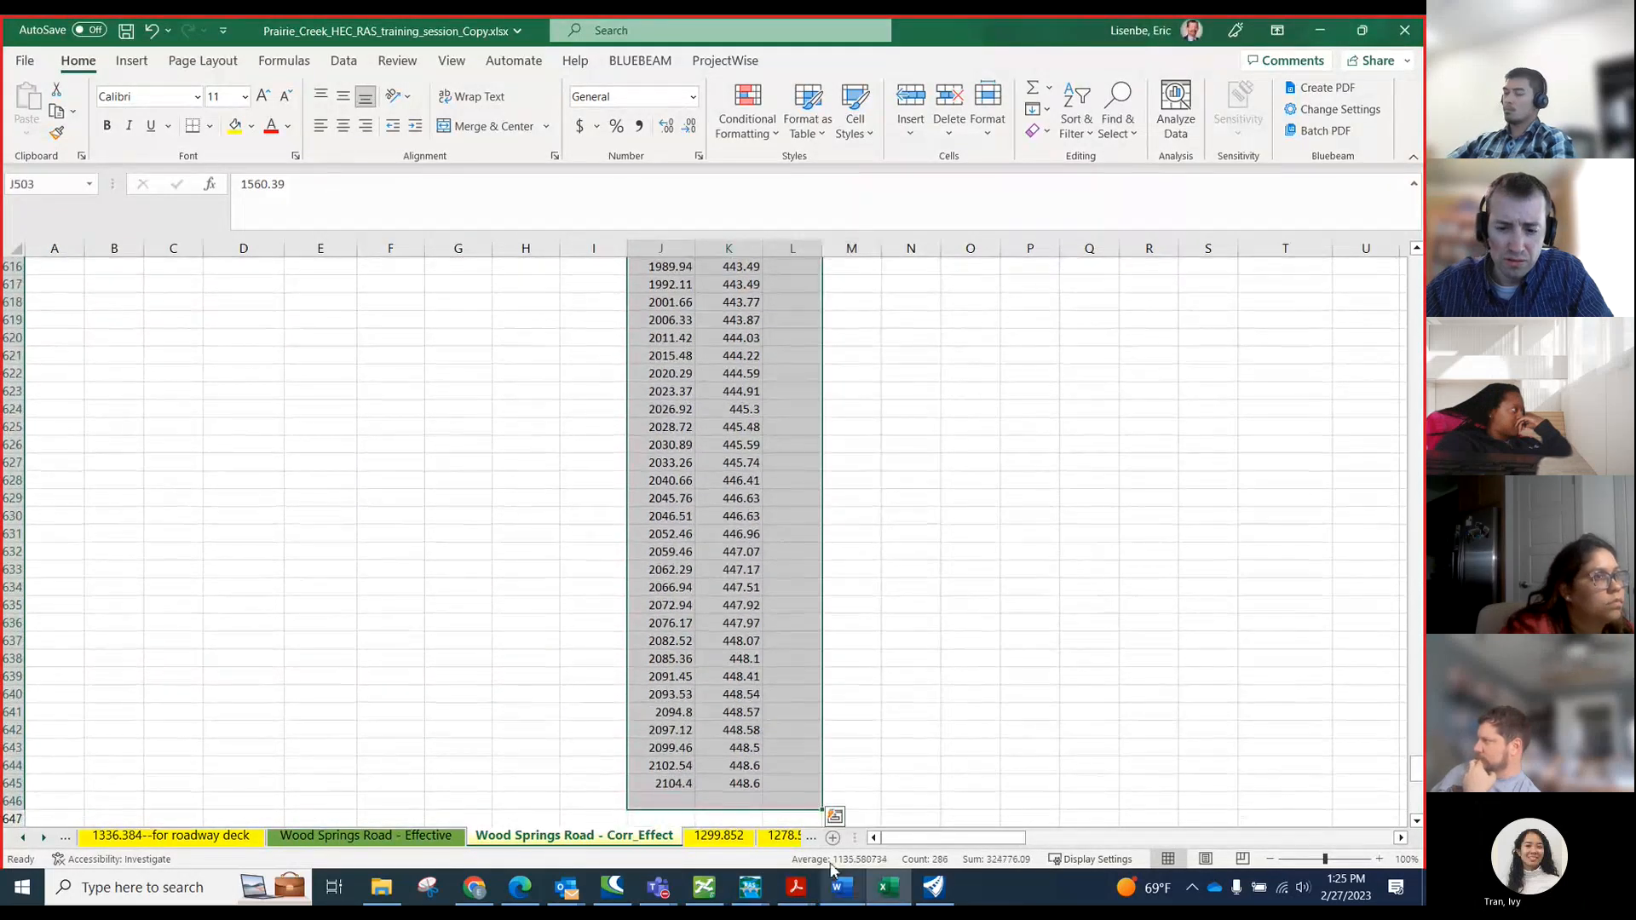
pyautogui.press('Delete')
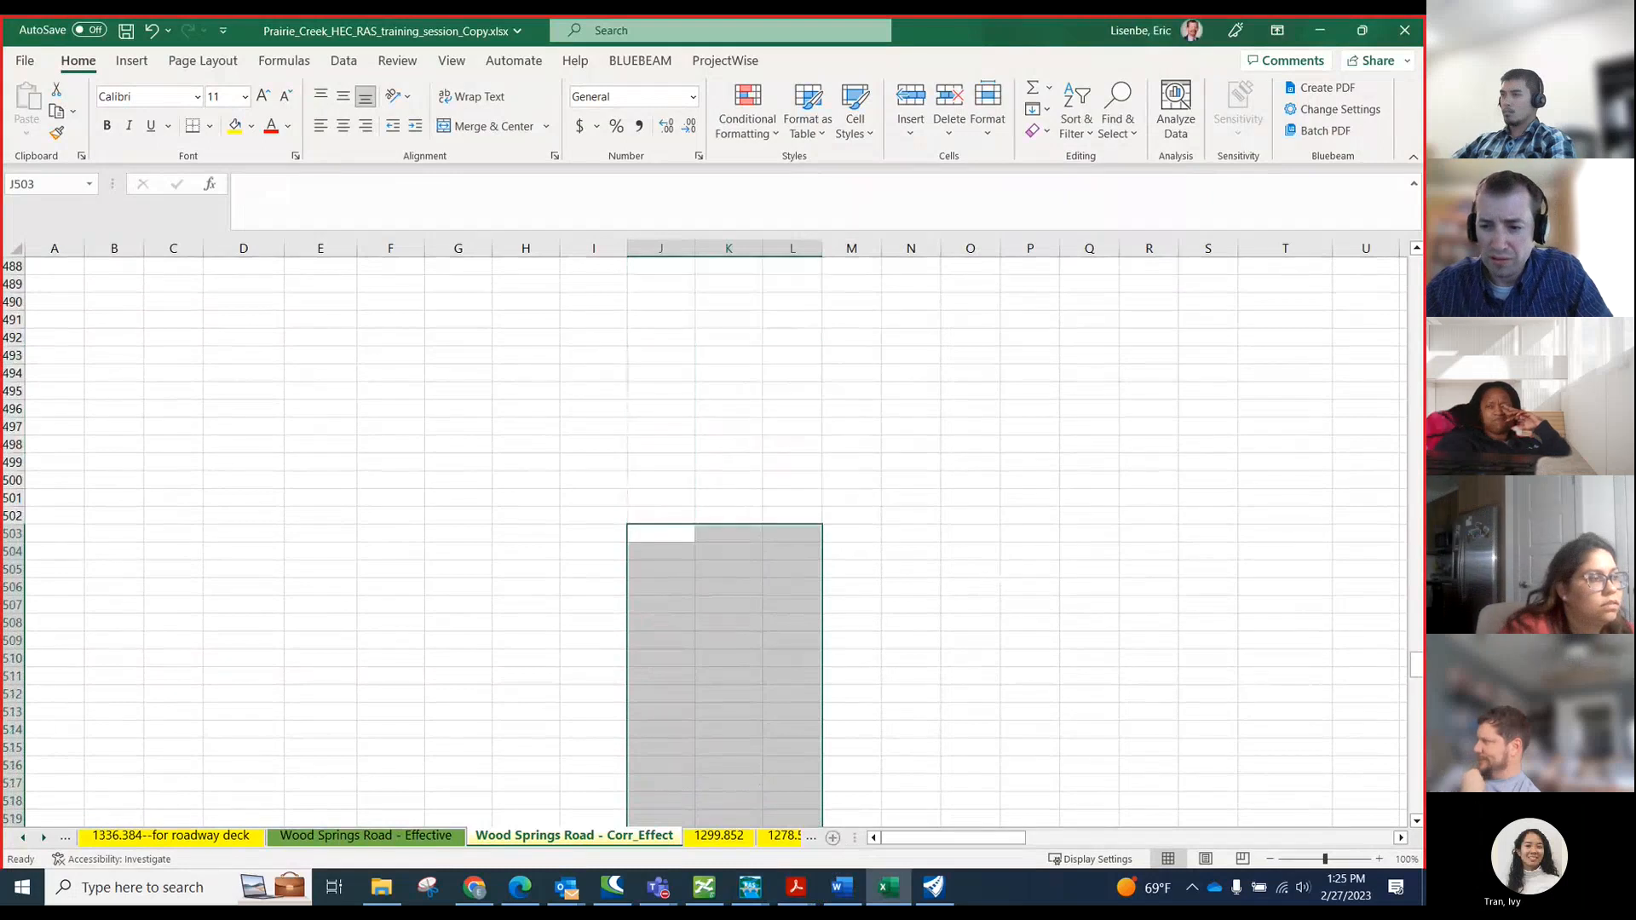
# - Check the US and DS Bridge Section charts and copy the revised downstream section data in J48:L427
pyautogui.moveTo(1417, 667); pyautogui.dragTo(1415, 272)
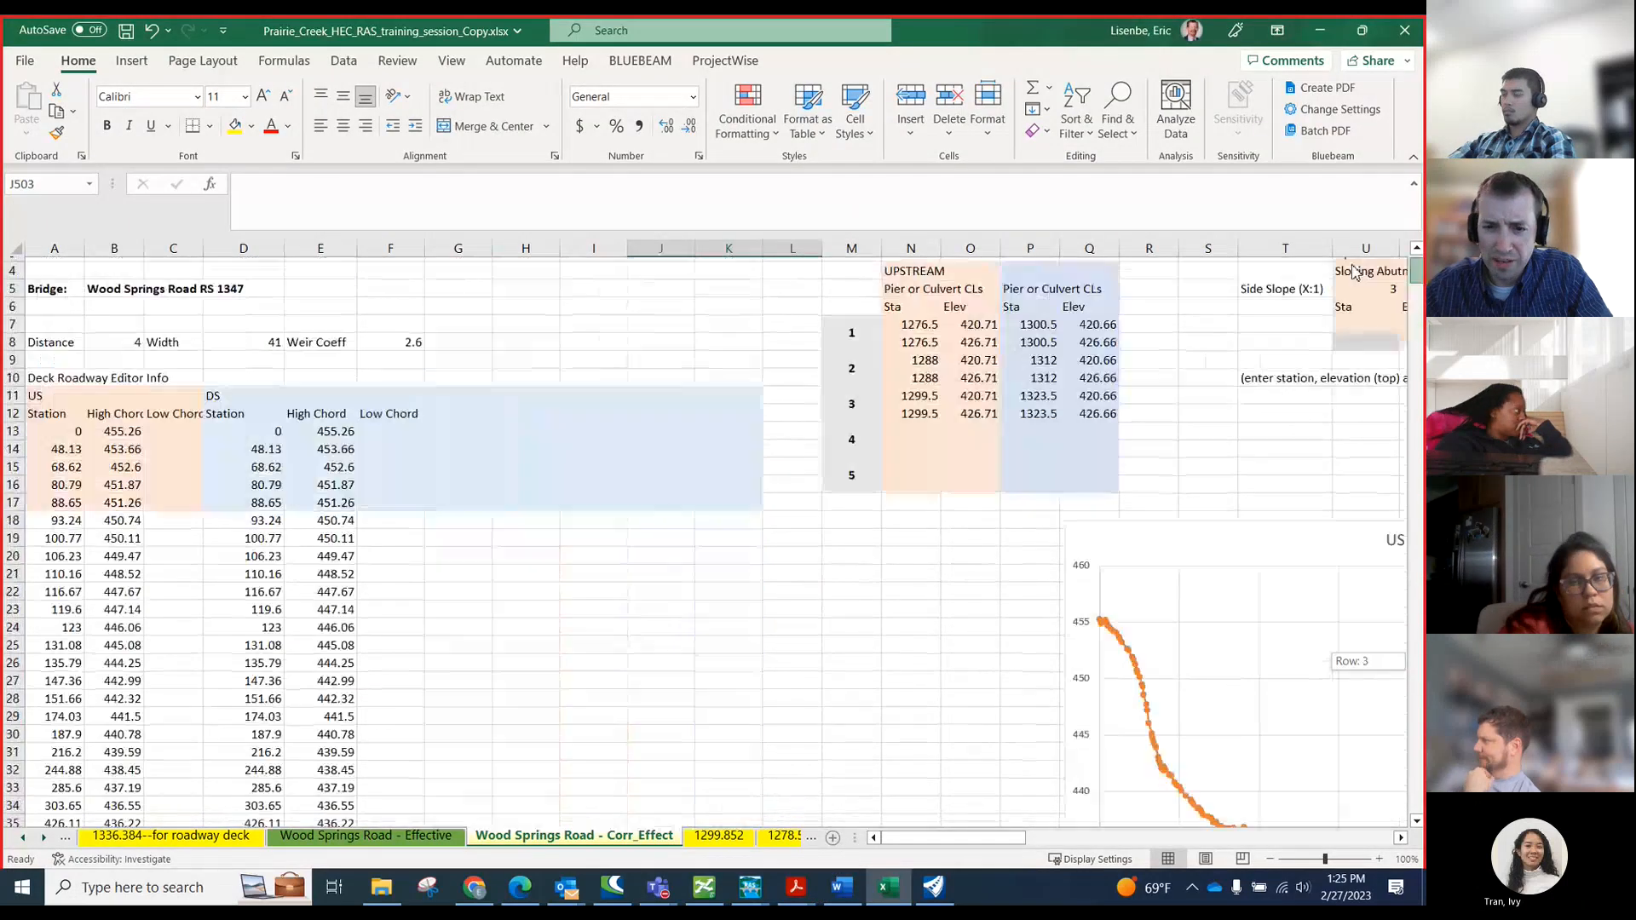
pyautogui.scroll(1, 682, 548)
pyautogui.keyDown('ctrl'); pyautogui.scroll(-3, 564, 490); pyautogui.keyUp('ctrl')
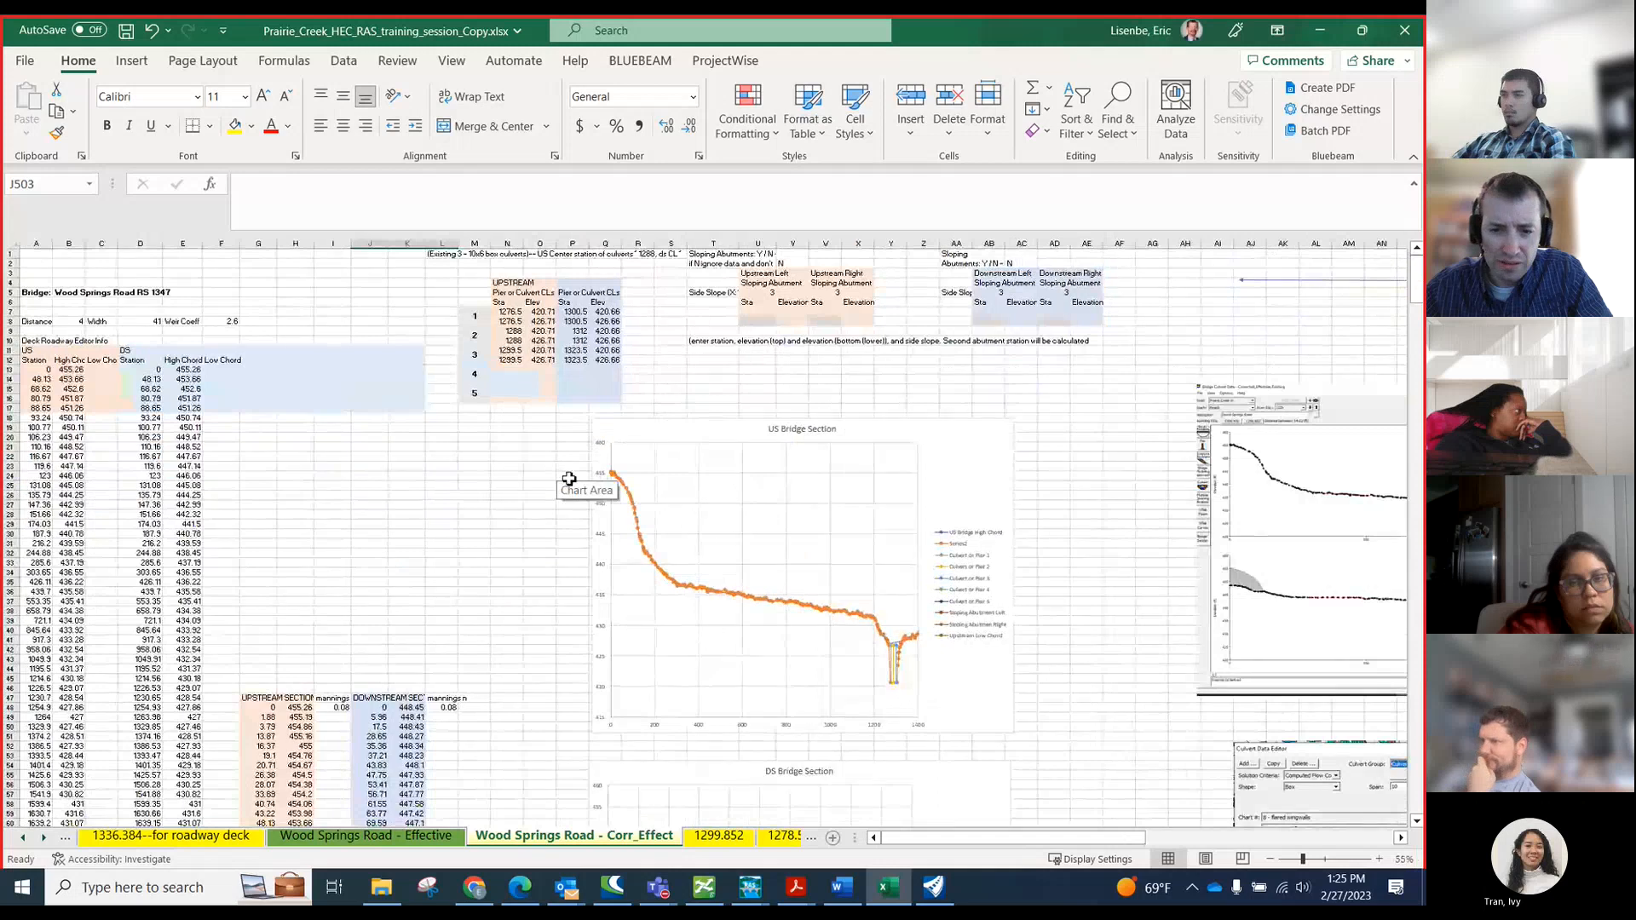
pyautogui.scroll(-6, 566, 488)
pyautogui.scroll(-4, 580, 488)
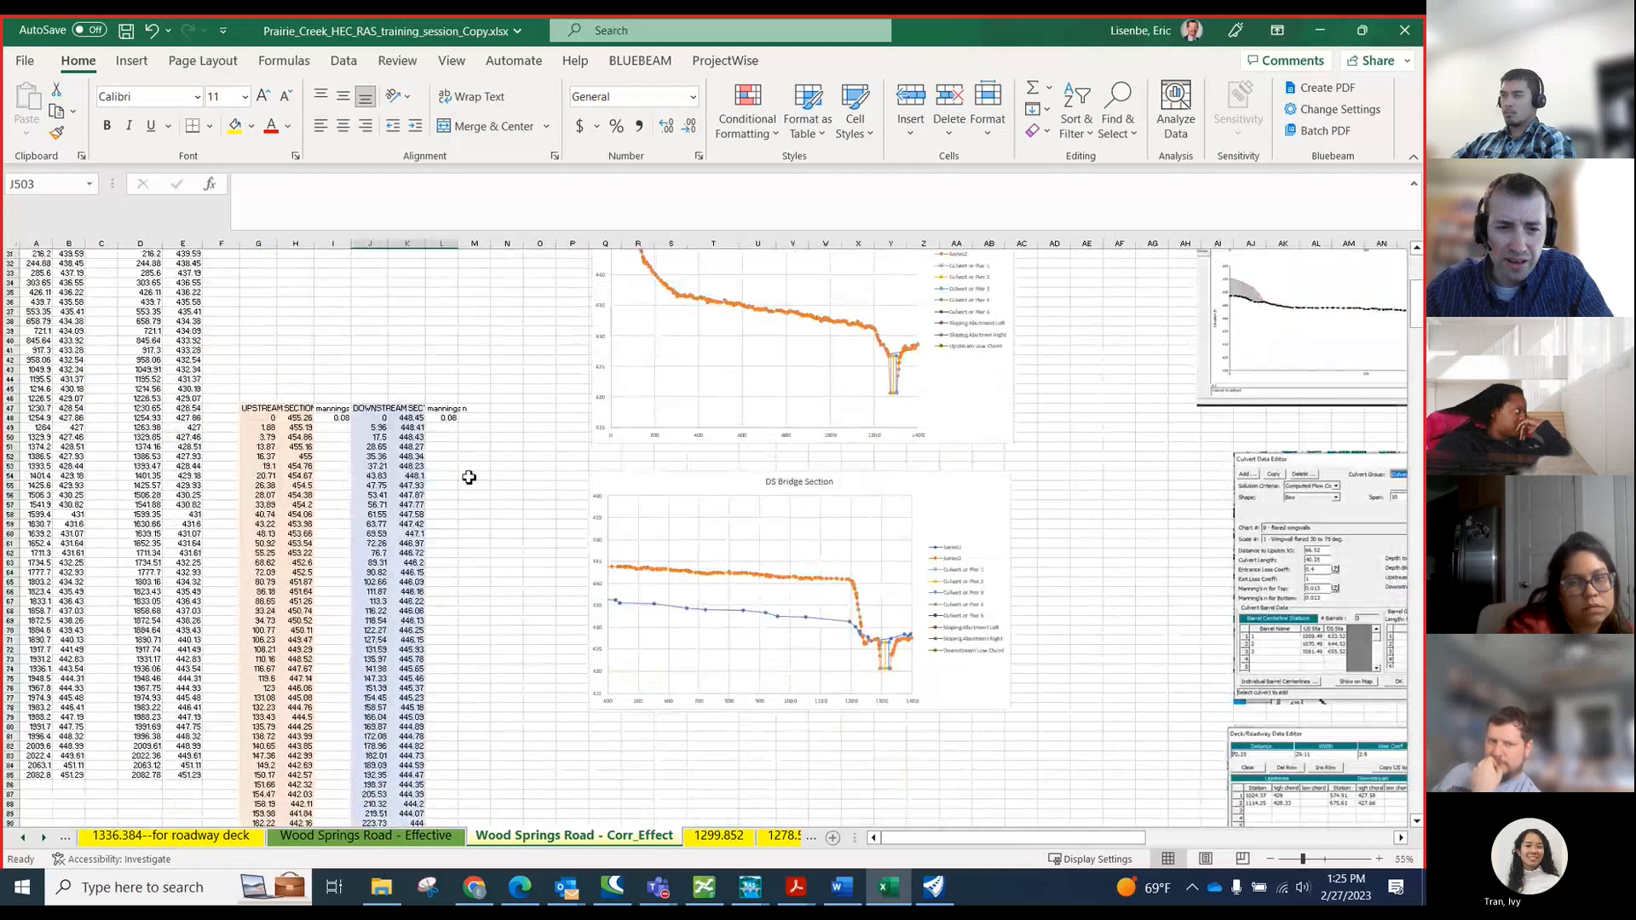
pyautogui.keyDown('ctrl'); pyautogui.scroll(1, 896, 700); pyautogui.keyUp('ctrl')
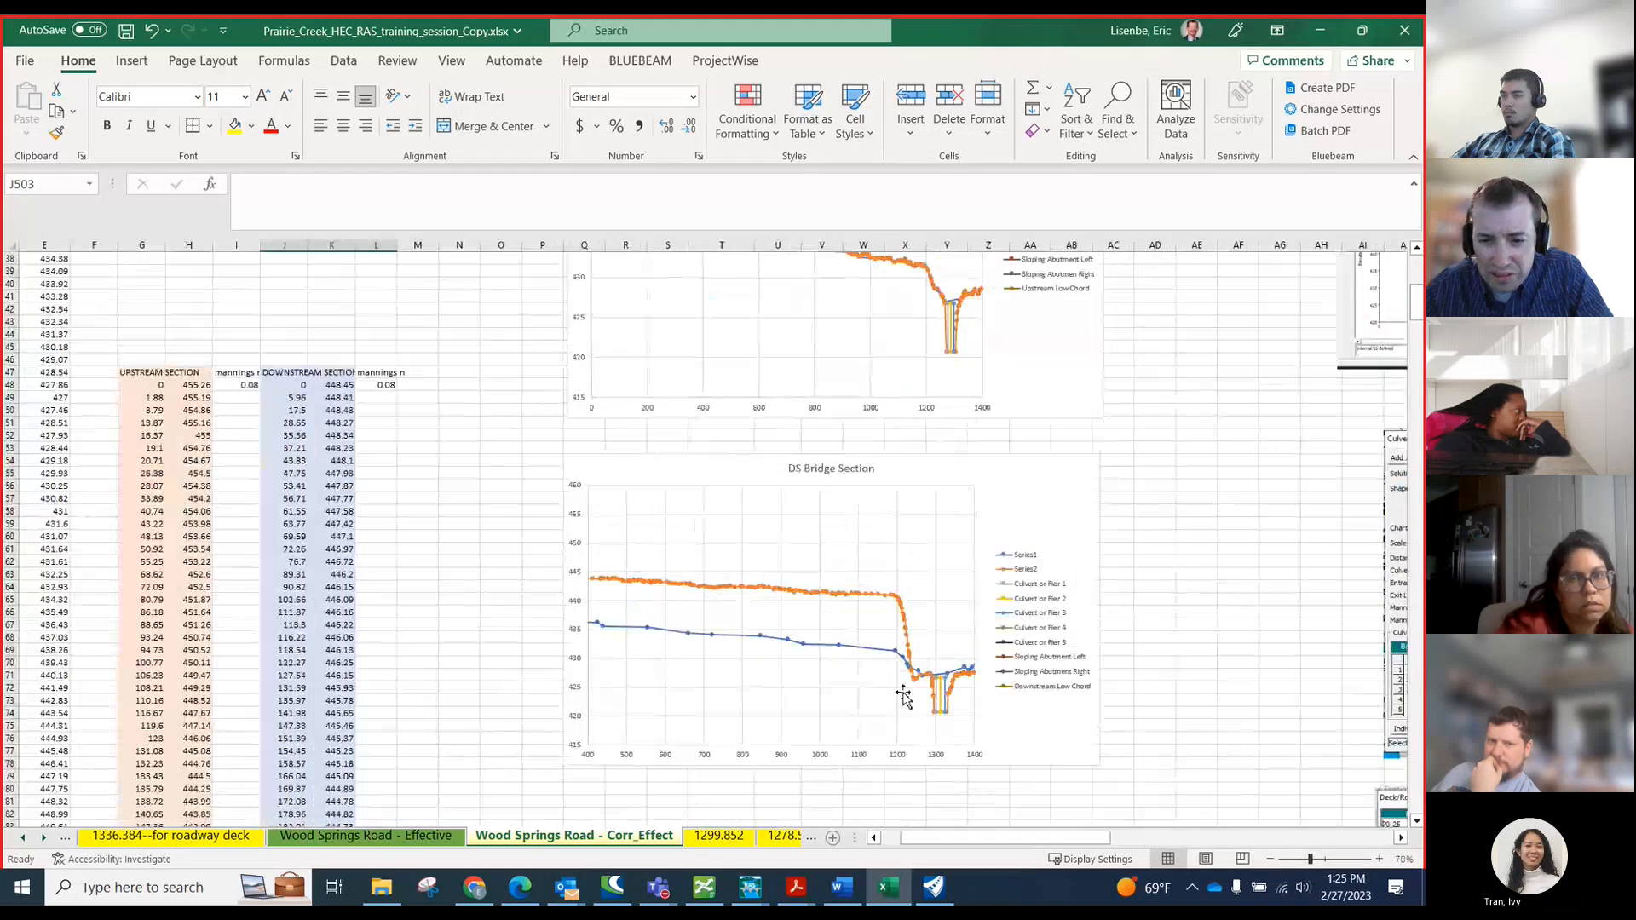
pyautogui.moveTo(293, 384); pyautogui.dragTo(377, 687)
pyautogui.hotkey('ctrl', 'c')
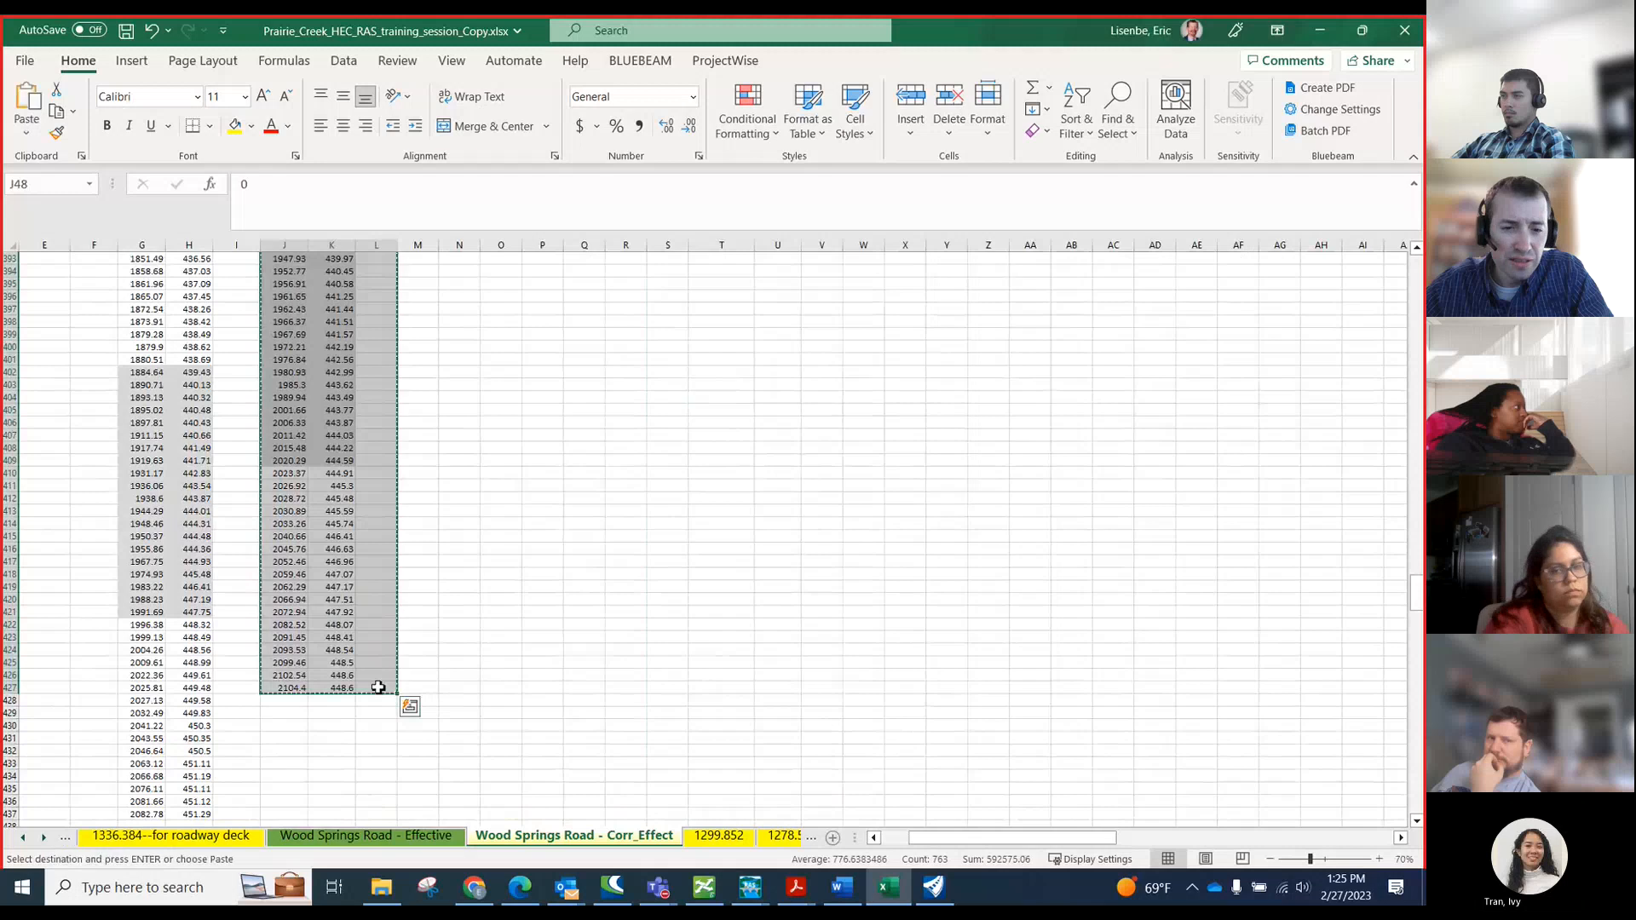
# - Switch to the HEC-RAS Bridge Culvert Data editor and replace the Downstream Inside cross section coordinates with the copied data
pyautogui.click(750, 887)
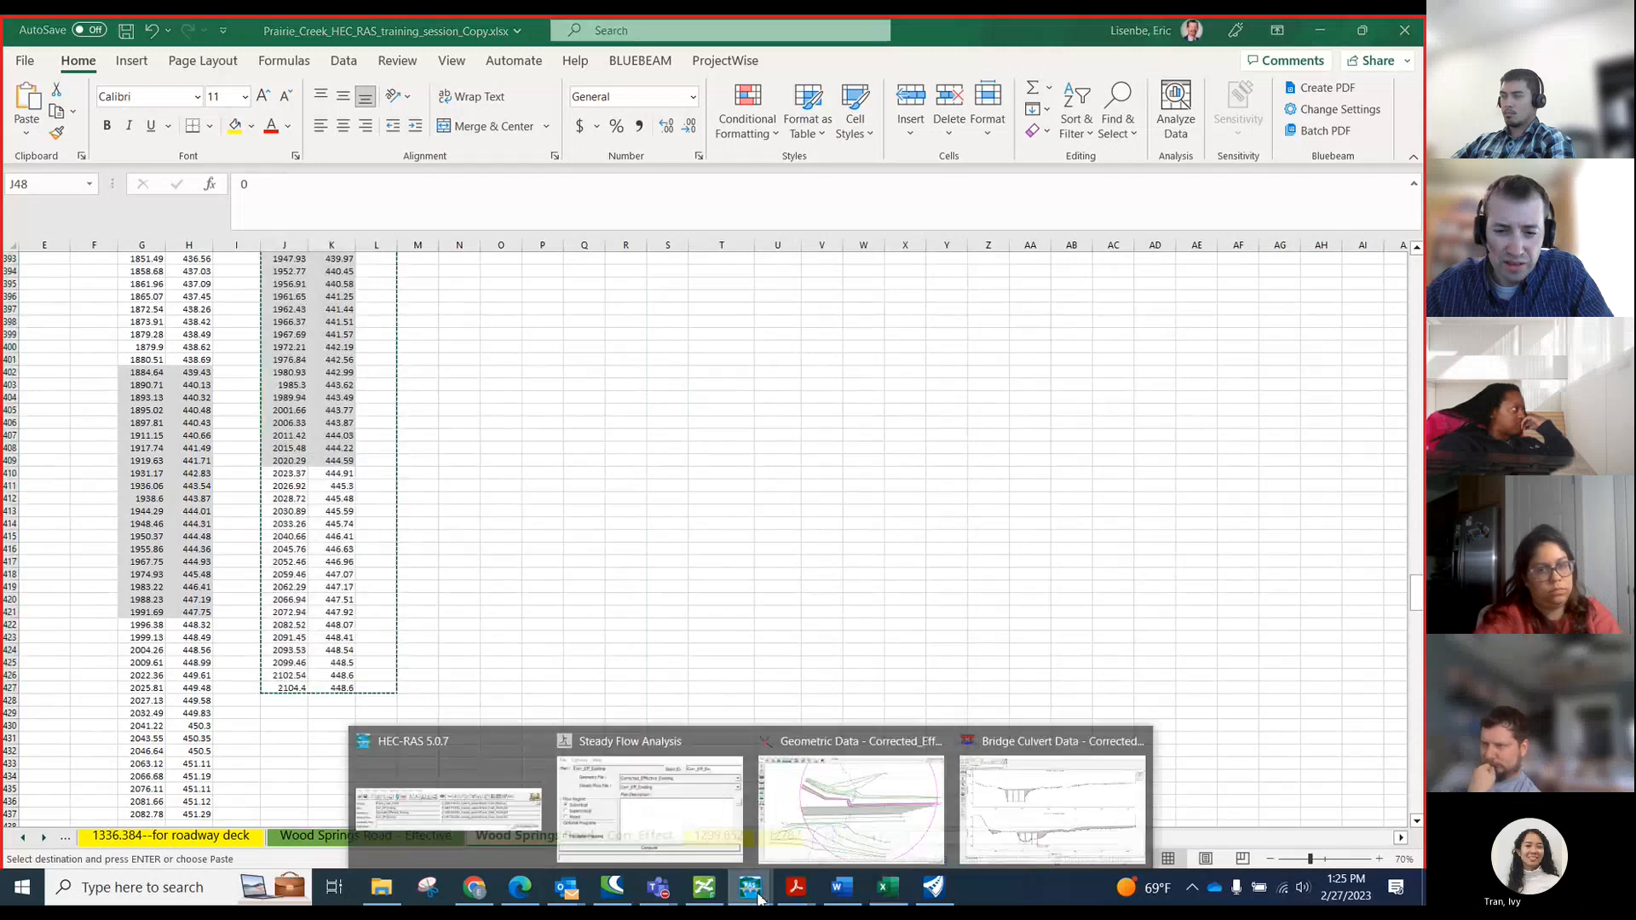
pyautogui.moveTo(1000, 828)
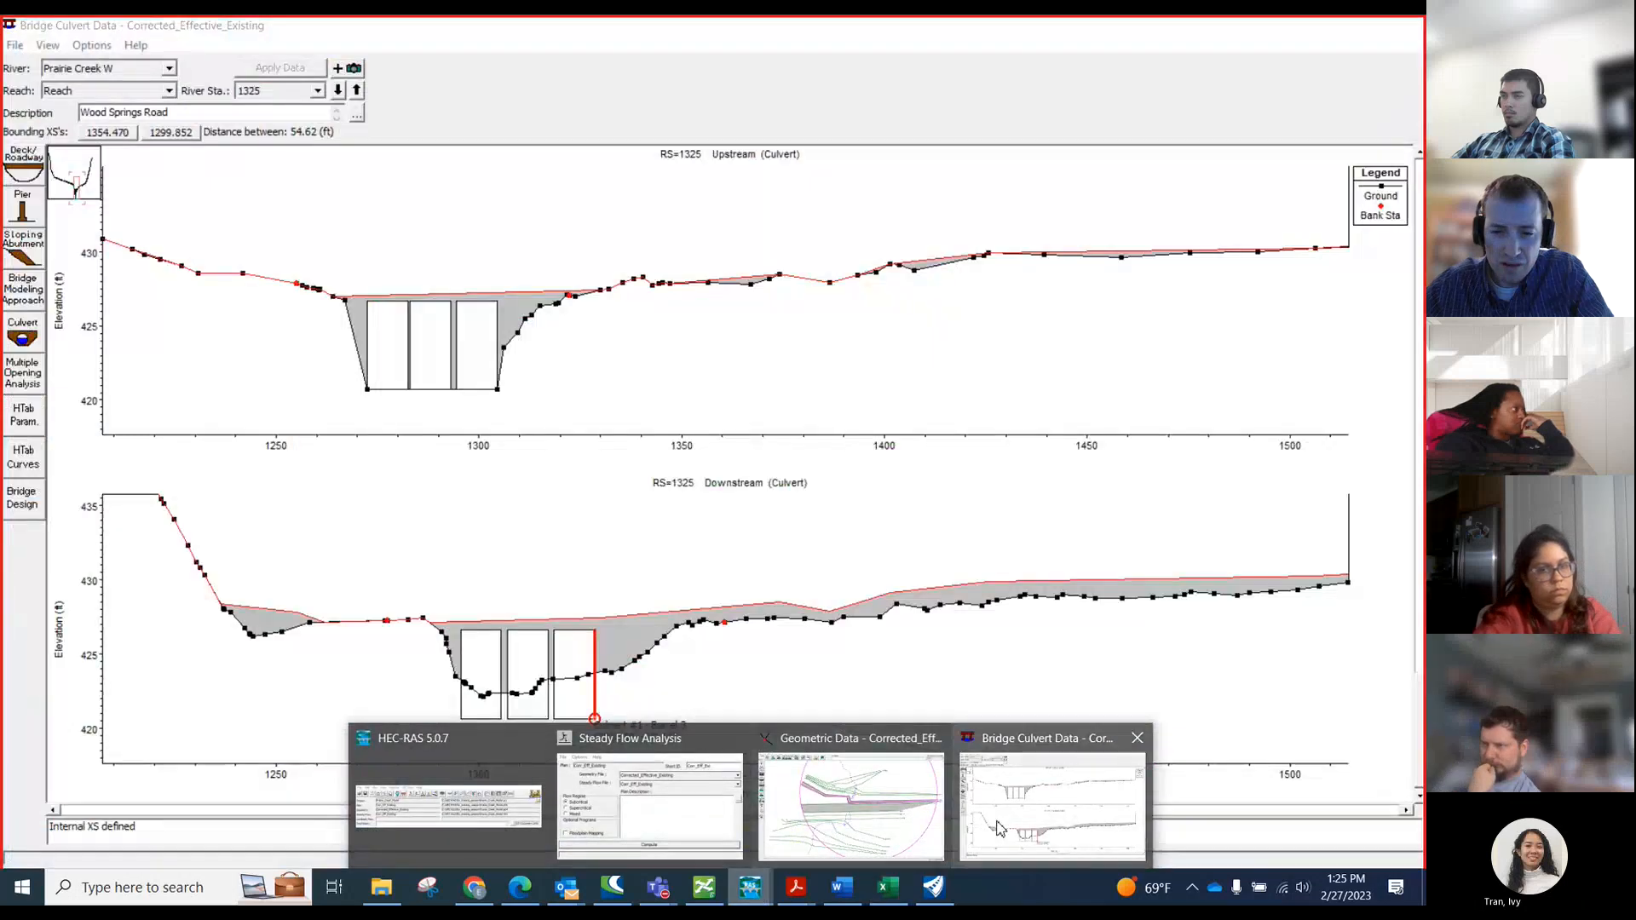
pyautogui.click(1000, 828)
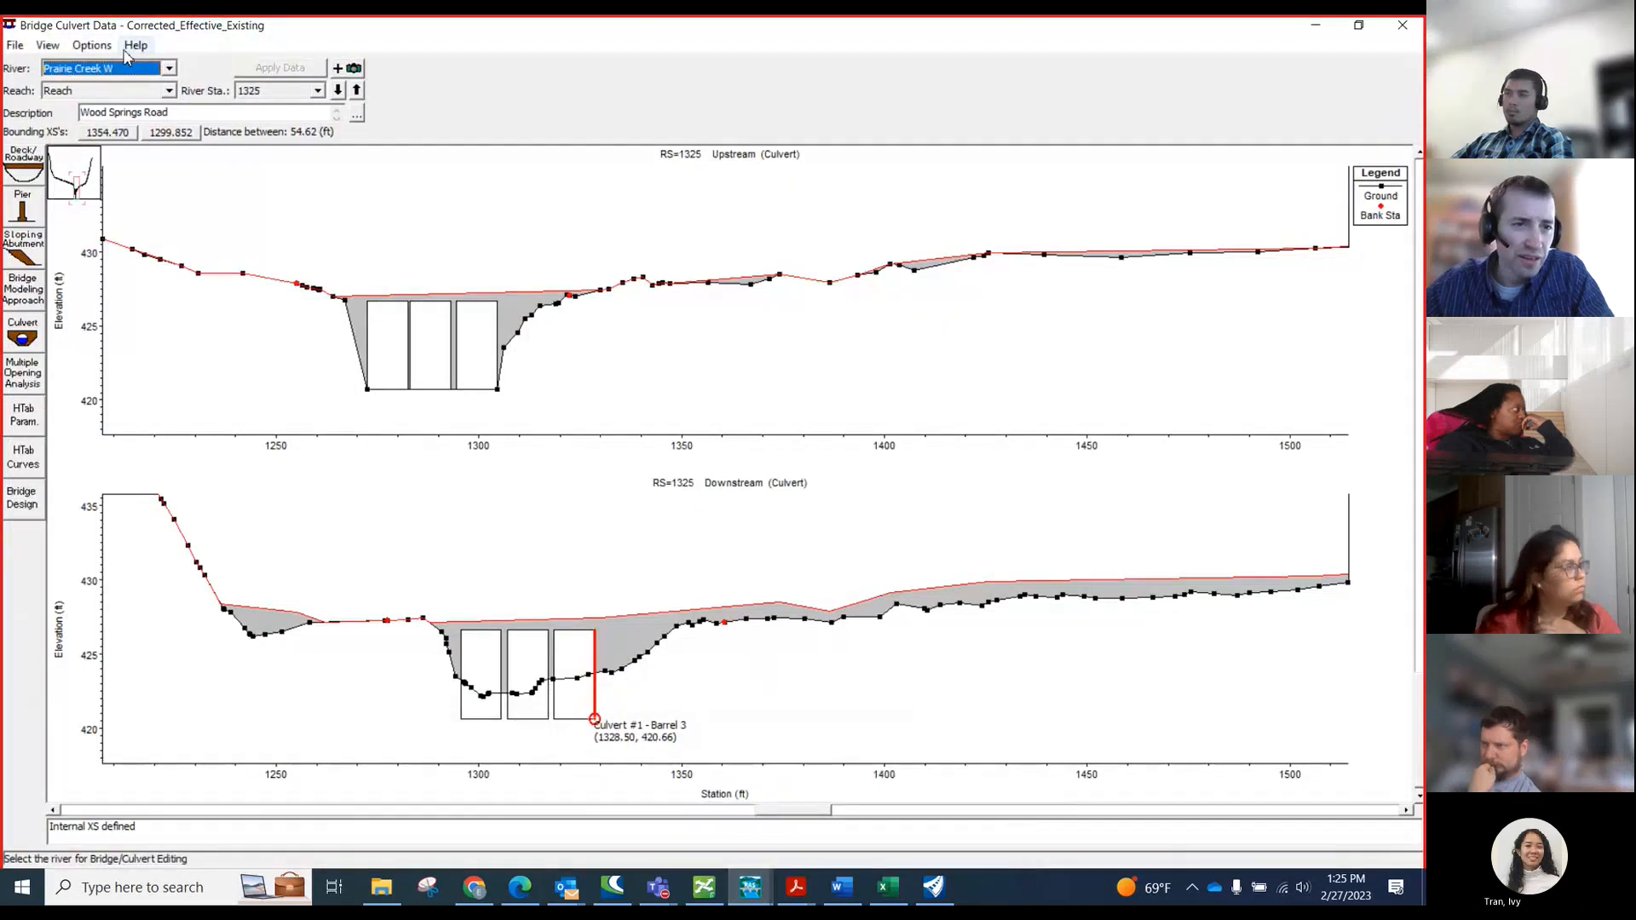
pyautogui.click(92, 45)
pyautogui.click(175, 155)
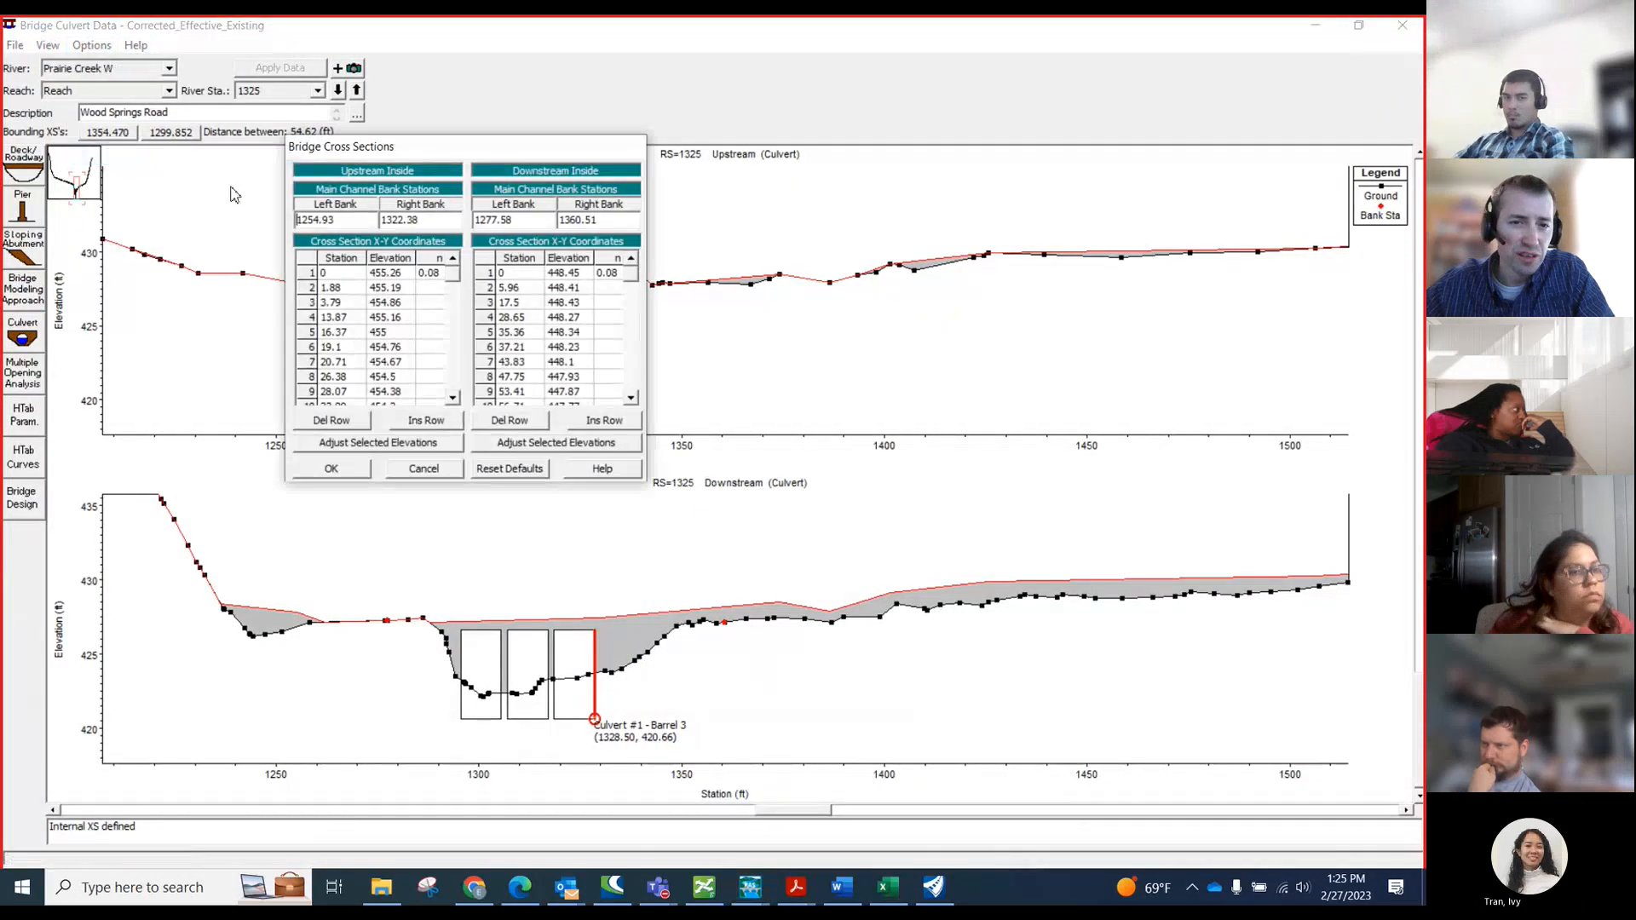
pyautogui.moveTo(526, 273); pyautogui.dragTo(665, 565)
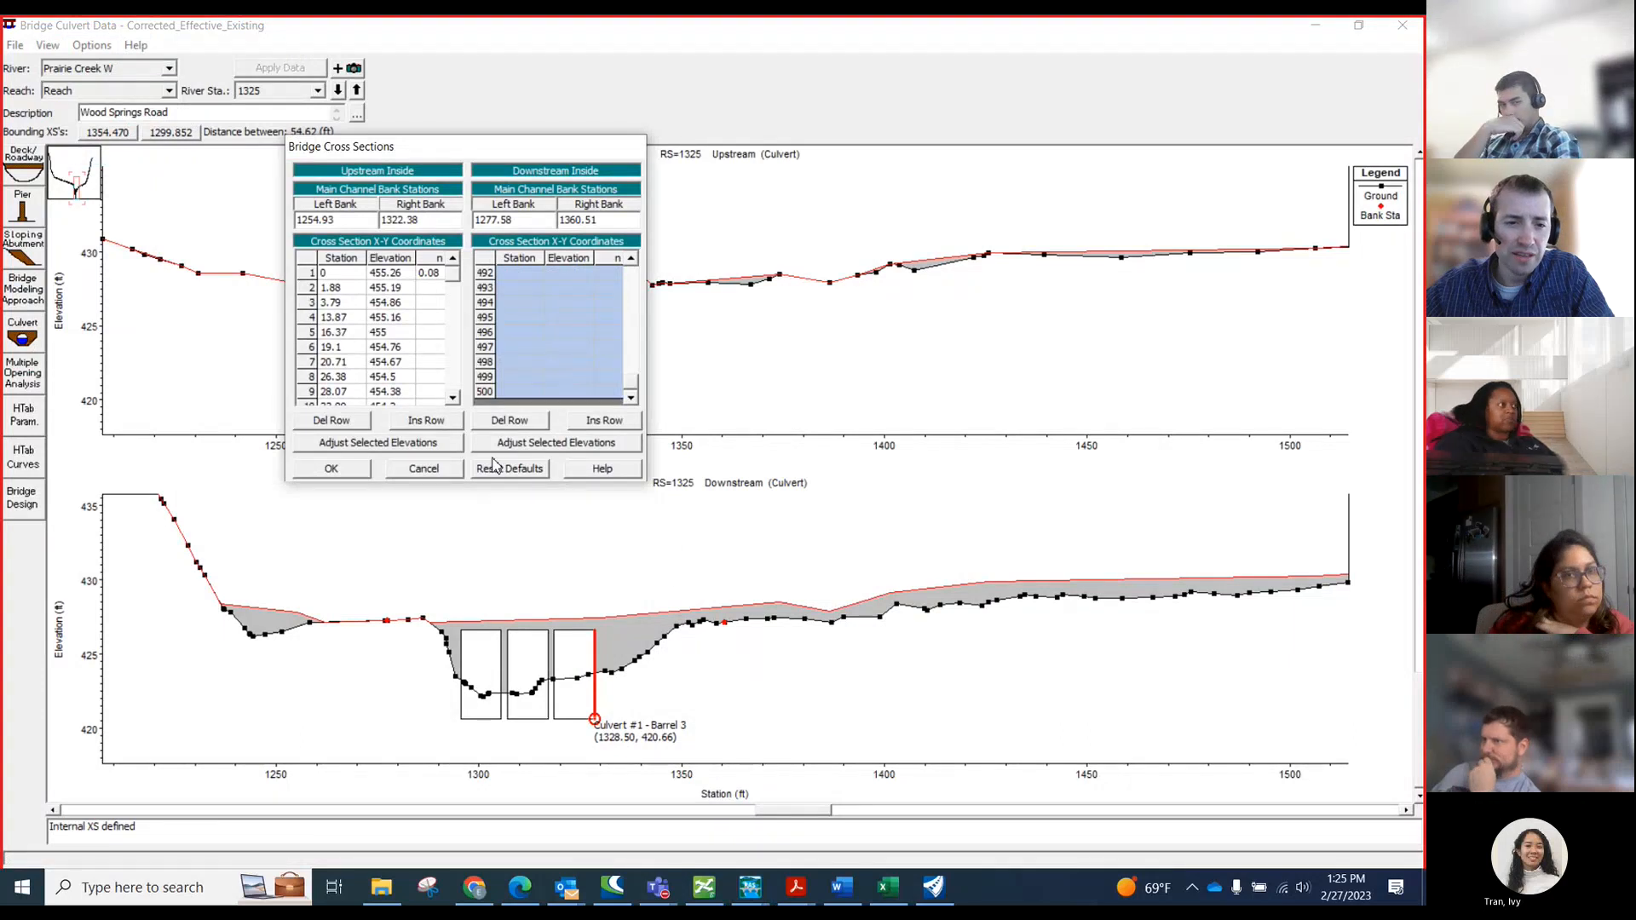
pyautogui.click(352, 473)
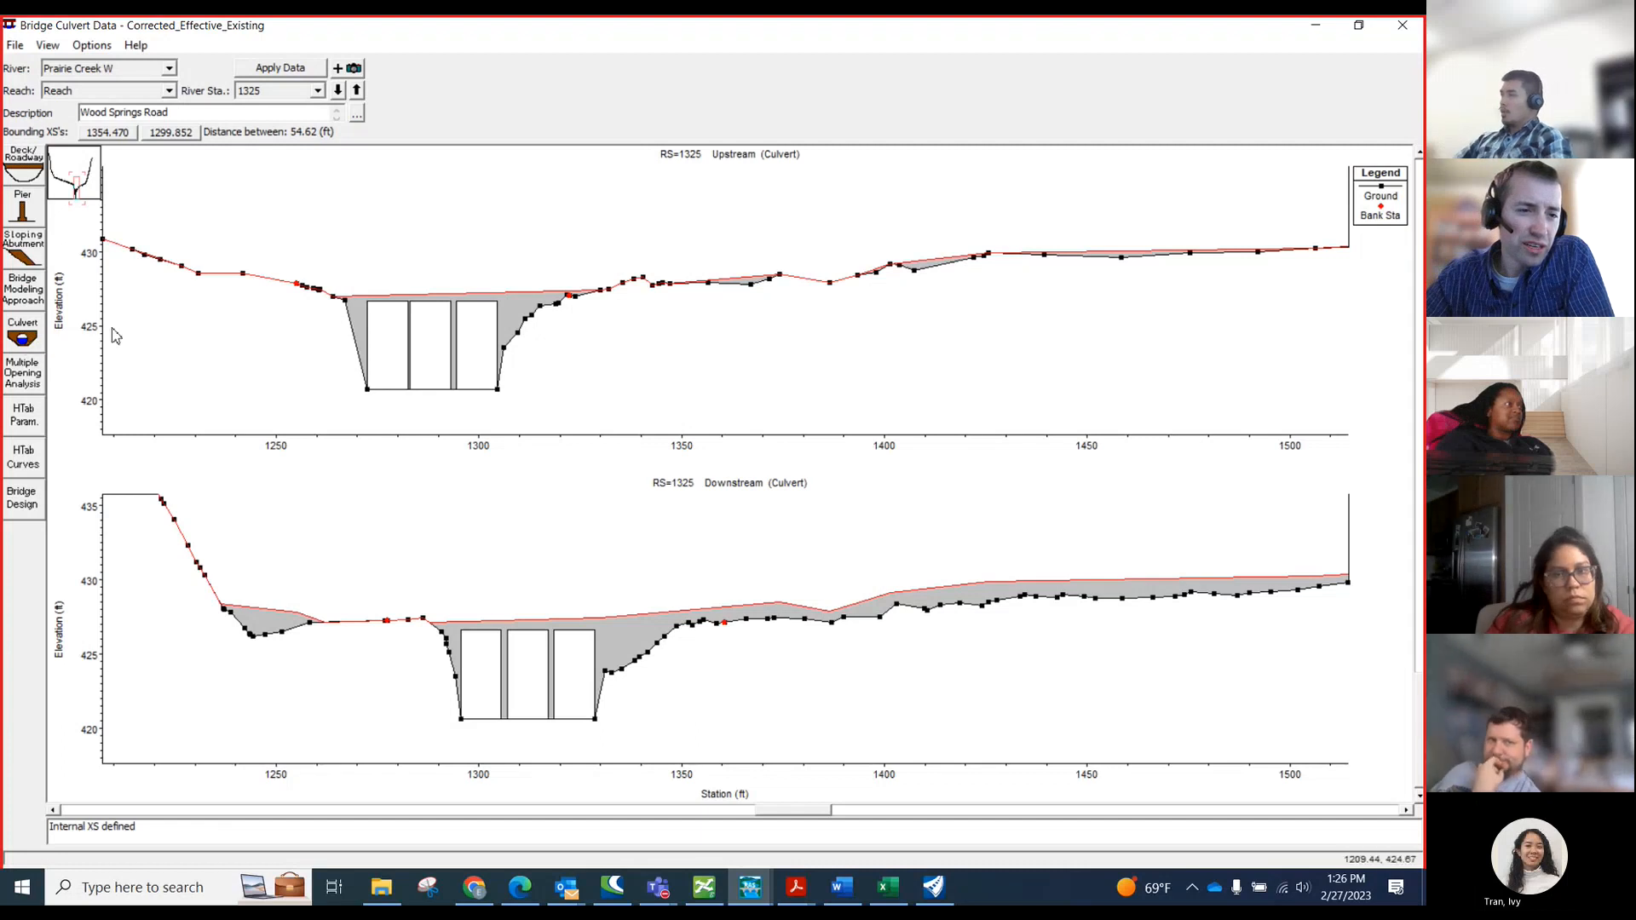
# - Set Culvert #1's distance to the upstream cross section to 5 and its culvert length to 42
pyautogui.click(22, 334)
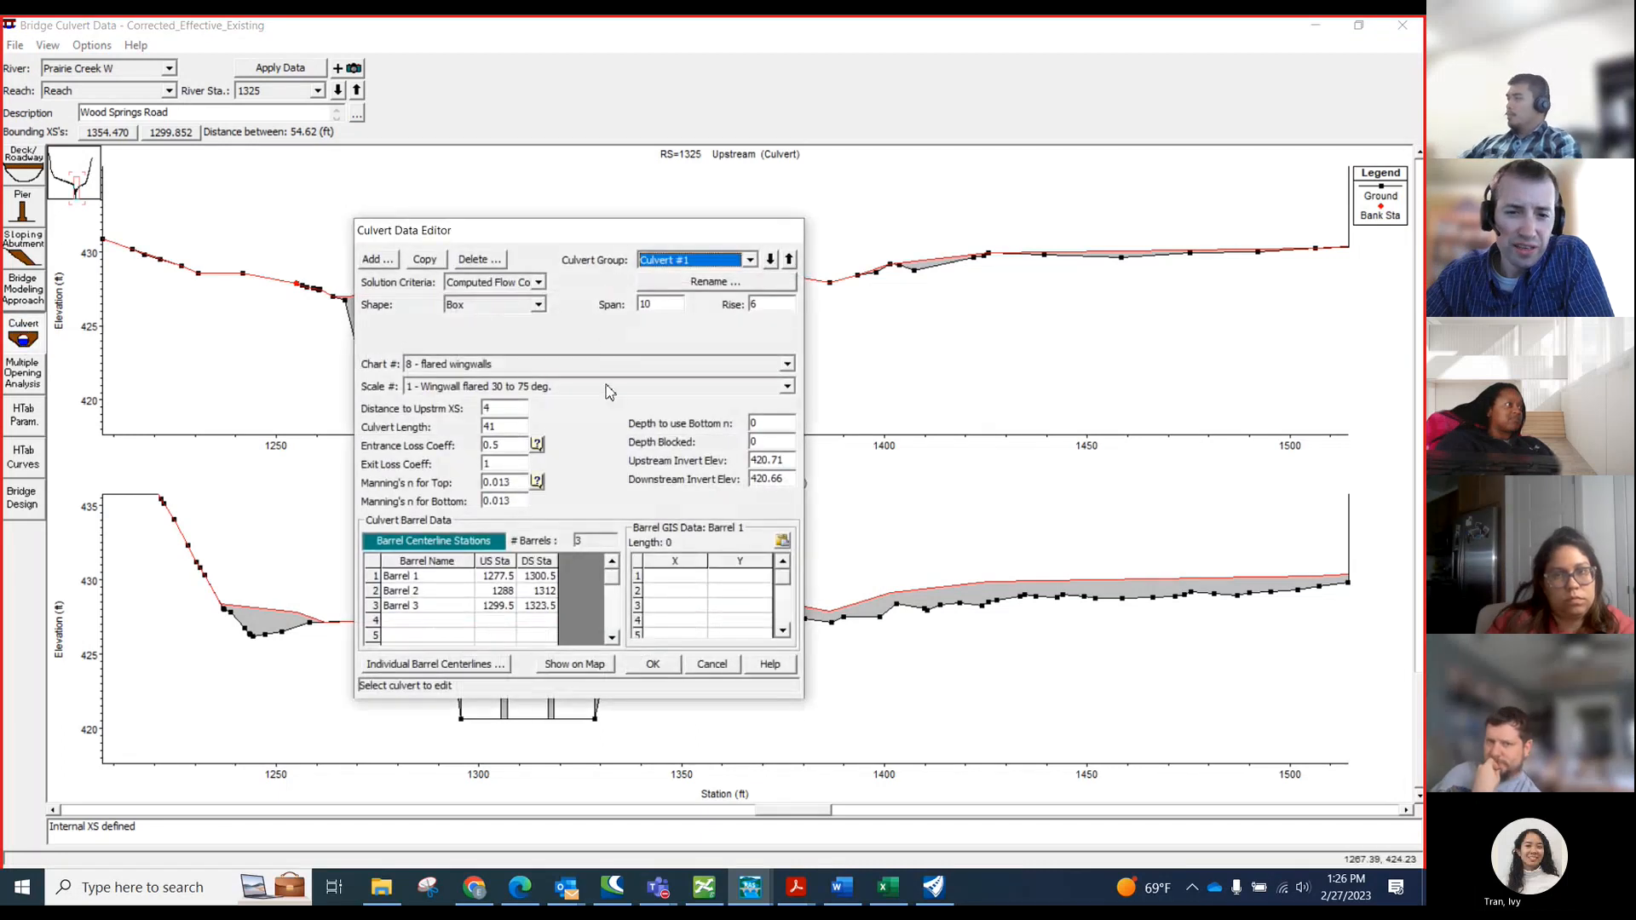
pyautogui.click(501, 408)
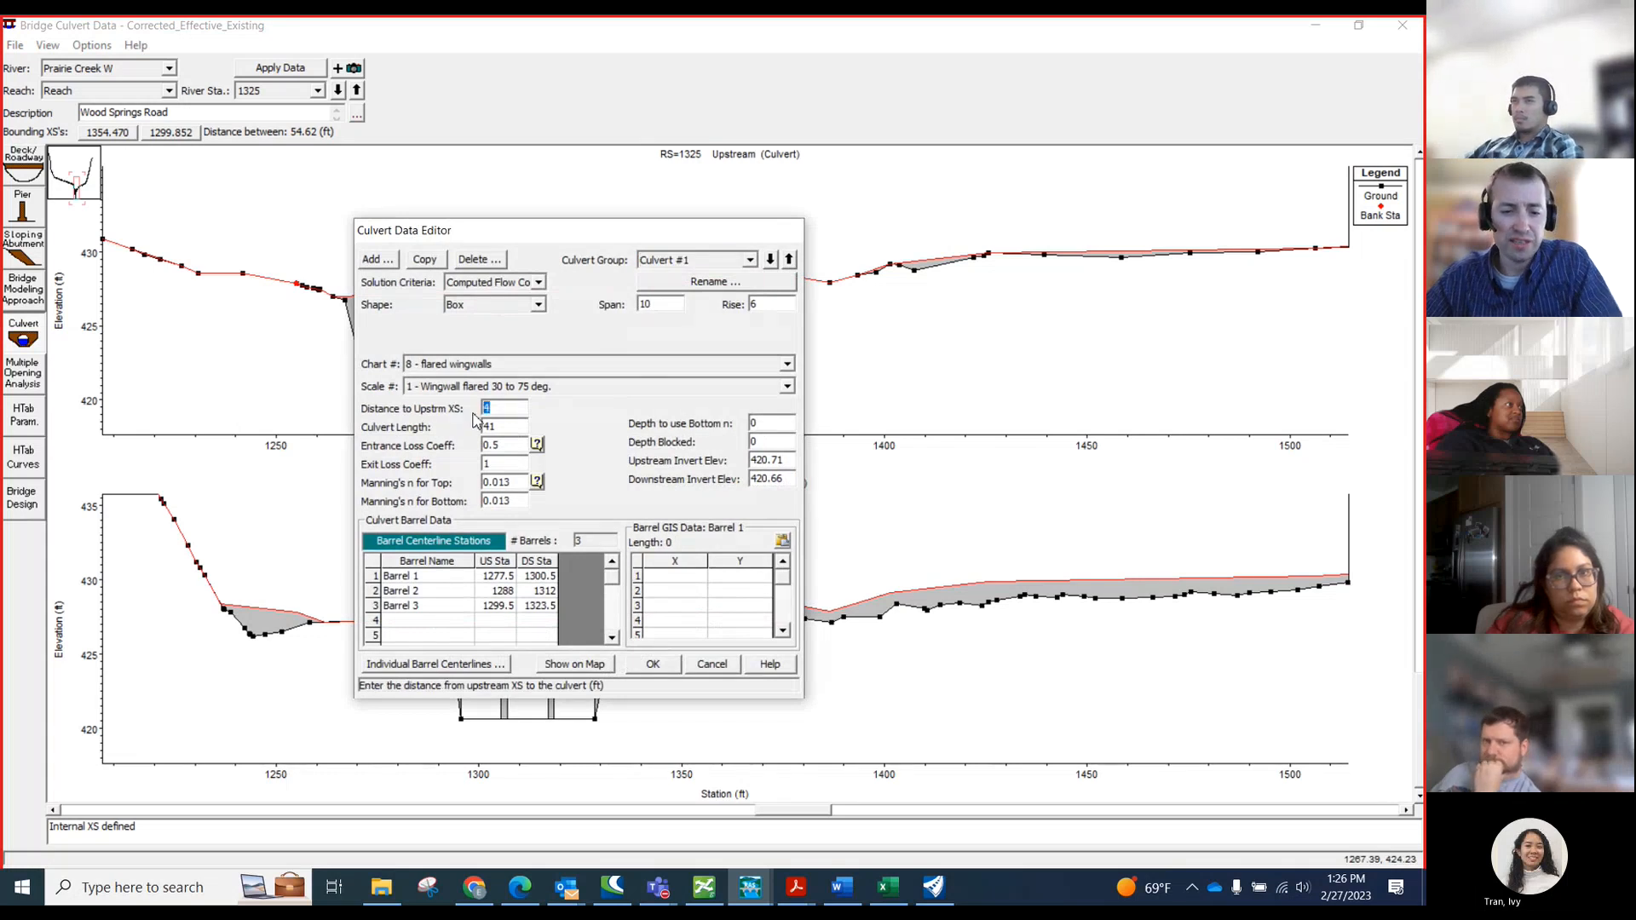
pyautogui.write('5')
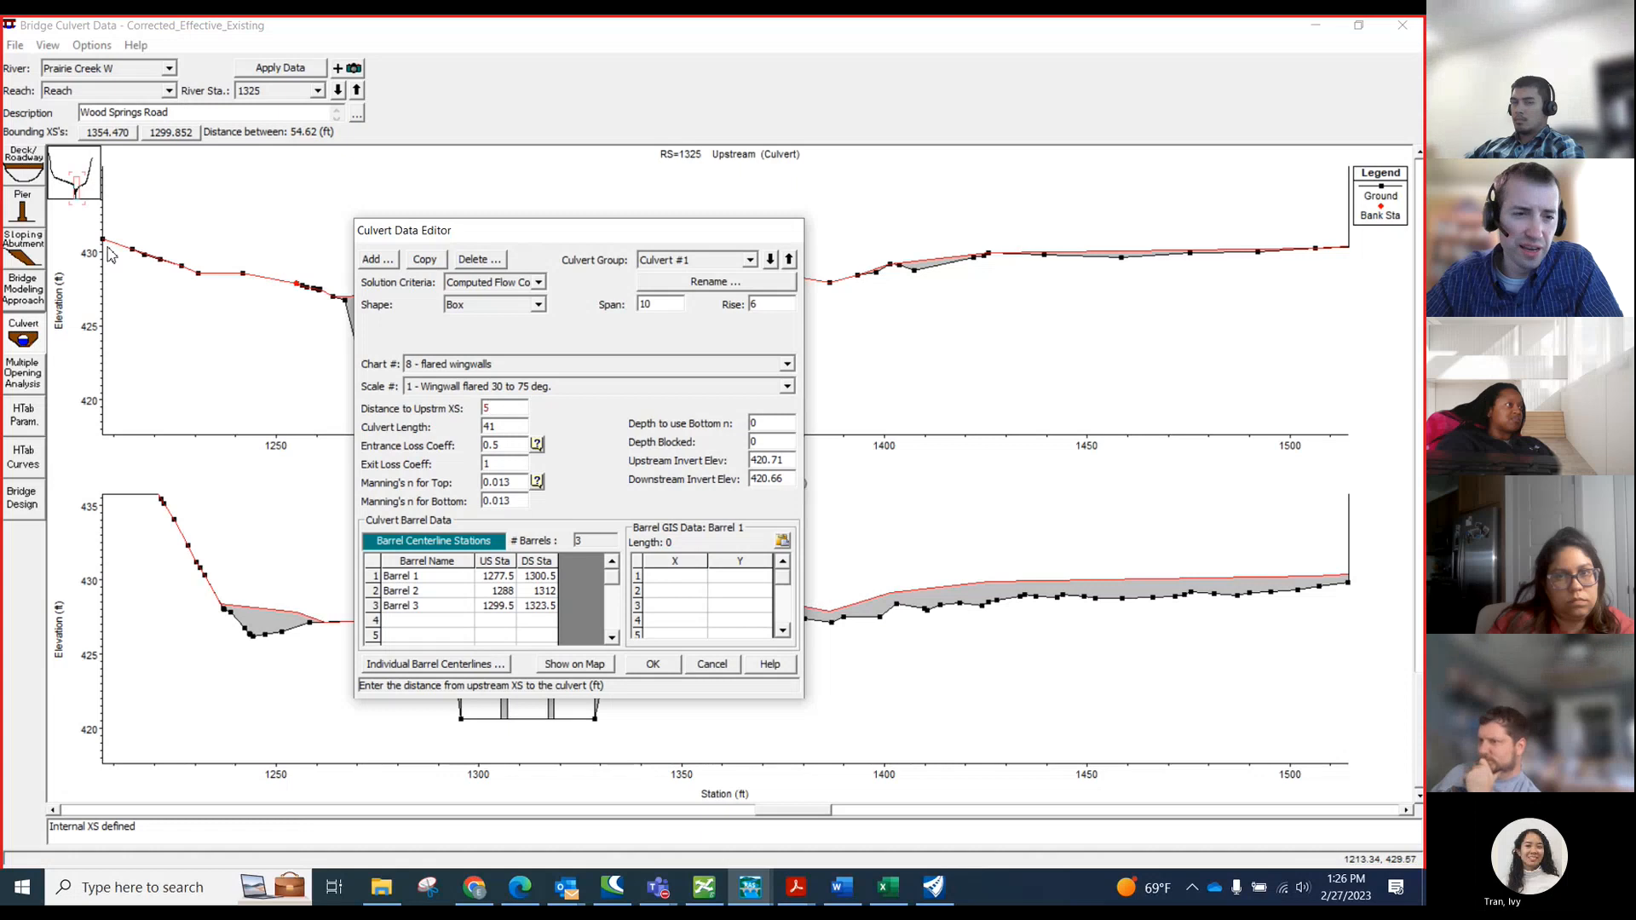
pyautogui.click(514, 423)
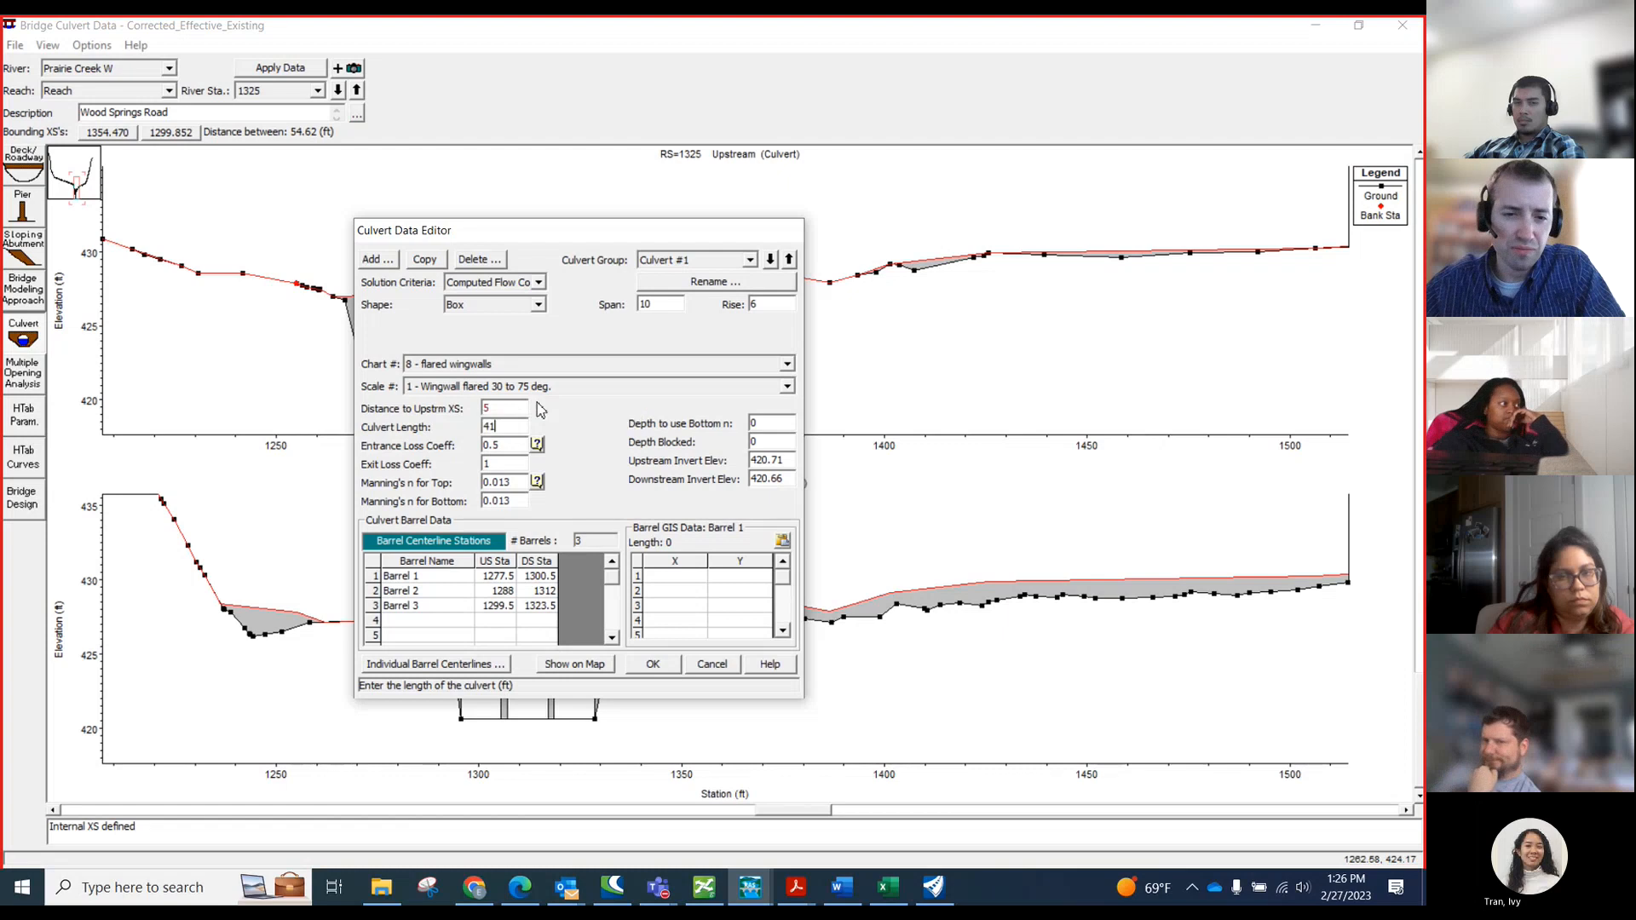
pyautogui.doubleClick(483, 426)
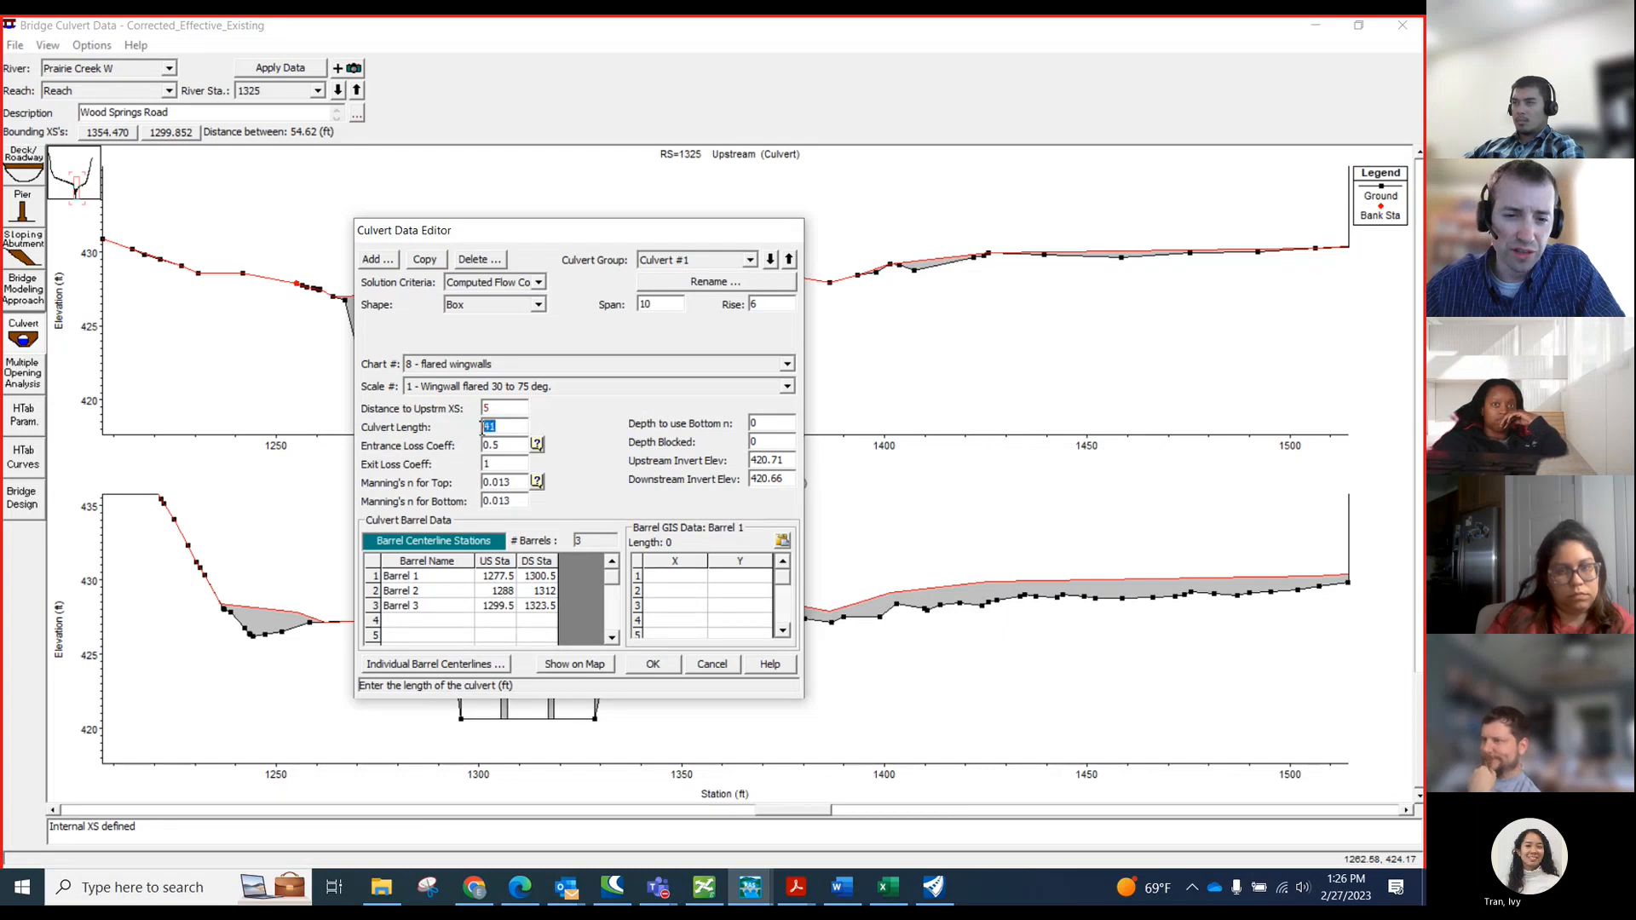
pyautogui.write('42')
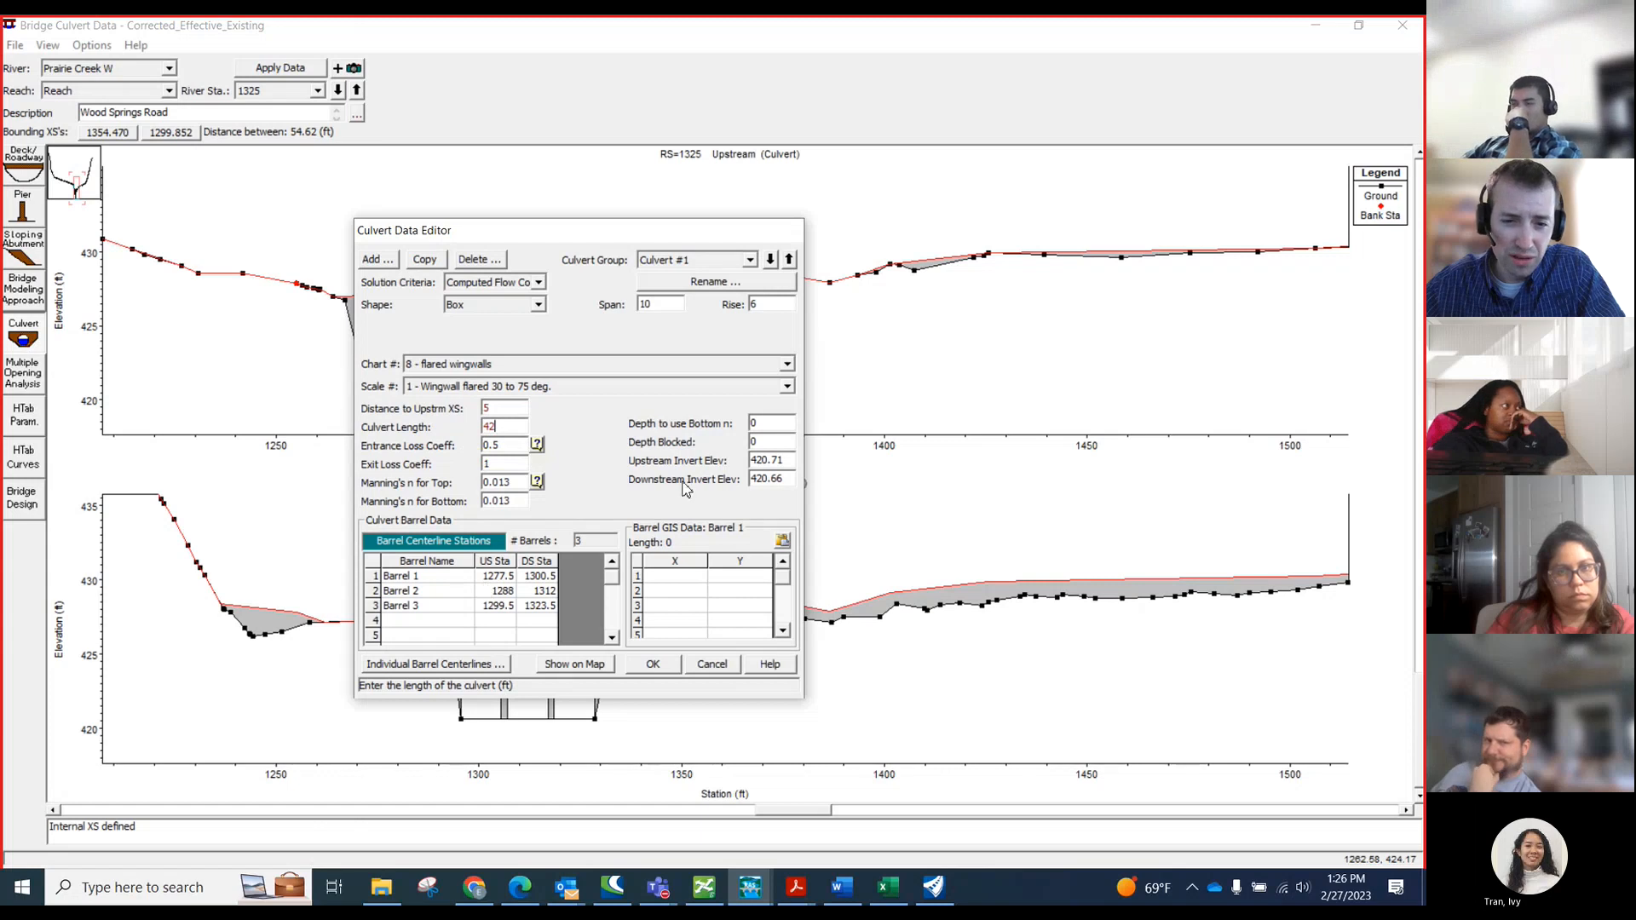
pyautogui.click(496, 443)
# - Switch to the Excel workbook and examine the deck distance and width, the culvert centerline table and the upstream barrel 2 station in N10
pyautogui.click(887, 887)
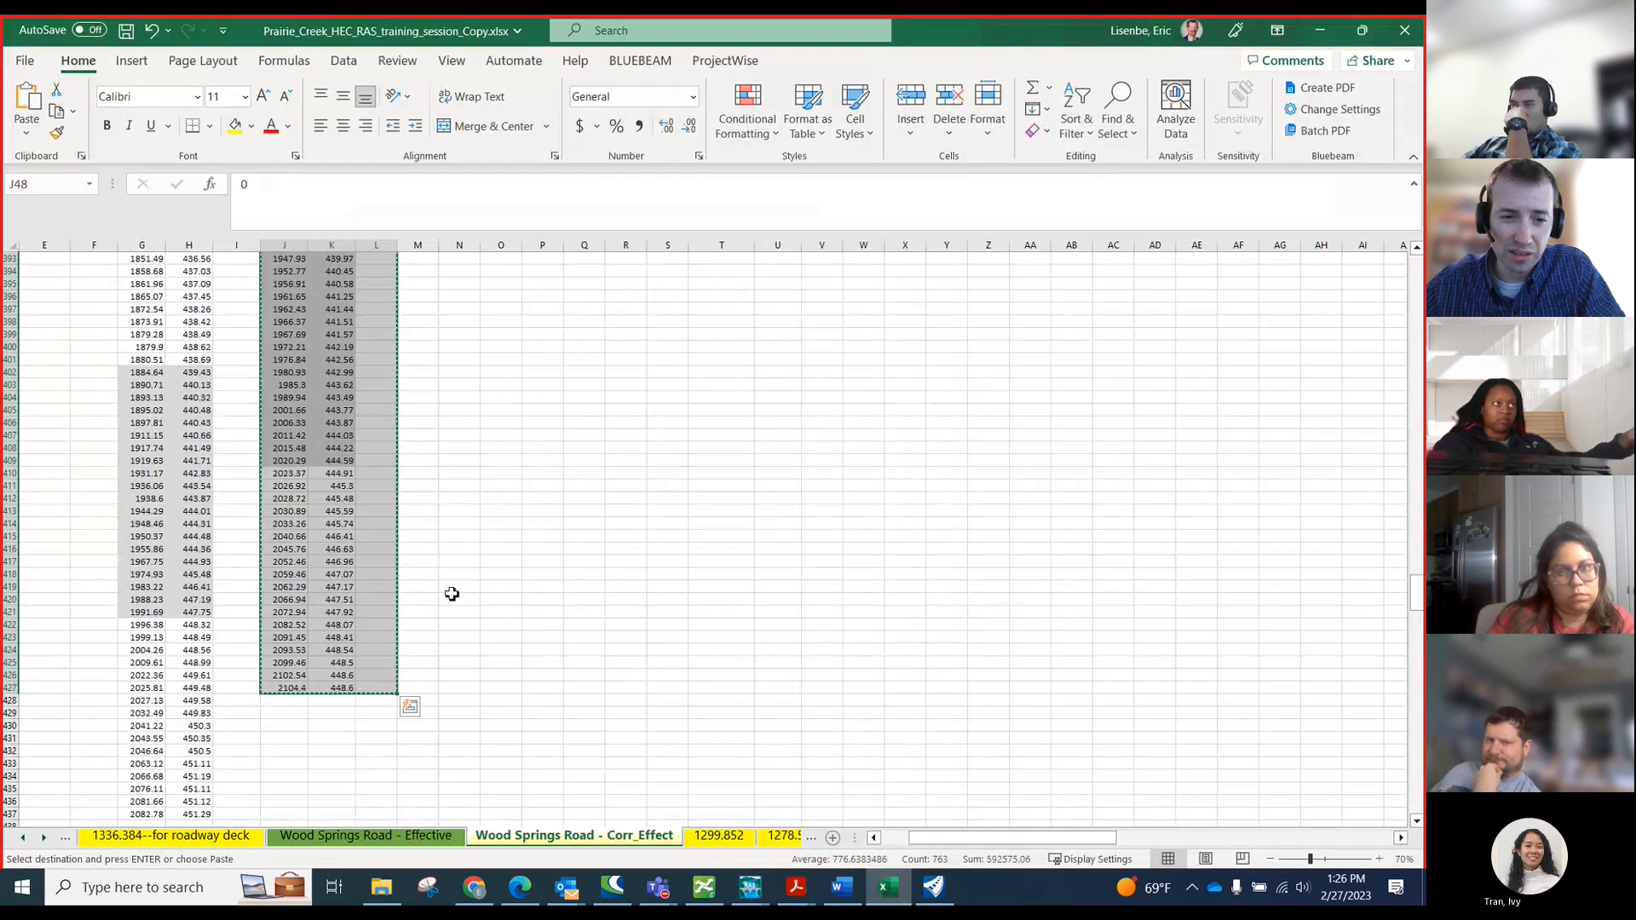
pyautogui.scroll(15, 426, 580)
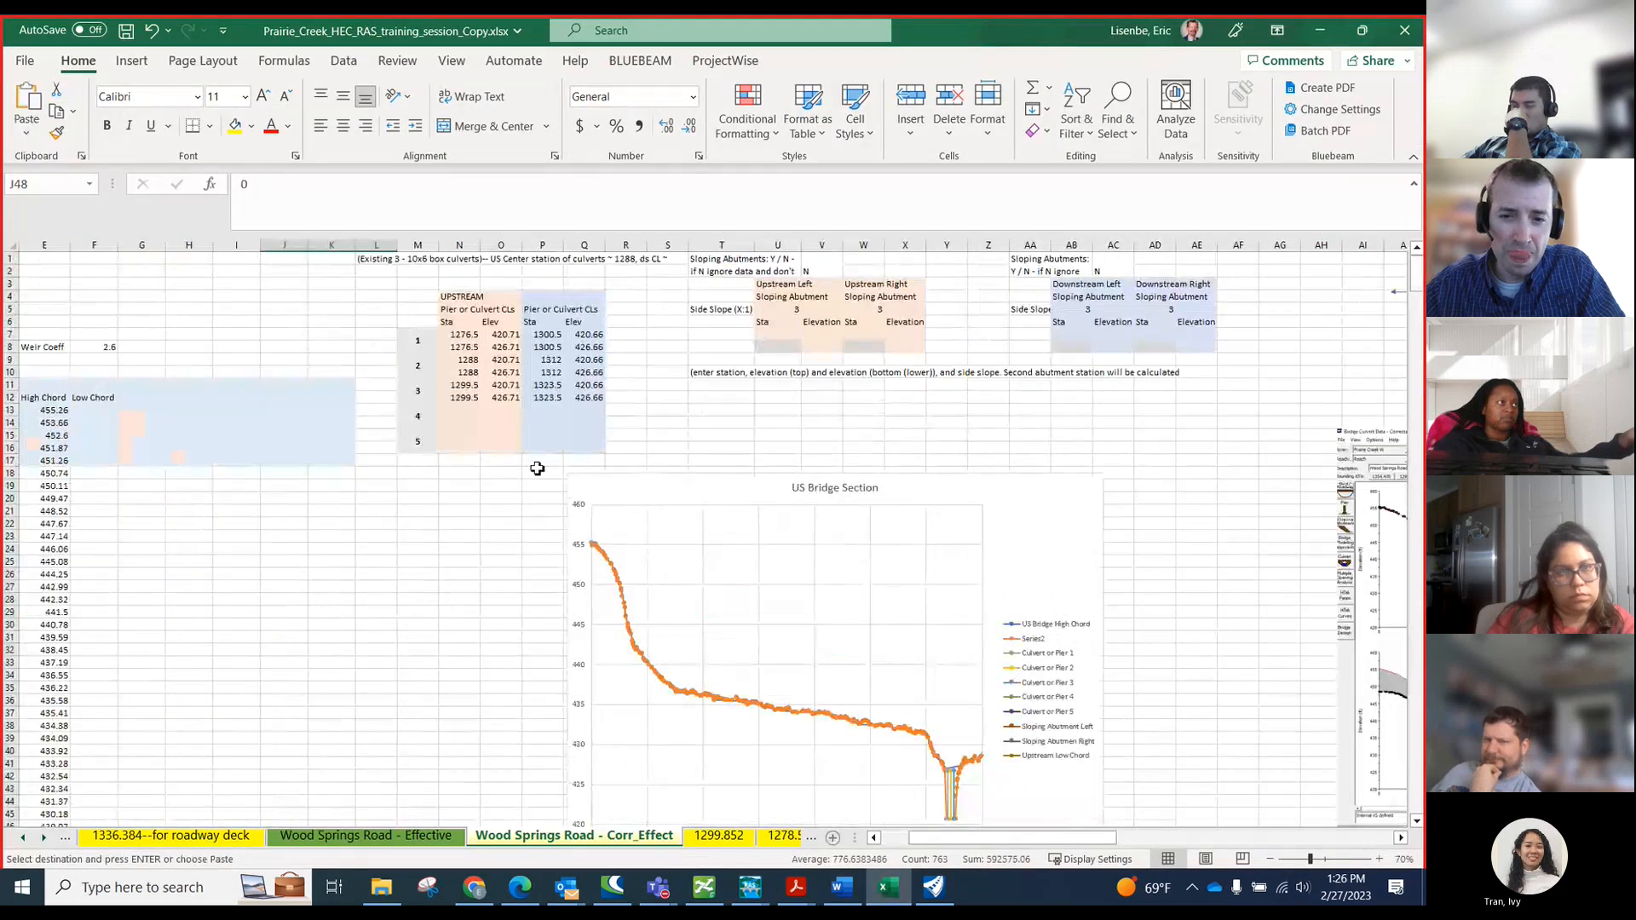
pyautogui.scroll(-2, 596, 409)
pyautogui.scroll(2, 610, 395)
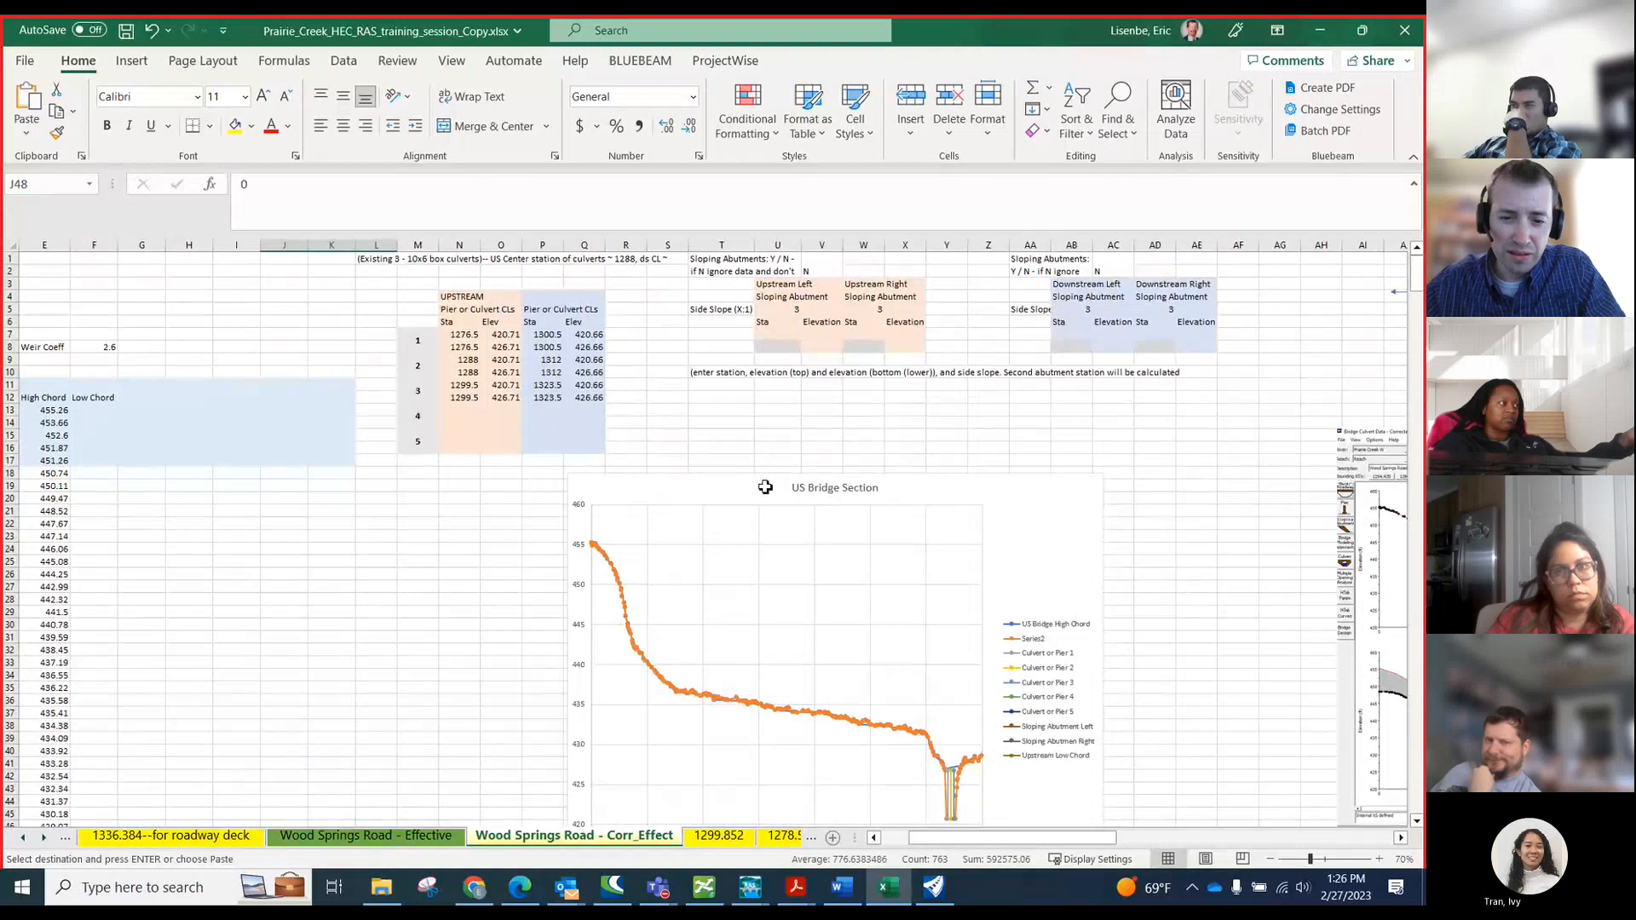
pyautogui.moveTo(1065, 843); pyautogui.dragTo(984, 826)
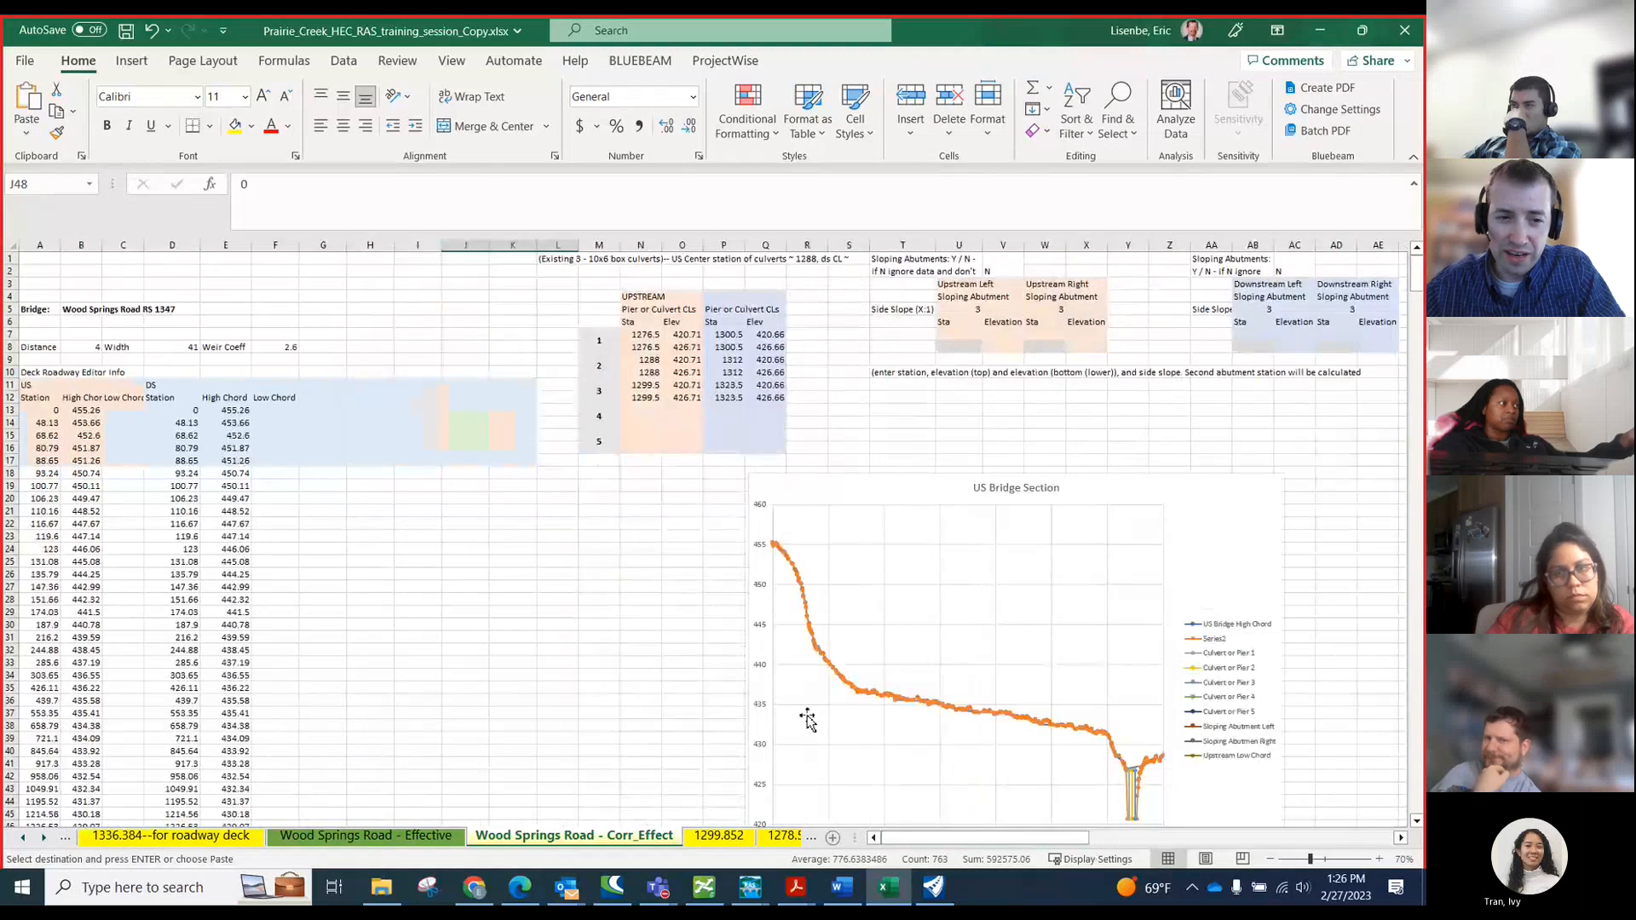
pyautogui.scroll(-3, 508, 479)
pyautogui.scroll(3, 508, 479)
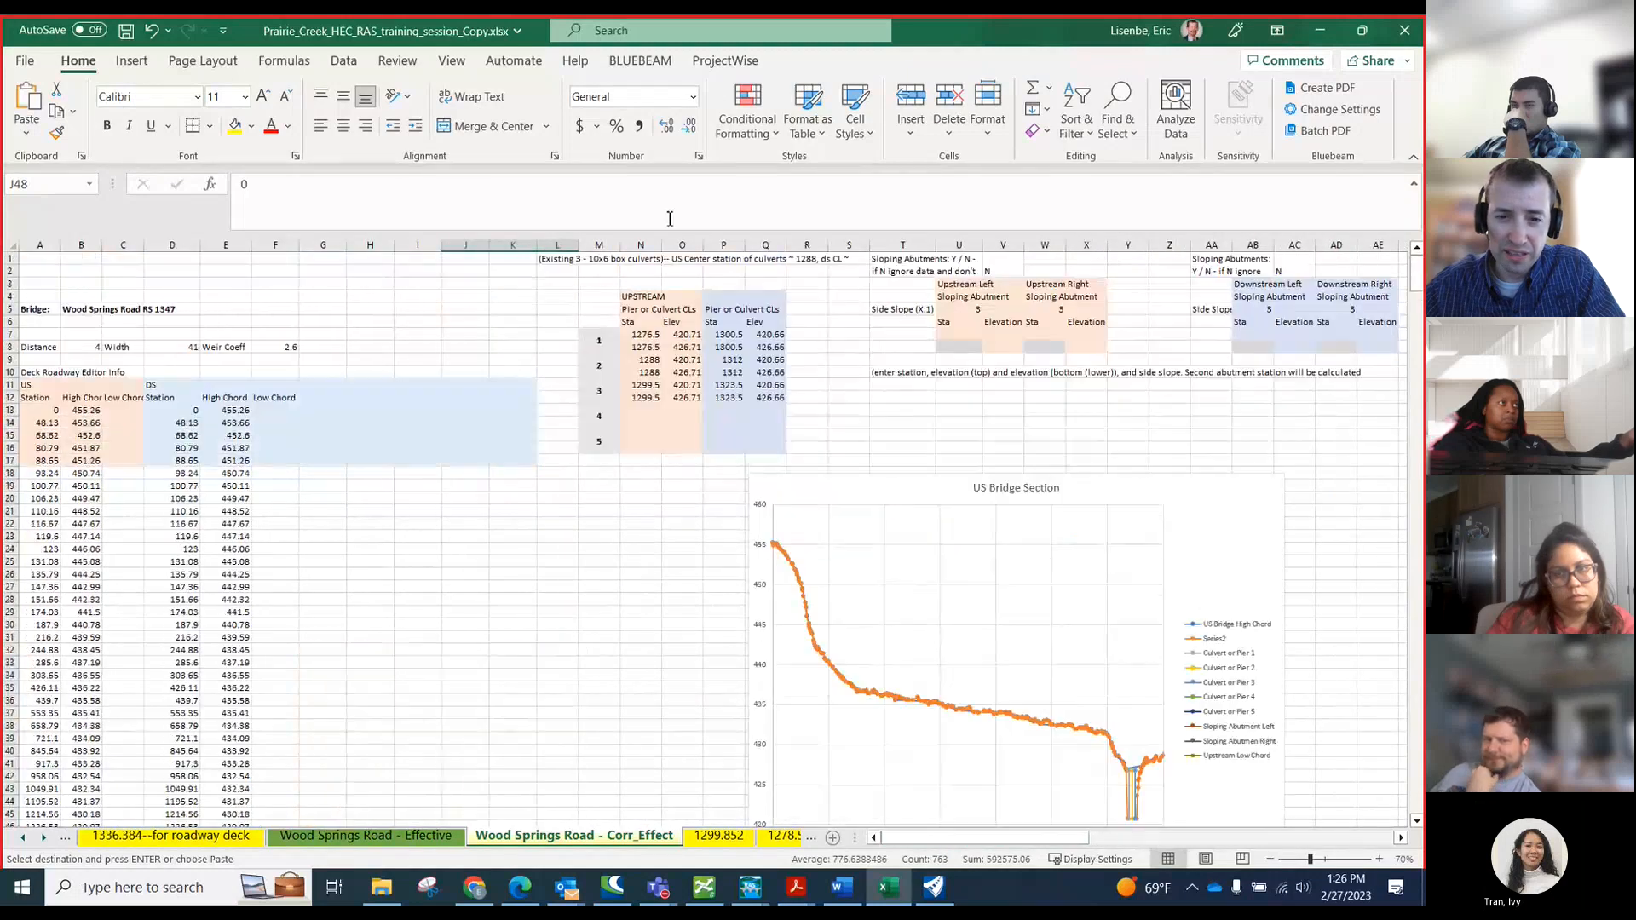
pyautogui.scroll(-1, 472, 376)
pyautogui.scroll(1, 529, 688)
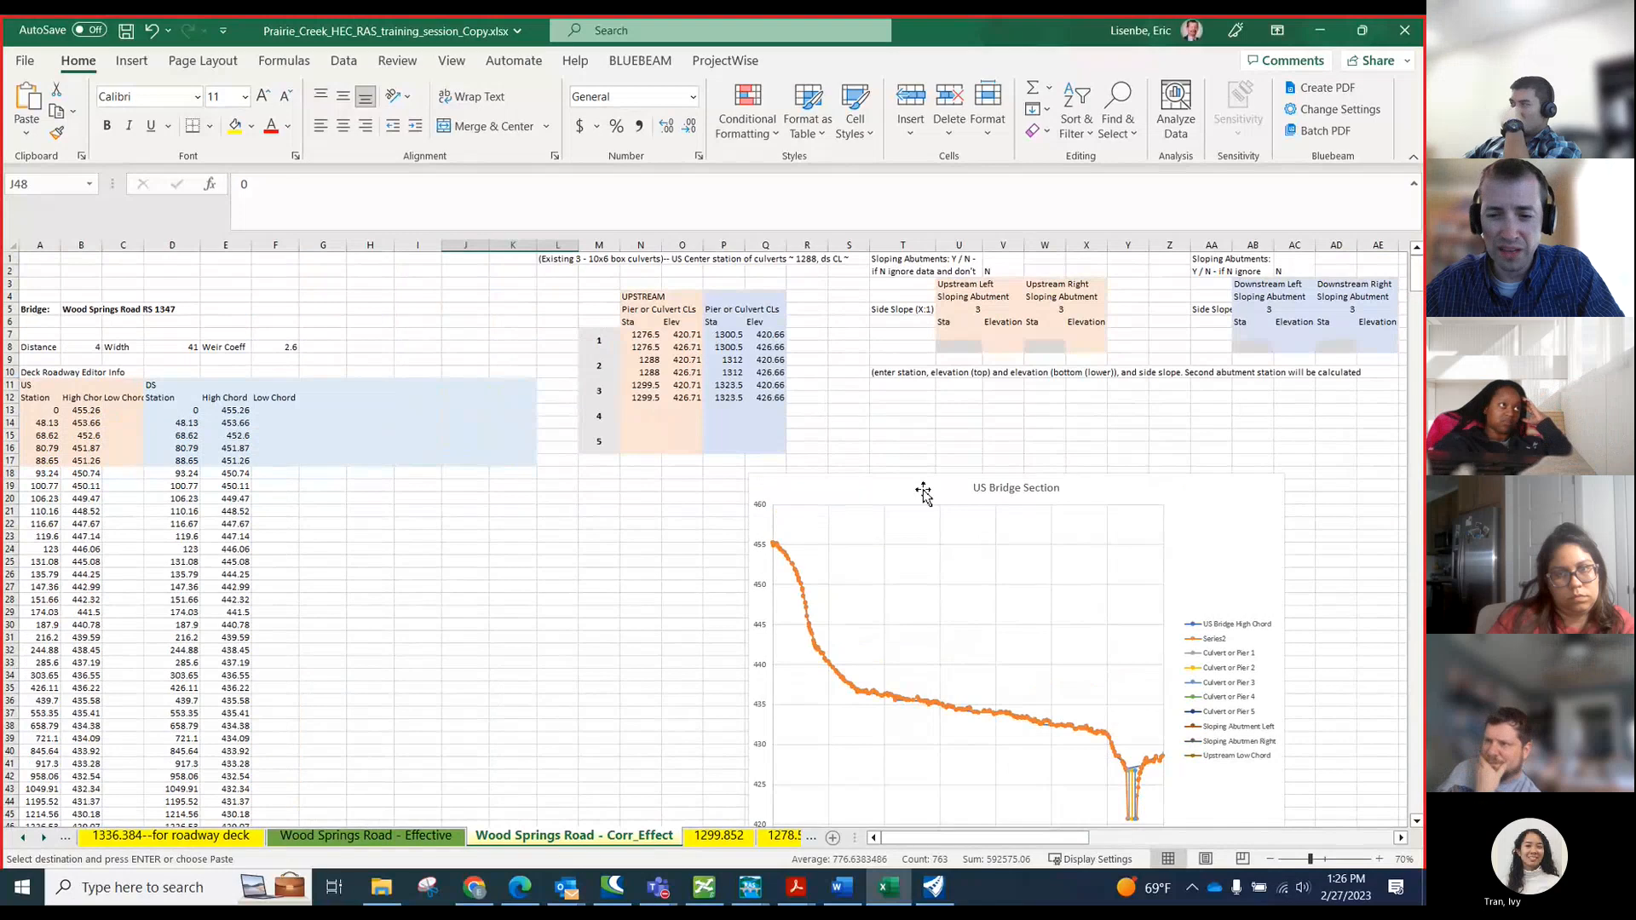
pyautogui.click(652, 373)
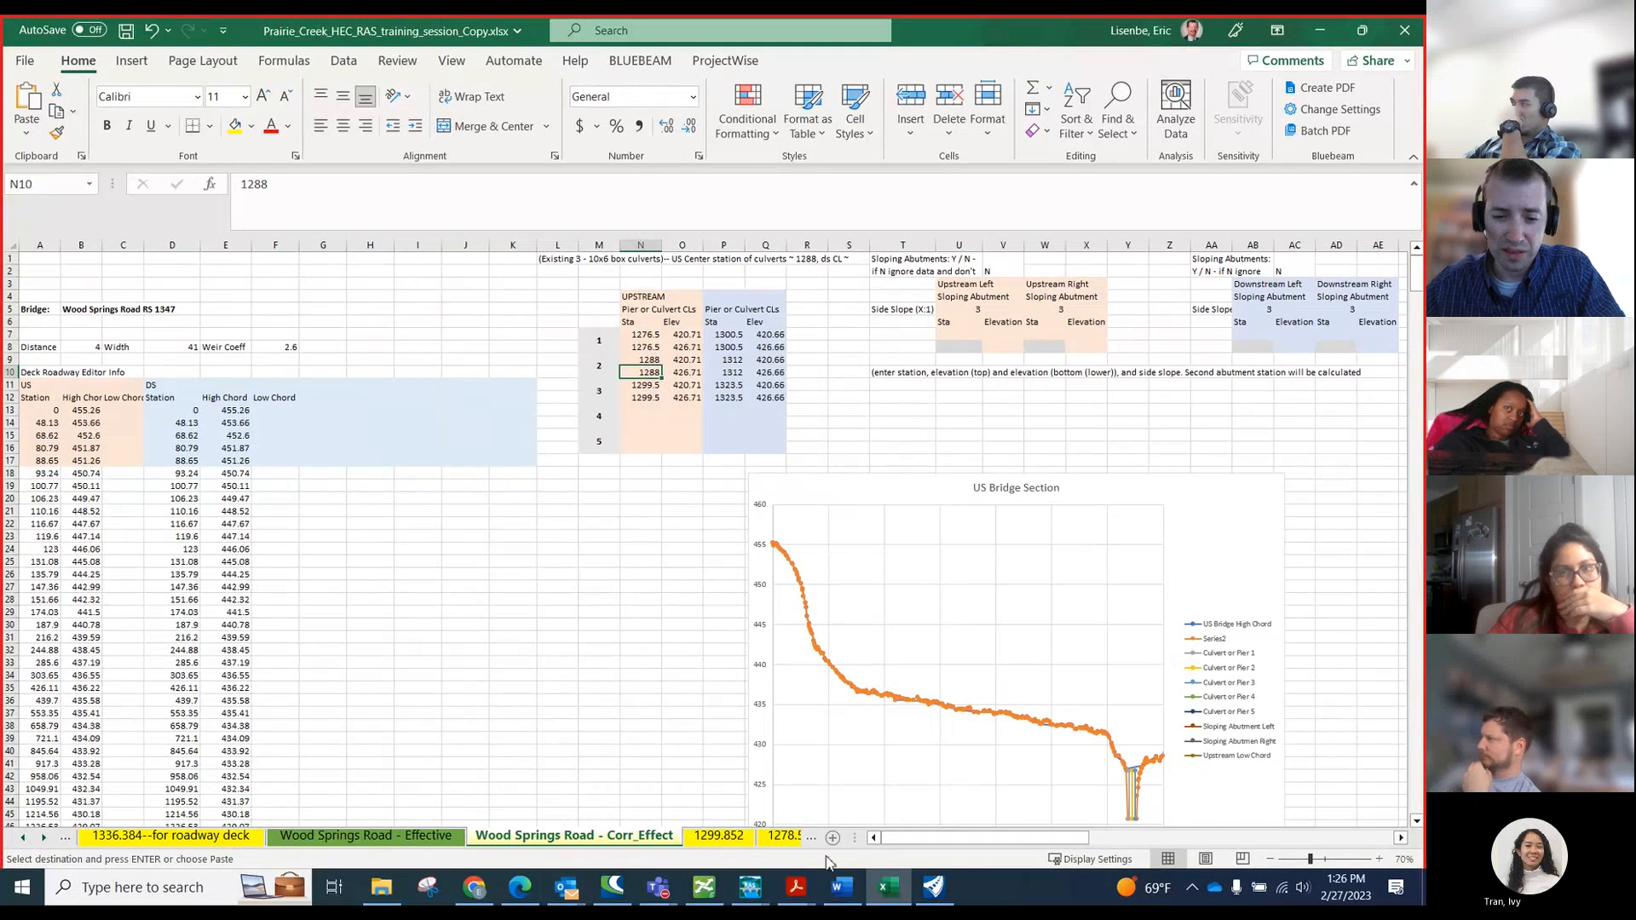
# - Examine the creek crossing in OpenRoads Modeling, and return to the Excel workbook to inspect the upstream barrel 3 station formula in N11
pyautogui.click(933, 887)
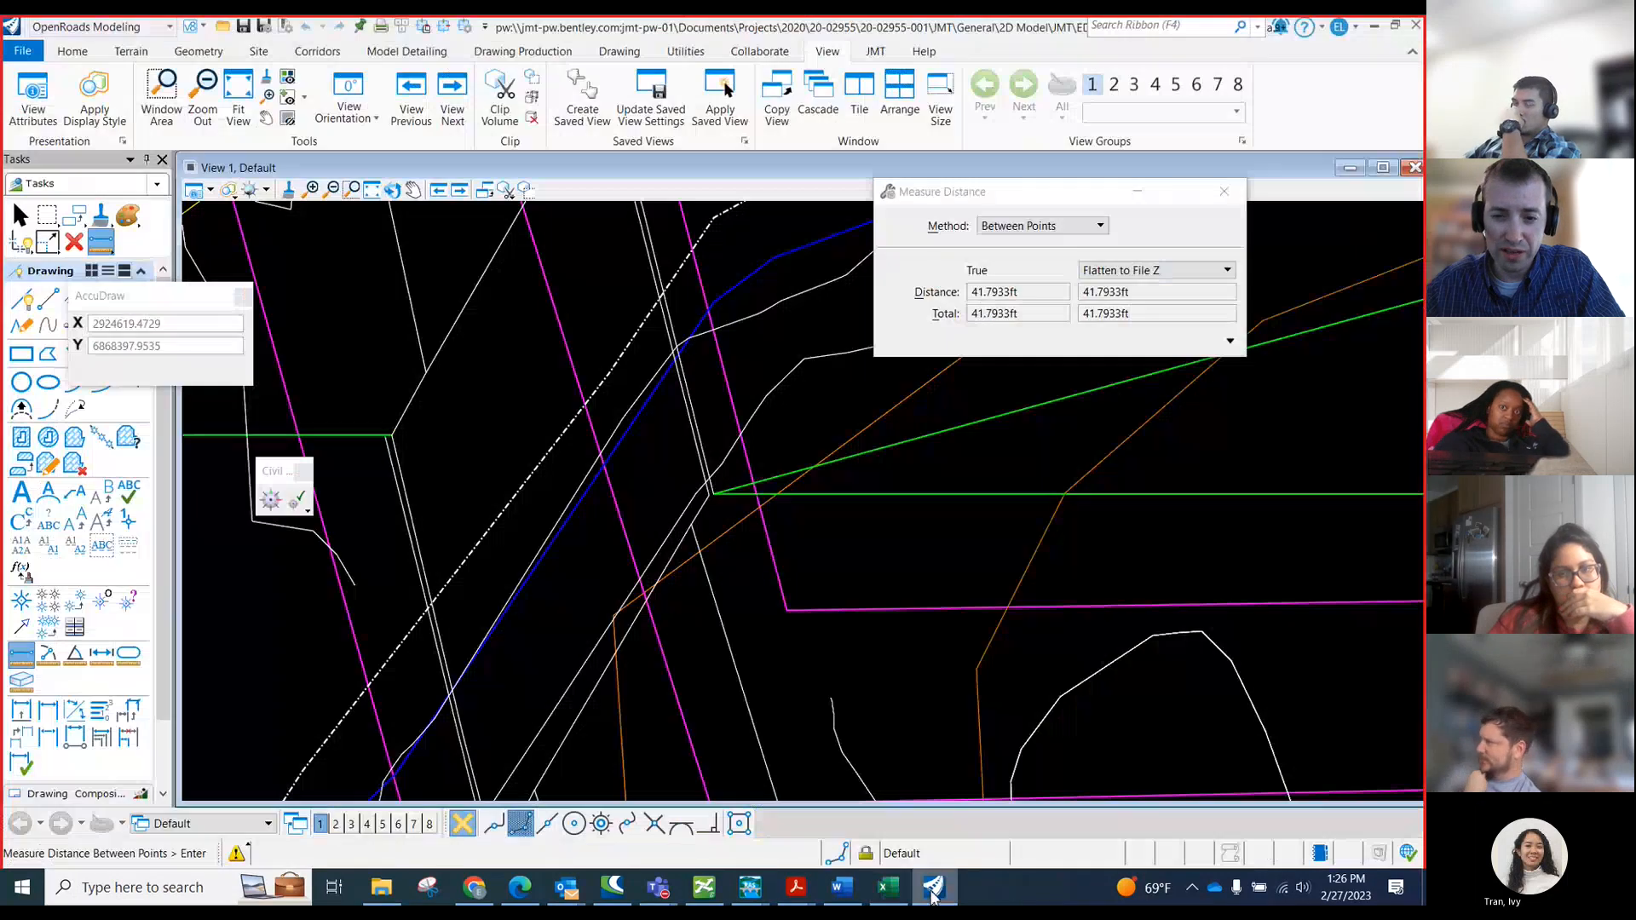
pyautogui.scroll(-5, 565, 428)
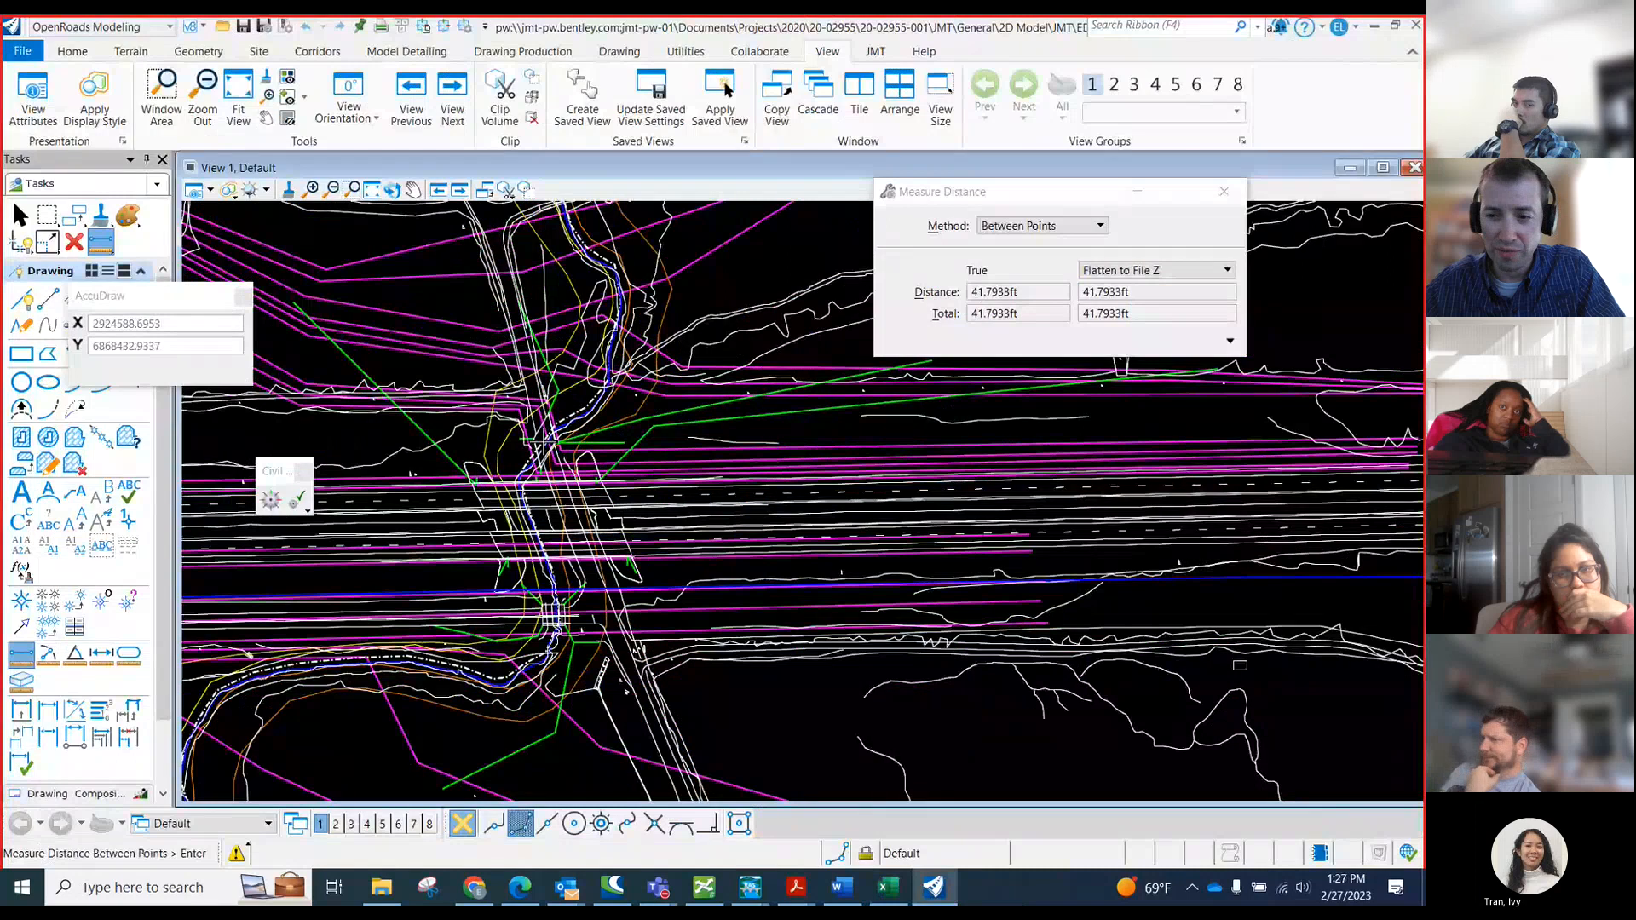
pyautogui.scroll(4, 1124, 448)
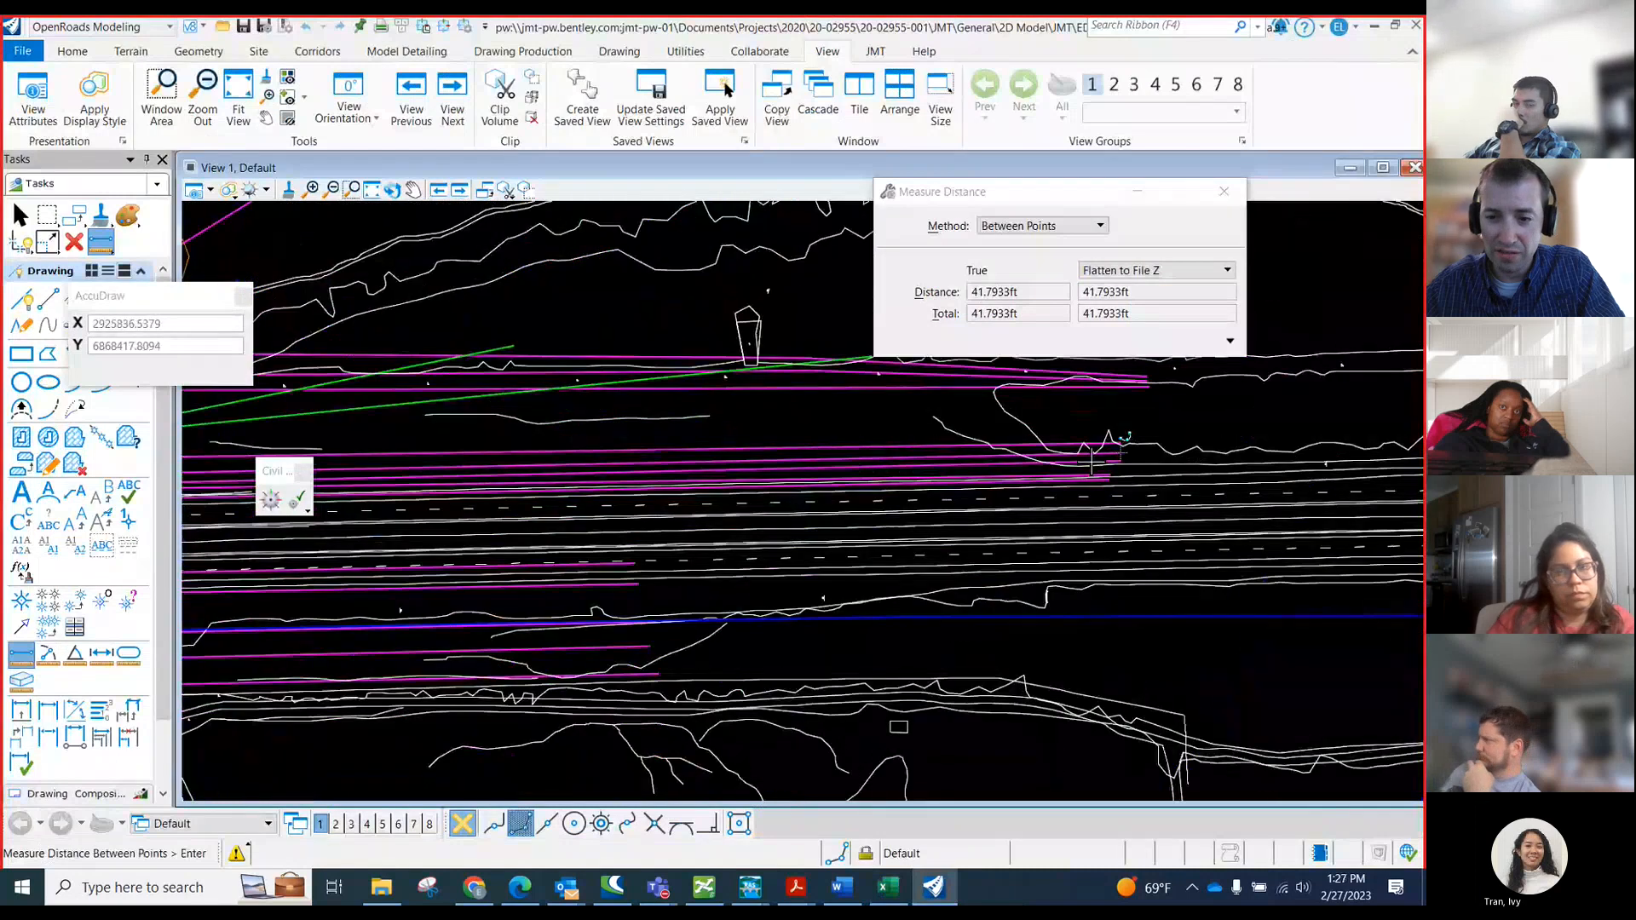
pyautogui.scroll(-2, 1032, 475)
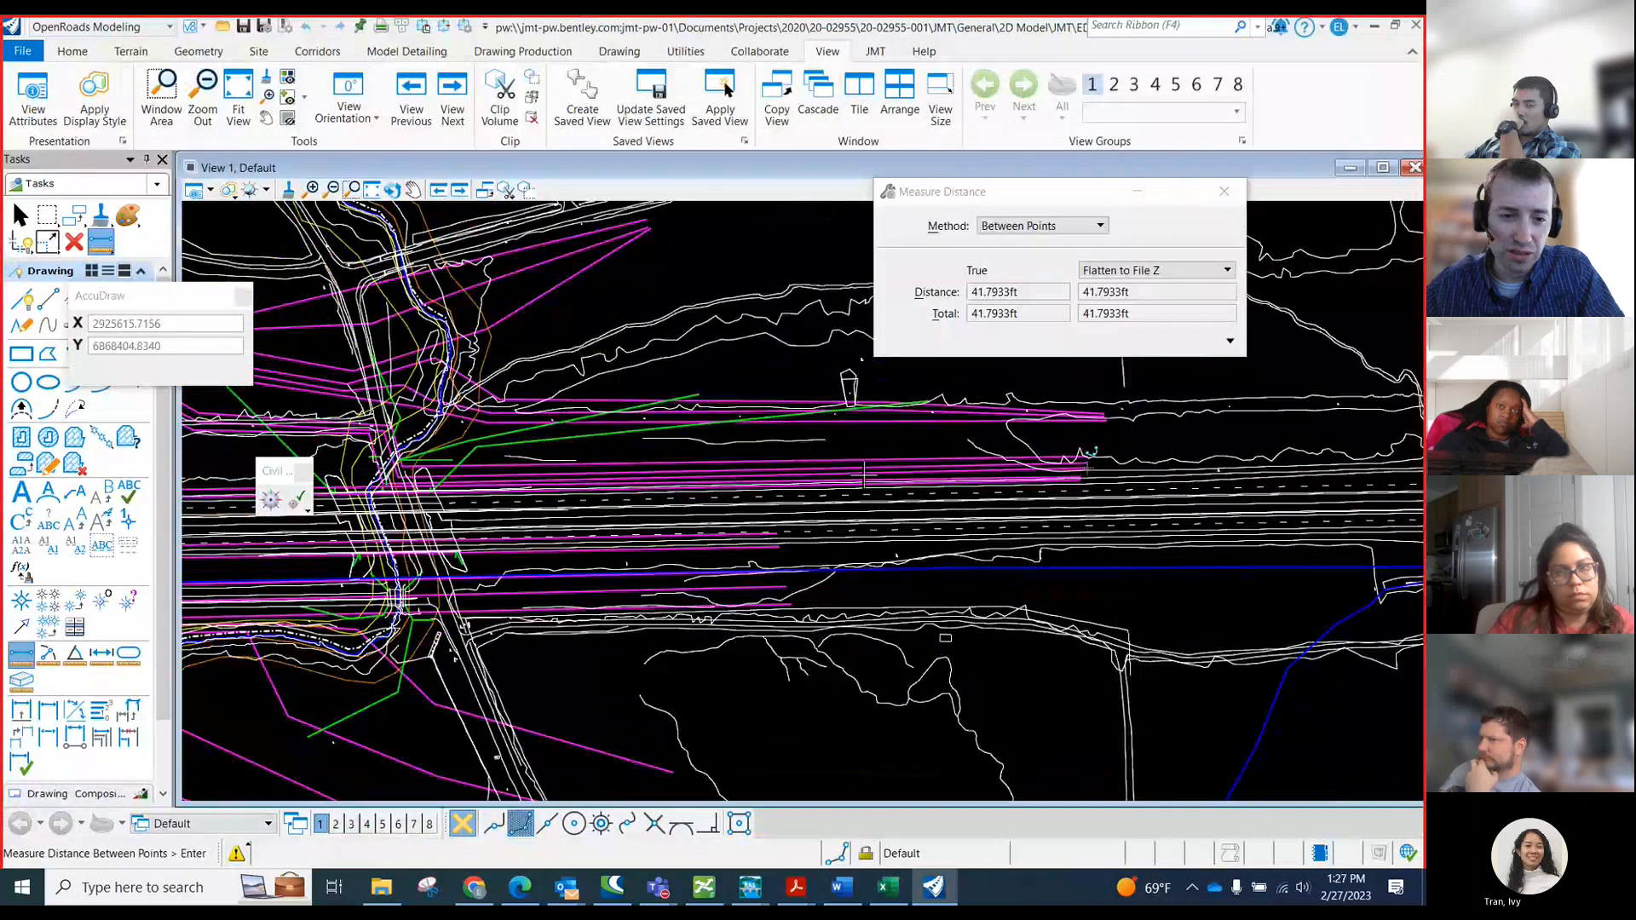
pyautogui.scroll(3, 411, 457)
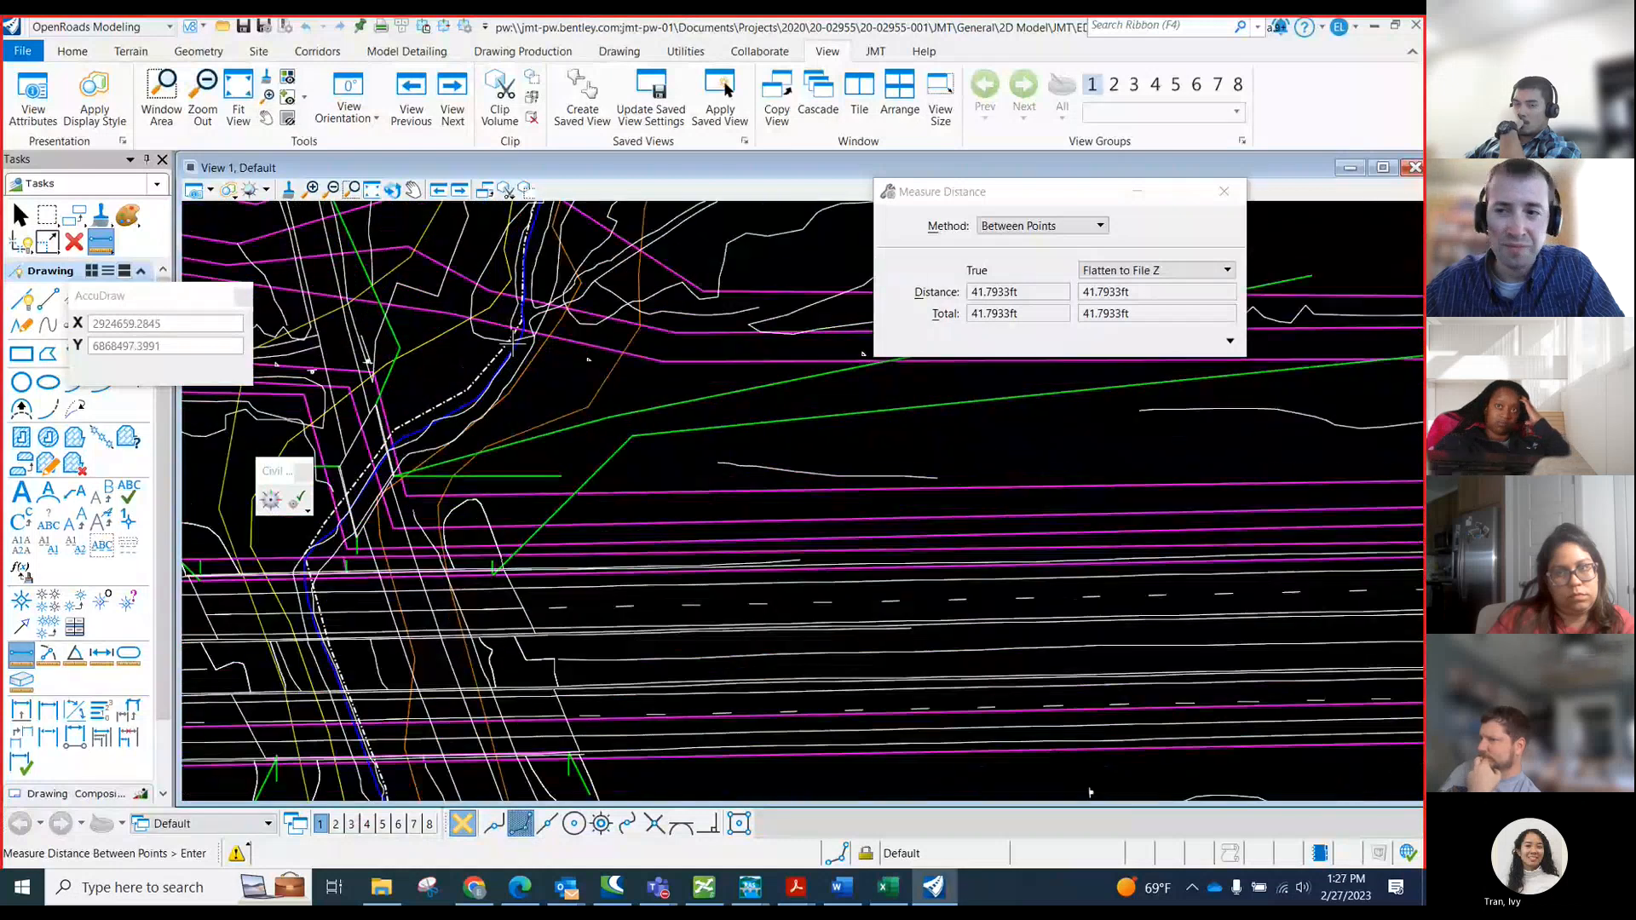
pyautogui.click(888, 887)
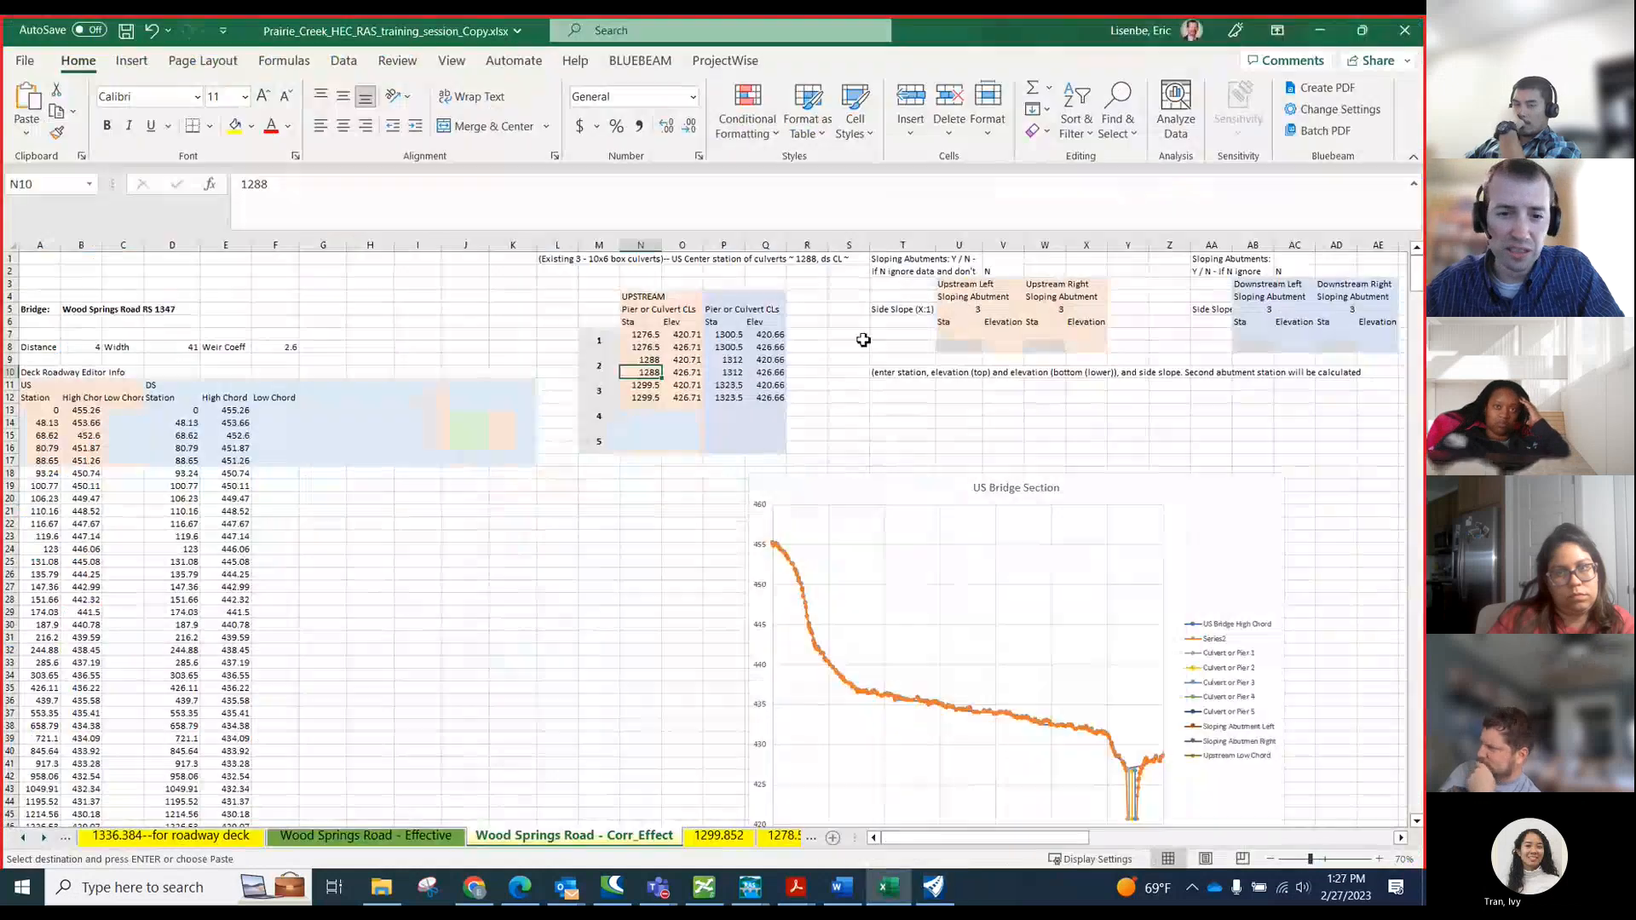
pyautogui.click(647, 385)
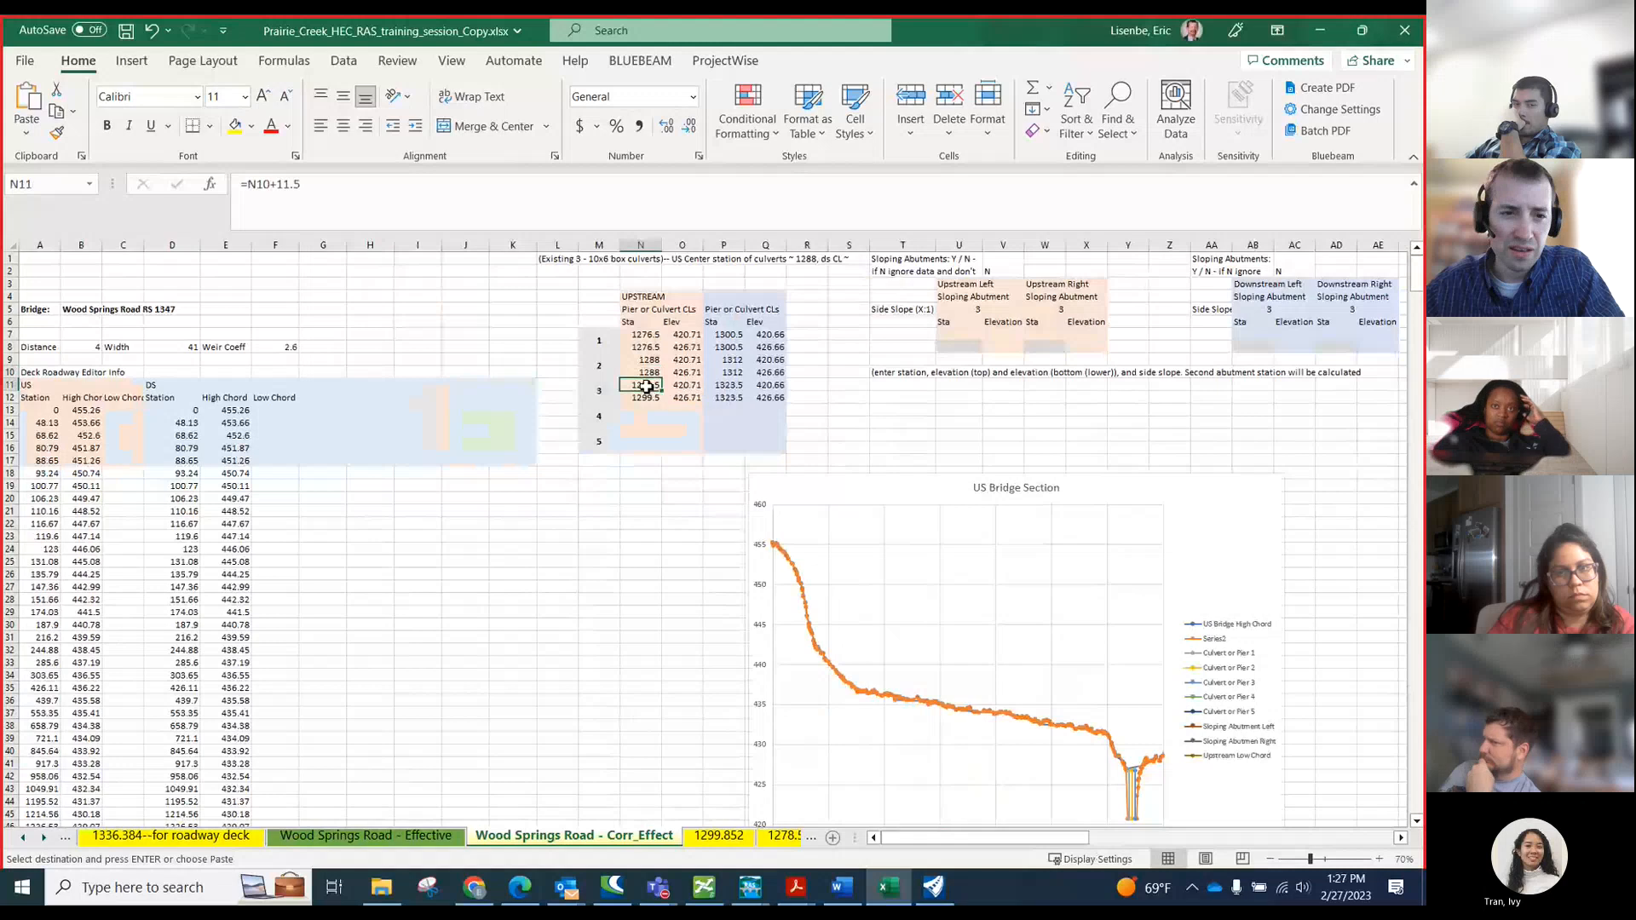
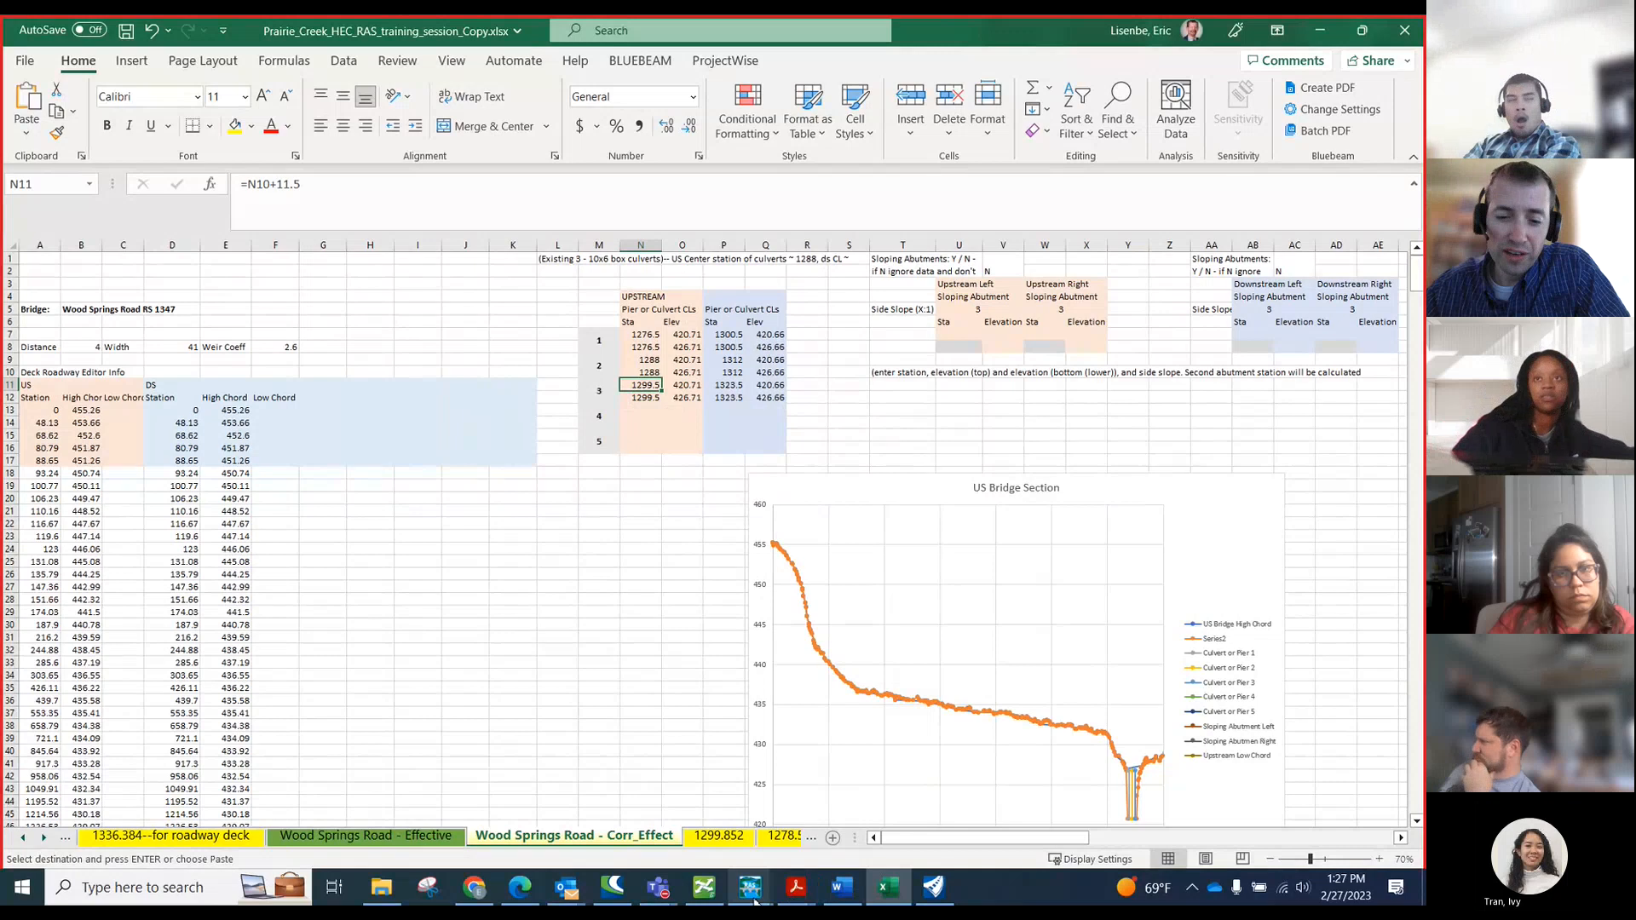
# - Switch to the HEC-RAS Culvert Data Editor and check Culvert #1's span, rise and the centerline stations of its three barrels
pyautogui.click(755, 902)
pyautogui.click(1138, 792)
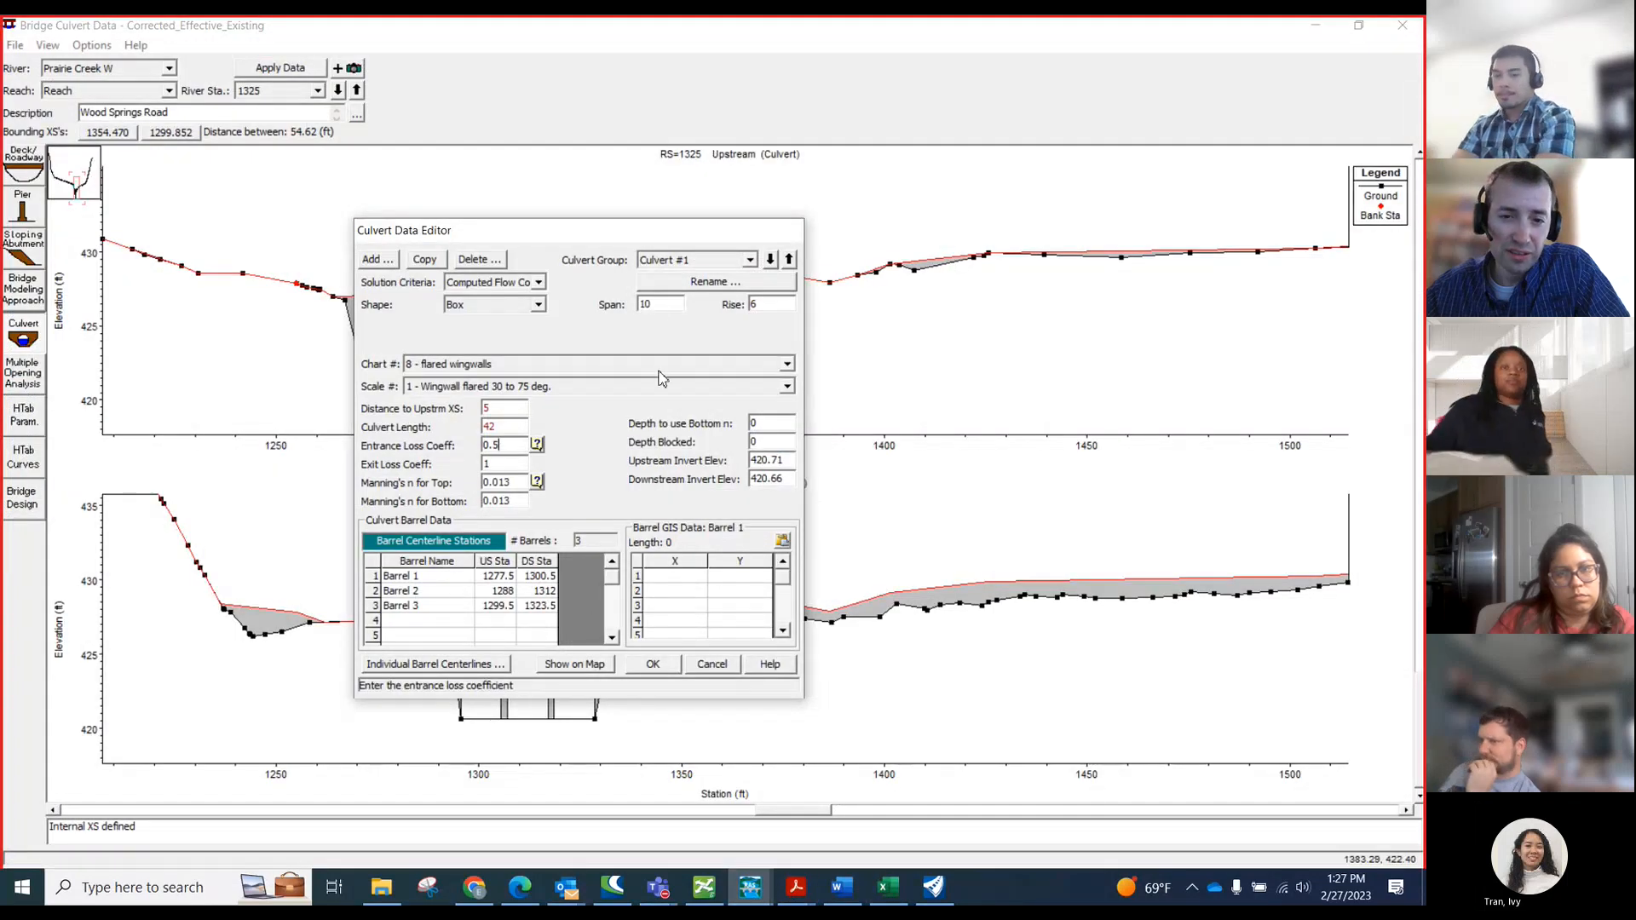
pyautogui.click(663, 306)
pyautogui.click(765, 302)
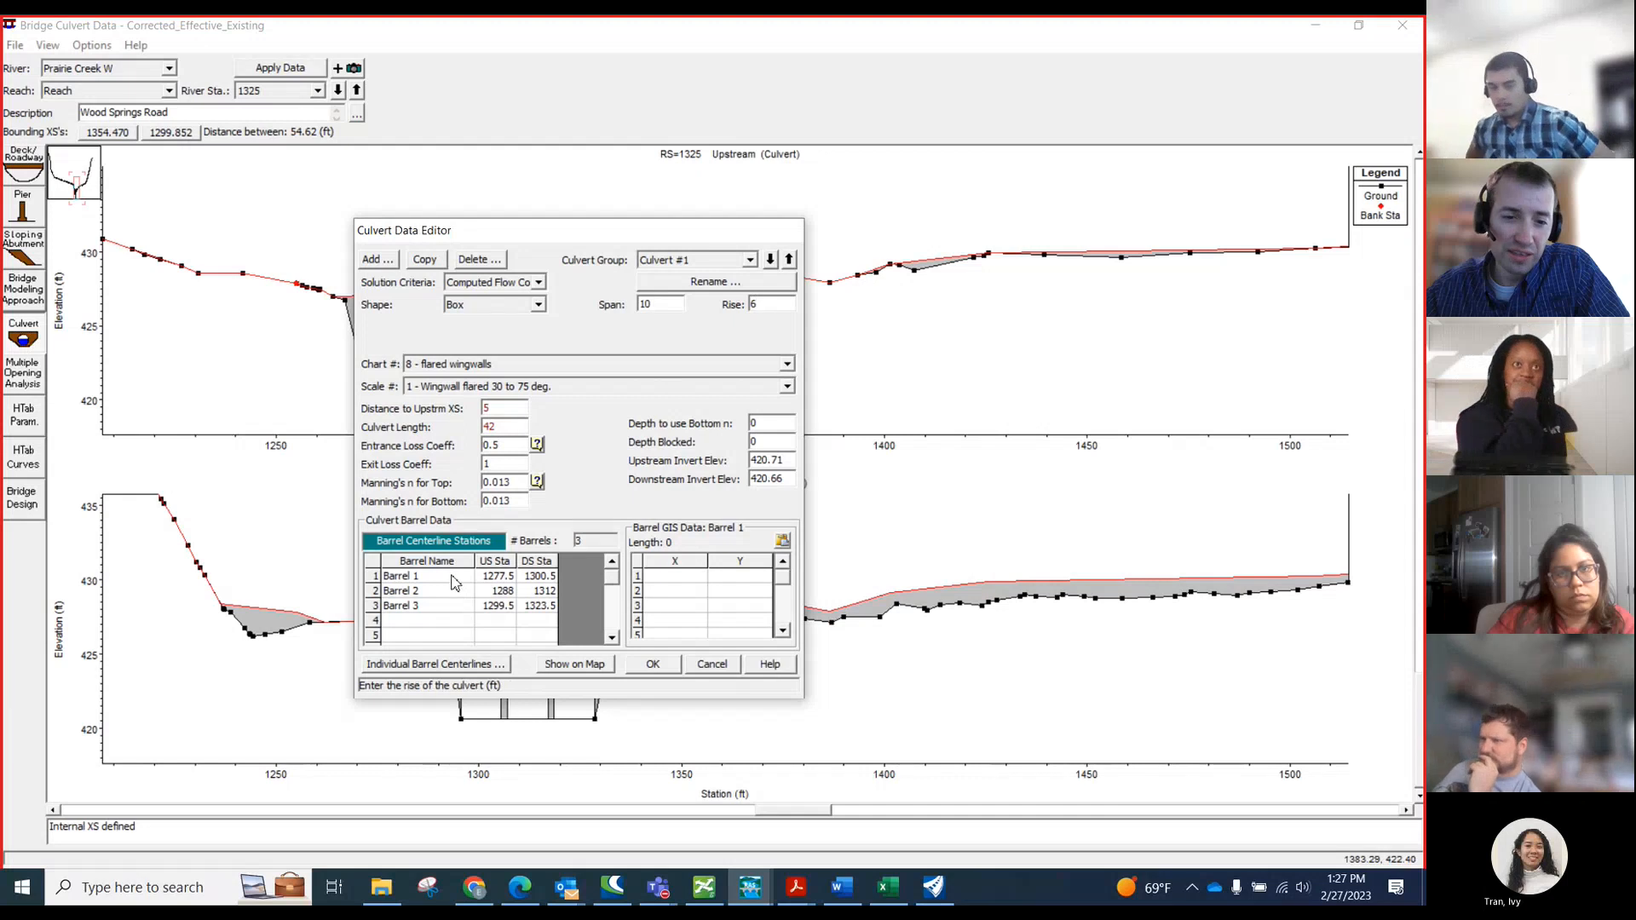
pyautogui.moveTo(454, 582); pyautogui.dragTo(524, 617)
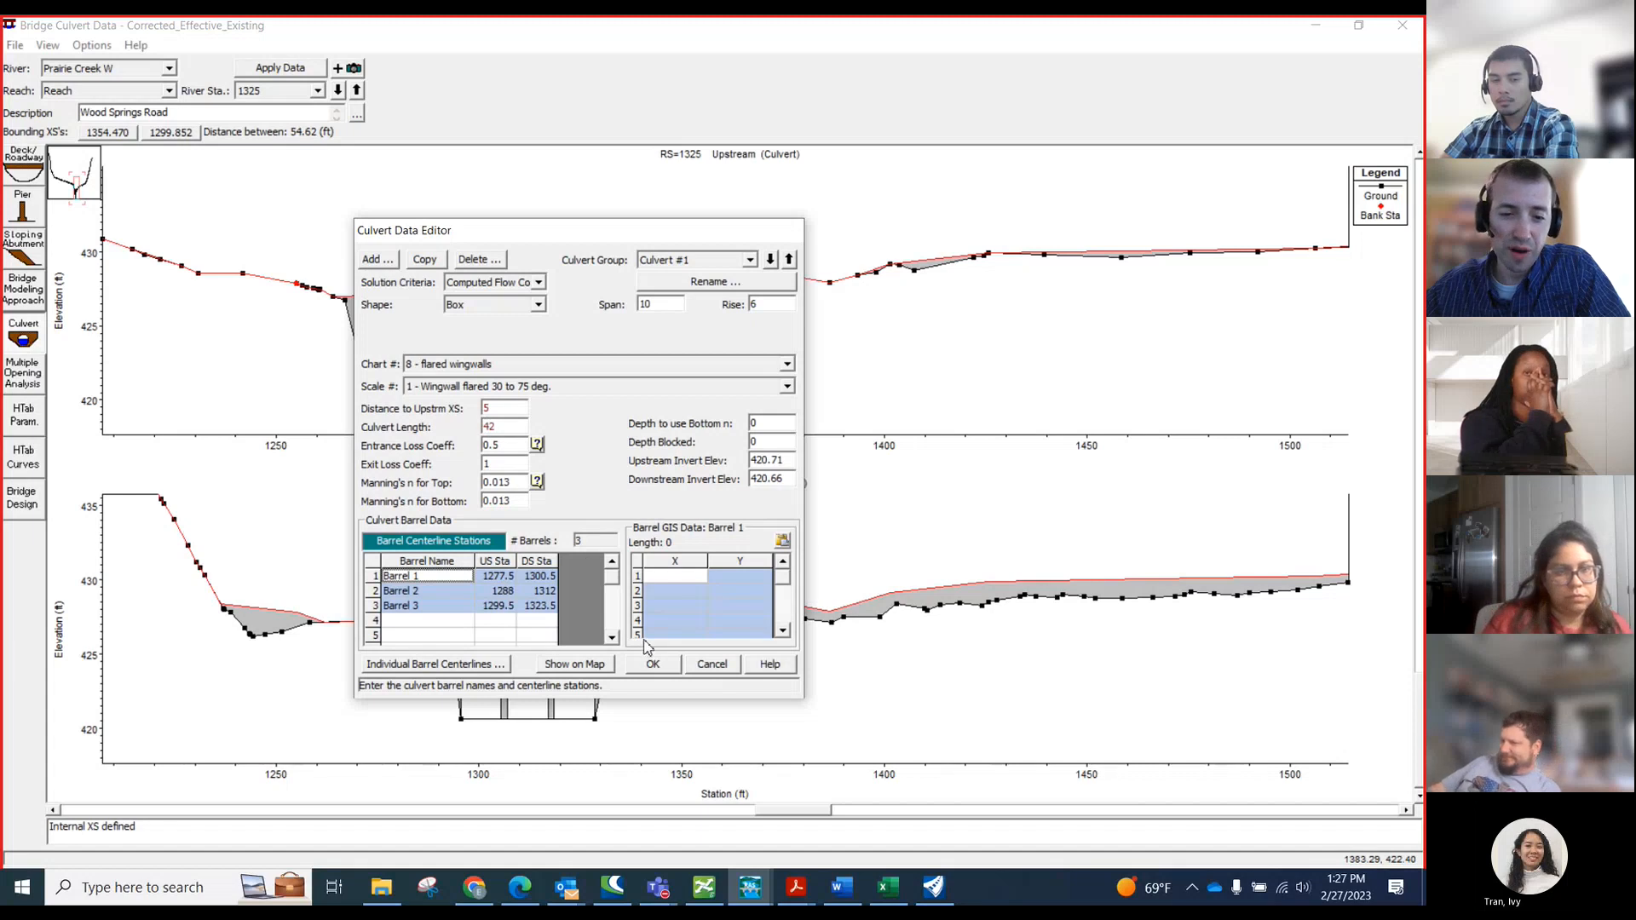
# - Switch to the Excel workbook and compare the upstream centerline station formulas of barrels 1, 2 and 3 in column N
pyautogui.click(887, 887)
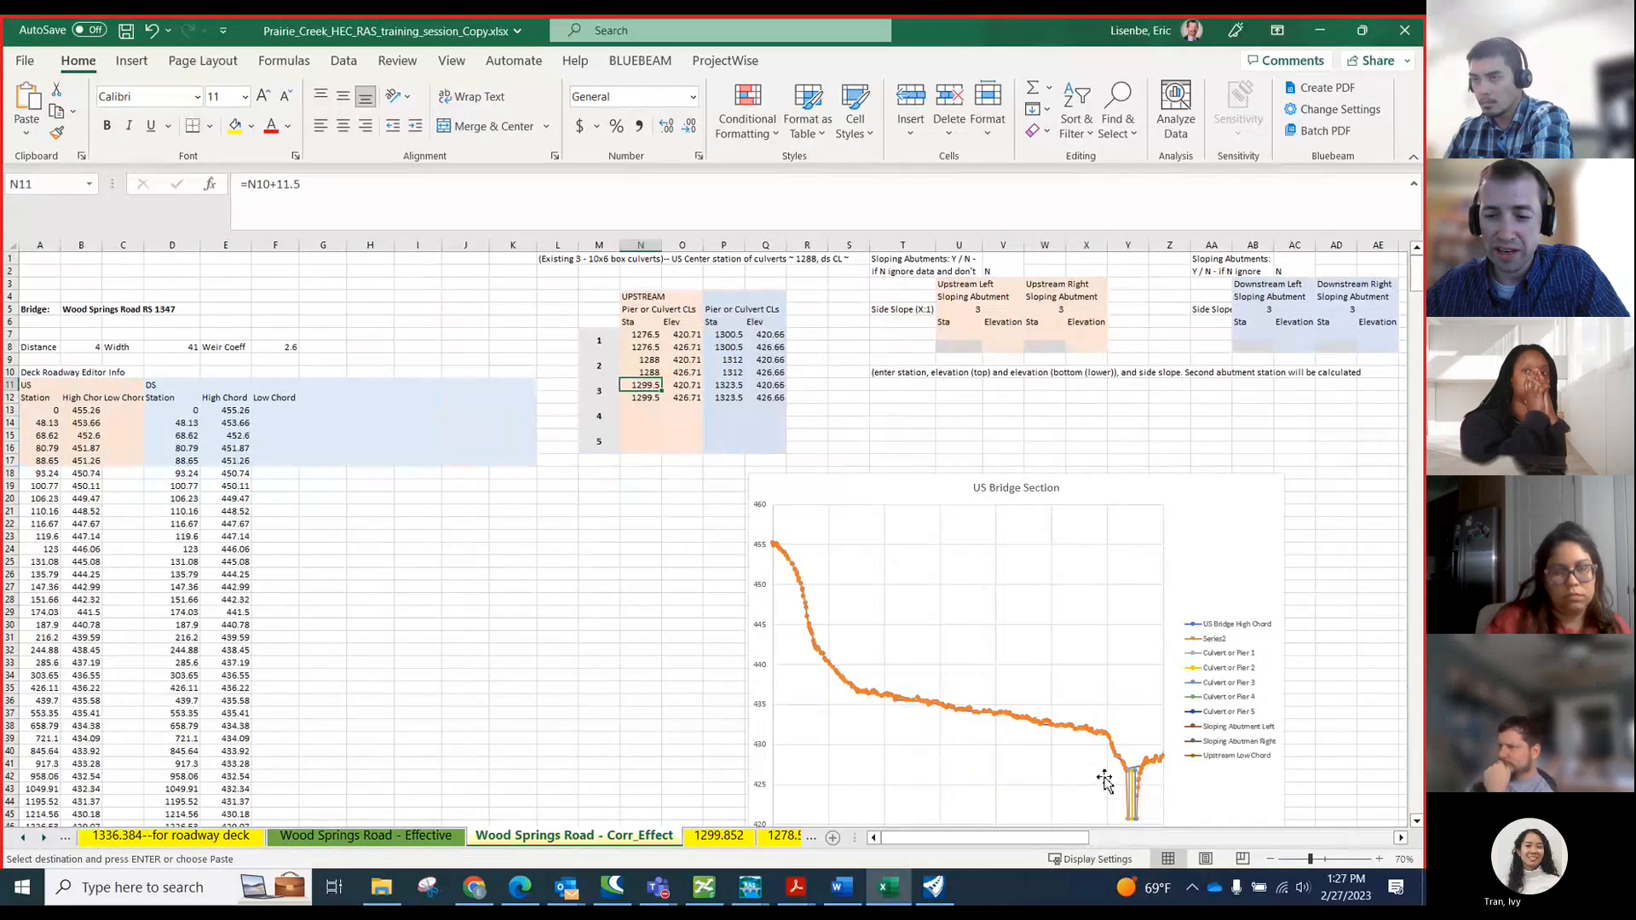
pyautogui.click(648, 346)
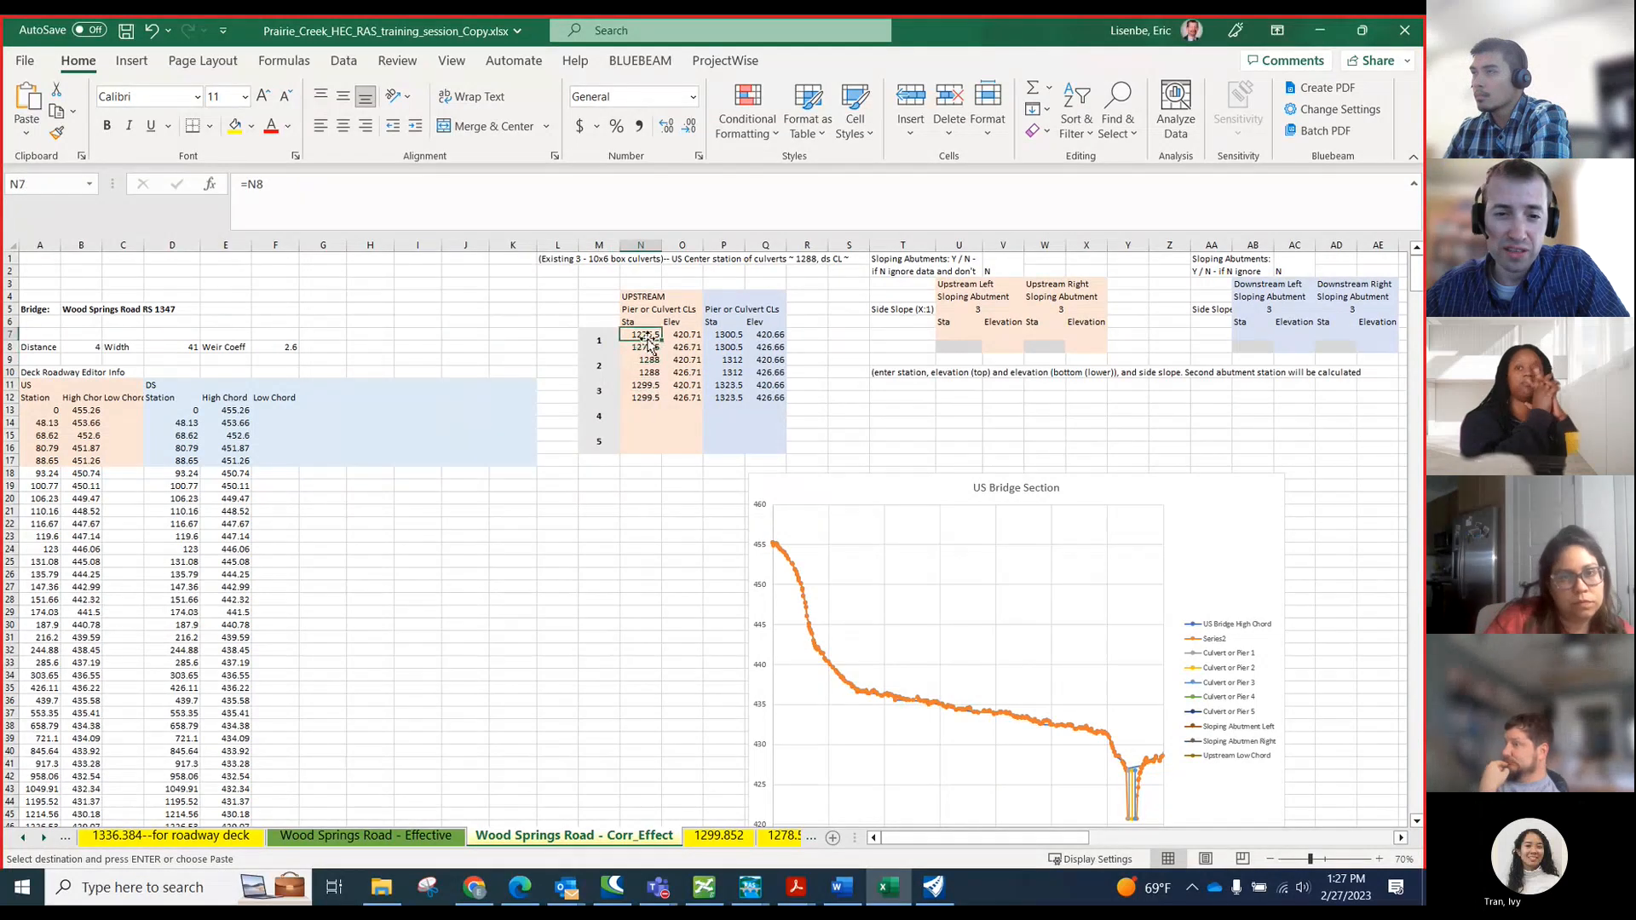
pyautogui.click(649, 385)
pyautogui.click(648, 347)
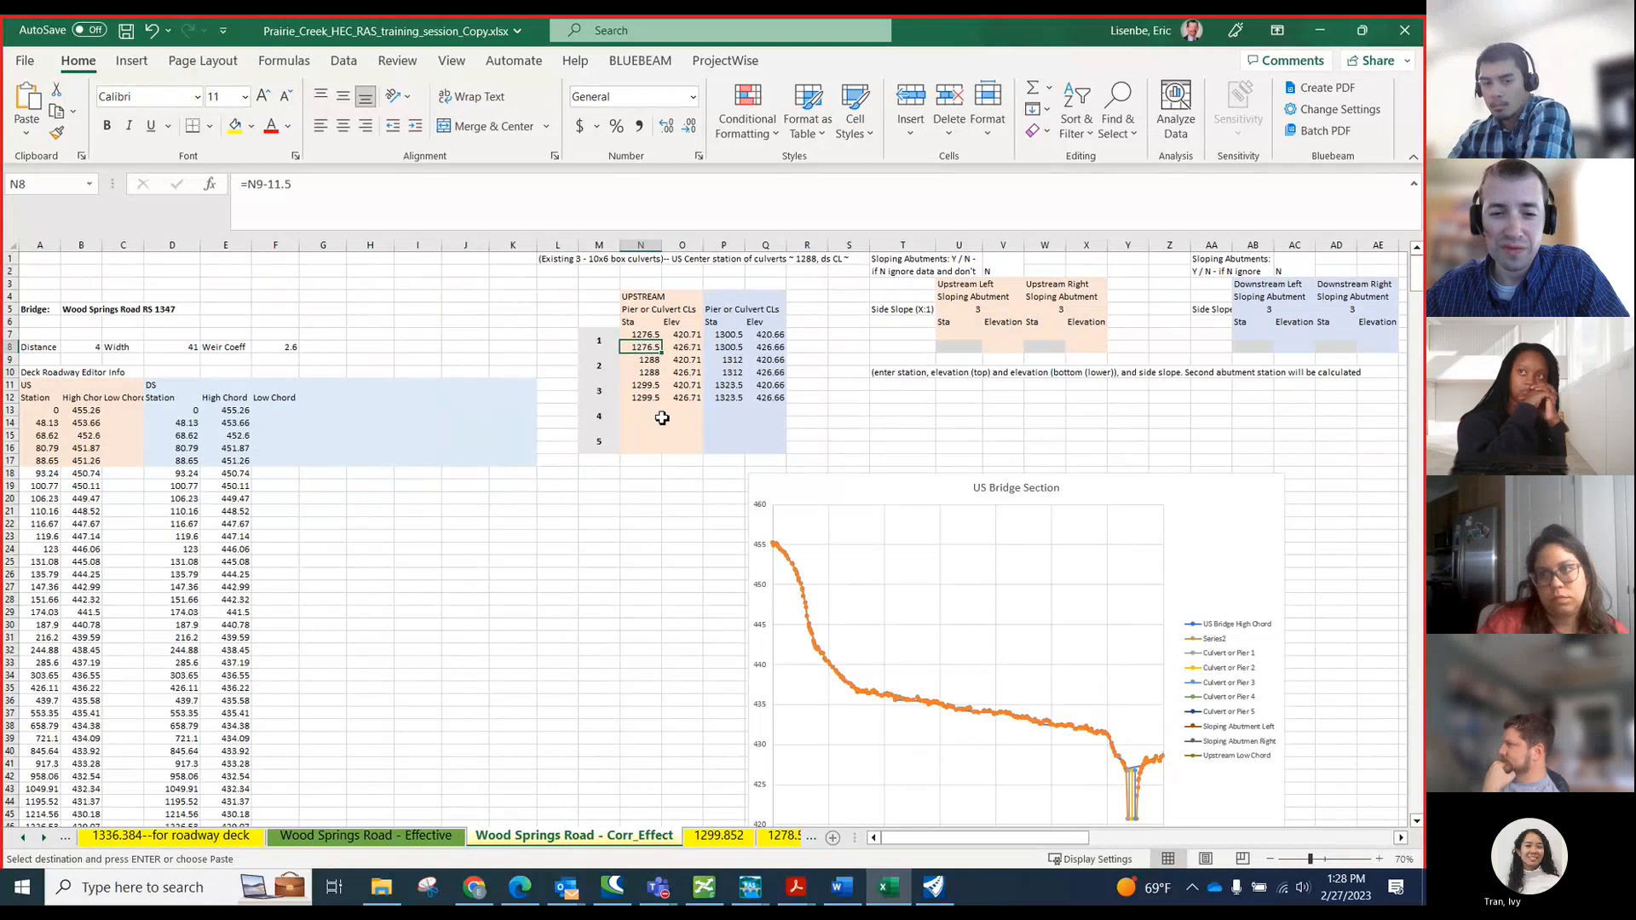
pyautogui.click(649, 385)
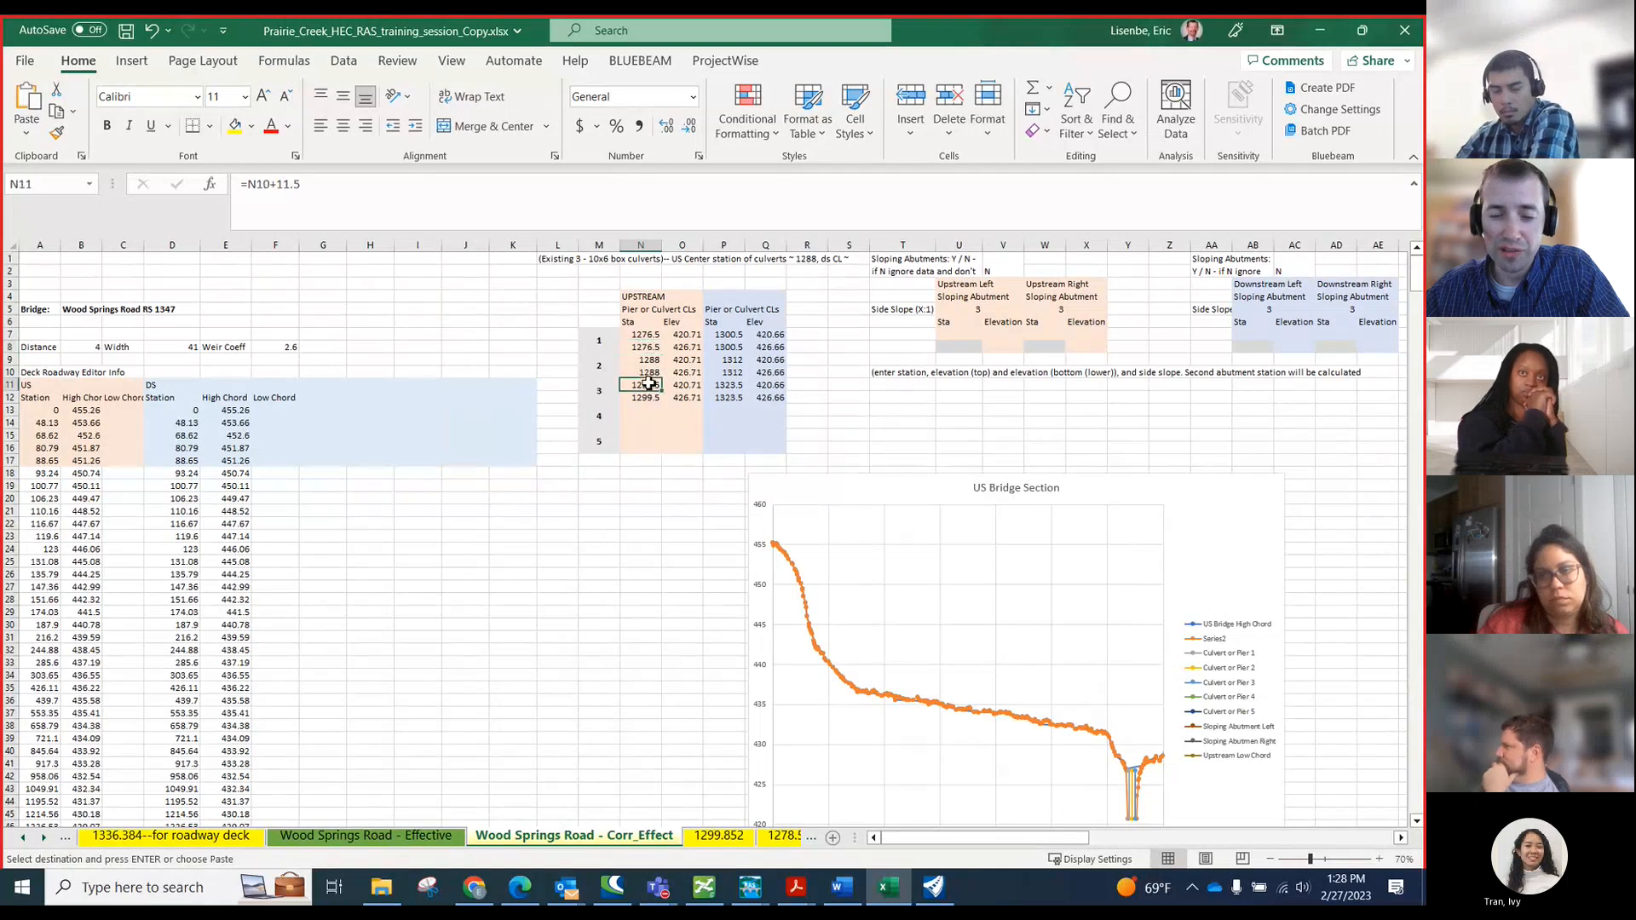
pyautogui.click(648, 346)
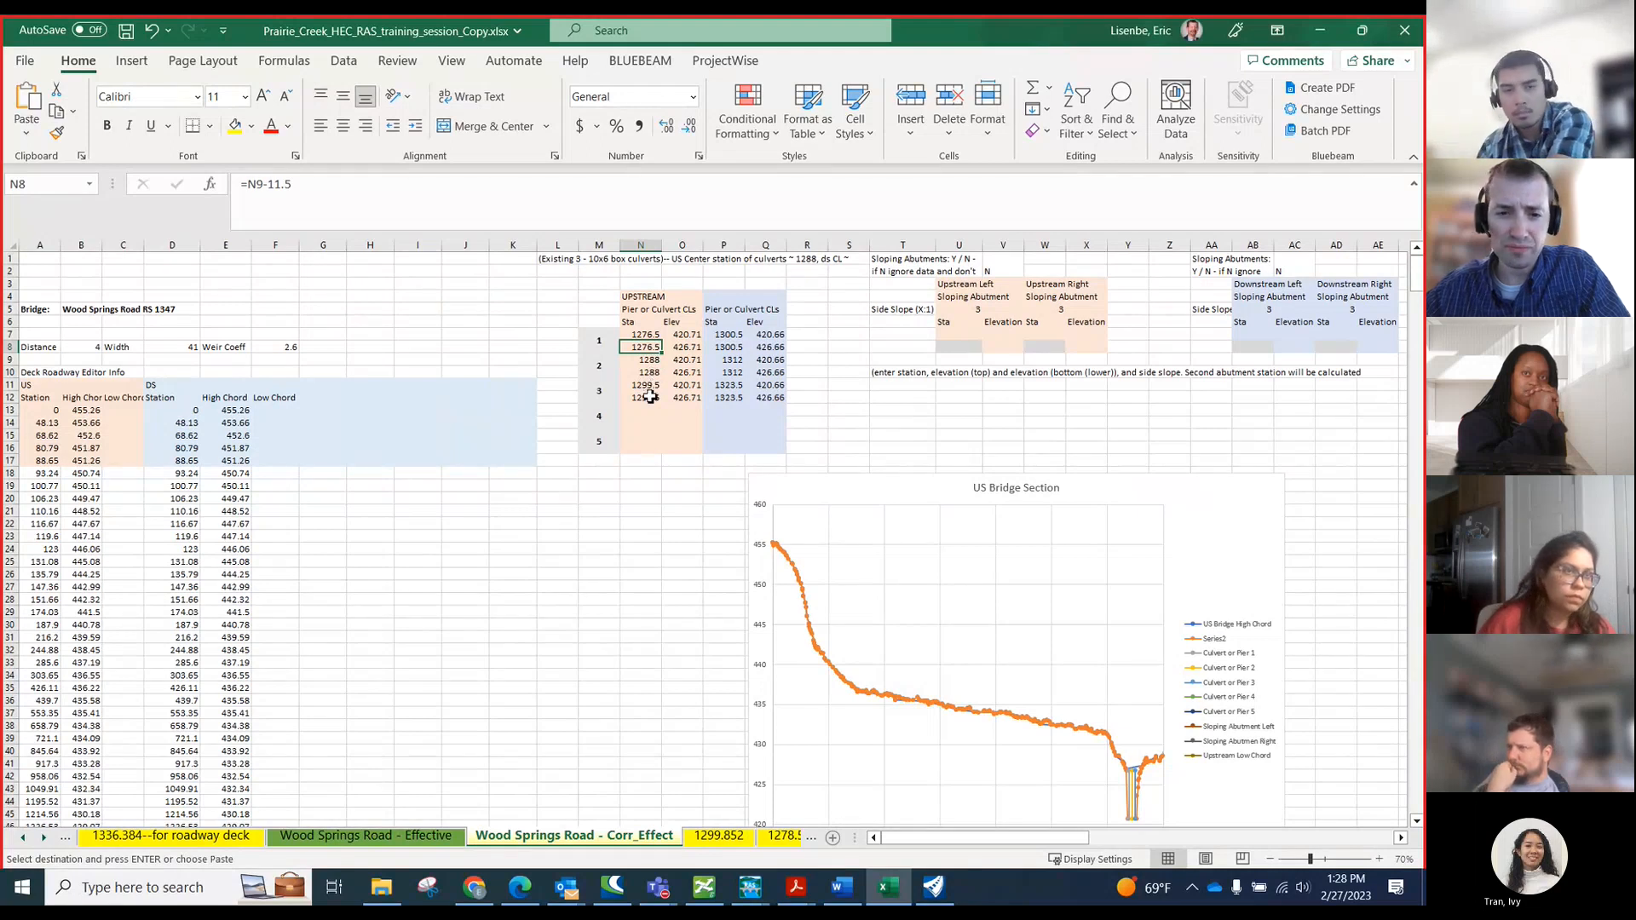
pyautogui.click(652, 334)
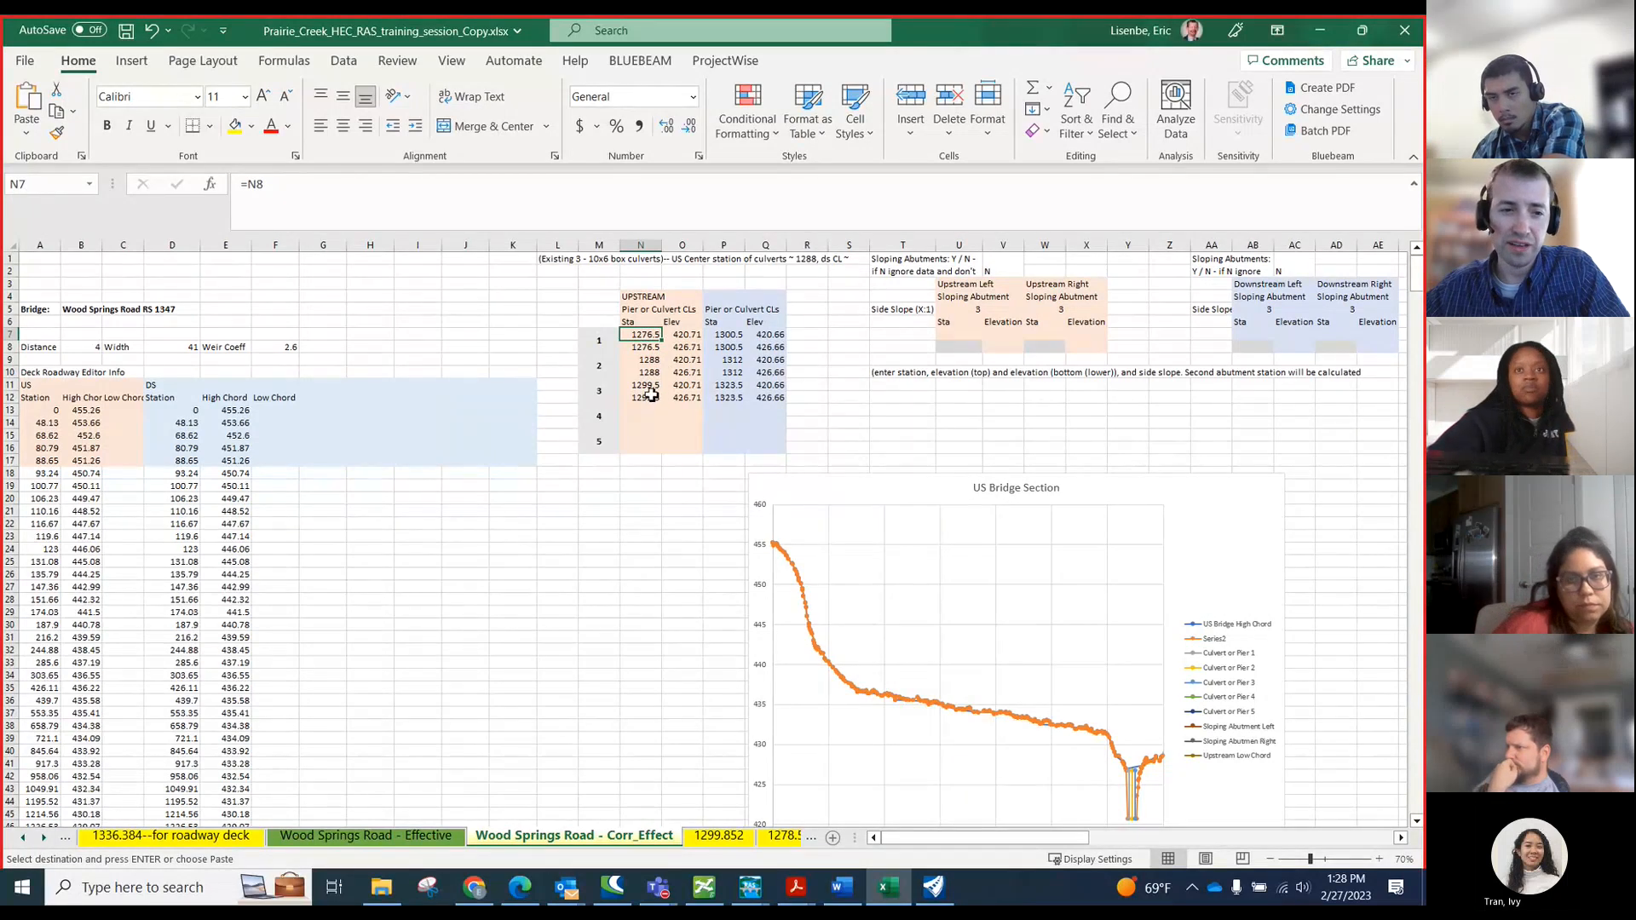
pyautogui.click(648, 359)
pyautogui.click(651, 384)
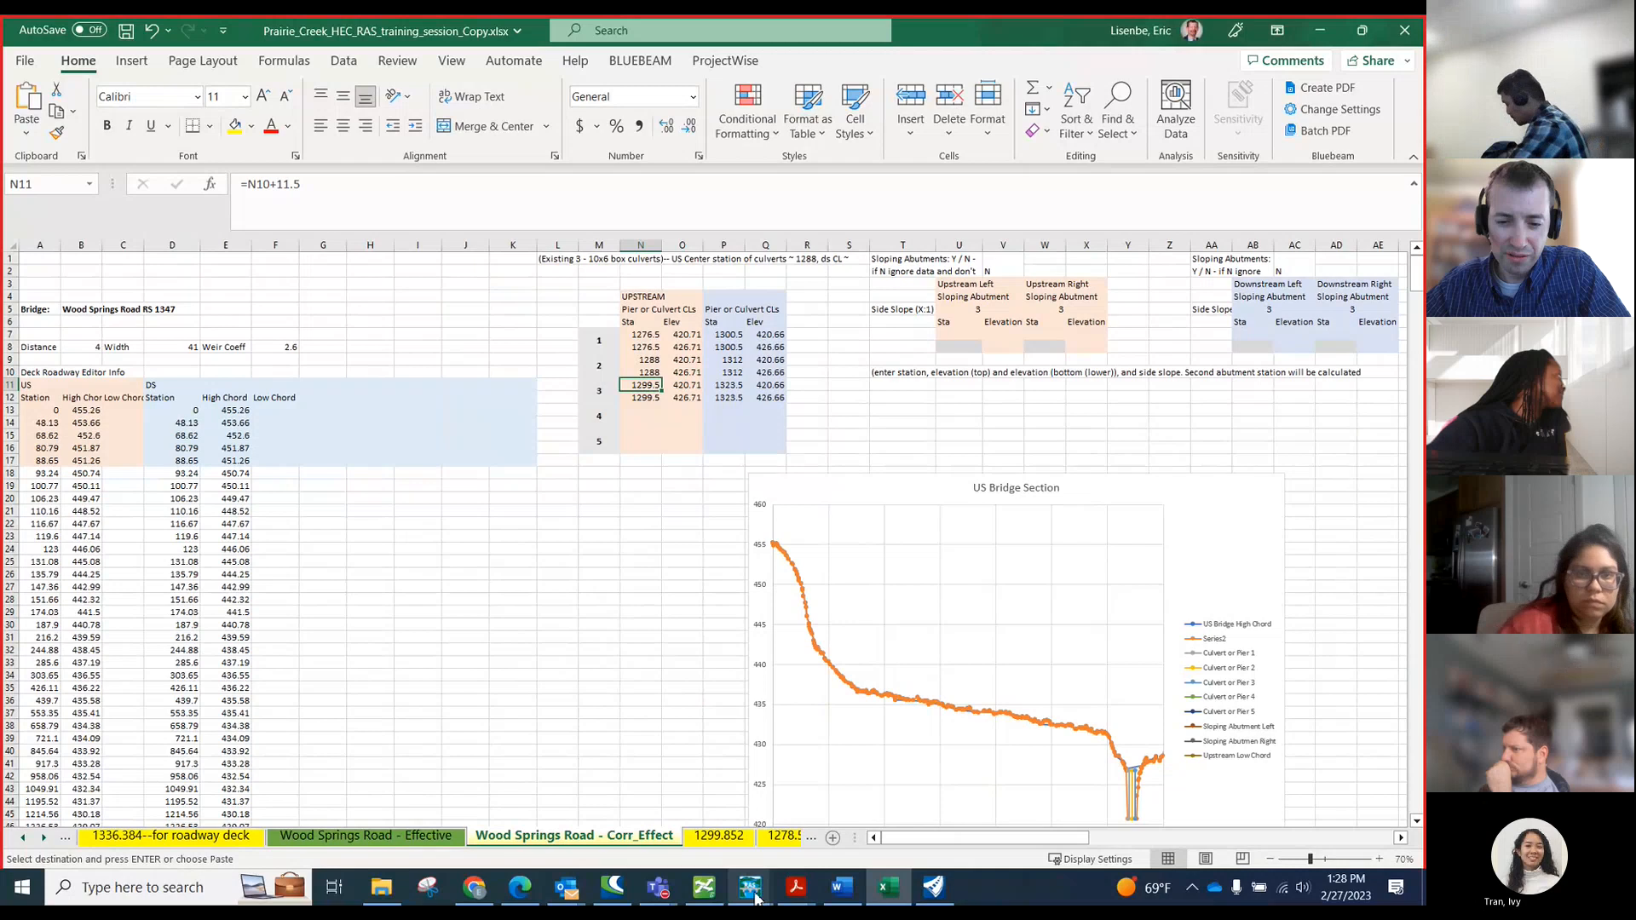
# - Switch to the HEC-RAS geometry and examine the IH 20 Main Lanes Bridges at river station 1225 in the bridge and culvert editor
pyautogui.click(760, 895)
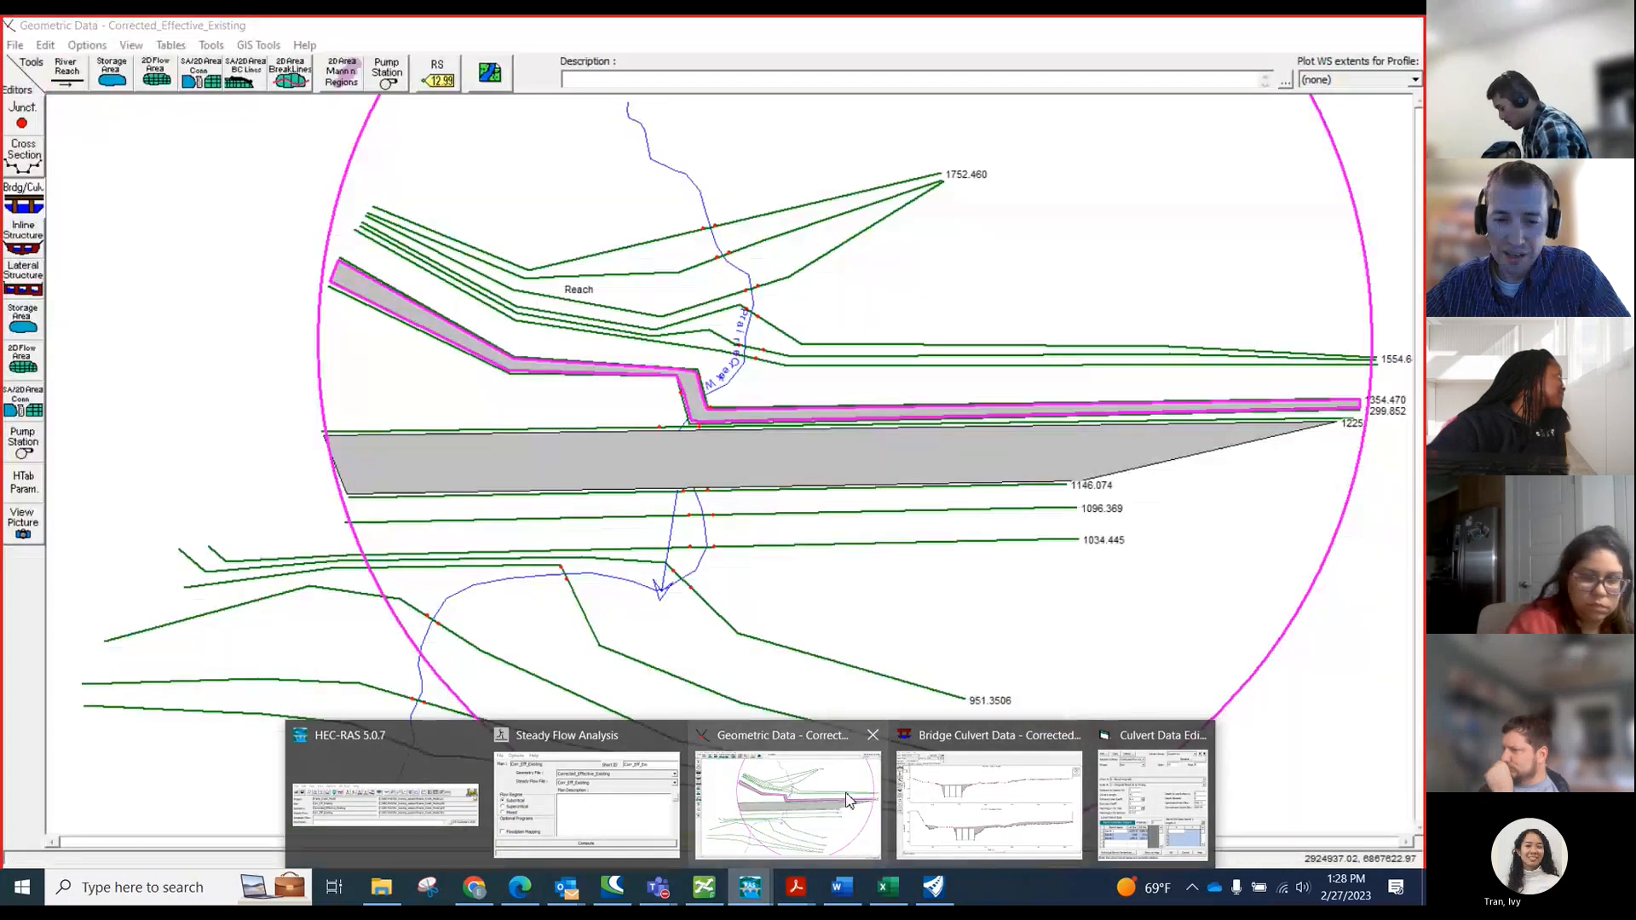
pyautogui.click(855, 799)
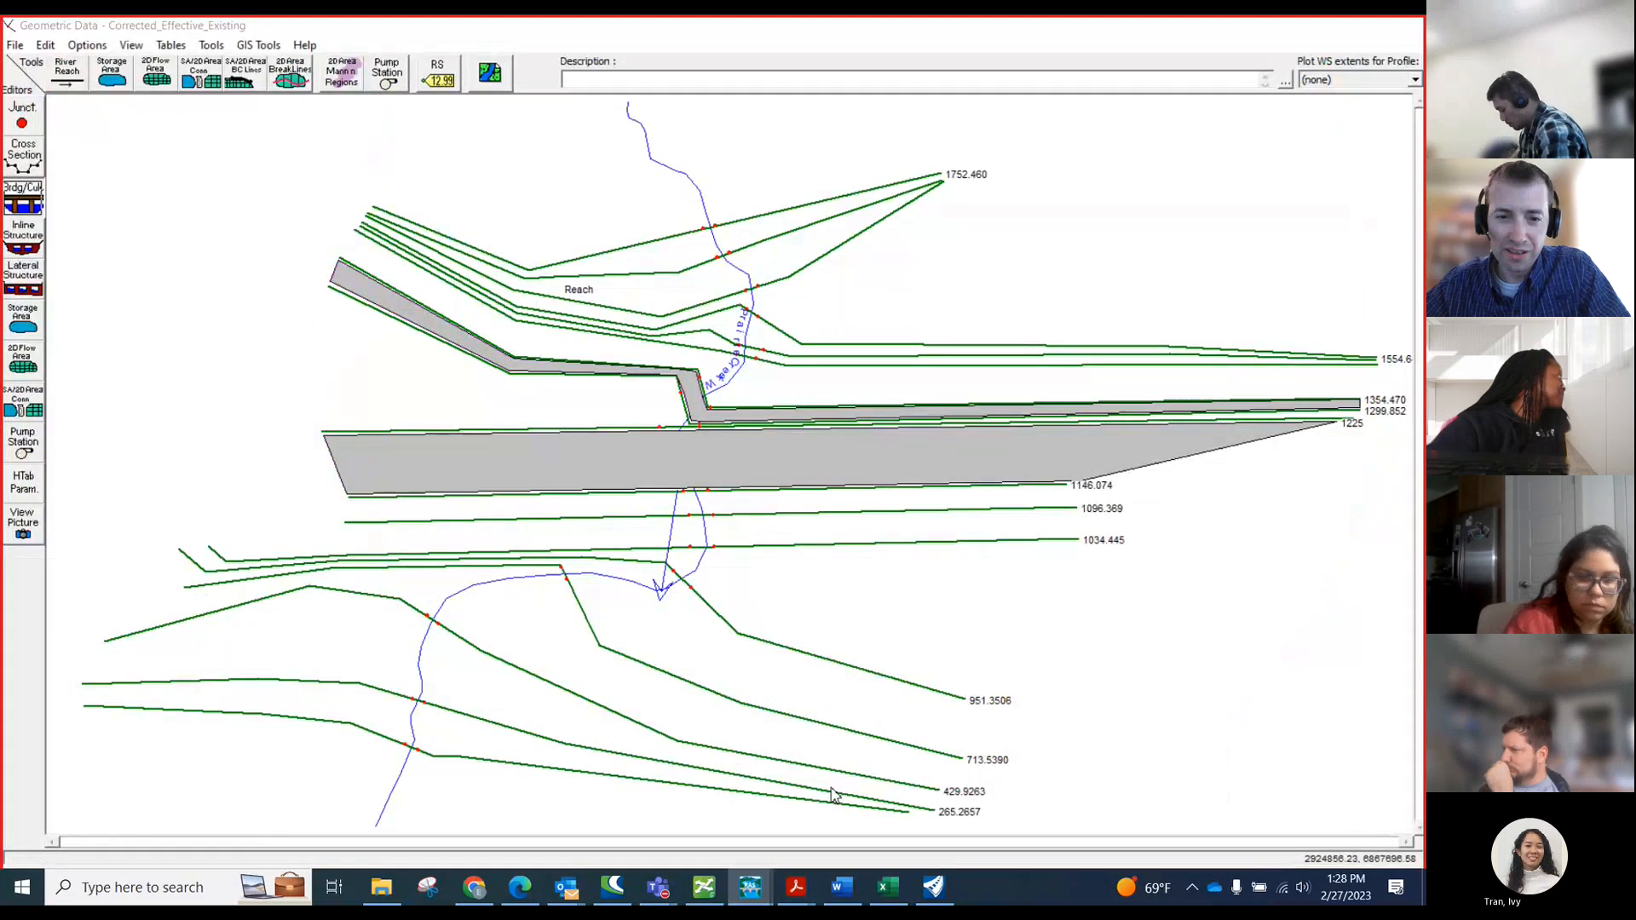
pyautogui.click(29, 189)
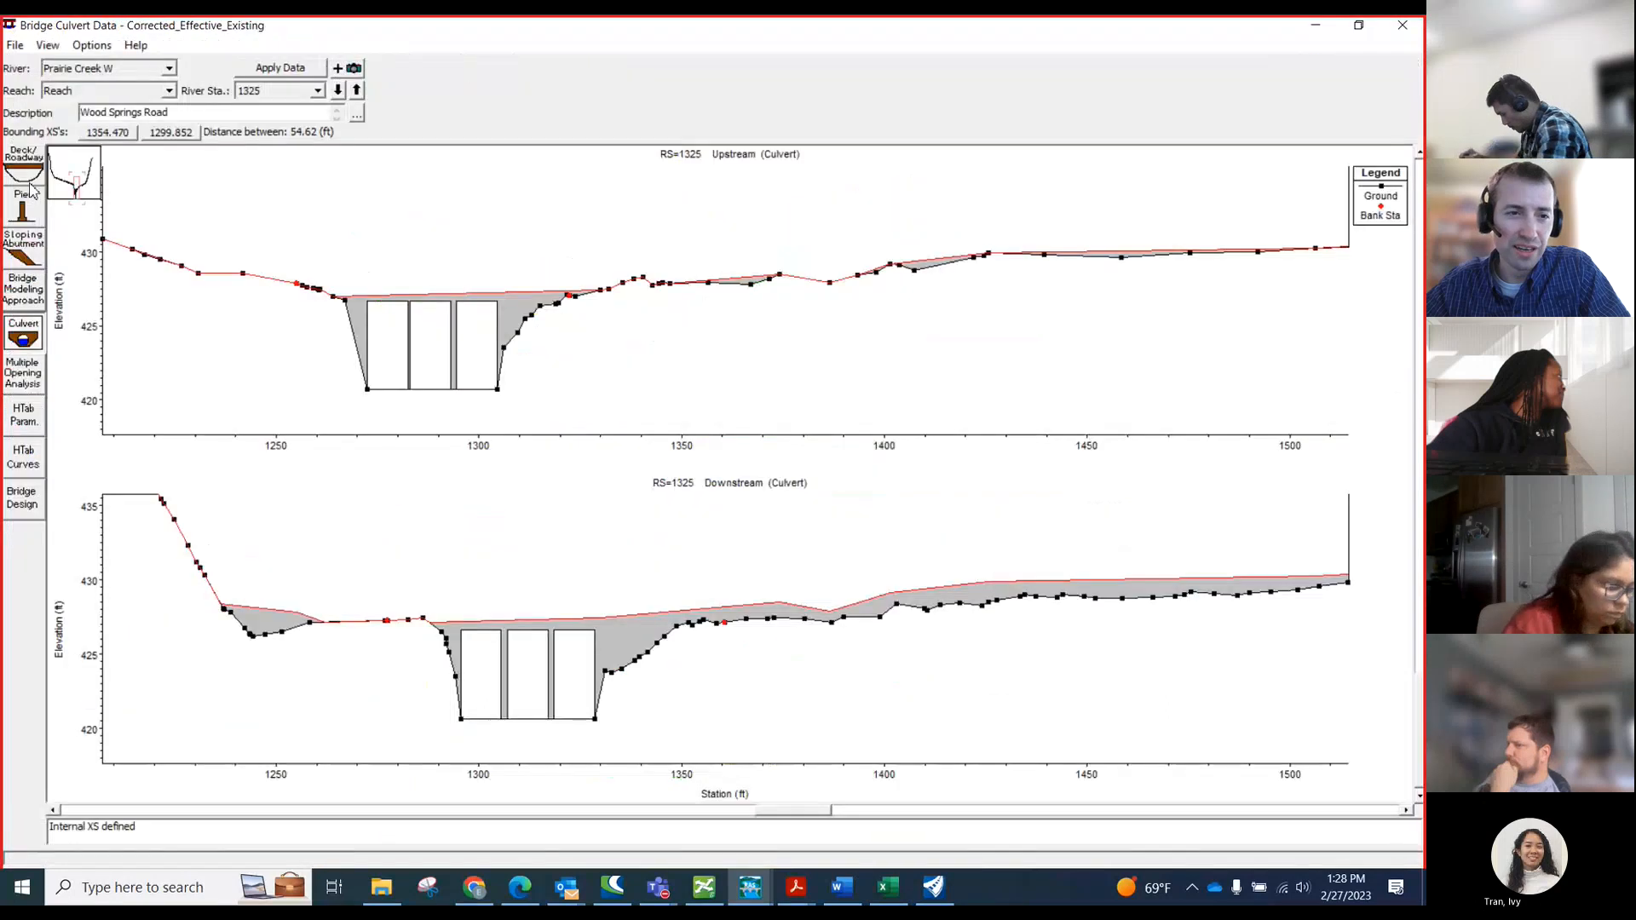
pyautogui.click(339, 91)
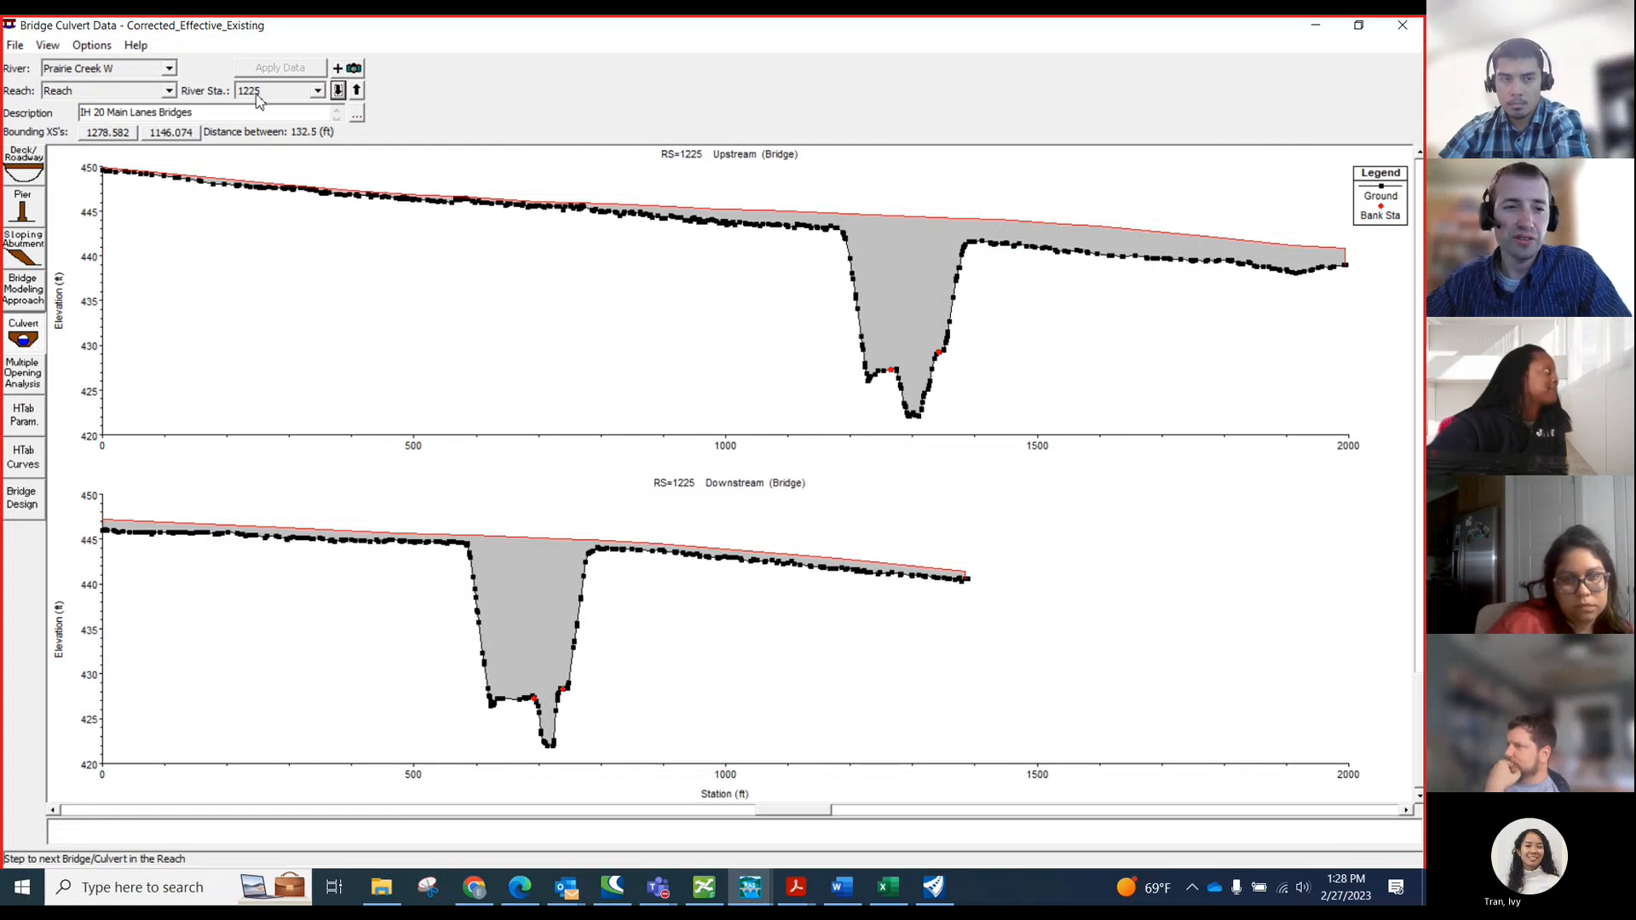
pyautogui.moveTo(232, 26); pyautogui.dragTo(455, 92)
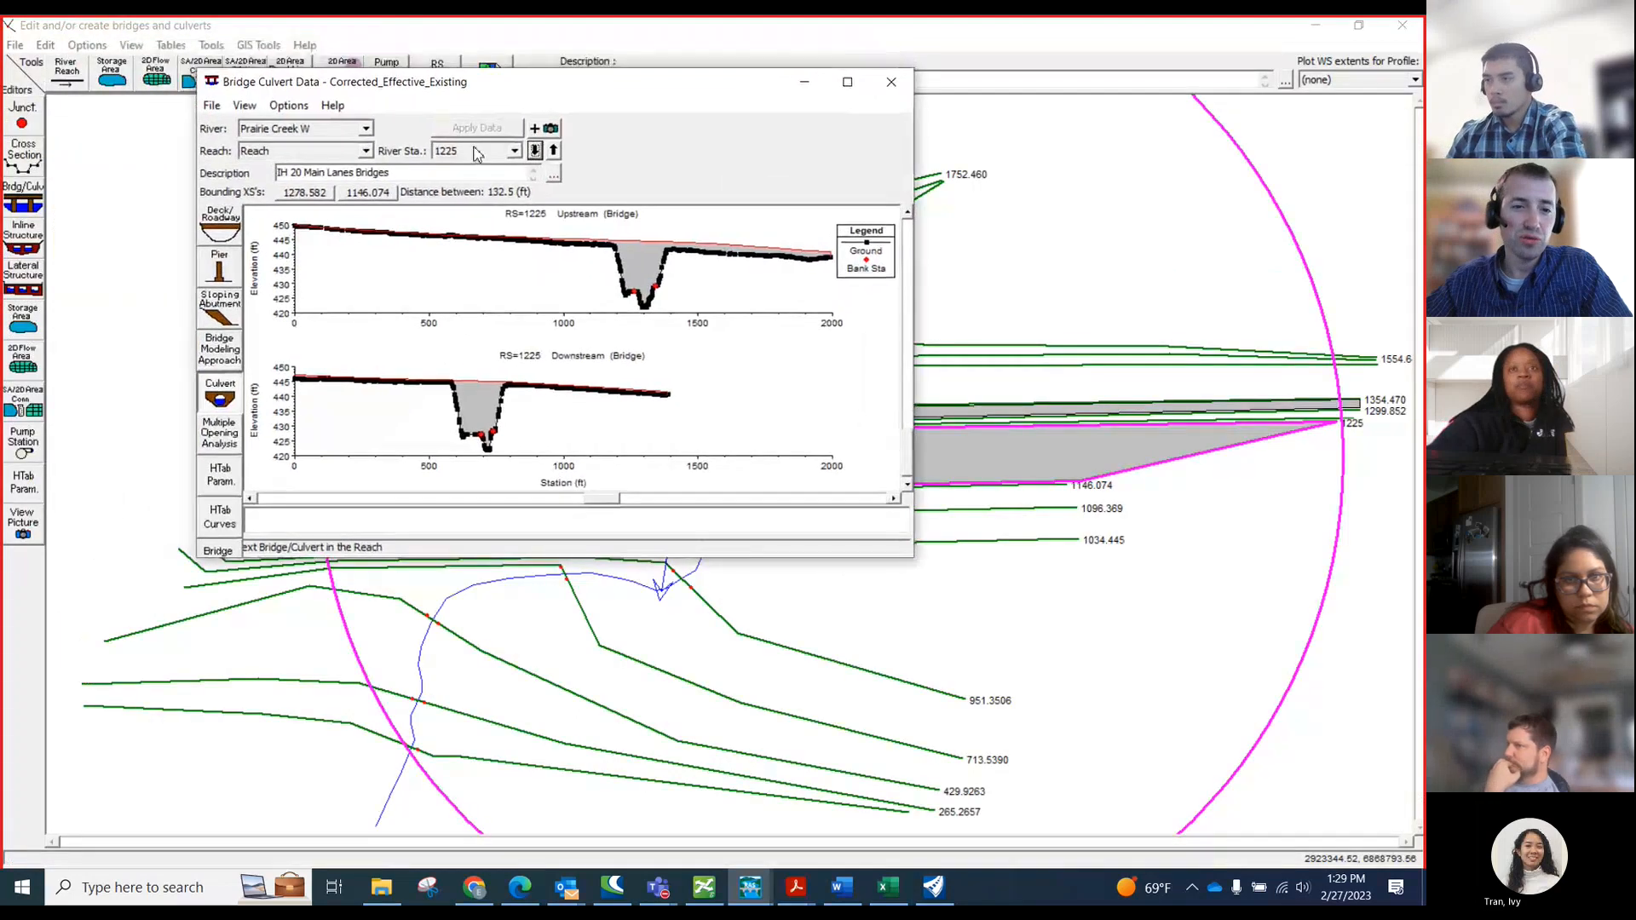
pyautogui.moveTo(278, 172); pyautogui.dragTo(422, 160)
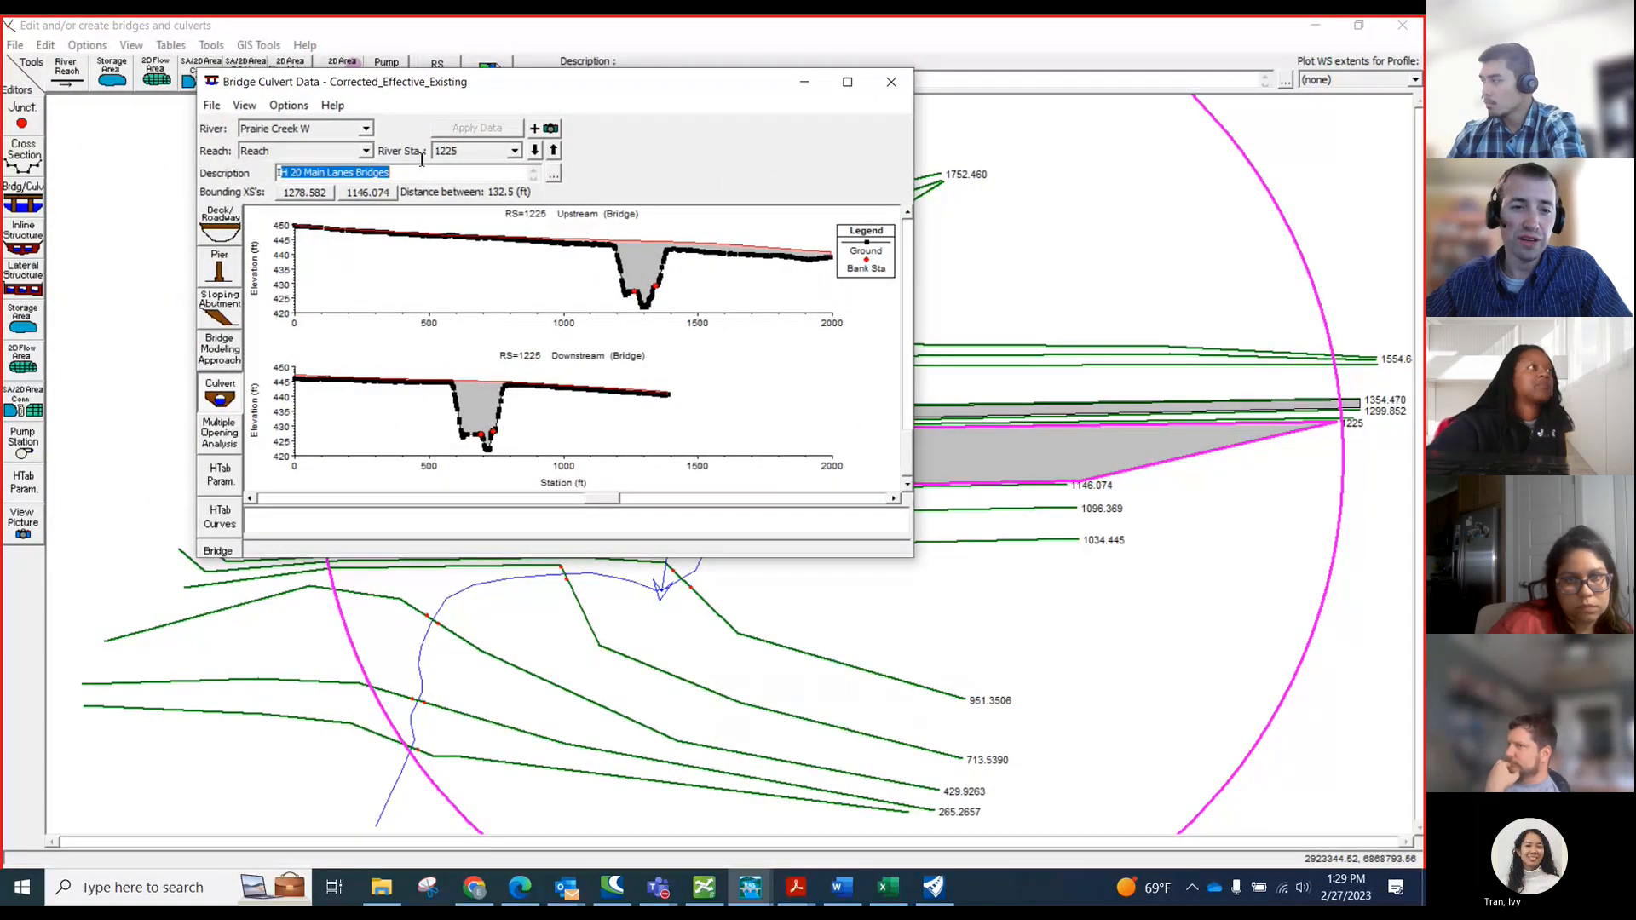
pyautogui.click(847, 86)
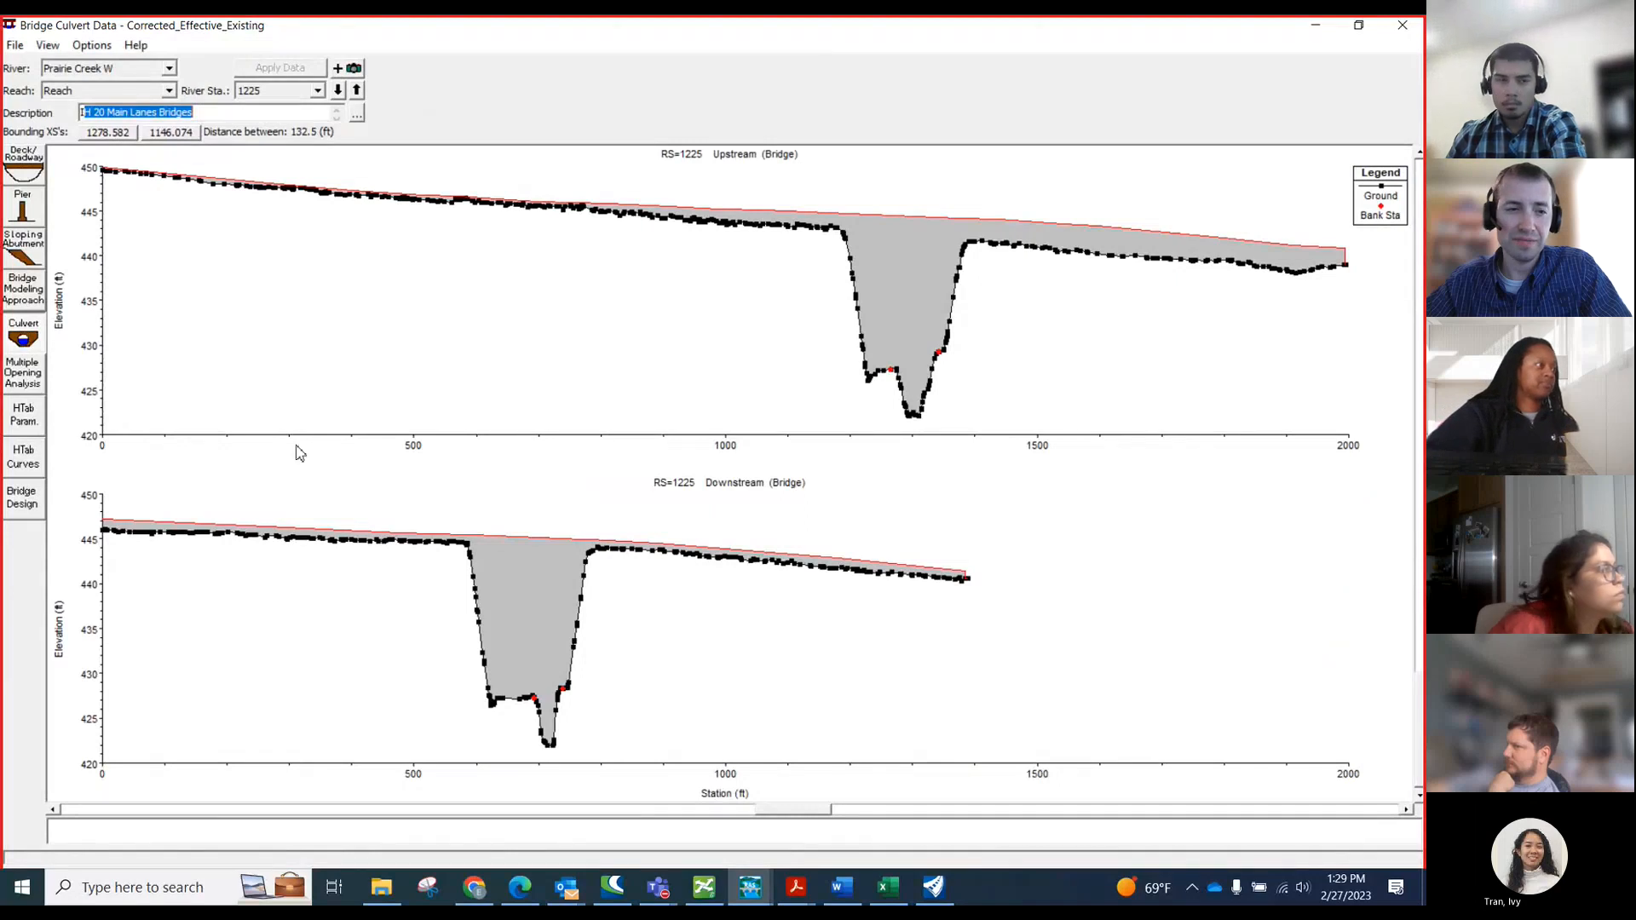
pyautogui.click(406, 219)
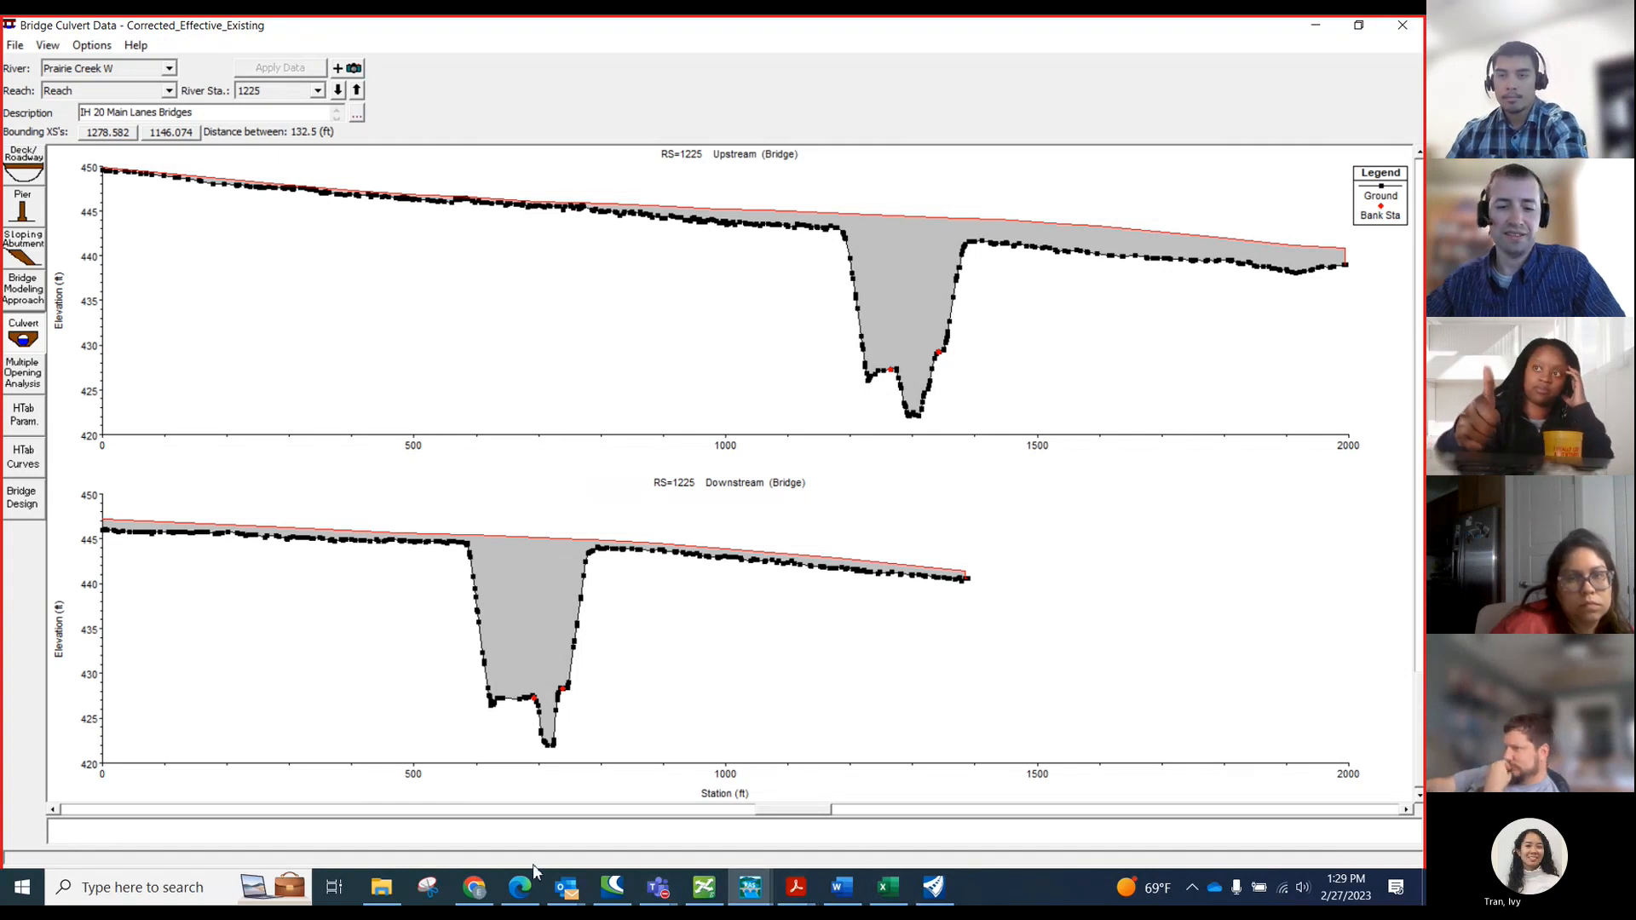
pyautogui.moveTo(660, 887)
pyautogui.click(738, 758)
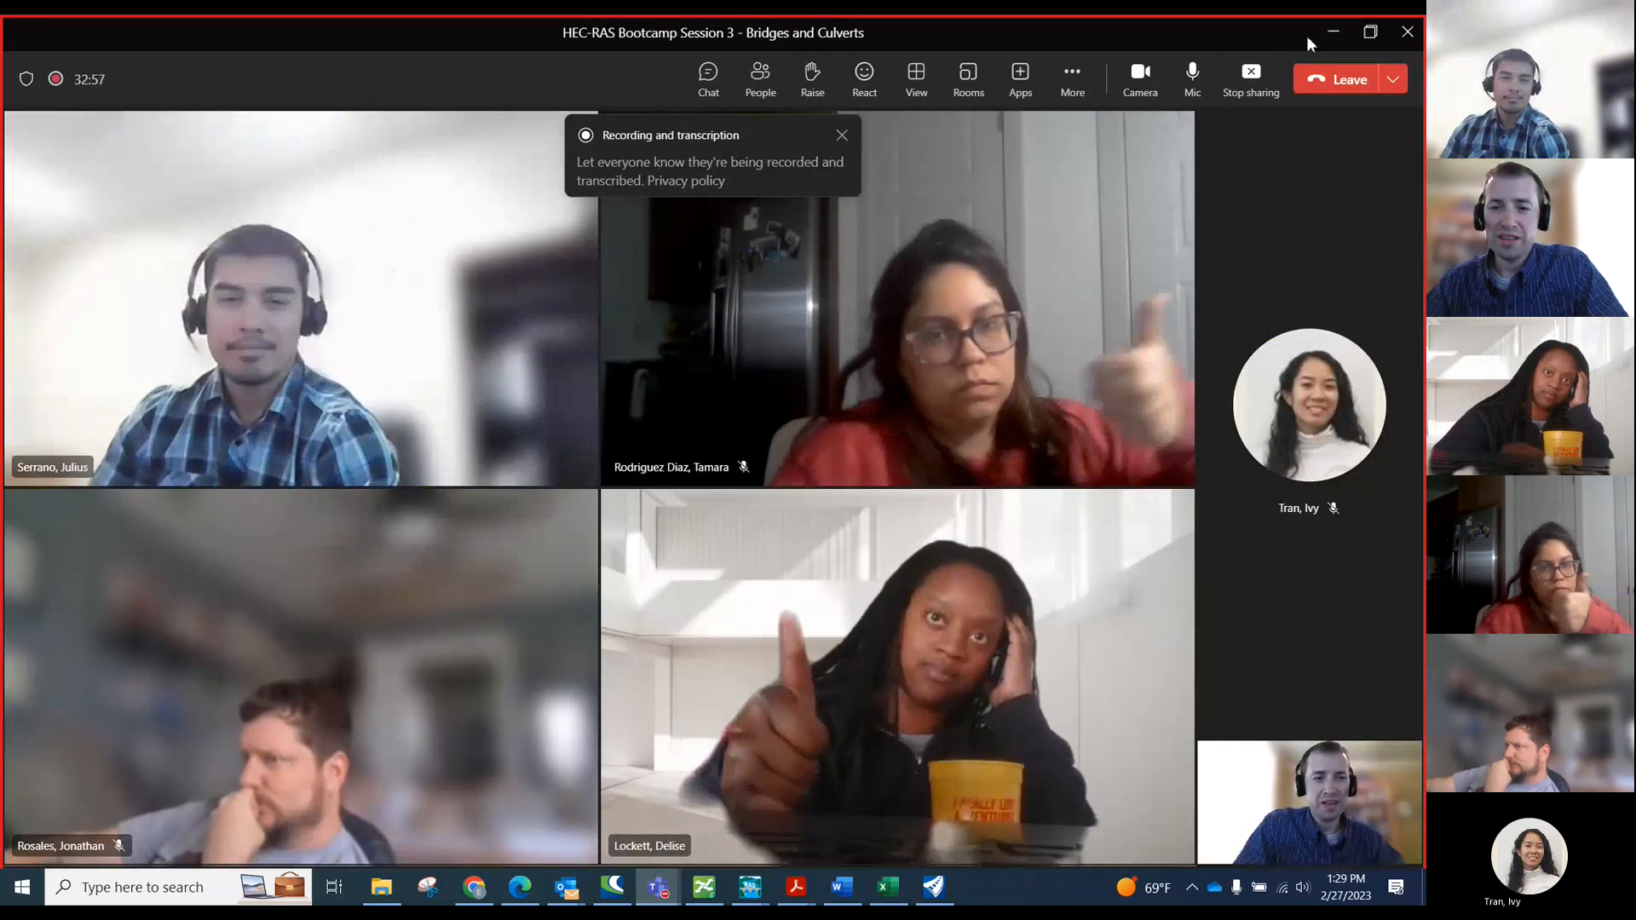
pyautogui.click(1321, 38)
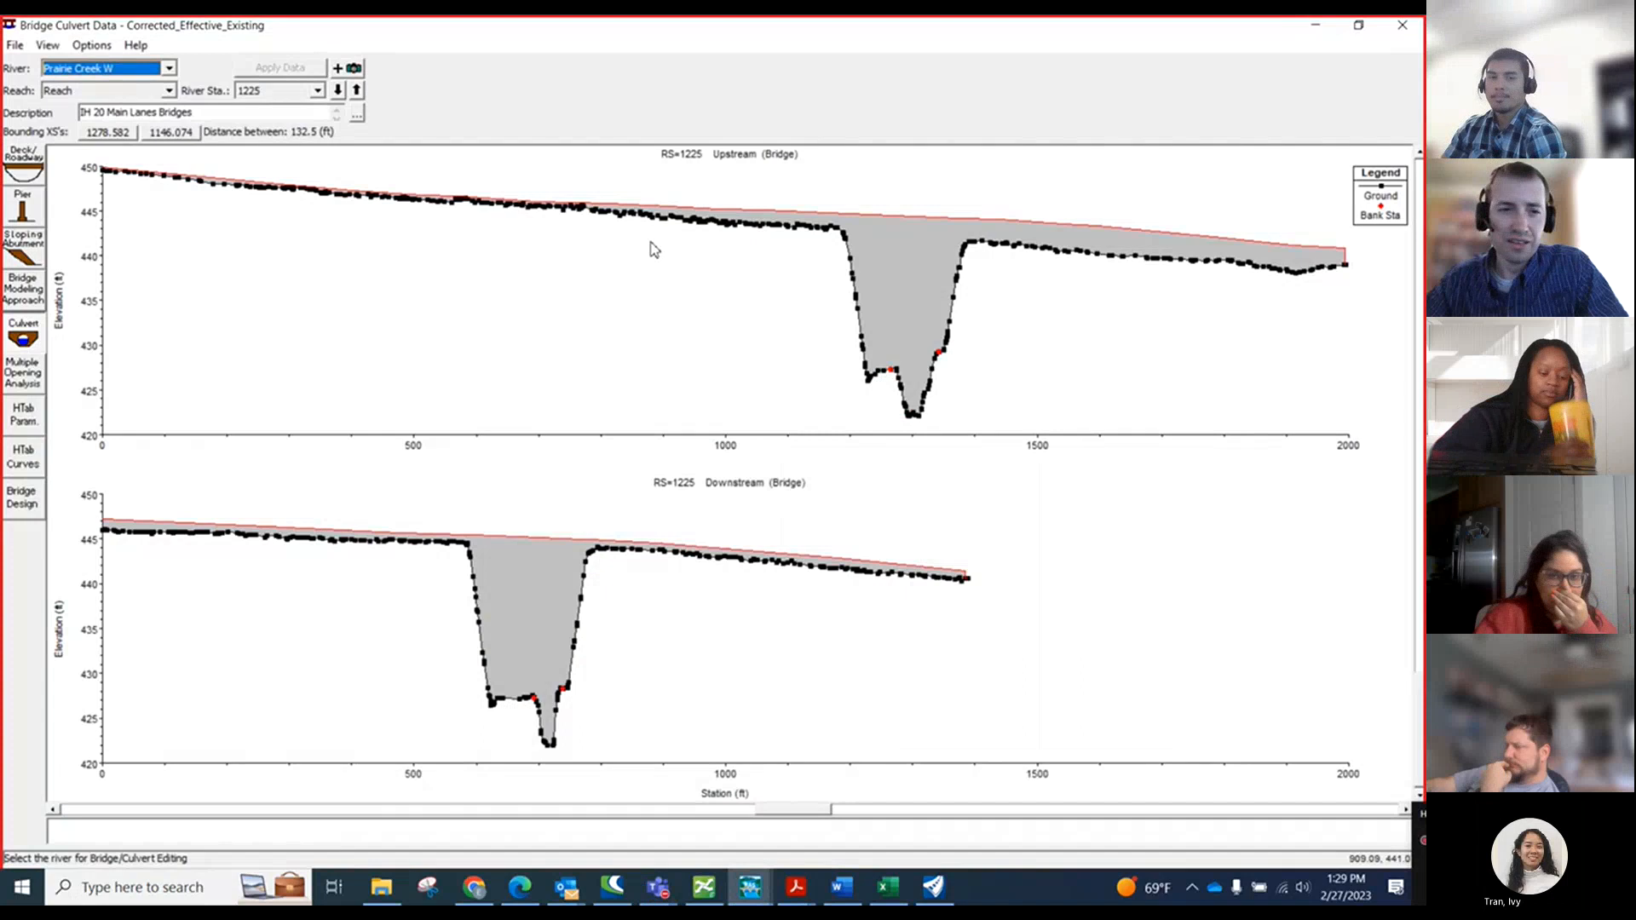
# - Switch to the Excel workbook and open the IH20 ML Corrected Effective worksheet
pyautogui.click(891, 899)
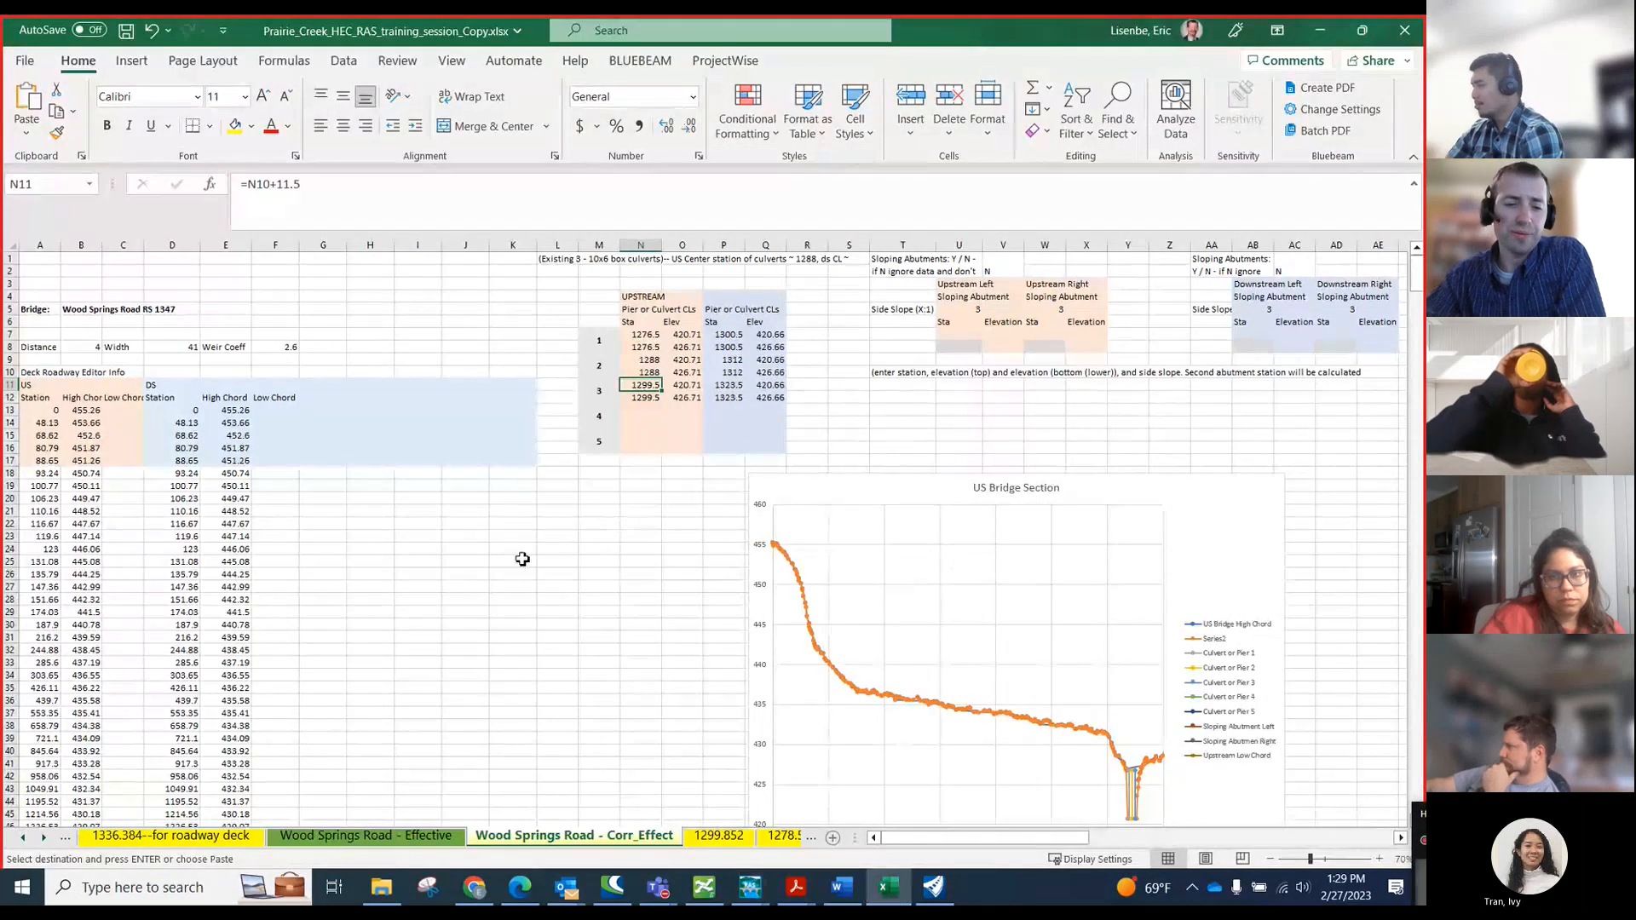
pyautogui.click(24, 842)
pyautogui.click(24, 842)
pyautogui.click(24, 842)
pyautogui.click(45, 842)
pyautogui.click(45, 842)
pyautogui.click(45, 842)
pyautogui.click(45, 842)
pyautogui.click(45, 842)
pyautogui.click(46, 841)
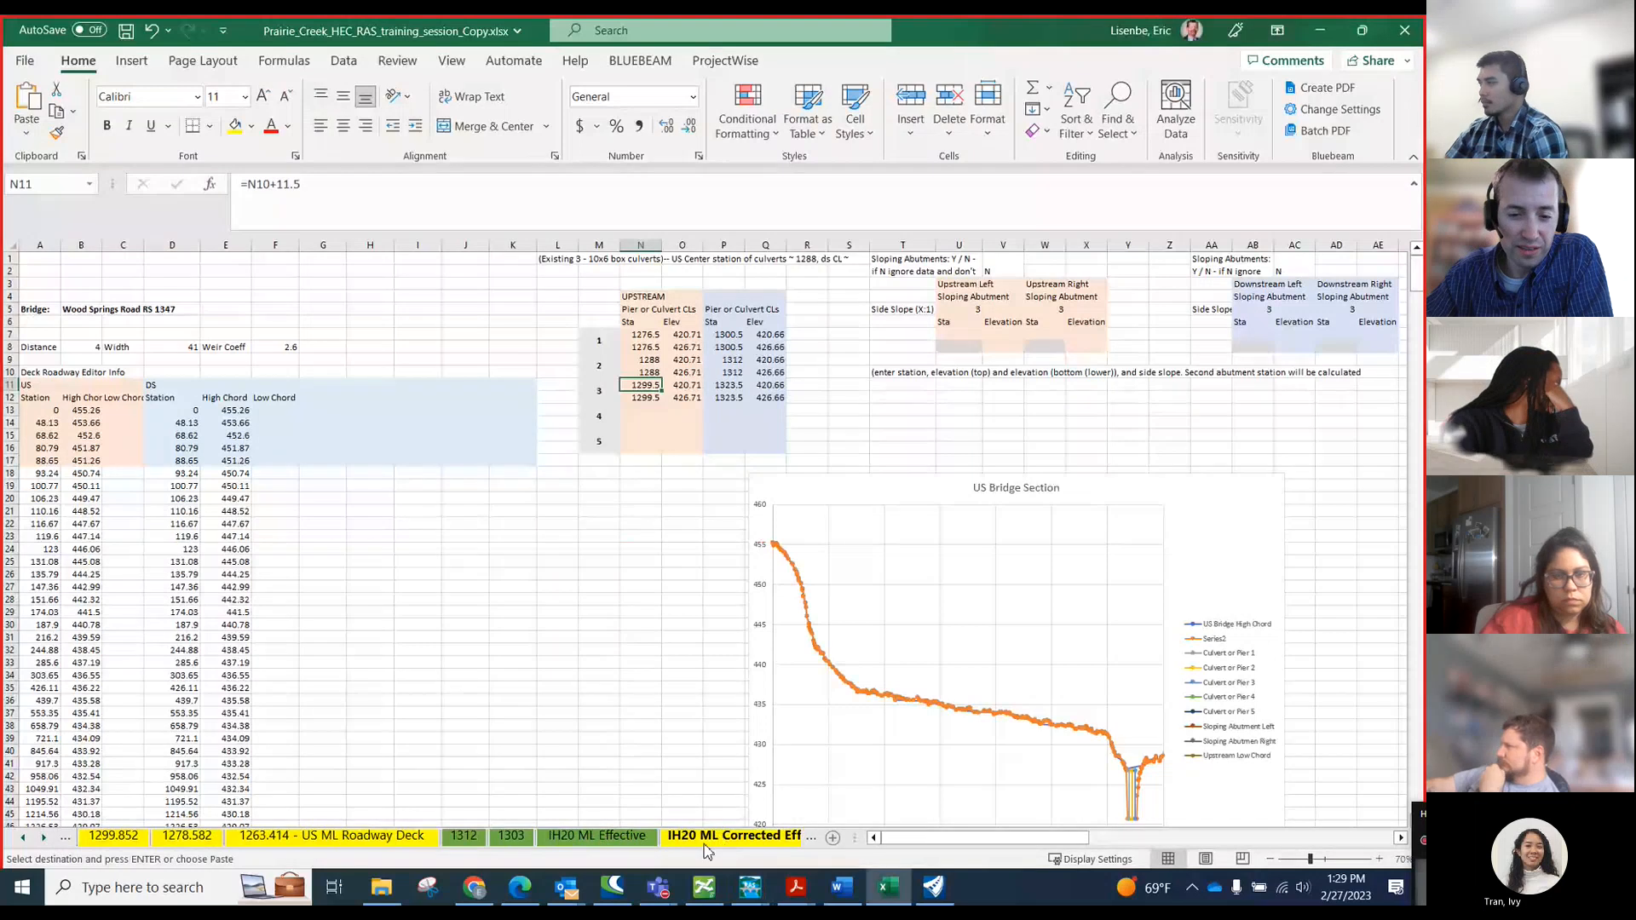
pyautogui.click(751, 838)
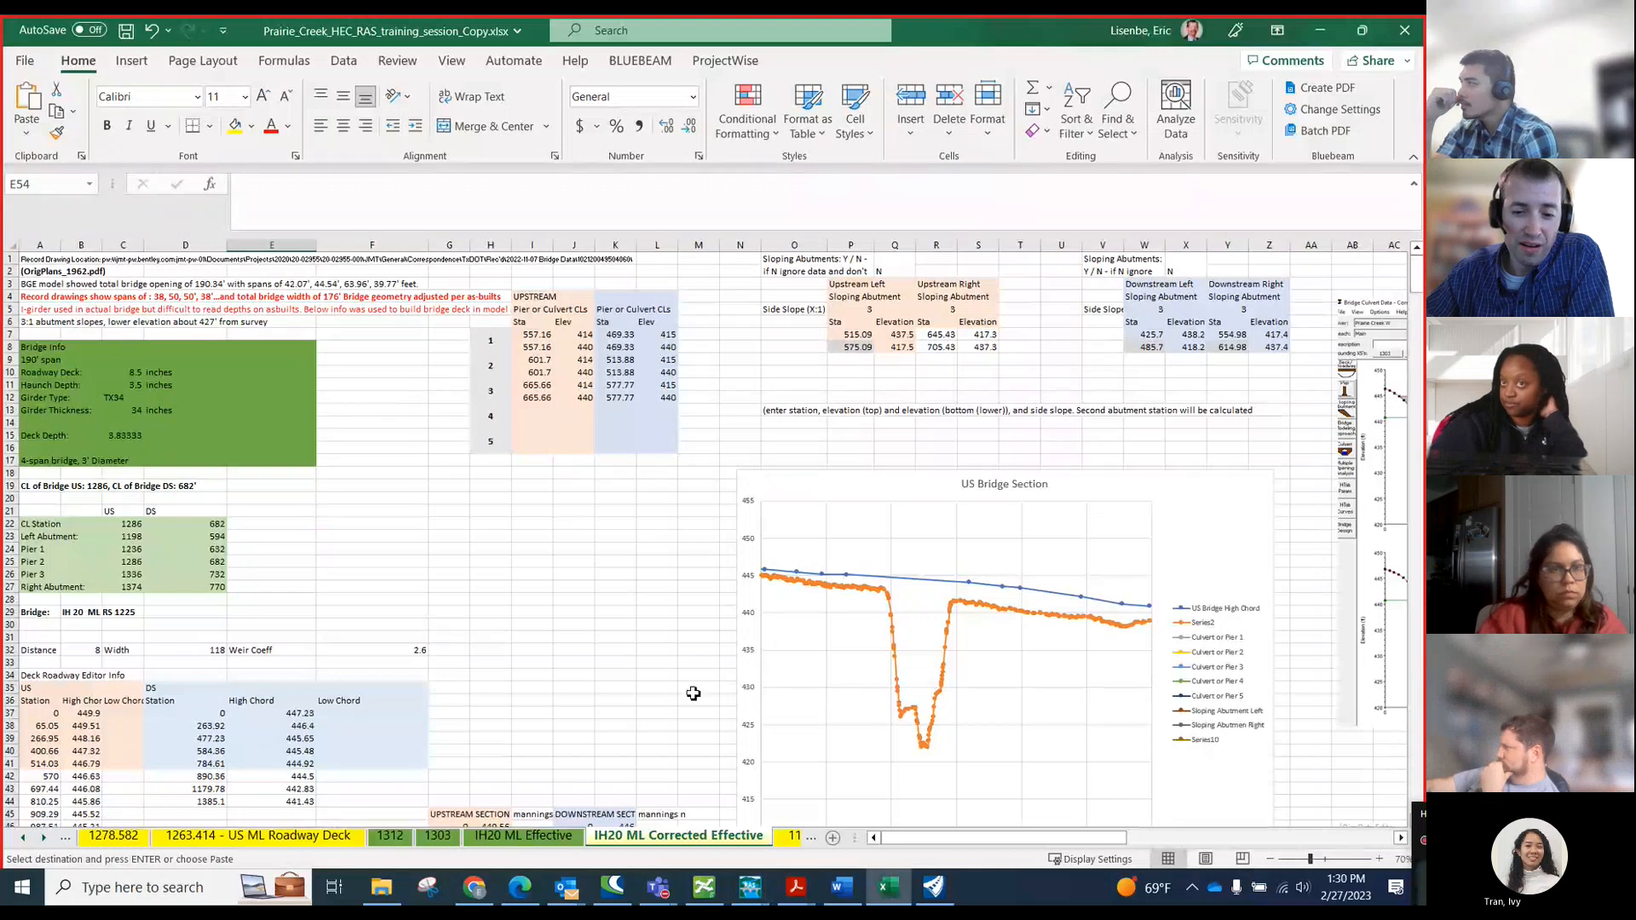
pyautogui.moveTo(796, 887)
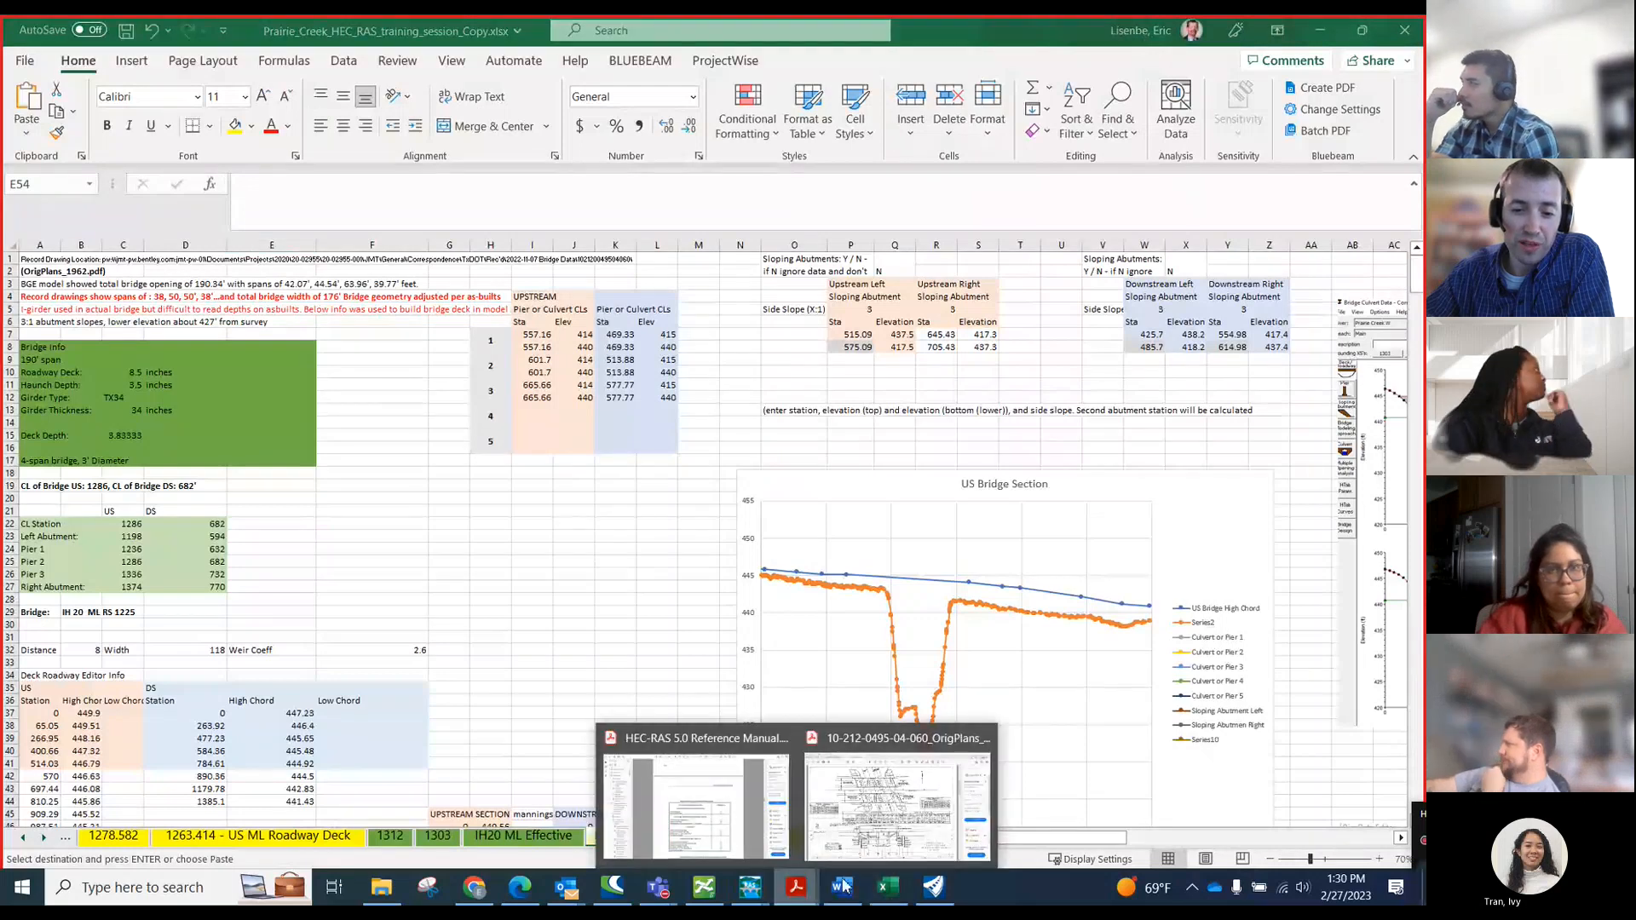
pyautogui.moveTo(864, 862)
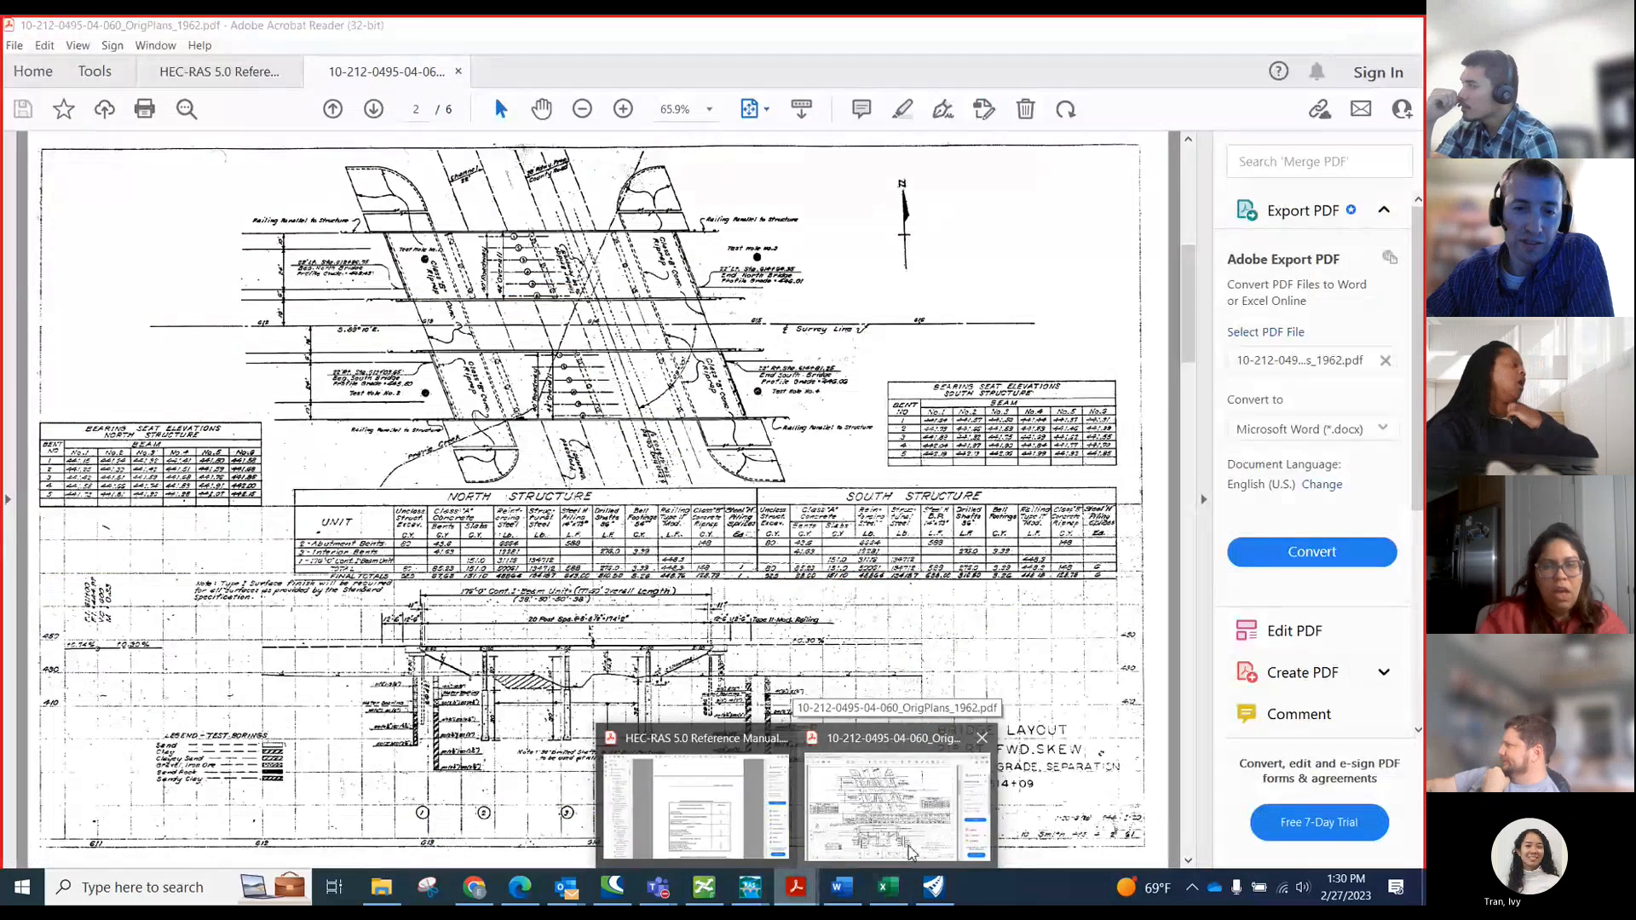
pyautogui.click(934, 833)
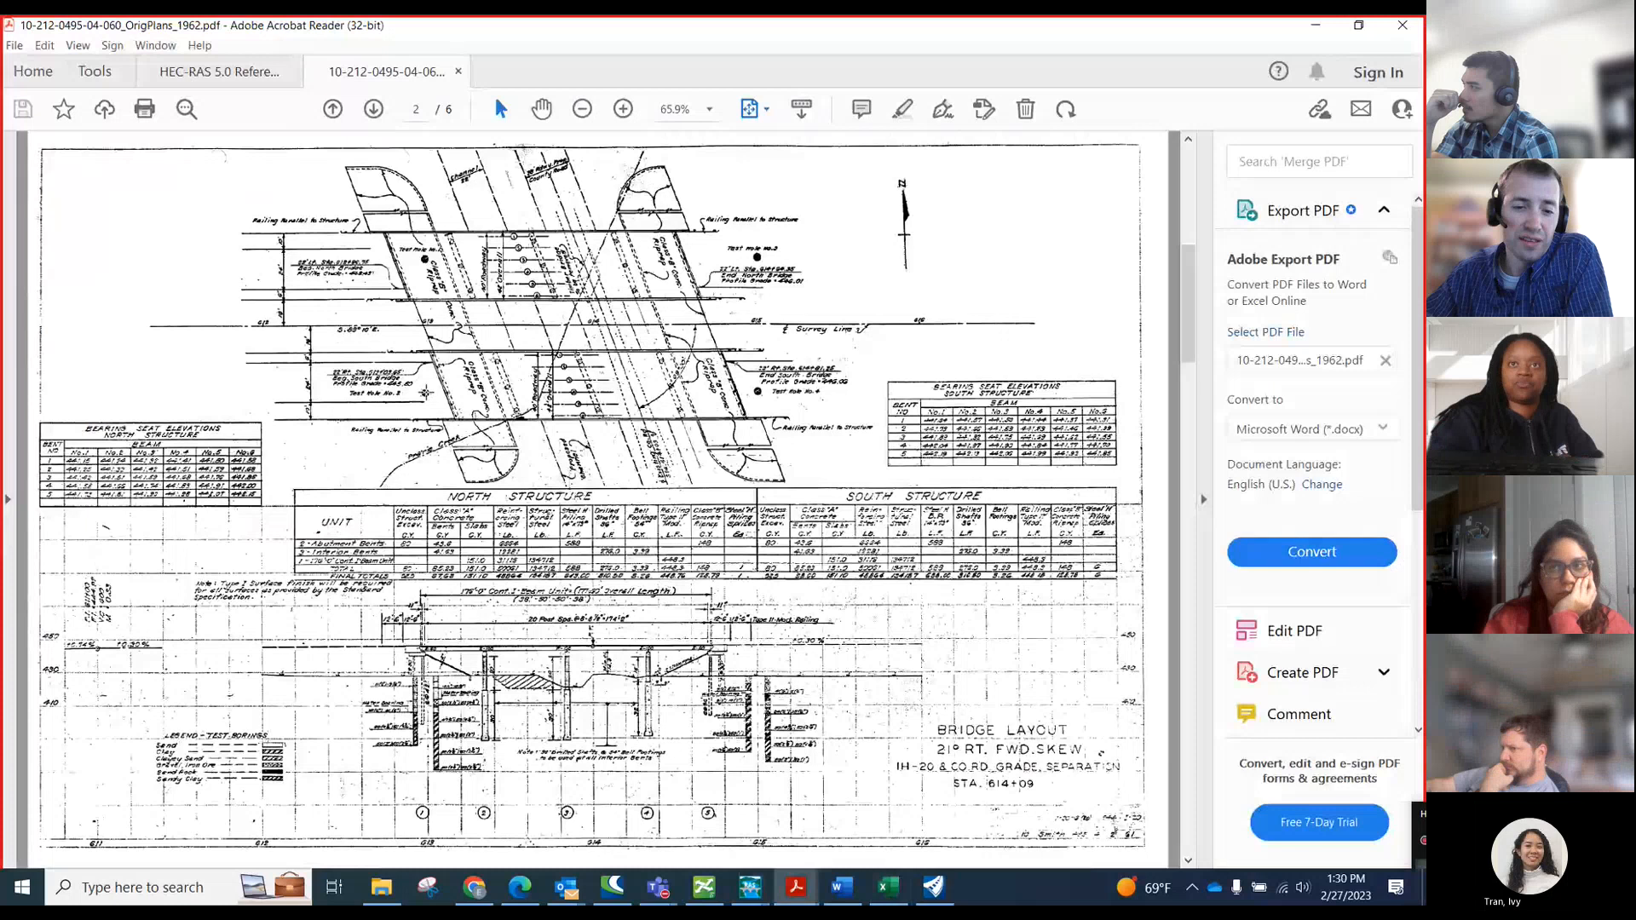
pyautogui.scroll(-2, 798, 462)
pyautogui.scroll(2, 798, 462)
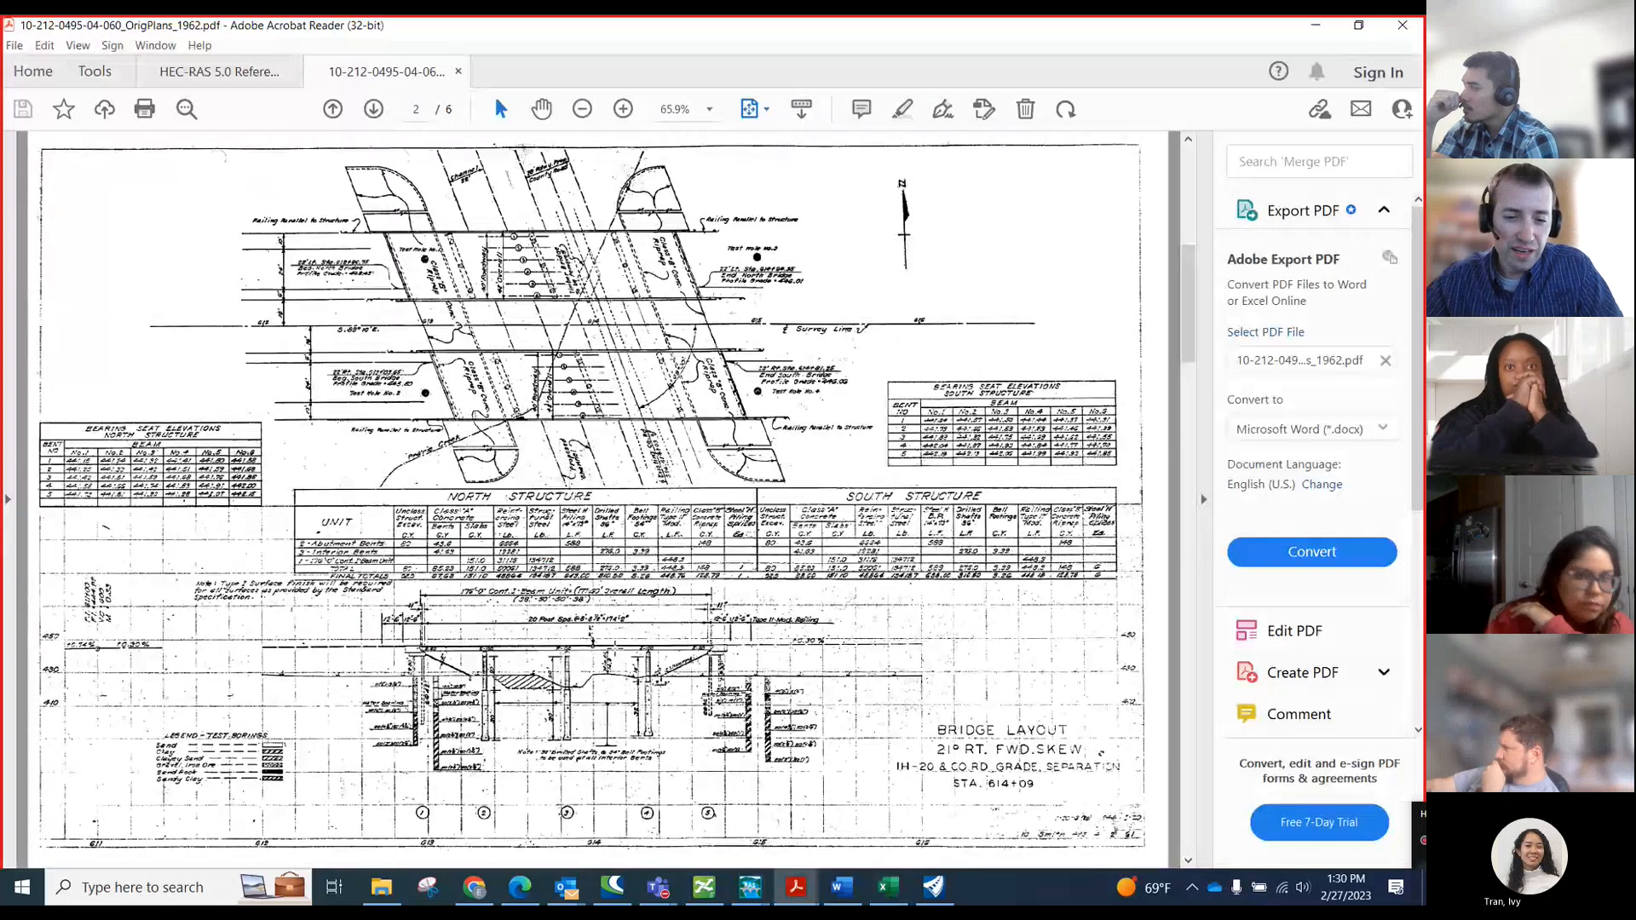
pyautogui.scroll(3, 577, 696)
pyautogui.scroll(1, 573, 692)
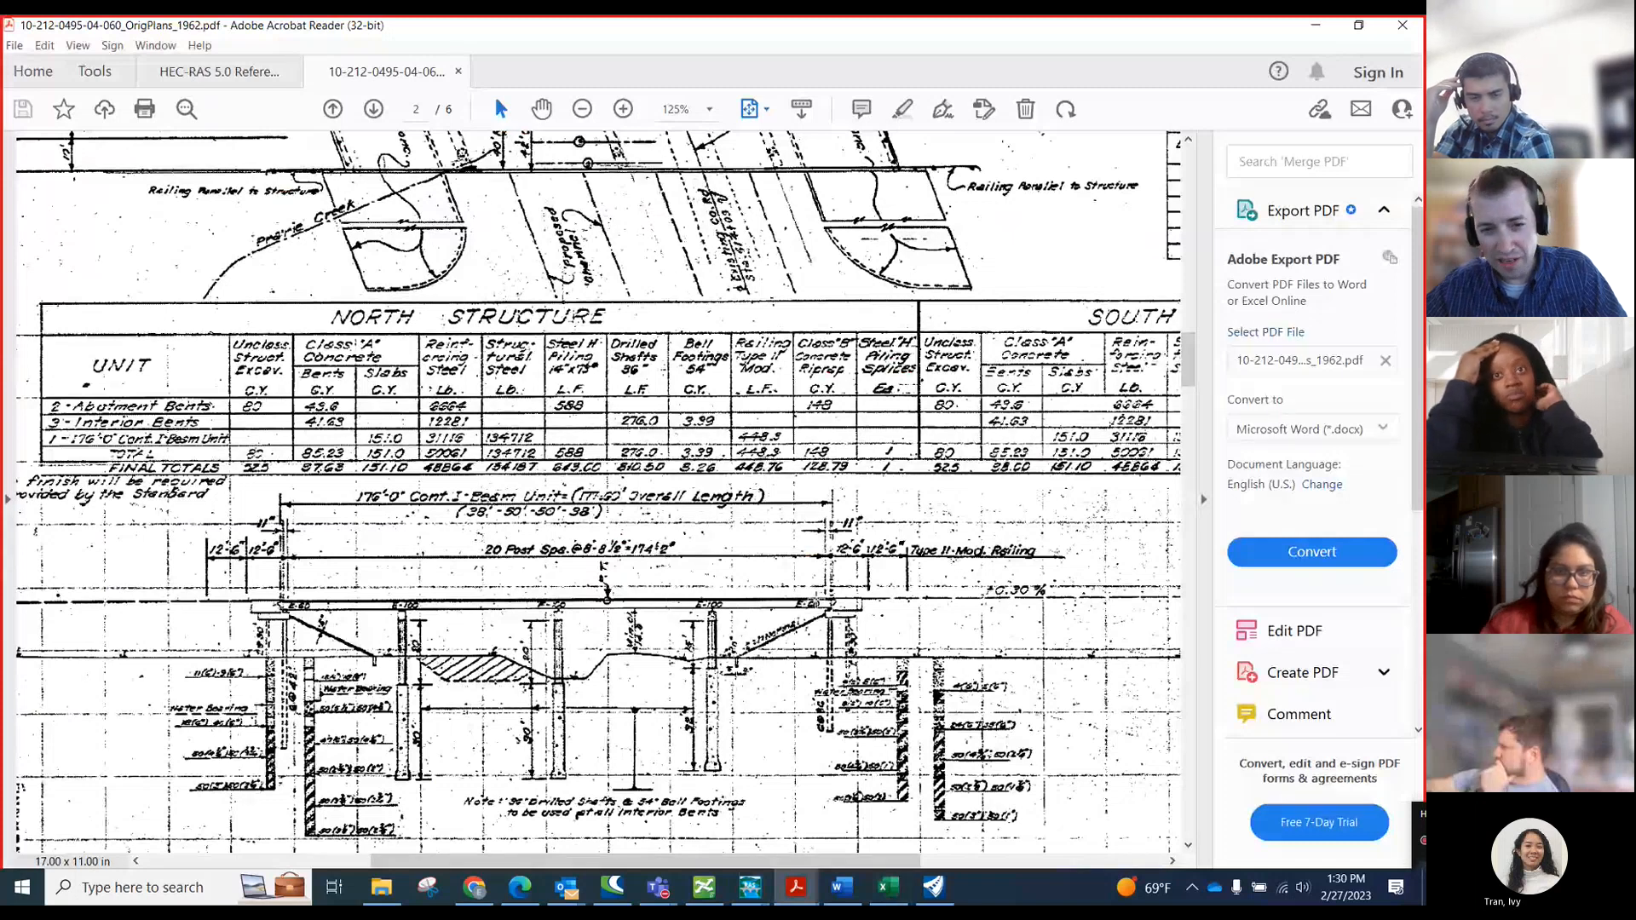
pyautogui.hotkey('ctrl', '-')
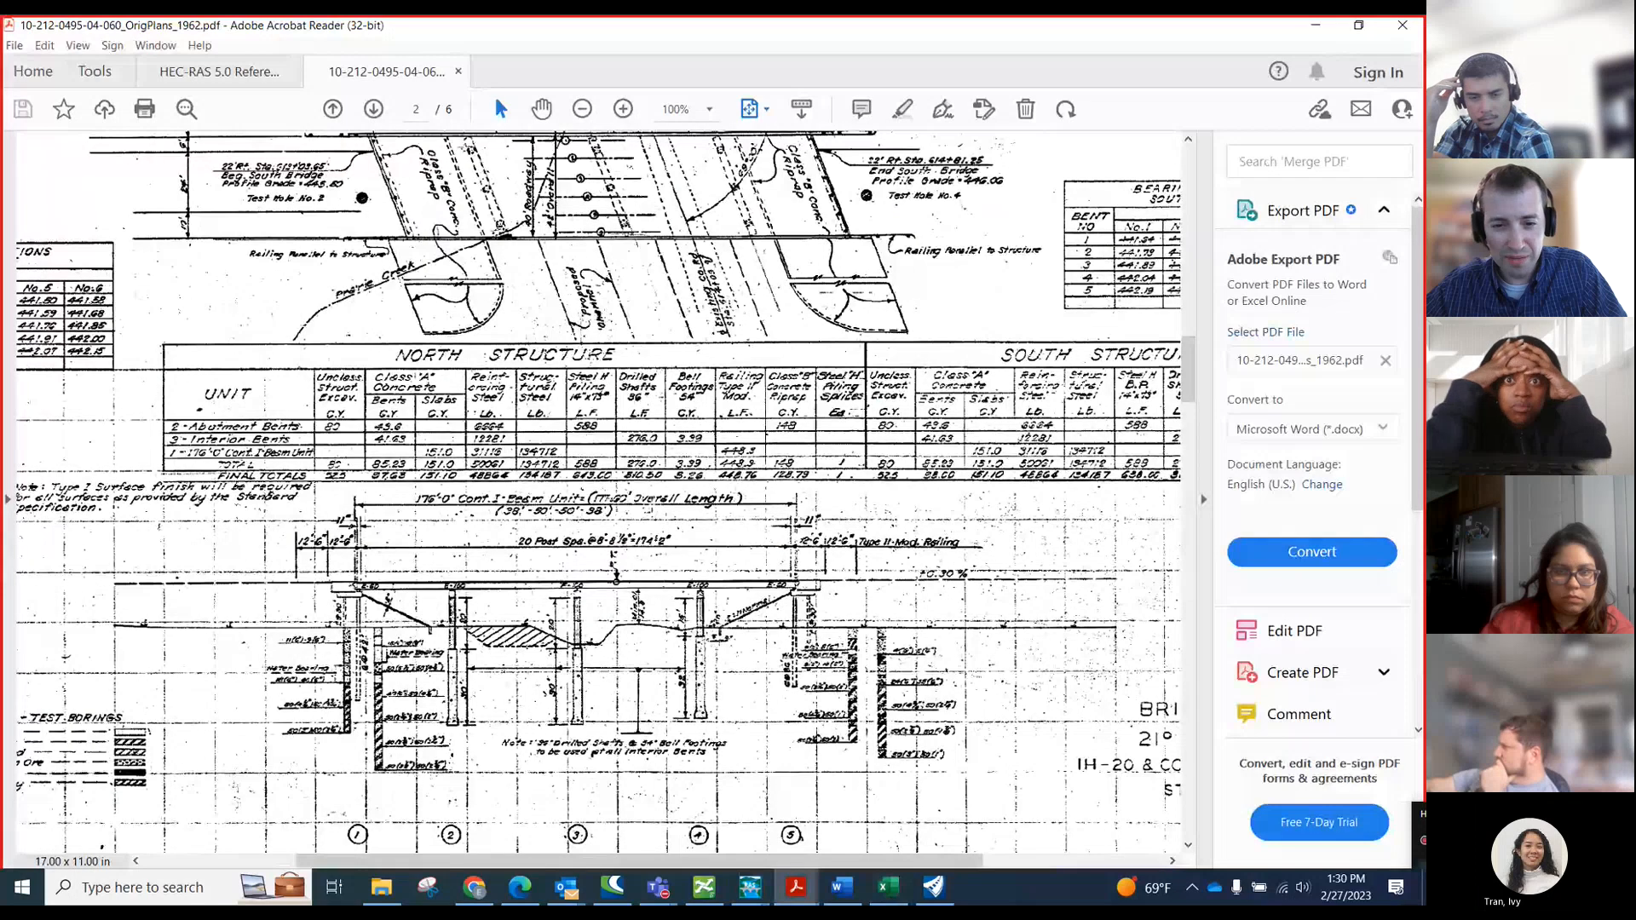
pyautogui.hotkey('ctrl', '+')
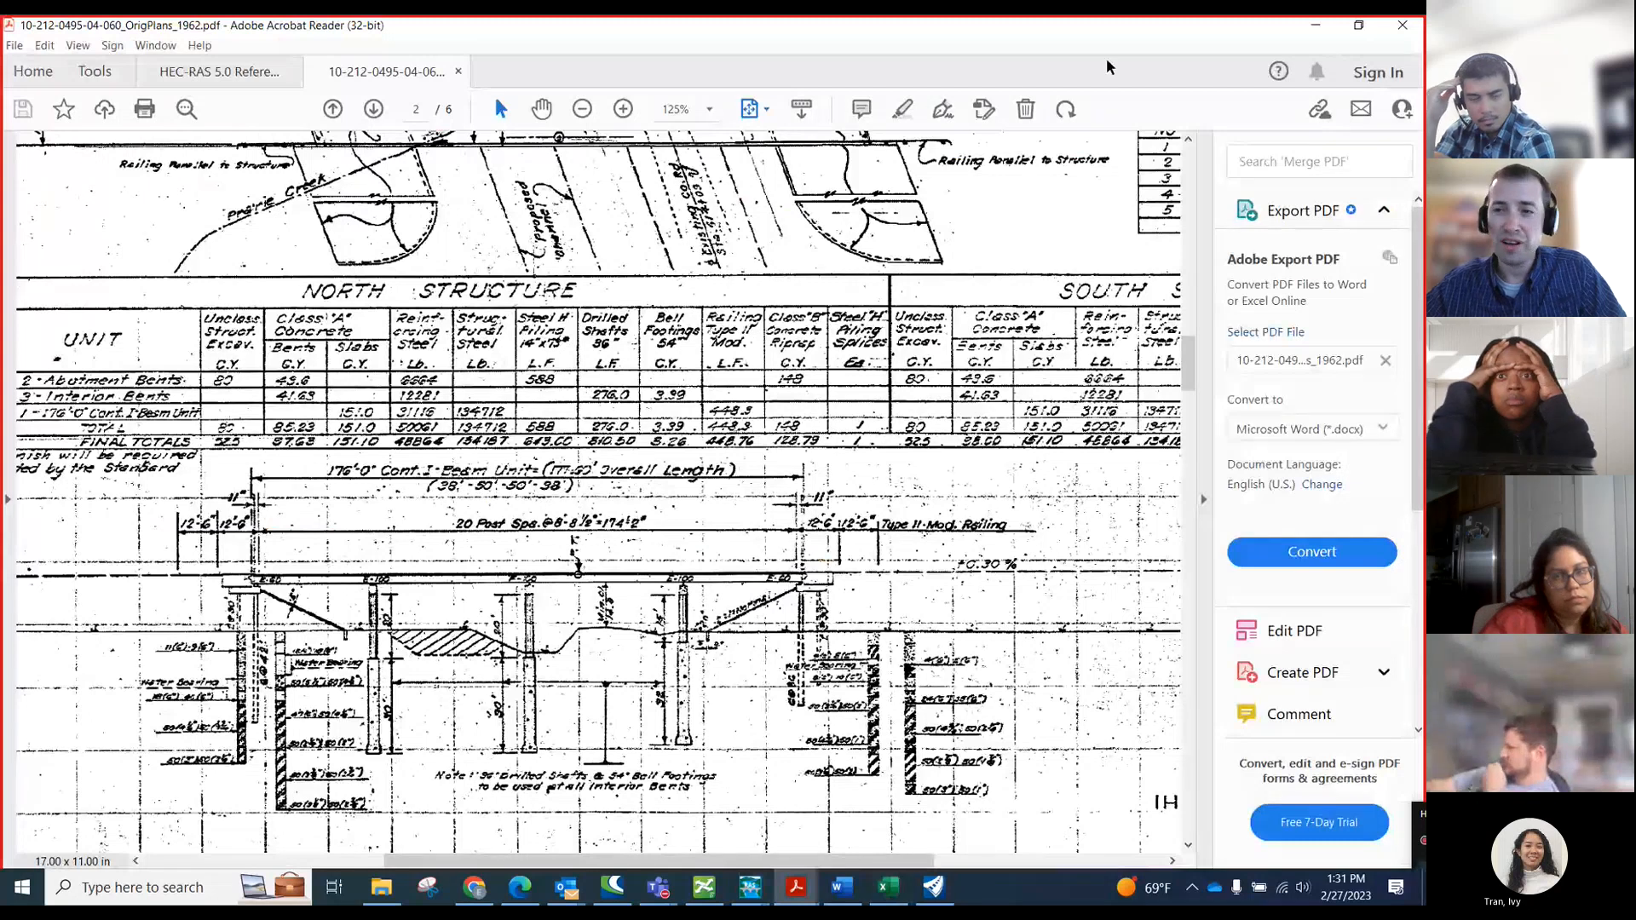
pyautogui.hotkey('alt', 'Tab')
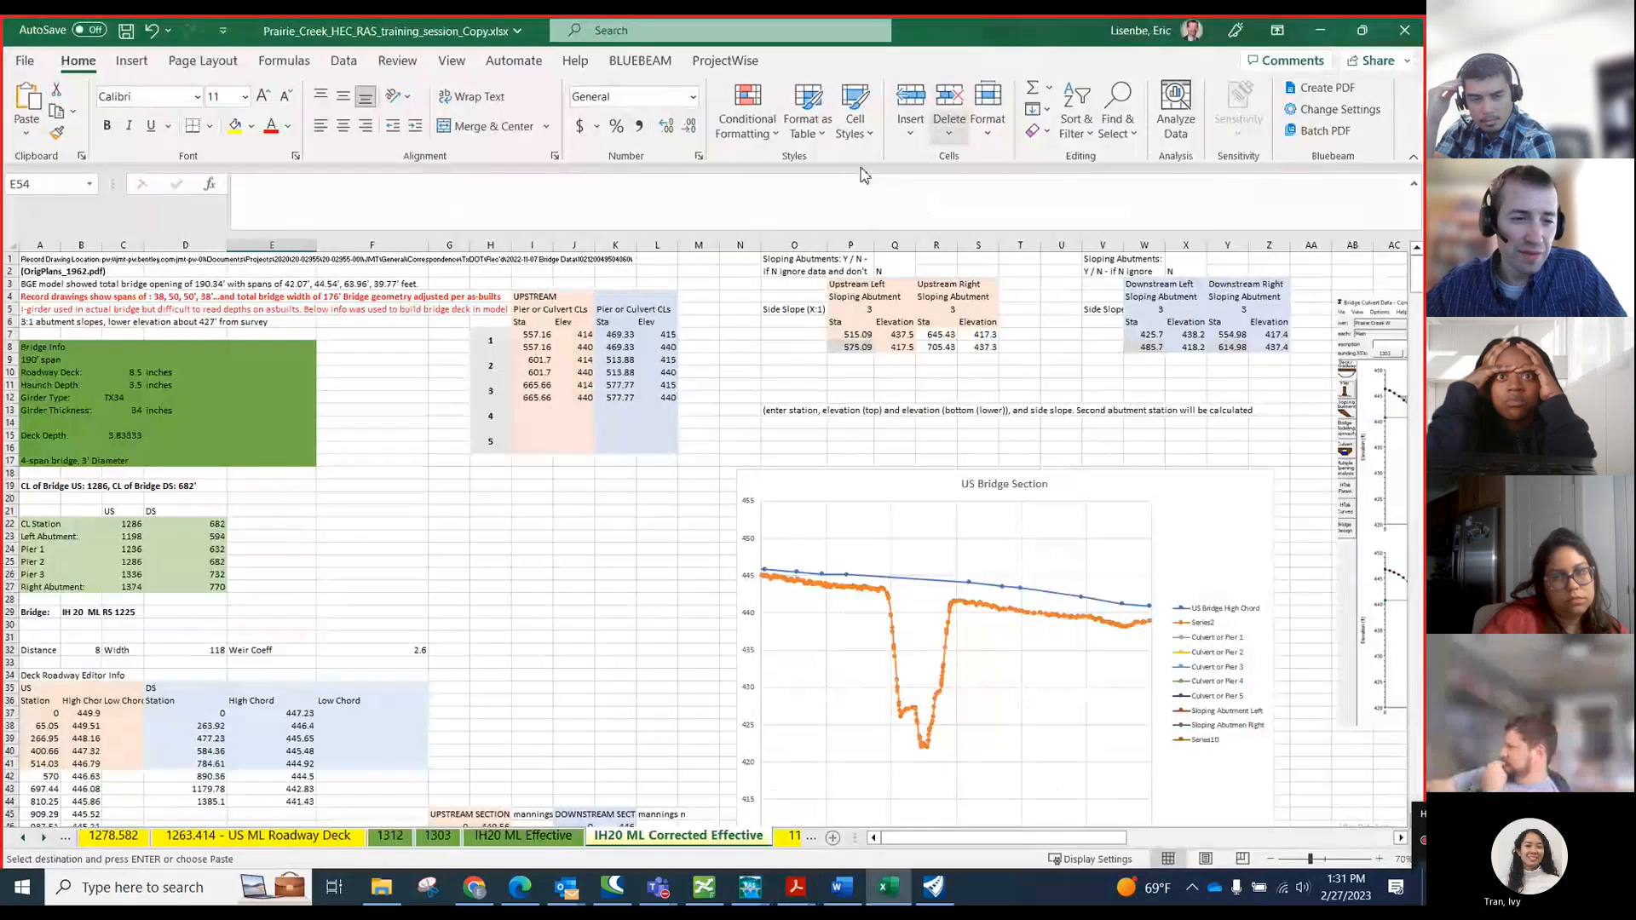
pyautogui.click(30, 297)
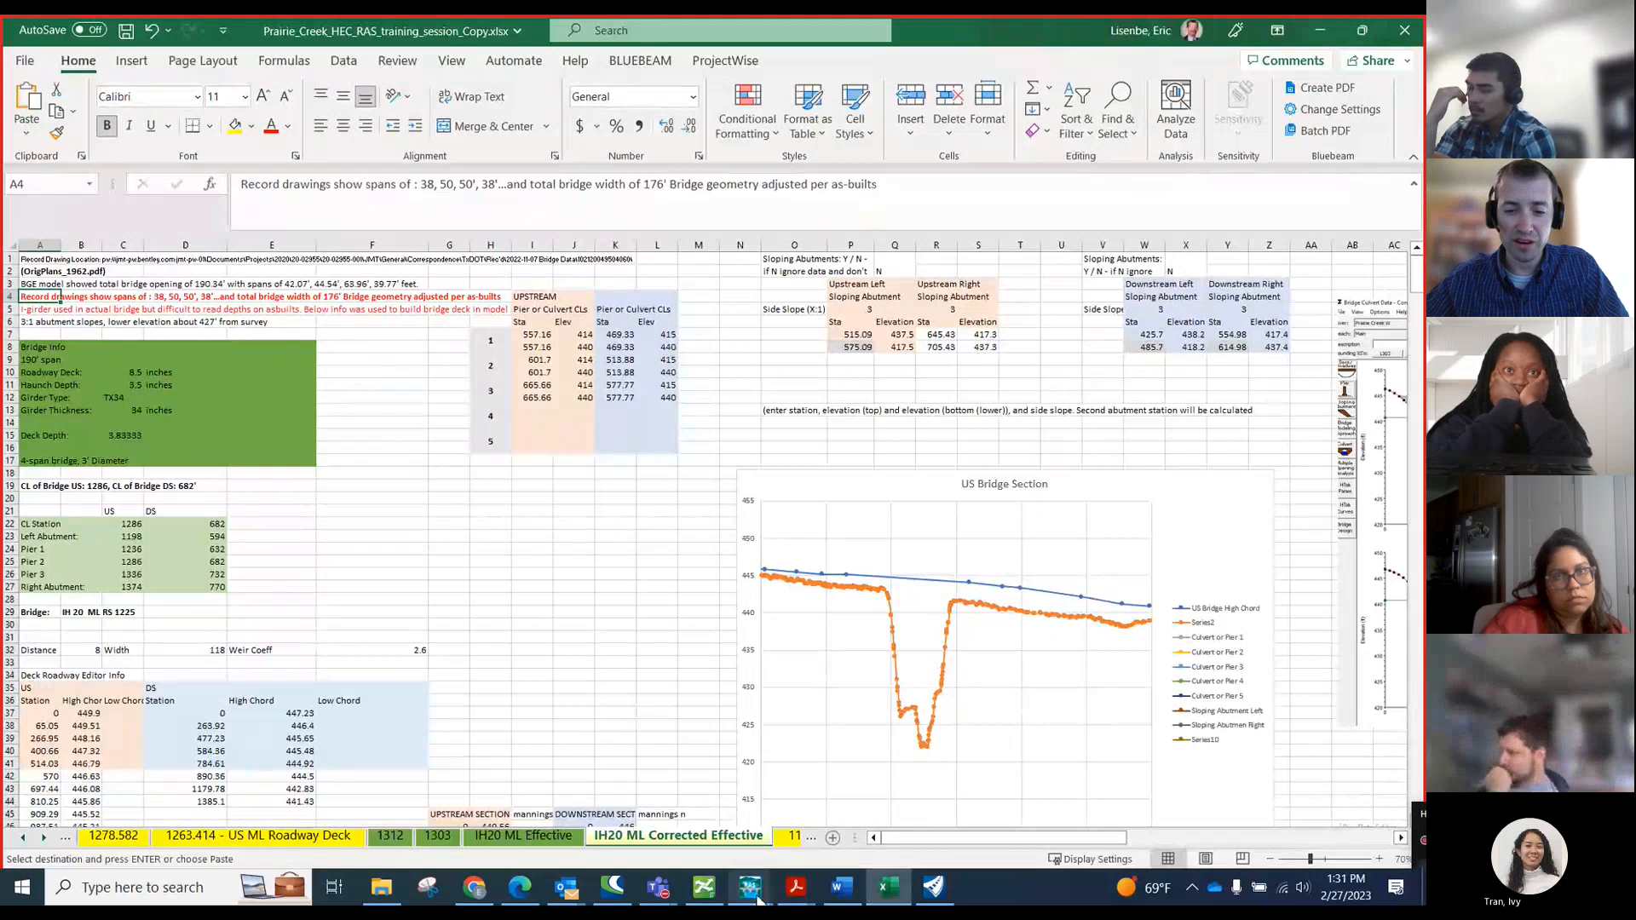
# - Switch to HEC-RAS to view the IH 20 Main Lanes Bridges sections at river station 1225, and return to the Excel workbook
pyautogui.moveTo(750, 887)
pyautogui.click(974, 792)
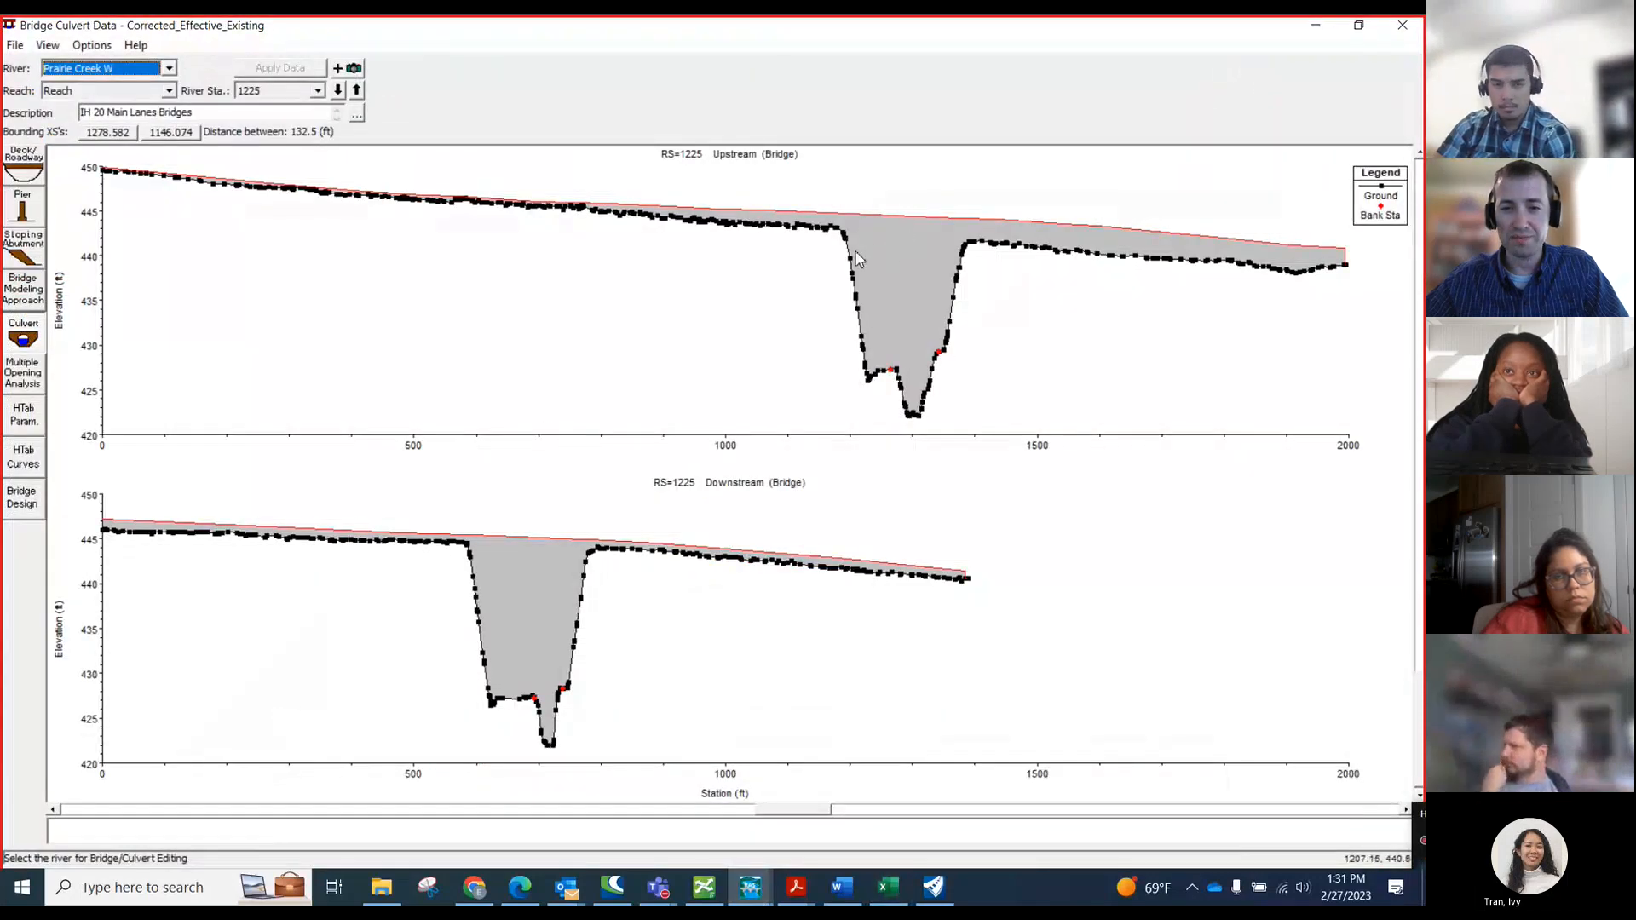
pyautogui.click(1305, 28)
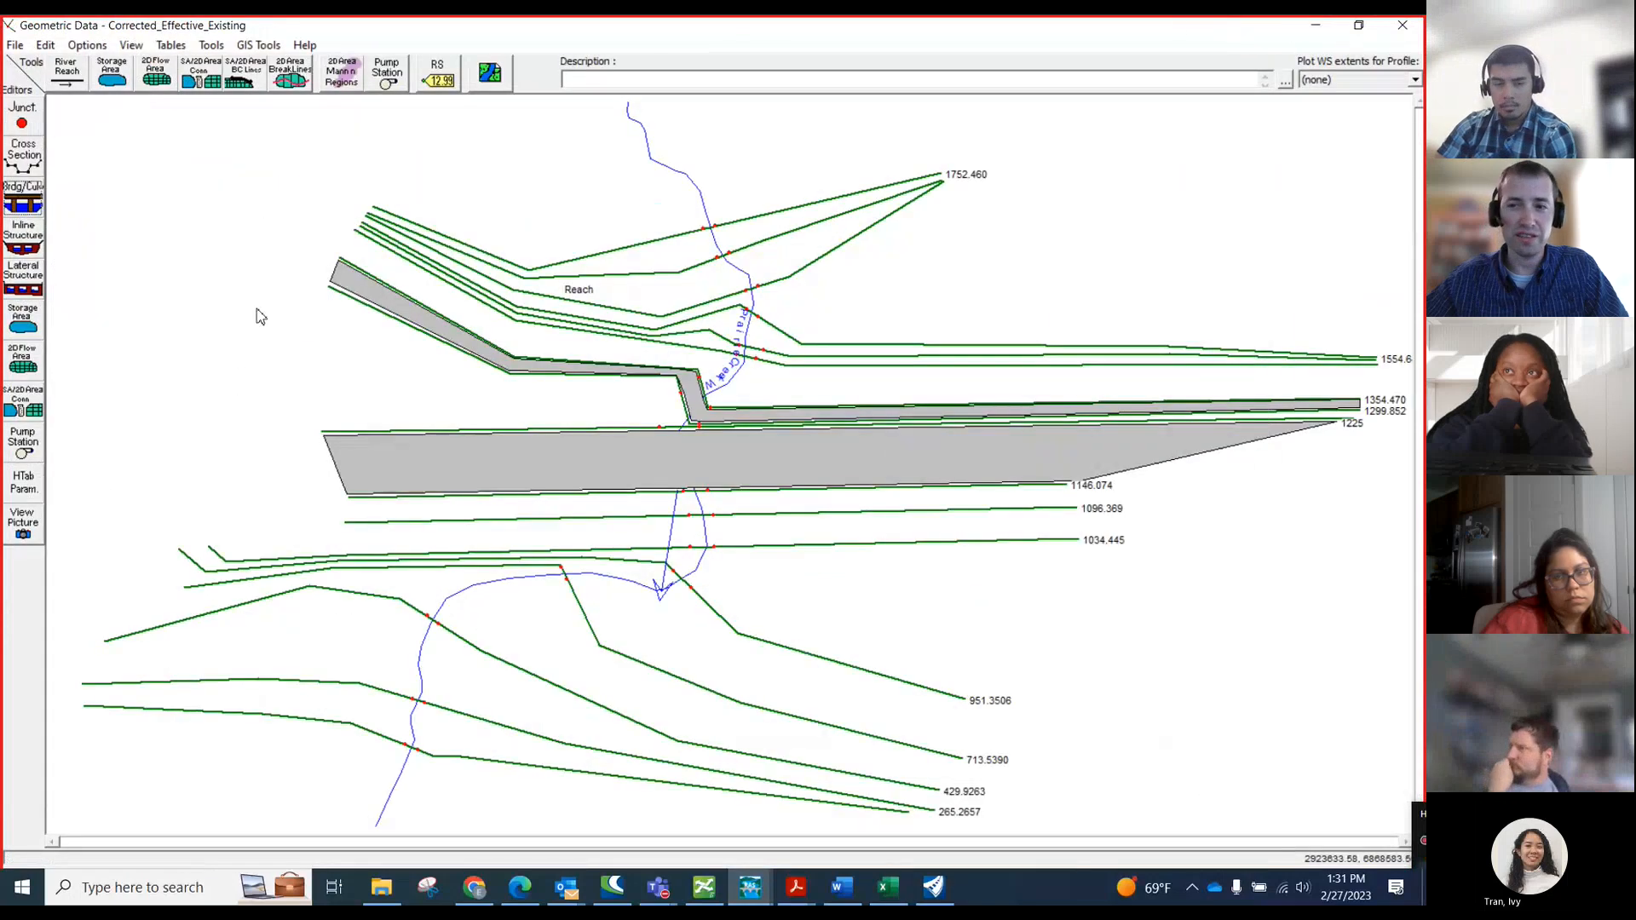
pyautogui.click(1316, 26)
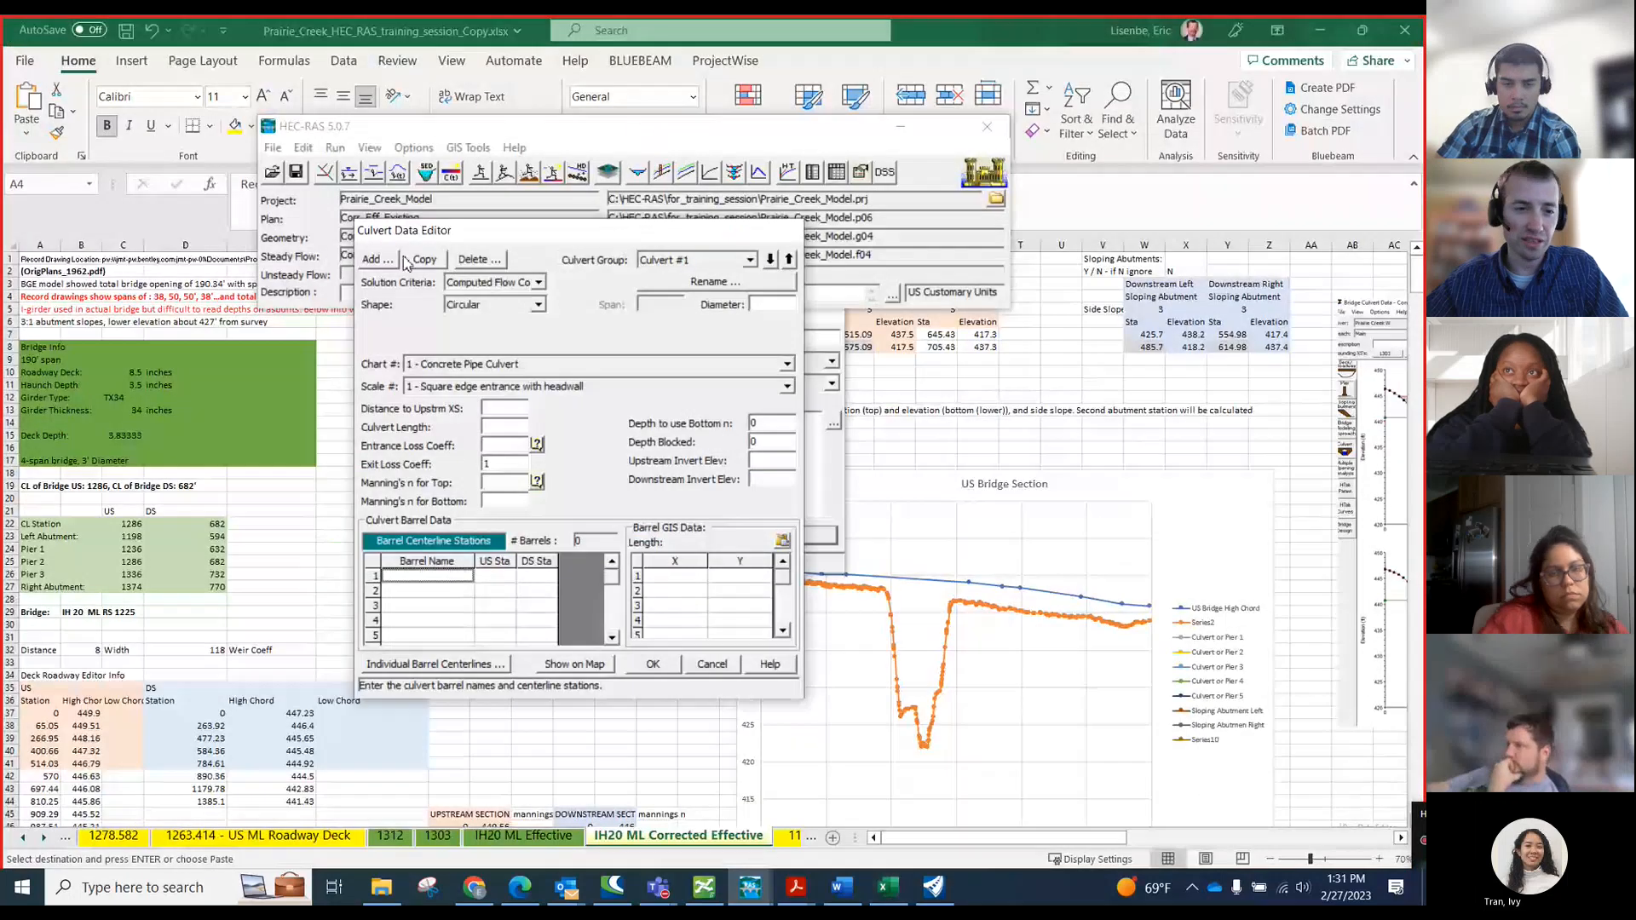
pyautogui.click(240, 455)
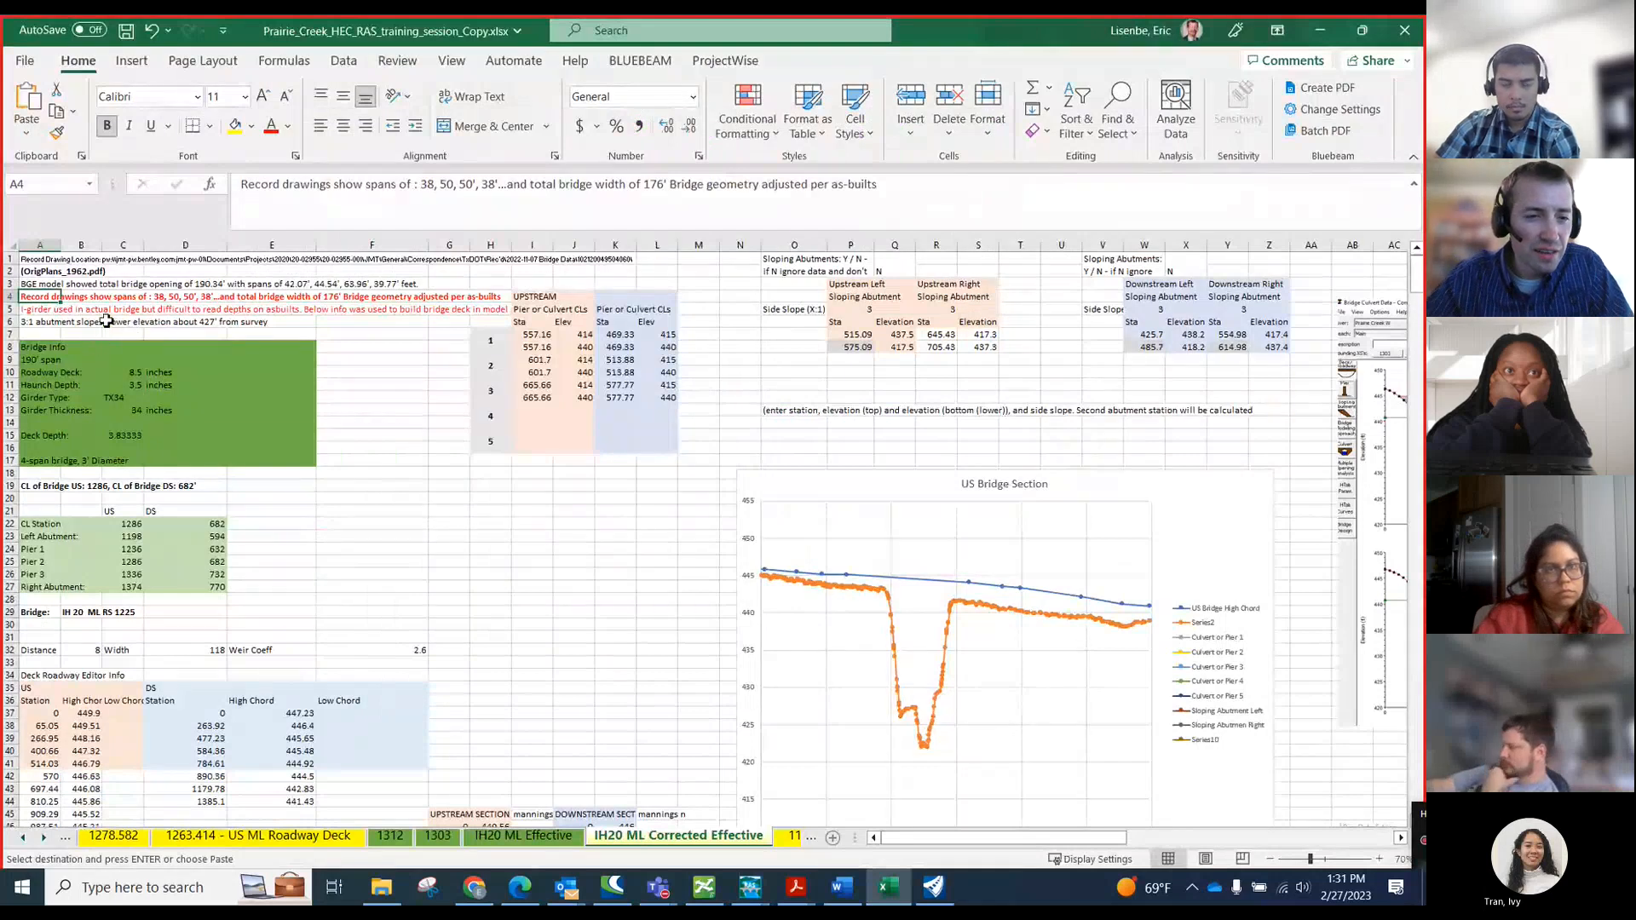
# - Review the bridge info, pier stations, deck roadway data and bridge section charts on the IH20 ML Corrected Effective worksheet
pyautogui.scroll(-1, 94, 334)
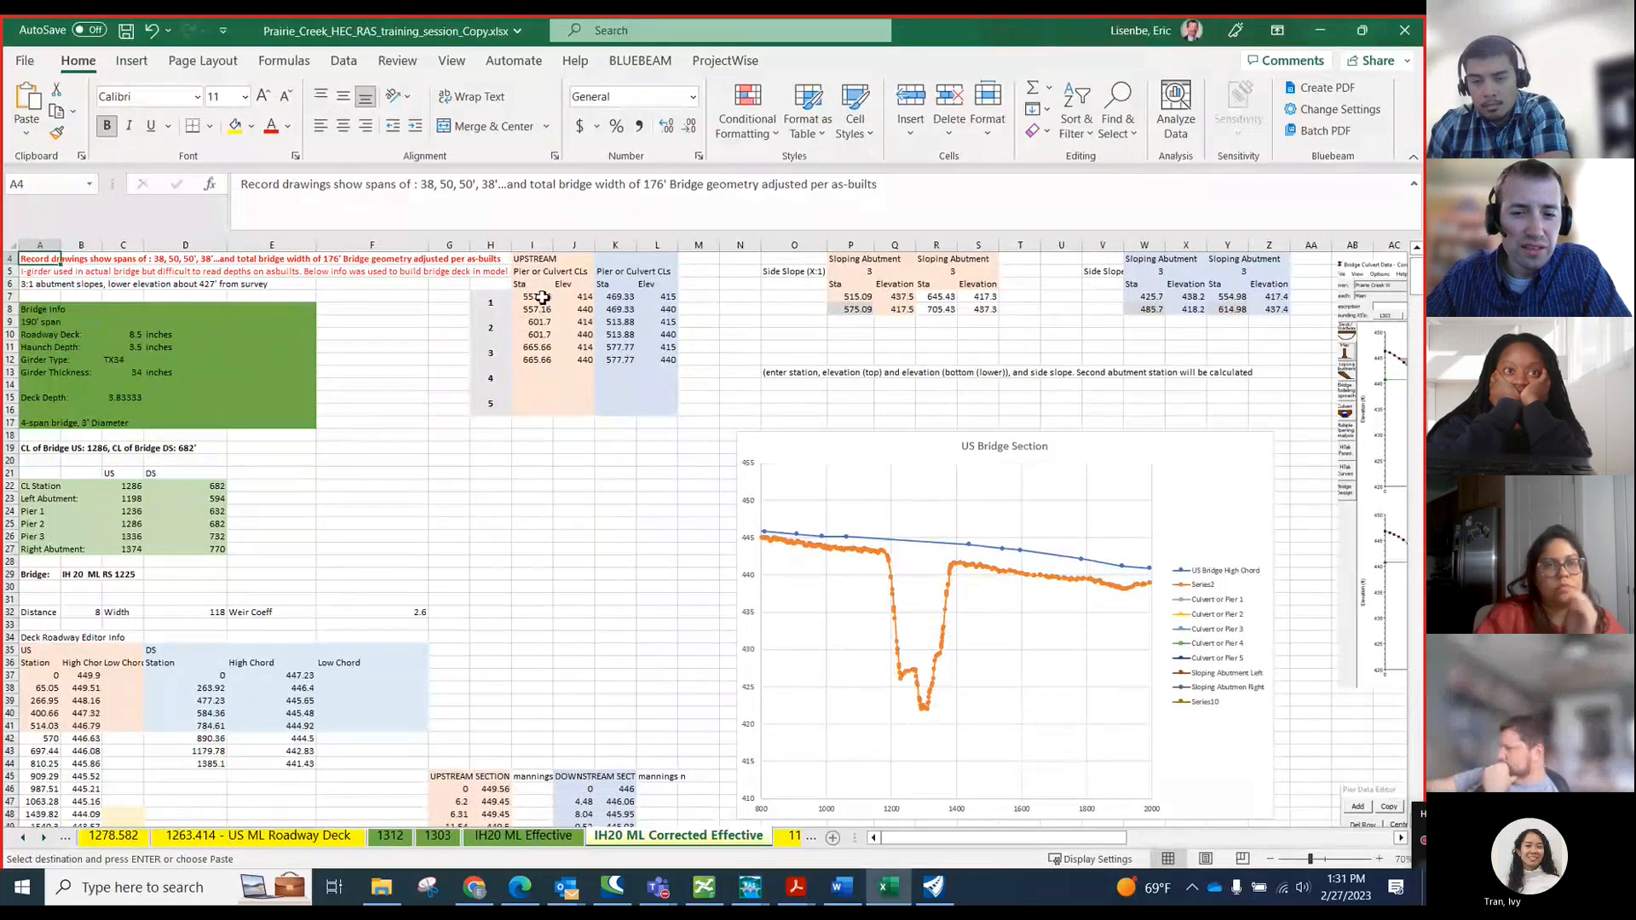
pyautogui.scroll(-5, 460, 540)
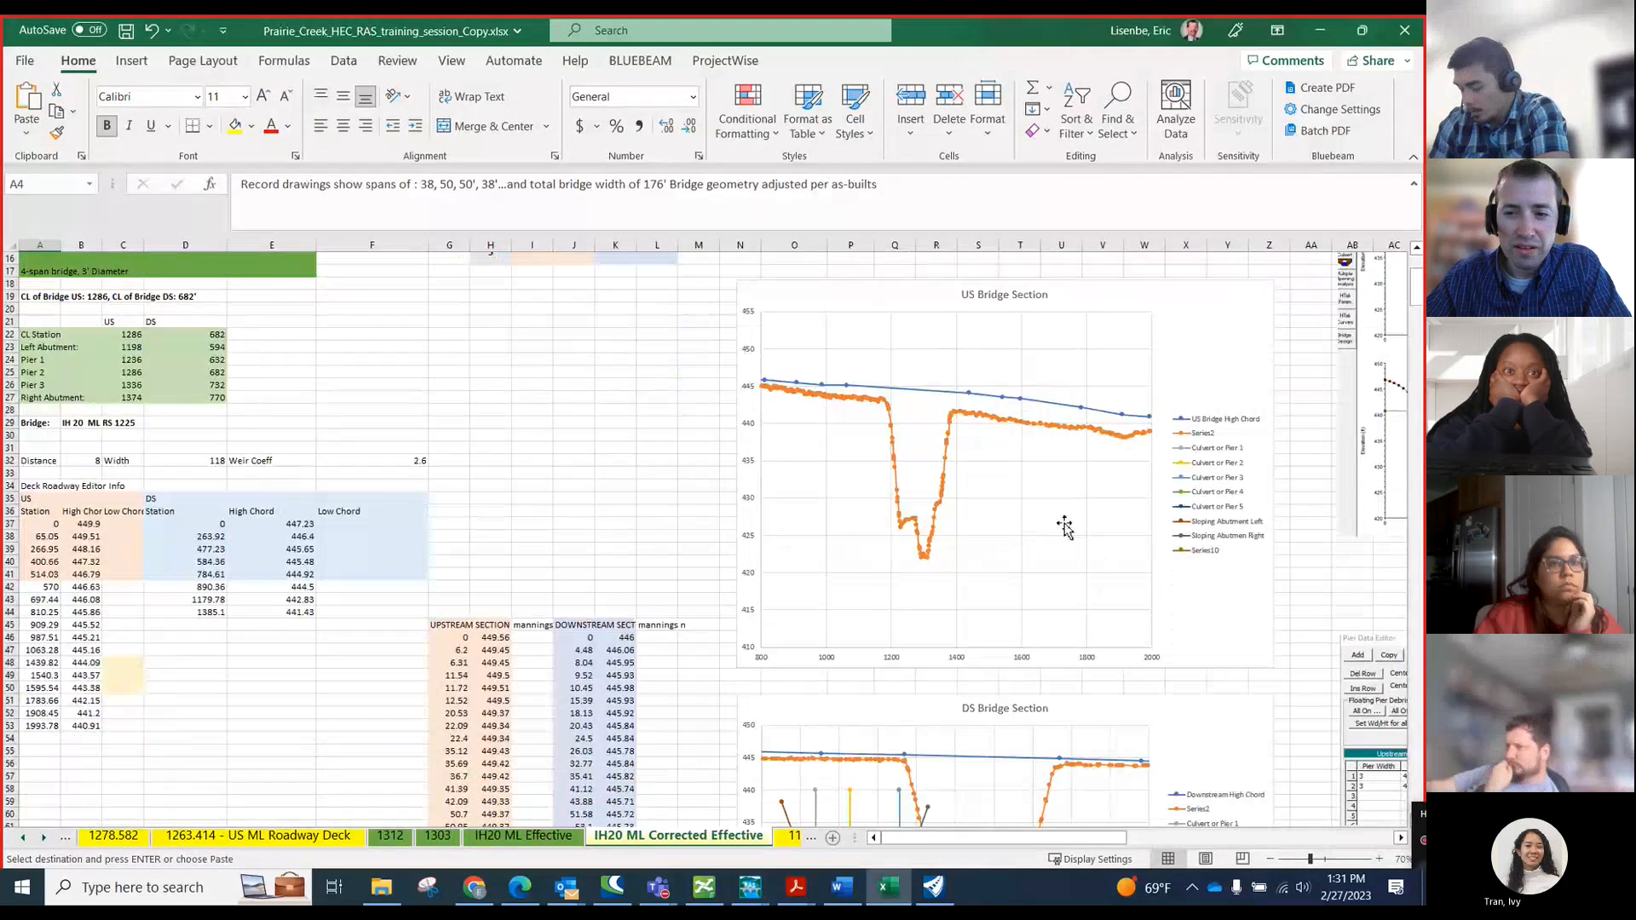
pyautogui.scroll(-2, 819, 573)
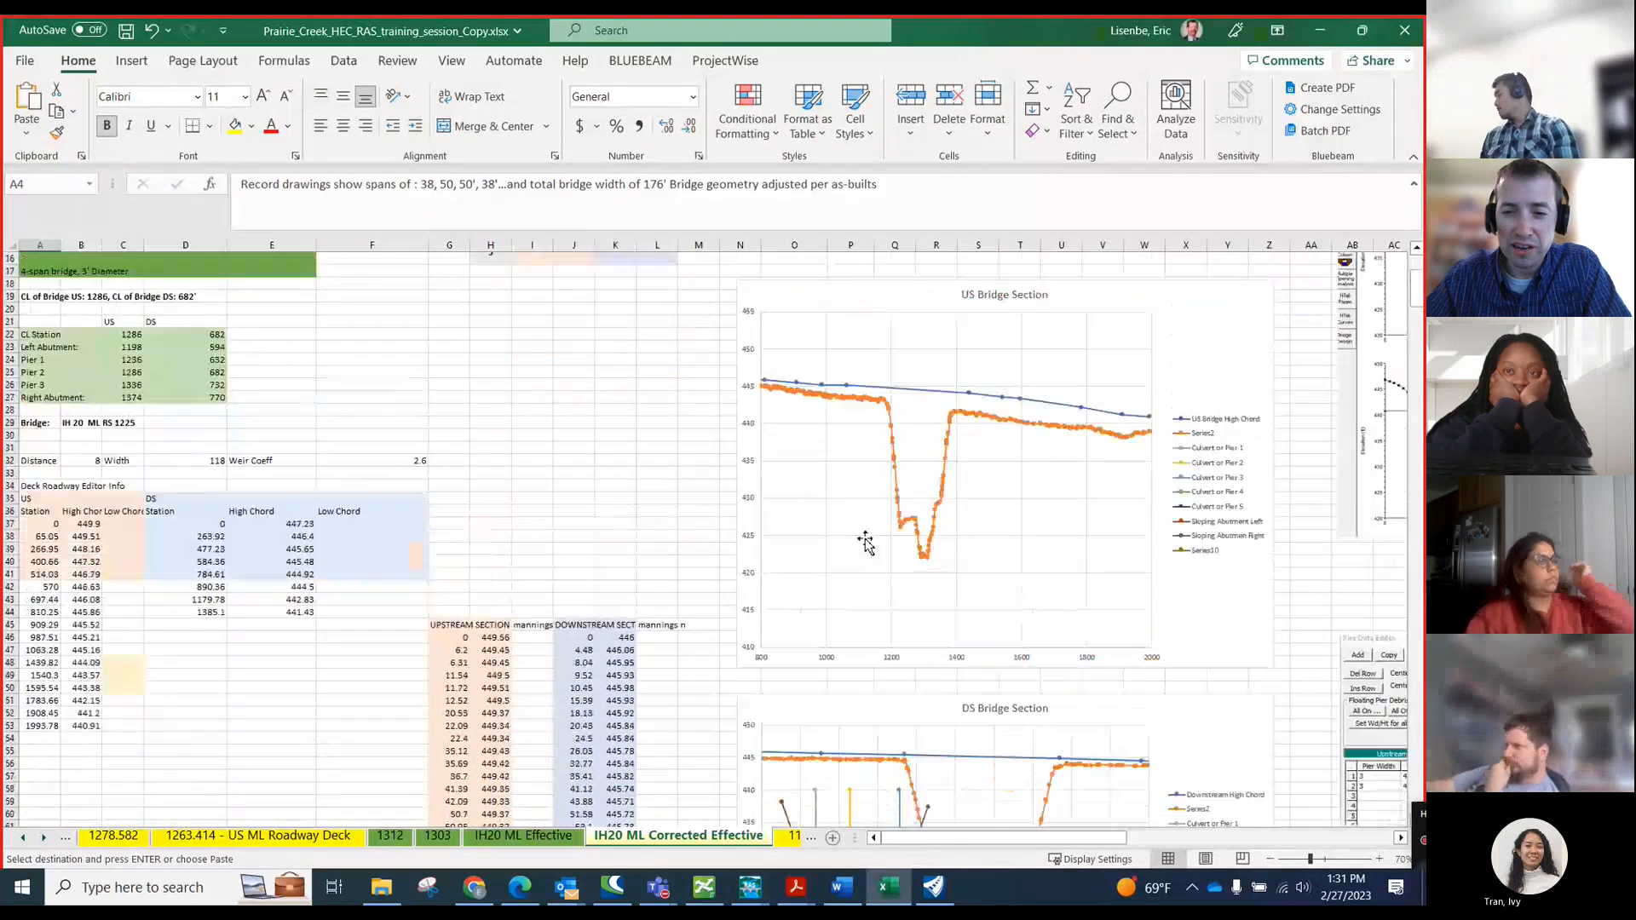
pyautogui.scroll(3, 861, 546)
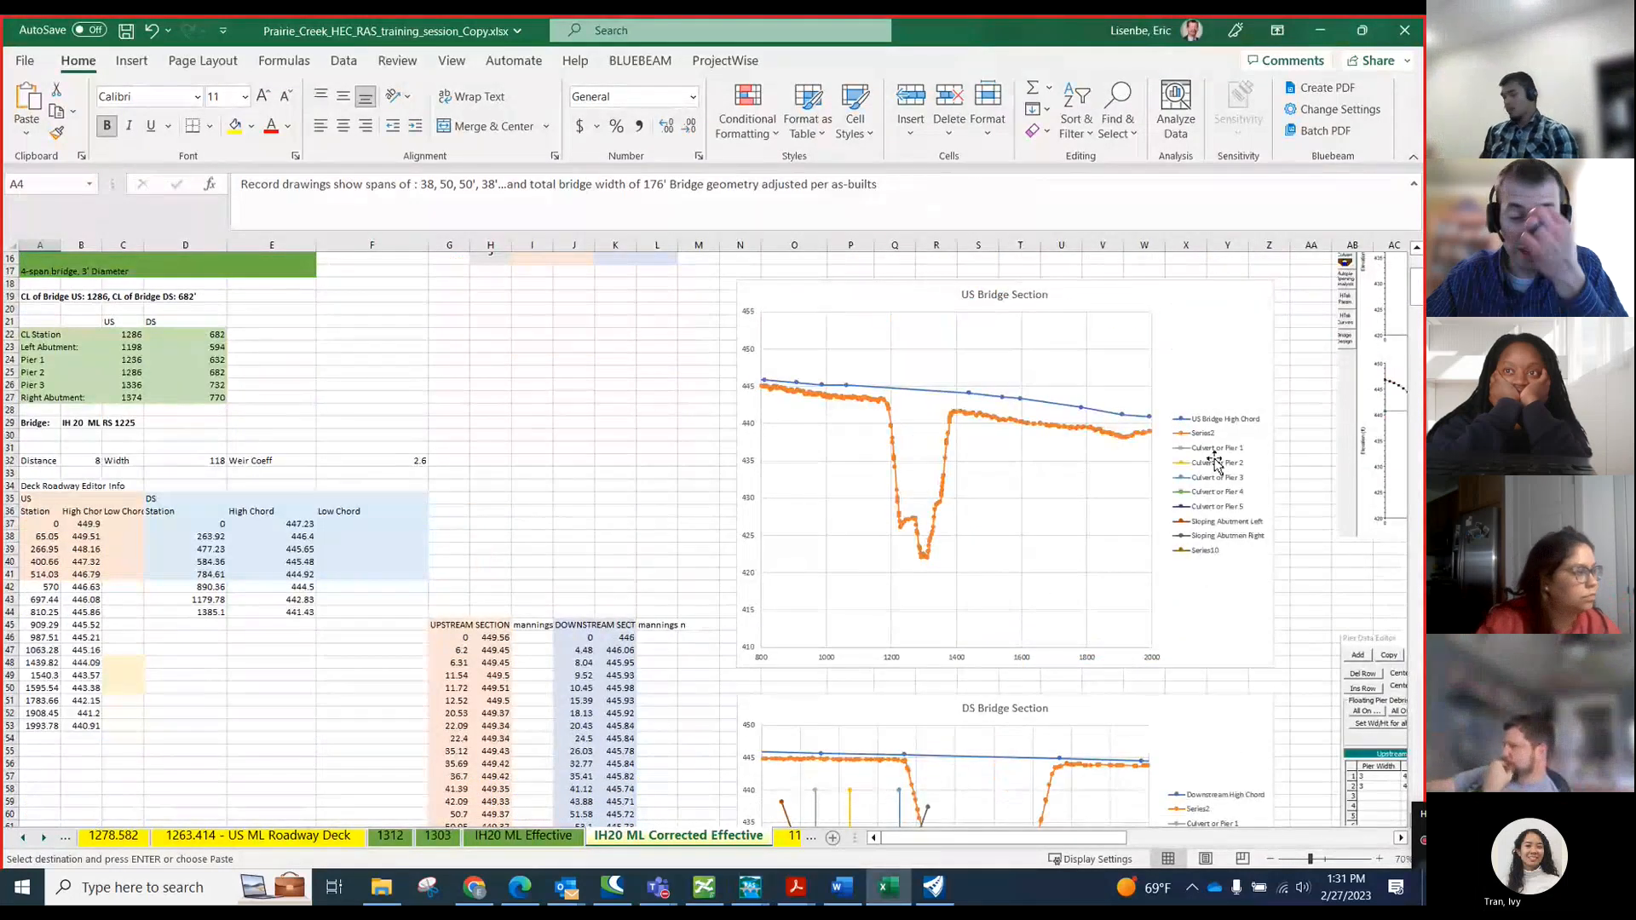
pyautogui.scroll(5, 970, 552)
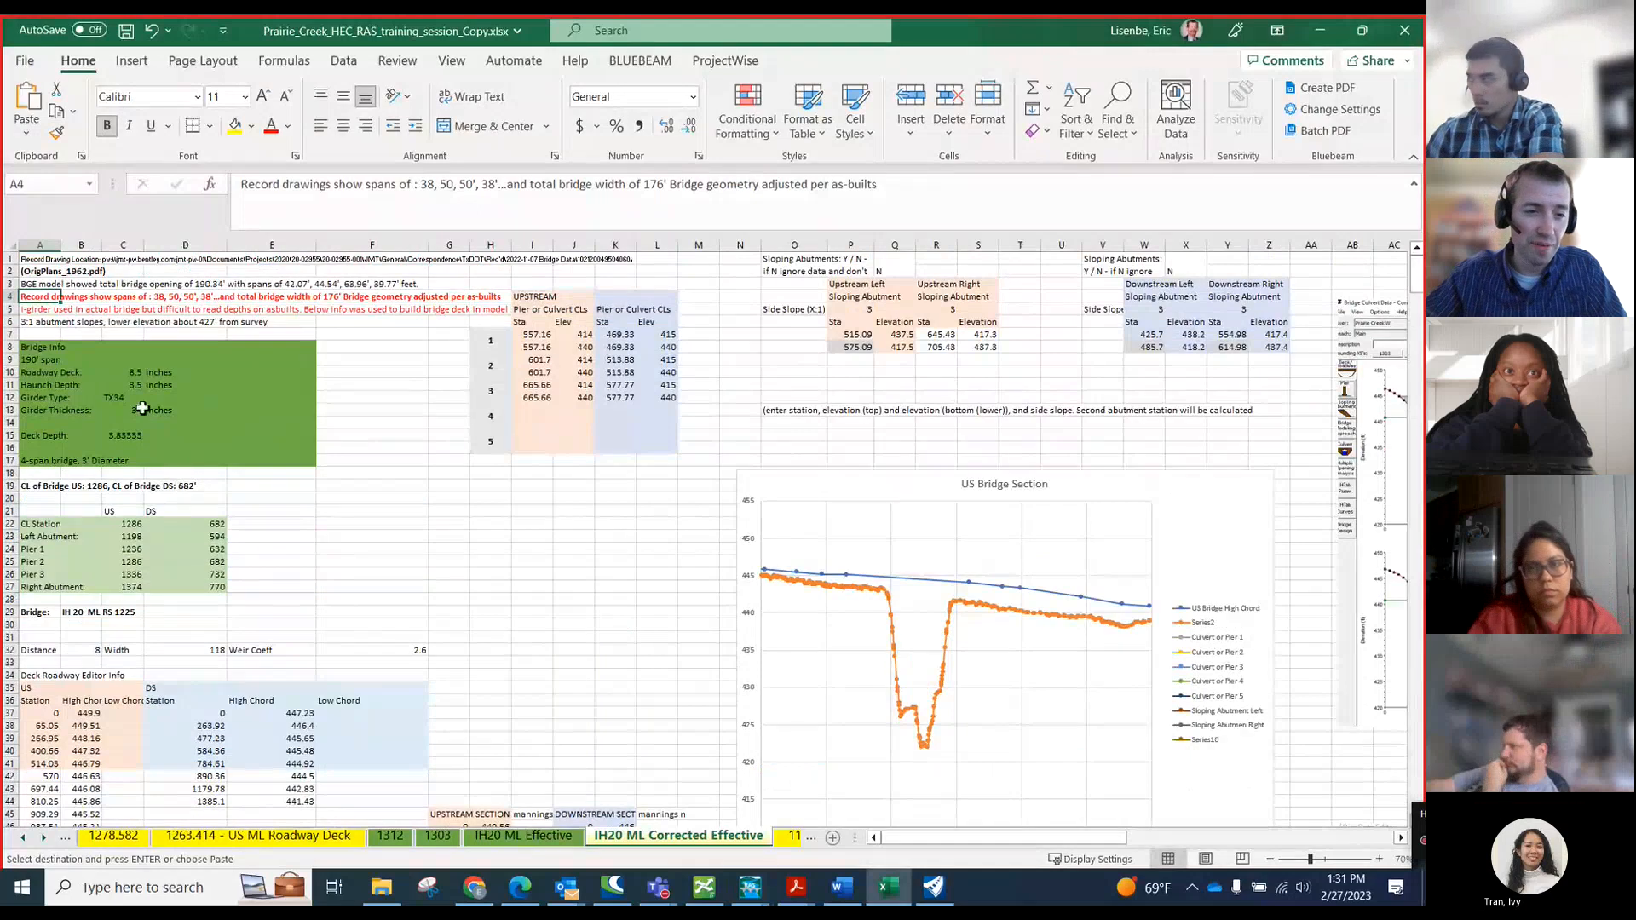
pyautogui.scroll(-1, 118, 383)
pyautogui.scroll(-1, 118, 383)
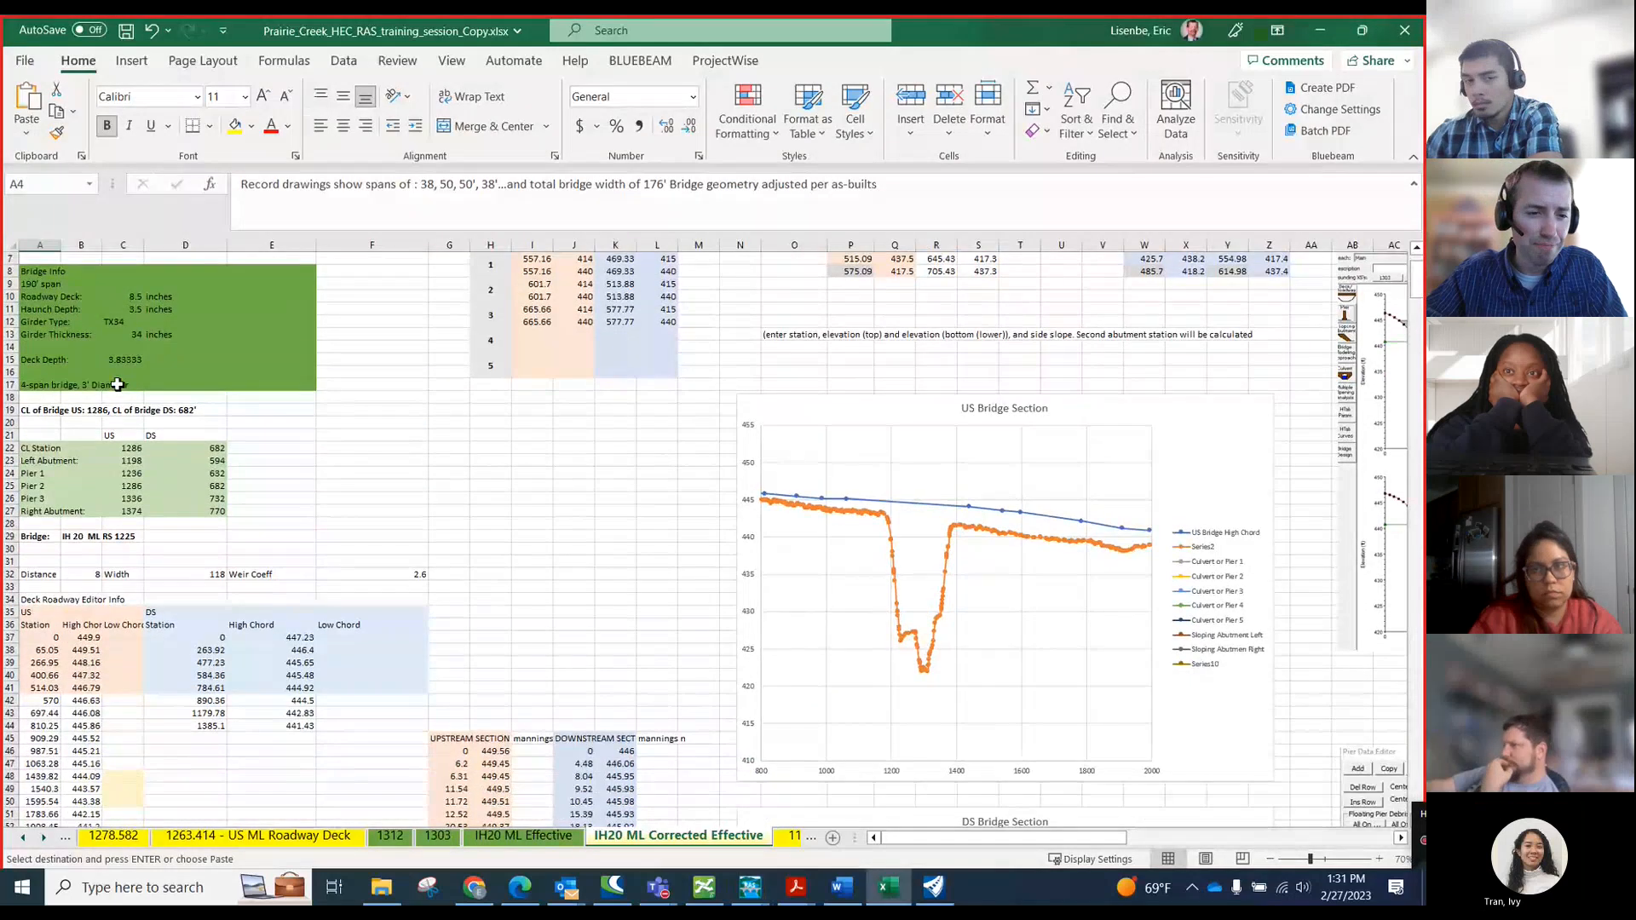
pyautogui.scroll(-2, 117, 383)
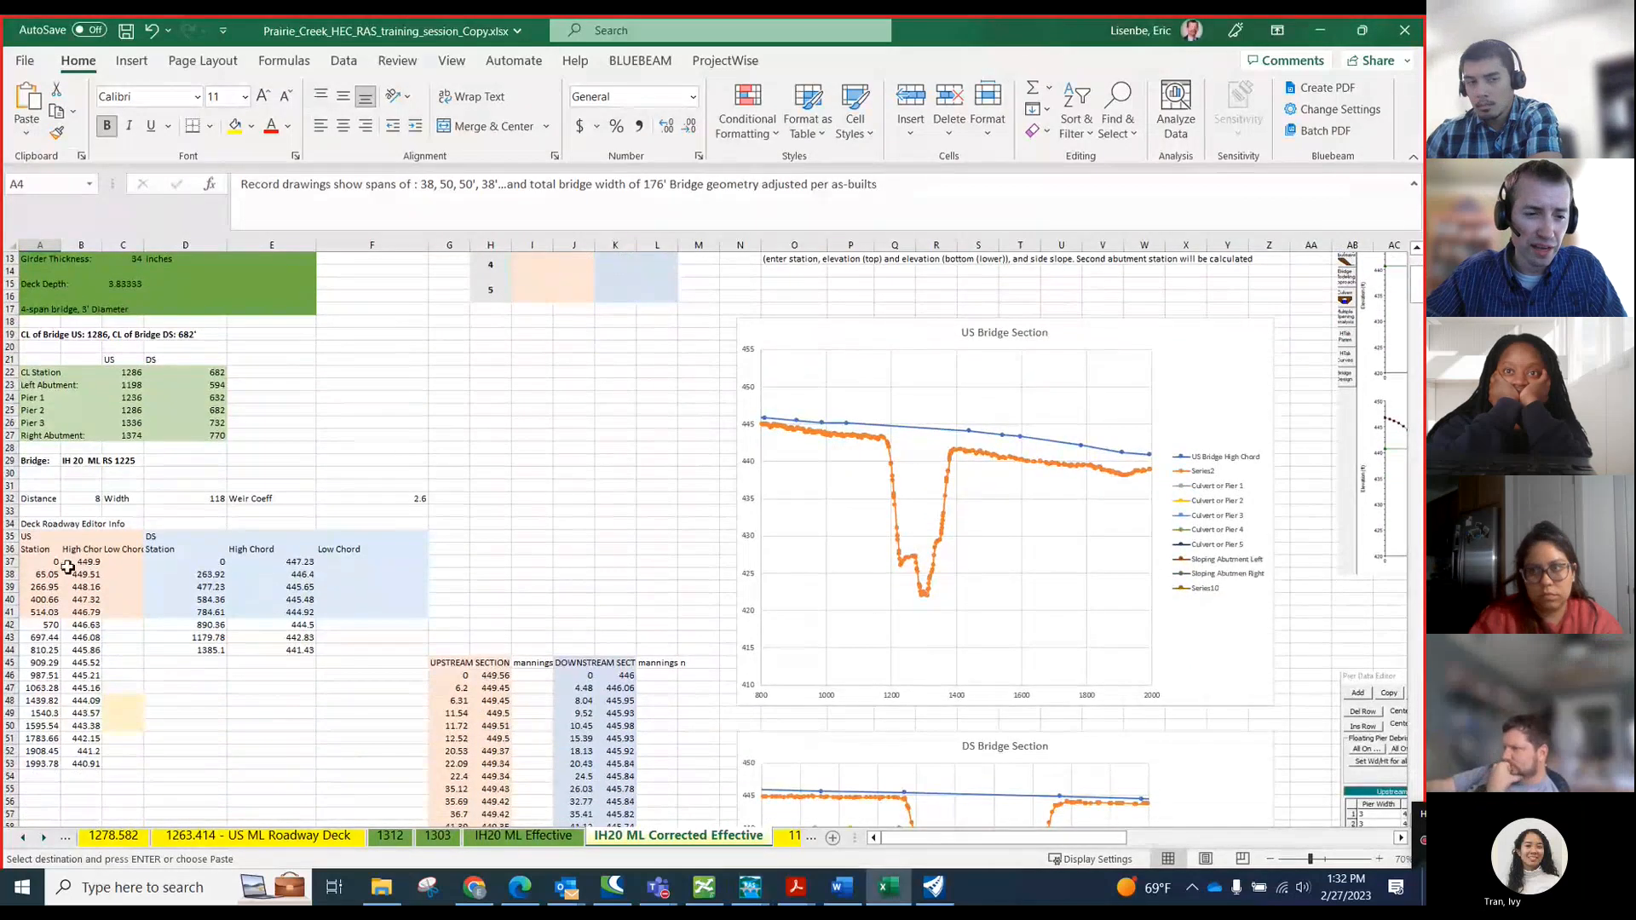
# - Read the upstream and downstream bridge centerline note in A19
pyautogui.click(750, 888)
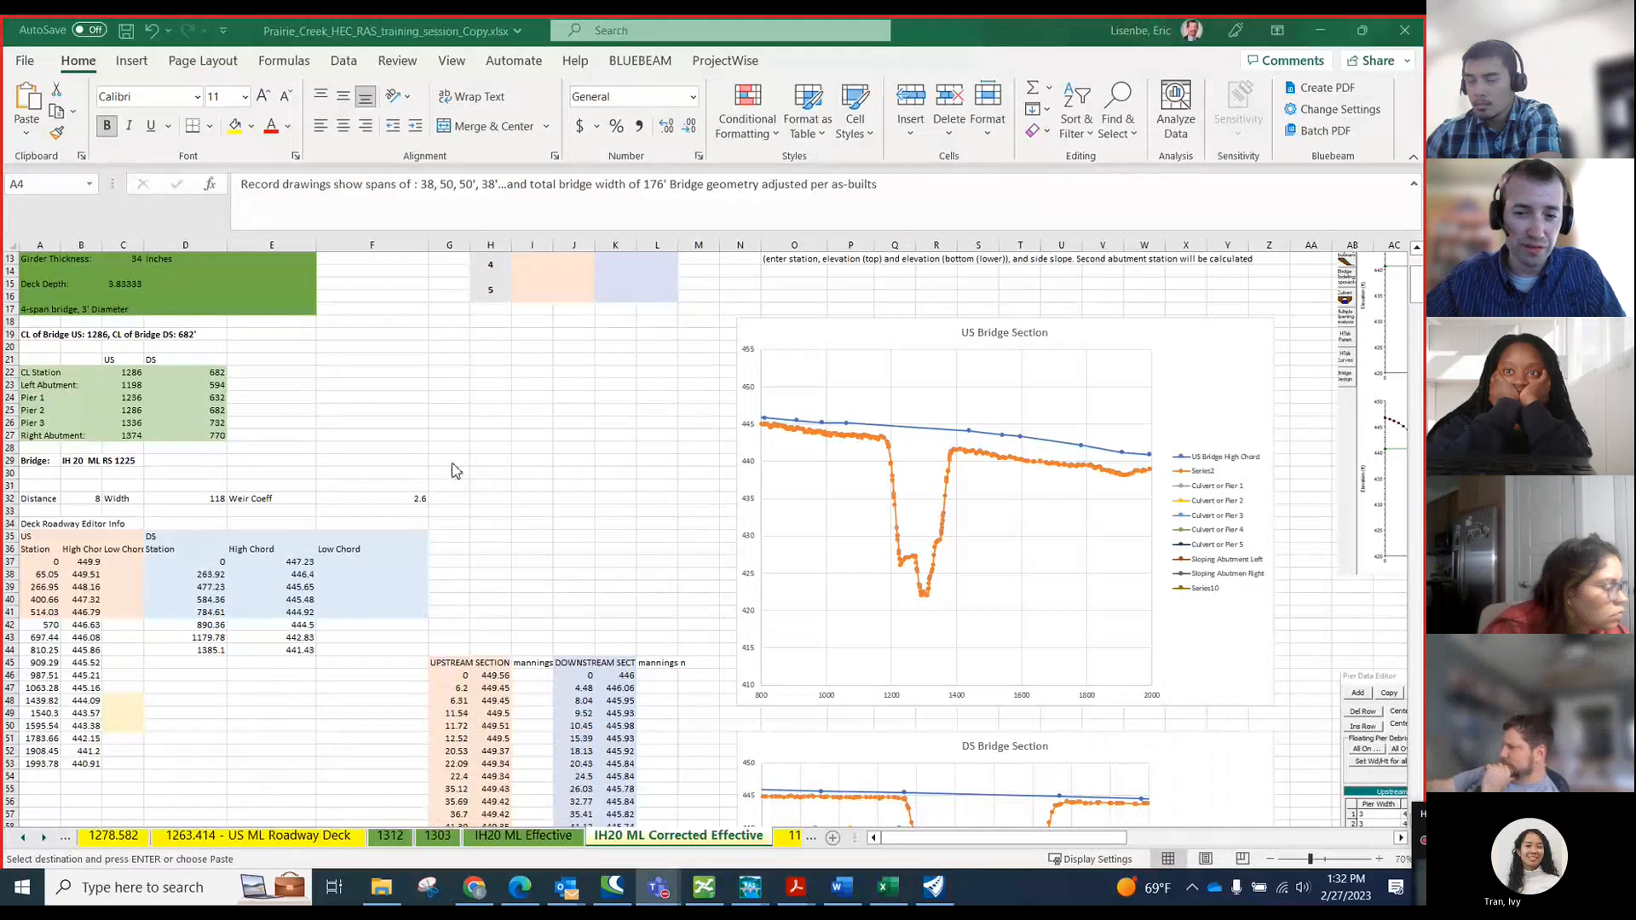
pyautogui.scroll(4, 415, 470)
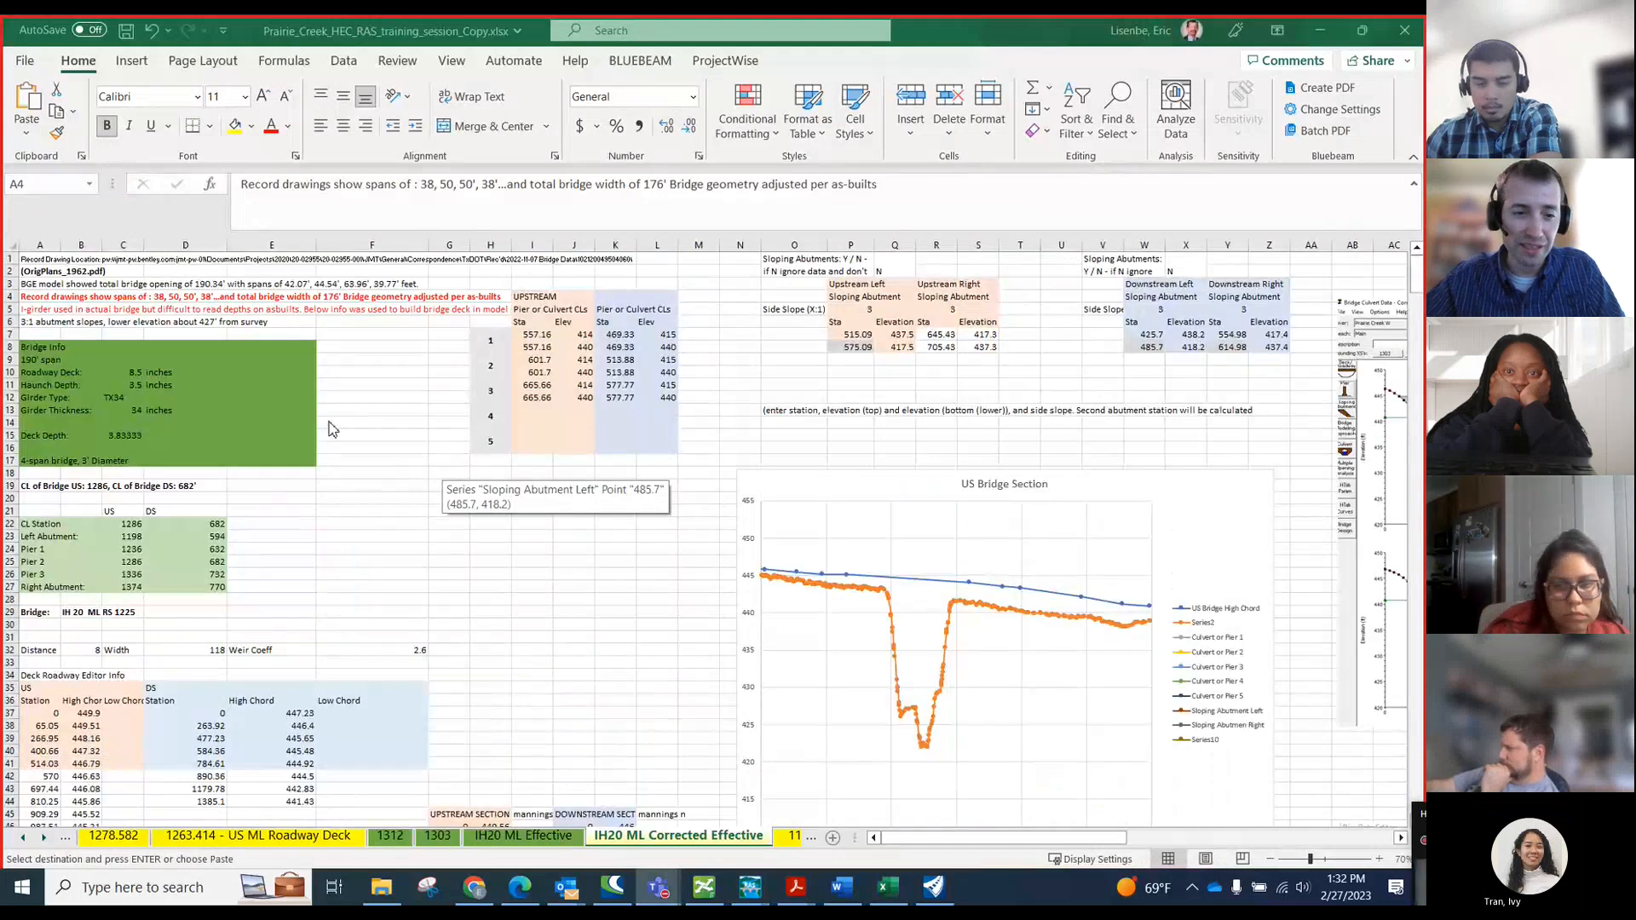
pyautogui.scroll(-2, 383, 451)
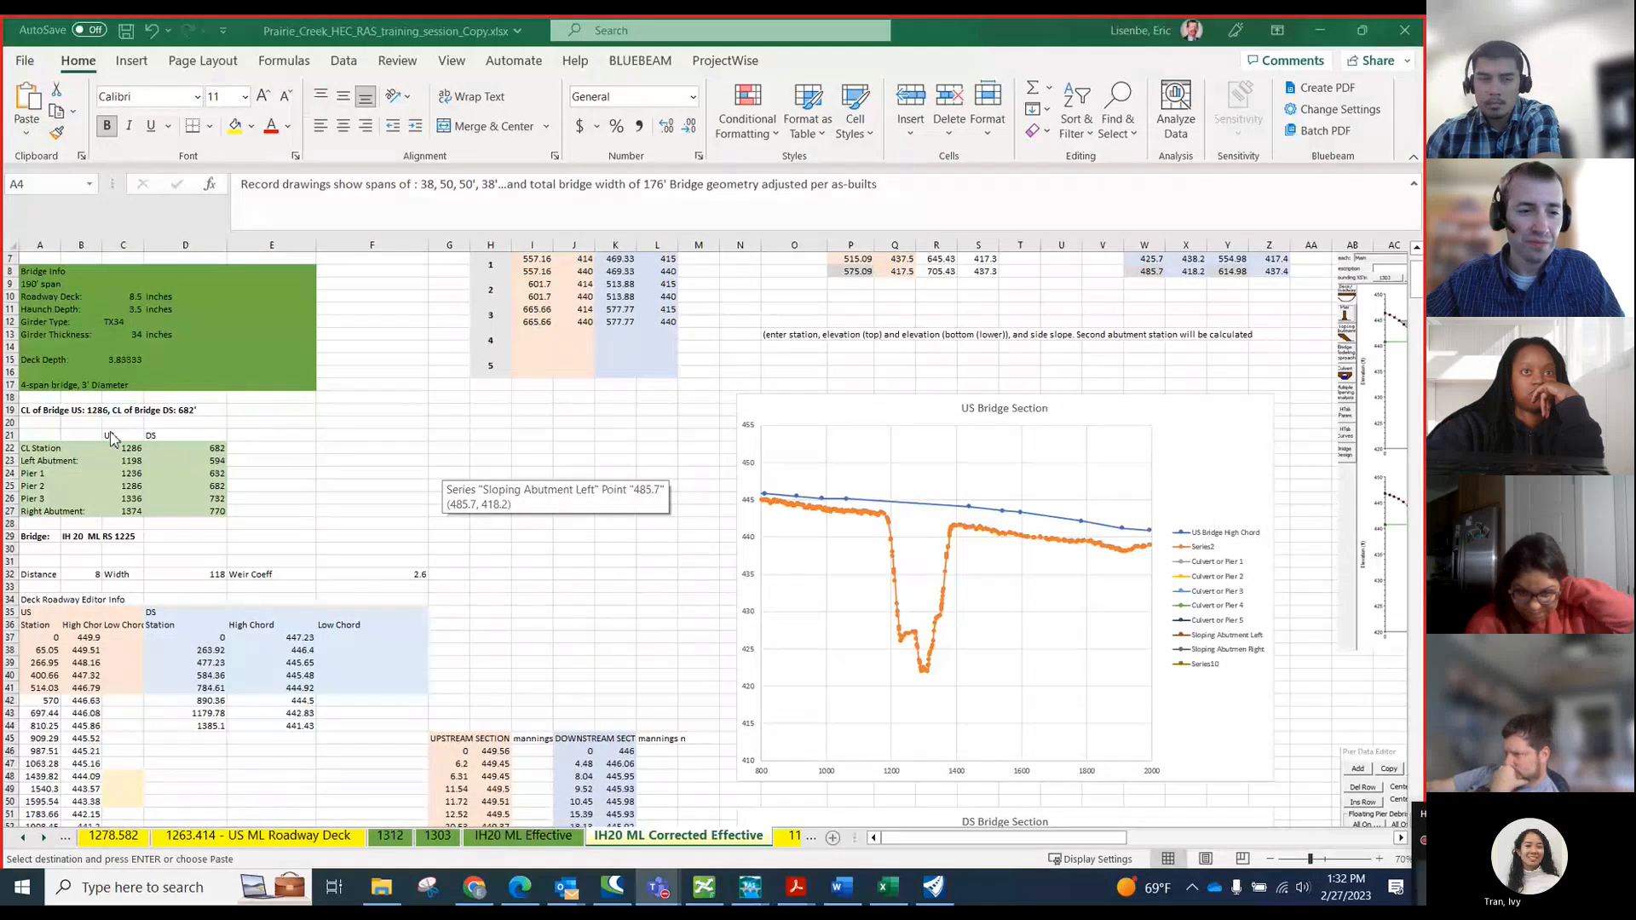
pyautogui.click(39, 412)
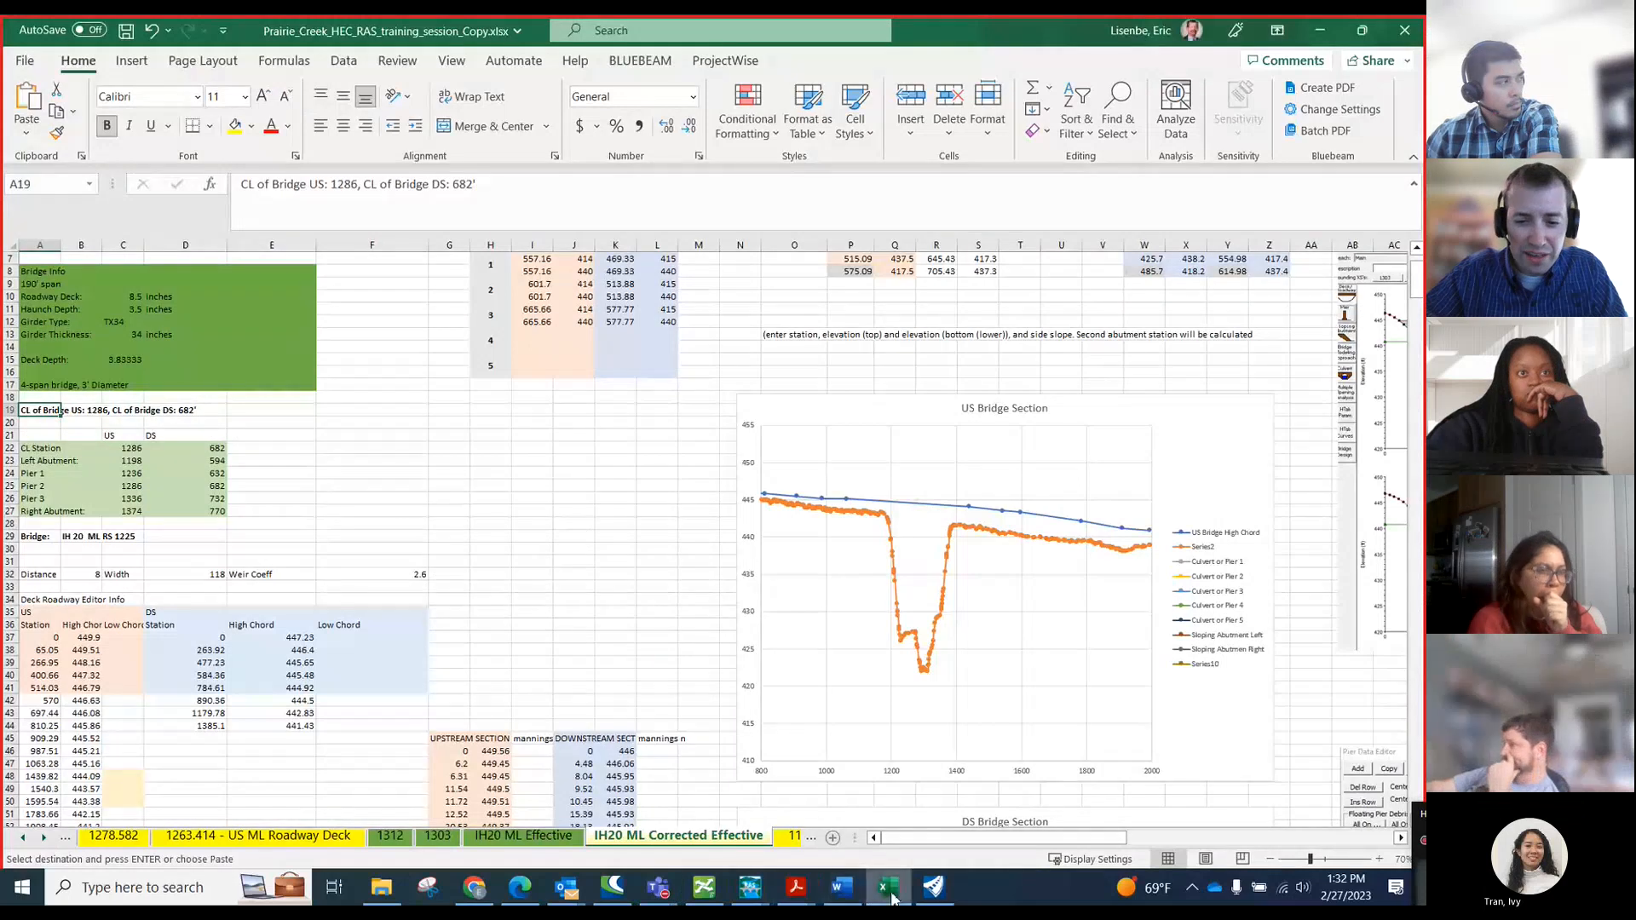
# - Switch to OpenRoads Modeling and measure the distance between points from the eastern end of the upstream IH 20 cross section to the bridge centerline
pyautogui.click(935, 887)
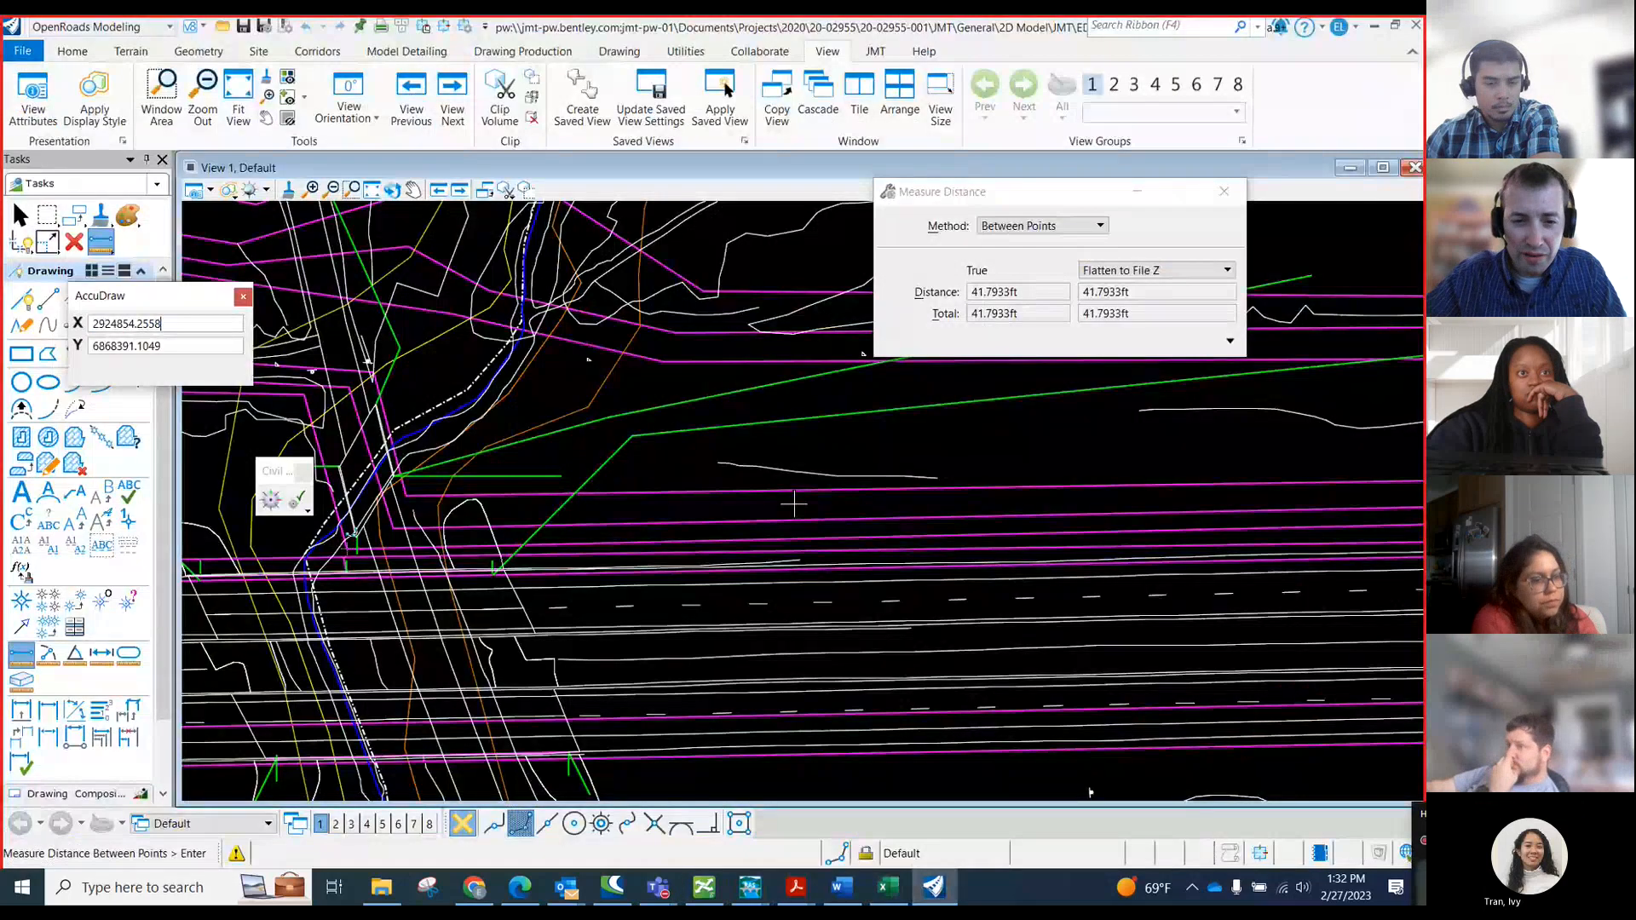
pyautogui.scroll(-2, 673, 494)
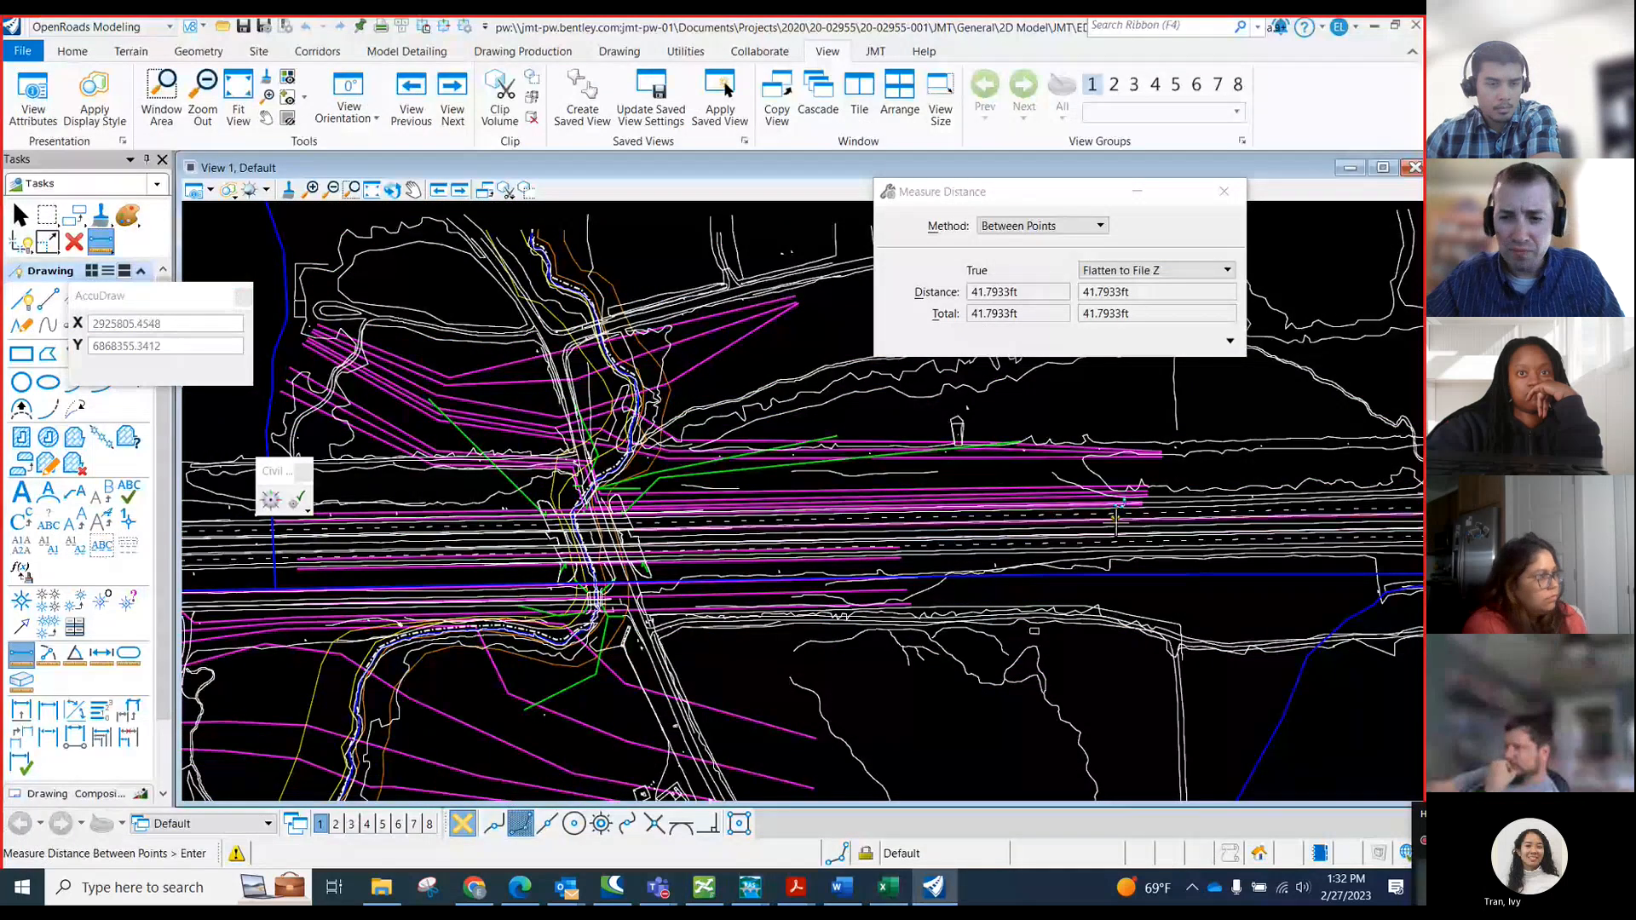
pyautogui.scroll(2, 1117, 520)
pyautogui.scroll(-1, 1293, 509)
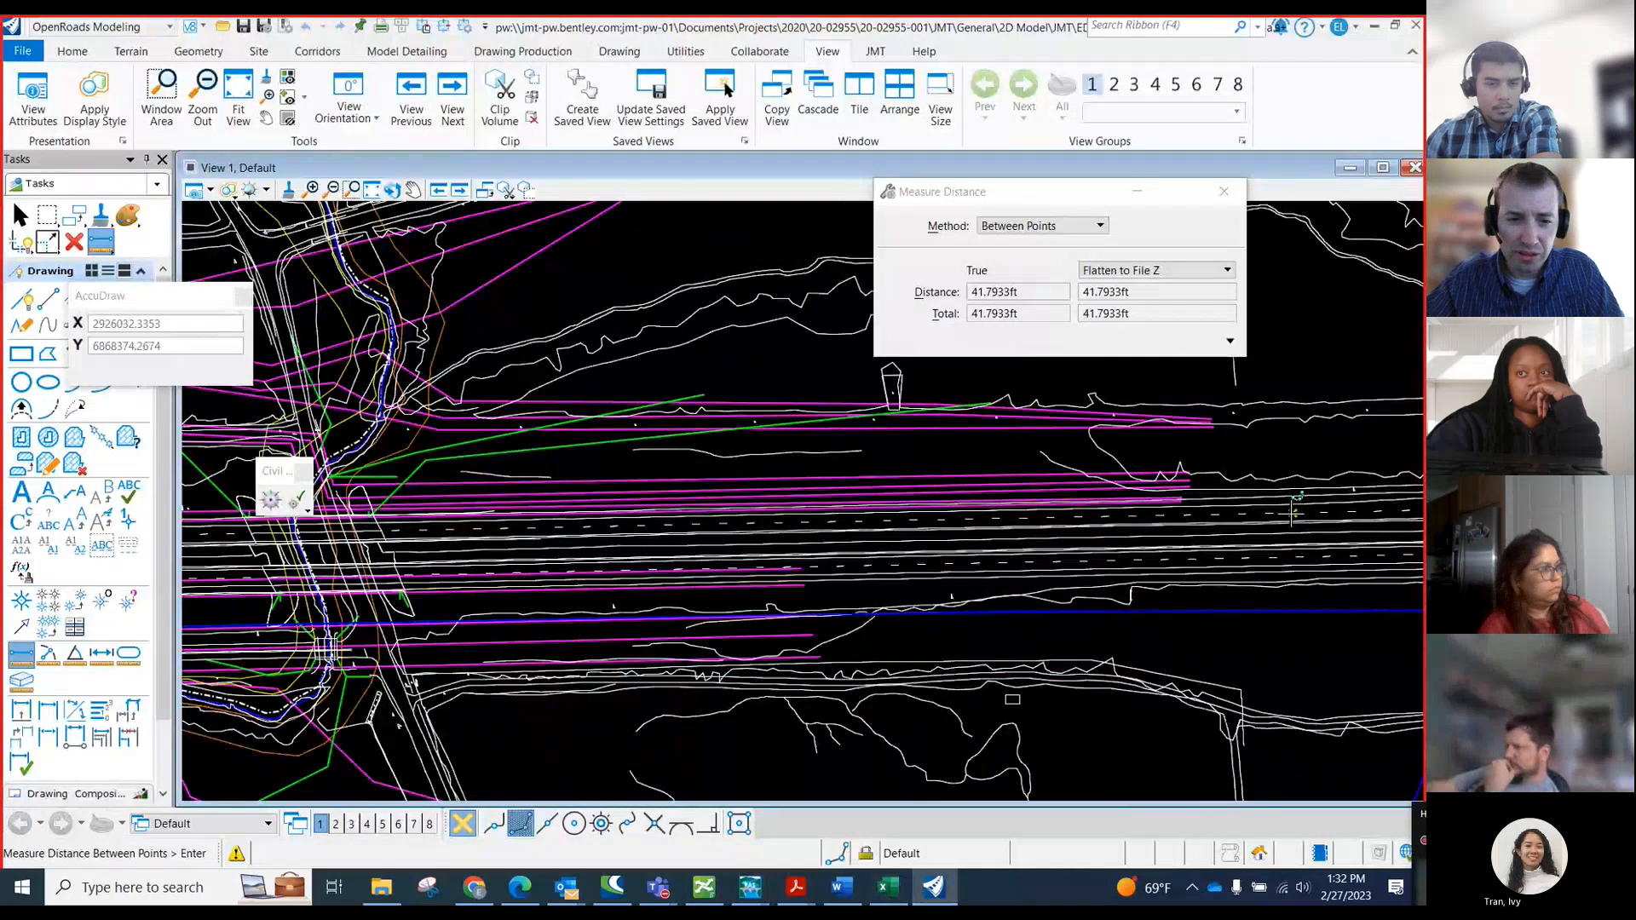
pyautogui.scroll(1, 1293, 509)
pyautogui.scroll(1, 1235, 477)
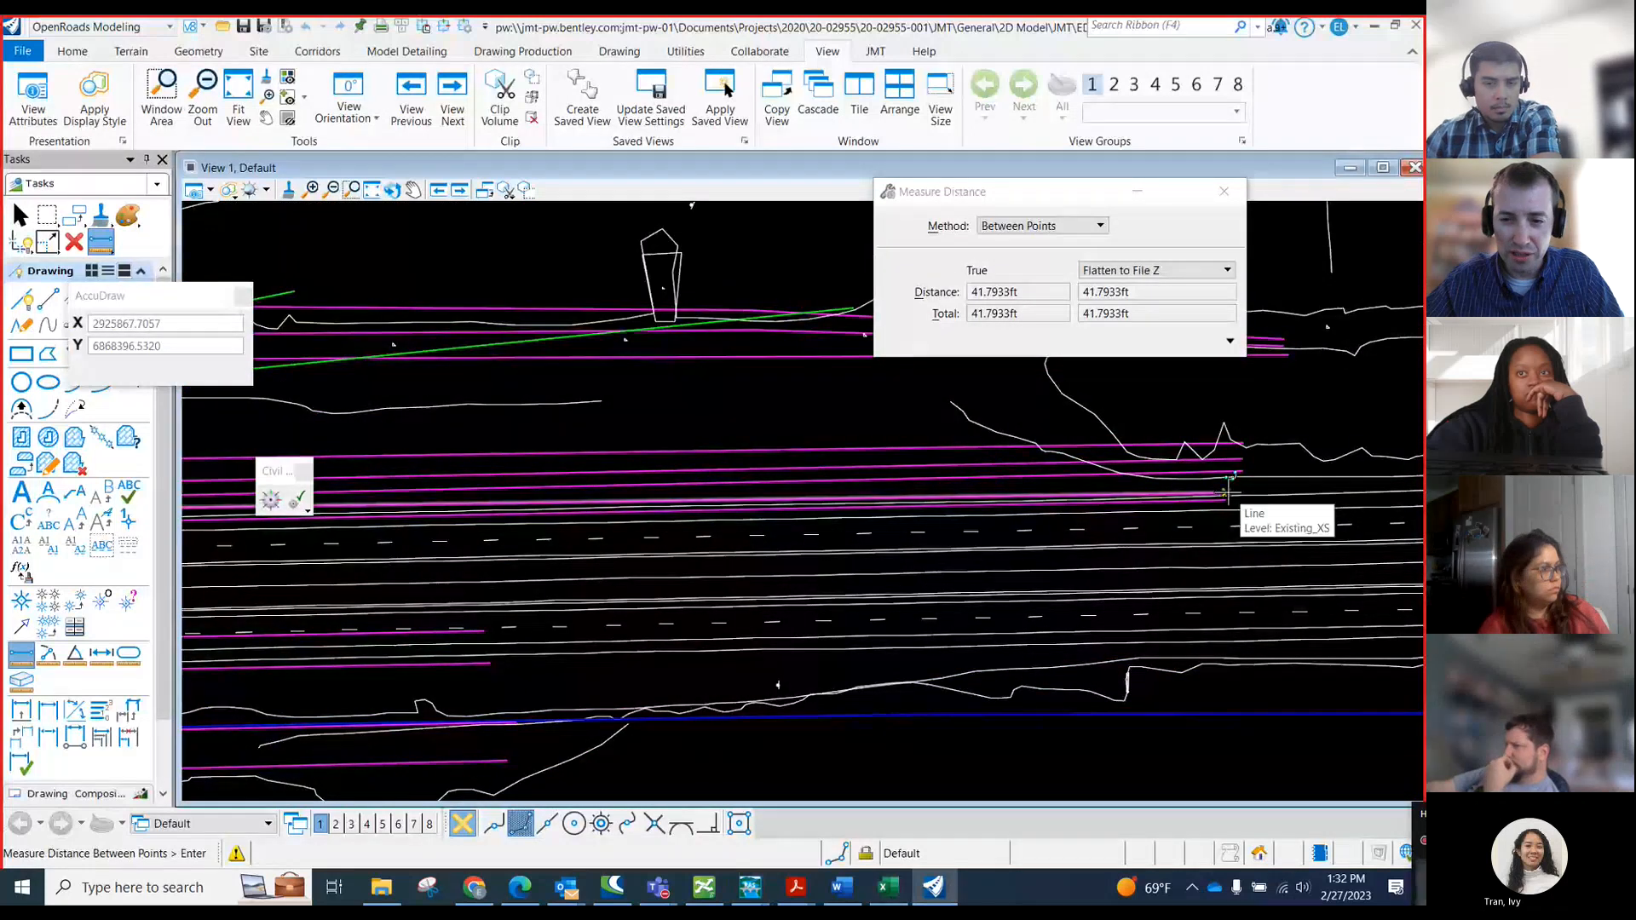
pyautogui.click(1226, 491)
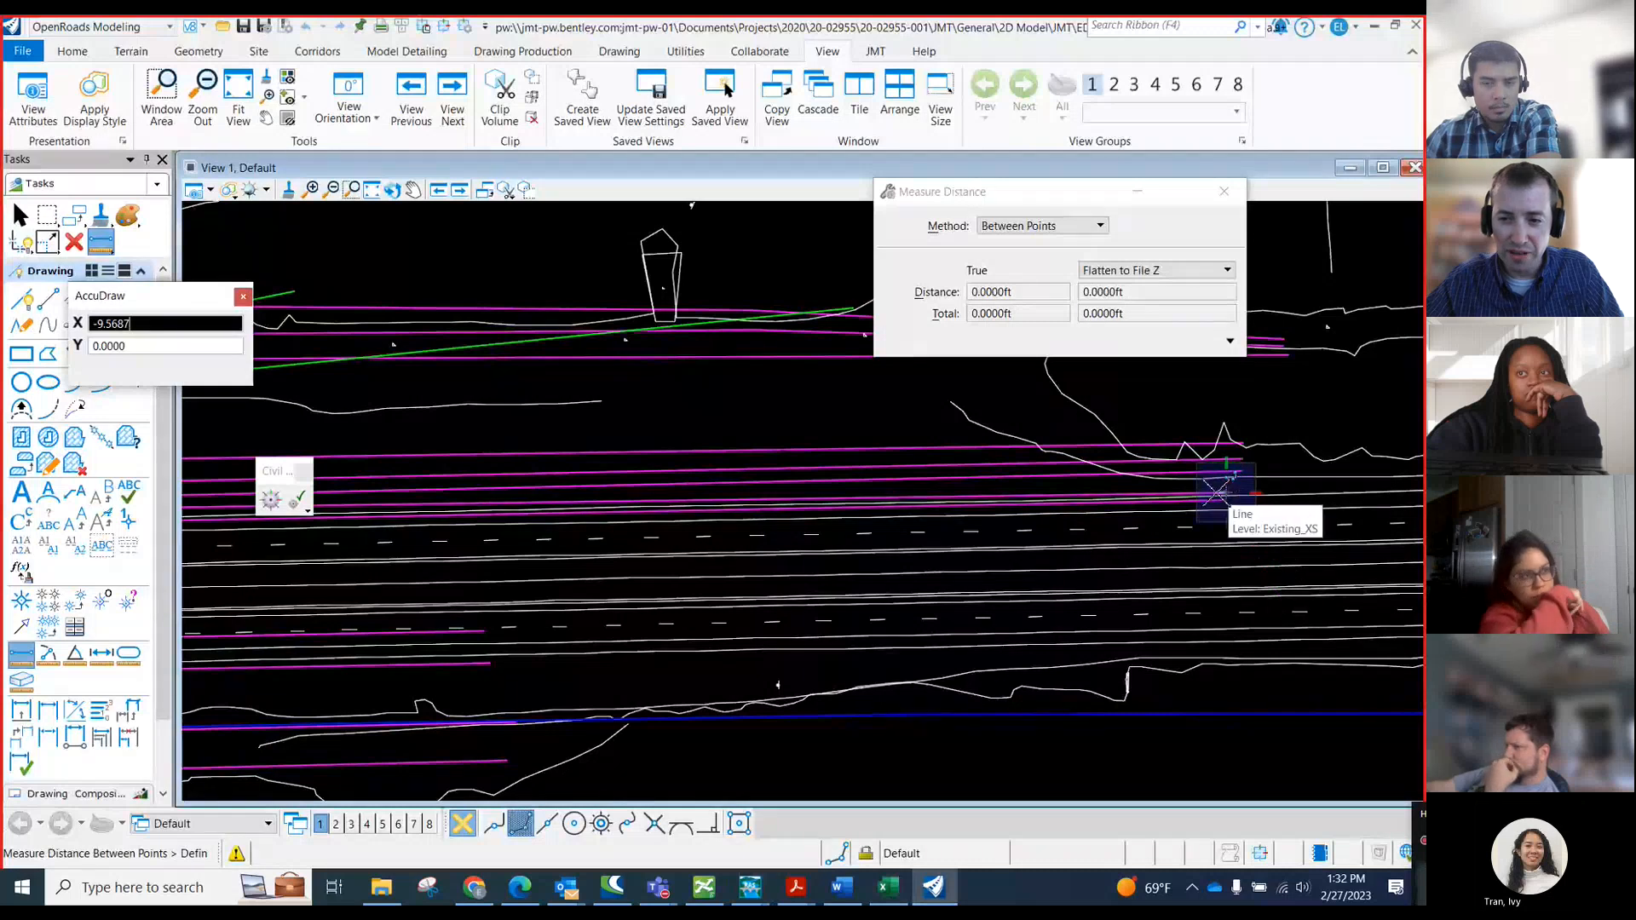
pyautogui.scroll(-3, 1304, 501)
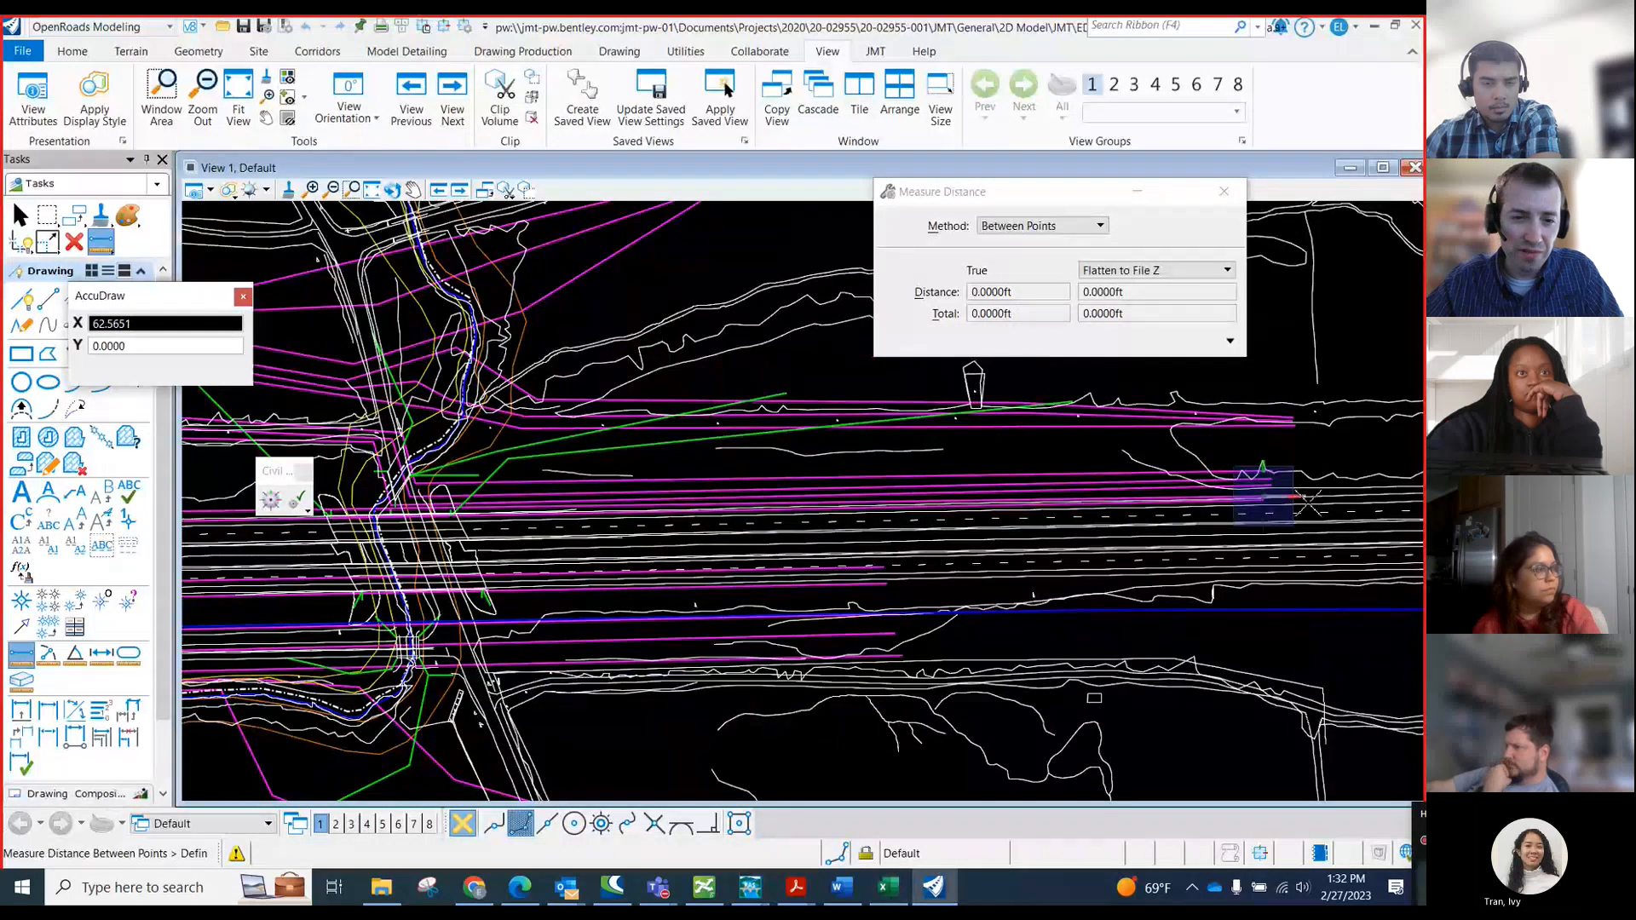
pyautogui.scroll(5, 324, 507)
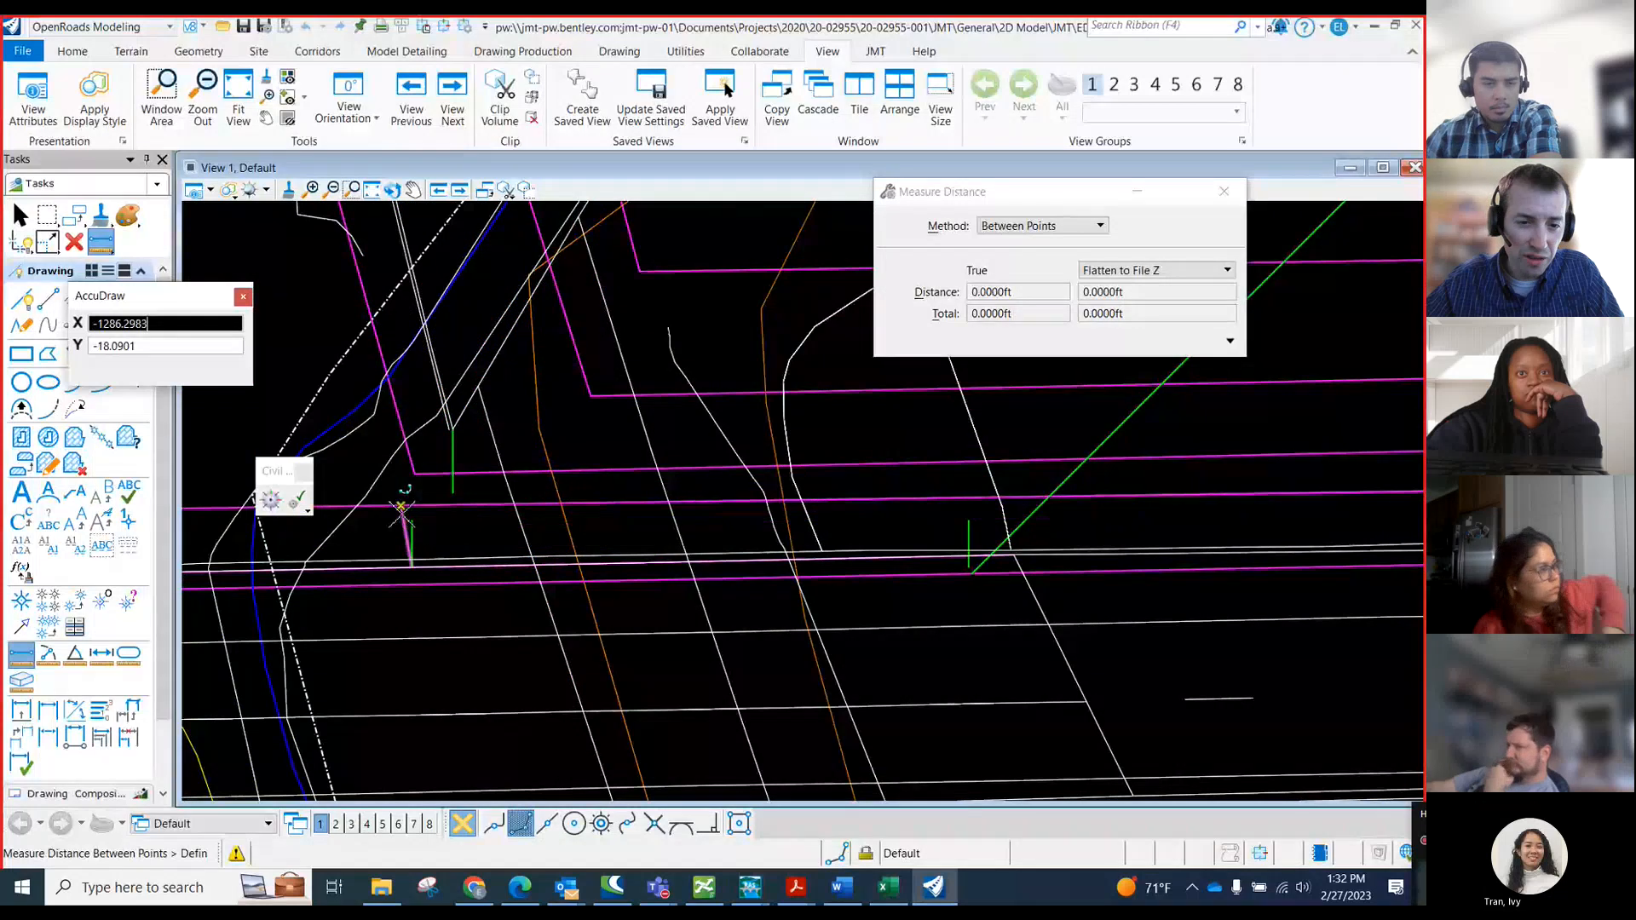
pyautogui.scroll(4, 401, 507)
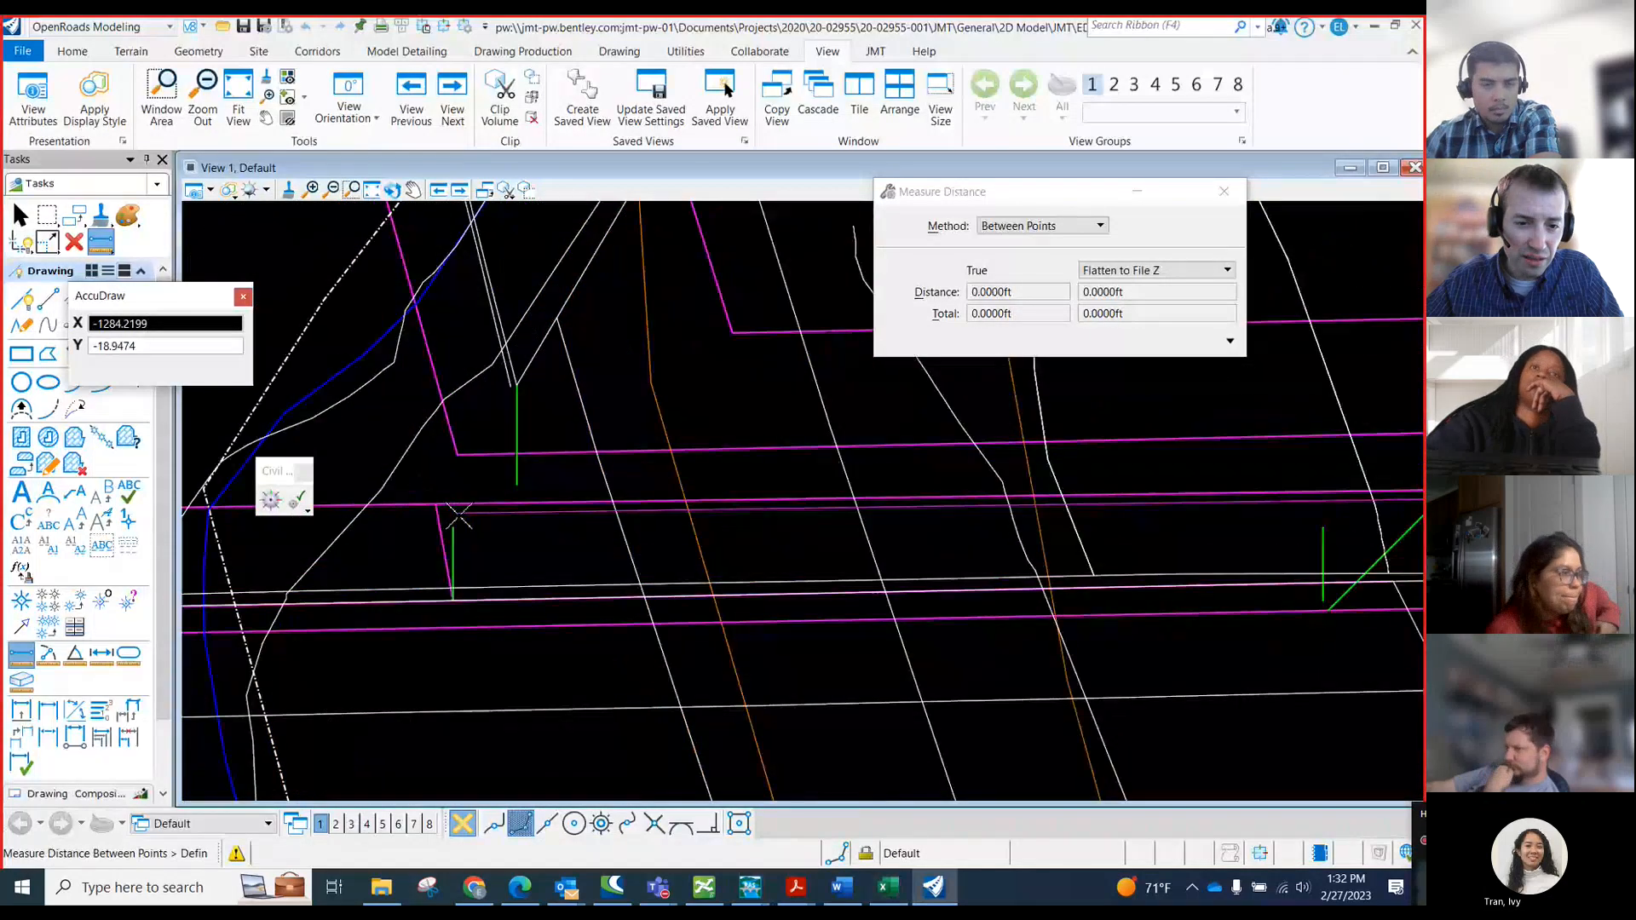
pyautogui.click(441, 508)
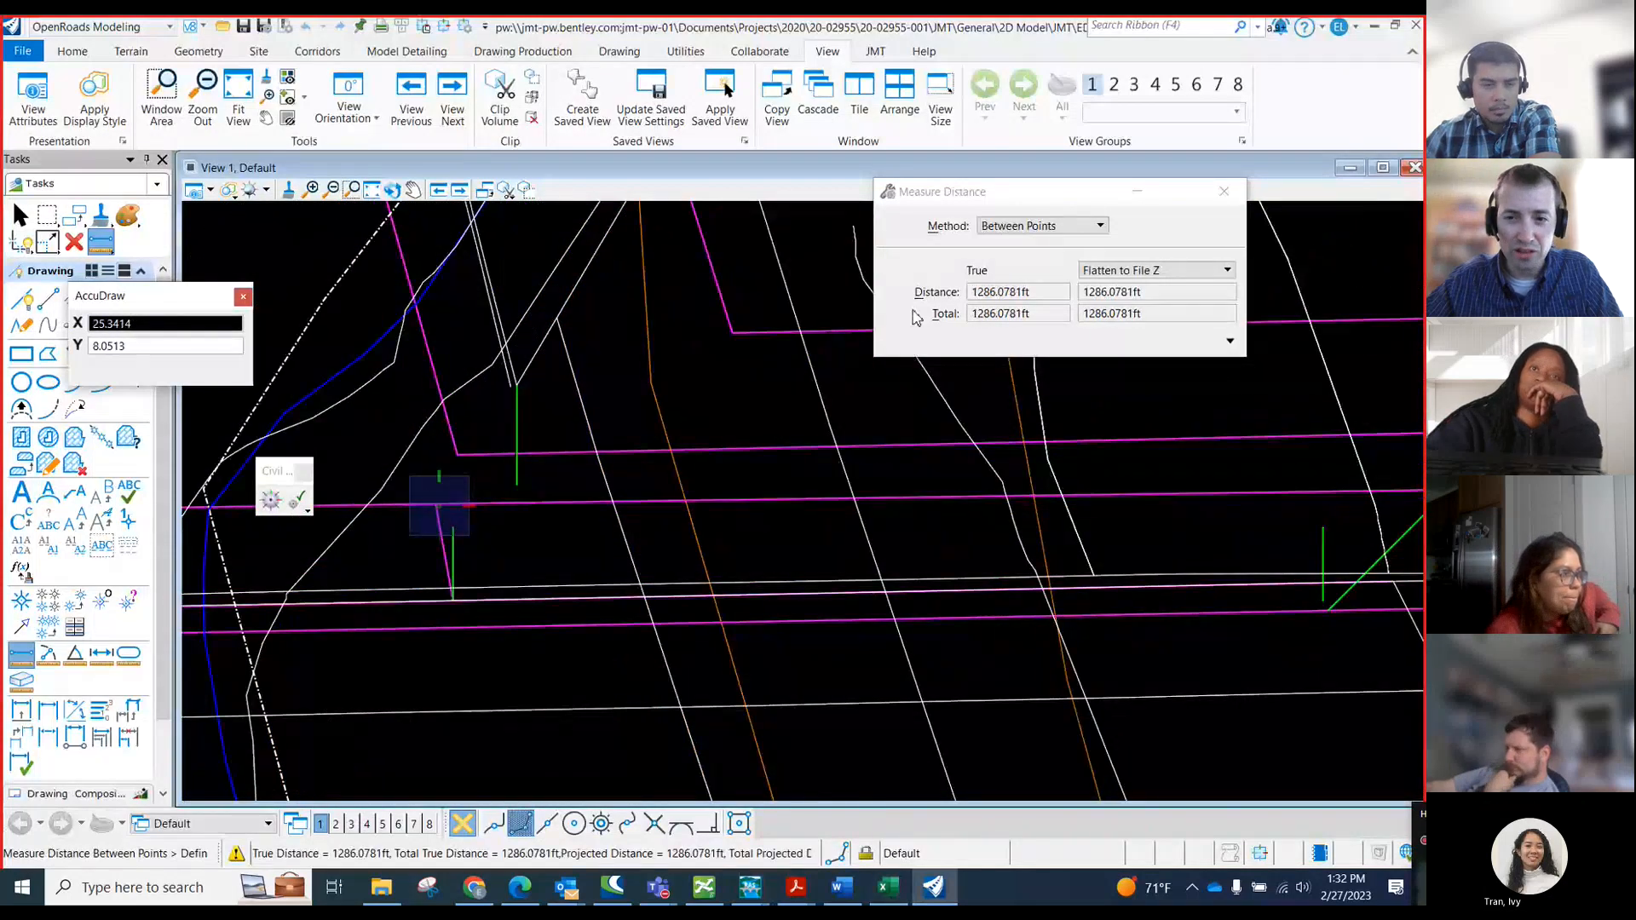
# - Return to the Excel workbook and compare the upstream CL Station in C22 with the measured distance
pyautogui.hotkey('alt', 'Tab')
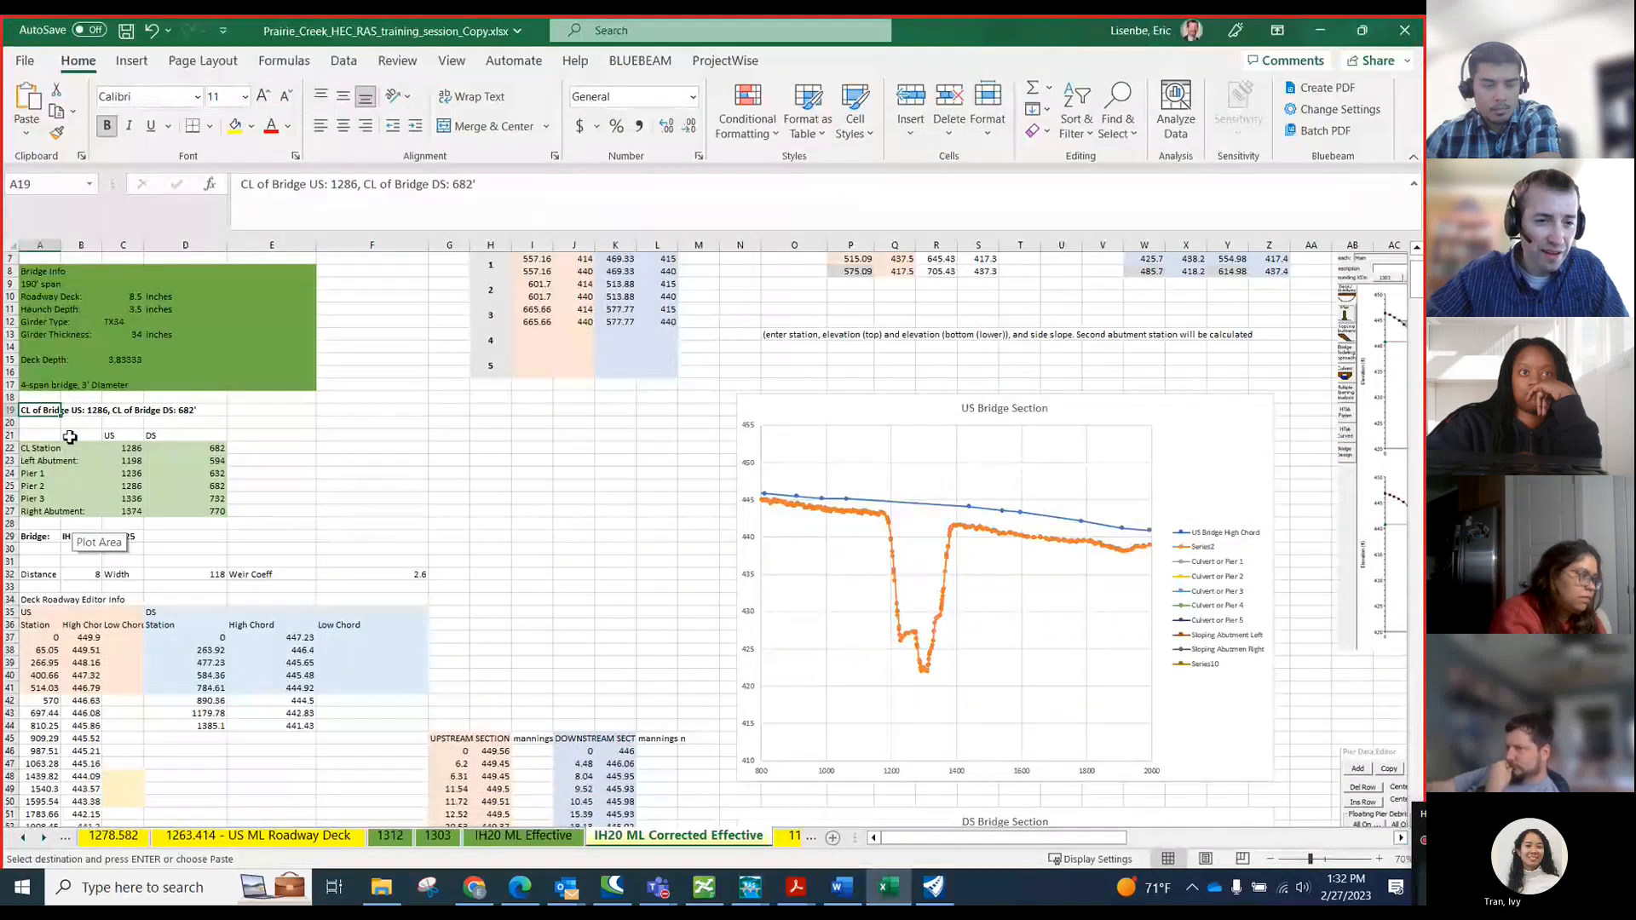
pyautogui.click(121, 450)
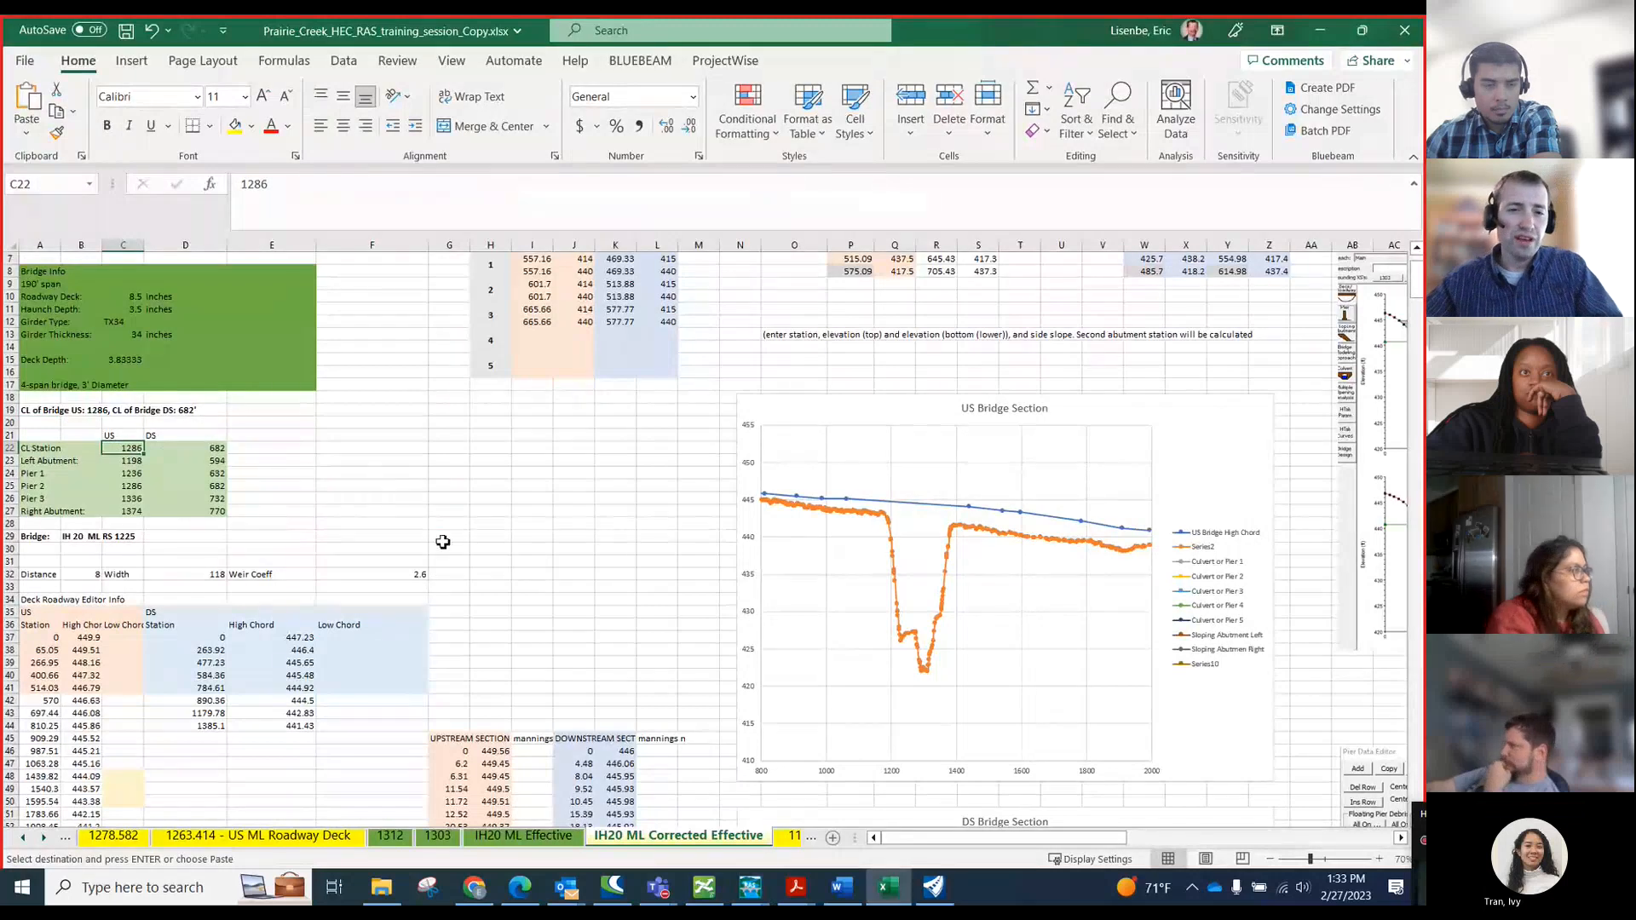
pyautogui.scroll(-1, 95, 514)
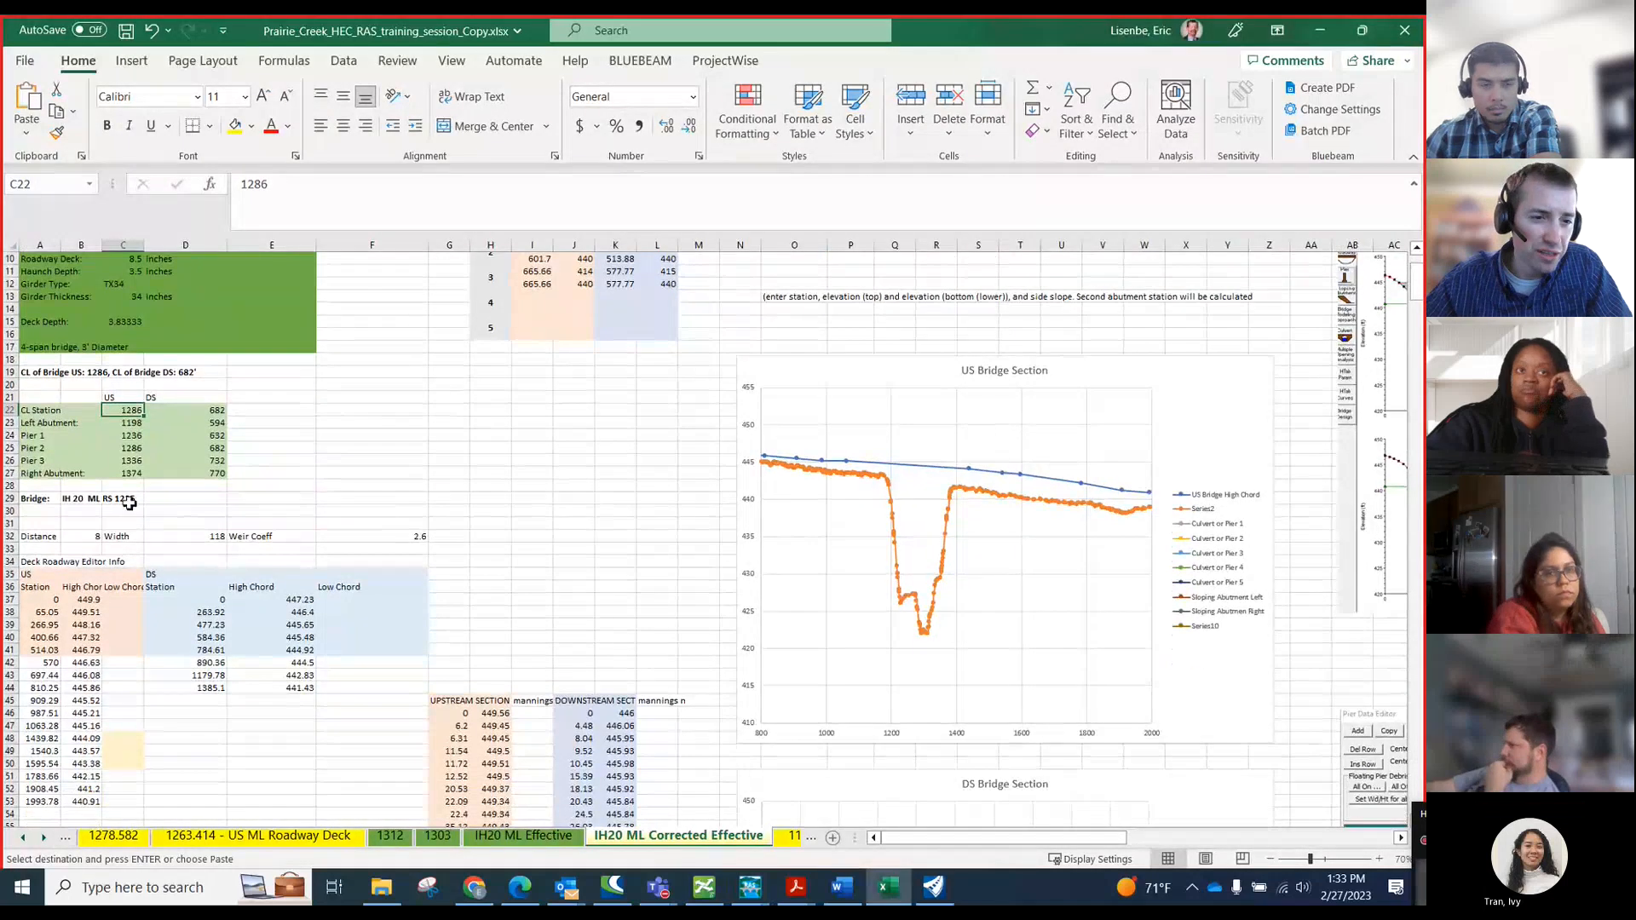
pyautogui.scroll(3, 95, 514)
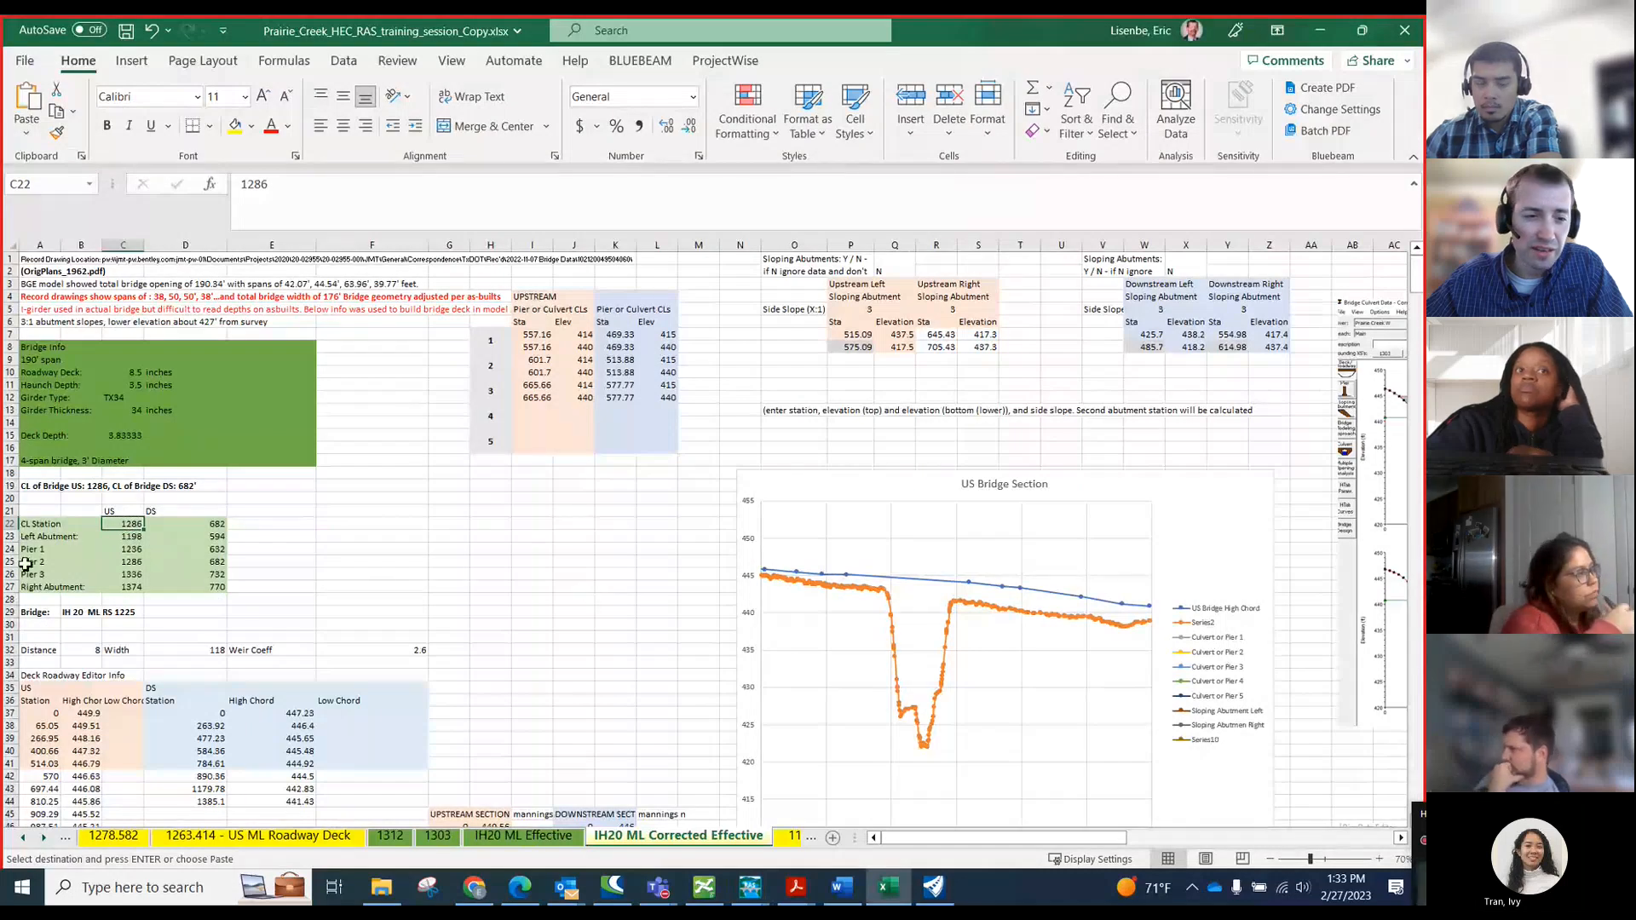
# - Inspect the upstream station formulas for the left abutment, three piers and right abutment in C23 through C27
pyautogui.click(124, 538)
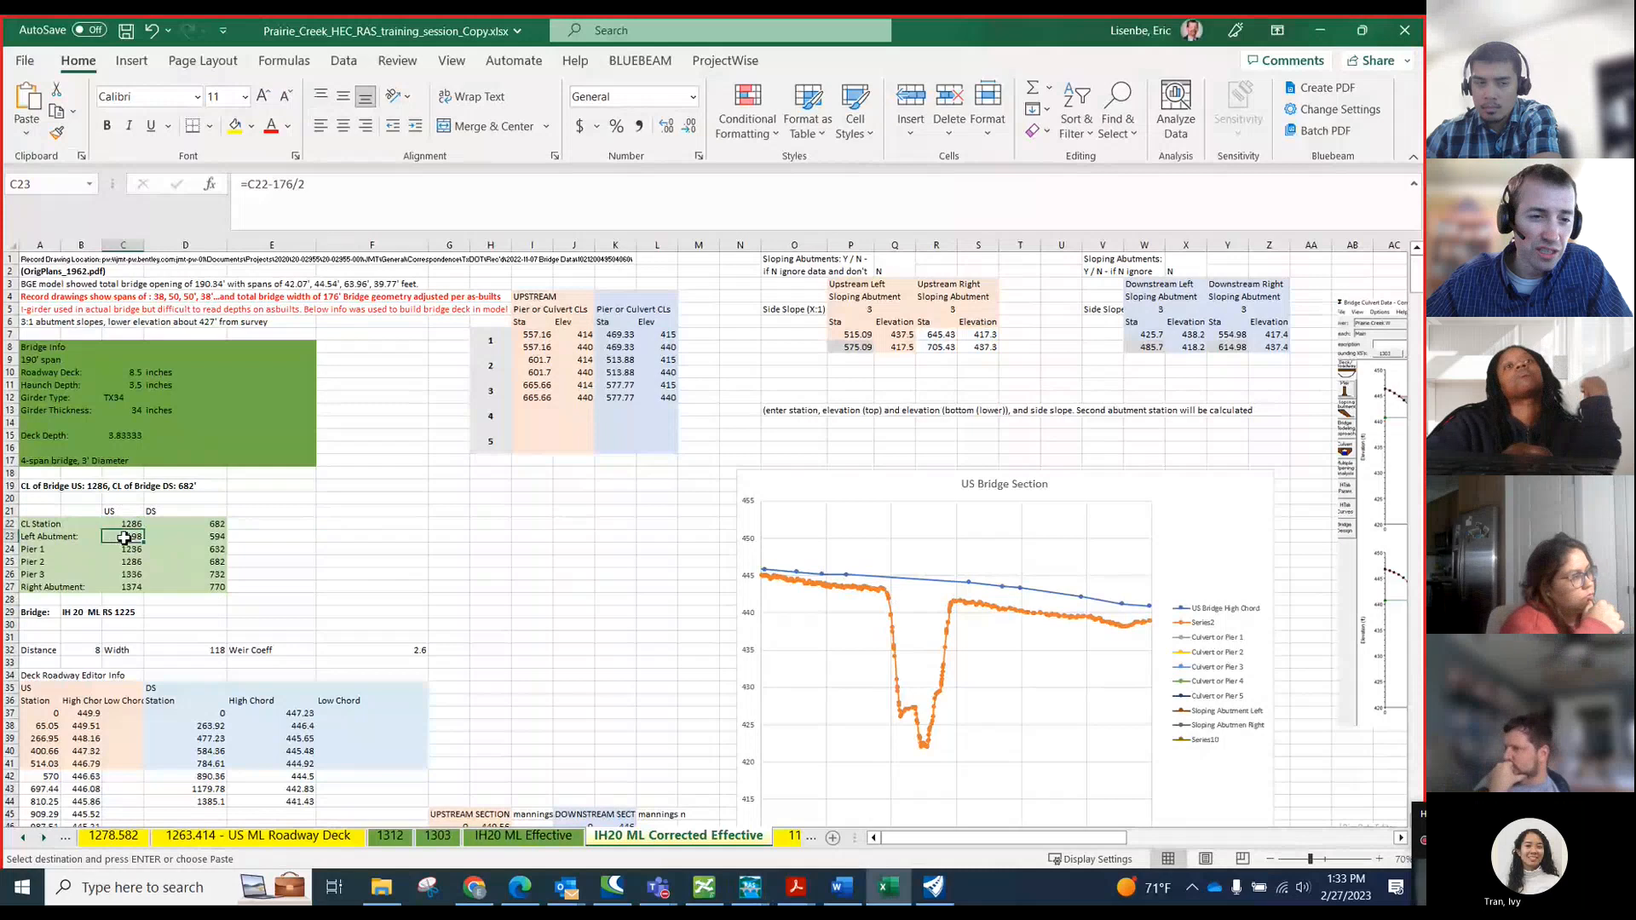
pyautogui.click(259, 188)
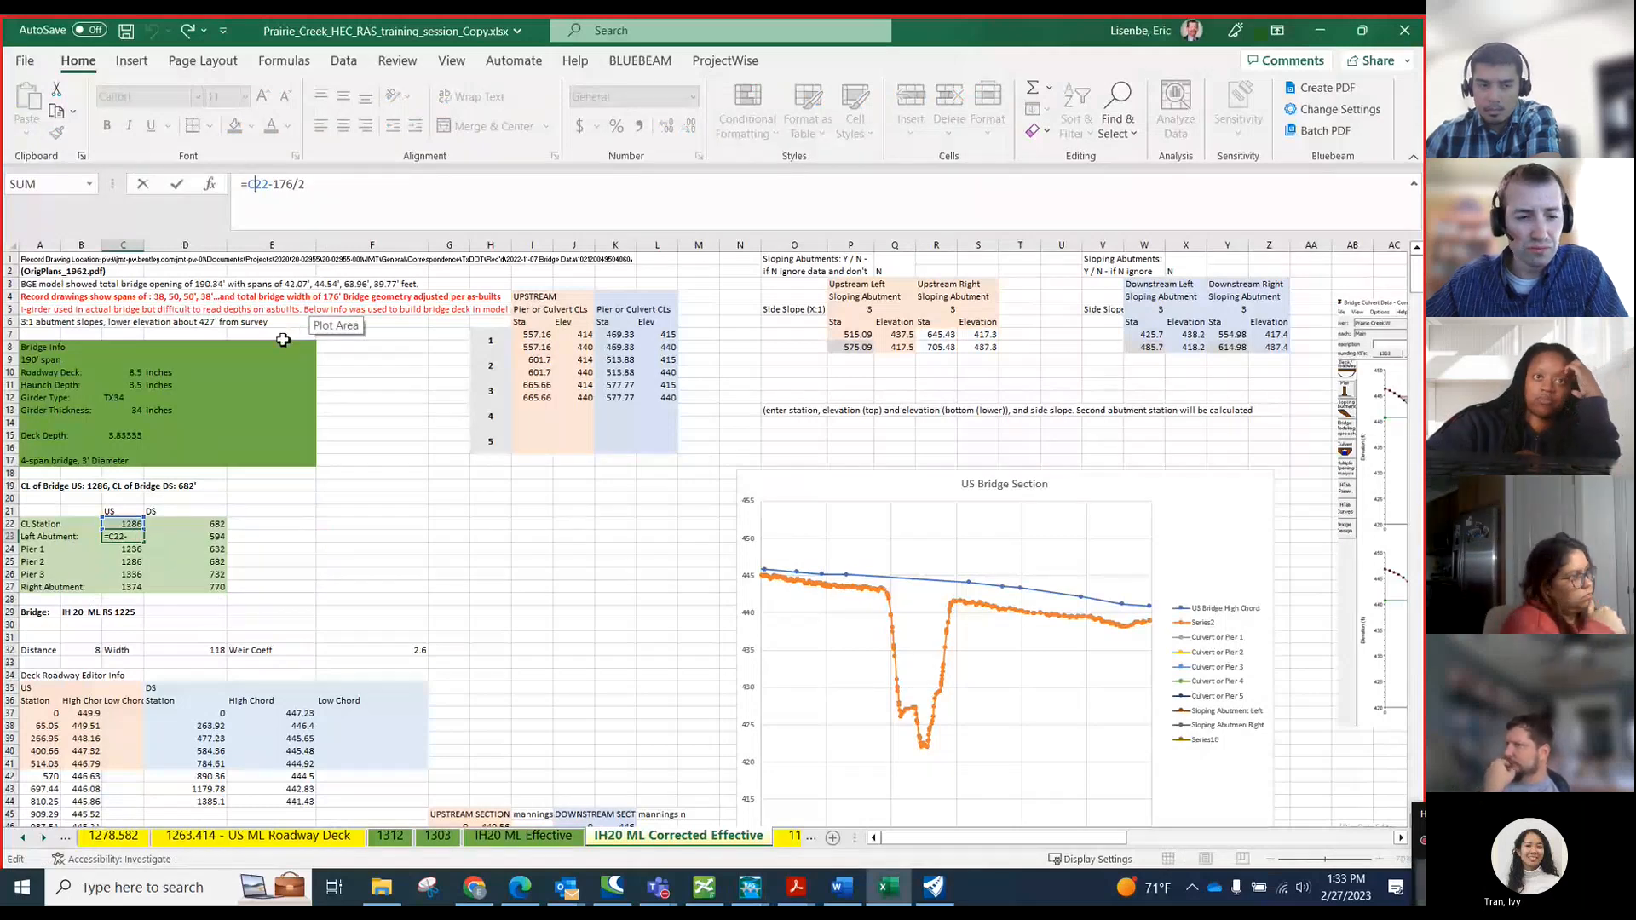
pyautogui.hotkey('ctrl', 'Return')
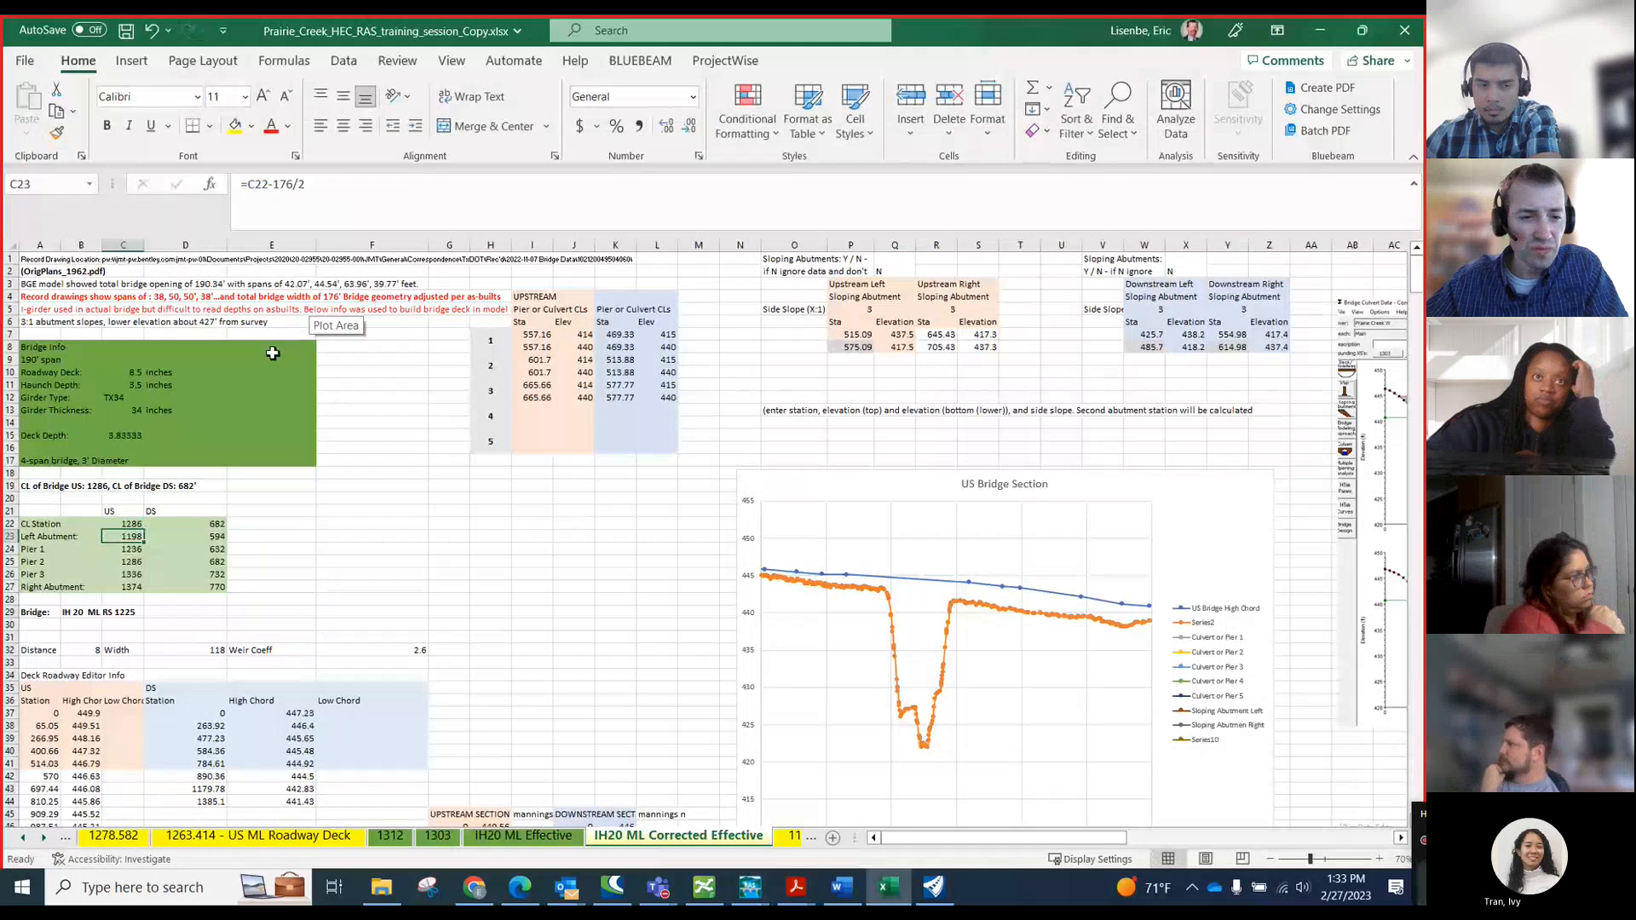
pyautogui.click(137, 554)
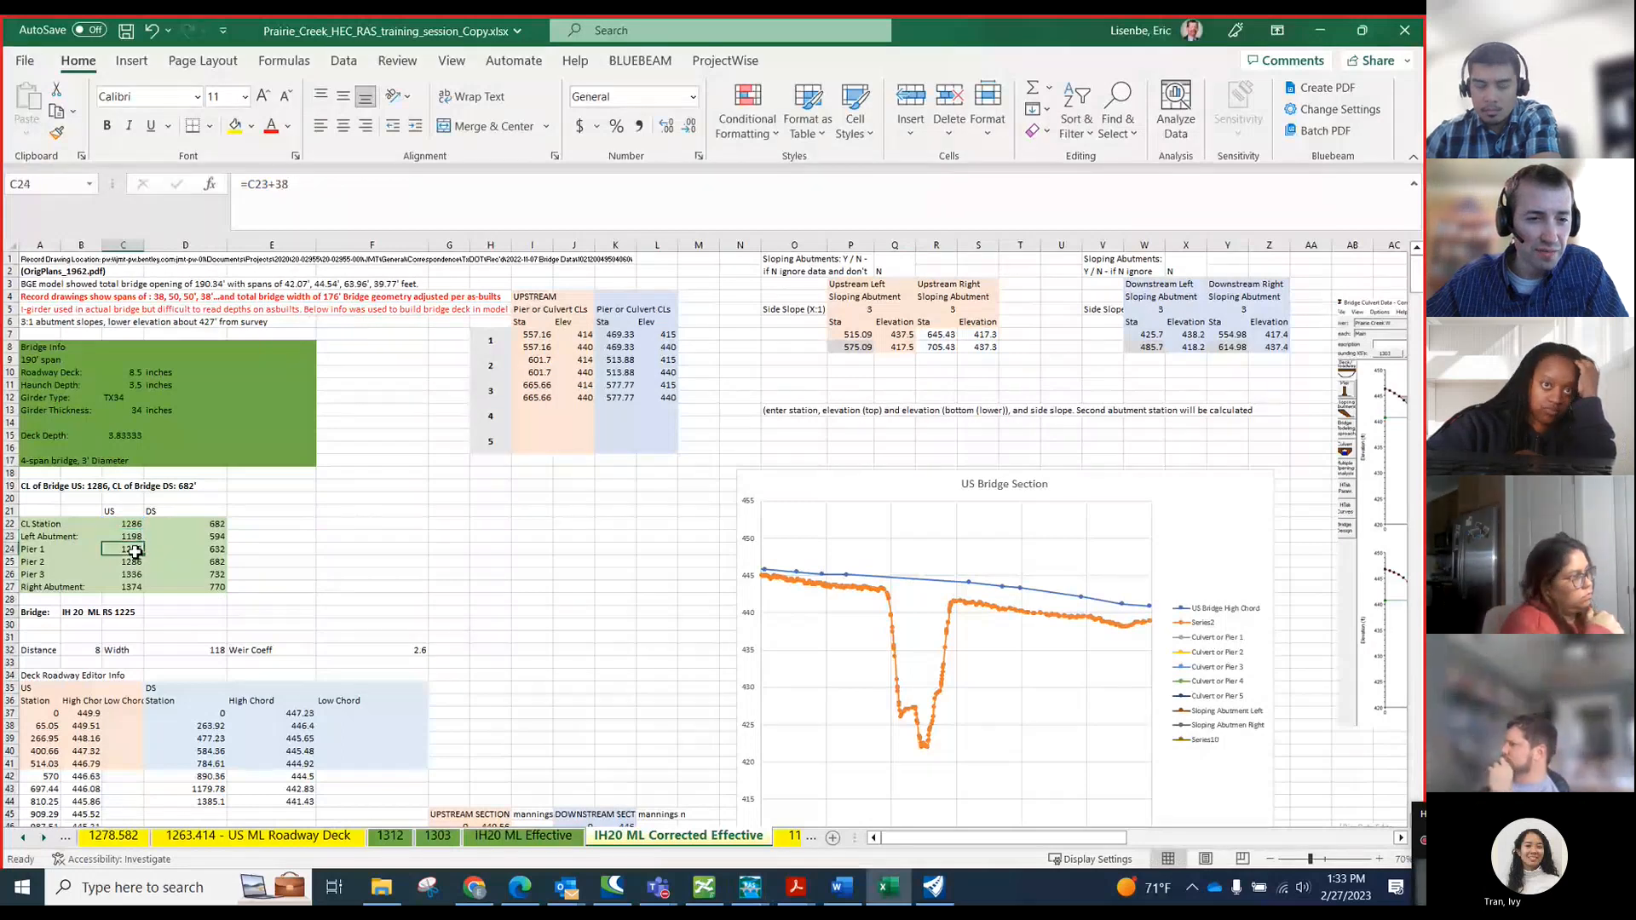
pyautogui.write('=C23+38')
pyautogui.click(295, 185)
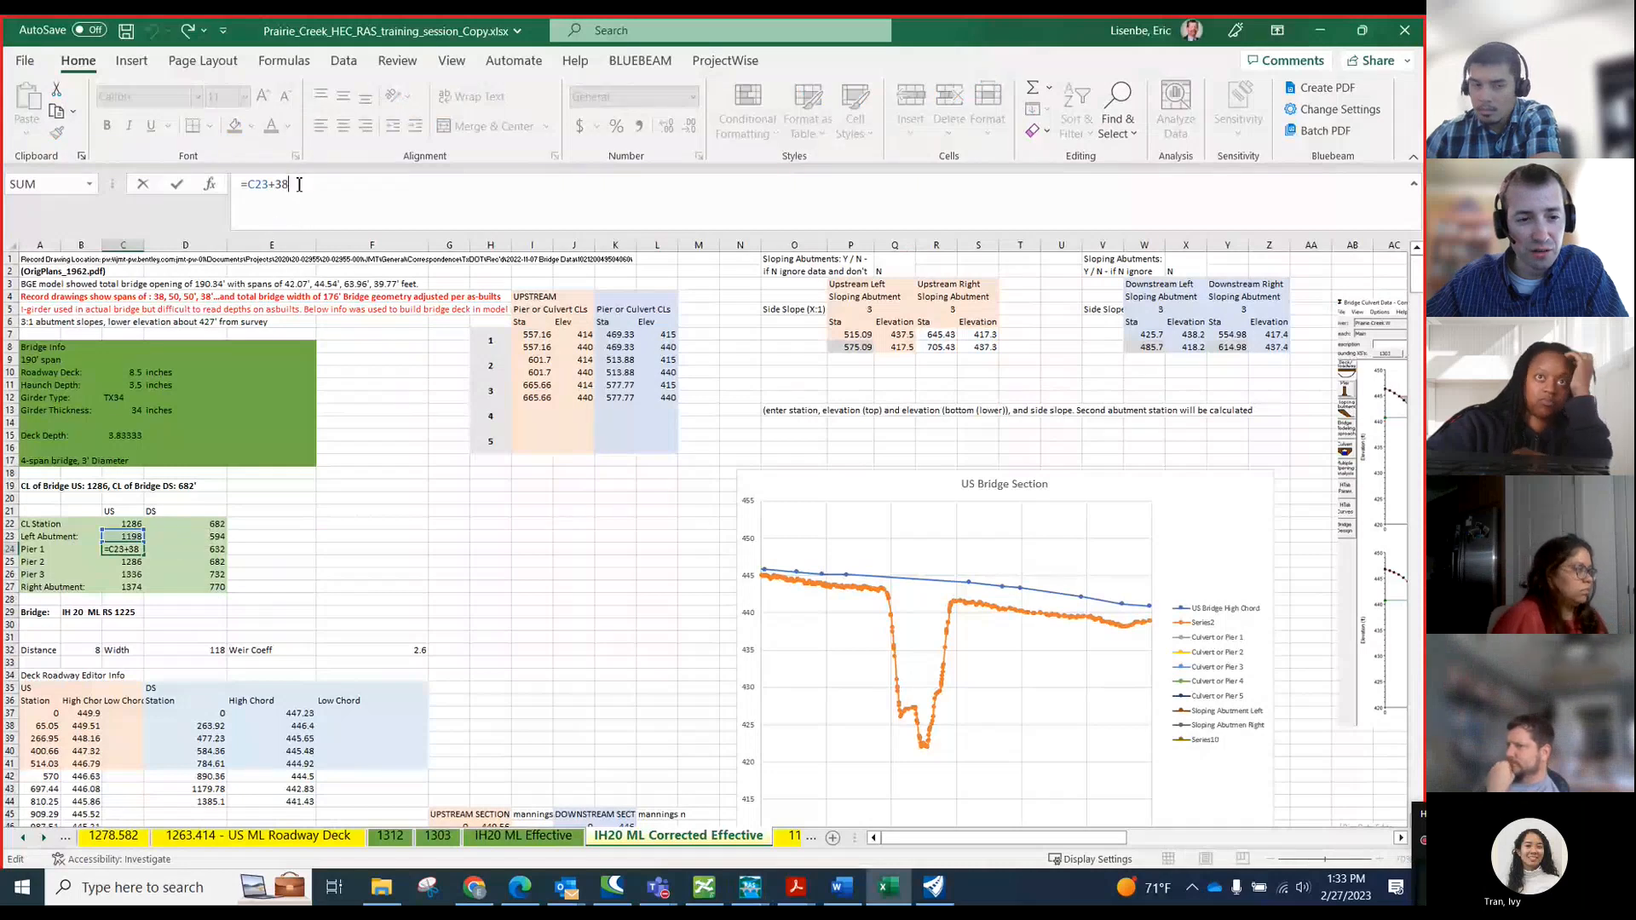
pyautogui.hotkey('ctrl', 'Return')
pyautogui.click(137, 564)
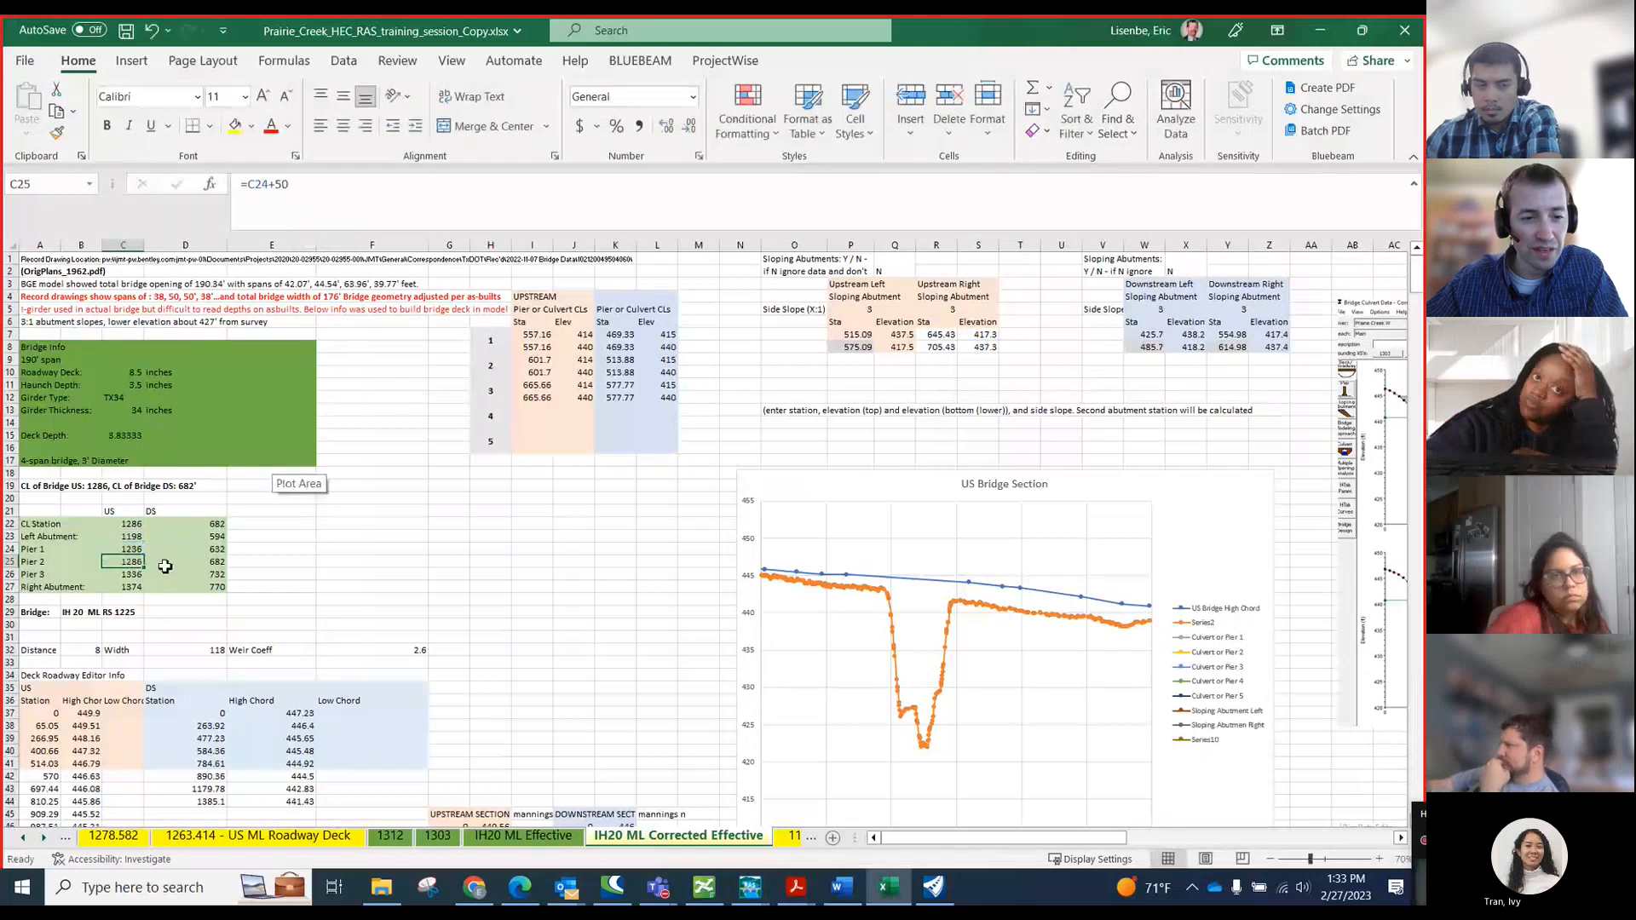
pyautogui.click(141, 578)
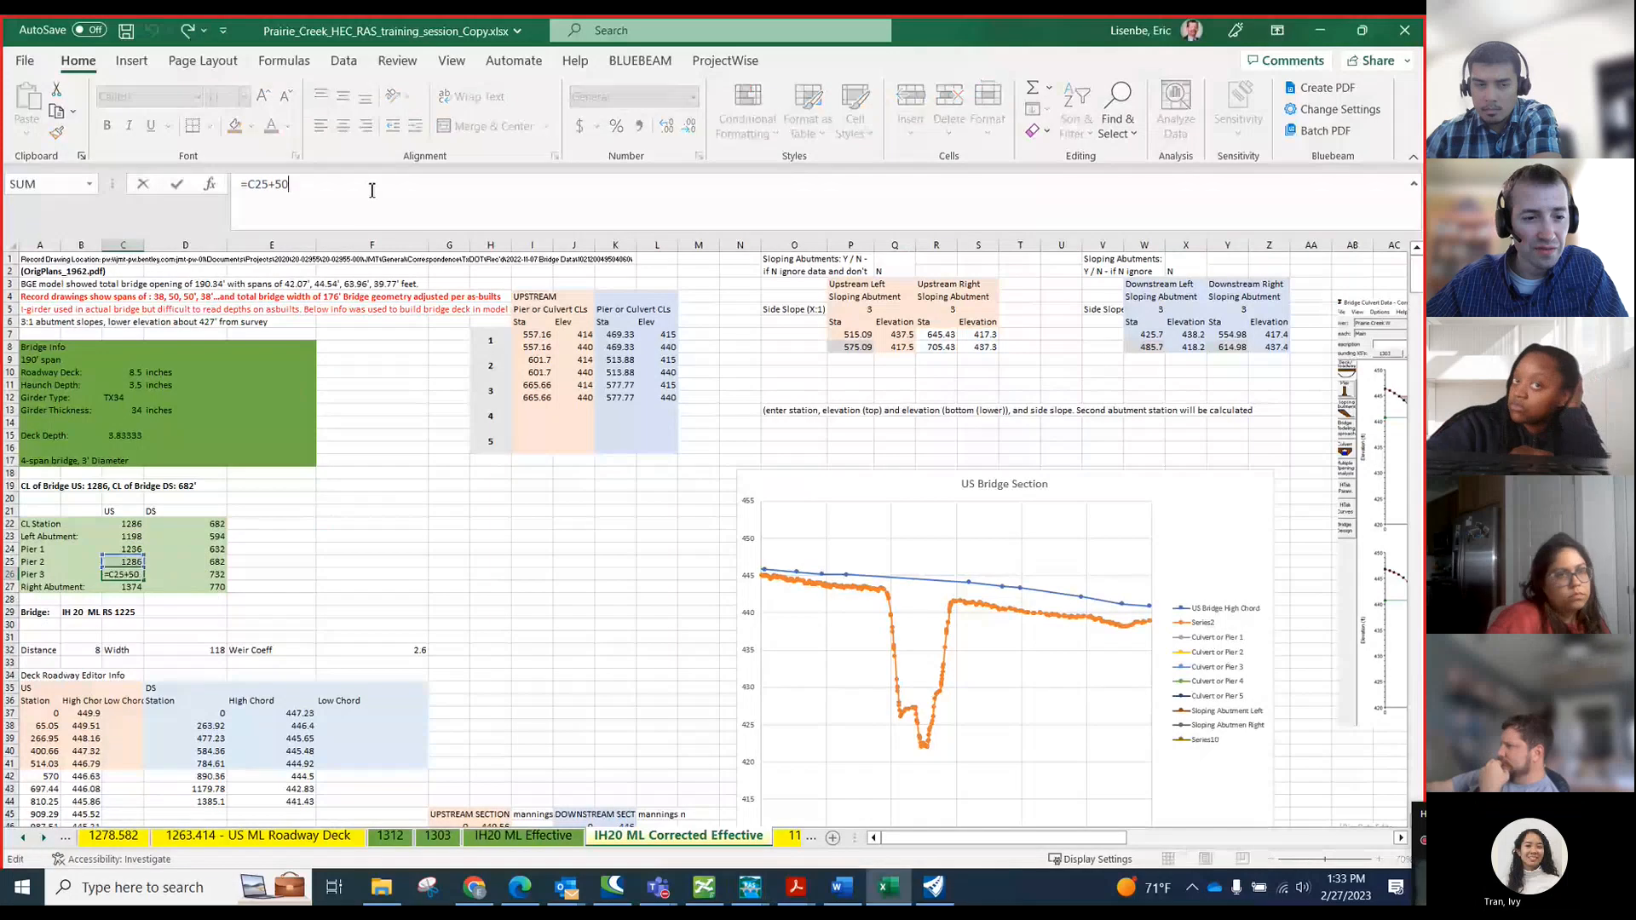
pyautogui.click(132, 588)
pyautogui.click(335, 190)
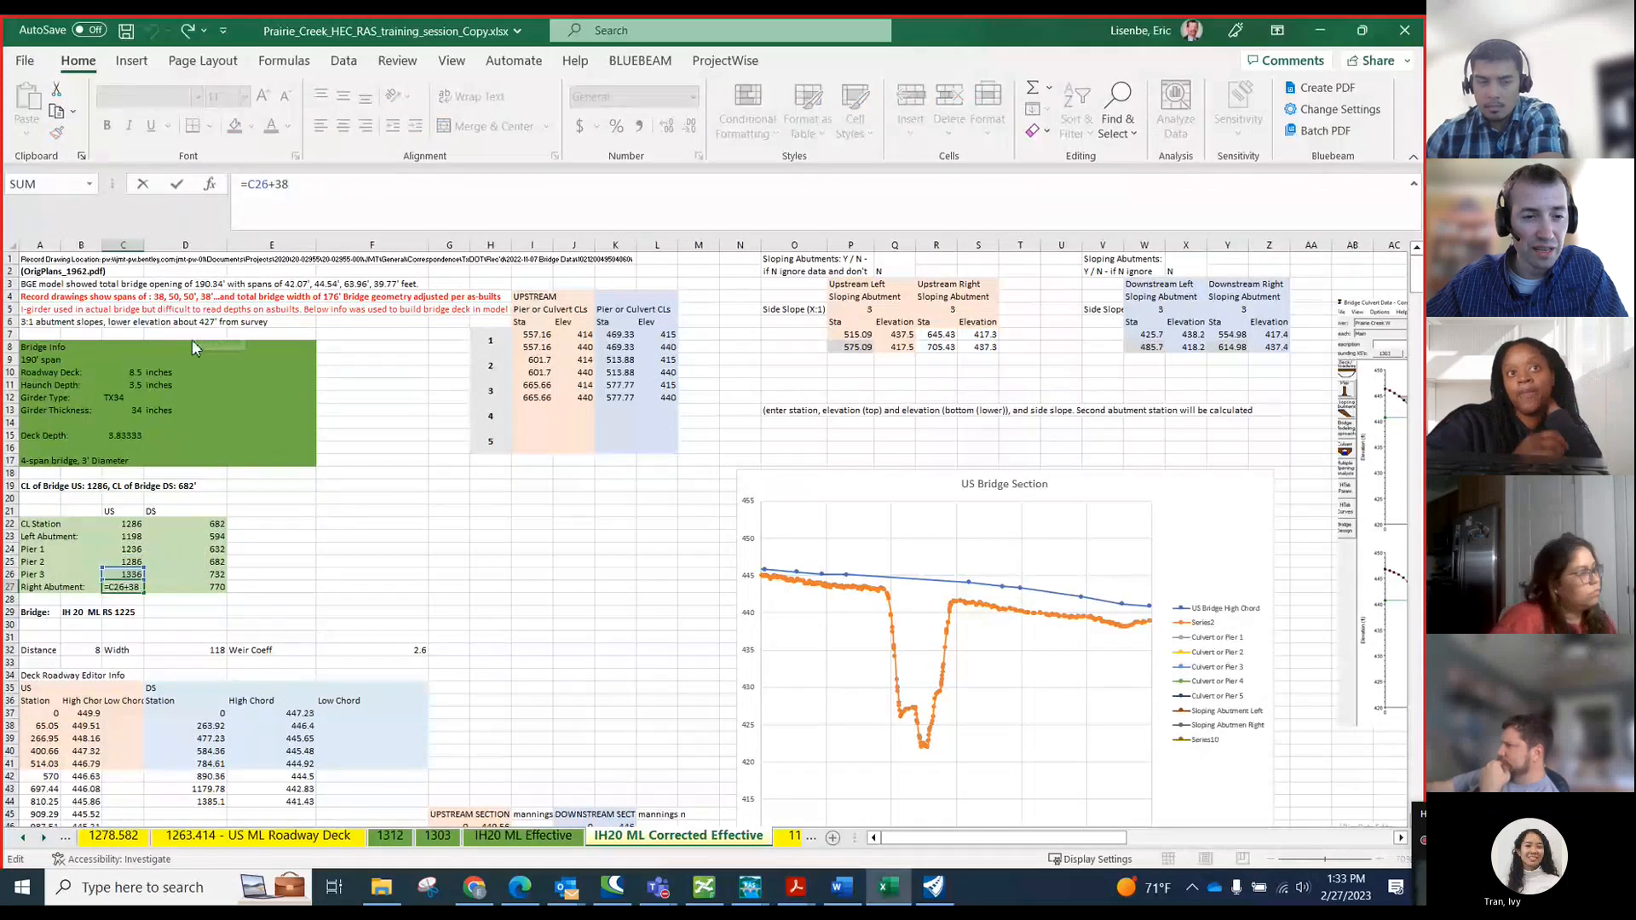
pyautogui.press('Escape')
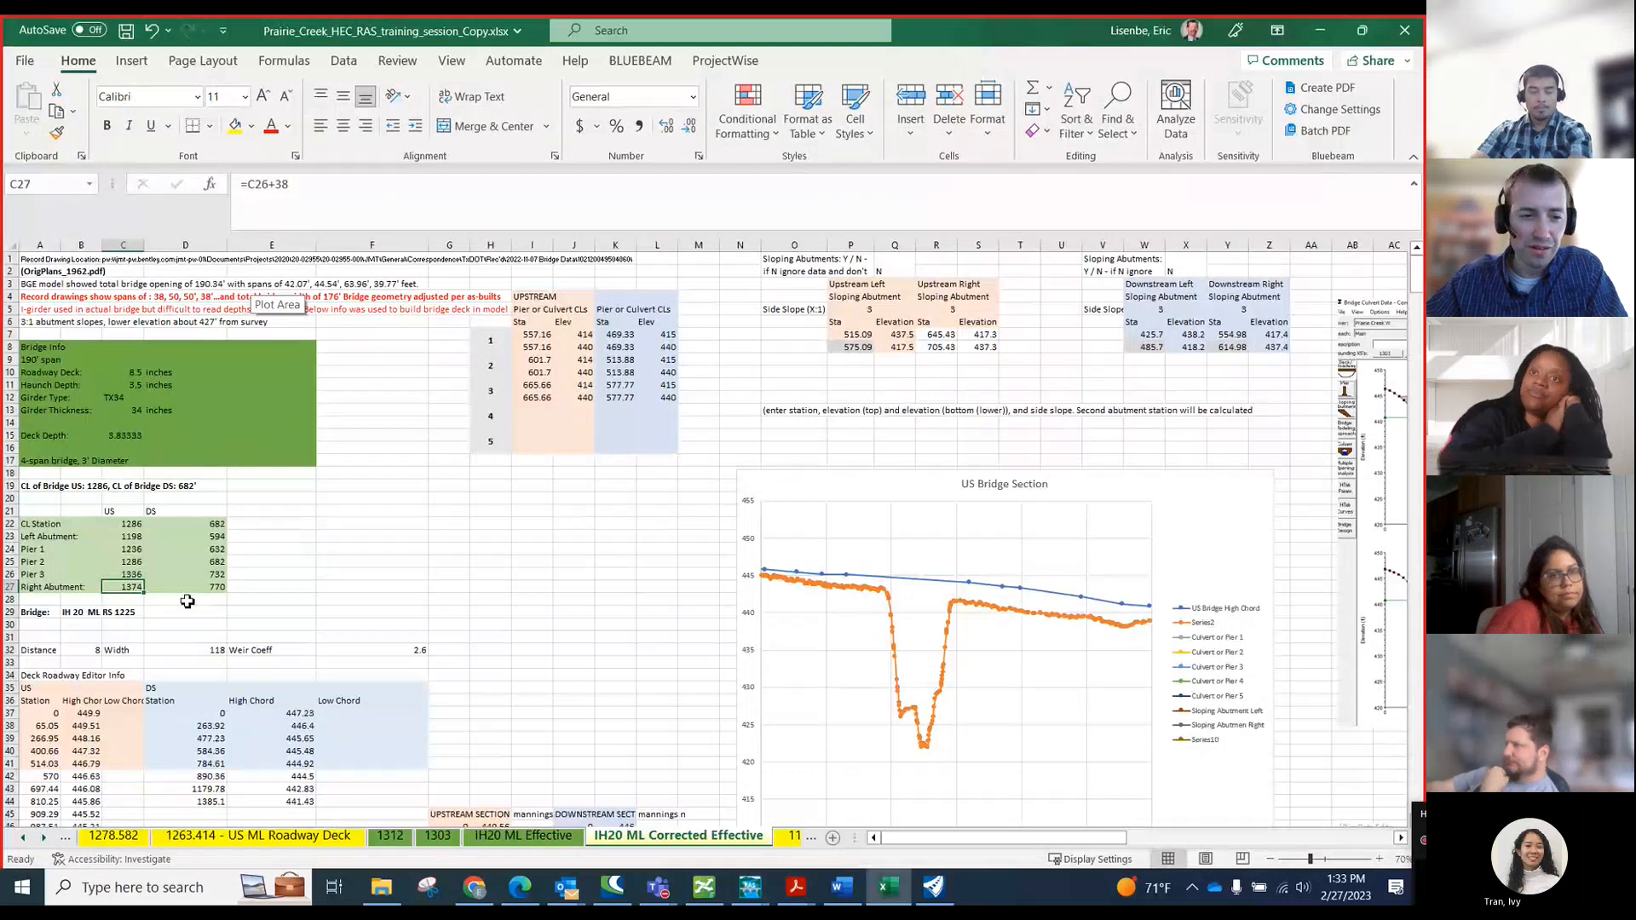
# - Set the first upstream station of pier 1 in I7 to 1236
pyautogui.click(539, 334)
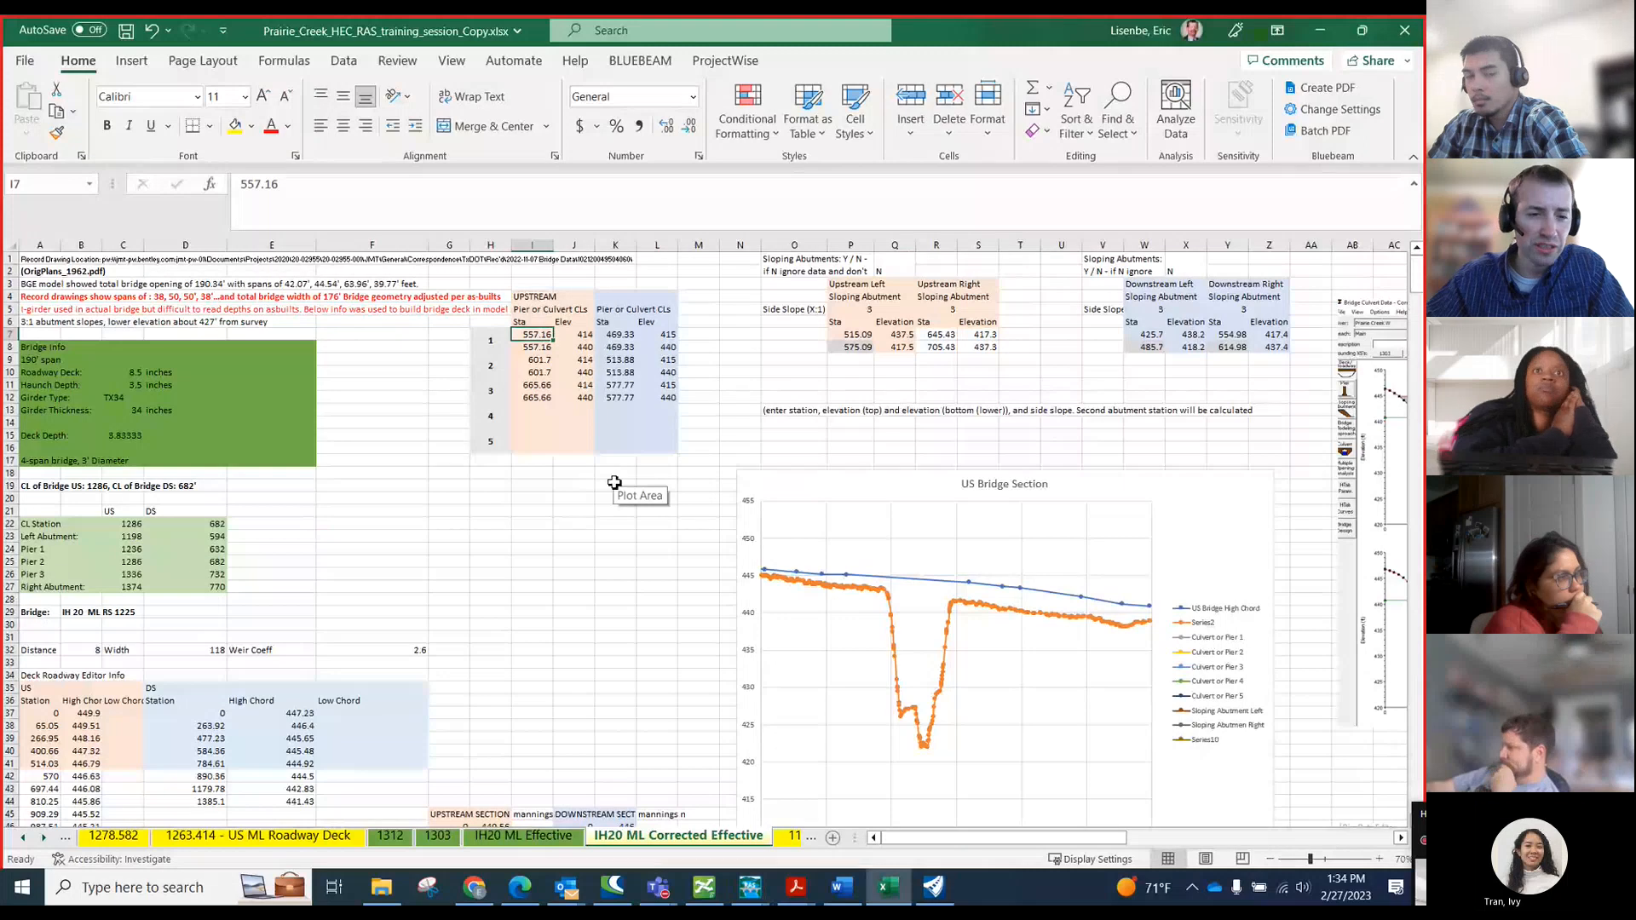
pyautogui.write('12')
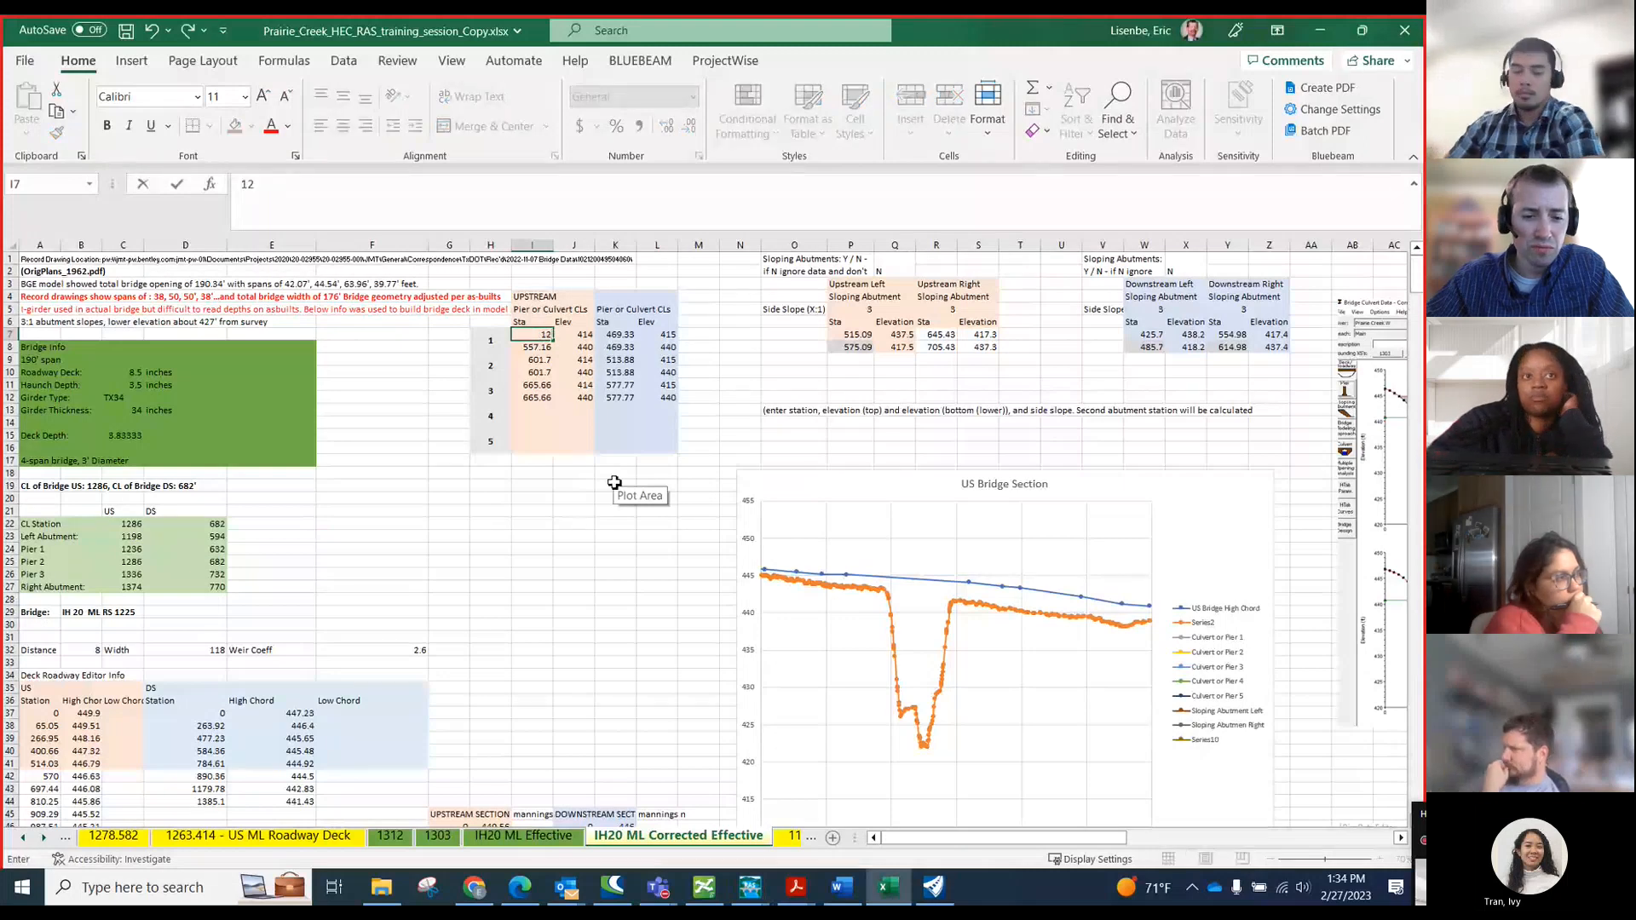
pyautogui.write('36')
pyautogui.press('Tab')
pyautogui.press('Tab')
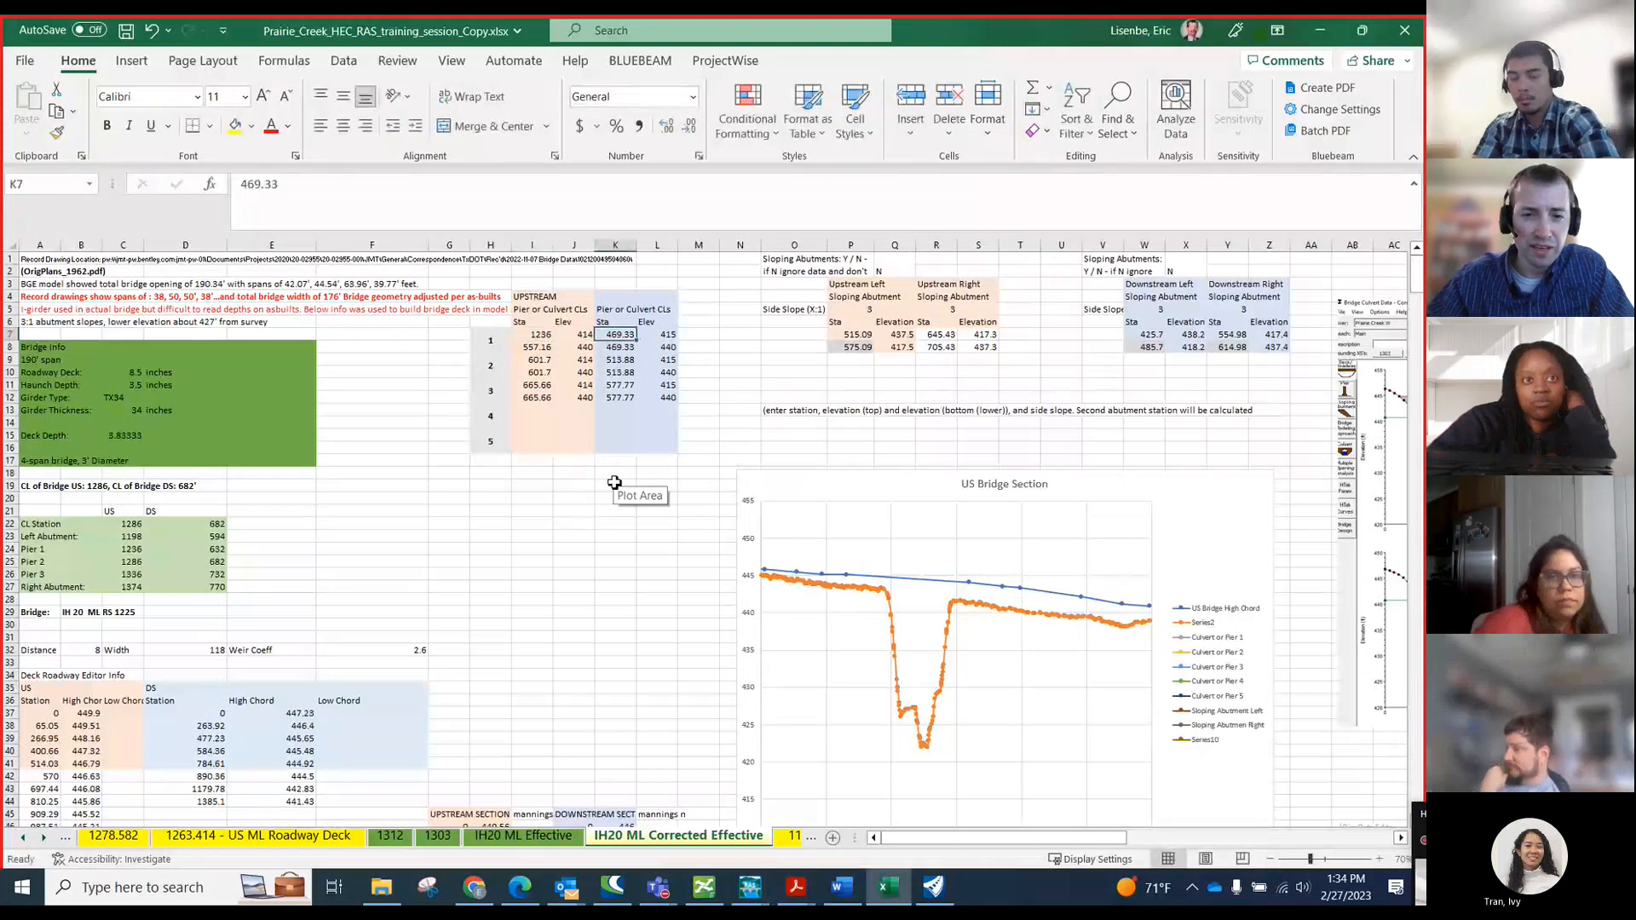
# - Label the second pier centerline table "Downstream" in K4
pyautogui.press('Up')
pyautogui.press('Up')
pyautogui.press('Up')
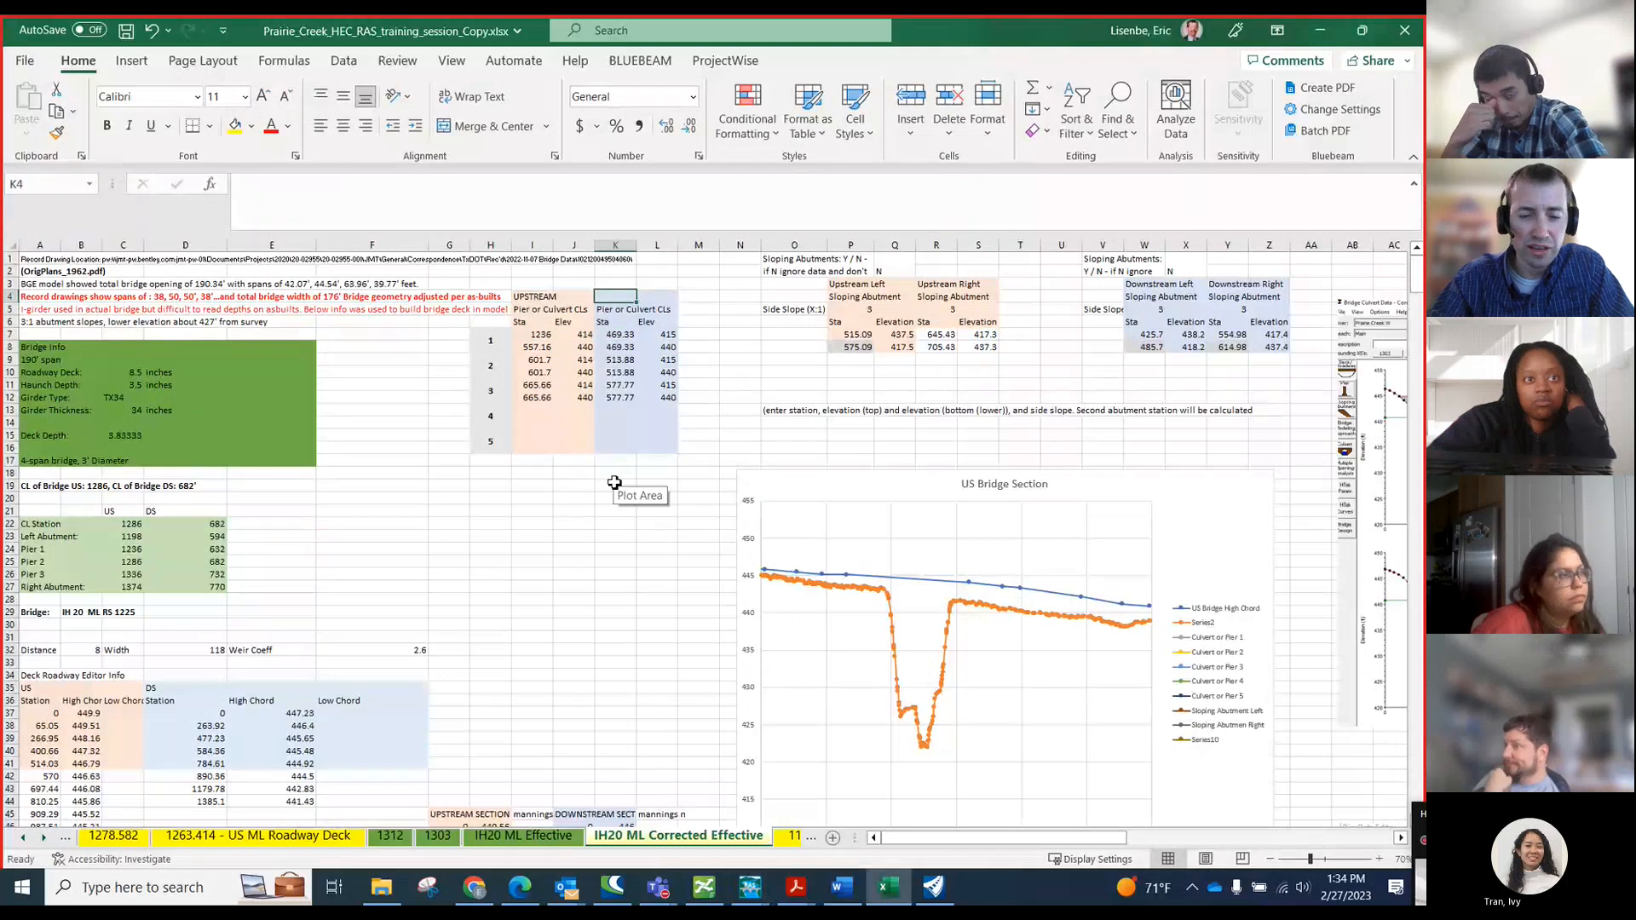
pyautogui.write('Downstream')
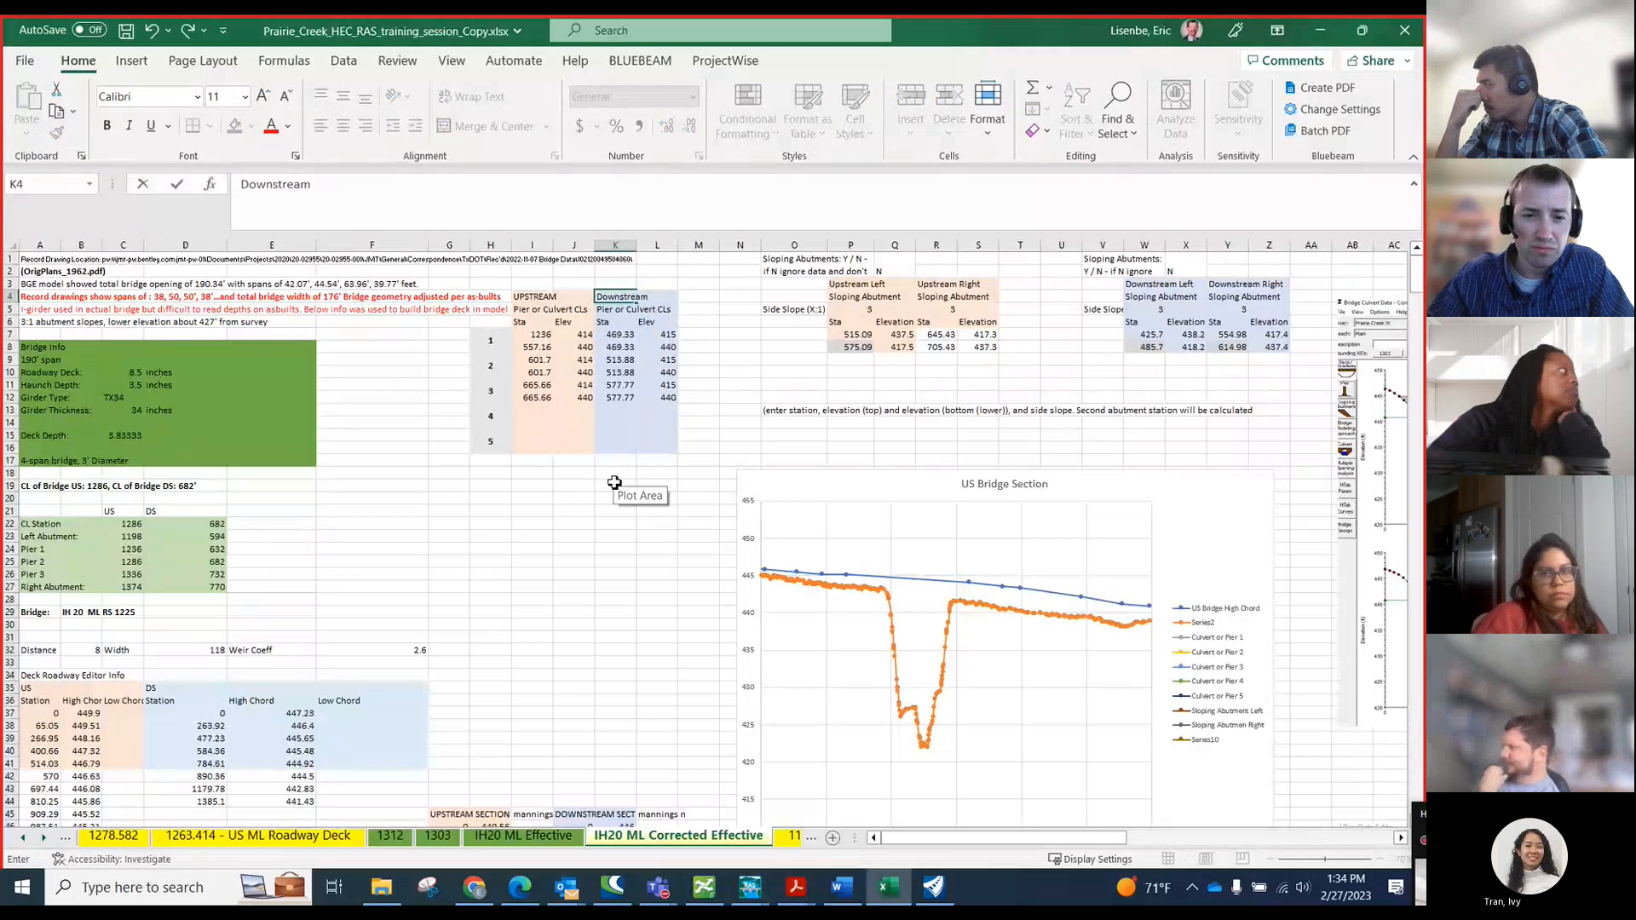
pyautogui.press('Return')
pyautogui.press('Down')
pyautogui.press('Down')
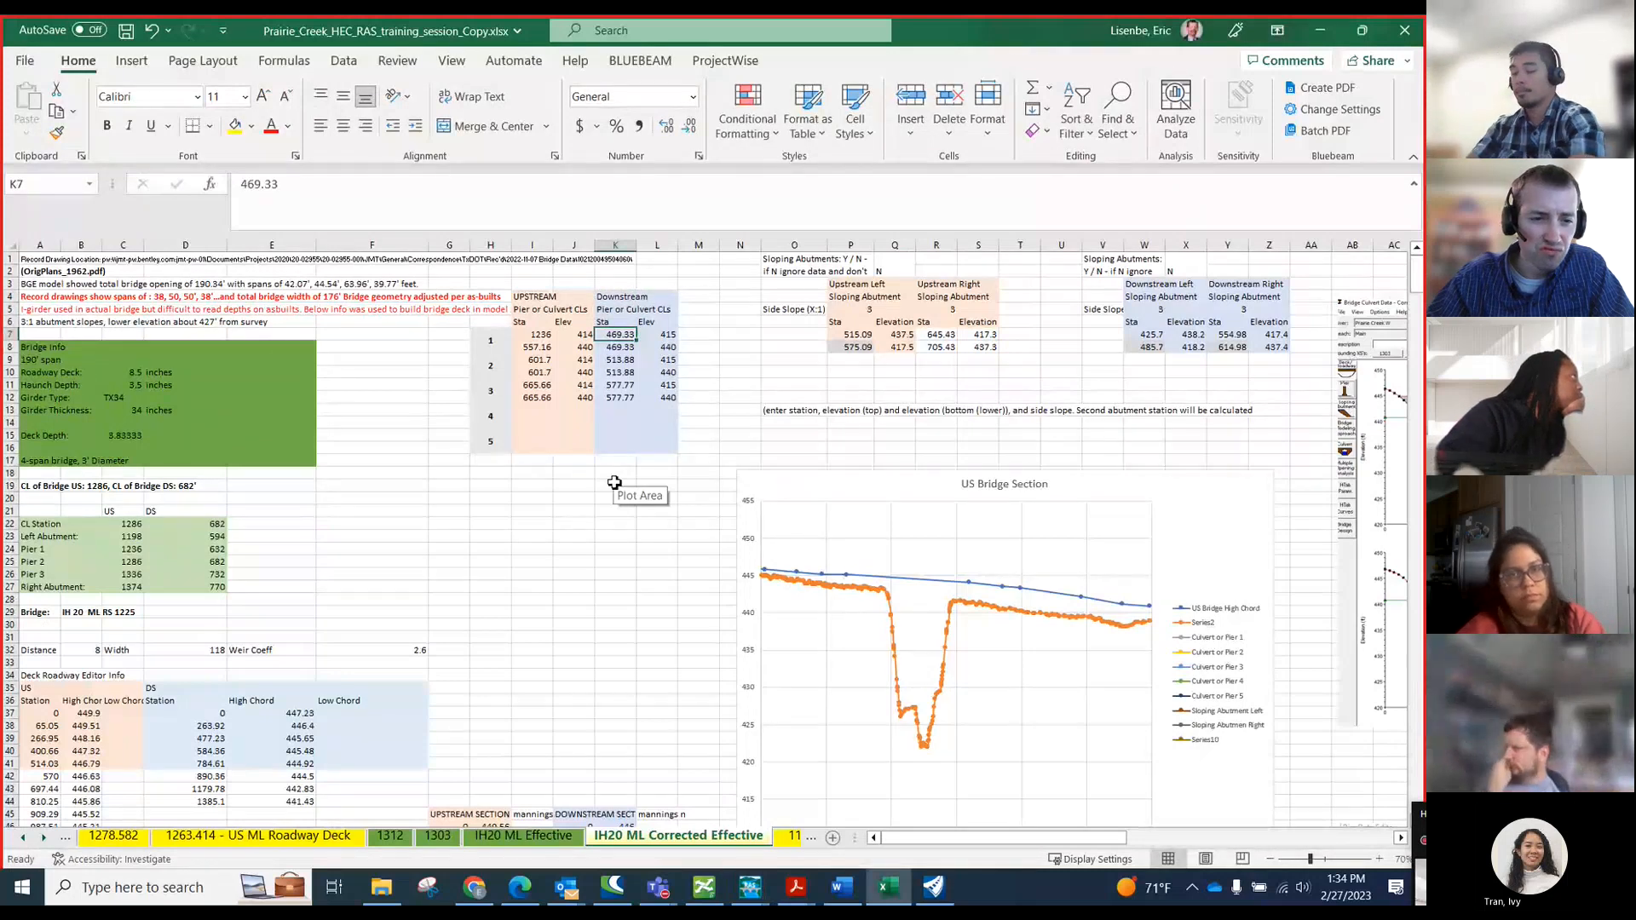
# - Look up the downstream Pier 1 station in D24 and set both downstream pier 1 stations in K7 and K8 to 632
pyautogui.click(216, 549)
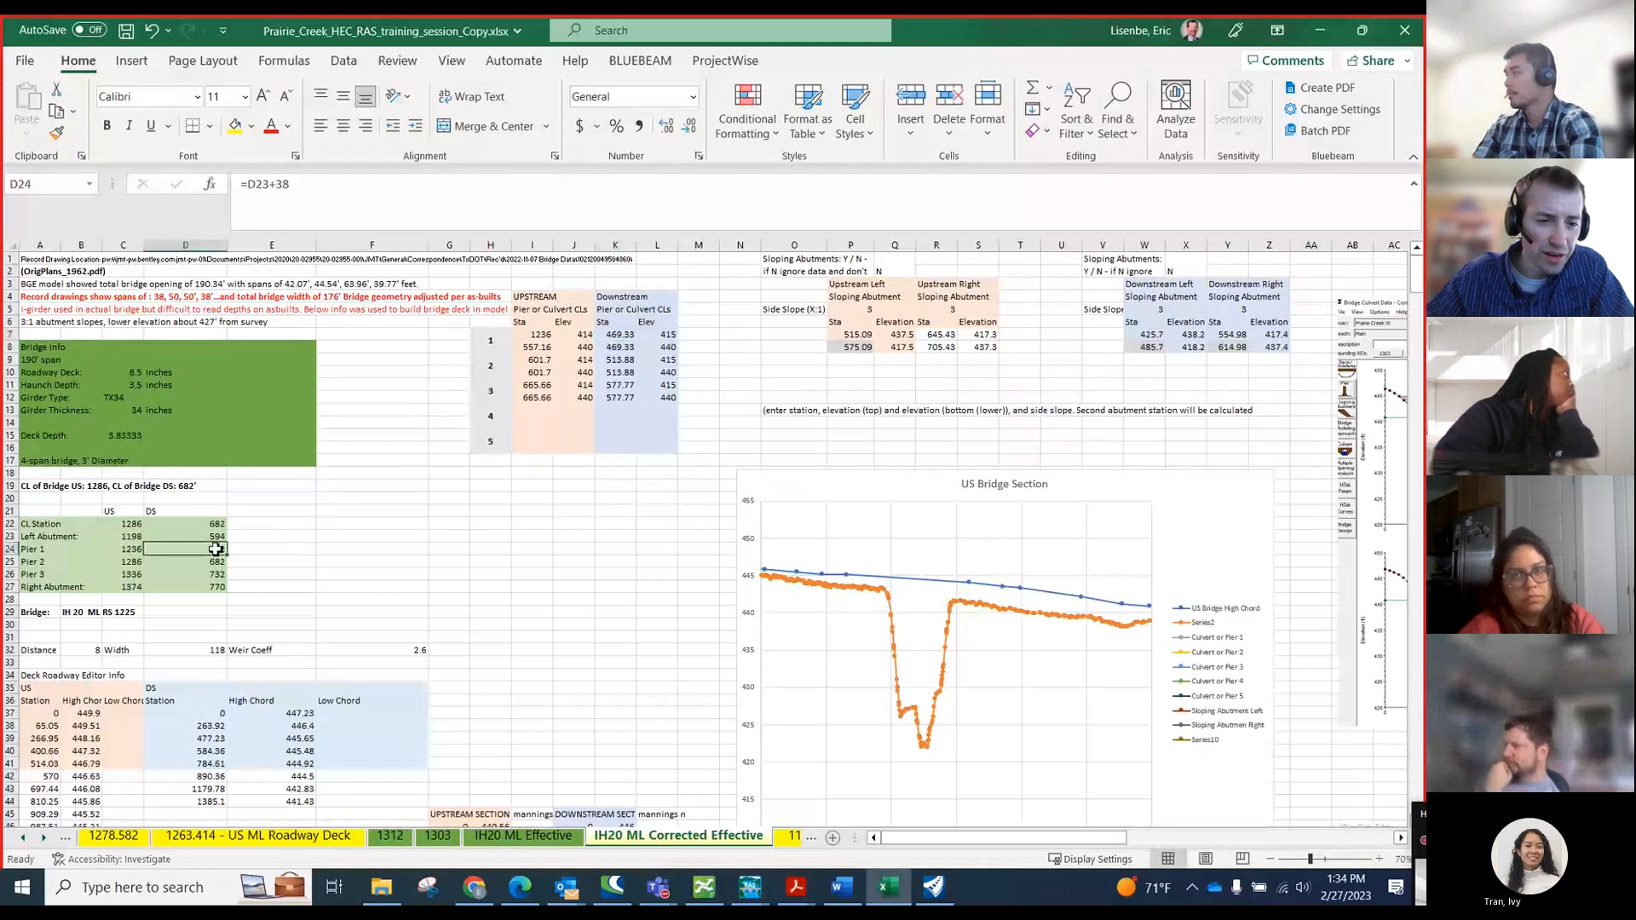
pyautogui.click(625, 335)
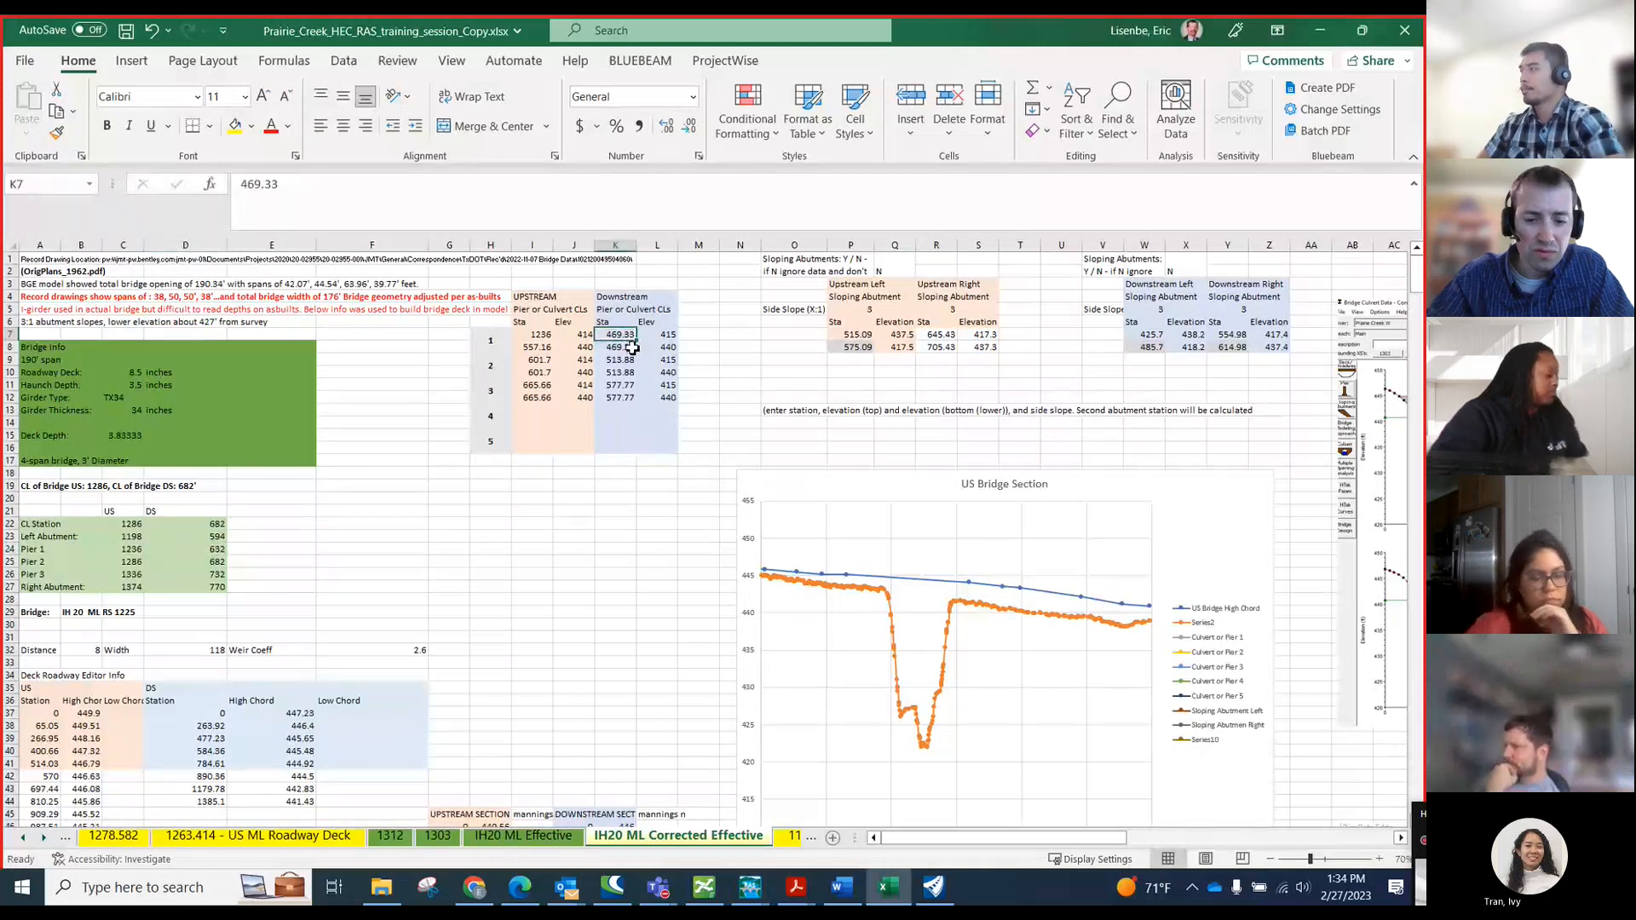
pyautogui.write('632')
pyautogui.press('Return')
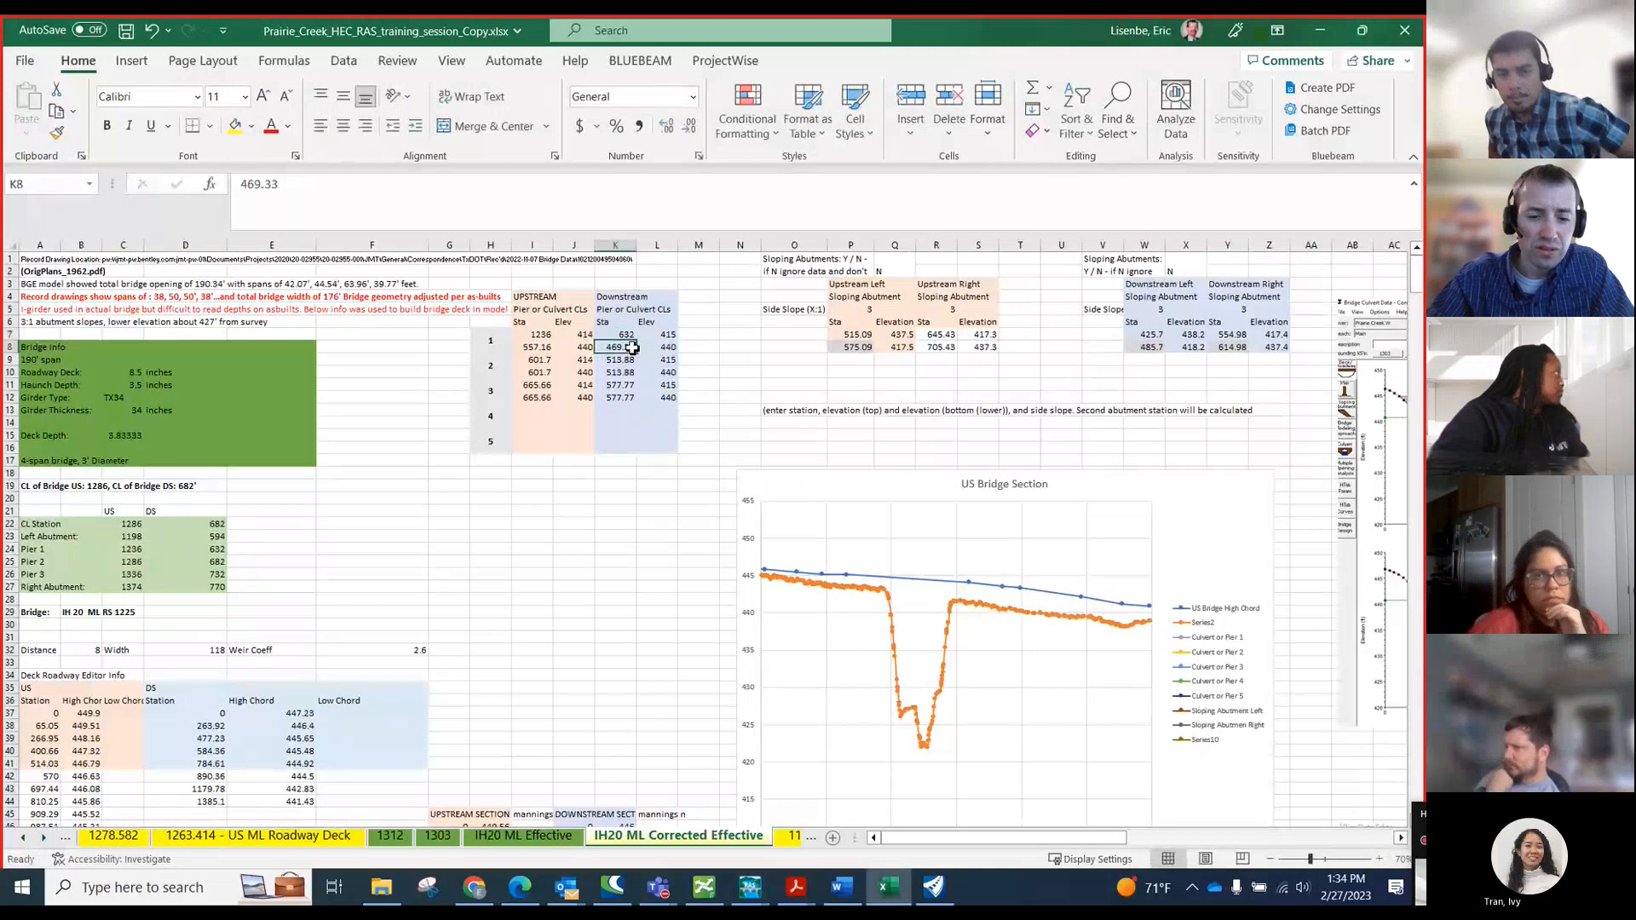
pyautogui.write('632')
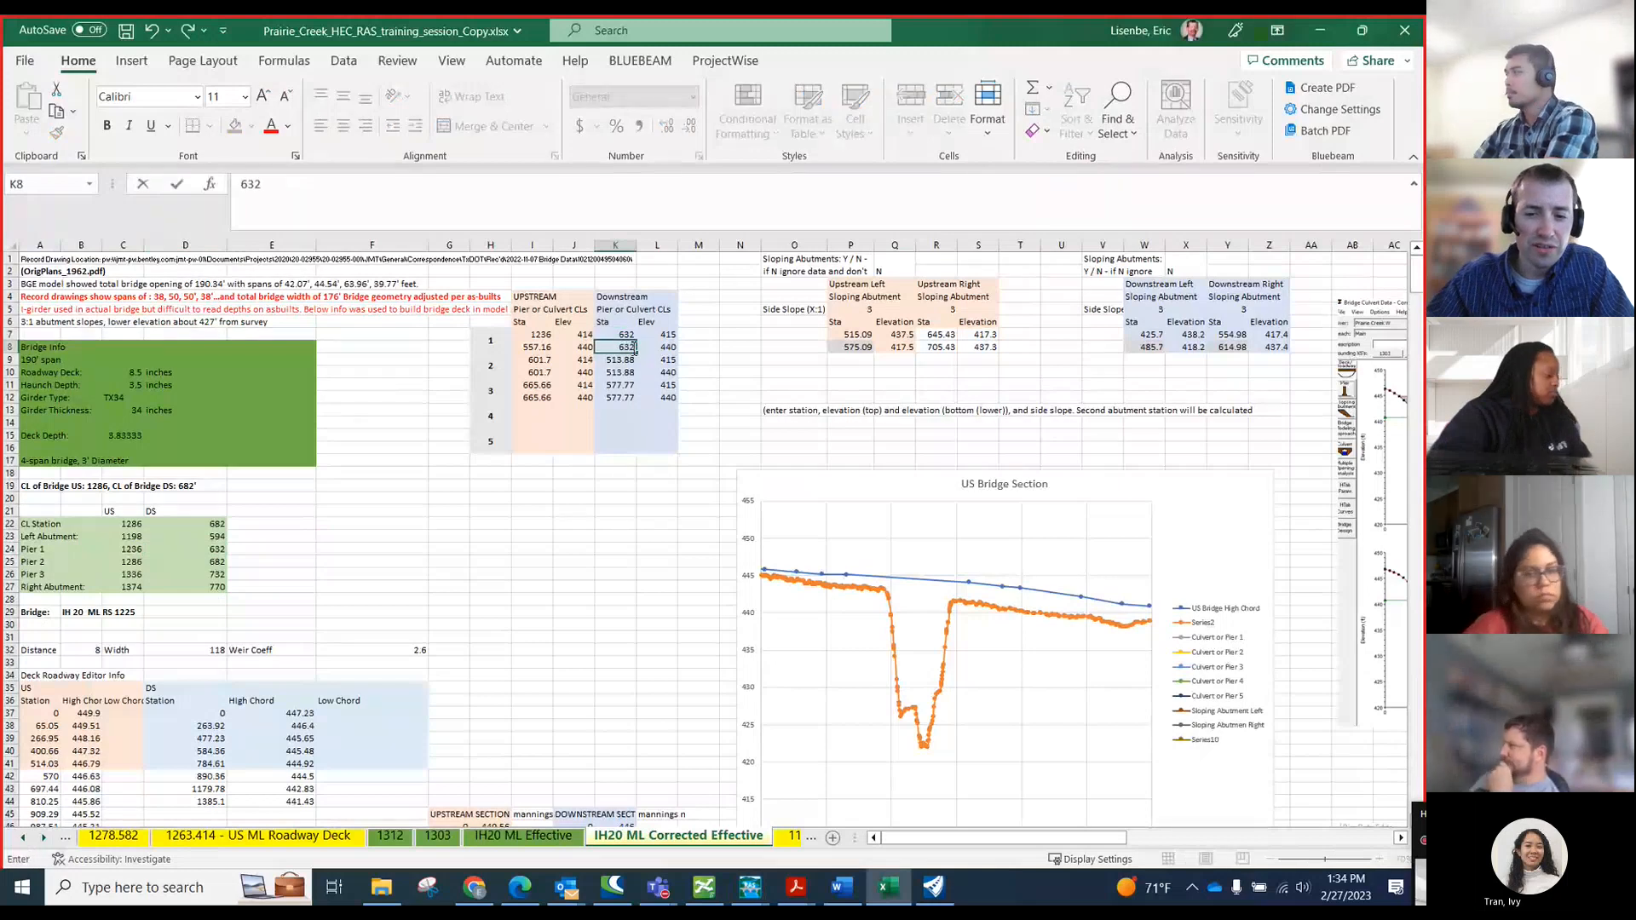
pyautogui.press('Return')
# - Set the second upstream station of pier 1 in I8 to 1236
pyautogui.press('Left')
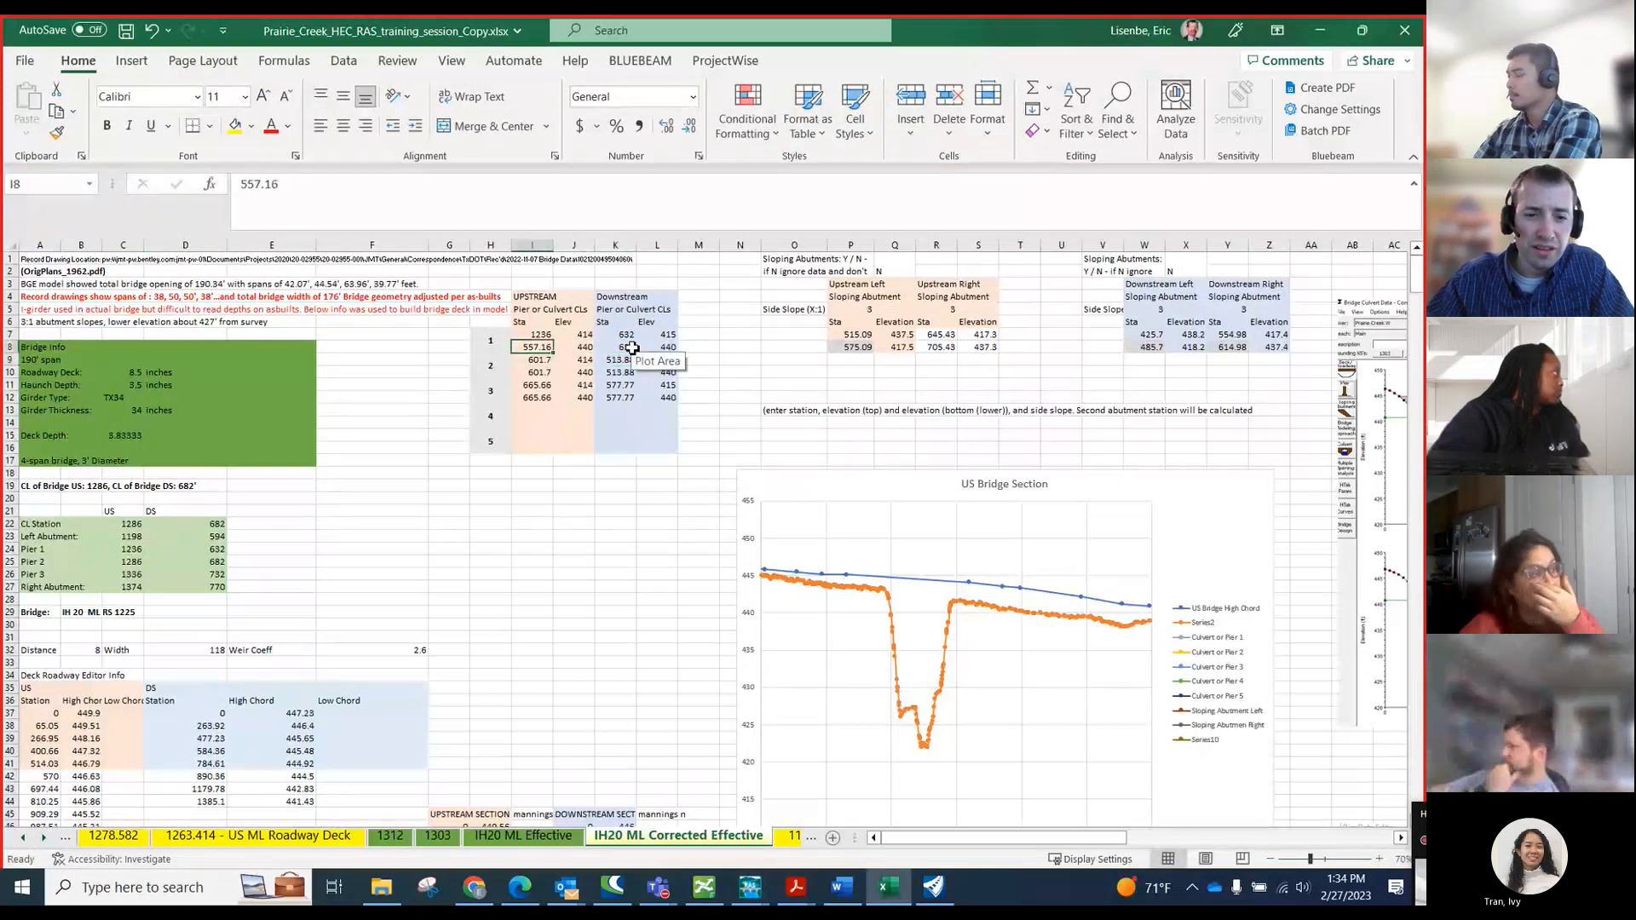
pyautogui.press('Up')
pyautogui.press('Left')
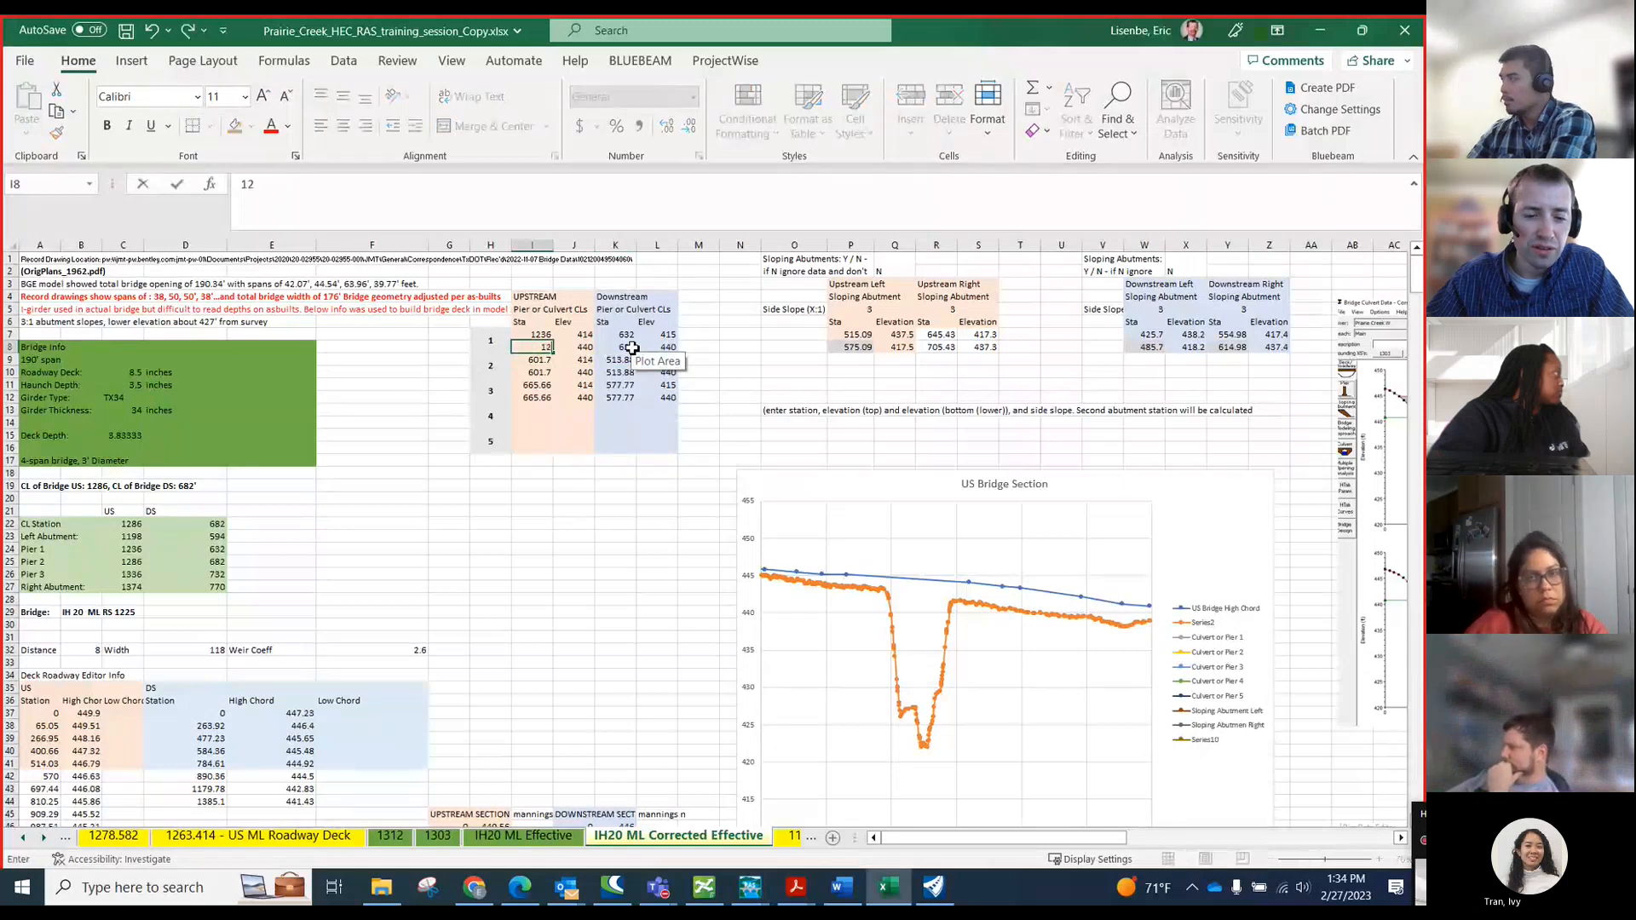
pyautogui.write('6')
pyautogui.press('Return')
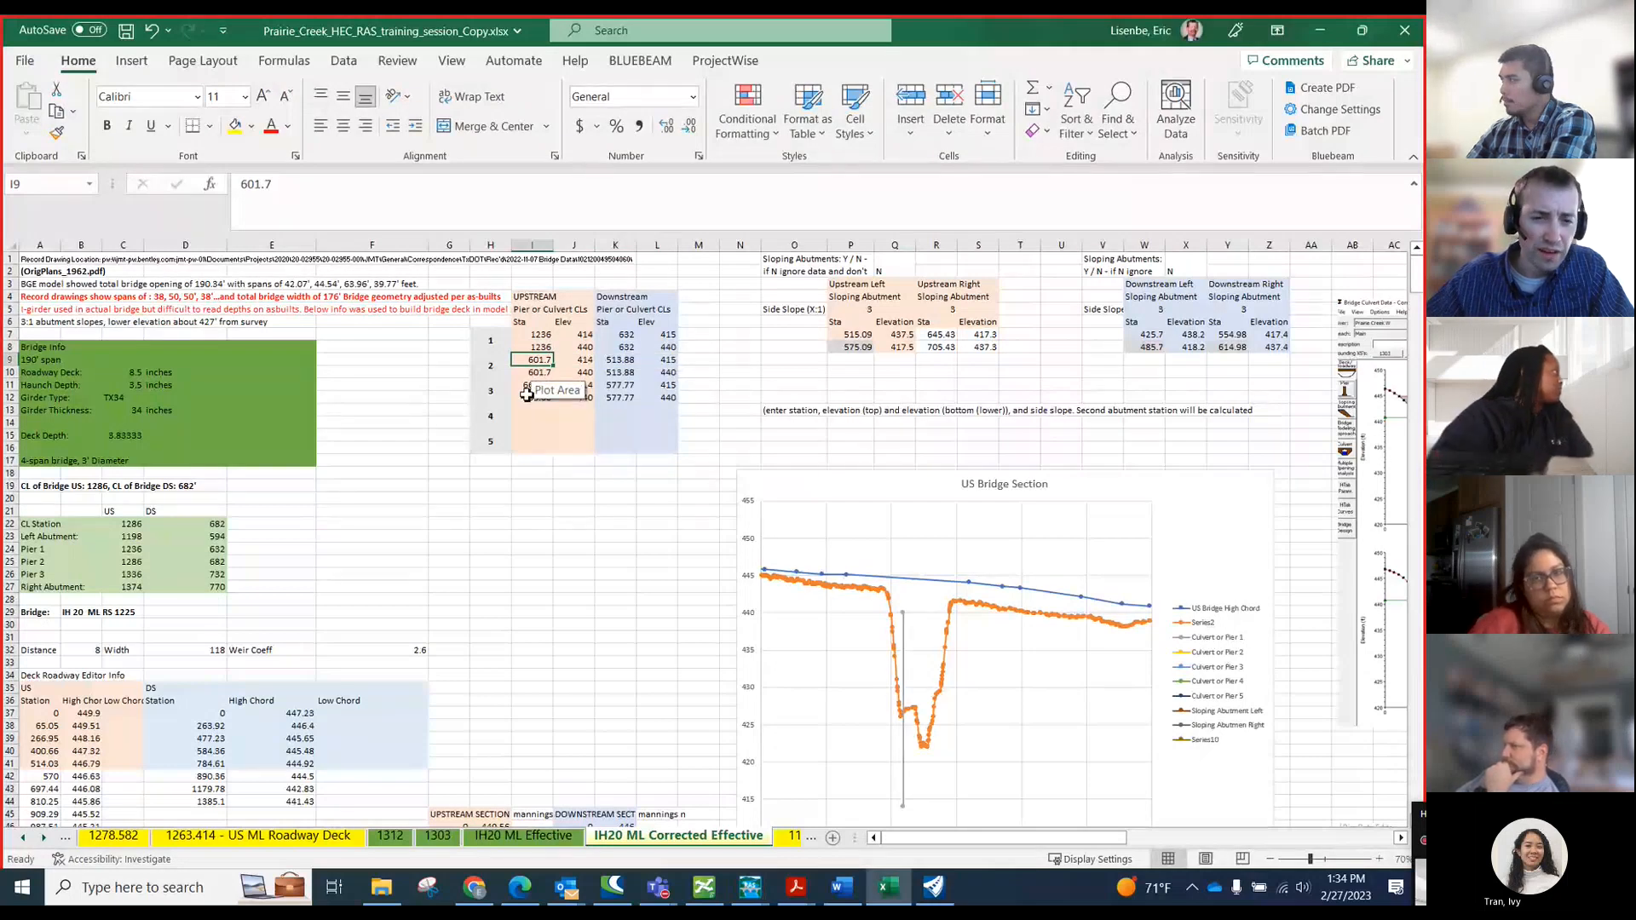
# - Set both upstream stations of pier 2 in I9 and I10 to 1286
pyautogui.write('1286')
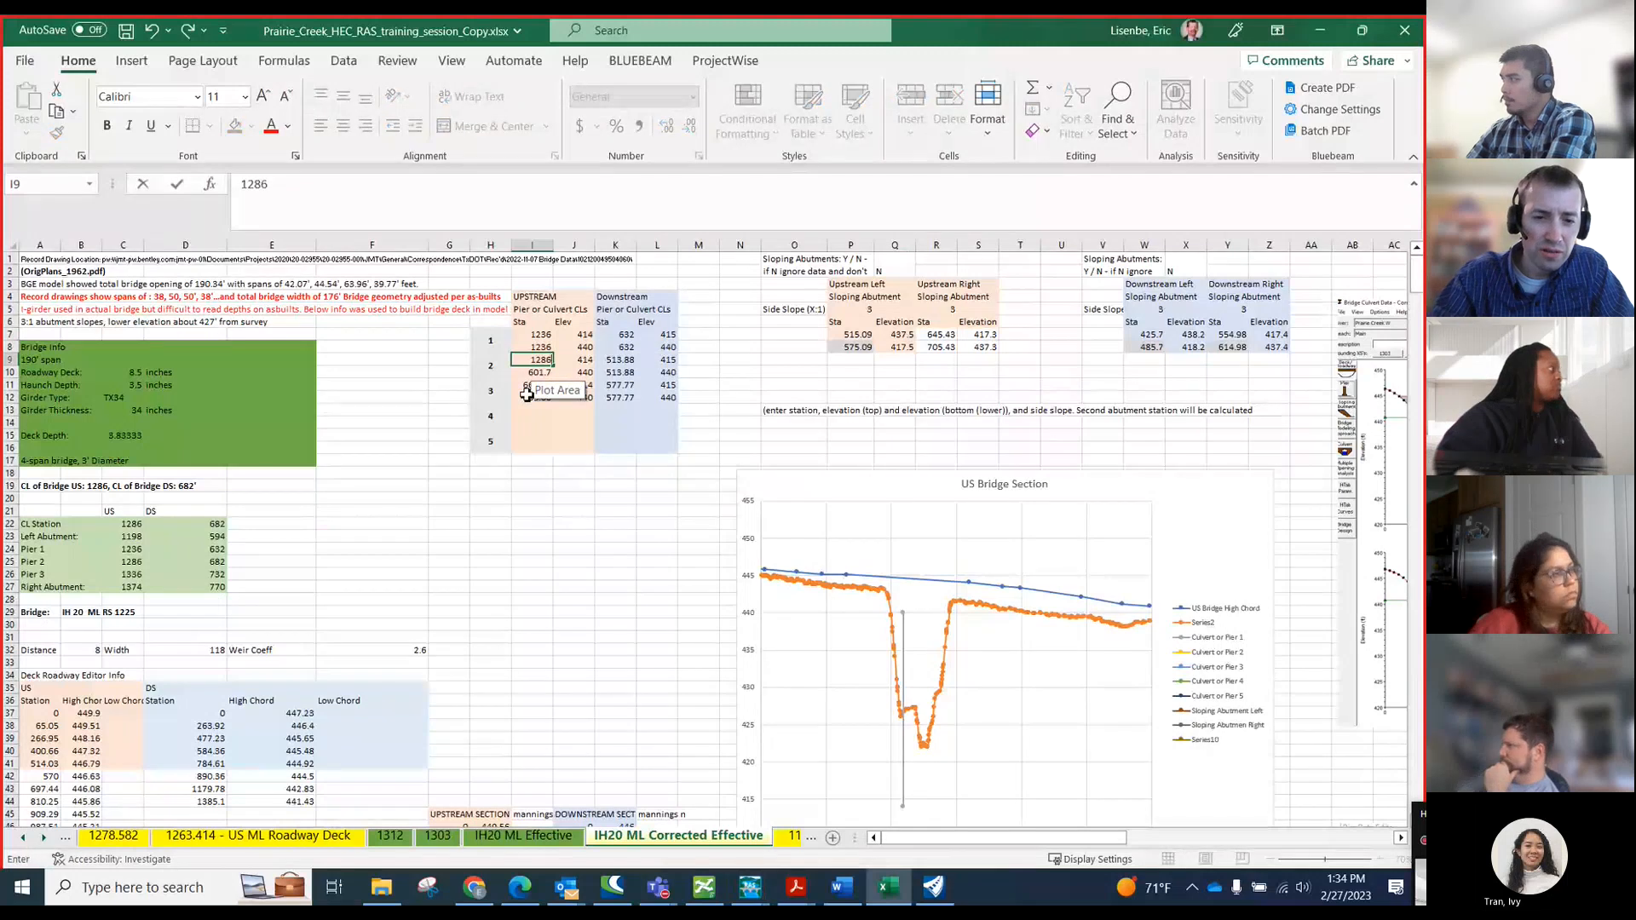
pyautogui.press('Return')
pyautogui.write('1286')
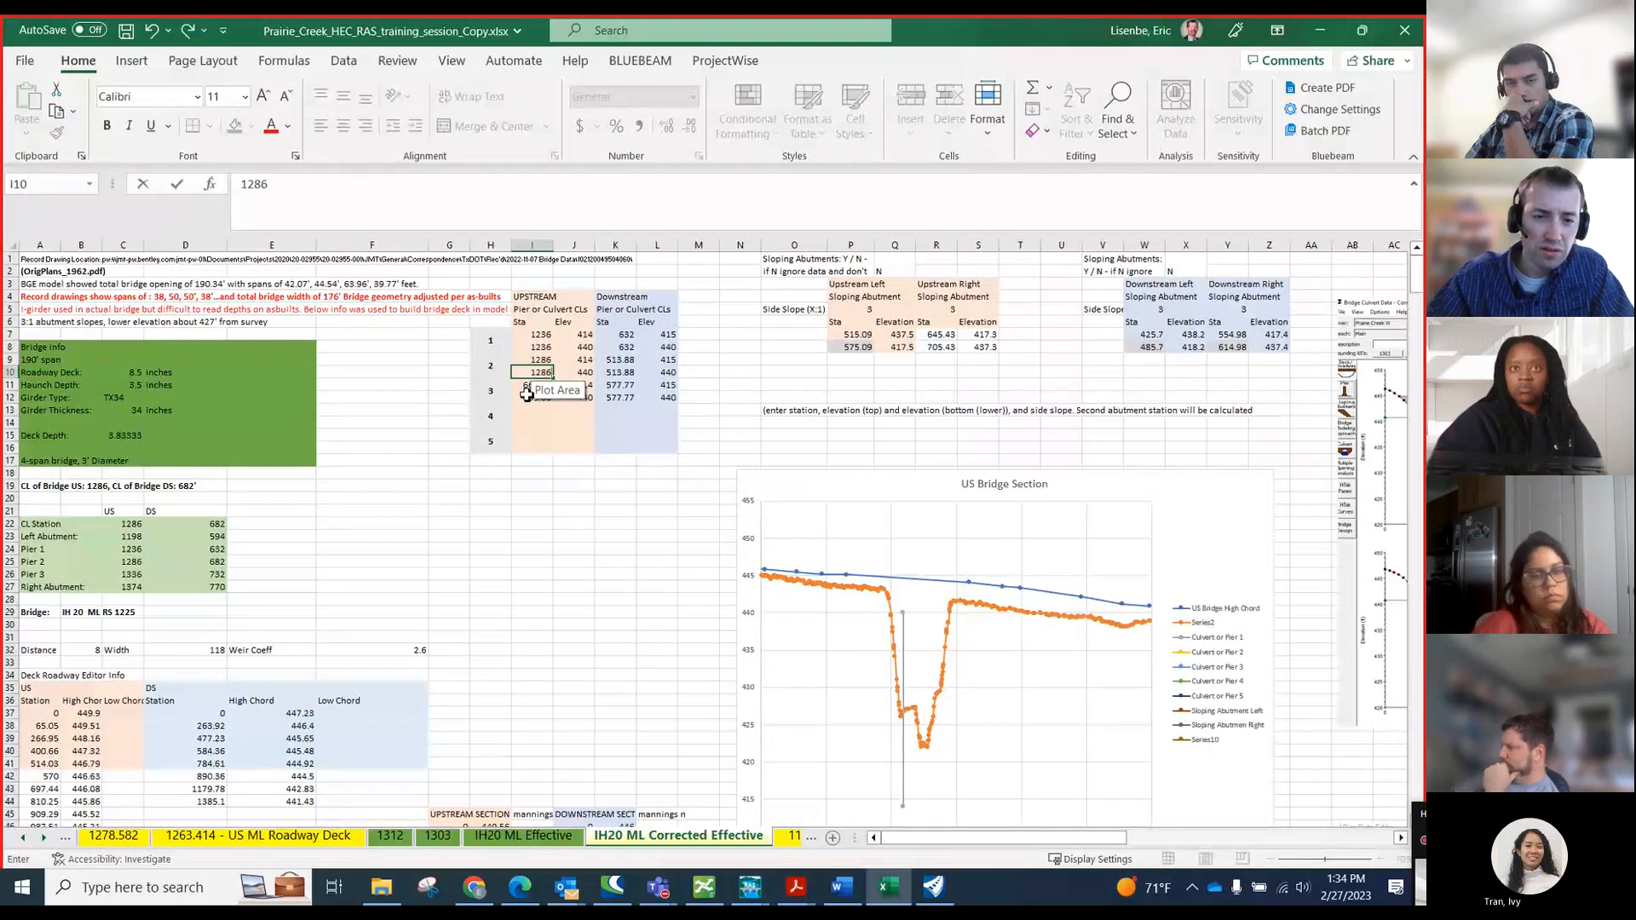
pyautogui.press('Return')
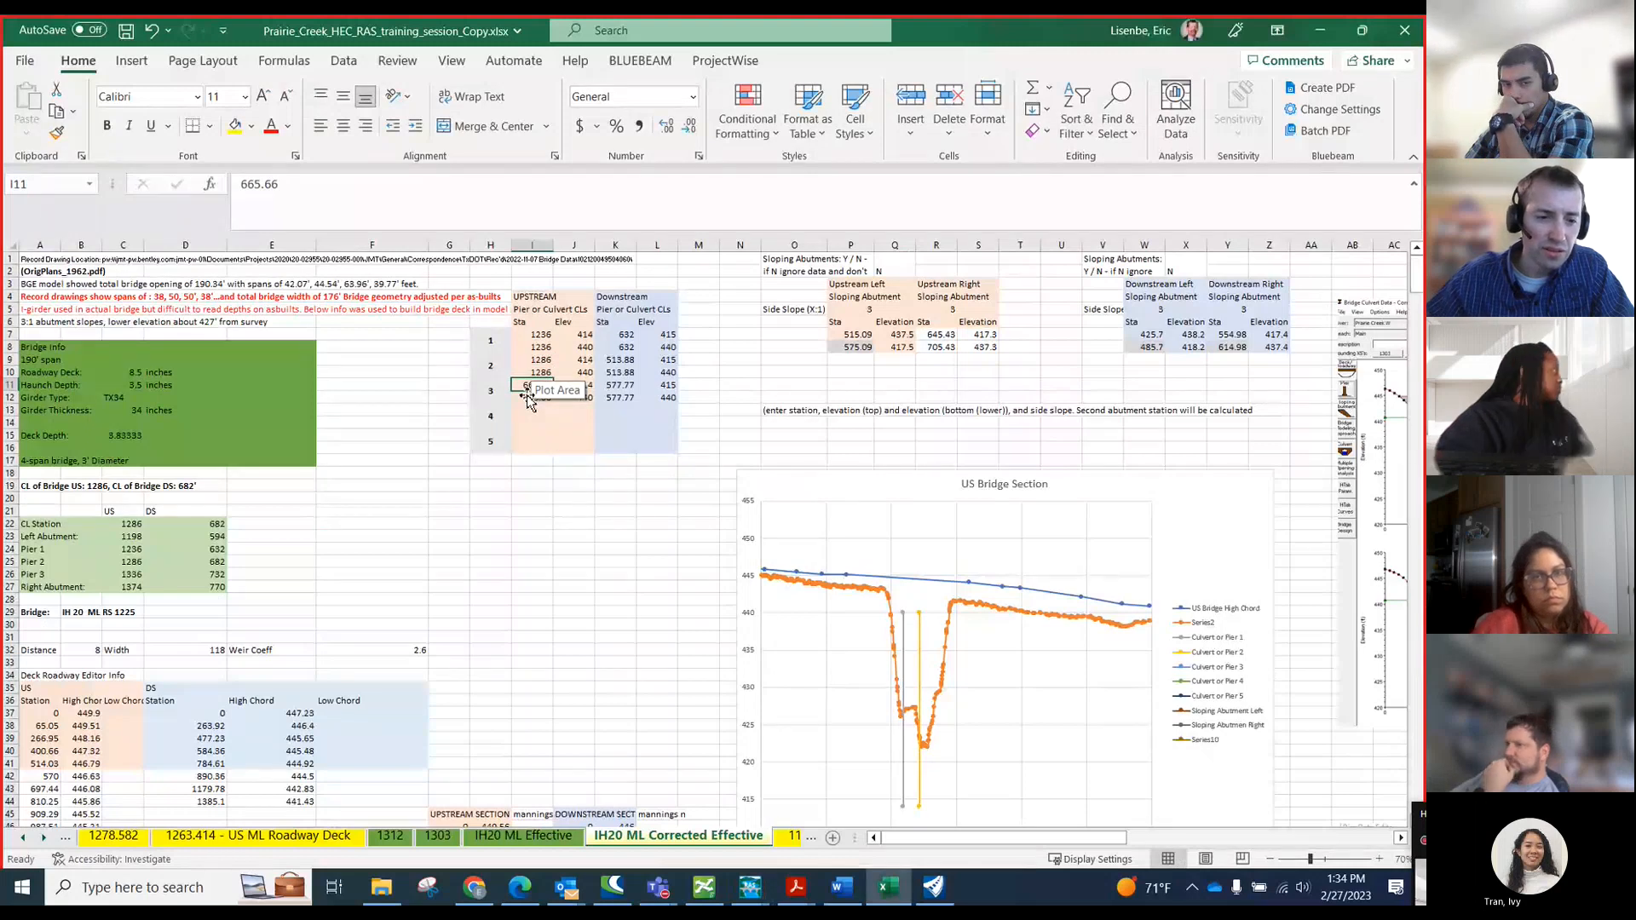
# - Set both upstream stations of pier 3 in I11 and I12 to 1336
pyautogui.write('13')
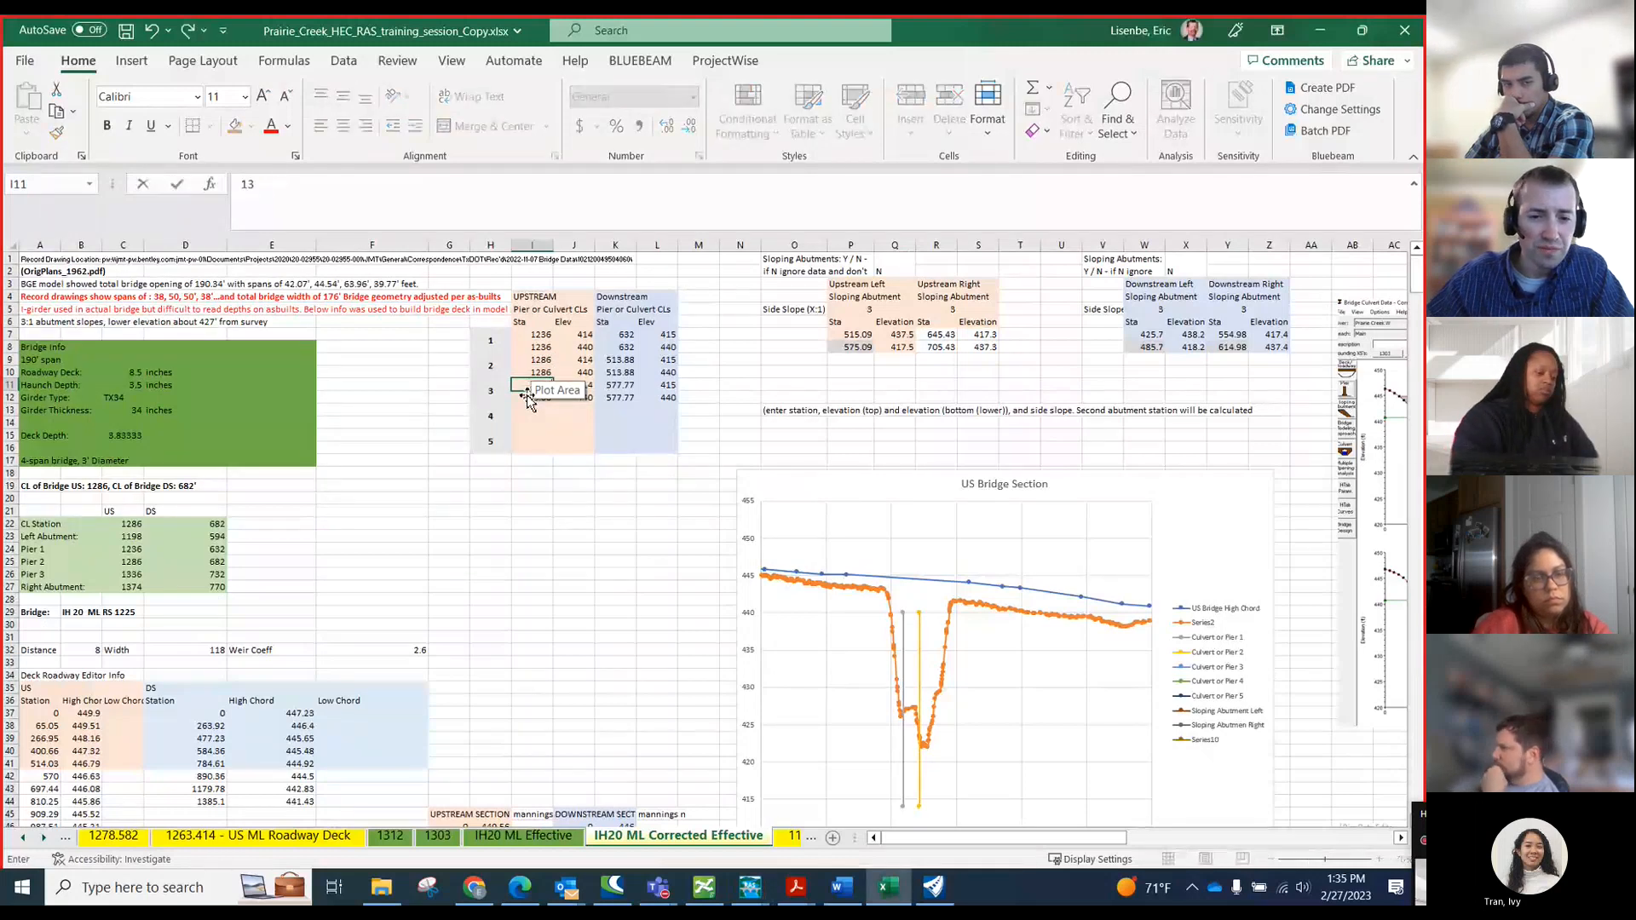
pyautogui.write('36')
pyautogui.press('Return')
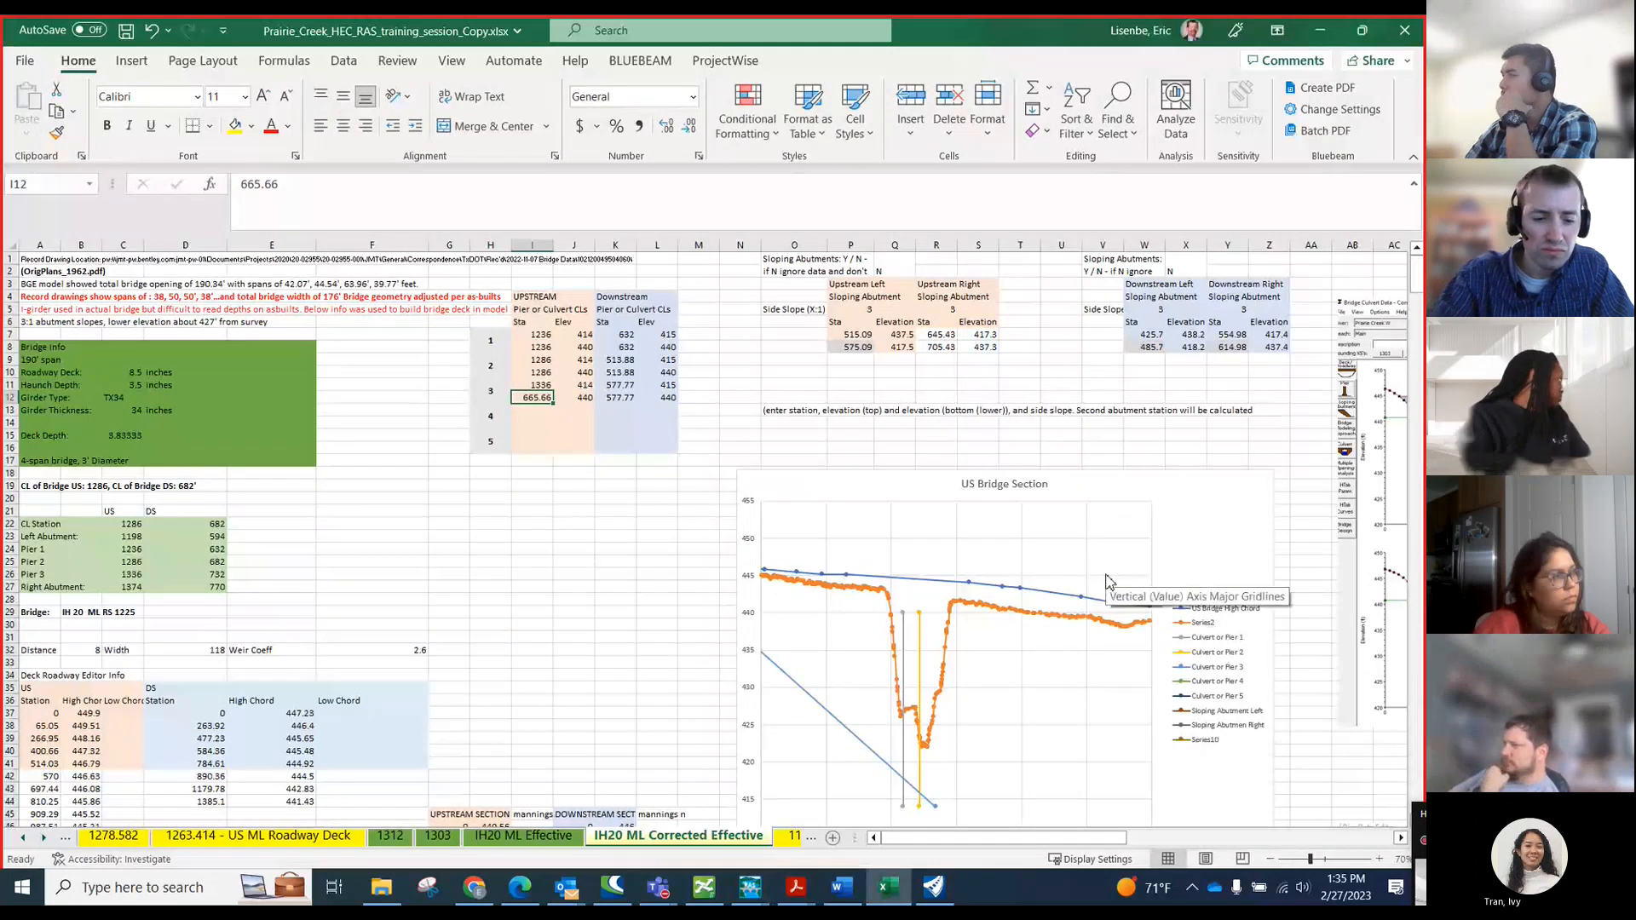
pyautogui.write('1336')
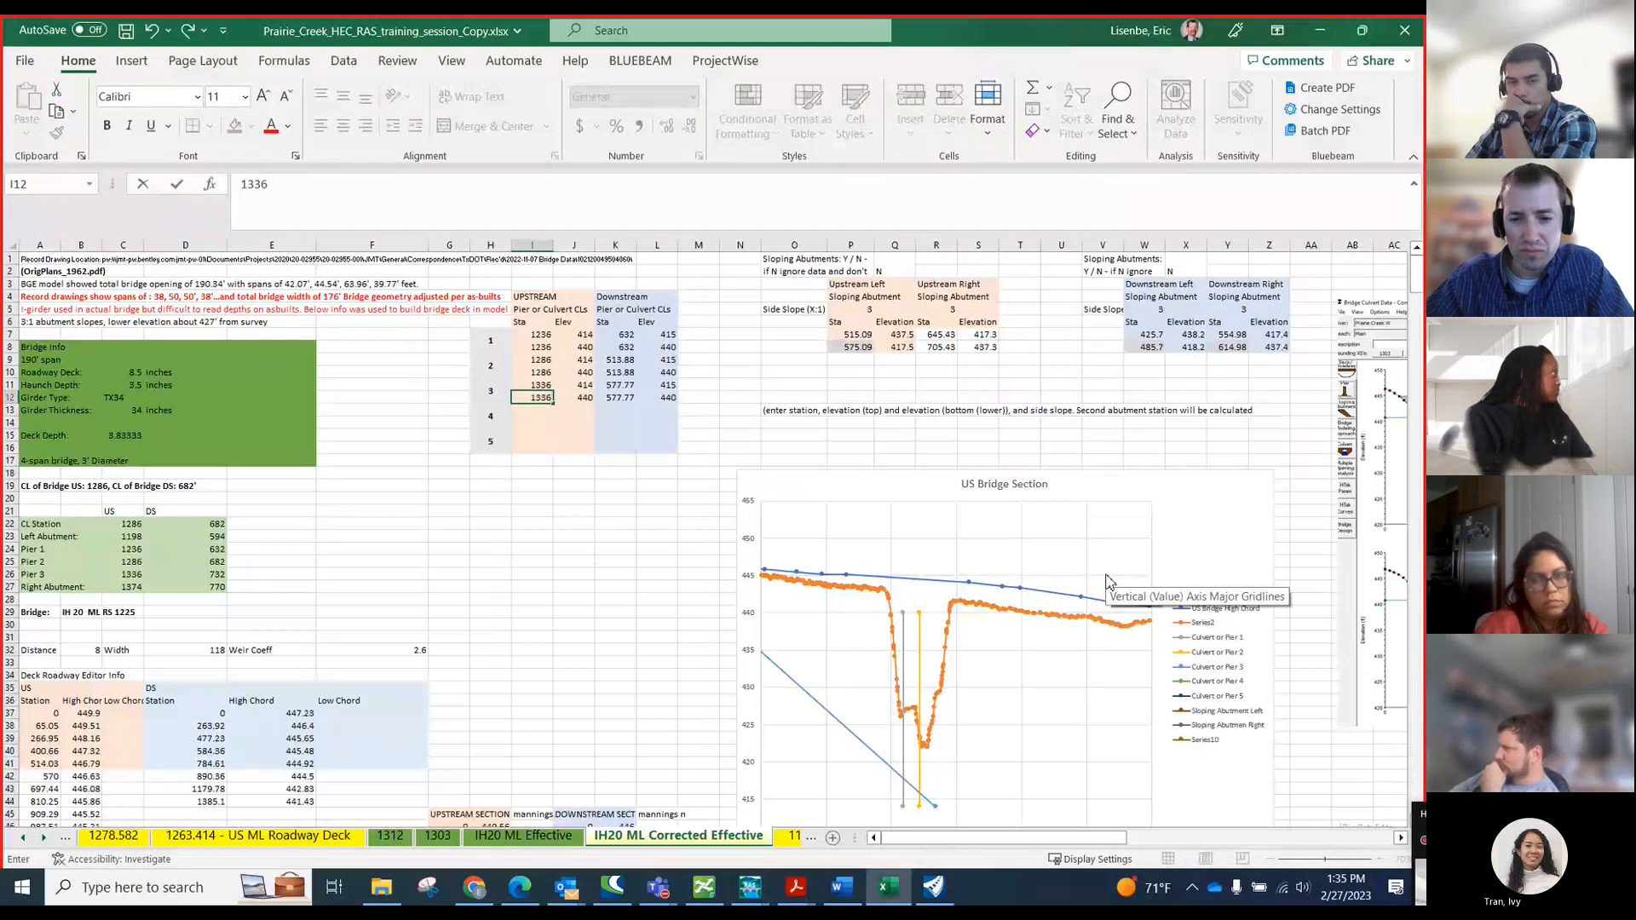
pyautogui.press('Tab')
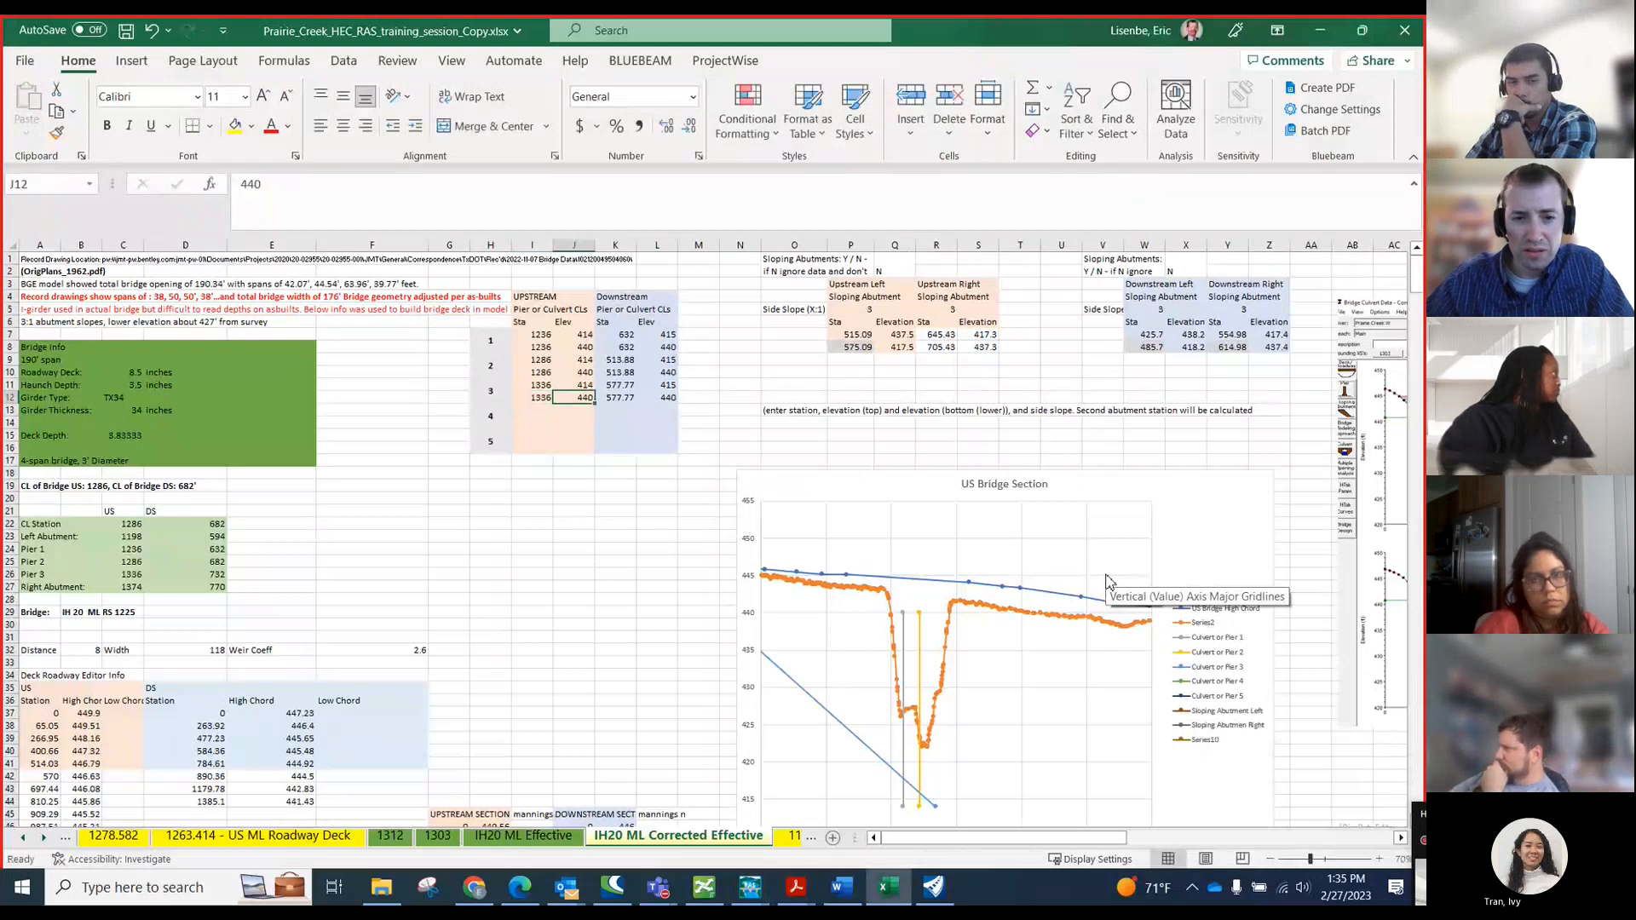
pyautogui.press('Tab')
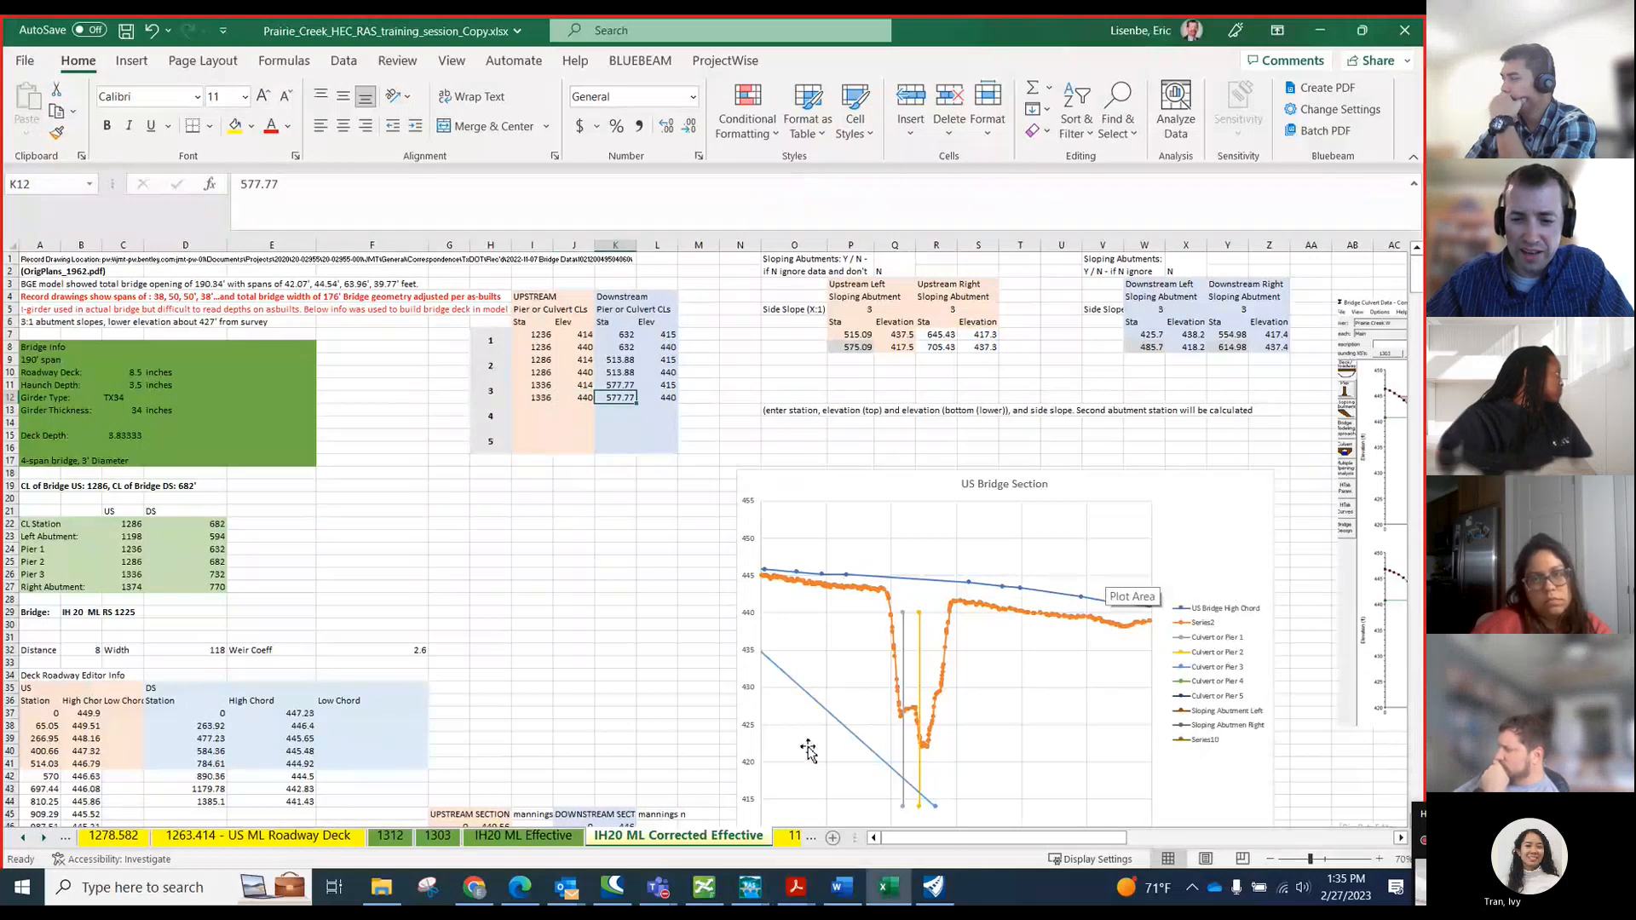
# - Set both downstream stations of pier 2 in K9 and K10 to 682
pyautogui.click(618, 349)
pyautogui.click(620, 362)
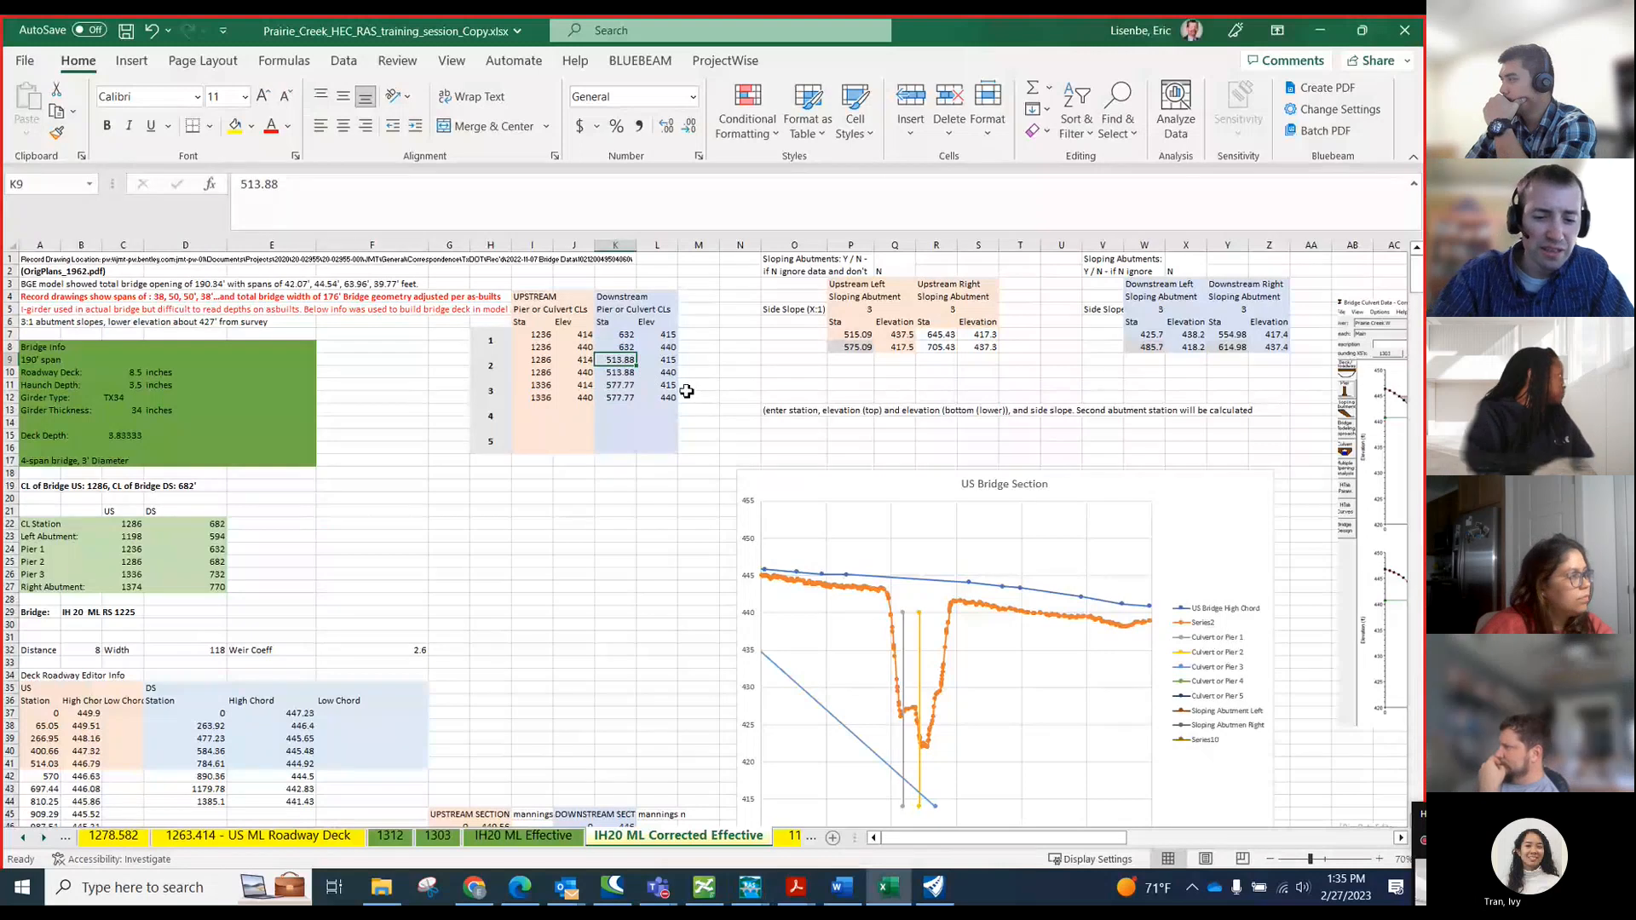
pyautogui.write('6')
pyautogui.press('Return')
pyautogui.write('6')
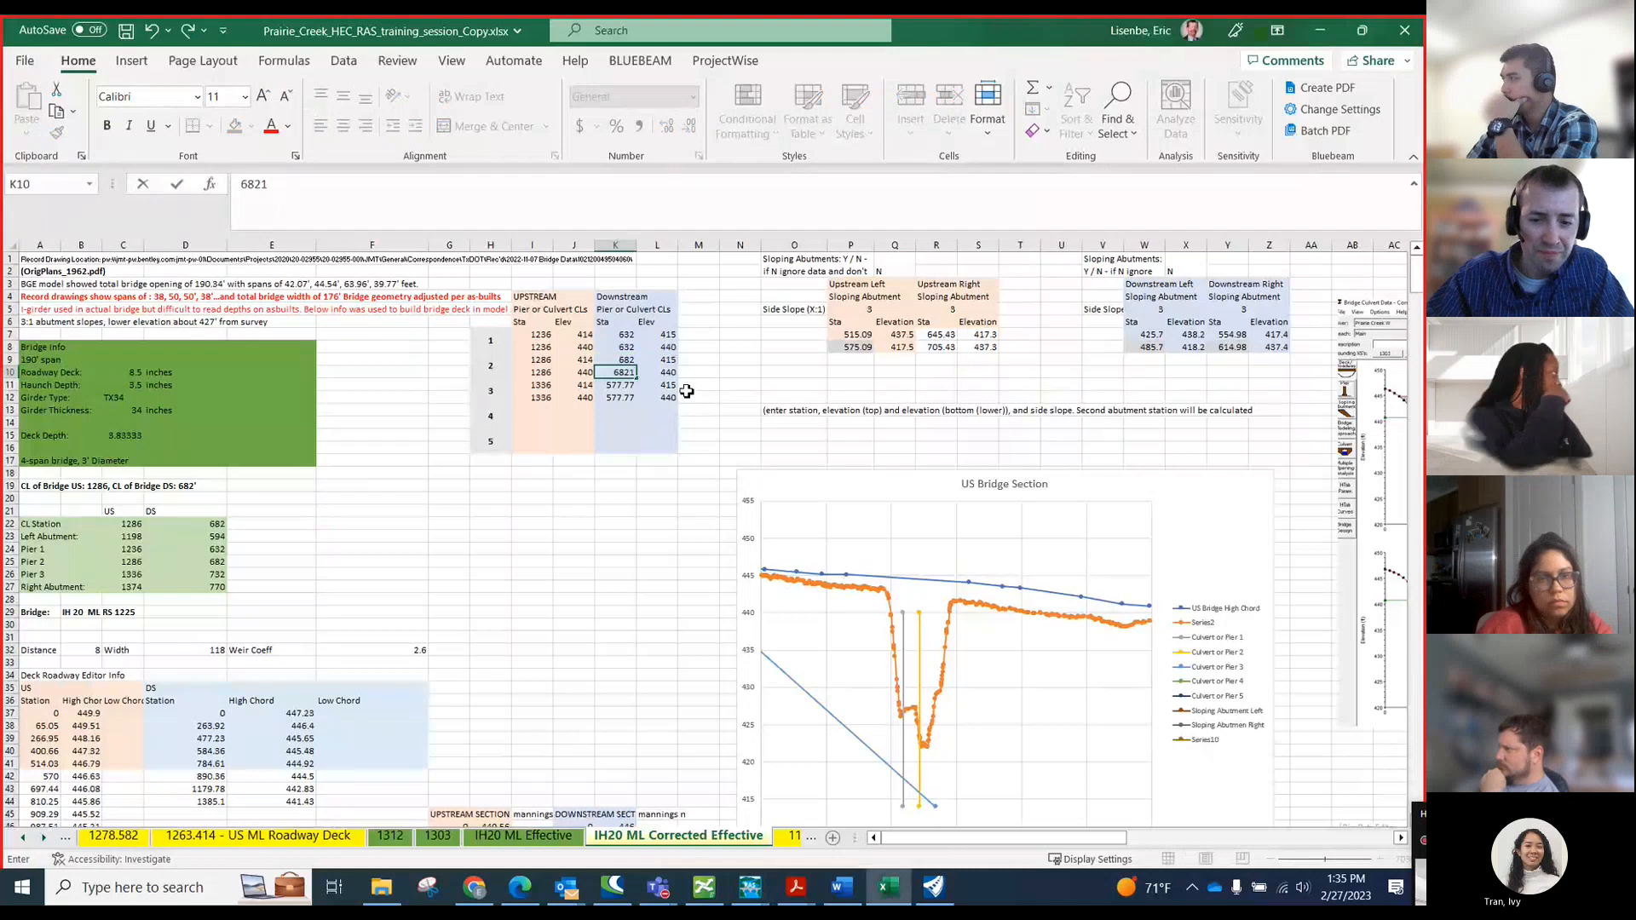
pyautogui.write('821')
pyautogui.press('BackSpace')
pyautogui.press('Return')
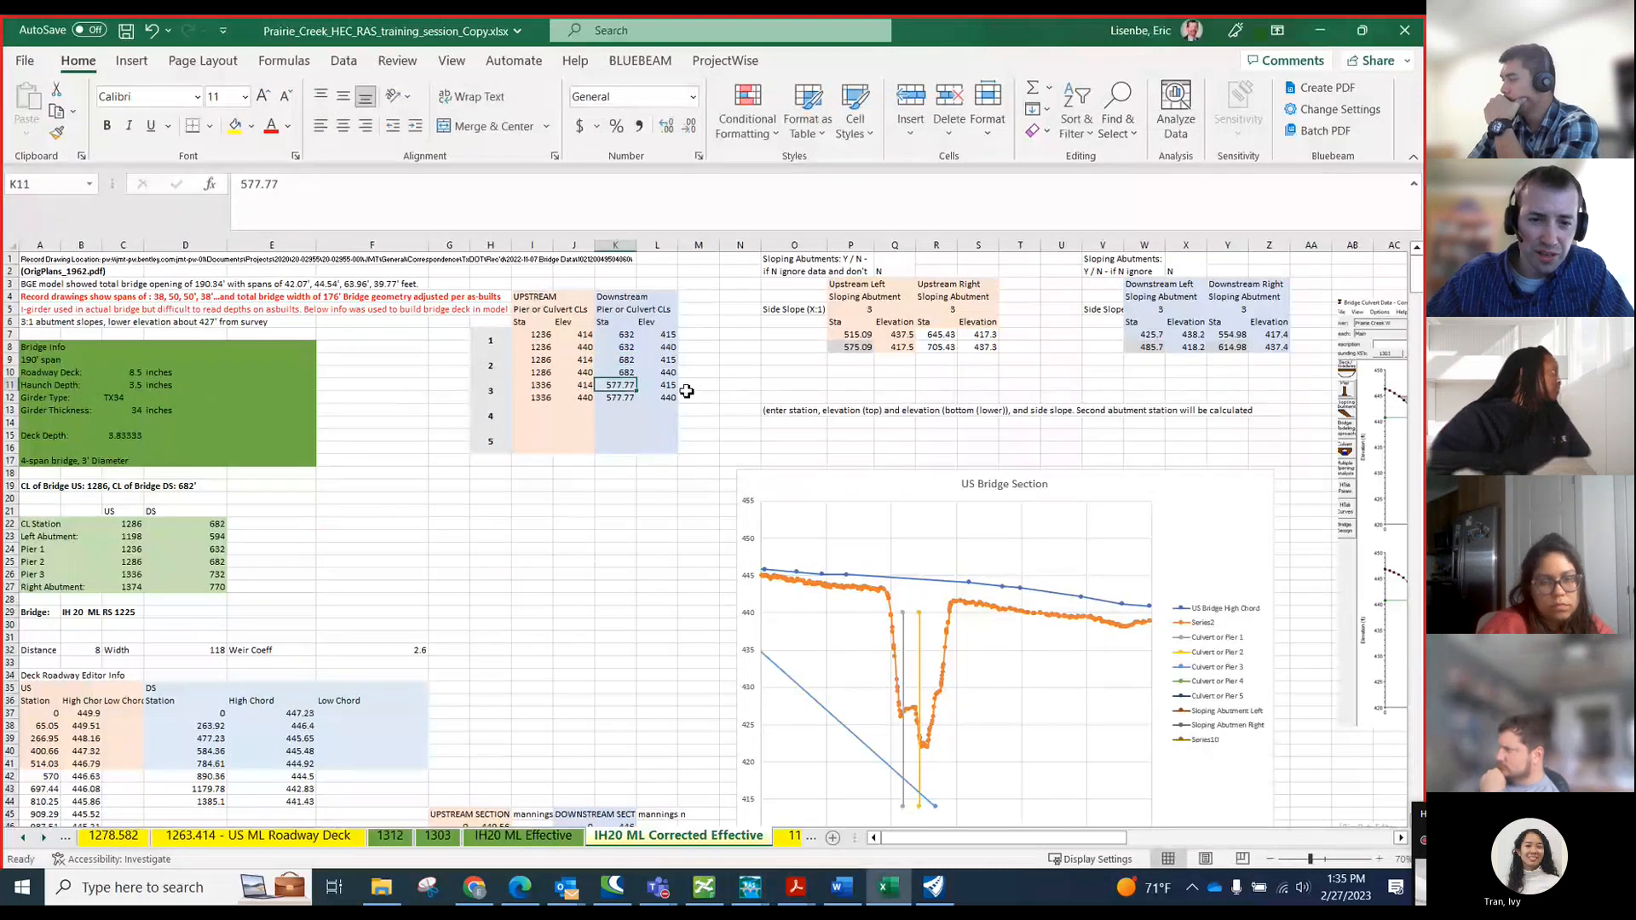
# - Look up the downstream Pier 3 station in D26 and set both downstream pier 3 stations in K11 and K12 to 732
pyautogui.moveTo(482, 393); pyautogui.dragTo(620, 389)
pyautogui.click(622, 388)
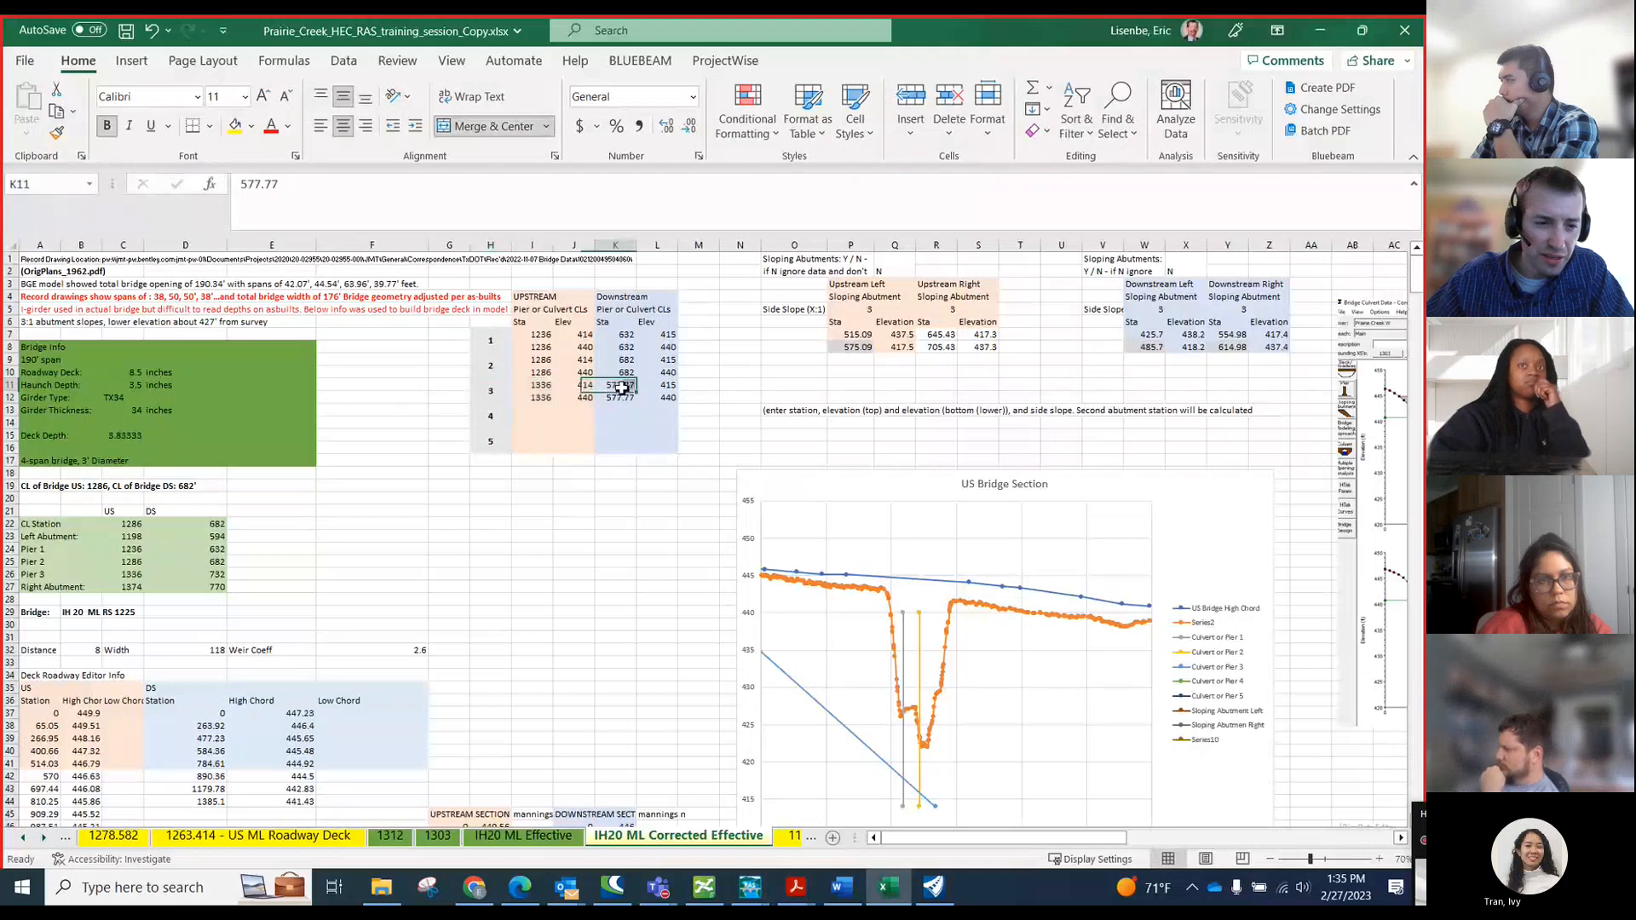
pyautogui.moveTo(34, 574); pyautogui.dragTo(219, 568)
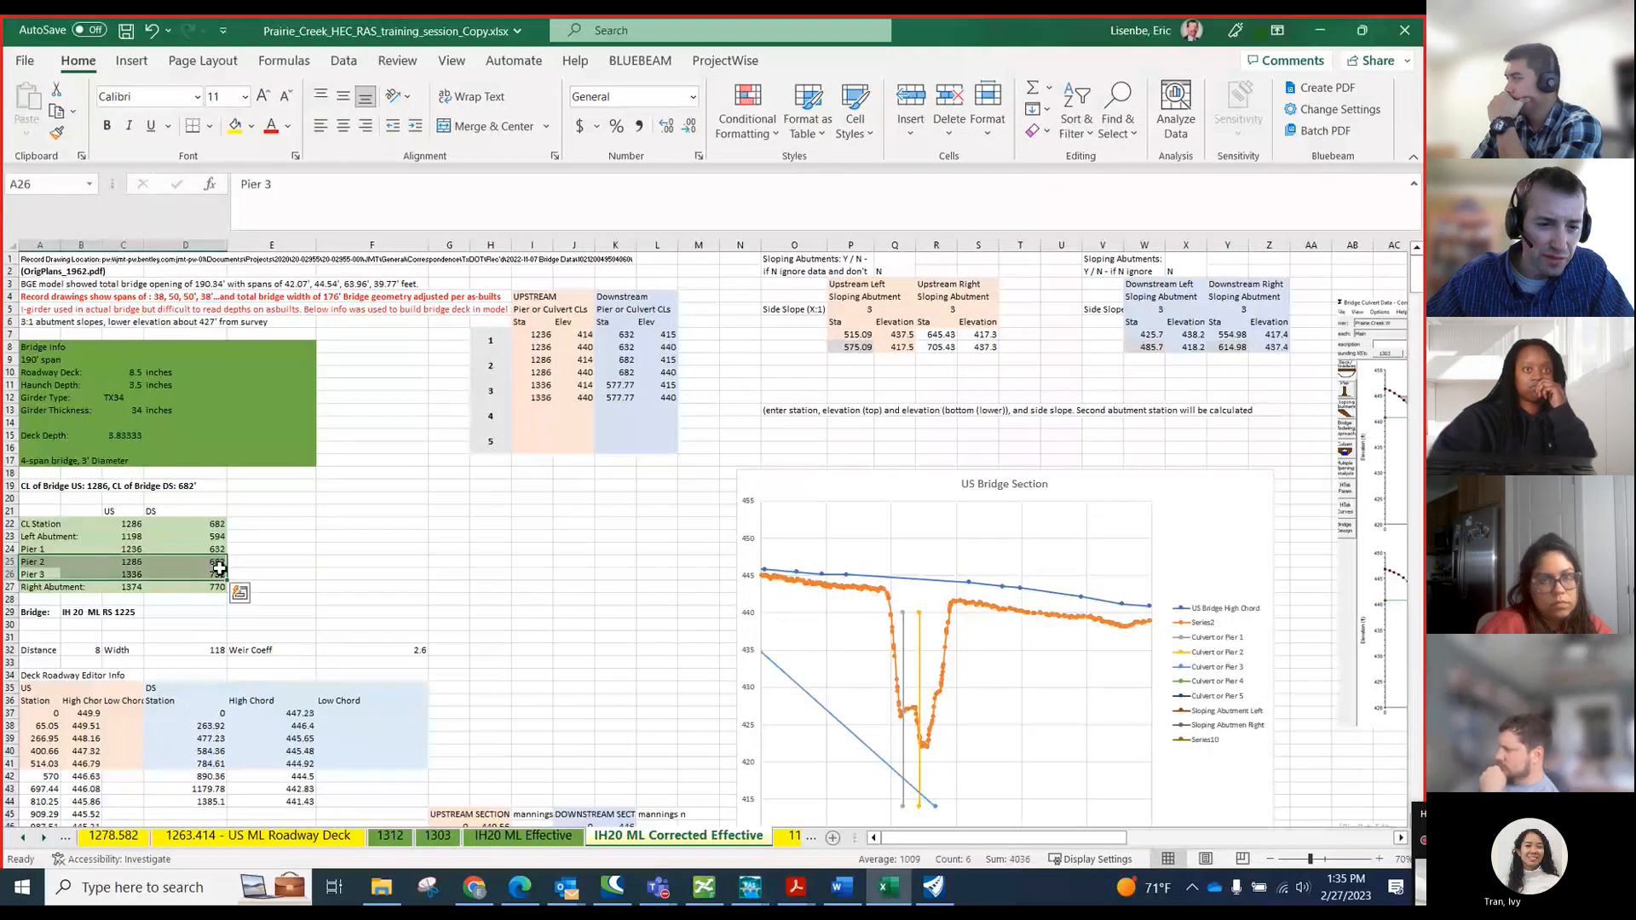
pyautogui.click(219, 571)
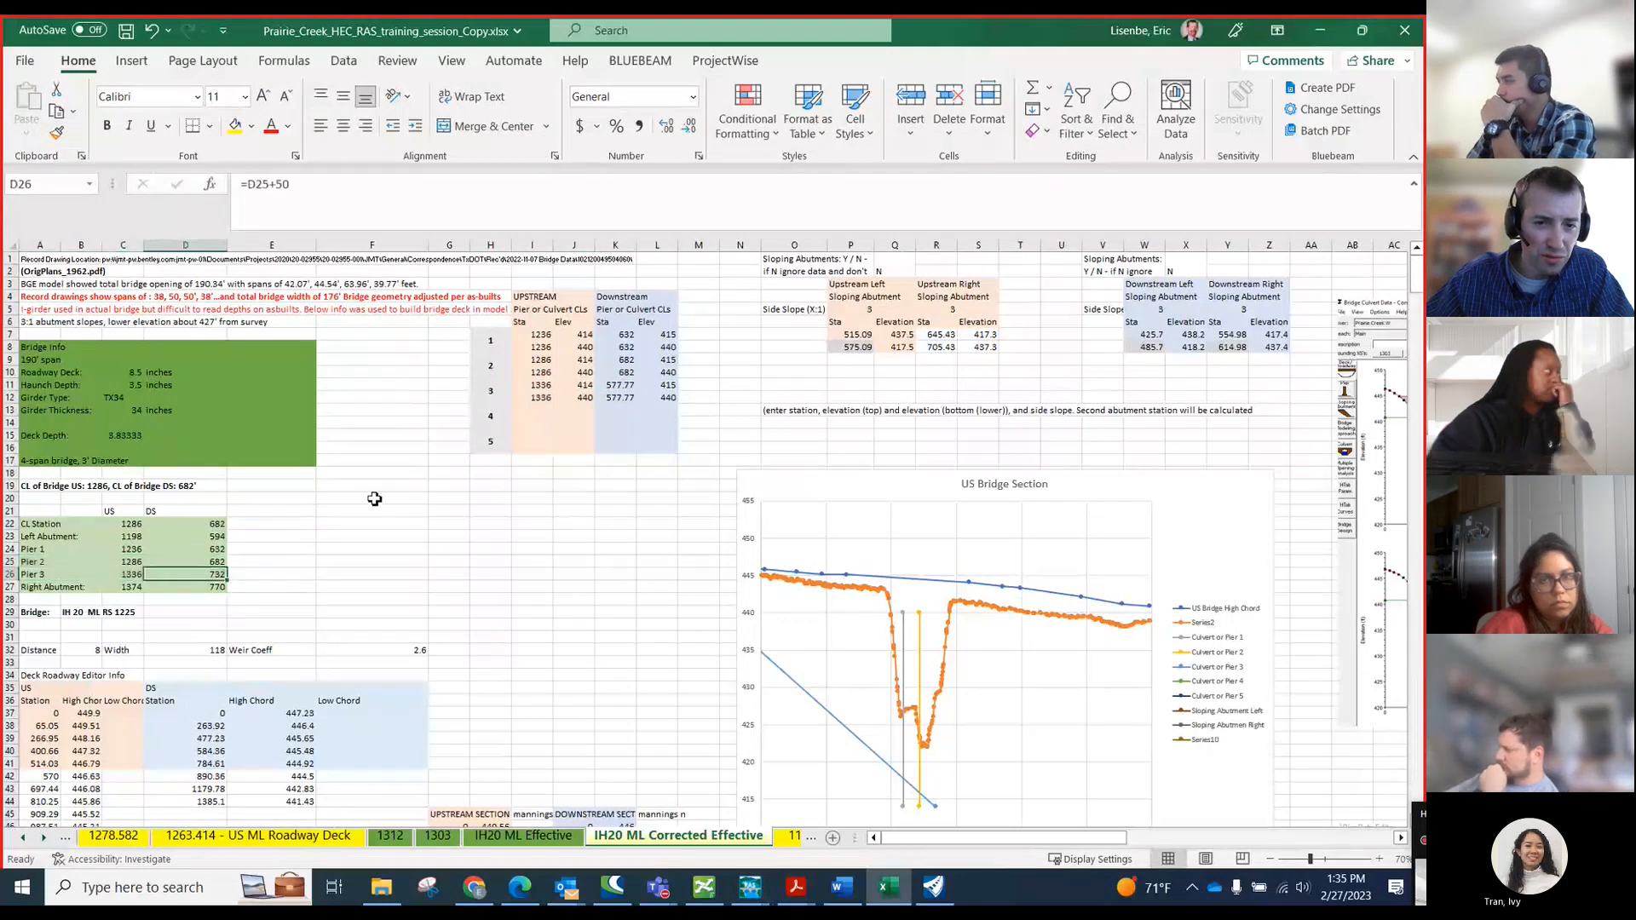
pyautogui.click(635, 386)
pyautogui.write('732')
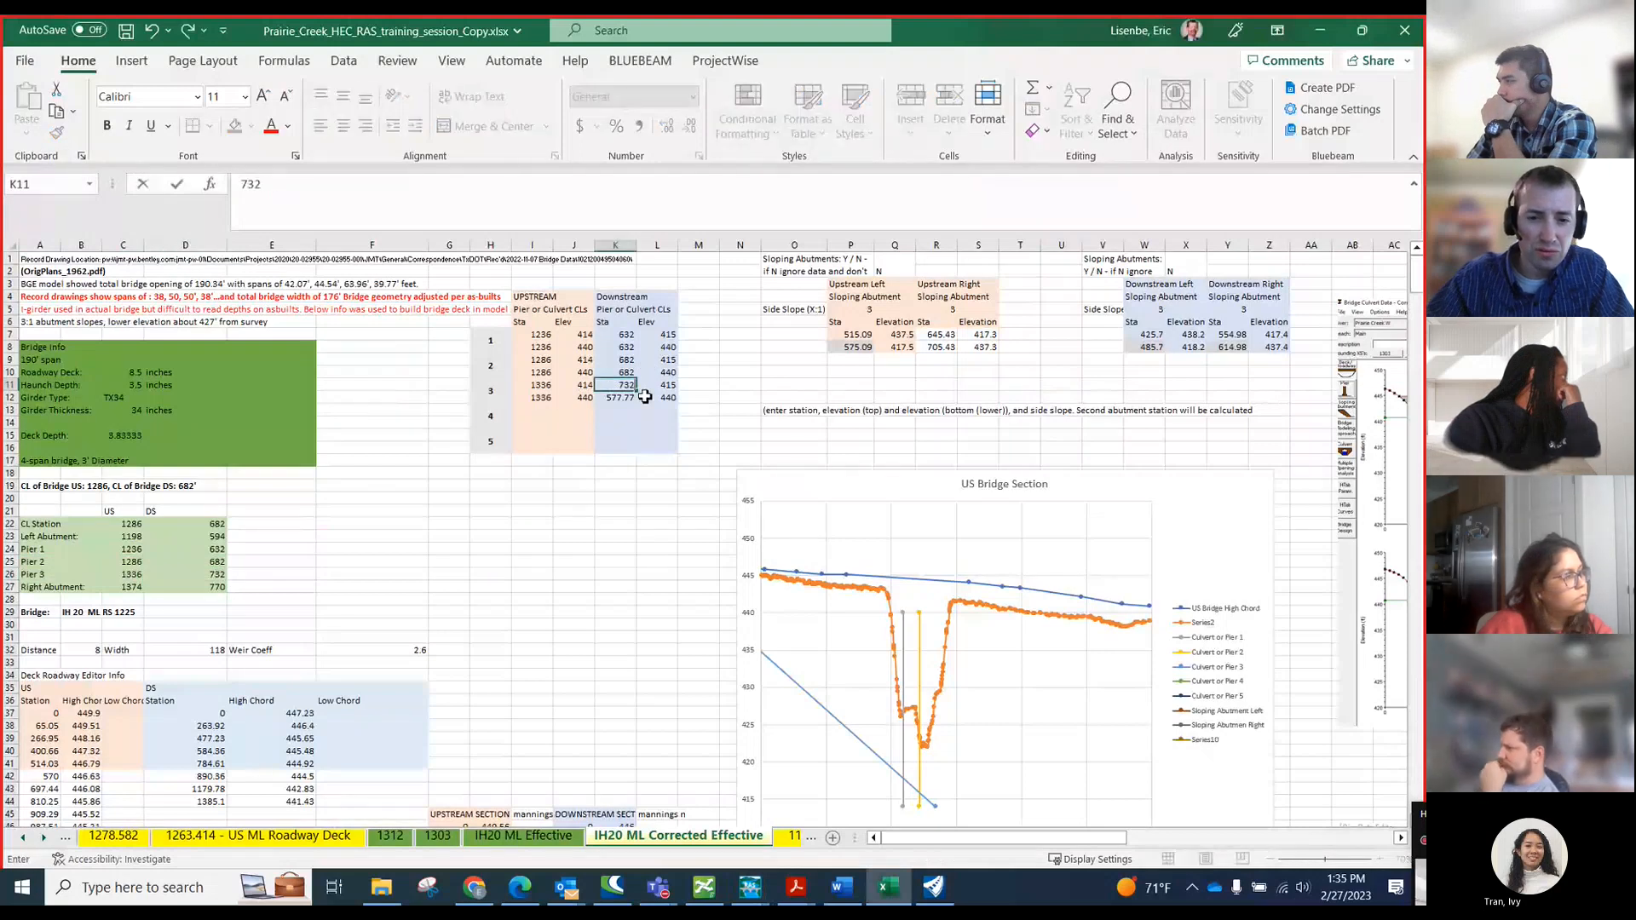
pyautogui.press('Return')
pyautogui.write('732')
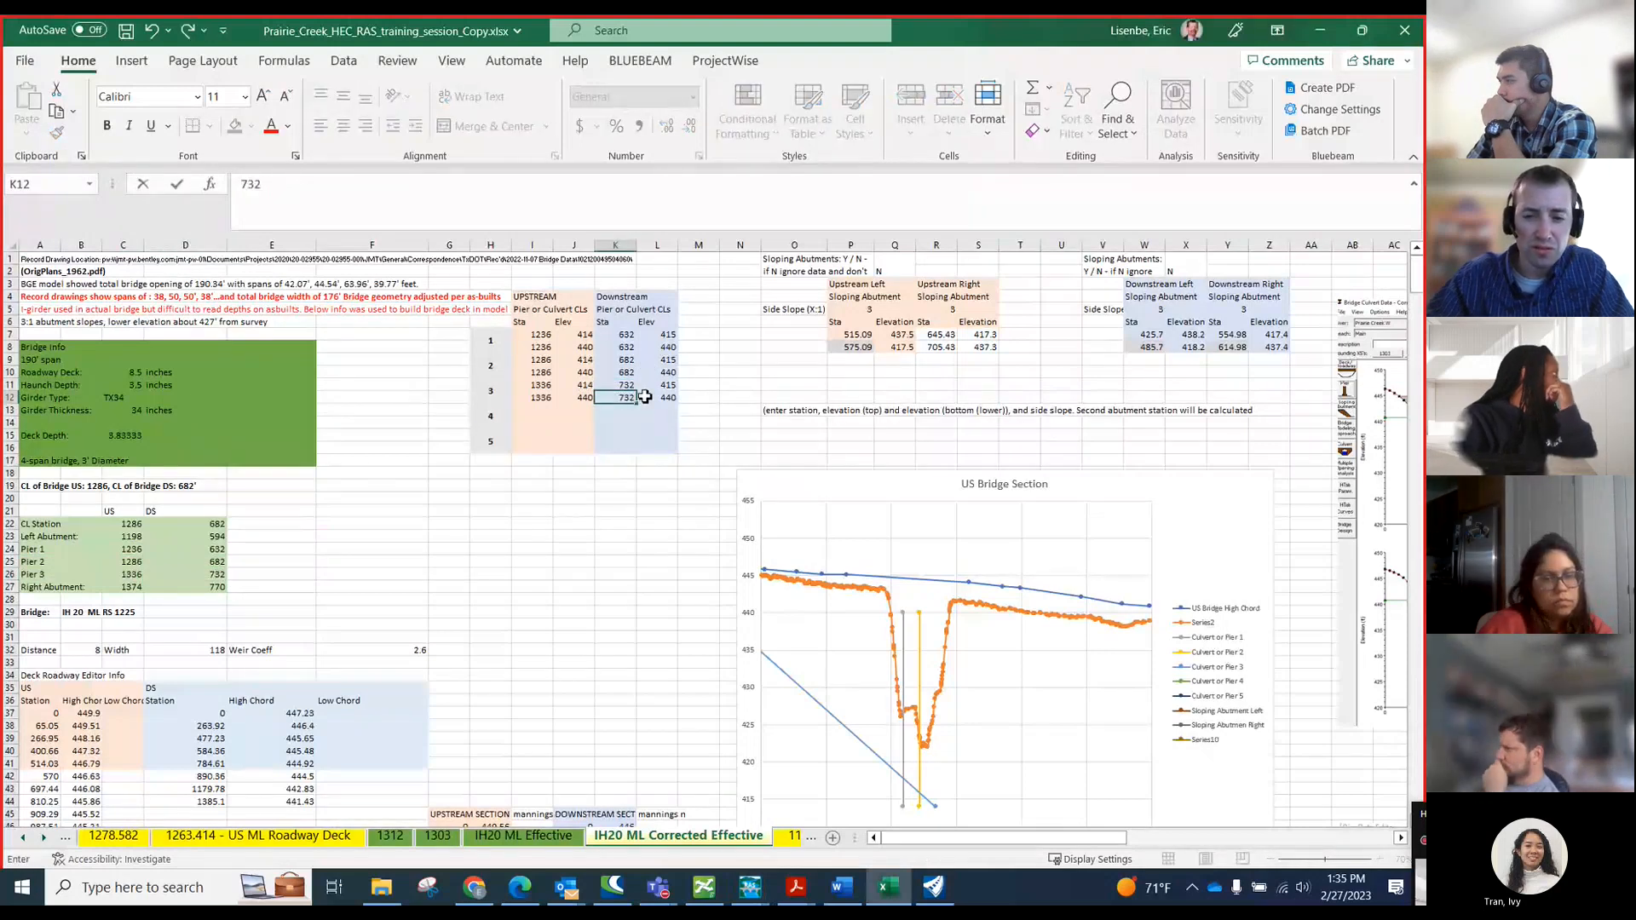
pyautogui.press('Return')
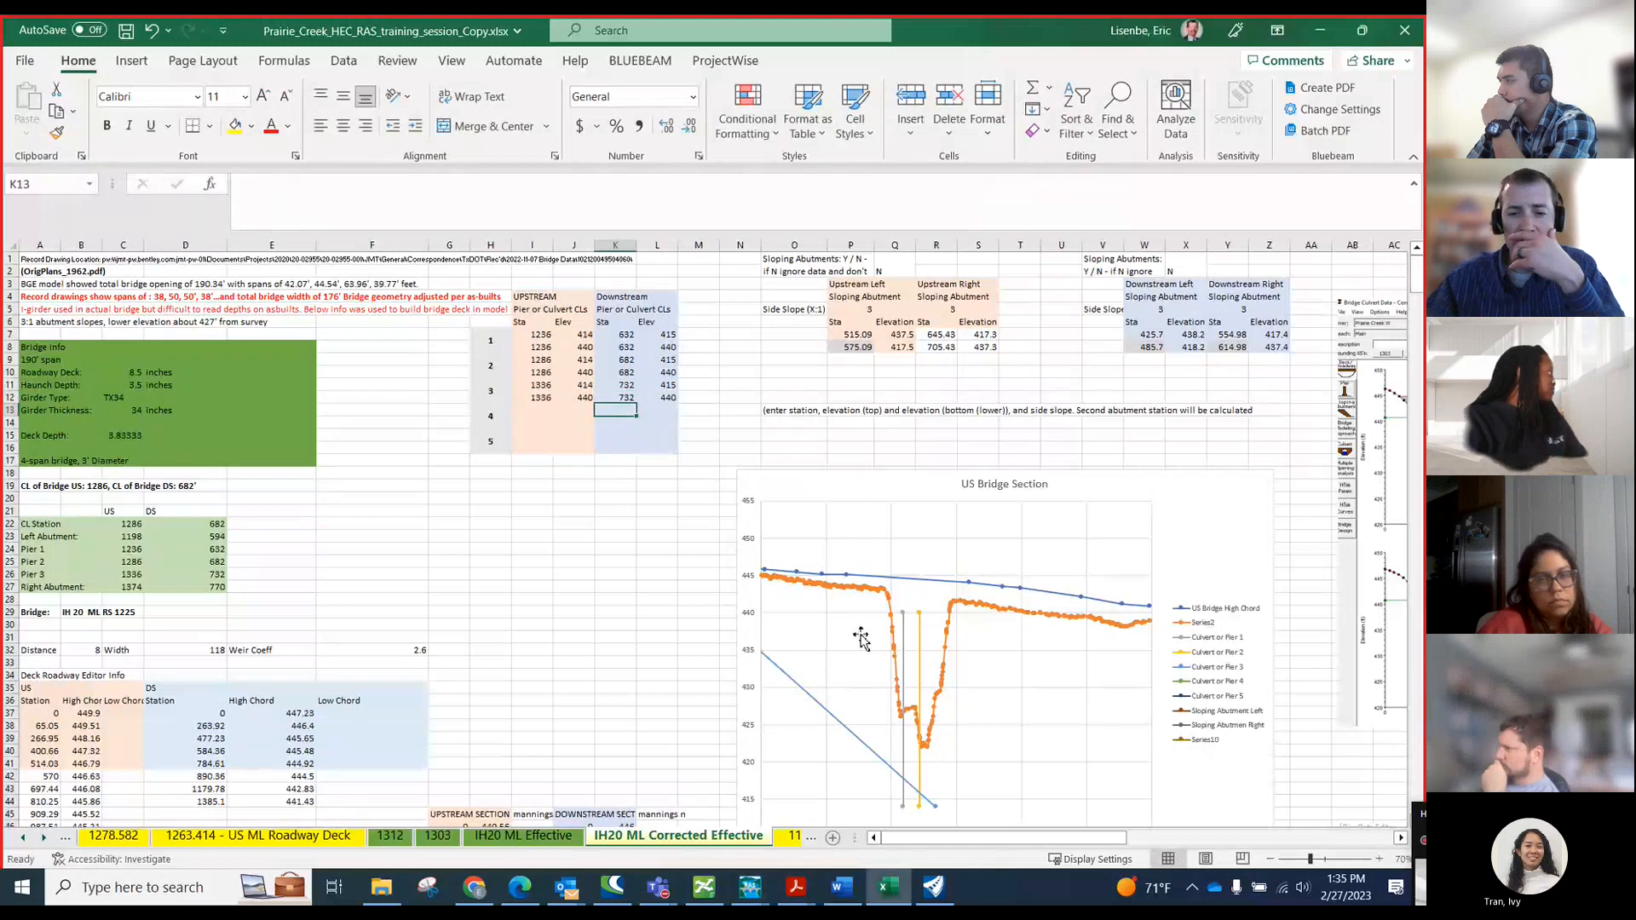
# - Examine how the pier lines plot on the US Bridge Section and DS Bridge Section charts
pyautogui.click(843, 667)
pyautogui.scroll(-5, 844, 668)
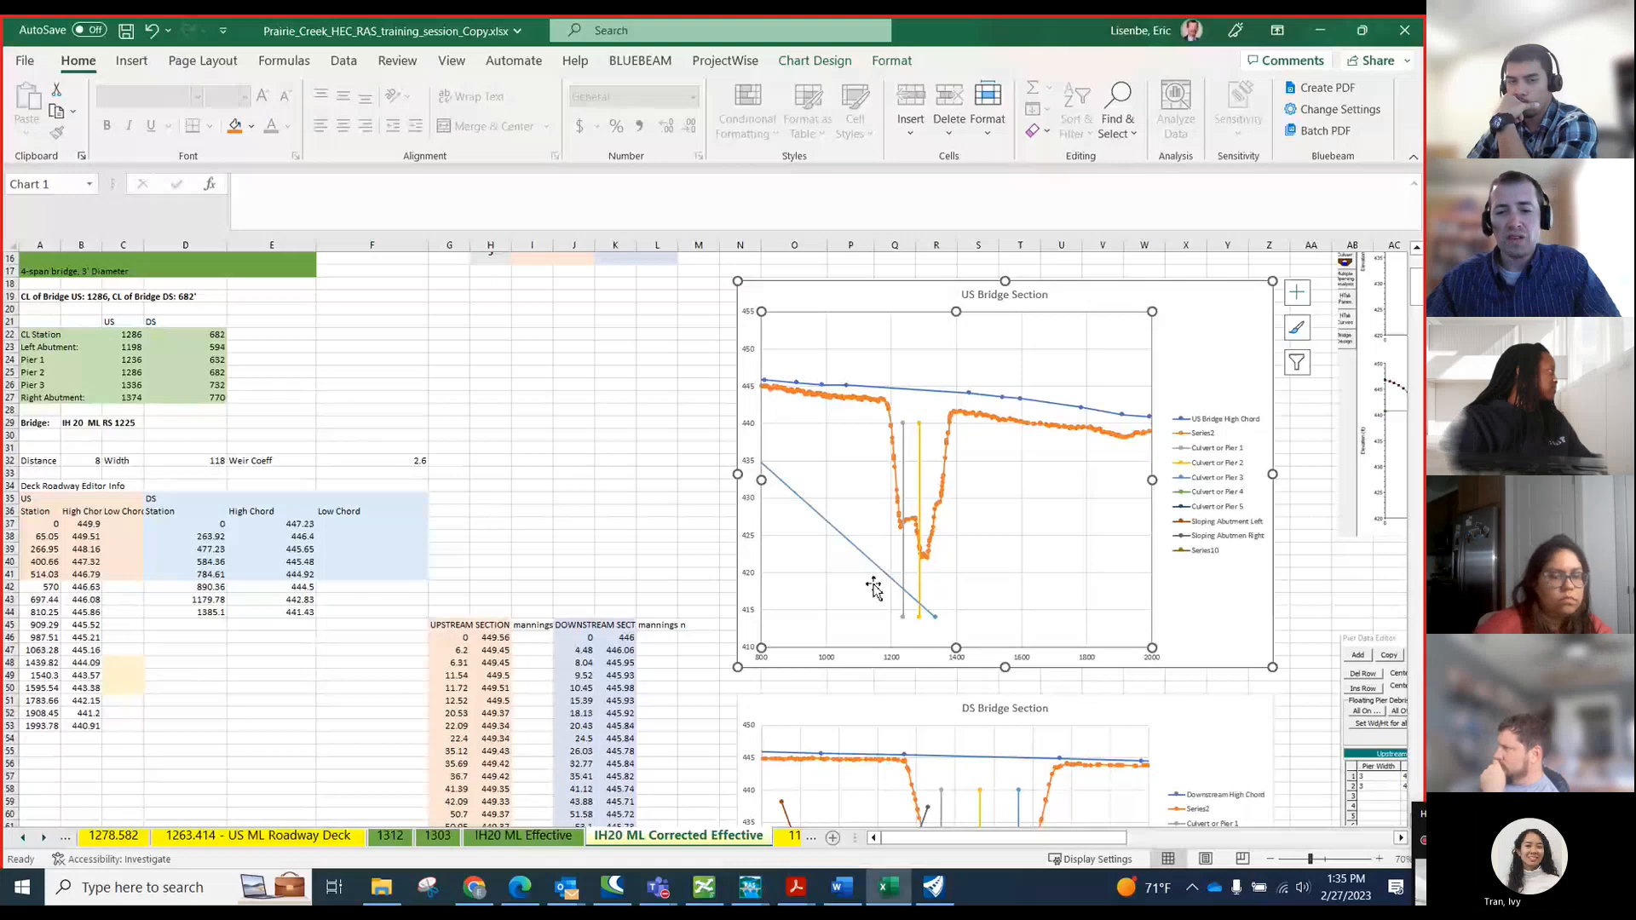
# - Set the lower elevation of upstream pier 3 at station 1336 to 415 in the pier centerline table
pyautogui.scroll(-6, 884, 584)
pyautogui.scroll(5, 927, 612)
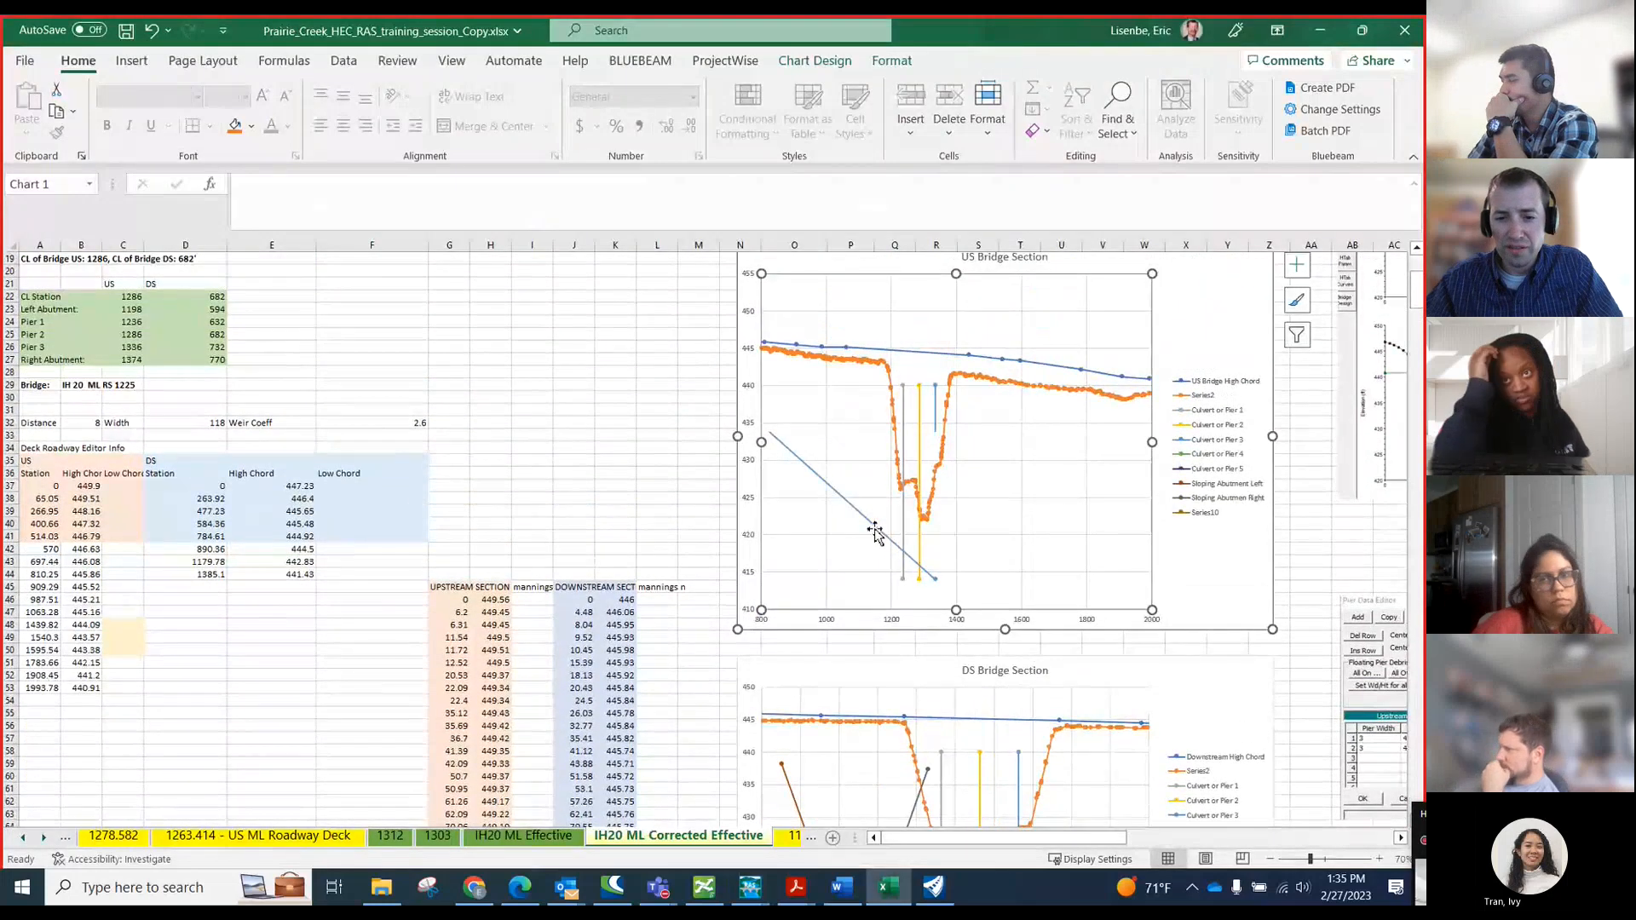
pyautogui.scroll(4, 650, 424)
pyautogui.scroll(2, 650, 424)
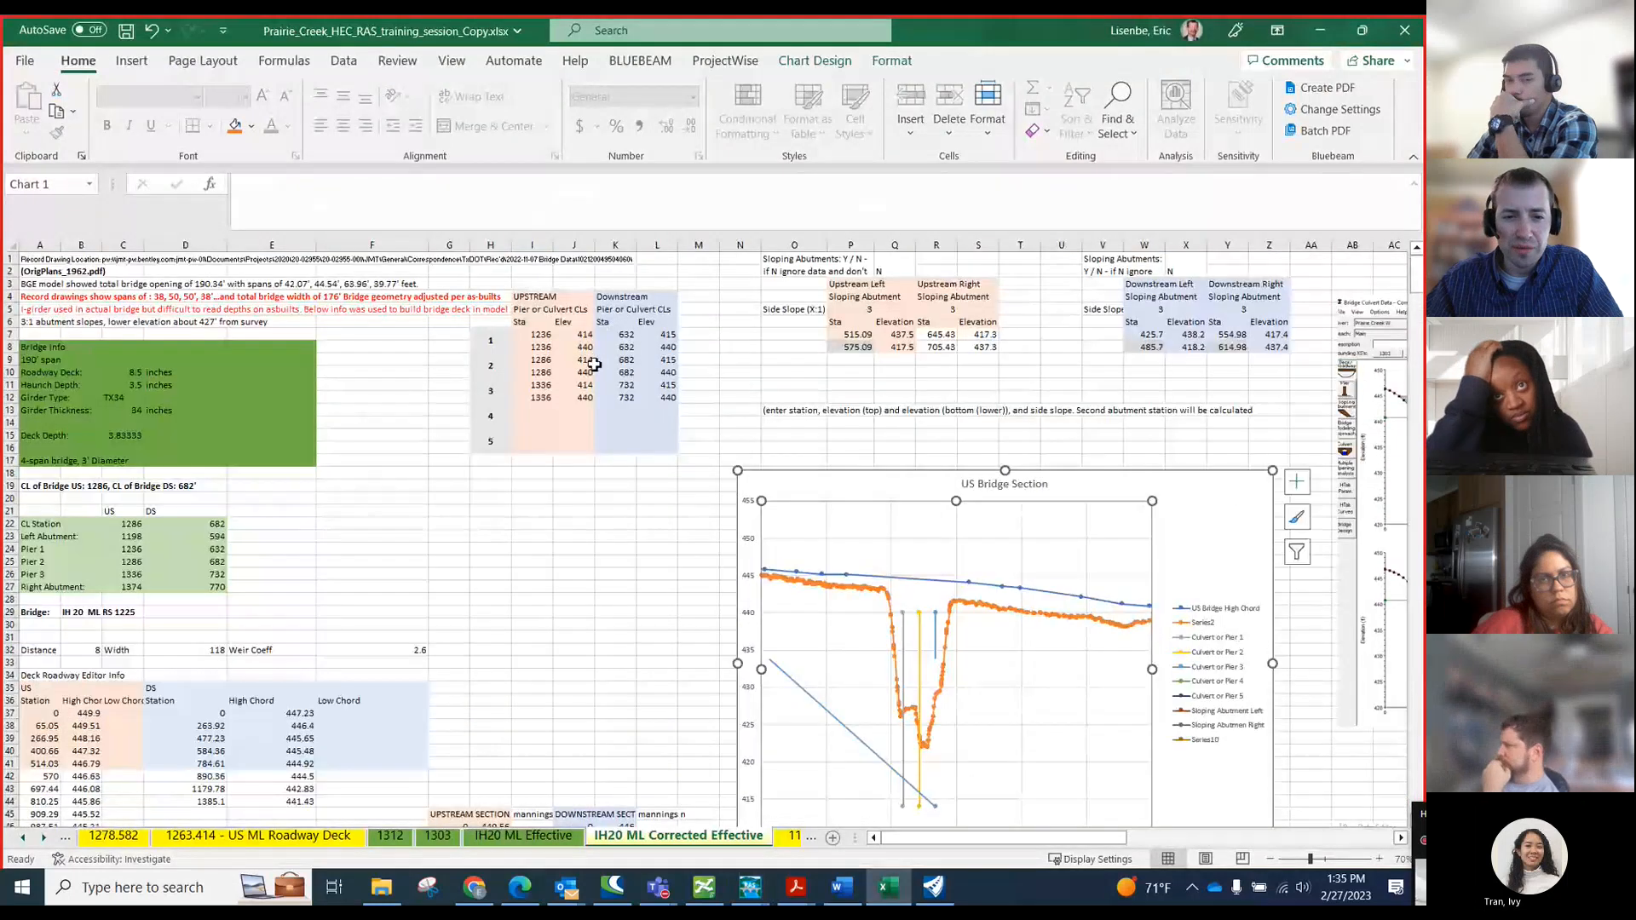
pyautogui.click(596, 360)
pyautogui.click(588, 359)
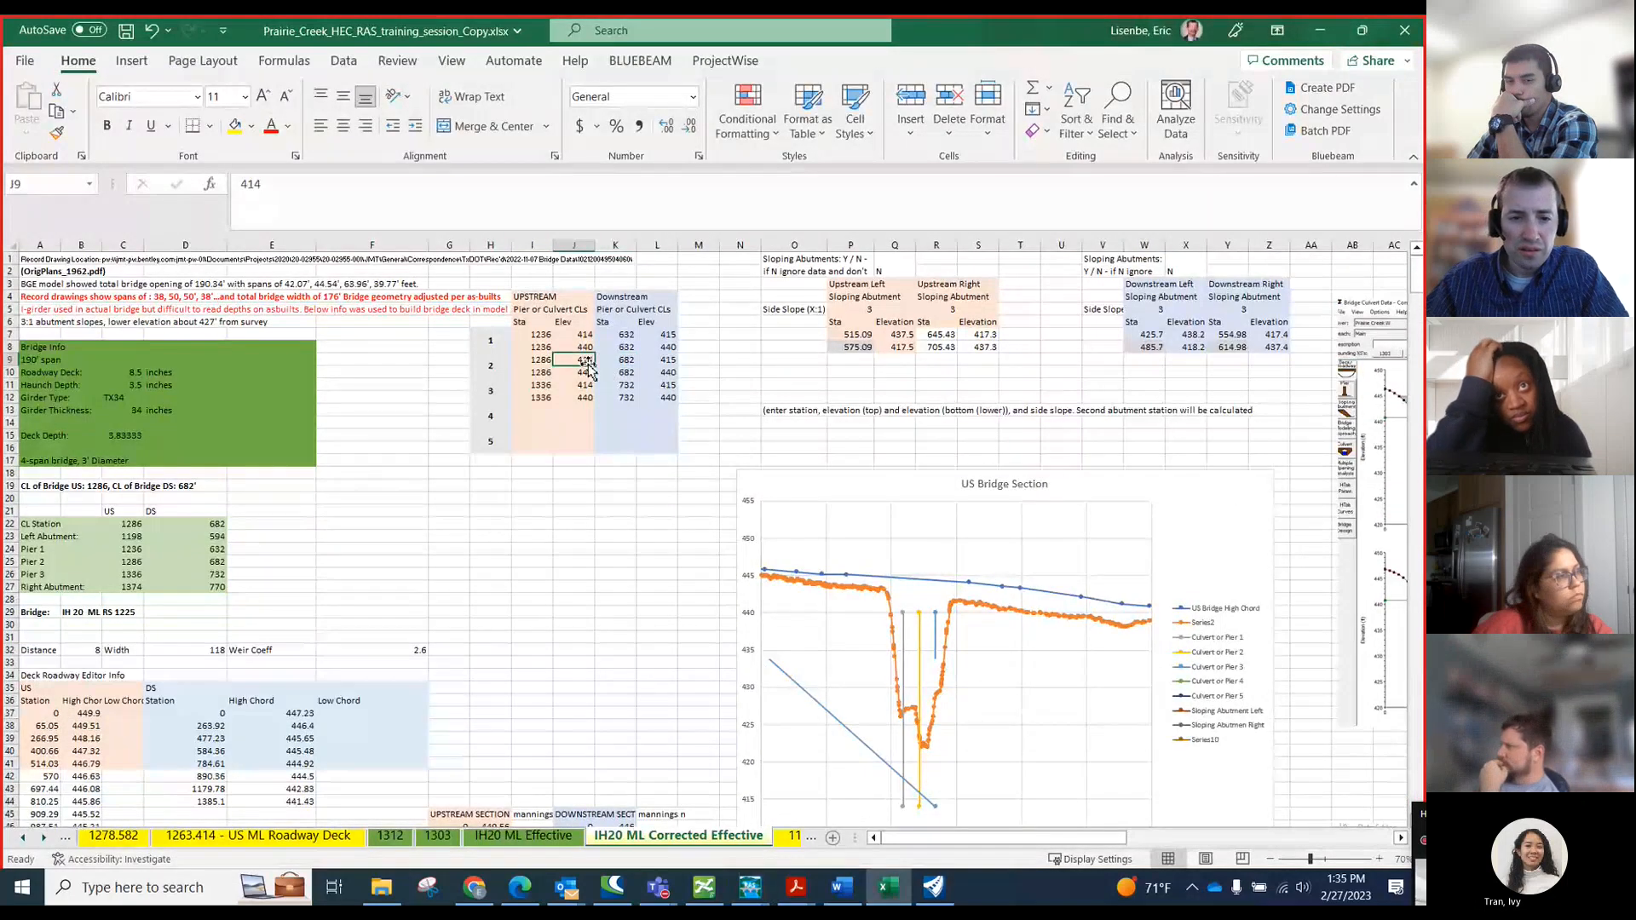
pyautogui.click(587, 385)
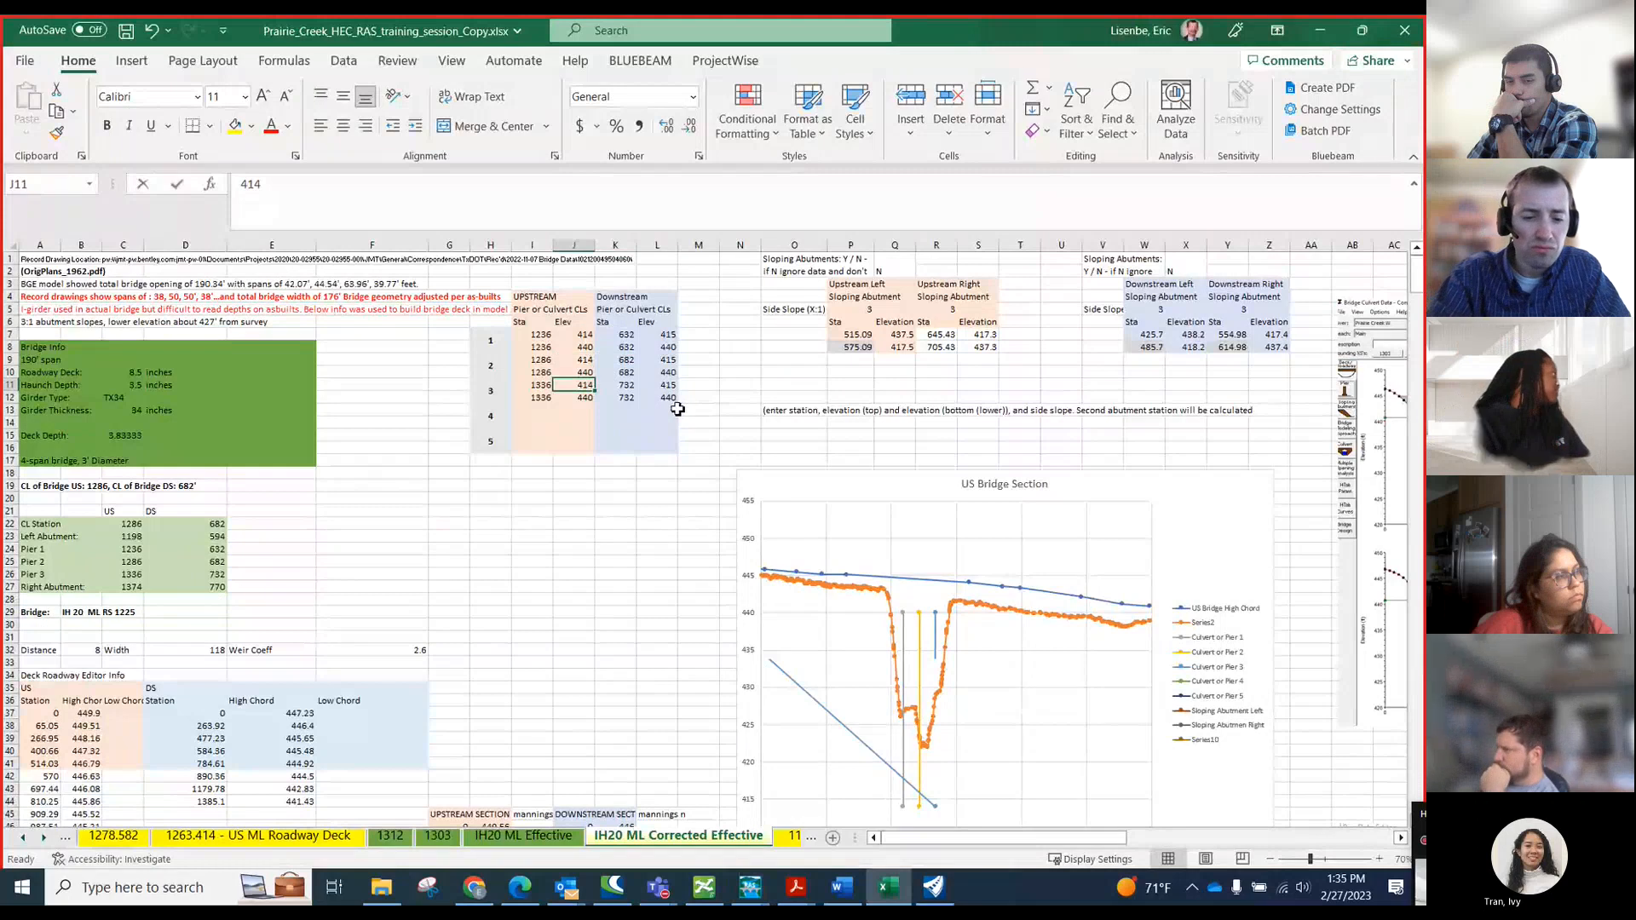
pyautogui.write('415')
pyautogui.press('Return')
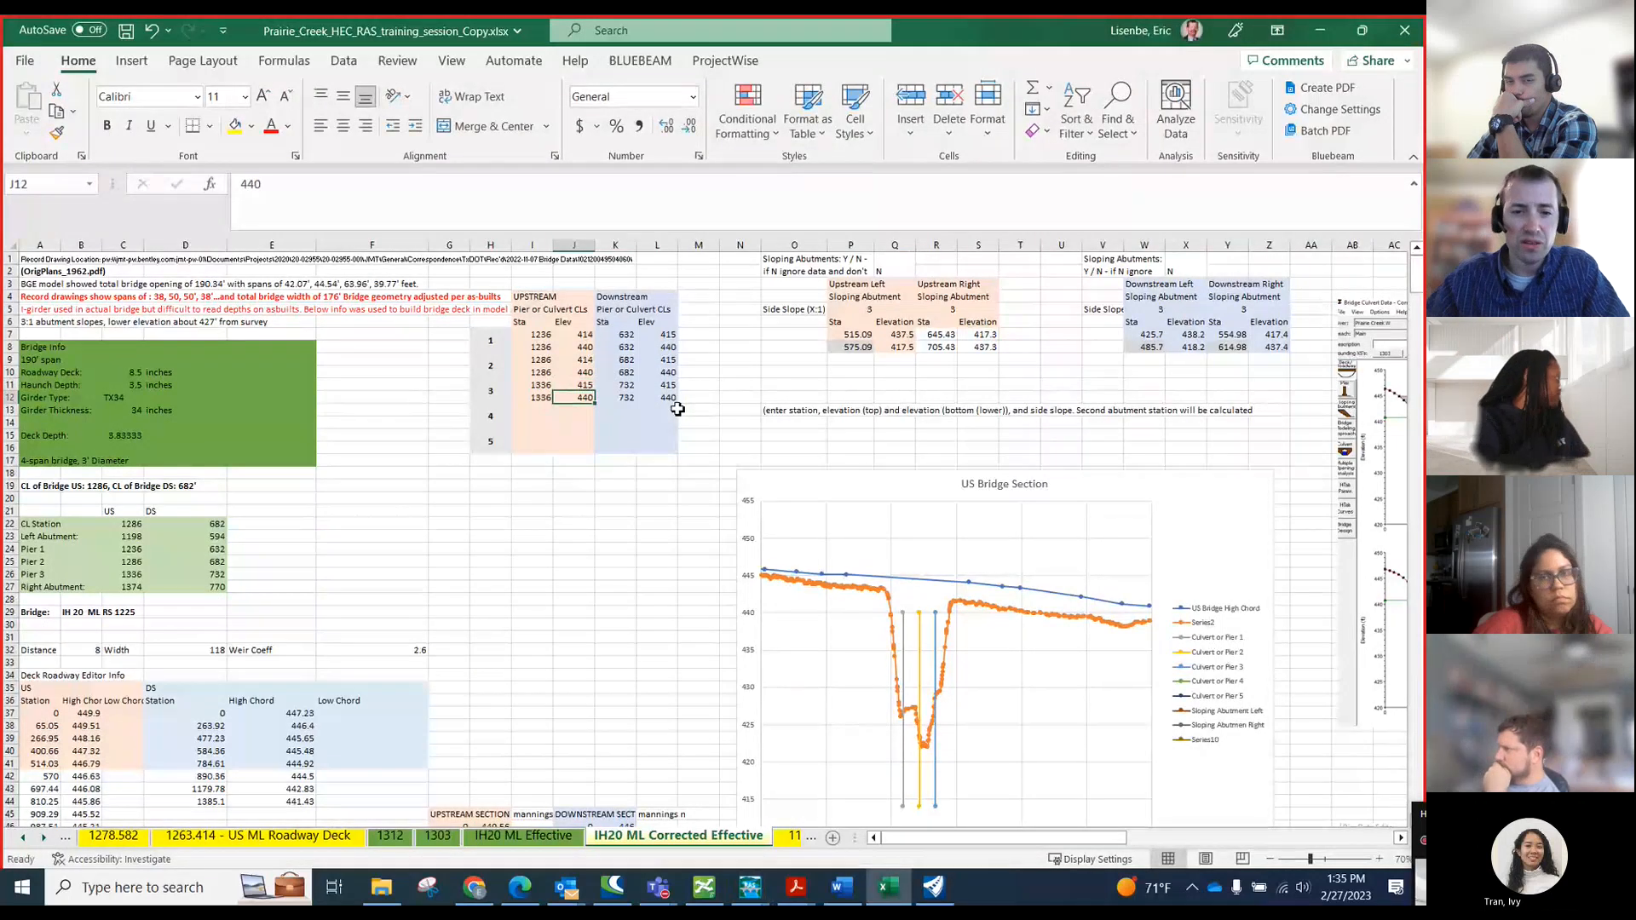
# - Review the bridge info, pier and deck station tables against the upstream and downstream bridge section charts
pyautogui.scroll(-4, 655, 519)
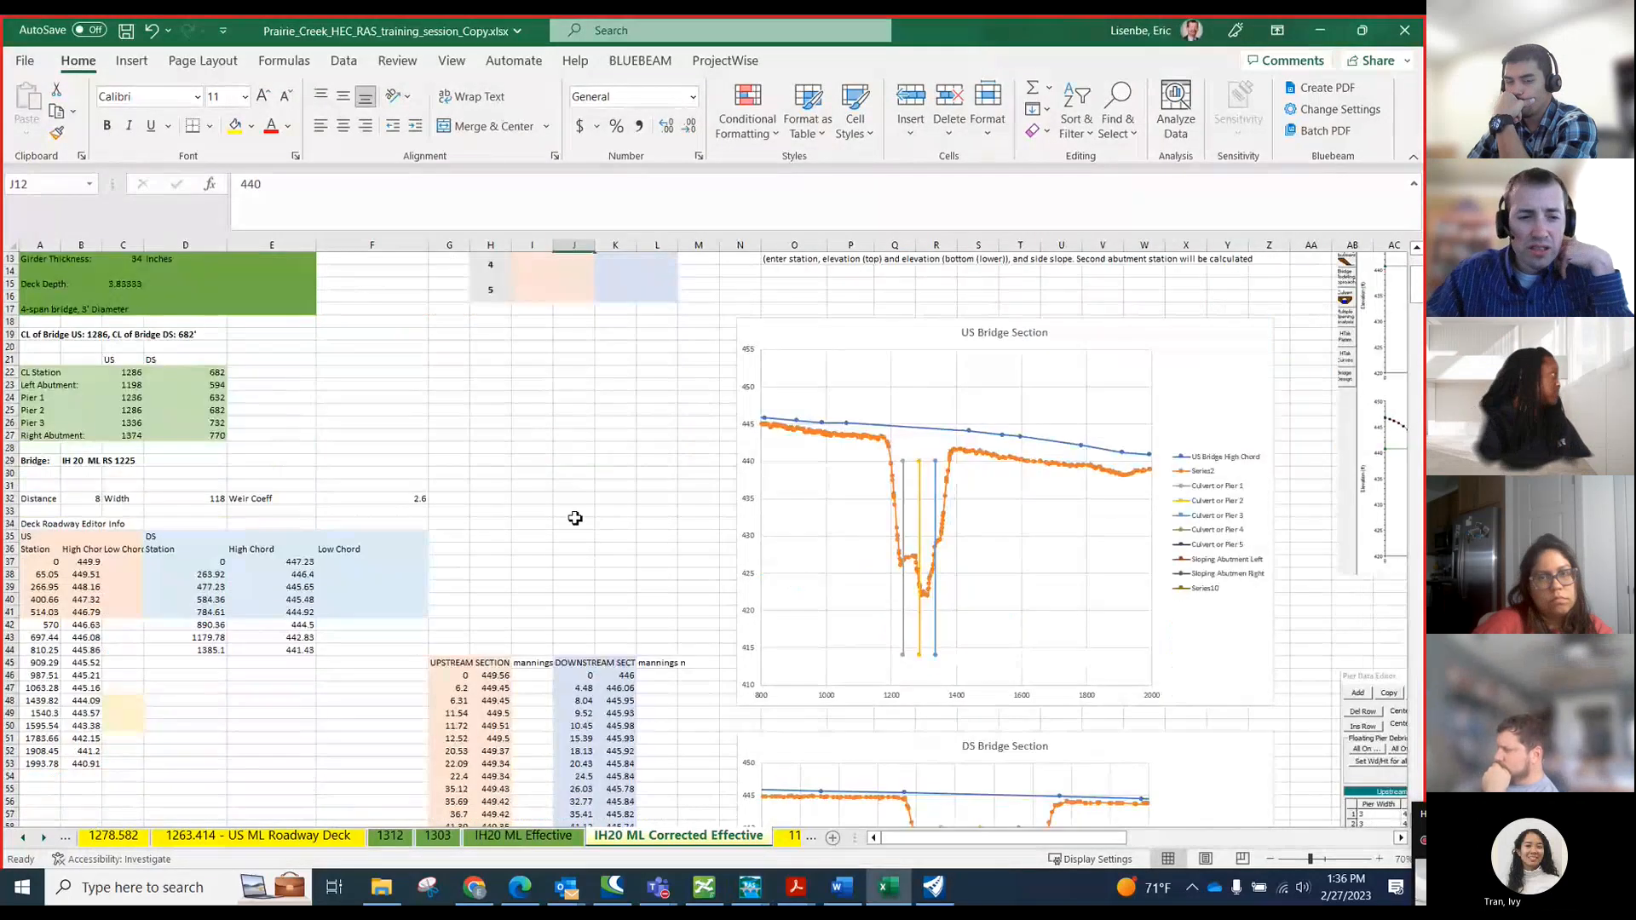
pyautogui.scroll(4, 490, 569)
pyautogui.scroll(-3, 490, 568)
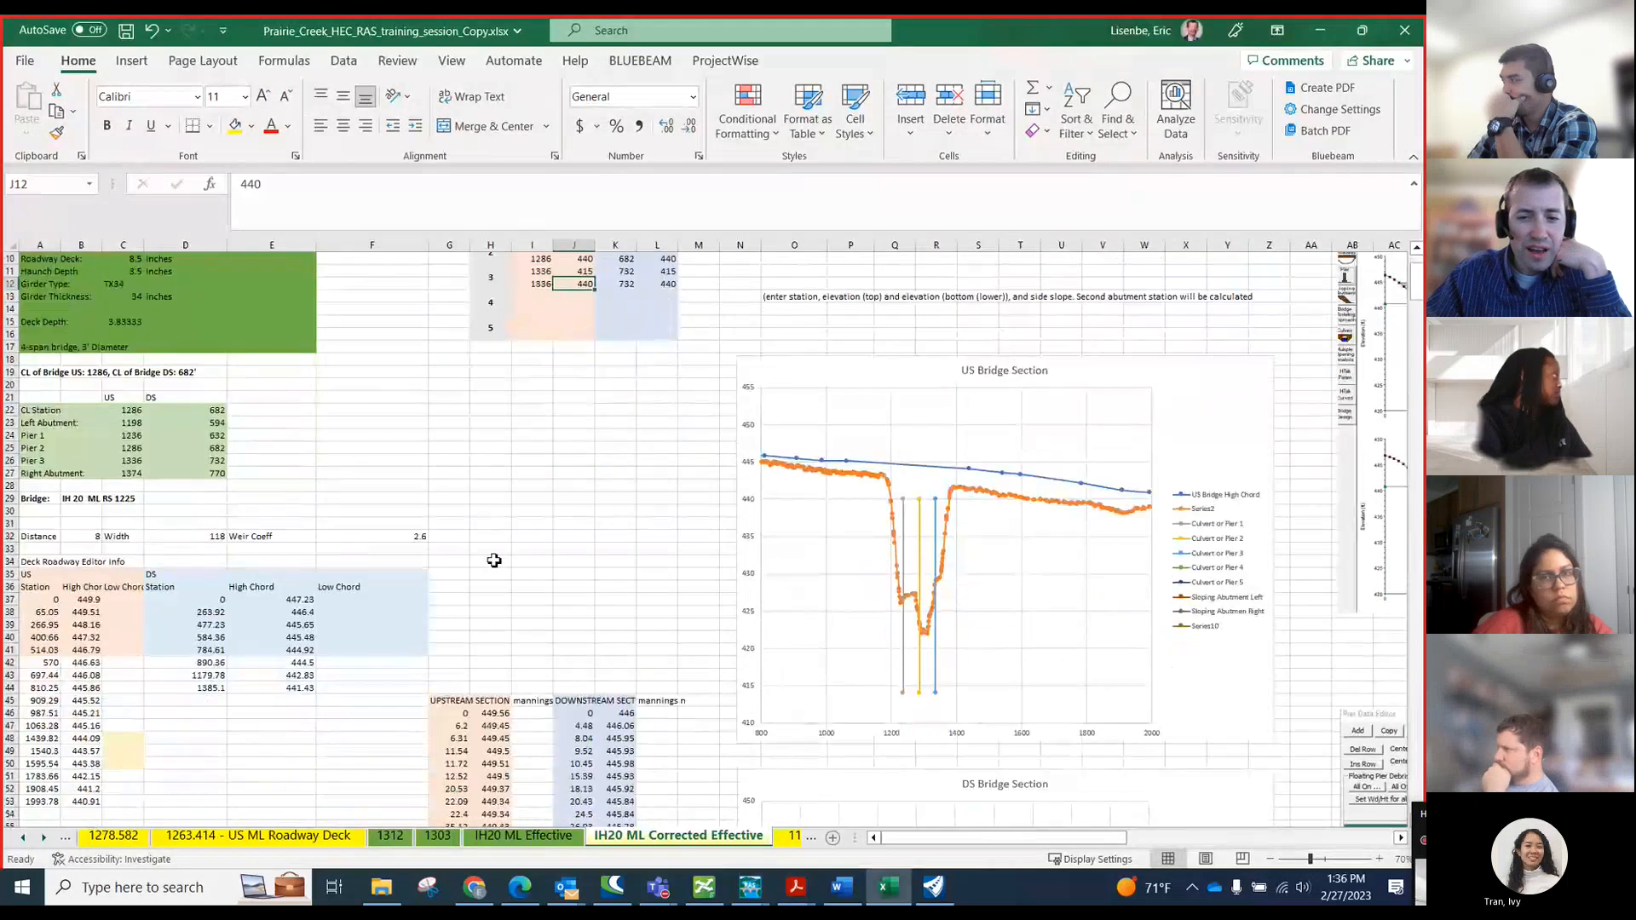
pyautogui.scroll(3, 496, 561)
pyautogui.scroll(-8, 848, 556)
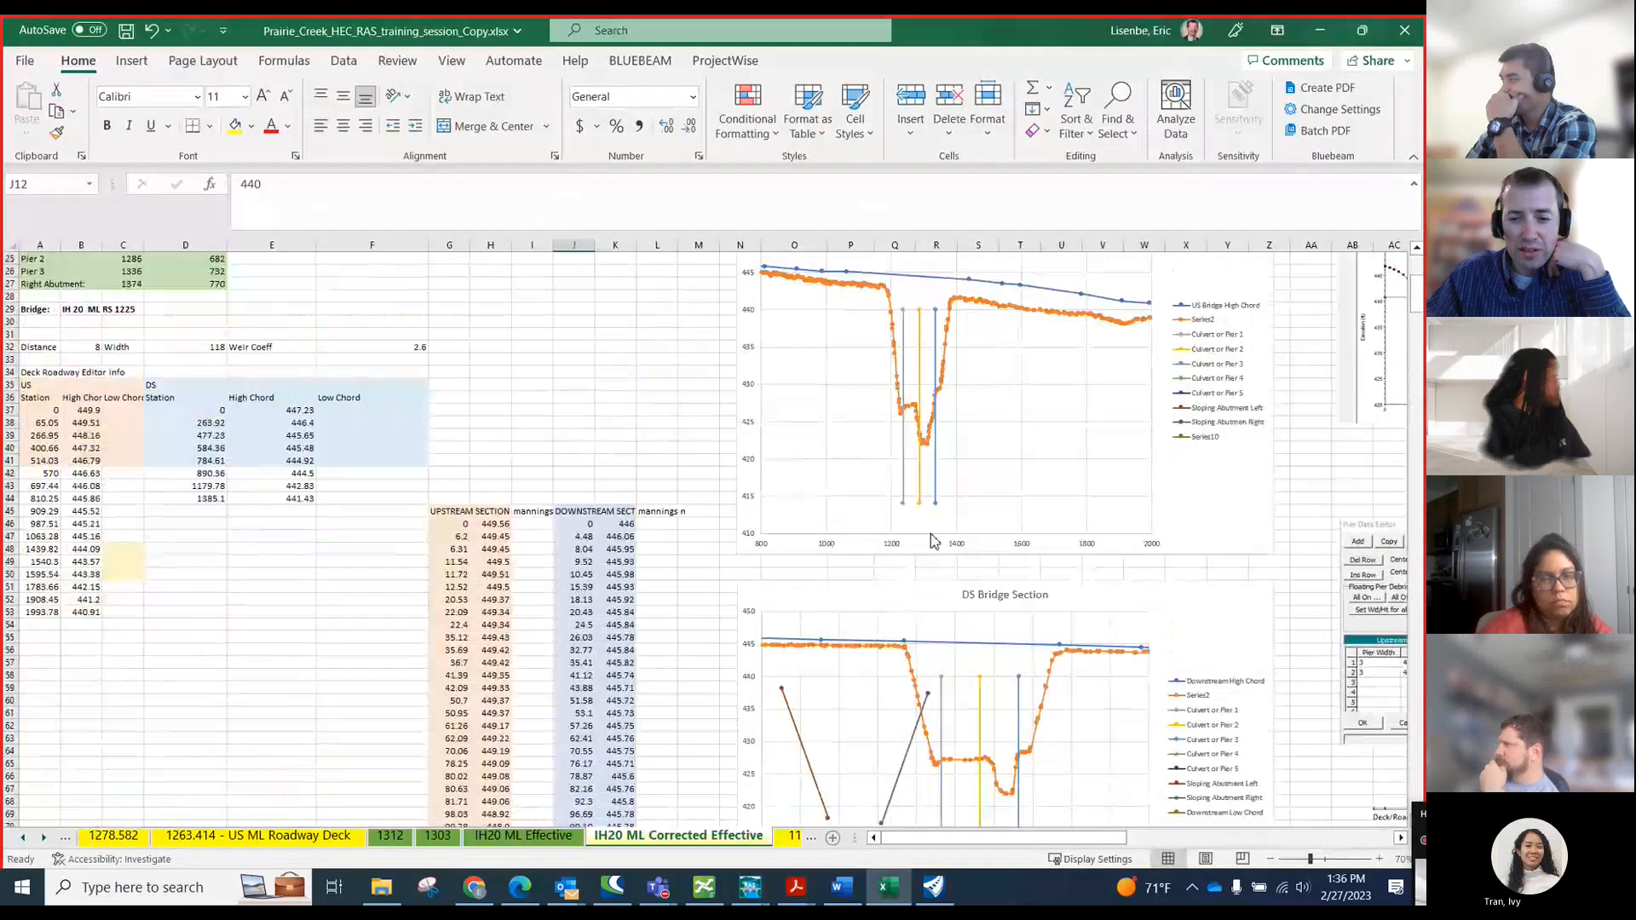
pyautogui.scroll(8, 259, 556)
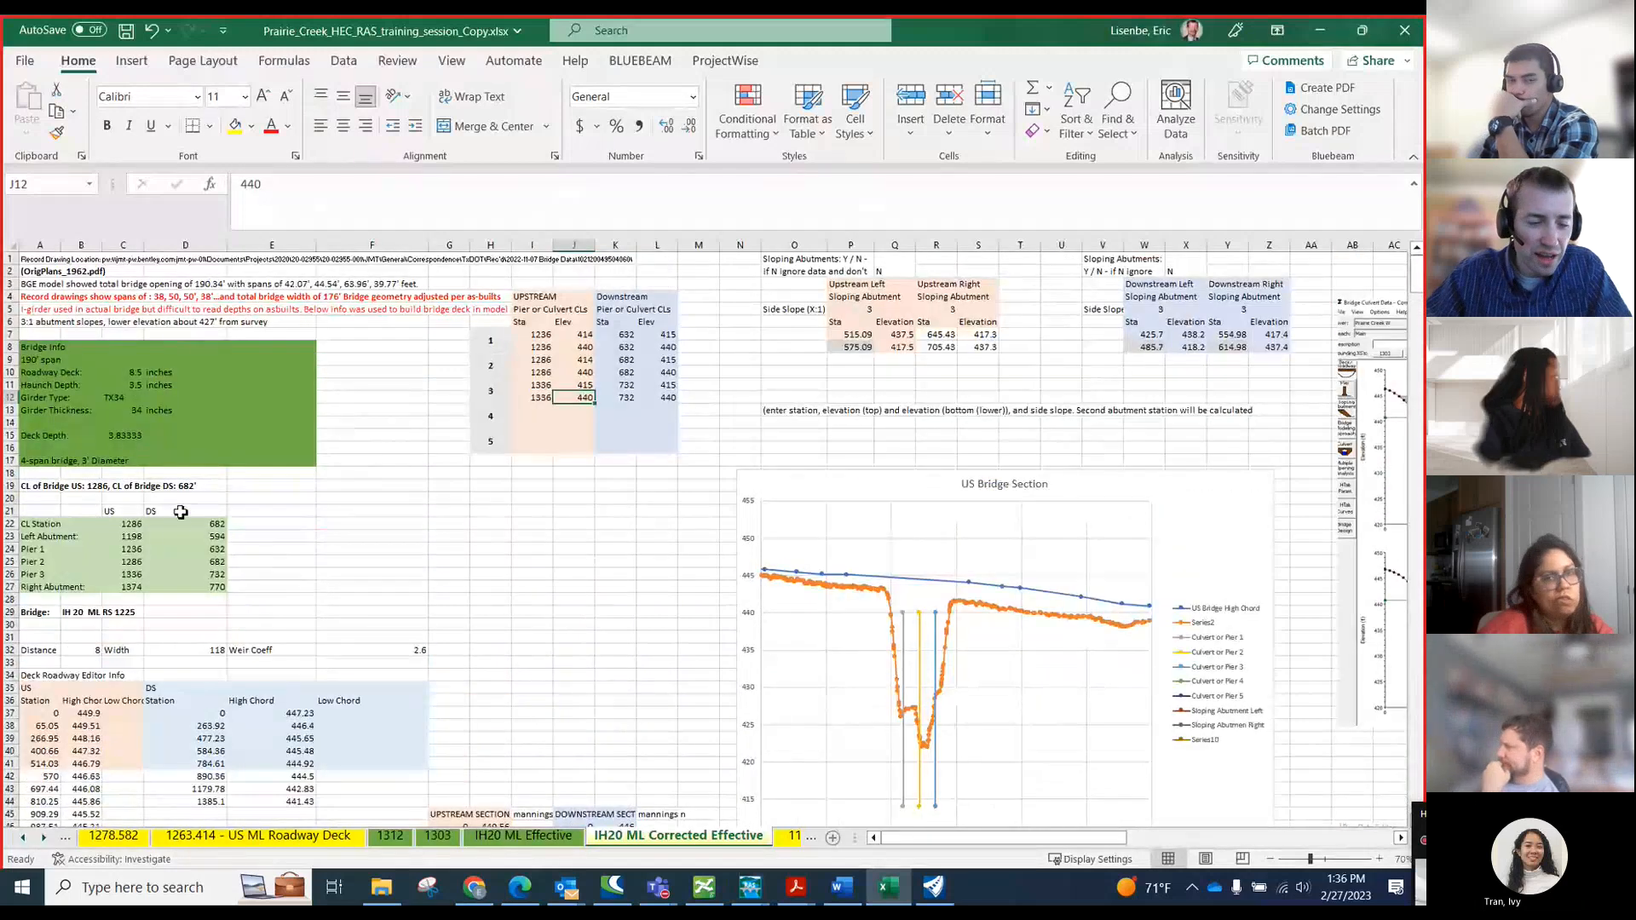
pyautogui.scroll(-3, 163, 529)
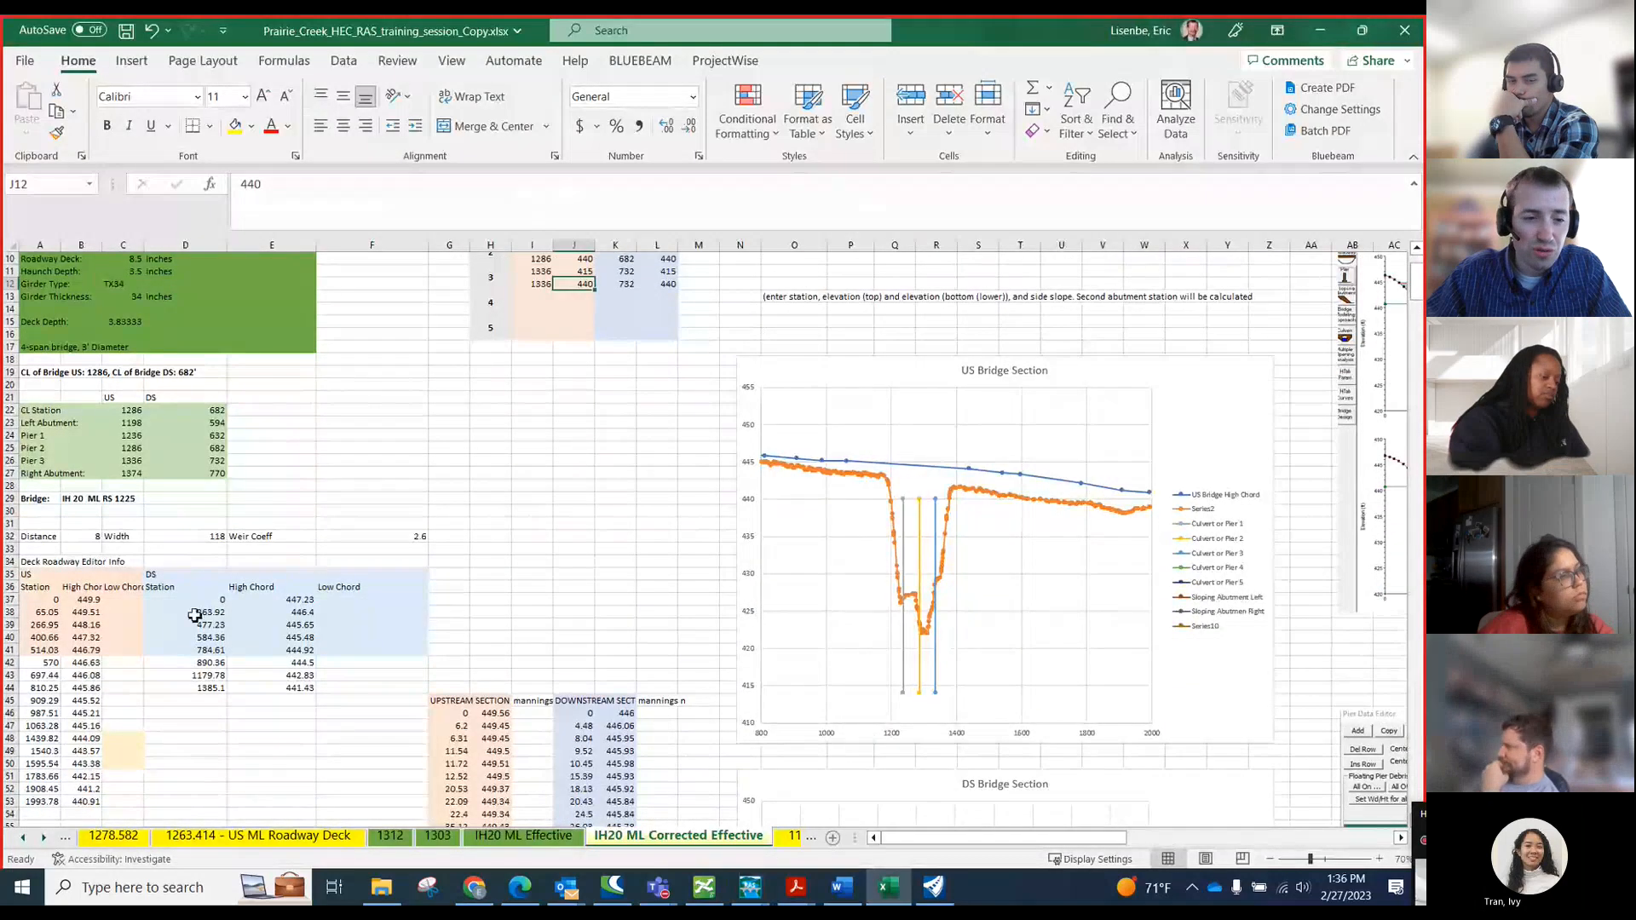
pyautogui.scroll(2, 136, 446)
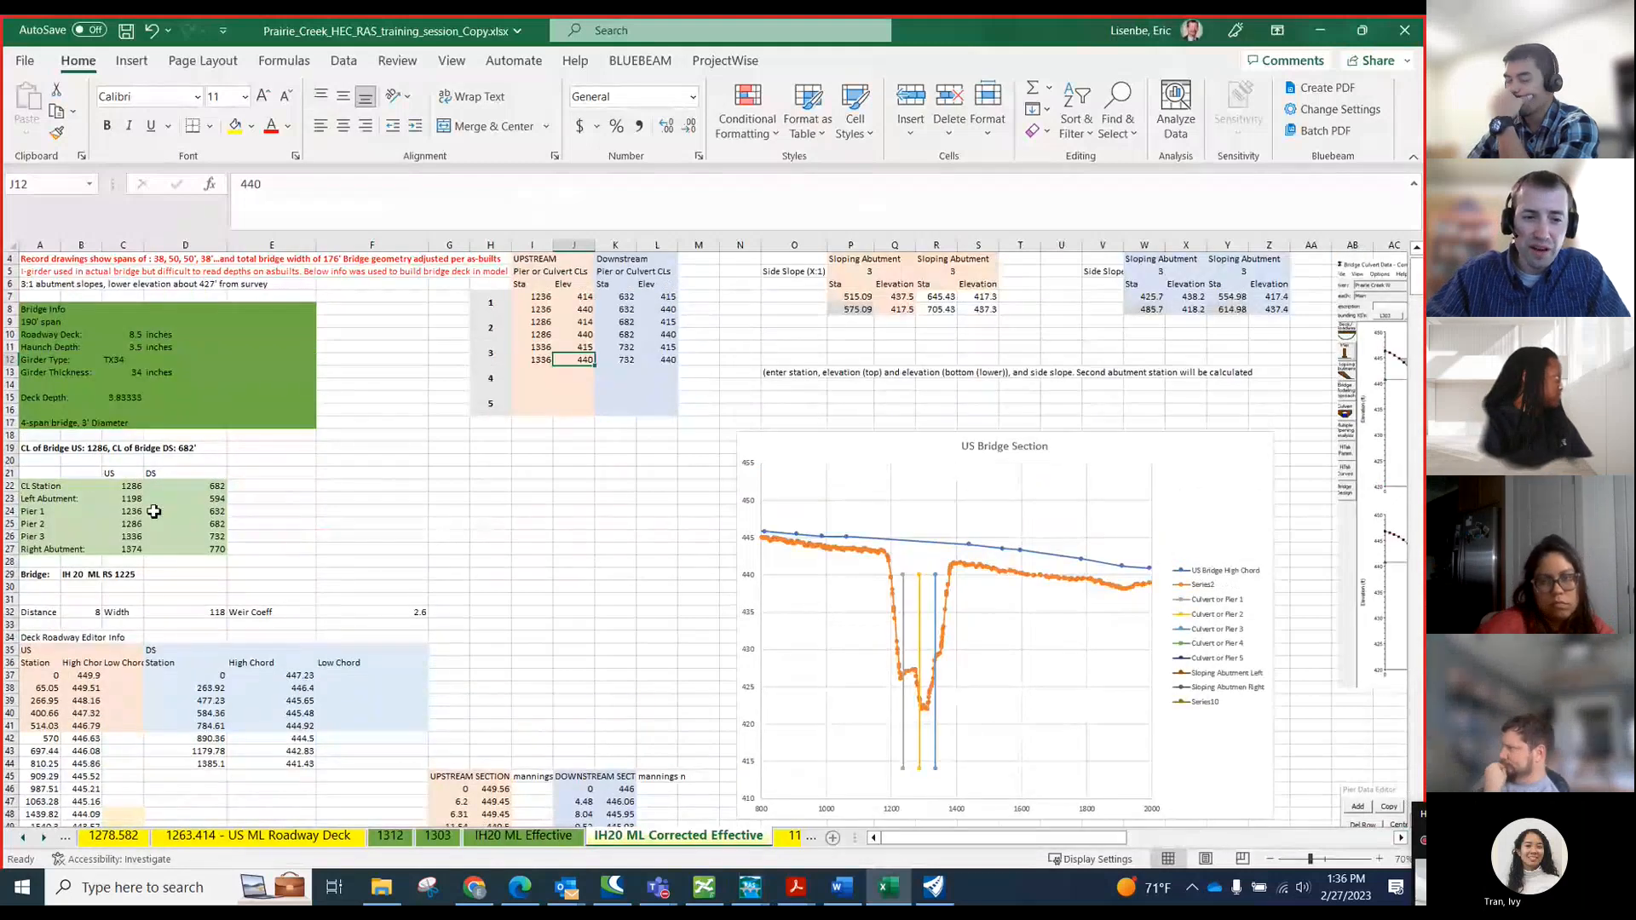
pyautogui.scroll(1, 120, 459)
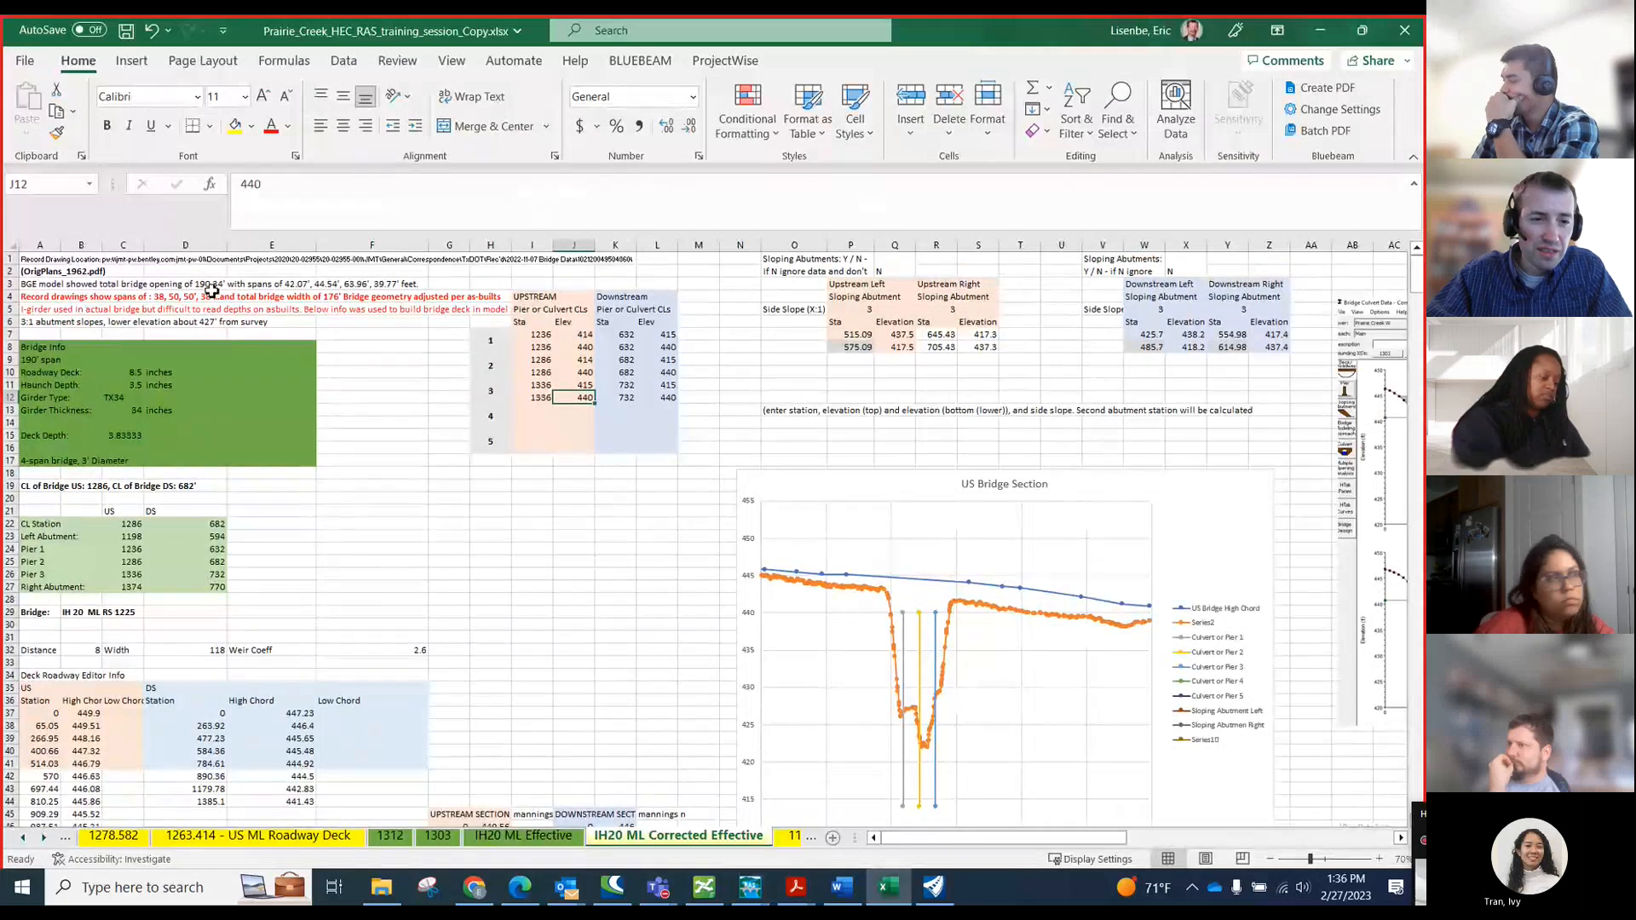
# - Inspect the formulas behind the upstream left and right abutment stations
pyautogui.moveTo(54, 541); pyautogui.dragTo(221, 537)
pyautogui.click(128, 537)
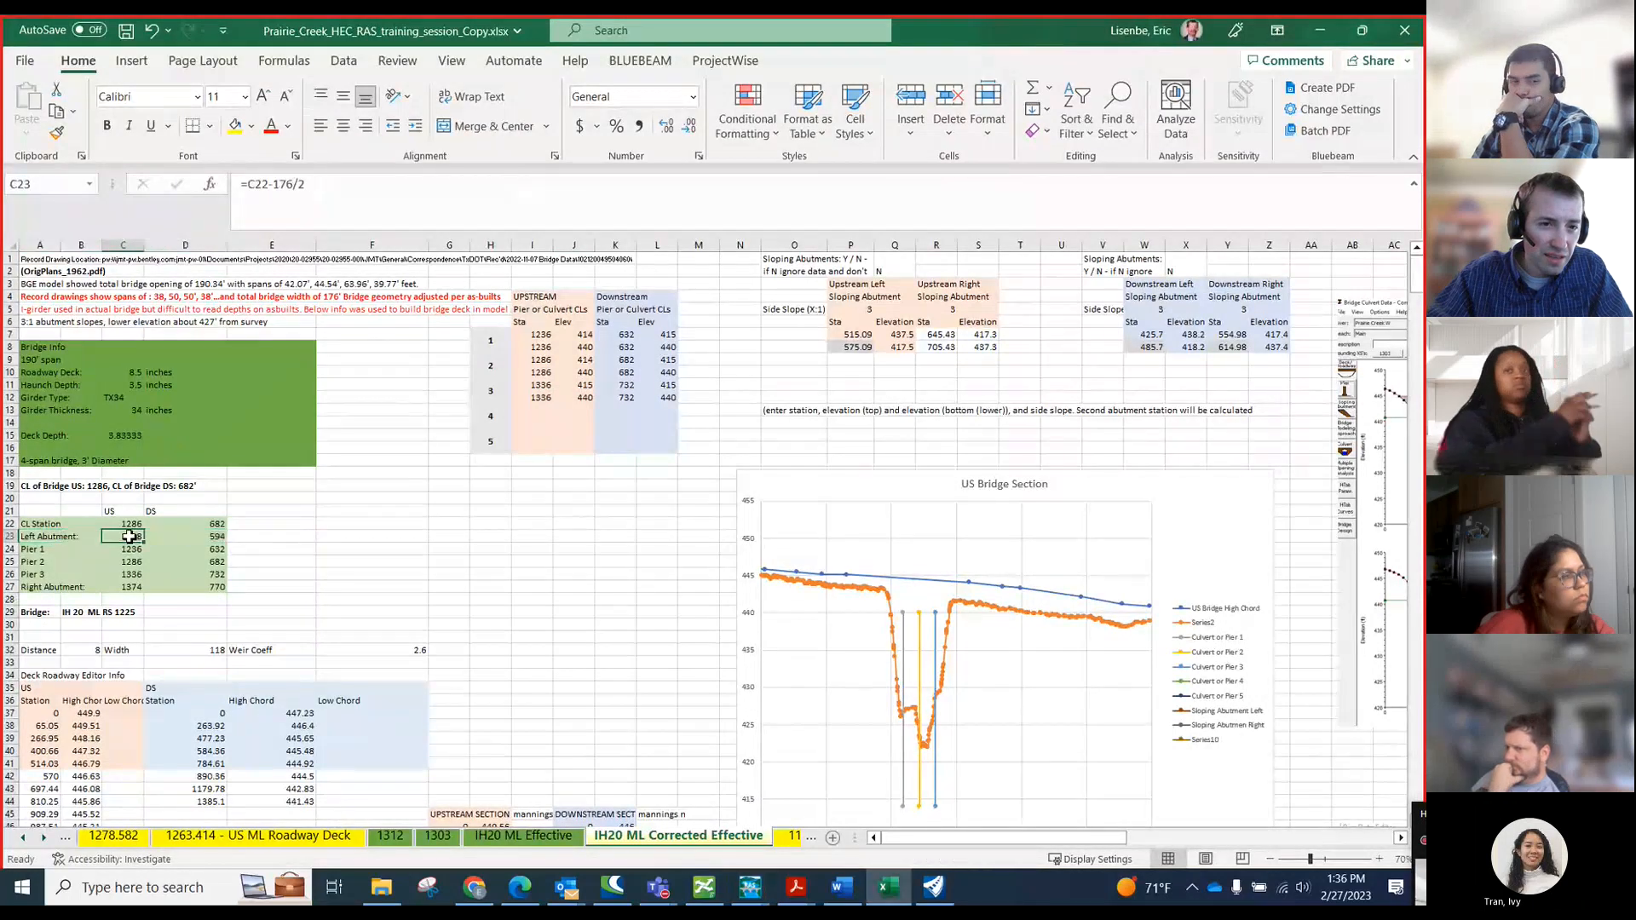
pyautogui.click(270, 186)
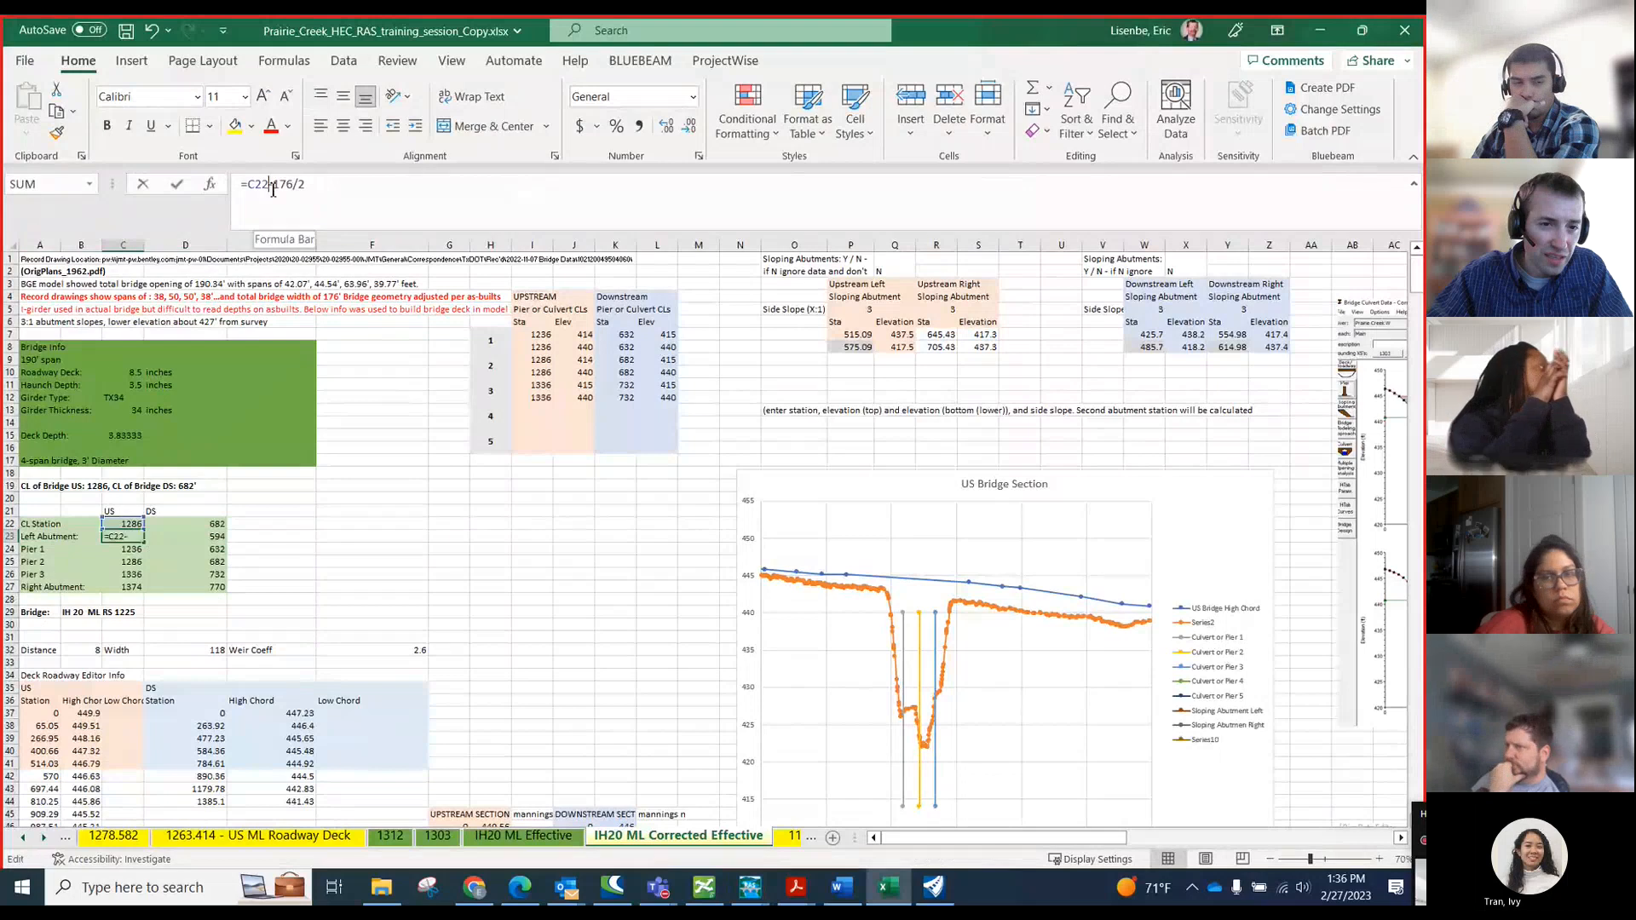
pyautogui.click(115, 588)
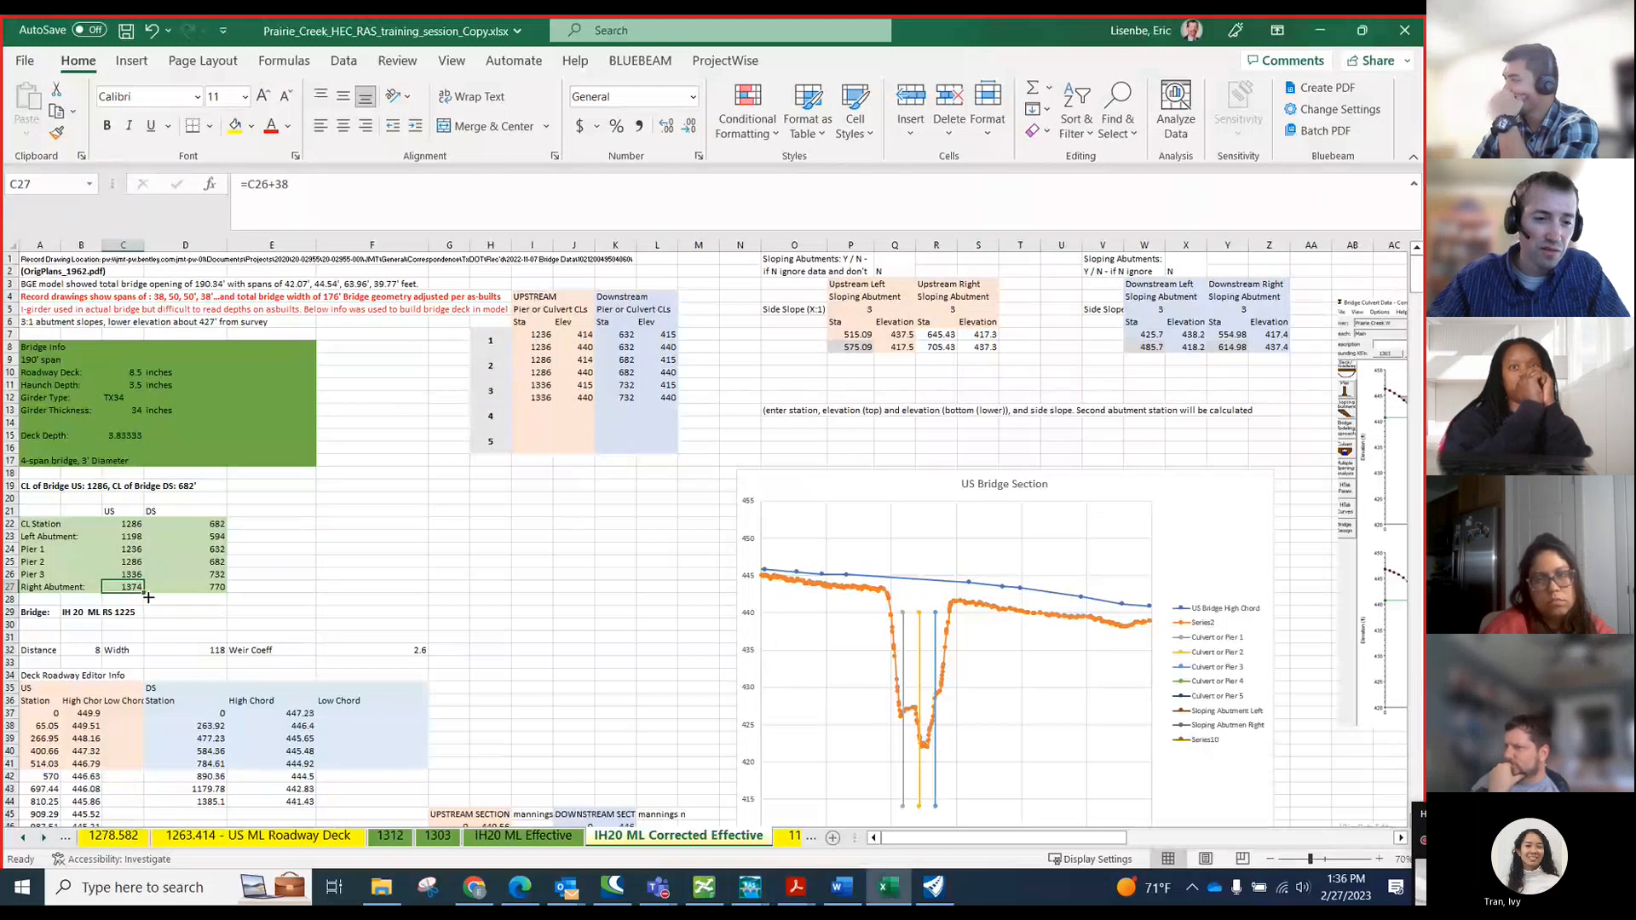
pyautogui.scroll(-2, 119, 551)
pyautogui.scroll(1, 119, 551)
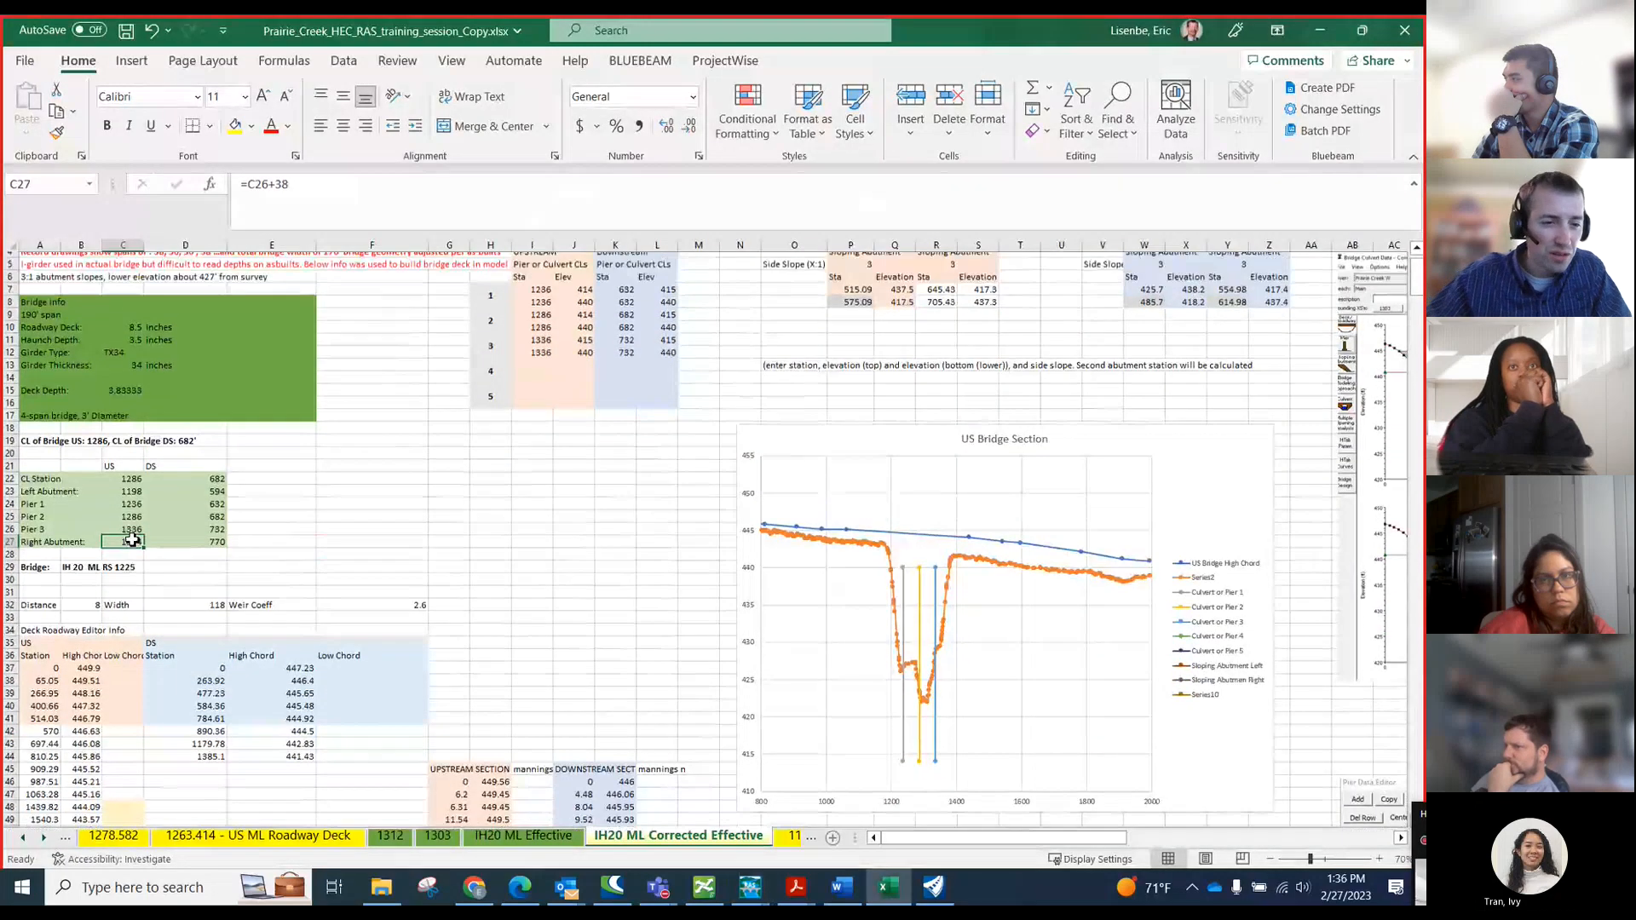
pyautogui.moveTo(123, 499); pyautogui.dragTo(124, 499)
pyautogui.click(123, 549)
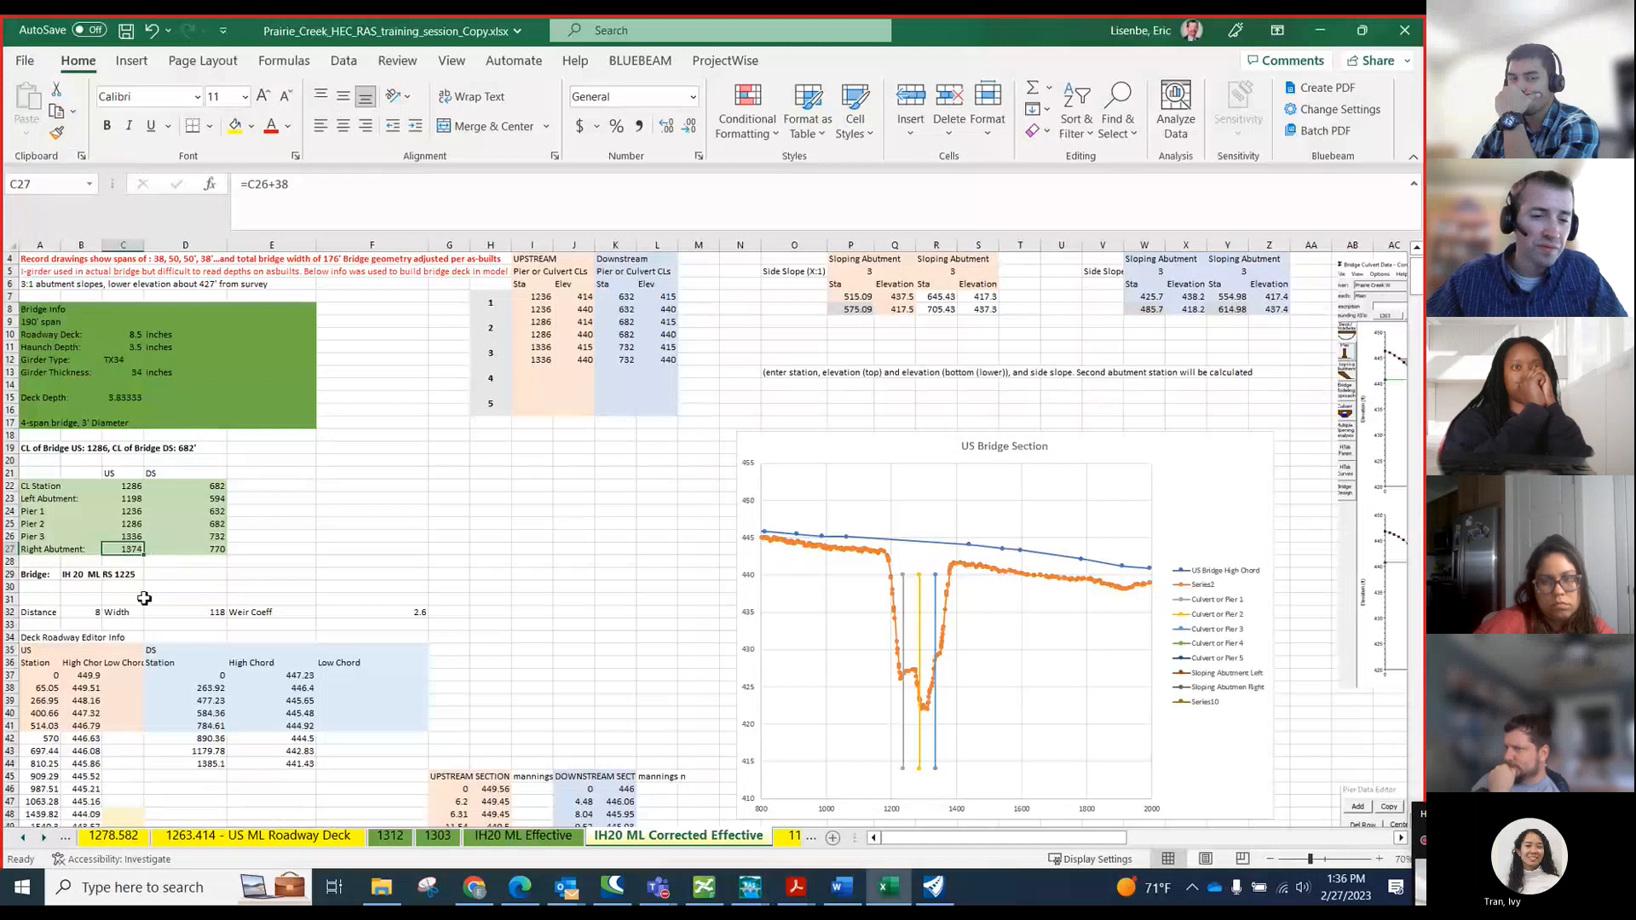
# - Copy the upstream deck rows from station 1439.82 through 1993.78 and paste them one row lower, starting at A49
pyautogui.scroll(-2, 144, 599)
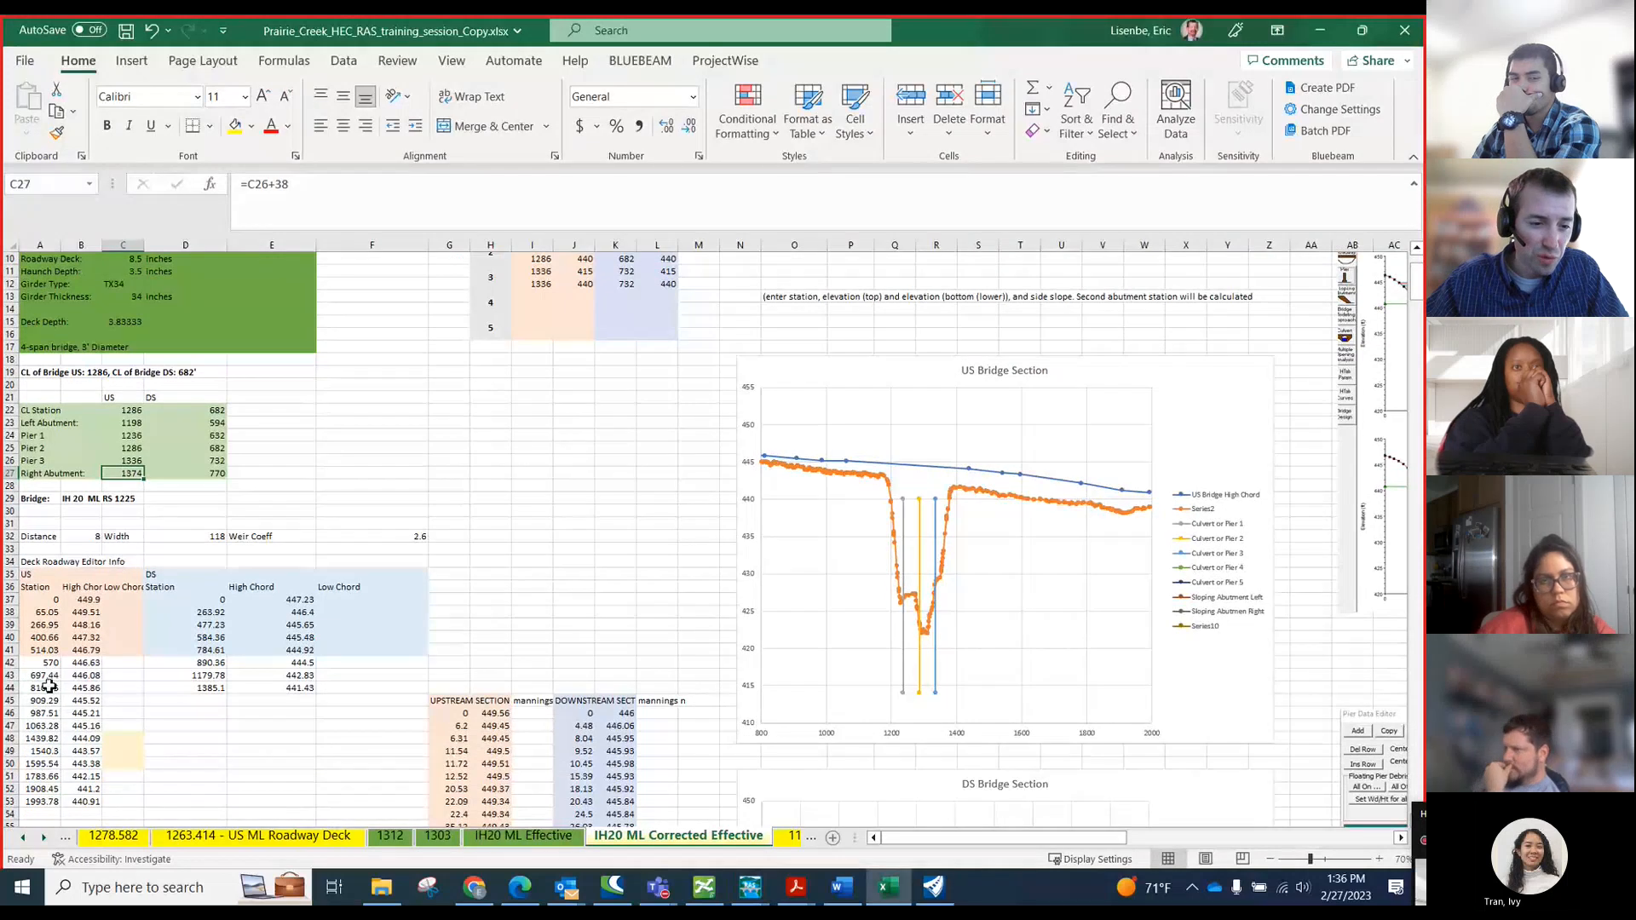
pyautogui.click(39, 738)
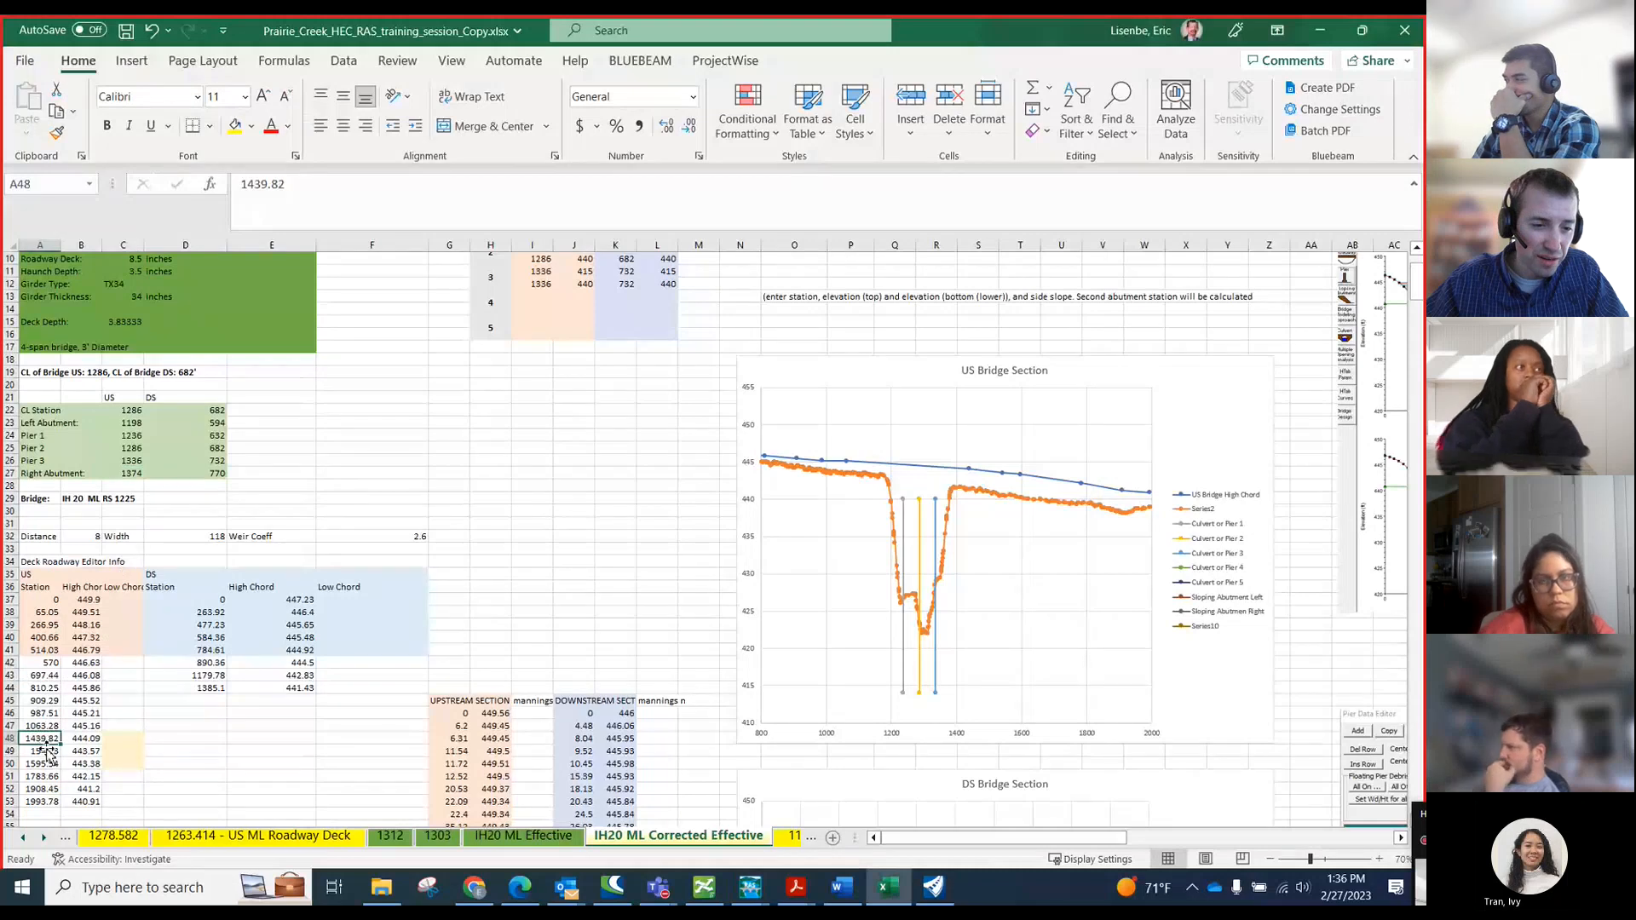
pyautogui.moveTo(45, 740); pyautogui.dragTo(112, 802)
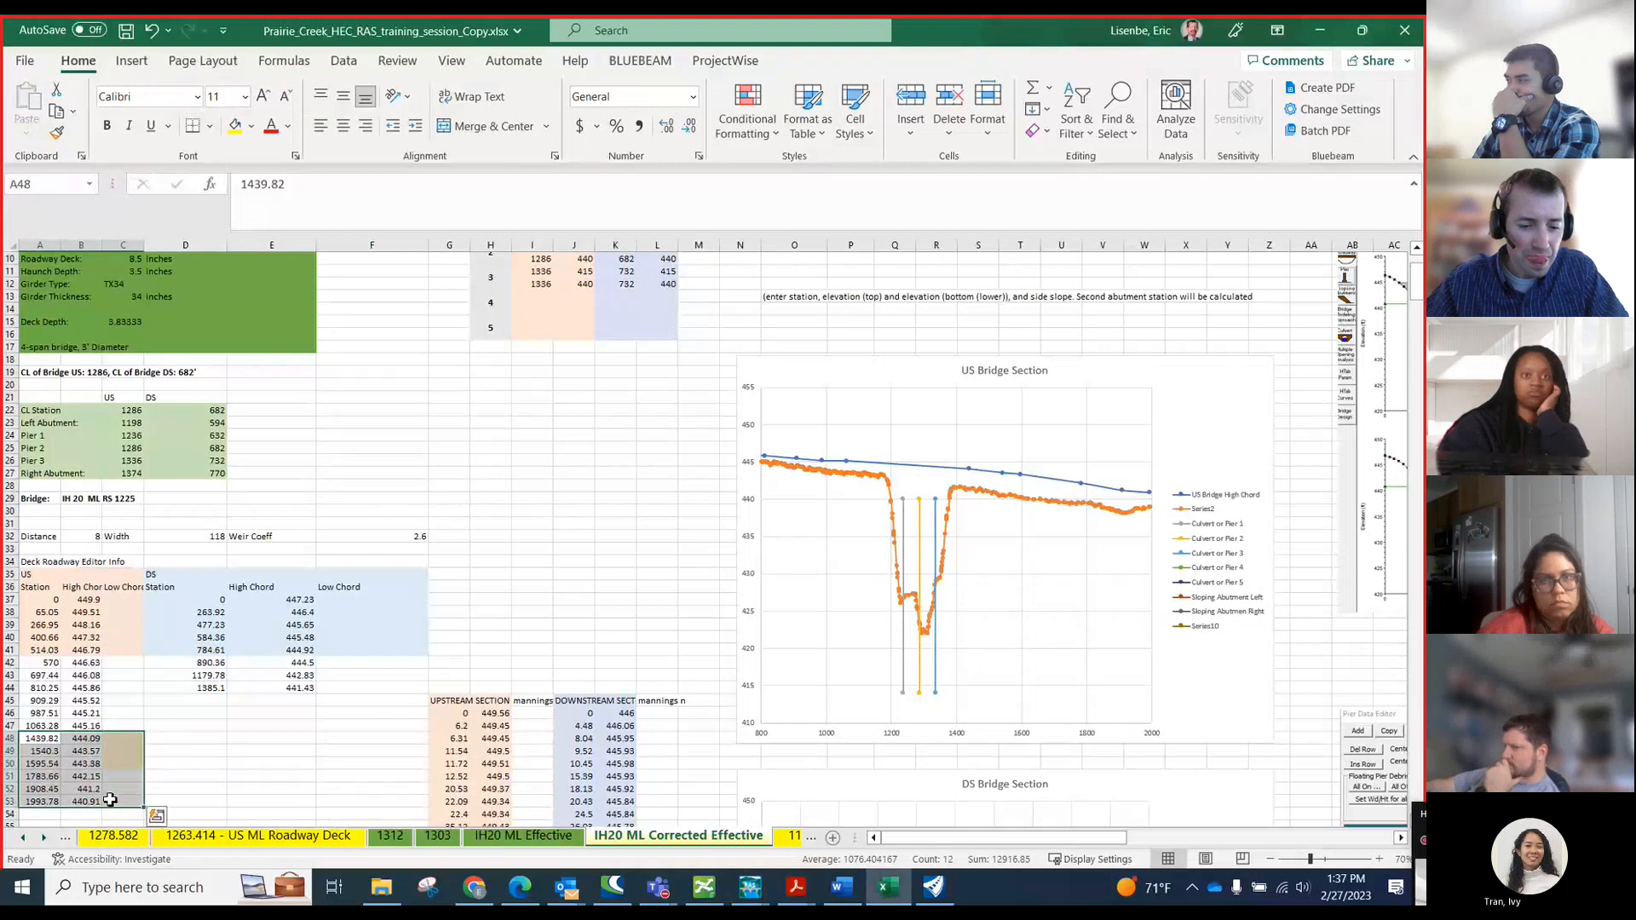
pyautogui.hotkey('ctrl', 'c')
pyautogui.click(44, 751)
pyautogui.press('Return')
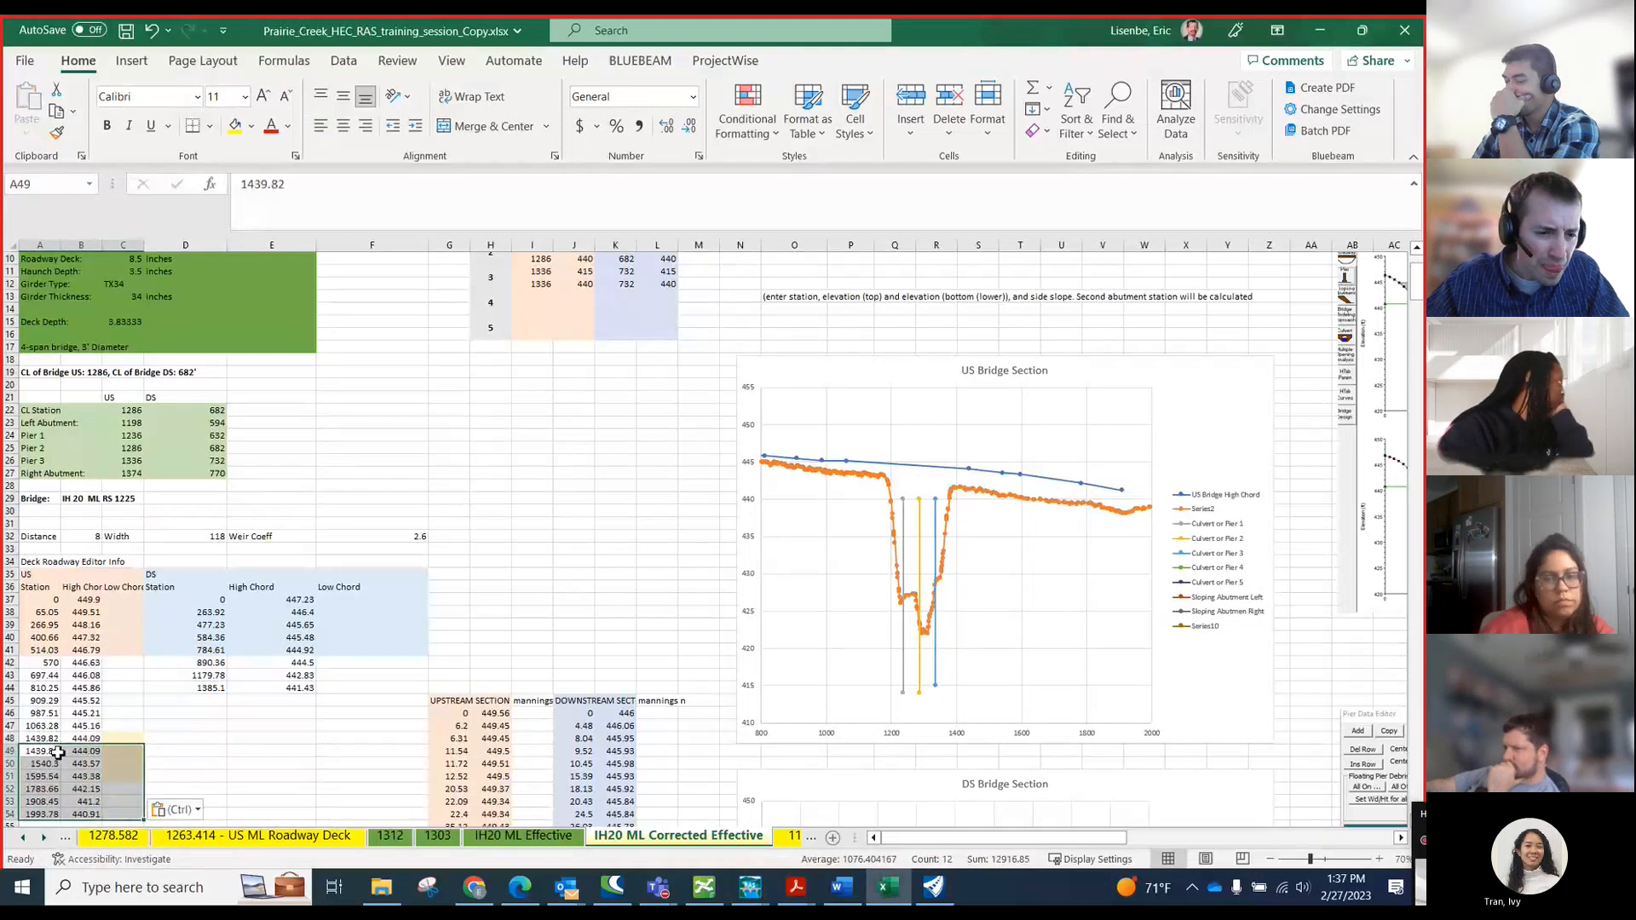
# - Enter the left abutment station 1198 in A48 of the upstream deck table
pyautogui.click(44, 741)
pyautogui.click(45, 726)
pyautogui.click(47, 738)
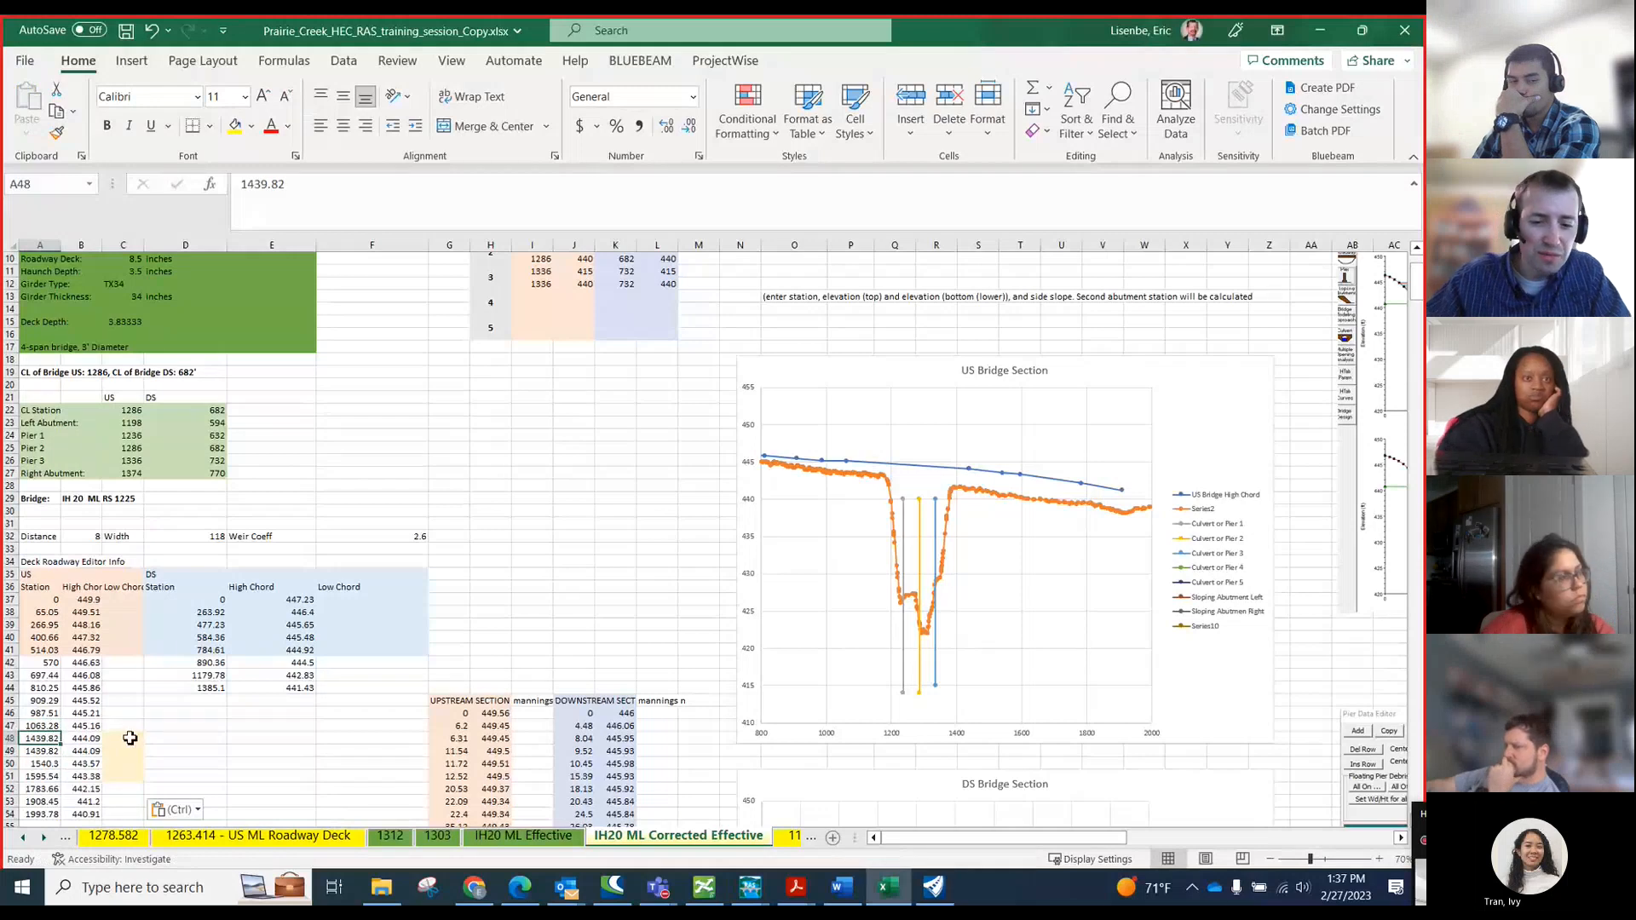
pyautogui.write('119')
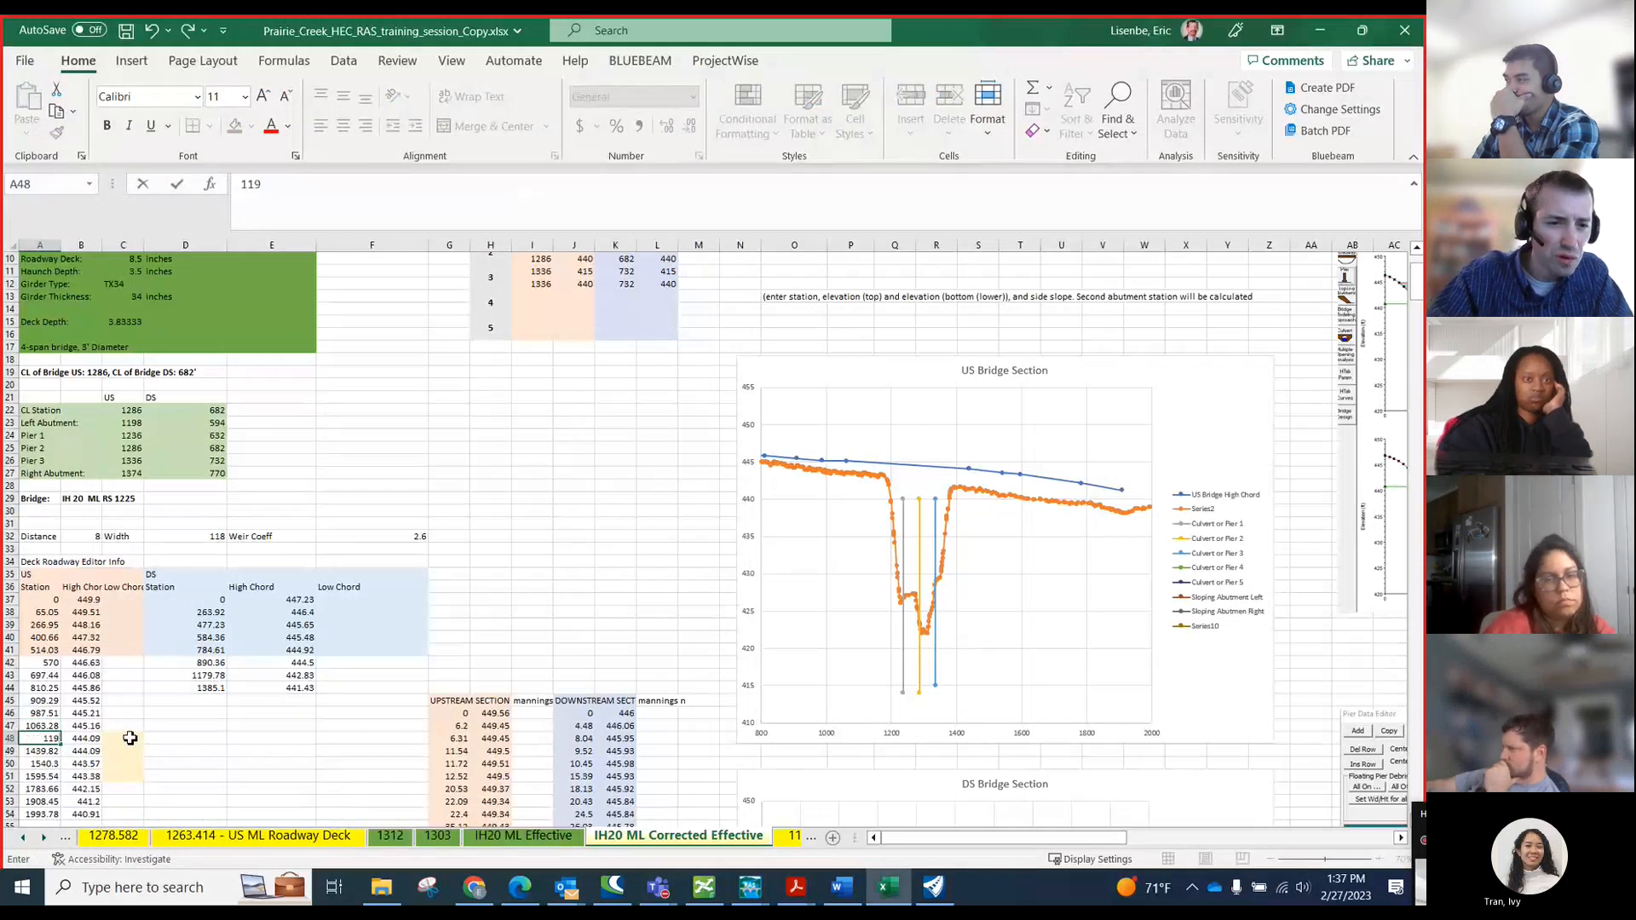
pyautogui.write('8')
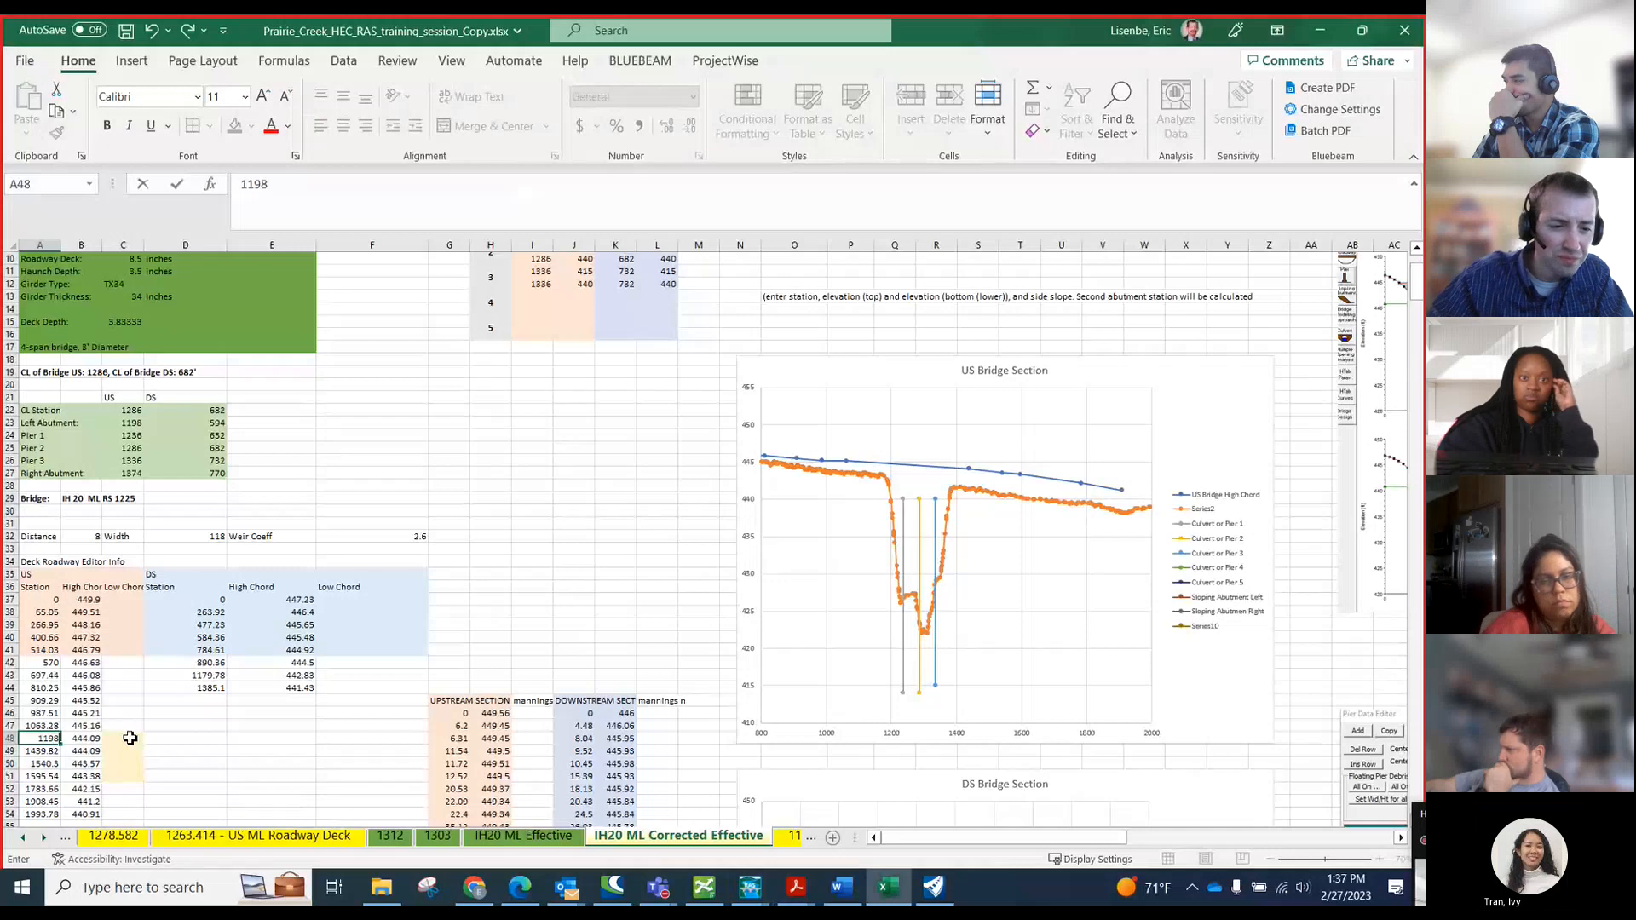
pyautogui.click(129, 738)
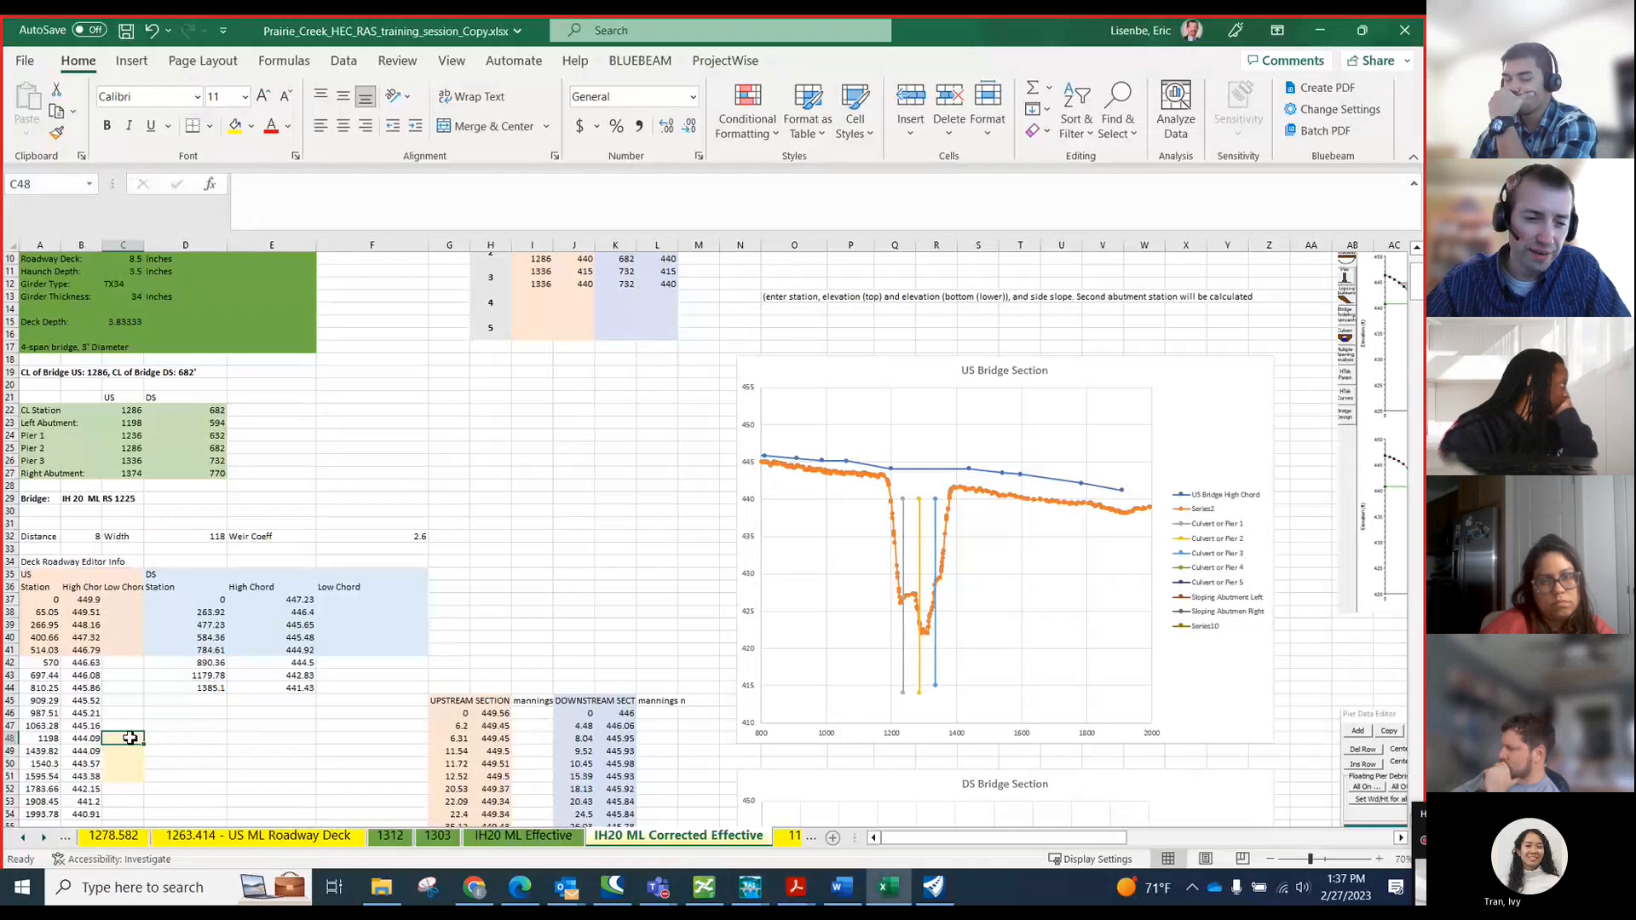
# - Try to fill the upstream low chord at station 1198 with a reference to the deck depth in C15
pyautogui.write('=')
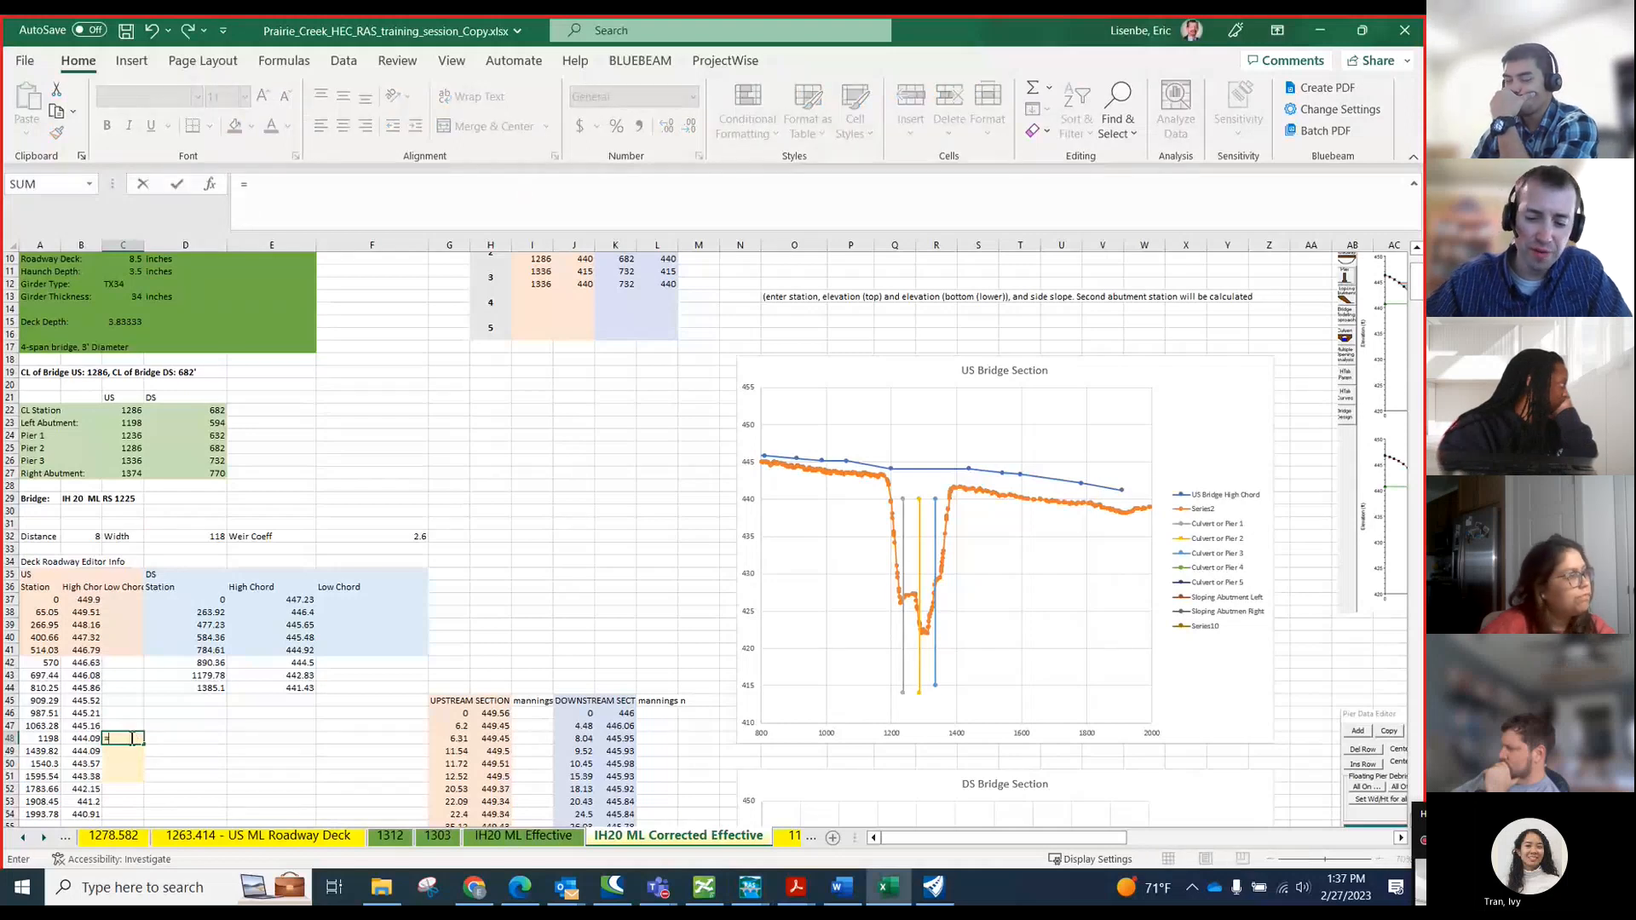
pyautogui.press('Left')
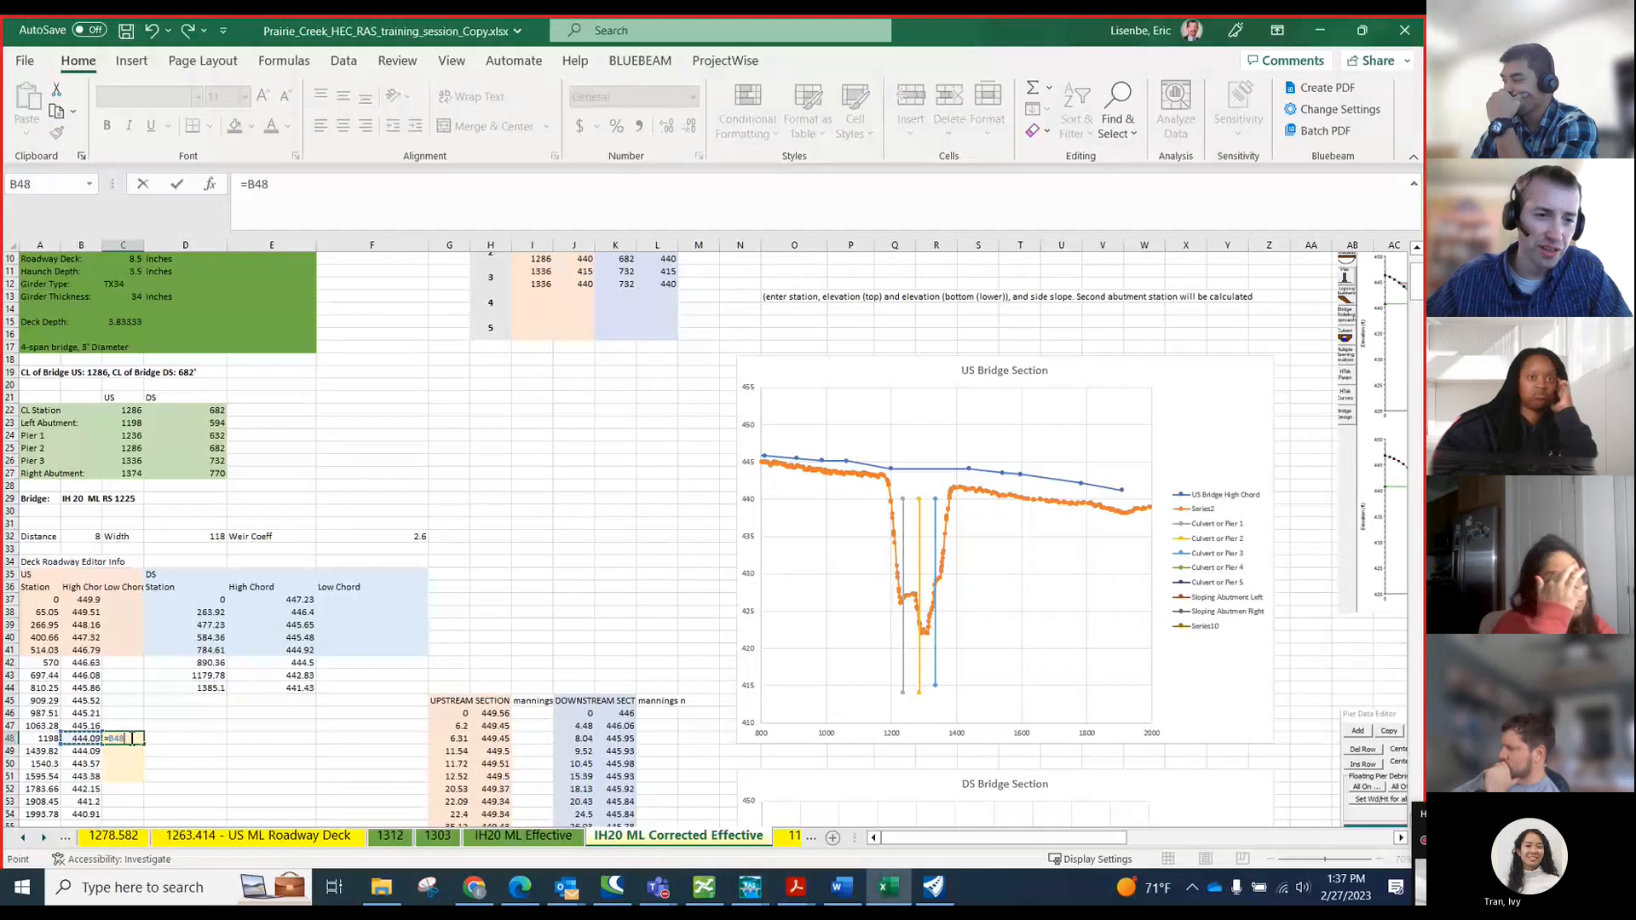
pyautogui.scroll(3, 171, 563)
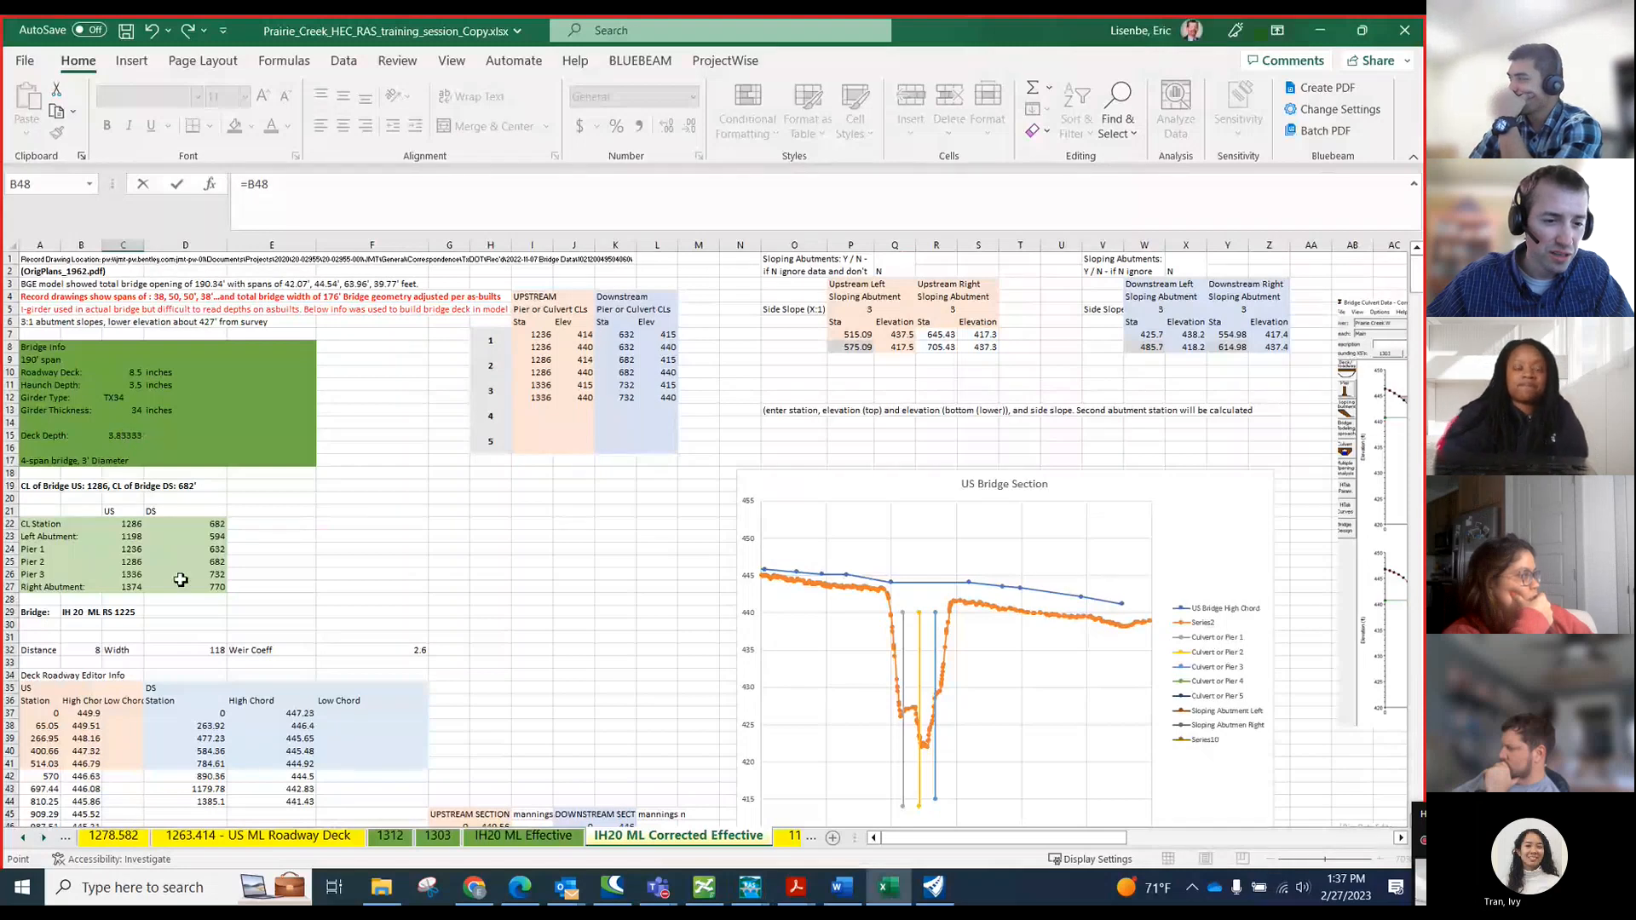
pyautogui.scroll(-2, 175, 583)
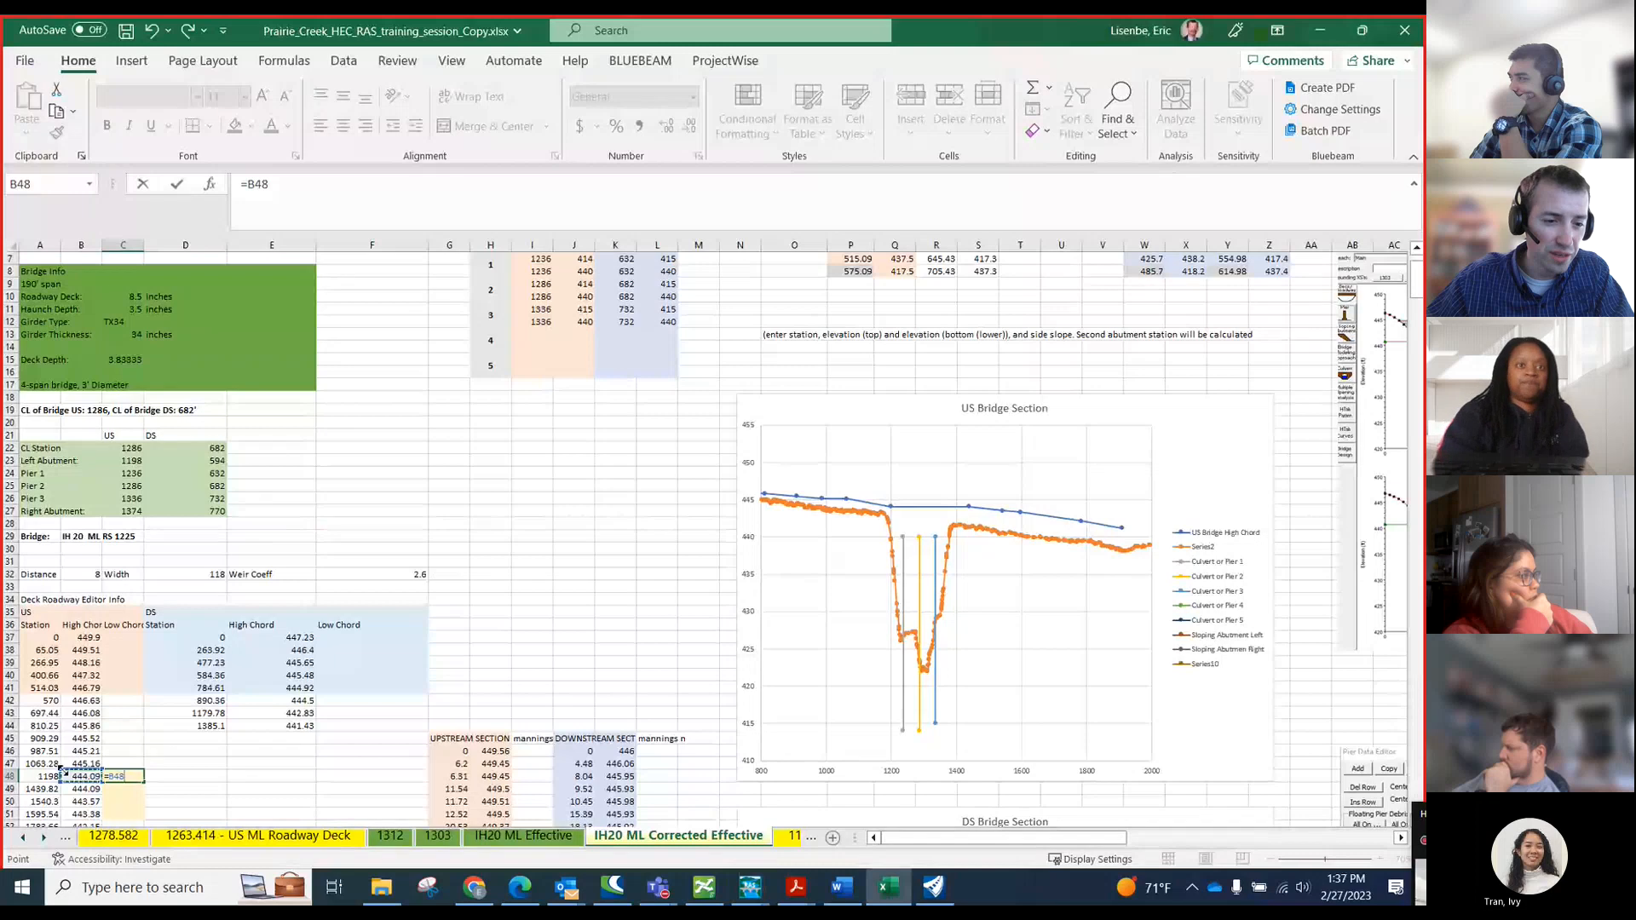
pyautogui.scroll(1, 122, 401)
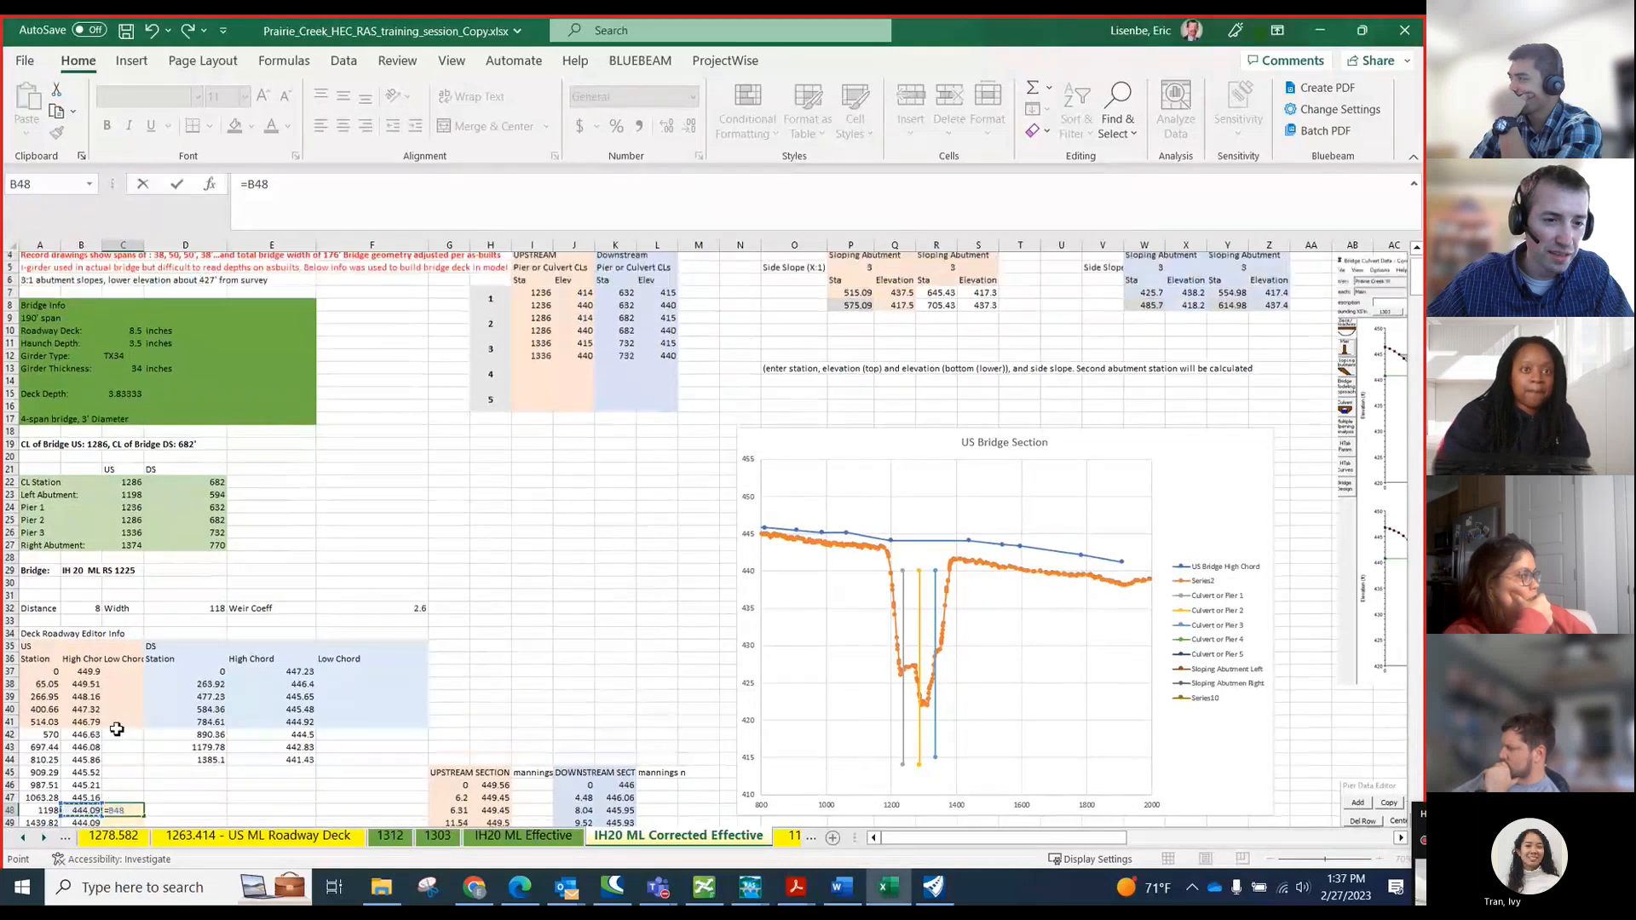
pyautogui.click(123, 398)
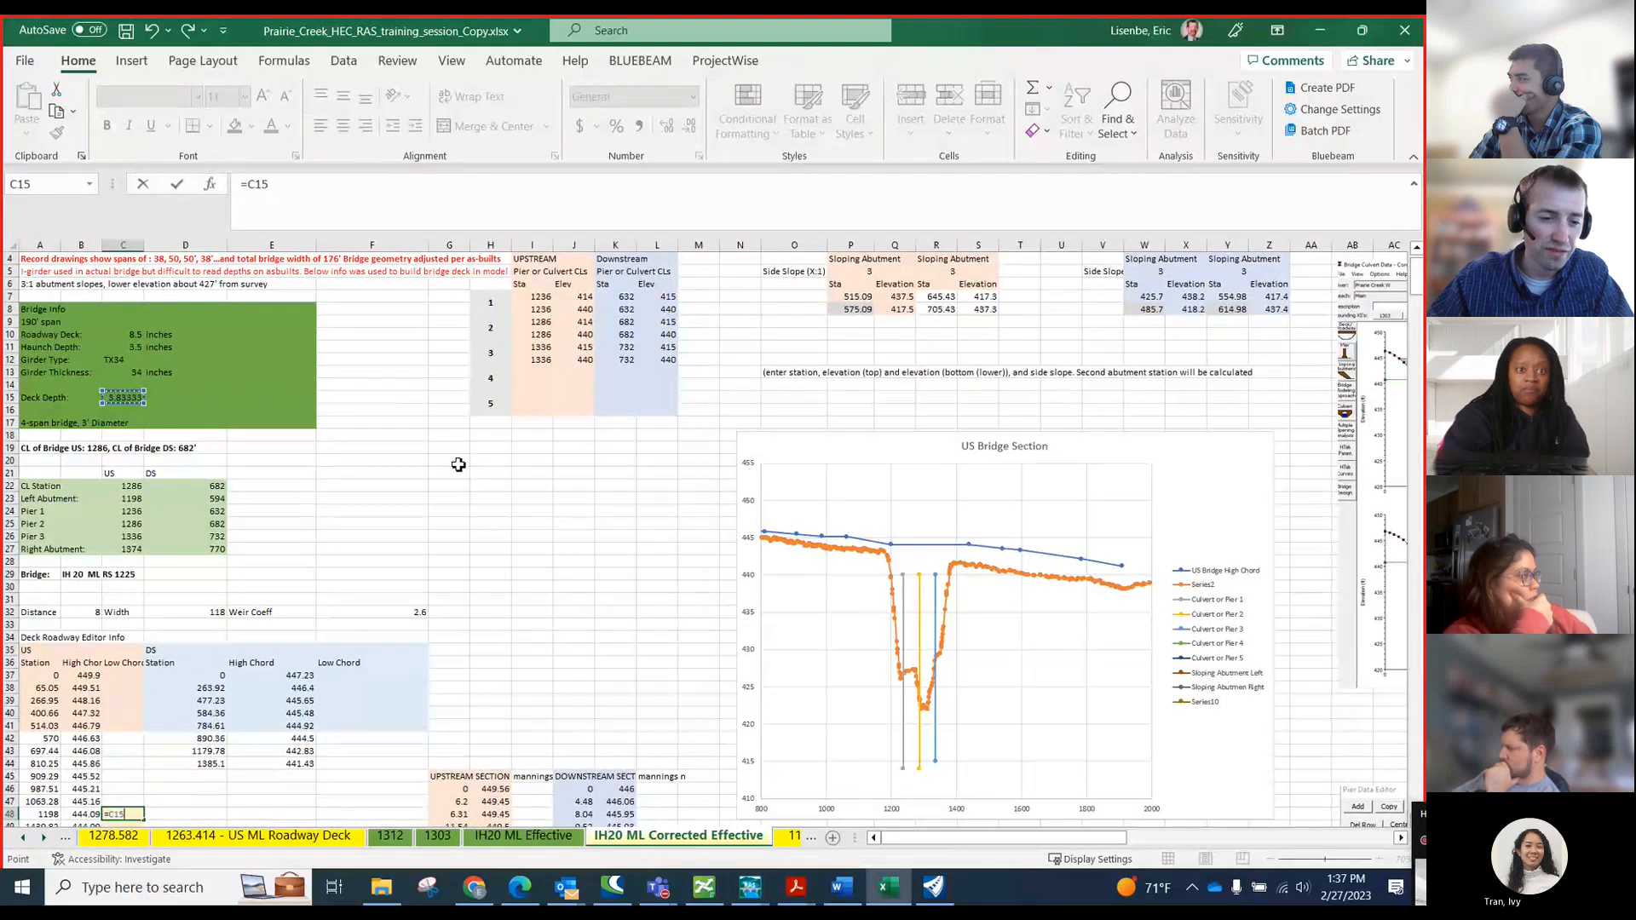
pyautogui.press('Return')
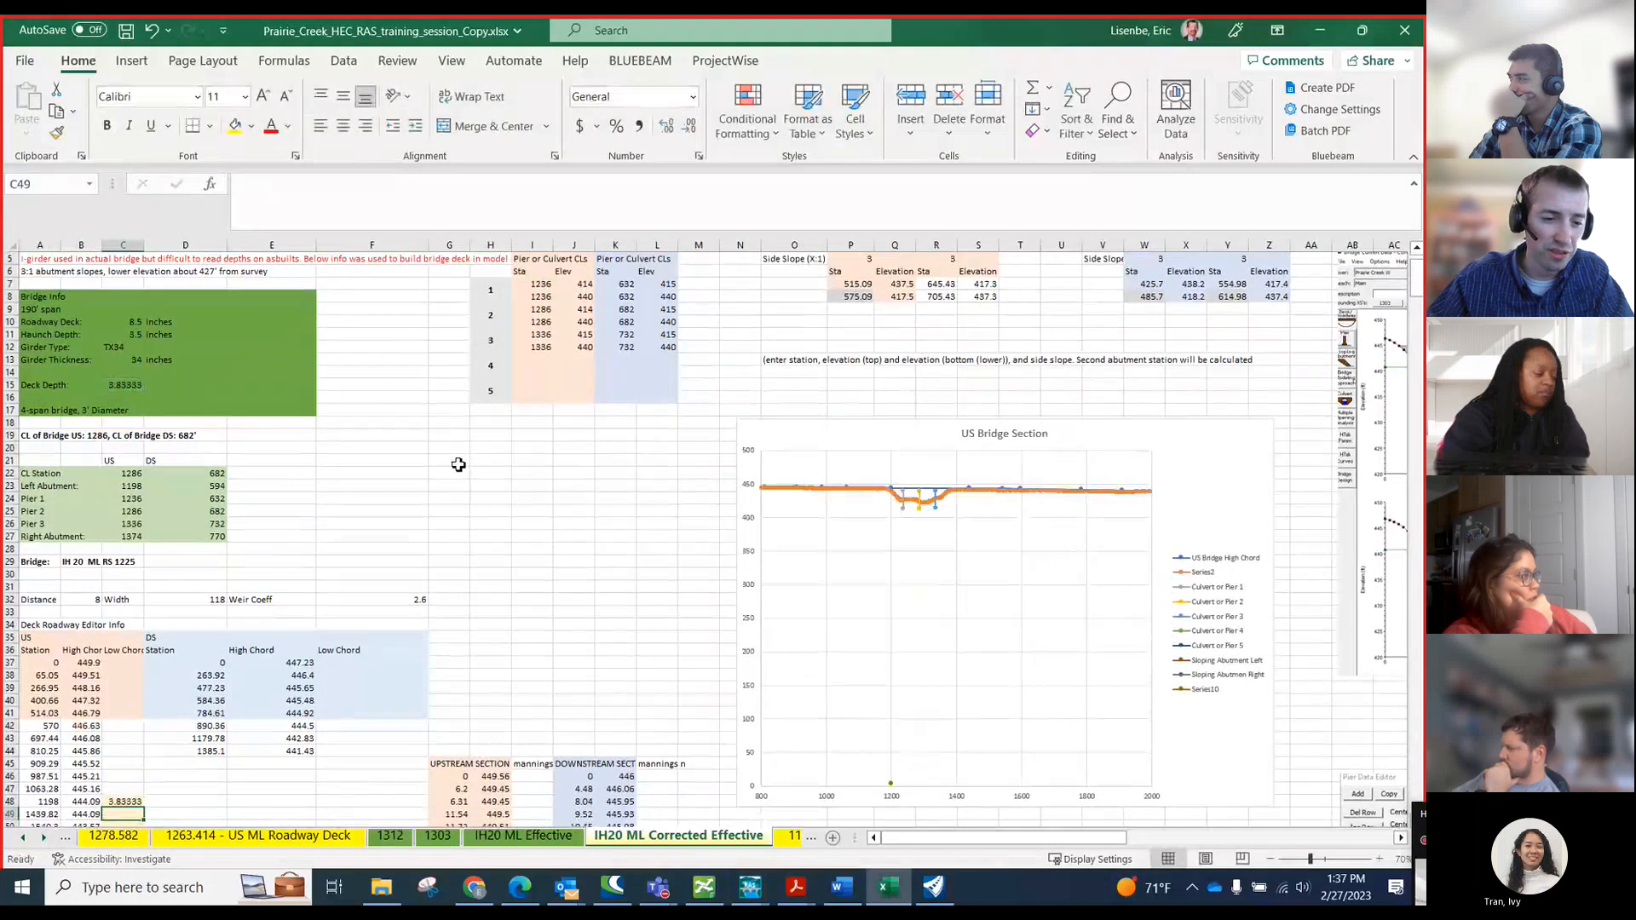
# - Set the upstream low chord at station 1198 in C48 to the high chord minus the deck depth, =B48-$C$15
pyautogui.click(132, 801)
pyautogui.write('=')
pyautogui.press('Left')
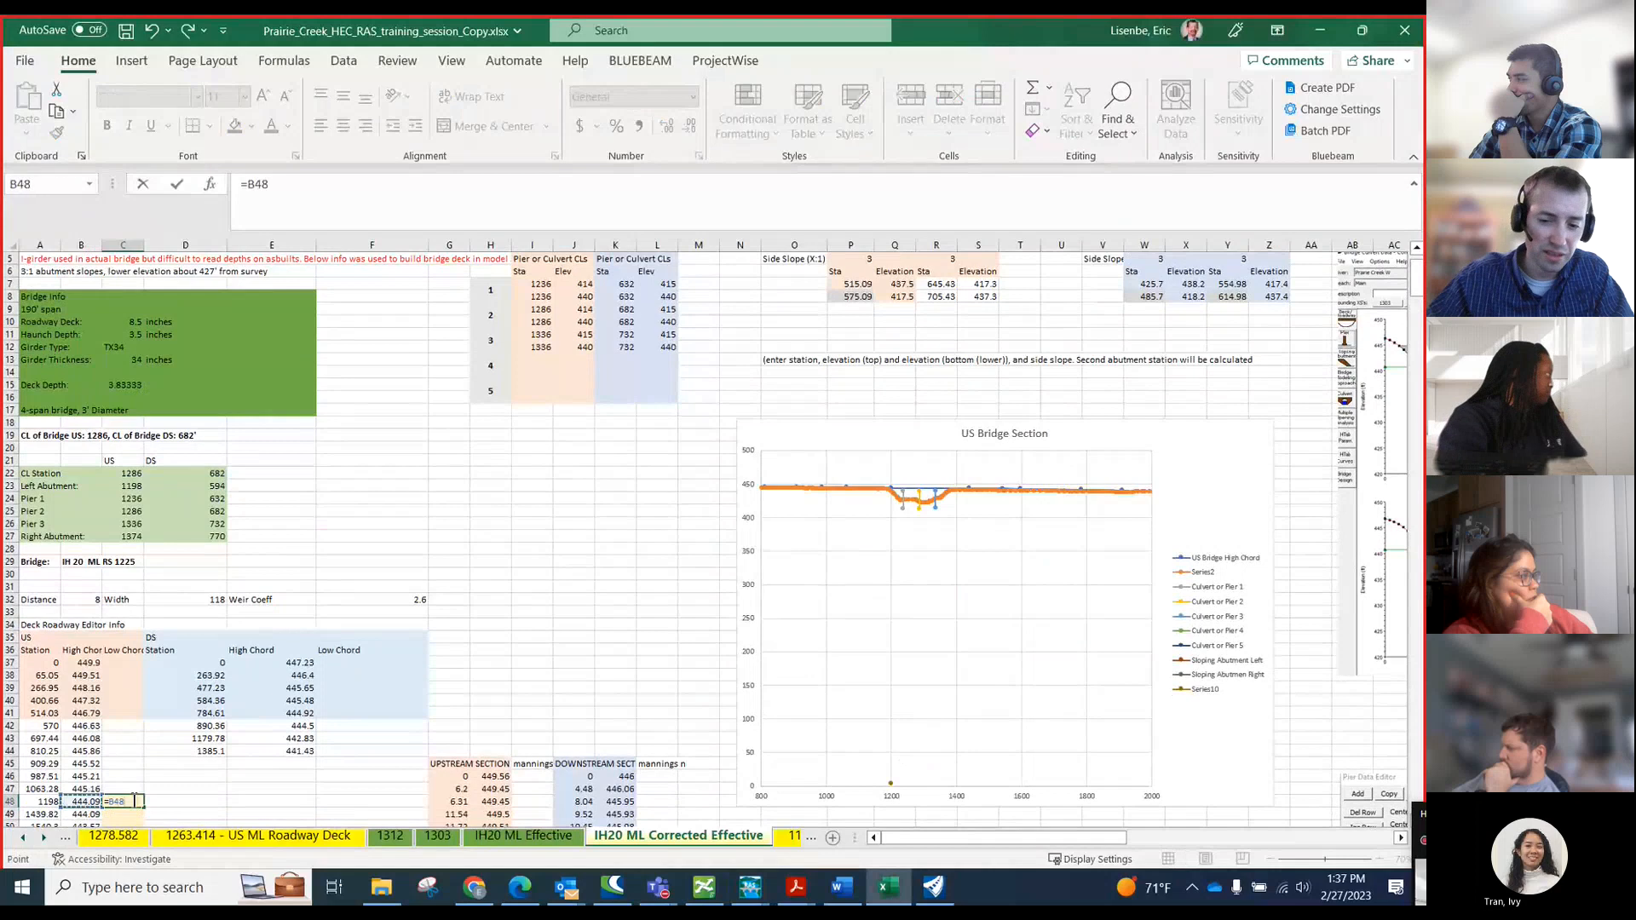
pyautogui.write('-')
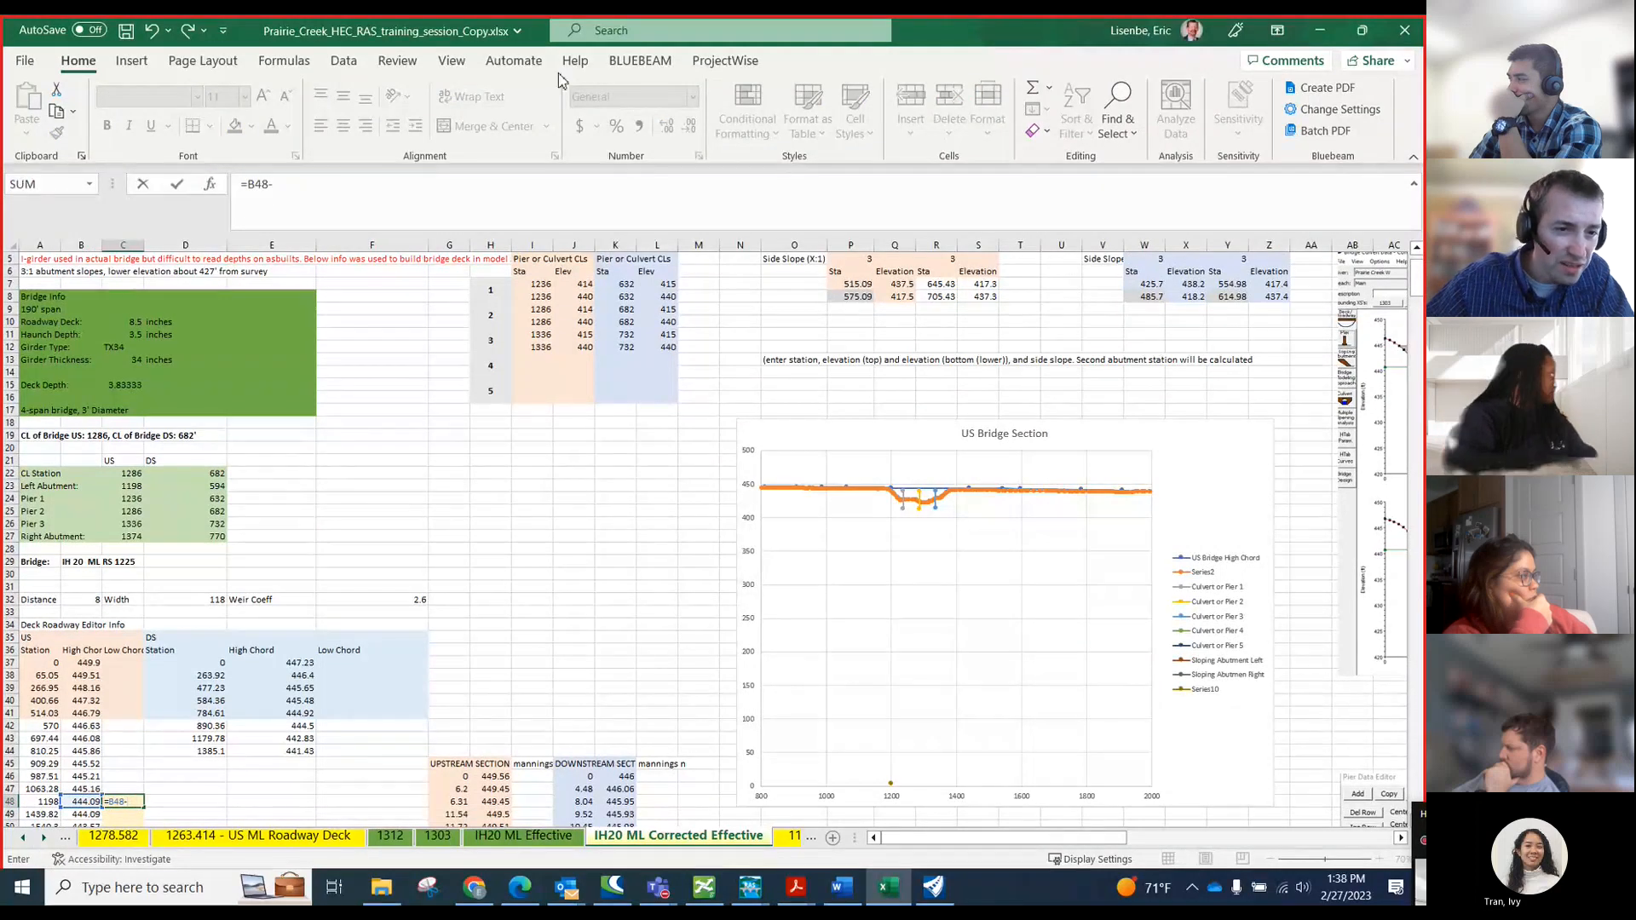
pyautogui.click(125, 385)
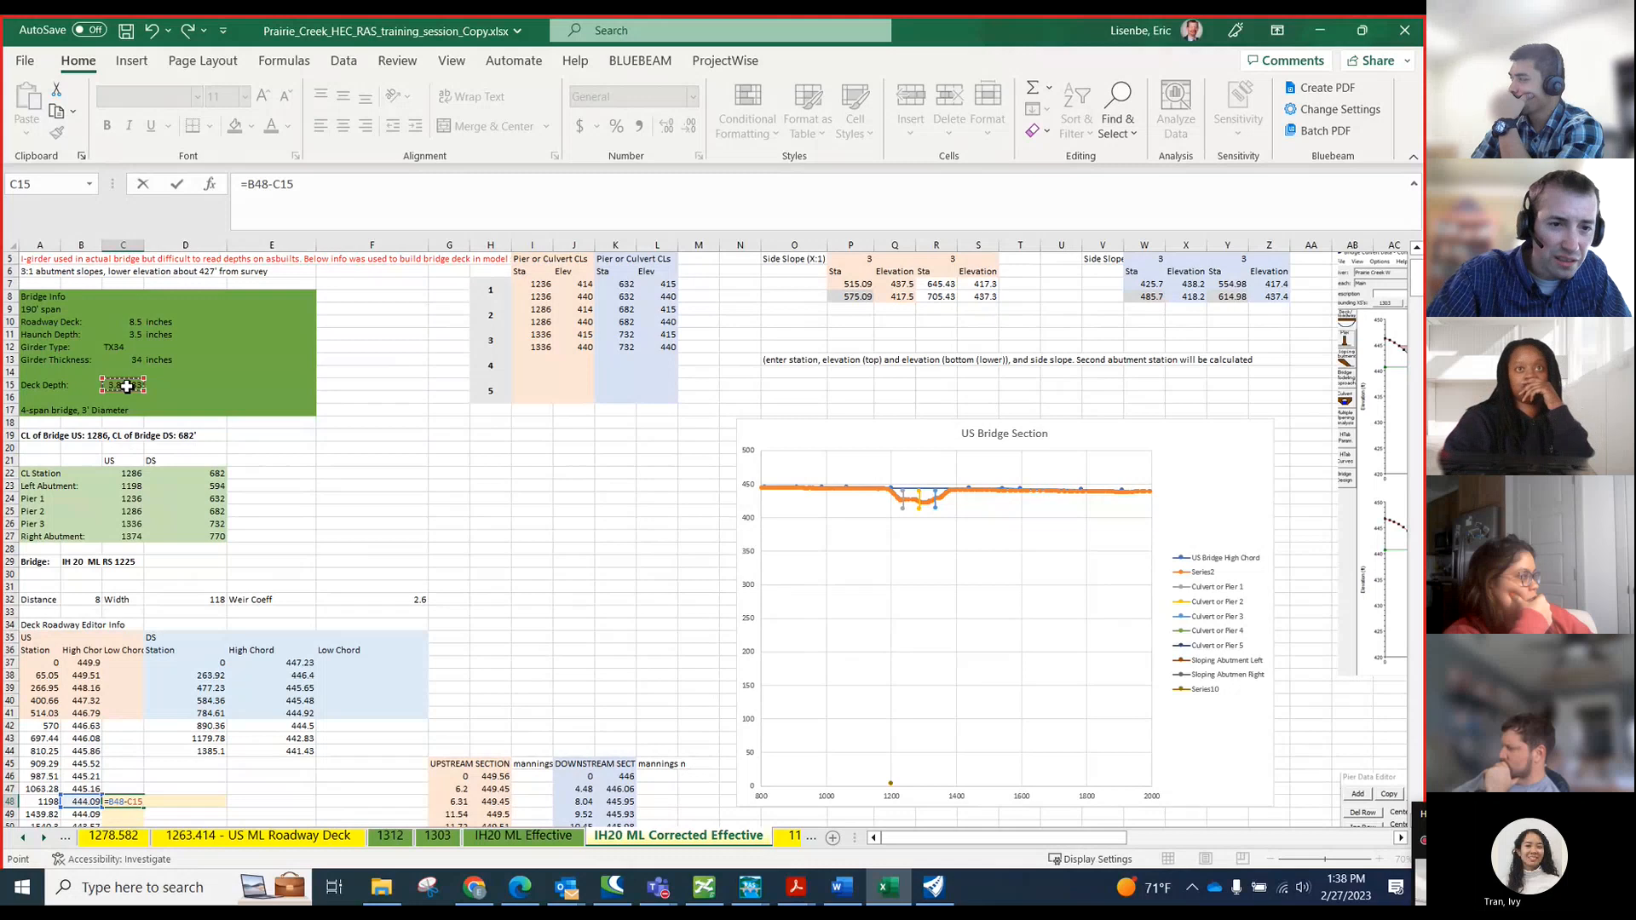
pyautogui.press('F4')
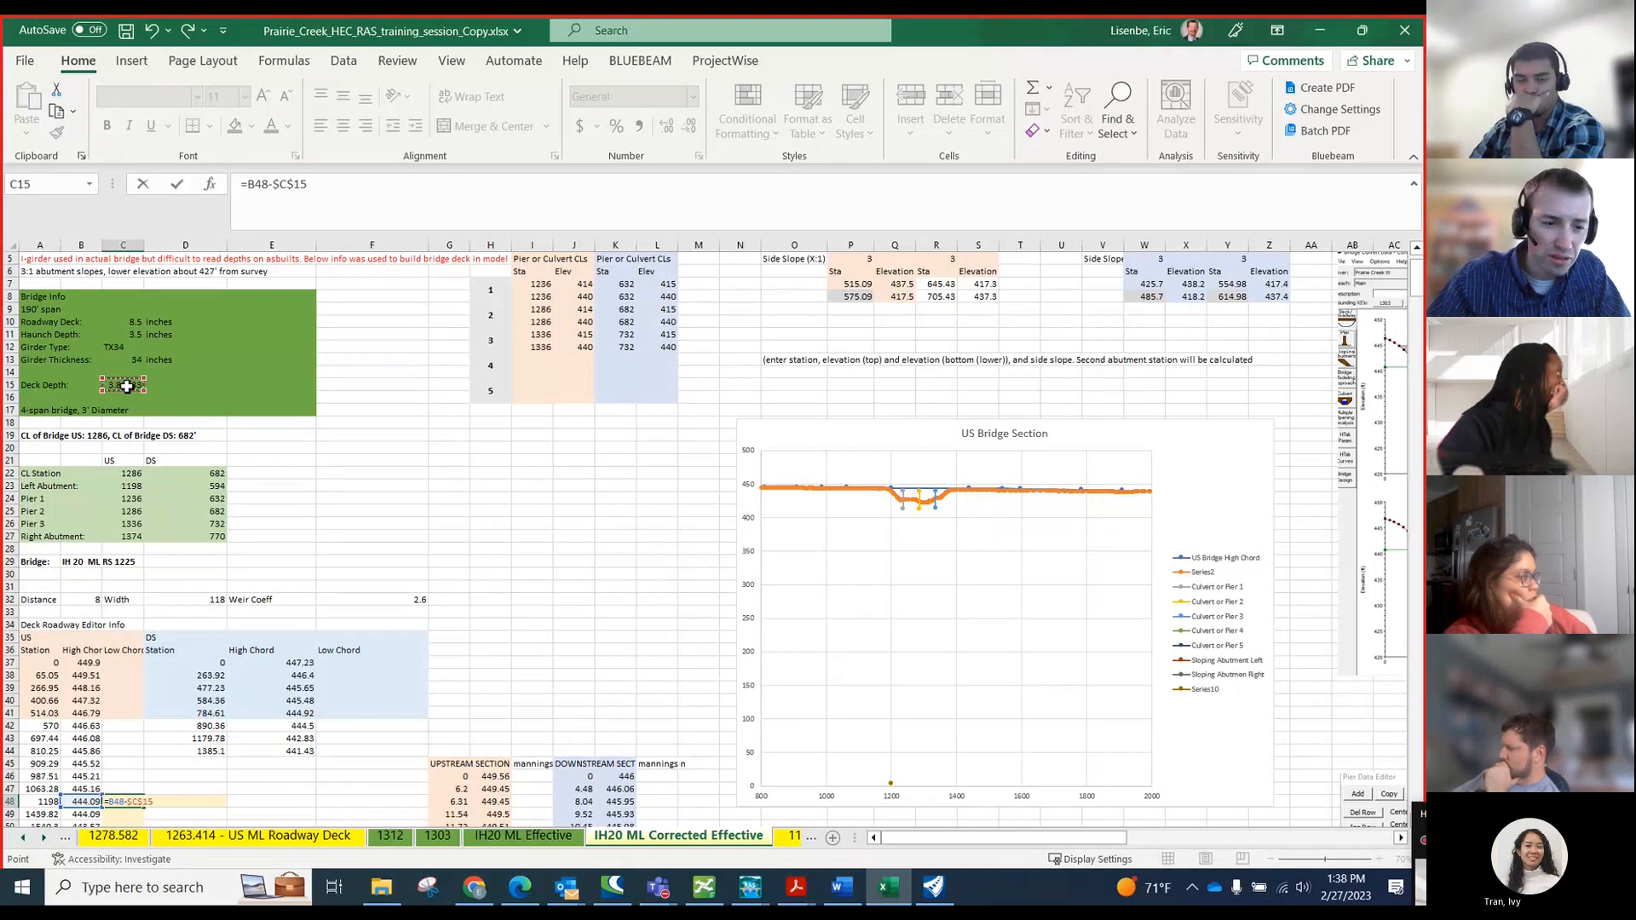
pyautogui.press('Return')
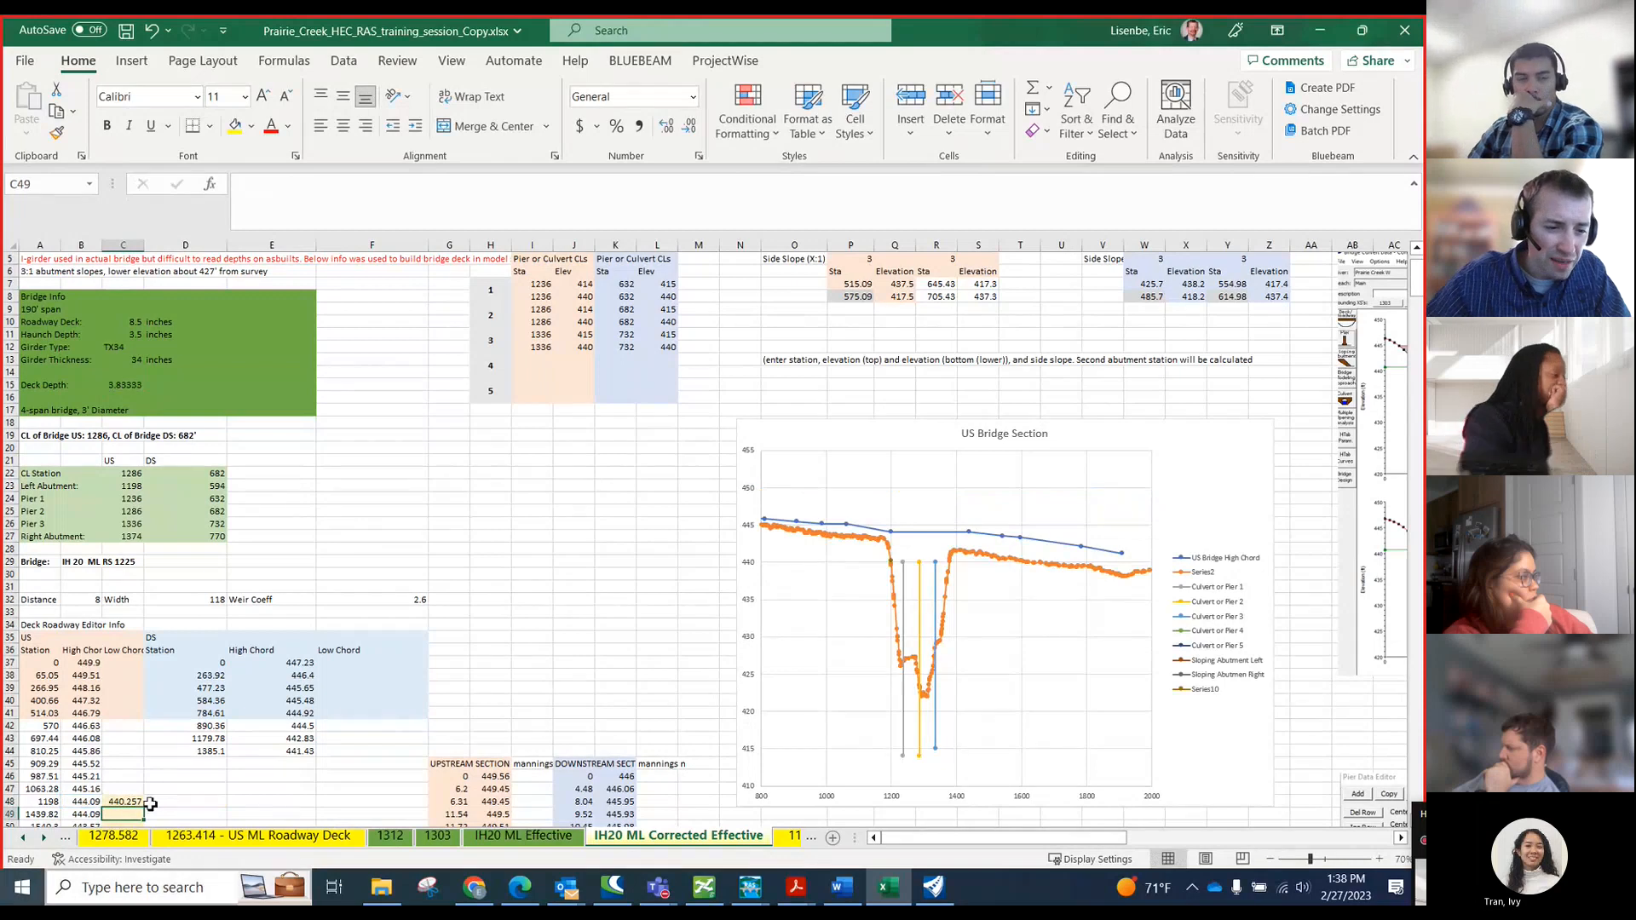
# - Copy the upstream deck rows from station 1439.82 through 1993.78 and paste them one row lower, starting at A50
pyautogui.scroll(-3, 127, 690)
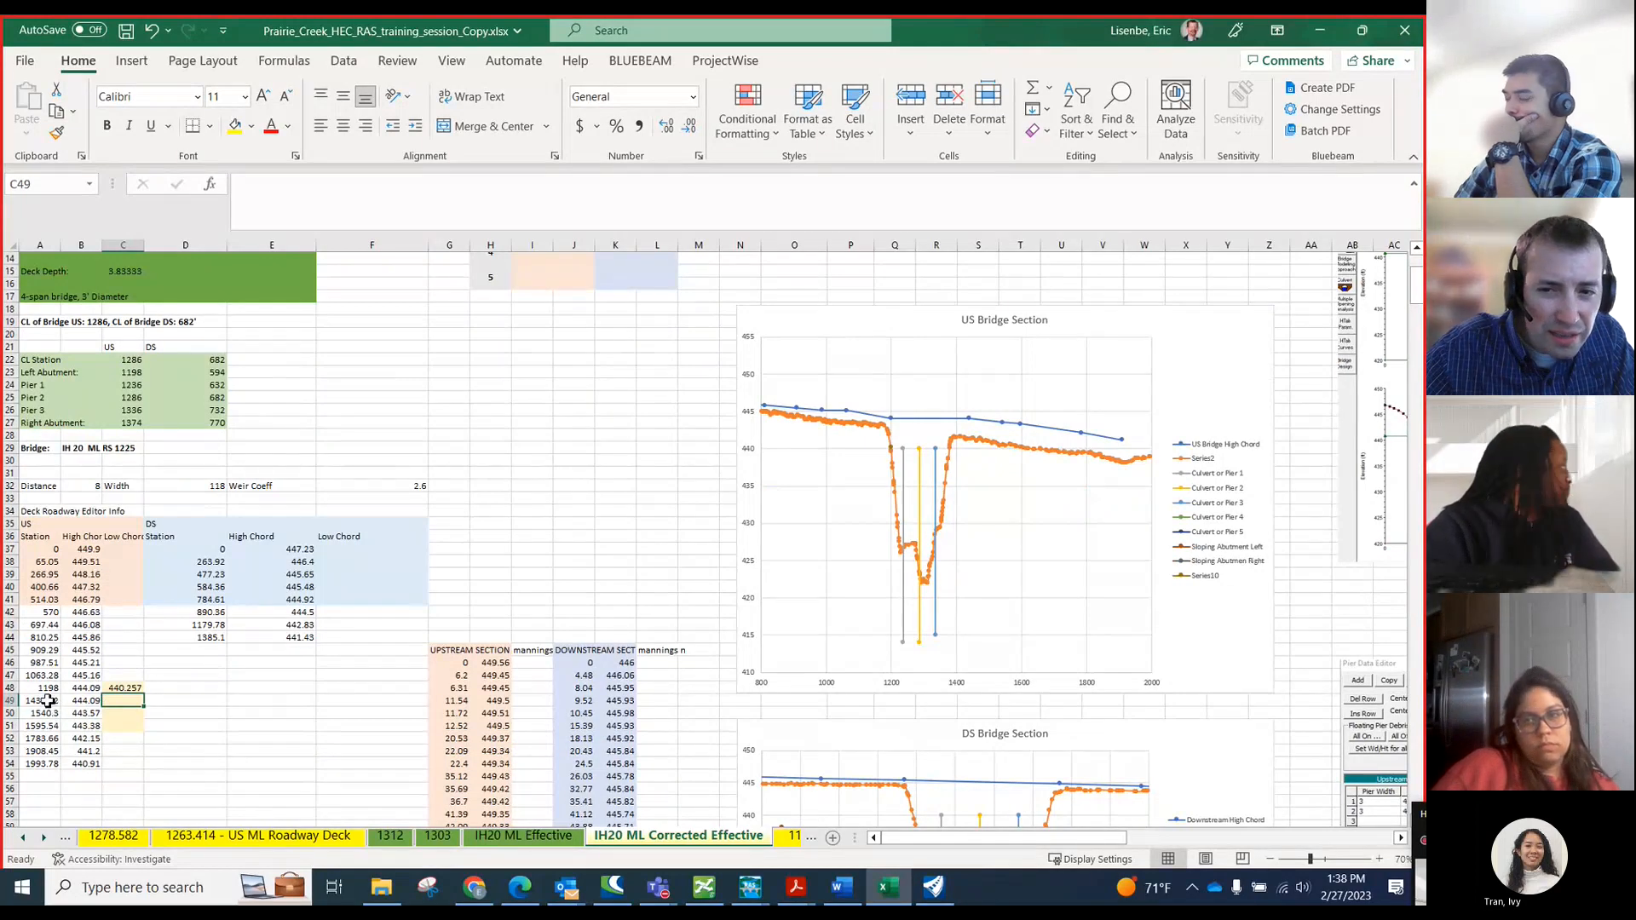
pyautogui.click(49, 700)
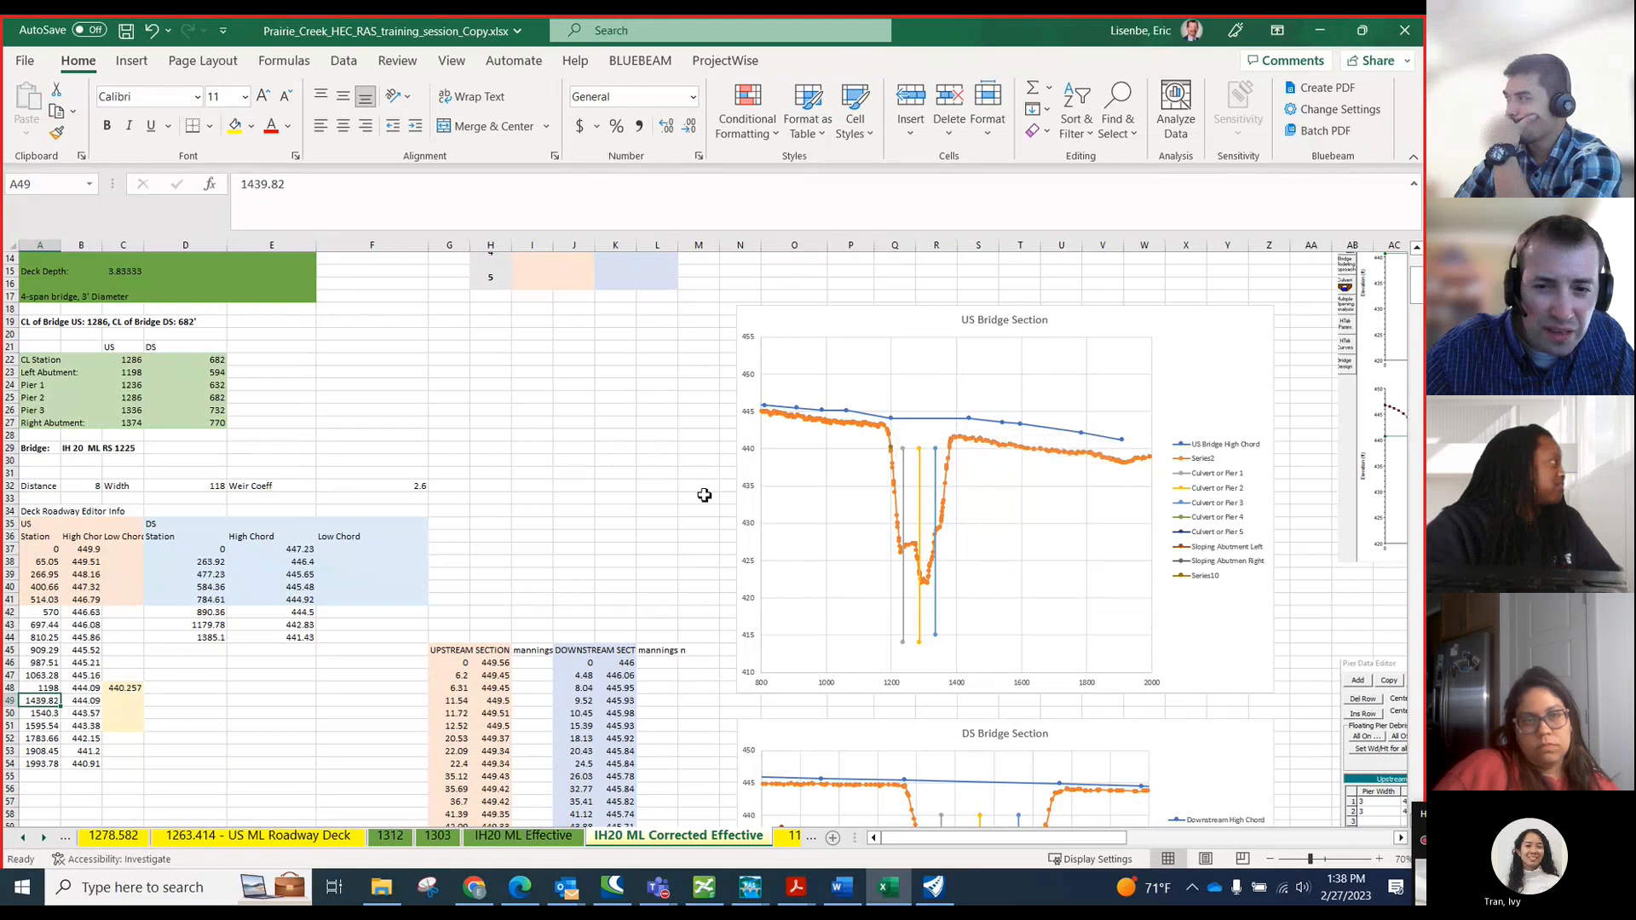
pyautogui.moveTo(893, 422)
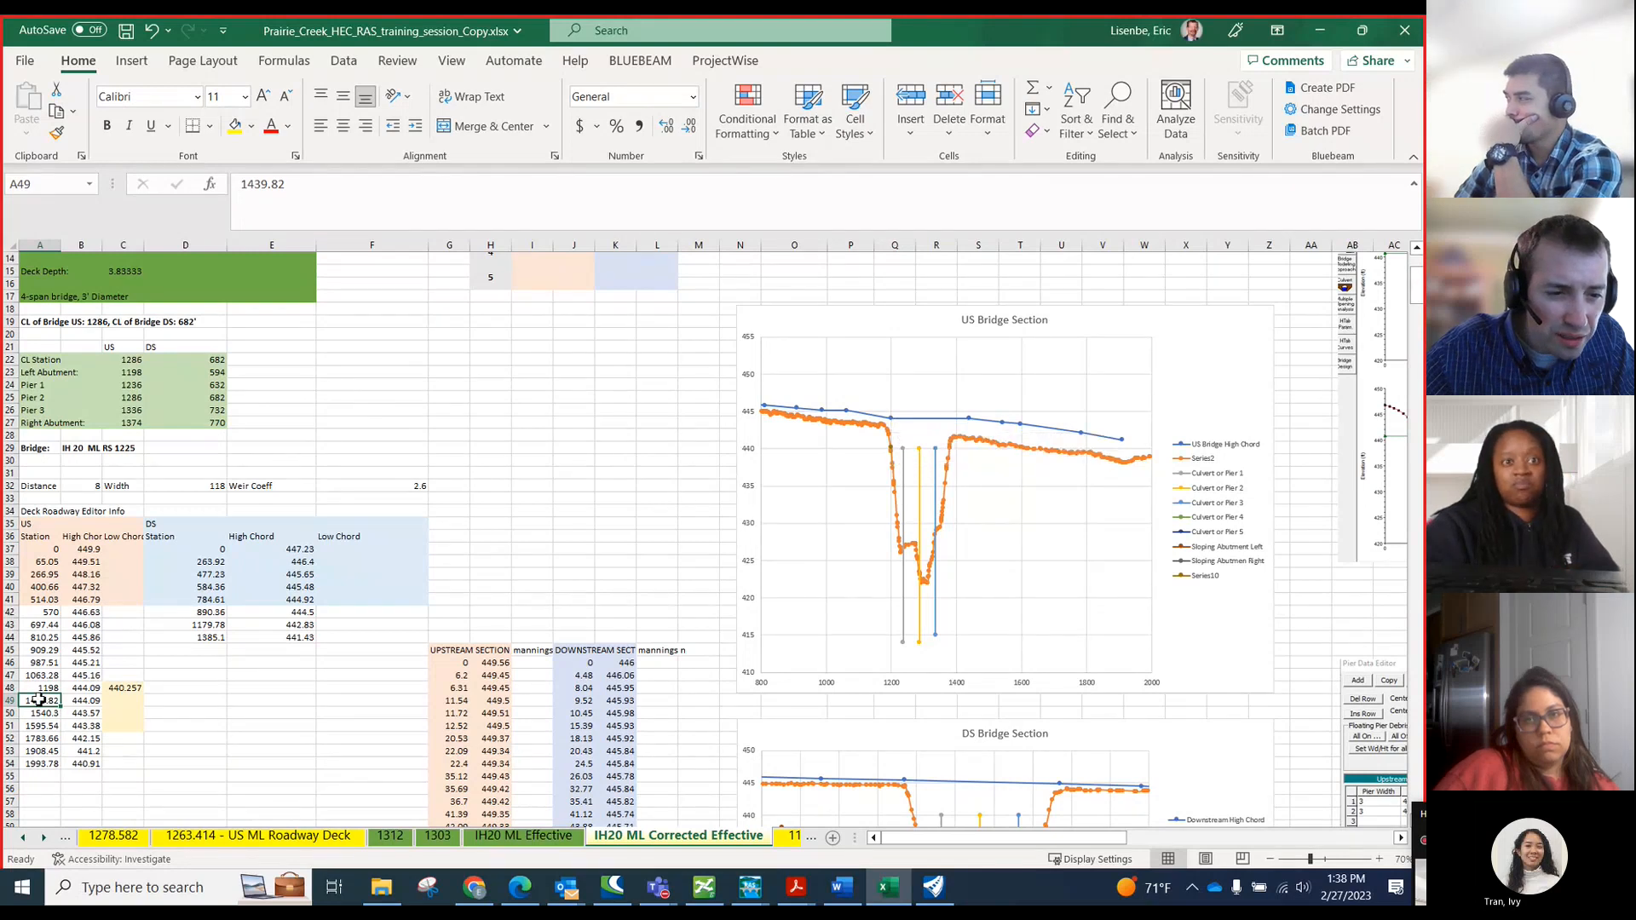
pyautogui.moveTo(39, 704); pyautogui.dragTo(114, 762)
pyautogui.hotkey('ctrl', 'c')
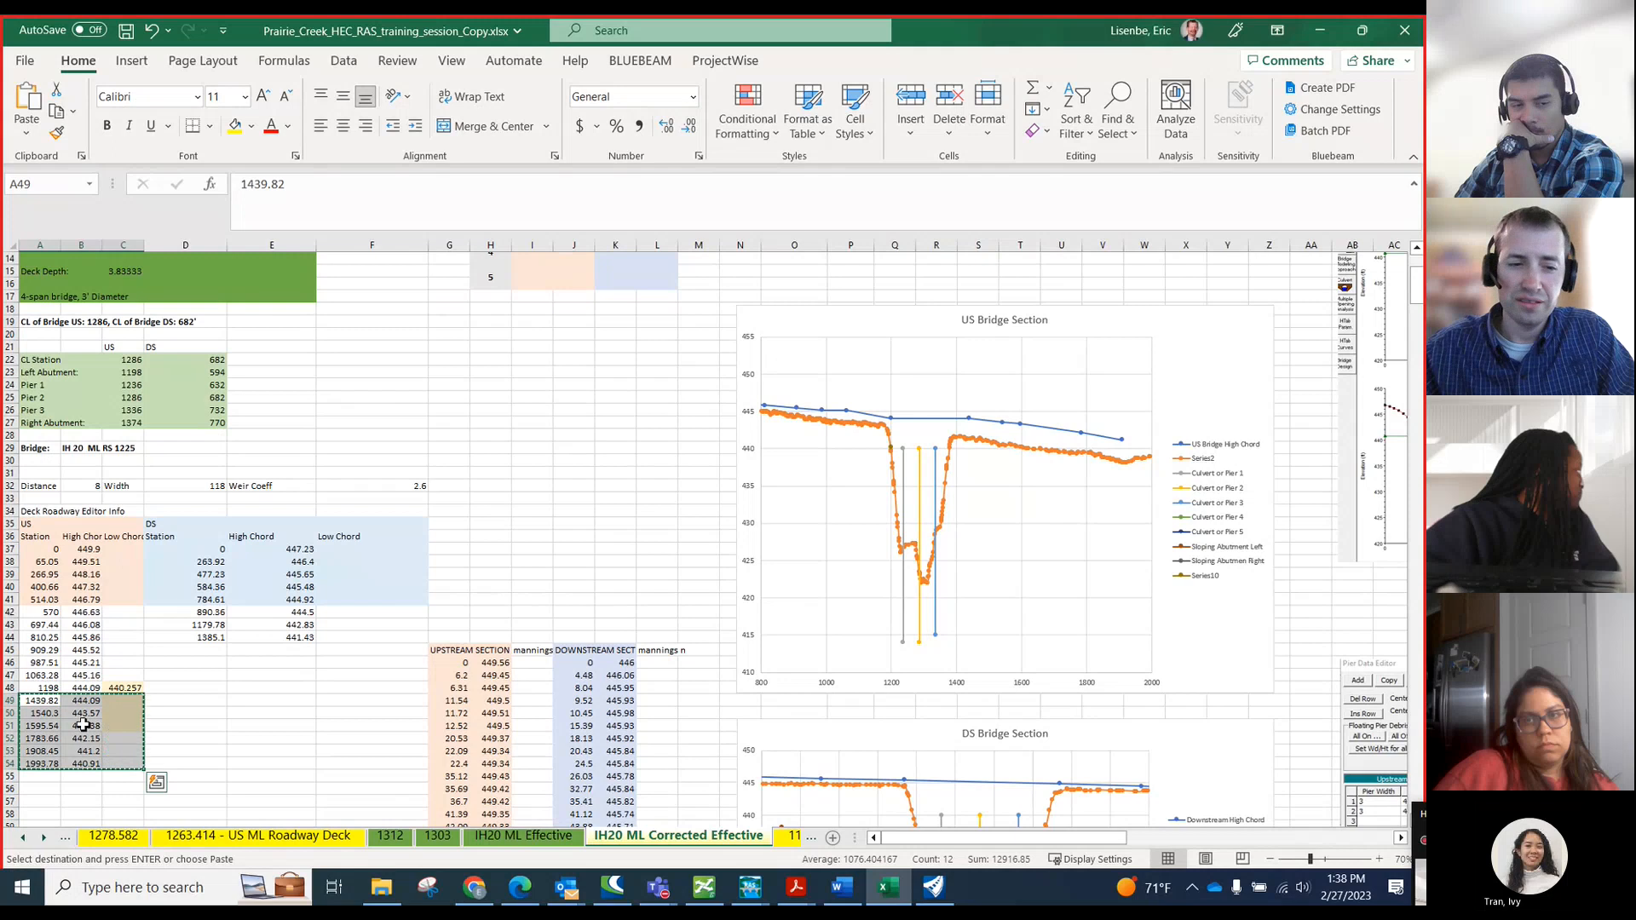
pyautogui.click(56, 713)
pyautogui.press('Return')
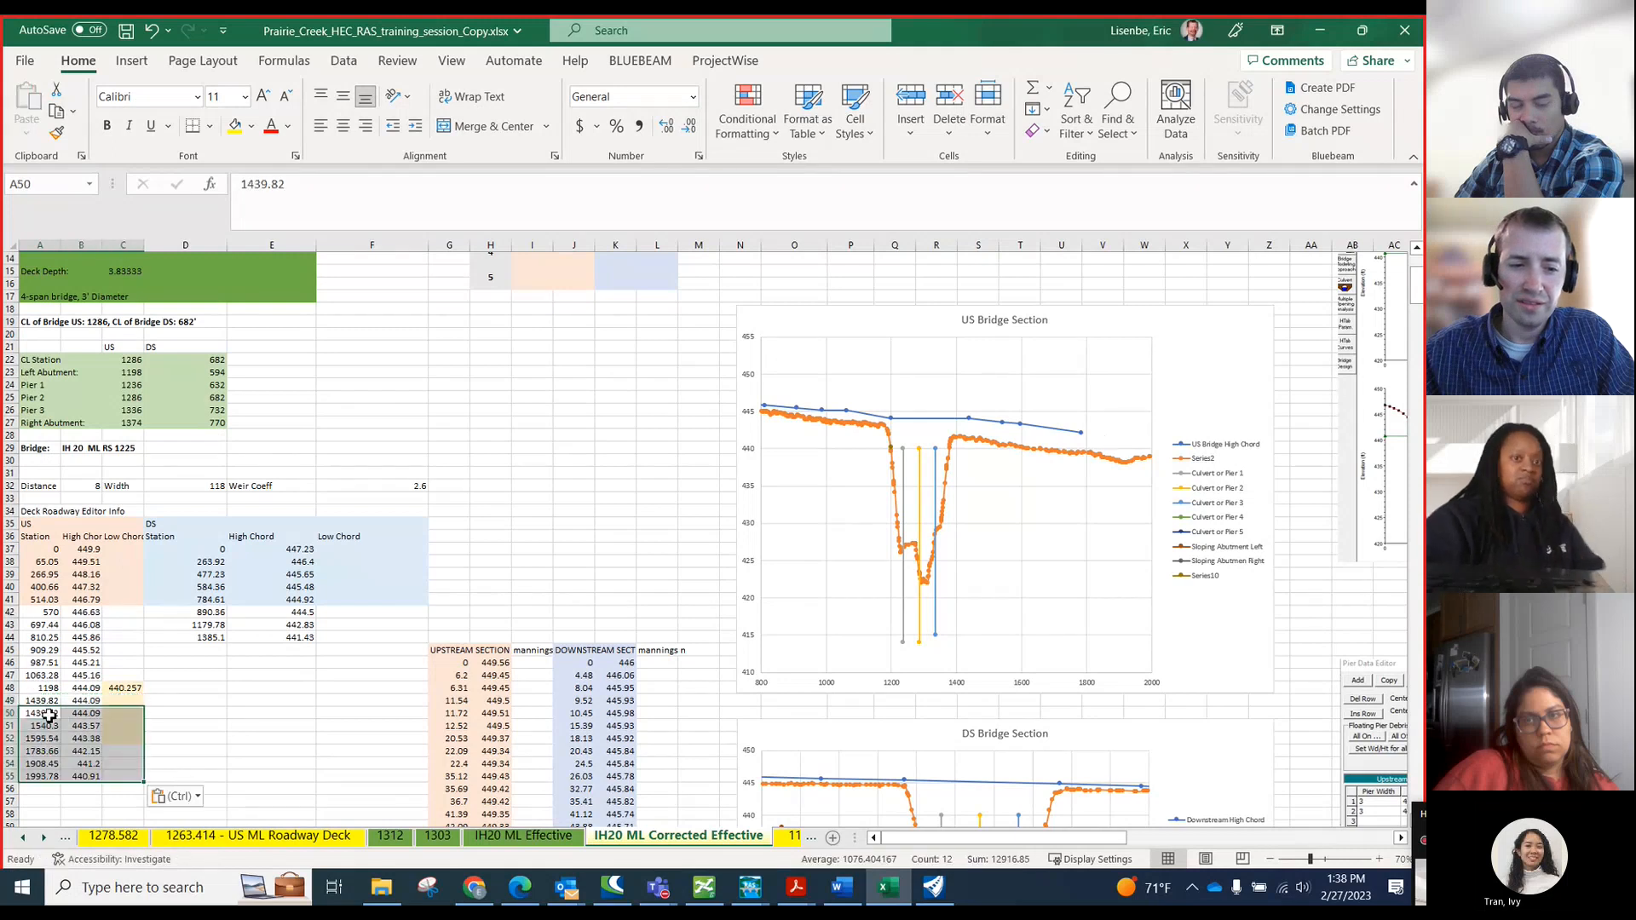
# - Enter the upstream right abutment station 1374 in A49 of the deck table
pyautogui.click(54, 701)
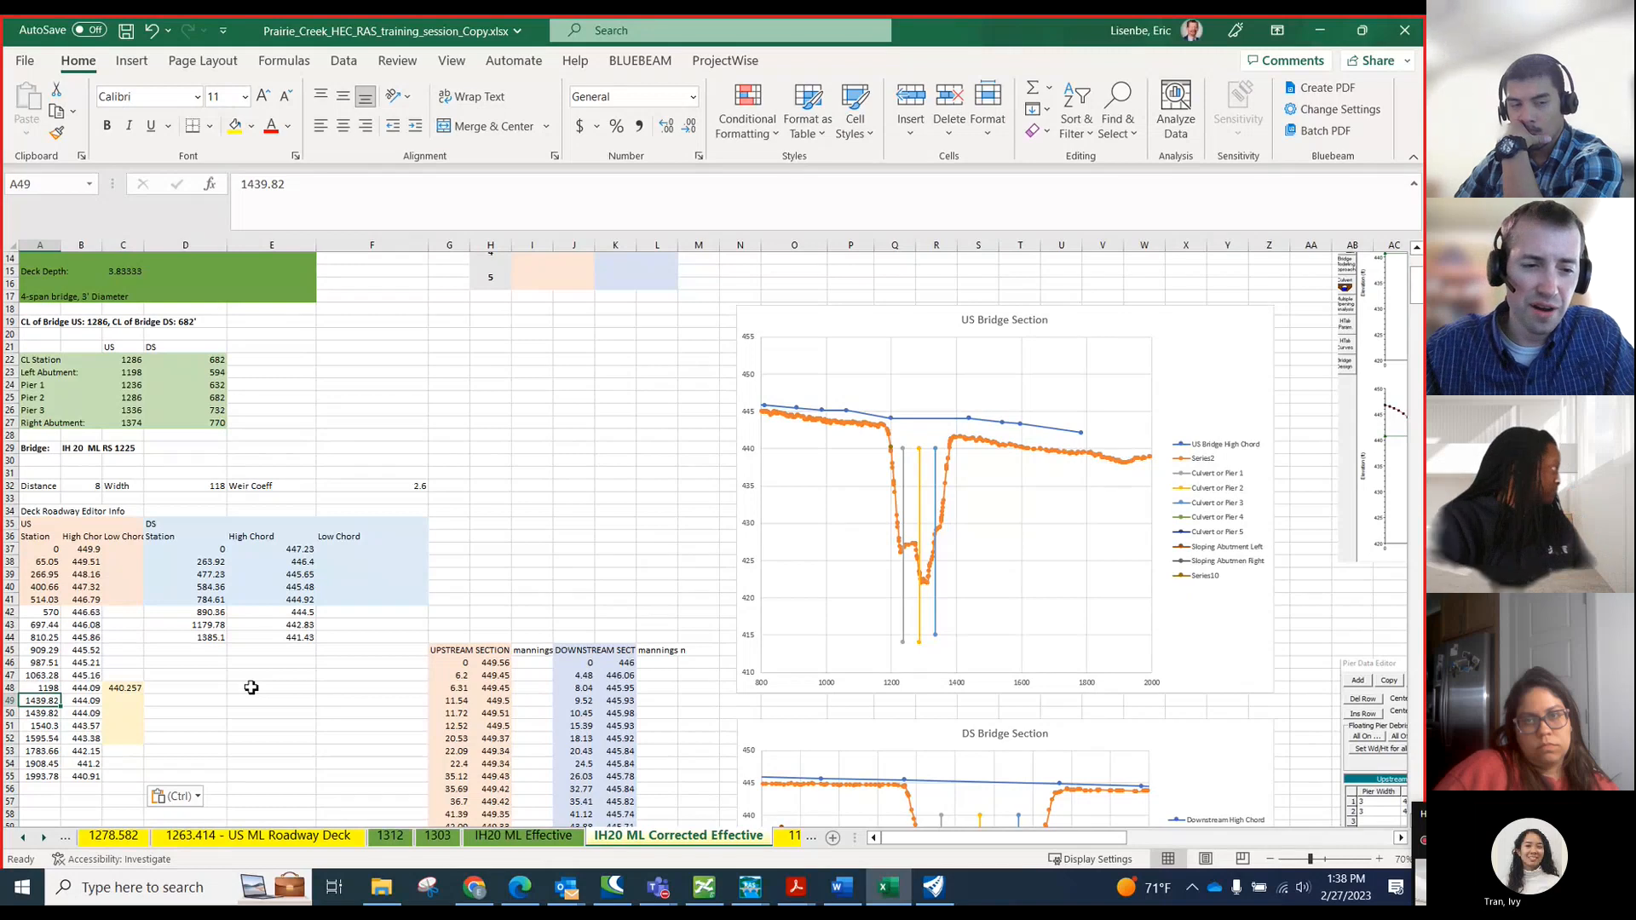
pyautogui.click(126, 423)
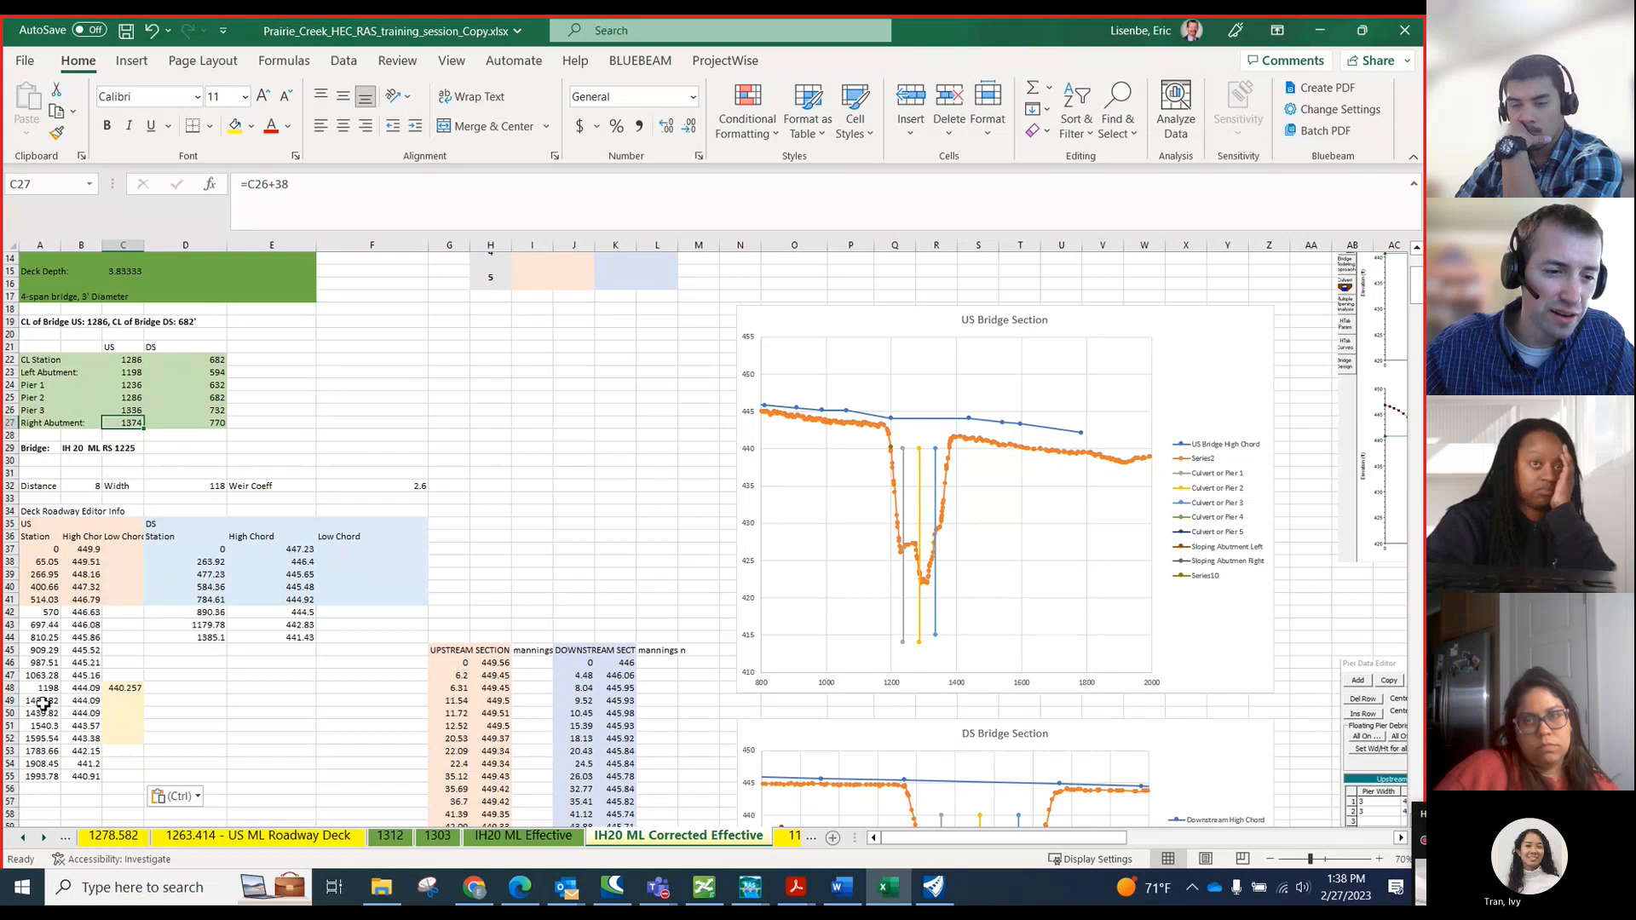
pyautogui.click(32, 699)
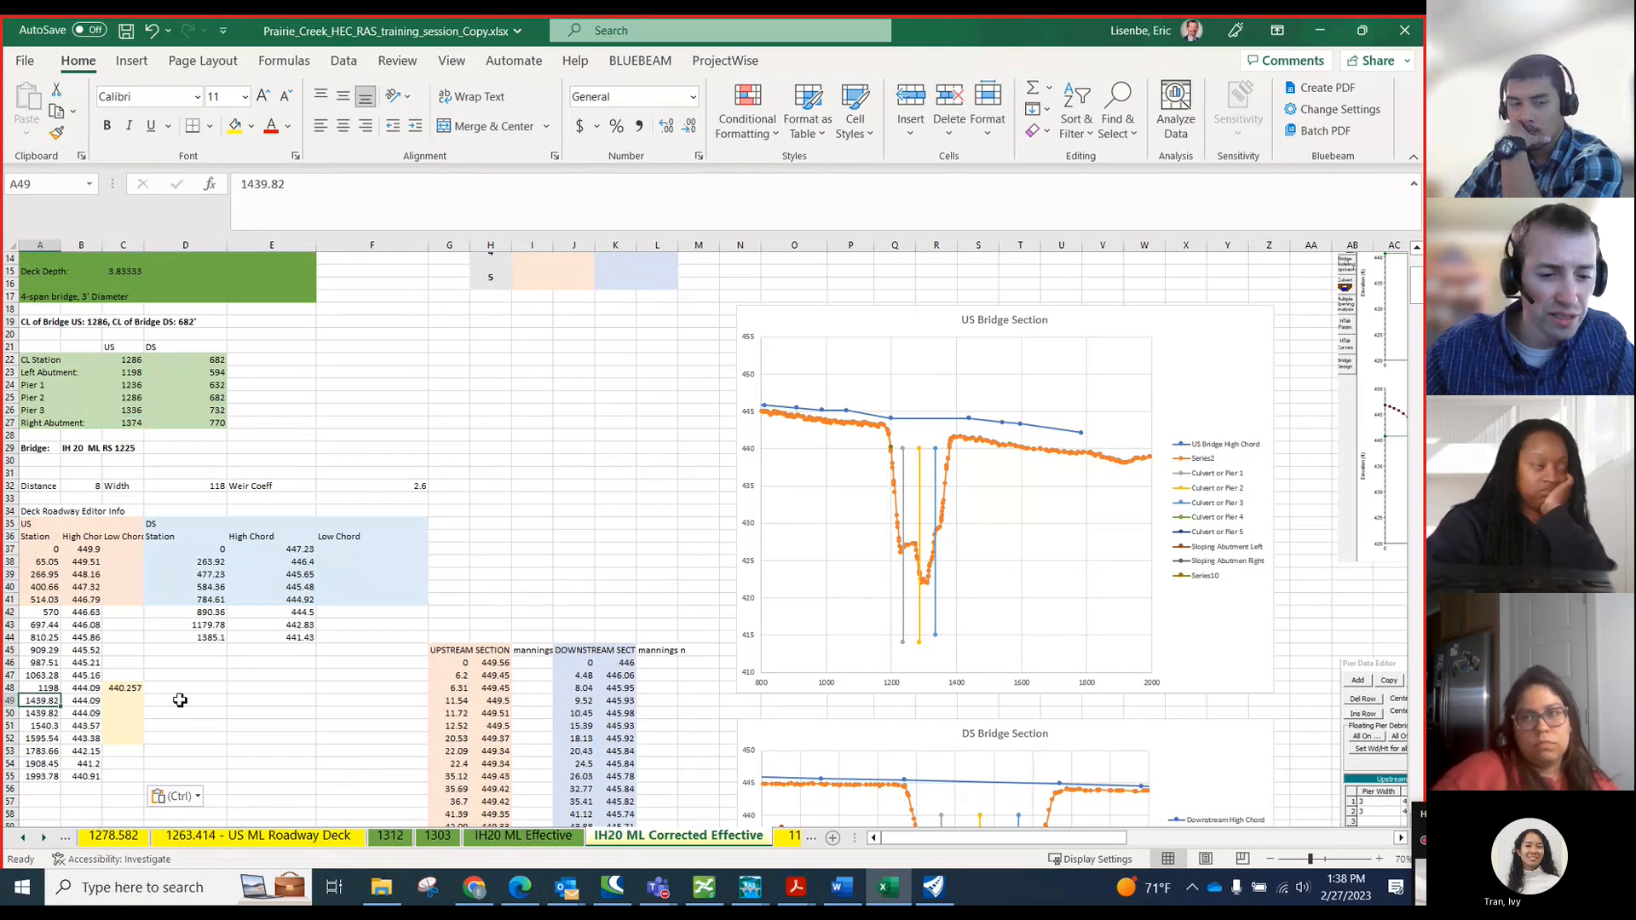
pyautogui.write('1374')
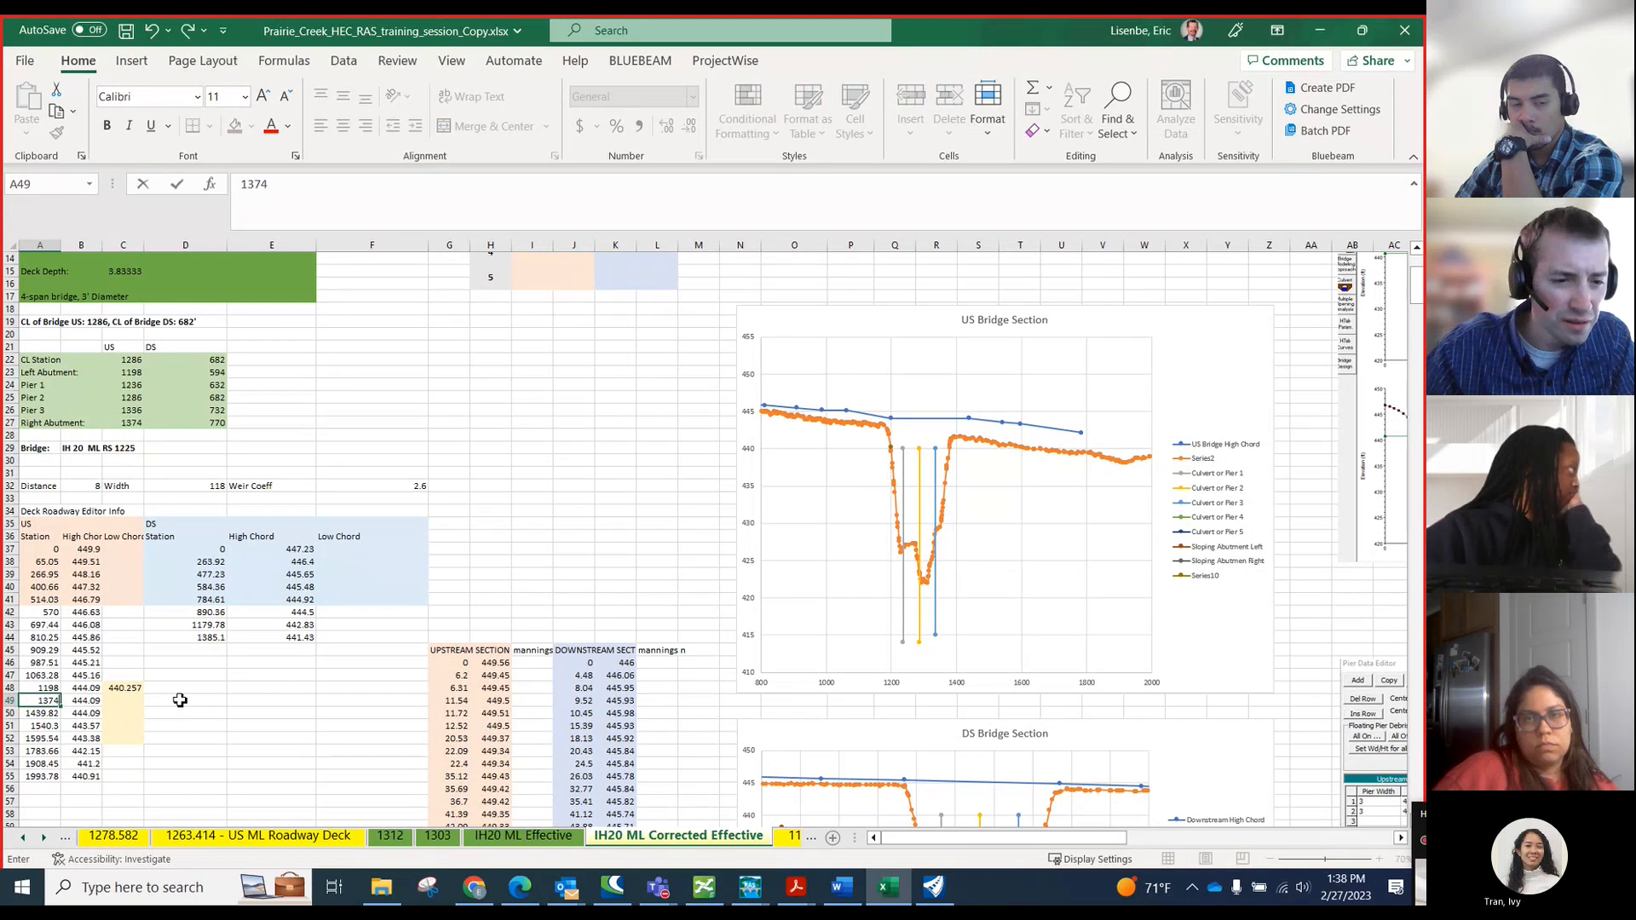
pyautogui.press('Tab')
# - Fill the low chord formula from C48 down to C49 for station 1374 and check its point on the US Bridge Section chart
pyautogui.press('Tab')
pyautogui.click(124, 691)
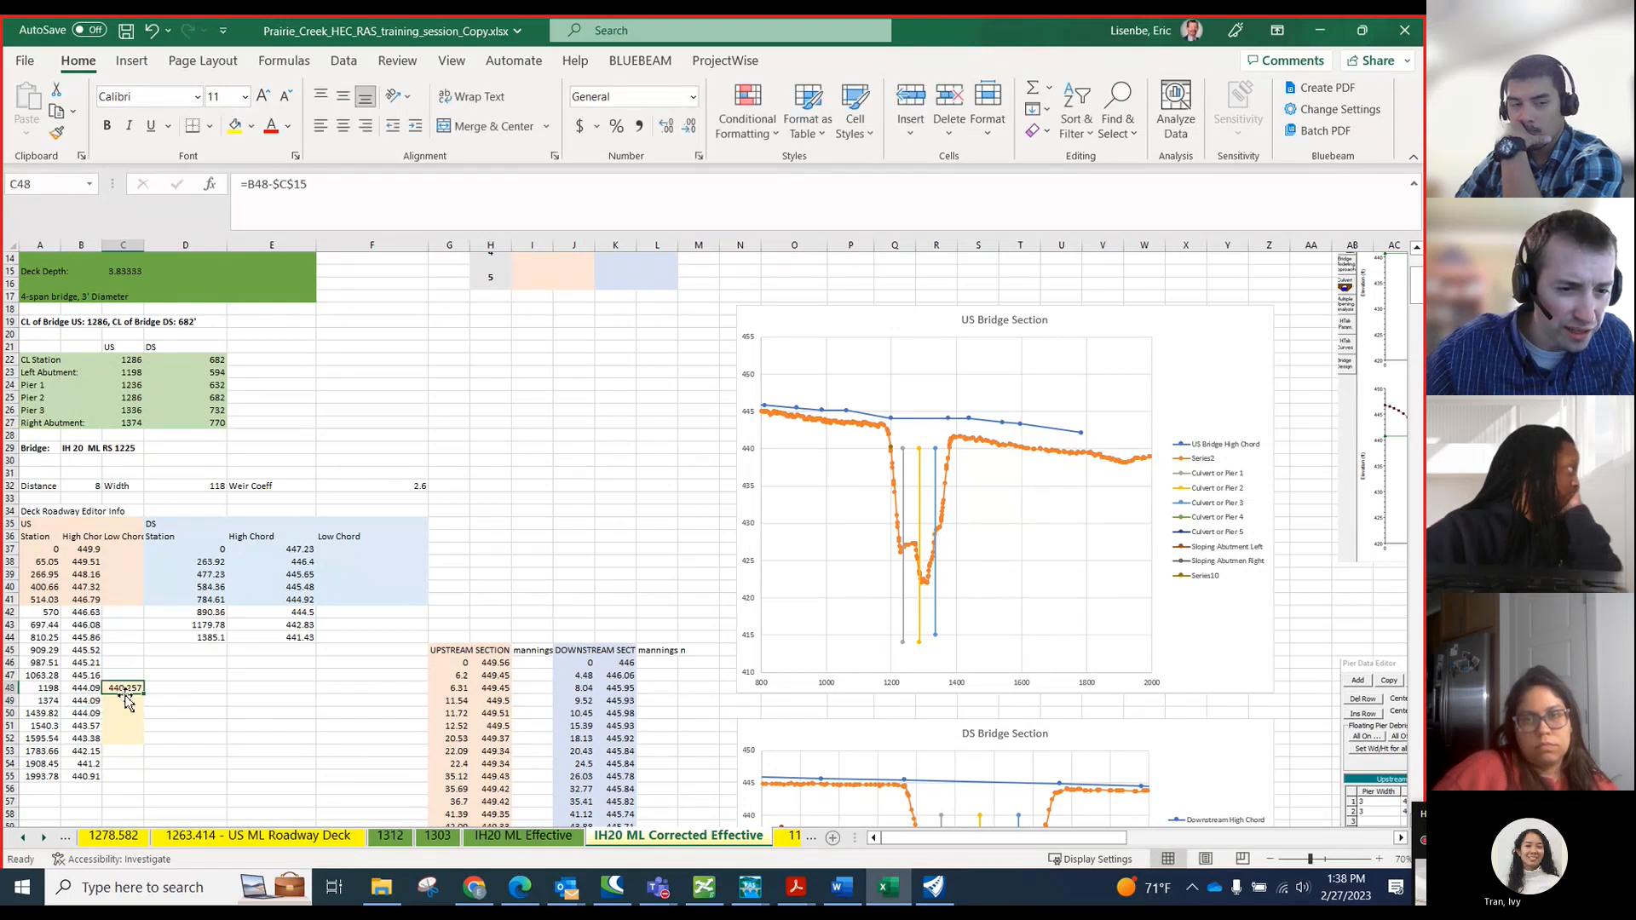
pyautogui.moveTo(141, 697); pyautogui.dragTo(142, 709)
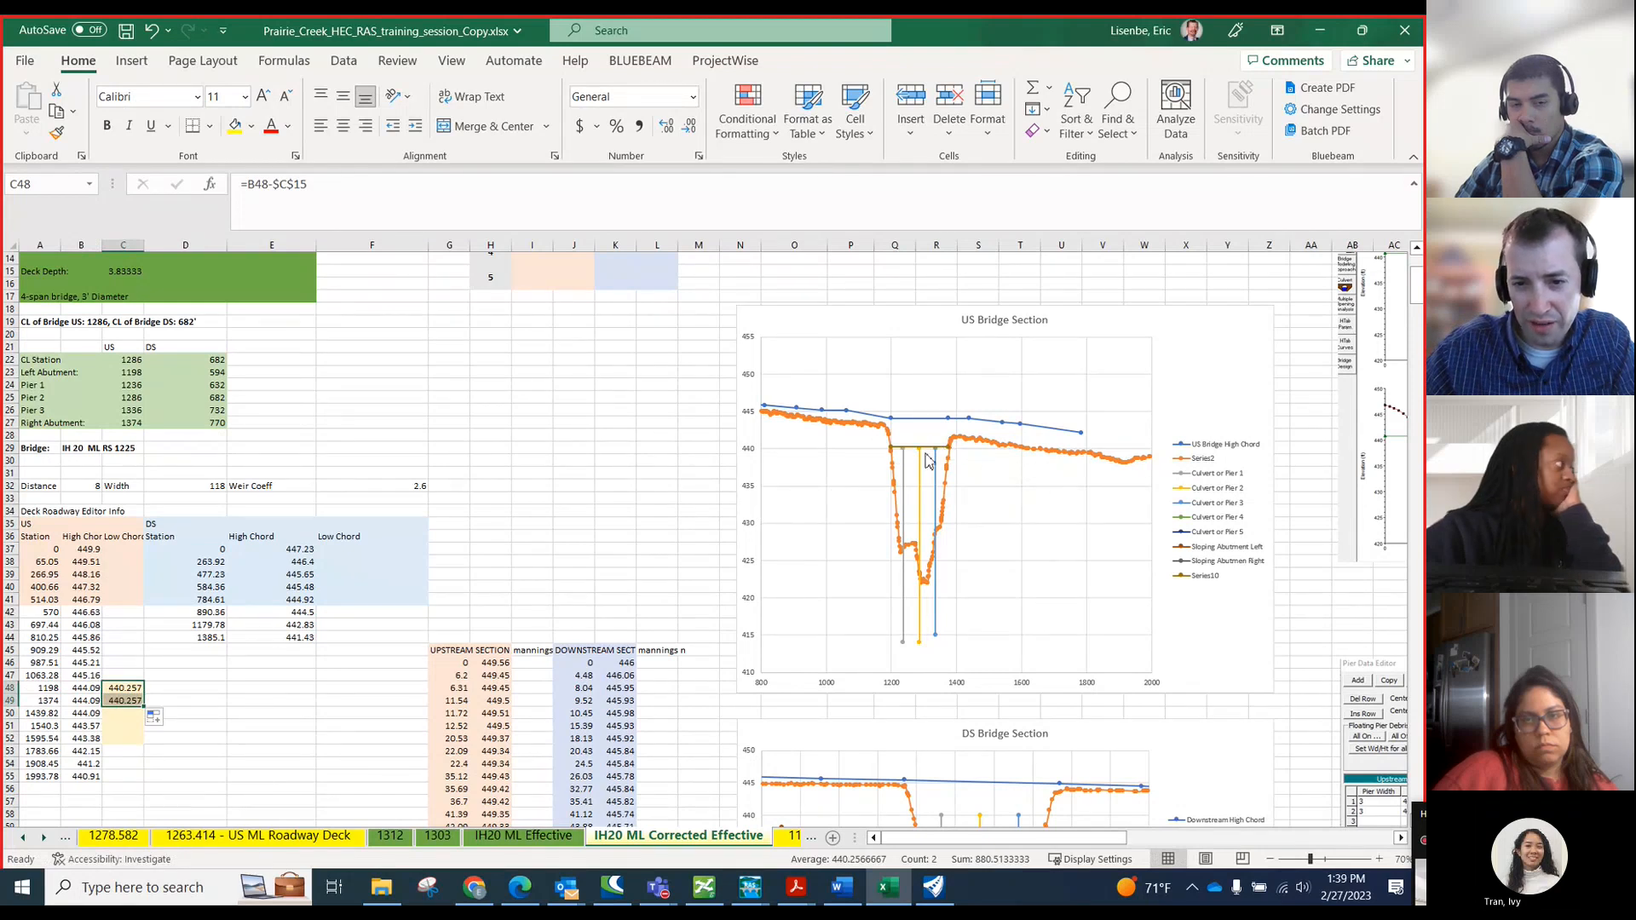
pyautogui.moveTo(951, 456)
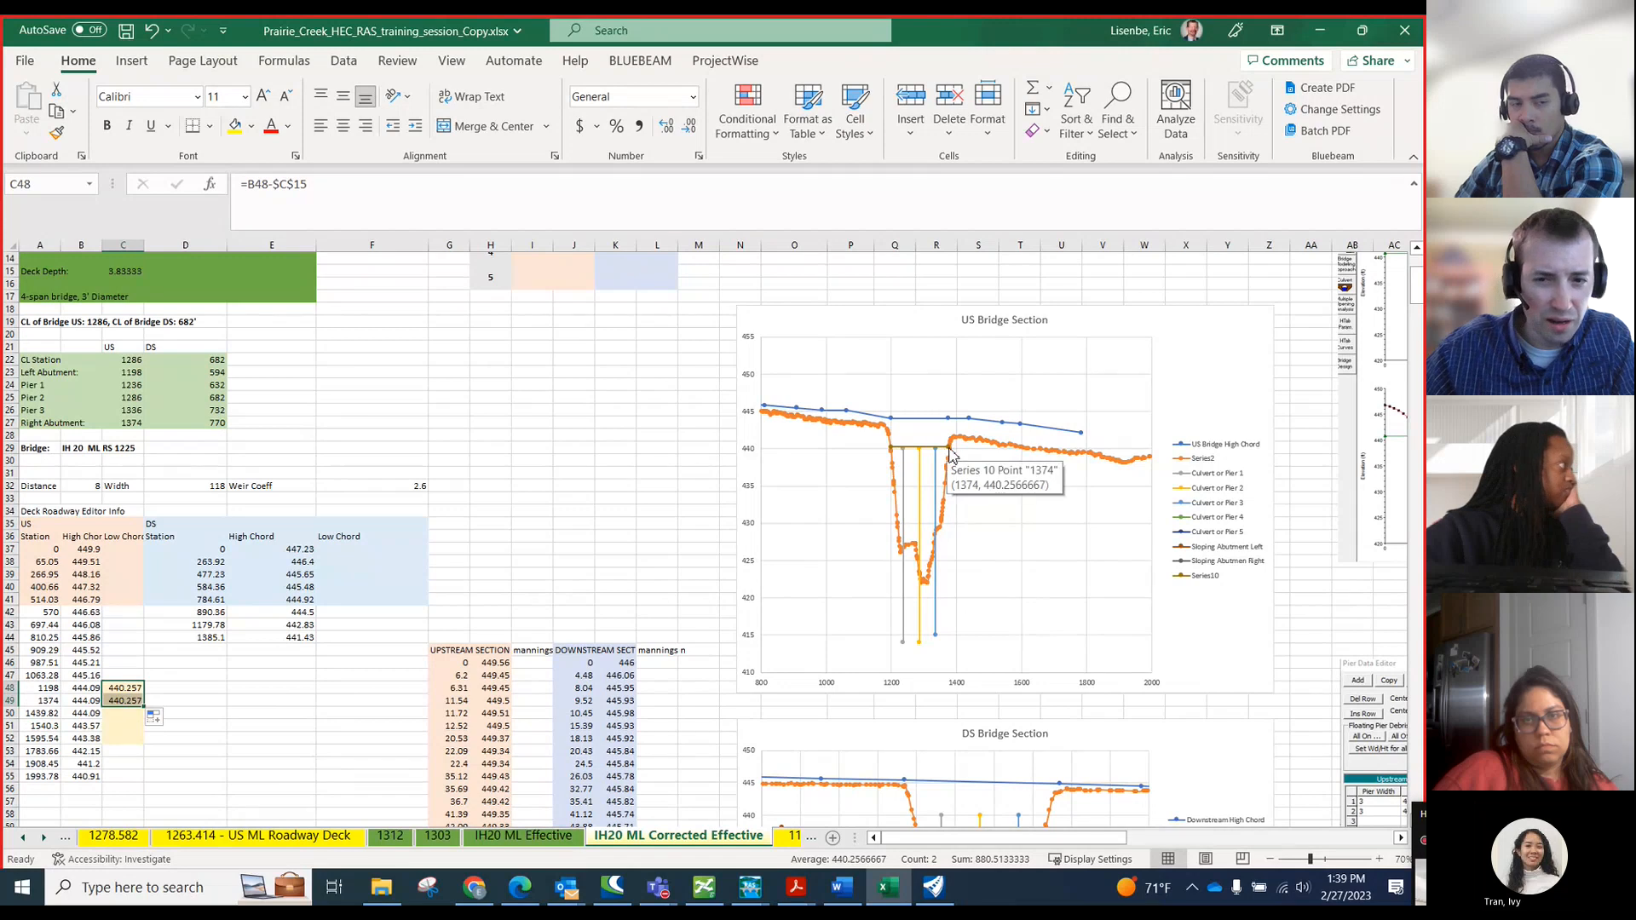
# - Set the upstream high chord at the left abutment station 1198 to 445
pyautogui.click(82, 700)
pyautogui.click(82, 688)
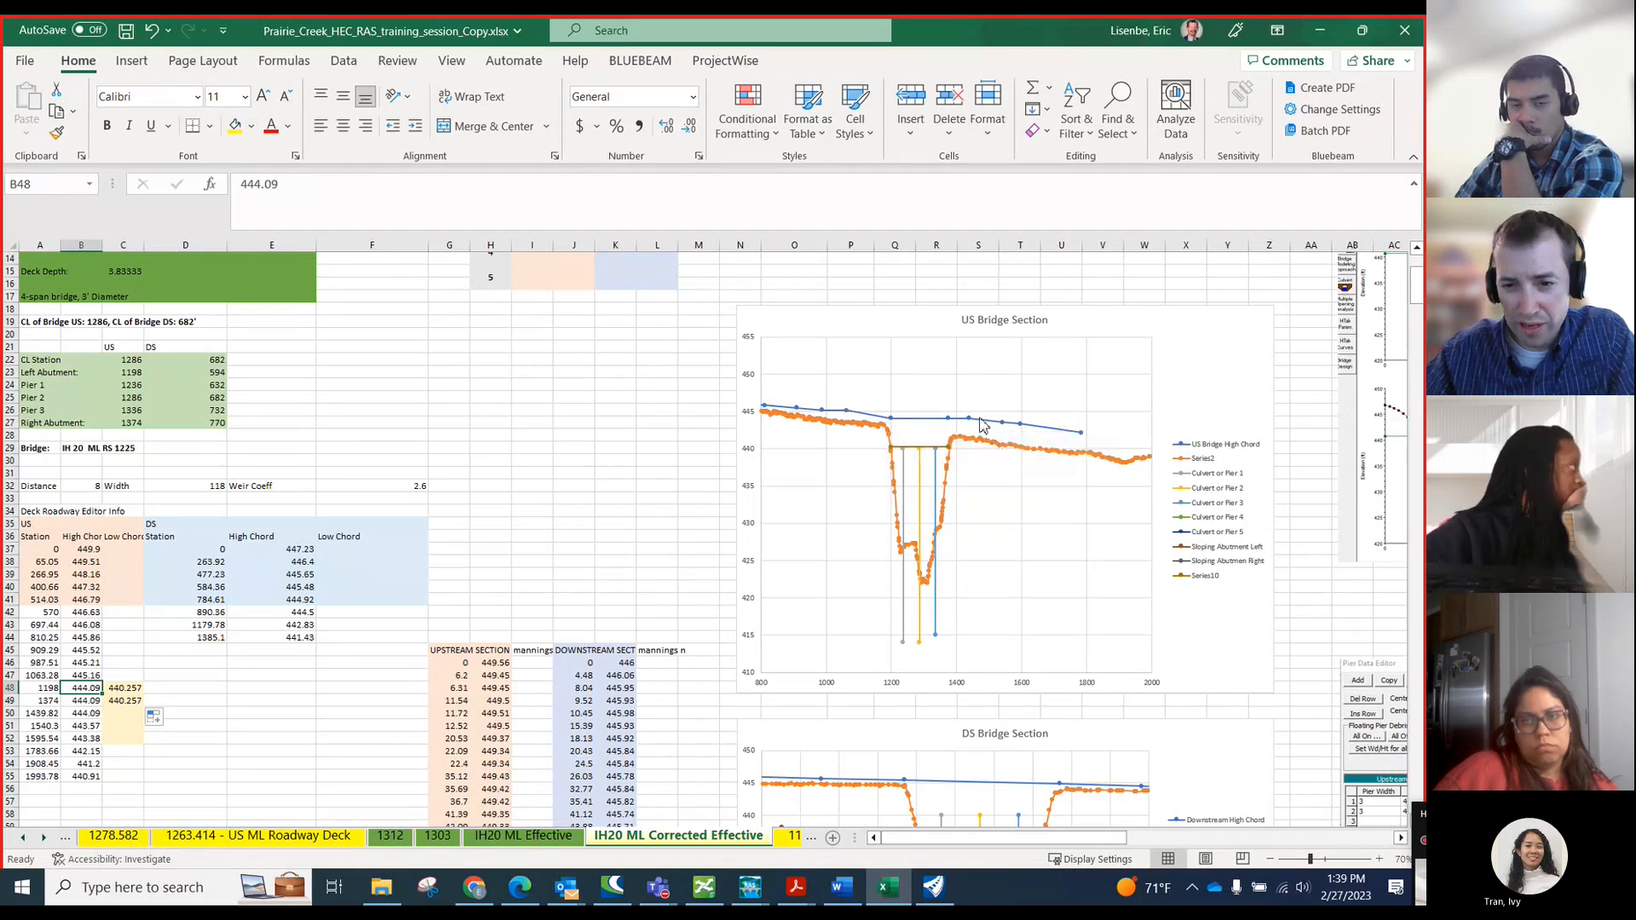
pyautogui.moveTo(878, 419)
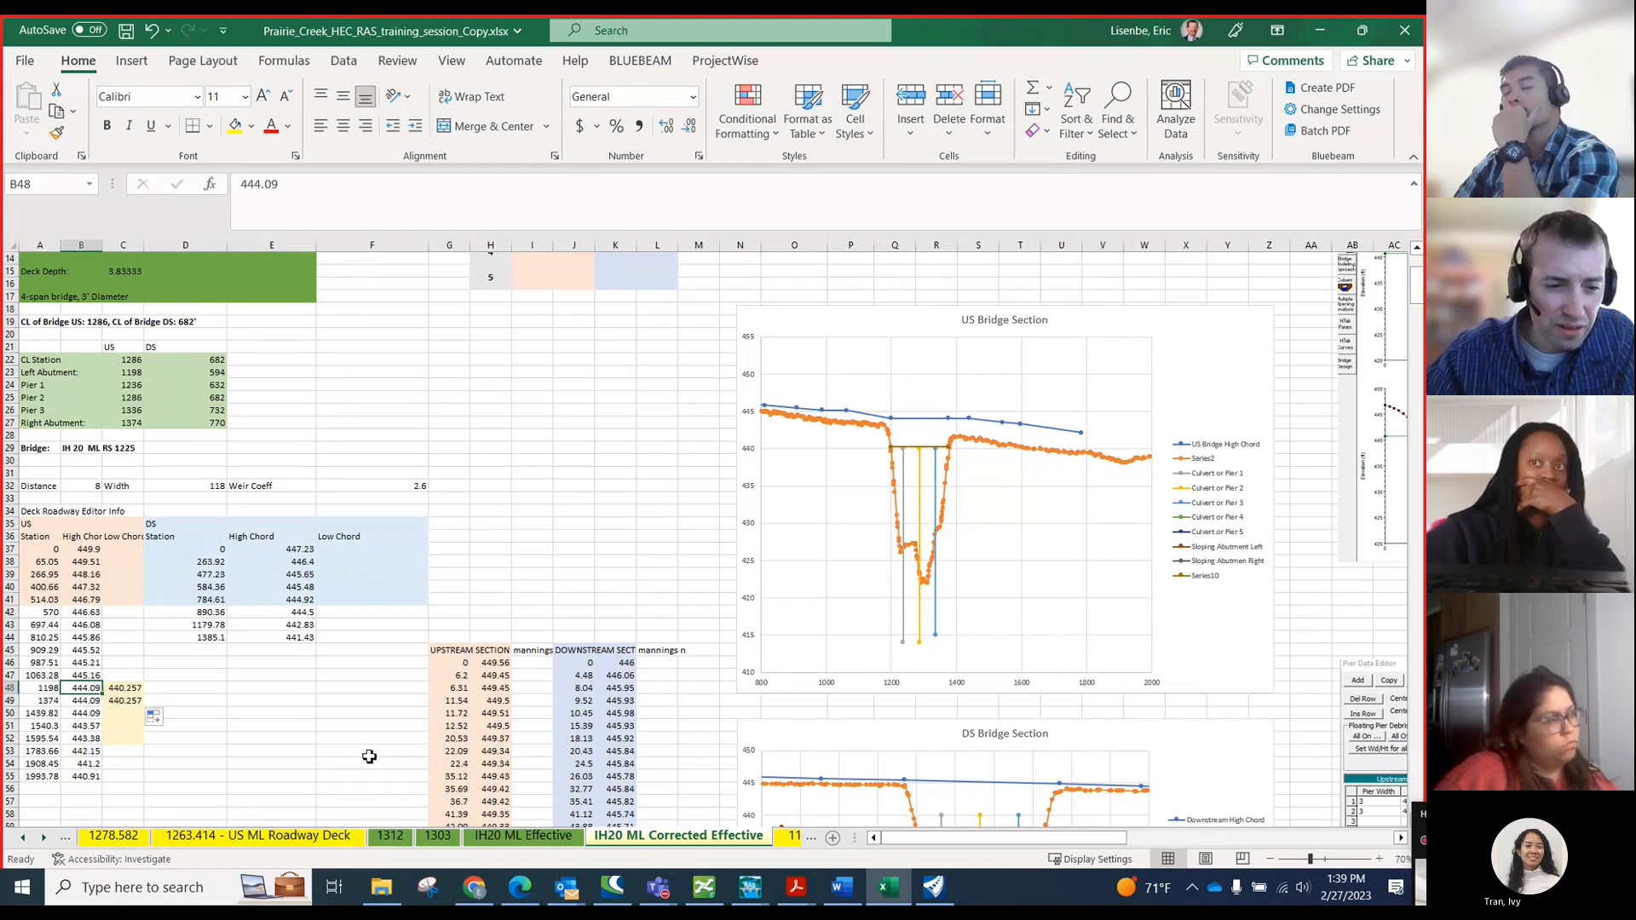
pyautogui.write('44')
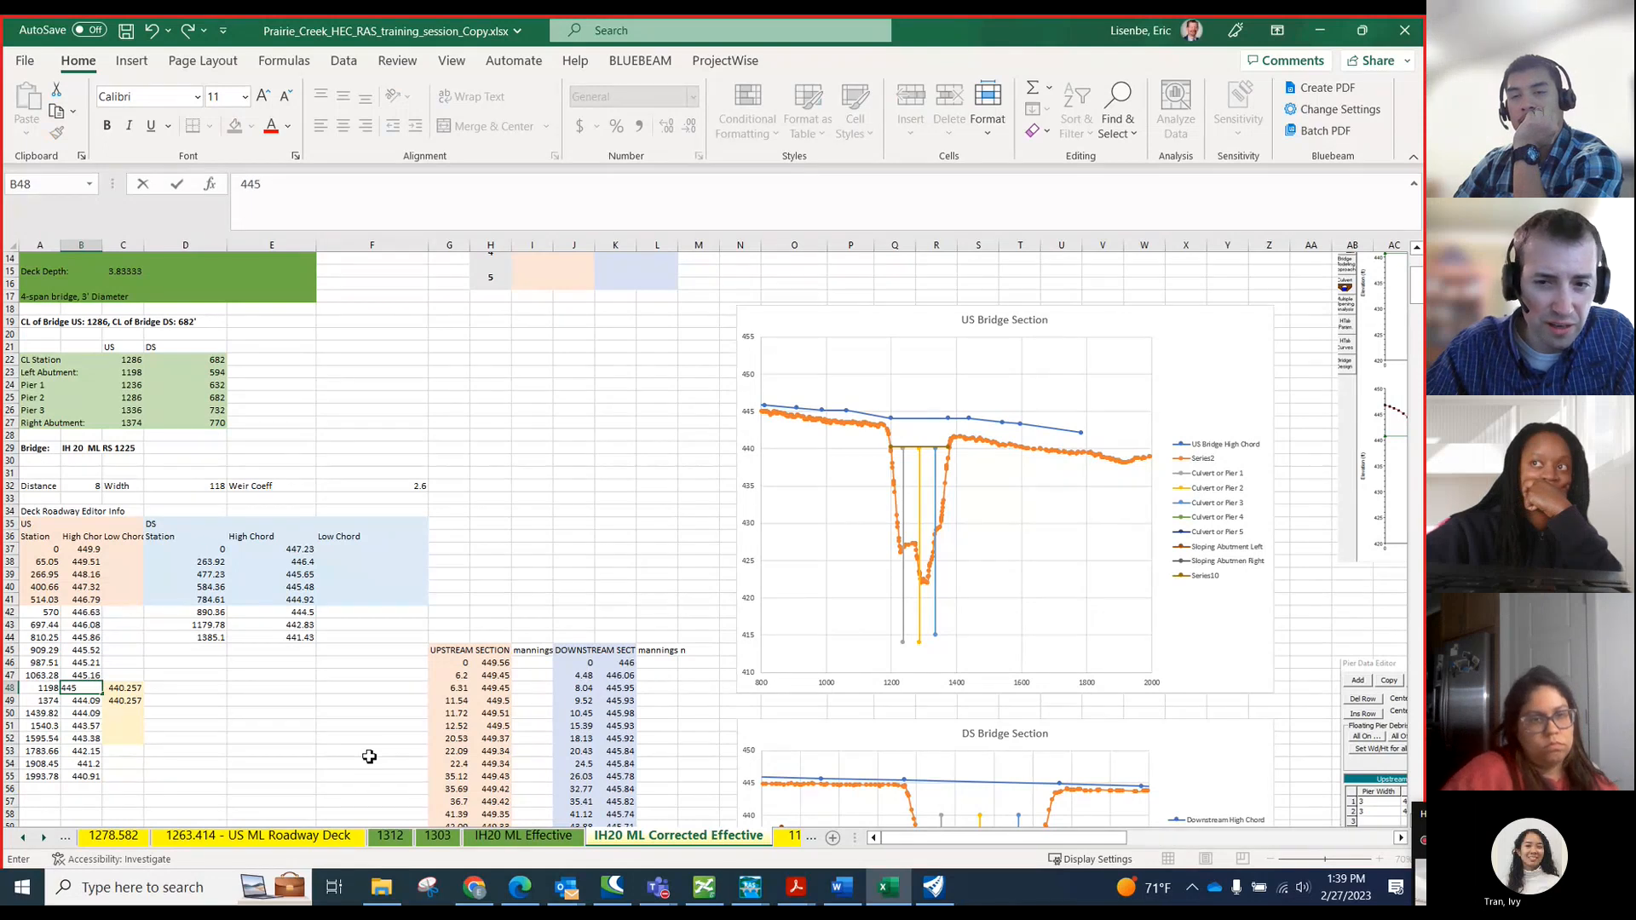
pyautogui.write('5')
pyautogui.press('Tab')
pyautogui.press('Return')
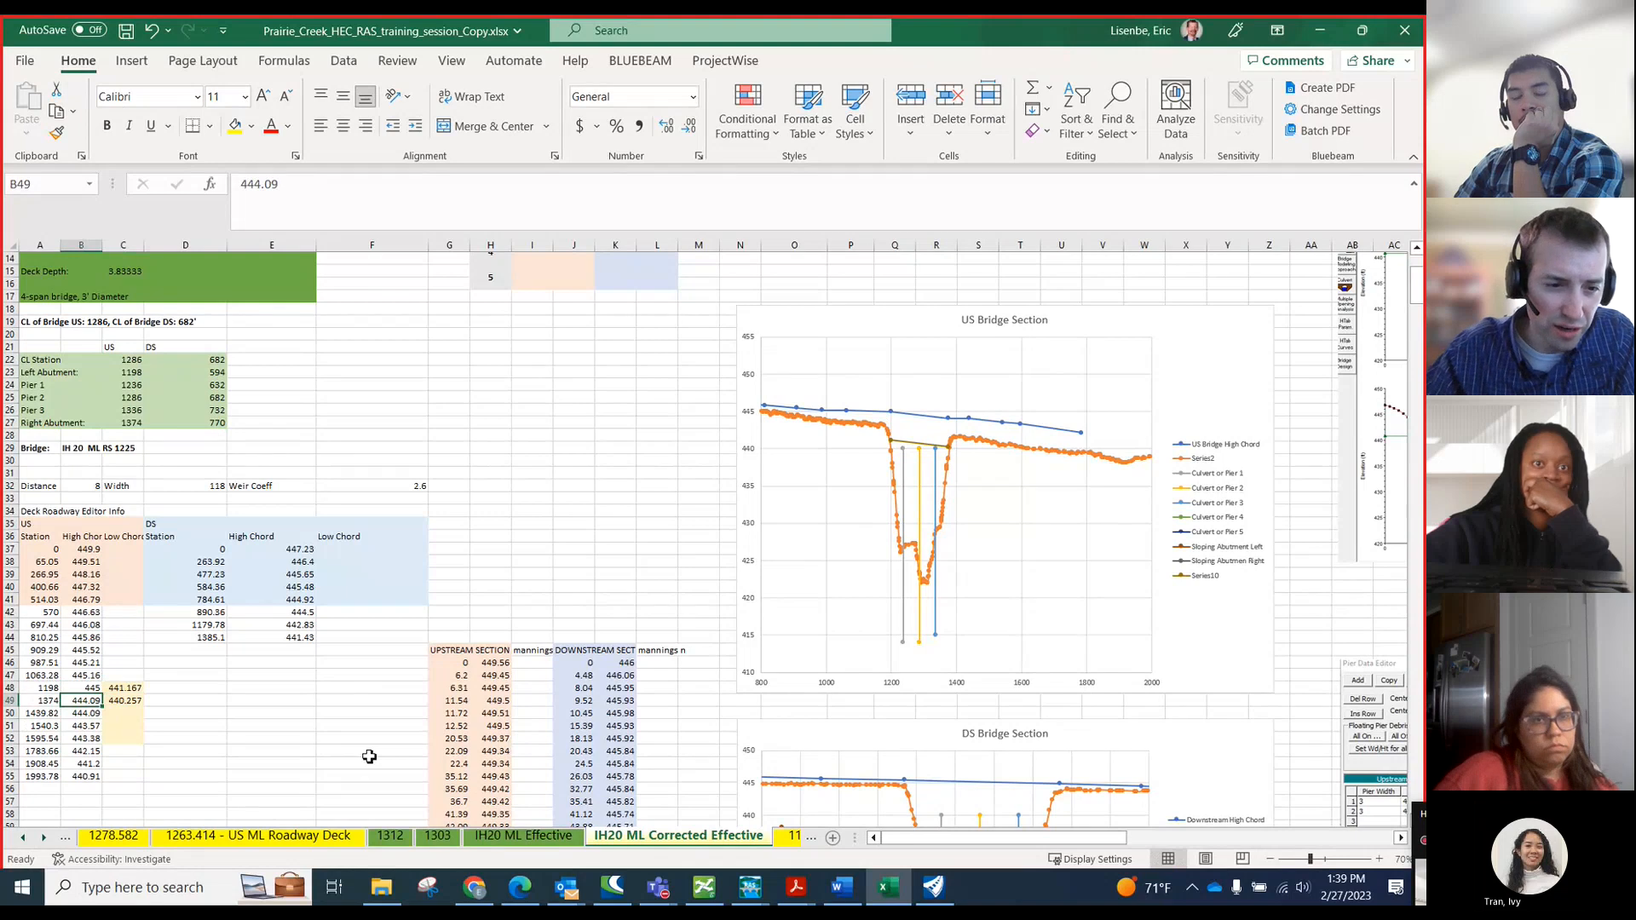
# - Try high chord elevations of 440.13 and 444.13 at the upstream right abutment station 1374
pyautogui.write('44')
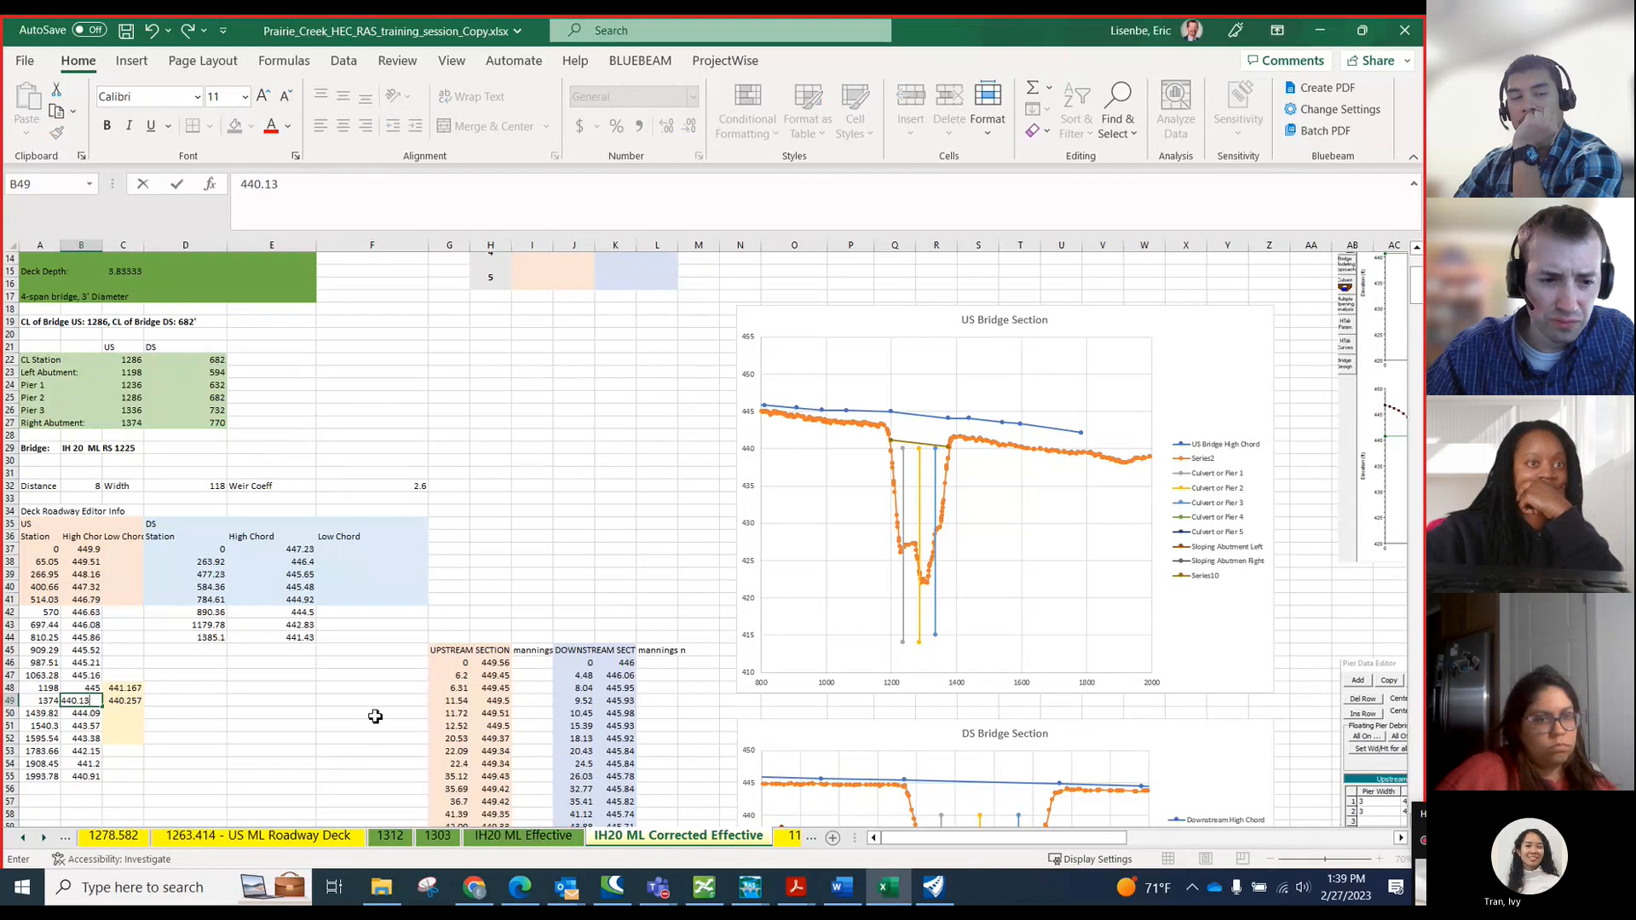
pyautogui.write('0.13')
pyautogui.press('Return')
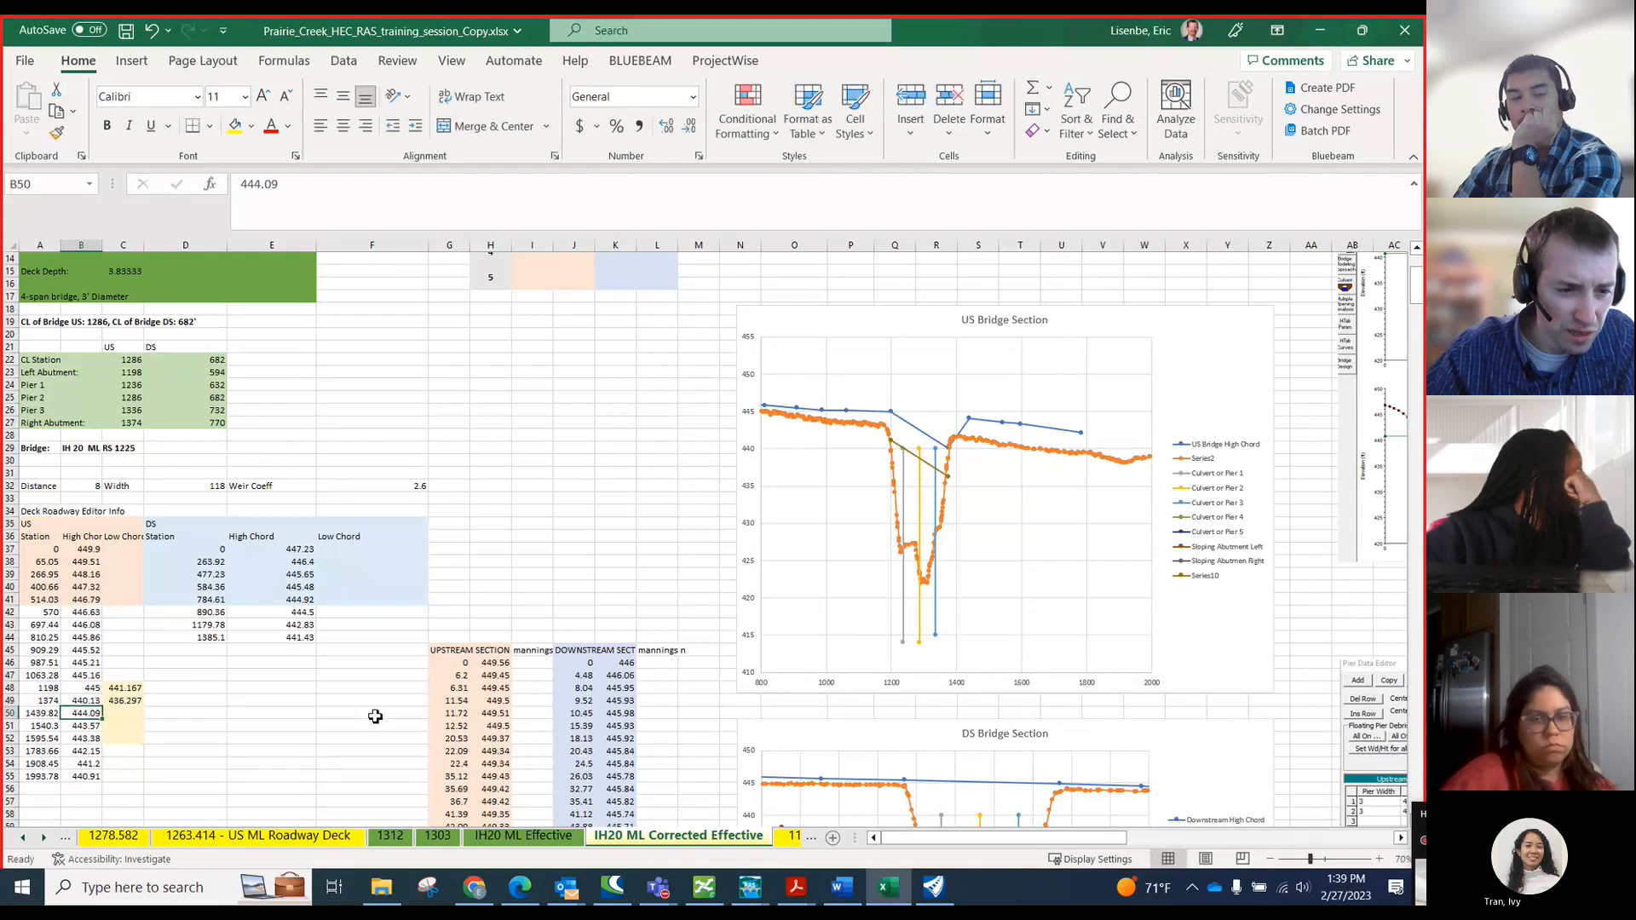
pyautogui.press('Up')
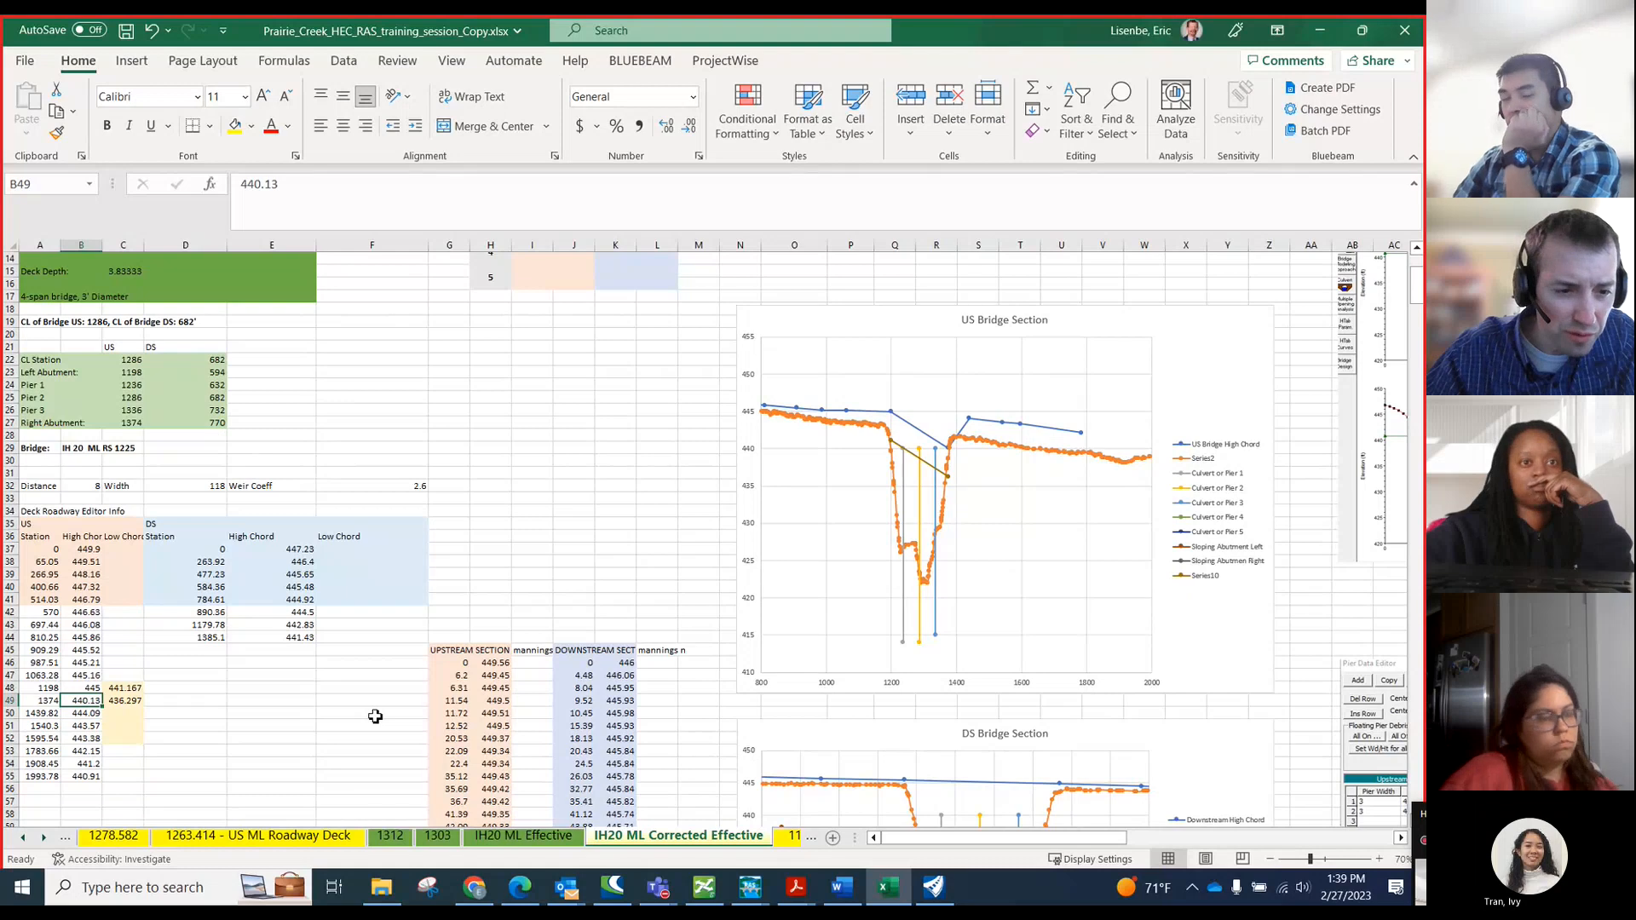
pyautogui.write('444.13')
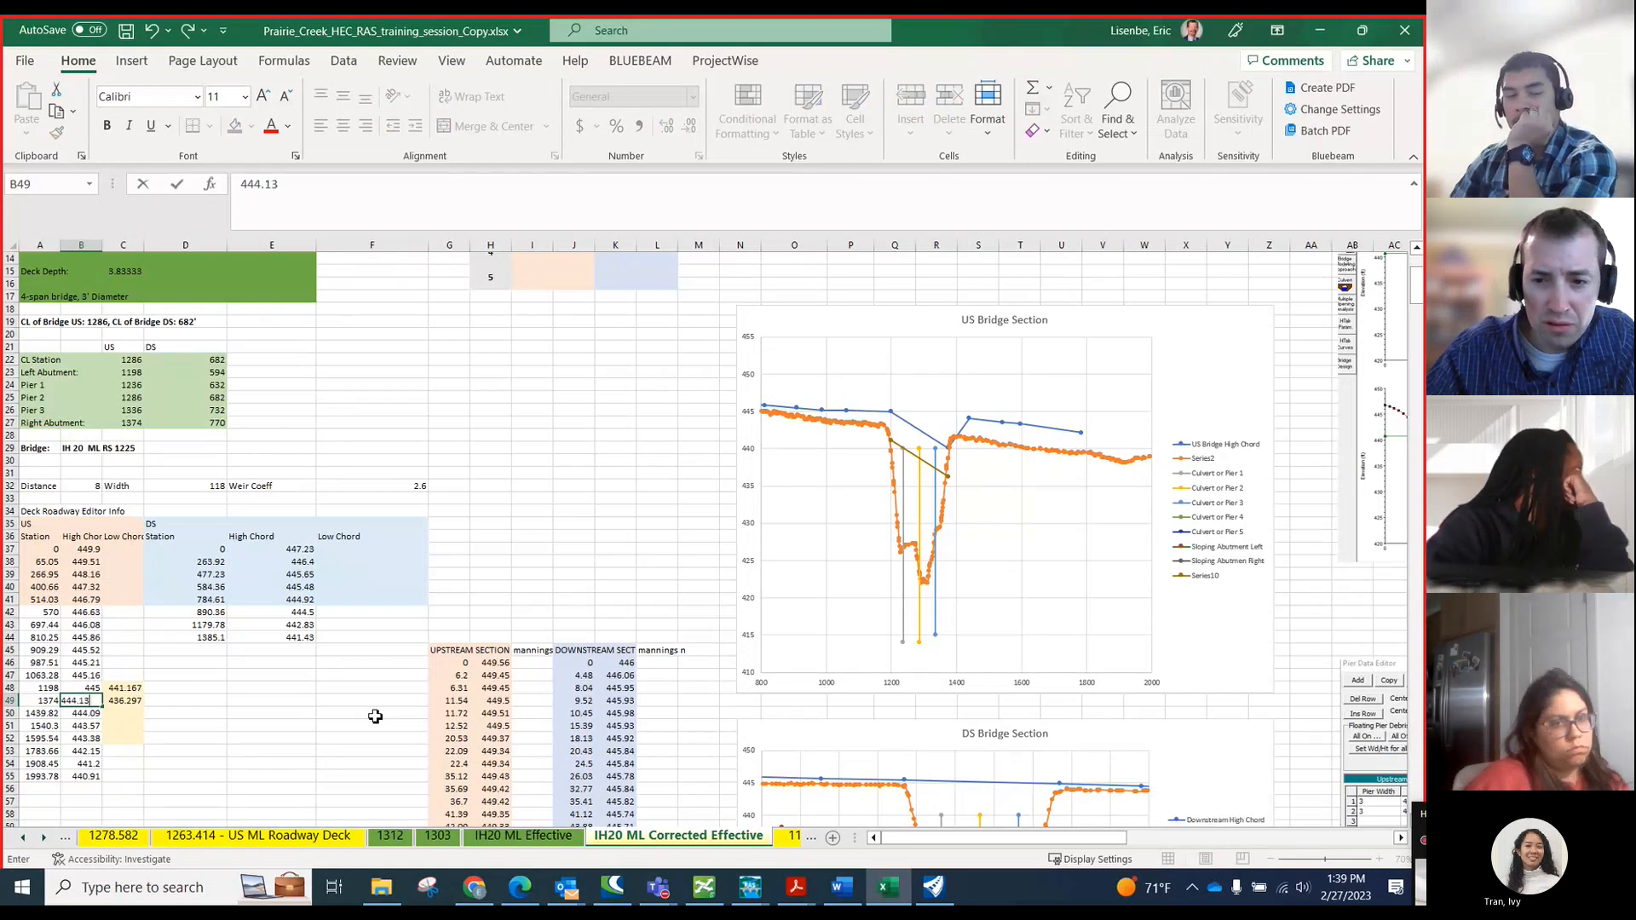
pyautogui.press('Return')
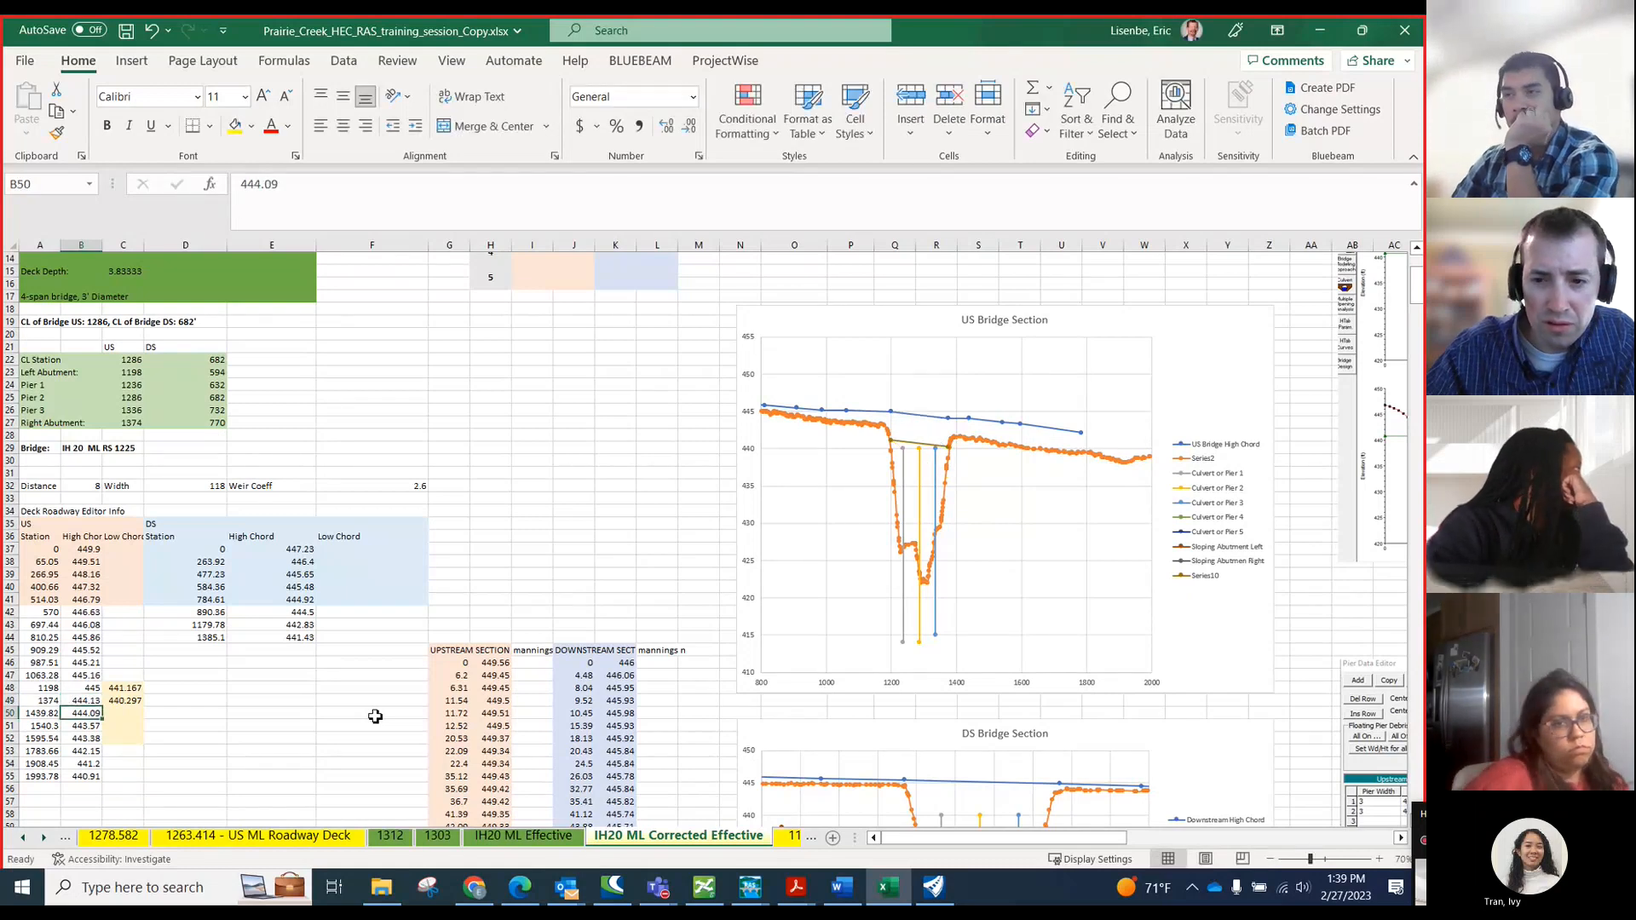
# - Set the upstream high chord at the right abutment station 1374 to 444.15
pyautogui.press('Up')
pyautogui.write('4')
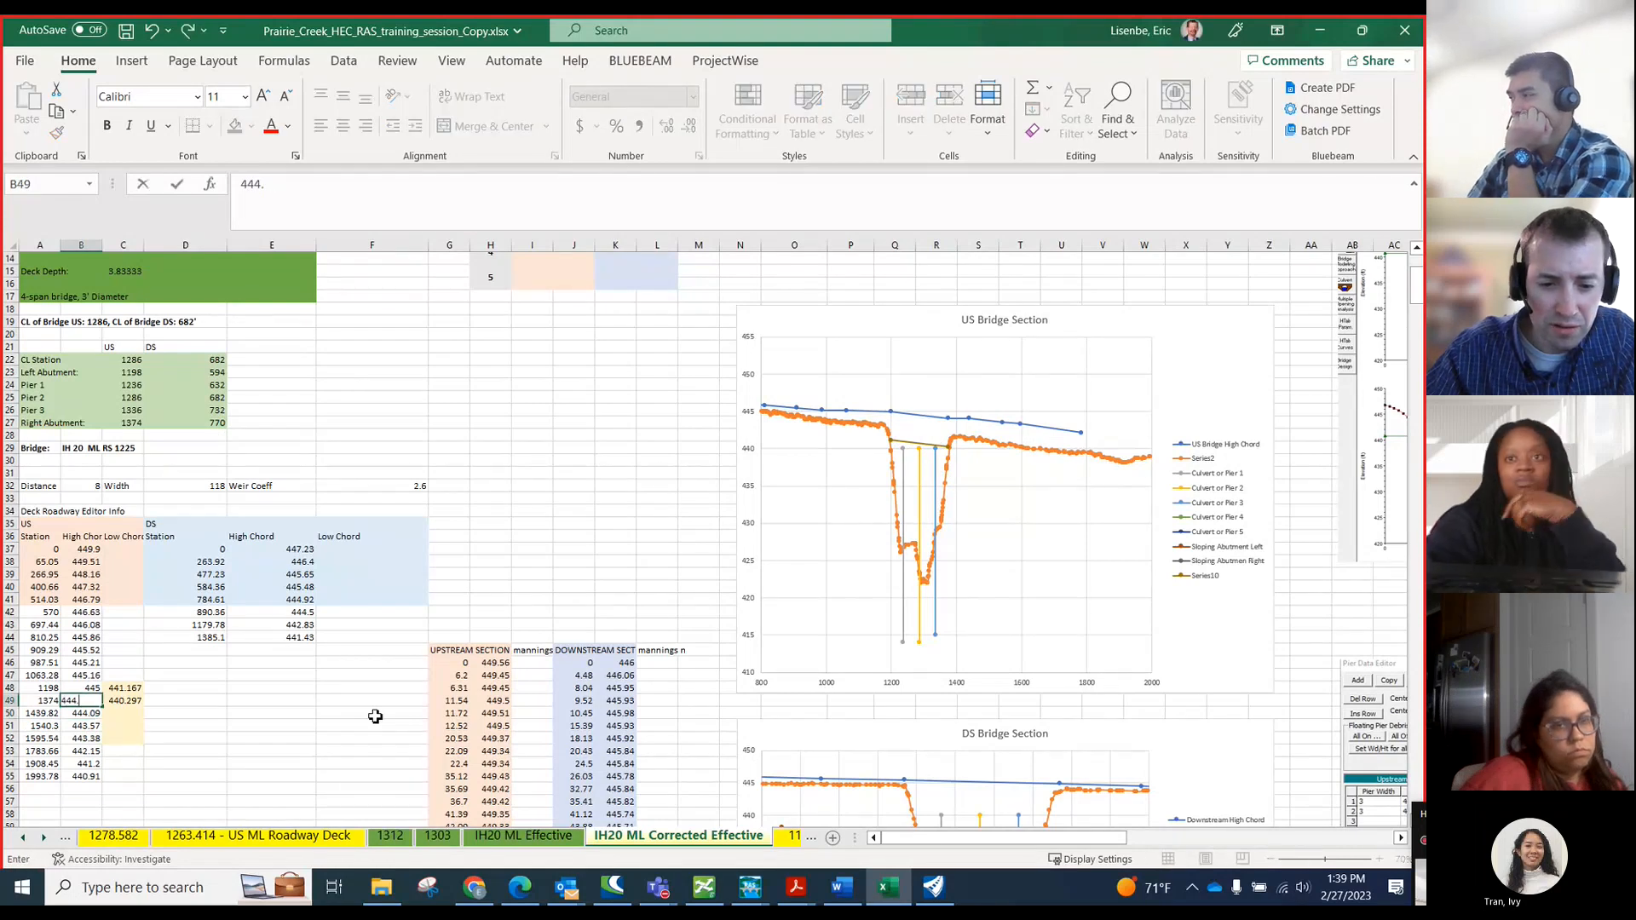
pyautogui.press('Return')
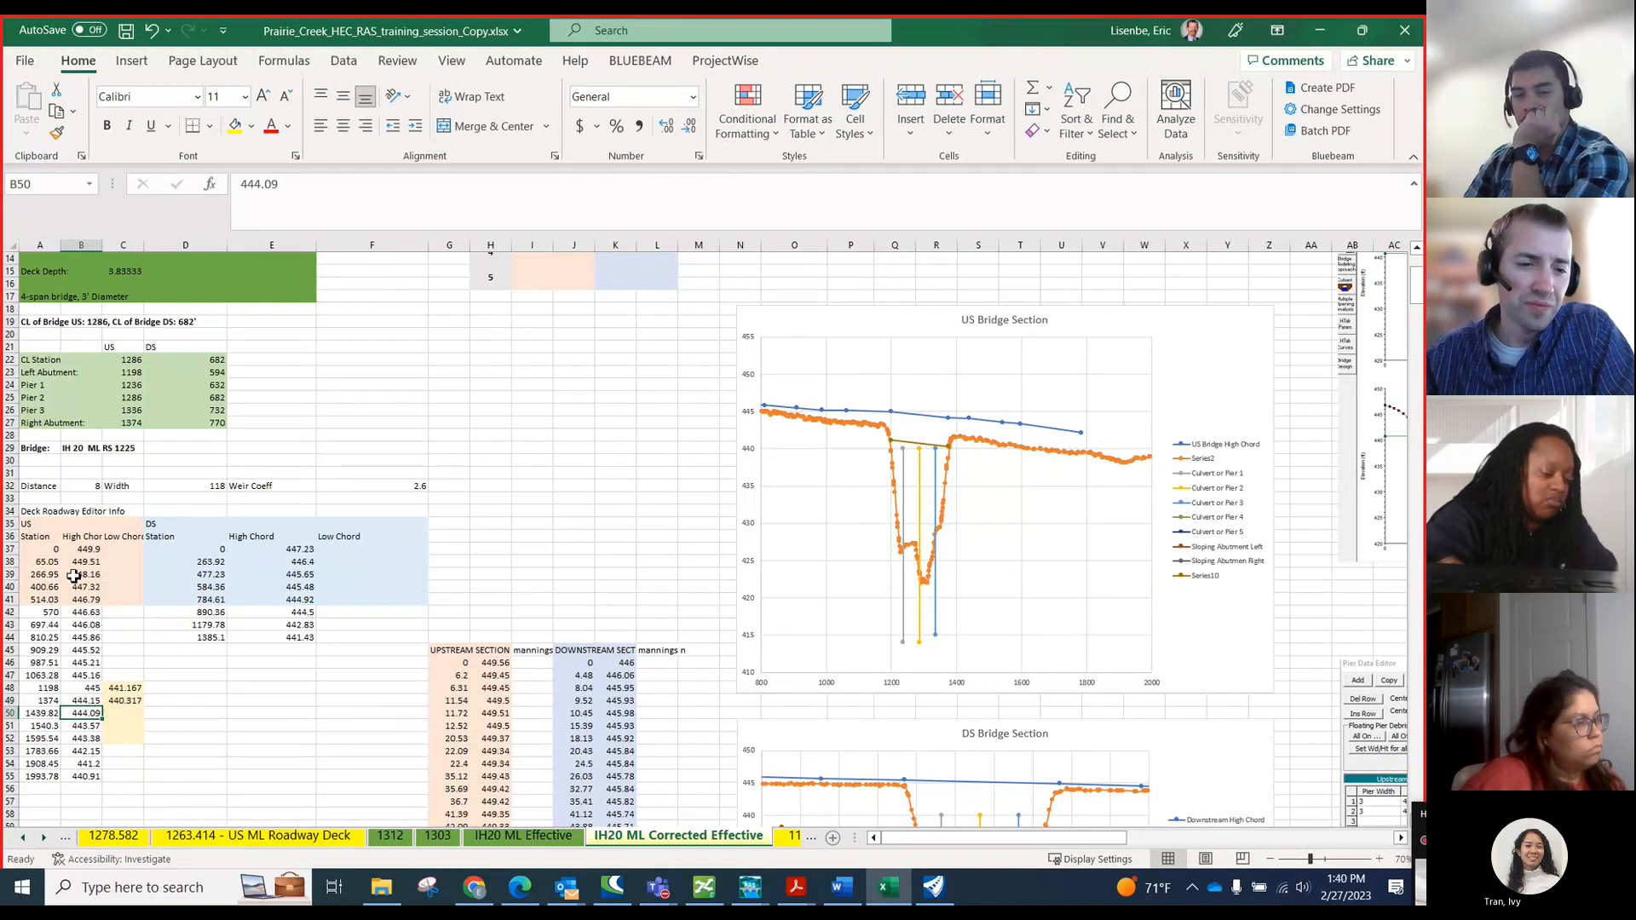
# - Select the whole upstream deck table of stations, high chords and low chords, A37:C55
pyautogui.scroll(1, 115, 582)
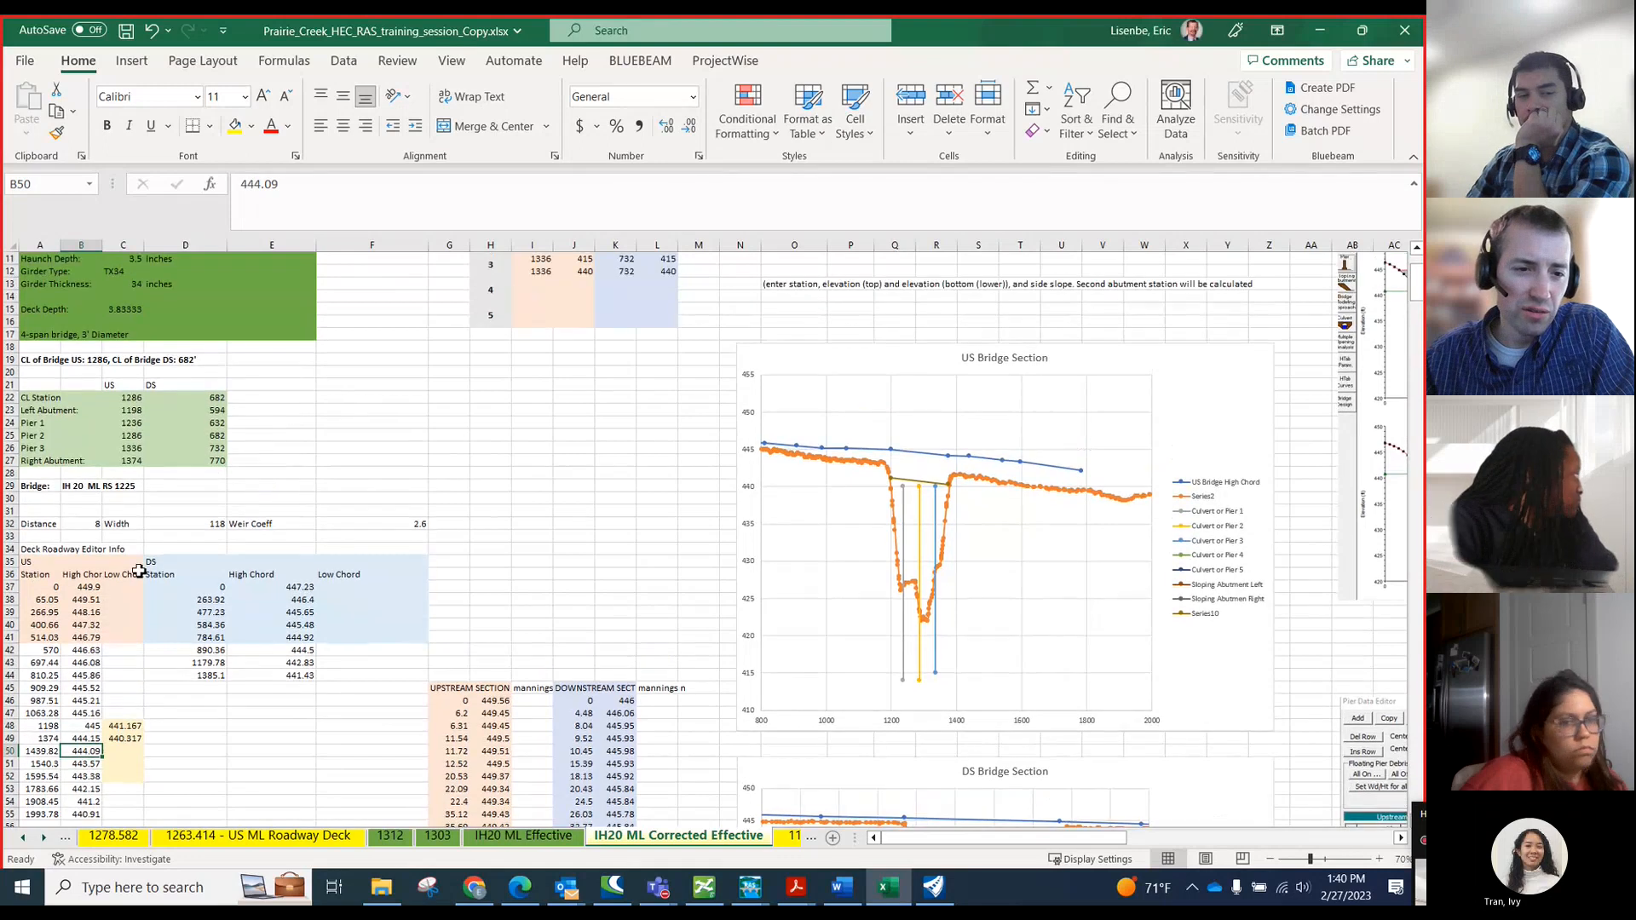
pyautogui.scroll(-2, 139, 570)
pyautogui.click(39, 508)
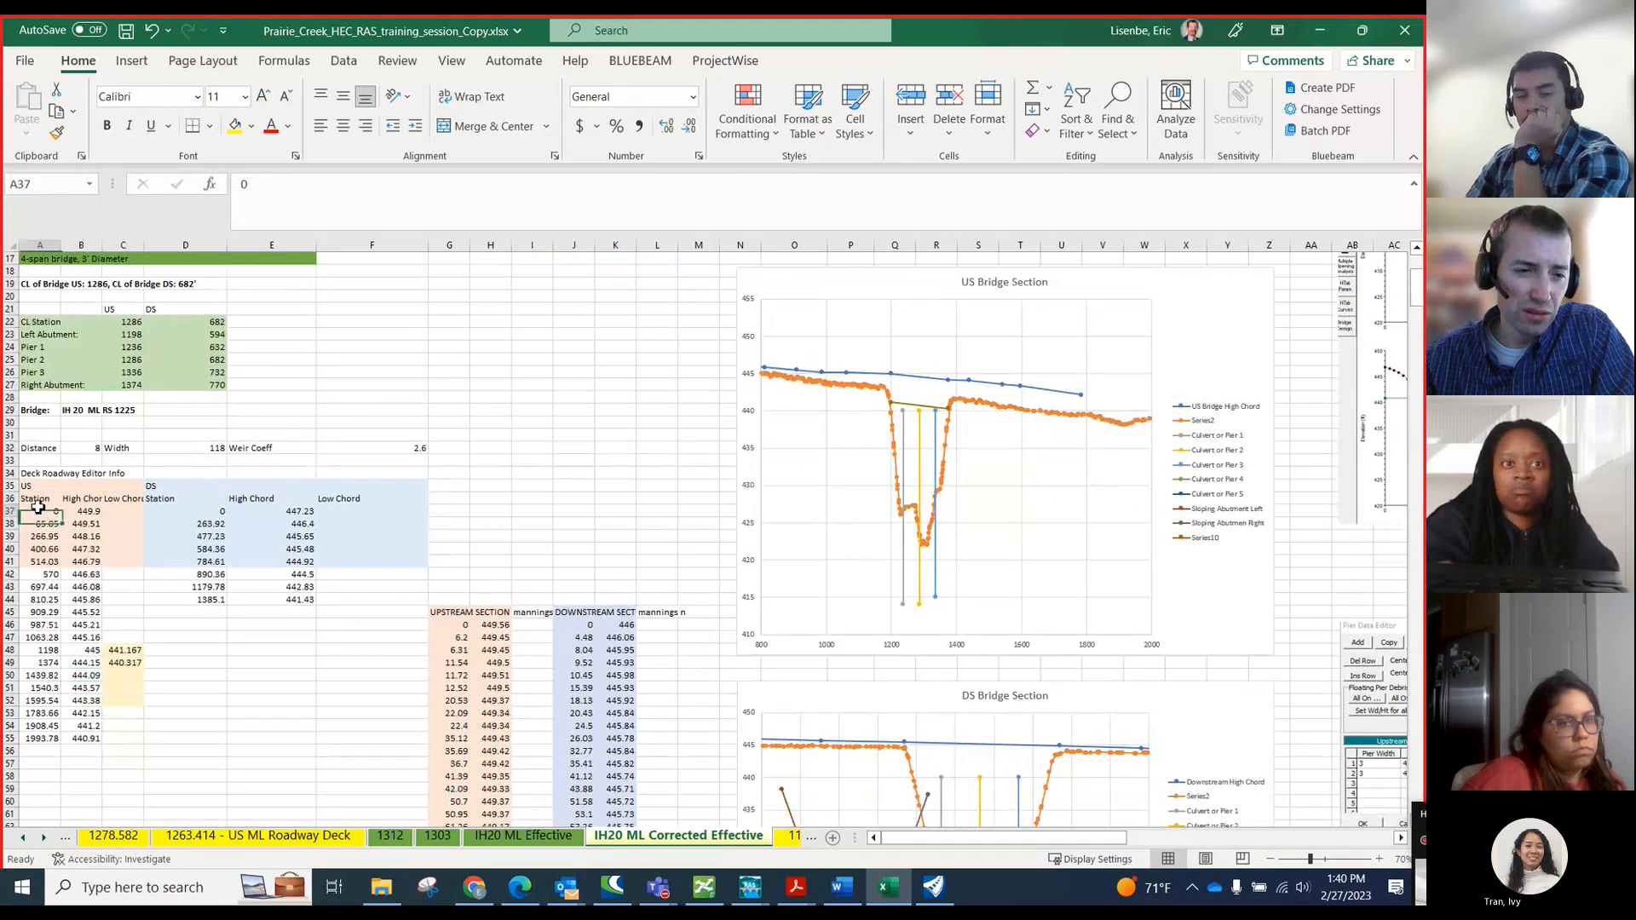
pyautogui.moveTo(38, 508); pyautogui.dragTo(94, 527)
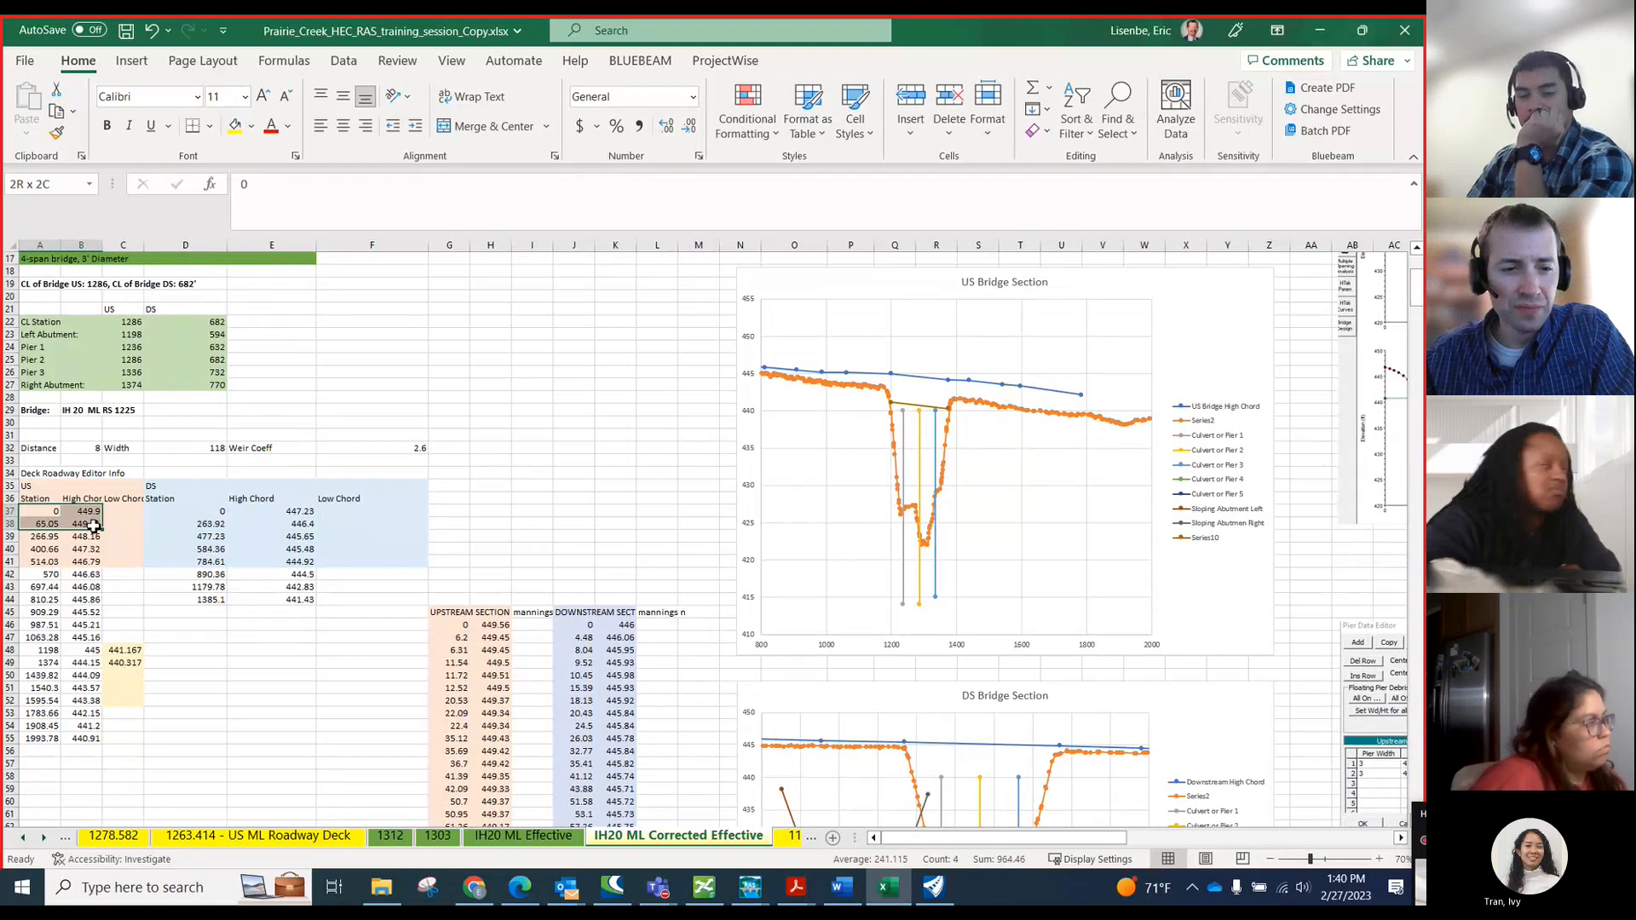
pyautogui.moveTo(94, 528); pyautogui.dragTo(125, 743)
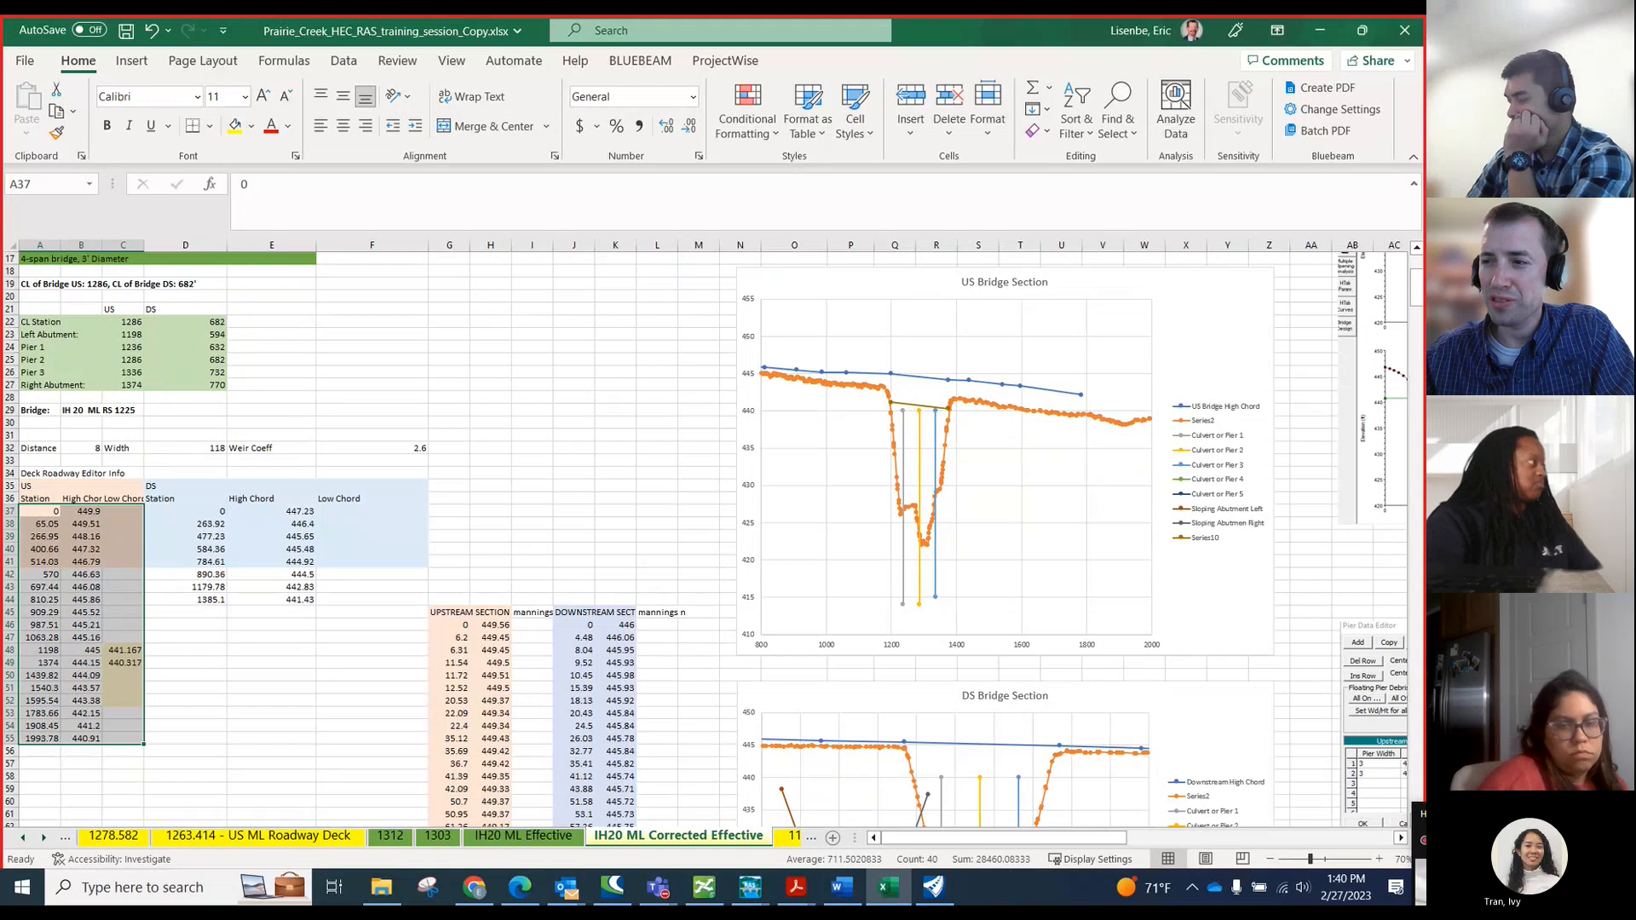
# - Switch to the HEC-RAS Bootcamp Session 3 meeting window in Microsoft Teams
pyautogui.hotkey('alt', 'Tab')
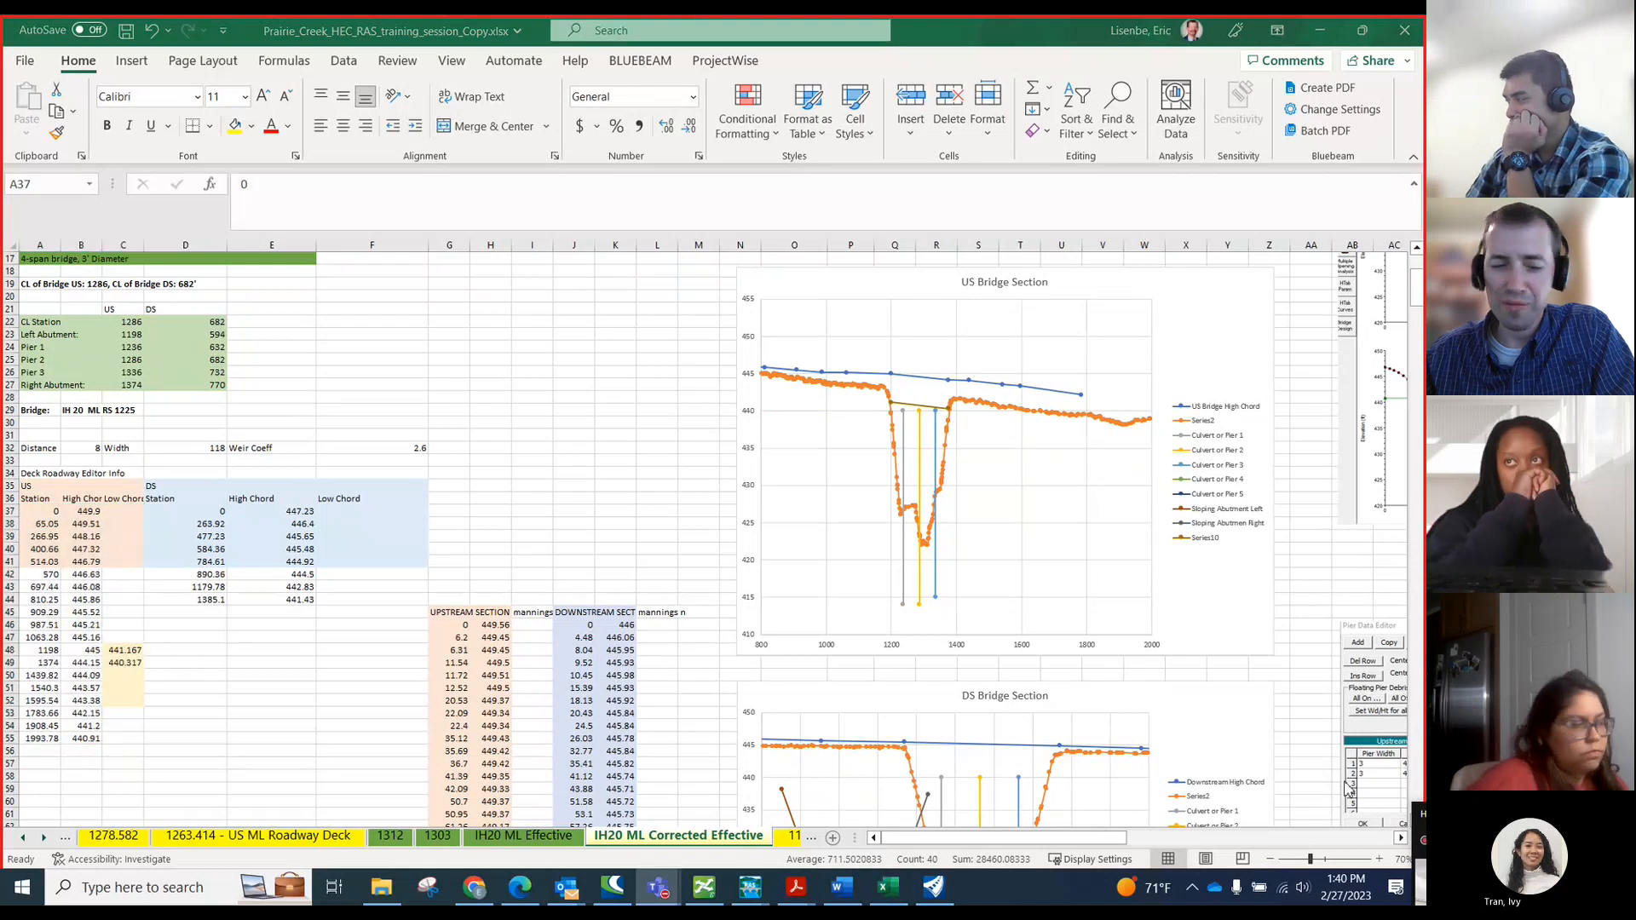
pyautogui.hotkey('alt', 'Tab')
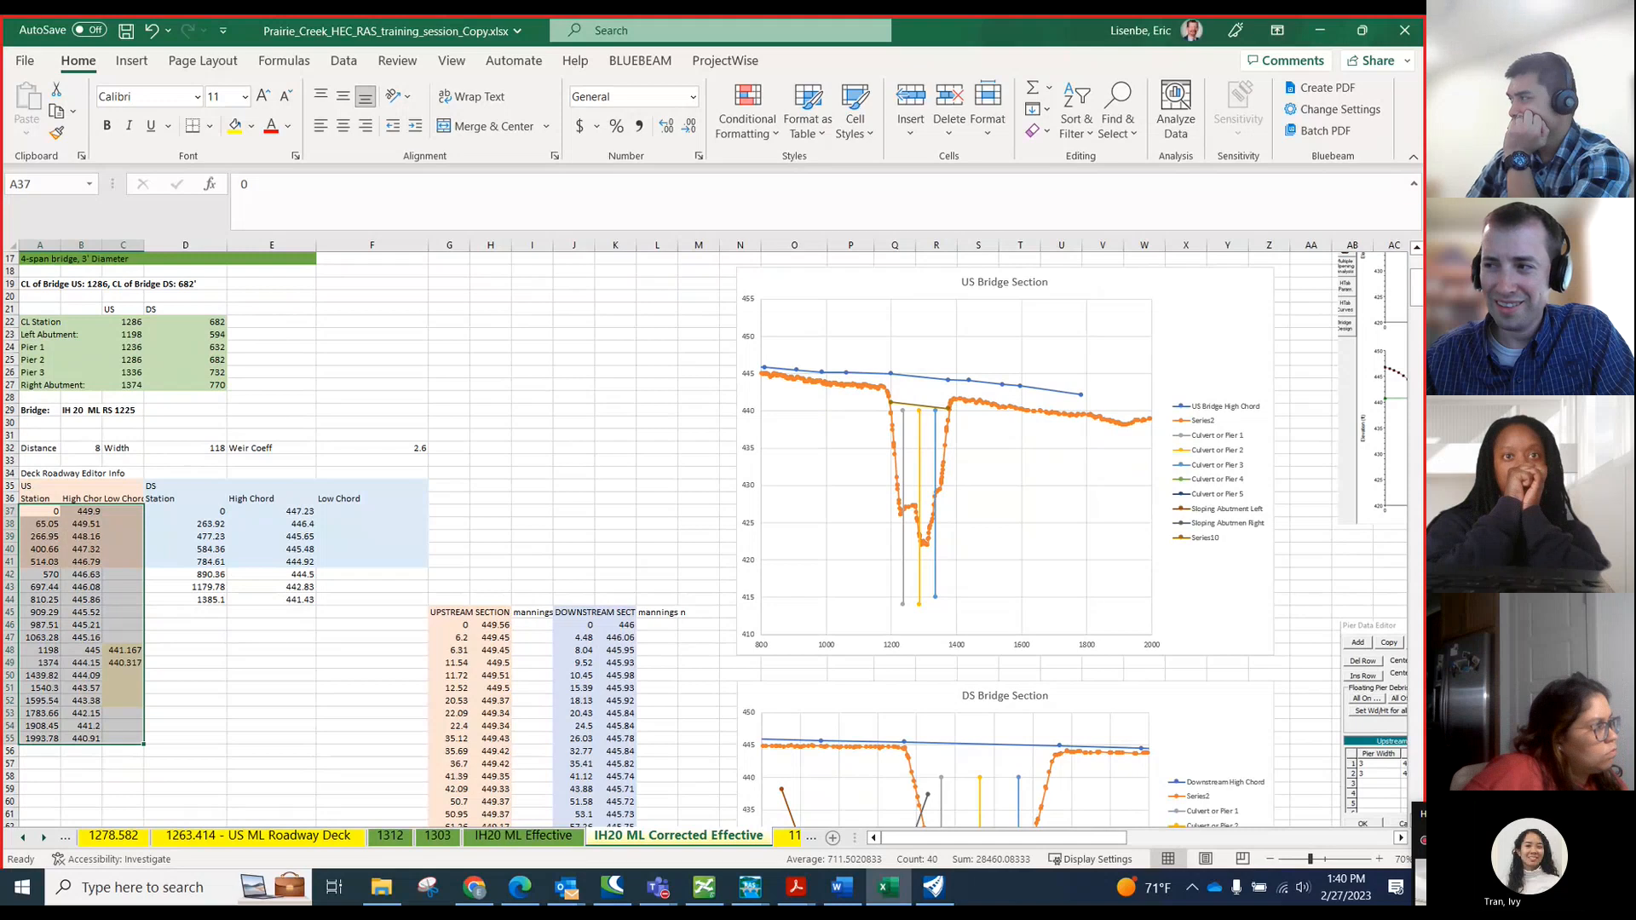
pyautogui.click(1420, 865)
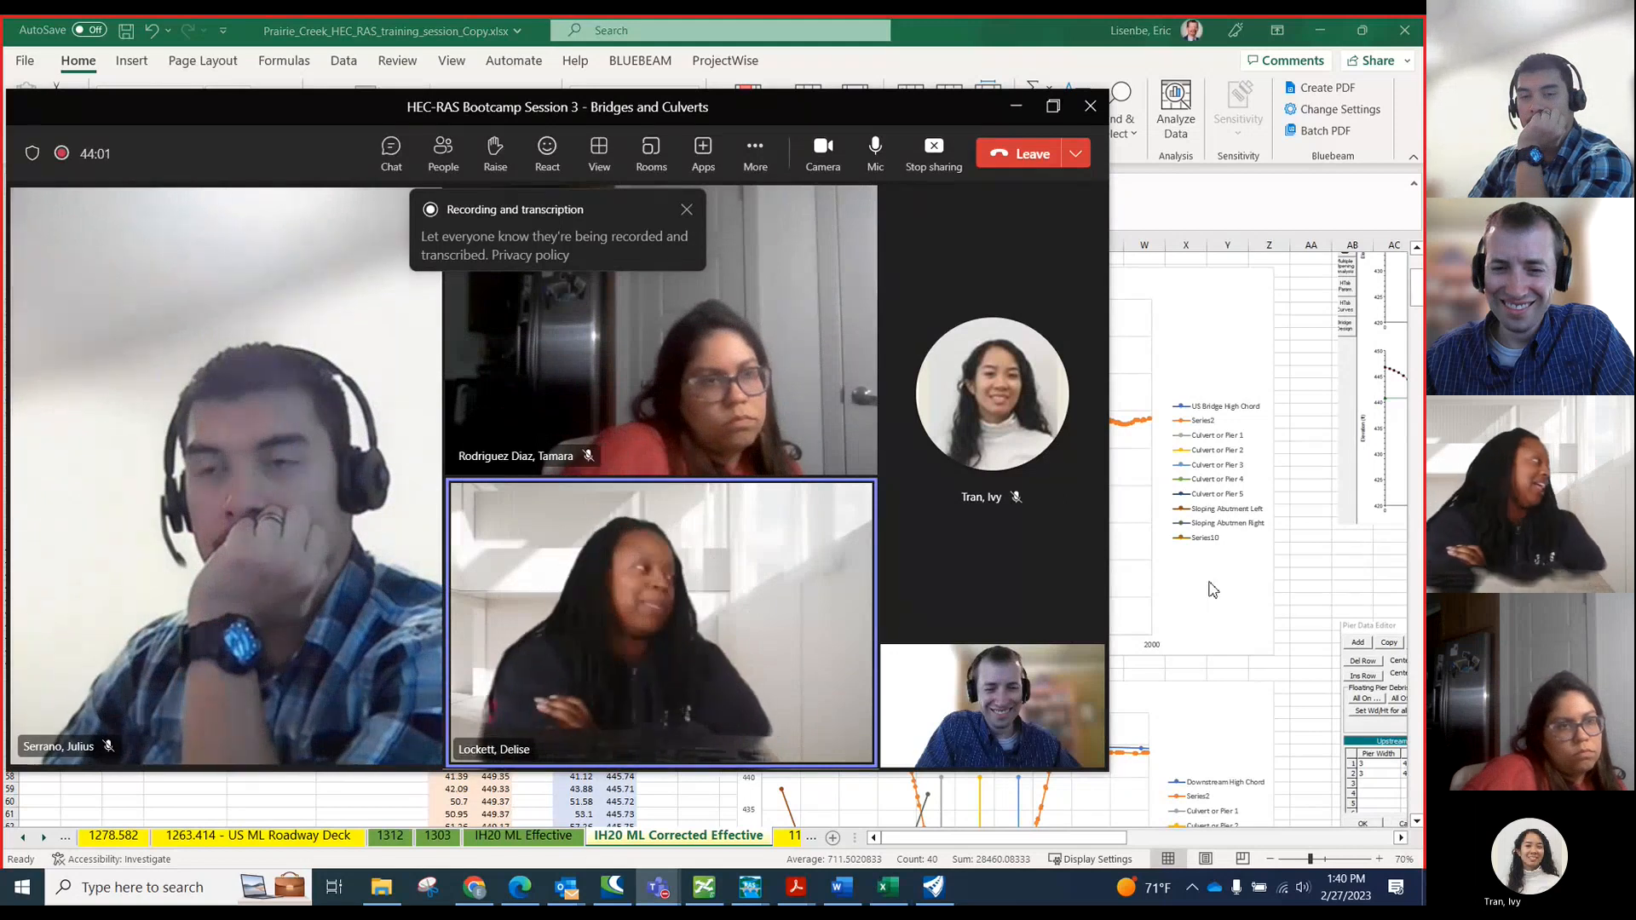
# - Return to the Prairie Creek workbook and examine the deck depth formula, abutment and pier stations, and upstream deck table
pyautogui.click(679, 799)
pyautogui.scroll(5, 205, 511)
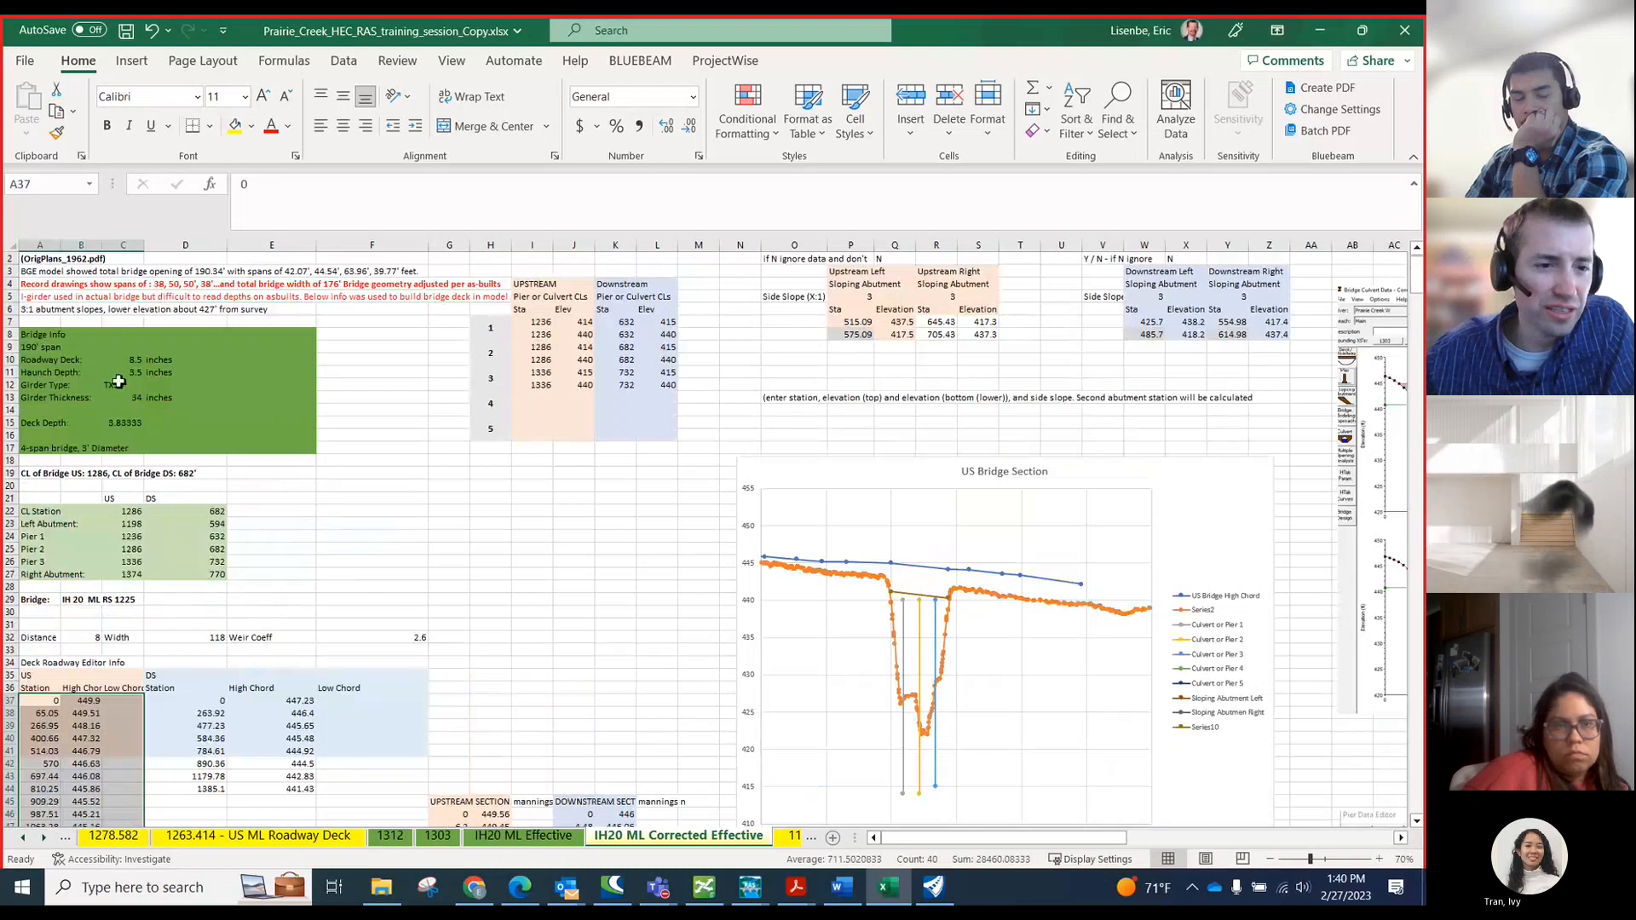
pyautogui.click(108, 426)
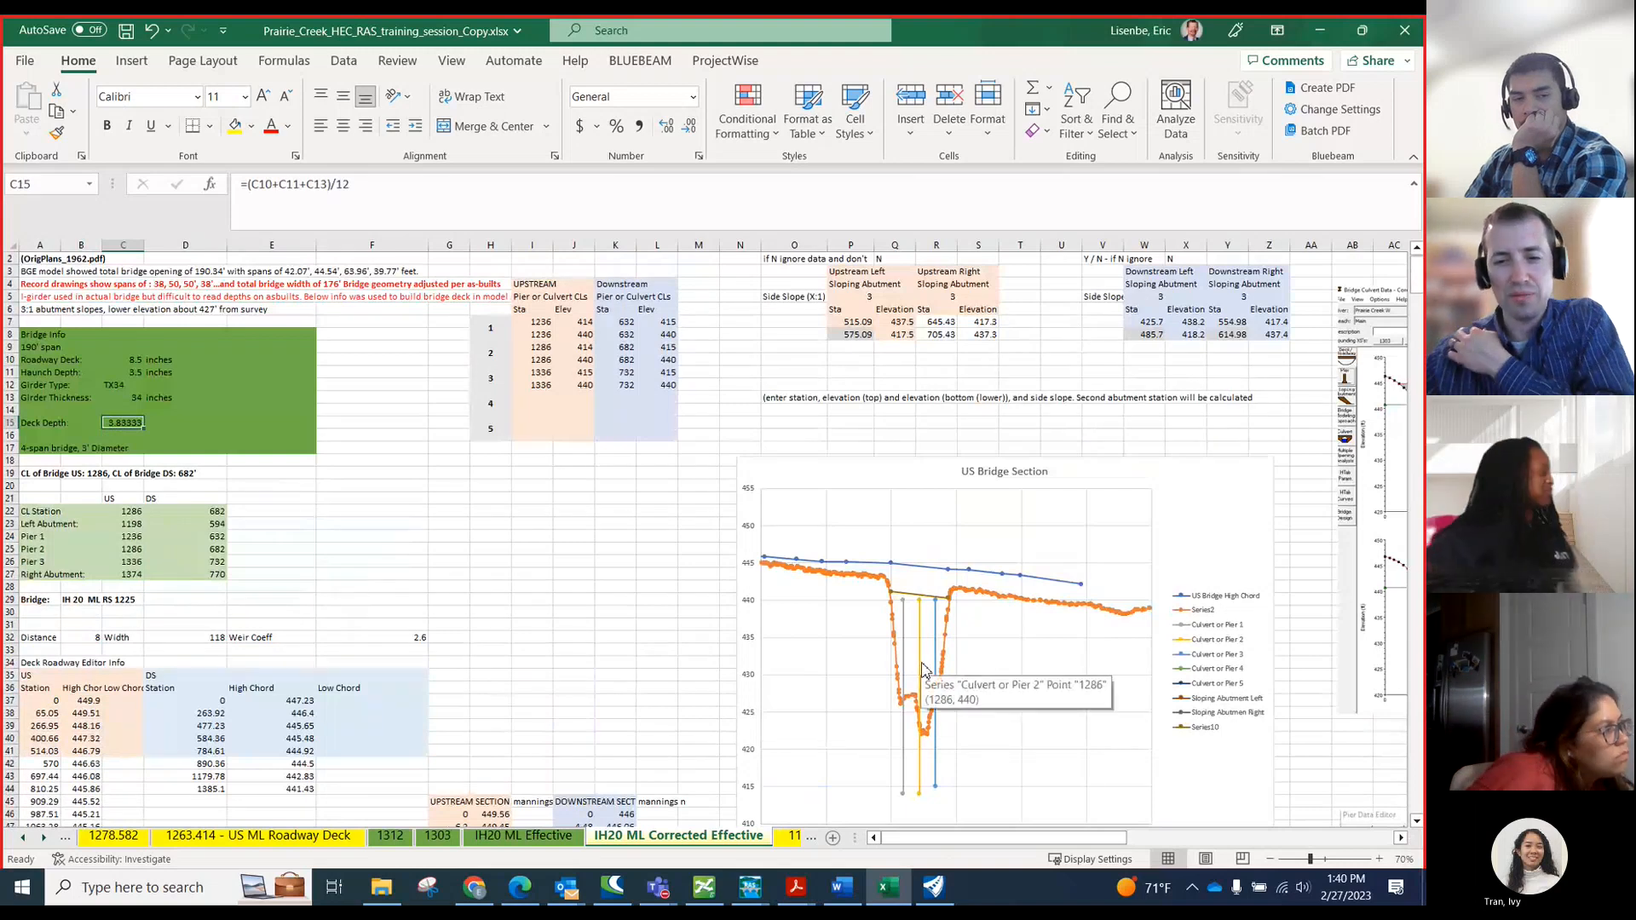
pyautogui.moveTo(767, 891)
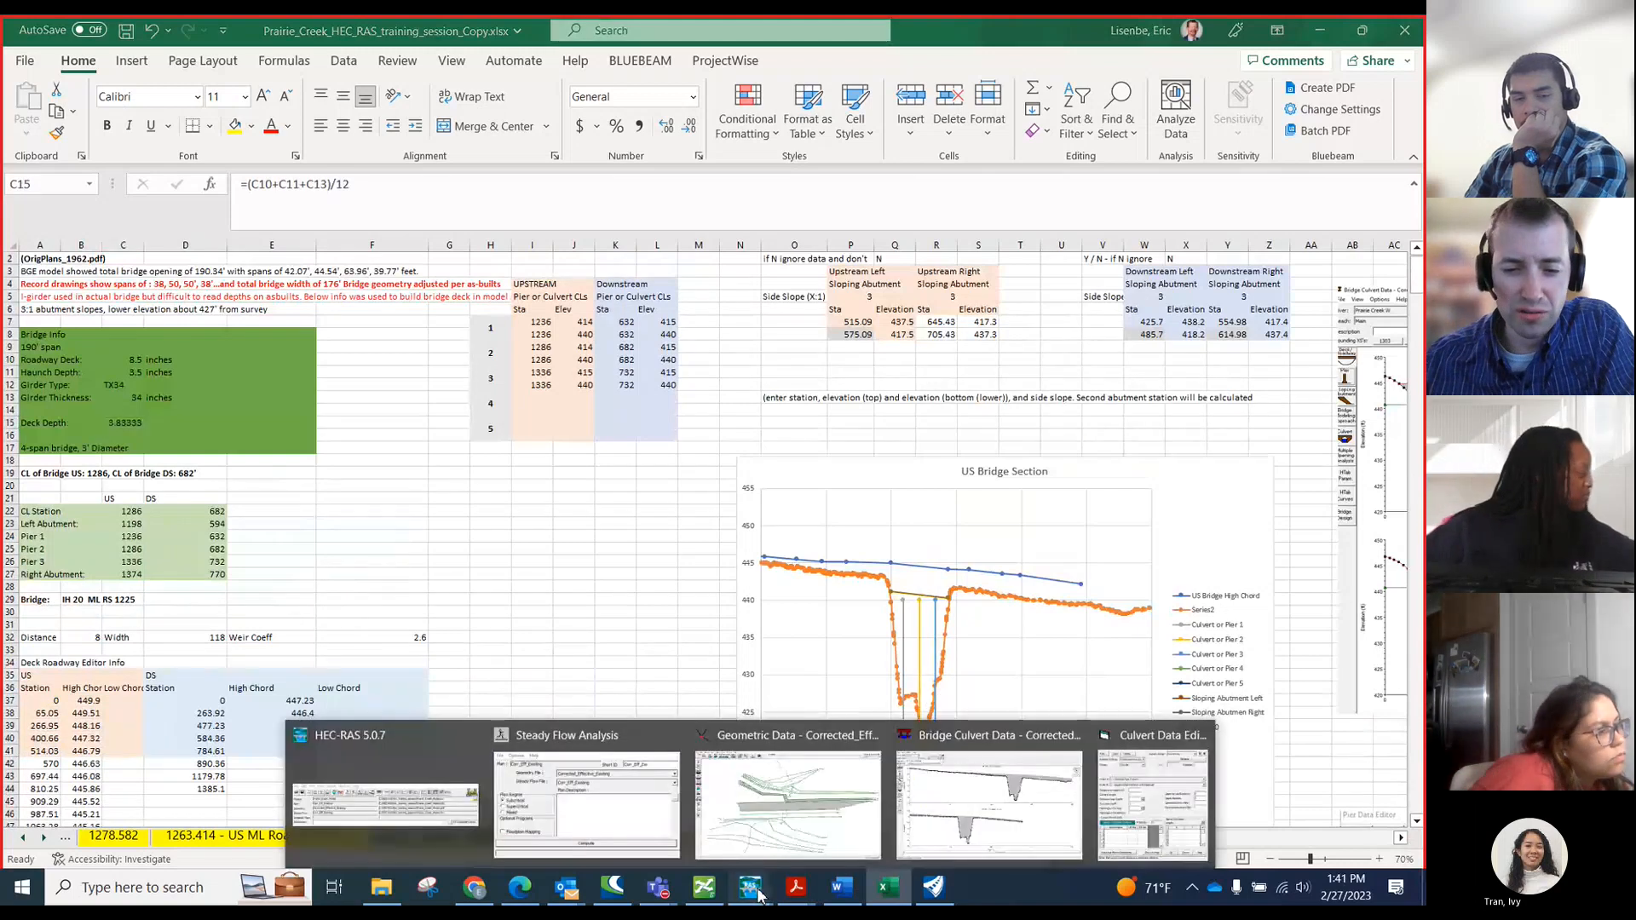
pyautogui.moveTo(988, 805)
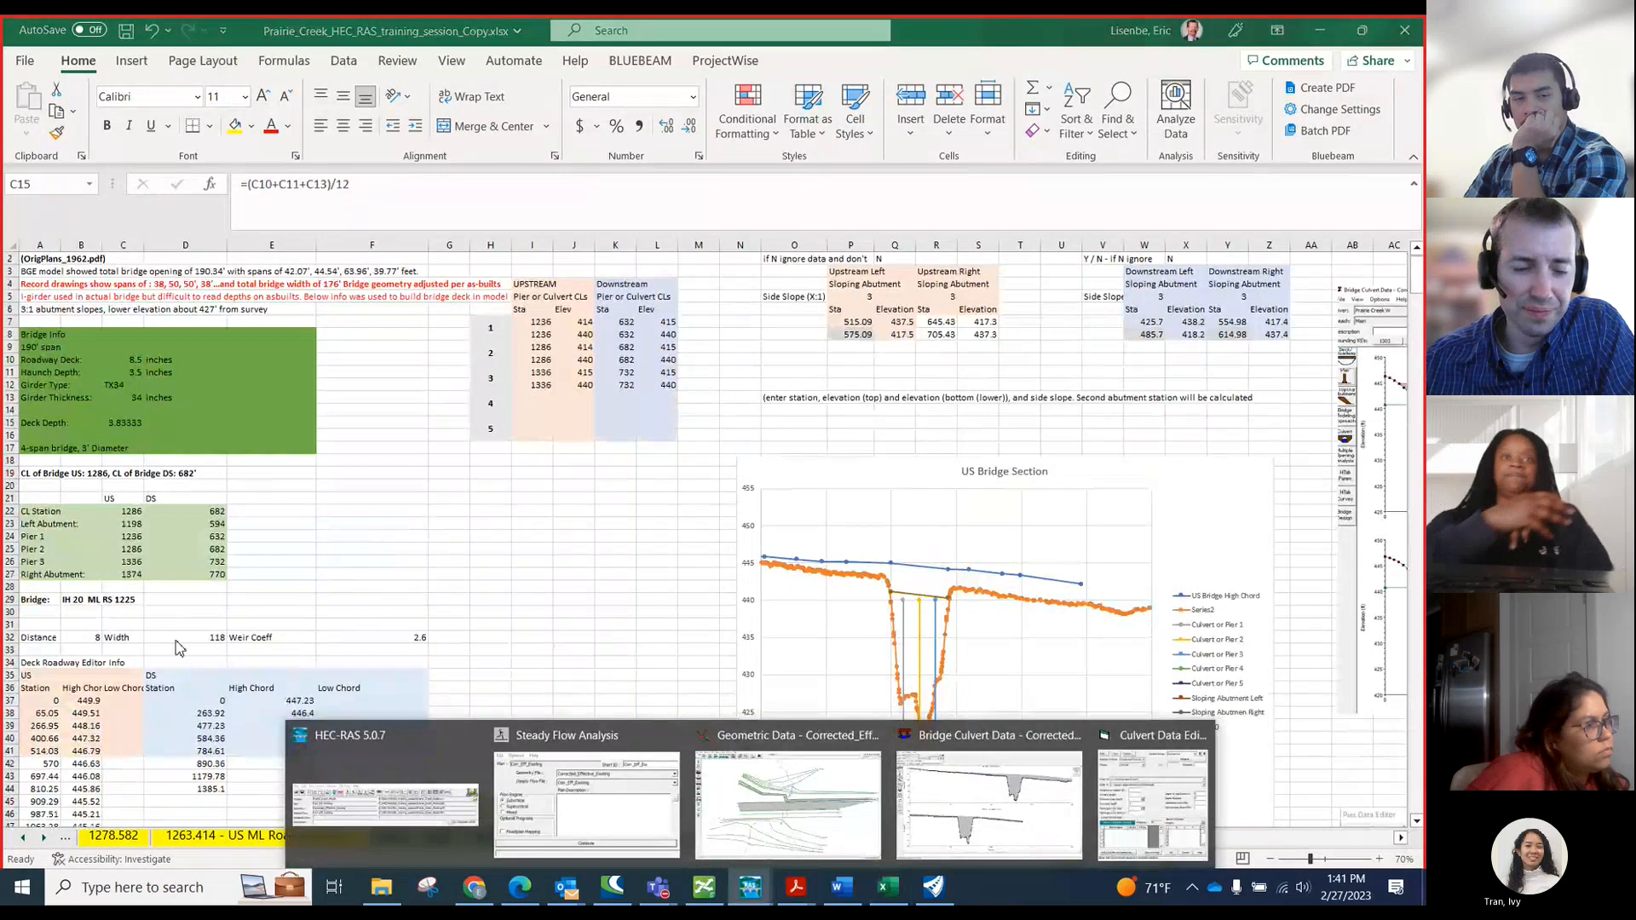
pyautogui.scroll(-4, 166, 651)
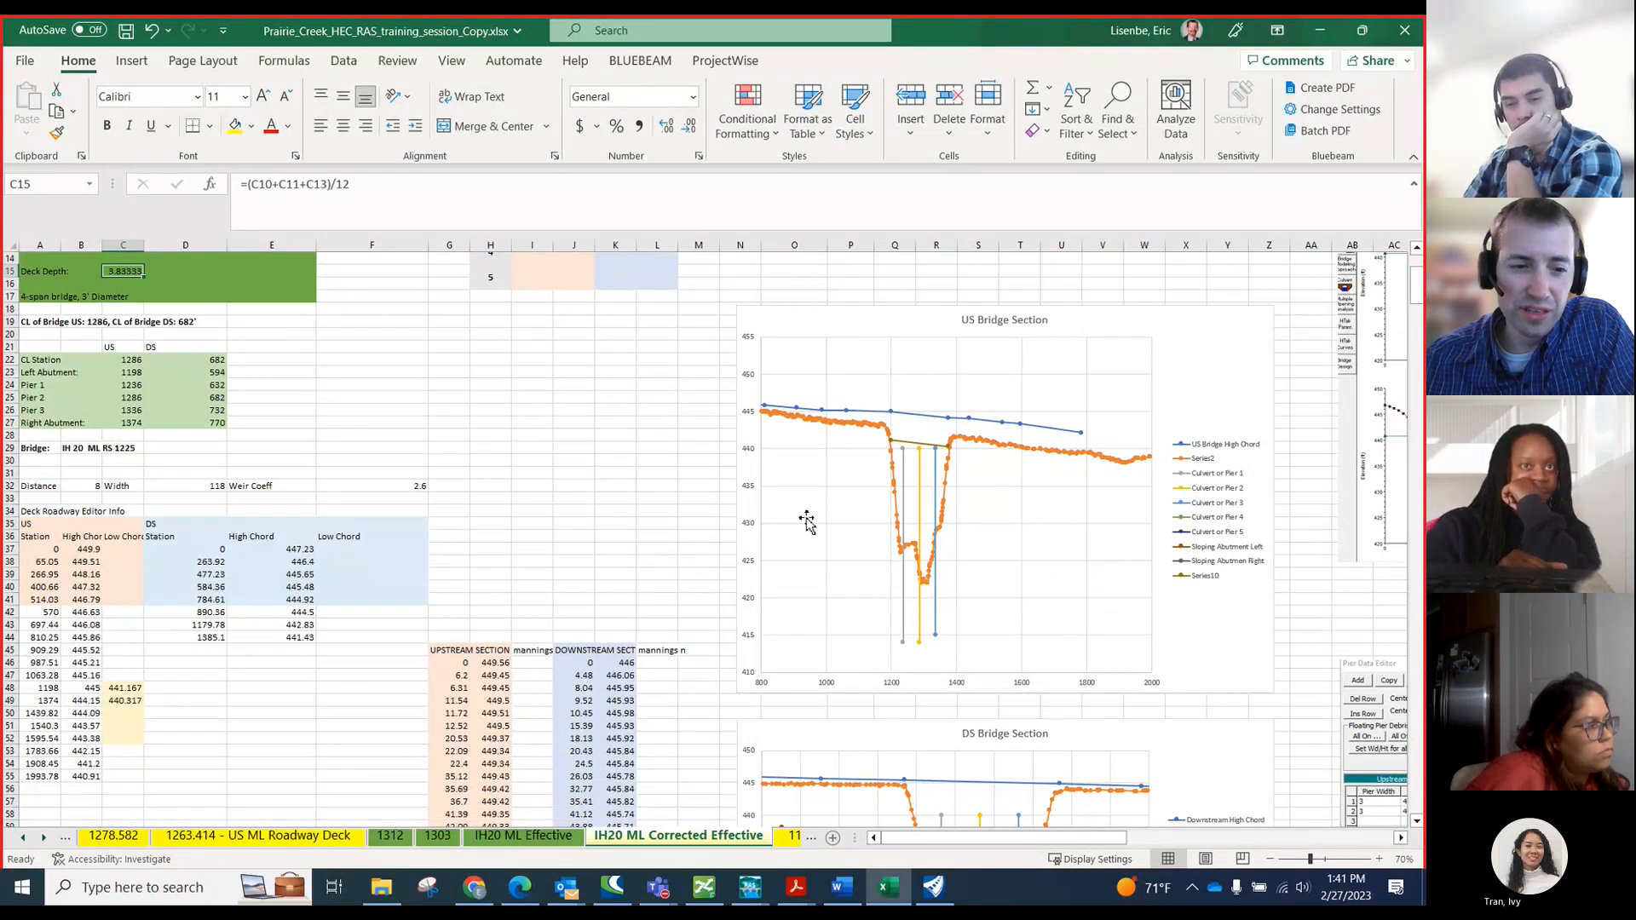
pyautogui.click(53, 700)
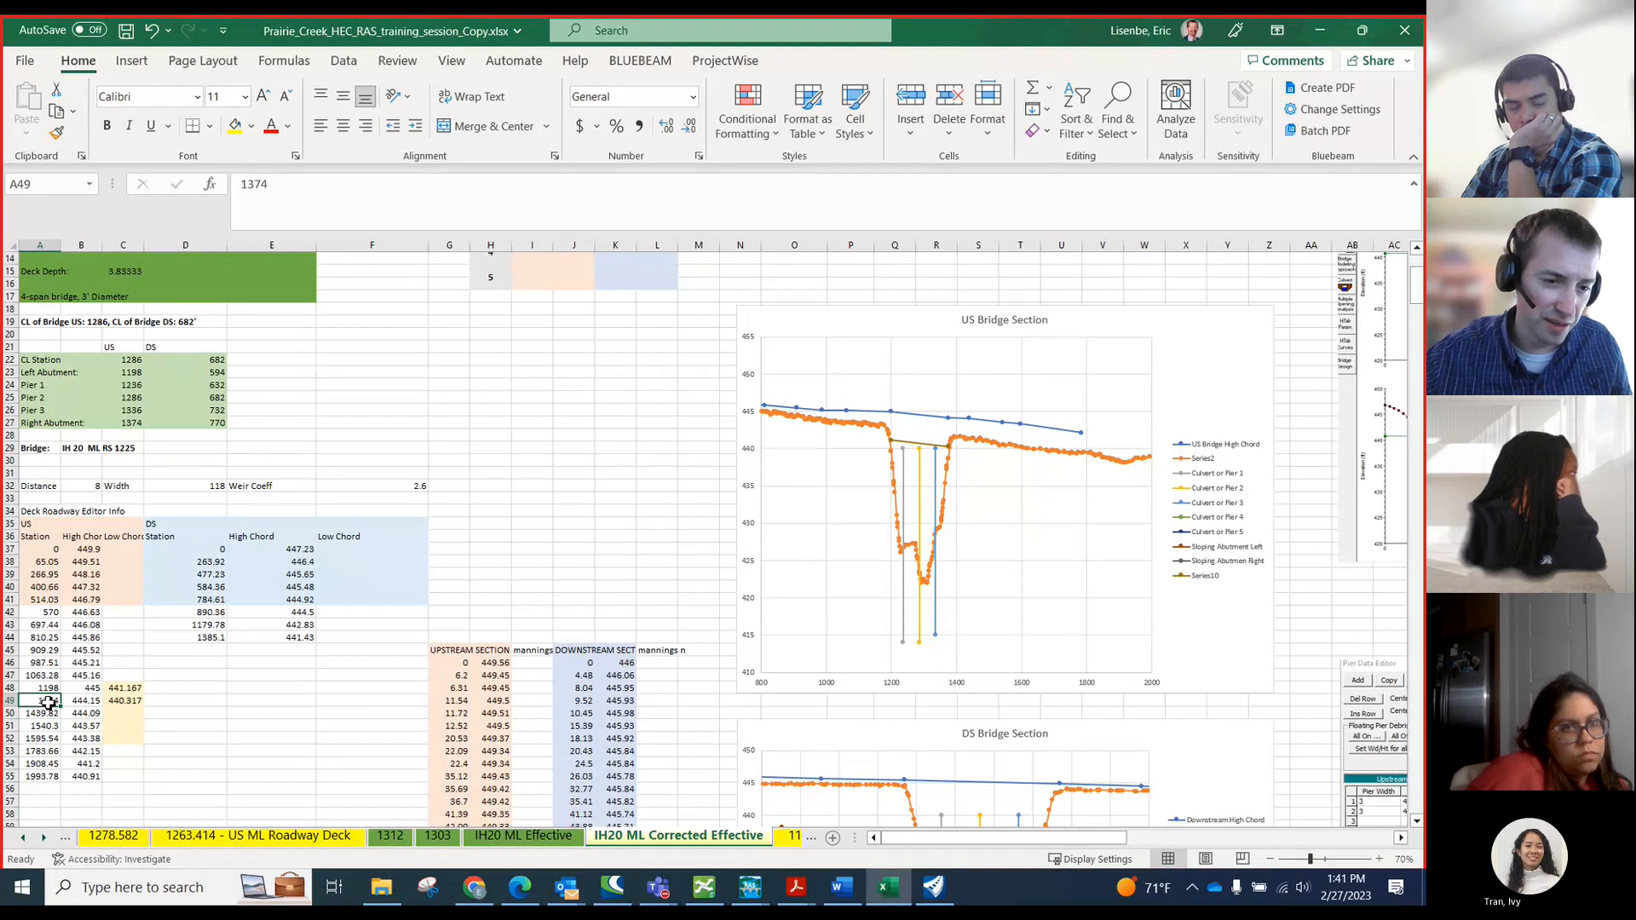
pyautogui.scroll(2, 46, 415)
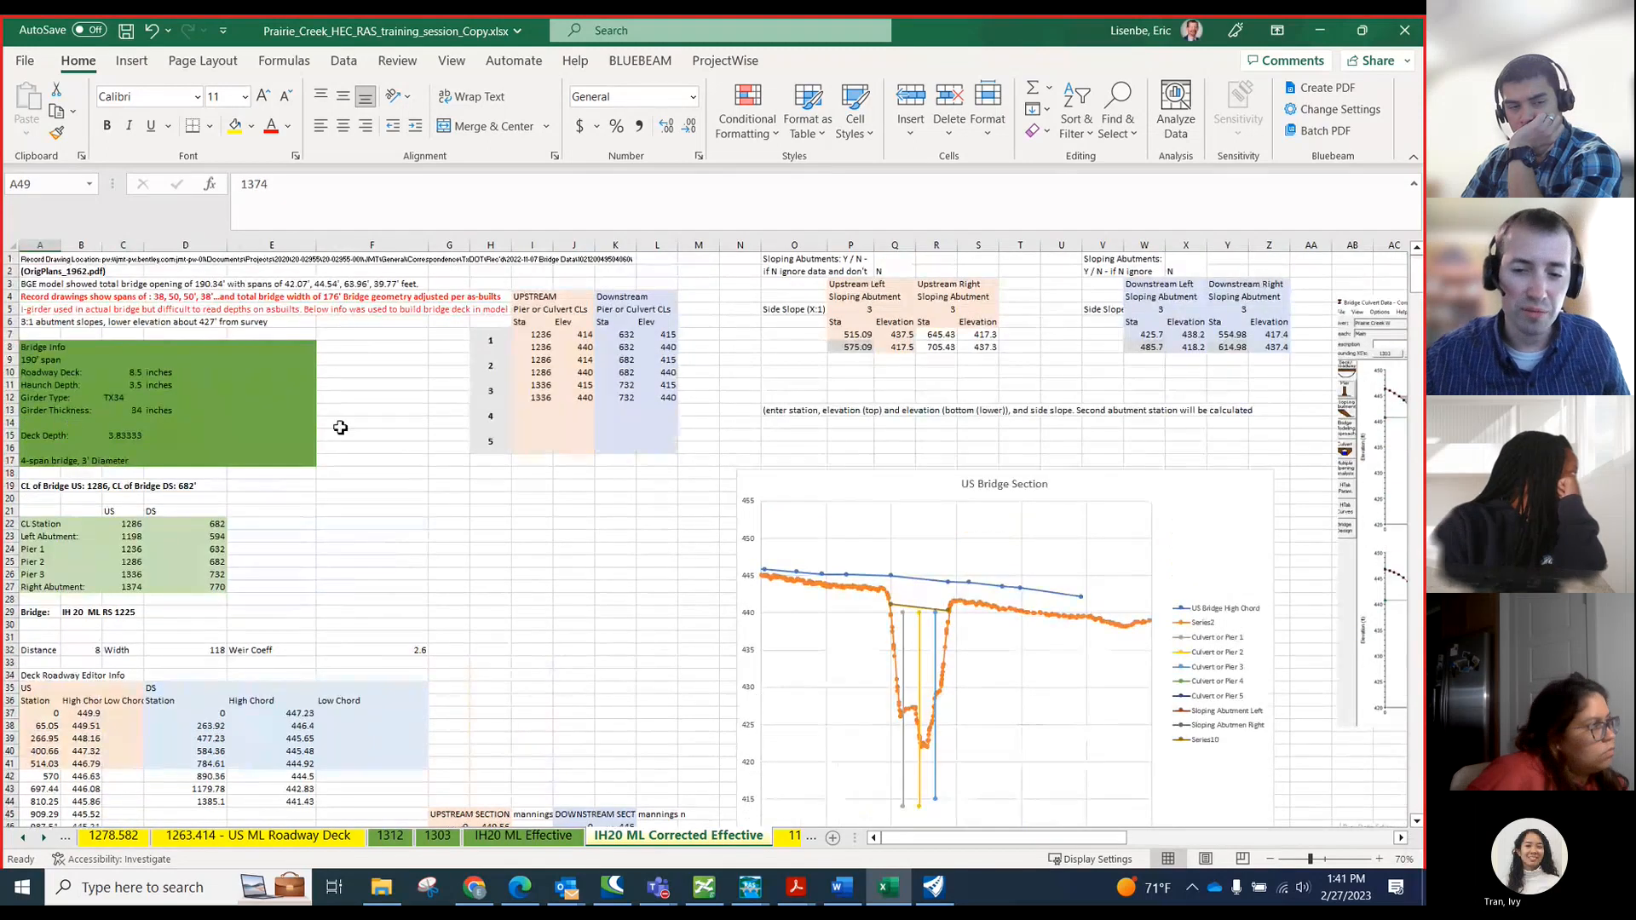
pyautogui.scroll(-2, 431, 431)
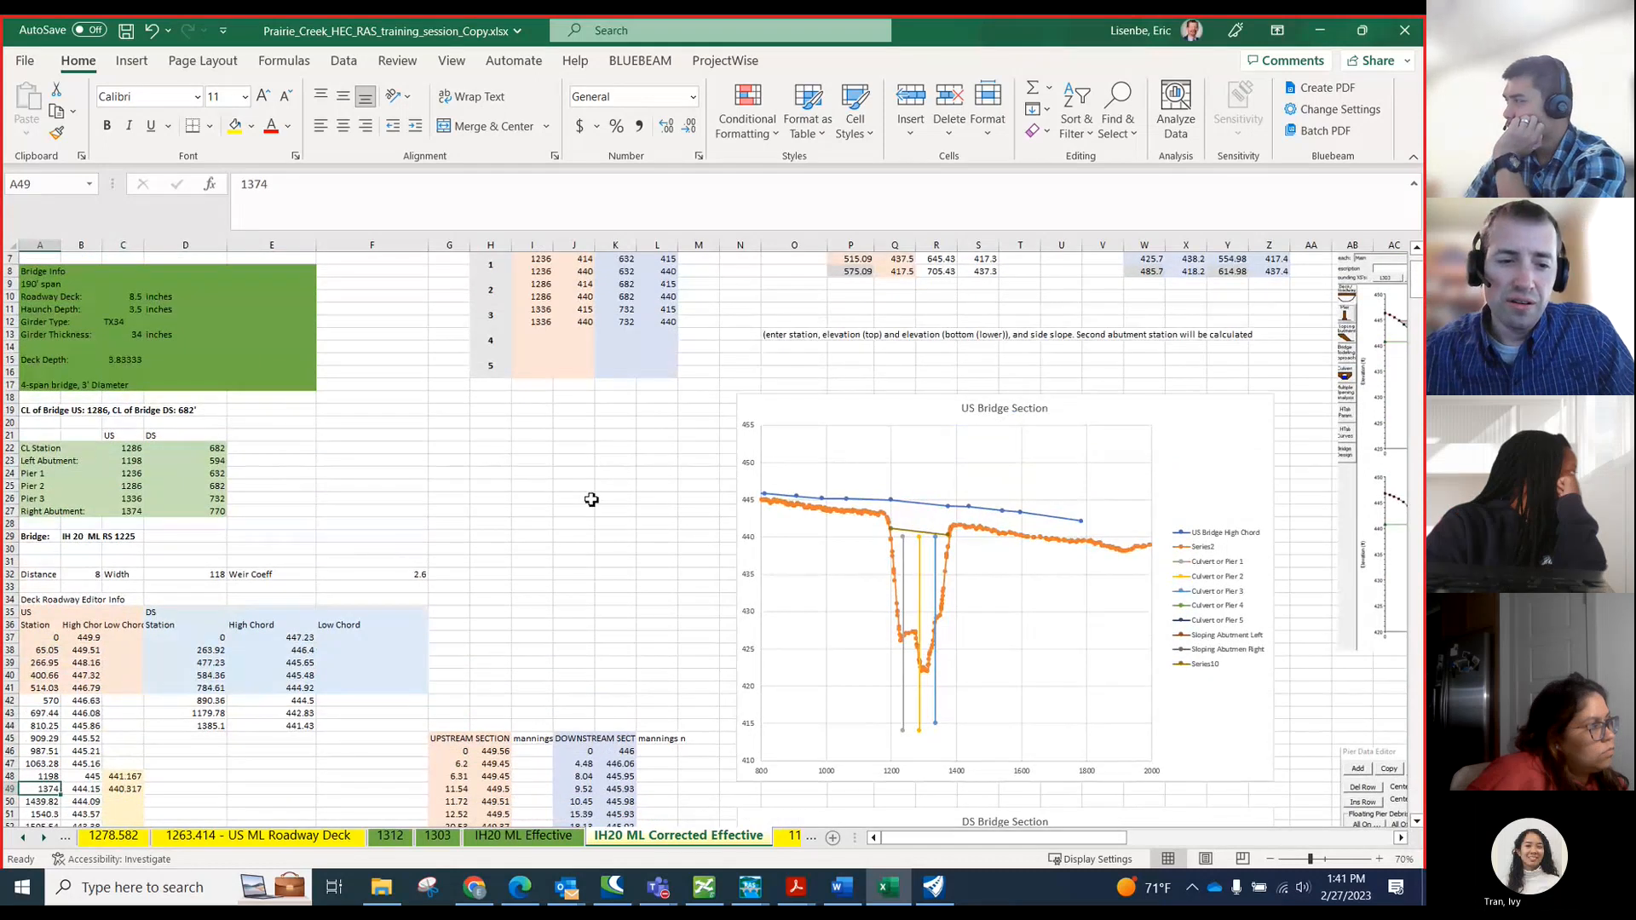
pyautogui.scroll(2, 591, 500)
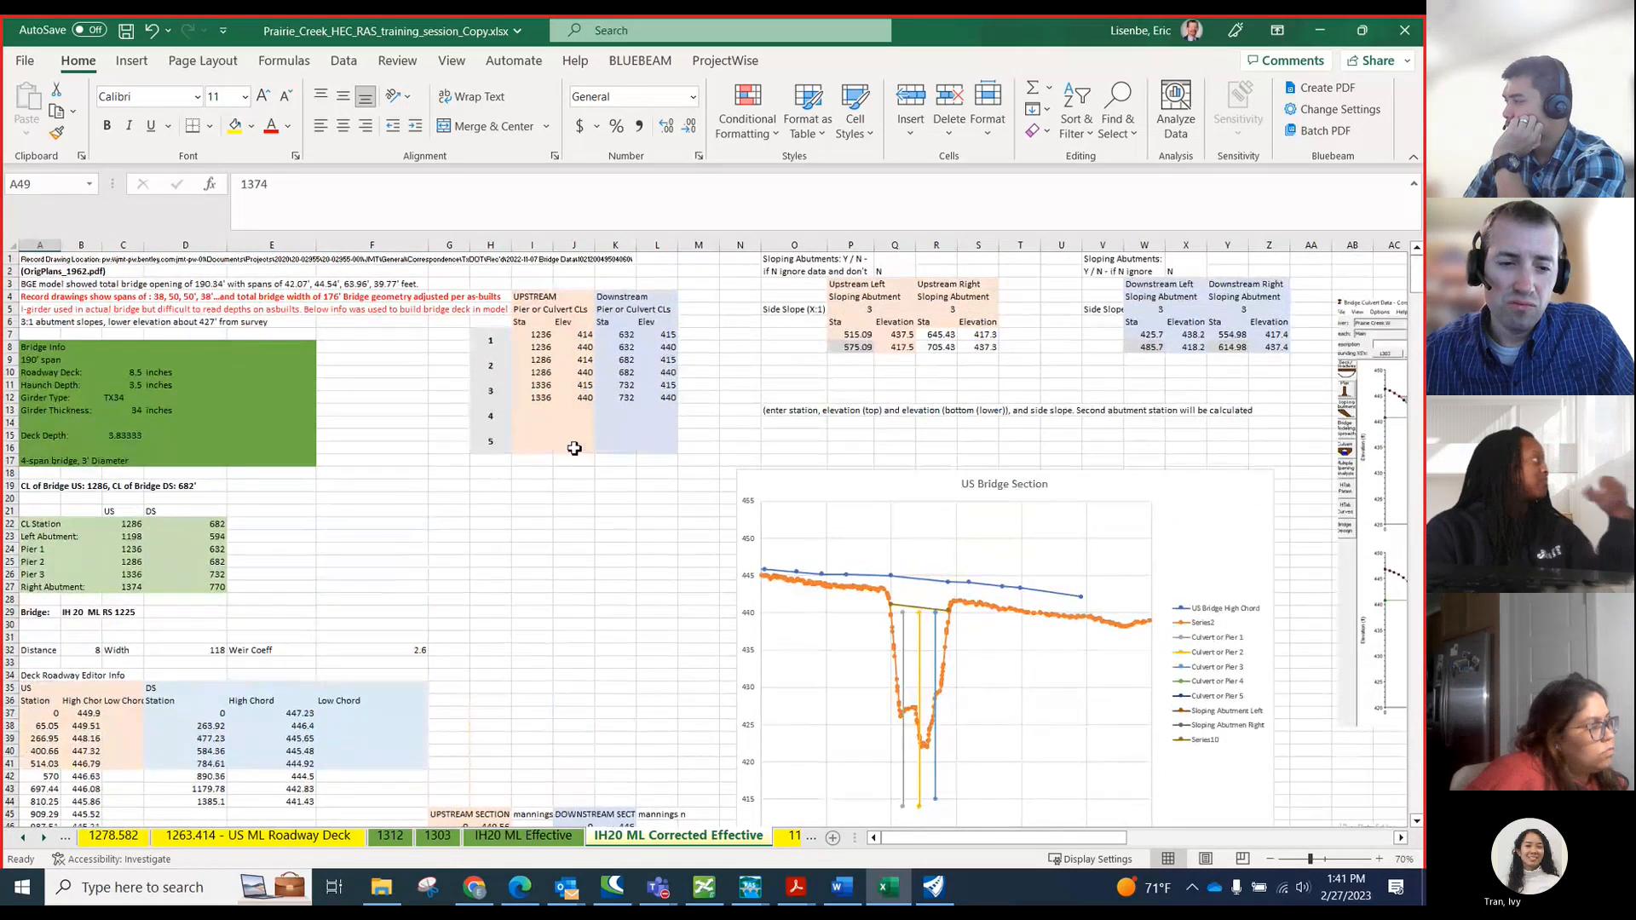
pyautogui.scroll(-3, 574, 448)
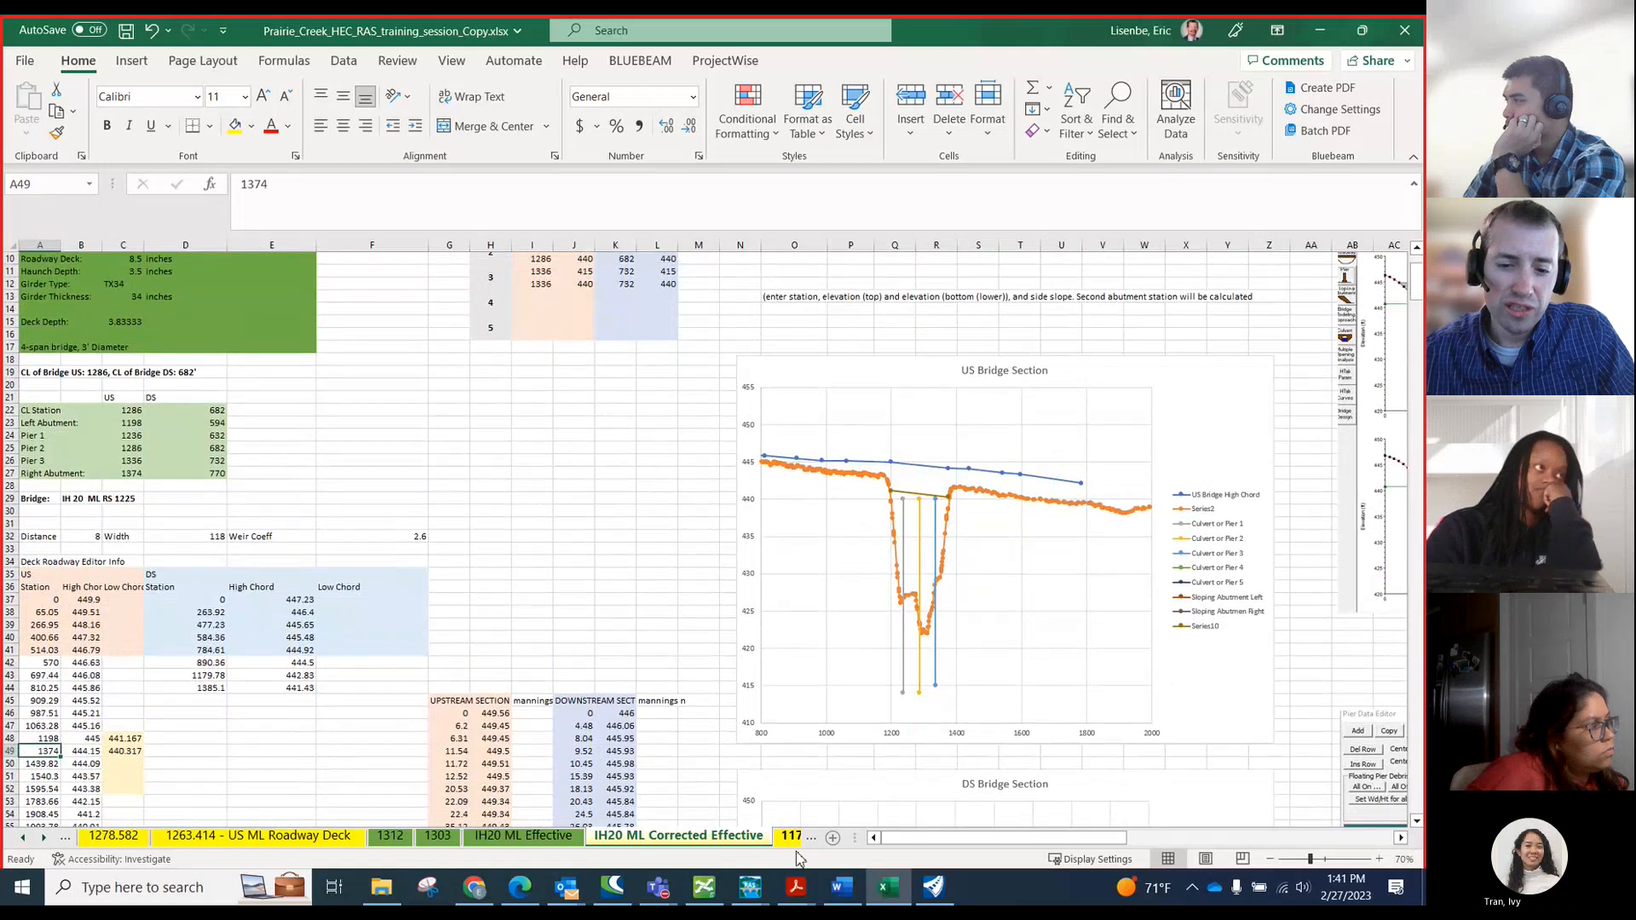
# - Check the bridge span layout in the OrigPlans_1962 drawing in Acrobat Reader and return to the workbook
pyautogui.moveTo(796, 885)
pyautogui.click(865, 811)
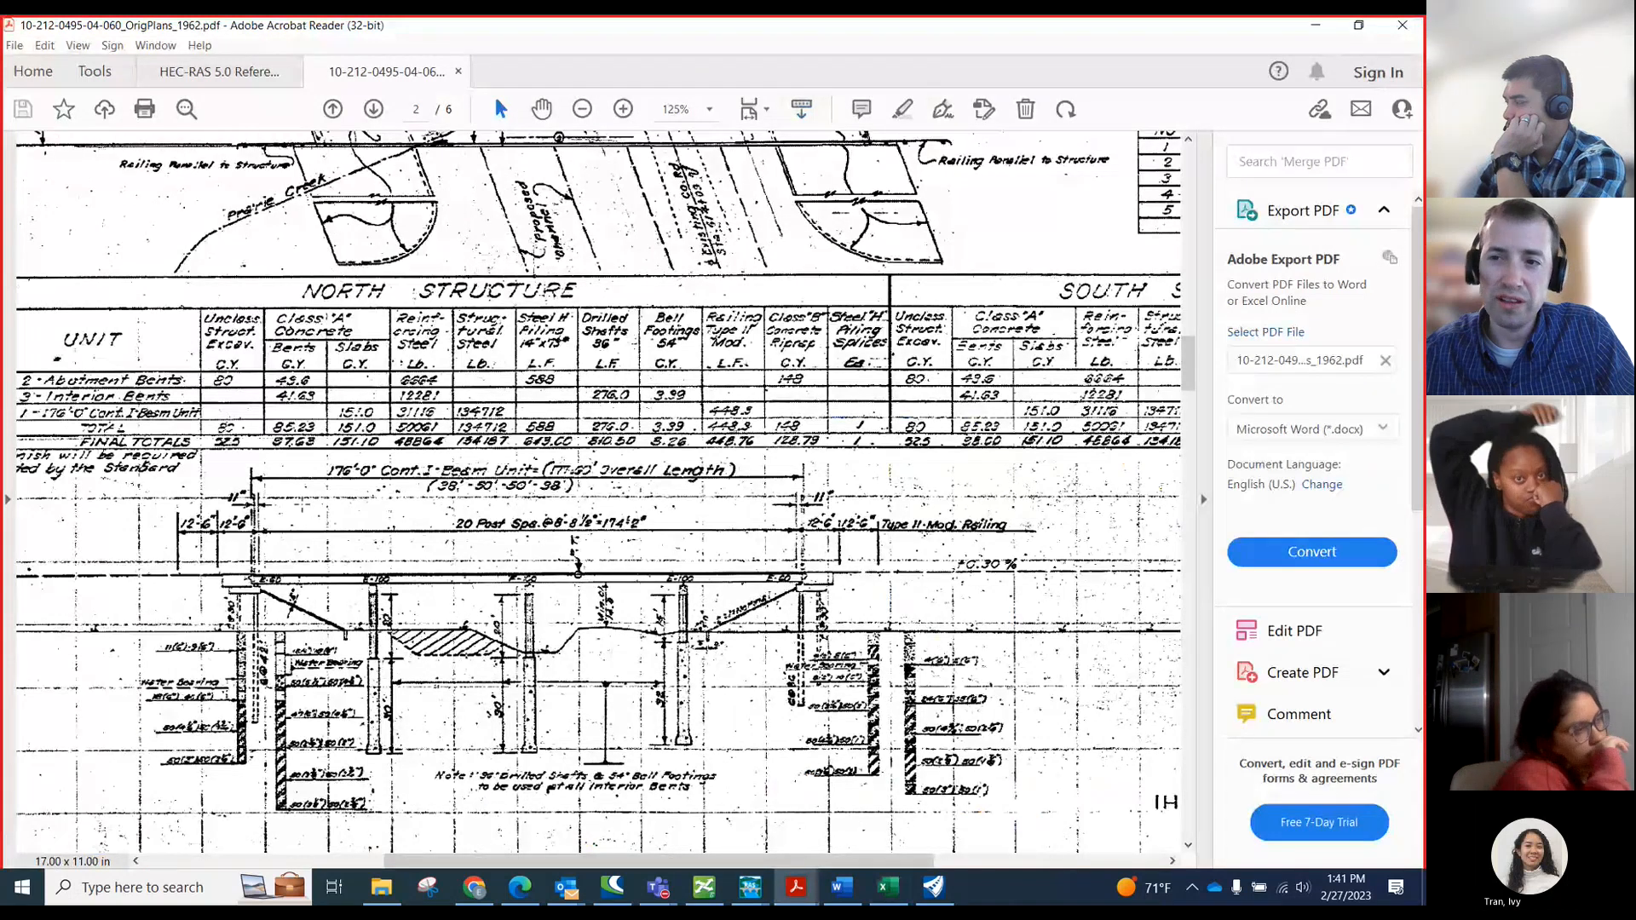
pyautogui.click(1310, 26)
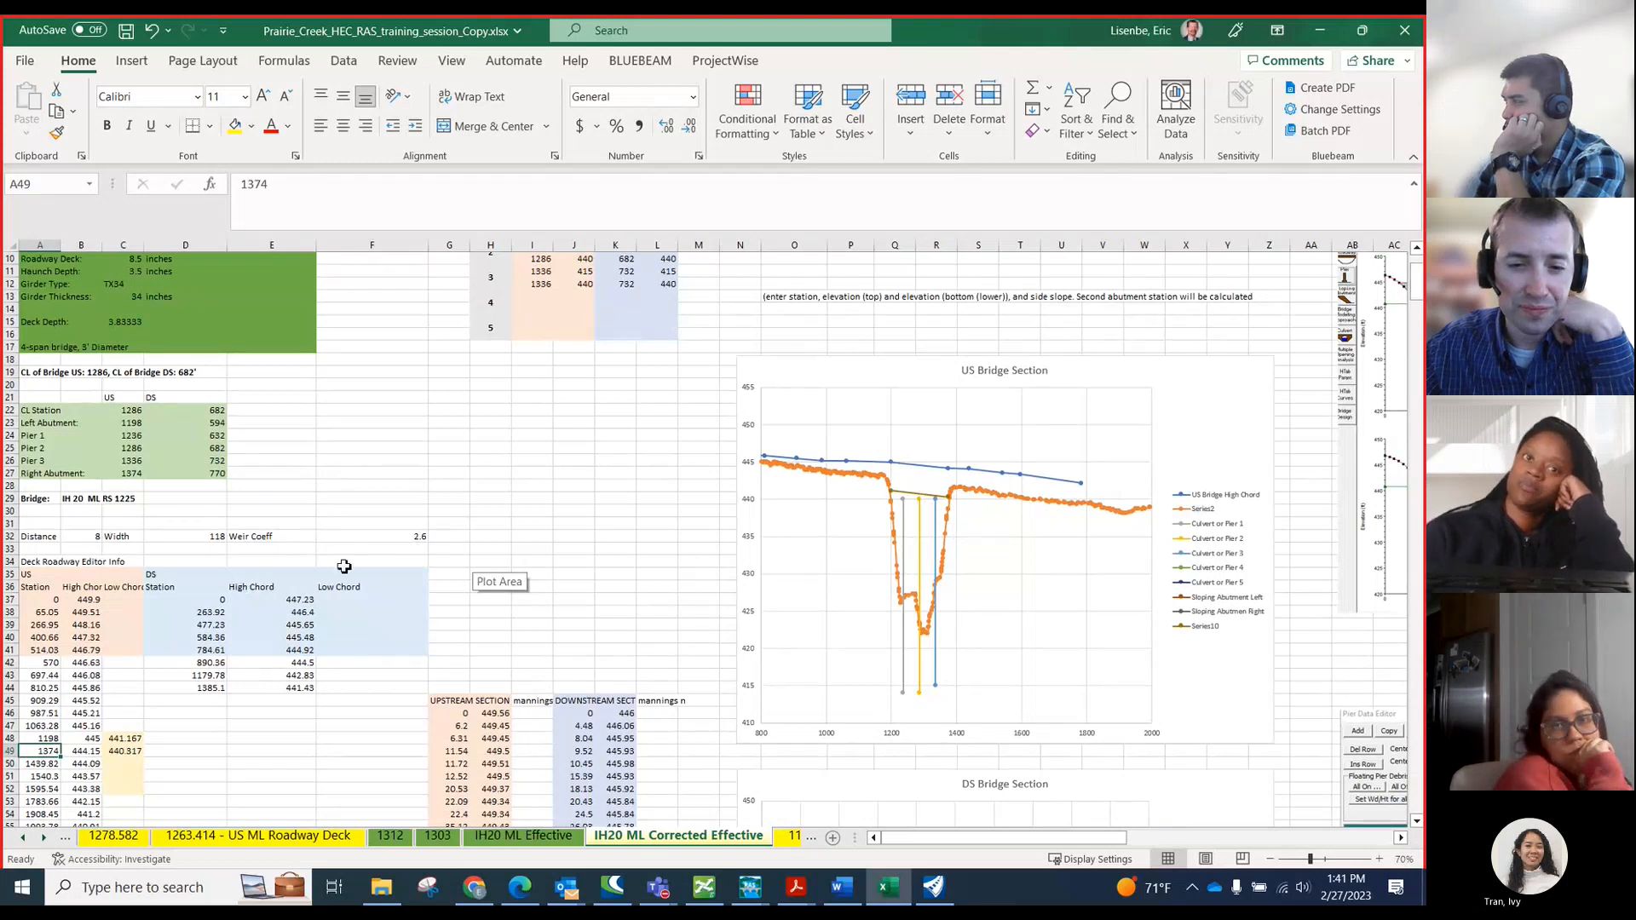
# - Review the low chord formula at the upstream right abutment station 1374
pyautogui.click(52, 612)
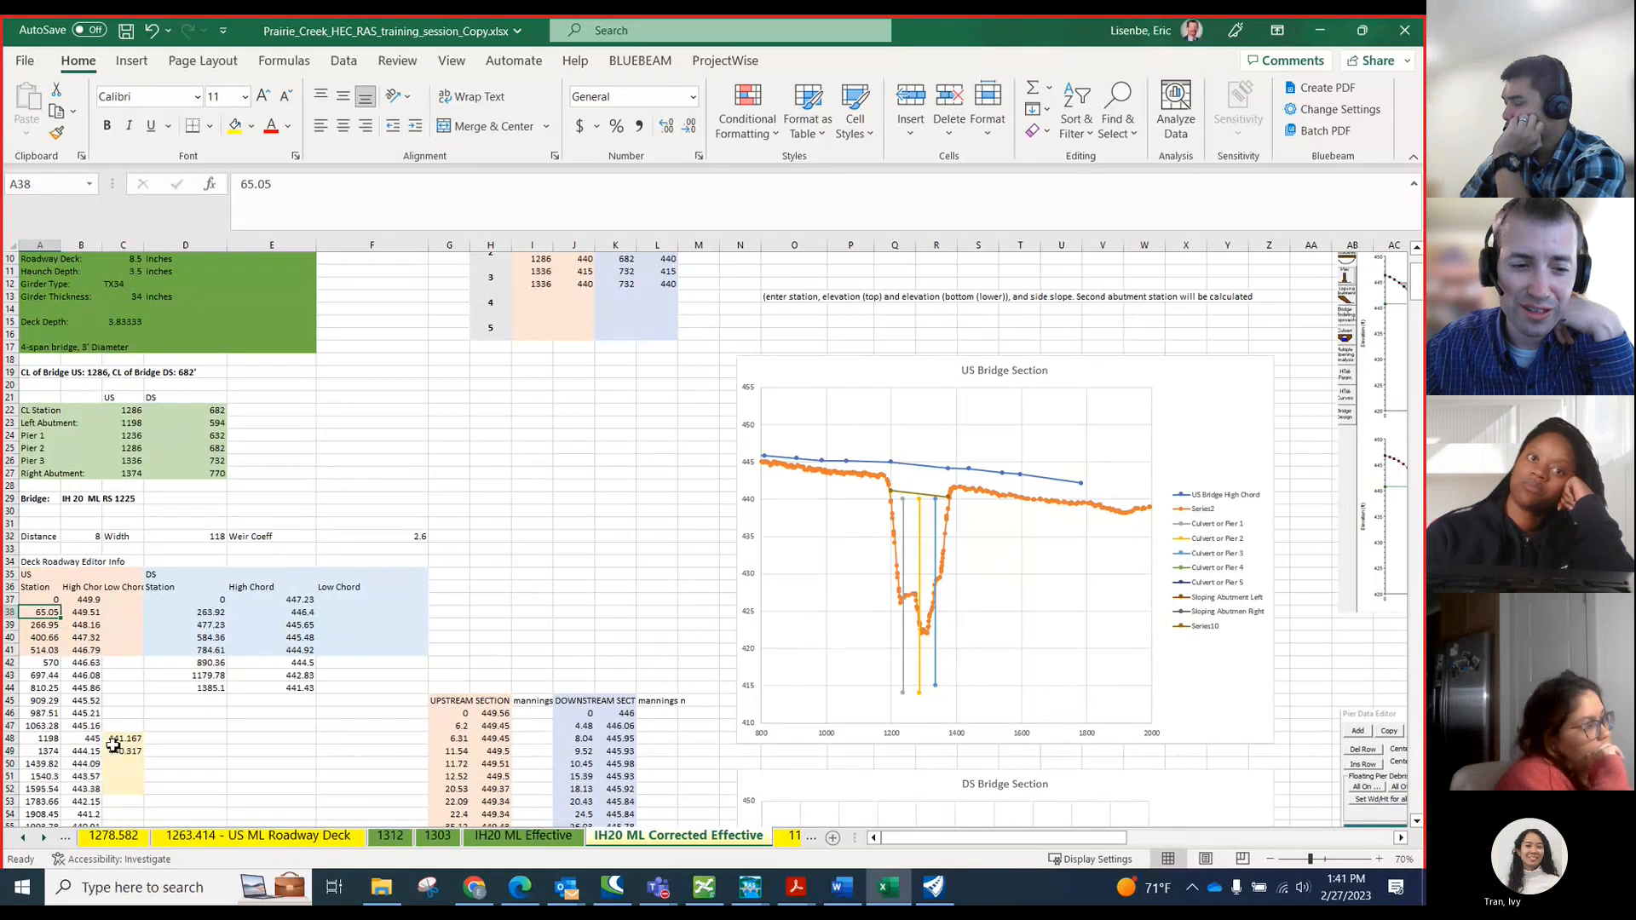
pyautogui.click(123, 753)
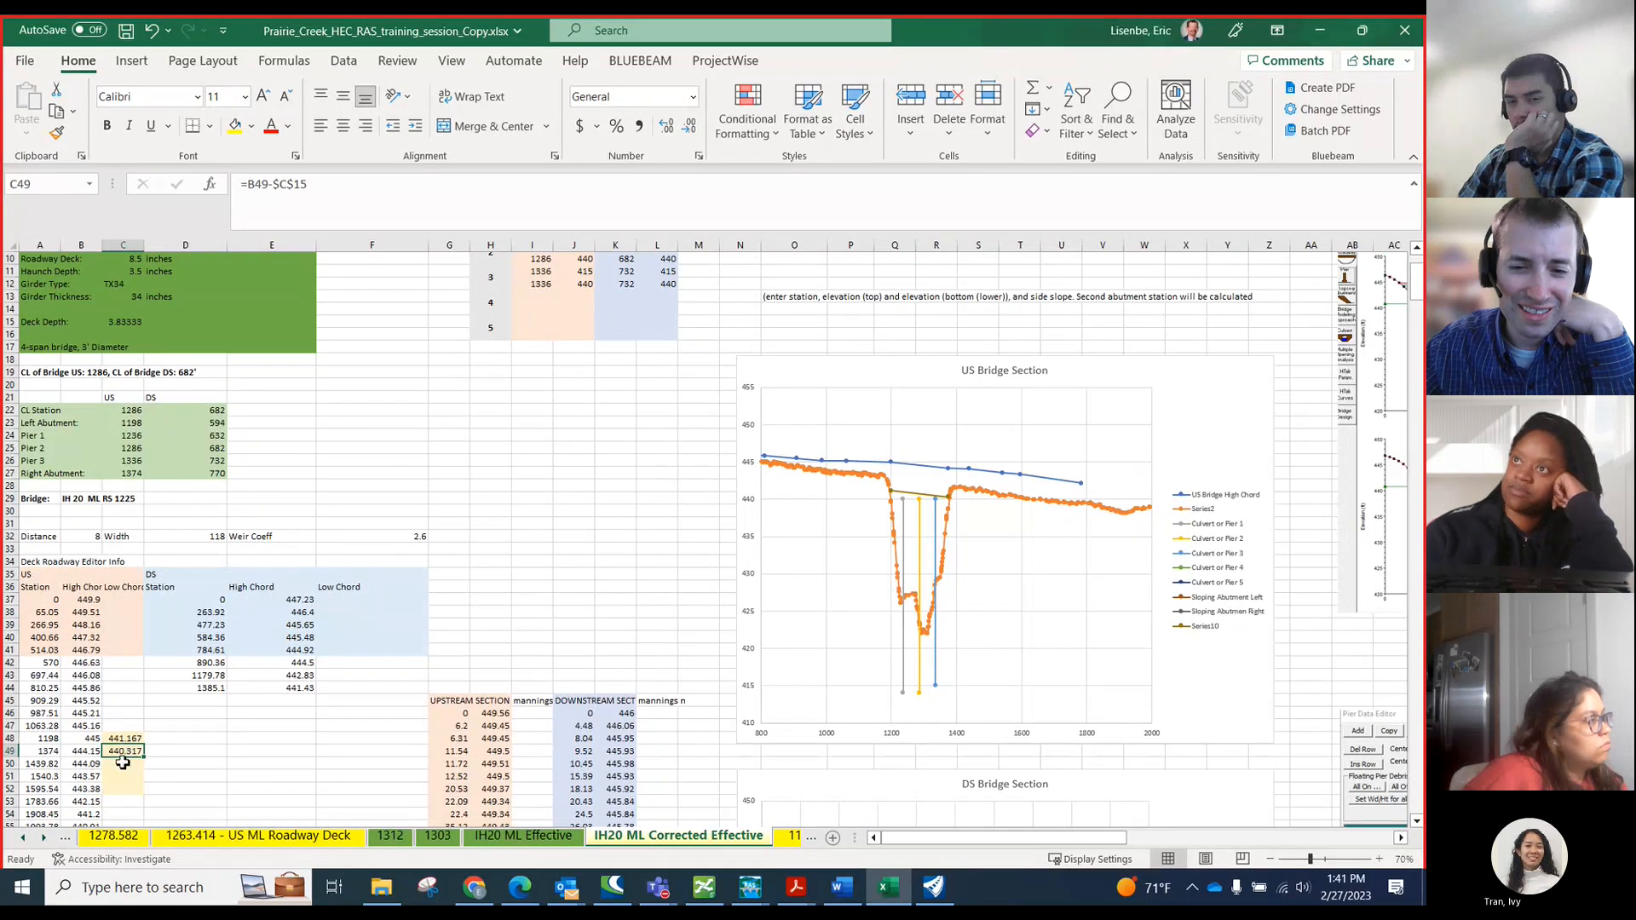
pyautogui.scroll(-1, 102, 765)
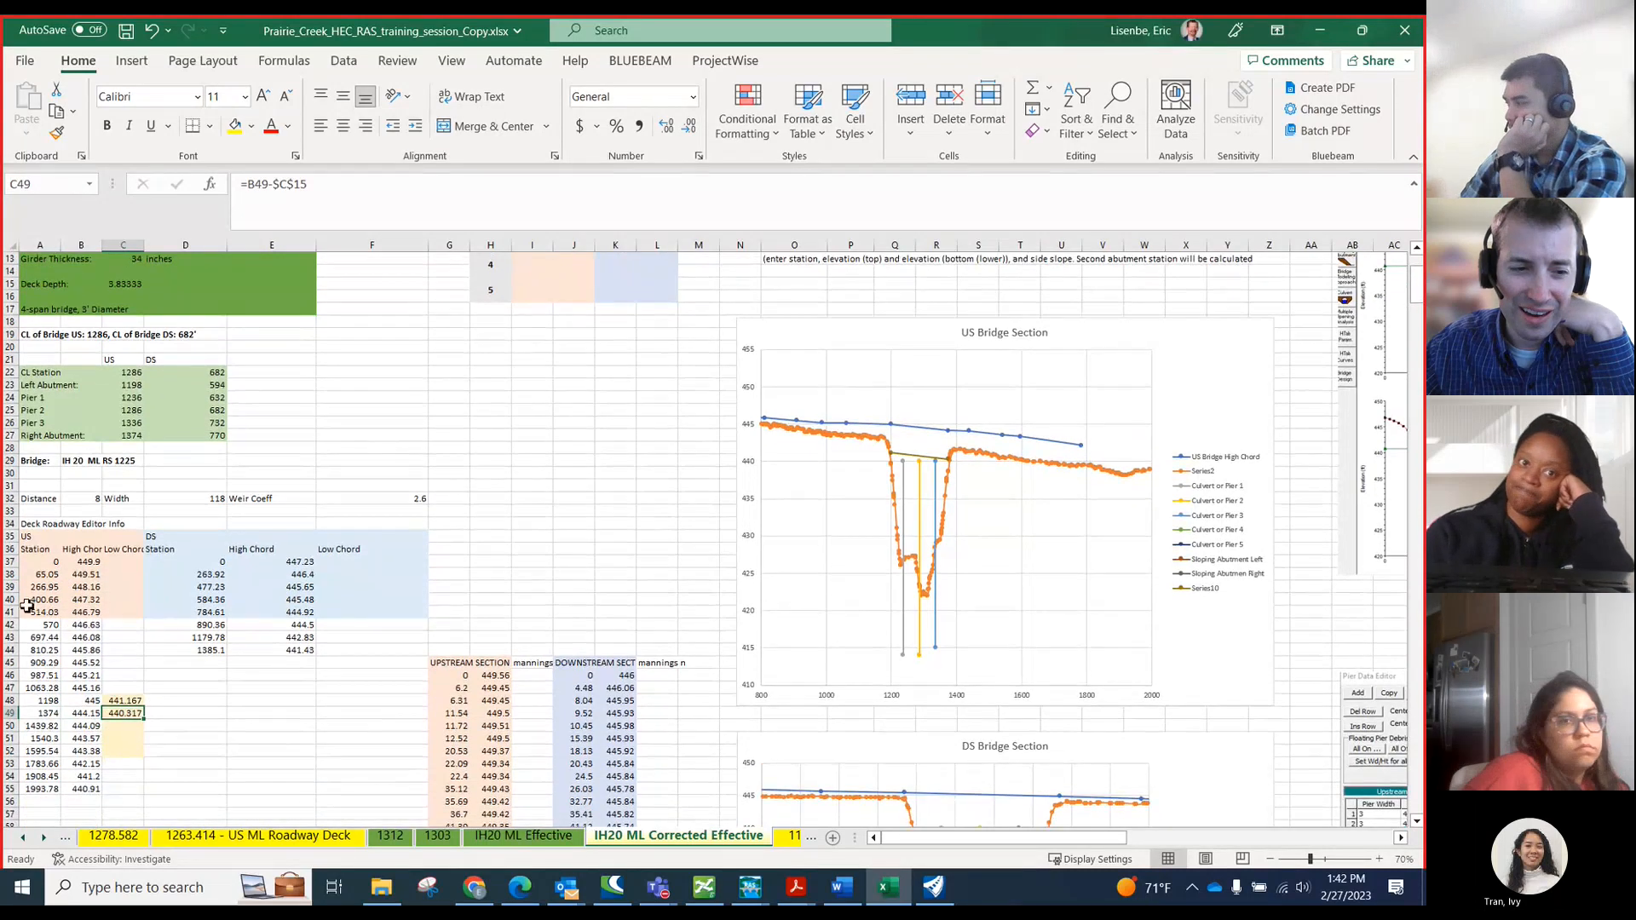
# - Copy the upstream deck table of stations, high chords and low chords, A37:C55
pyautogui.click(27, 564)
pyautogui.moveTo(27, 567); pyautogui.dragTo(128, 775)
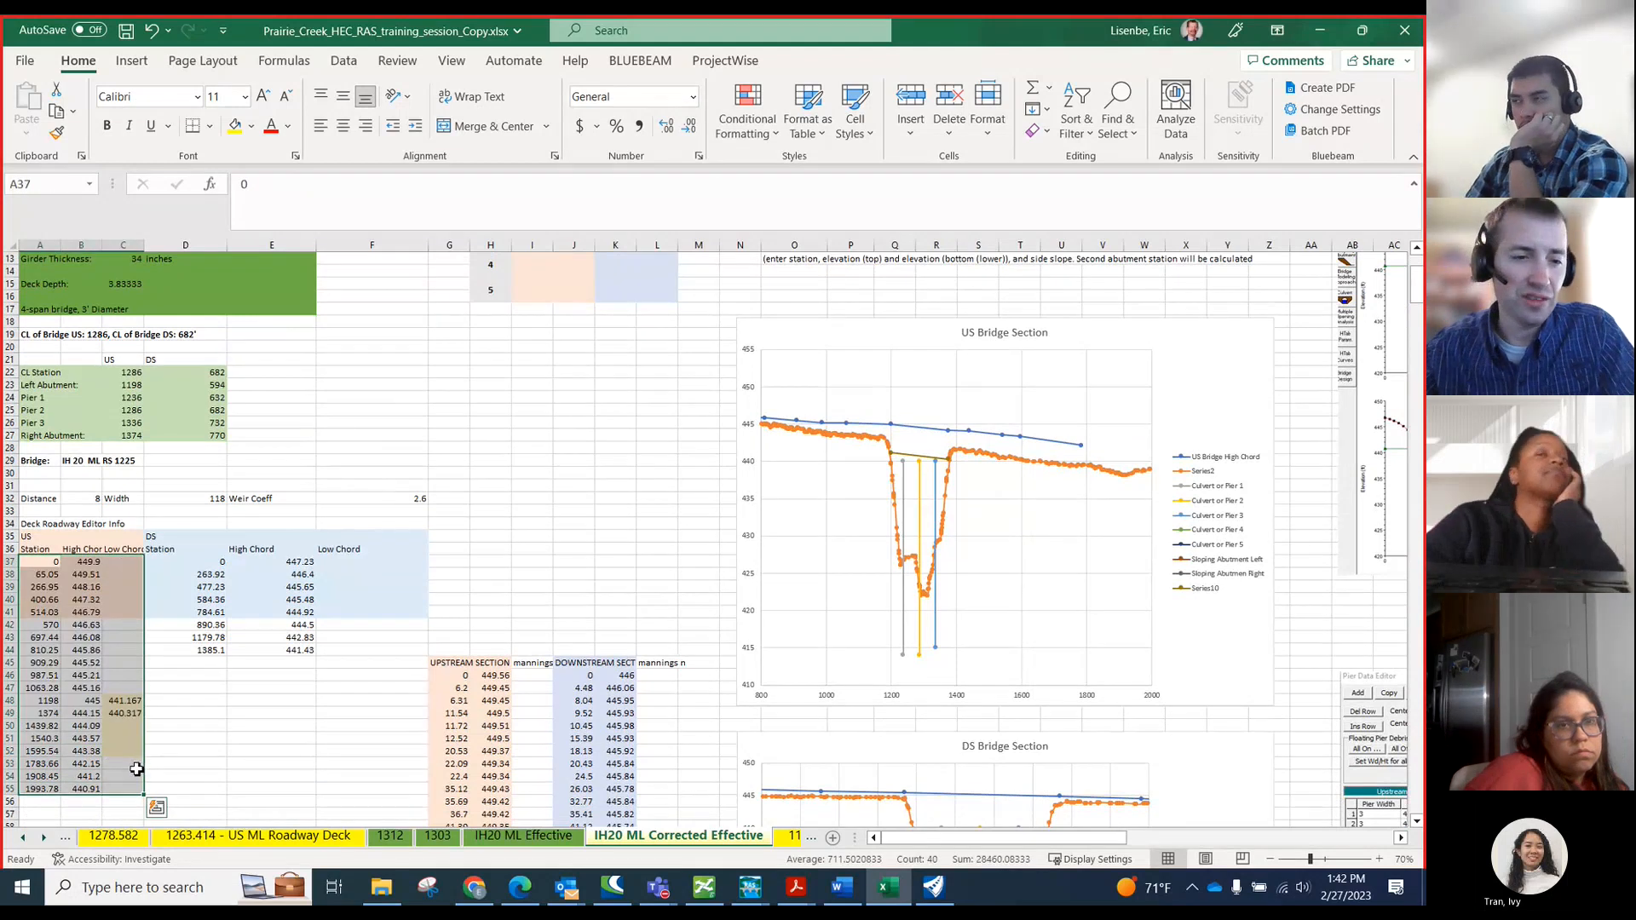
pyautogui.hotkey('ctrl', 'c')
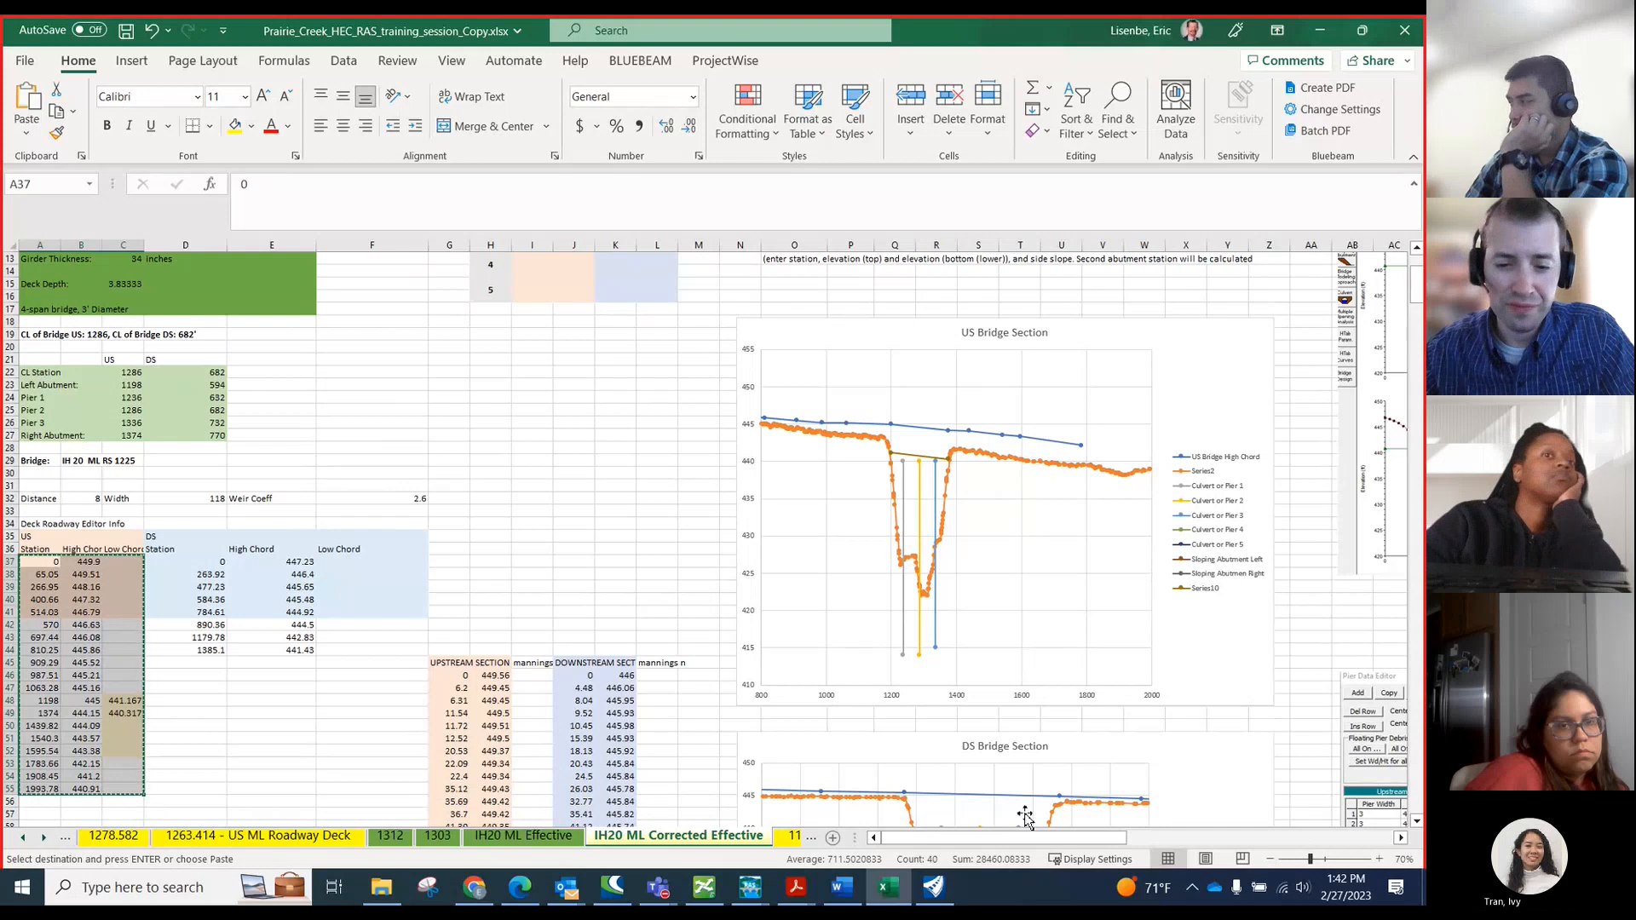
# - In HEC-RAS, replace the upstream deck/roadway data of the bridge at river station 1225 with the copied table and accept it
pyautogui.moveTo(762, 889)
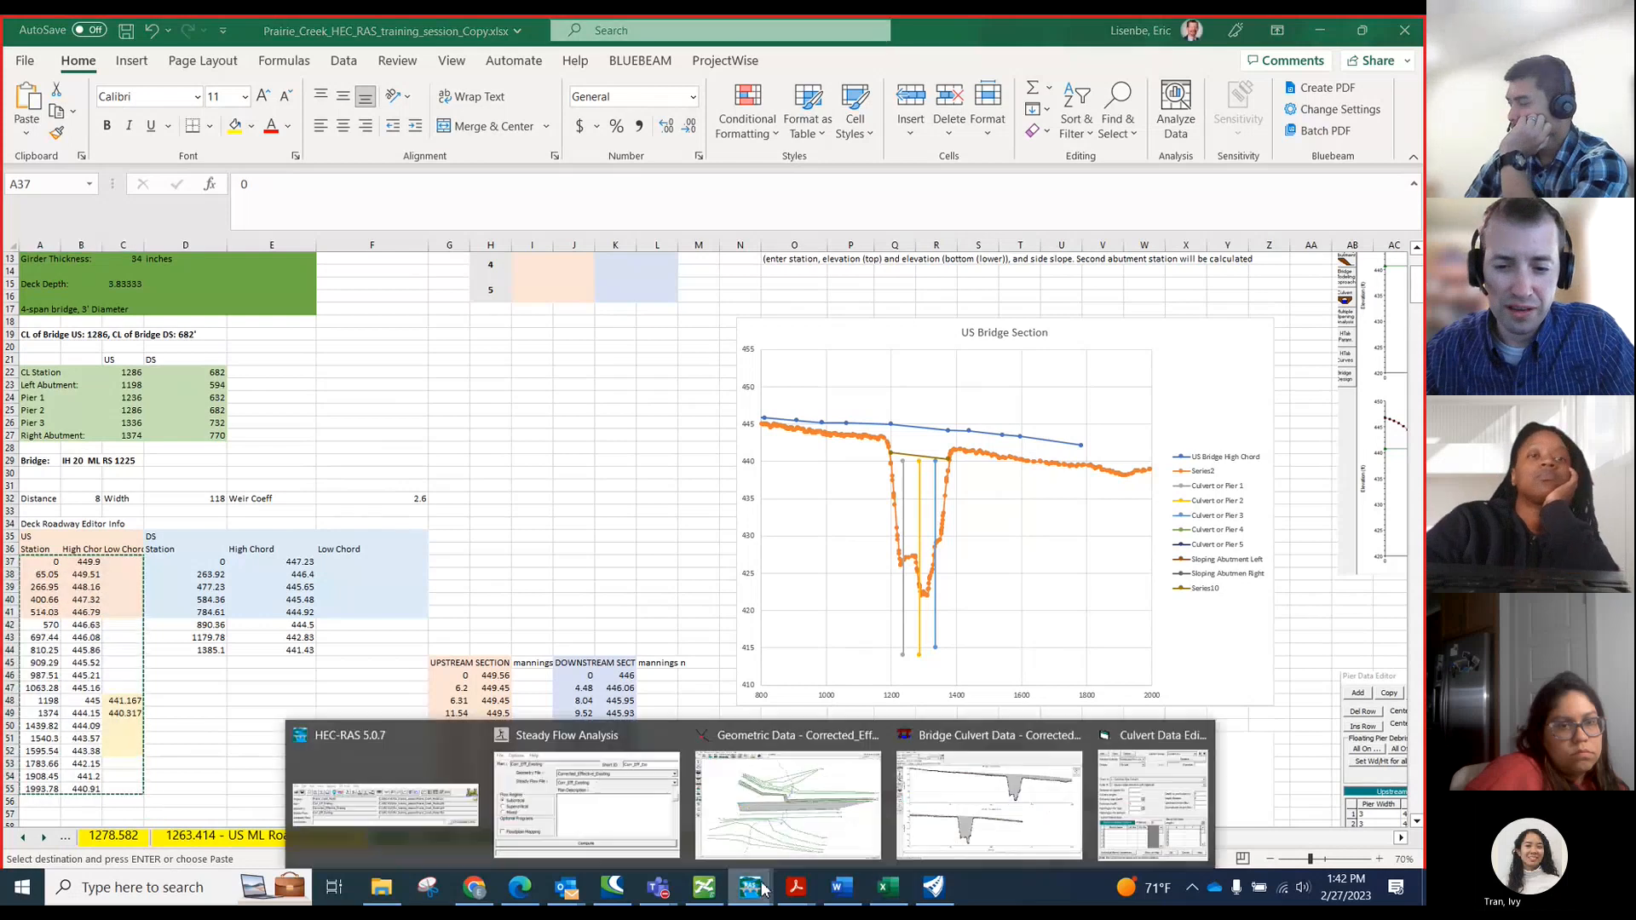
pyautogui.click(989, 818)
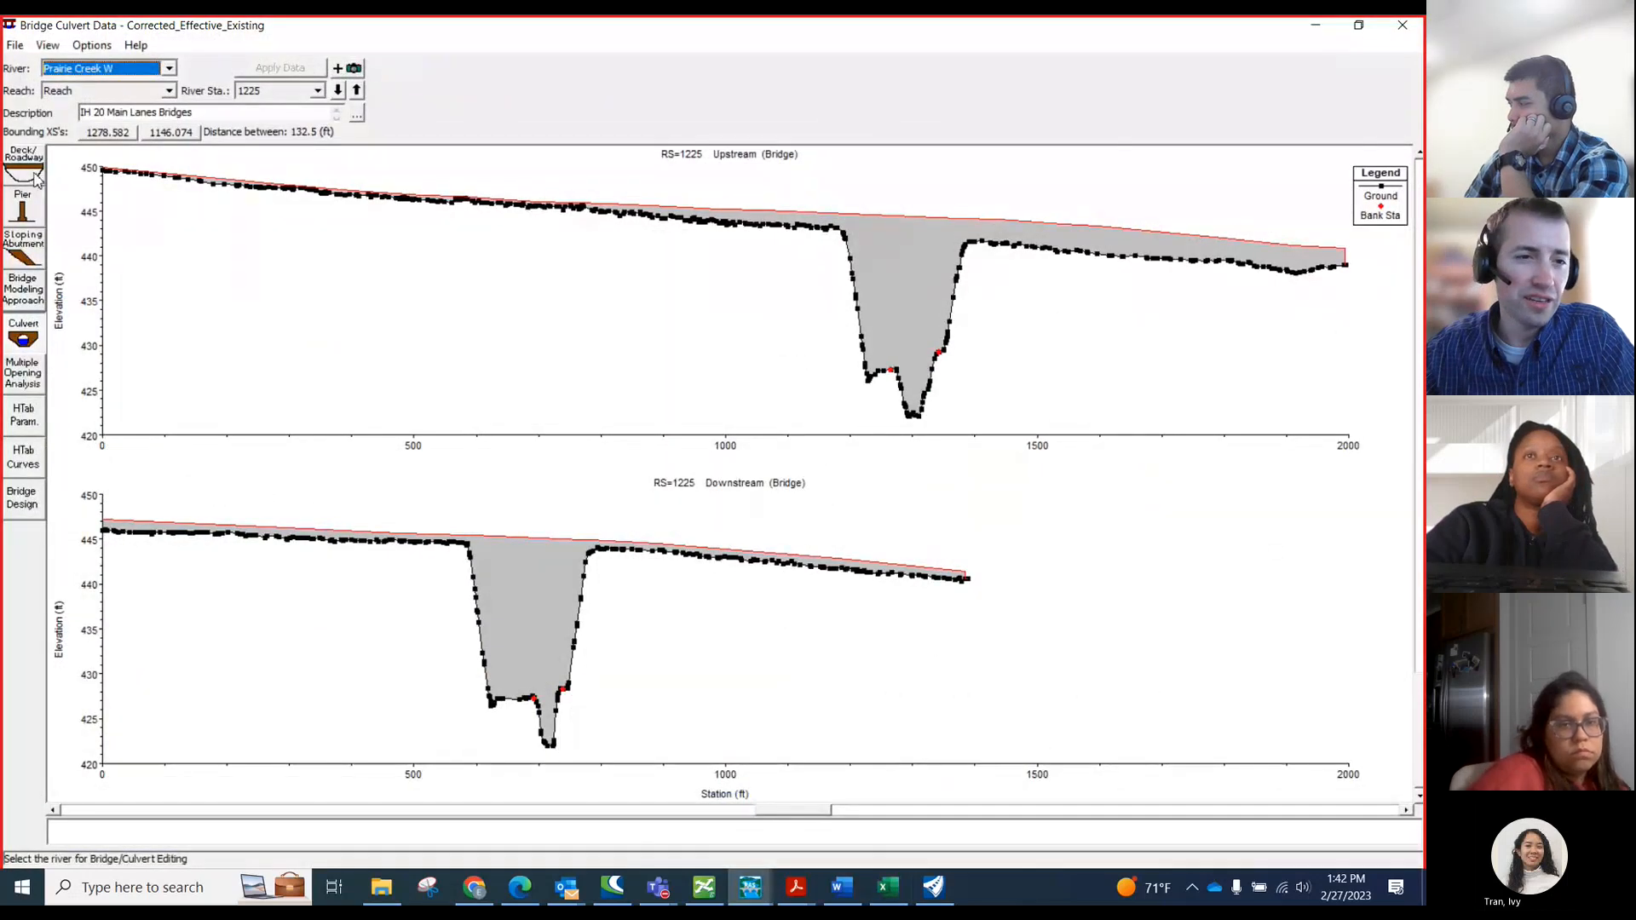
pyautogui.click(34, 178)
pyautogui.moveTo(855, 364); pyautogui.dragTo(545, 215)
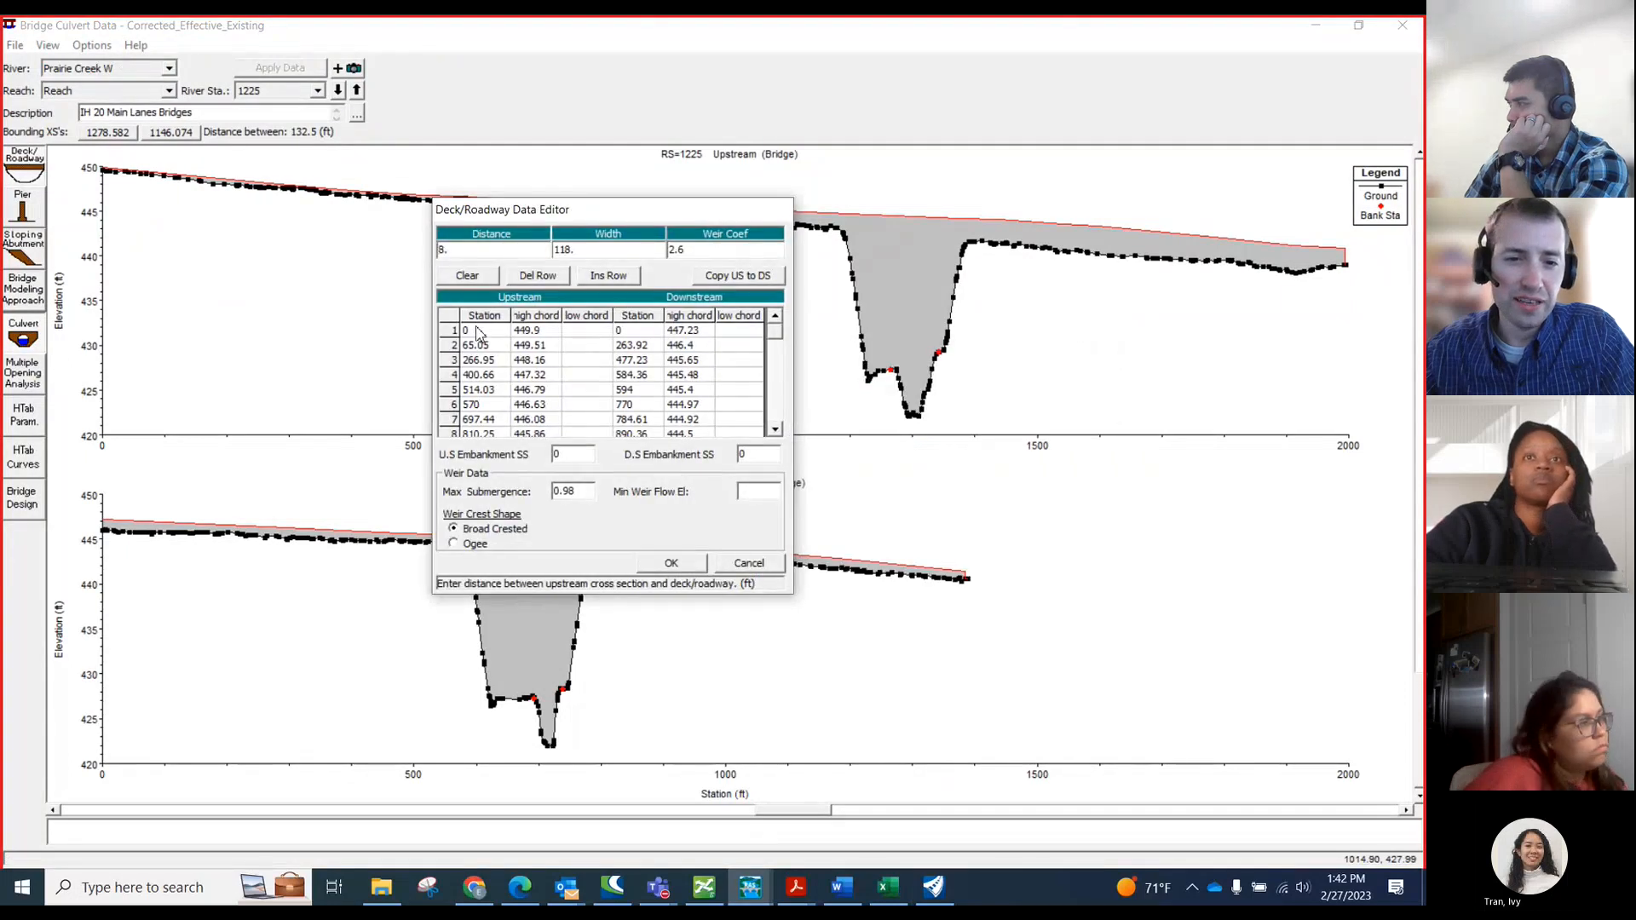
pyautogui.click(480, 333)
pyautogui.moveTo(480, 332); pyautogui.dragTo(584, 441)
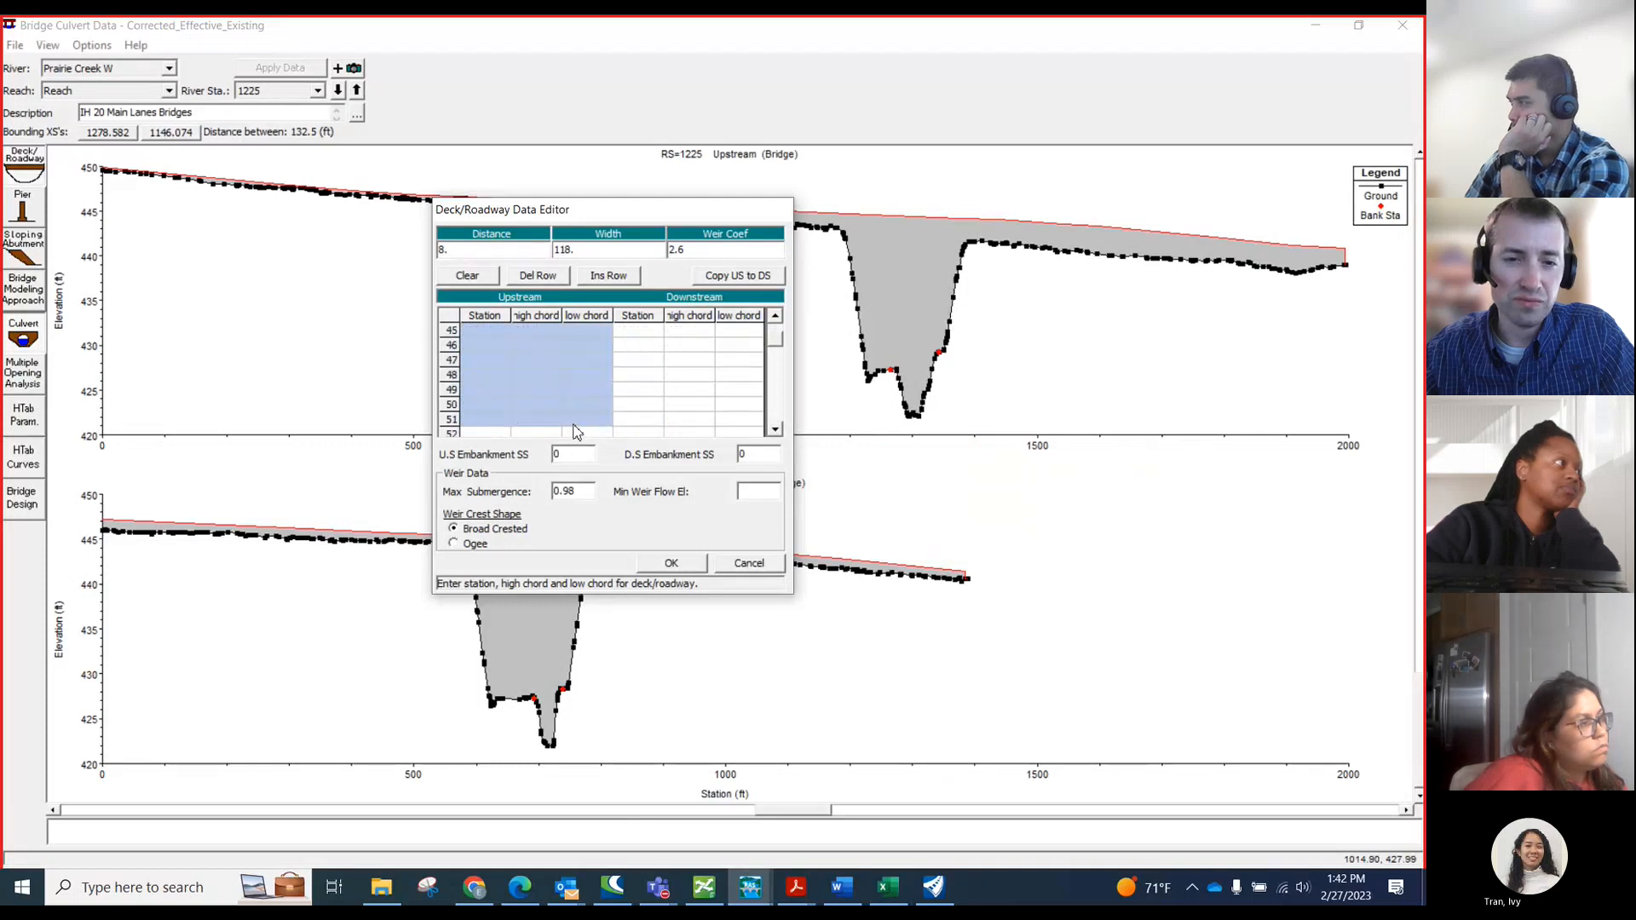
pyautogui.click(661, 565)
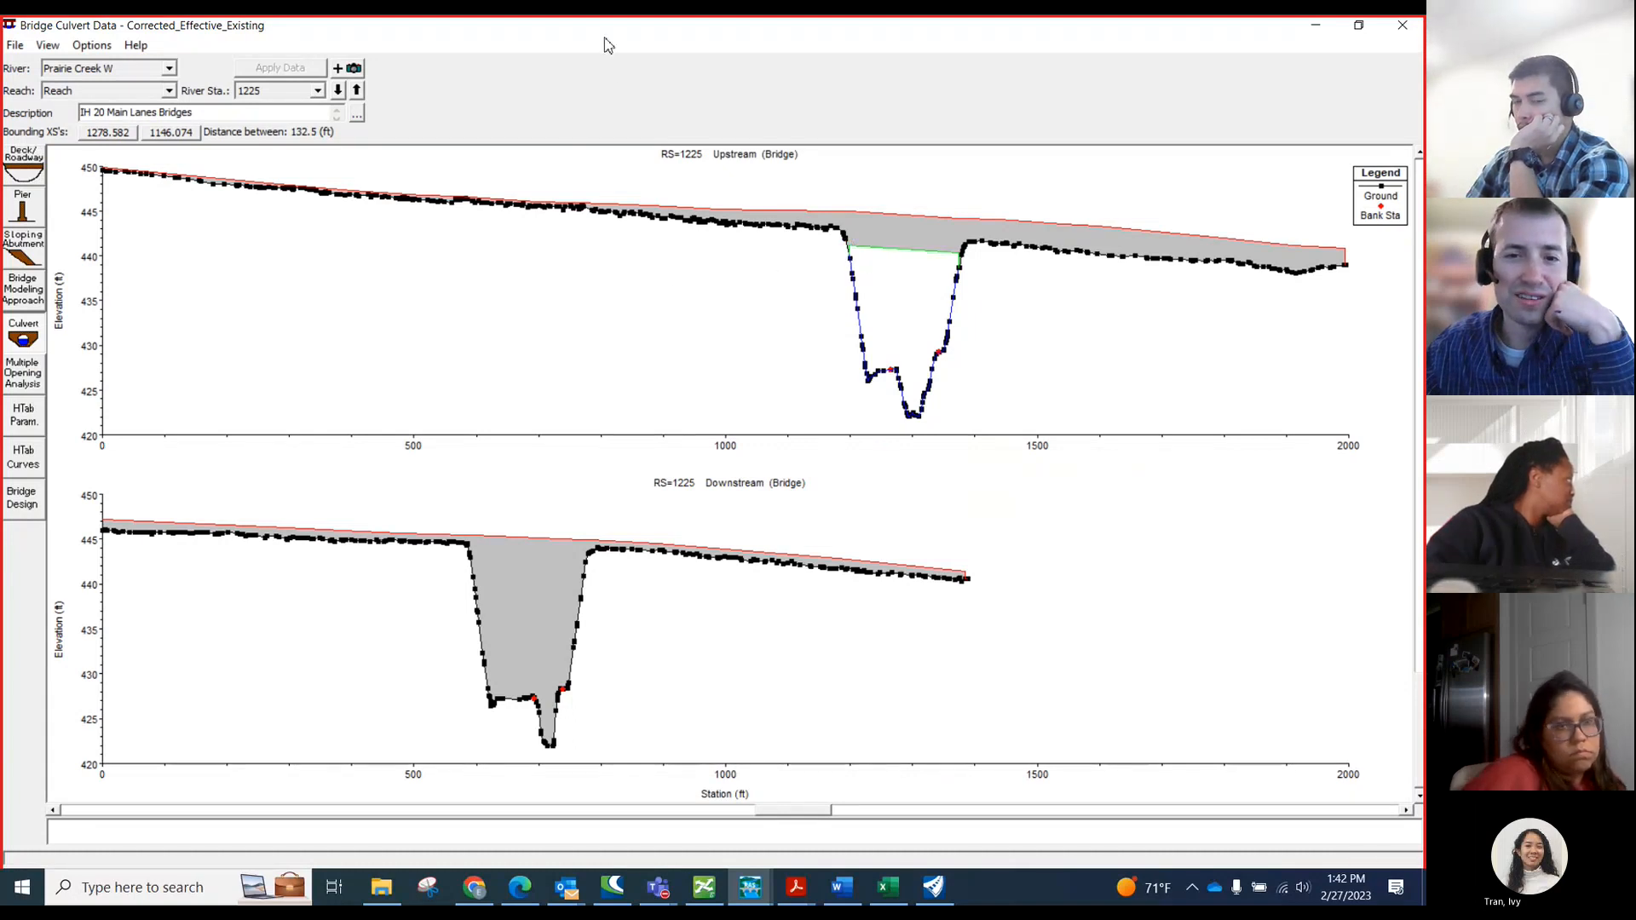
# - Reduce the Bridge Culvert Data window, move it aside and return to the Excel workbook
pyautogui.click(1358, 25)
pyautogui.moveTo(599, 93); pyautogui.dragTo(1063, 294)
pyautogui.click(232, 398)
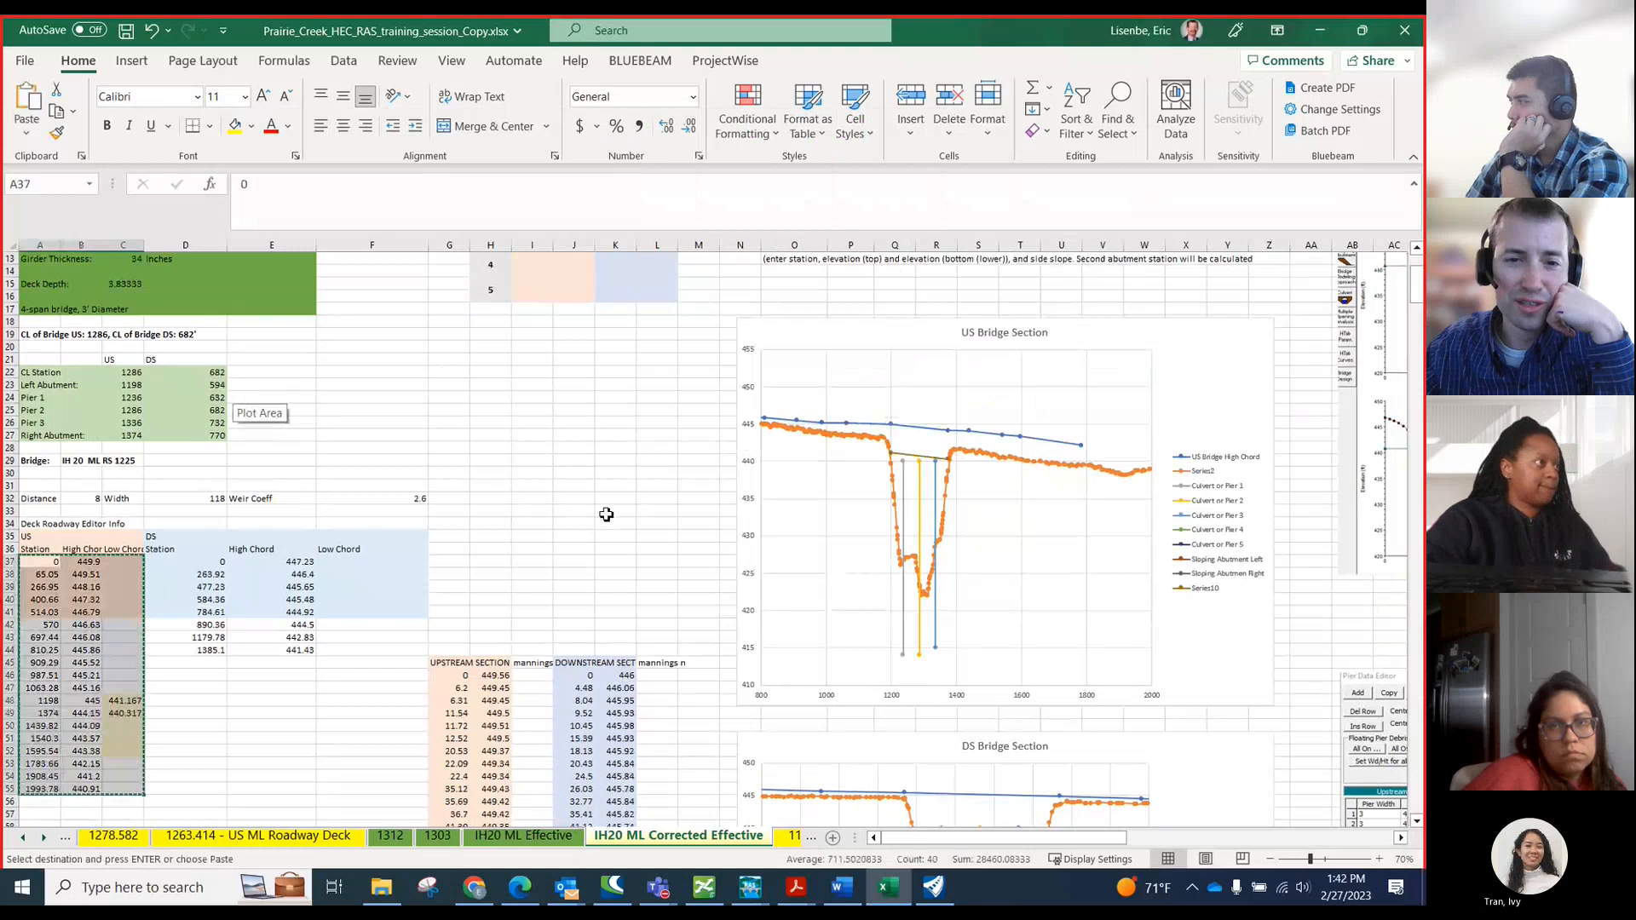
# - Examine the upstream and downstream pier centerline stations and elevations in the worksheet at 100% zoom
pyautogui.scroll(4, 607, 515)
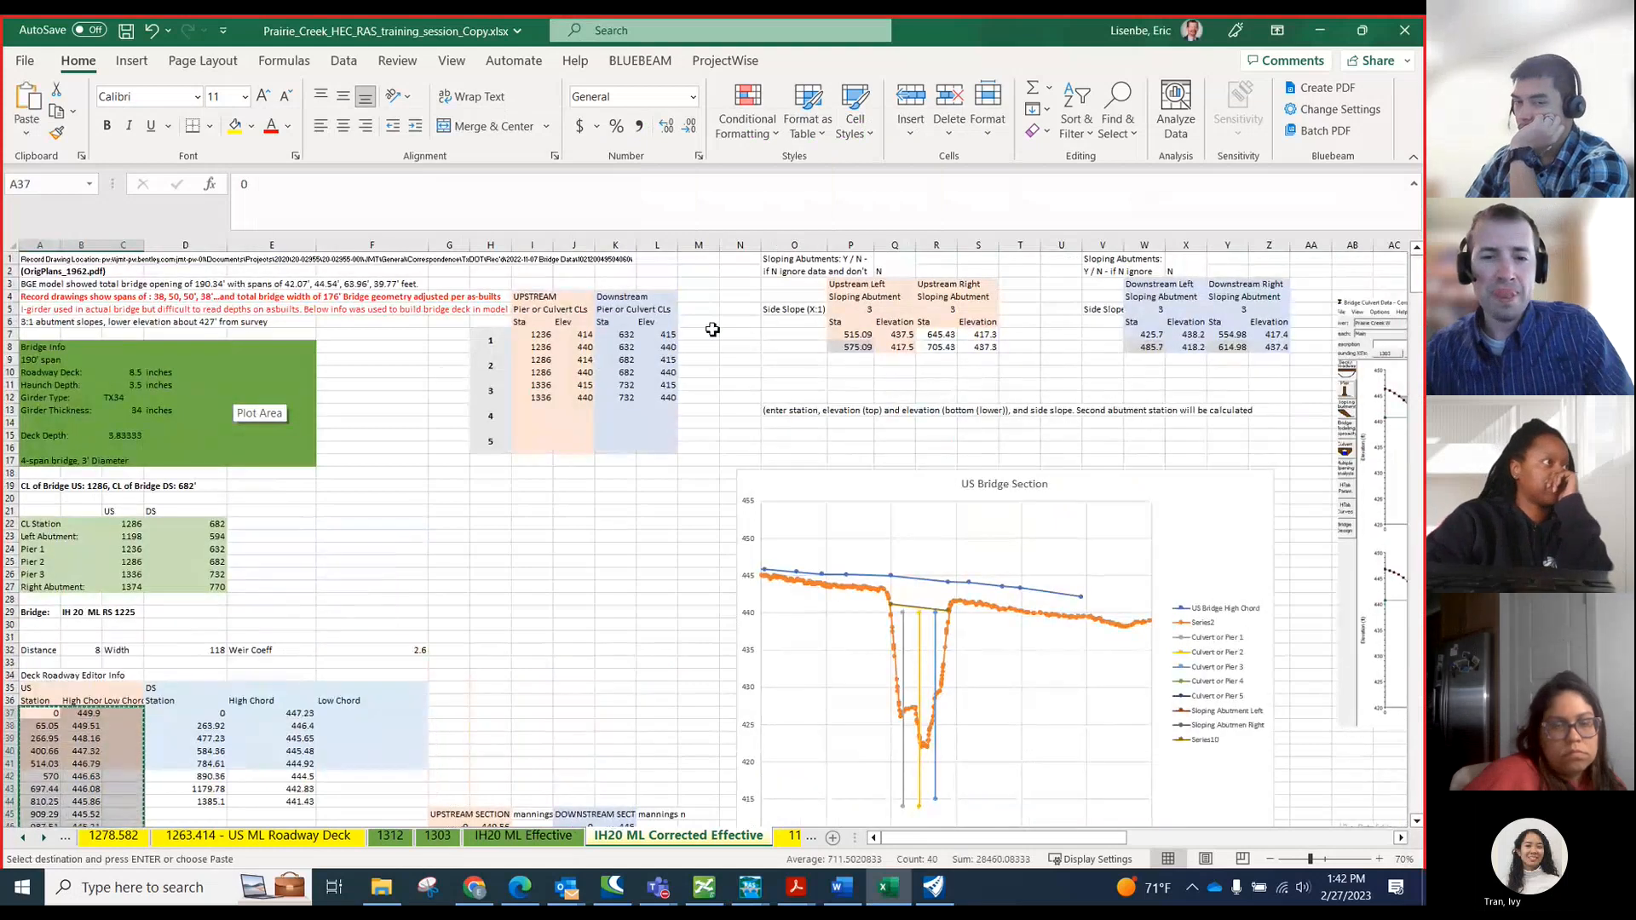
pyautogui.scroll(1, 717, 332)
pyautogui.scroll(6, 648, 447)
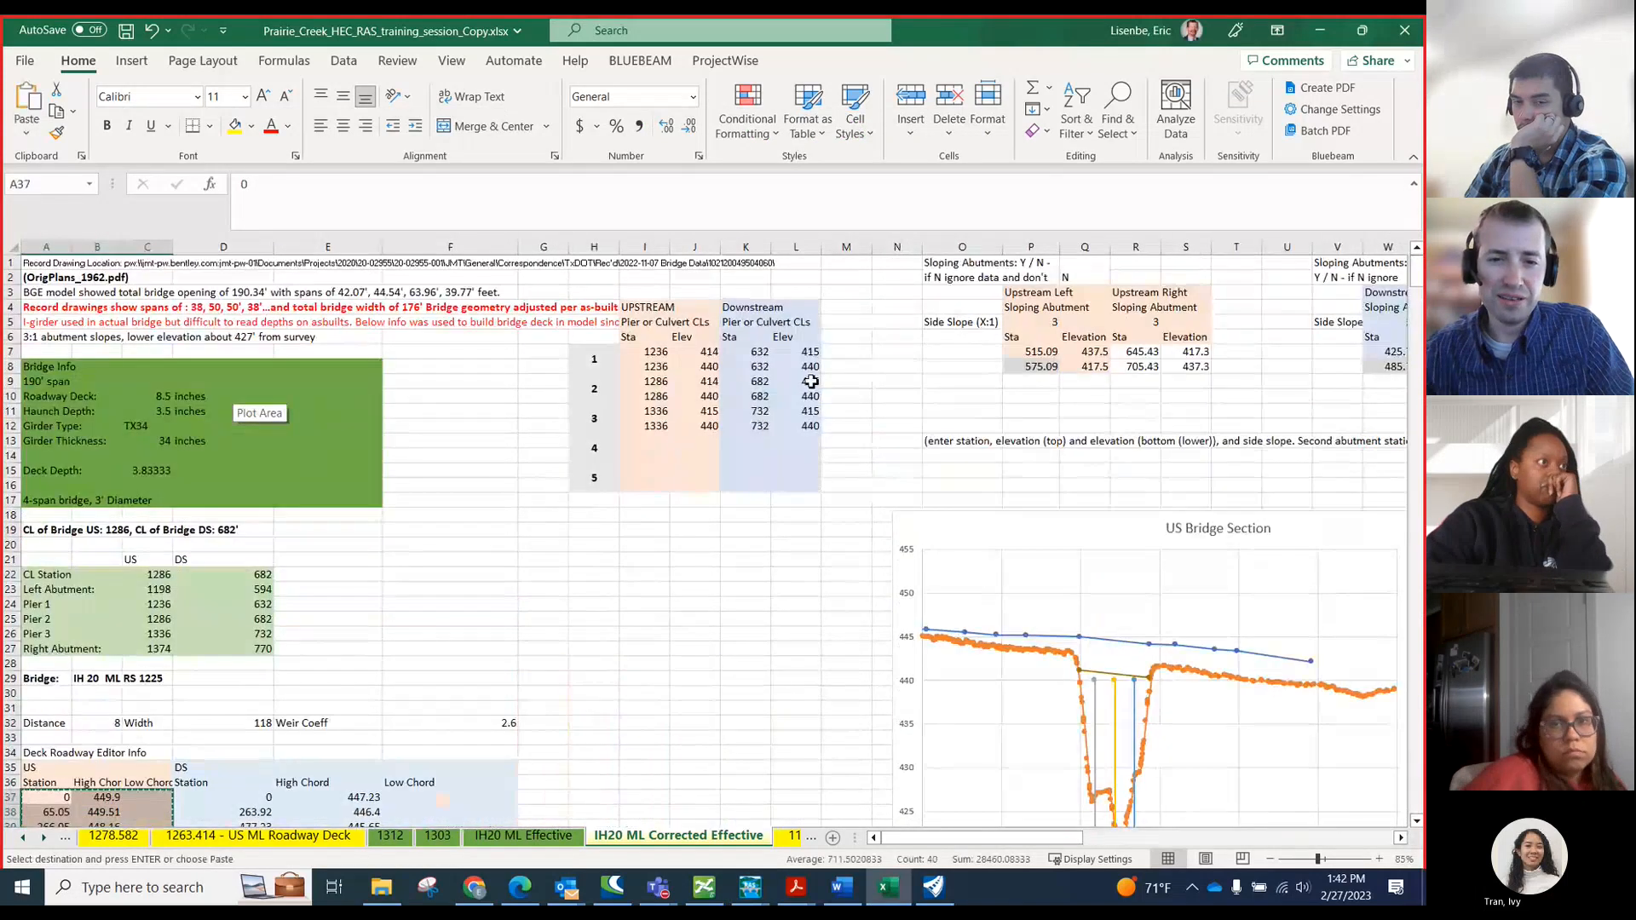
pyautogui.scroll(1, 698, 417)
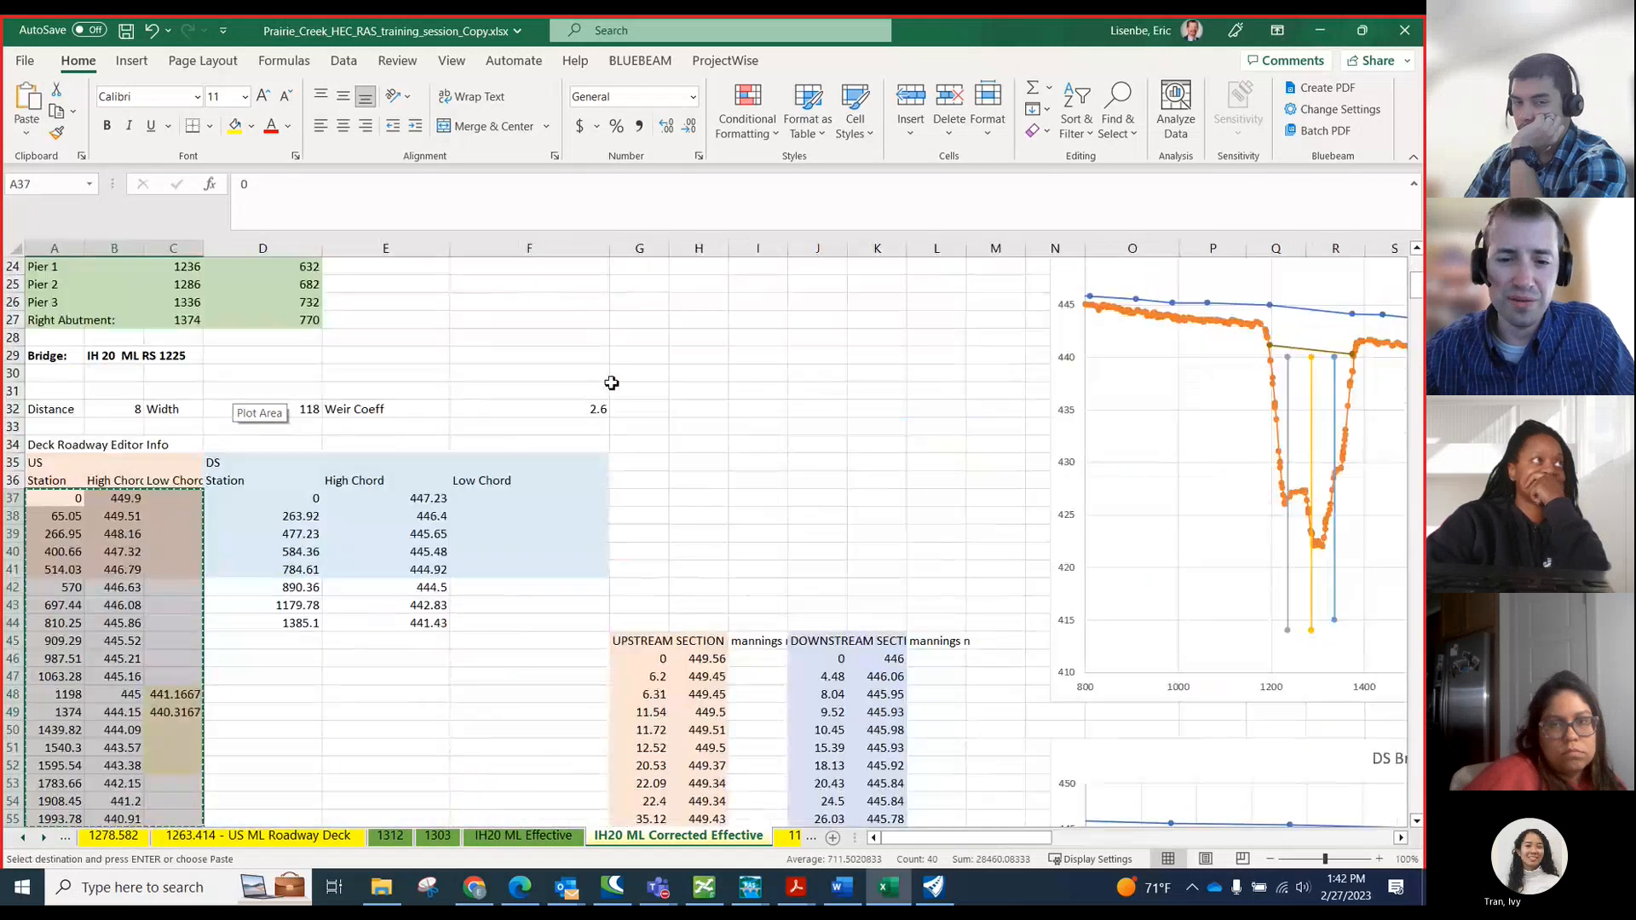
pyautogui.scroll(5, 698, 423)
pyautogui.scroll(3, 702, 509)
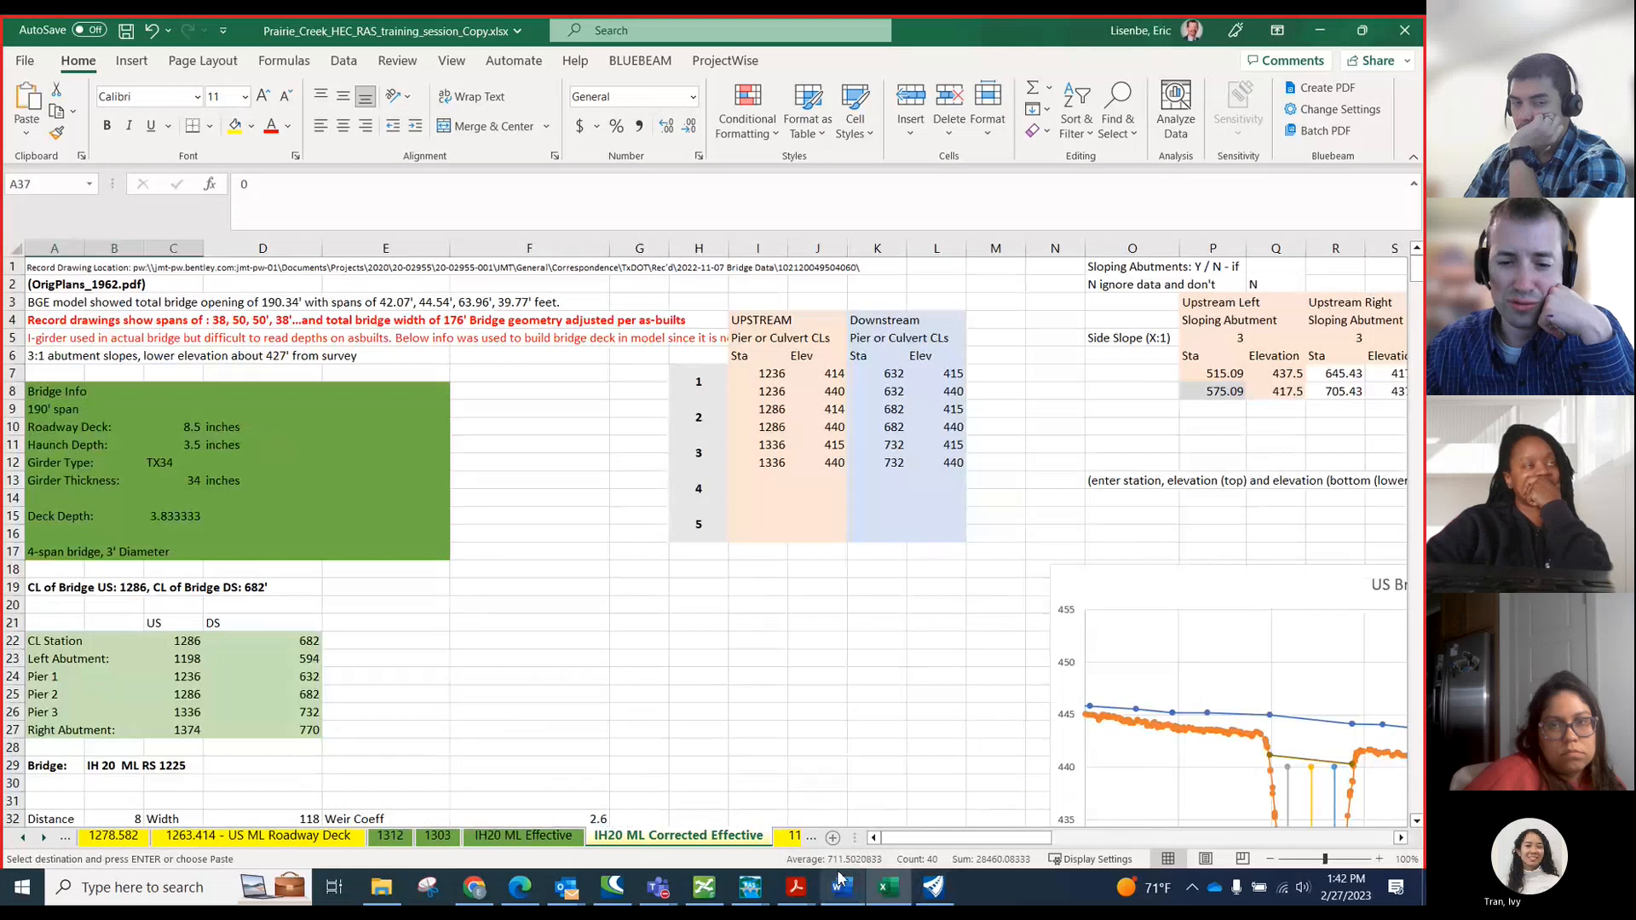
# - Bring the HEC-RAS Bridge Culvert Data window back over the workbook and cancel the Culvert Data Editor
pyautogui.click(758, 887)
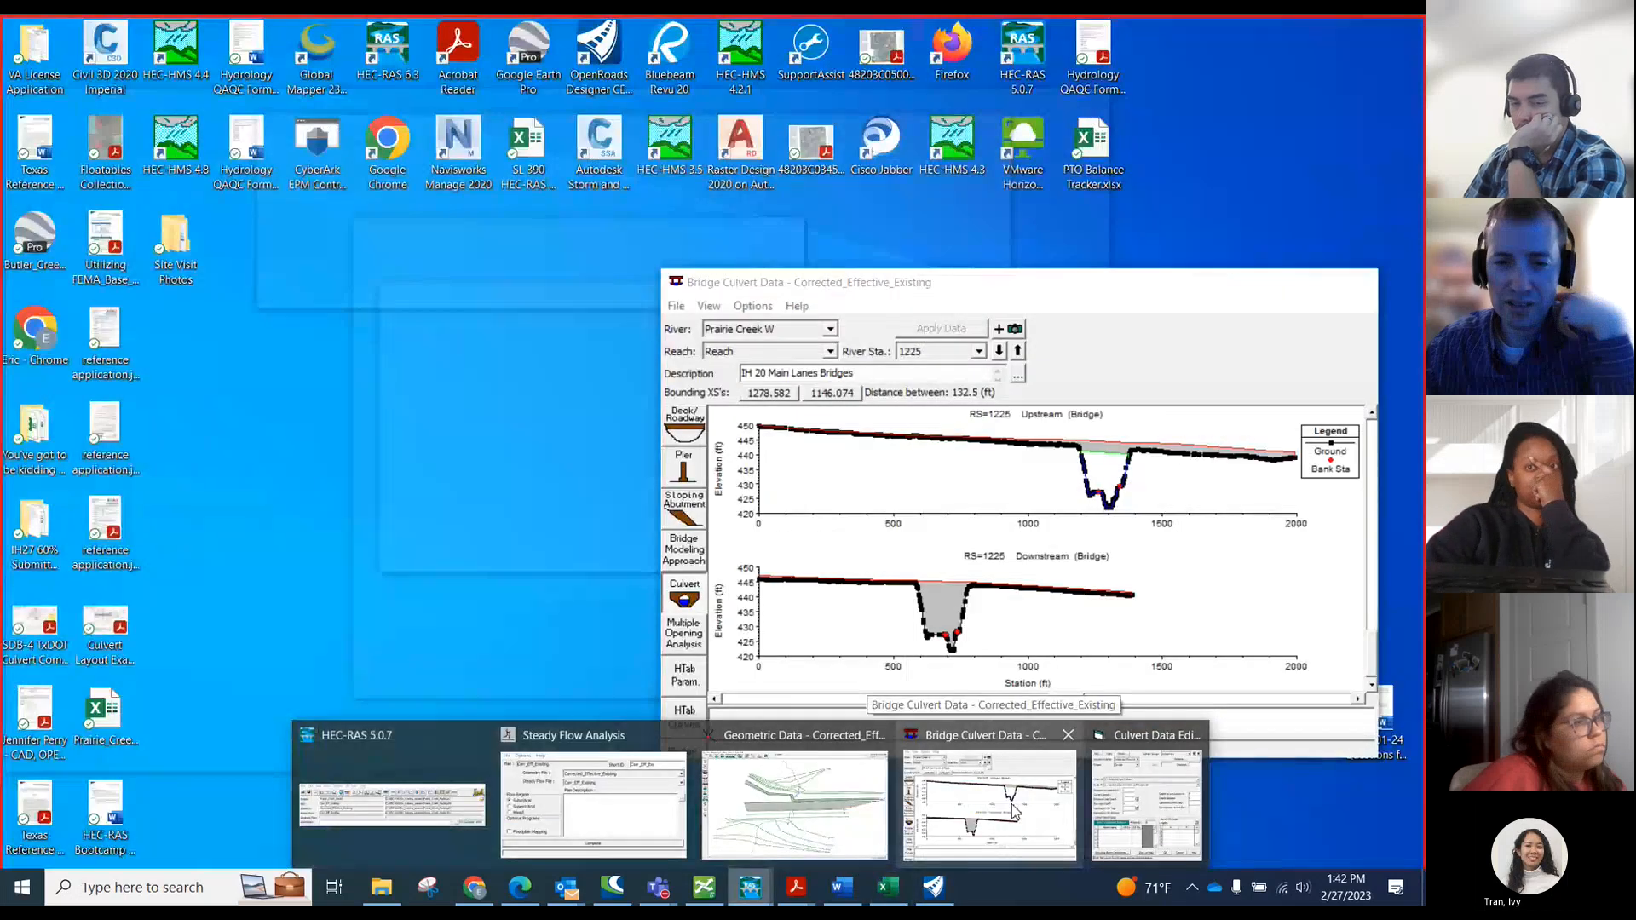
pyautogui.click(1022, 812)
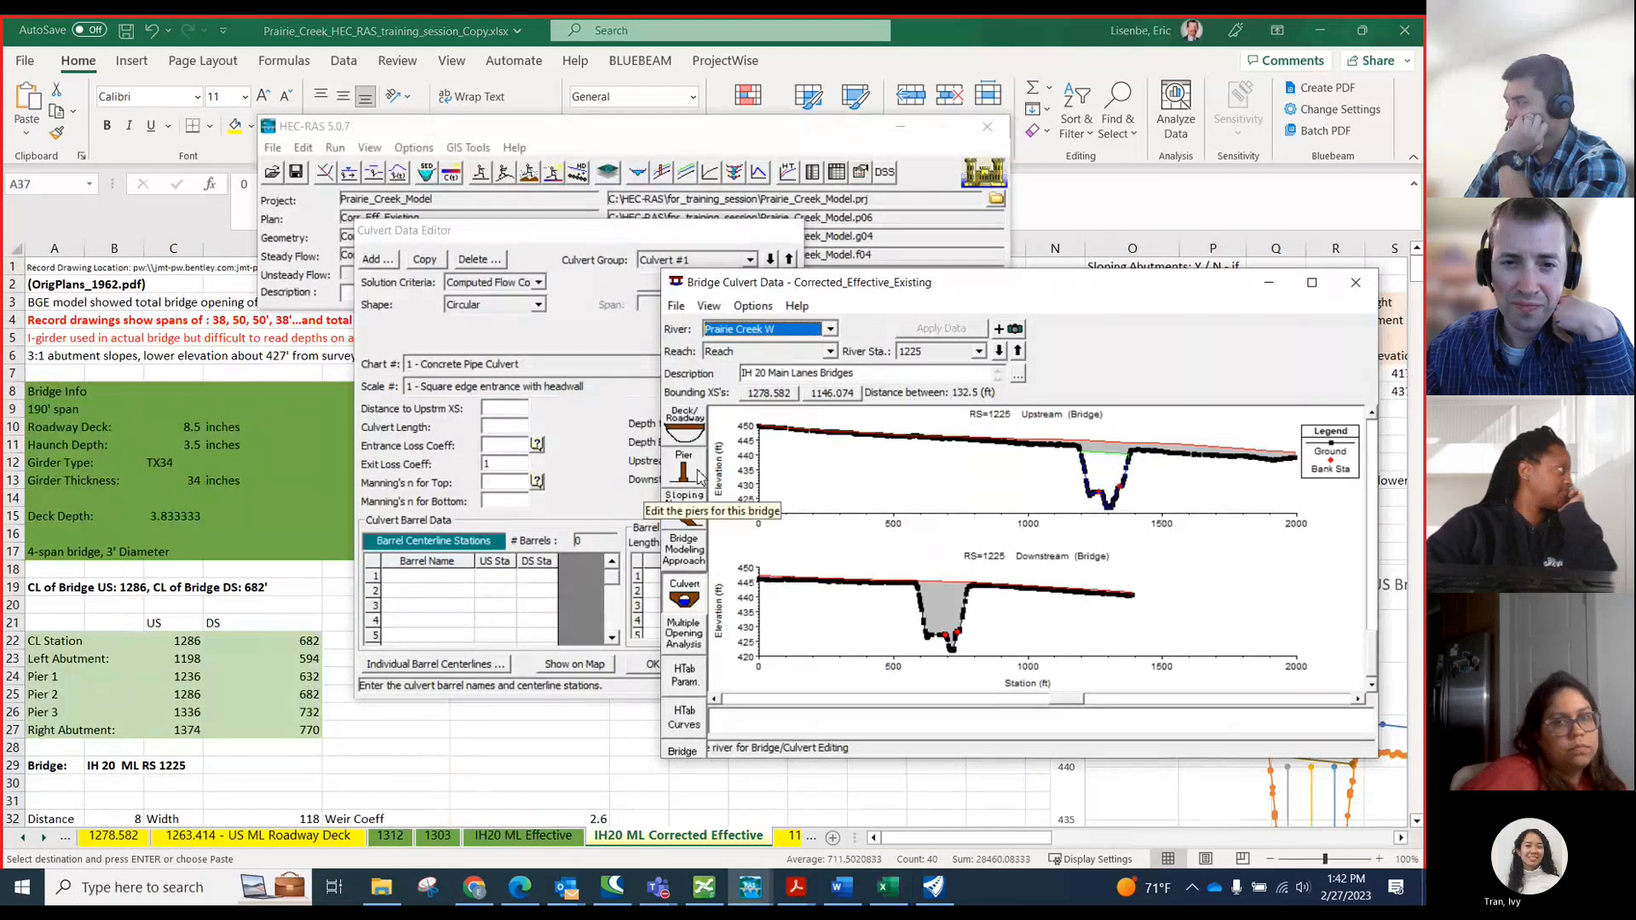
pyautogui.click(636, 239)
pyautogui.click(721, 664)
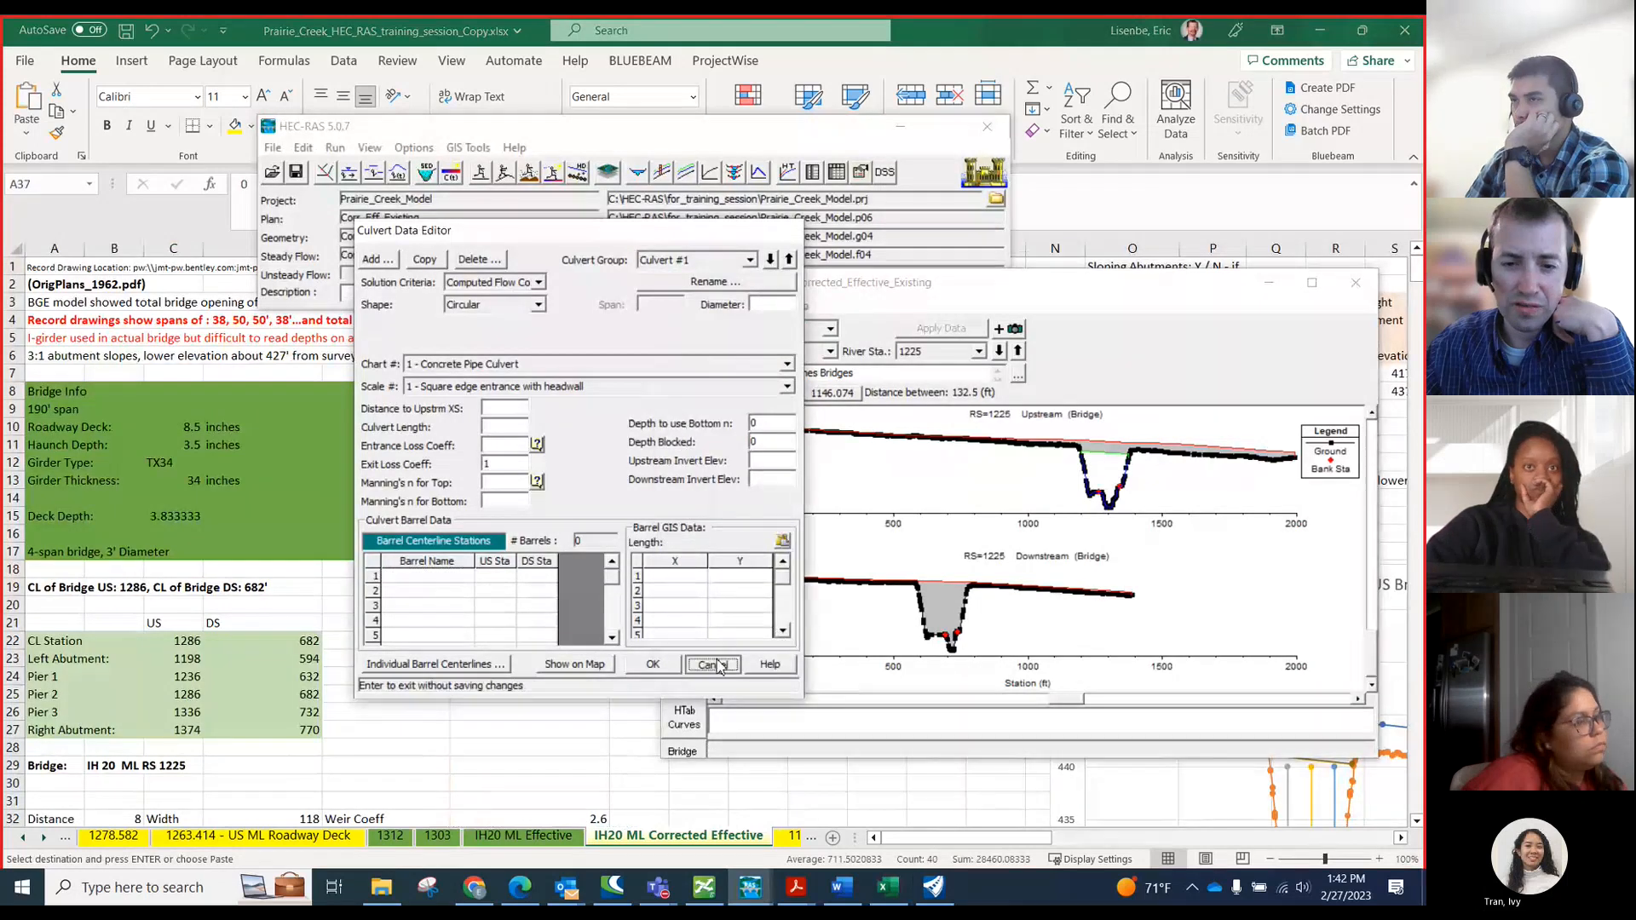
# - Open the Pier Data Editor, arrange it with the bridge window beside the worksheet's pier table, and select the first upstream pier width cell
pyautogui.click(683, 468)
pyautogui.moveTo(703, 307); pyautogui.dragTo(943, 330)
pyautogui.moveTo(776, 131); pyautogui.dragTo(1424, 370)
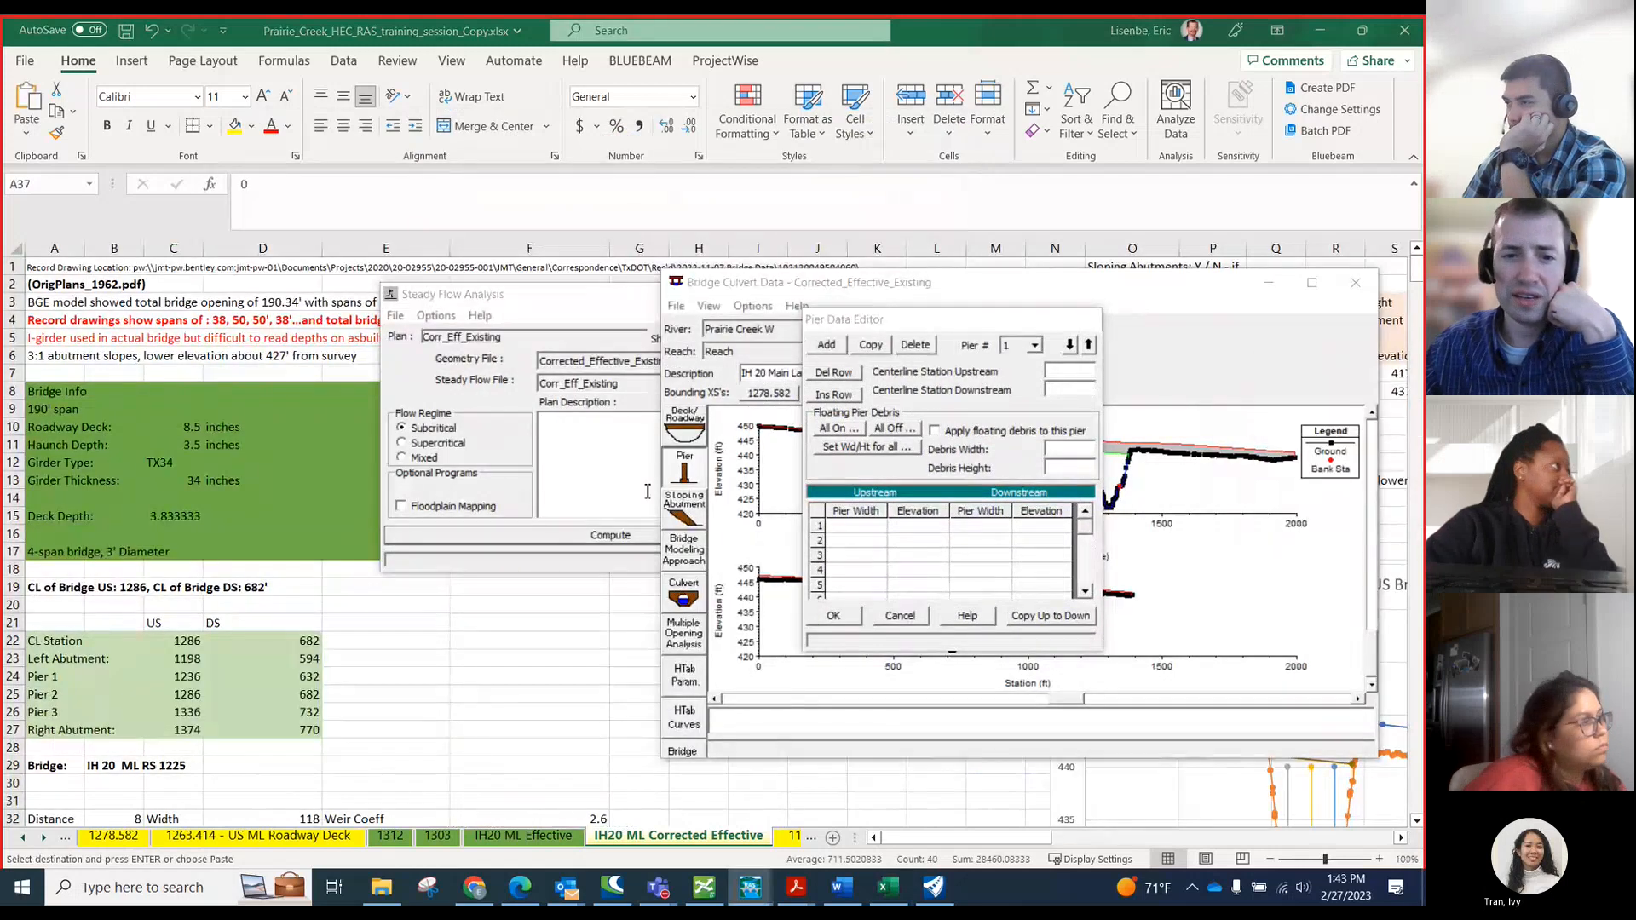
pyautogui.moveTo(574, 311); pyautogui.dragTo(1422, 298)
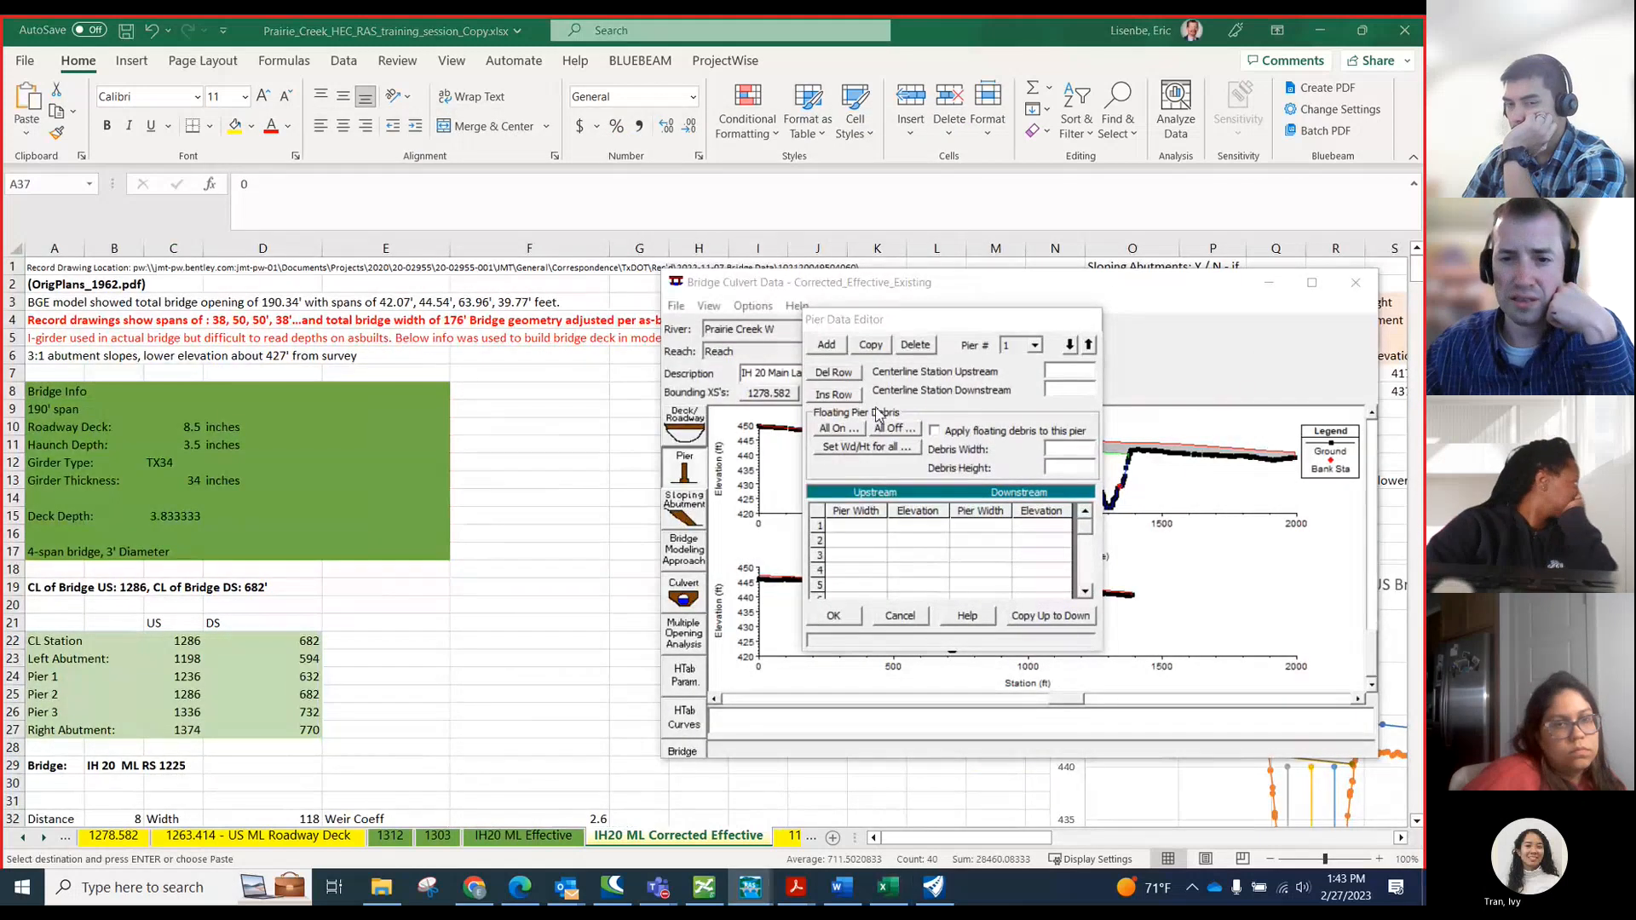
pyautogui.moveTo(1117, 272); pyautogui.dragTo(720, 350)
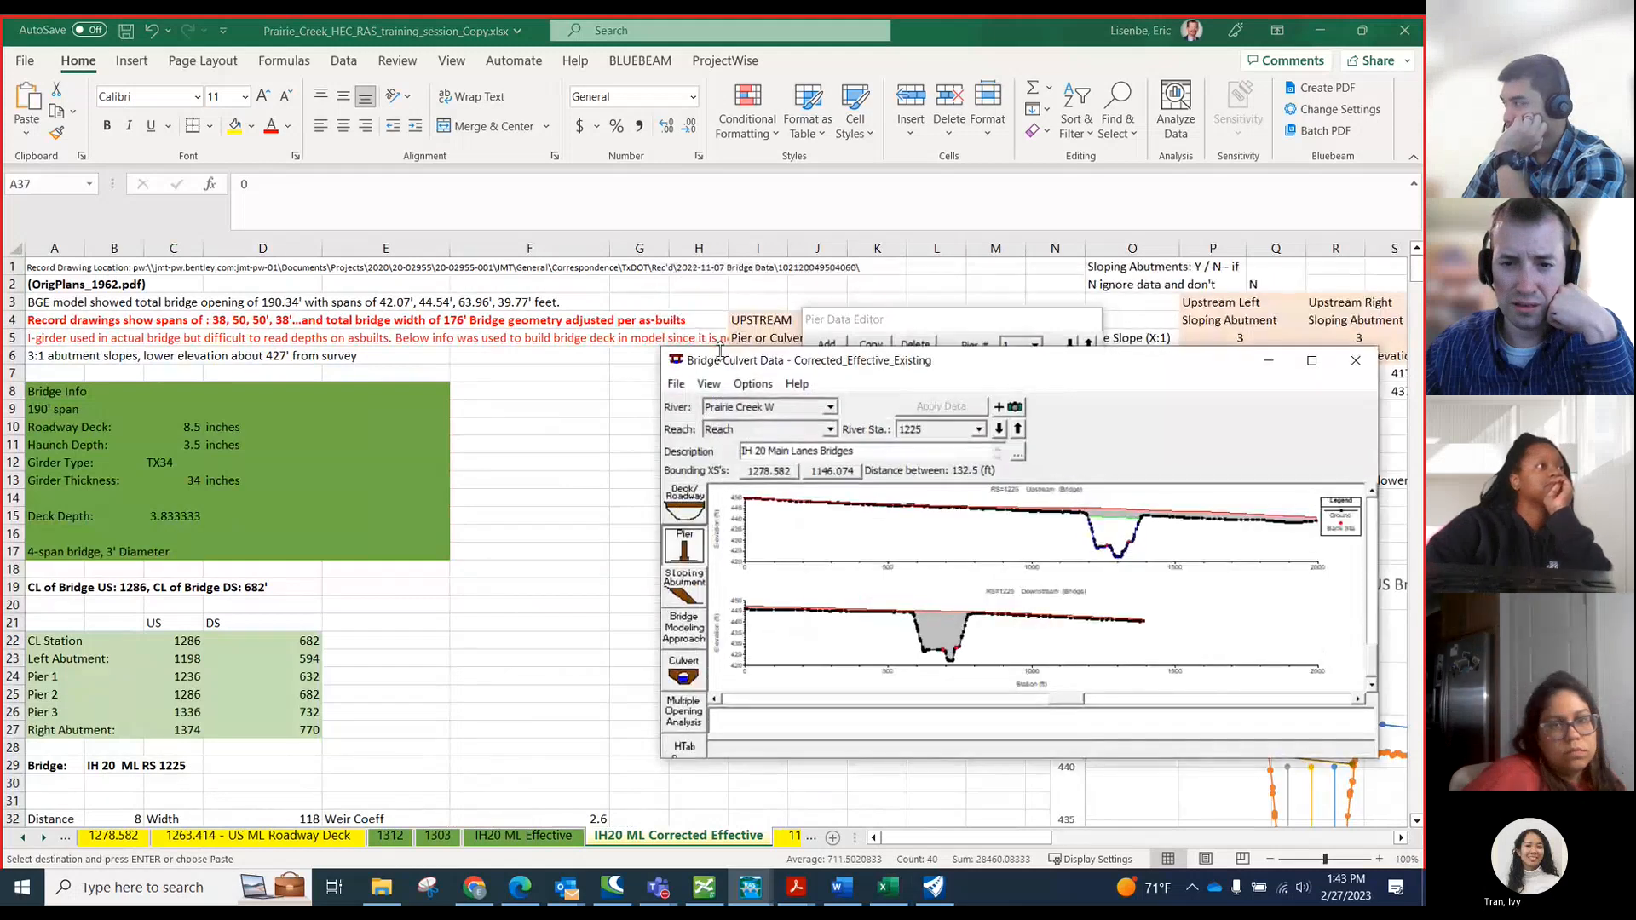
pyautogui.moveTo(895, 360); pyautogui.dragTo(252, 554)
pyautogui.moveTo(852, 320); pyautogui.dragTo(282, 303)
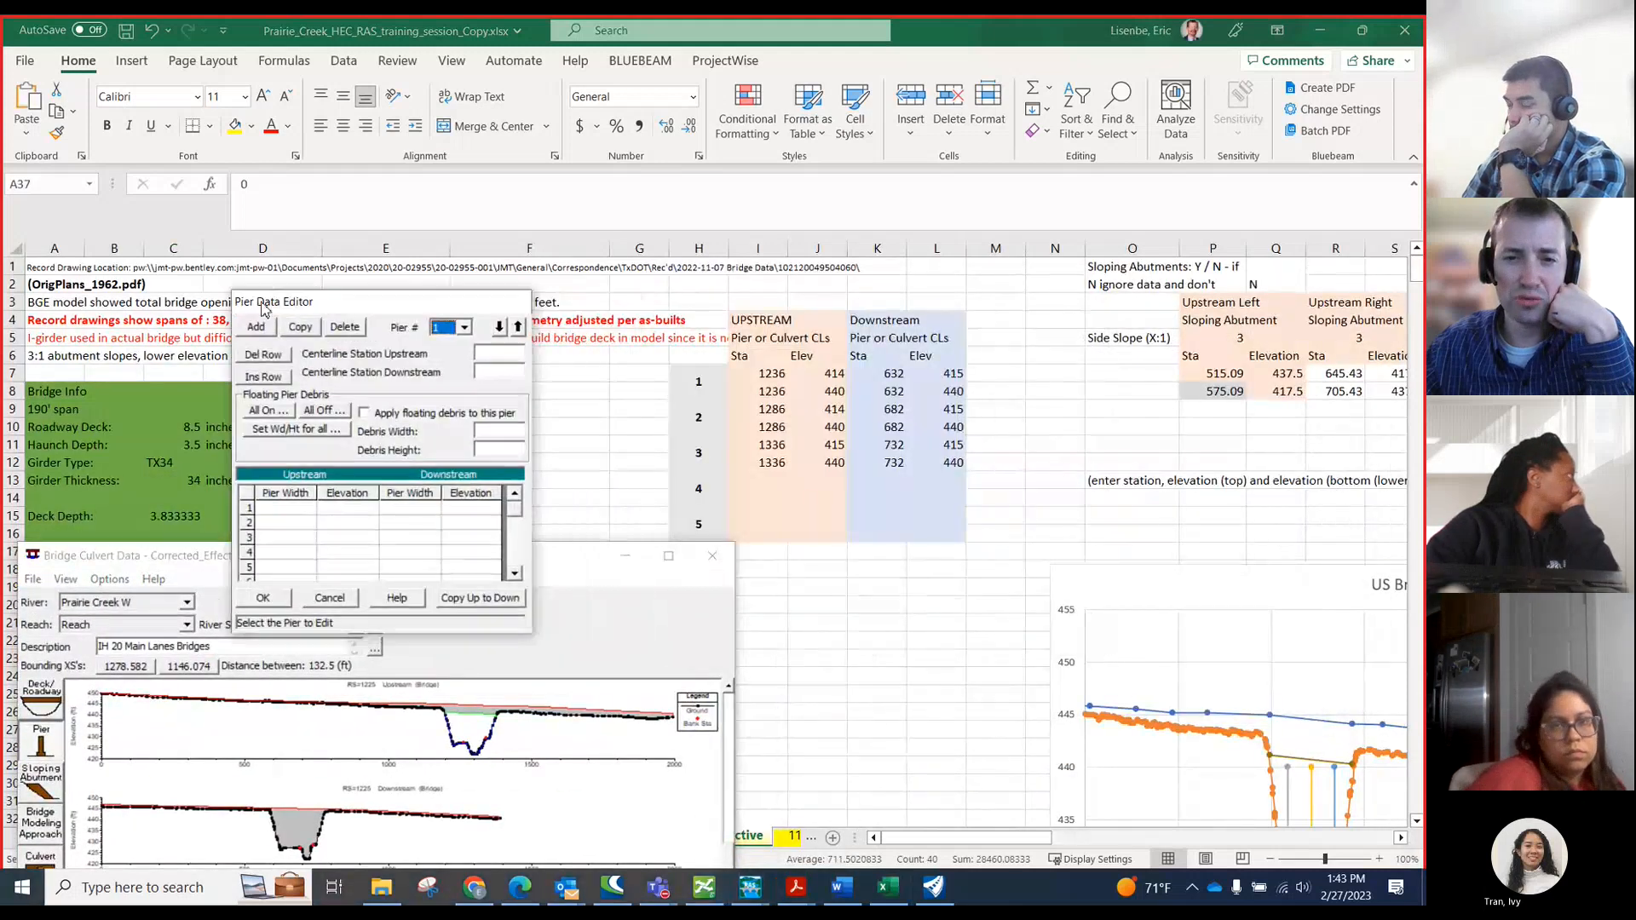
pyautogui.click(306, 528)
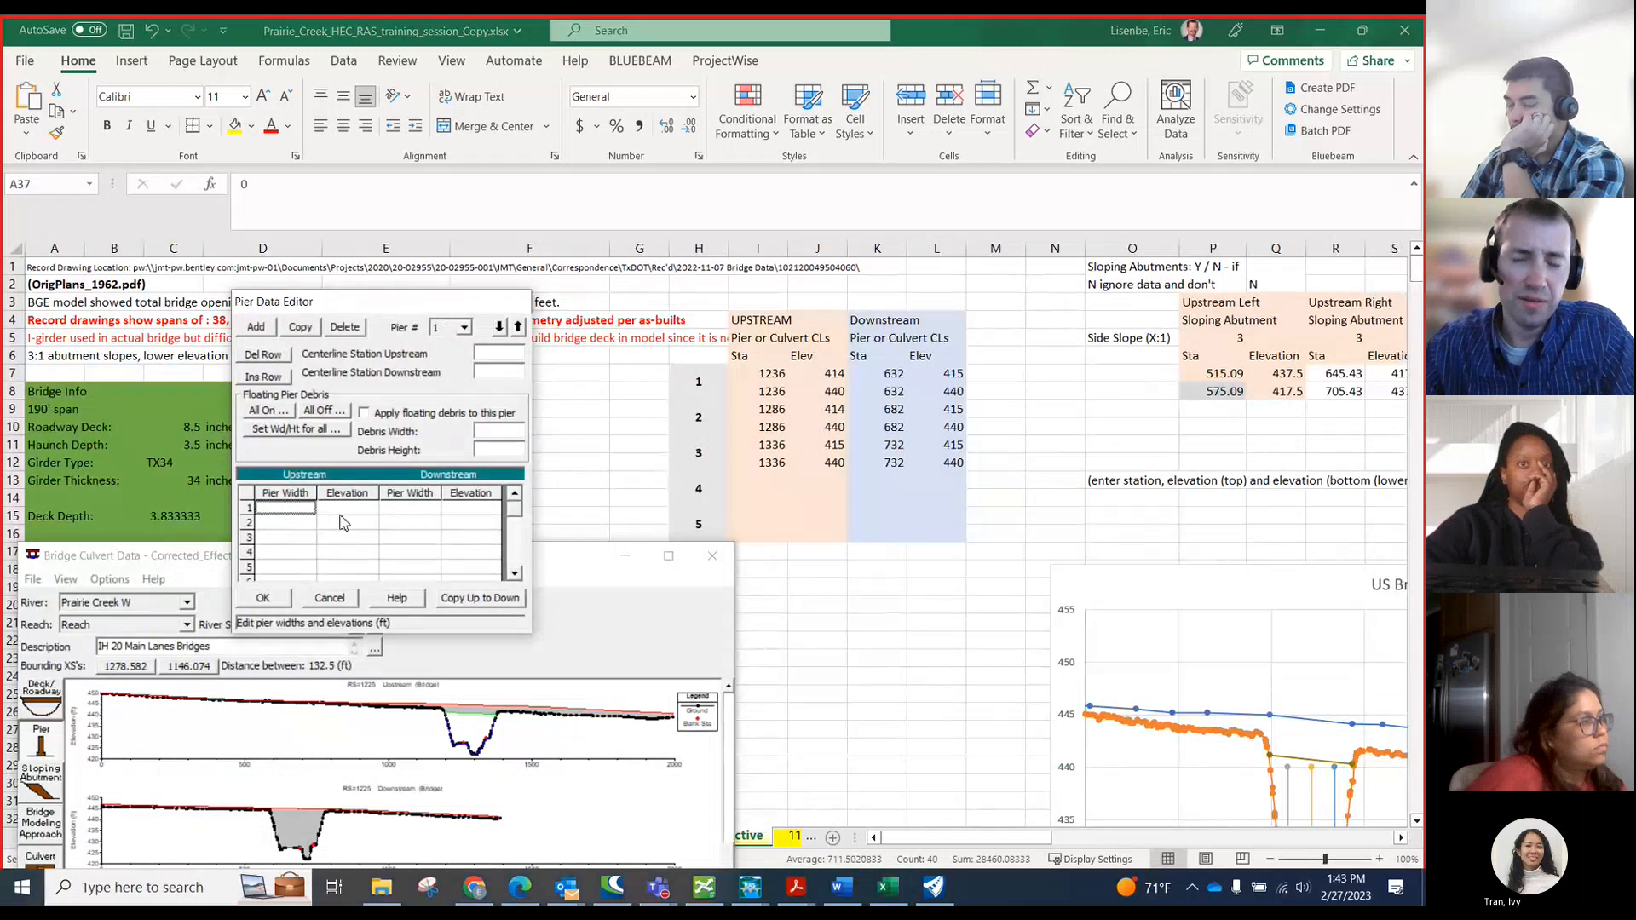
# - Set pier 1's two upstream widths to 3 and its centerline stations to 1236 upstream and 632 downstream
pyautogui.press('Return')
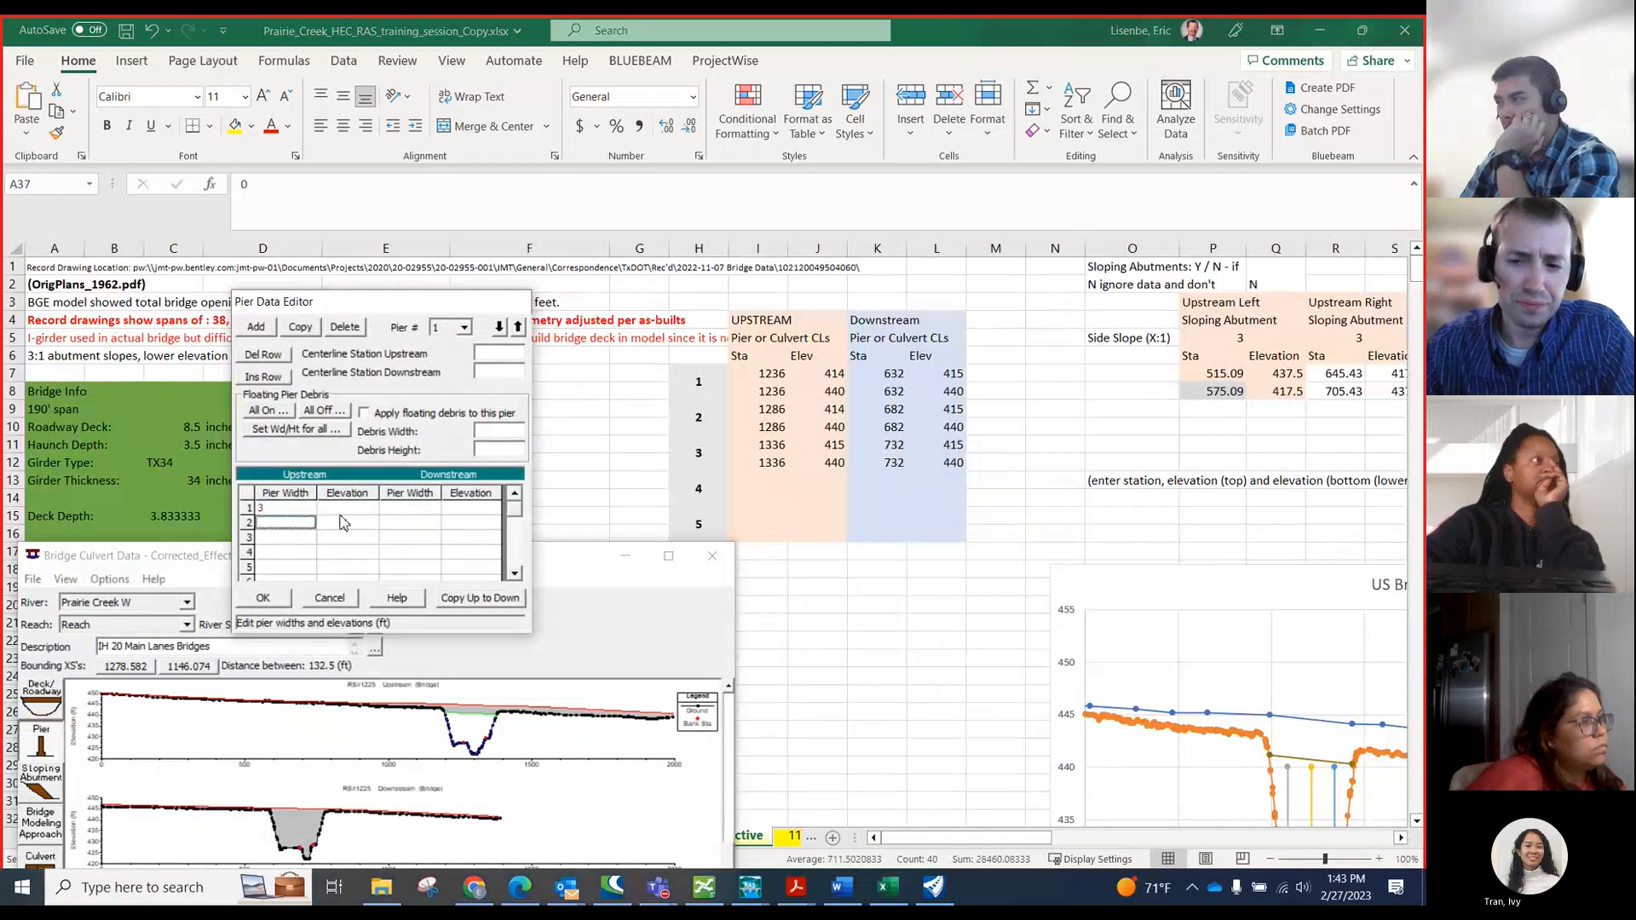
pyautogui.press('Right')
pyautogui.press('Up')
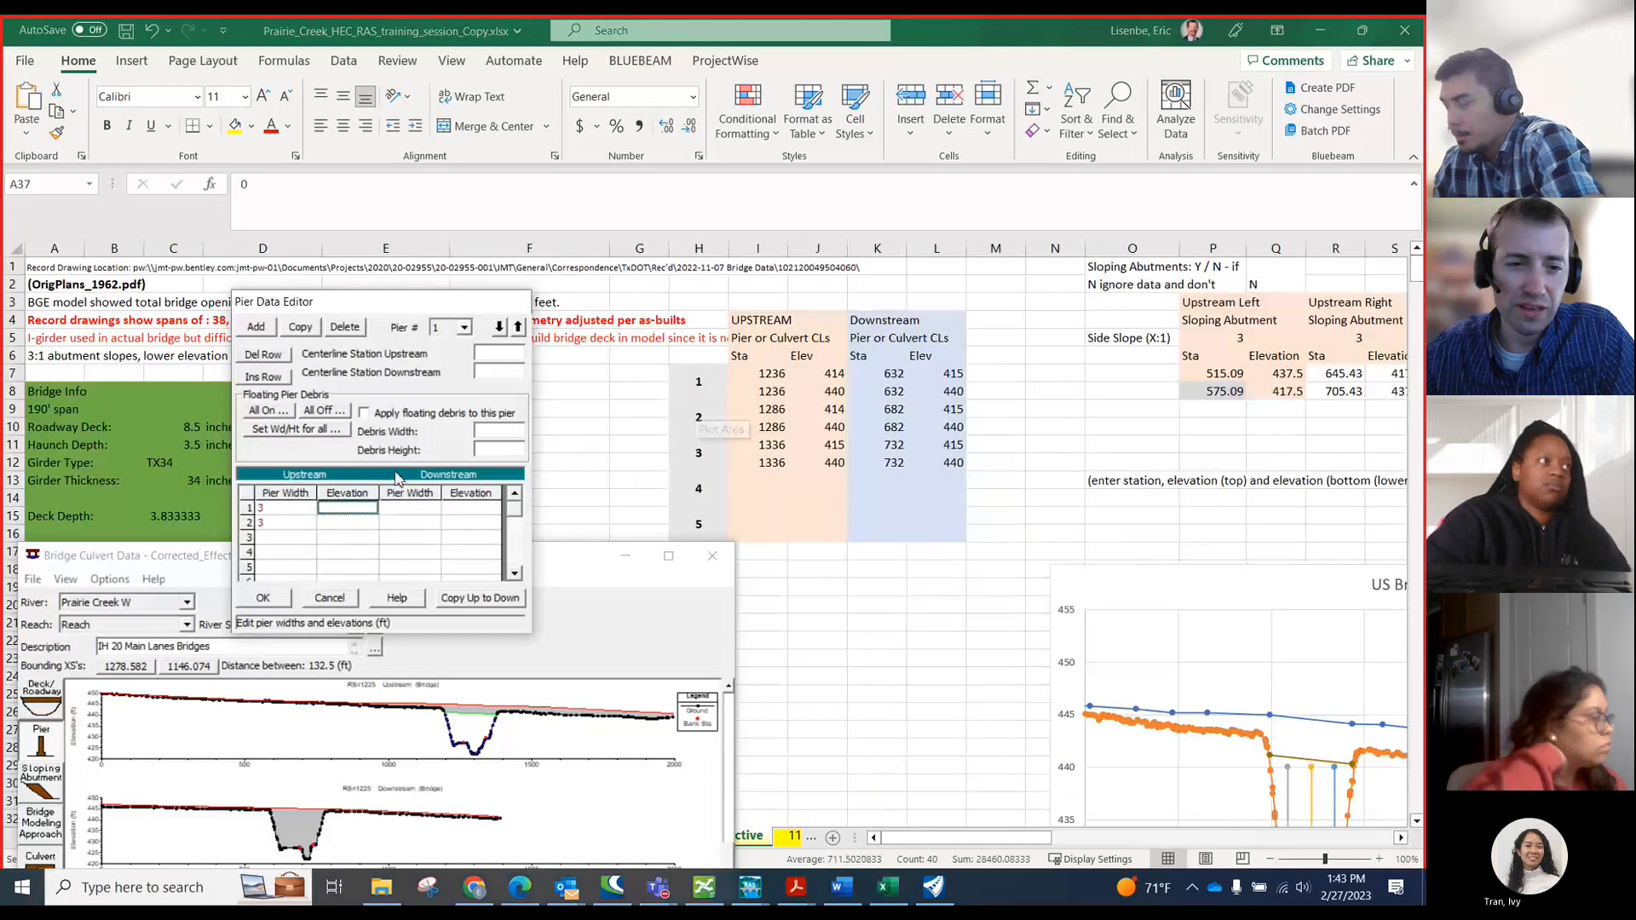
pyautogui.click(496, 350)
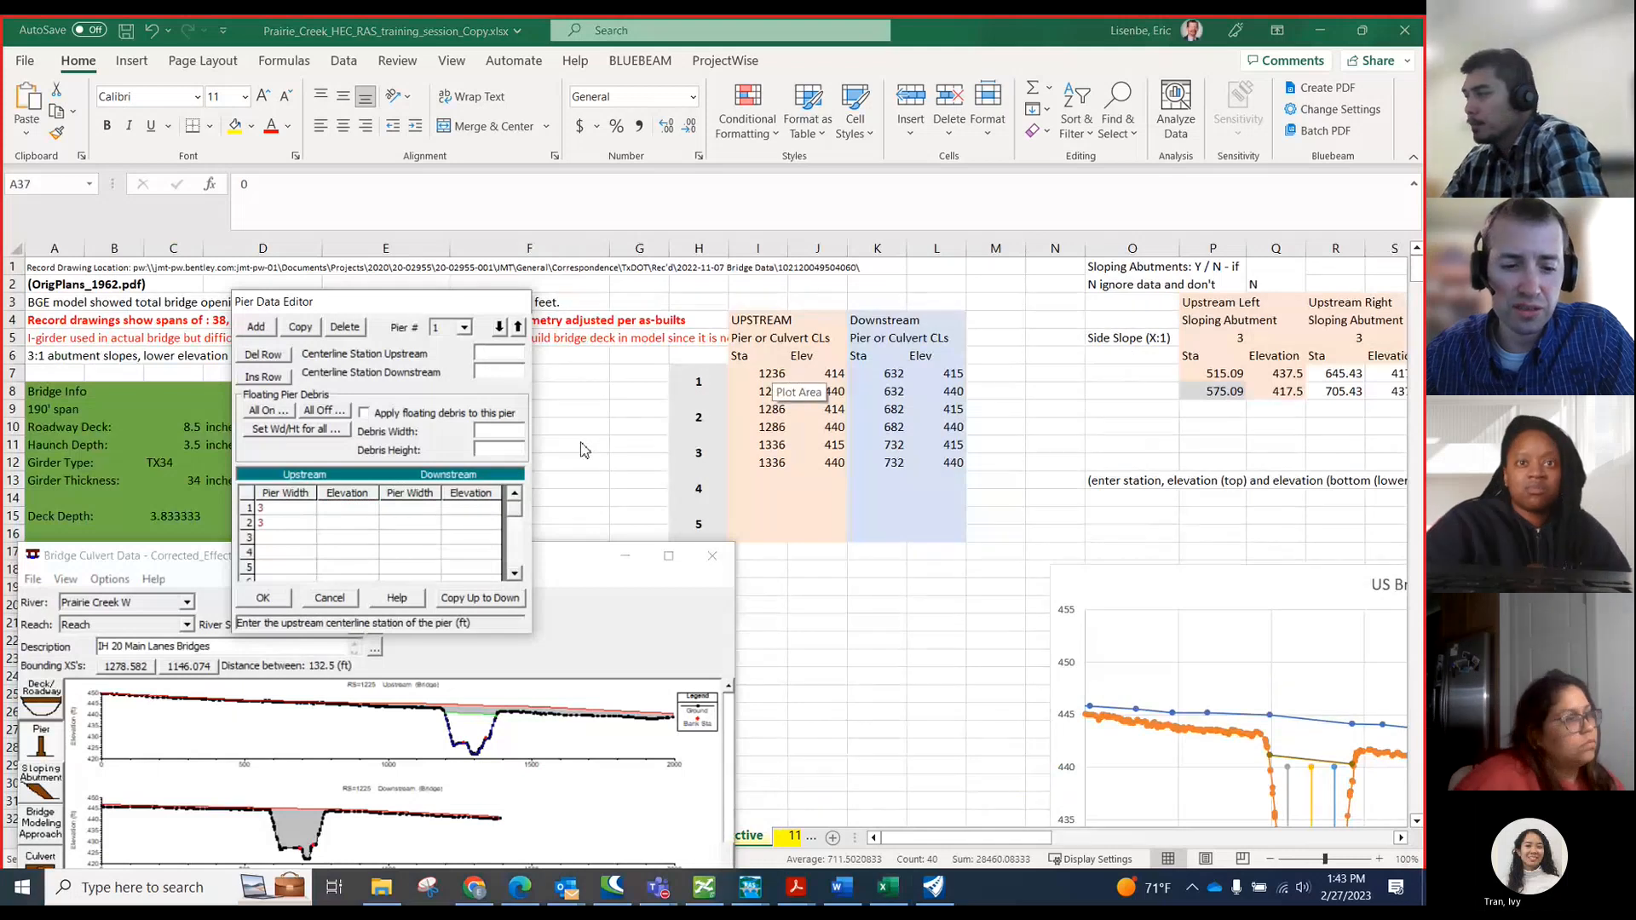
pyautogui.write('1236')
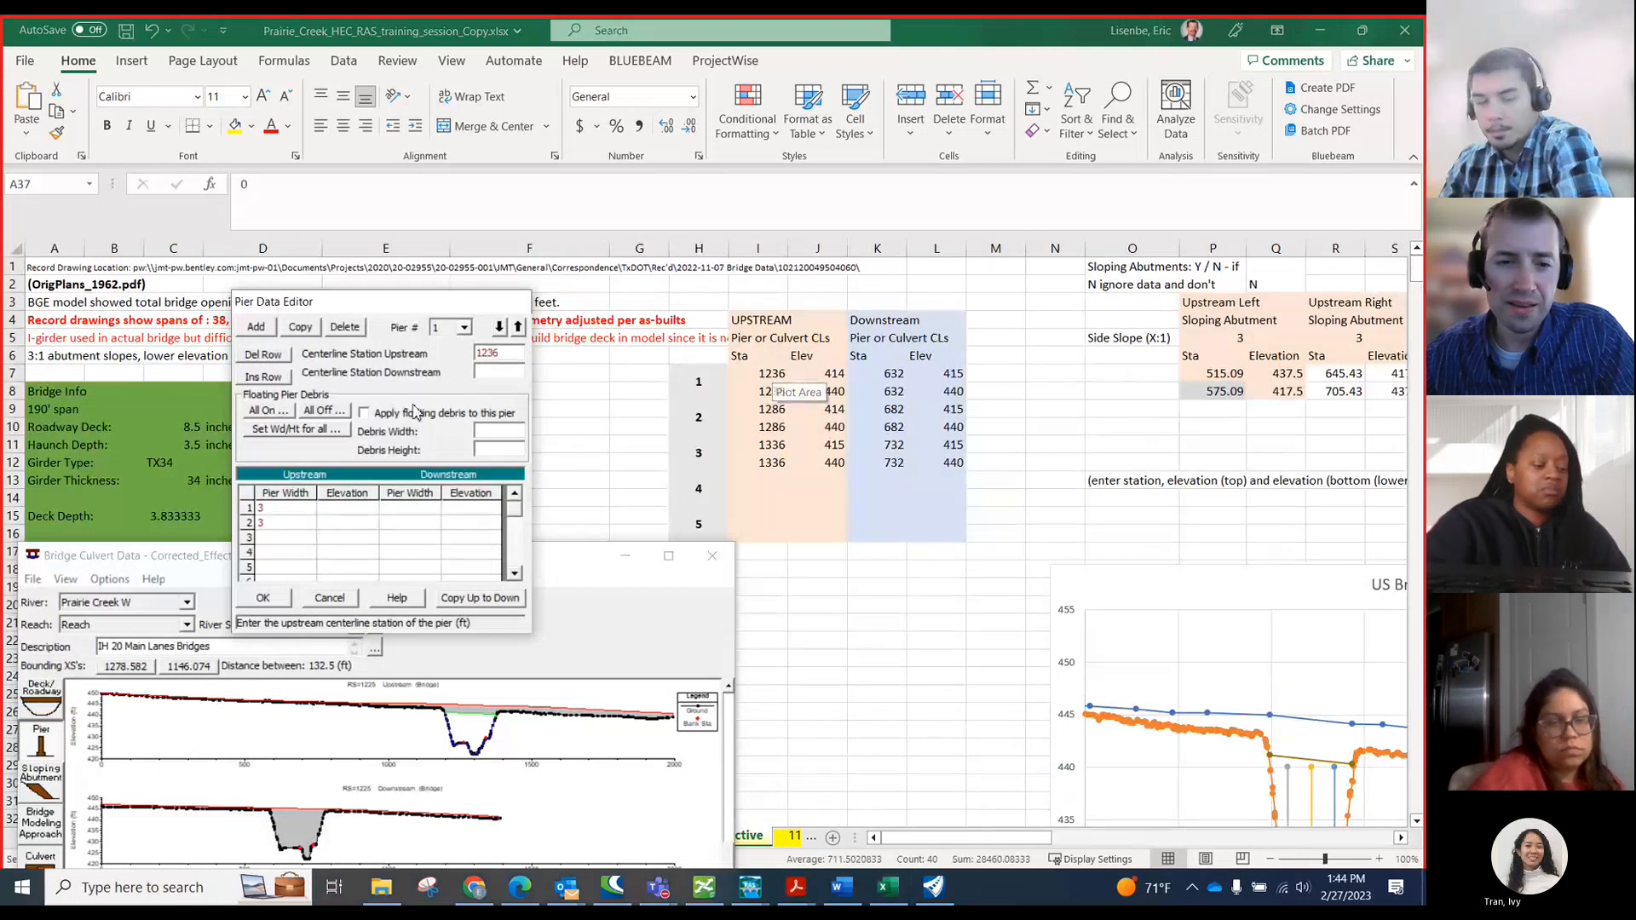
pyautogui.click(509, 371)
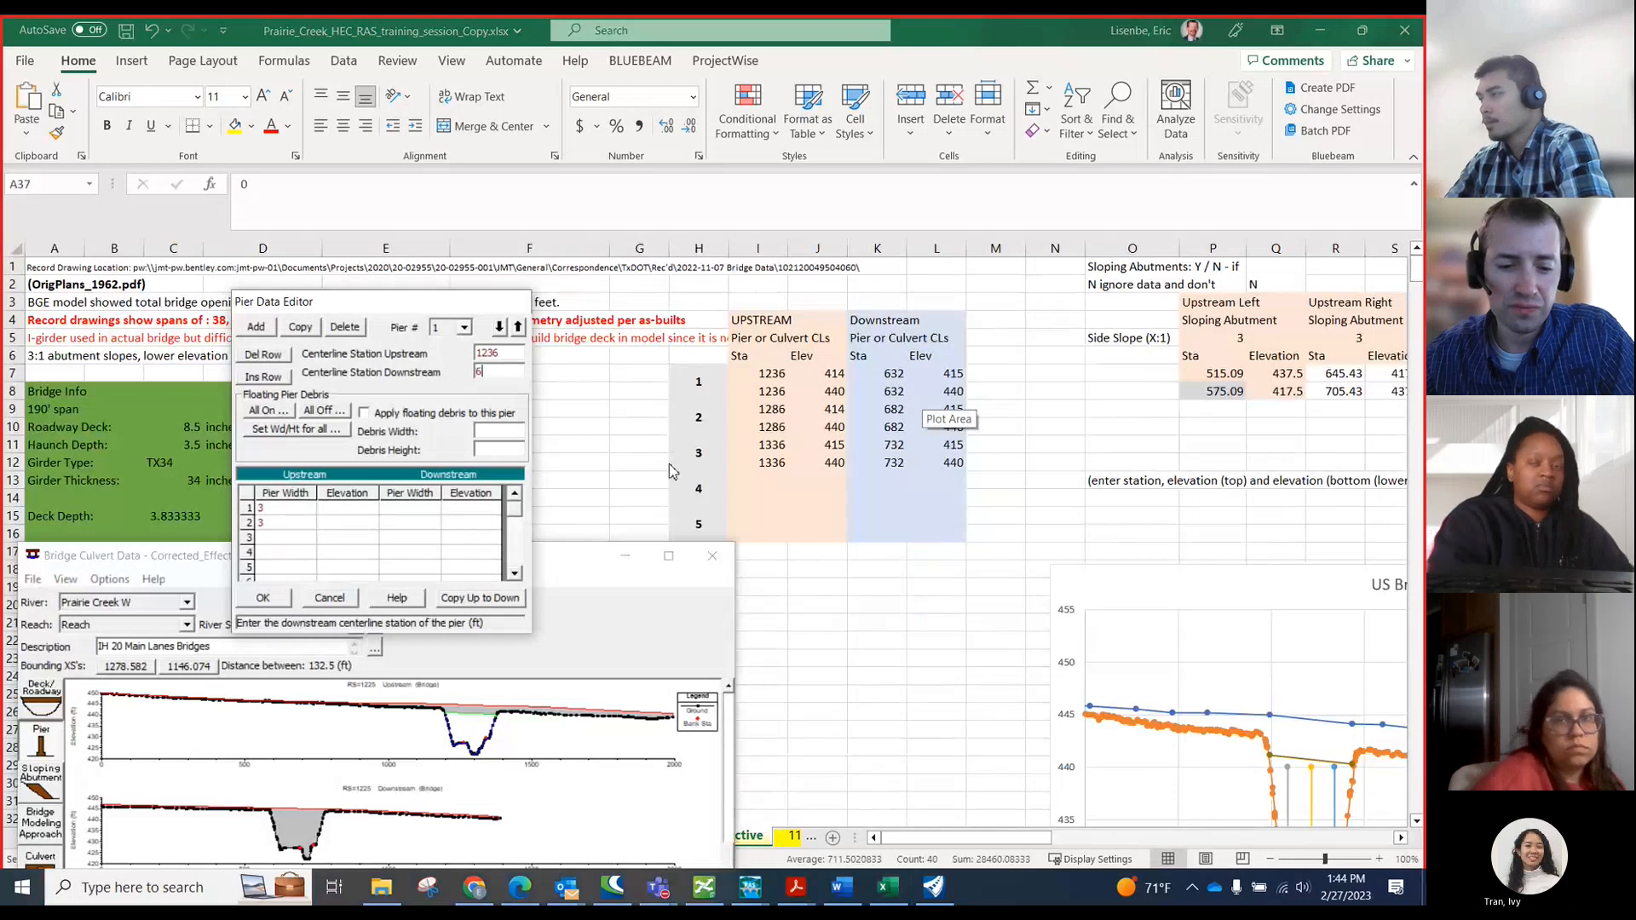
# - Enter pier 1's upstream elevations as 414 in the first row and 440 in the second
pyautogui.click(347, 509)
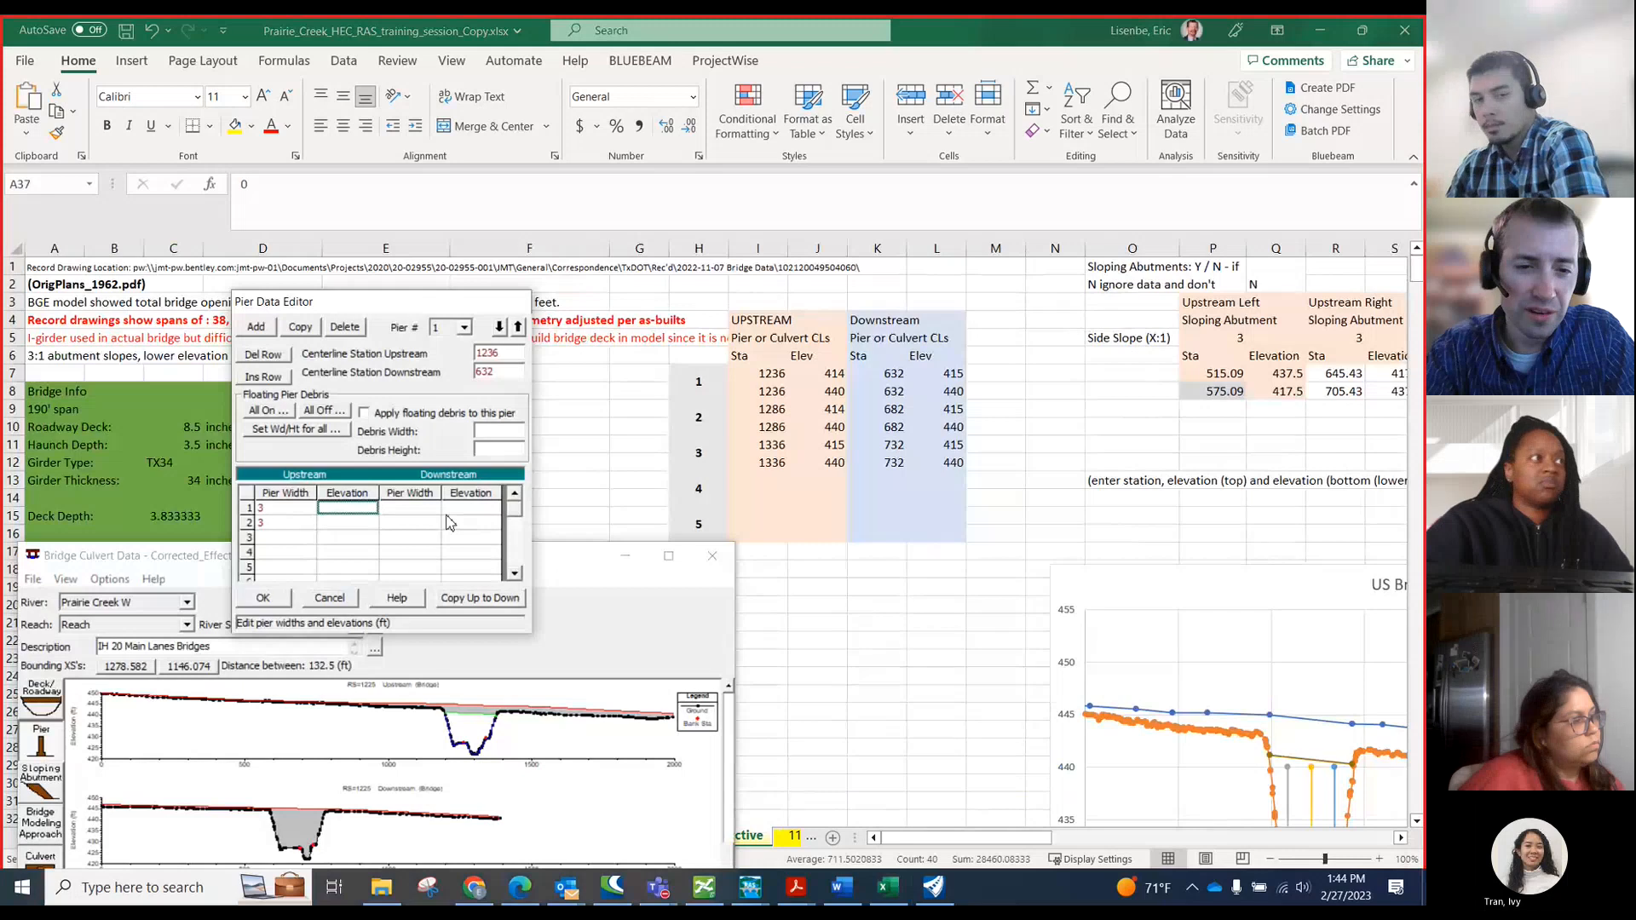
pyautogui.write('414')
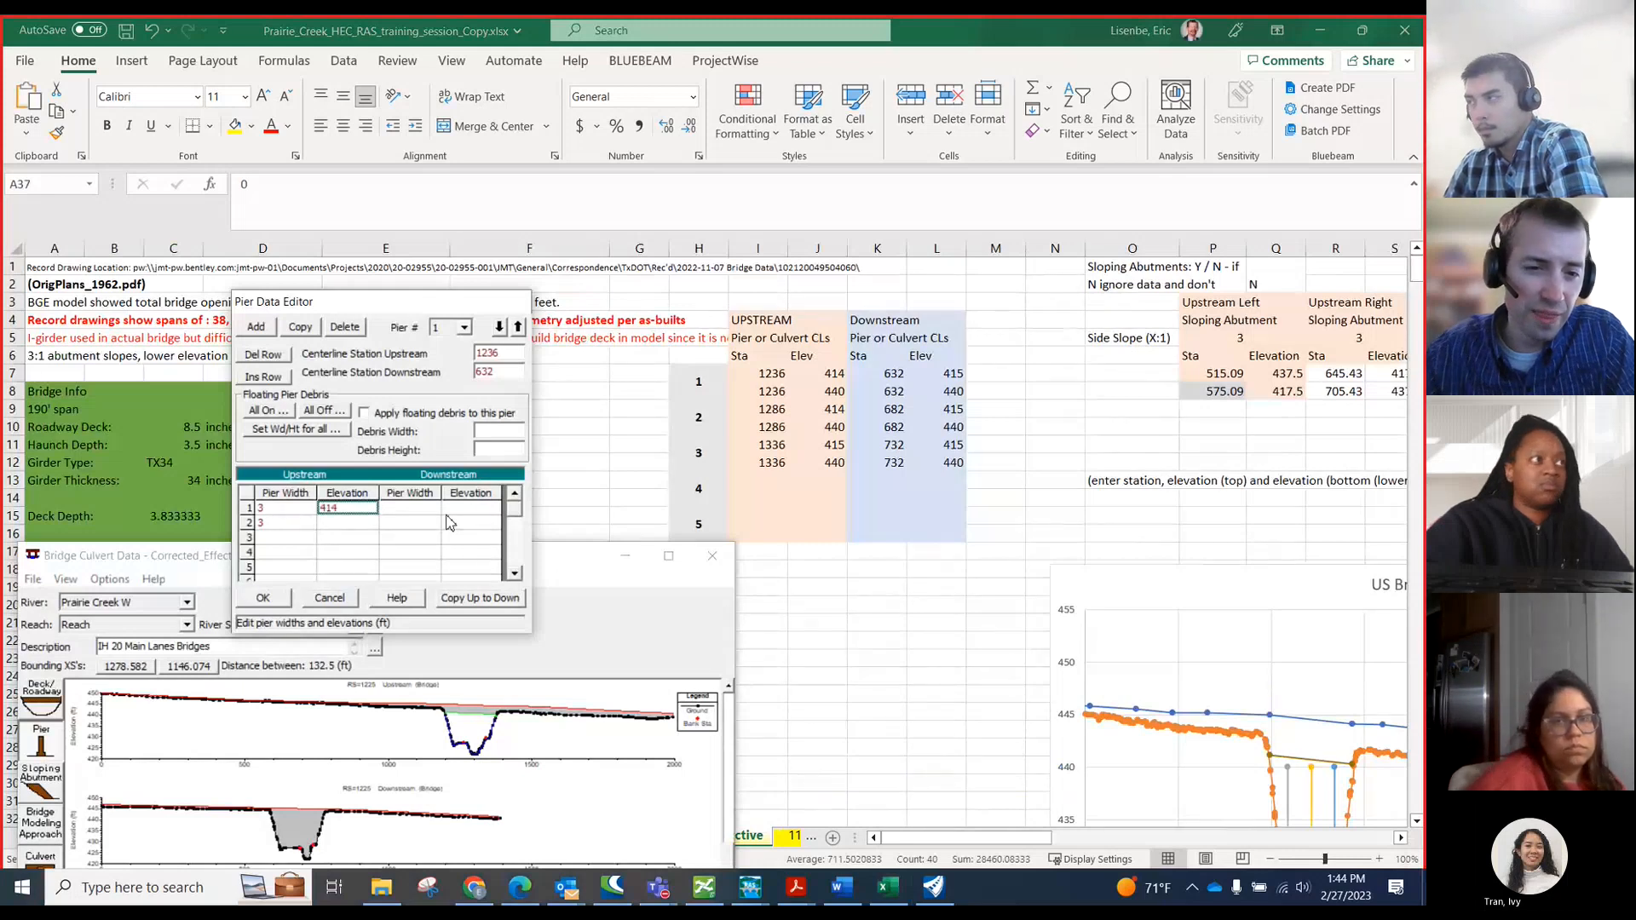
pyautogui.click(331, 528)
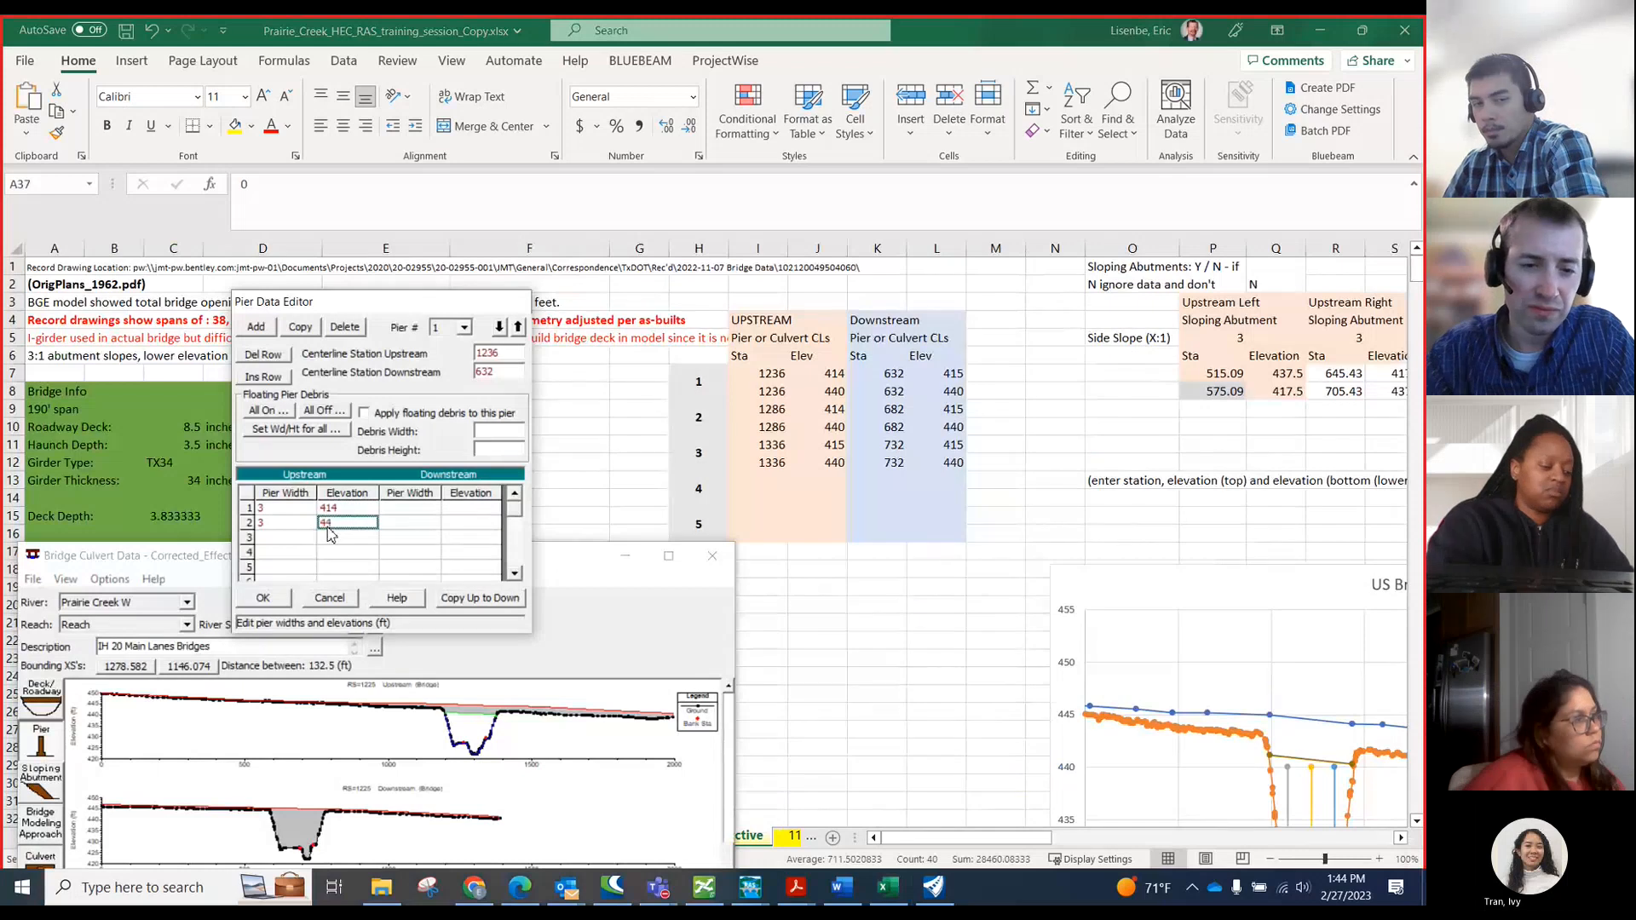
pyautogui.press('BackSpace')
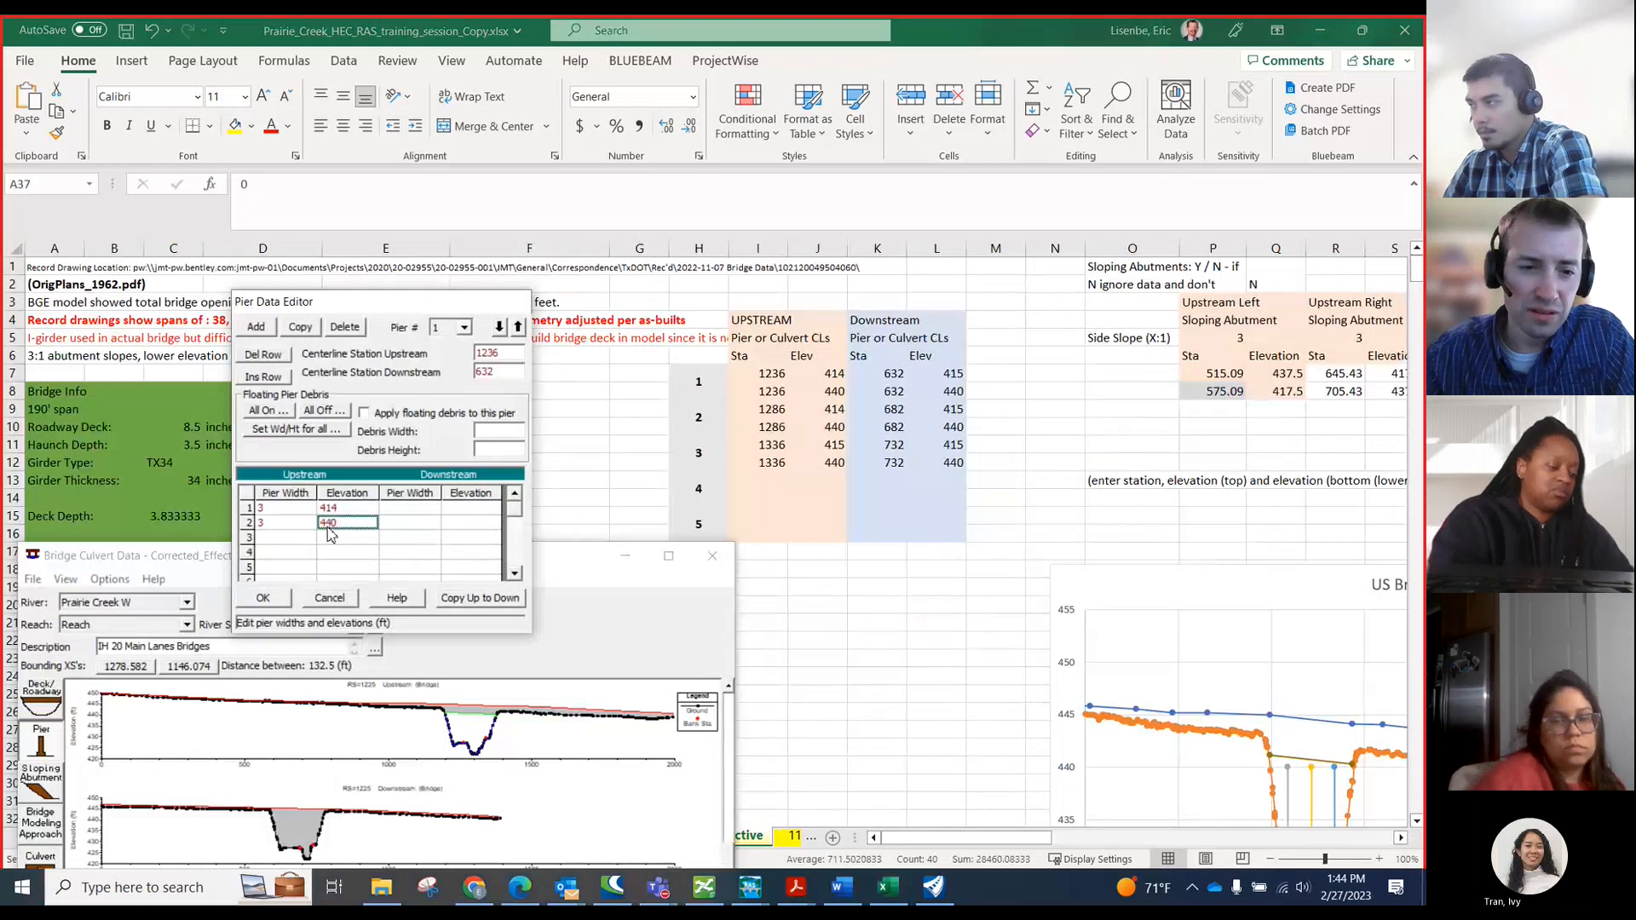
# - Set both of pier 1's downstream widths to 3 and its downstream elevations to 415 and 440
pyautogui.press('Tab')
pyautogui.press('Up')
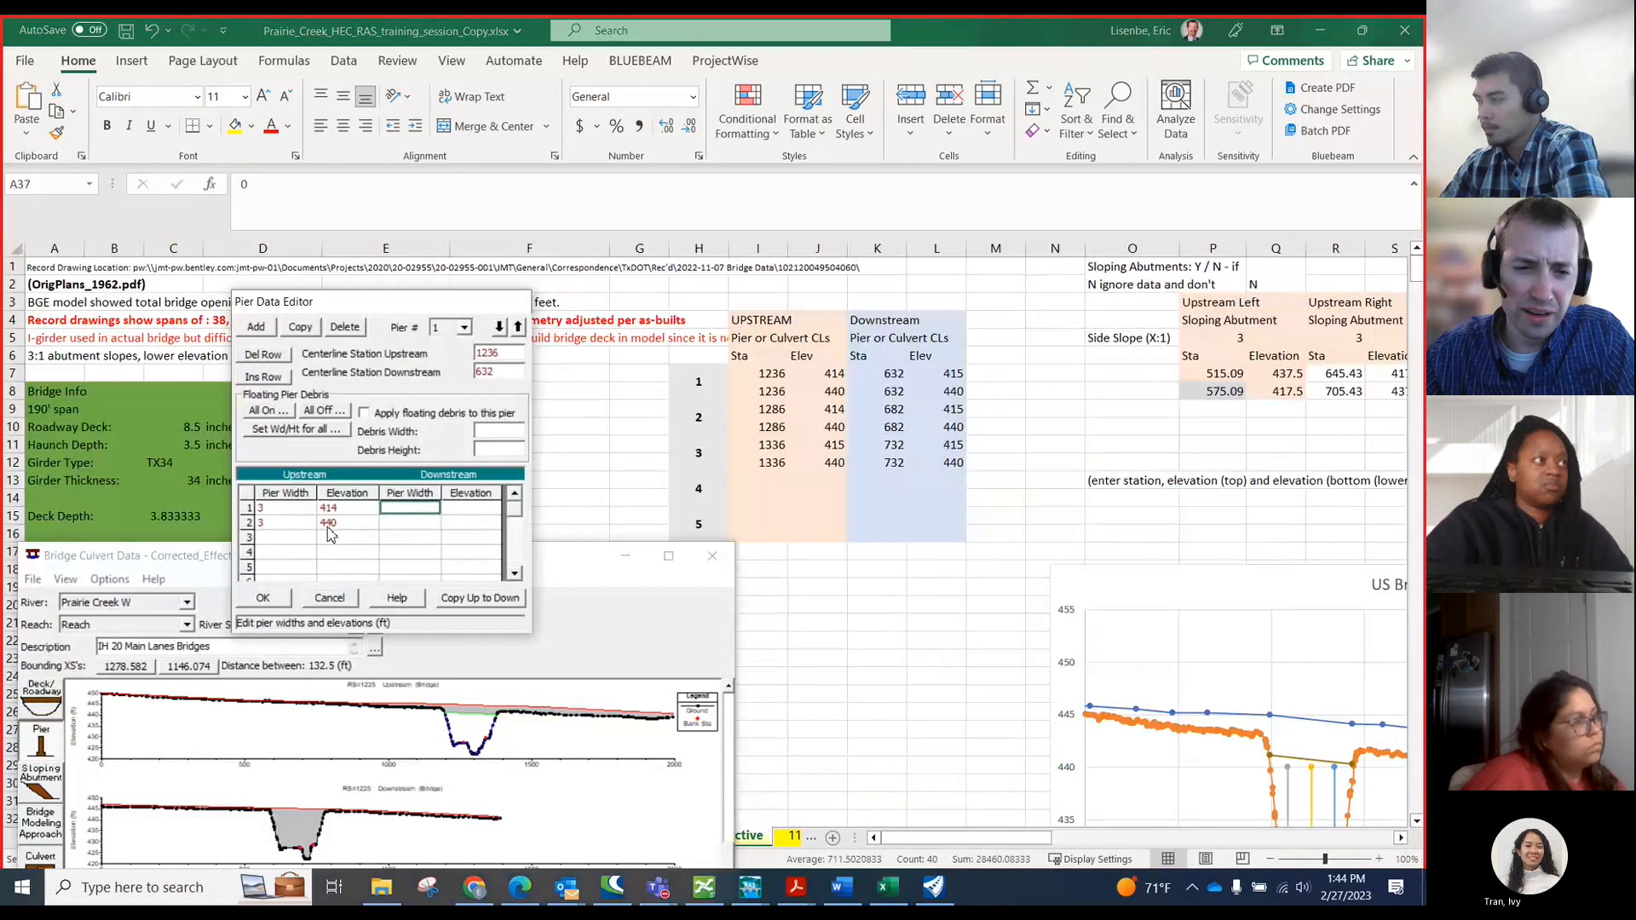
pyautogui.click(407, 524)
pyautogui.click(472, 508)
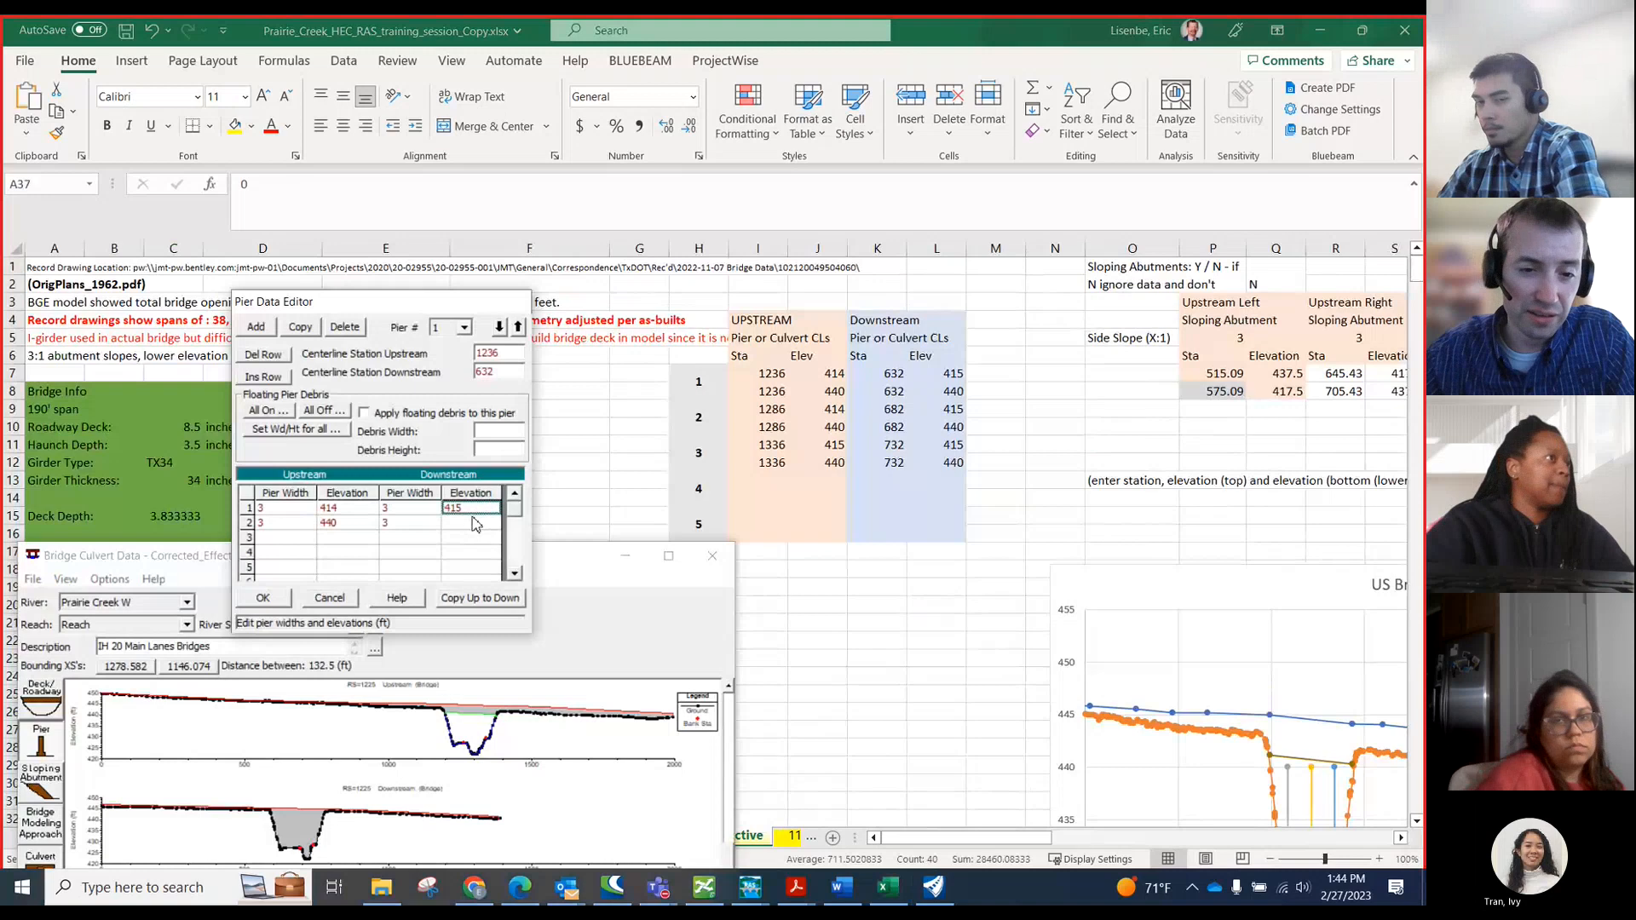
pyautogui.click(473, 523)
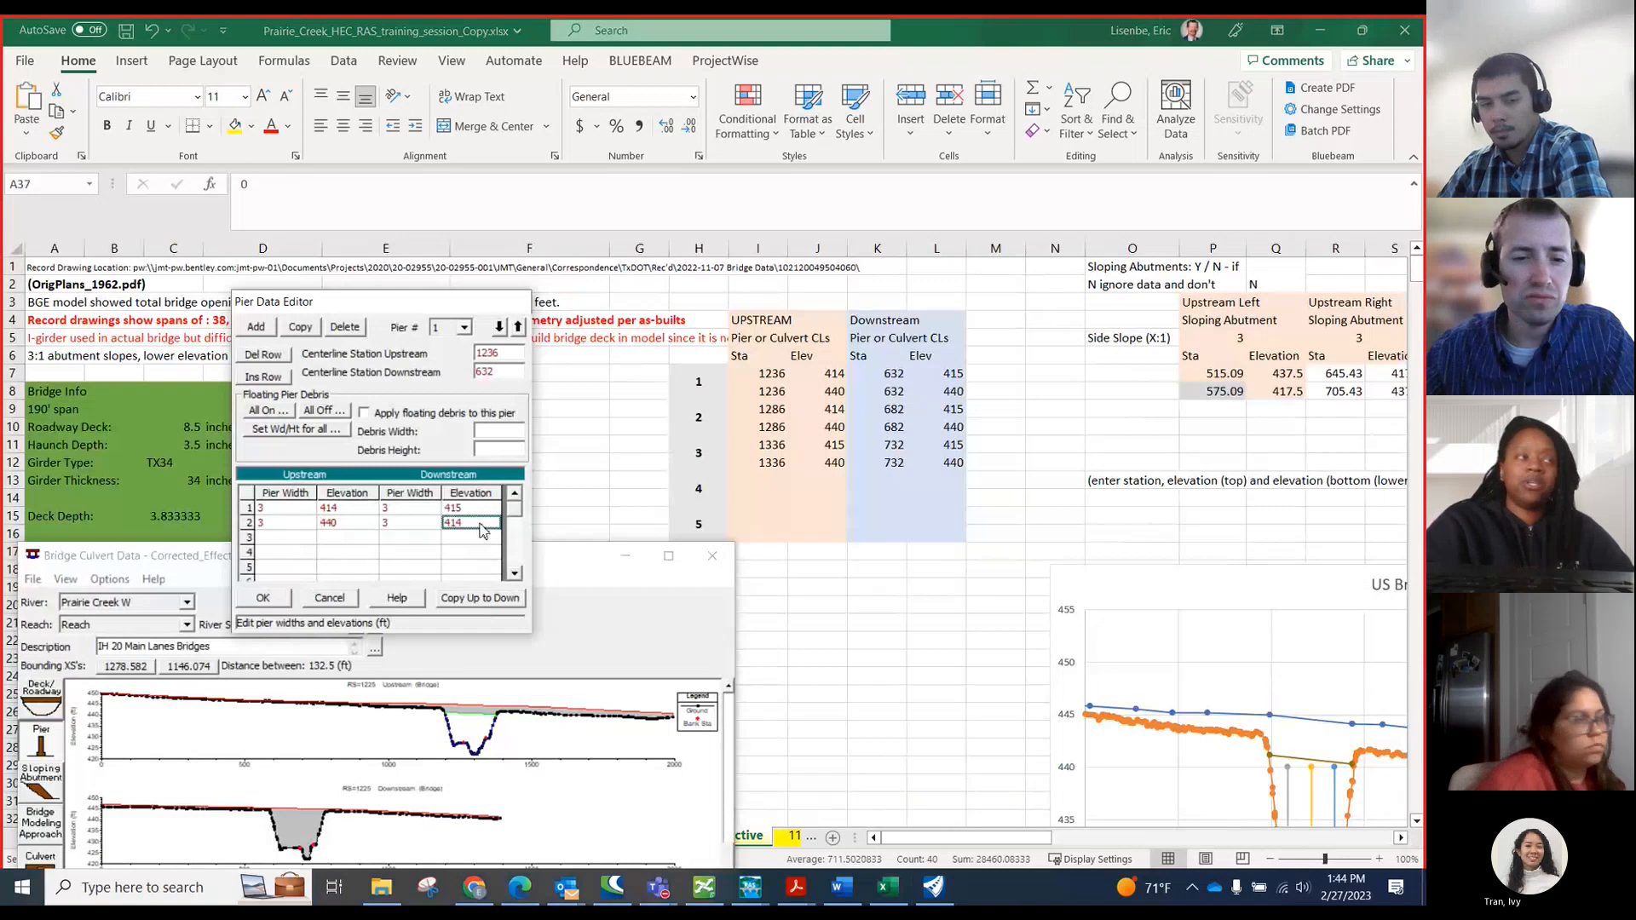
pyautogui.write('40')
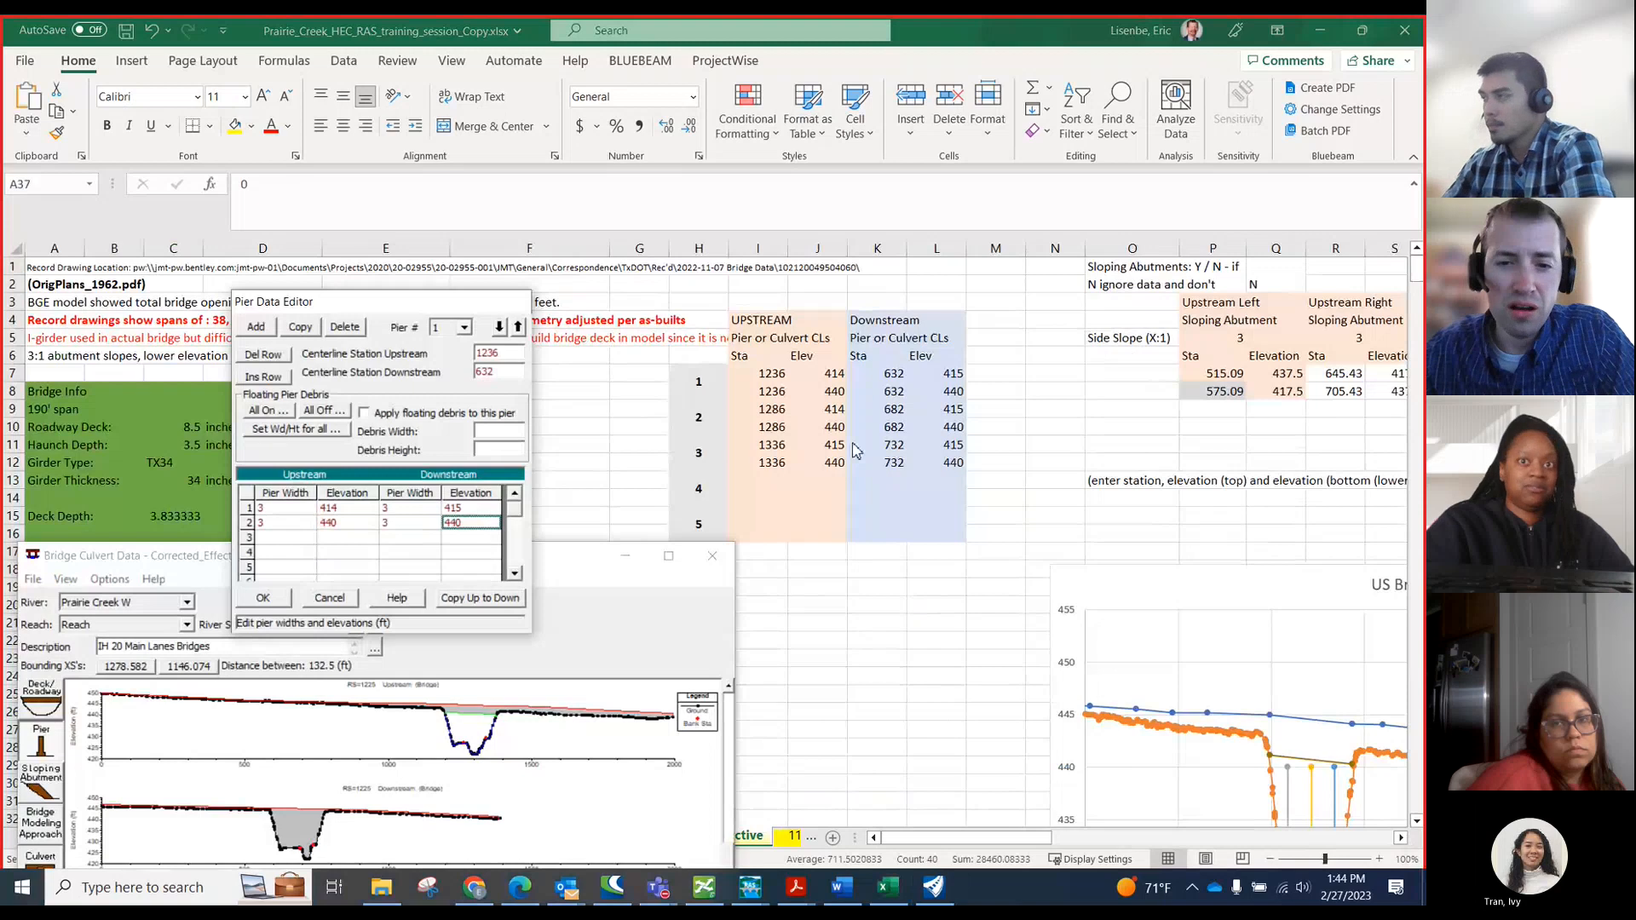
pyautogui.click(339, 525)
pyautogui.click(499, 374)
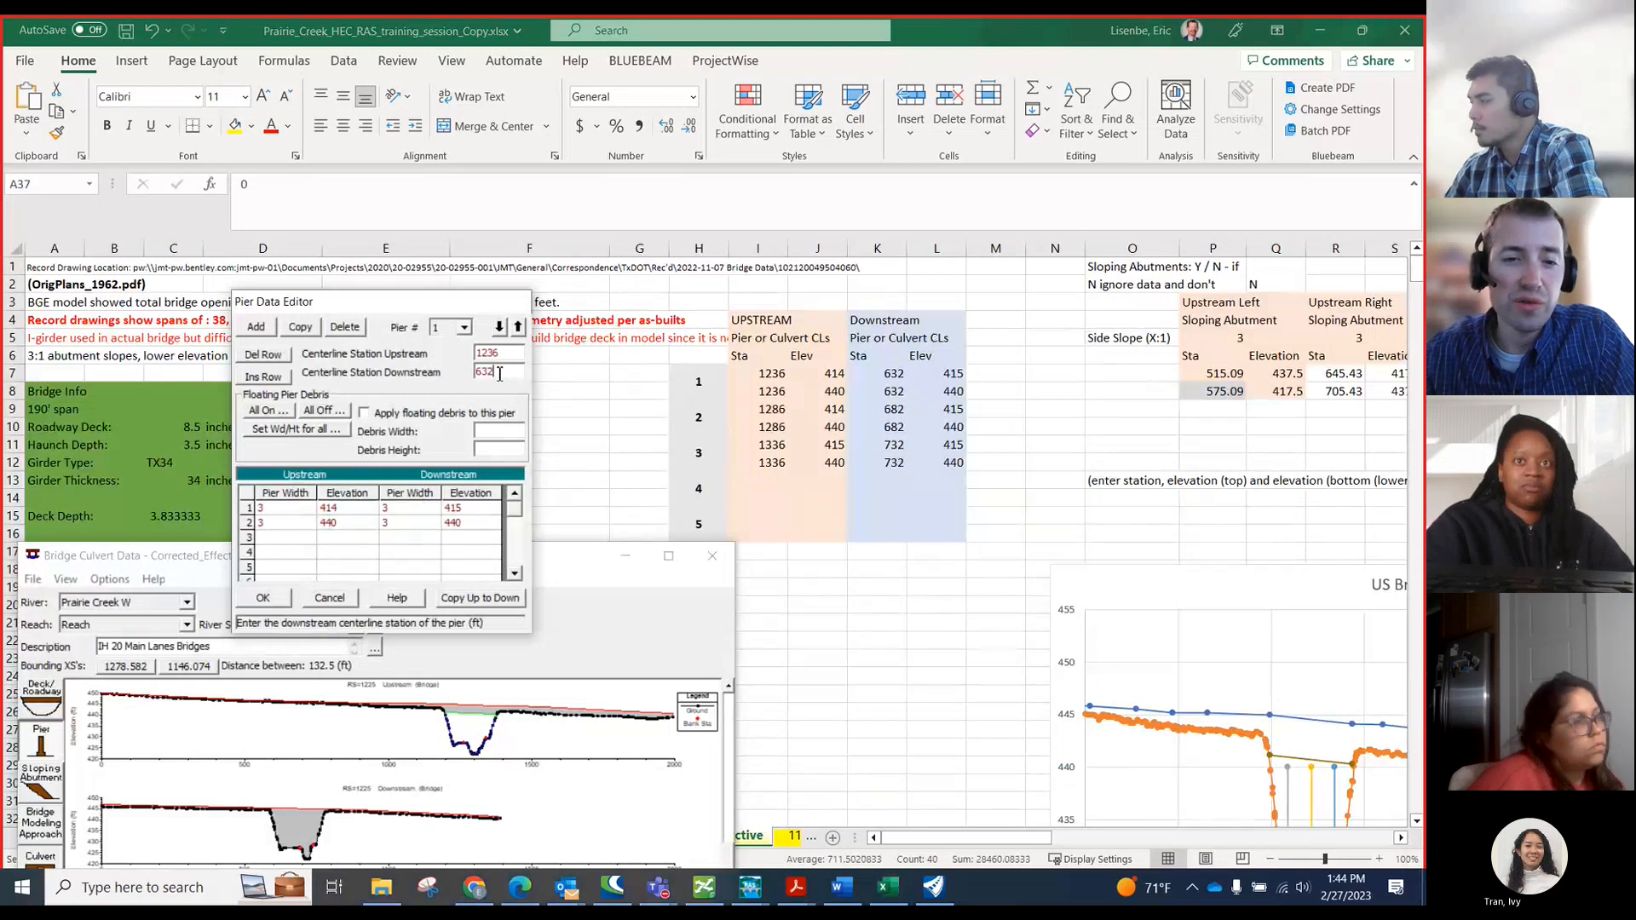
pyautogui.click(514, 354)
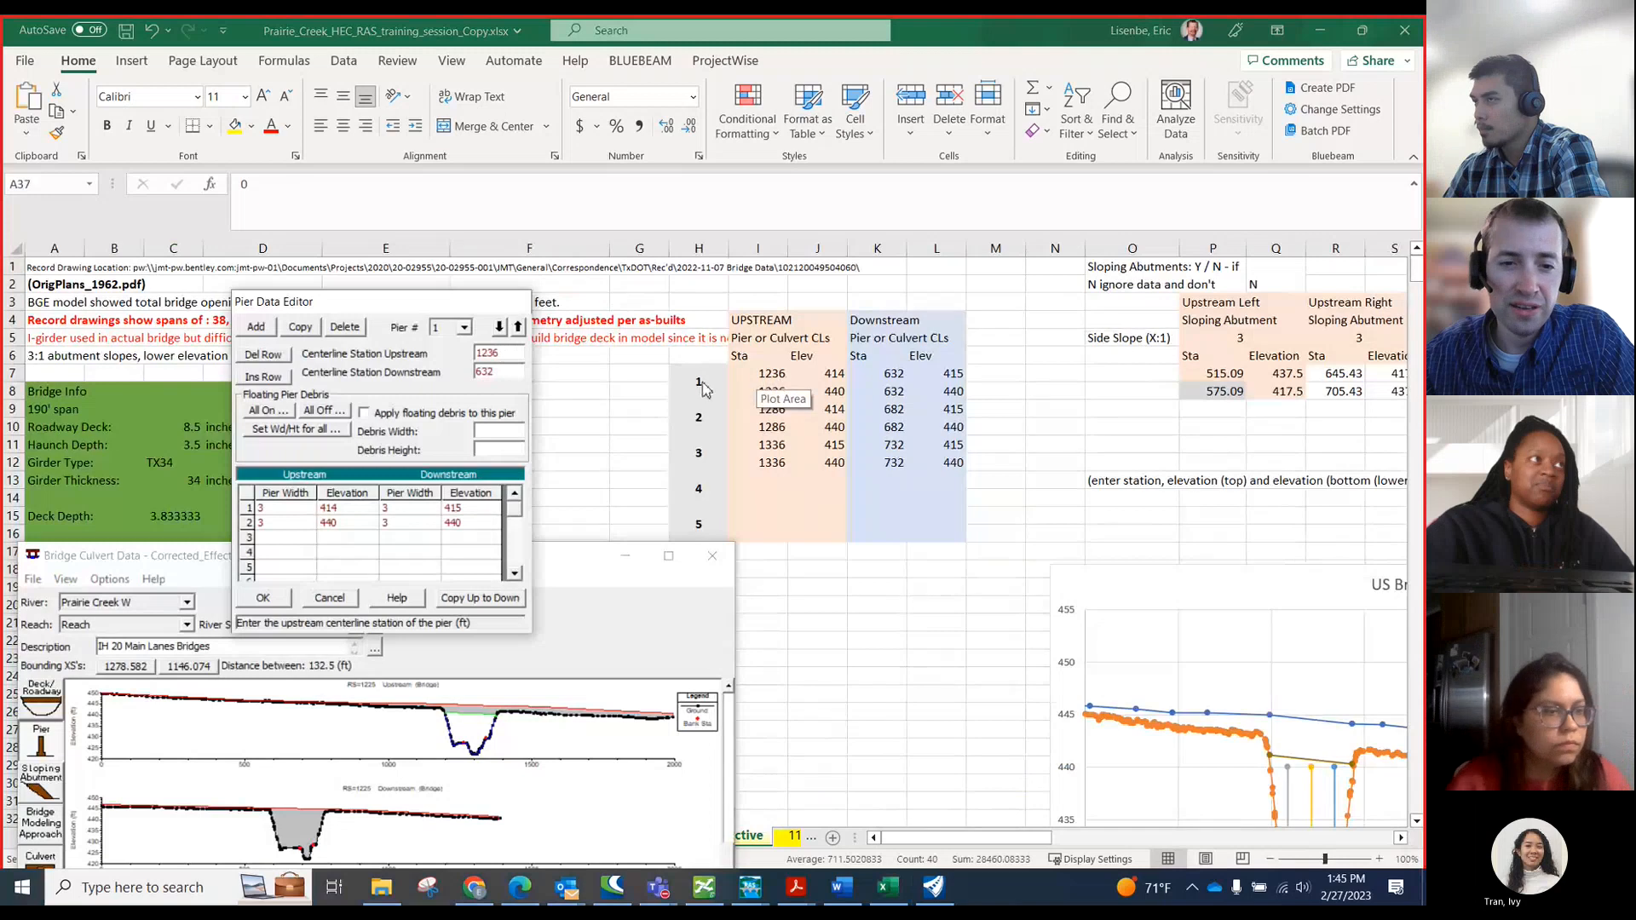
pyautogui.press('Tab')
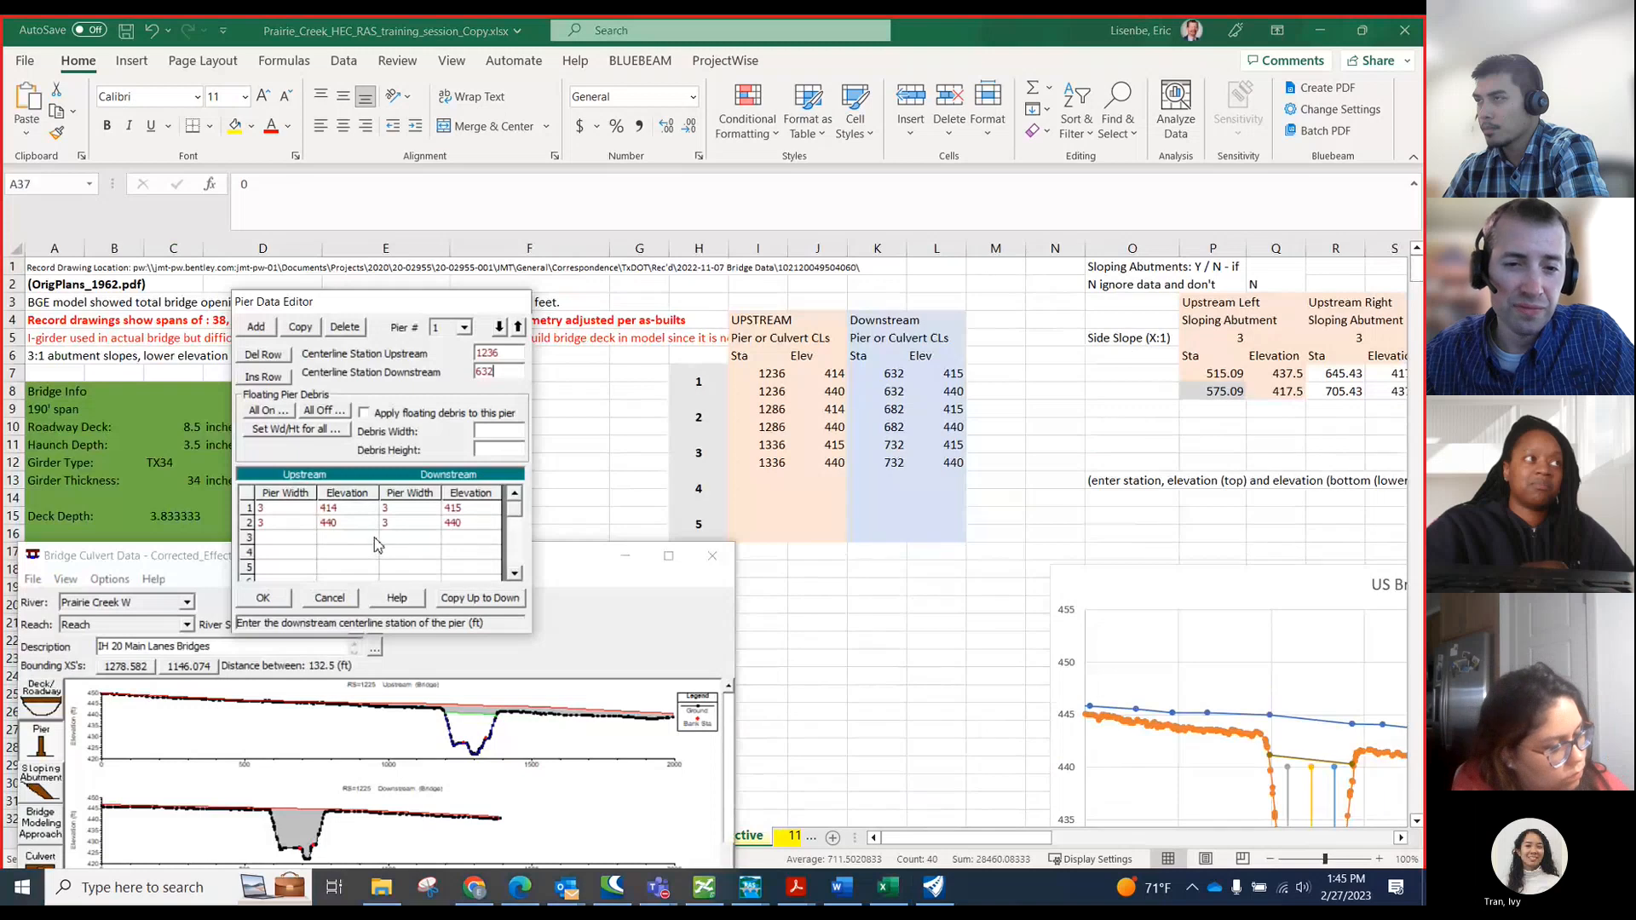
# - Add a second pier with centerline stations 1286 upstream and 682 downstream
pyautogui.click(256, 331)
pyautogui.click(503, 354)
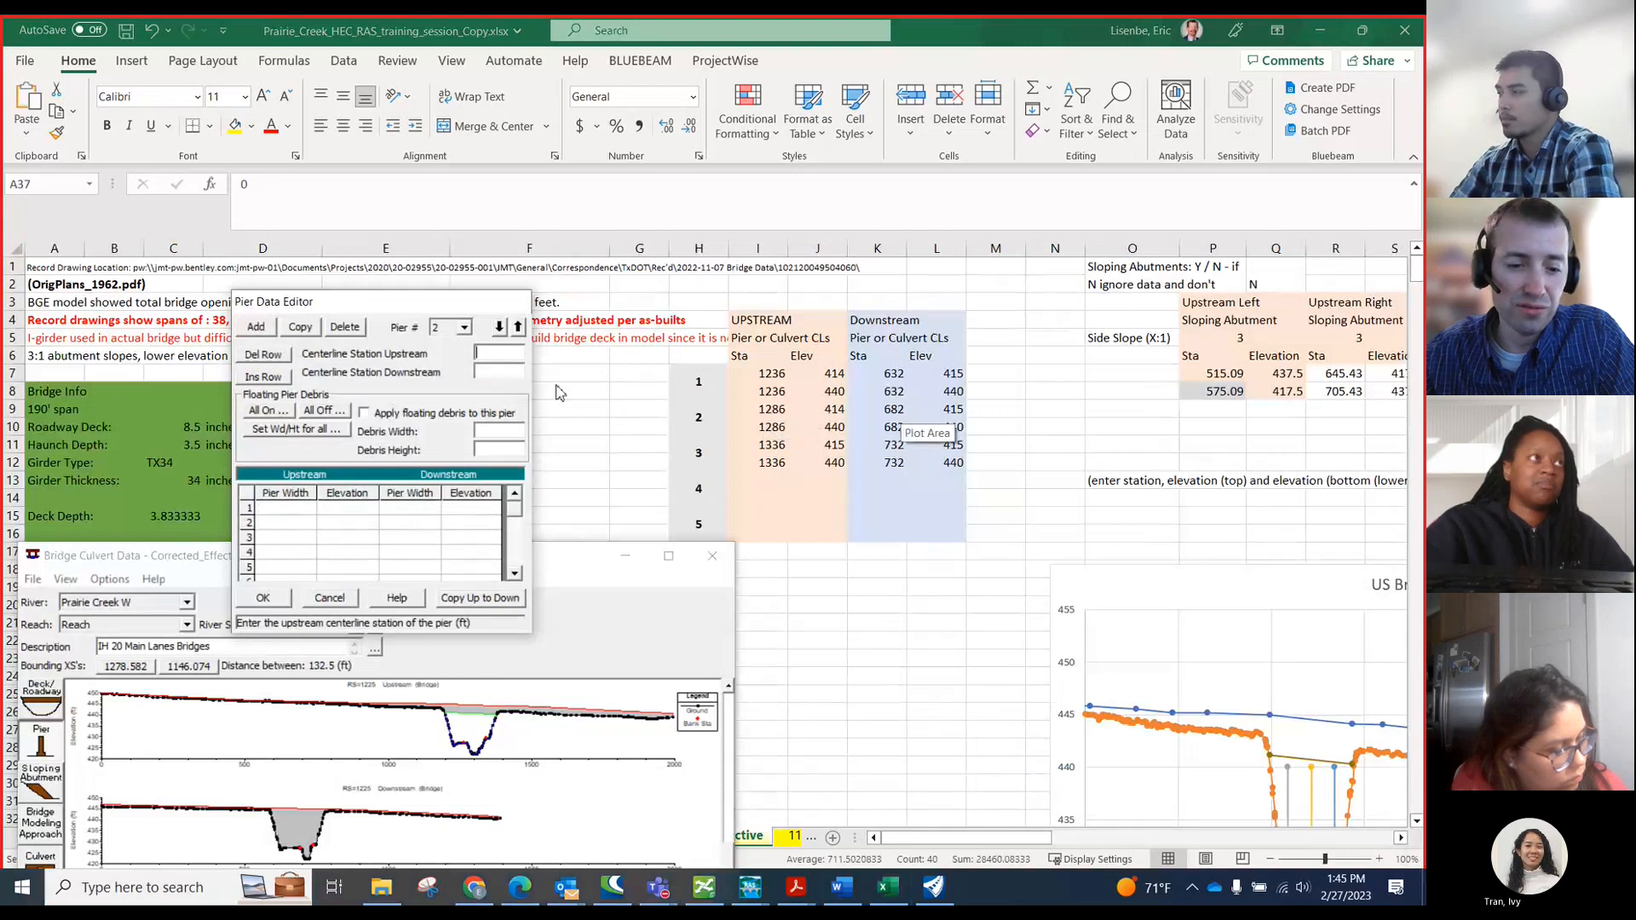
pyautogui.write('1286')
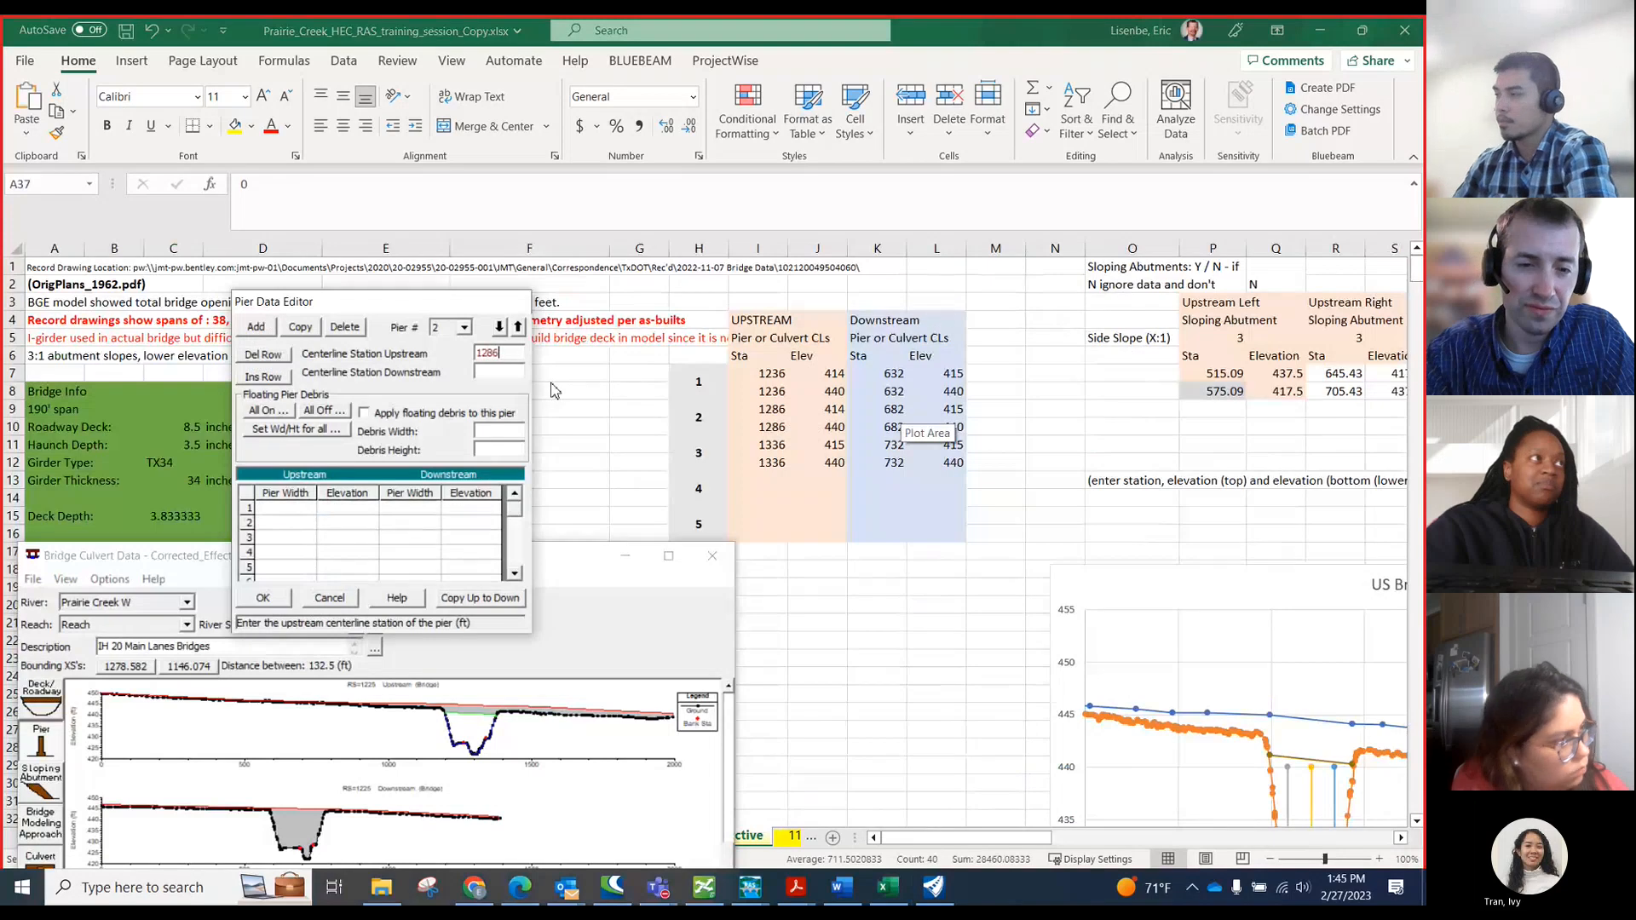
pyautogui.press('Tab')
pyautogui.write('682')
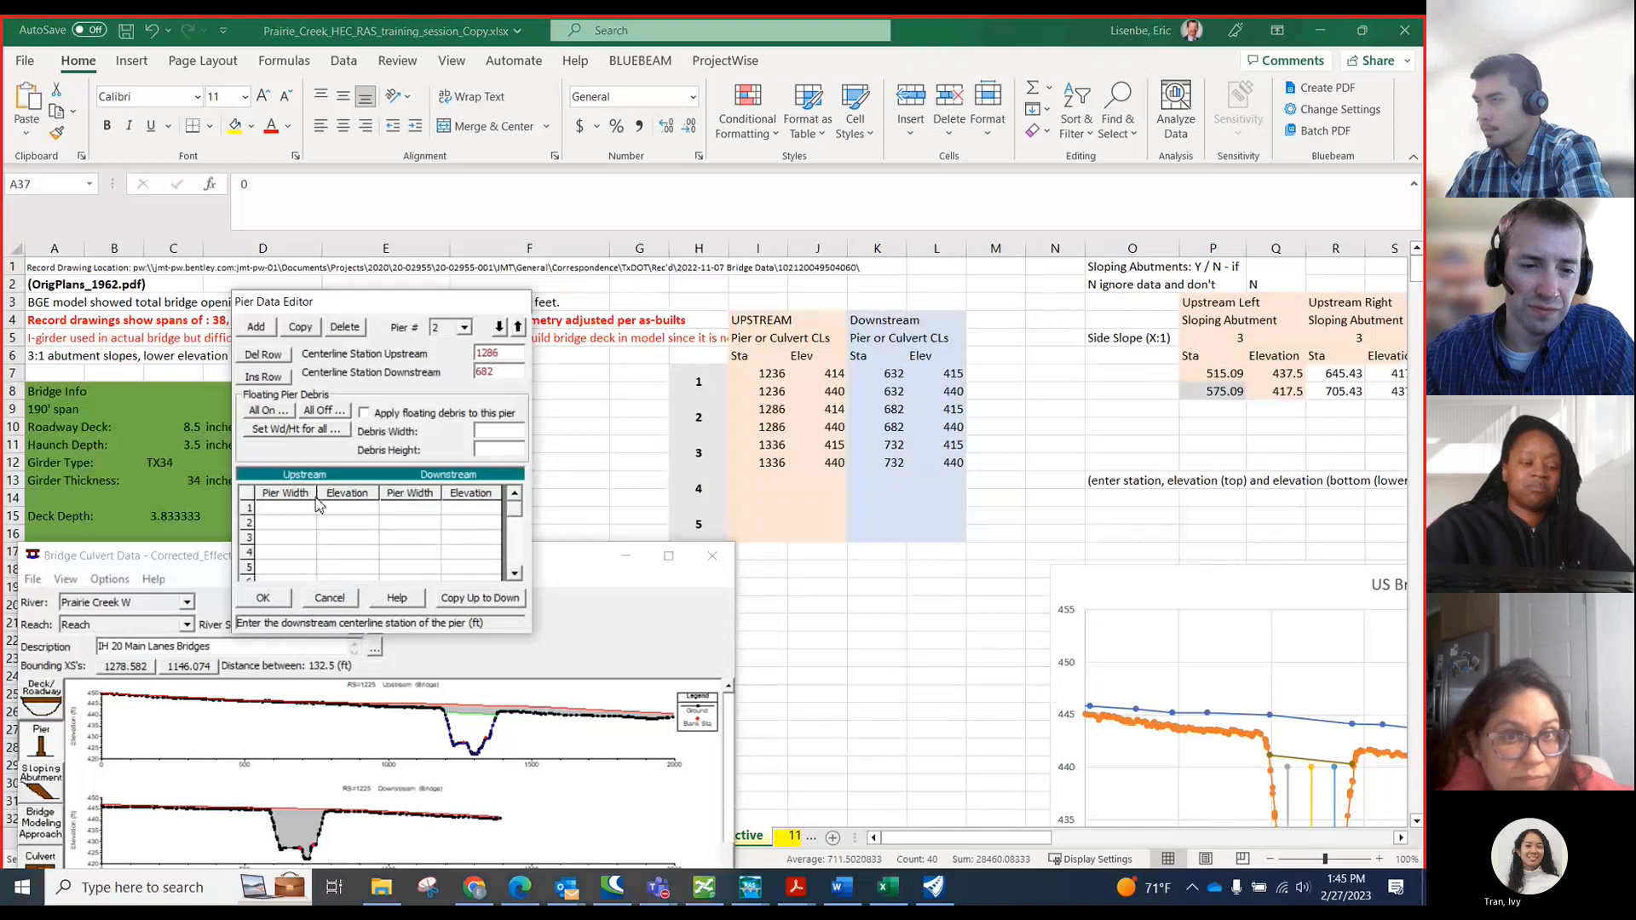
# - Set pier 2's upstream and downstream widths to 3 in the first two rows
pyautogui.press('Tab')
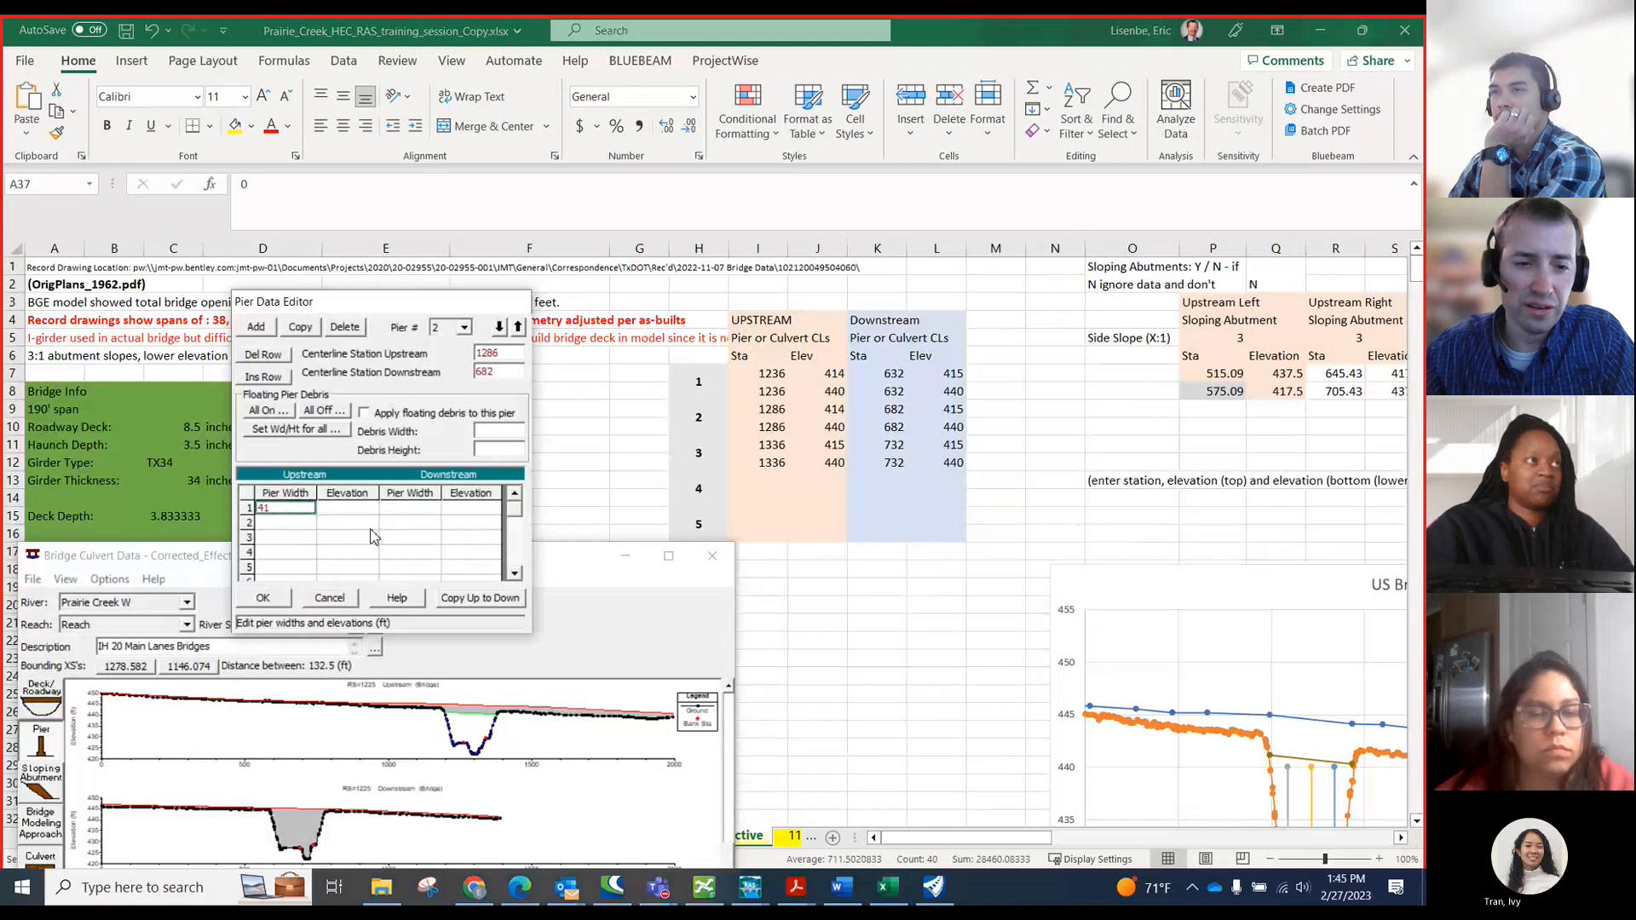
pyautogui.write('4')
pyautogui.press('BackSpace')
pyautogui.write('3')
pyautogui.press('Return')
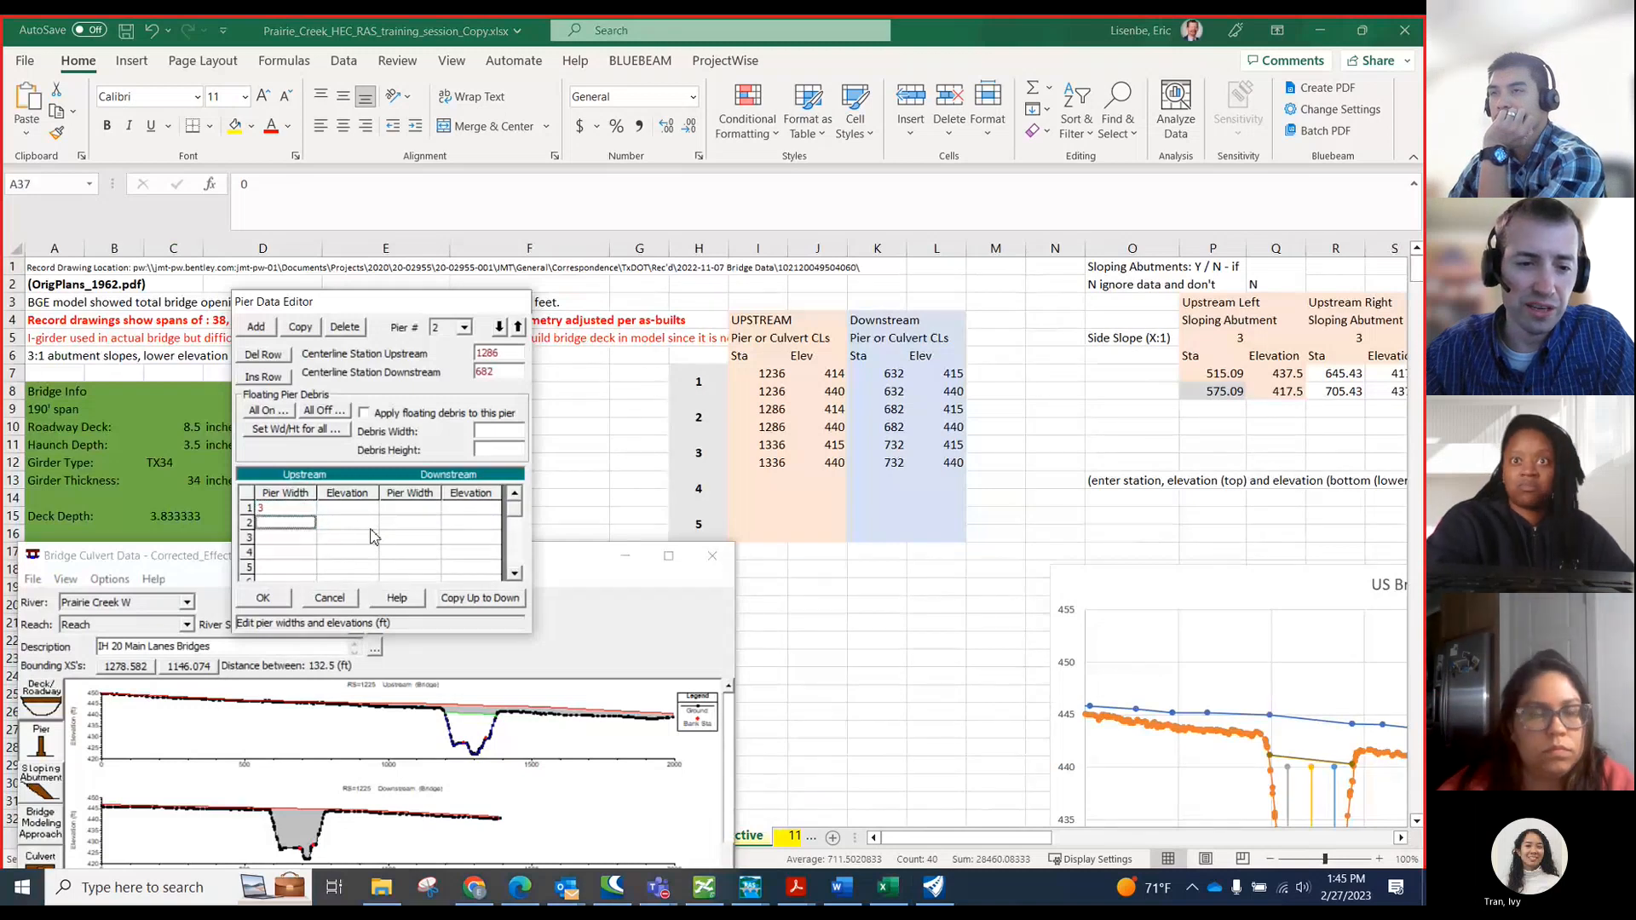
pyautogui.write('3')
pyautogui.press('Right')
pyautogui.press('Right')
pyautogui.press('Right')
pyautogui.press('Up')
pyautogui.press('Left')
pyautogui.write('3')
pyautogui.press('Down')
pyautogui.write('3')
# - Enter pier 2's elevations as 414 and 440 upstream and 415 and 440 downstream, and accept the pier data
pyautogui.press('Up')
pyautogui.press('Left')
pyautogui.write('41')
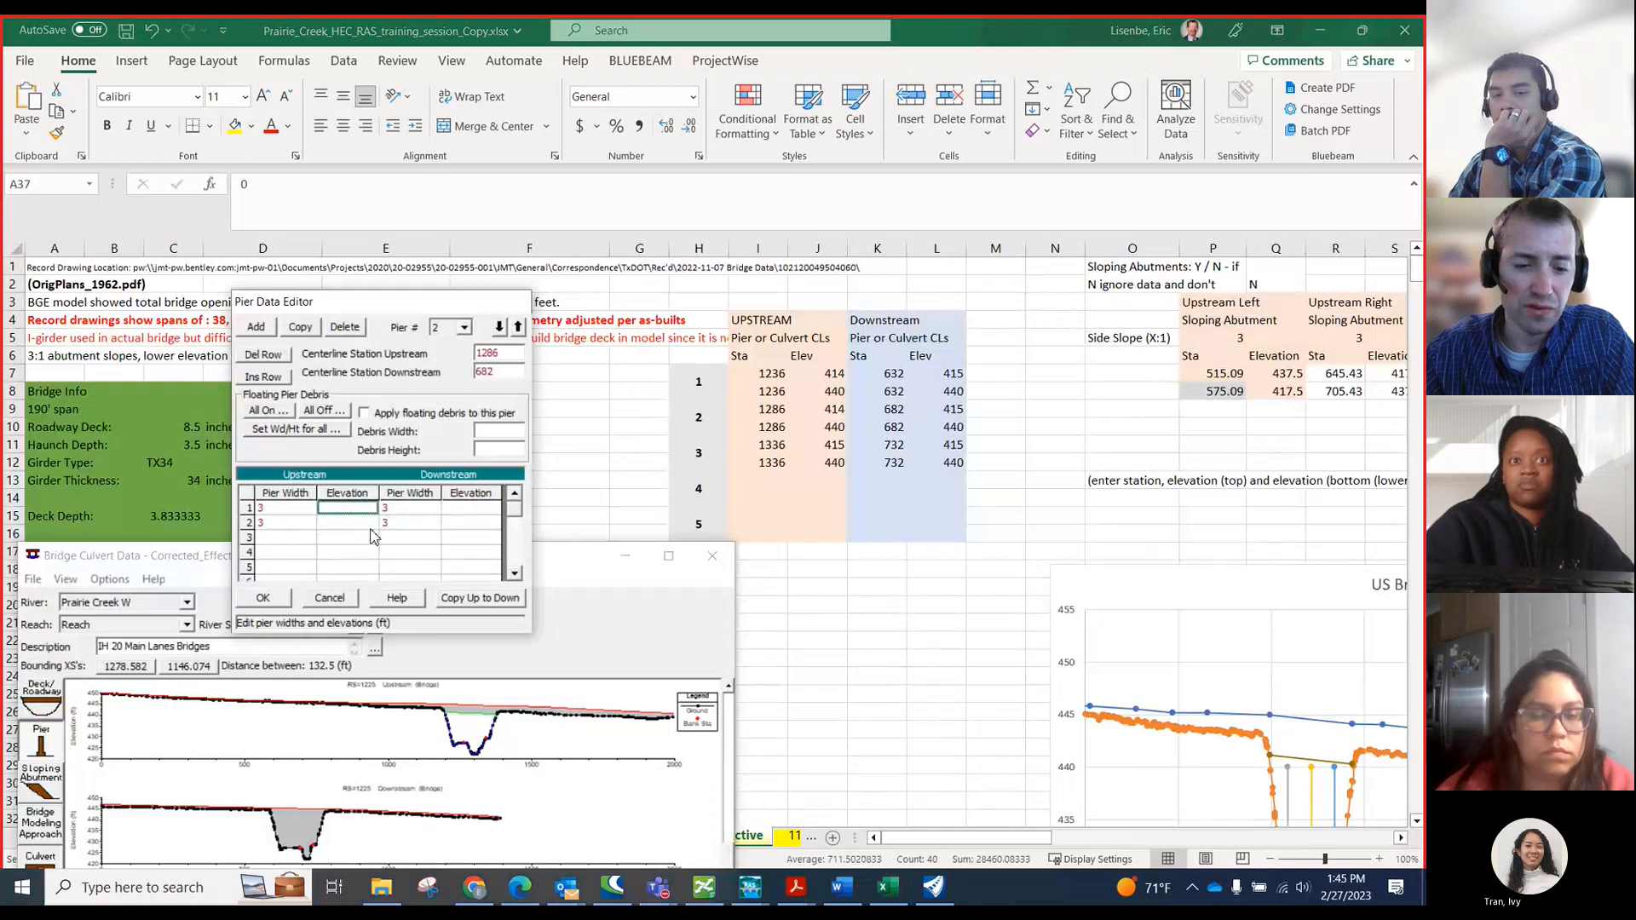
pyautogui.write('4')
pyautogui.press('Return')
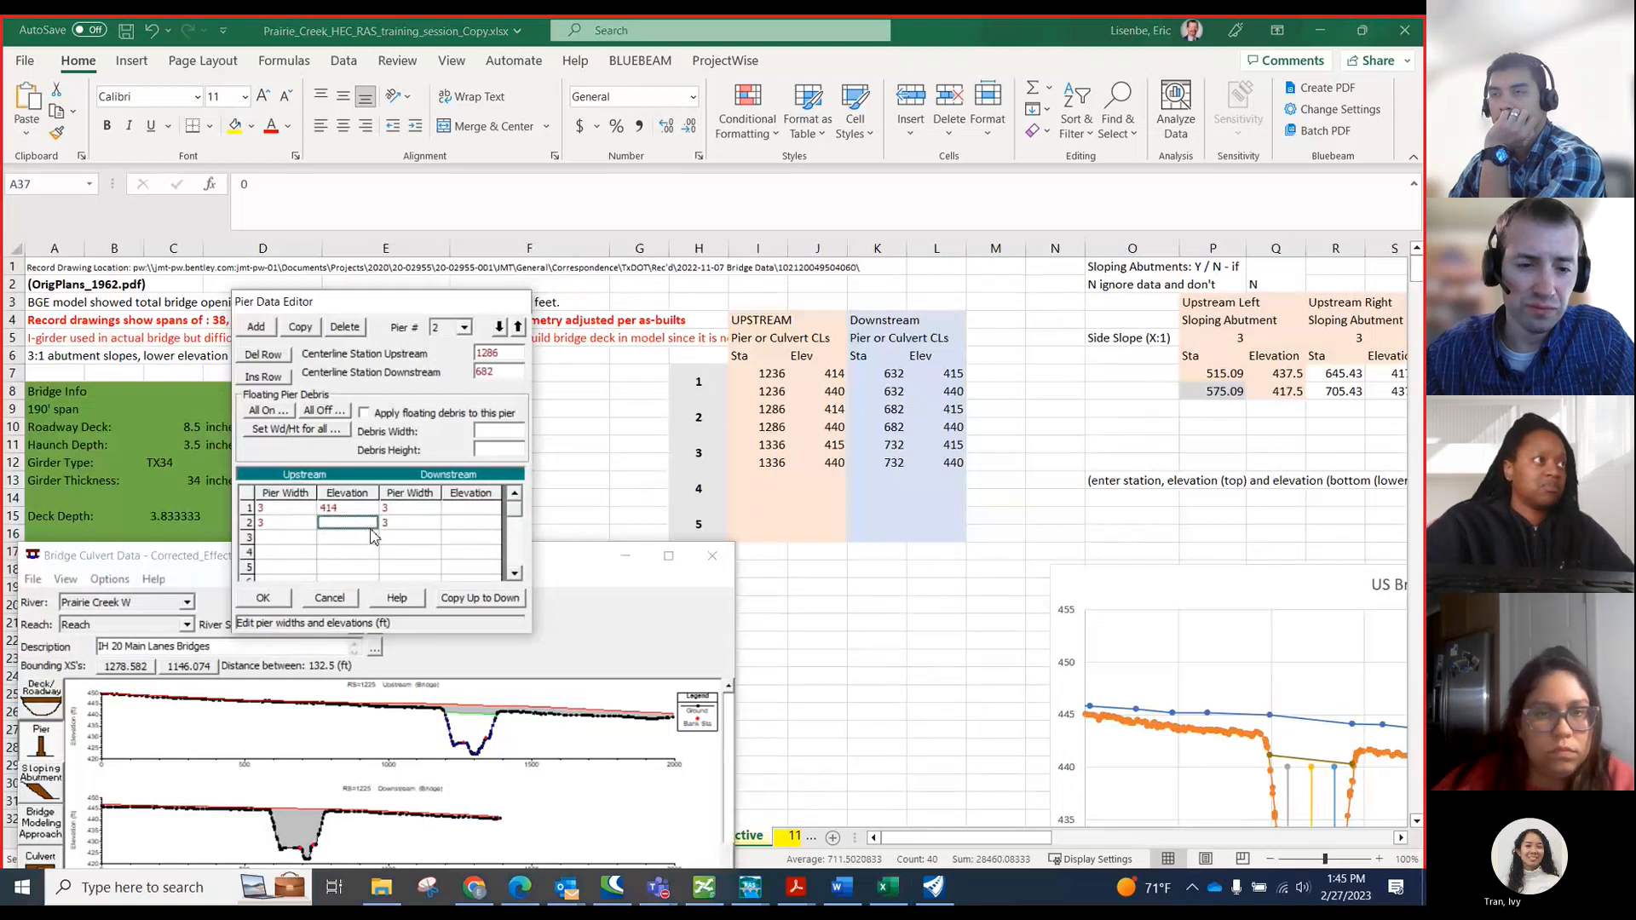
pyautogui.write('440')
pyautogui.press('Right')
pyautogui.press('Up')
pyautogui.press('Right')
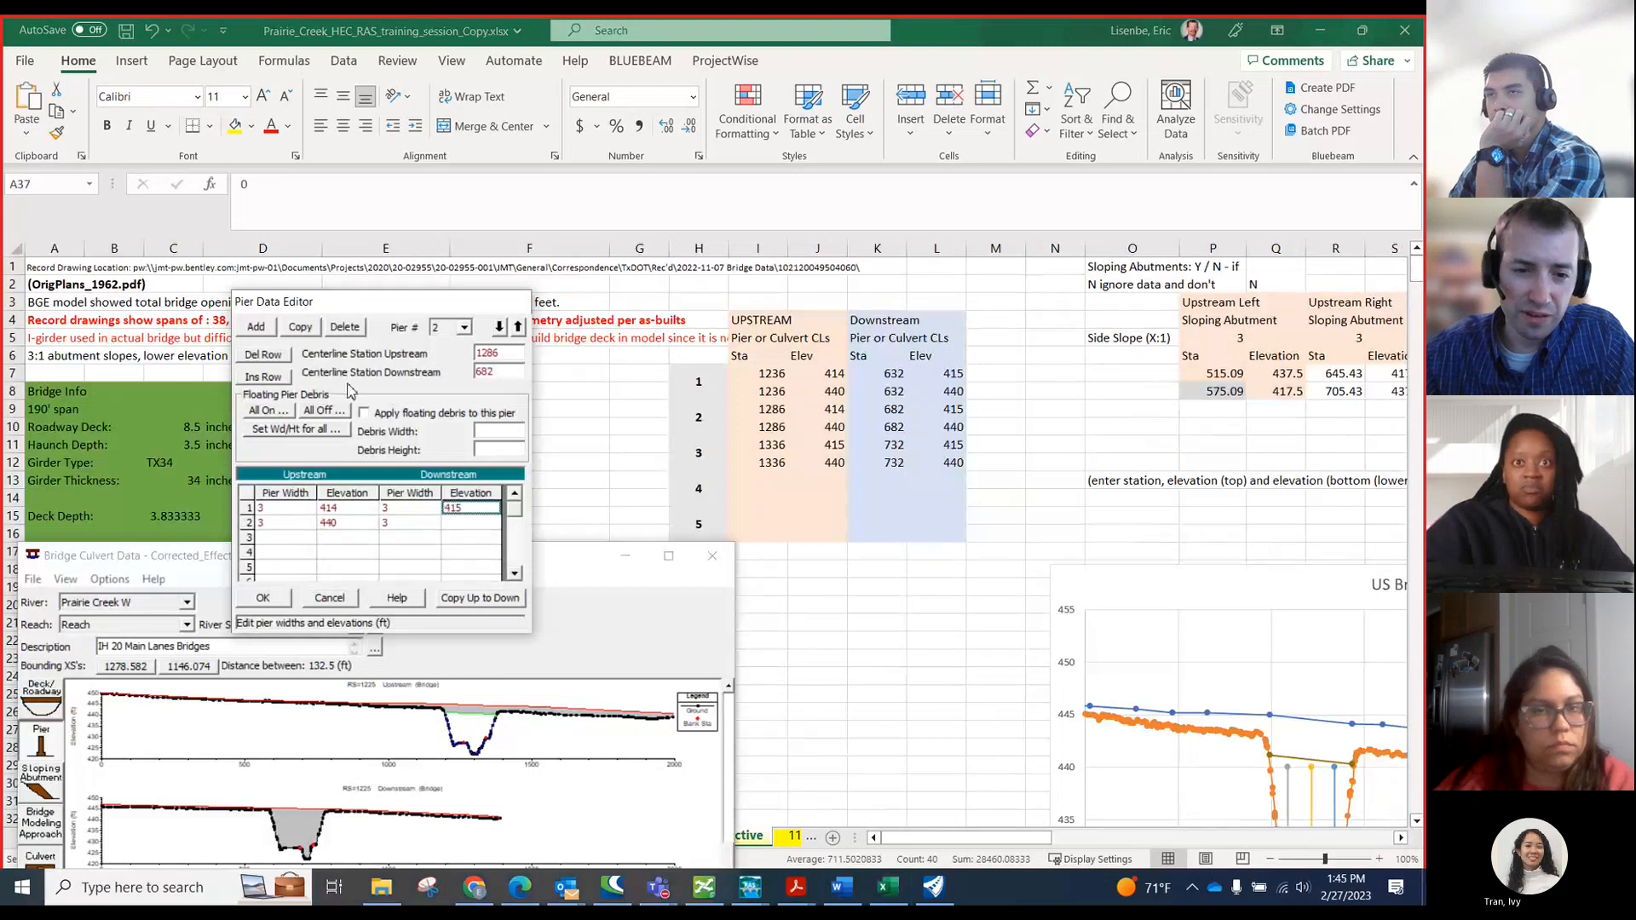
pyautogui.press('Down')
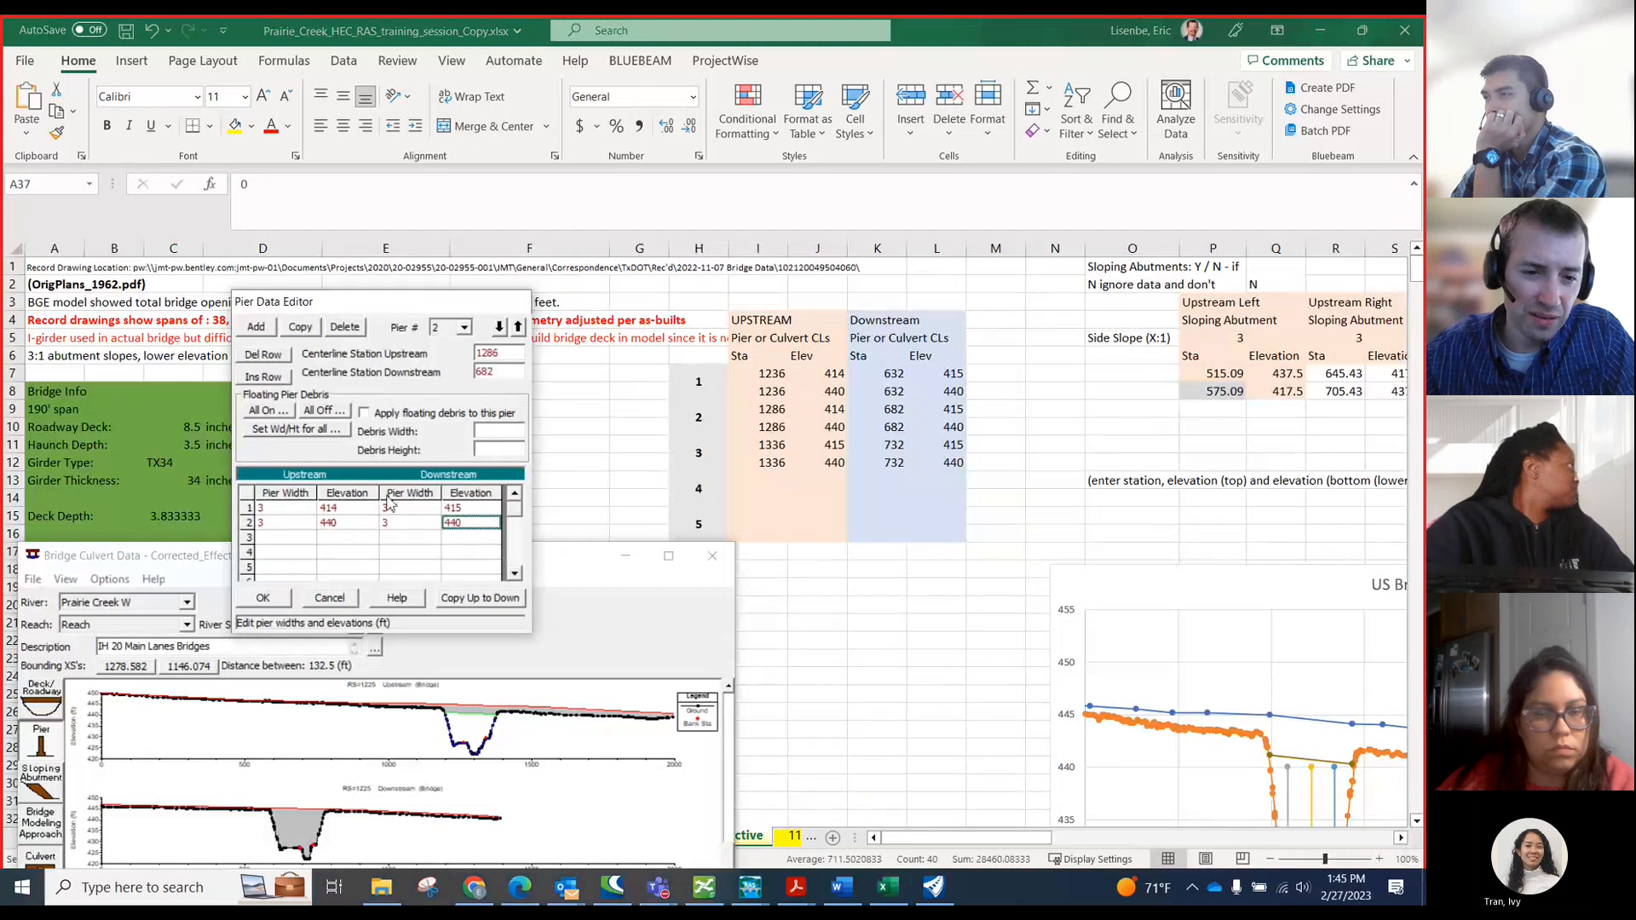
pyautogui.click(331, 599)
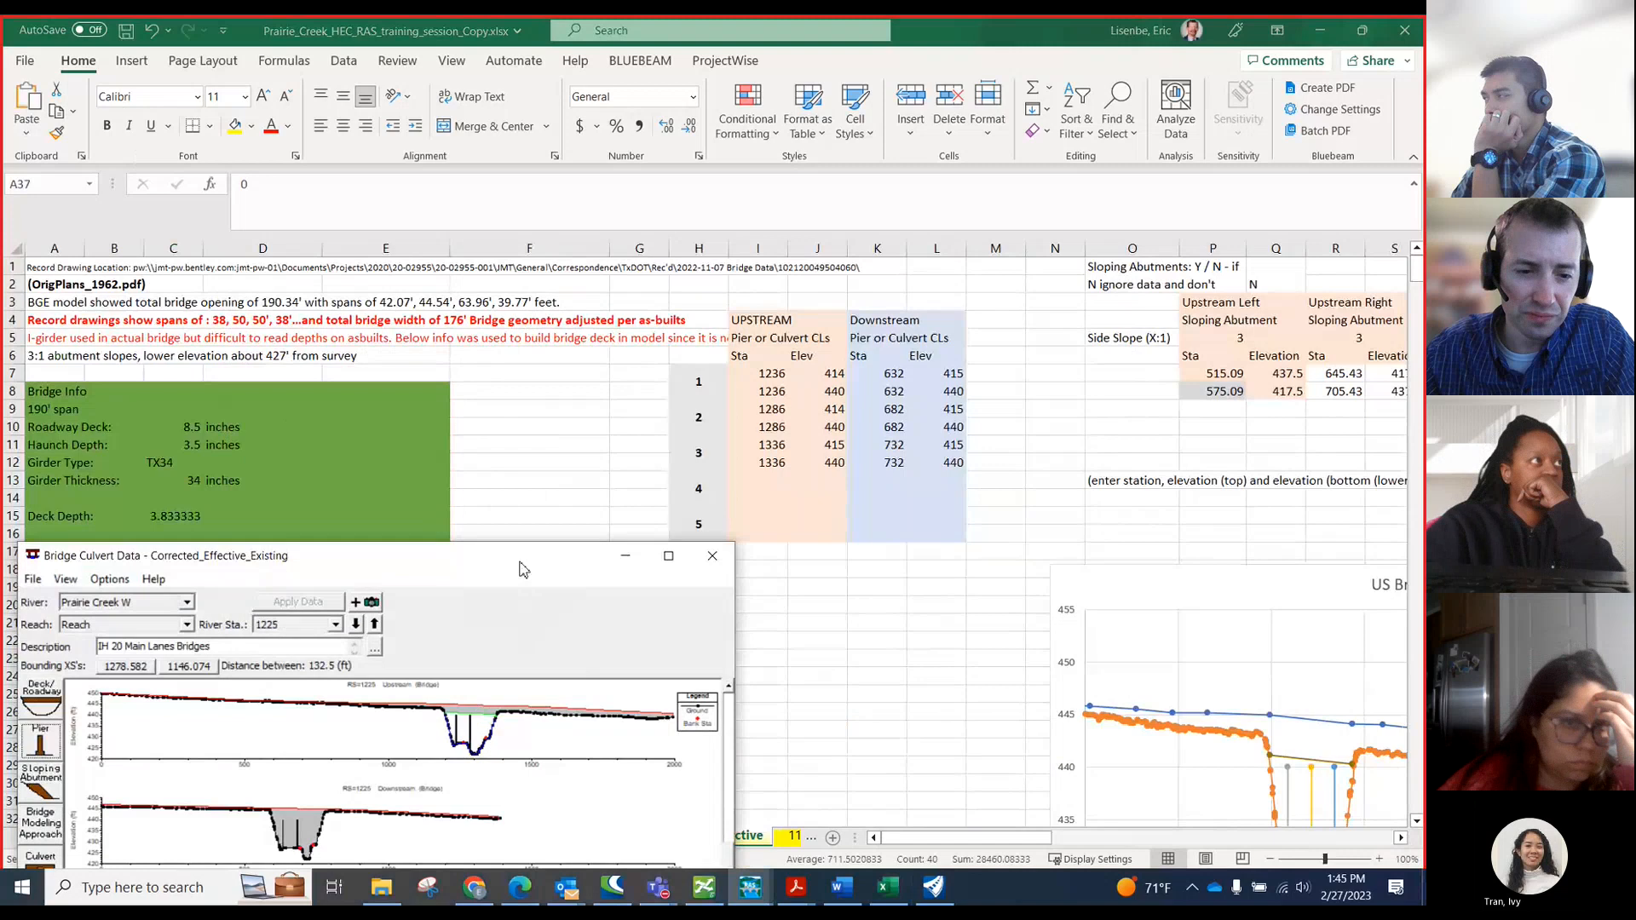
# - Move the bridge window higher and zoom in on the upstream bridge opening to compare the pier tops with the deck
pyautogui.moveTo(520, 563); pyautogui.dragTo(561, 441)
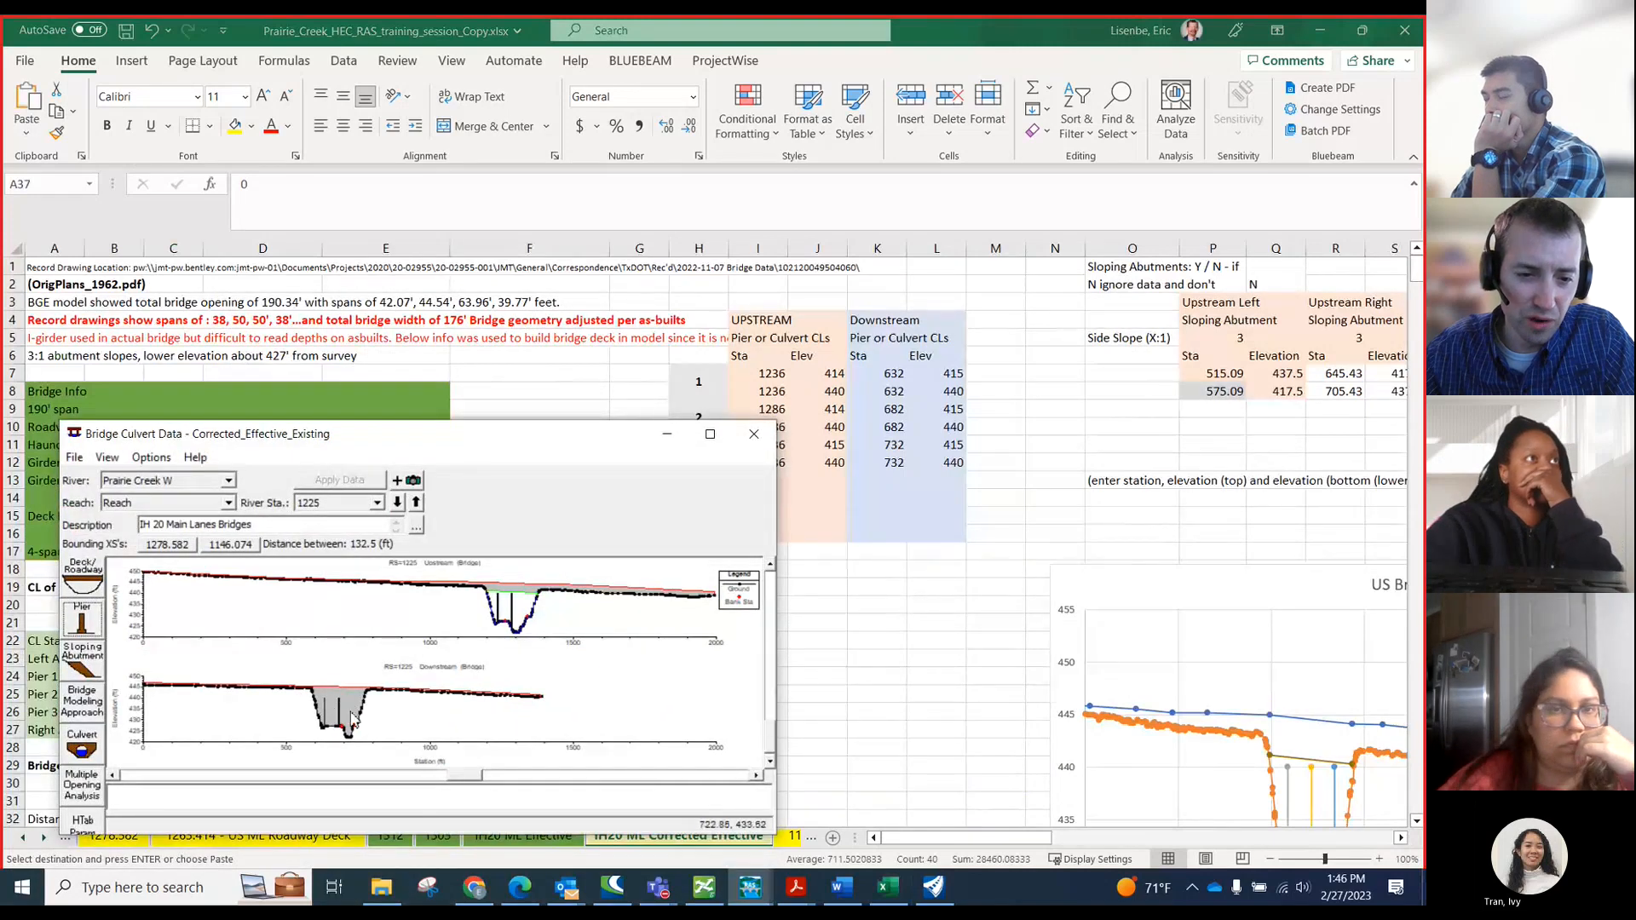
pyautogui.rightClick(514, 611)
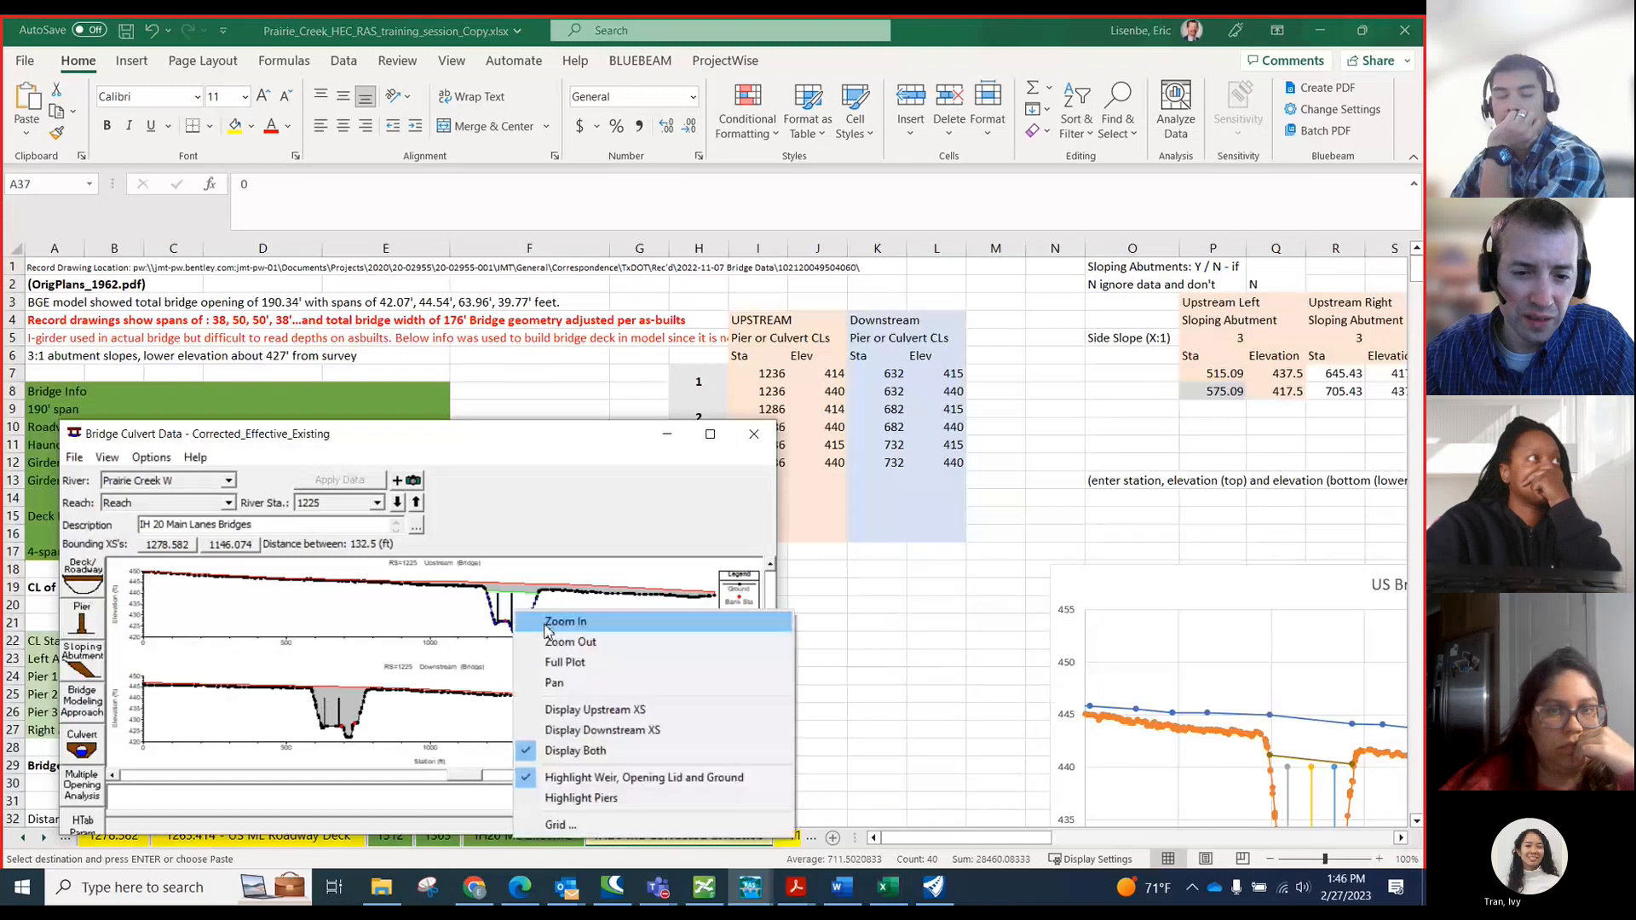
pyautogui.click(592, 631)
pyautogui.moveTo(478, 577); pyautogui.dragTo(546, 635)
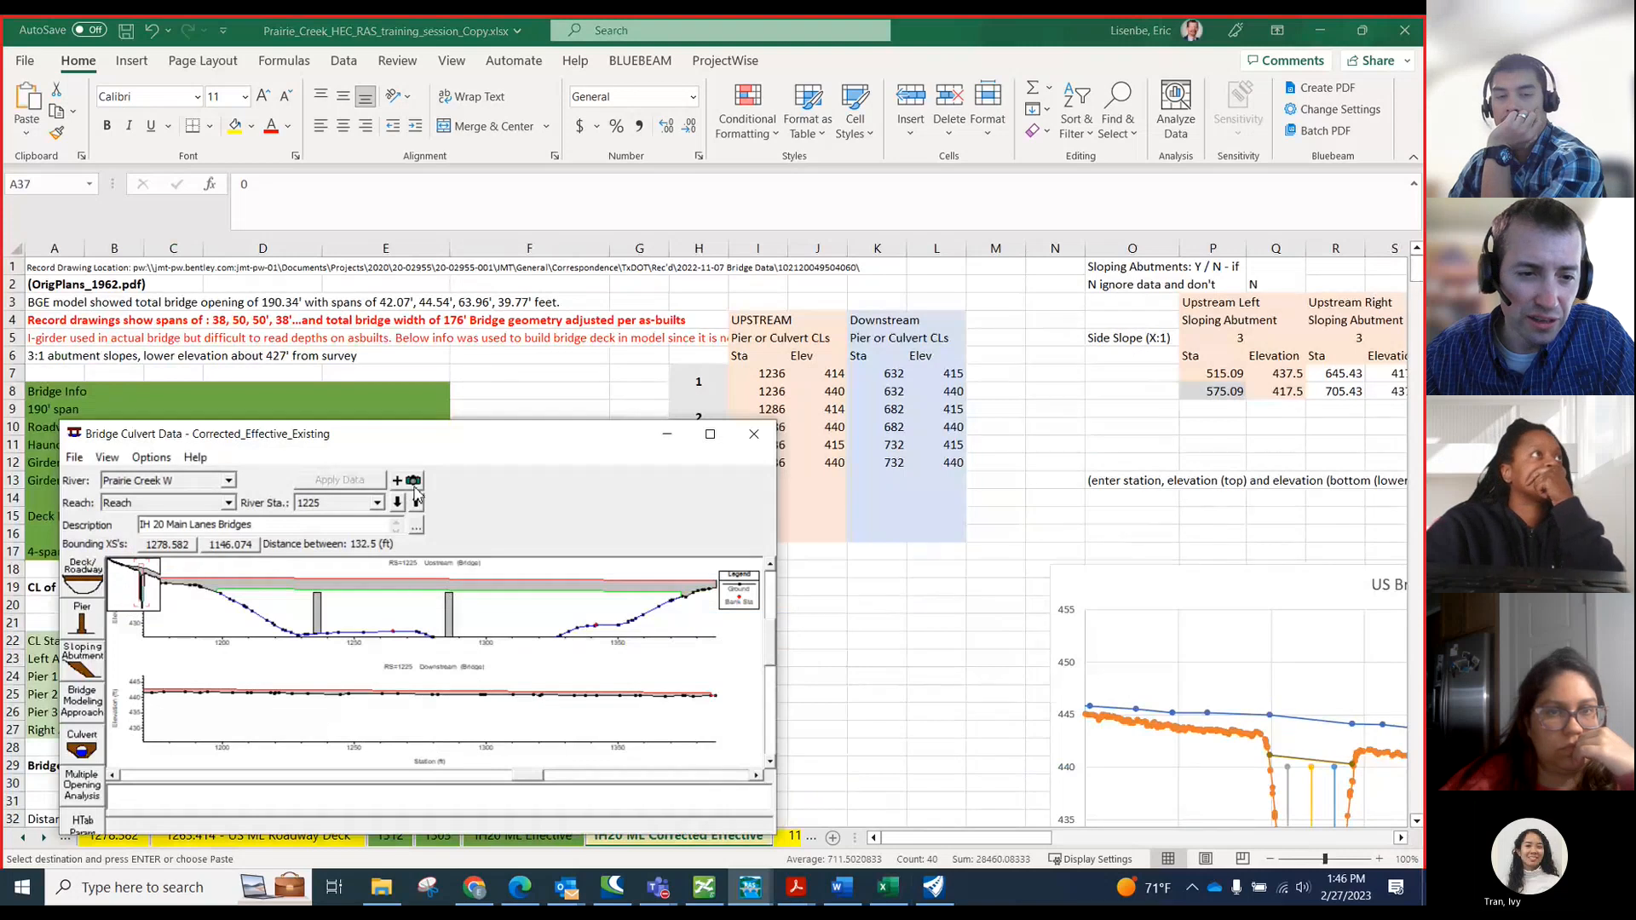
# - Reopen the Pier Data Editor and set pier 1's upstream and downstream top elevations to 441
pyautogui.click(81, 631)
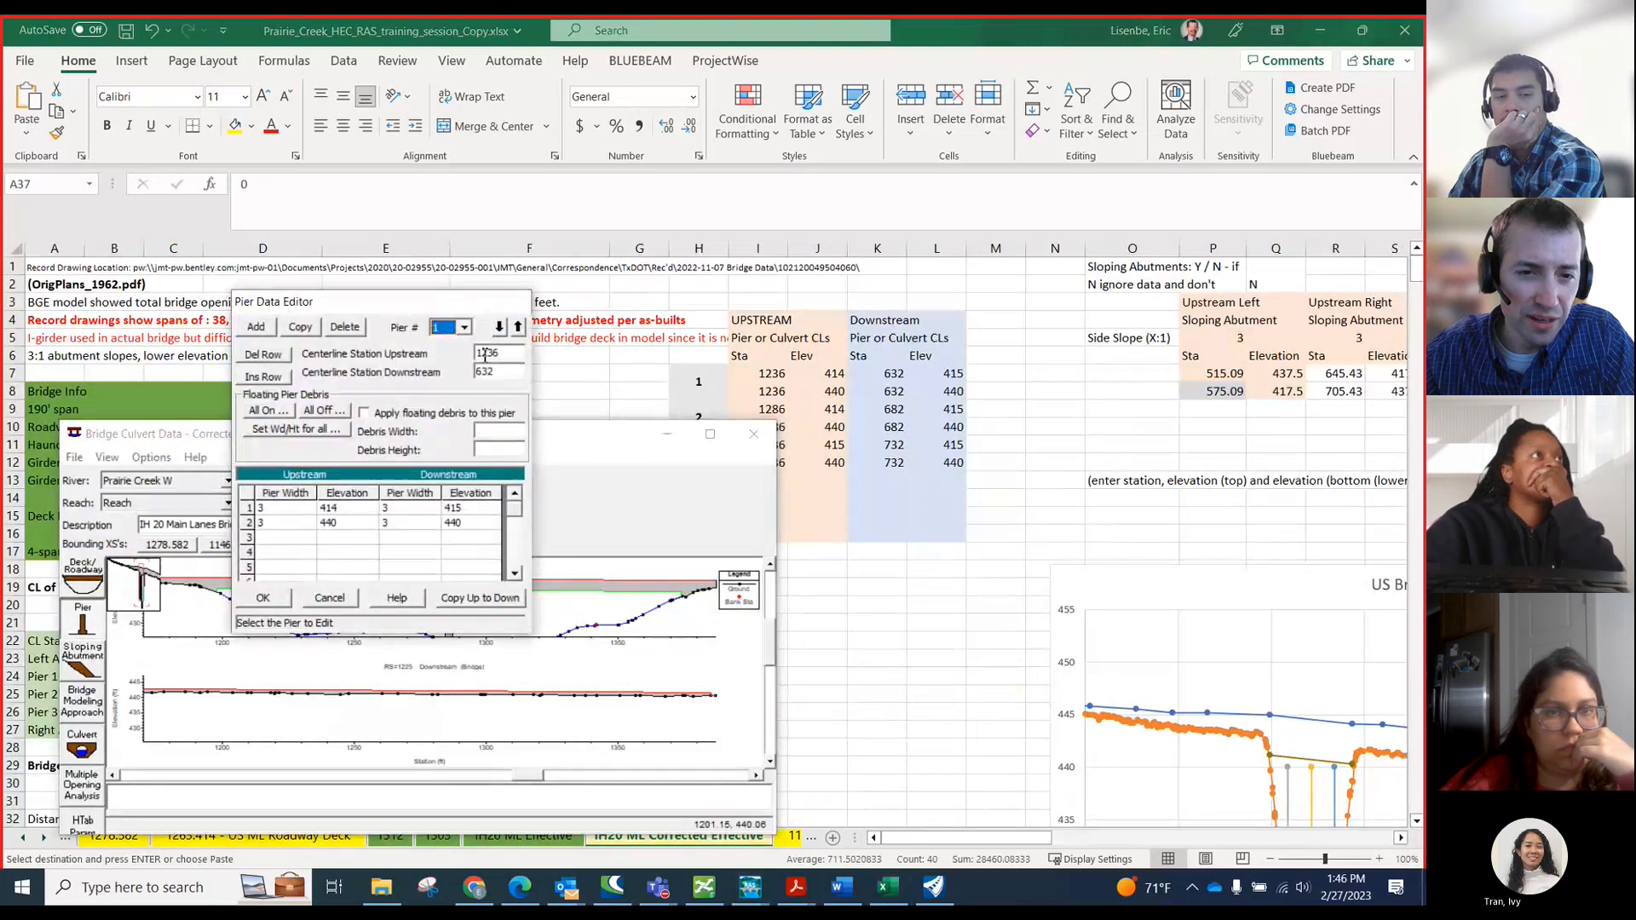
pyautogui.click(351, 523)
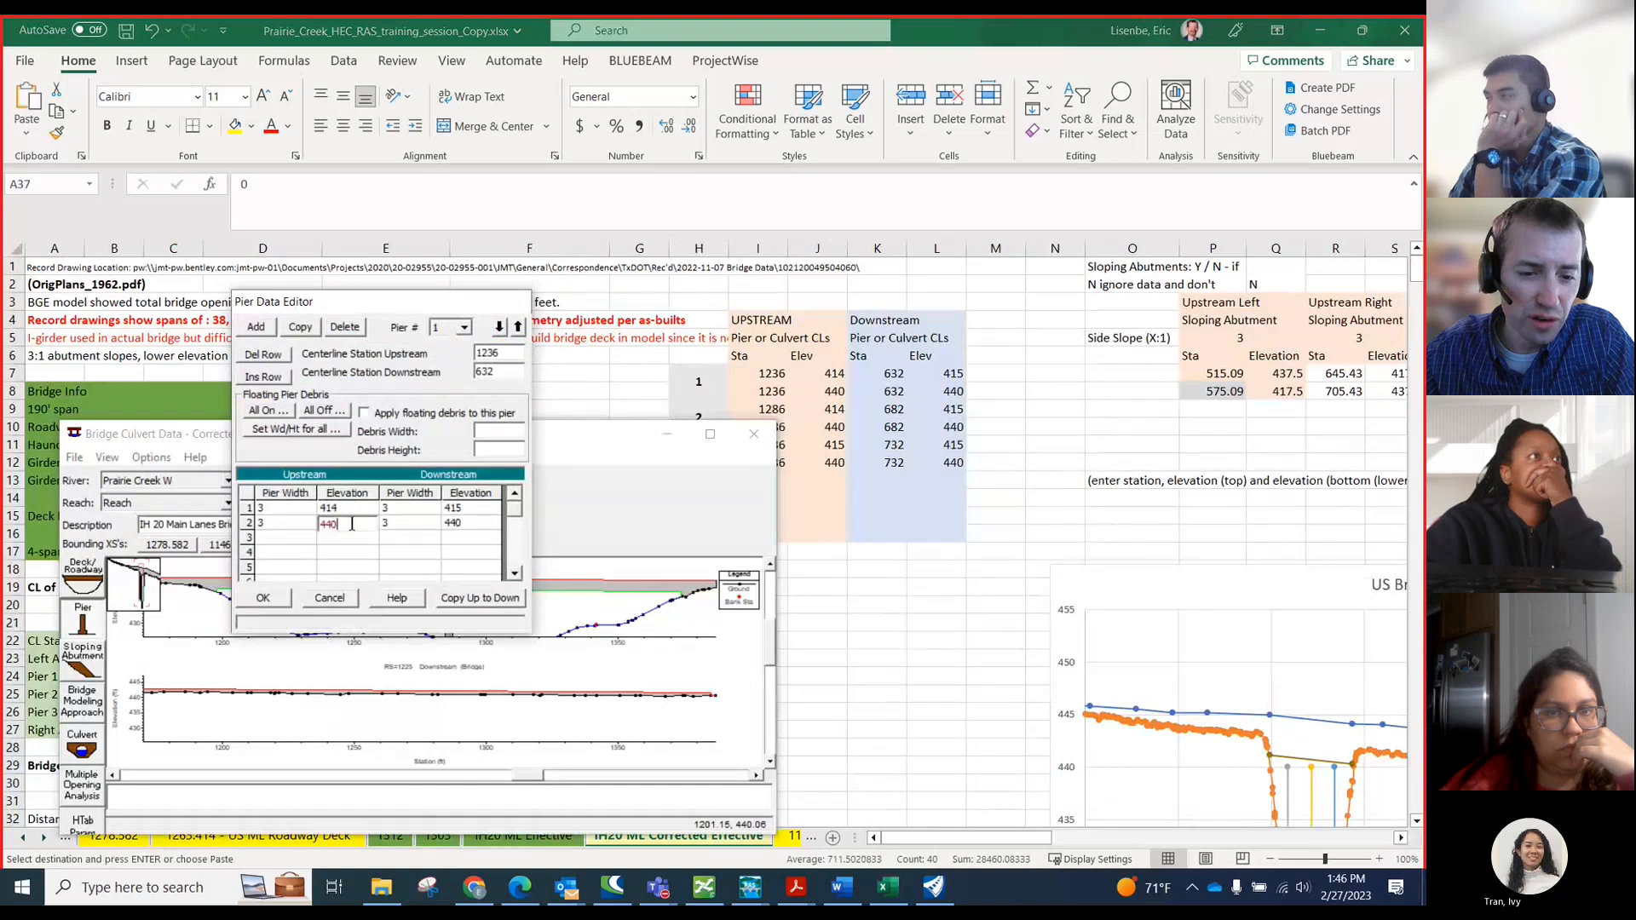
pyautogui.click(465, 525)
pyautogui.press('BackSpace')
pyautogui.write('1')
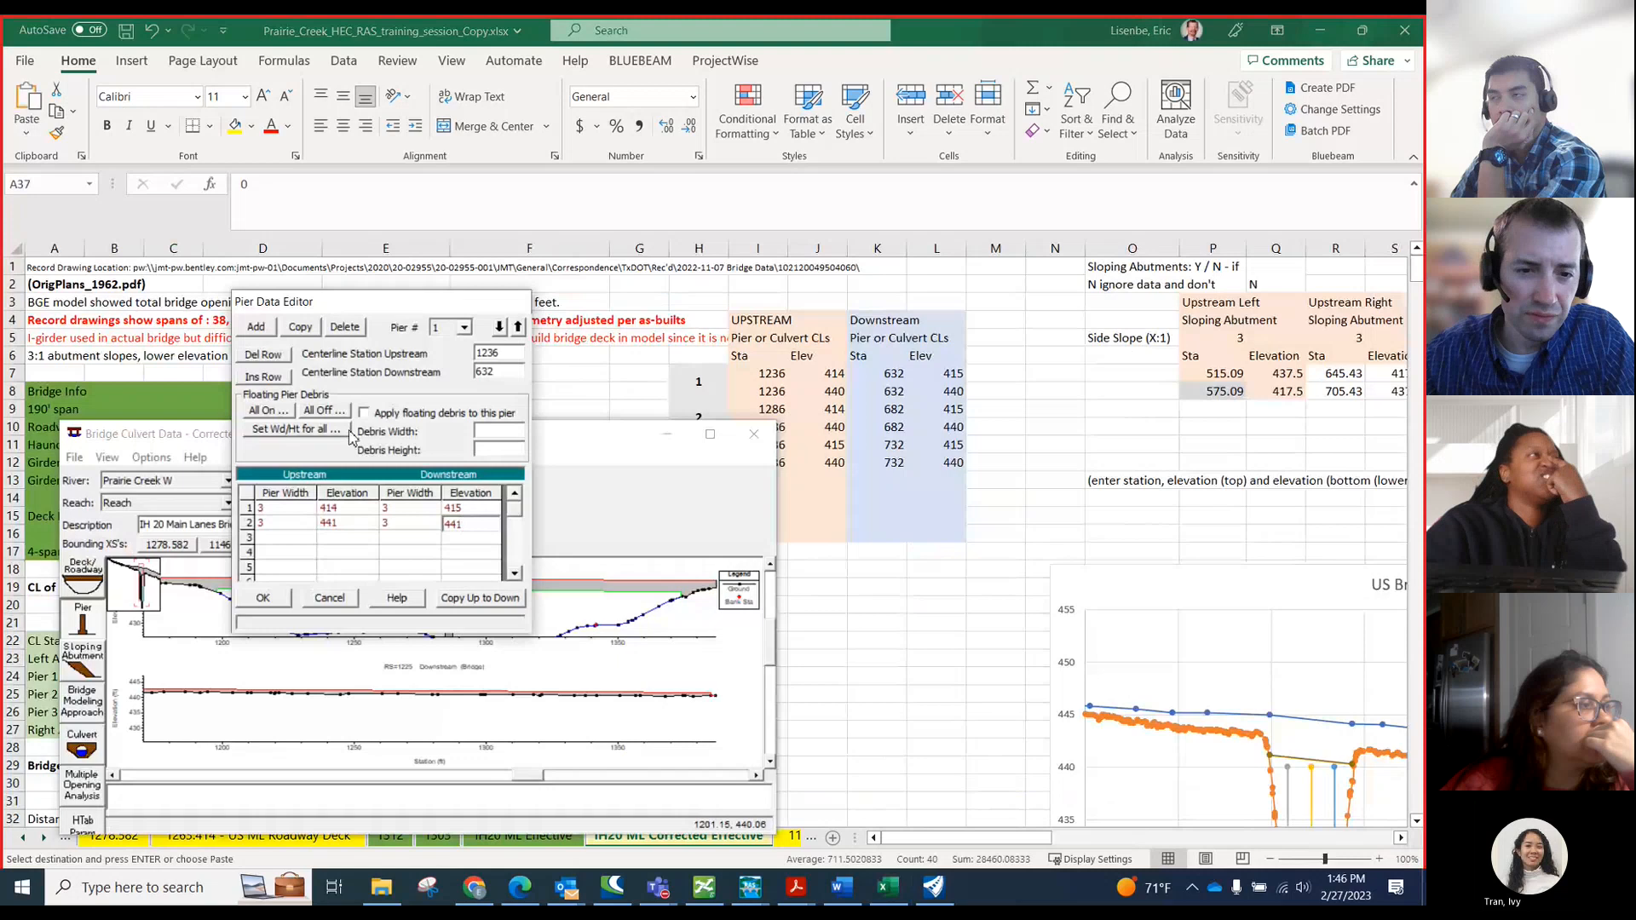
# - Switch to pier 2 and set its upstream and downstream top elevations to 441
pyautogui.click(465, 327)
pyautogui.click(443, 351)
pyautogui.click(361, 526)
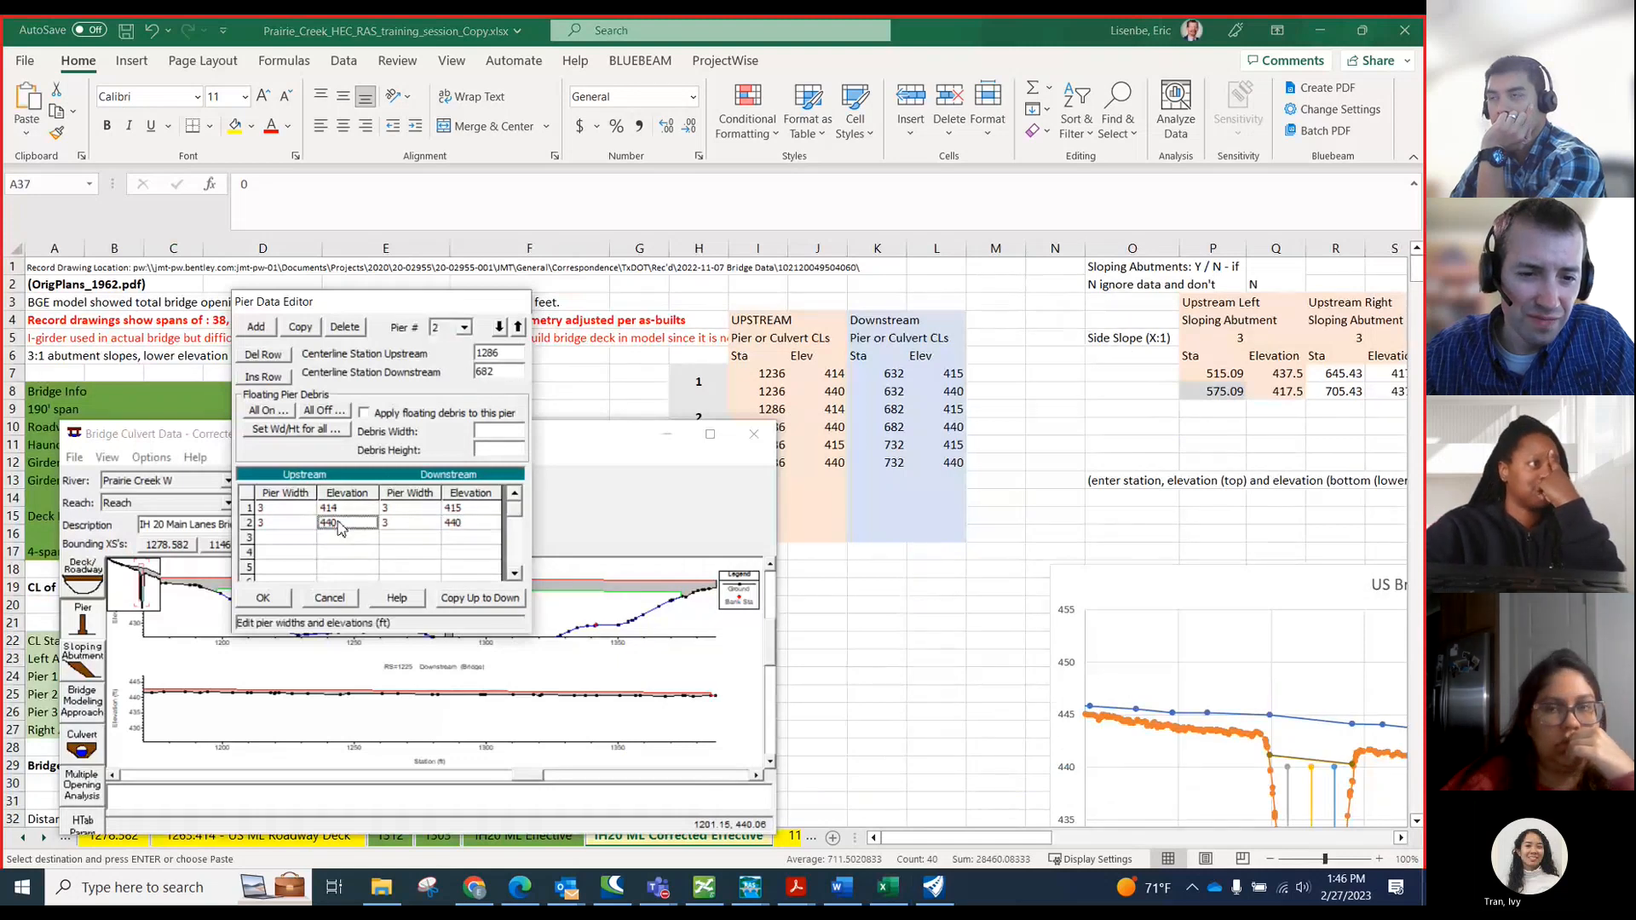
pyautogui.click(474, 524)
pyautogui.press('BackSpace')
pyautogui.write('1')
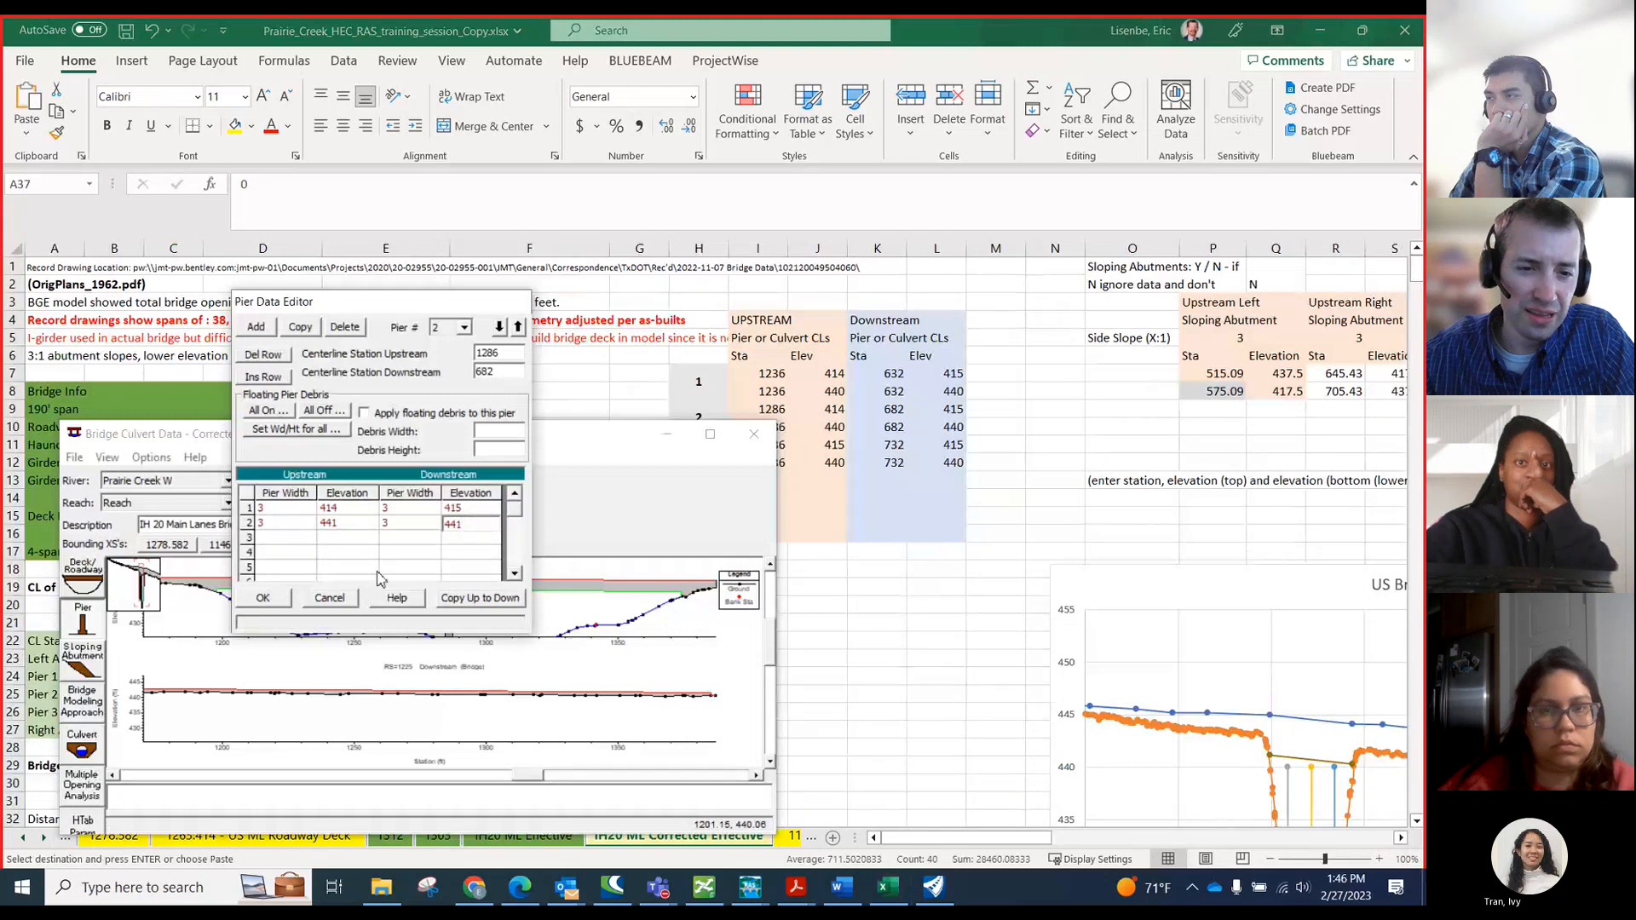
pyautogui.click(504, 355)
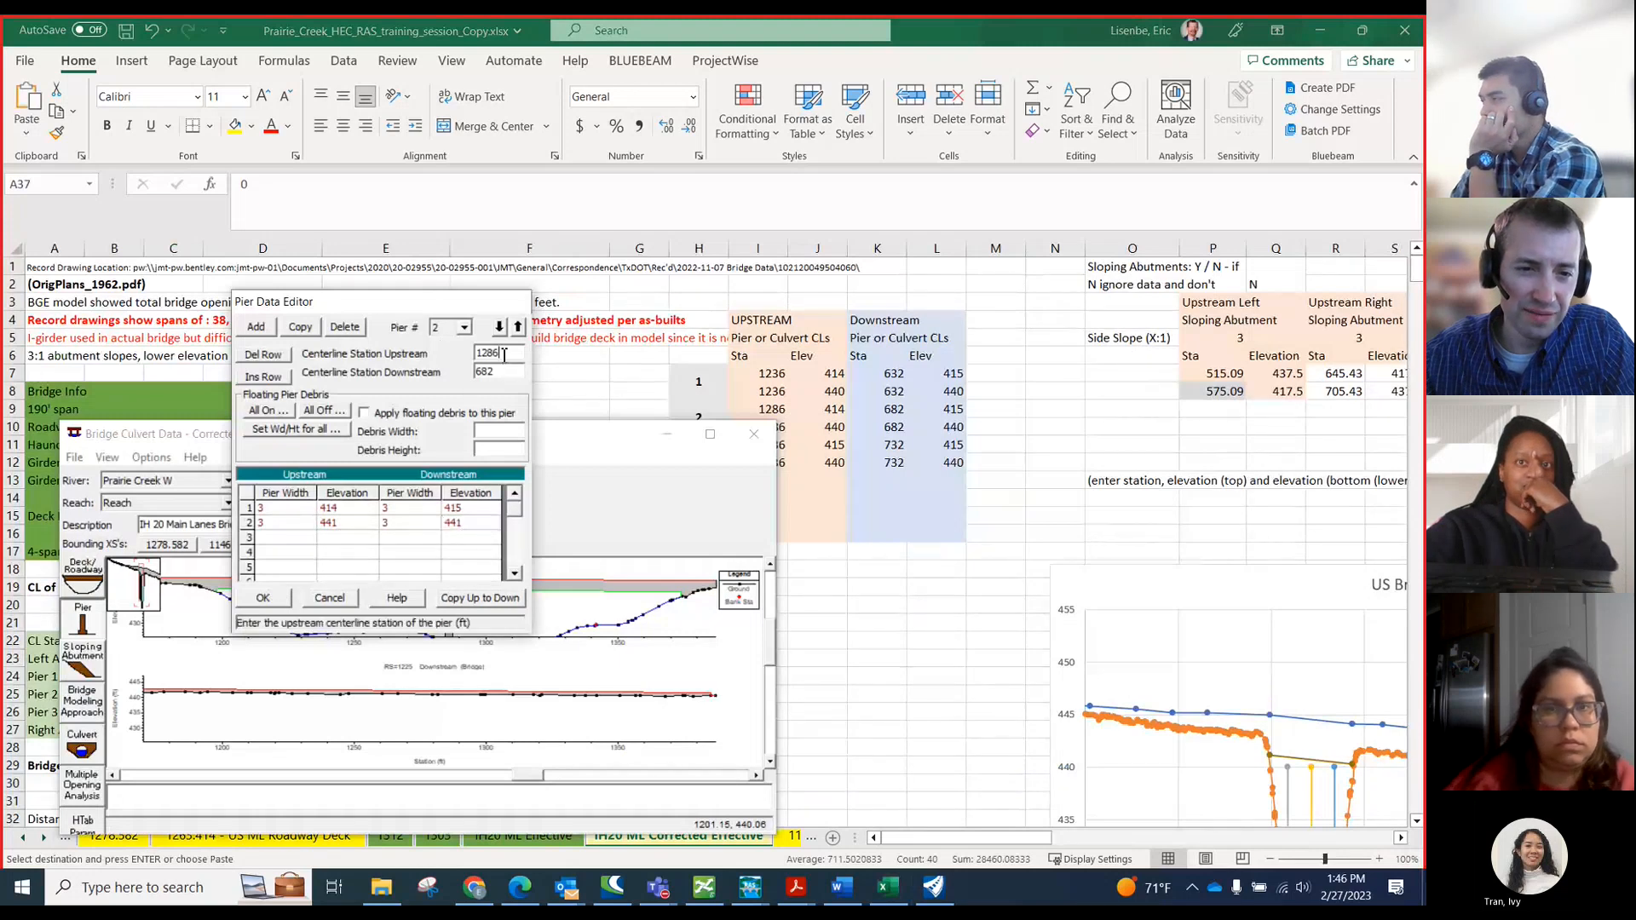
# - Check pier 2's downstream station, pier widths and elevations, and accept the pier data
pyautogui.click(496, 374)
pyautogui.click(340, 525)
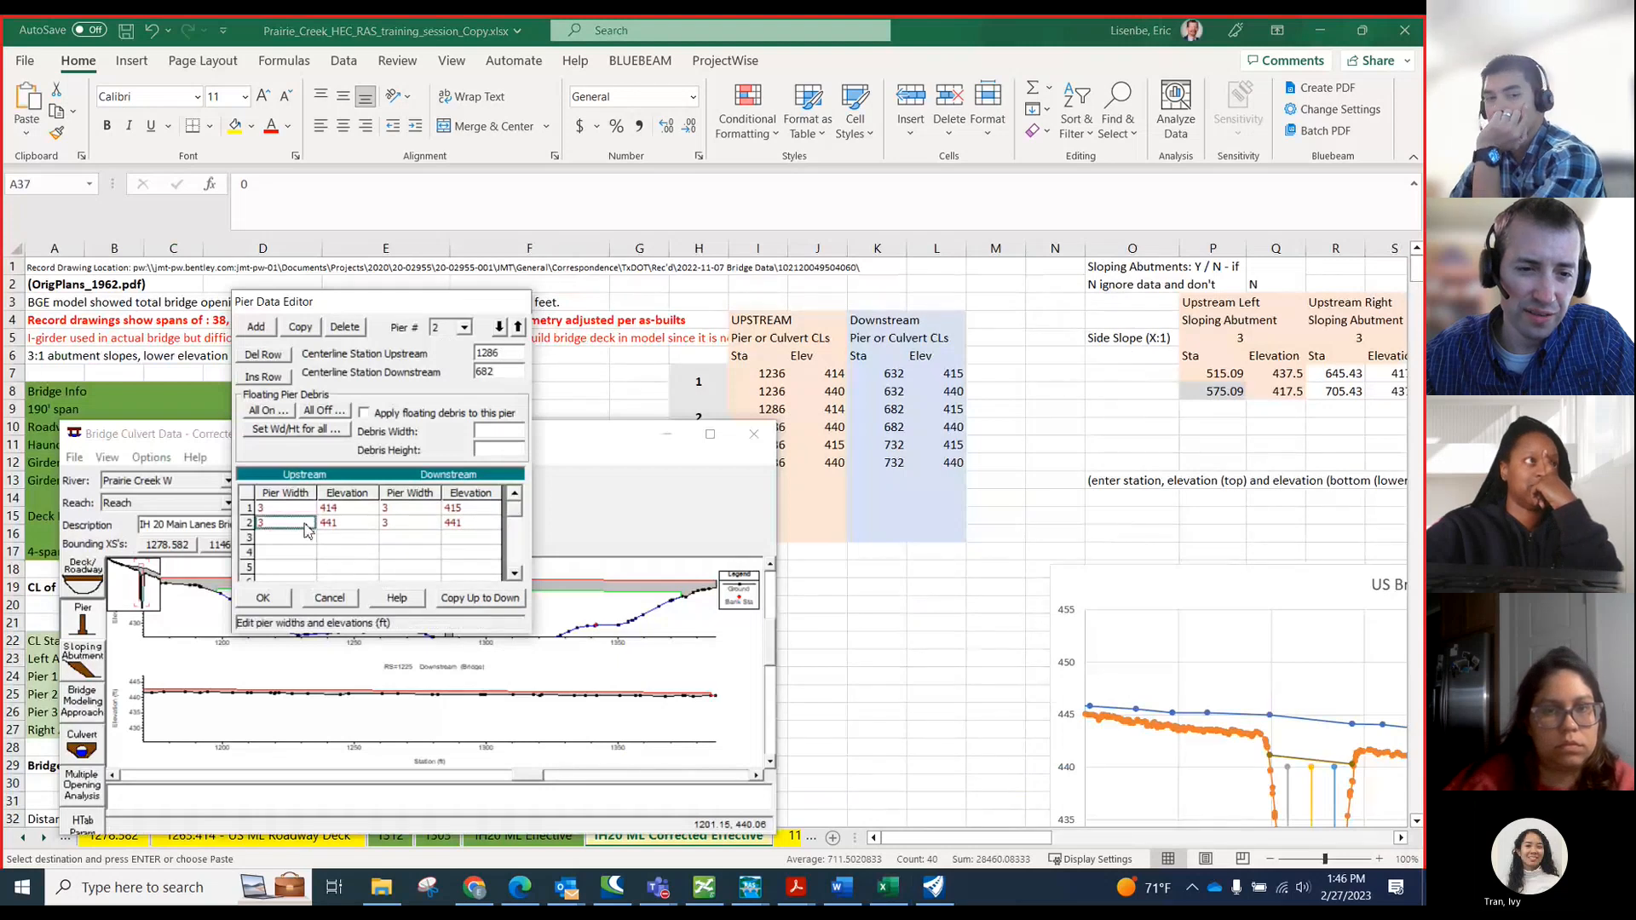
pyautogui.click(430, 509)
pyautogui.click(446, 512)
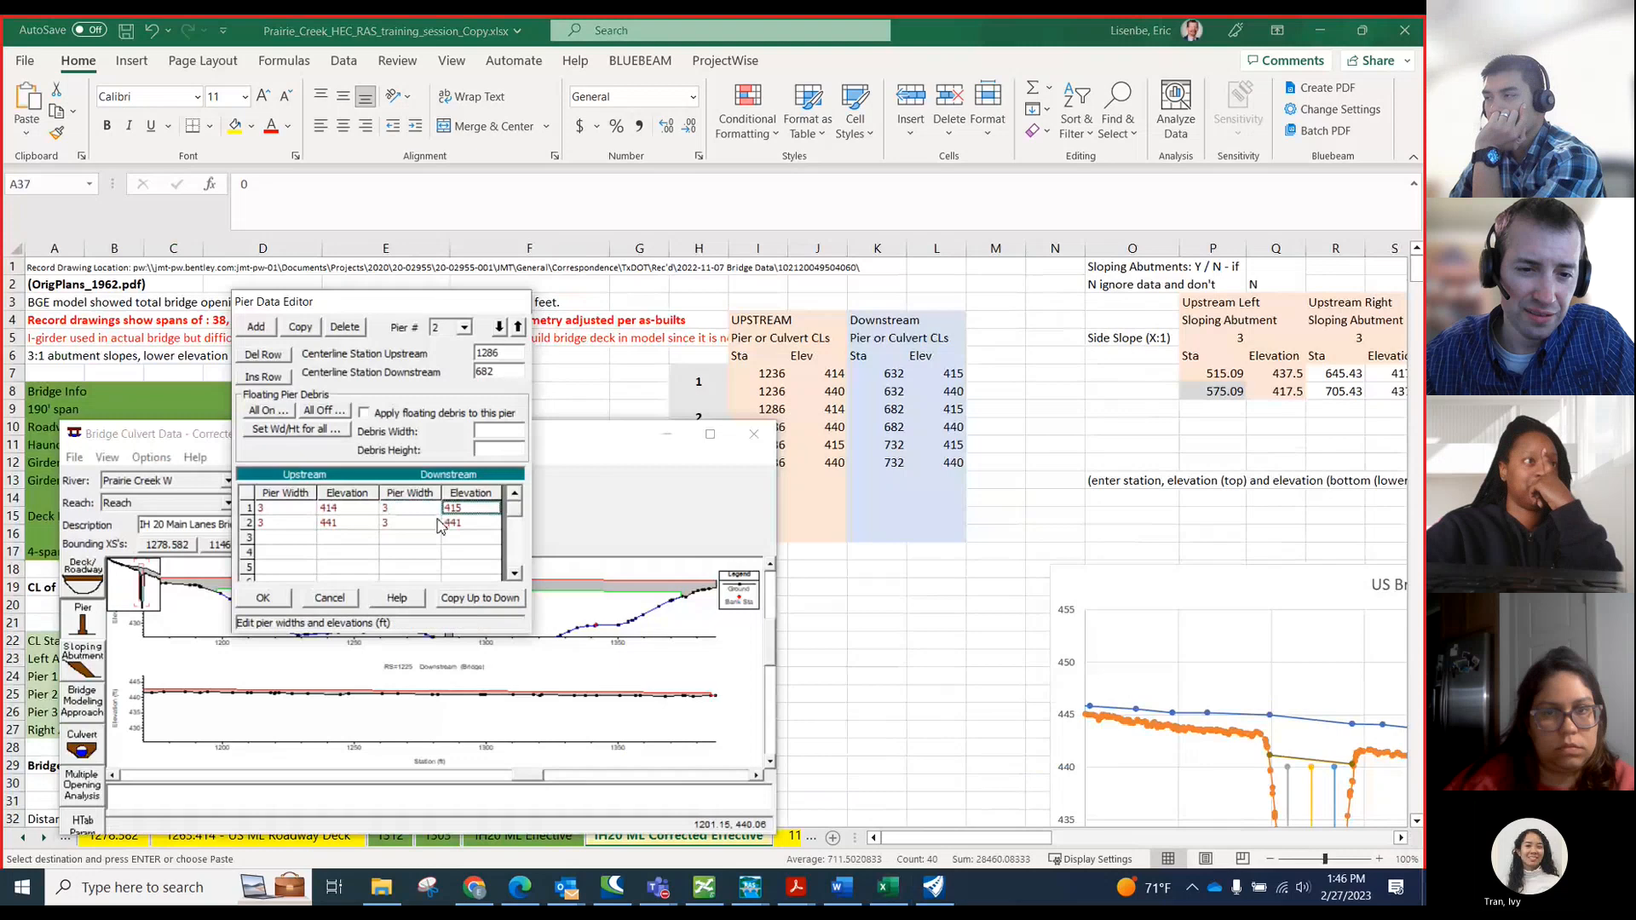
pyautogui.click(473, 524)
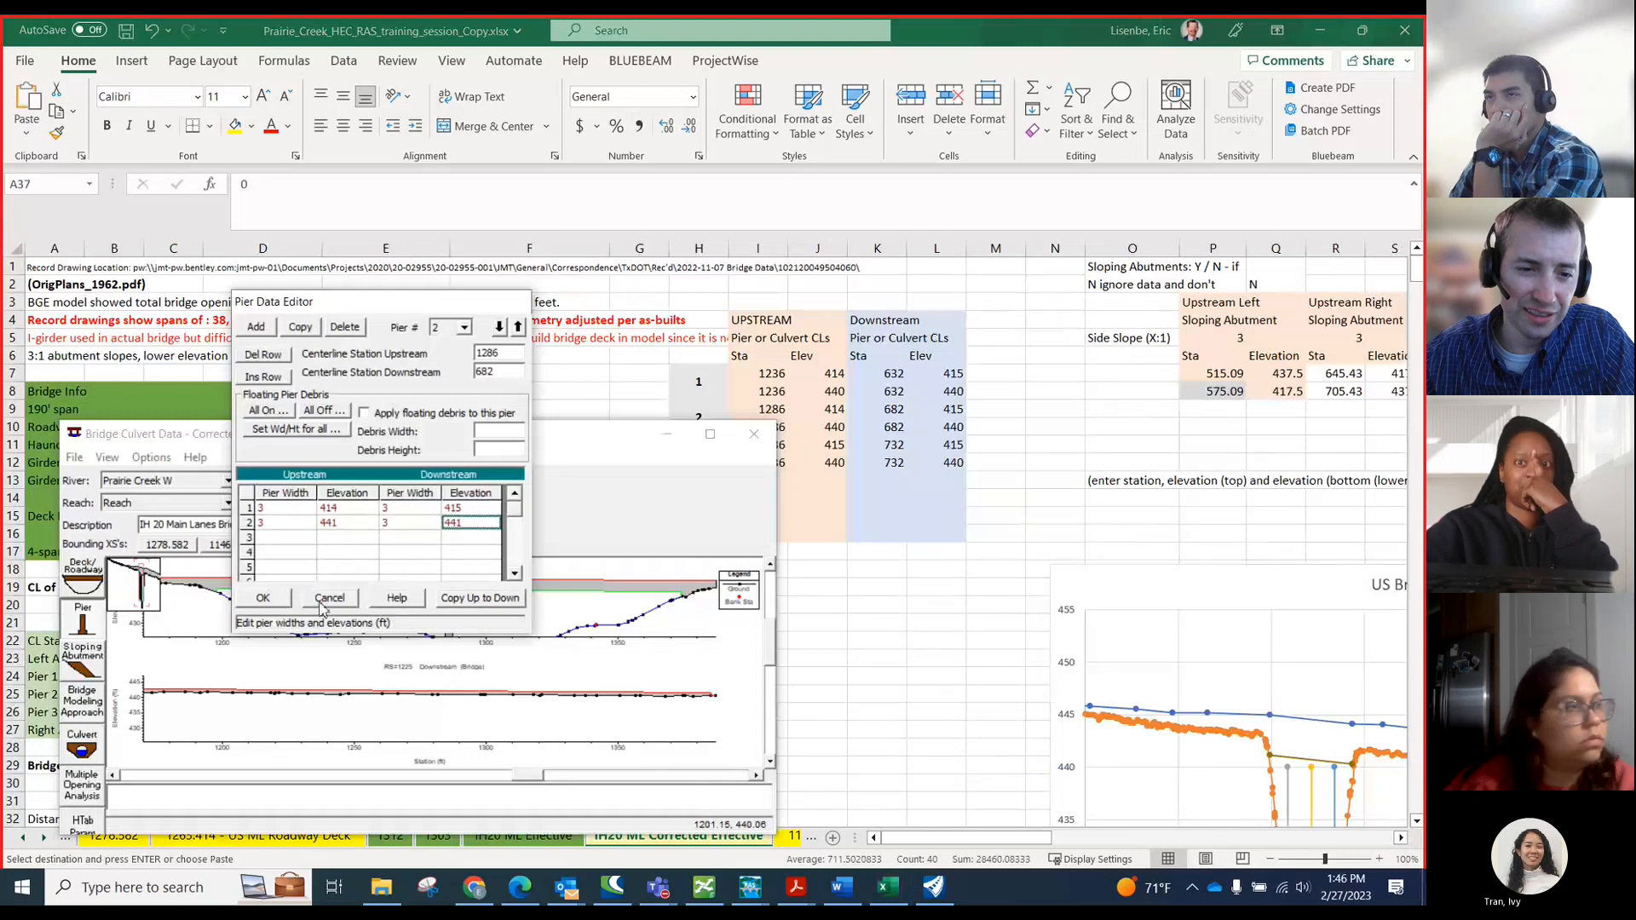
pyautogui.click(264, 600)
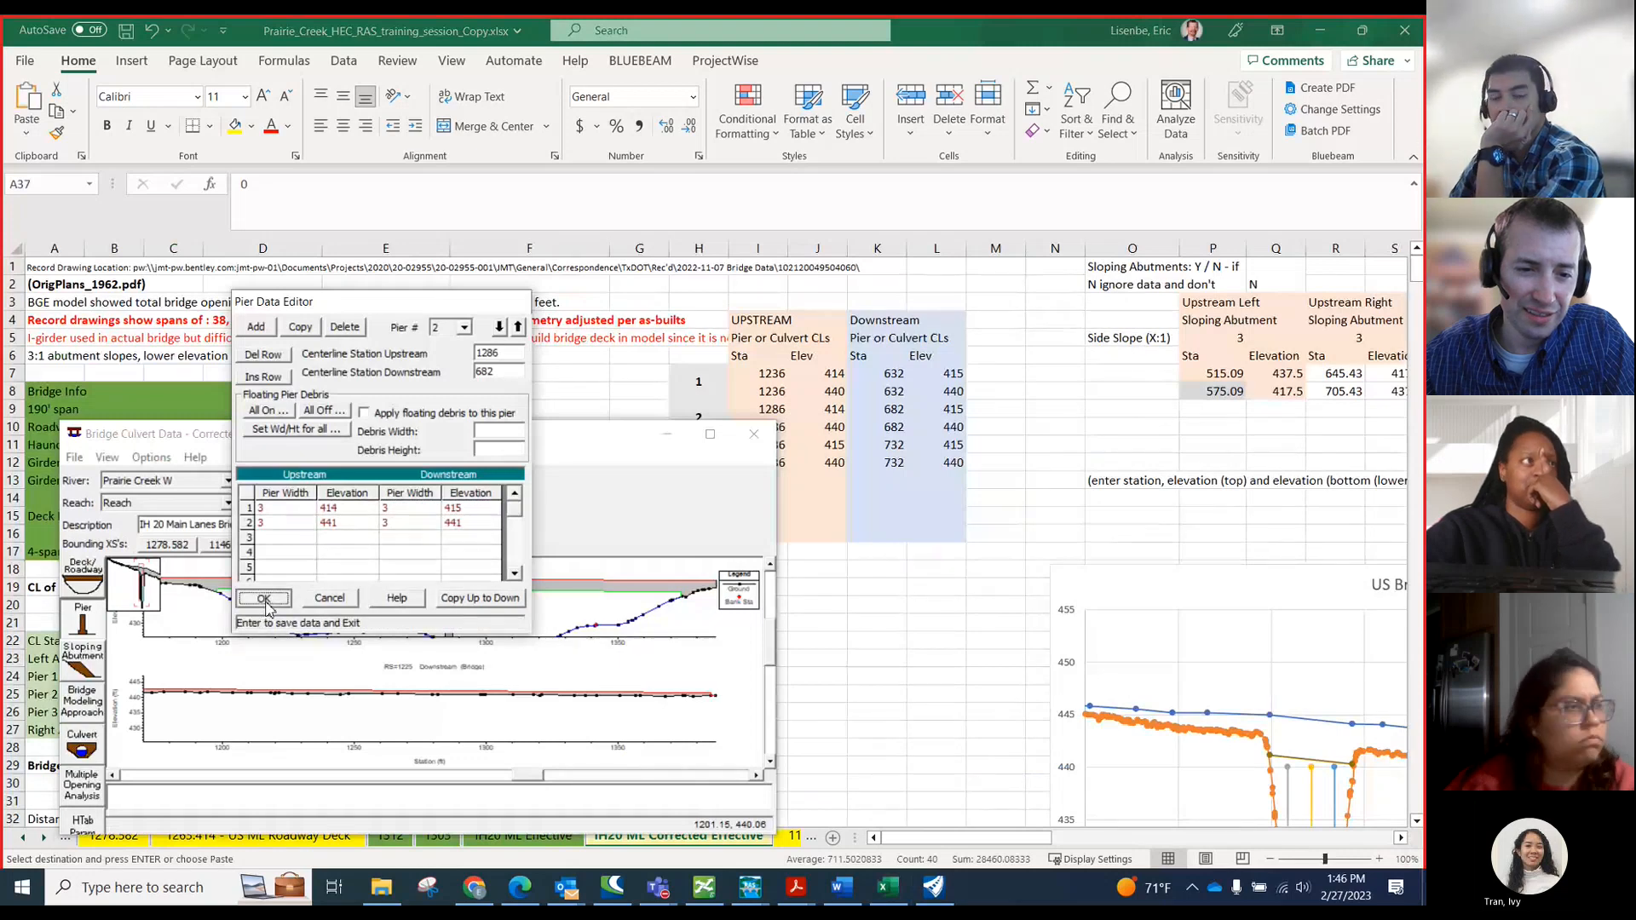
# - Inspect the piers in the enlarged bridge plot and recheck pier 2's entries in the Pier Data Editor
pyautogui.rightClick(425, 600)
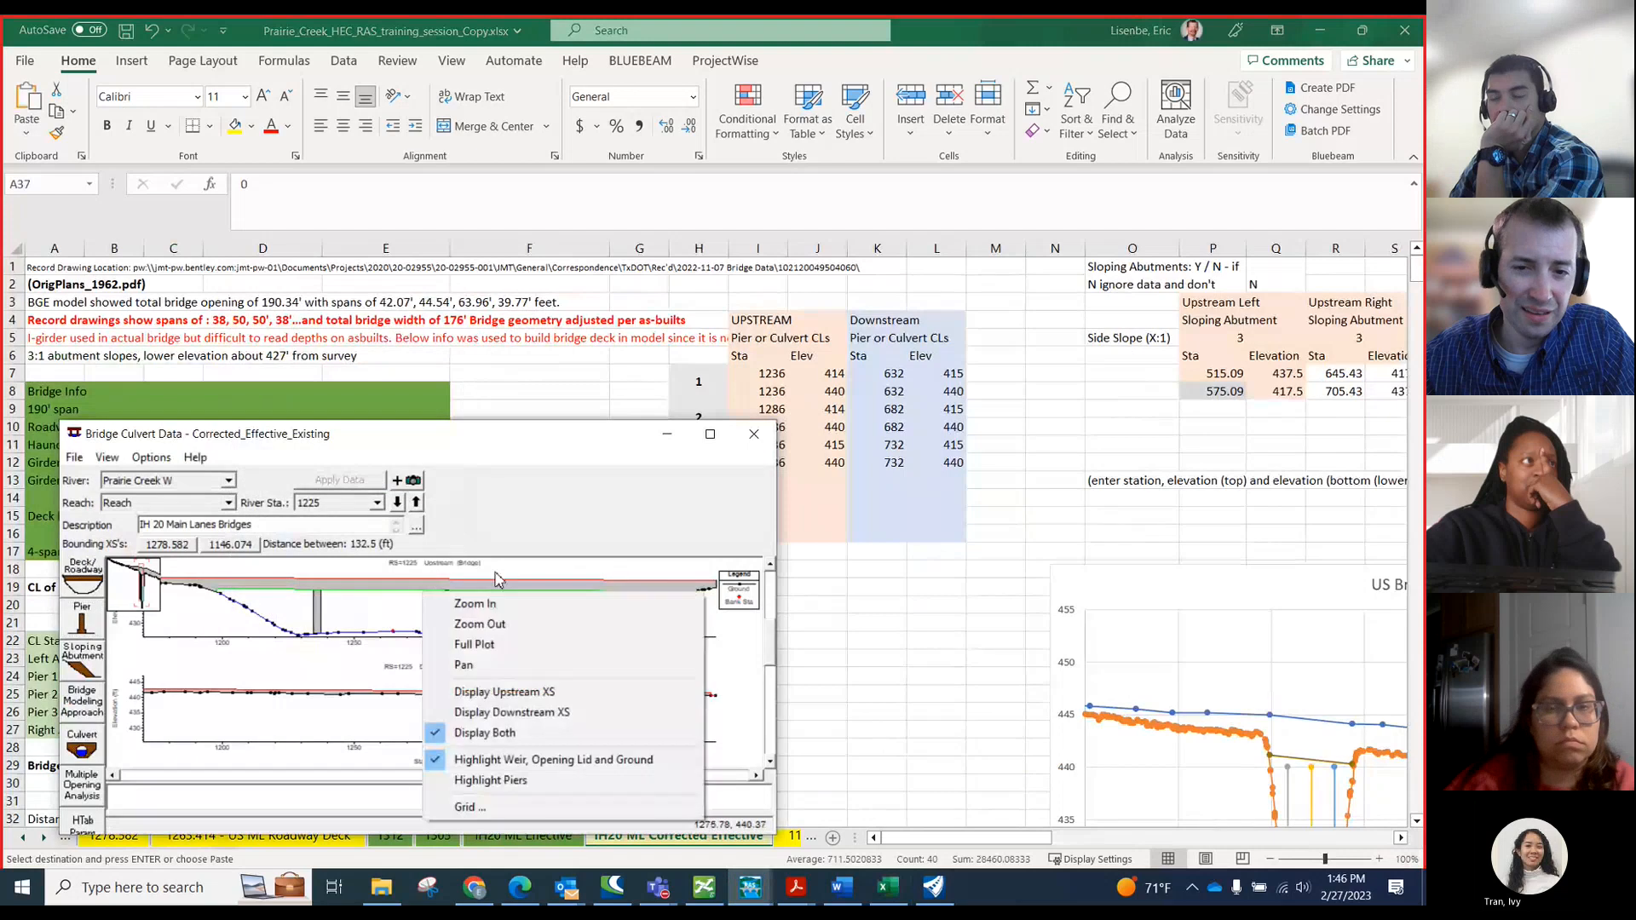
pyautogui.click(712, 436)
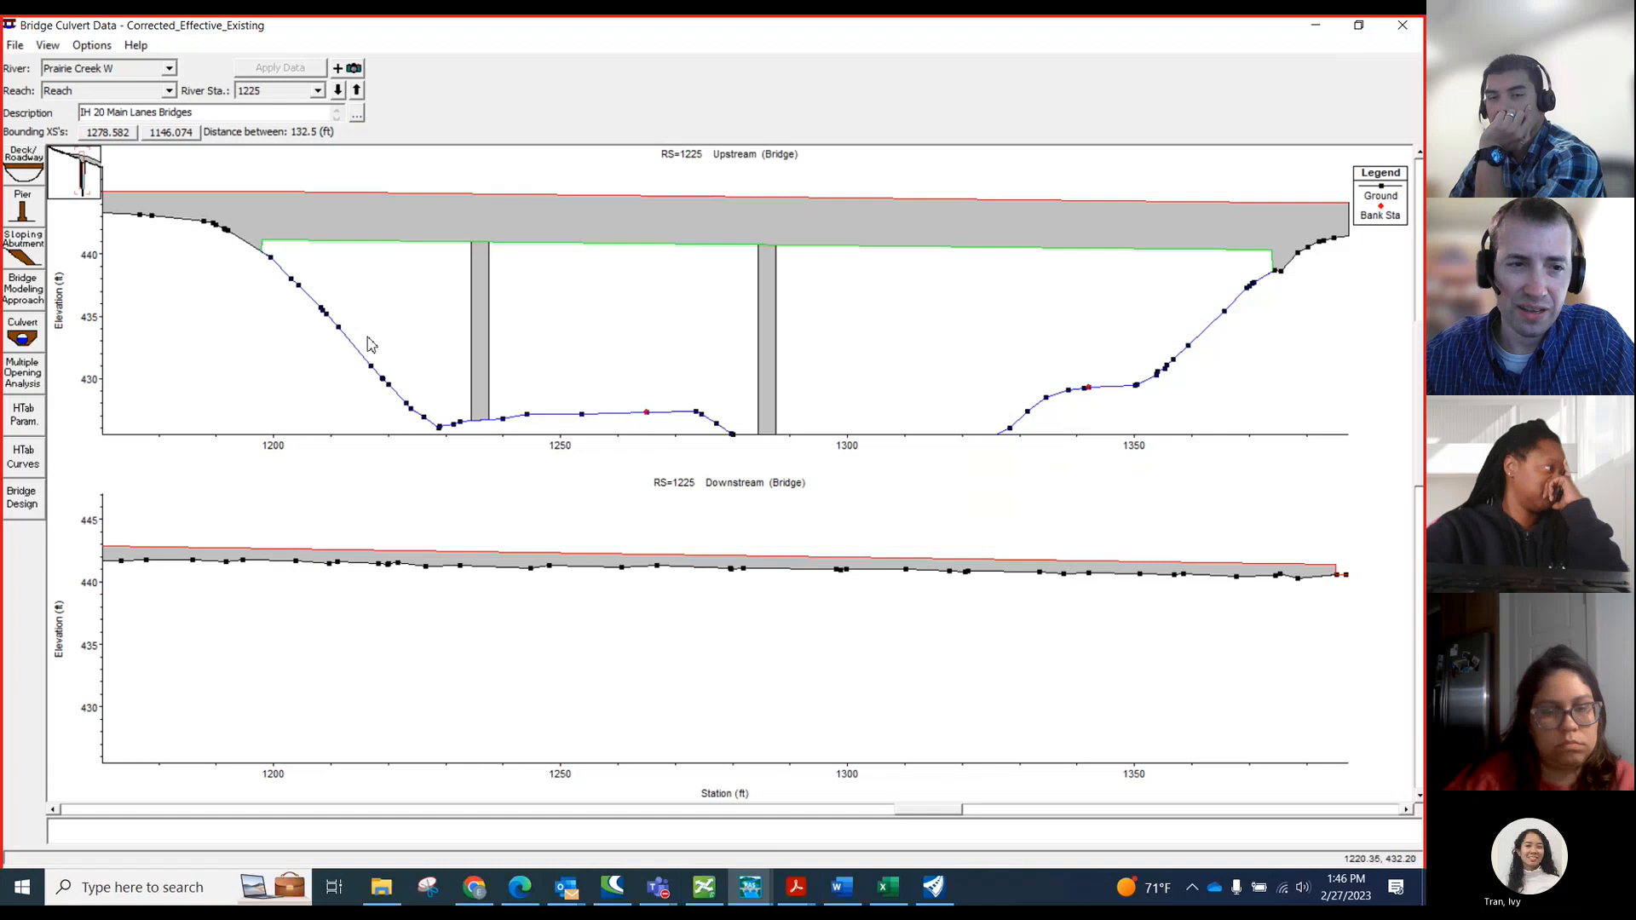
pyautogui.click(40, 219)
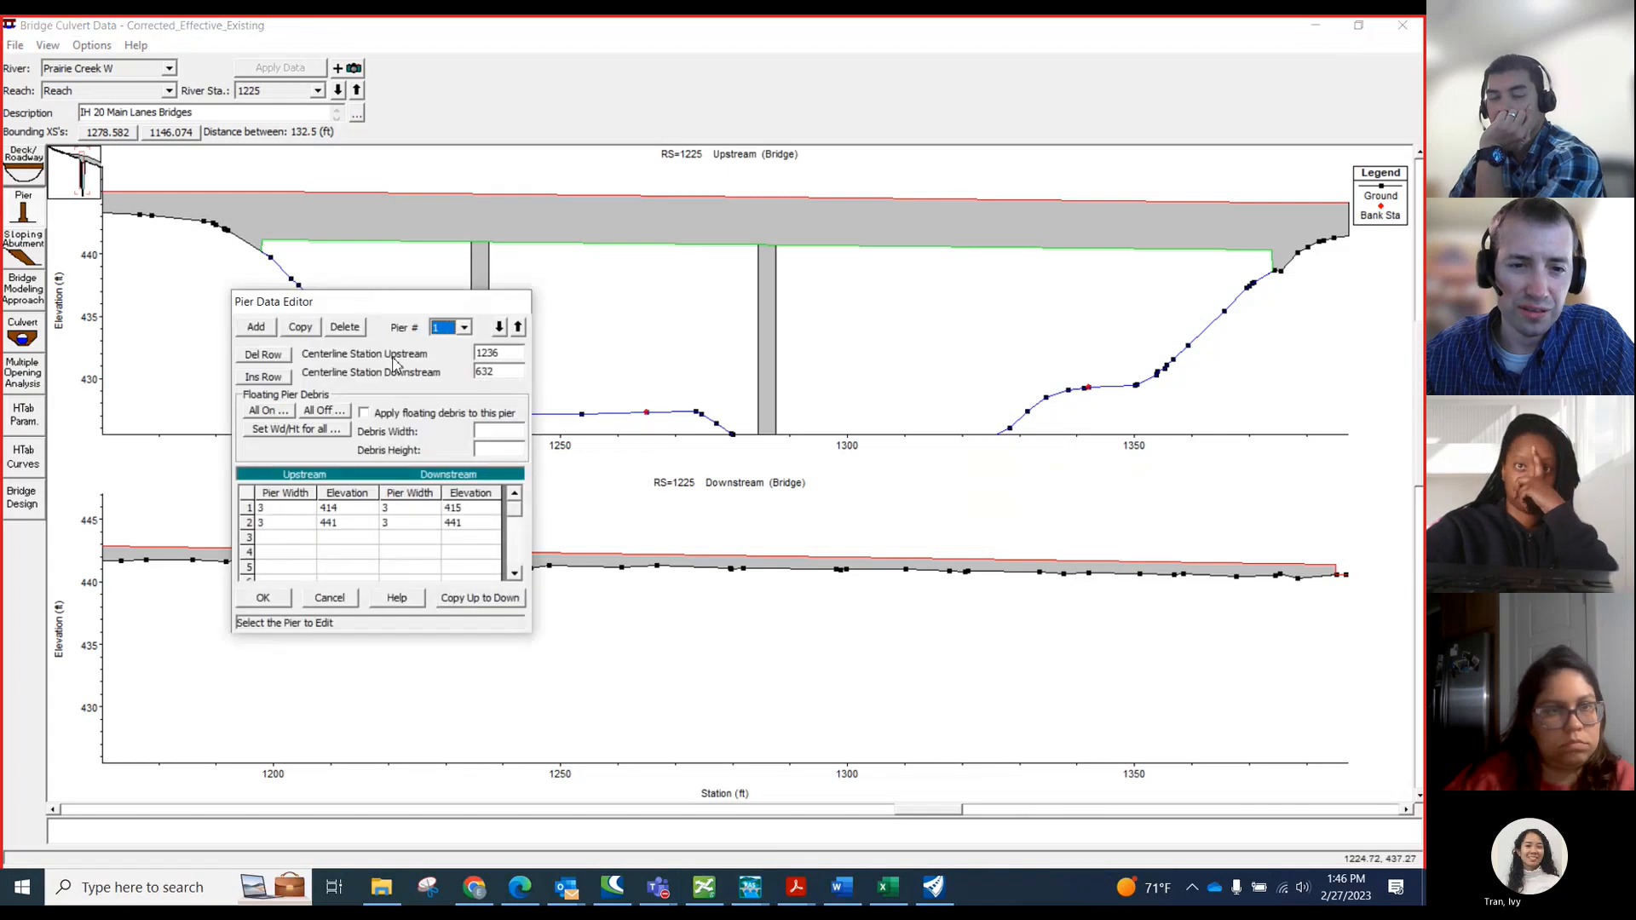
pyautogui.click(463, 328)
pyautogui.click(455, 357)
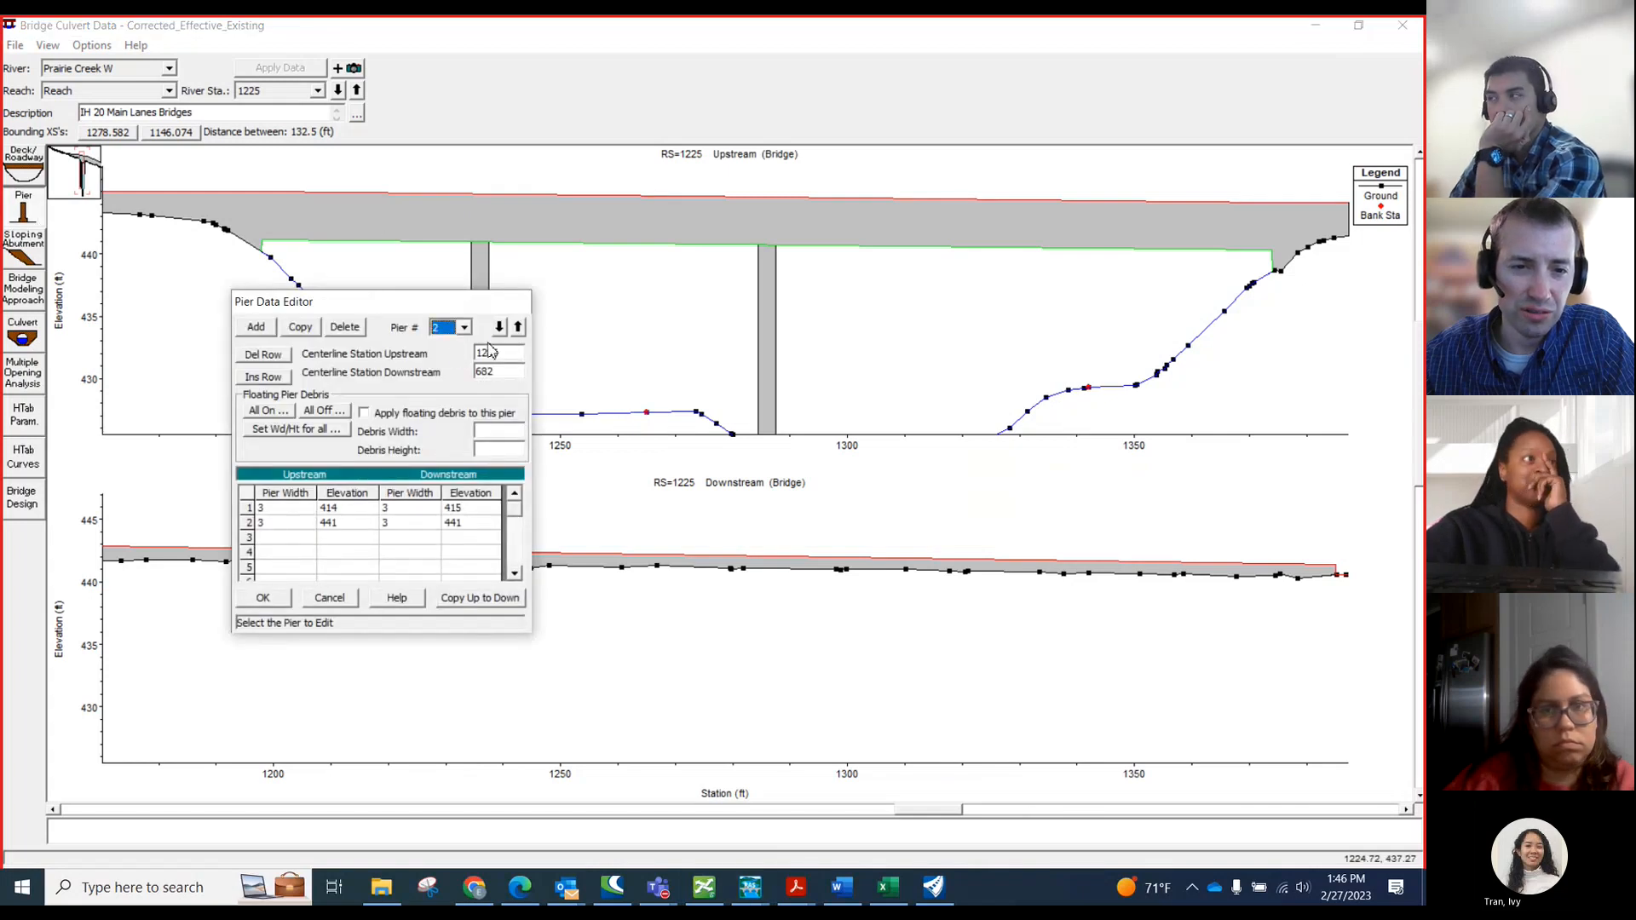
pyautogui.click(1359, 27)
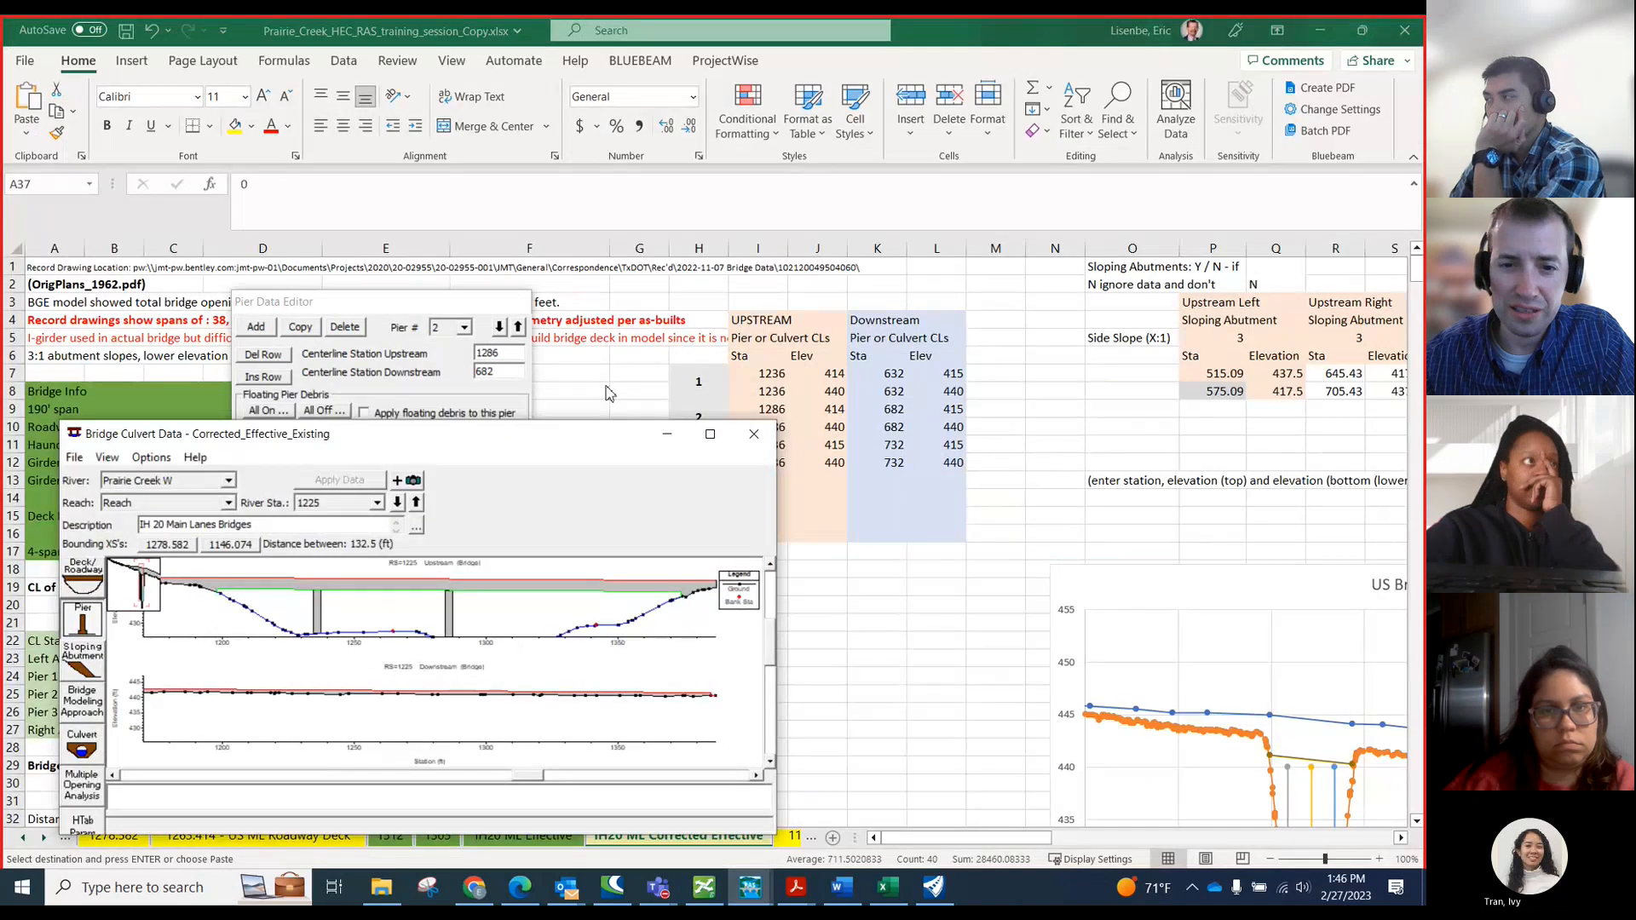
pyautogui.moveTo(578, 441); pyautogui.dragTo(647, 439)
pyautogui.click(341, 303)
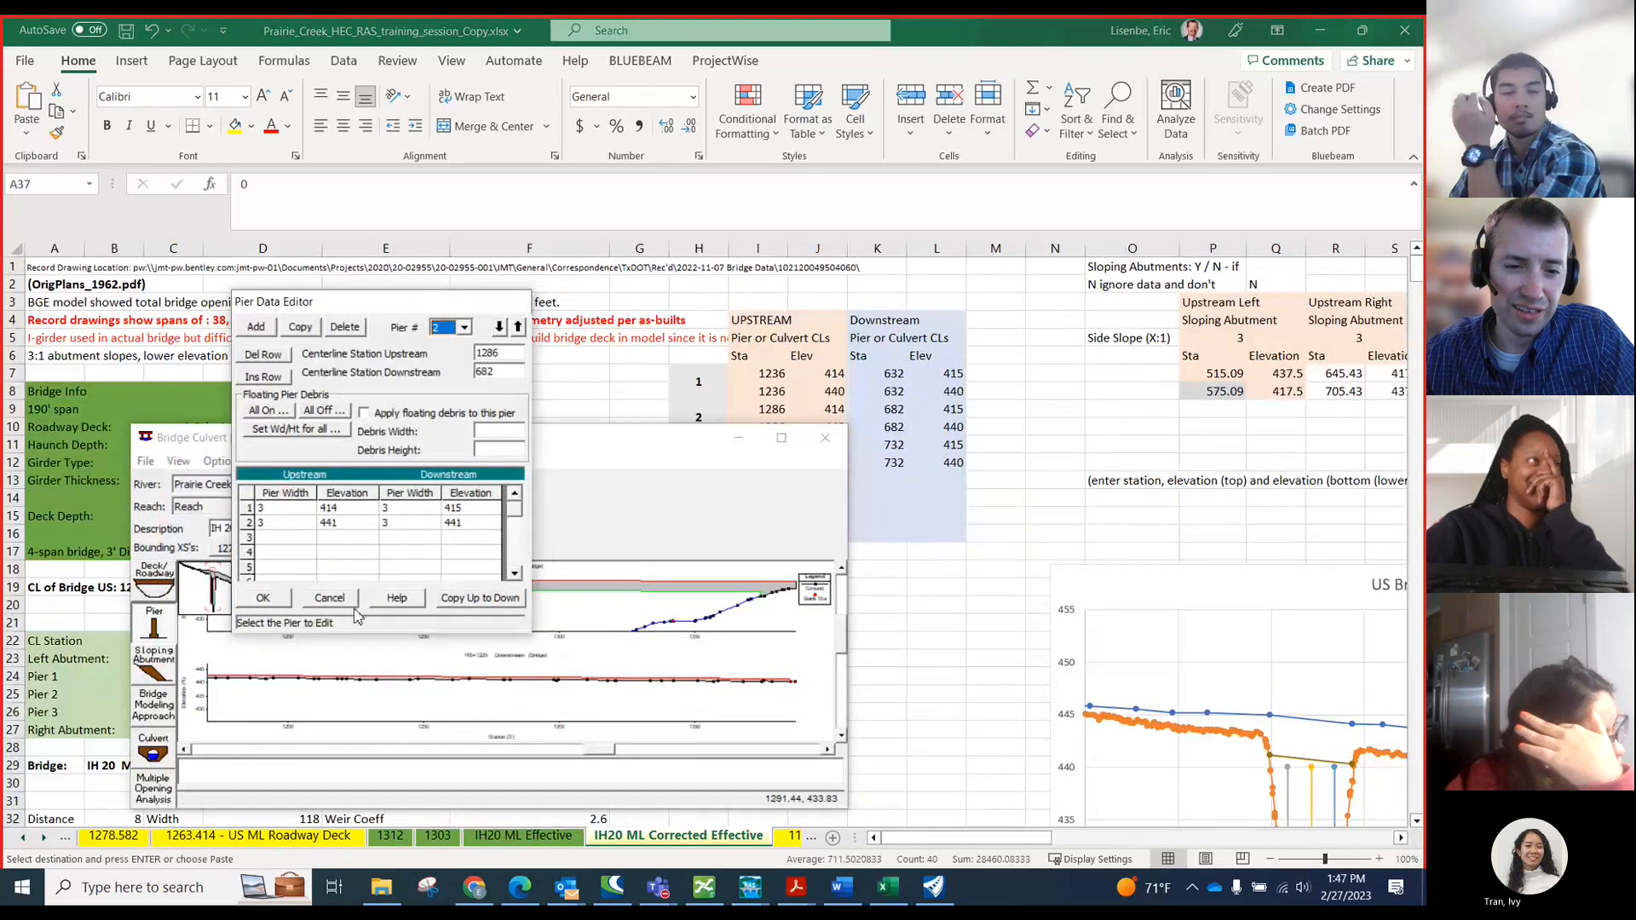
pyautogui.click(263, 599)
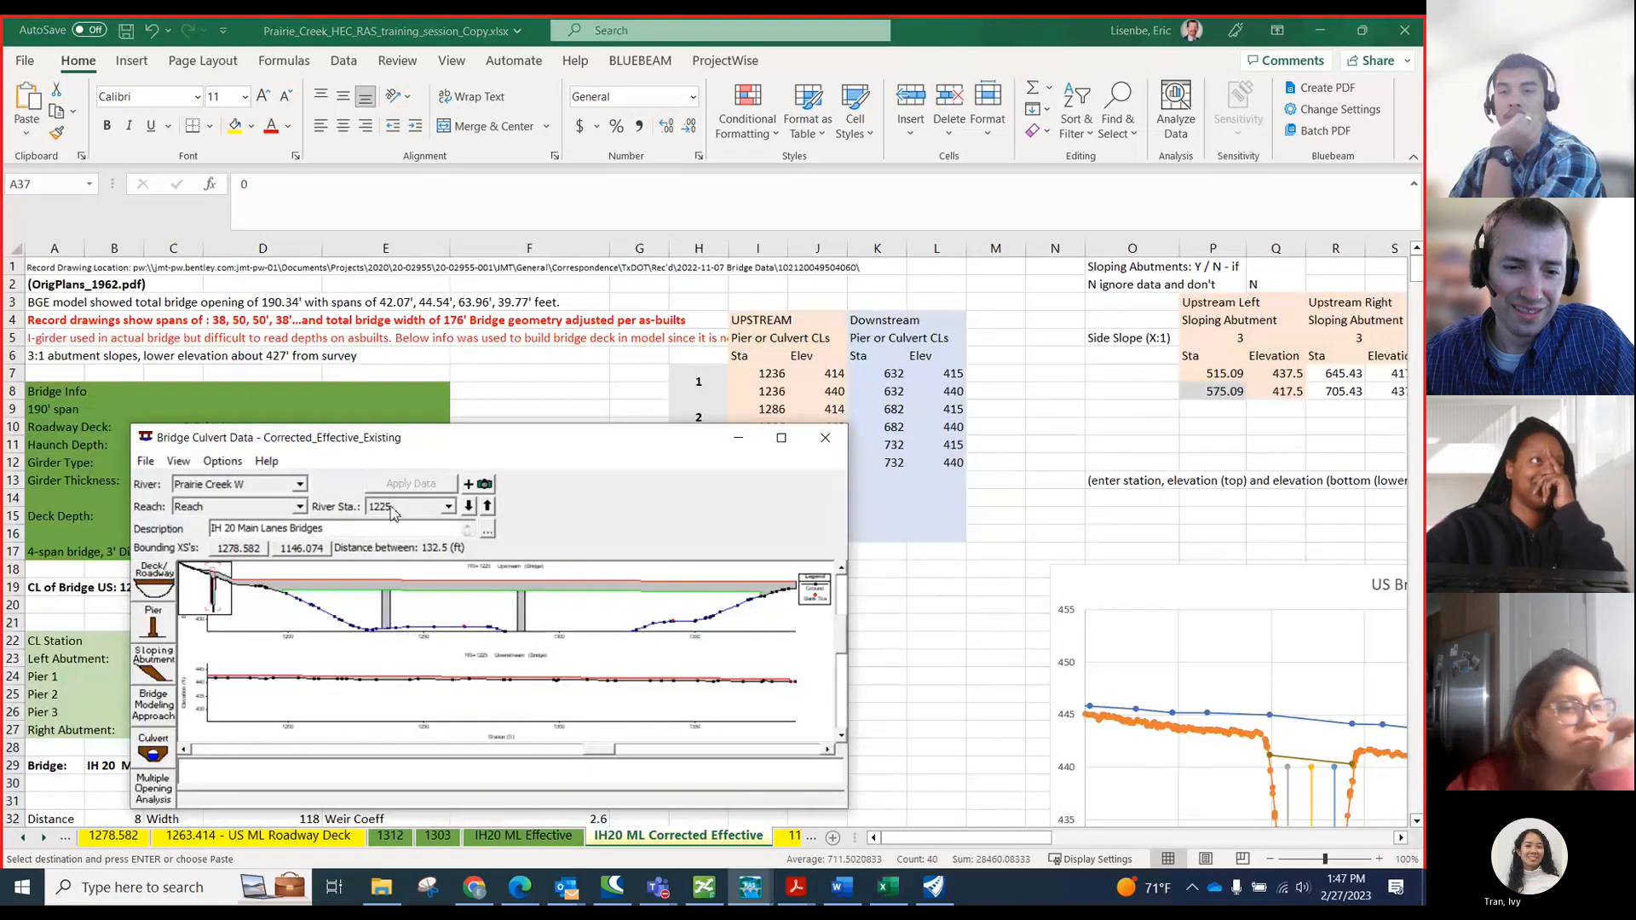
# - Add pier 3 in the Pier Data Editor and set its upstream and downstream pier widths to 3 in the first two rows
pyautogui.click(154, 628)
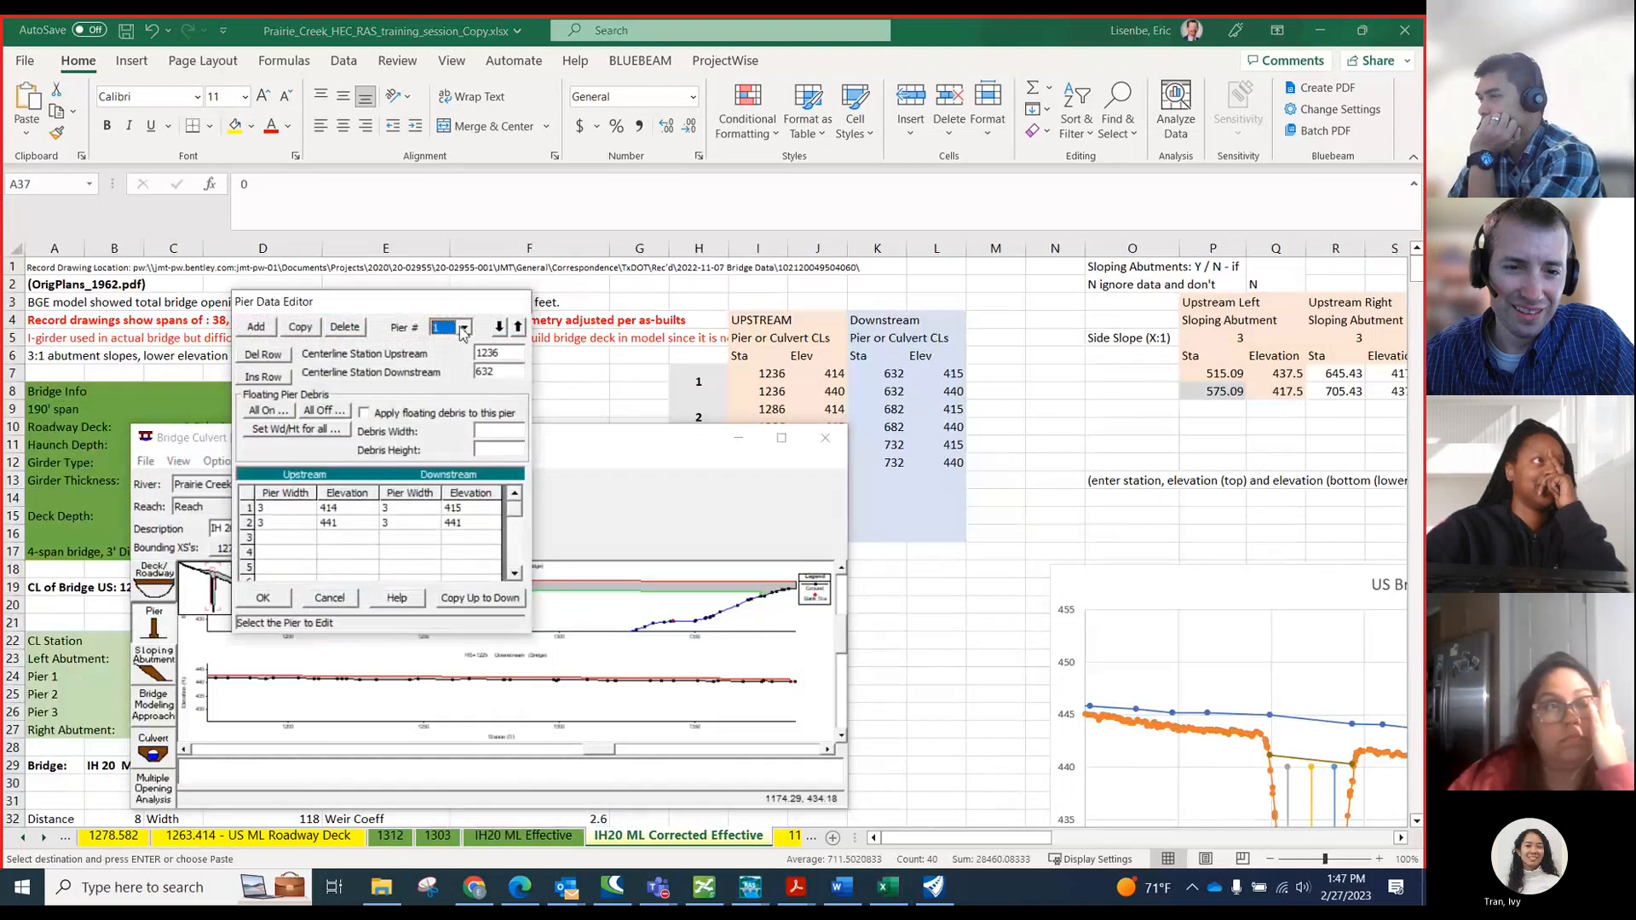
pyautogui.click(264, 329)
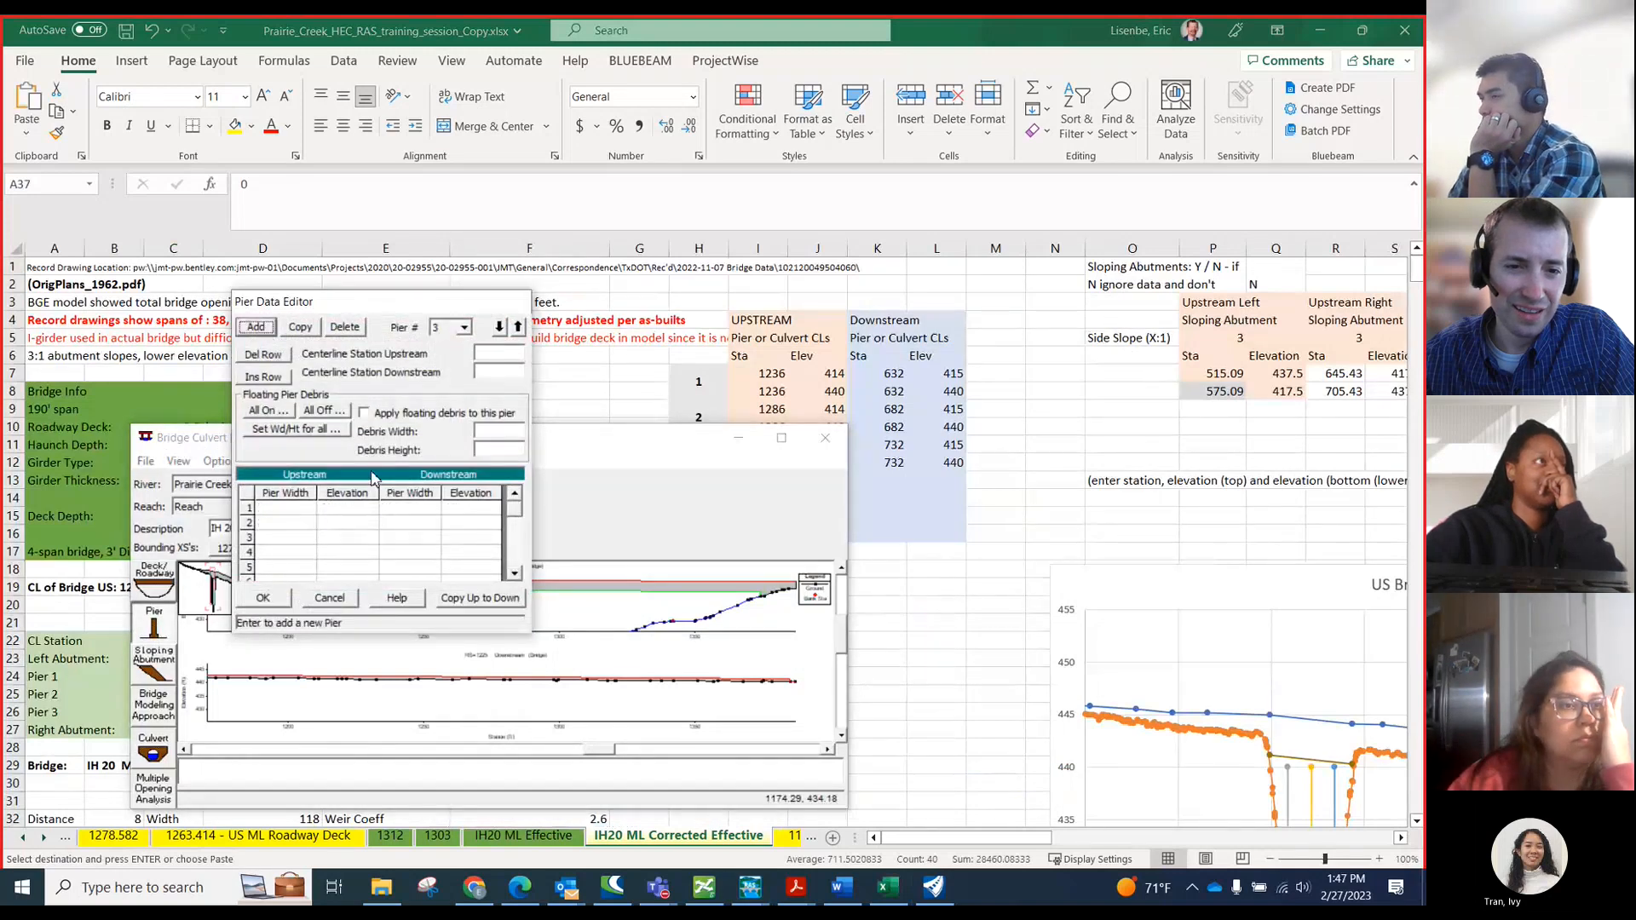
pyautogui.click(287, 511)
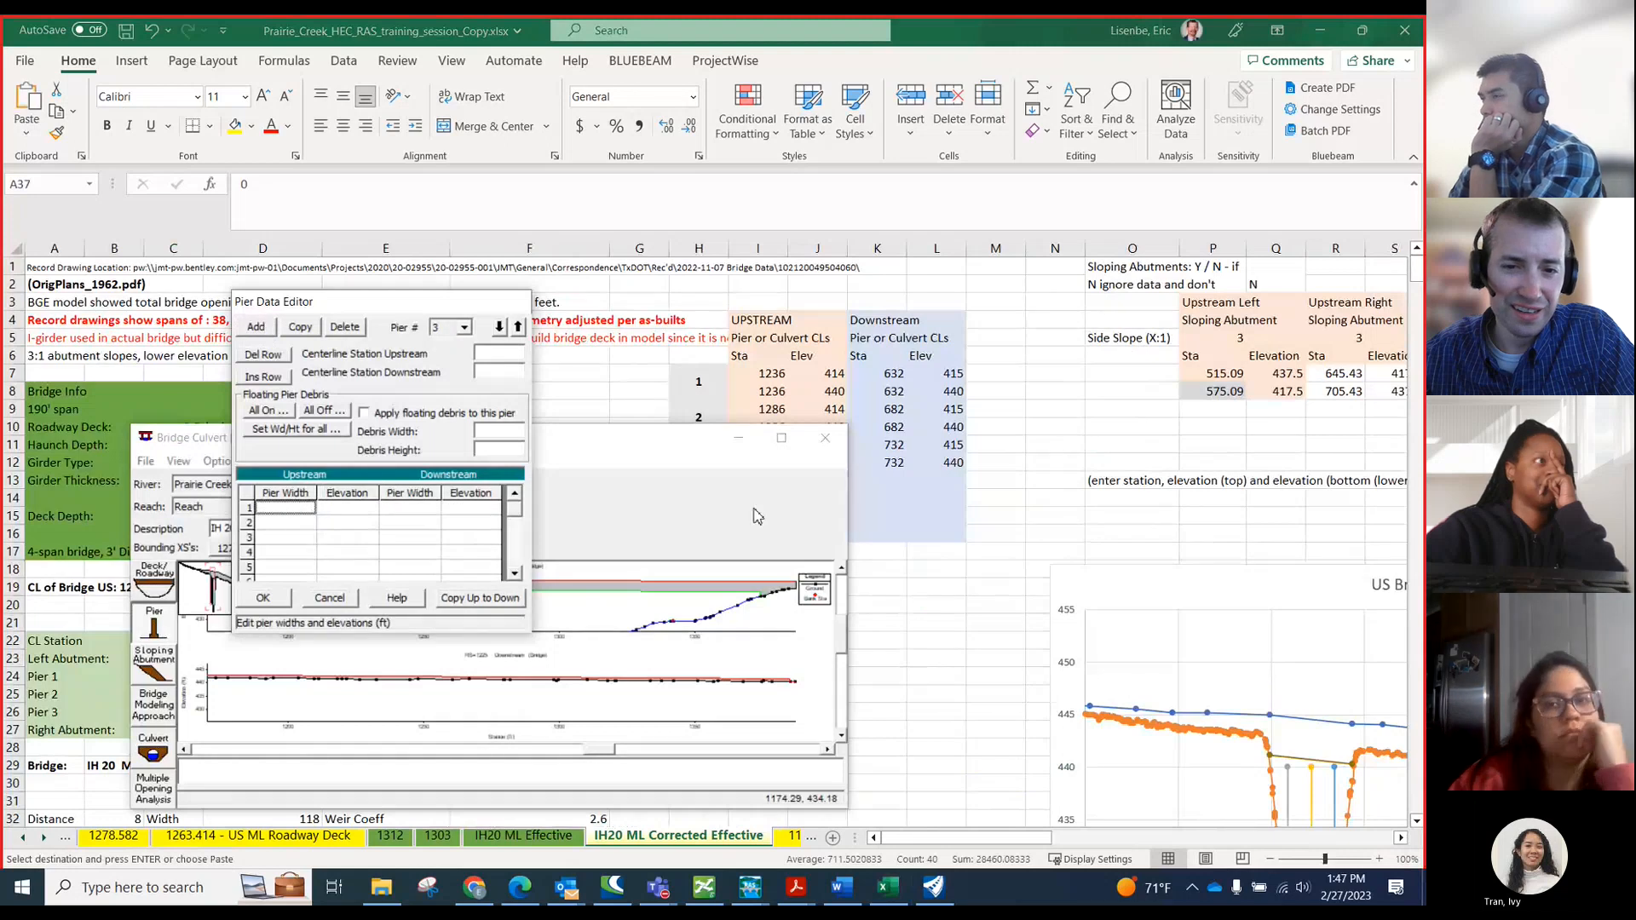
pyautogui.moveTo(690, 451); pyautogui.dragTo(507, 479)
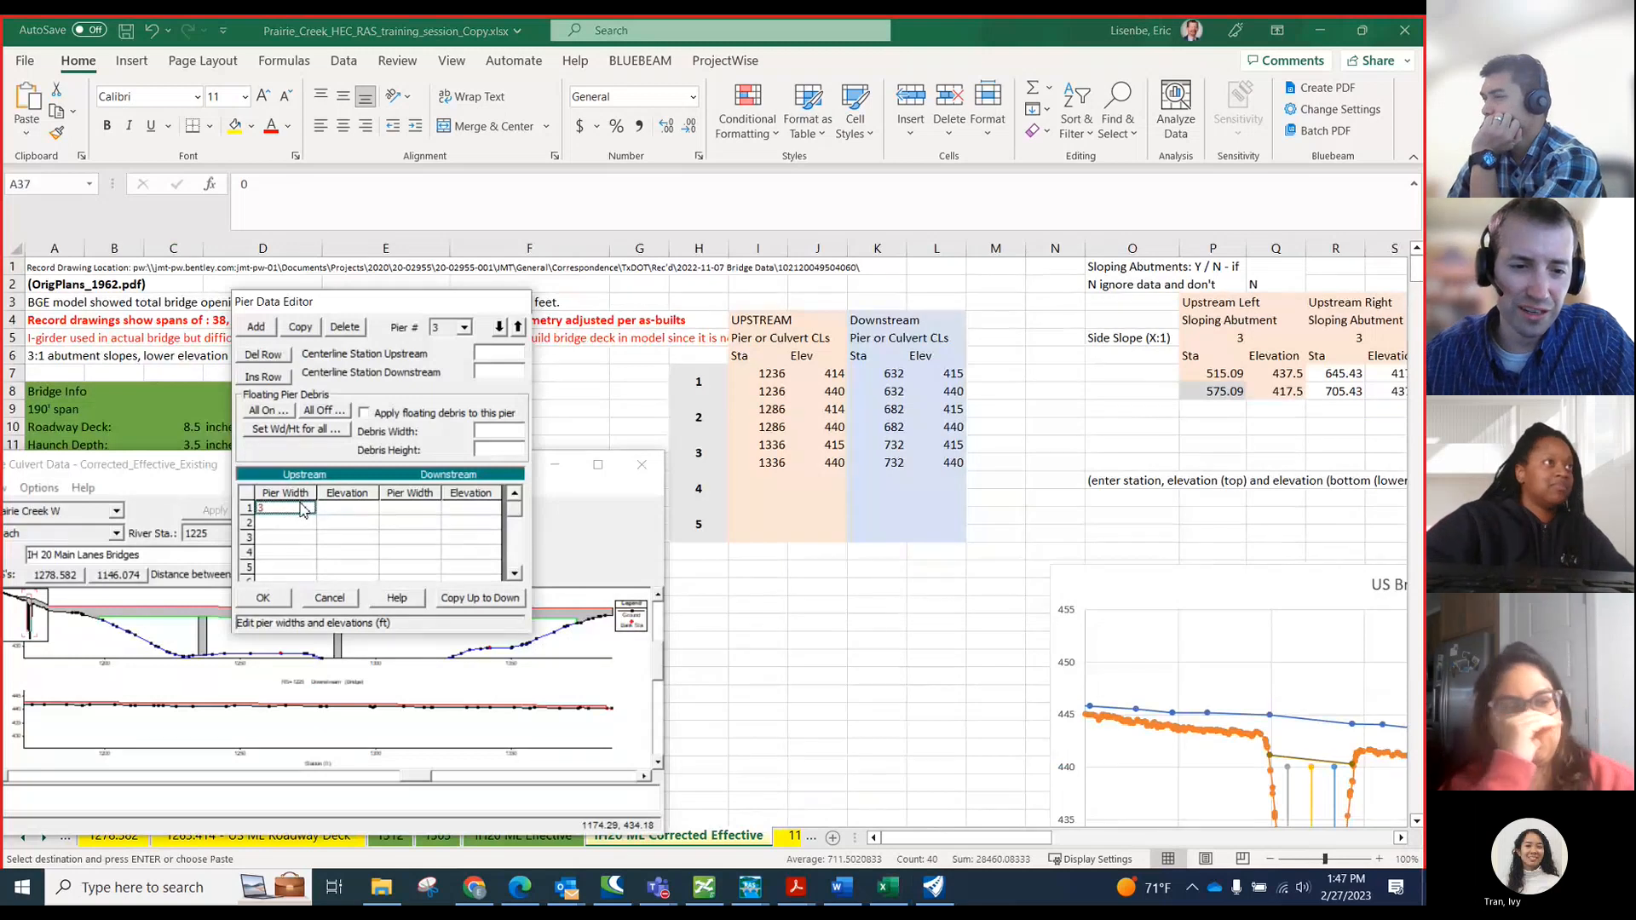
pyautogui.write('3')
pyautogui.press('Return')
pyautogui.write('3')
pyautogui.click(398, 511)
pyautogui.write('3')
pyautogui.press('Return')
pyautogui.write('3')
# - Enter pier 3's elevations as 414 and 441 for both the upstream and downstream sides
pyautogui.click(348, 511)
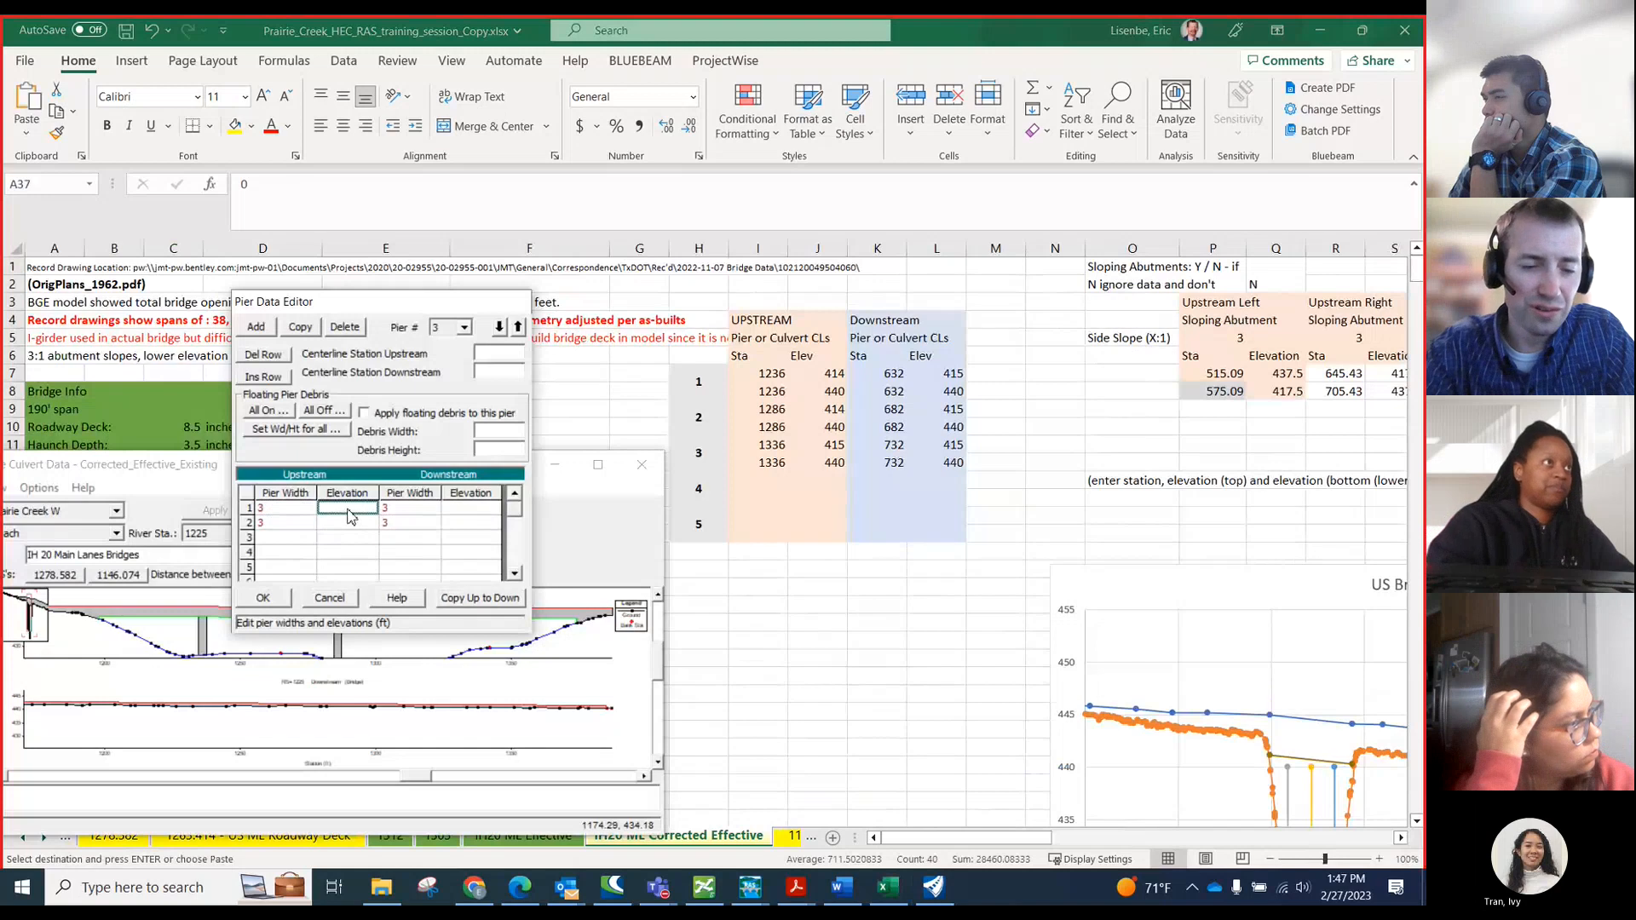
pyautogui.press('Return')
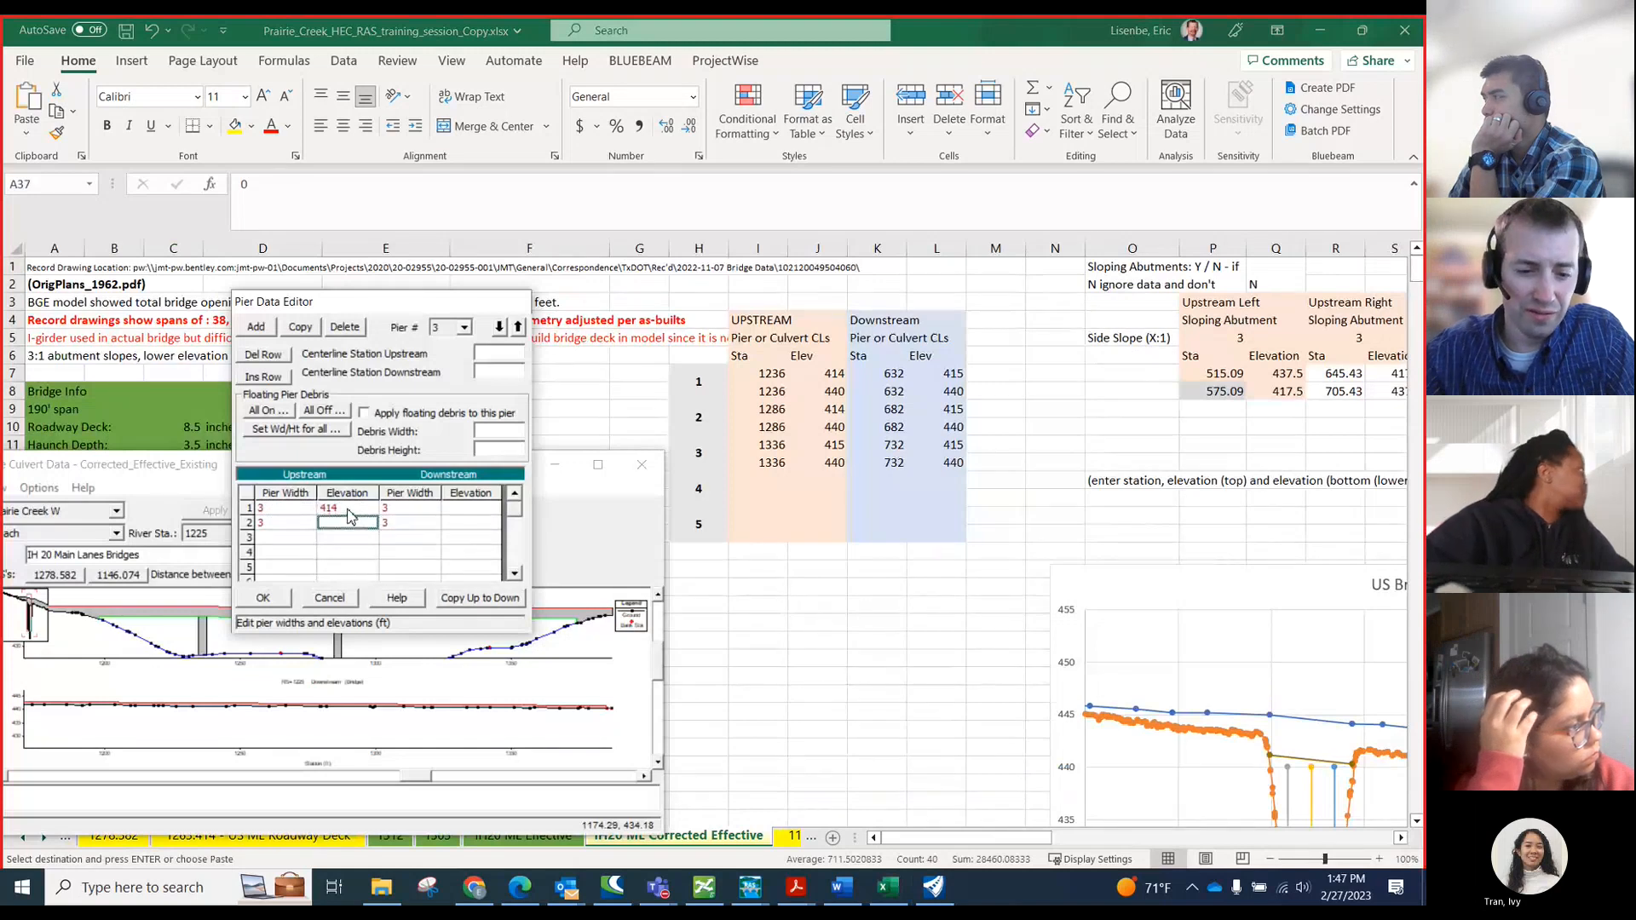
pyautogui.write('441')
pyautogui.press('Tab')
pyautogui.press('Tab')
pyautogui.press('Up')
pyautogui.write('41')
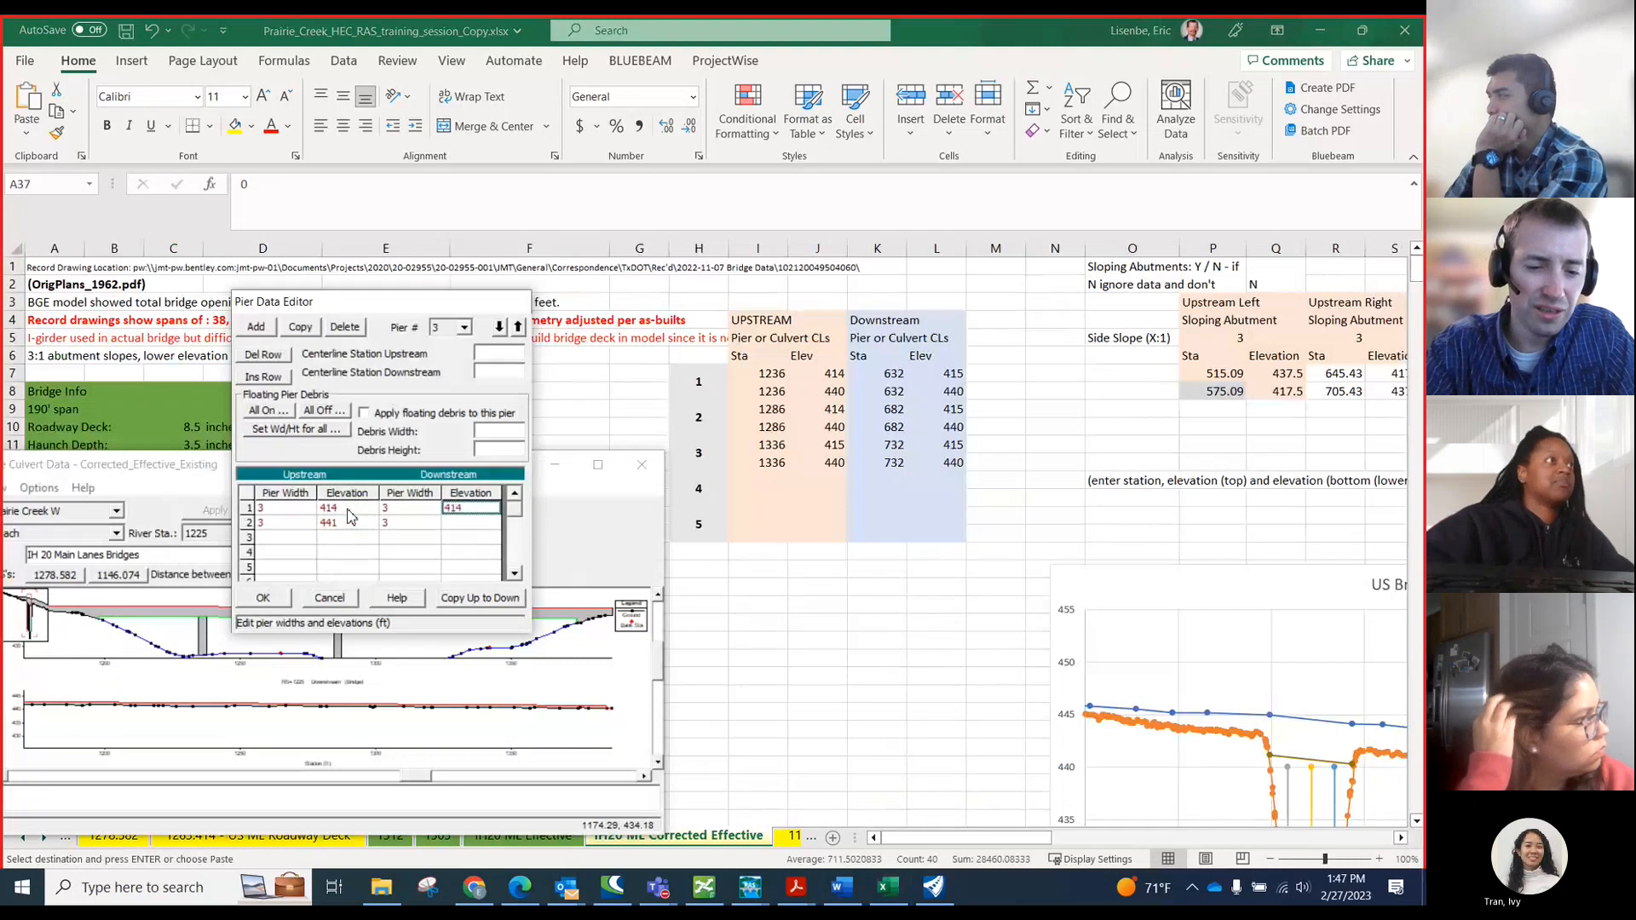
pyautogui.write('4')
pyautogui.press('Return')
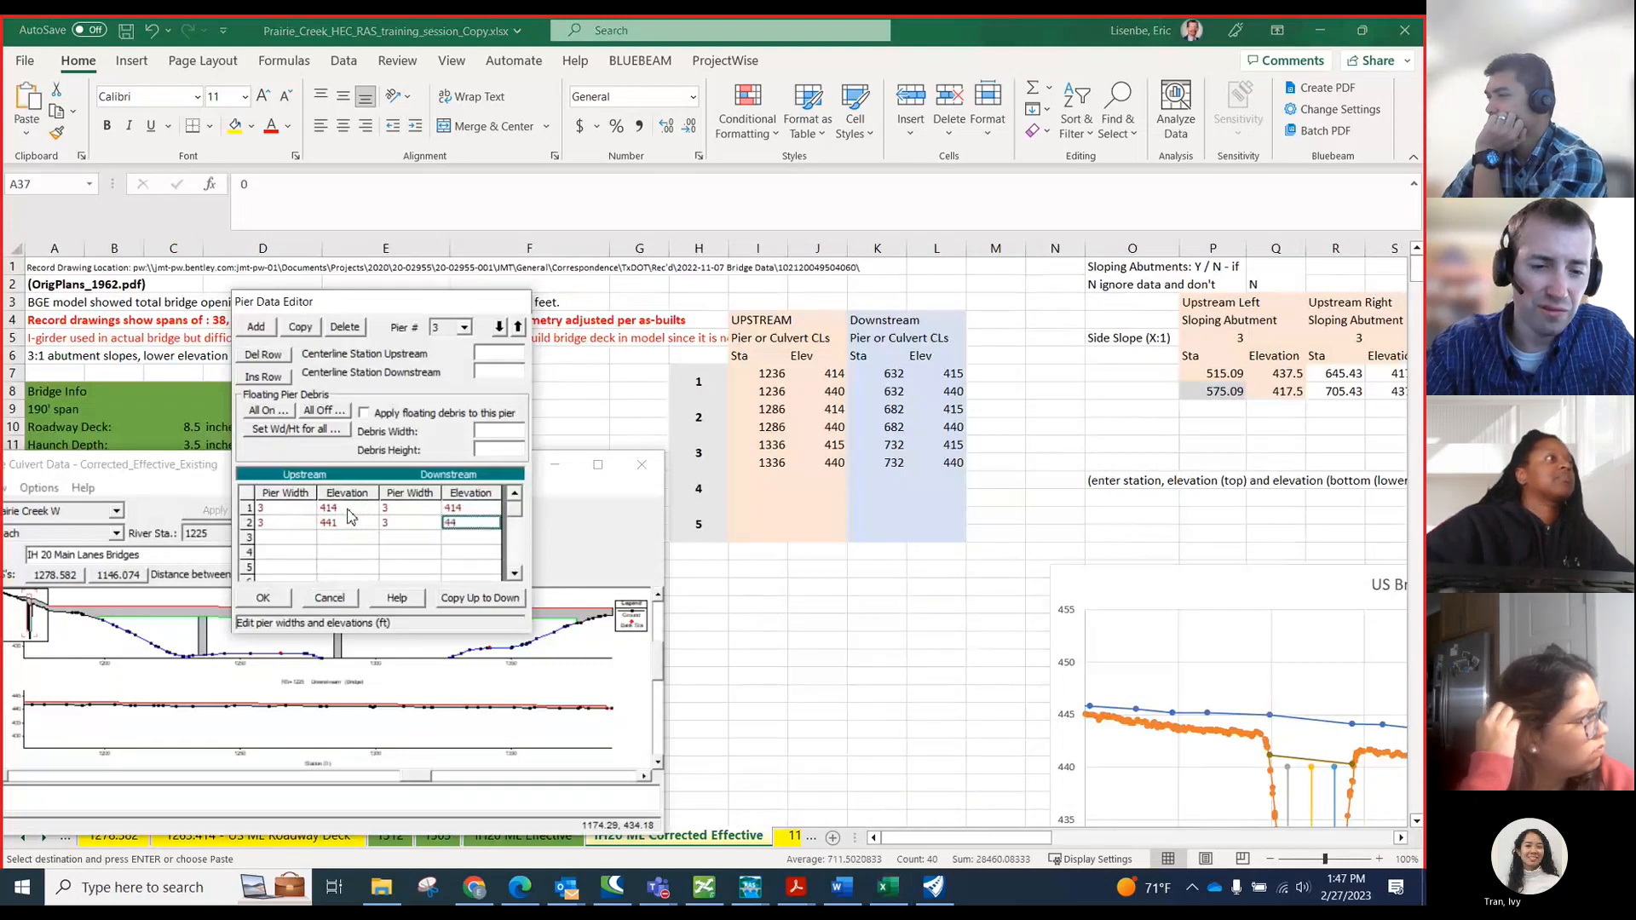
# - Set pier 3's centerline stations to 1336 upstream and 732 downstream, and accept the pier data
pyautogui.click(497, 353)
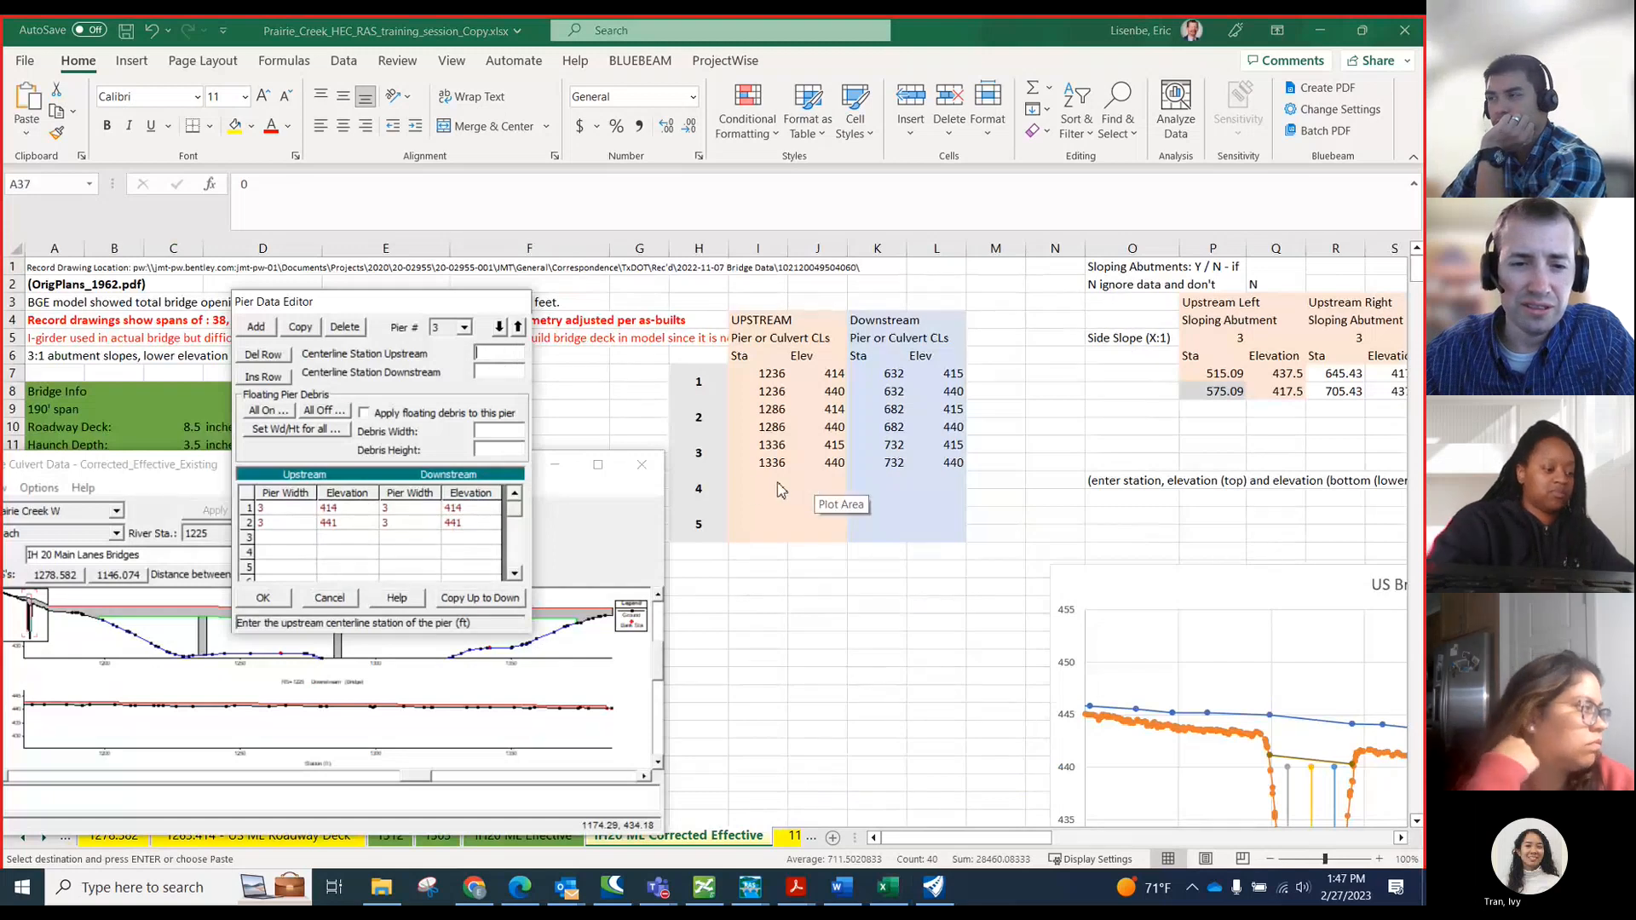
pyautogui.write('1336')
pyautogui.press('Tab')
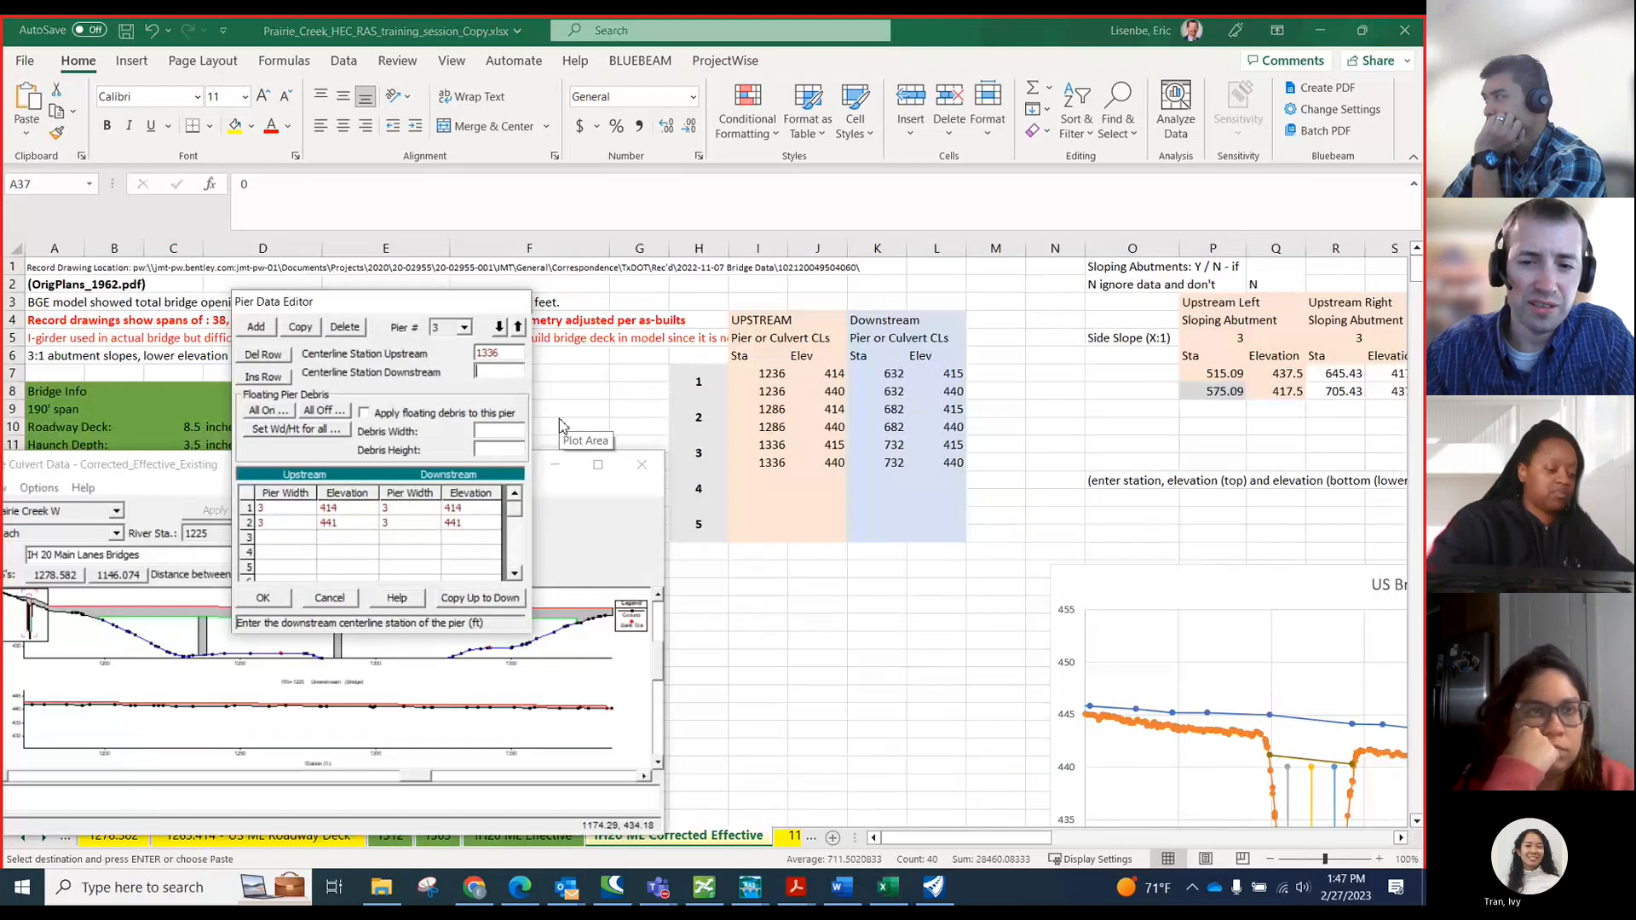
pyautogui.write('732')
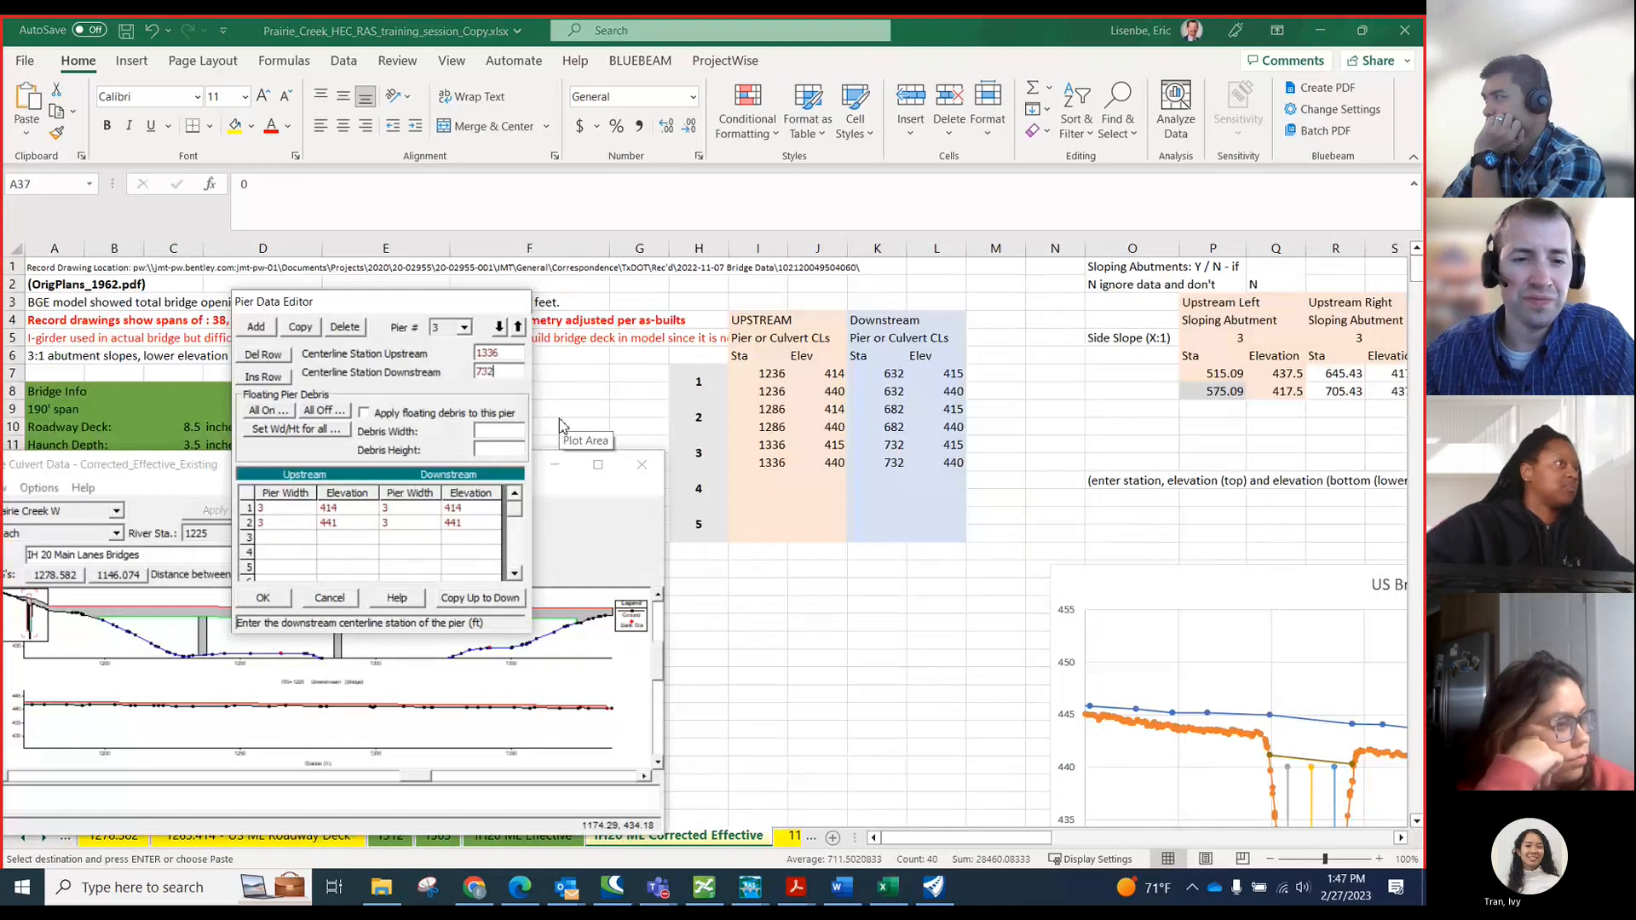
pyautogui.click(265, 598)
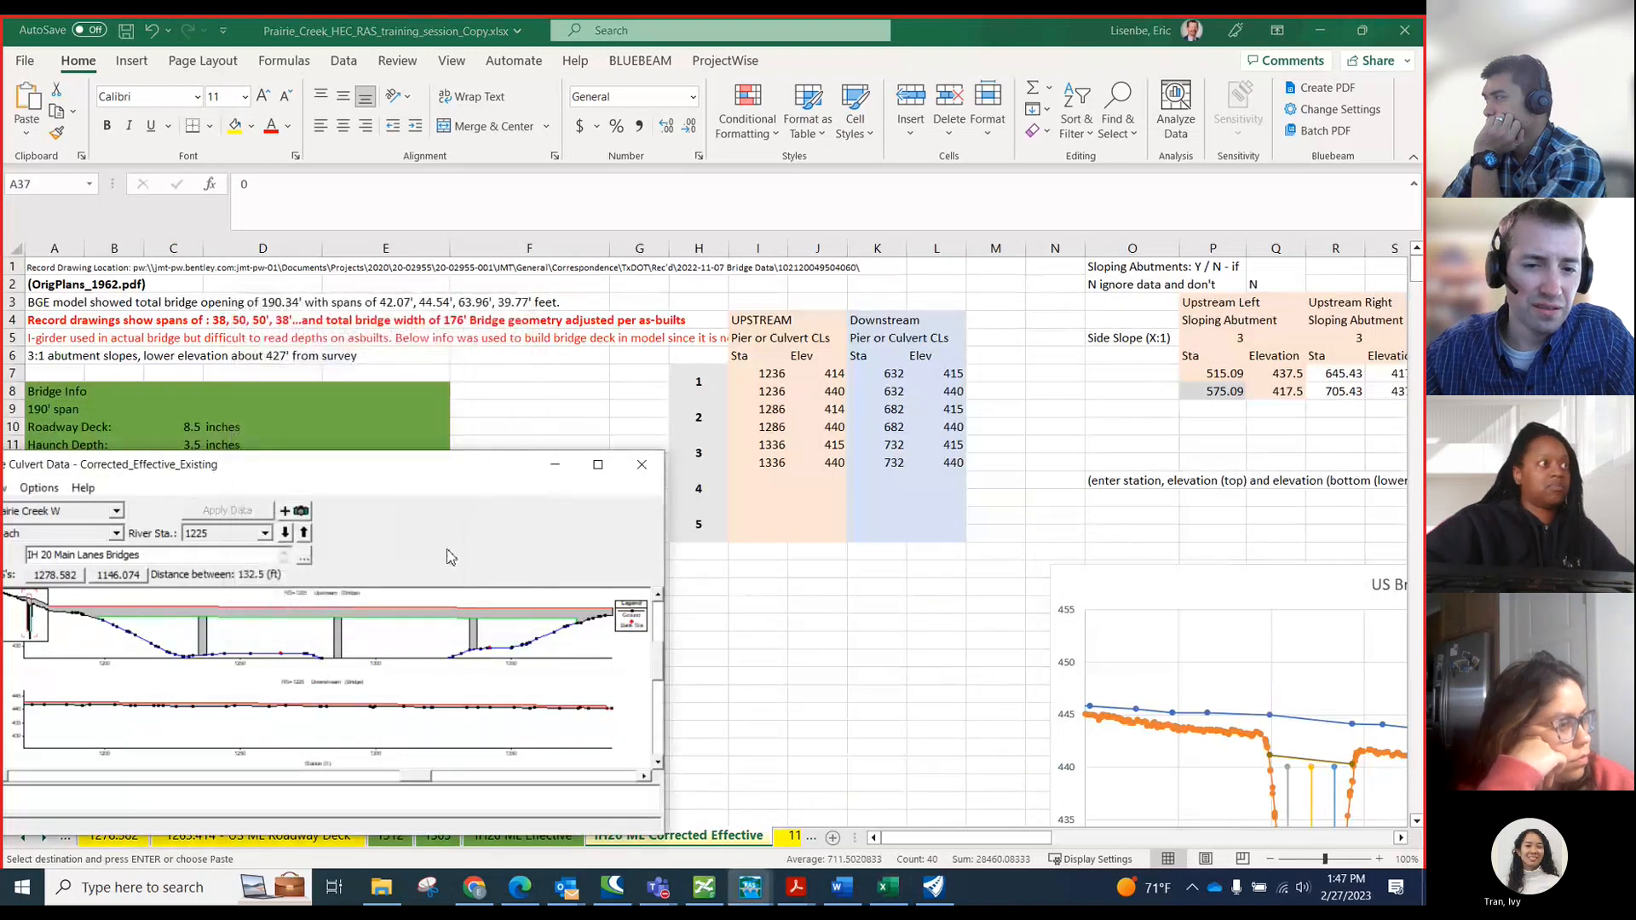
# - Inspect the piers in the maximized bridge plot, and restore the bridge window at a larger size
pyautogui.moveTo(605, 474); pyautogui.dragTo(869, 357)
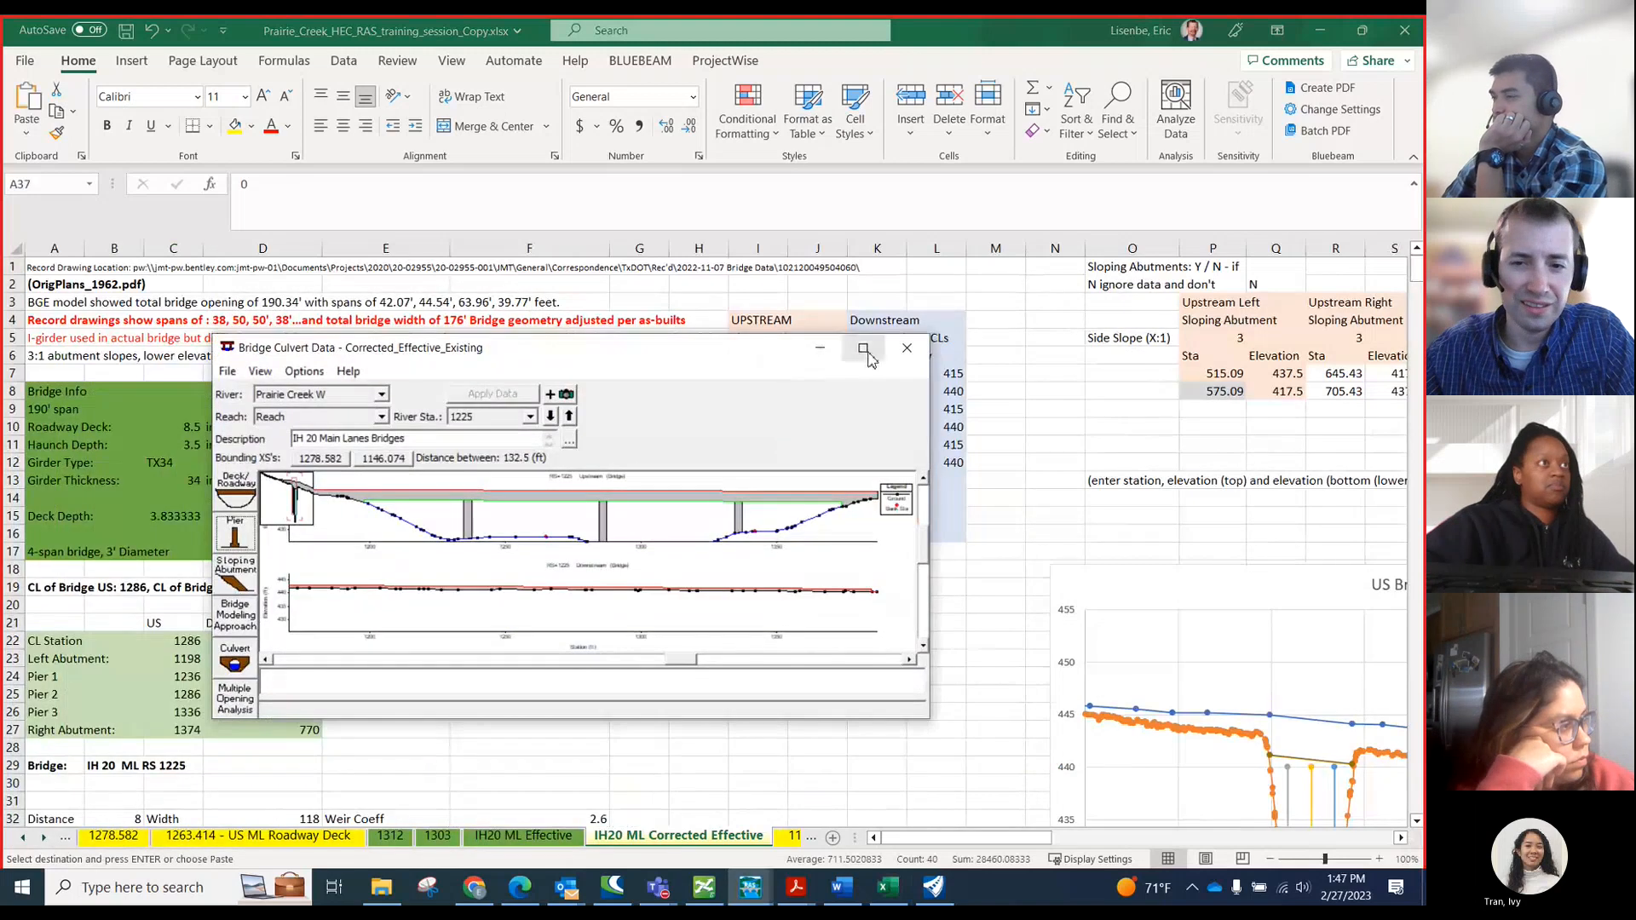
pyautogui.click(866, 352)
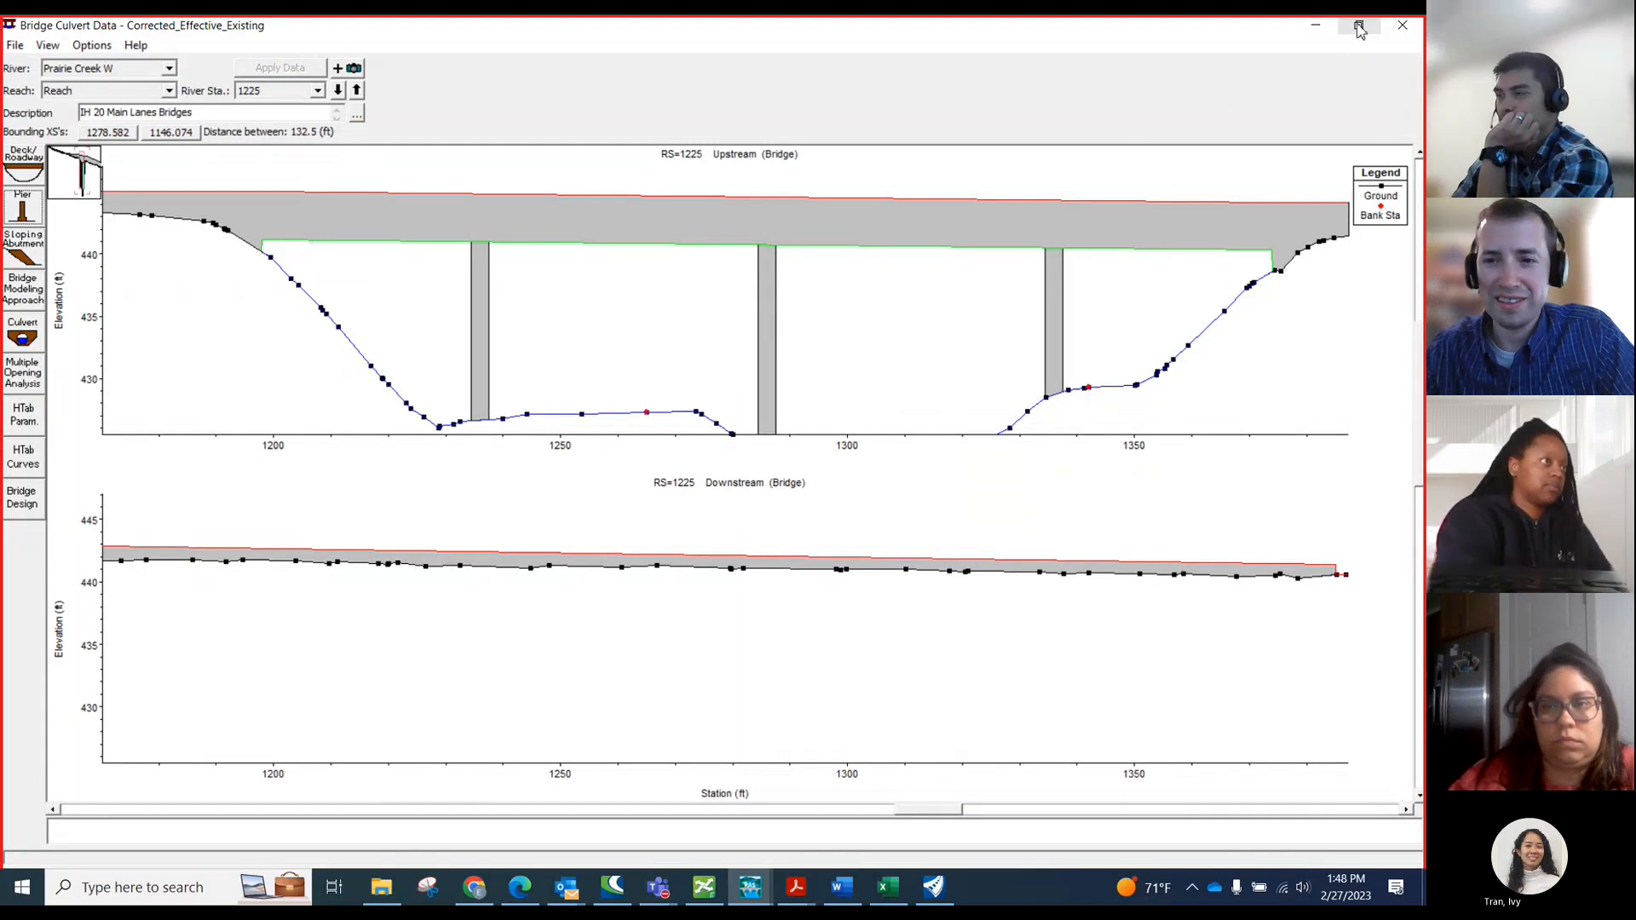
pyautogui.click(1359, 25)
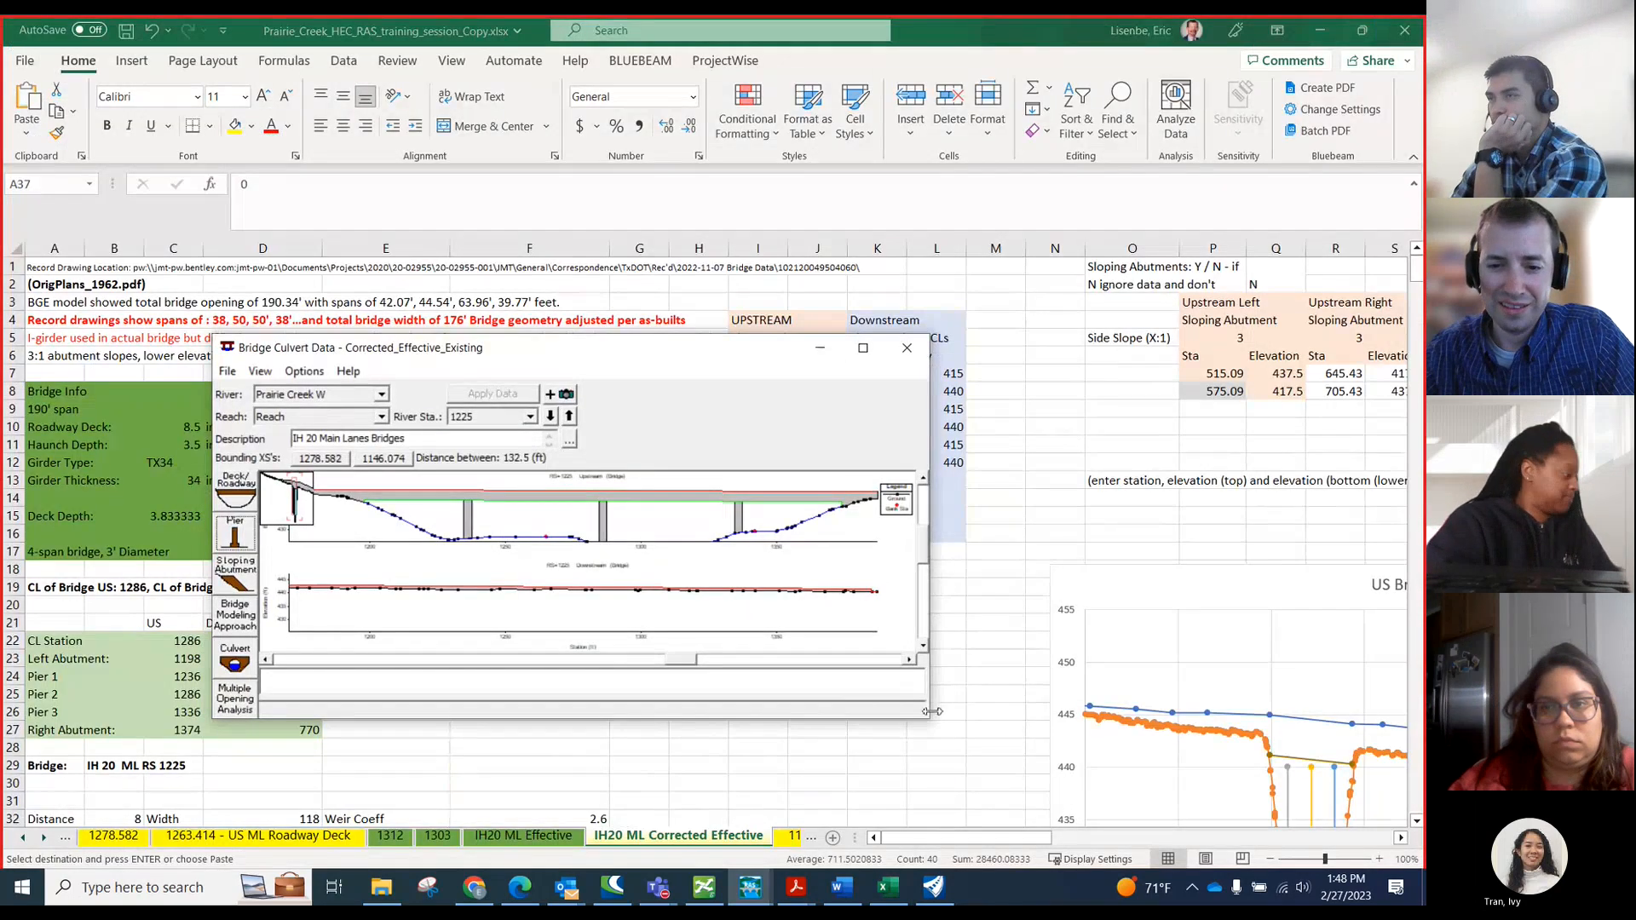
pyautogui.moveTo(928, 723); pyautogui.dragTo(972, 818)
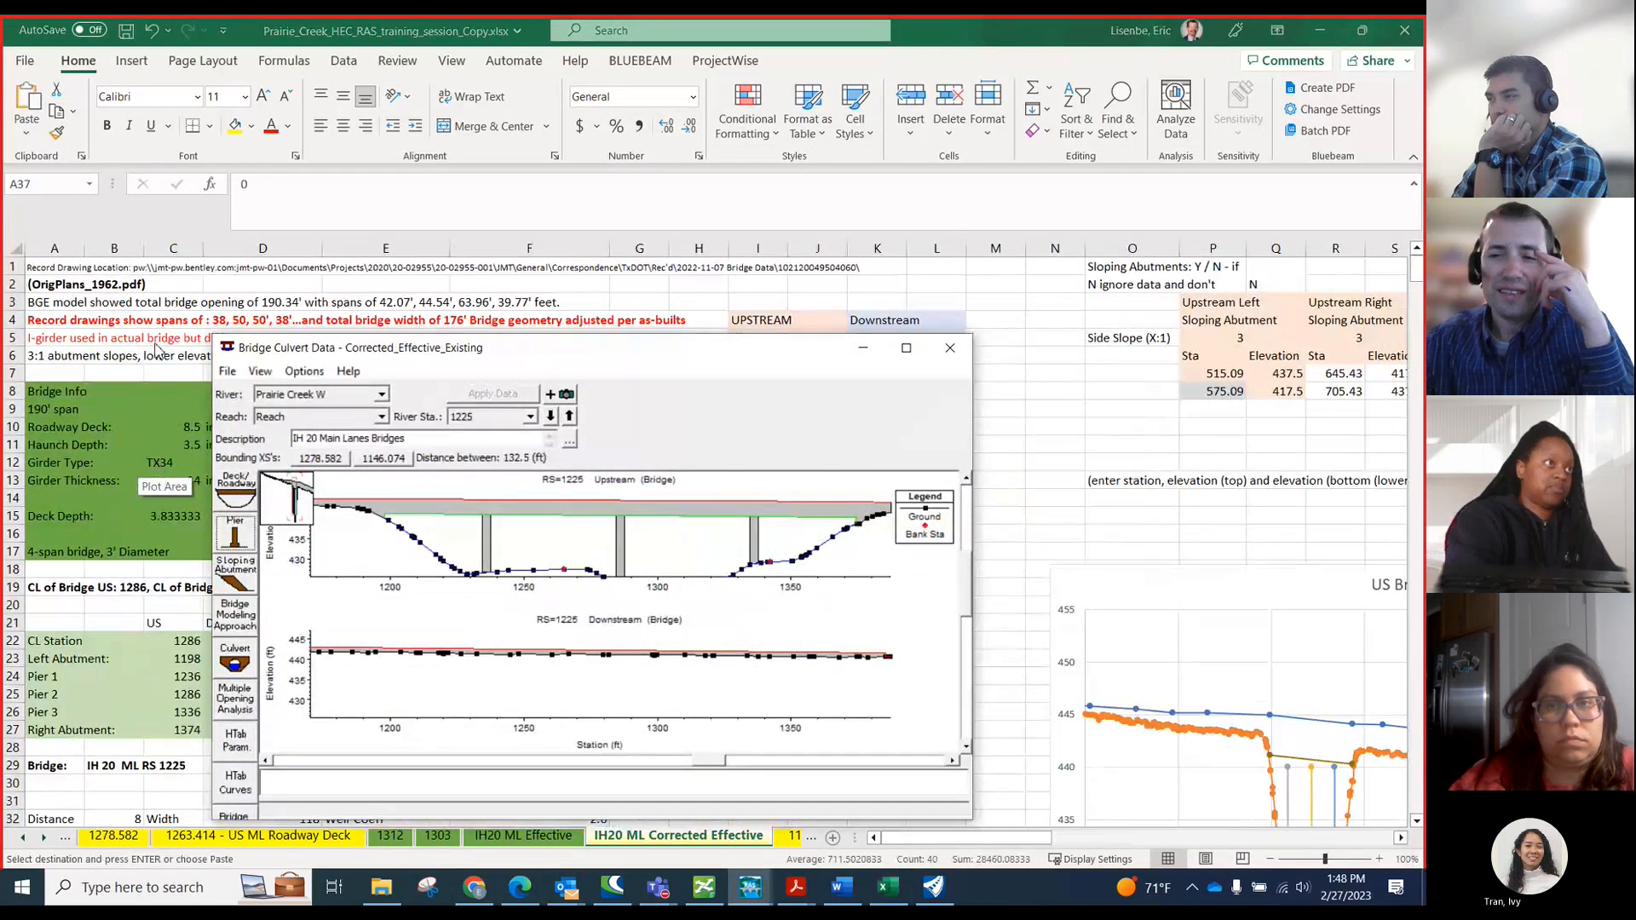
# - Switch to the Excel workbook and examine the upstream left stations in the Sloping Abutment Calculator
pyautogui.click(136, 322)
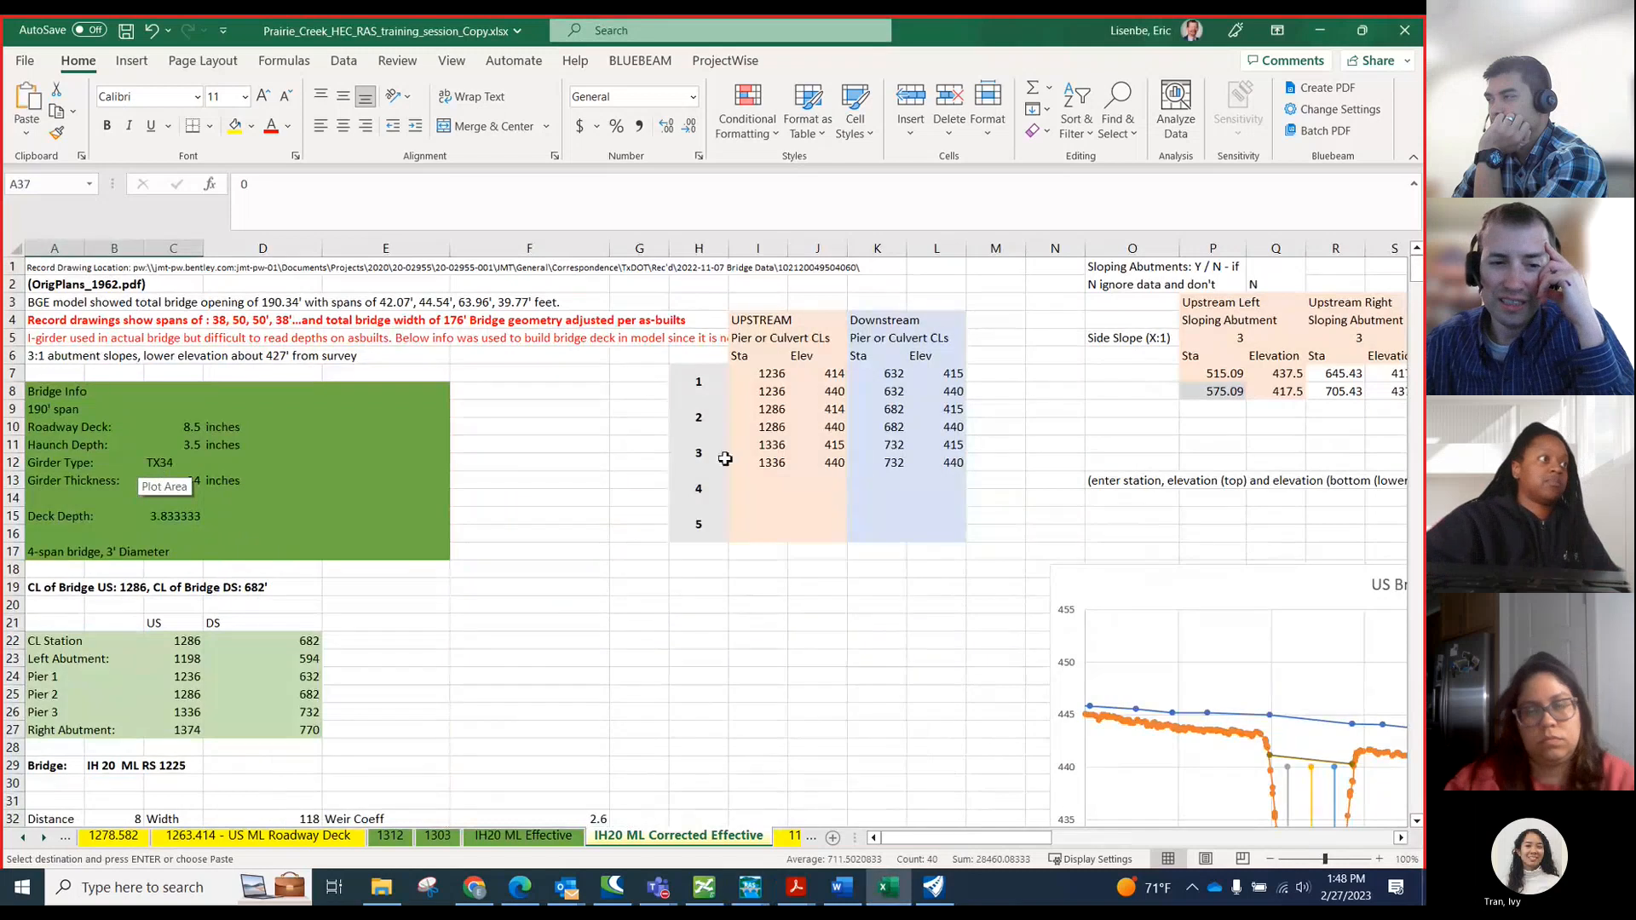
pyautogui.moveTo(977, 295); pyautogui.dragTo(1304, 322)
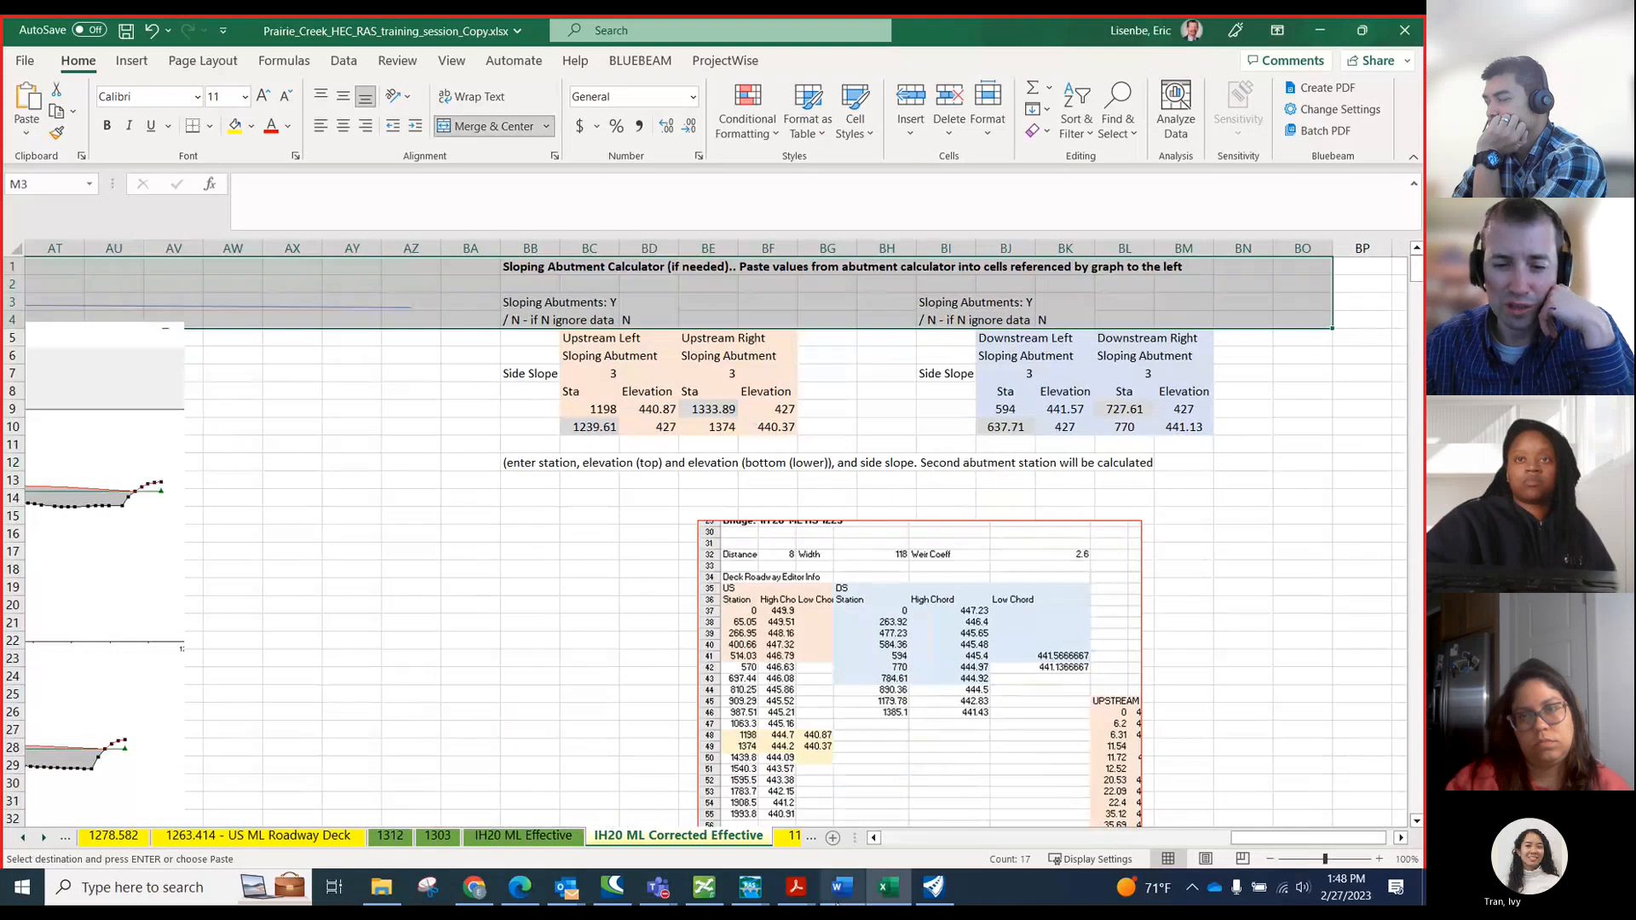
pyautogui.moveTo(679, 896)
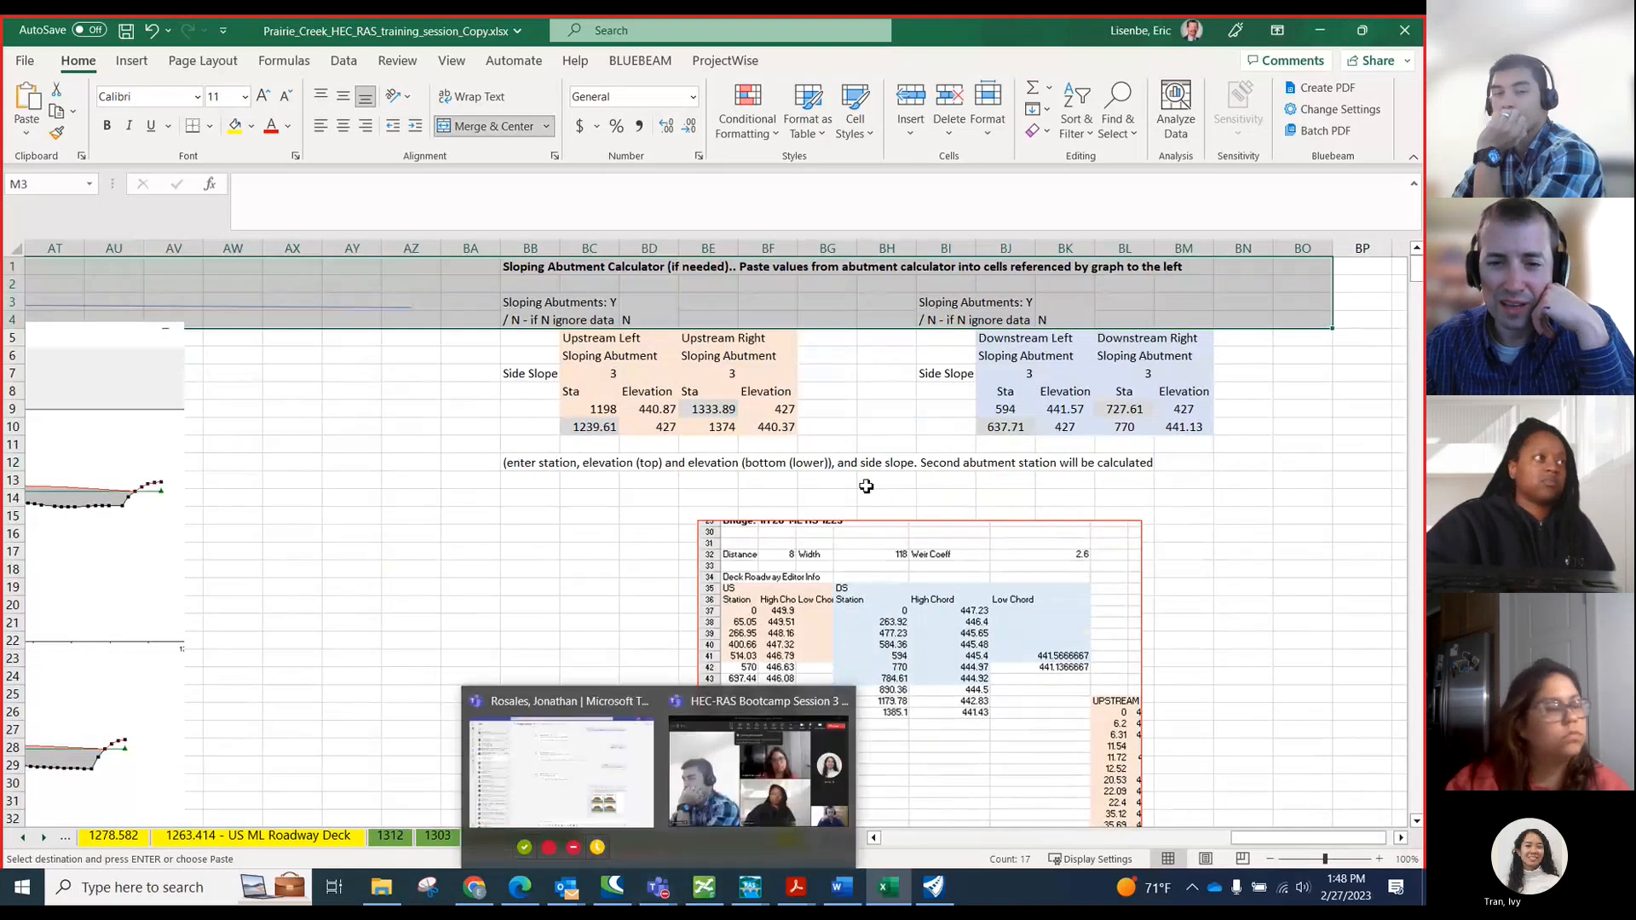
pyautogui.click(583, 410)
pyautogui.click(593, 429)
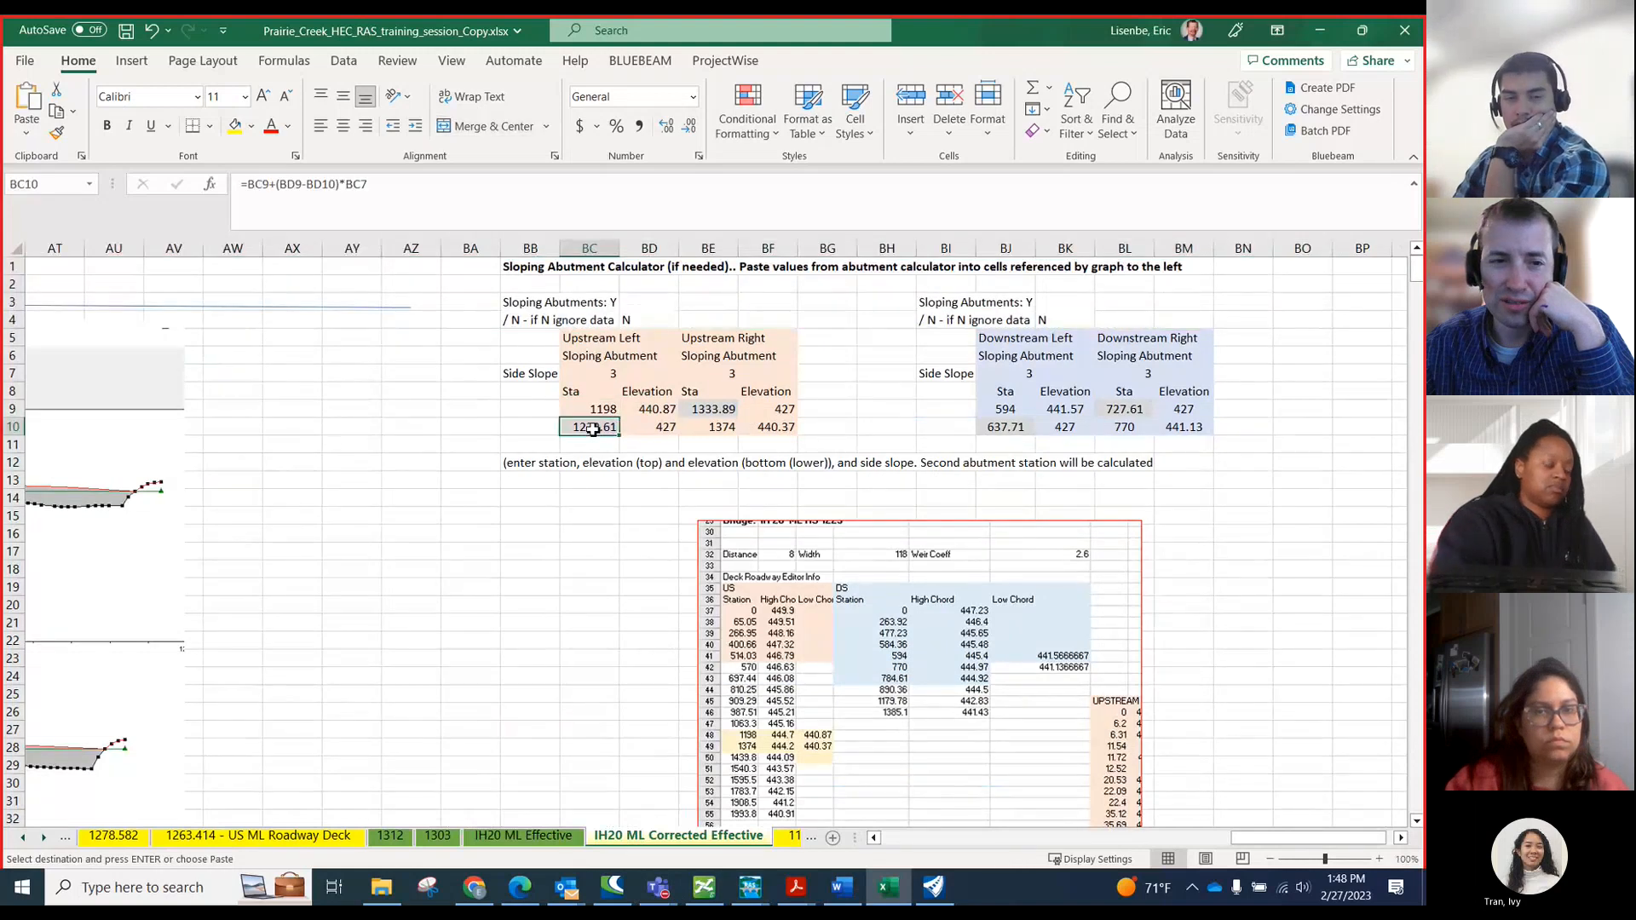
pyautogui.click(598, 407)
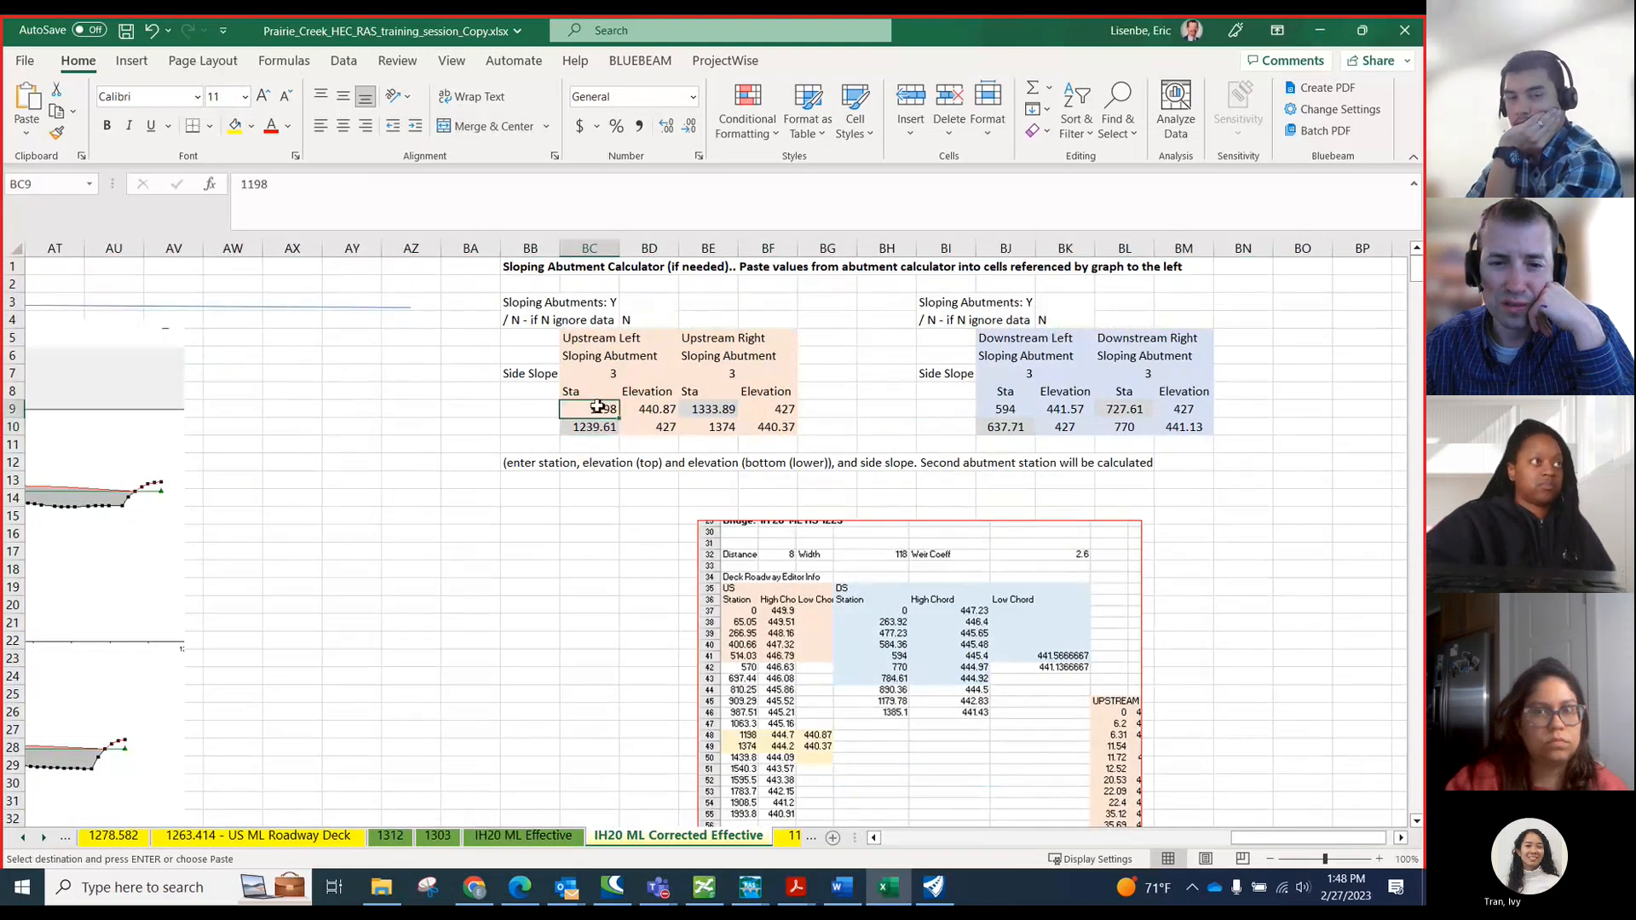
# - Return to the bridge station table and check the formula behind the upstream left abutment station
pyautogui.moveTo(1233, 842); pyautogui.dragTo(1072, 810)
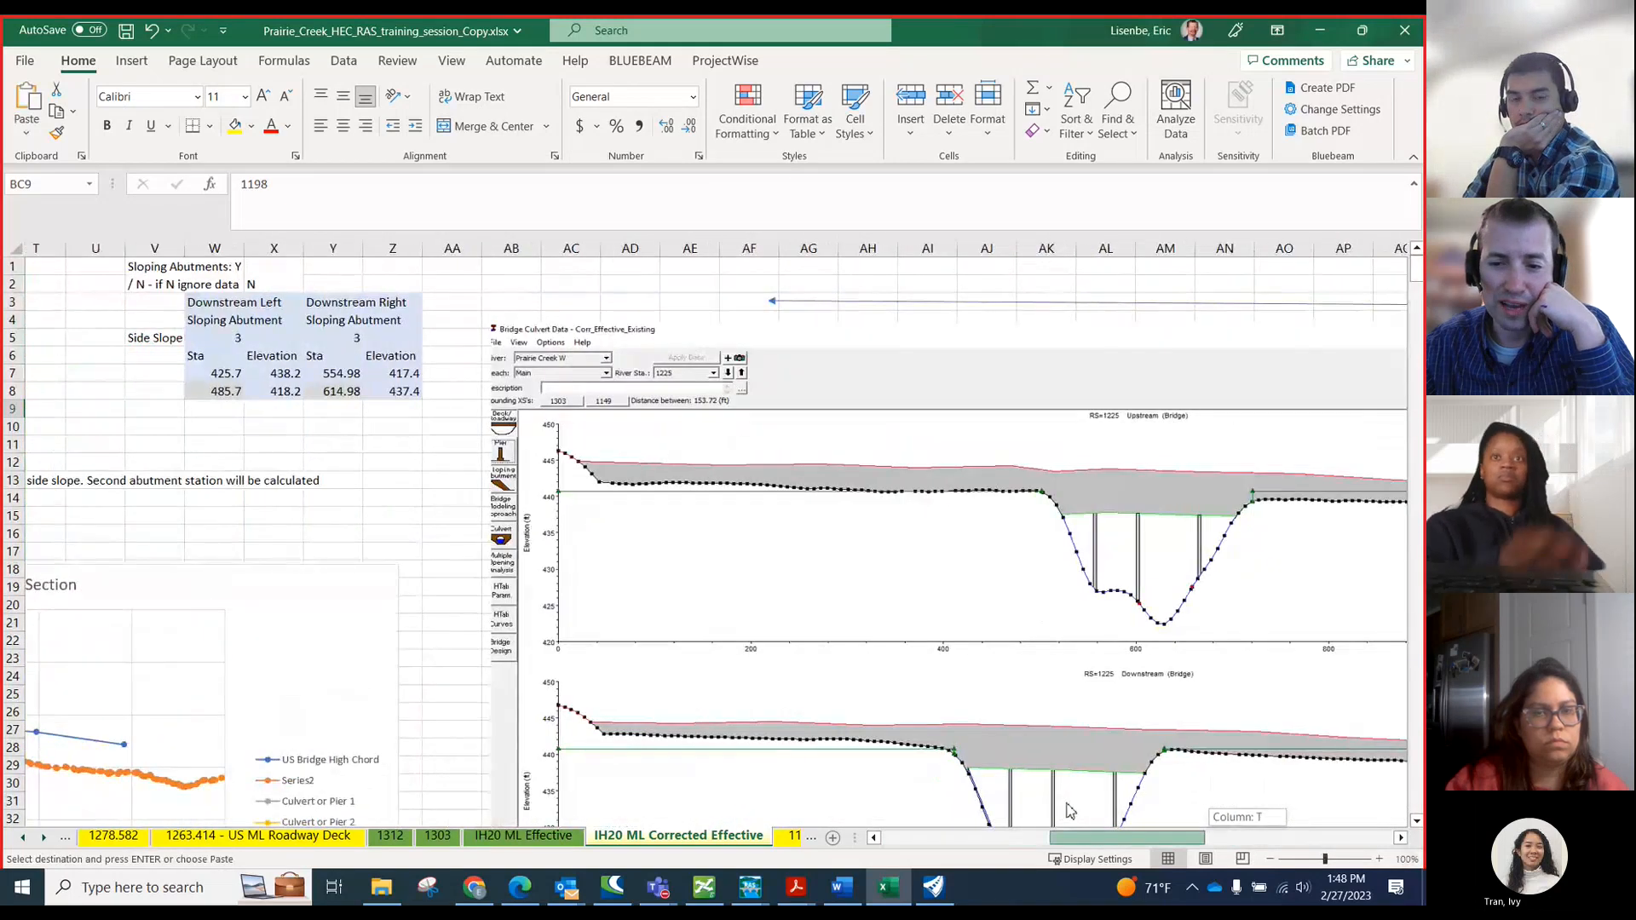
pyautogui.moveTo(1071, 810); pyautogui.dragTo(799, 761)
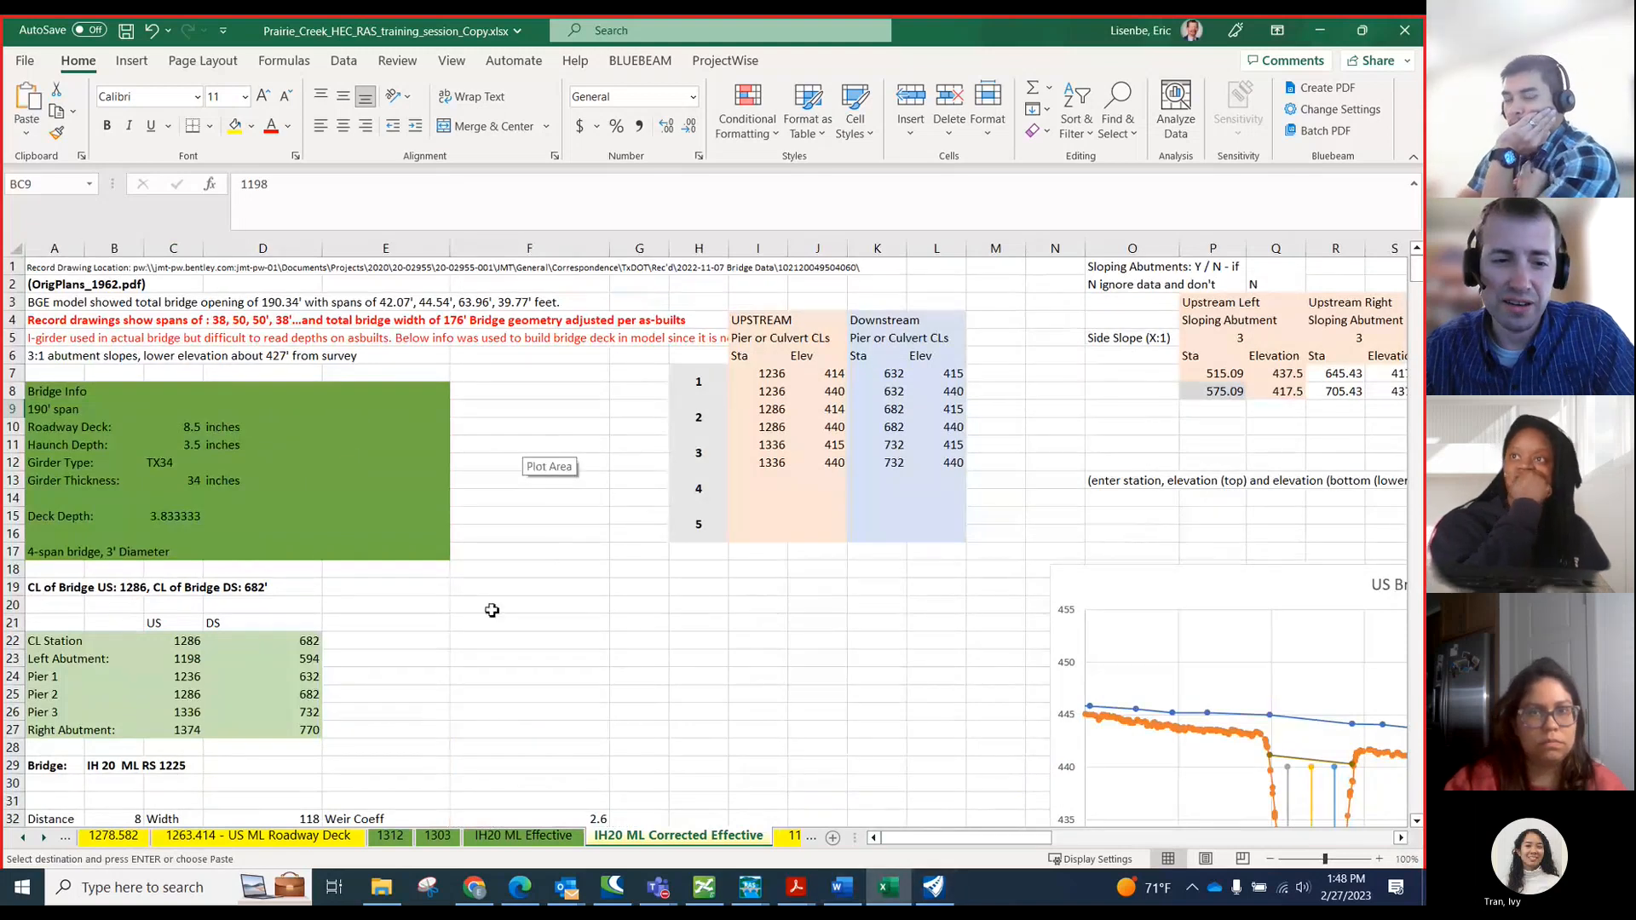
pyautogui.click(187, 663)
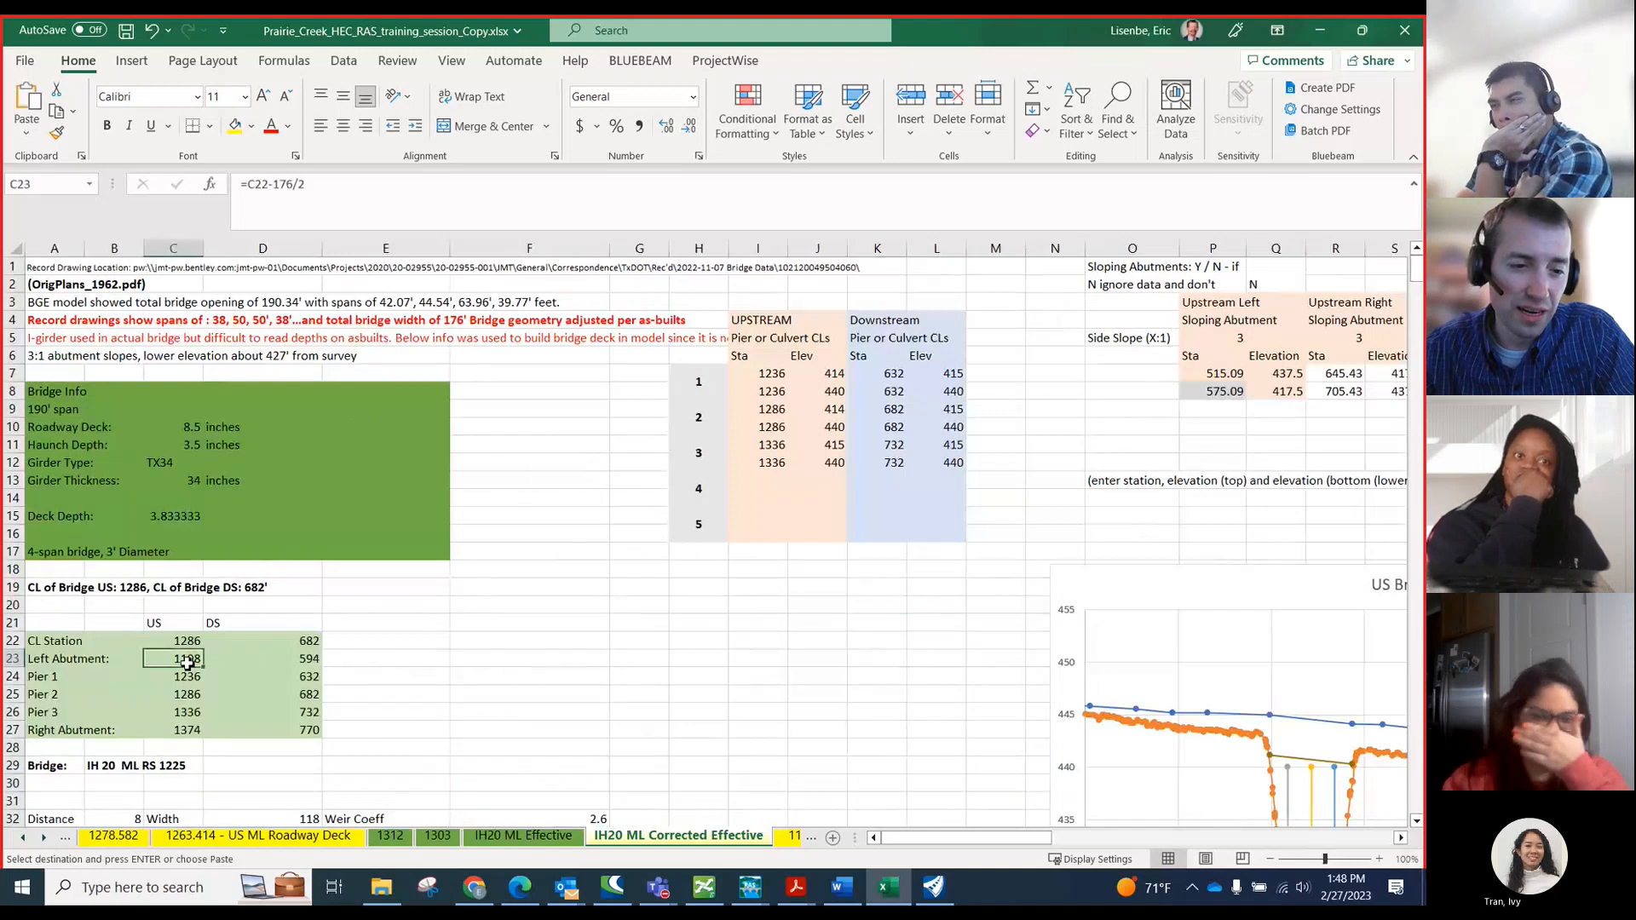
# - Copy the upstream left and right abutment stations and elevations, BC9:BF10, from the Sloping Abutment Calculator
pyautogui.click(191, 730)
pyautogui.moveTo(881, 826); pyautogui.dragTo(1319, 810)
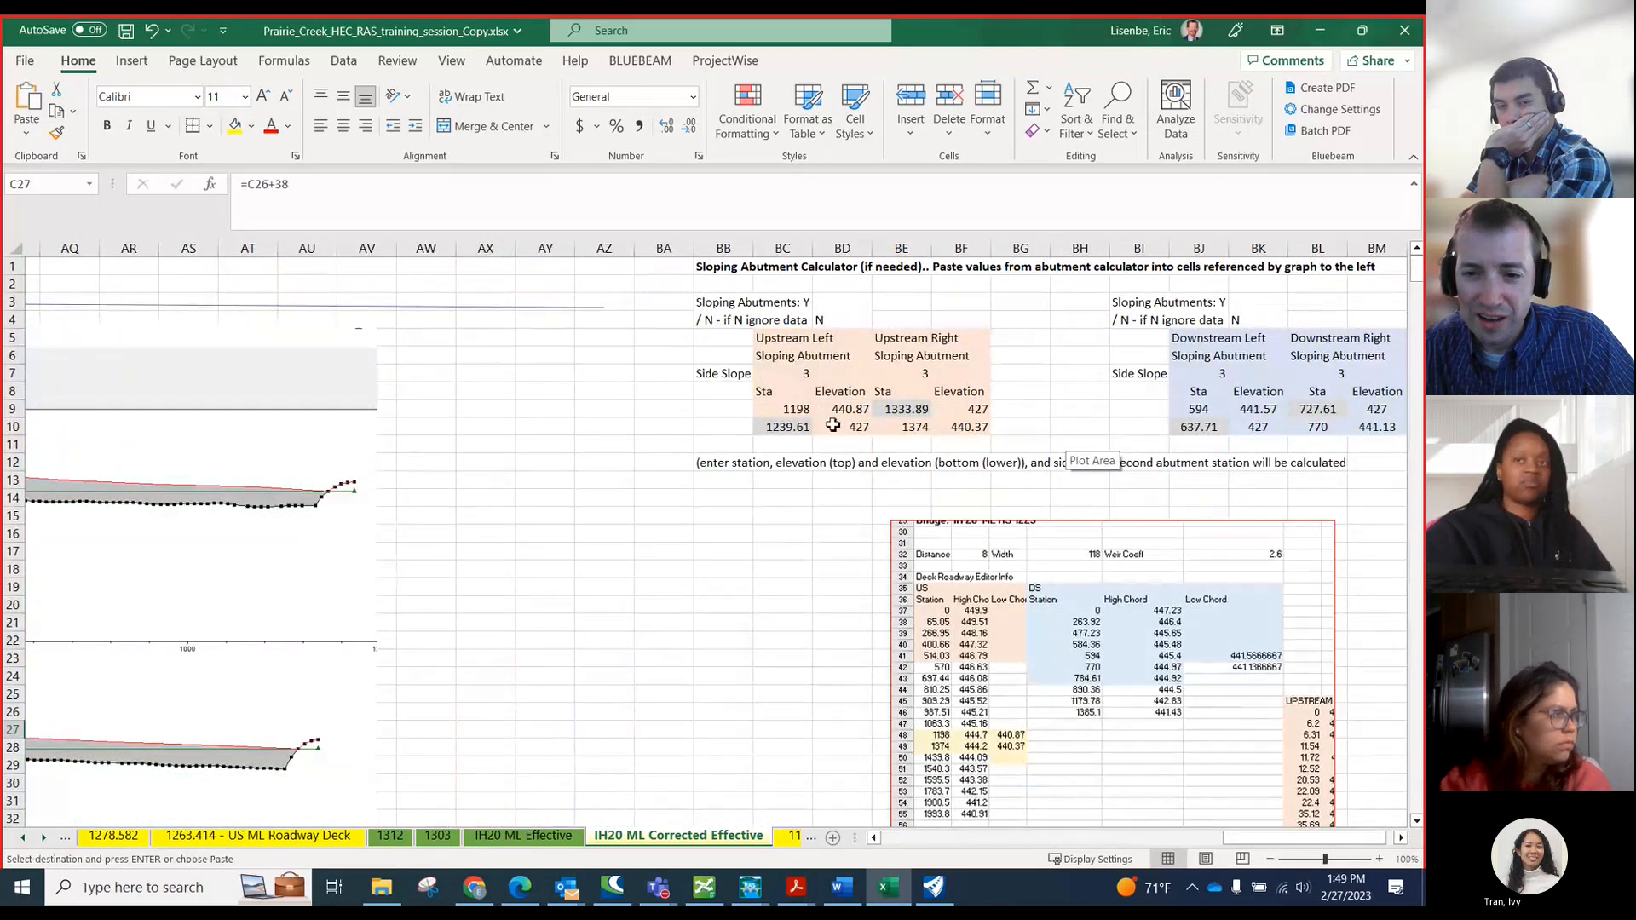
pyautogui.moveTo(1248, 839); pyautogui.dragTo(1252, 839)
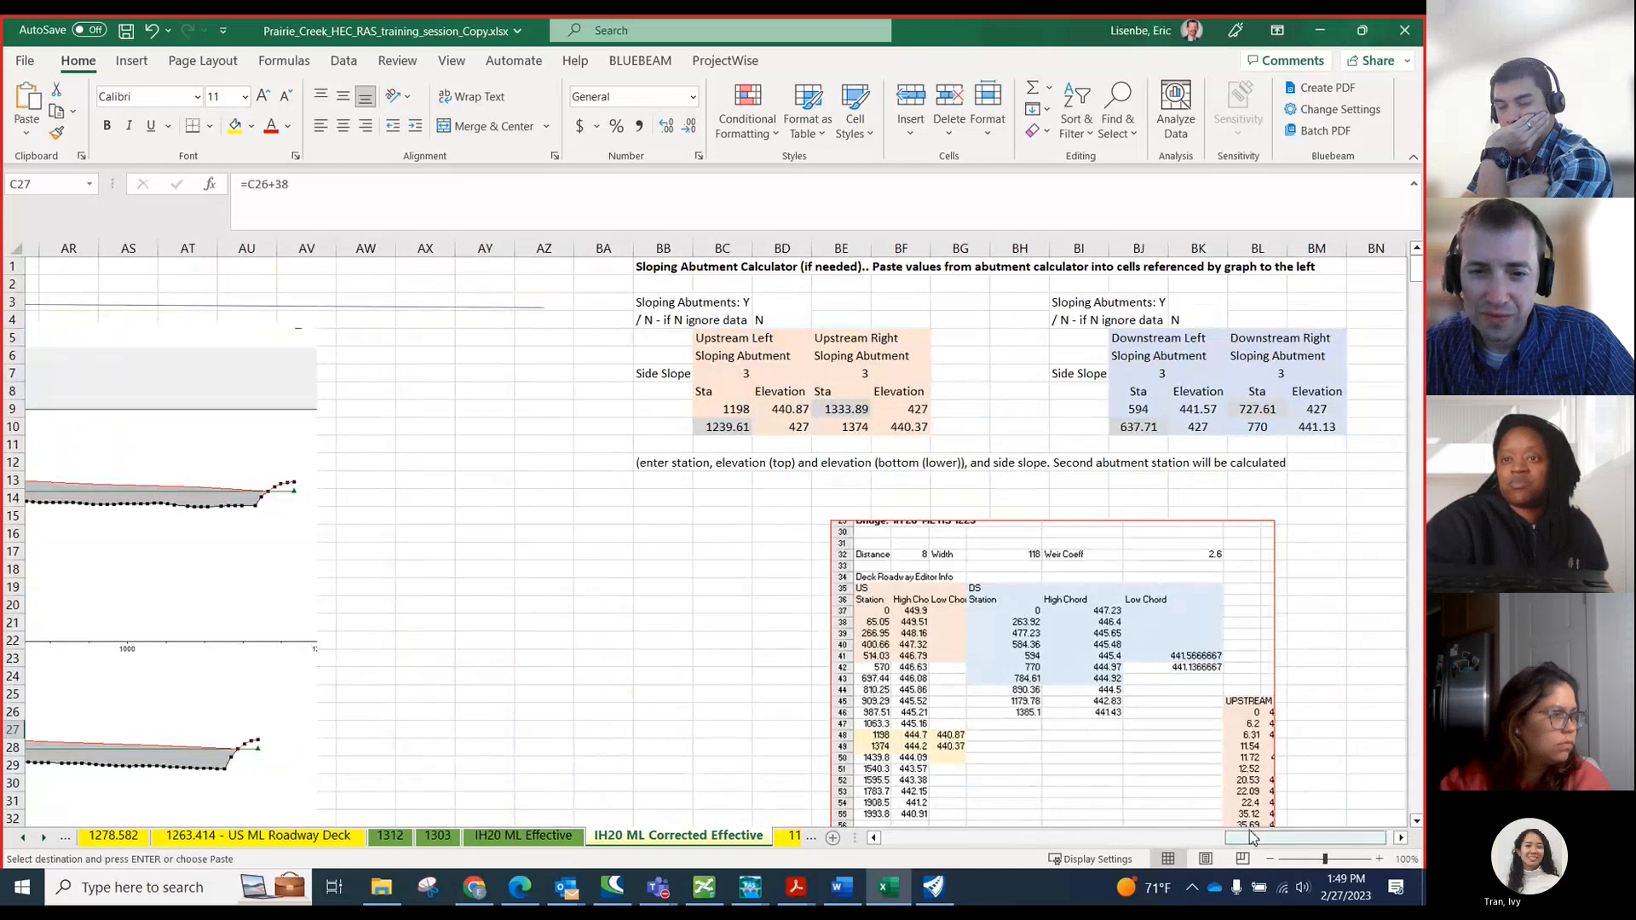
pyautogui.moveTo(723, 410); pyautogui.dragTo(885, 429)
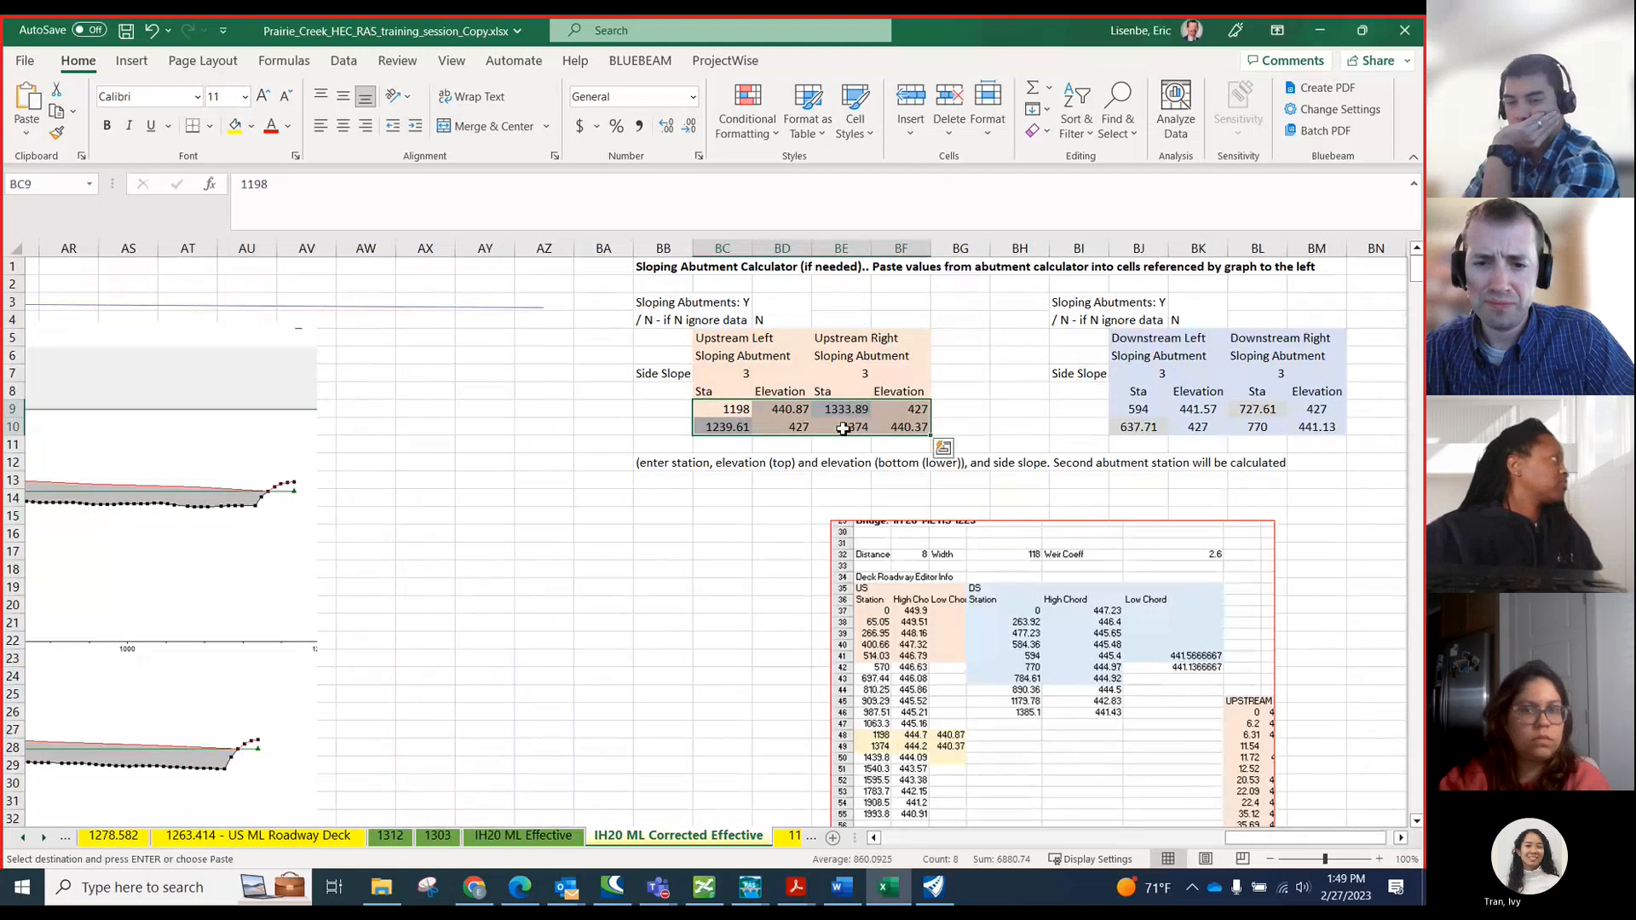
pyautogui.hotkey('ctrl', 'c')
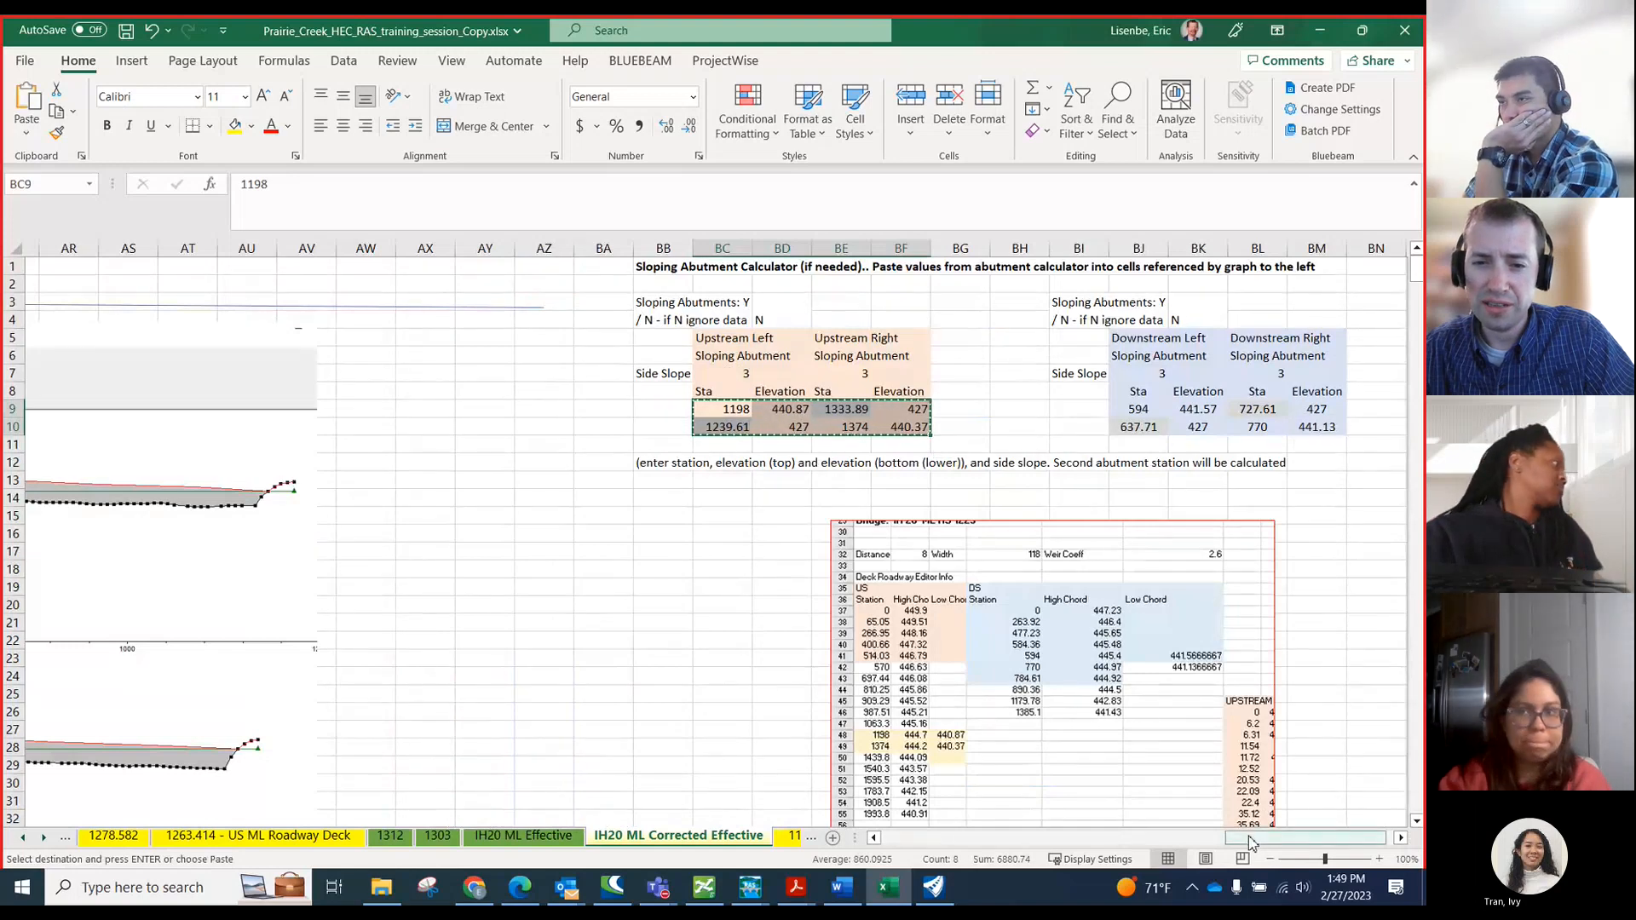
# - Paste the copied upstream abutment data as values only into P7:S8, the table referenced by the graph
pyautogui.moveTo(1250, 842); pyautogui.dragTo(997, 842)
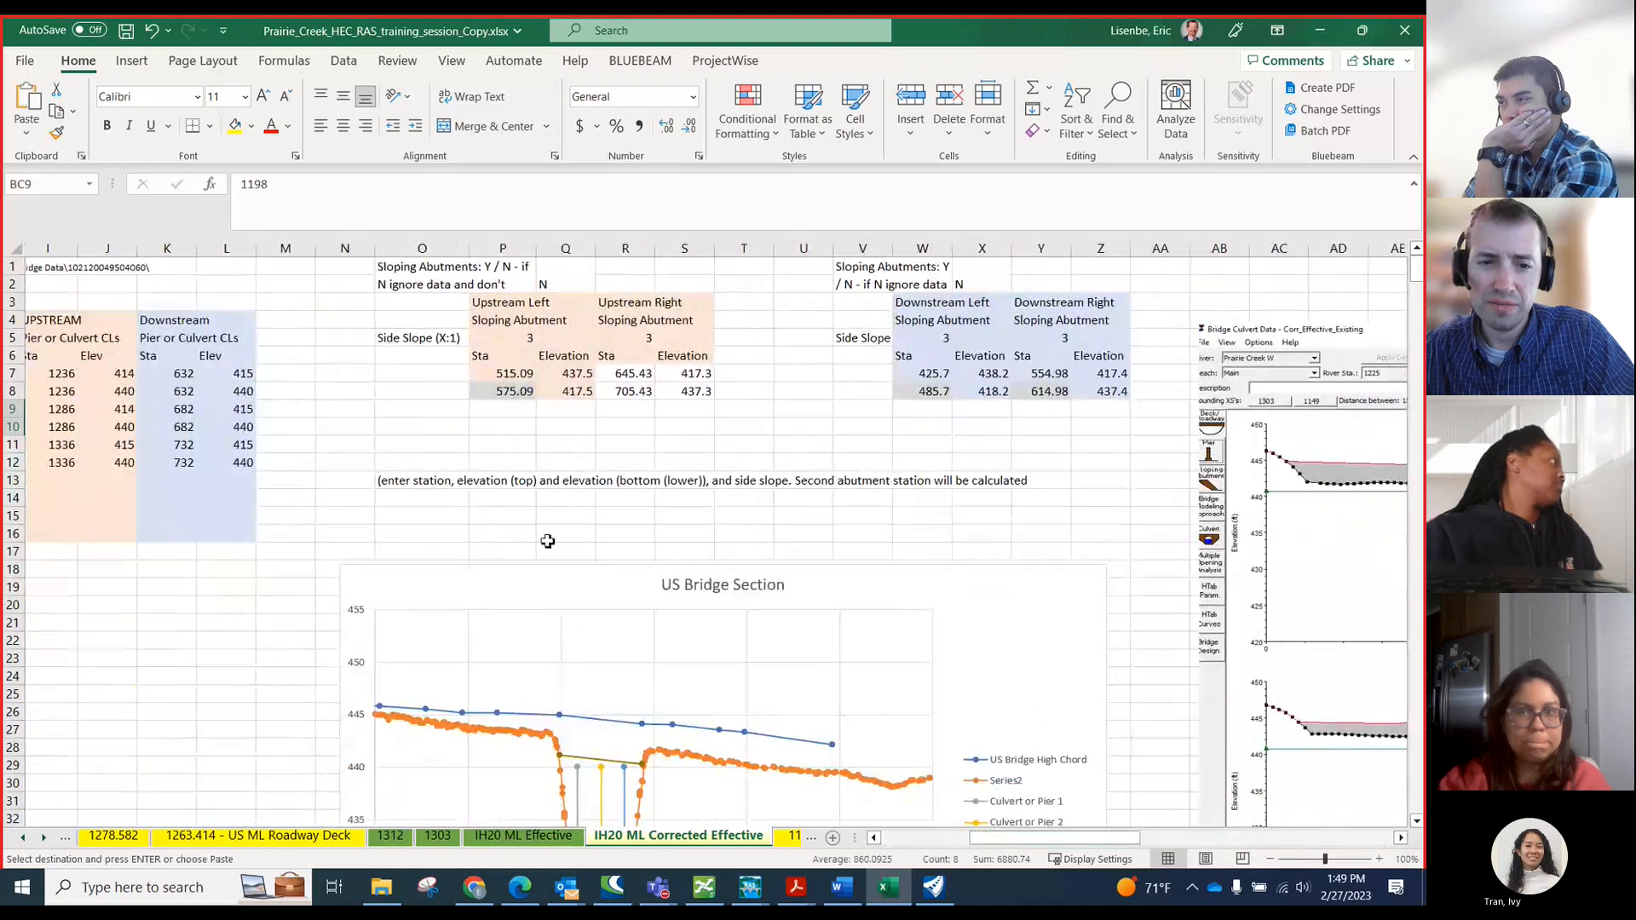
pyautogui.click(501, 369)
pyautogui.rightClick(498, 367)
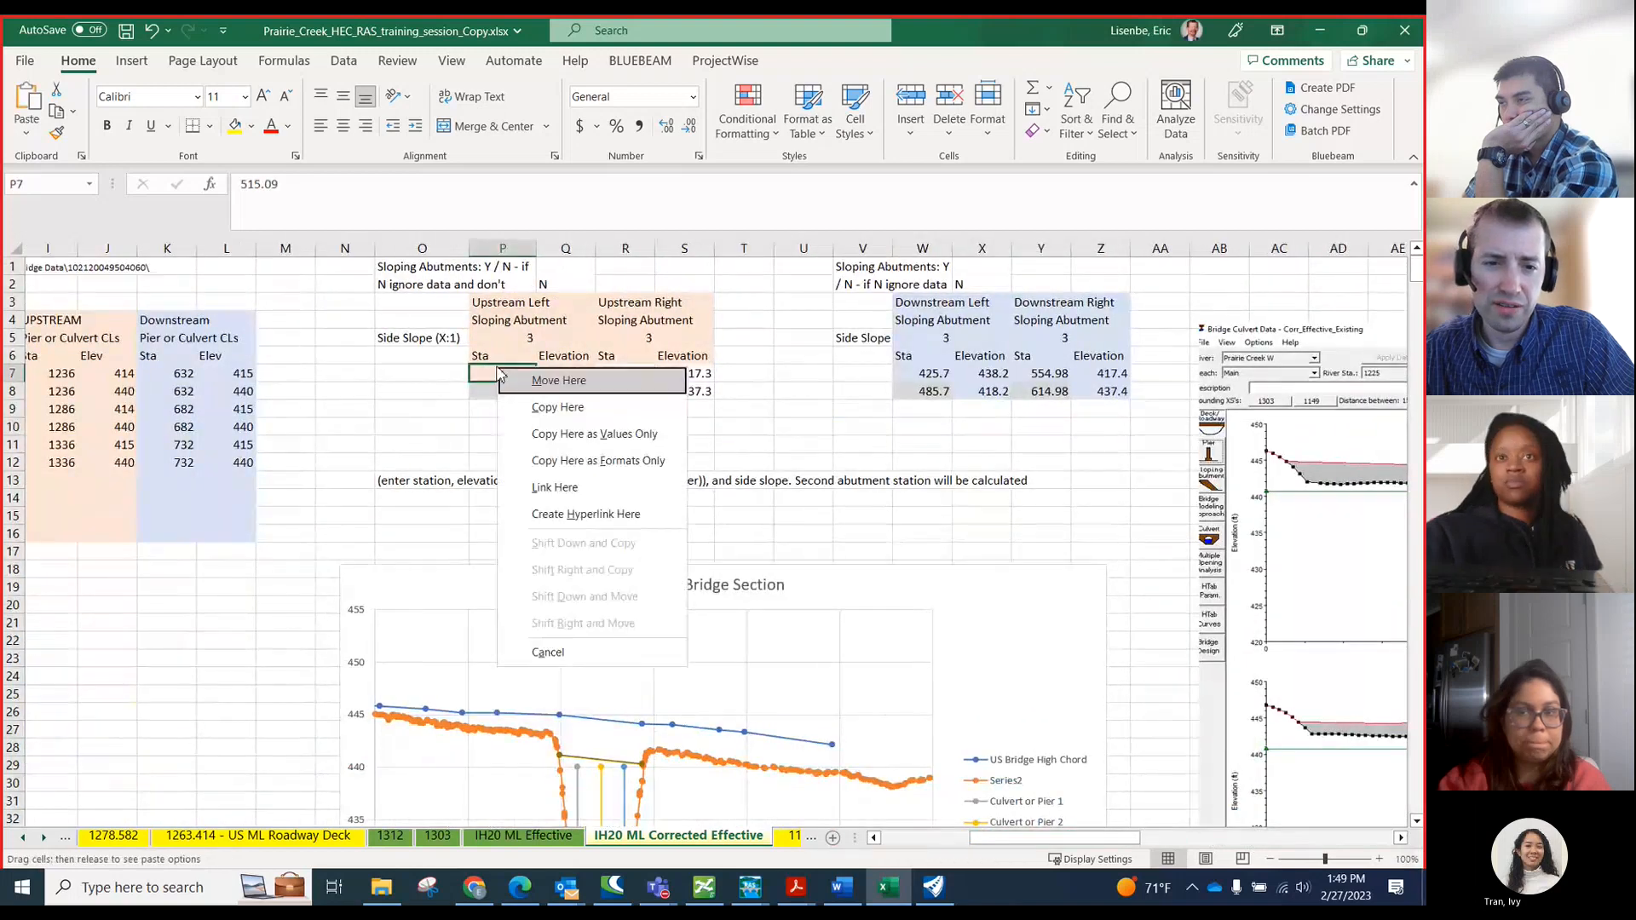
pyautogui.click(479, 365)
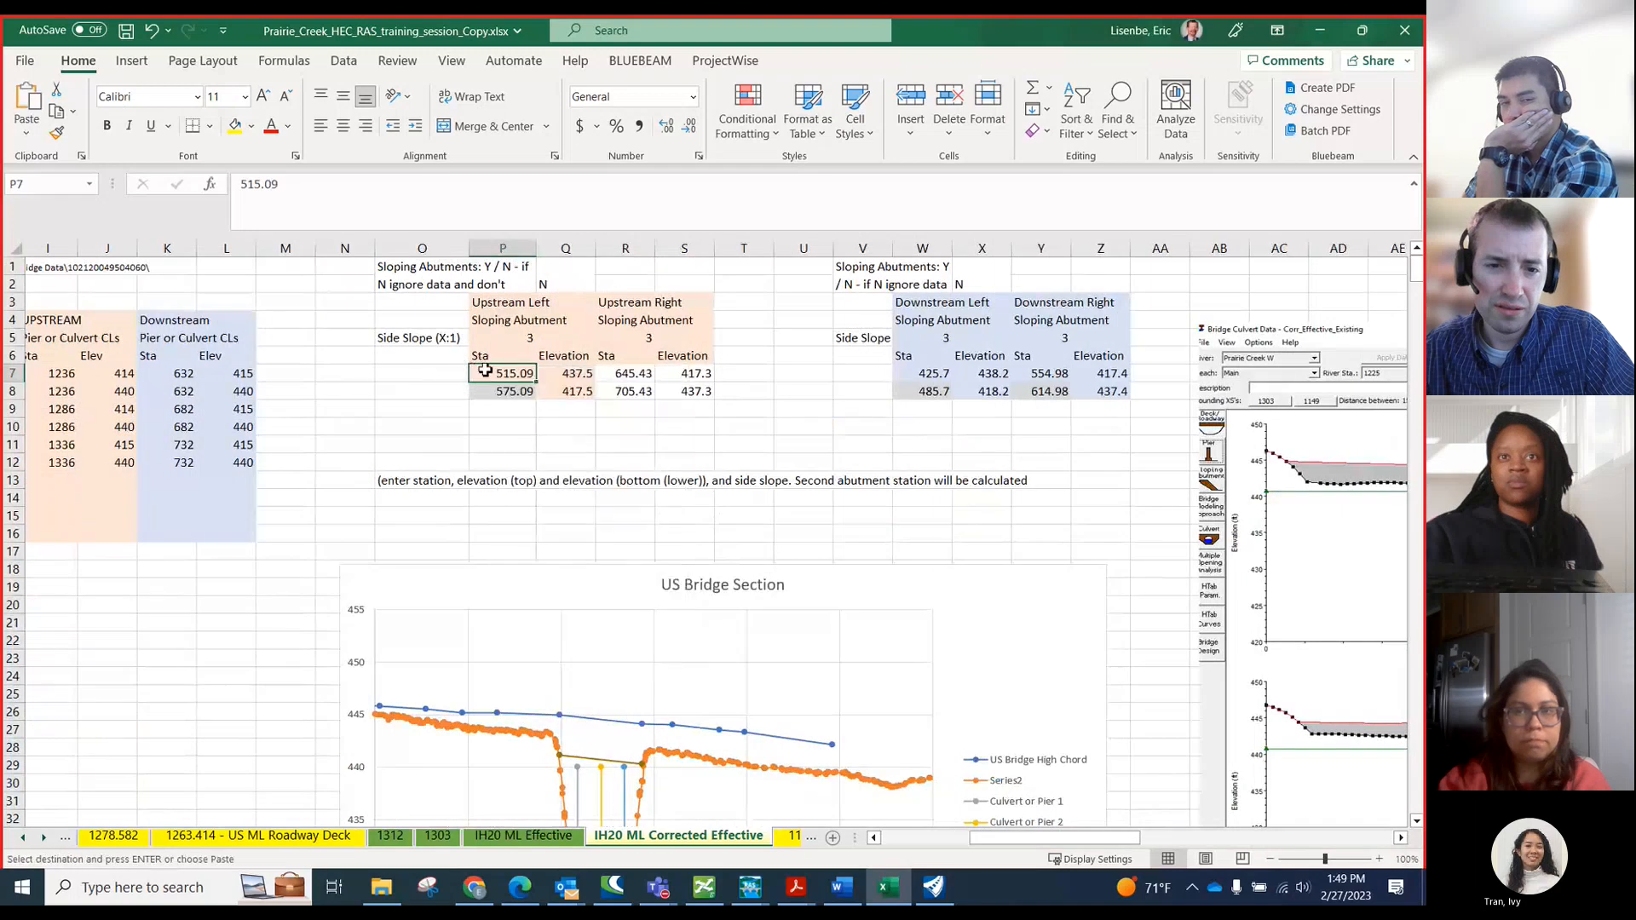
pyautogui.rightClick(490, 373)
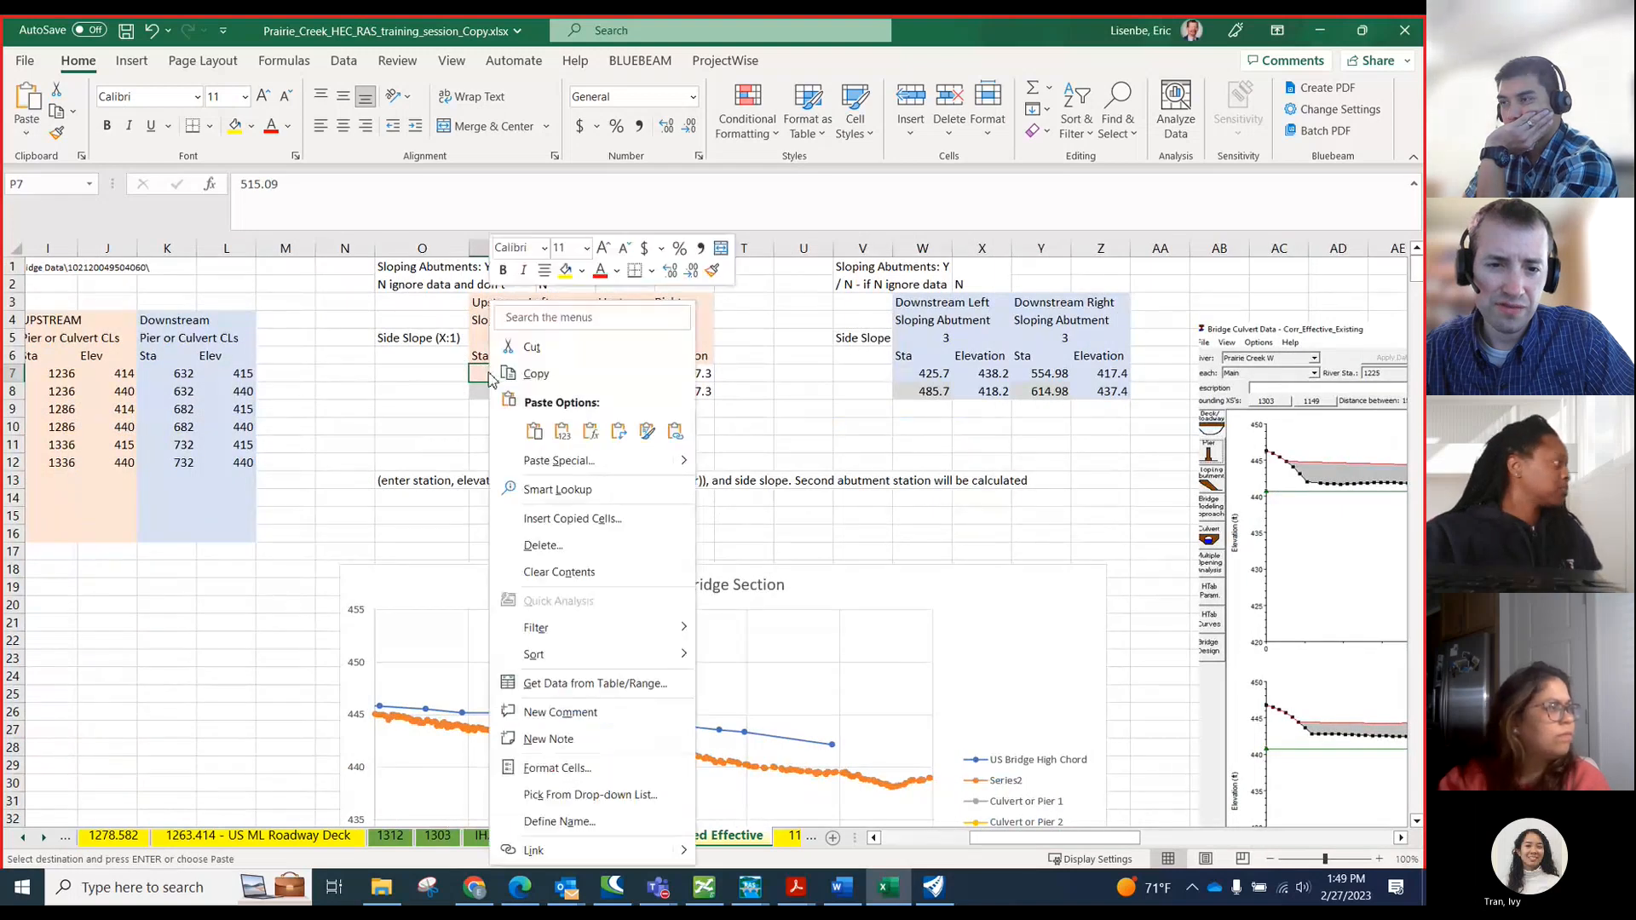
pyautogui.click(564, 428)
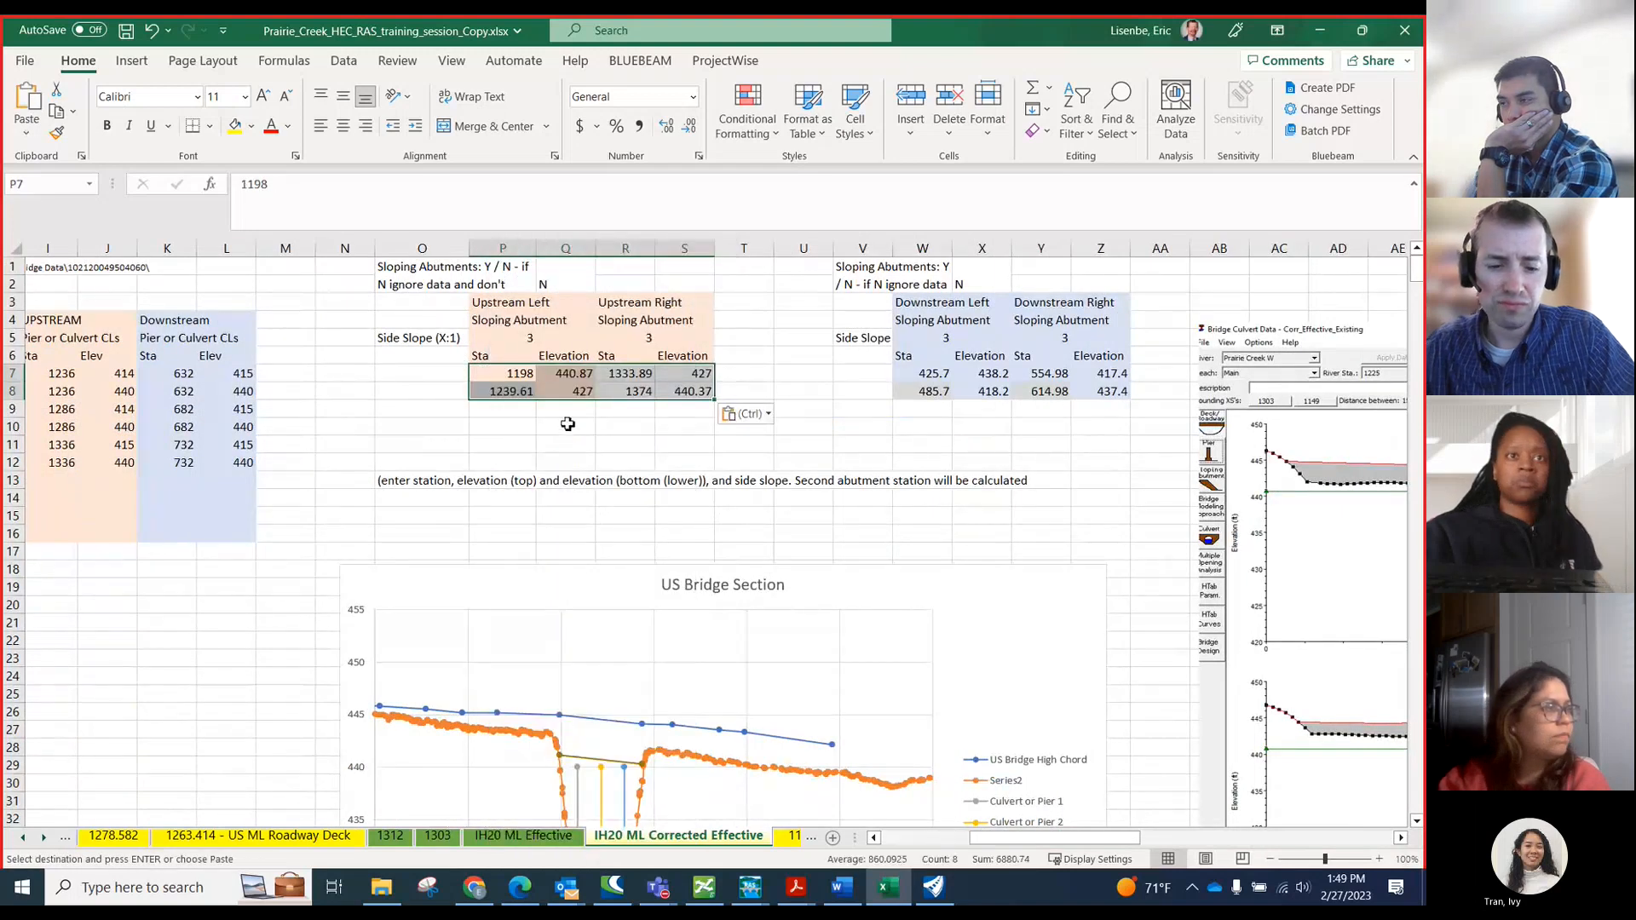
# - Look at the HEC-RAS bridge window, and return to the workbook to examine the abutments in the US Bridge Section chart
pyautogui.click(750, 887)
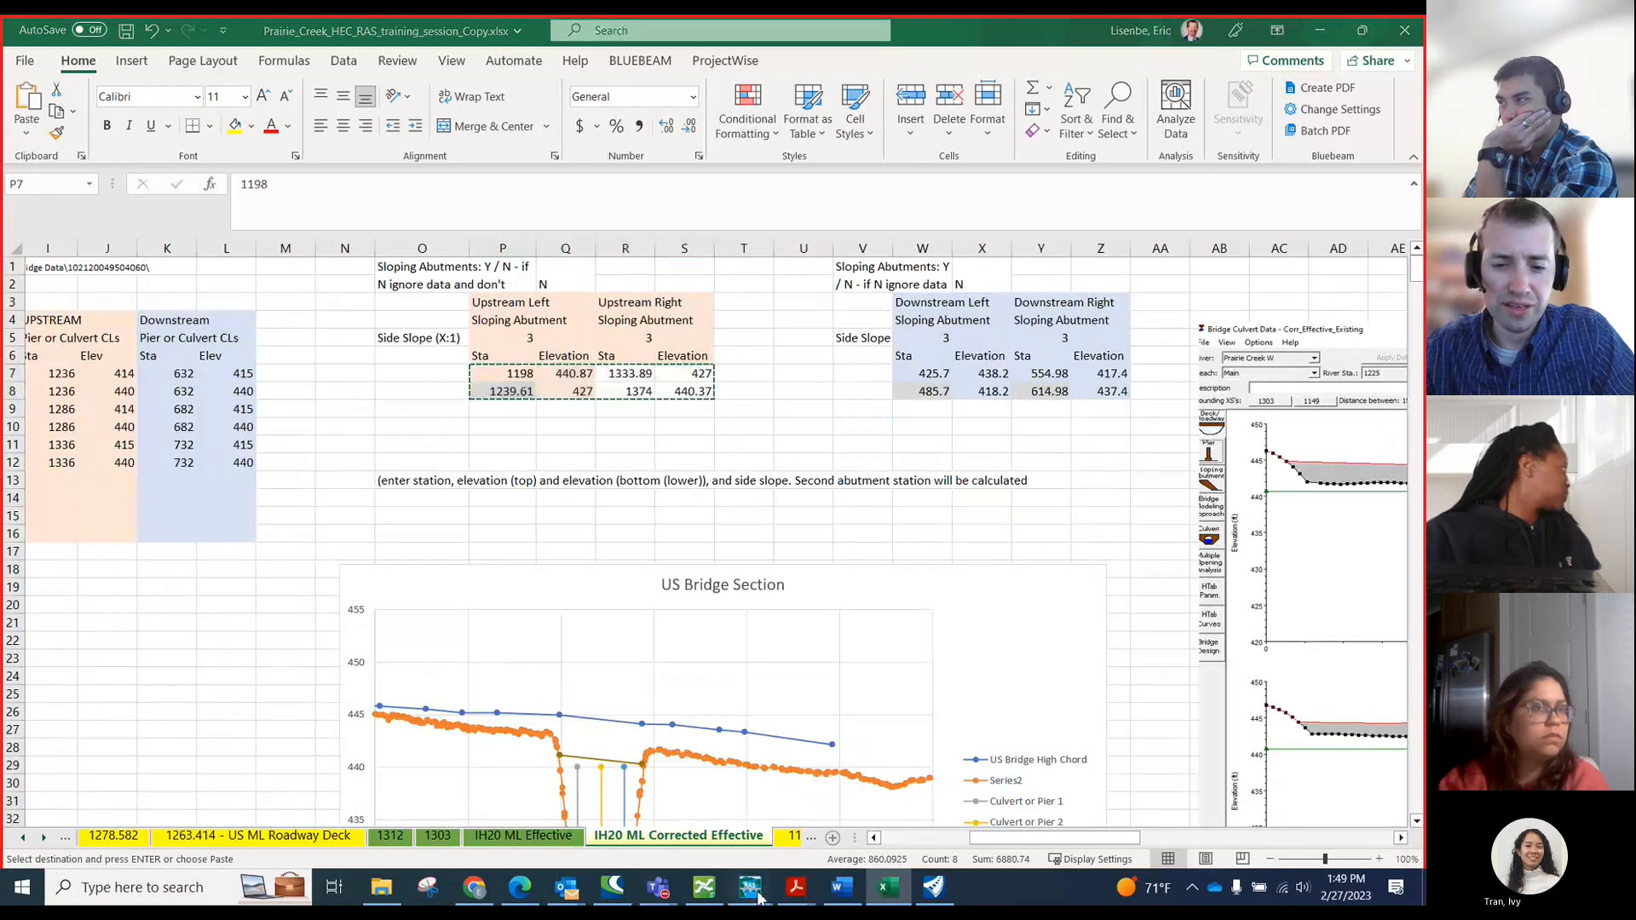
pyautogui.click(972, 811)
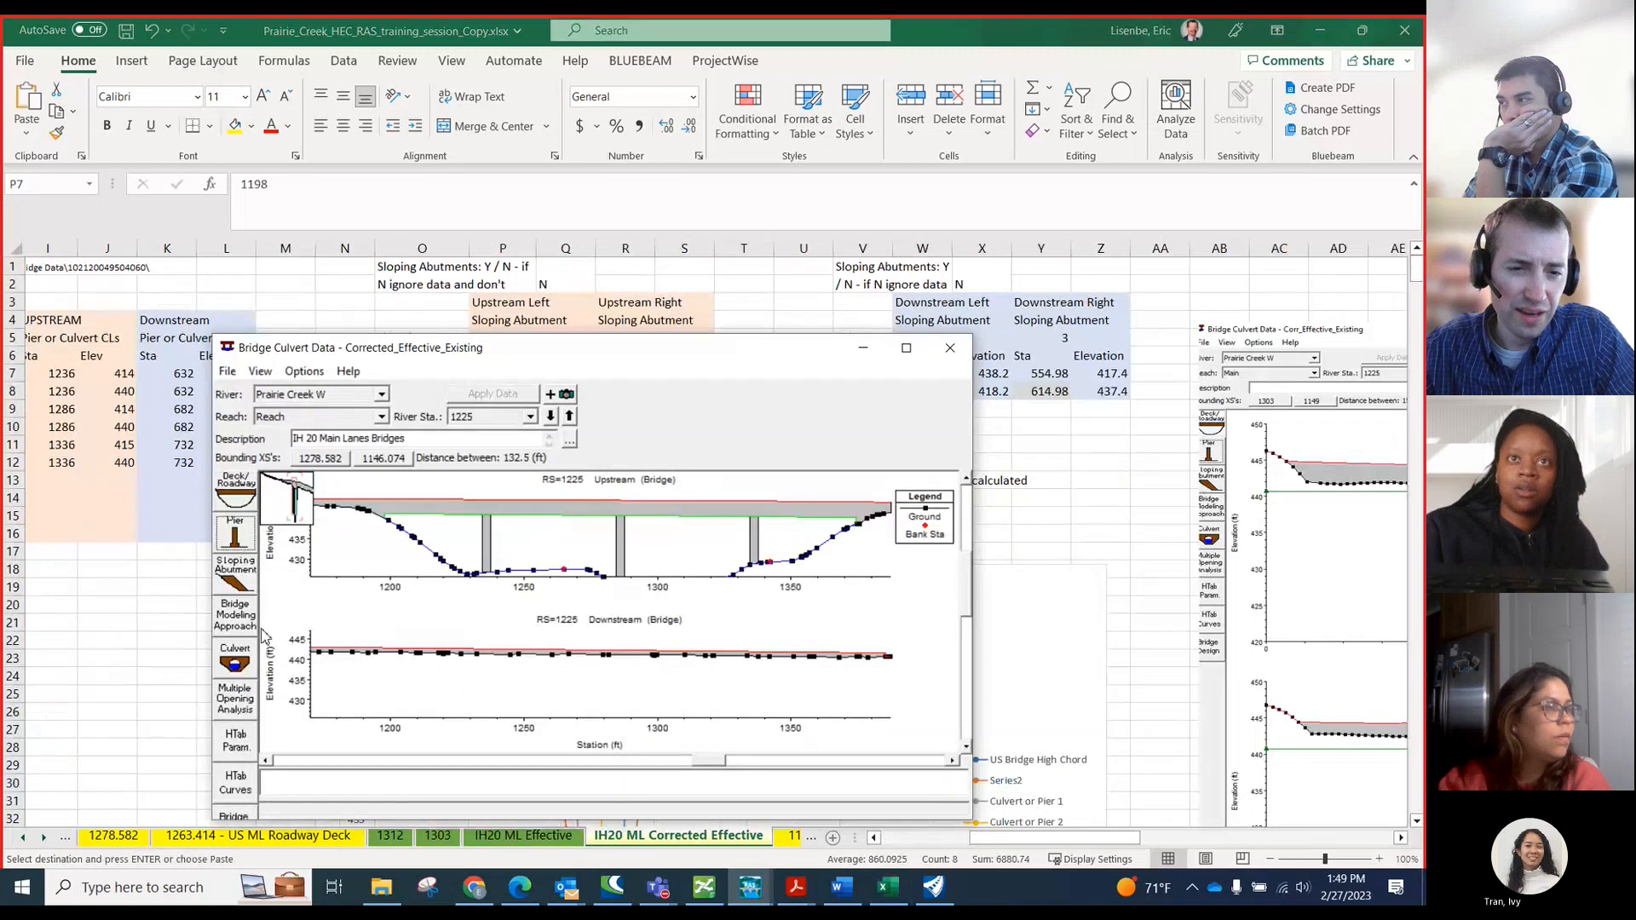
pyautogui.moveTo(466, 358); pyautogui.dragTo(470, 354)
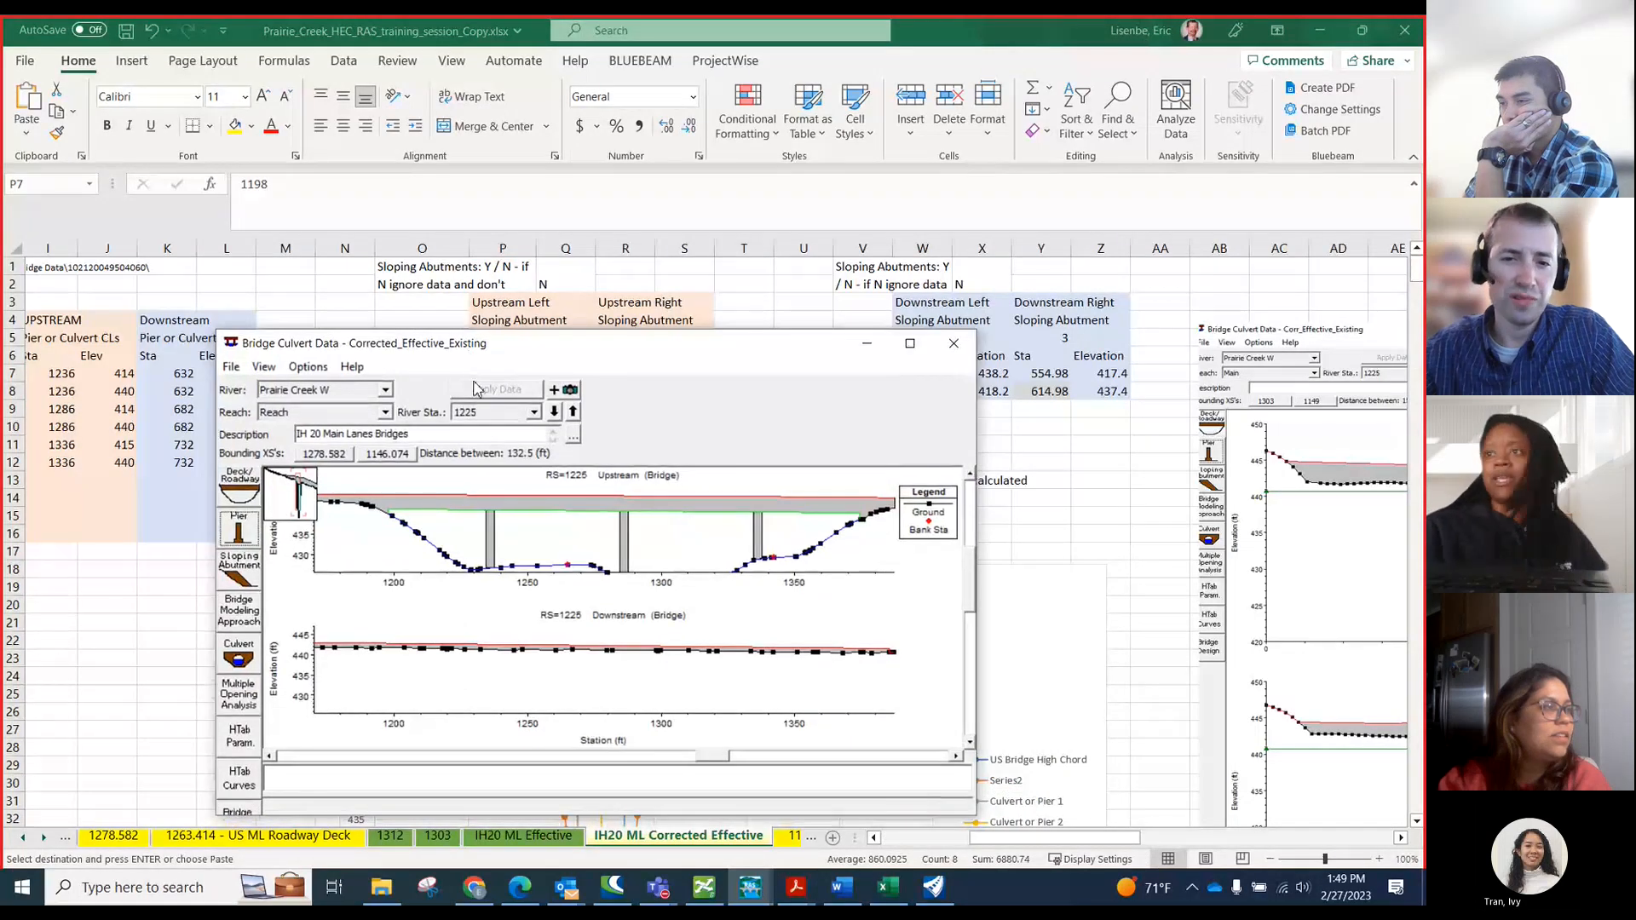
pyautogui.click(739, 305)
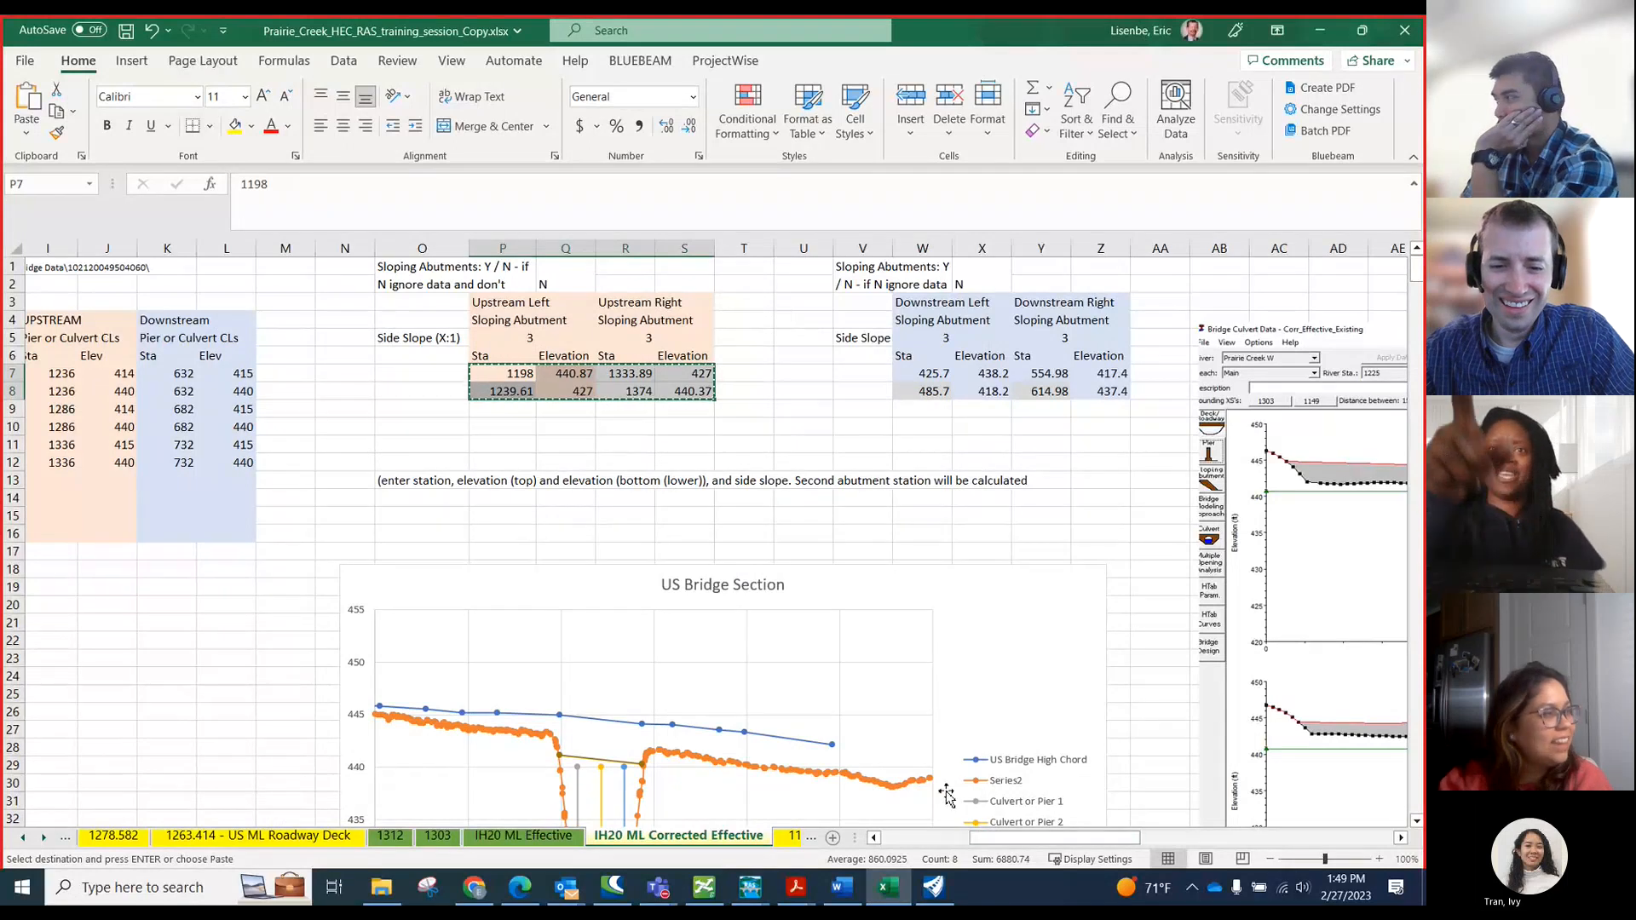
pyautogui.scroll(-5, 741, 621)
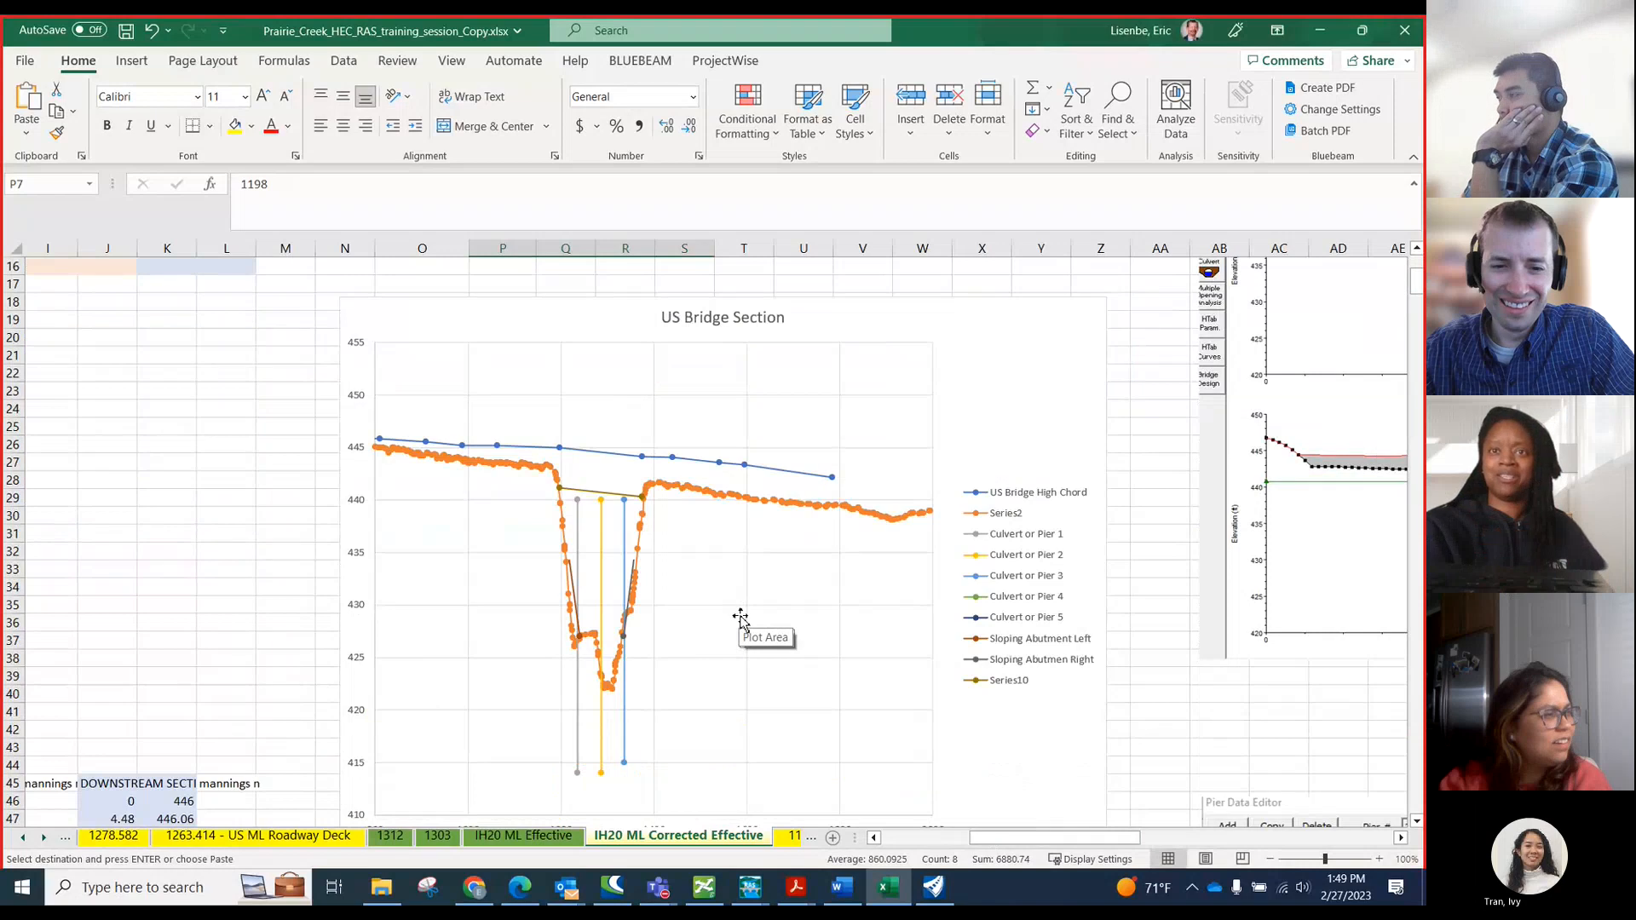
pyautogui.scroll(5, 741, 621)
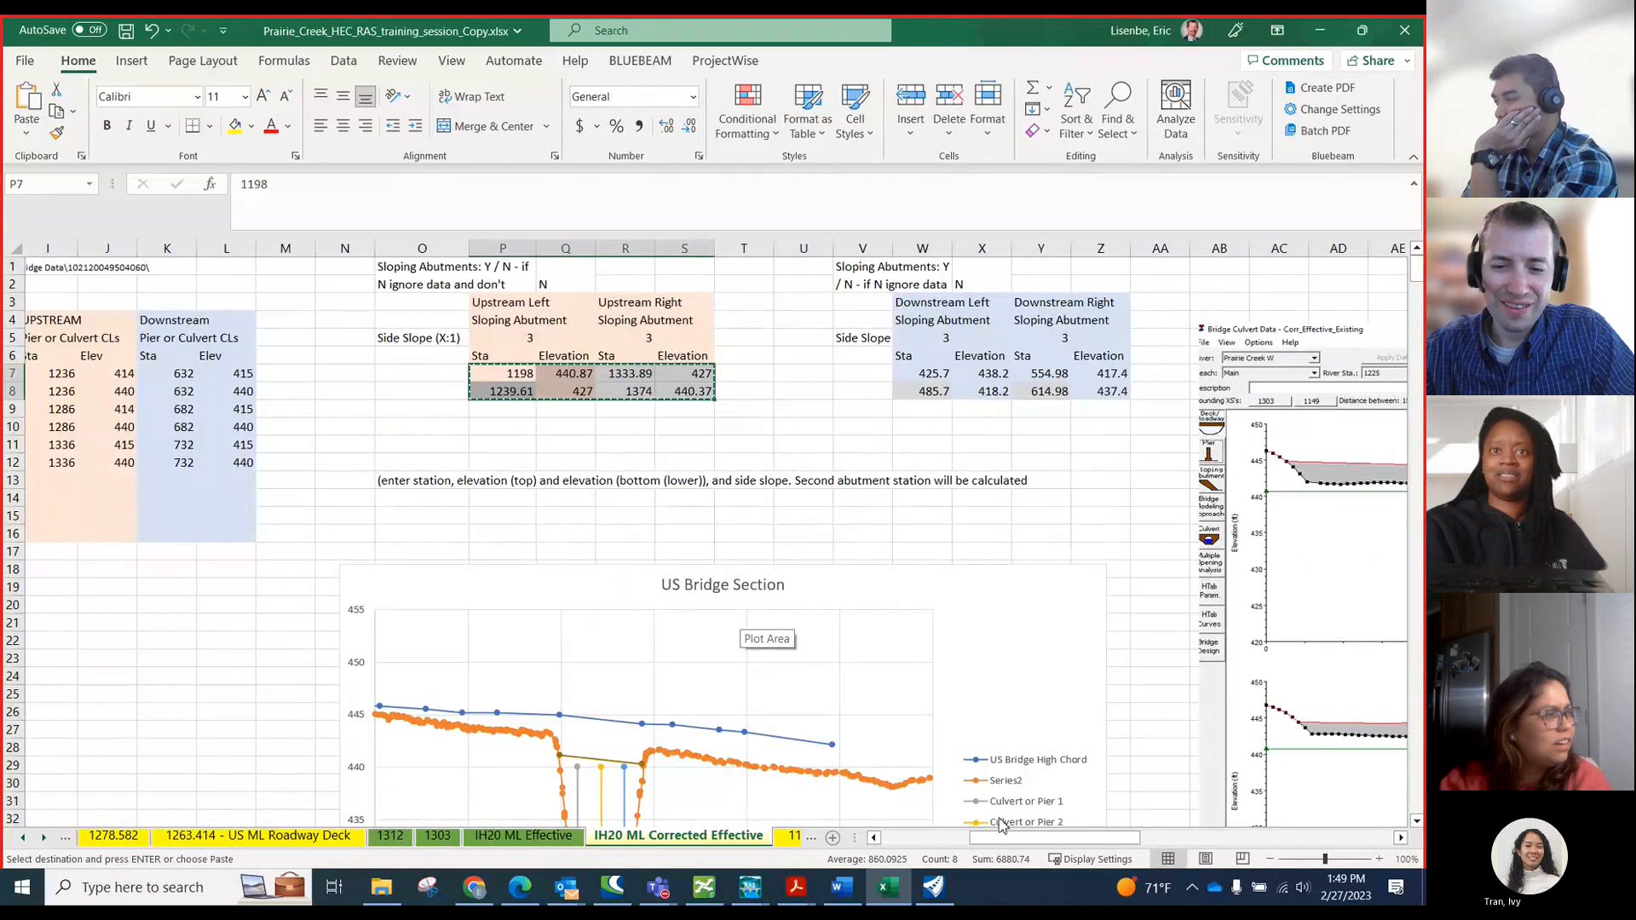
# - Check the calculator's upstream left abutment station and elevations against the bridge profile in the 1962 original plans PDF
pyautogui.hscroll(10, 1003, 823)
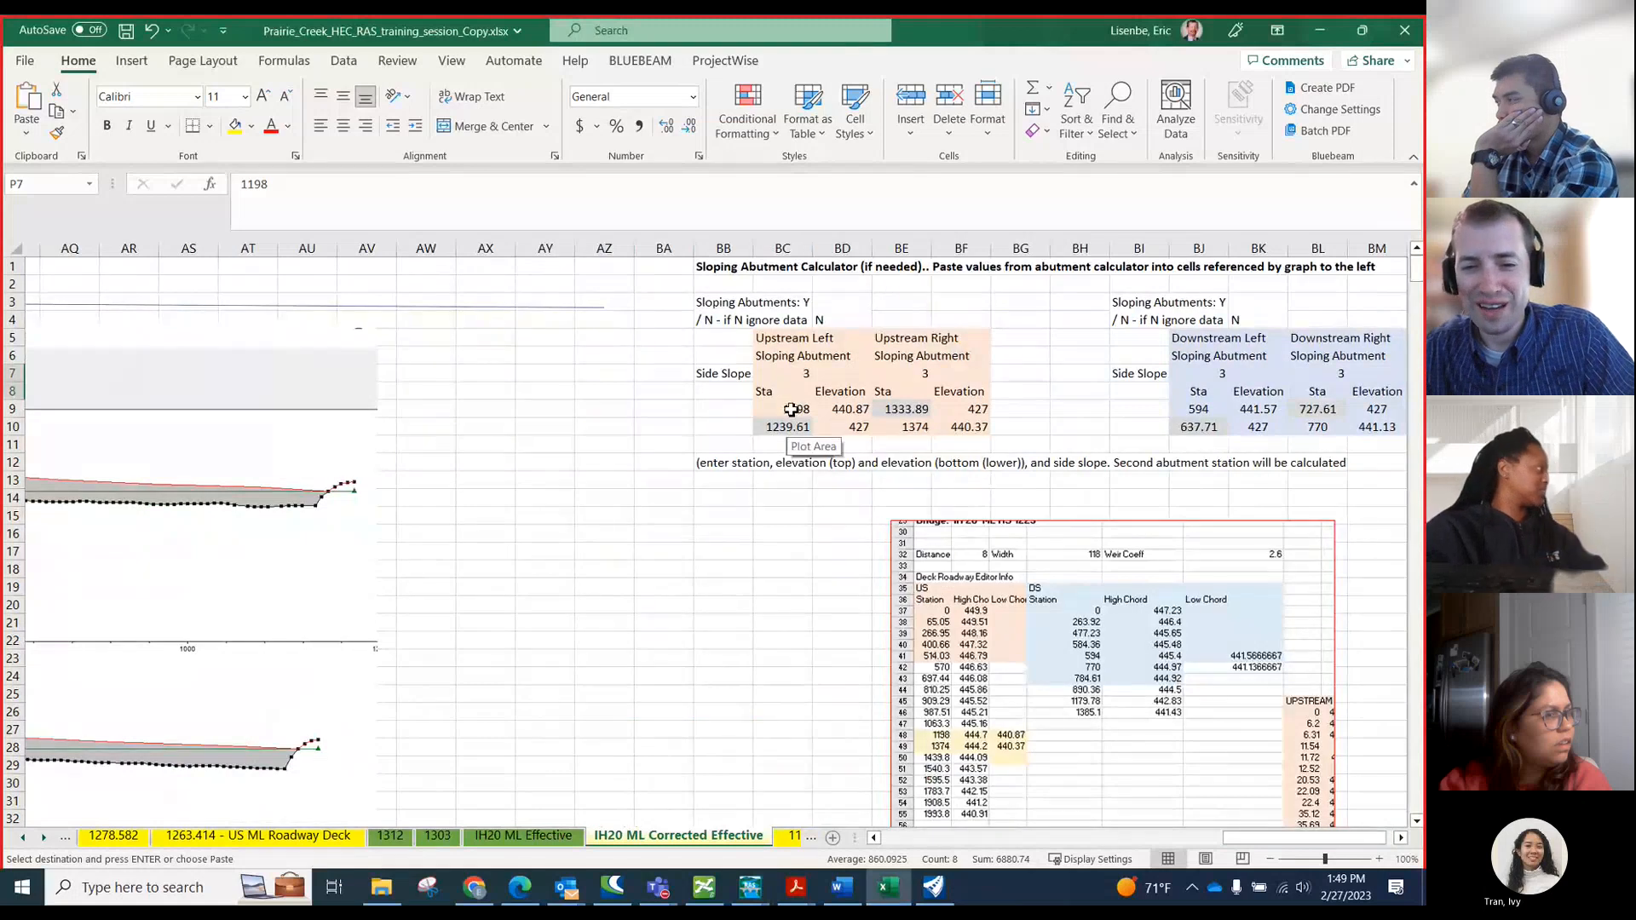
pyautogui.click(791, 410)
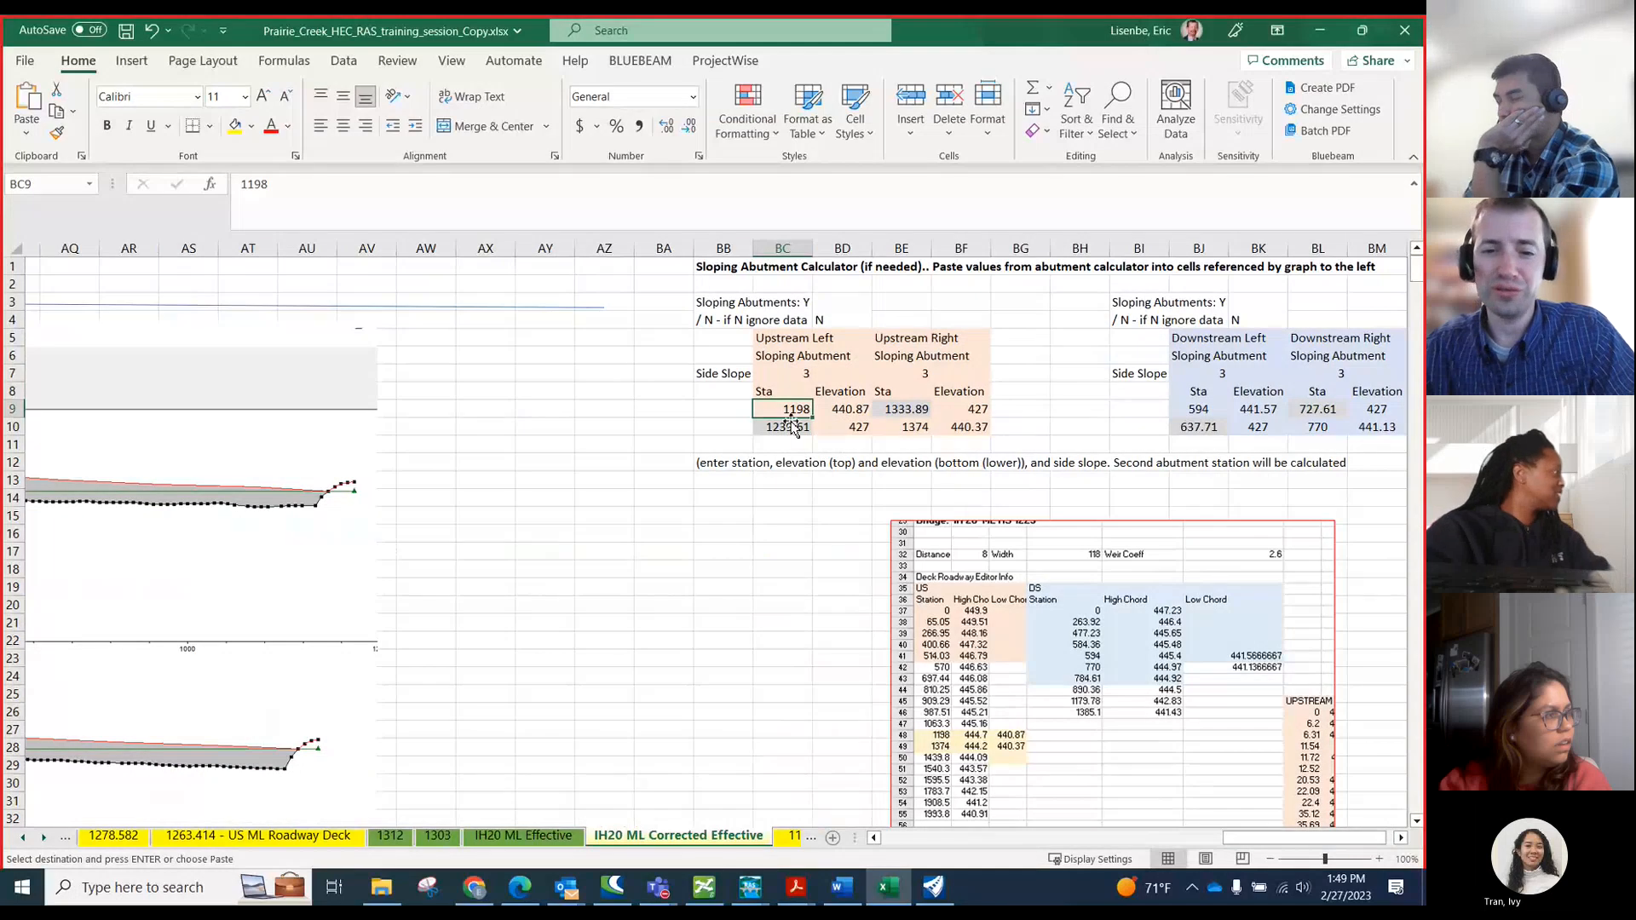
pyautogui.click(848, 429)
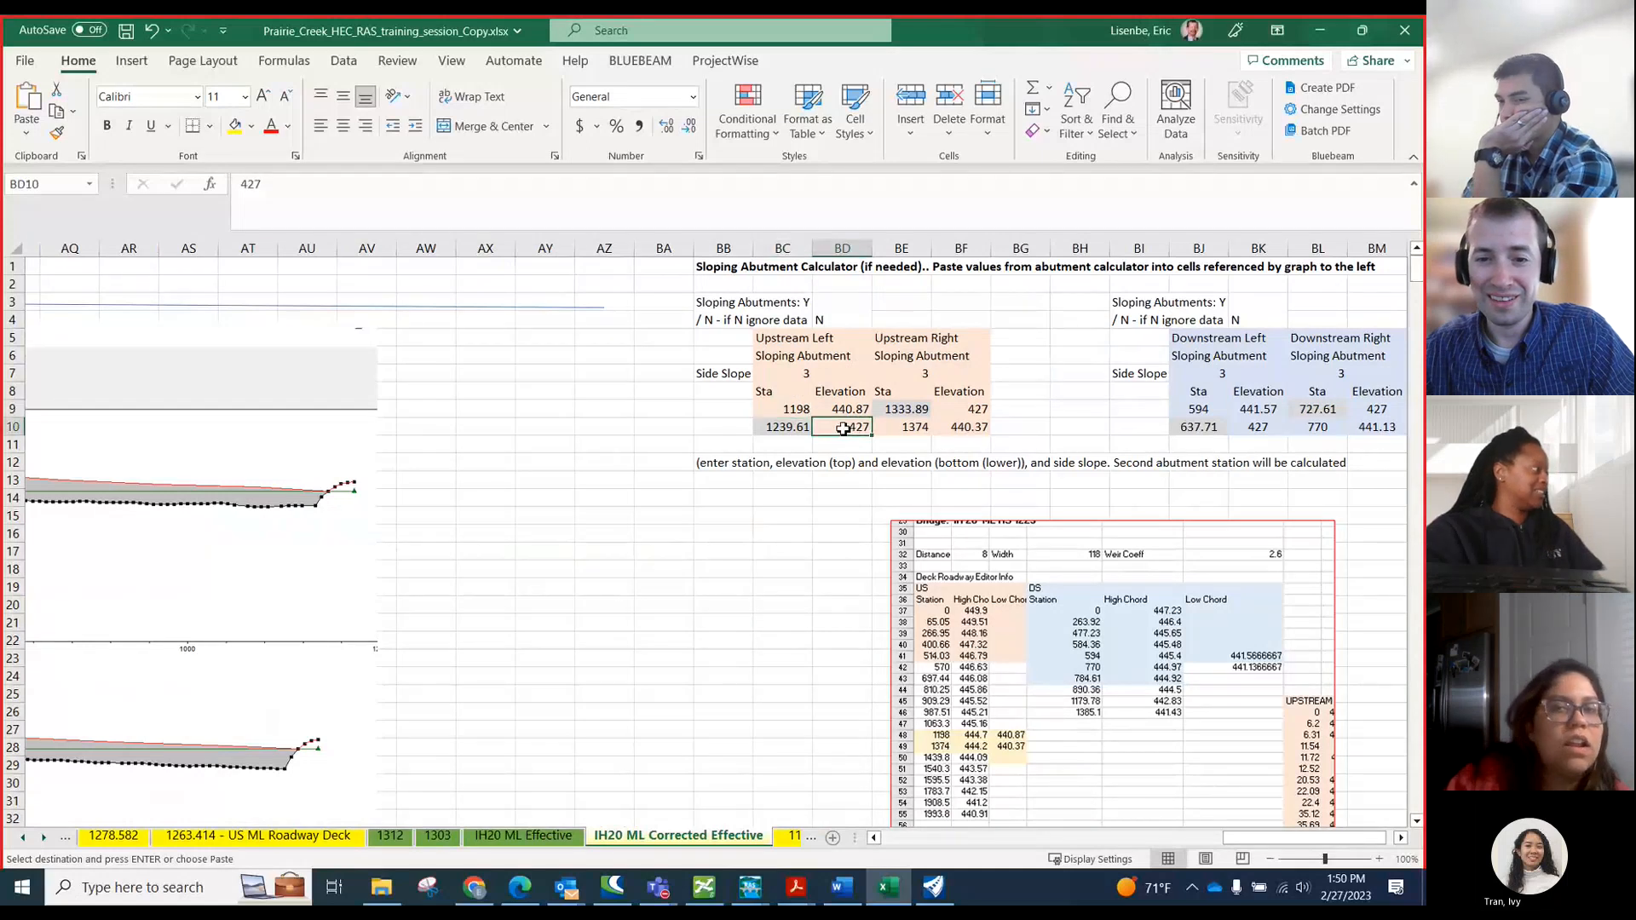
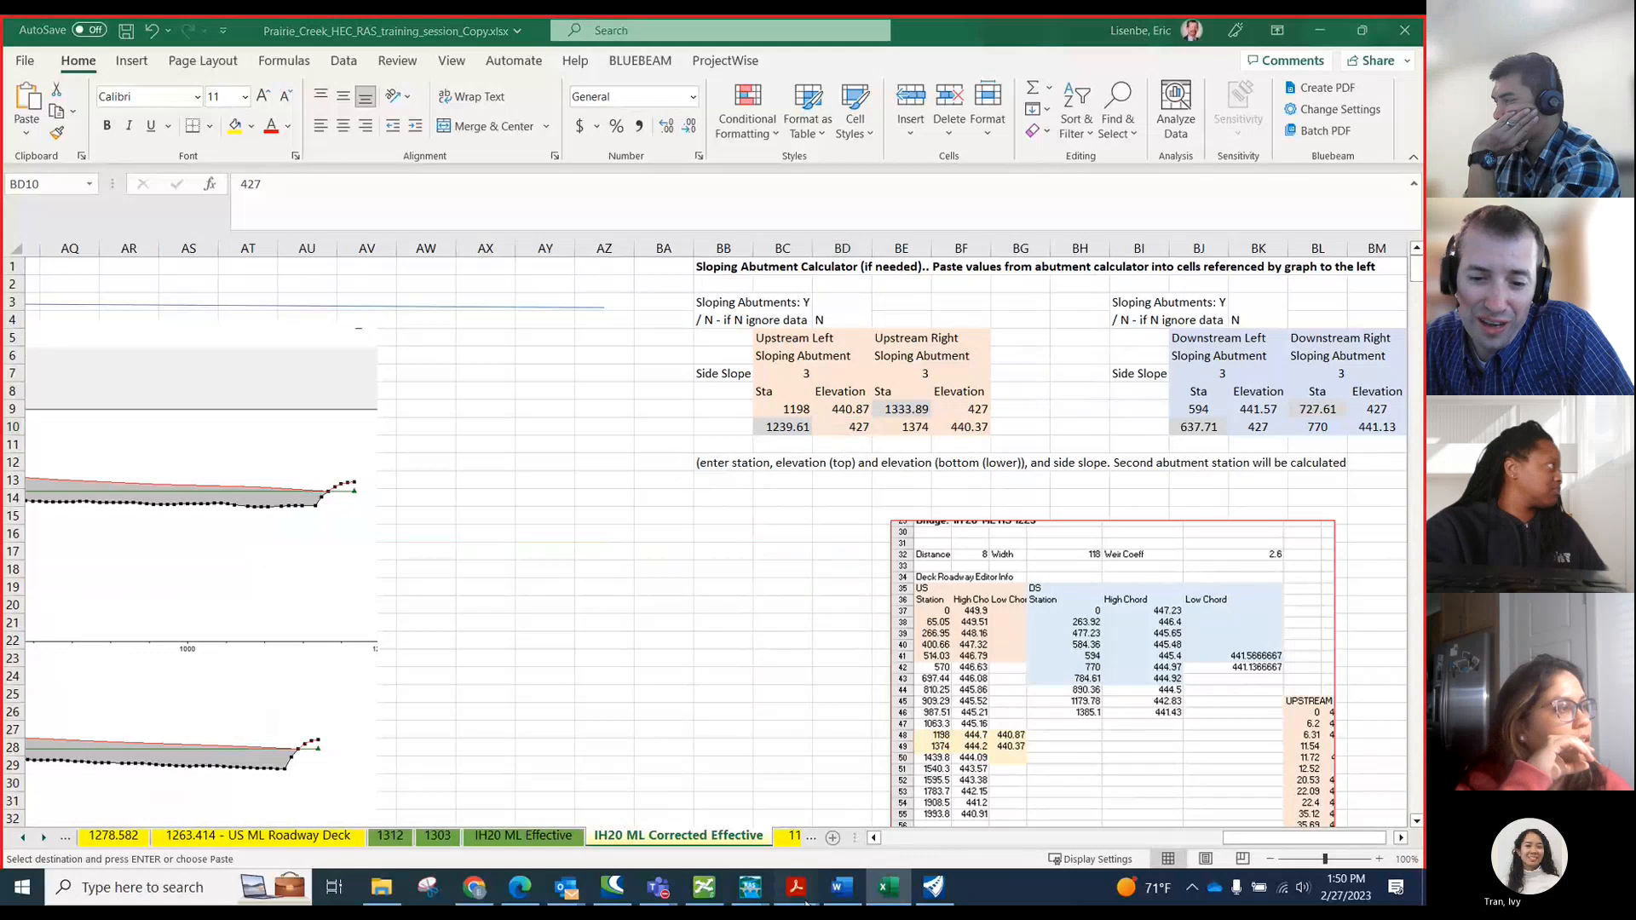
pyautogui.moveTo(796, 887)
pyautogui.click(890, 852)
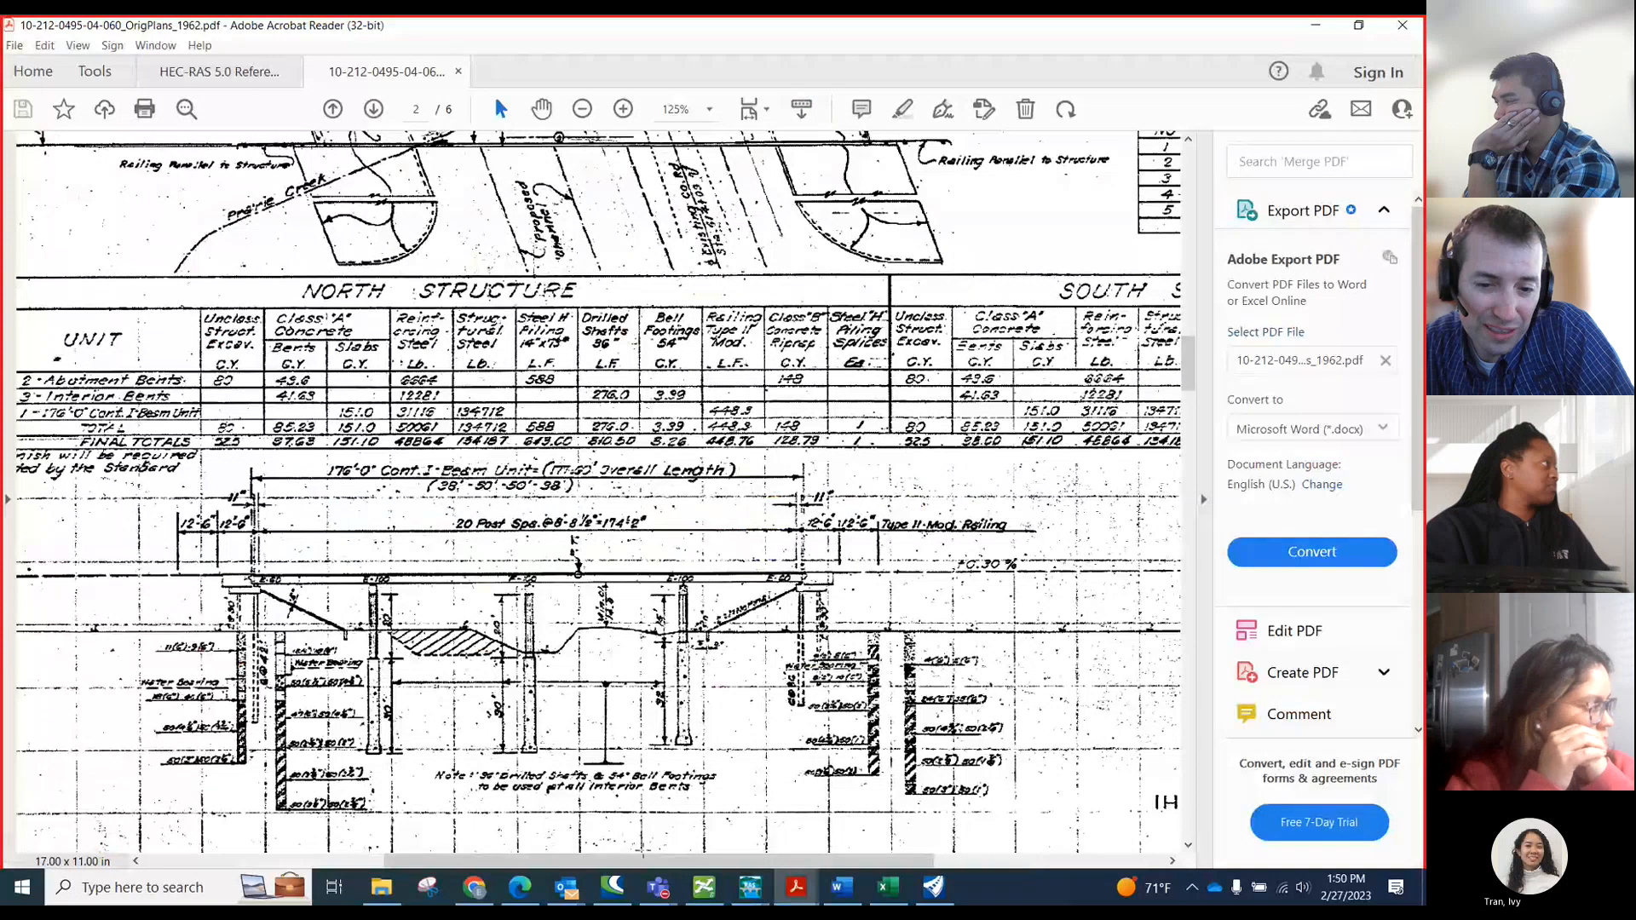
pyautogui.hscroll(-5, 284, 843)
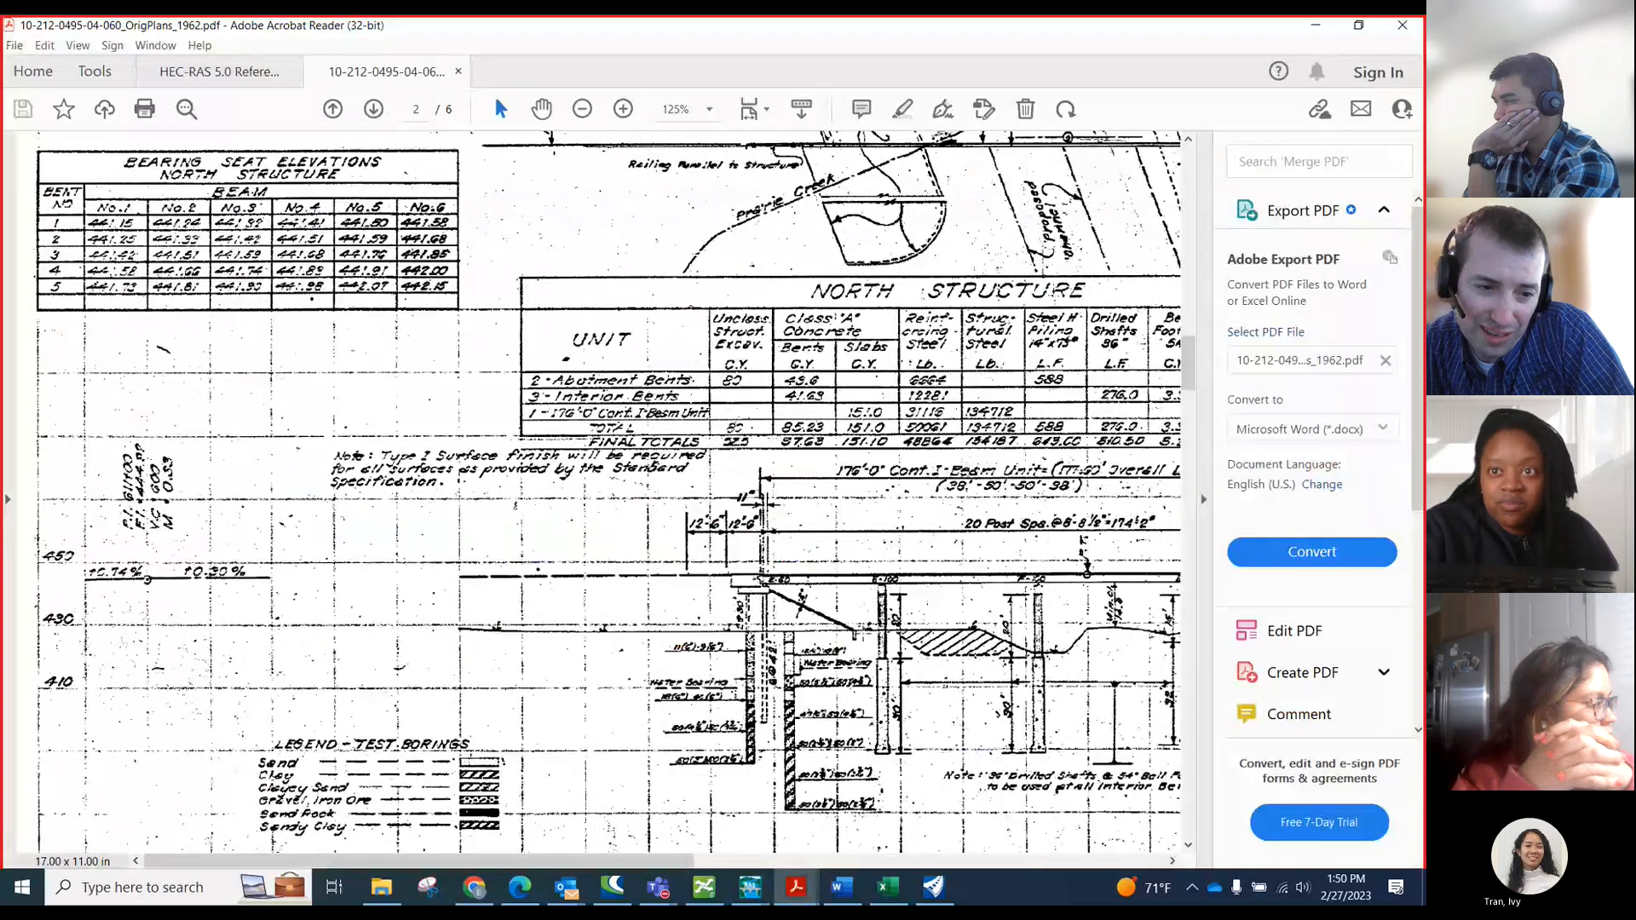
pyautogui.click(1323, 32)
pyautogui.click(847, 410)
pyautogui.click(847, 427)
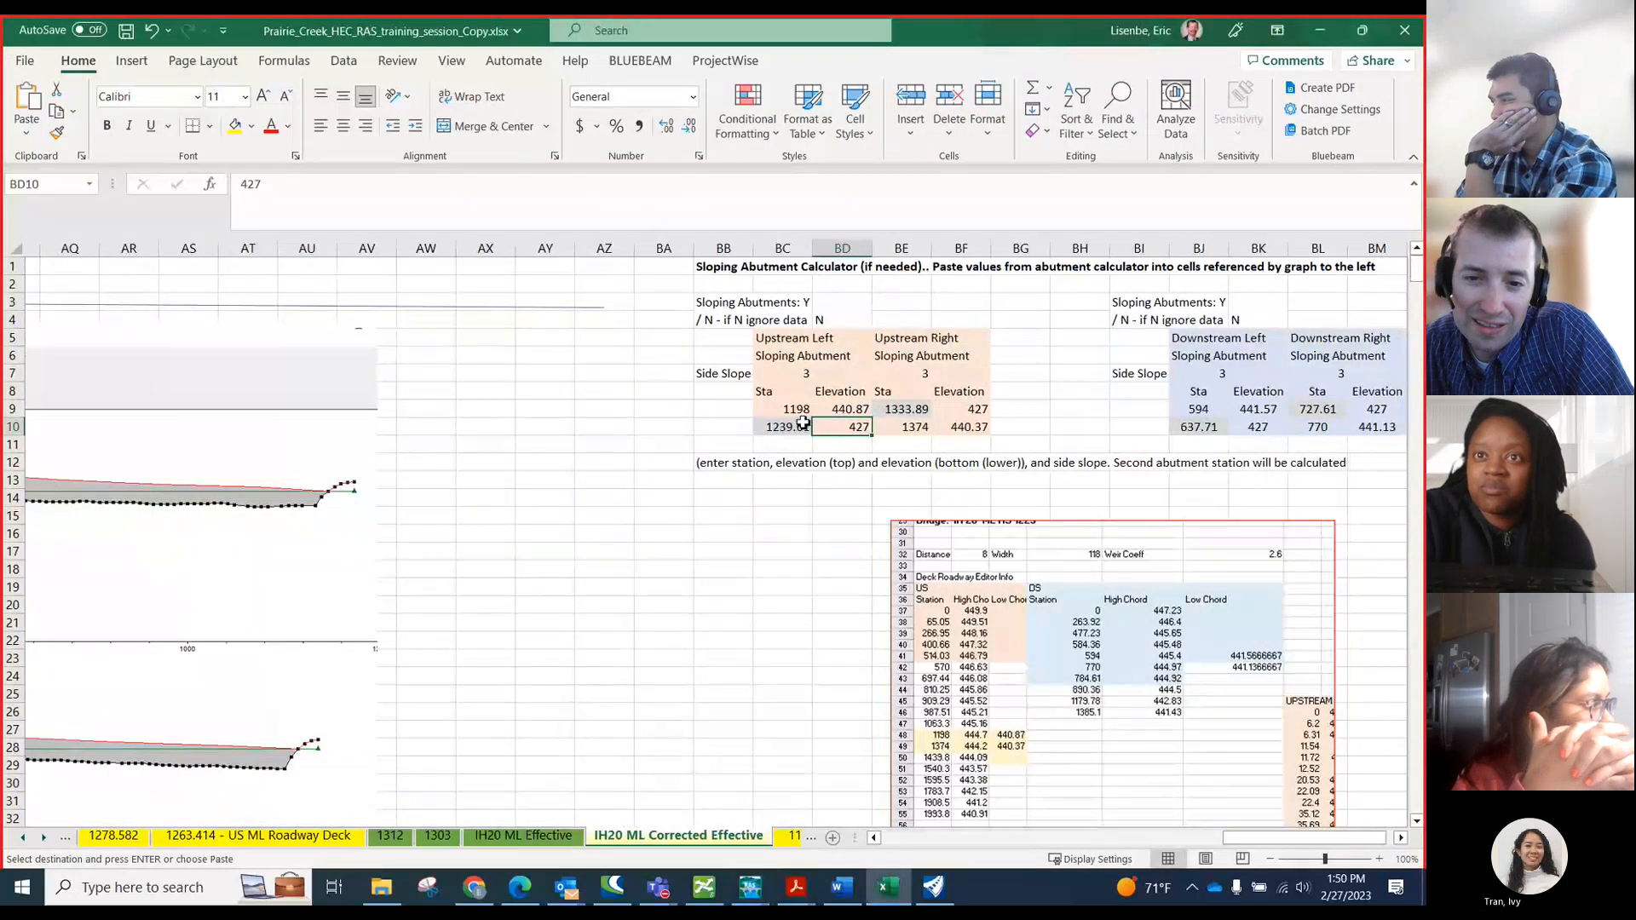
# - Copy the downstream left and right abutment stations and elevations, BJ9:BM10, from the Sloping Abutment Calculator
pyautogui.moveTo(1241, 840); pyautogui.dragTo(1278, 840)
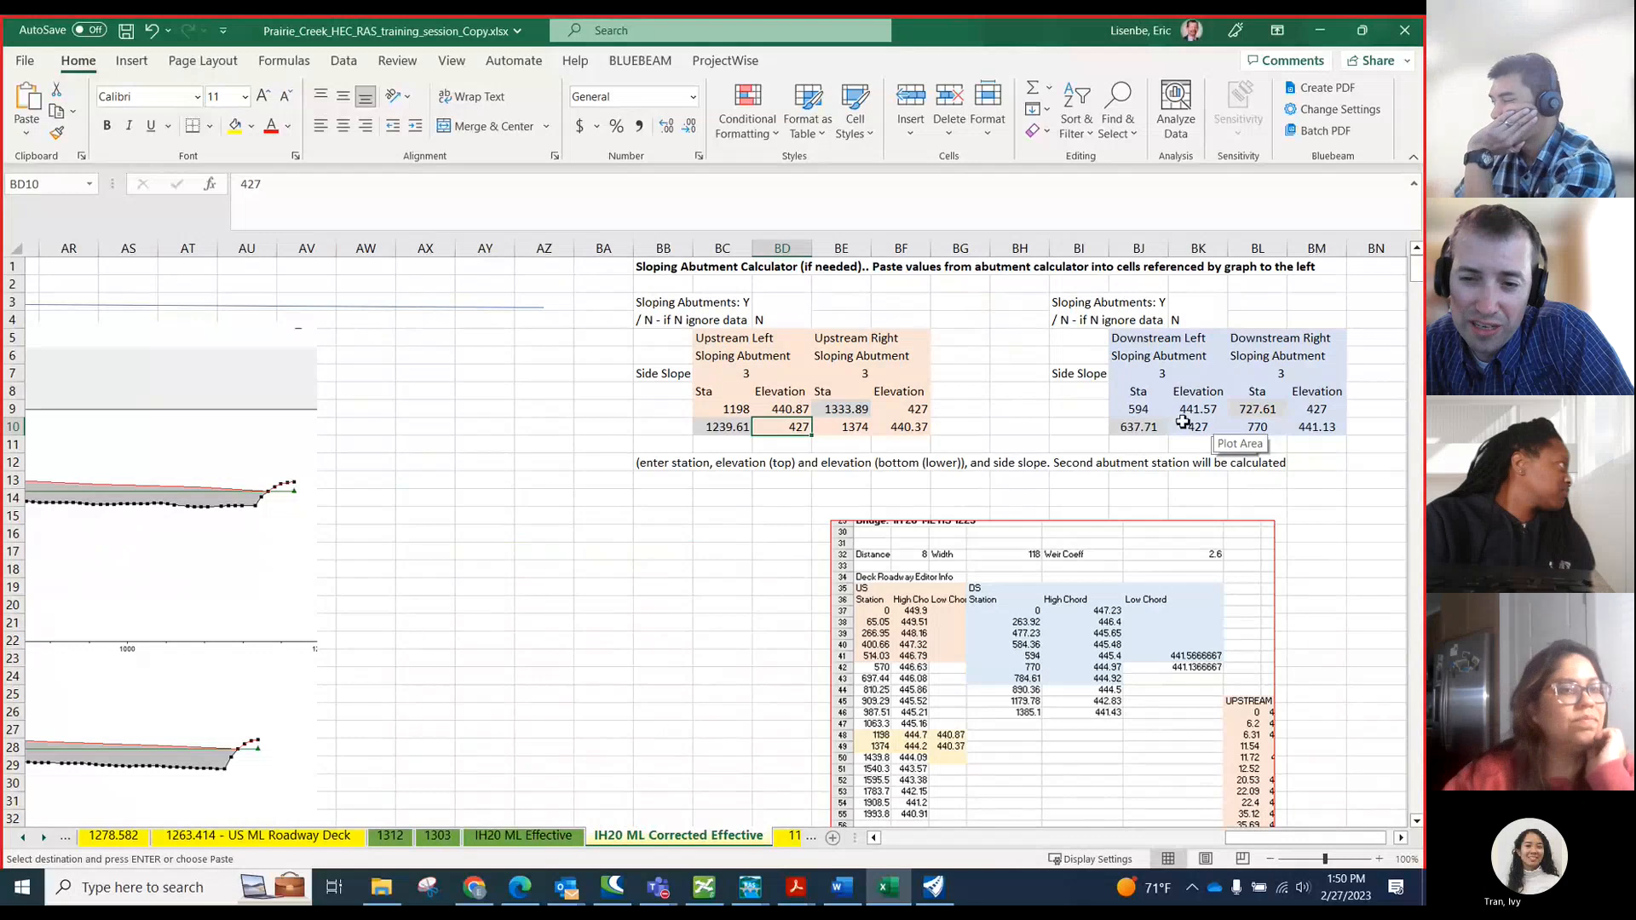
pyautogui.click(1144, 410)
pyautogui.moveTo(1144, 410); pyautogui.dragTo(1340, 439)
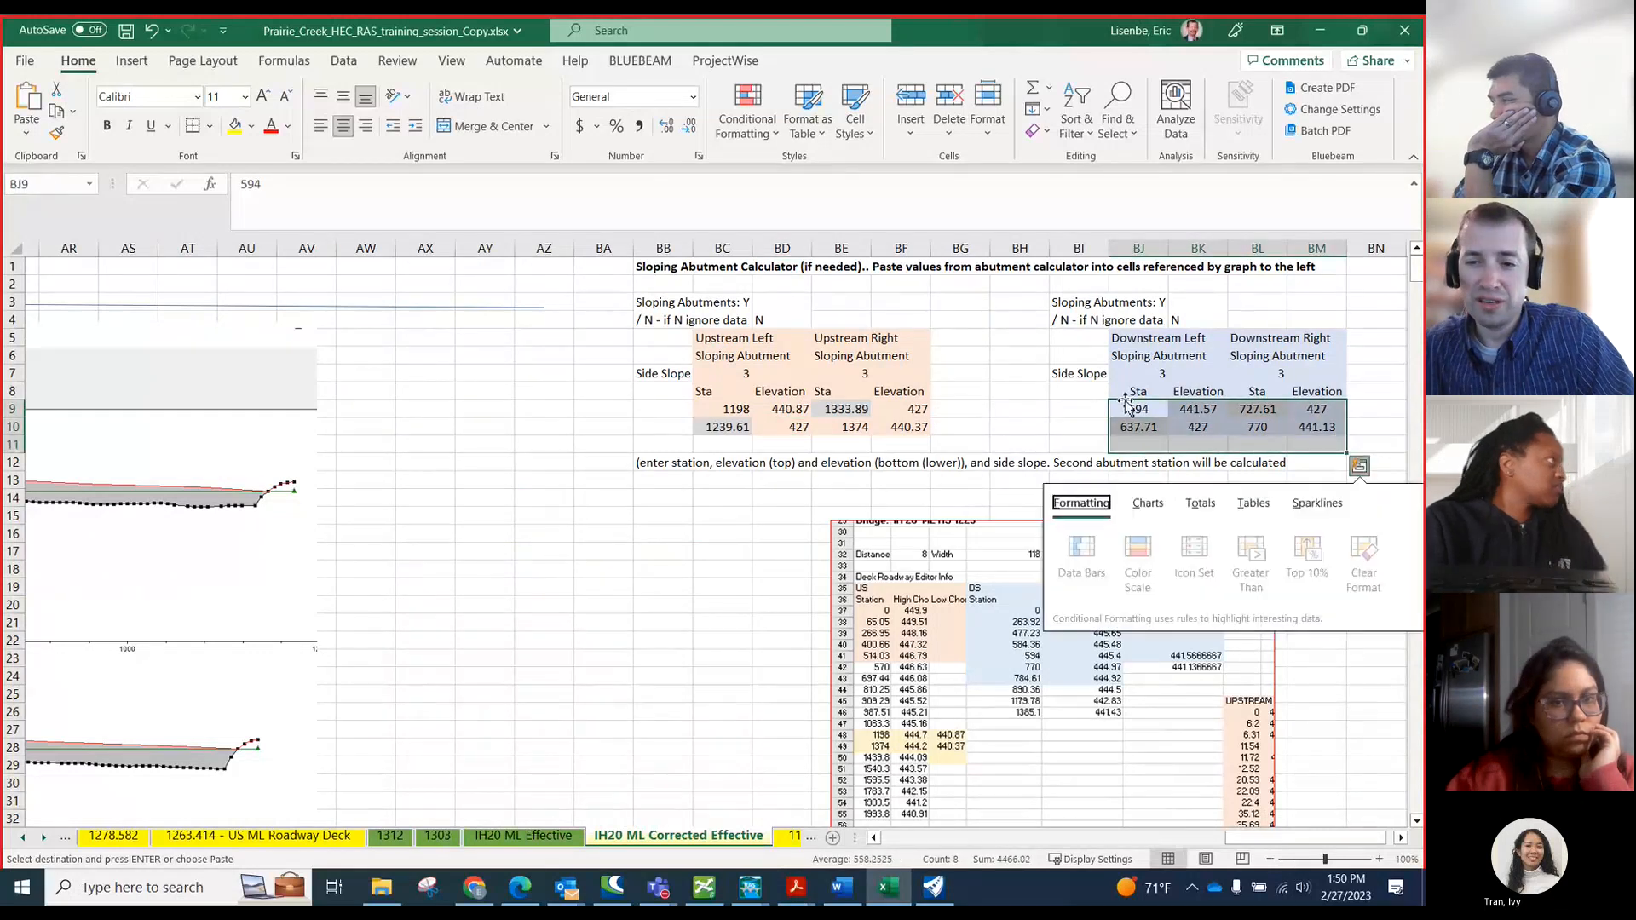
pyautogui.click(1357, 464)
pyautogui.moveTo(1138, 409); pyautogui.dragTo(1329, 430)
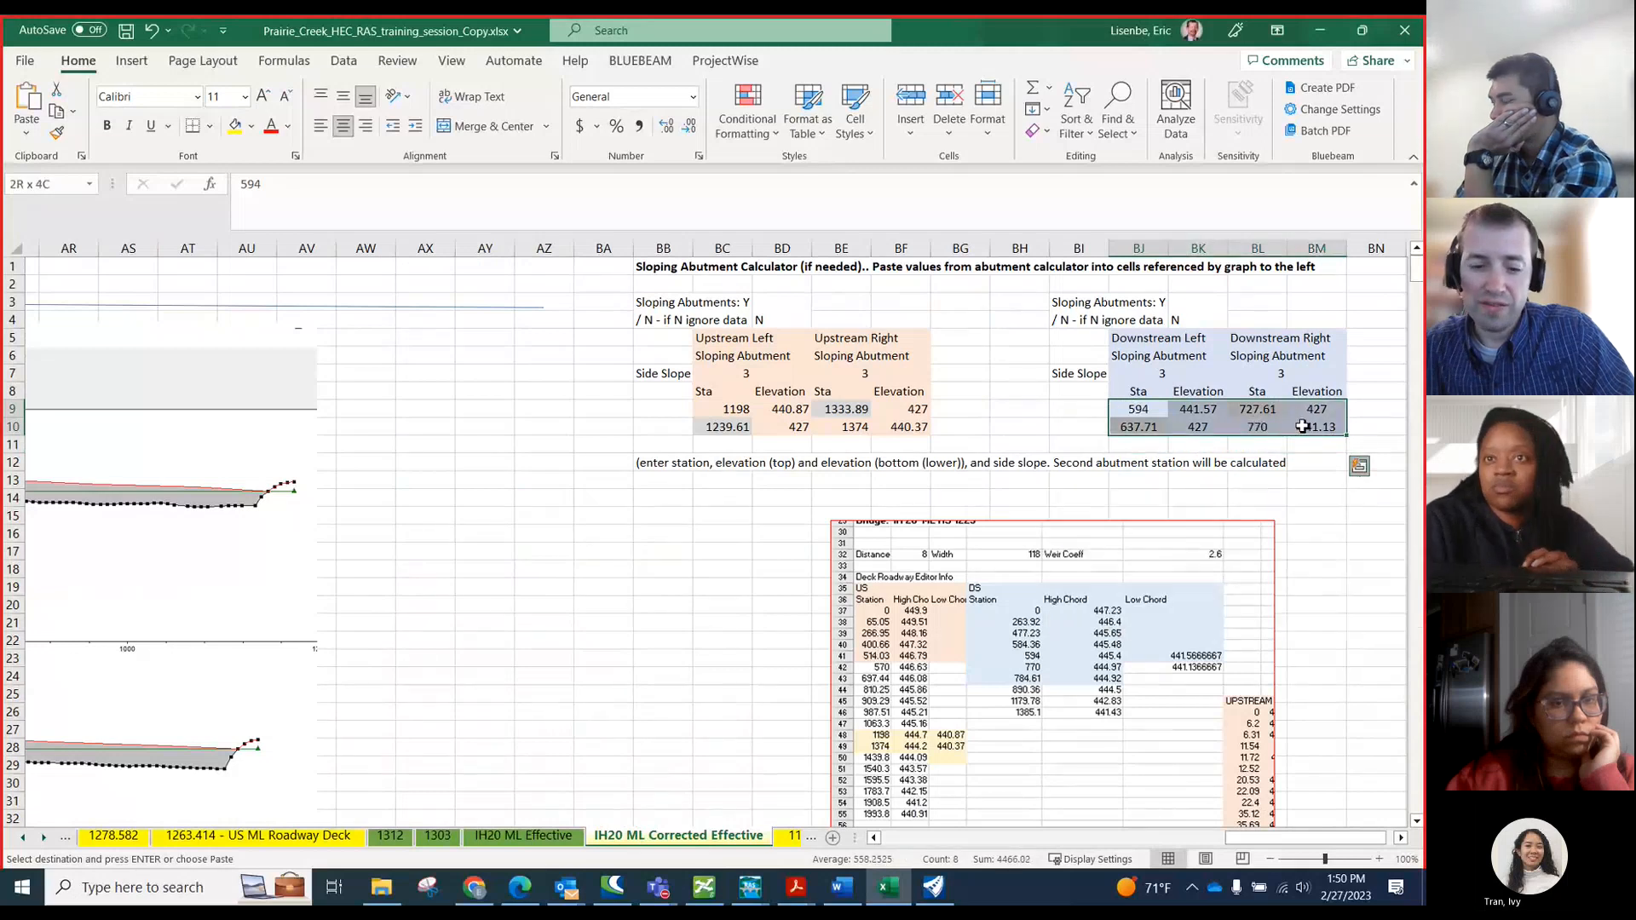
pyautogui.hotkey('ctrl', 'c')
# - Paste the copied downstream abutment data as values only into W7:Z8, the table referenced by the graph
pyautogui.moveTo(1261, 839); pyautogui.dragTo(968, 755)
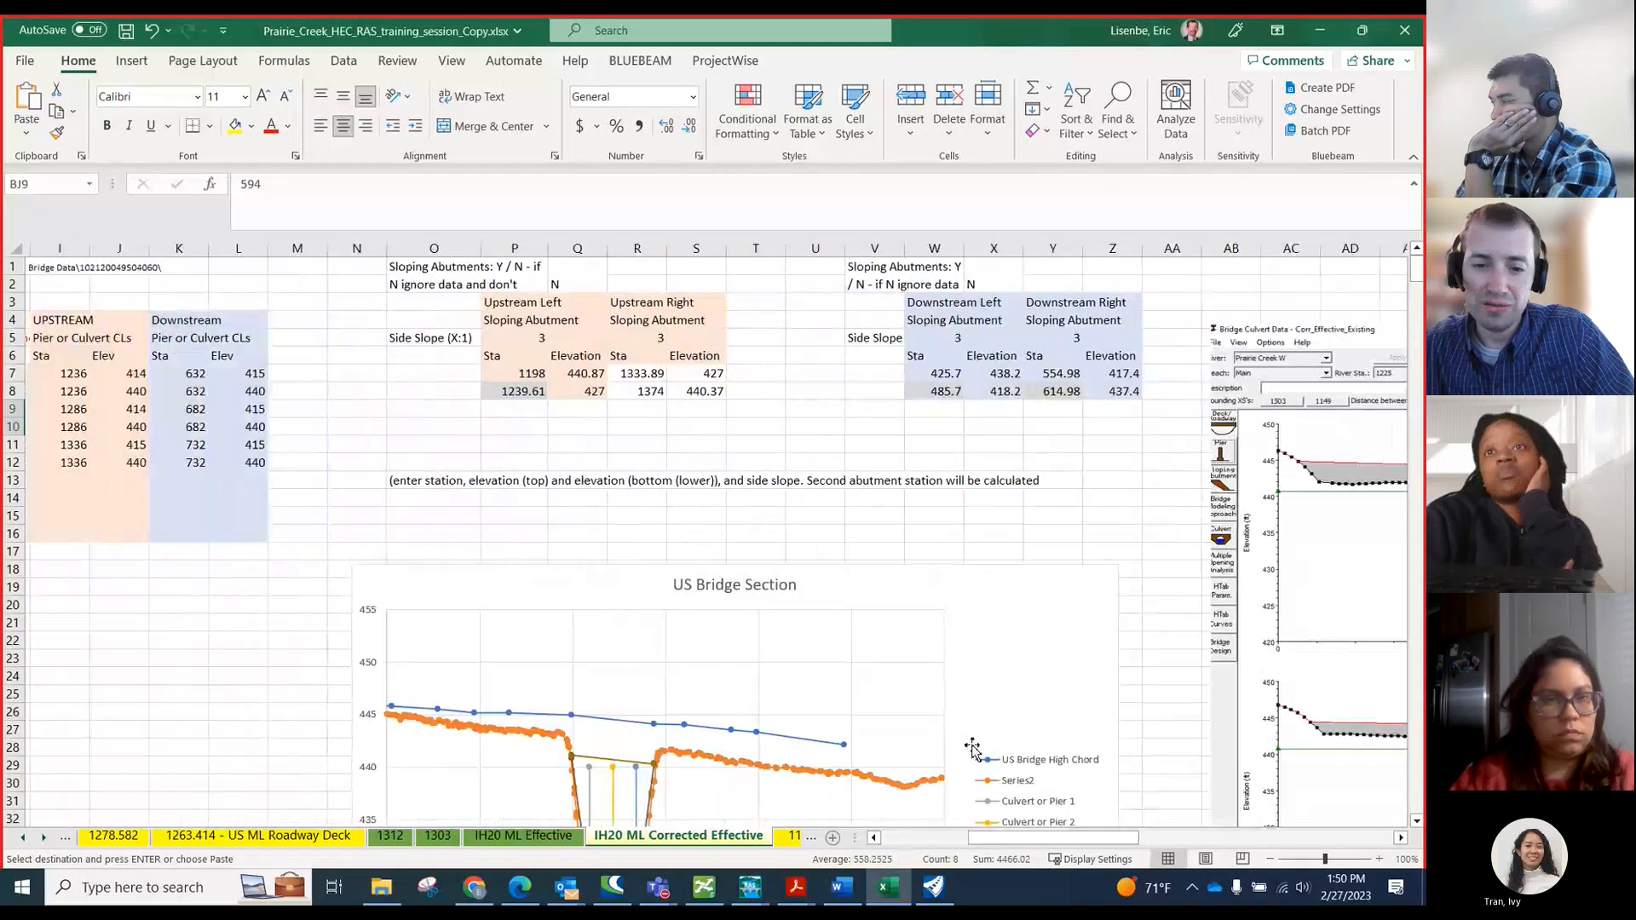
pyautogui.scroll(-4, 701, 650)
pyautogui.scroll(-6, 648, 596)
pyautogui.scroll(-5, 639, 591)
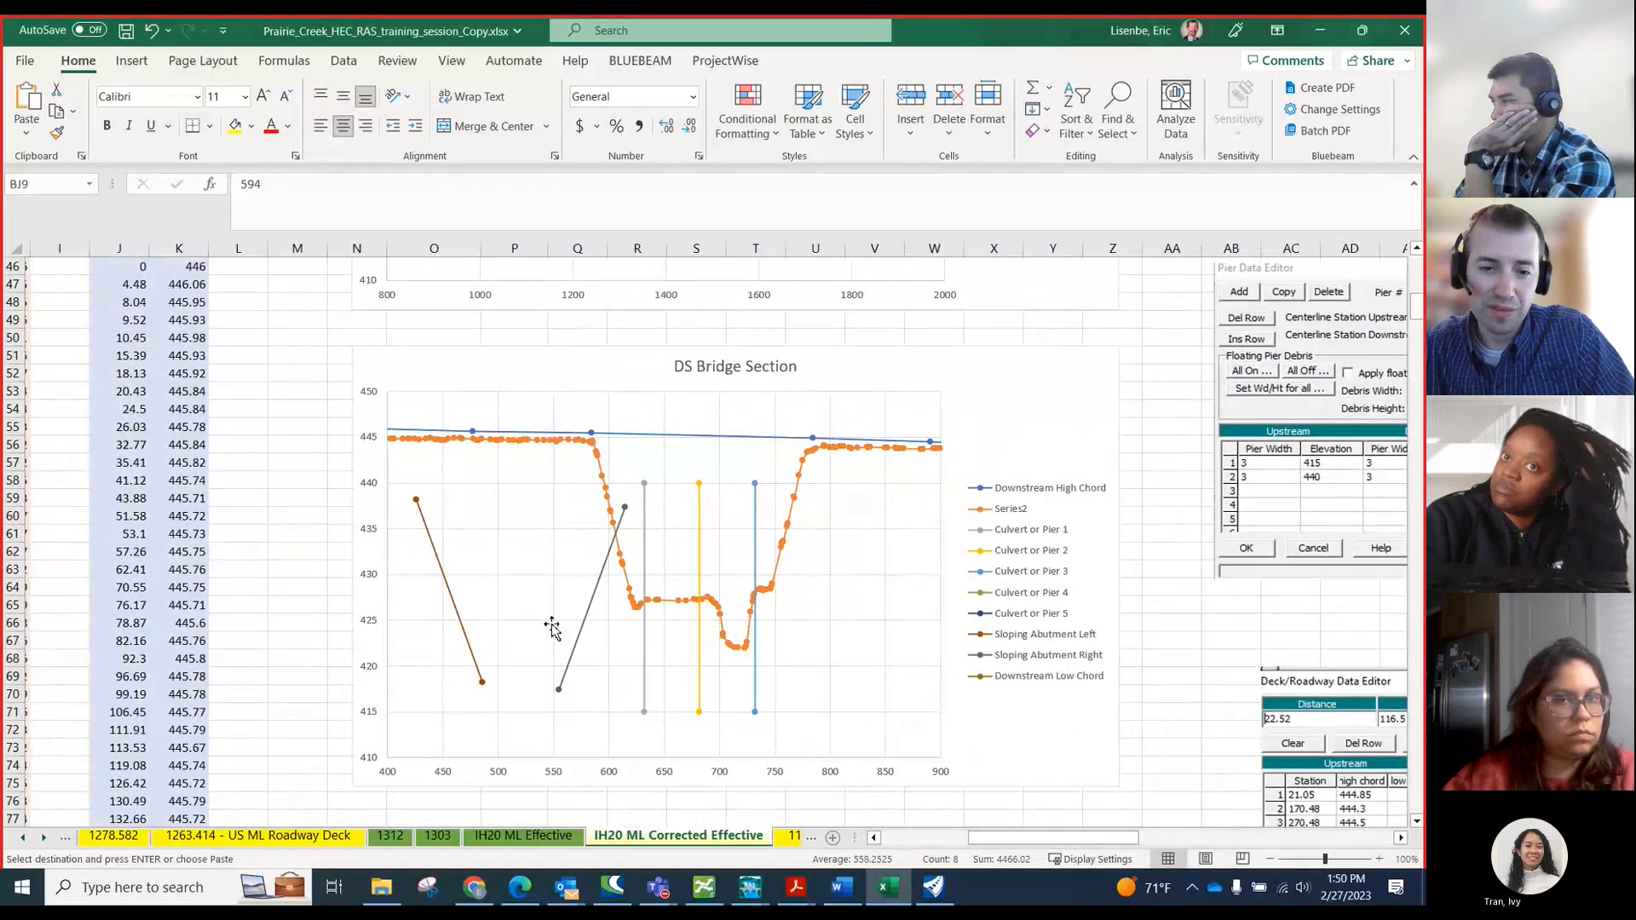
pyautogui.scroll(15, 957, 741)
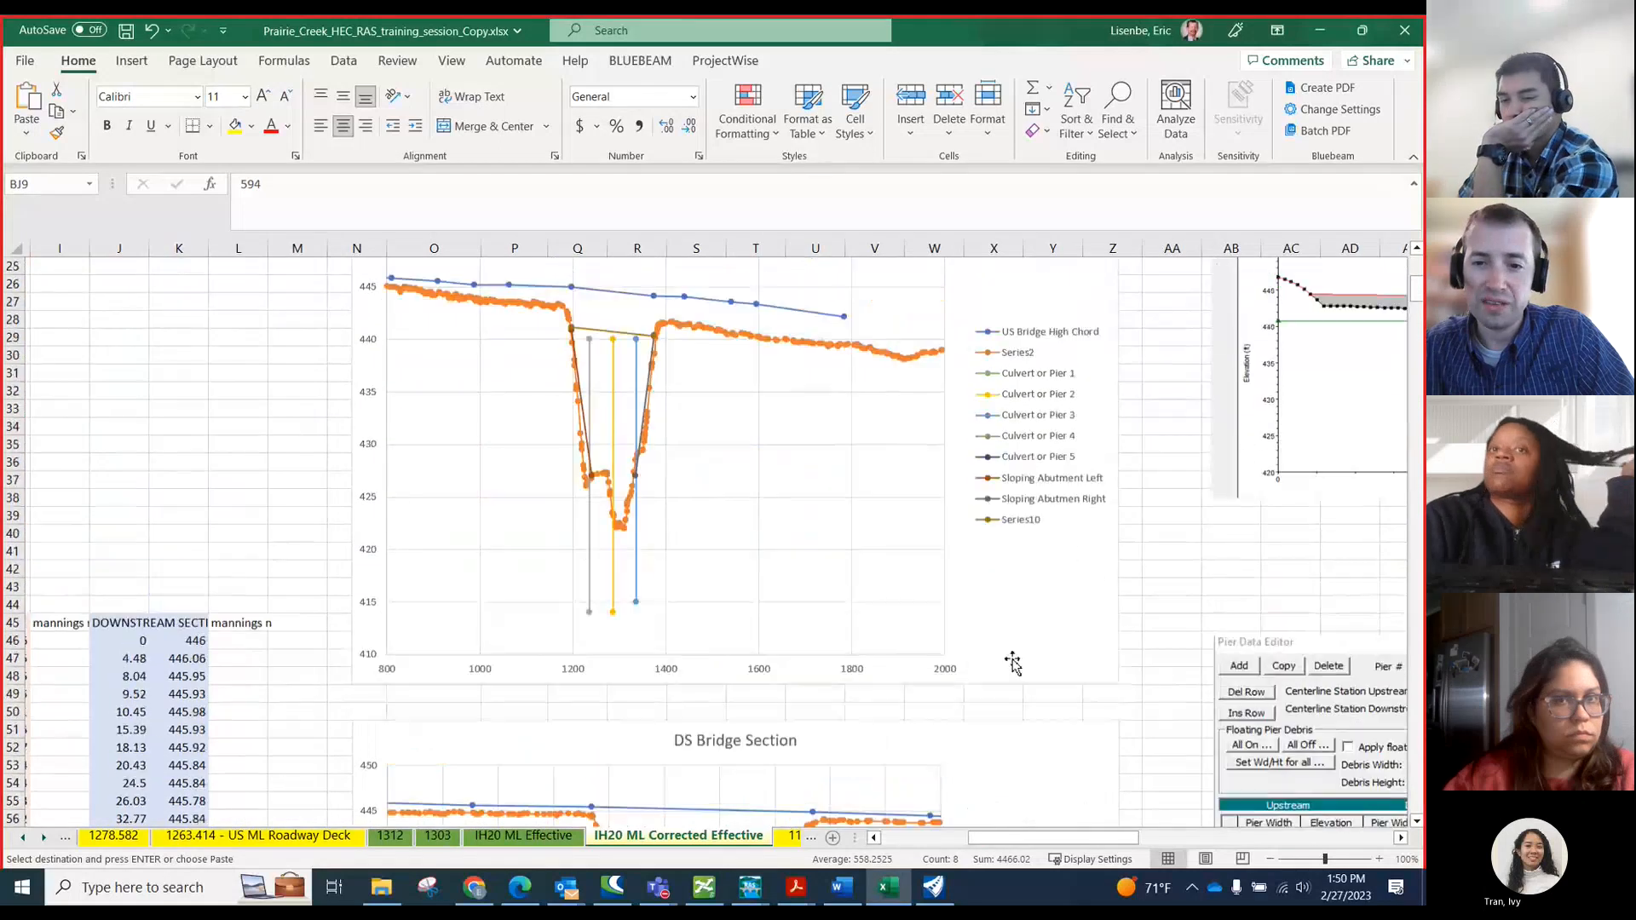
pyautogui.click(952, 372)
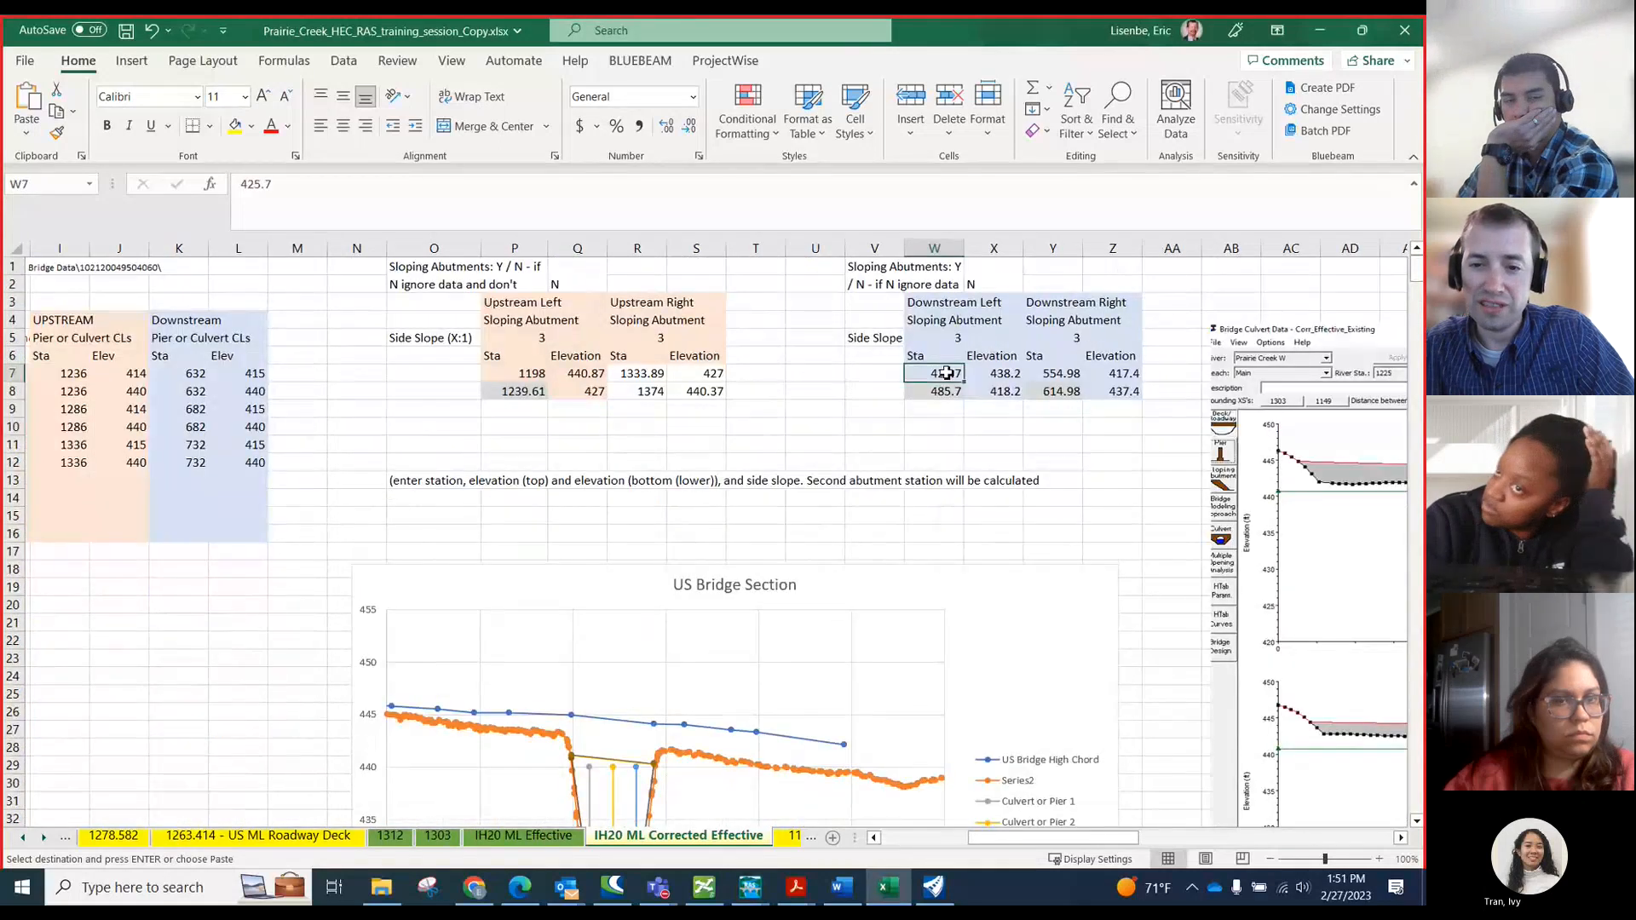
pyautogui.rightClick(951, 372)
pyautogui.click(1019, 431)
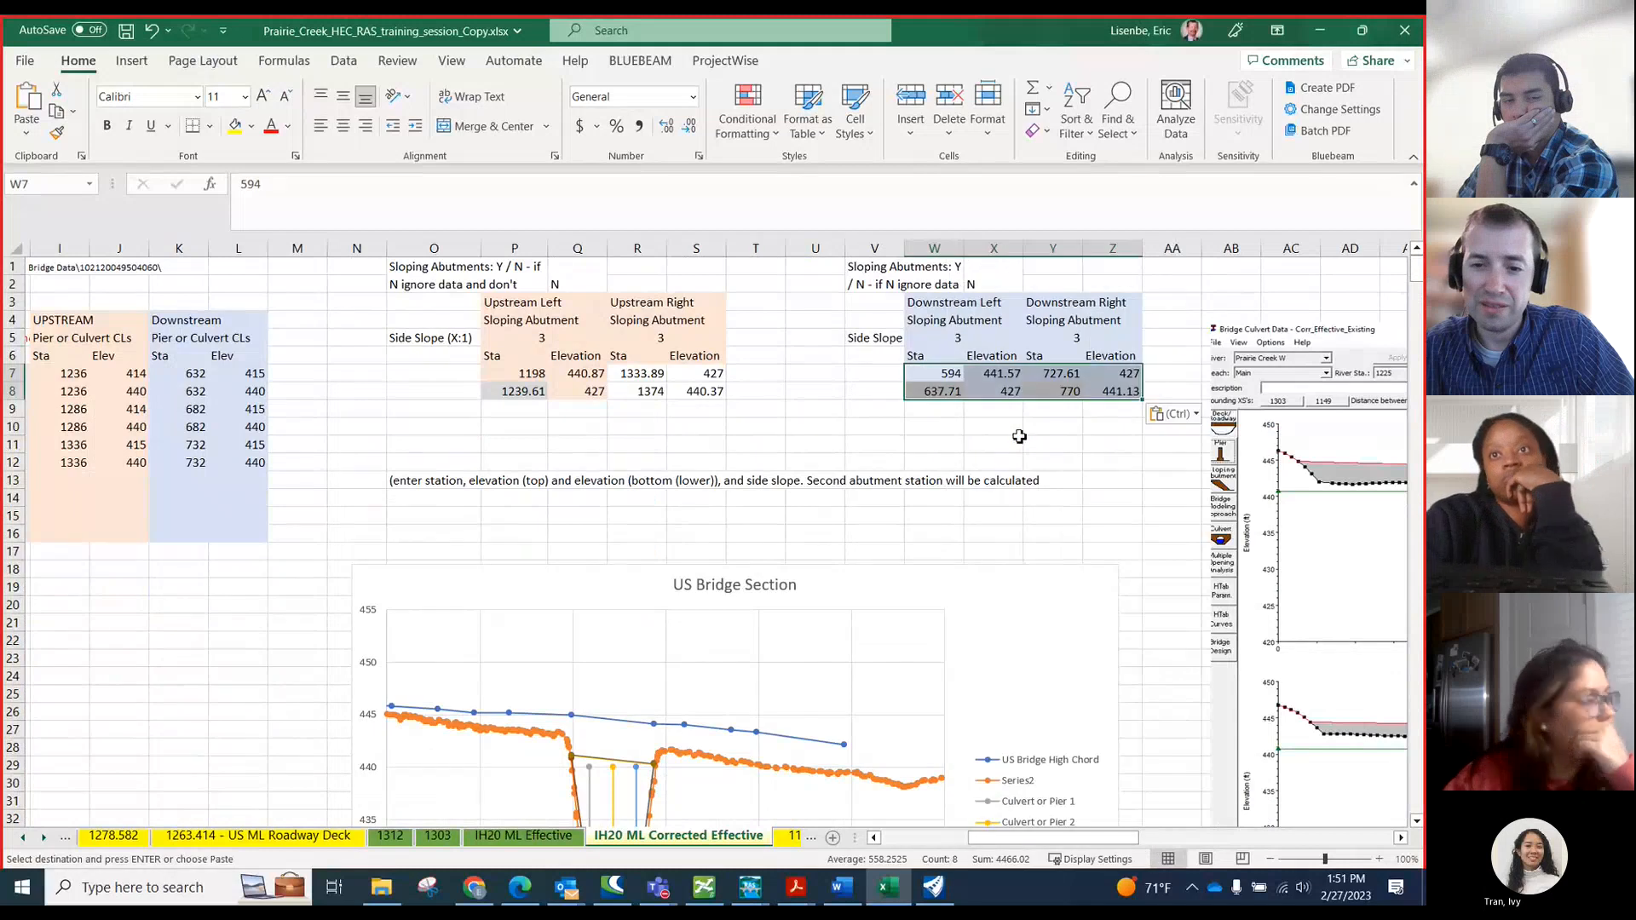
# - Examine how the sloping abutments fit the ground line in the DS Bridge Section chart
pyautogui.scroll(-20, 730, 463)
pyautogui.scroll(20, 741, 573)
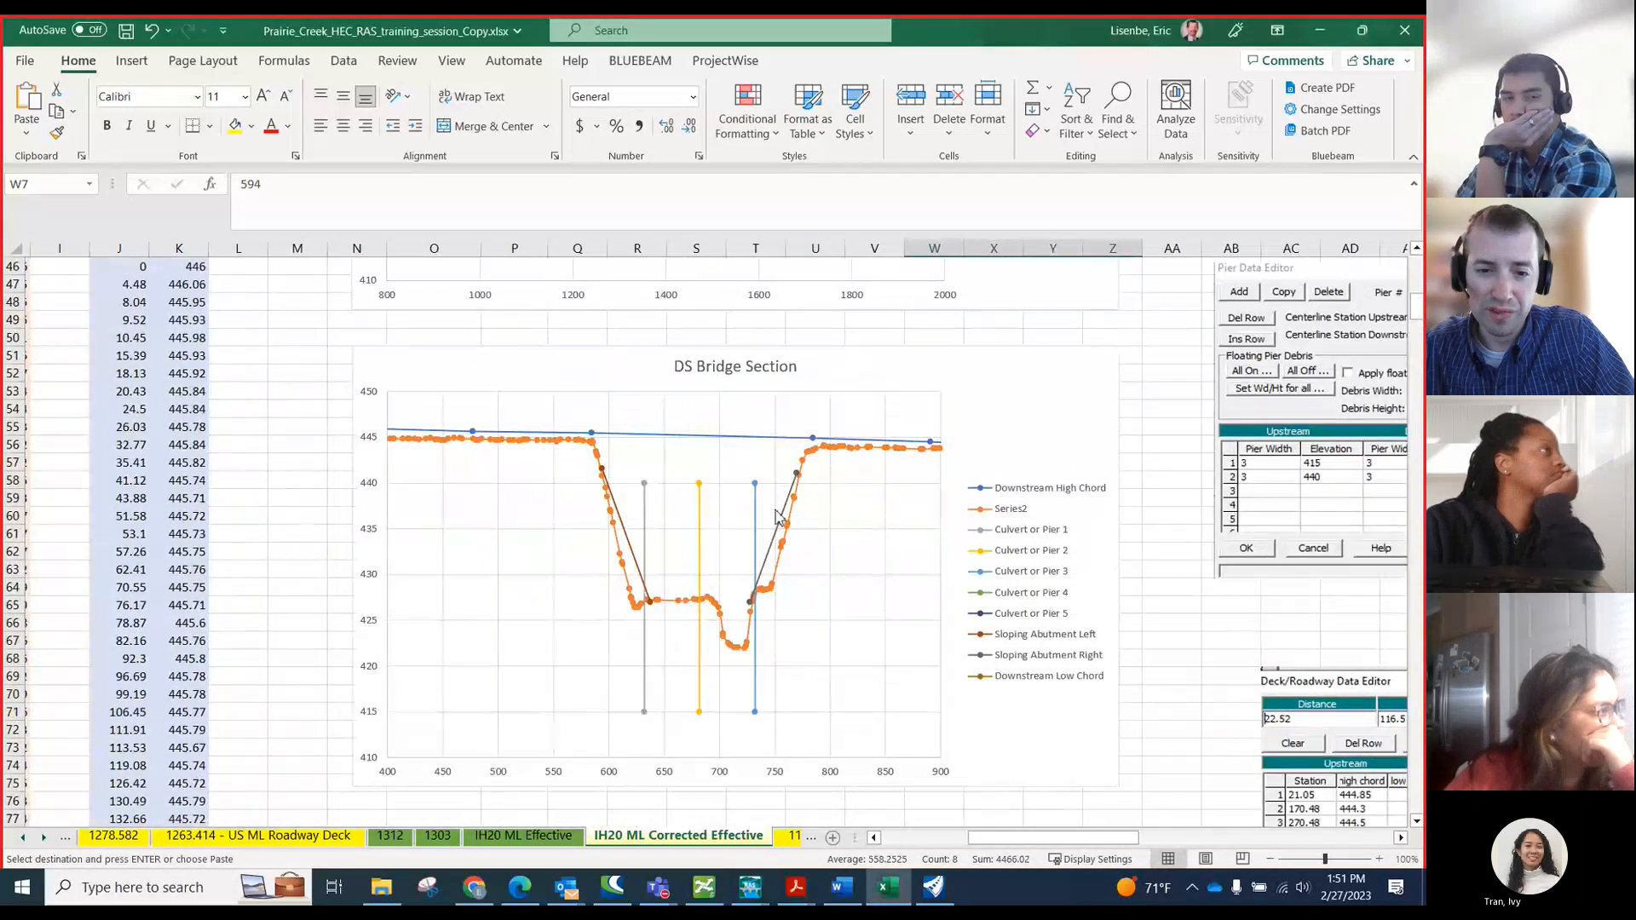
pyautogui.scroll(15, 748, 621)
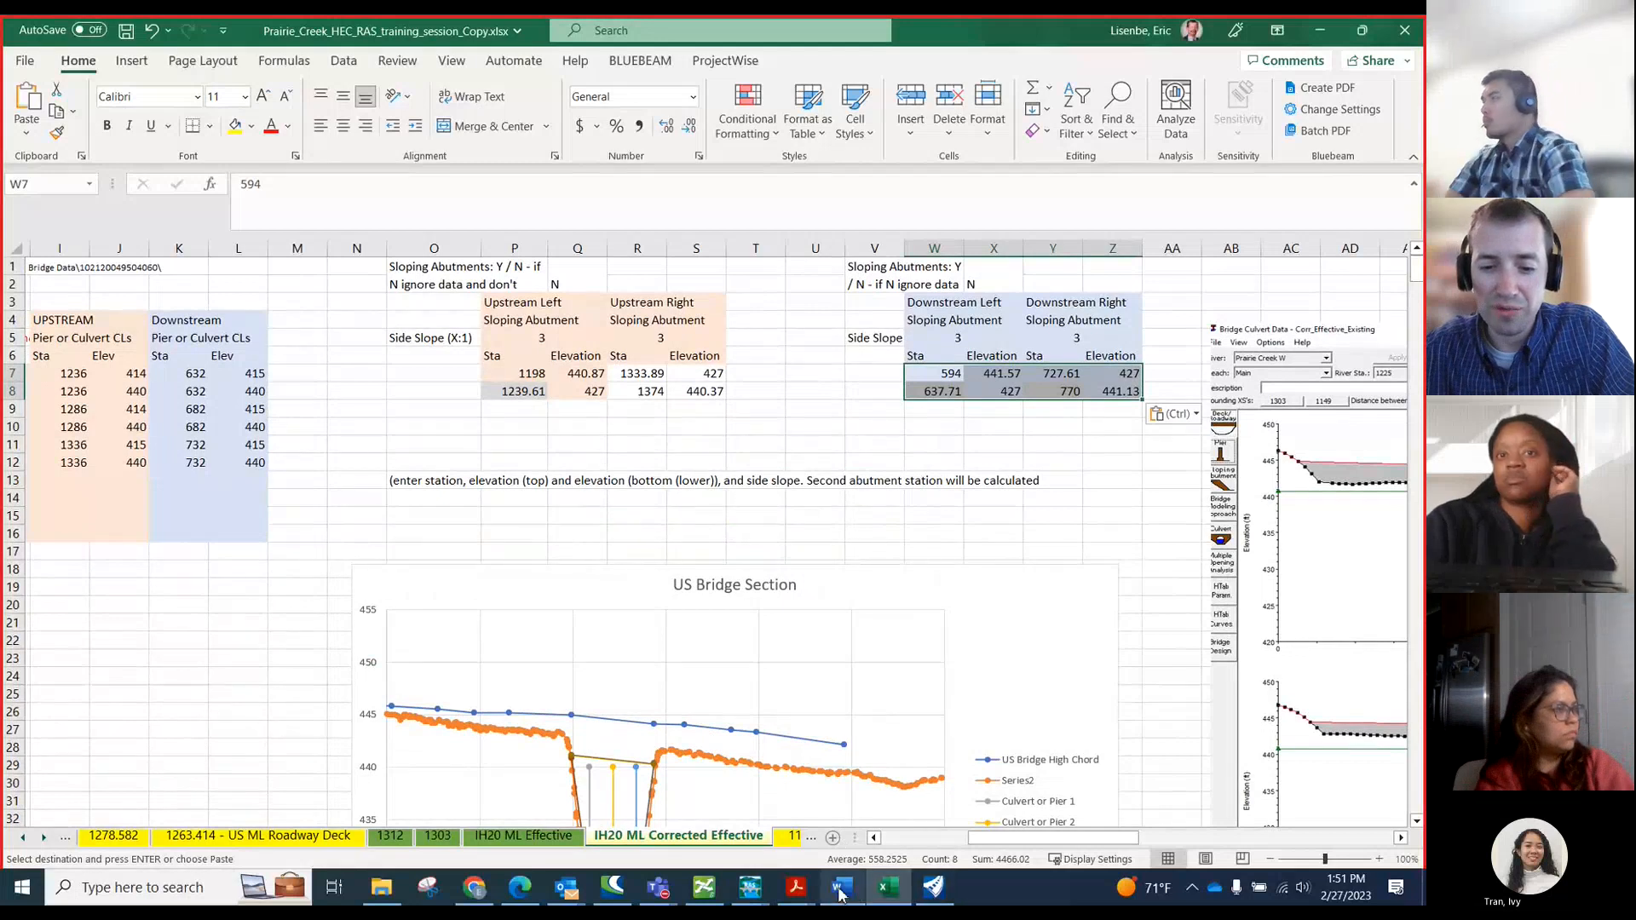
# - Switch to HEC-RAS, dock the Bridge Culvert Data window beside the workbook, open the sloping abutment editor, and return to the workbook
pyautogui.moveTo(750, 888)
pyautogui.click(1038, 819)
pyautogui.moveTo(692, 345); pyautogui.dragTo(1422, 334)
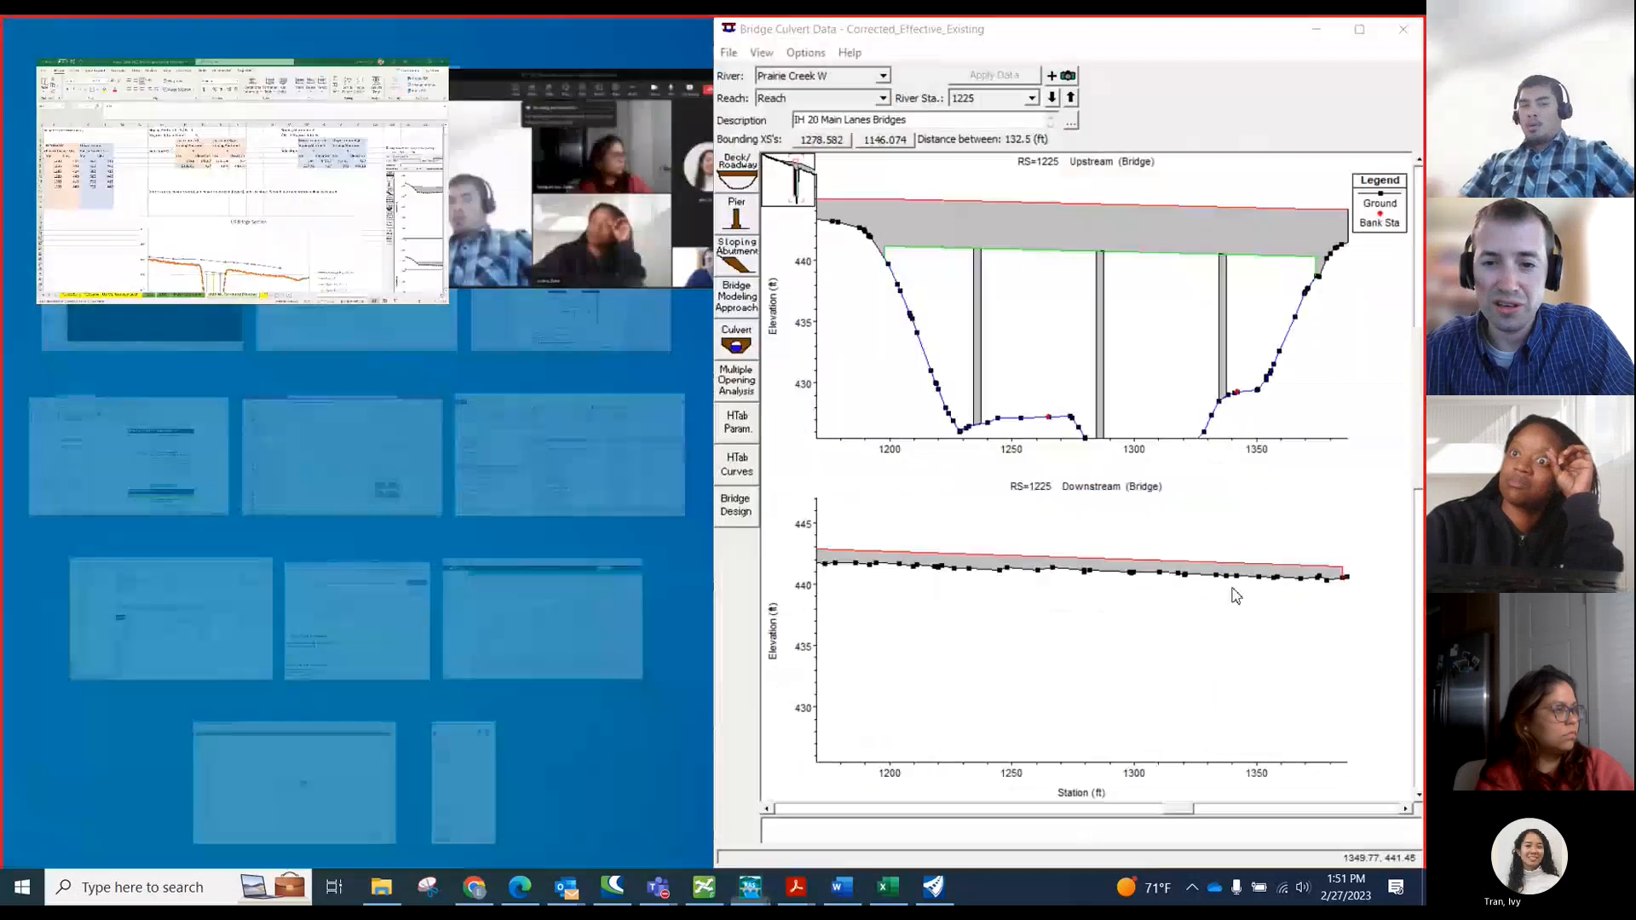
pyautogui.click(1048, 32)
pyautogui.click(739, 260)
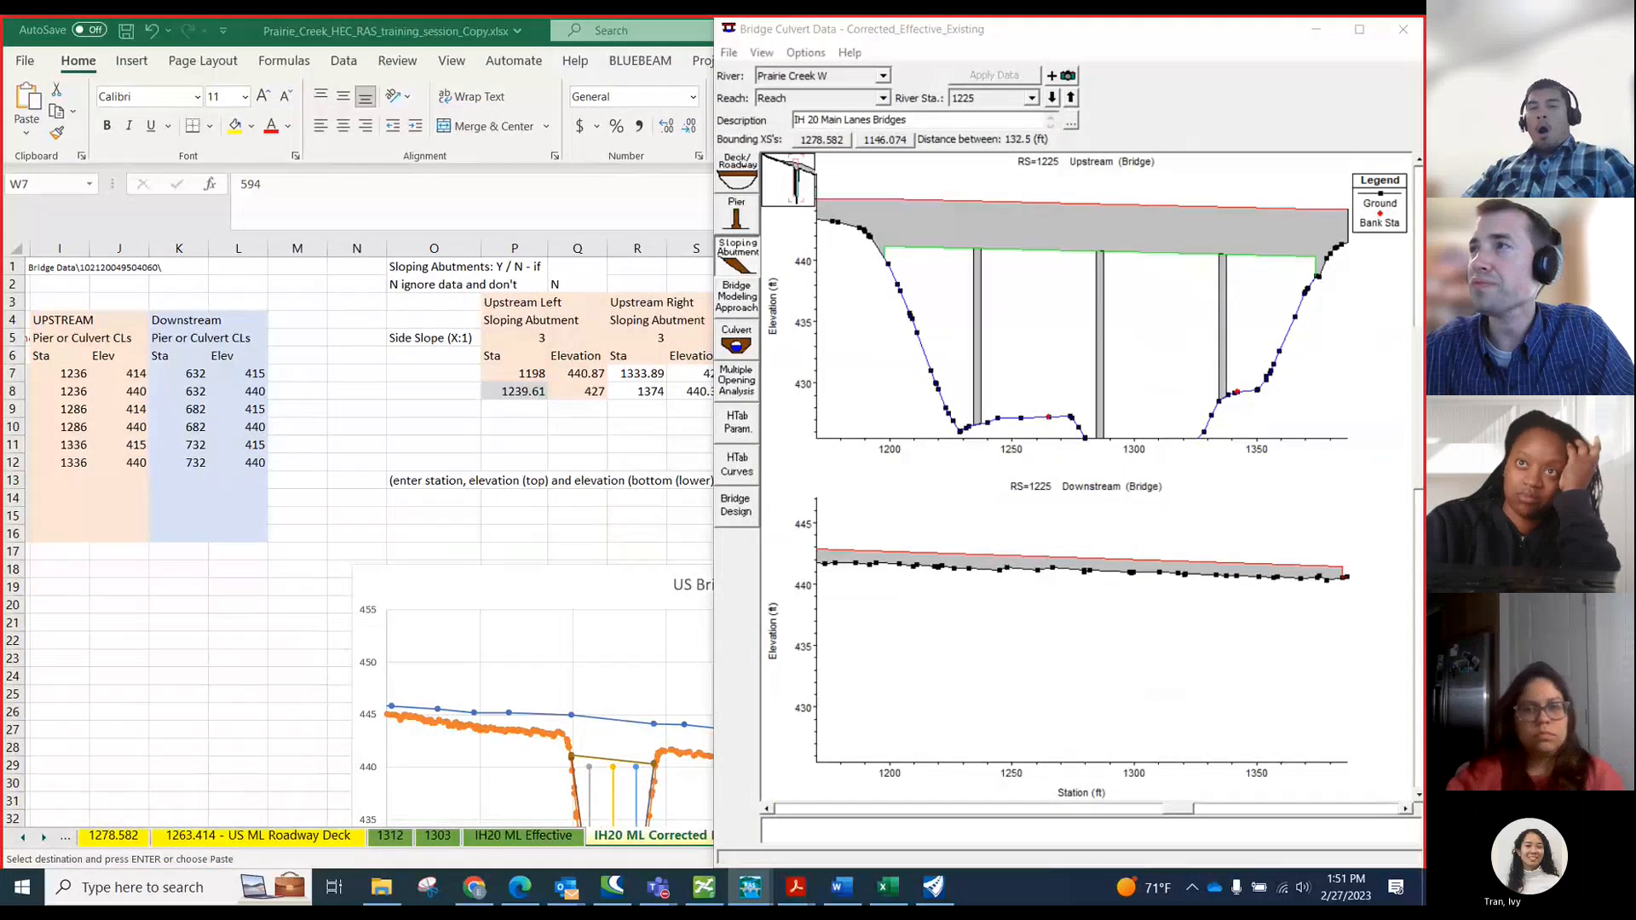
pyautogui.moveTo(814, 443); pyautogui.dragTo(288, 446)
pyautogui.click(508, 438)
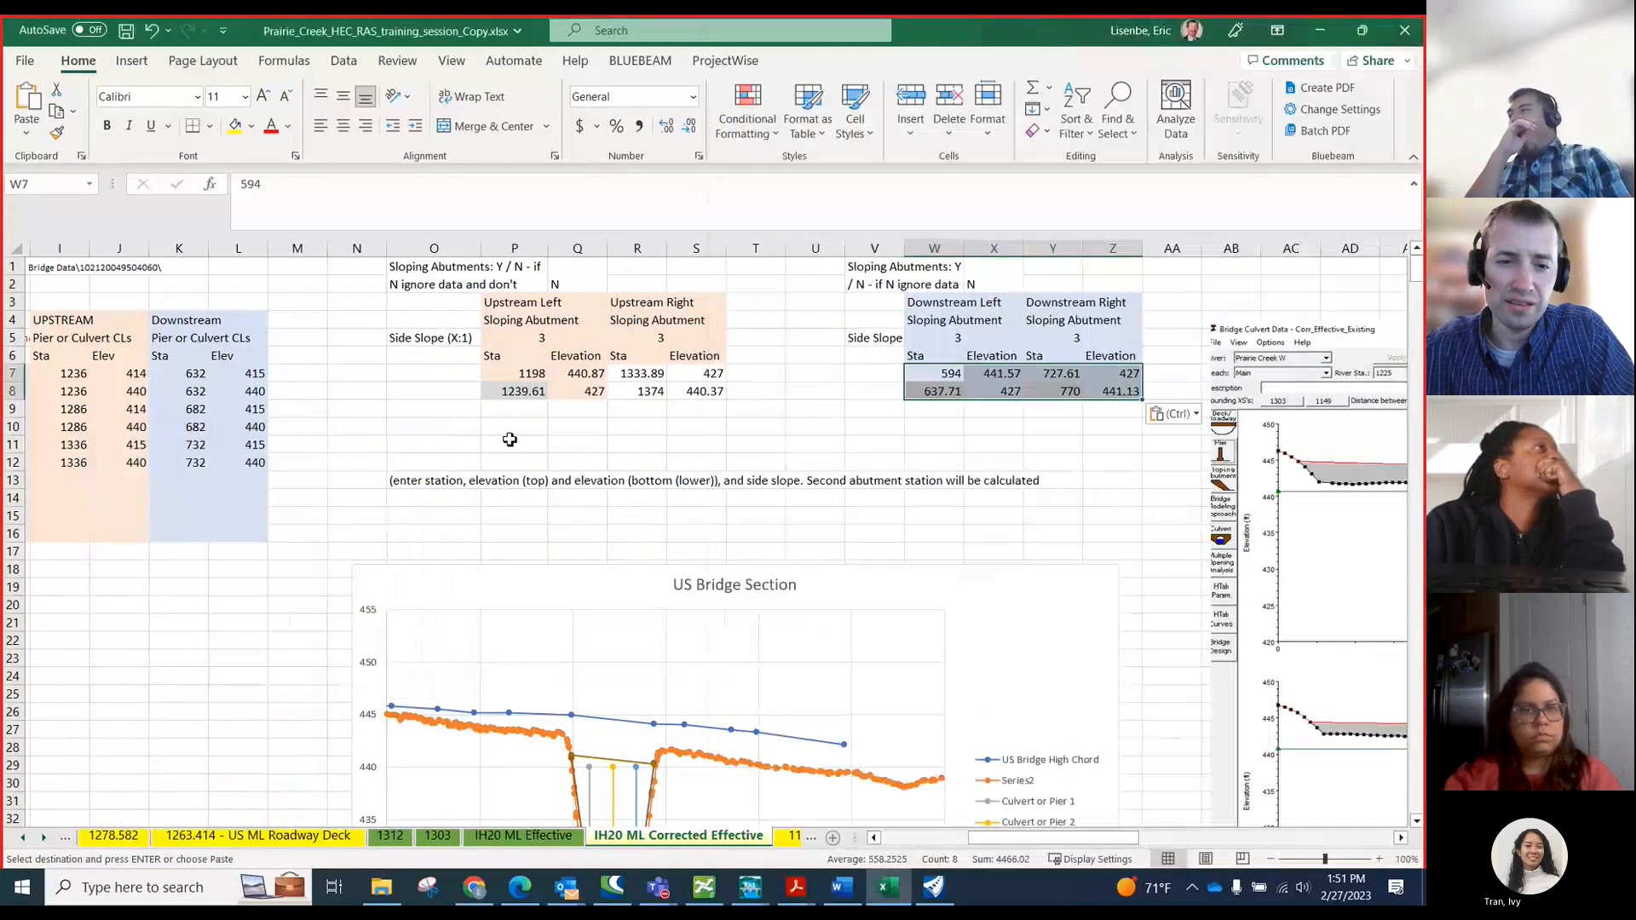
# - Copy the upstream left and right abutment stations and elevations, P7:S8, and bring the HEC-RAS Bridge Culvert Data window over the workbook
pyautogui.moveTo(505, 374); pyautogui.dragTo(684, 391)
pyautogui.hotkey('ctrl', 'c')
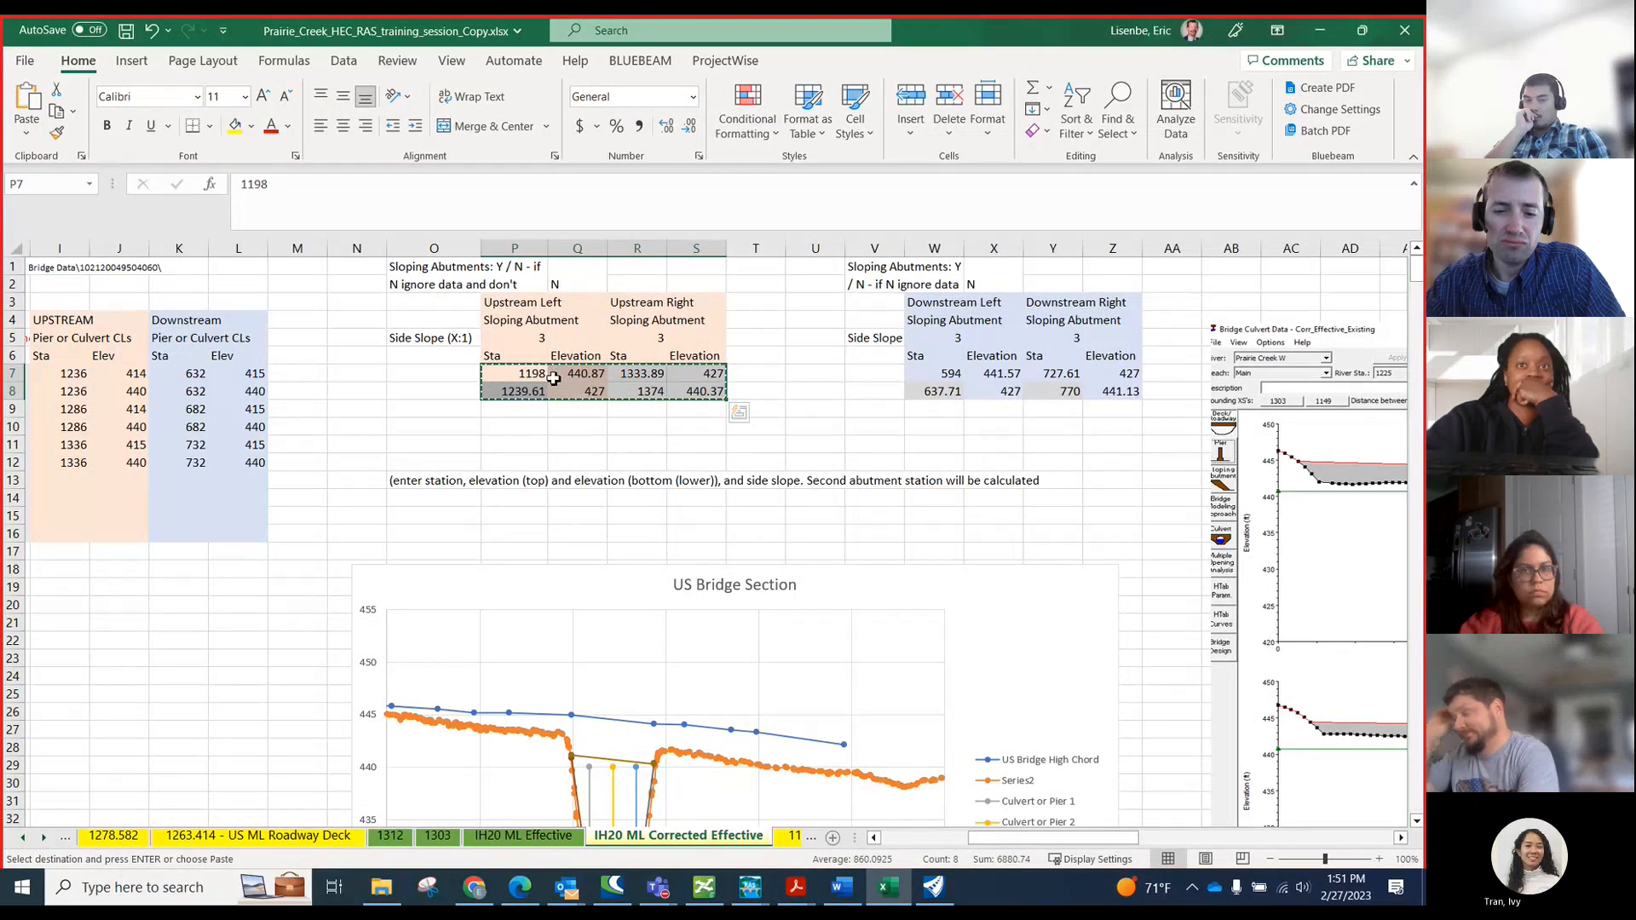
pyautogui.moveTo(750, 887)
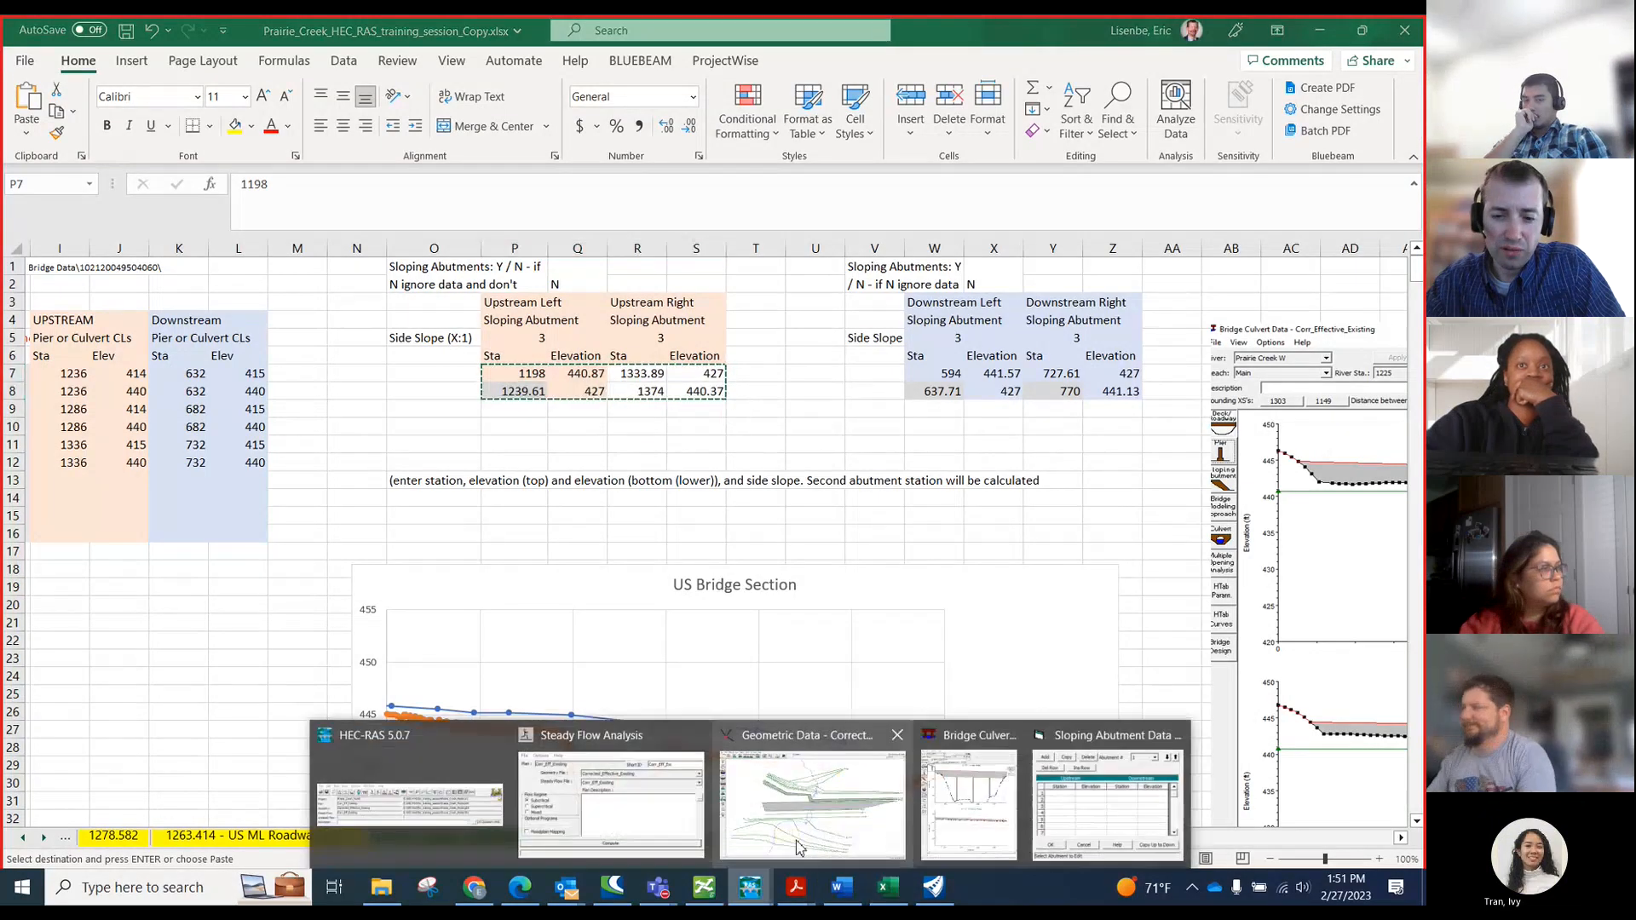
pyautogui.click(969, 796)
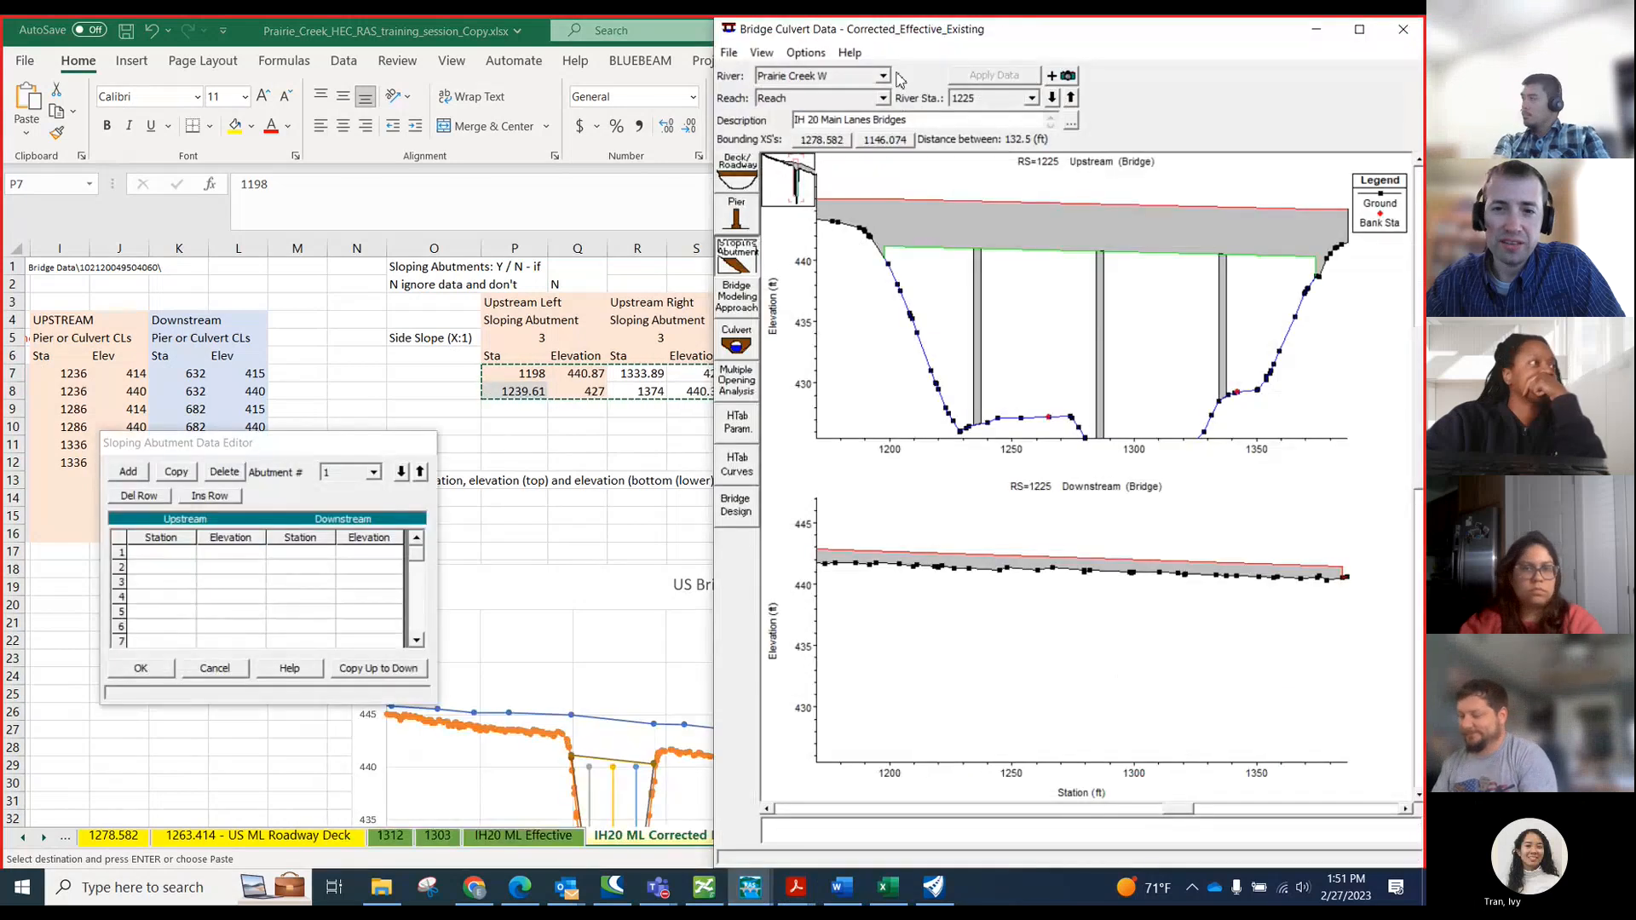
pyautogui.moveTo(852, 34); pyautogui.dragTo(379, 140)
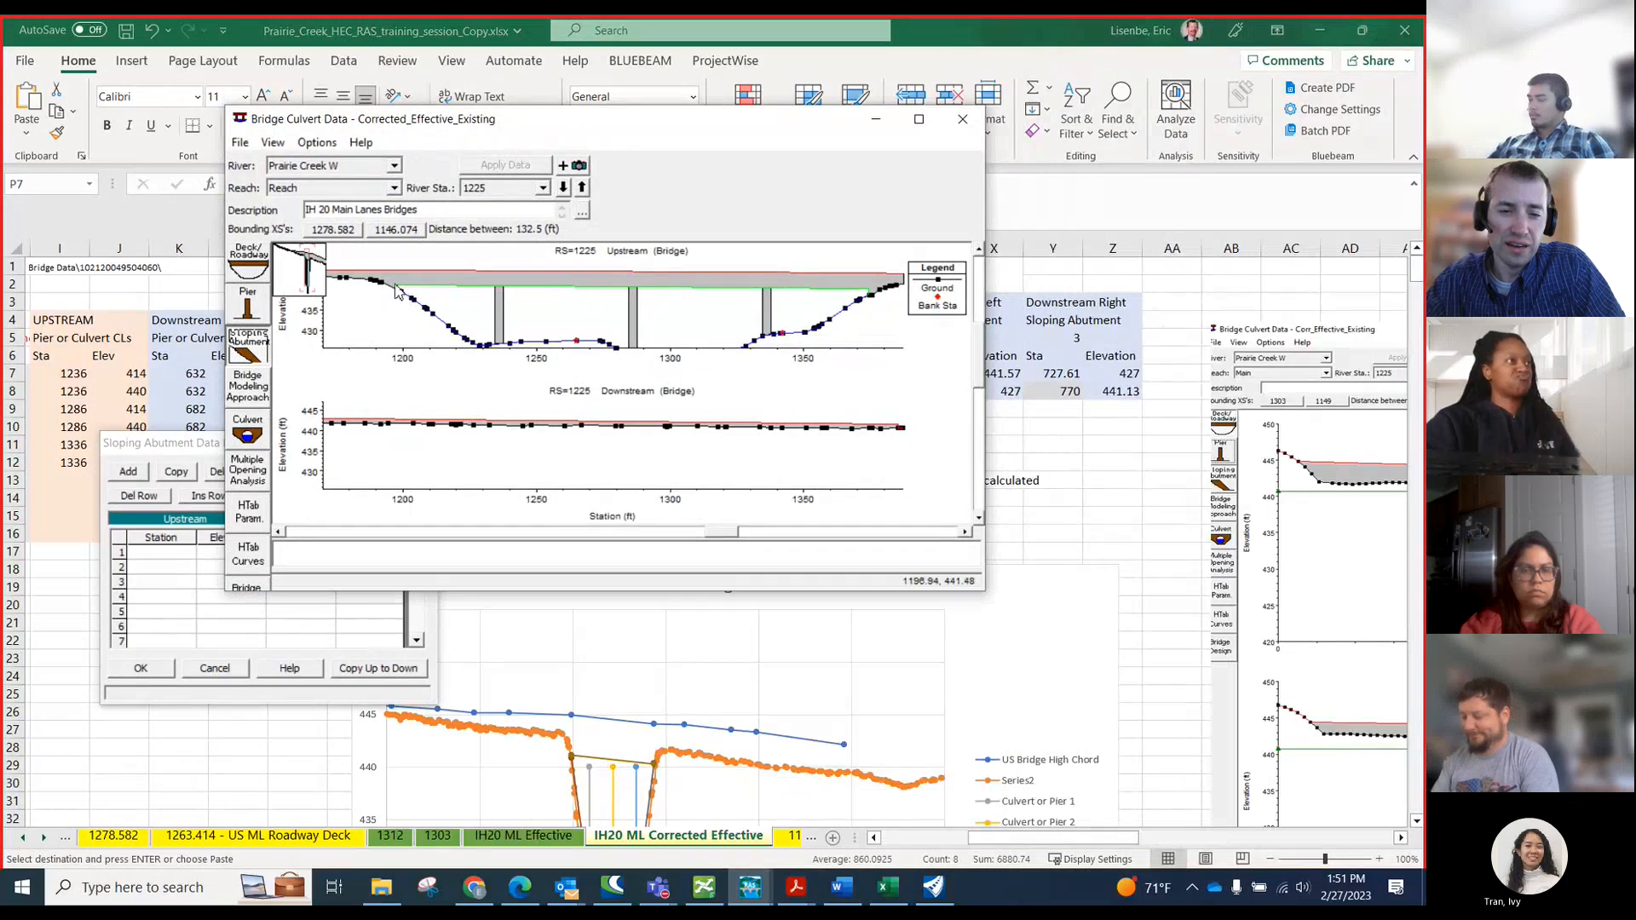
pyautogui.click(918, 119)
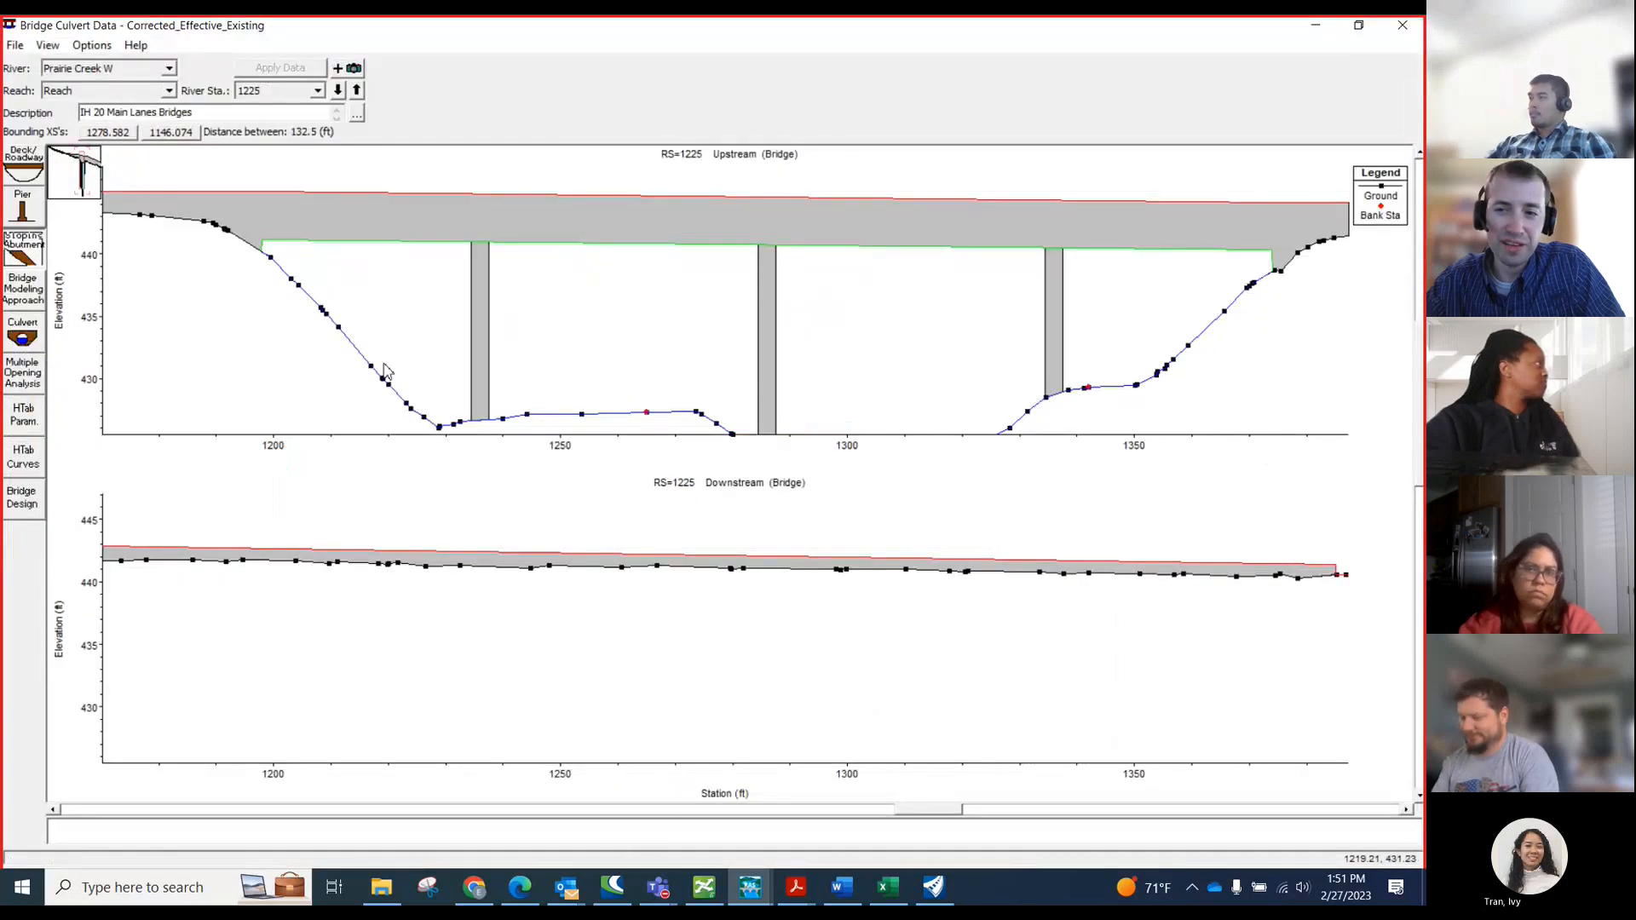
pyautogui.click(1358, 25)
pyautogui.moveTo(410, 128); pyautogui.dragTo(504, 304)
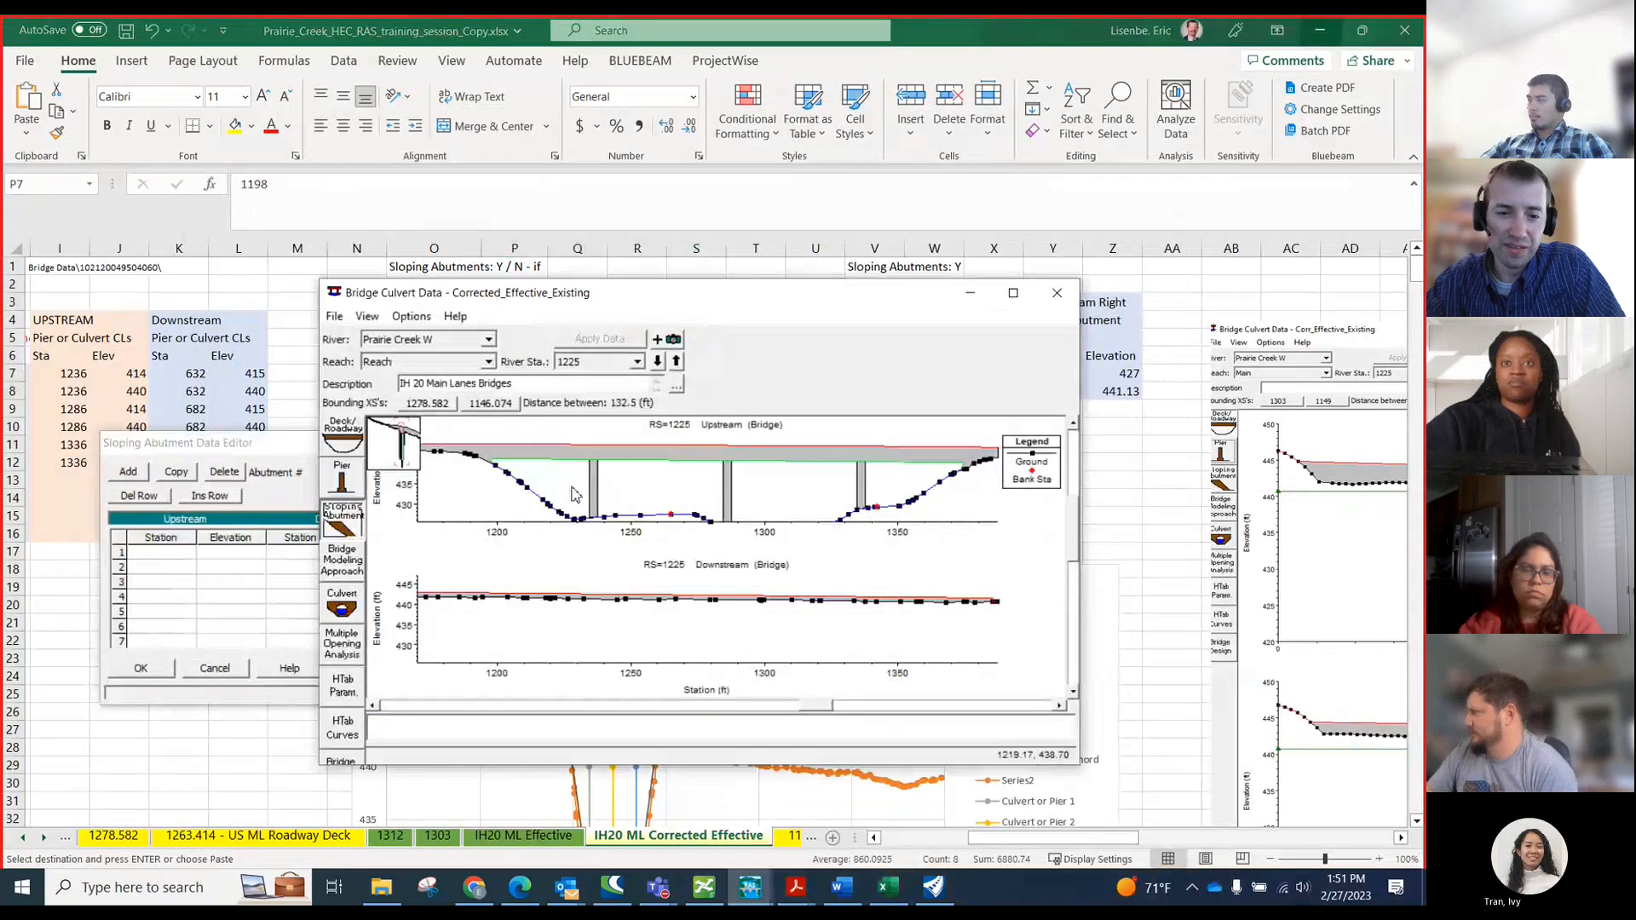
pyautogui.moveTo(563, 294); pyautogui.dragTo(536, 251)
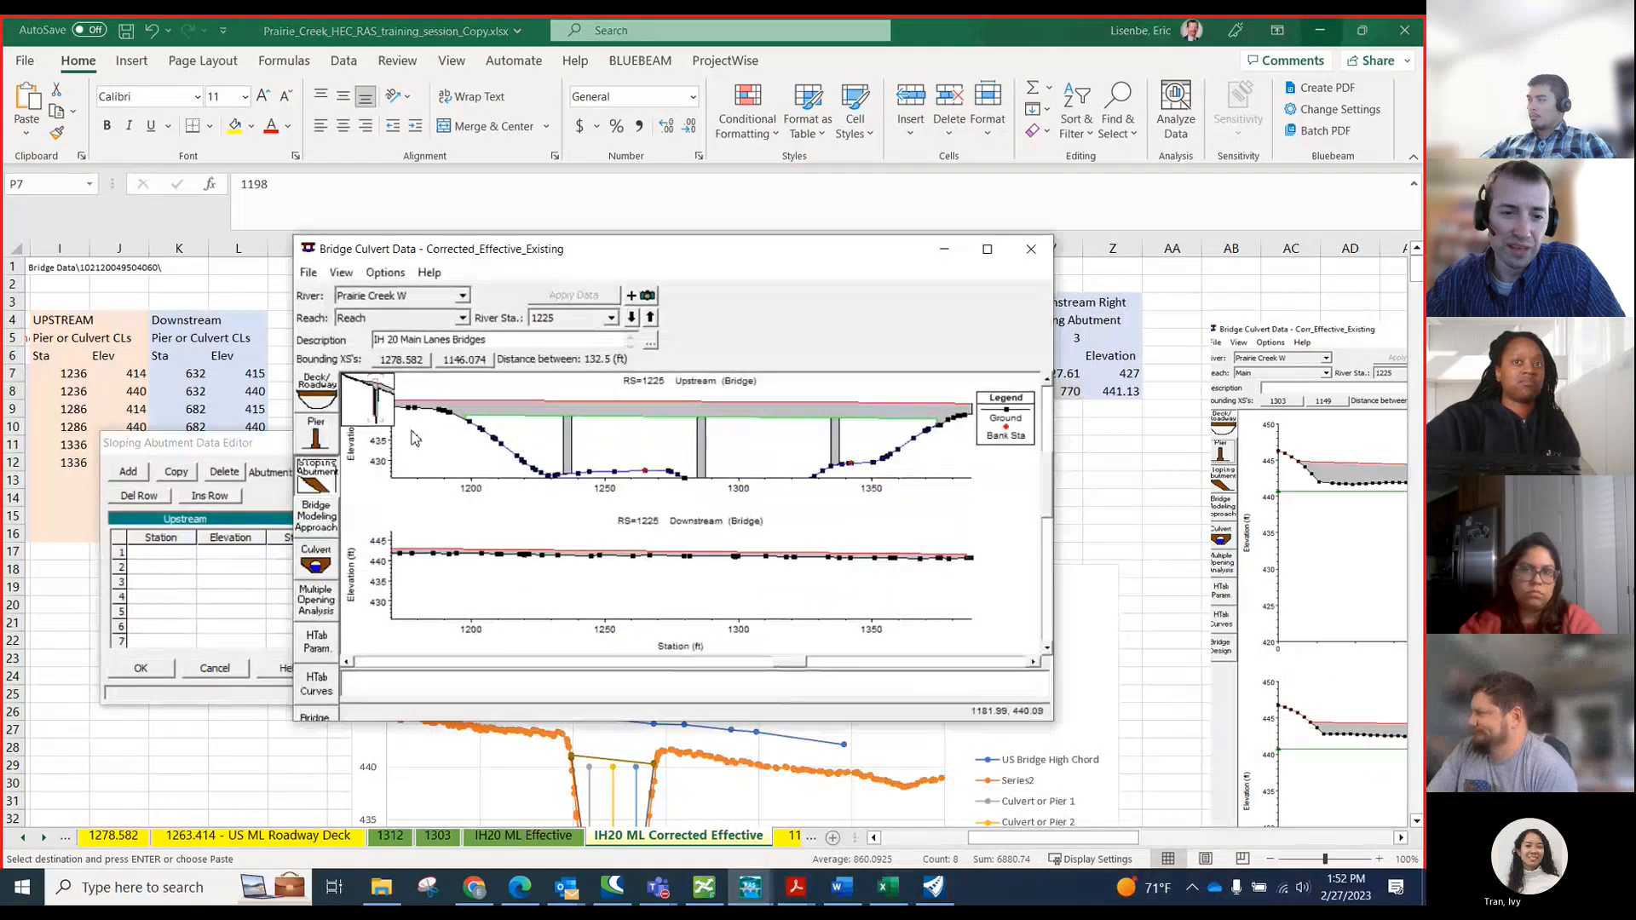
# - Paste the copied upstream abutment data into the first two rows of abutment 1 in the Sloping Abutment Data Editor and accept it
pyautogui.click(262, 459)
pyautogui.moveTo(261, 445); pyautogui.dragTo(536, 371)
pyautogui.click(430, 482)
pyautogui.hotkey('ctrl', 'v')
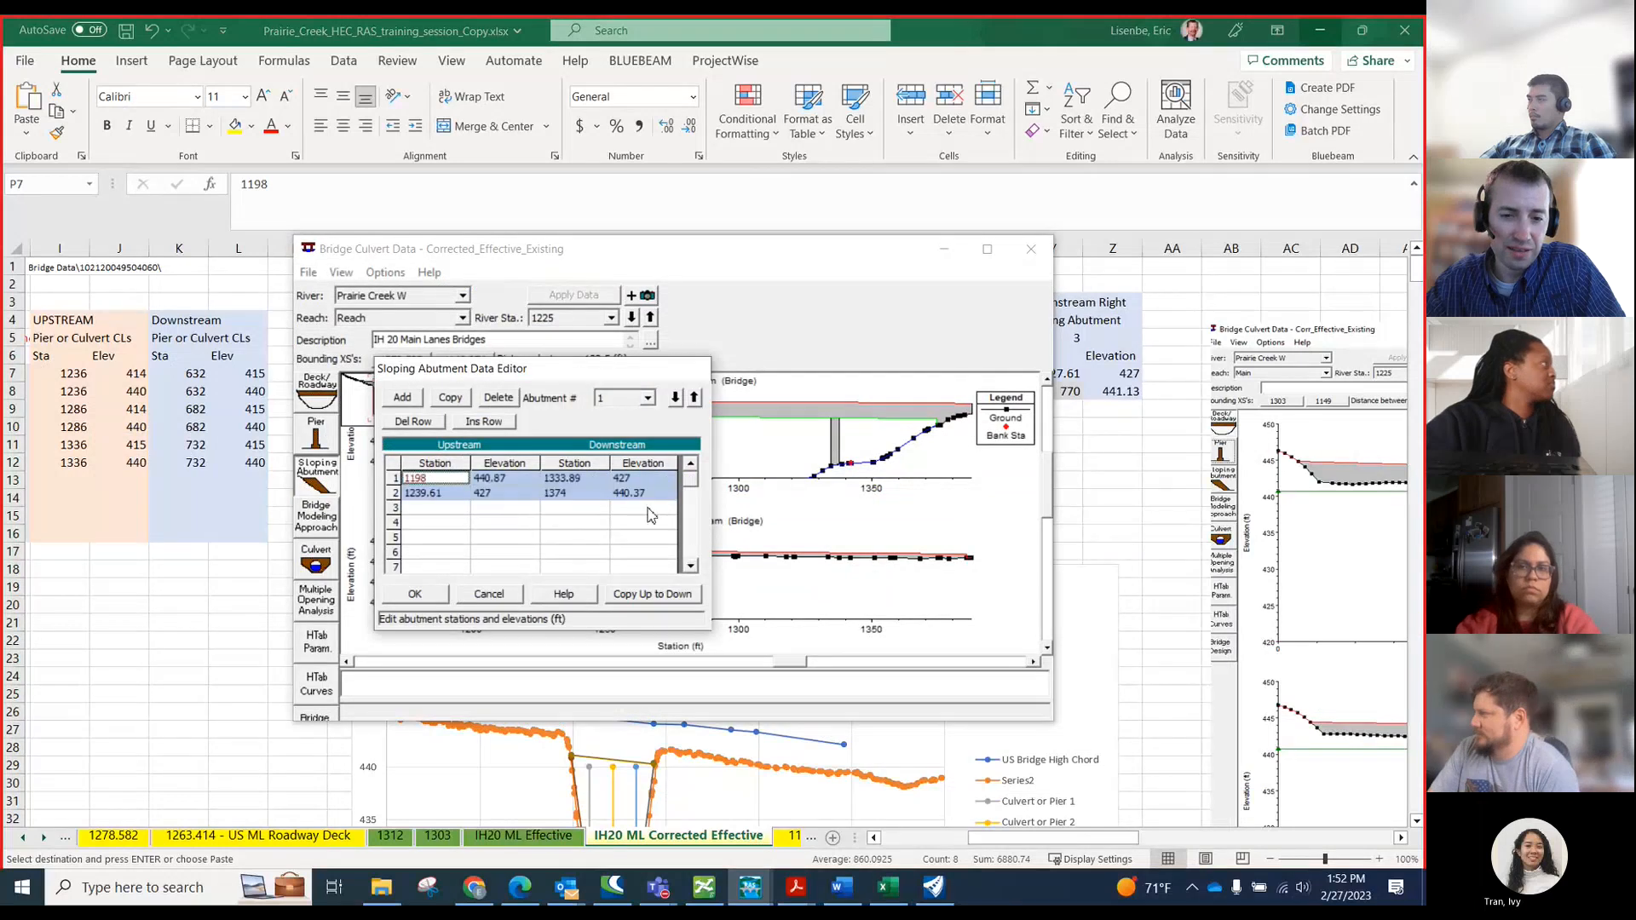
pyautogui.click(415, 595)
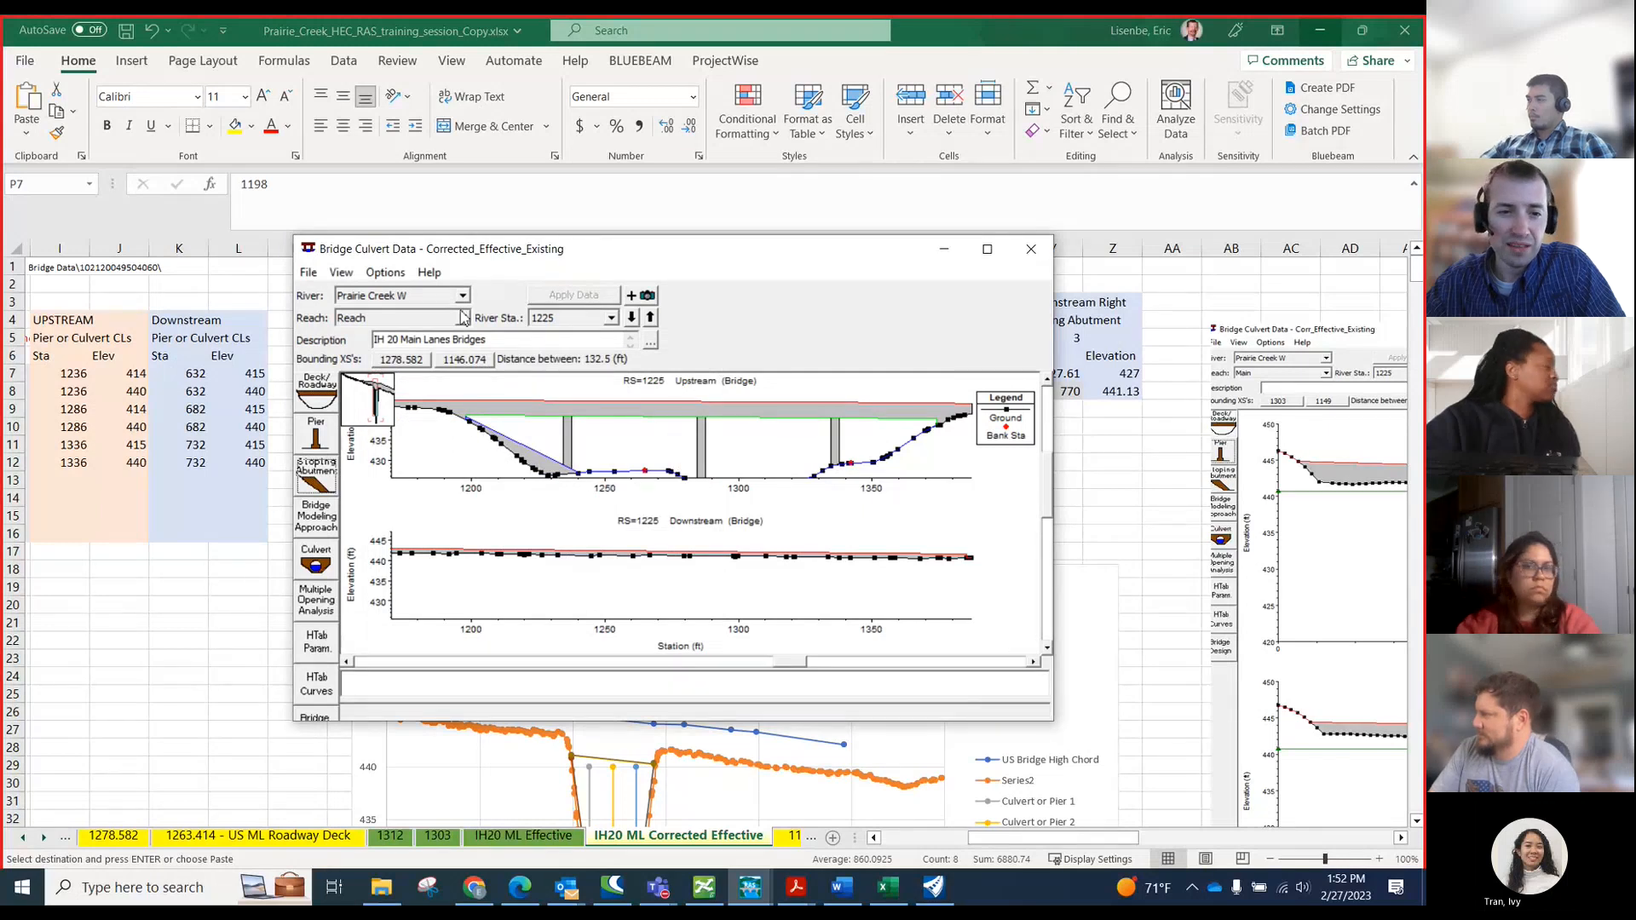
# - Return to the workbook and copy the downstream left and right abutment stations and elevations, W7:Z8
pyautogui.moveTo(501, 254); pyautogui.dragTo(366, 377)
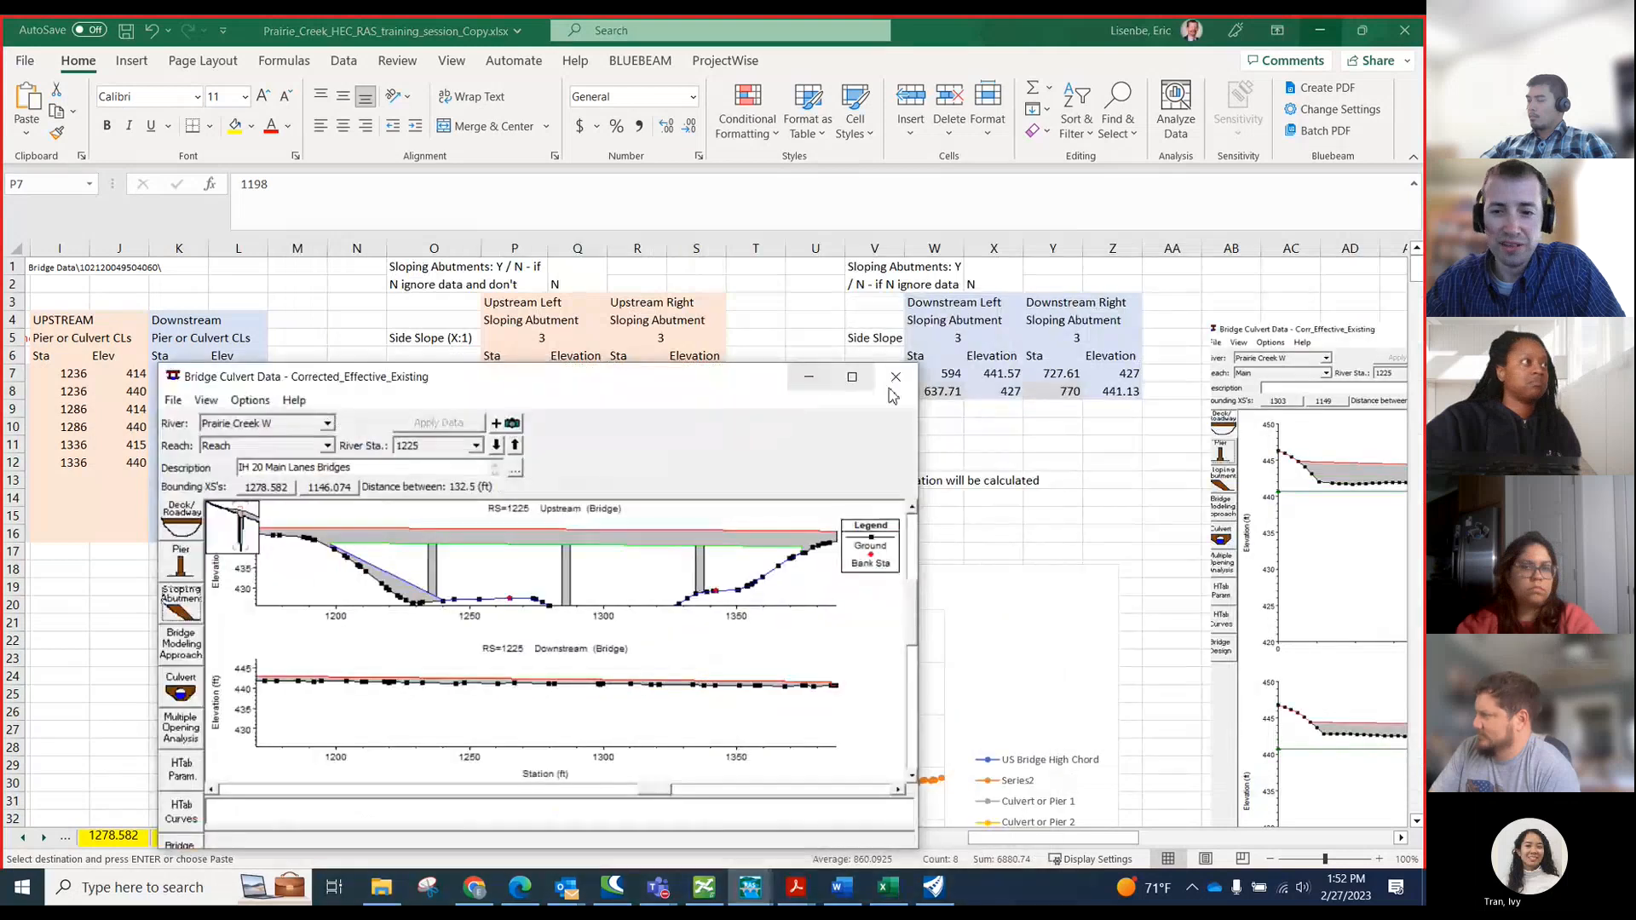
pyautogui.click(941, 368)
pyautogui.moveTo(941, 372); pyautogui.dragTo(1108, 392)
pyautogui.hotkey('ctrl', 'c')
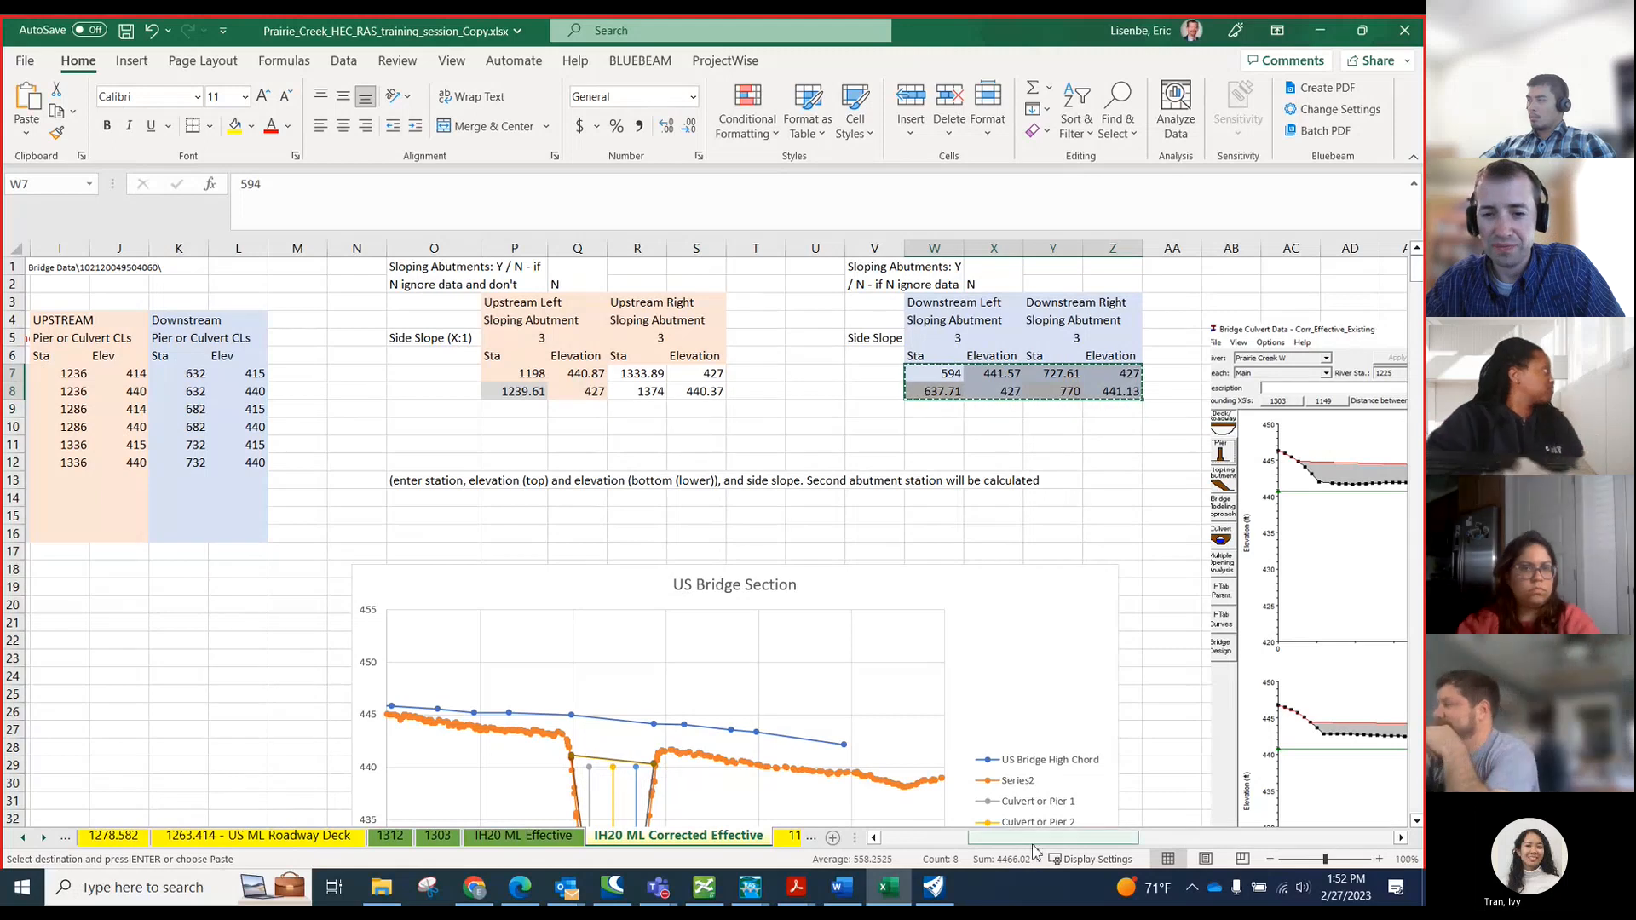
pyautogui.moveTo(1039, 839); pyautogui.dragTo(1006, 775)
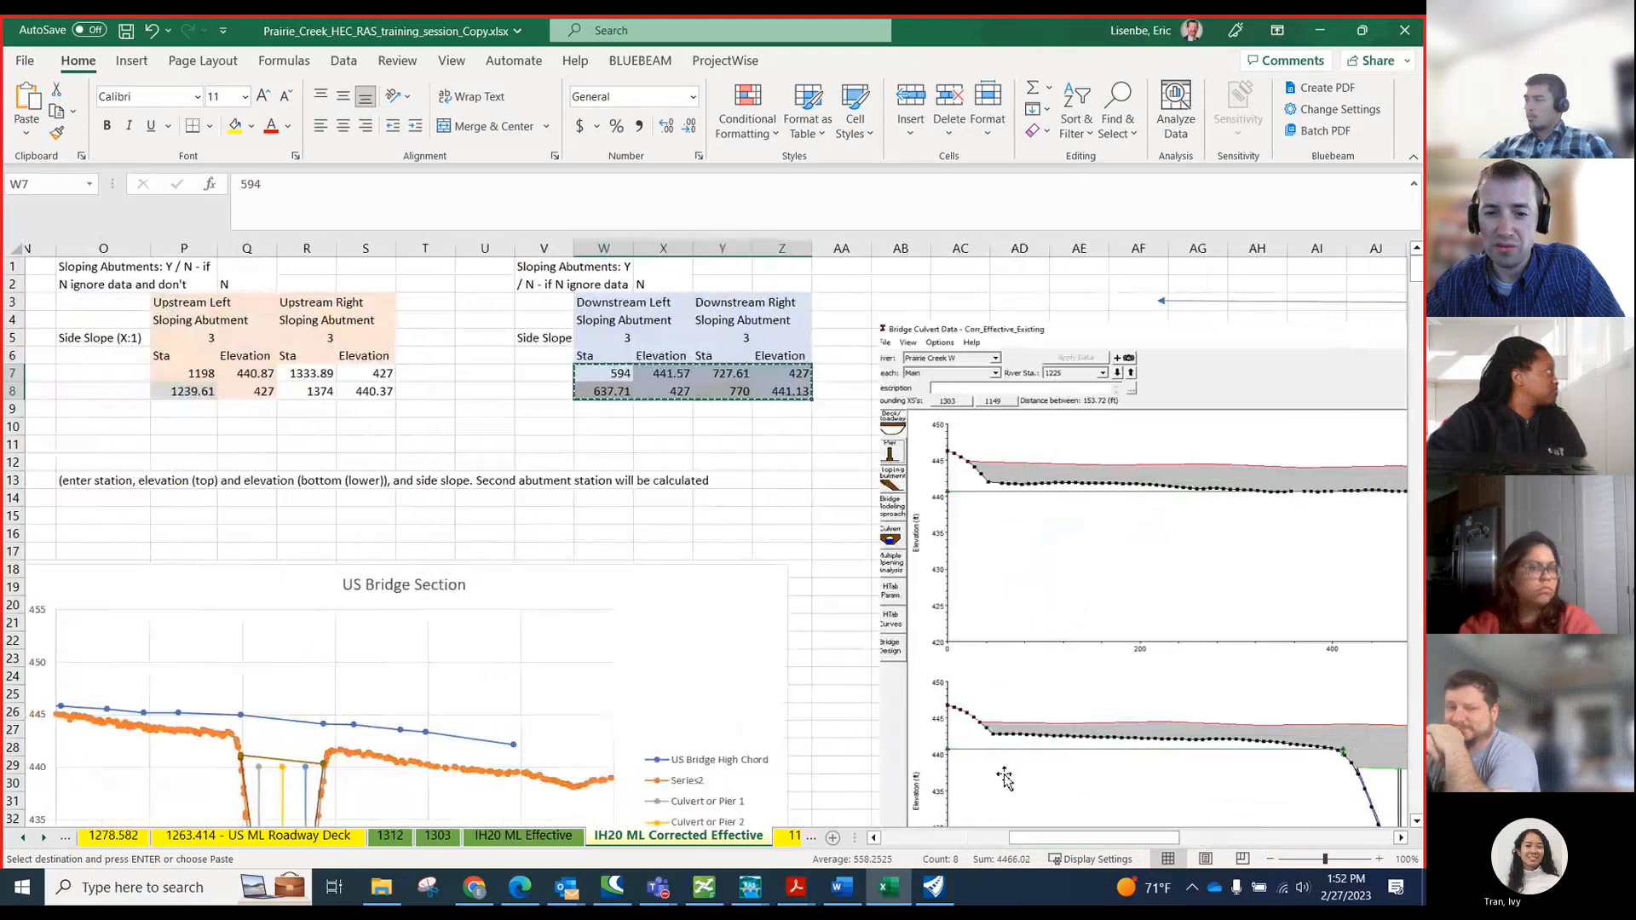
pyautogui.scroll(-5, 256, 475)
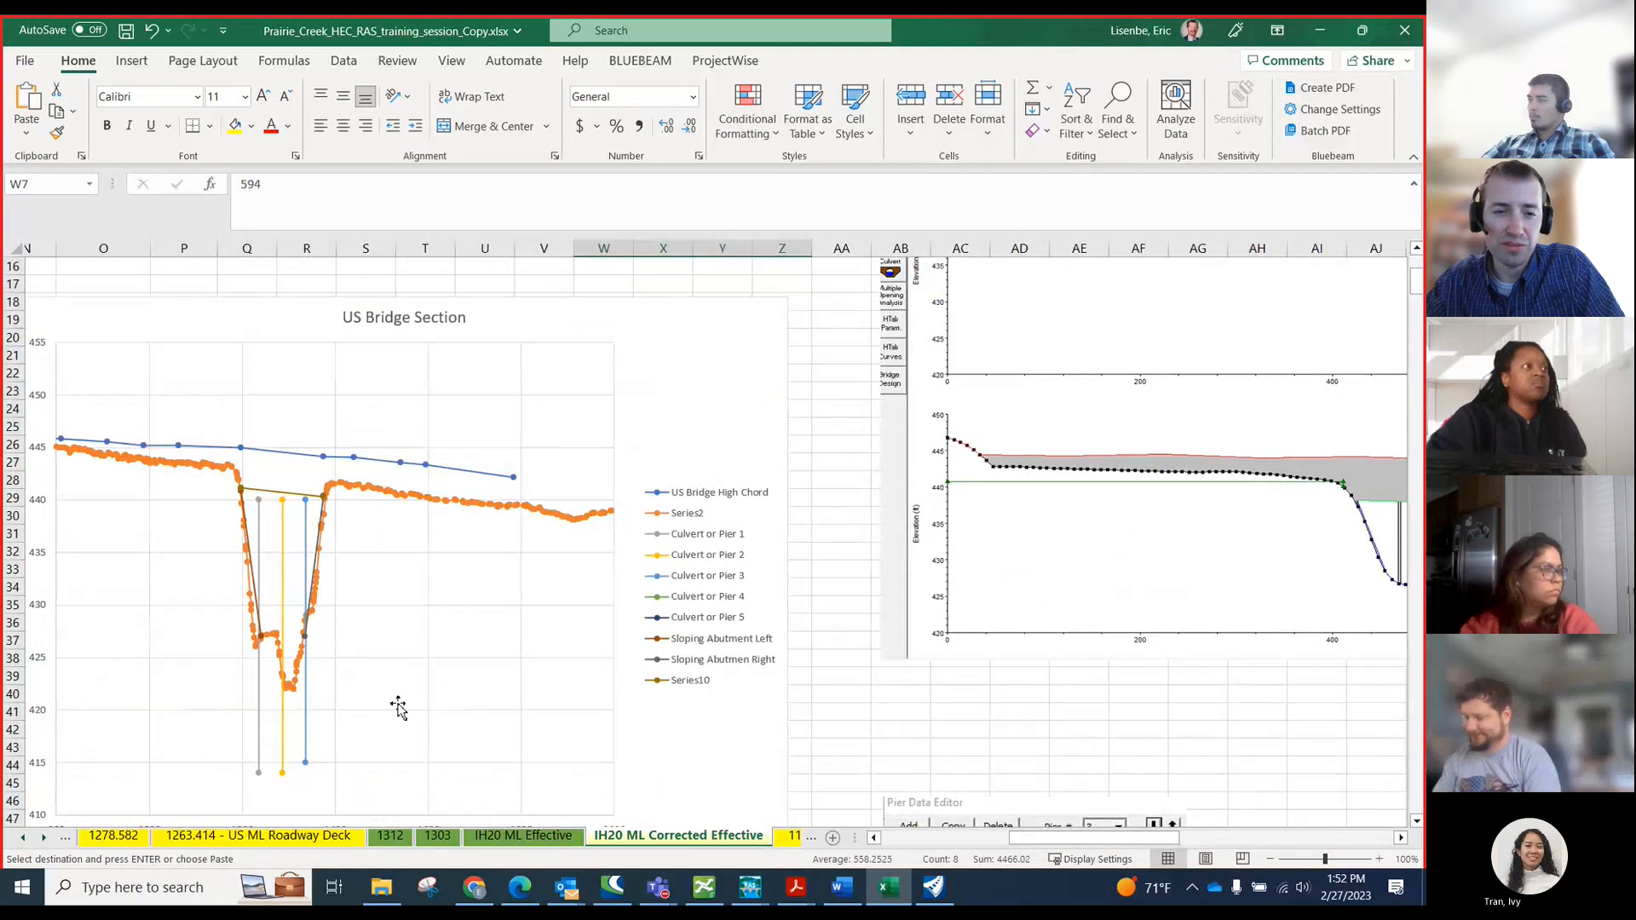
pyautogui.scroll(5, 400, 694)
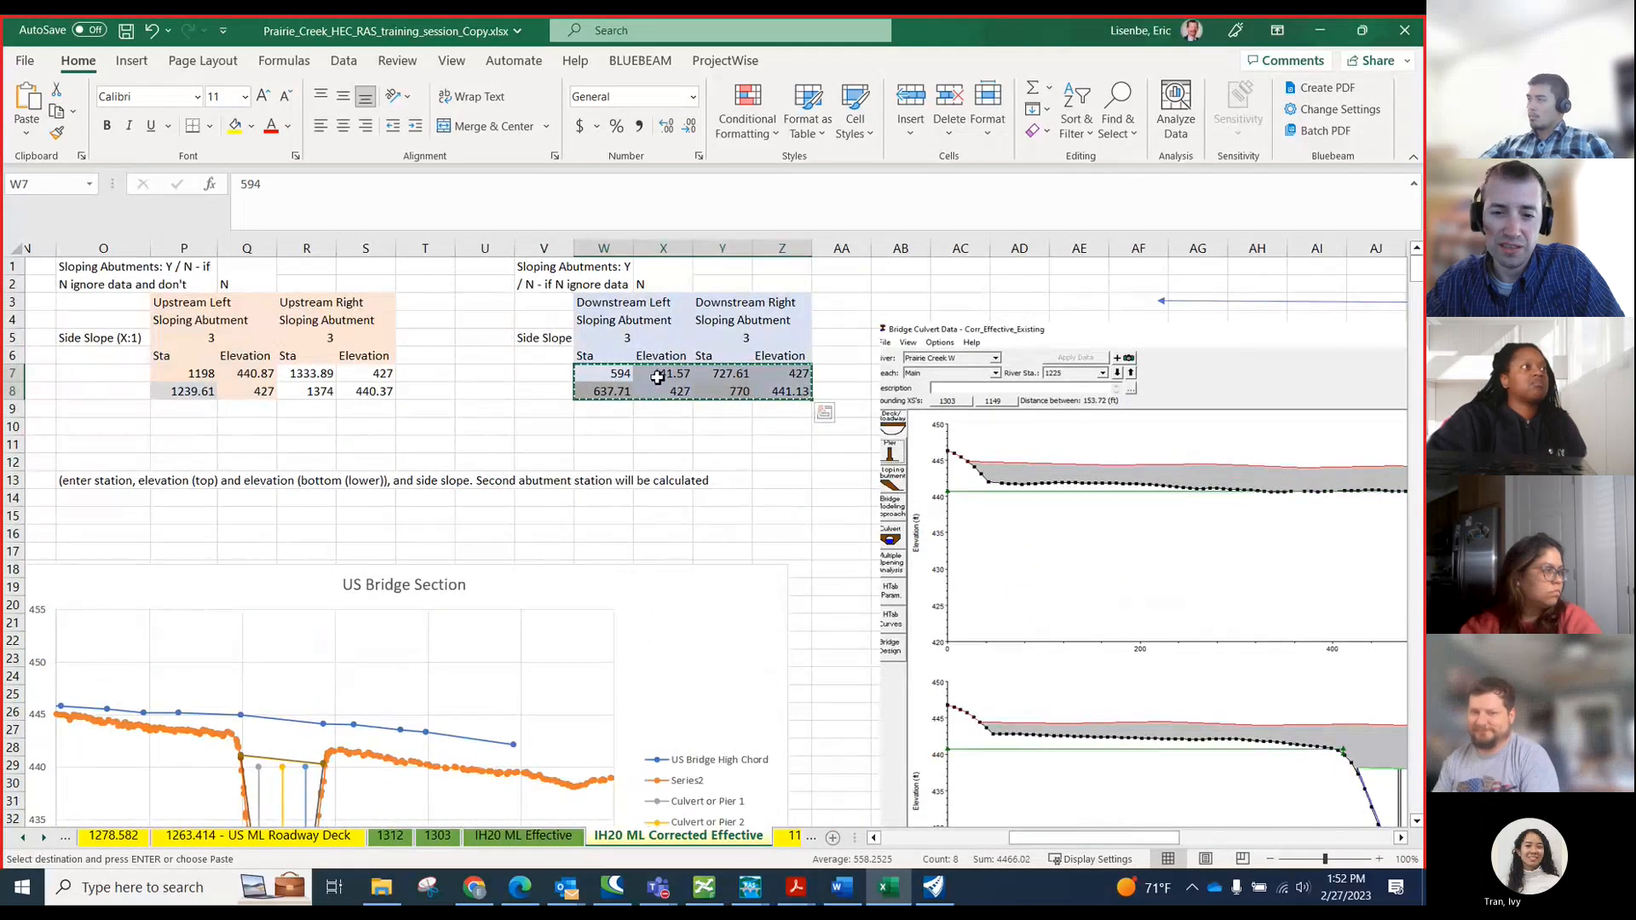
# - In HEC-RAS, add a second sloping abutment, paste the copied downstream abutment data into its first two rows, and accept it
pyautogui.moveTo(754, 893)
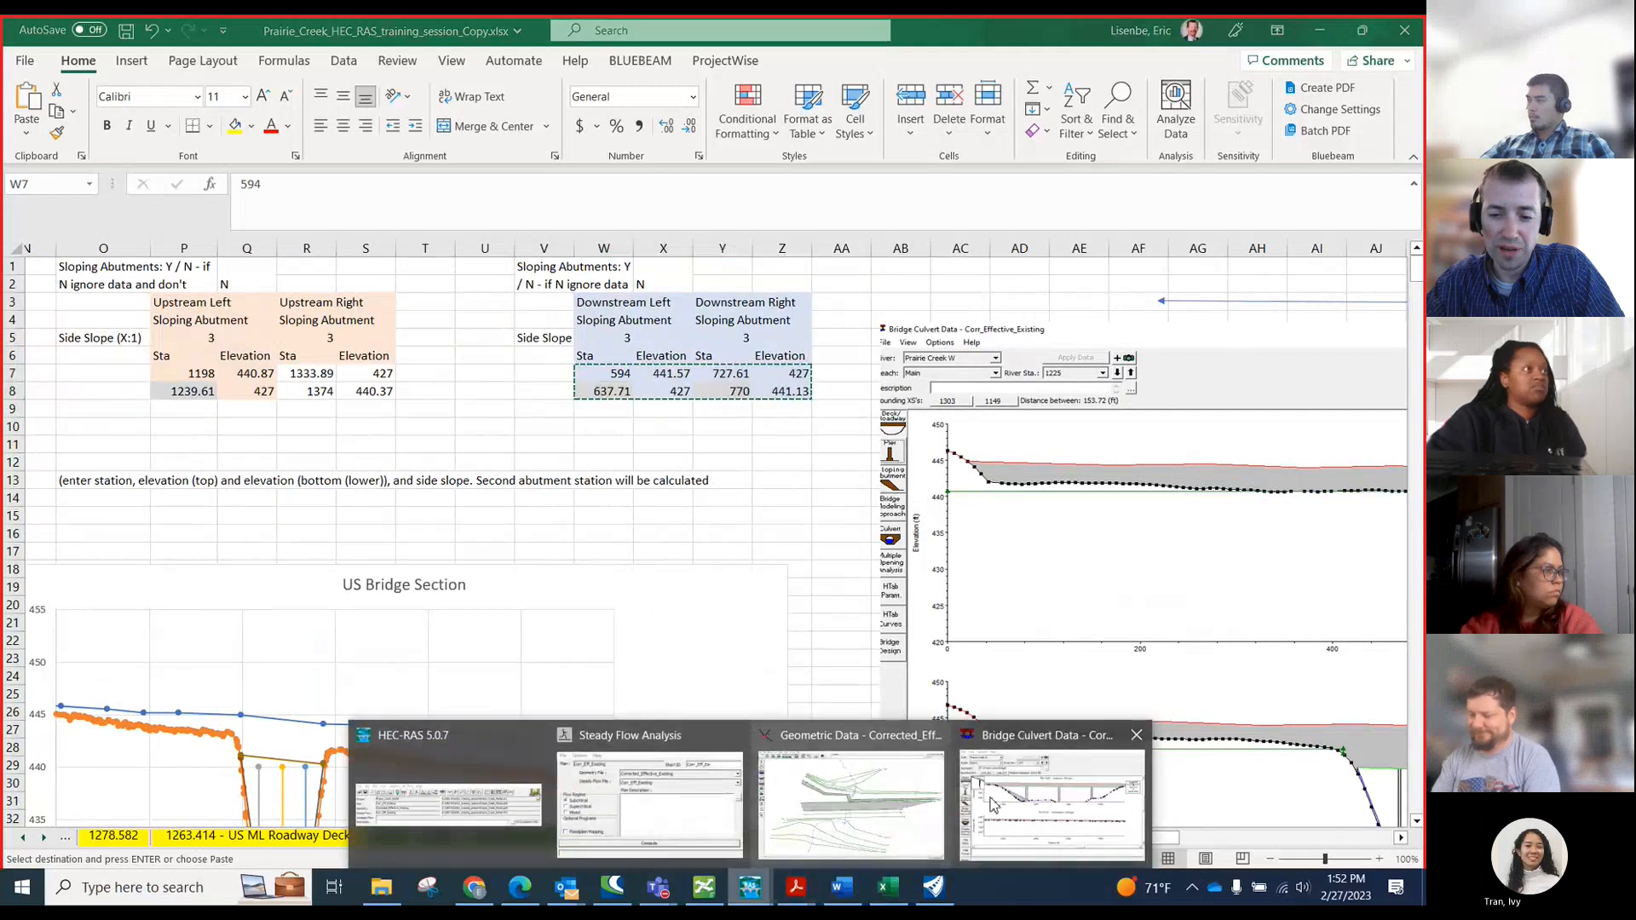
pyautogui.click(1202, 801)
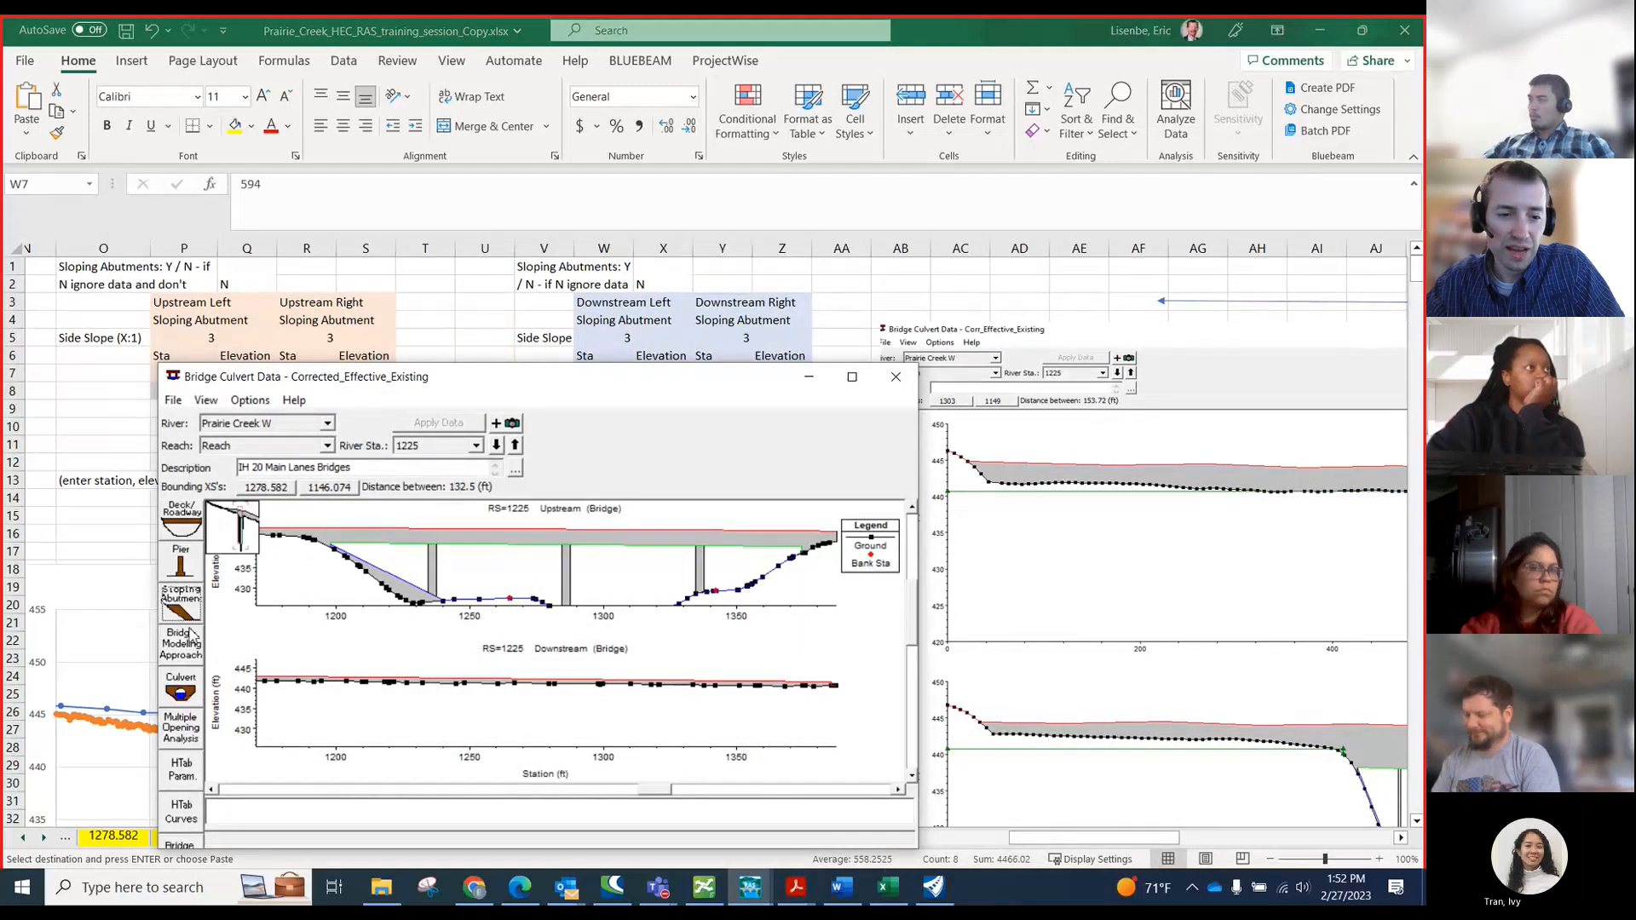
pyautogui.click(181, 602)
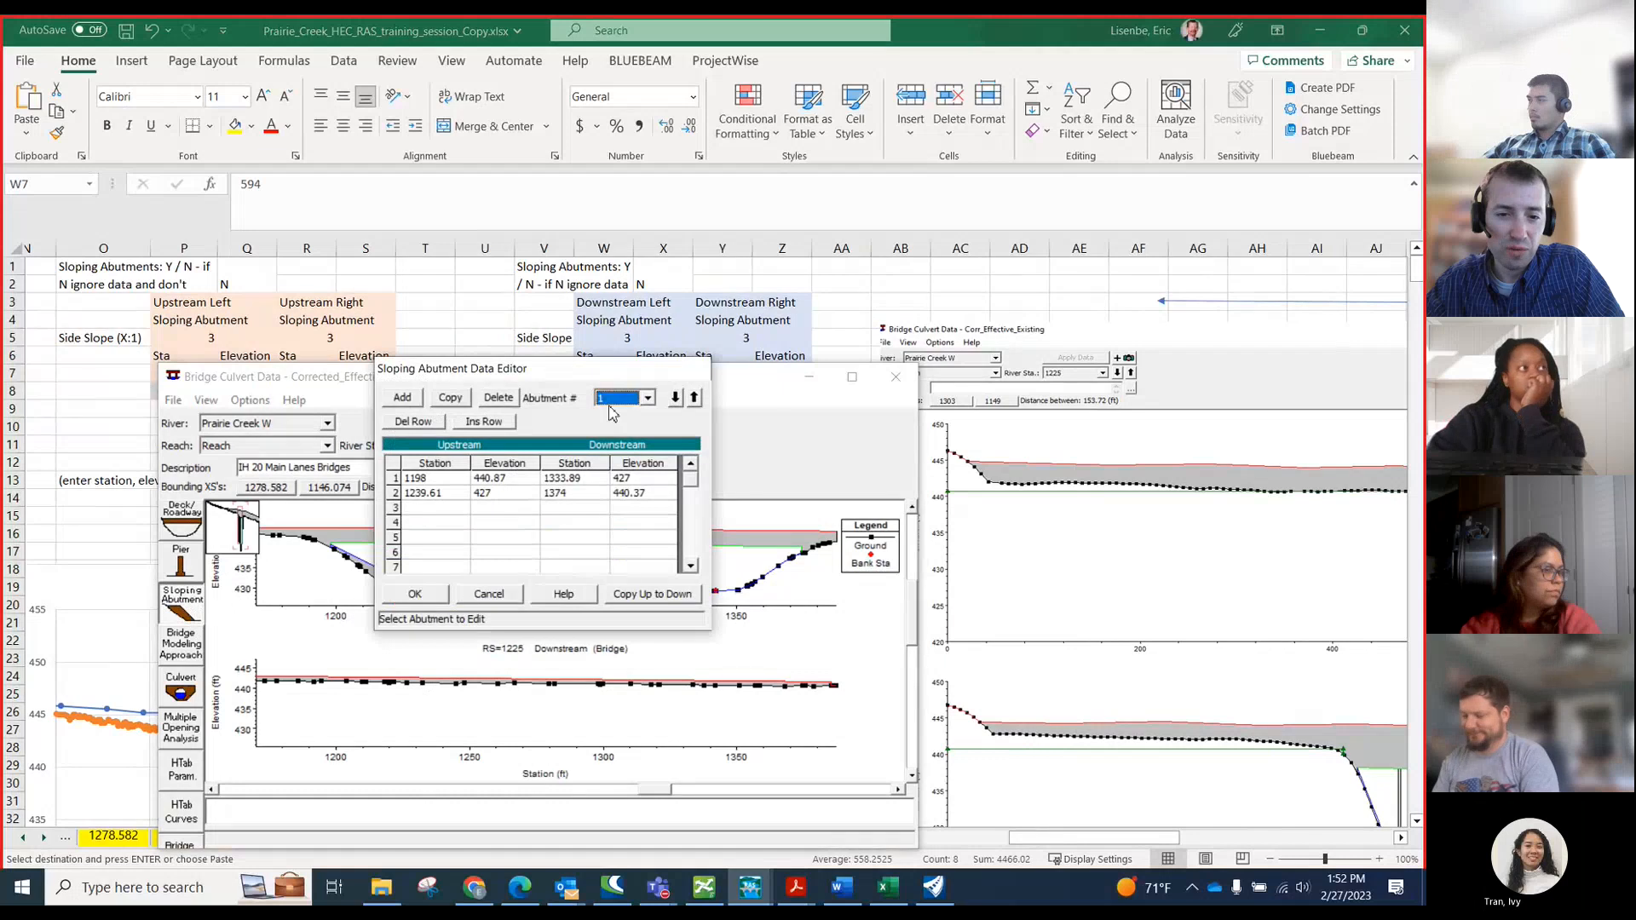
pyautogui.click(402, 399)
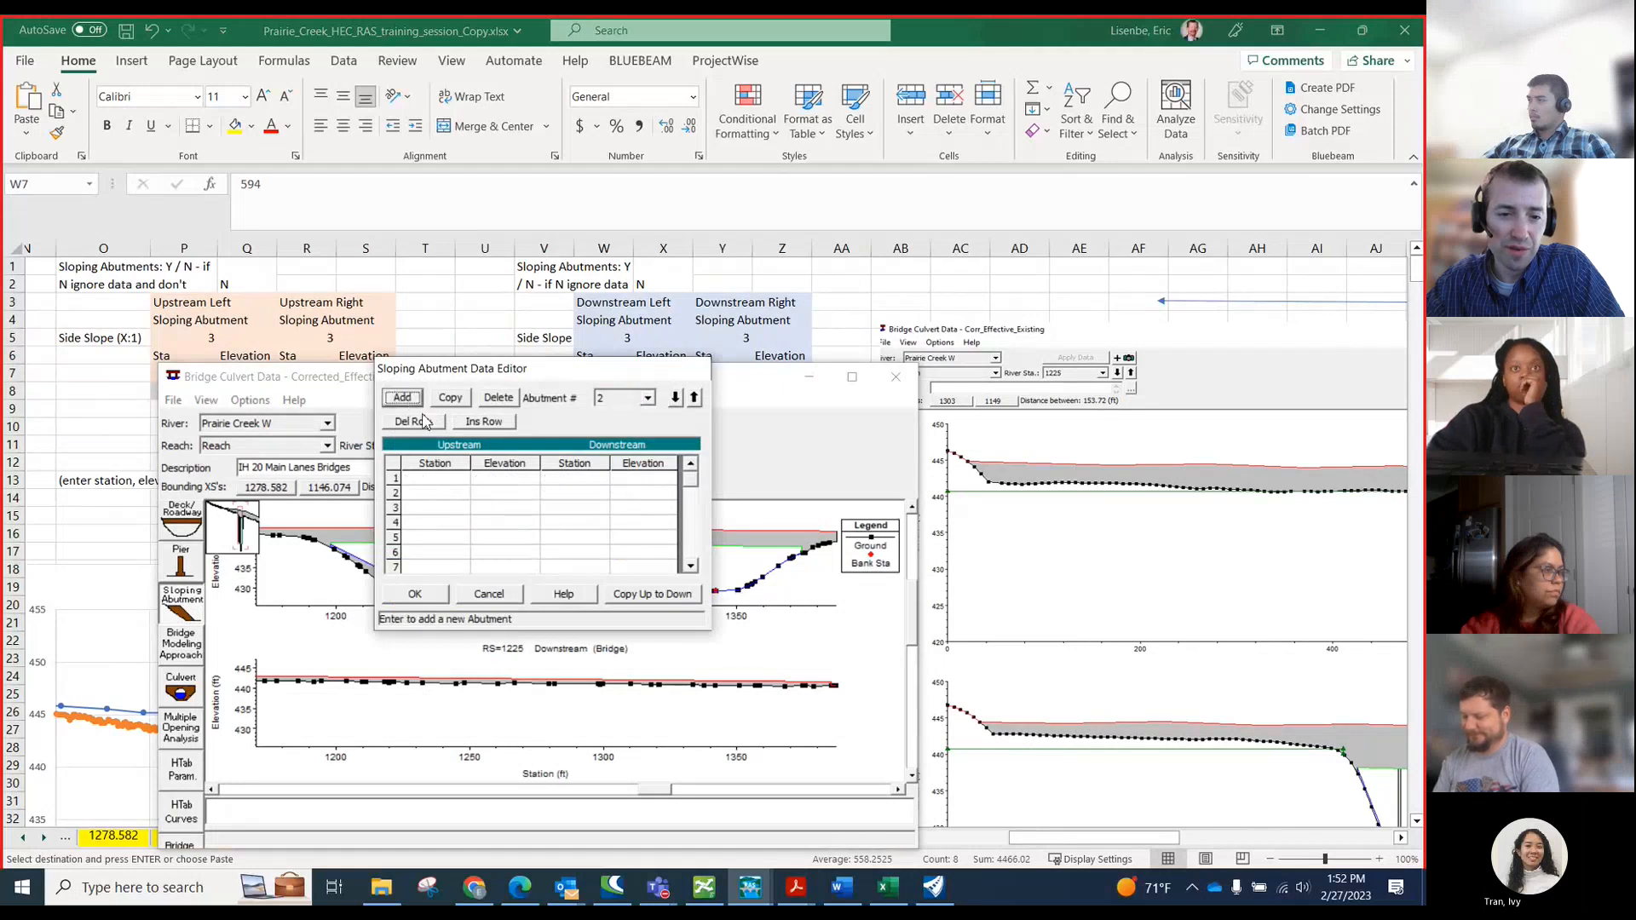
pyautogui.click(425, 479)
pyautogui.hotkey('ctrl', 'v')
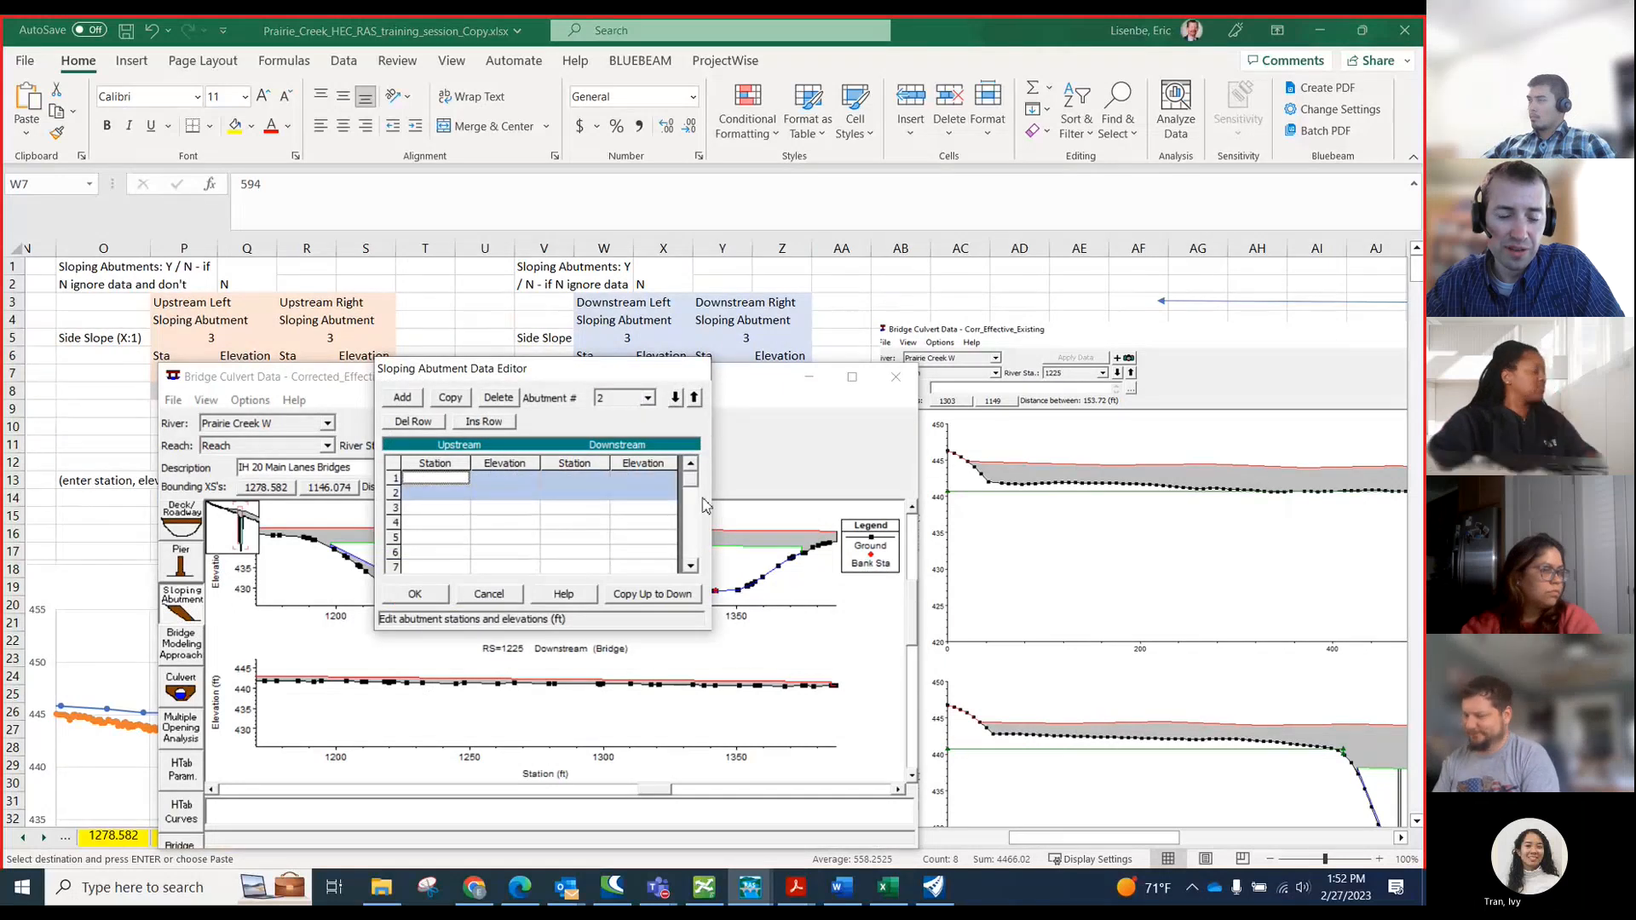
pyautogui.press('Return')
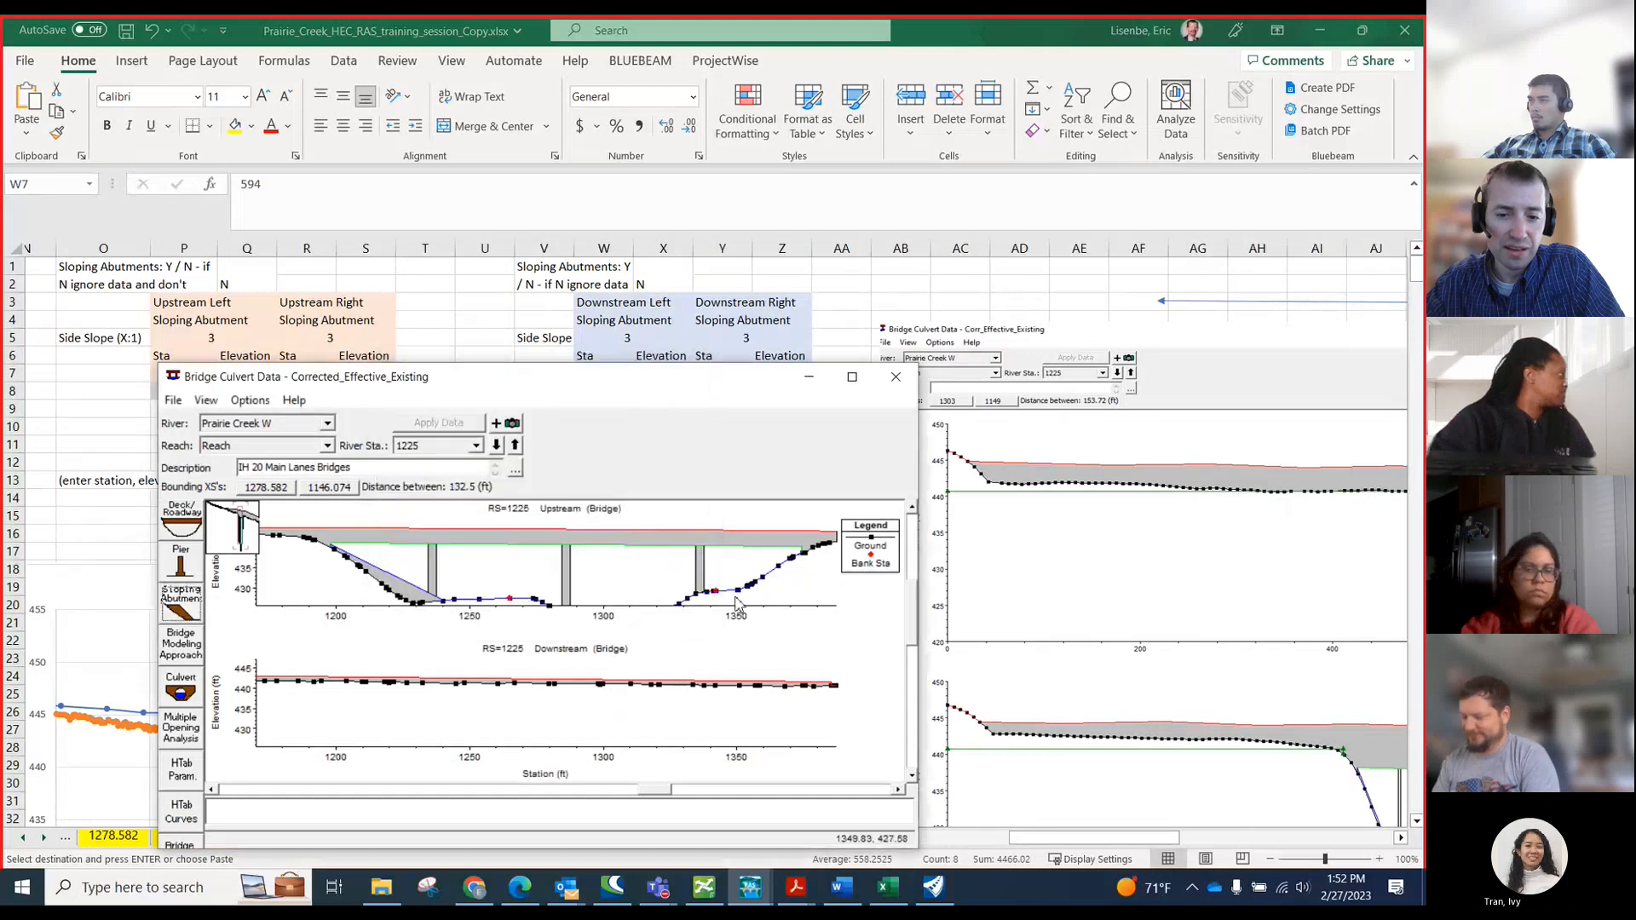
# - Examine the sloping abutments in the upstream and downstream bridge section plots at RS 1225, at full extent and close up around the openings
pyautogui.rightClick(686, 631)
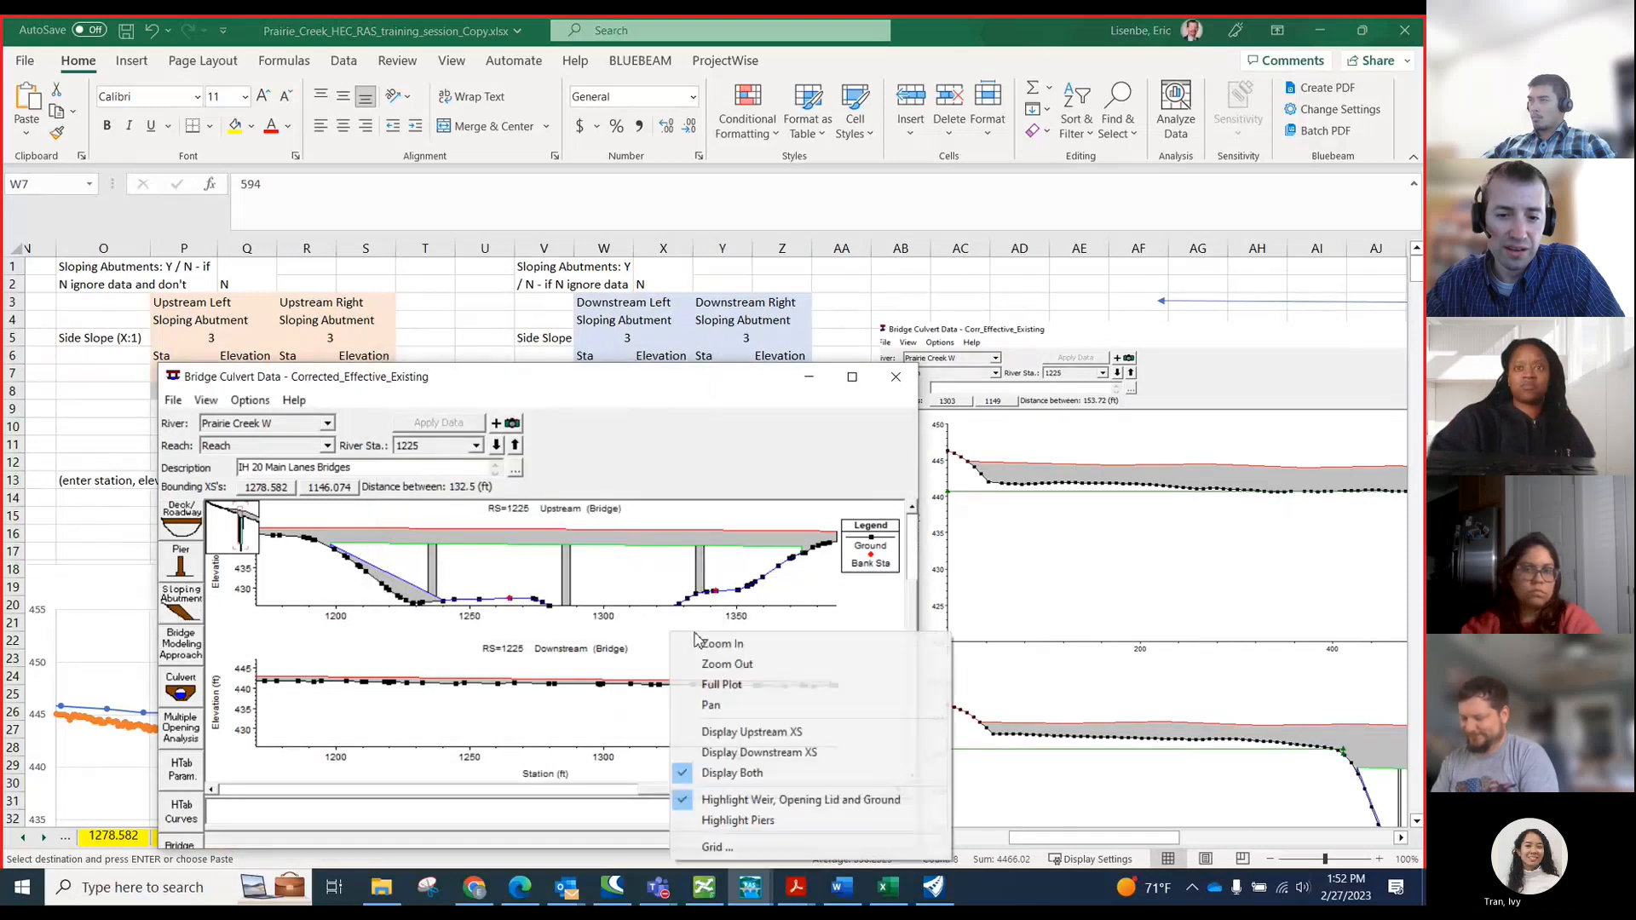
pyautogui.click(692, 682)
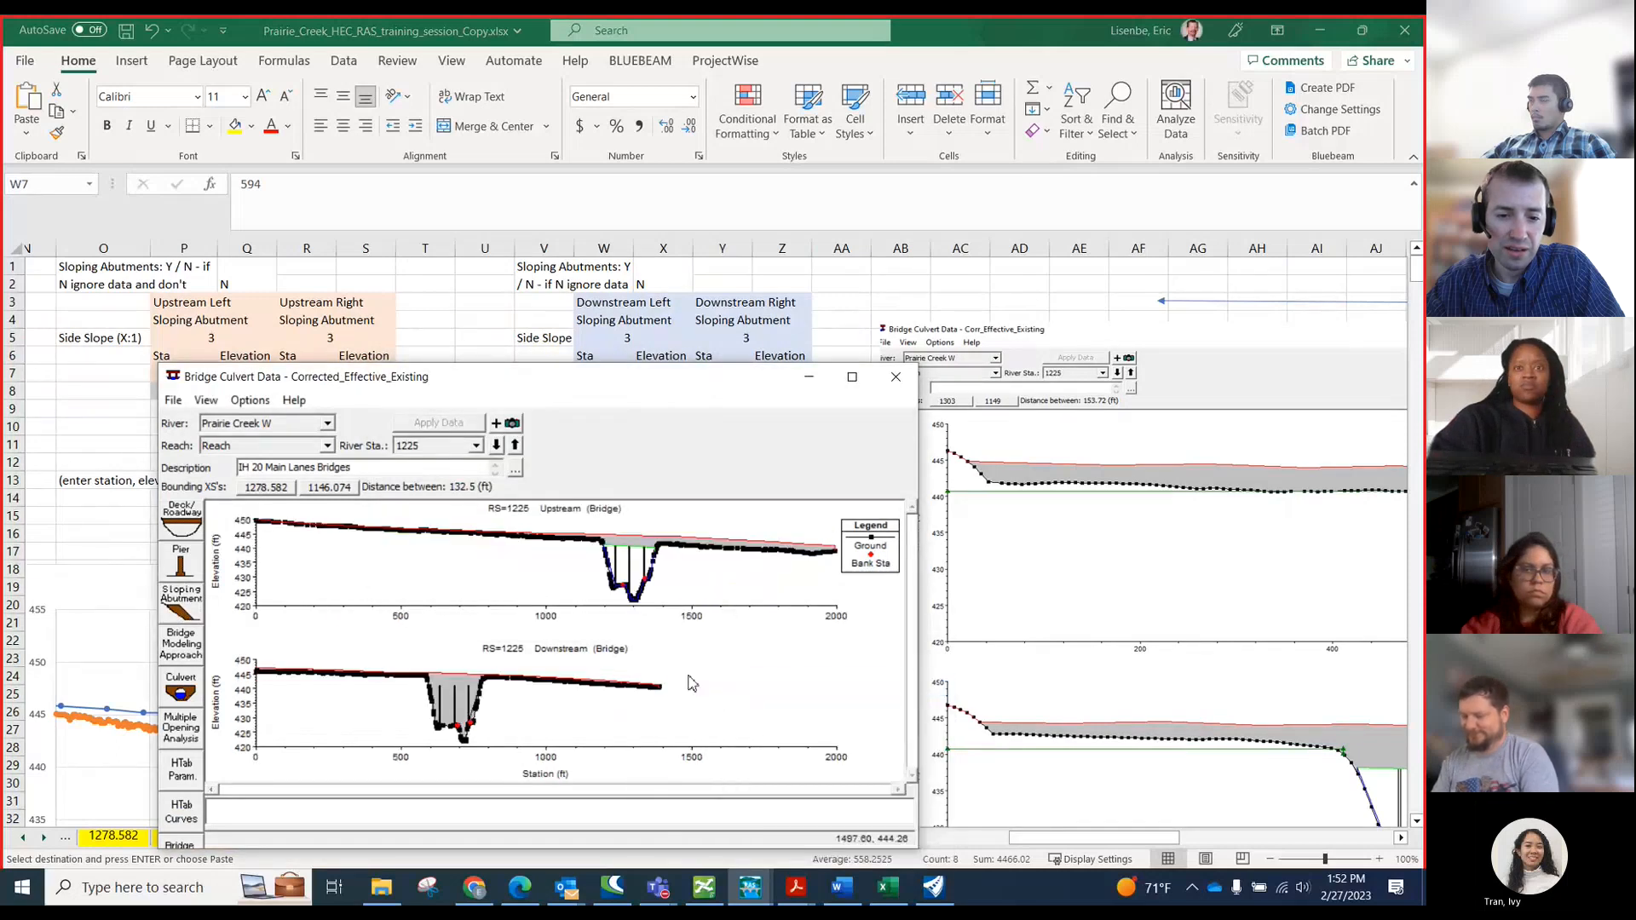
pyautogui.rightClick(518, 679)
pyautogui.click(807, 705)
pyautogui.rightClick(616, 580)
pyautogui.click(651, 594)
pyautogui.moveTo(619, 546); pyautogui.dragTo(691, 599)
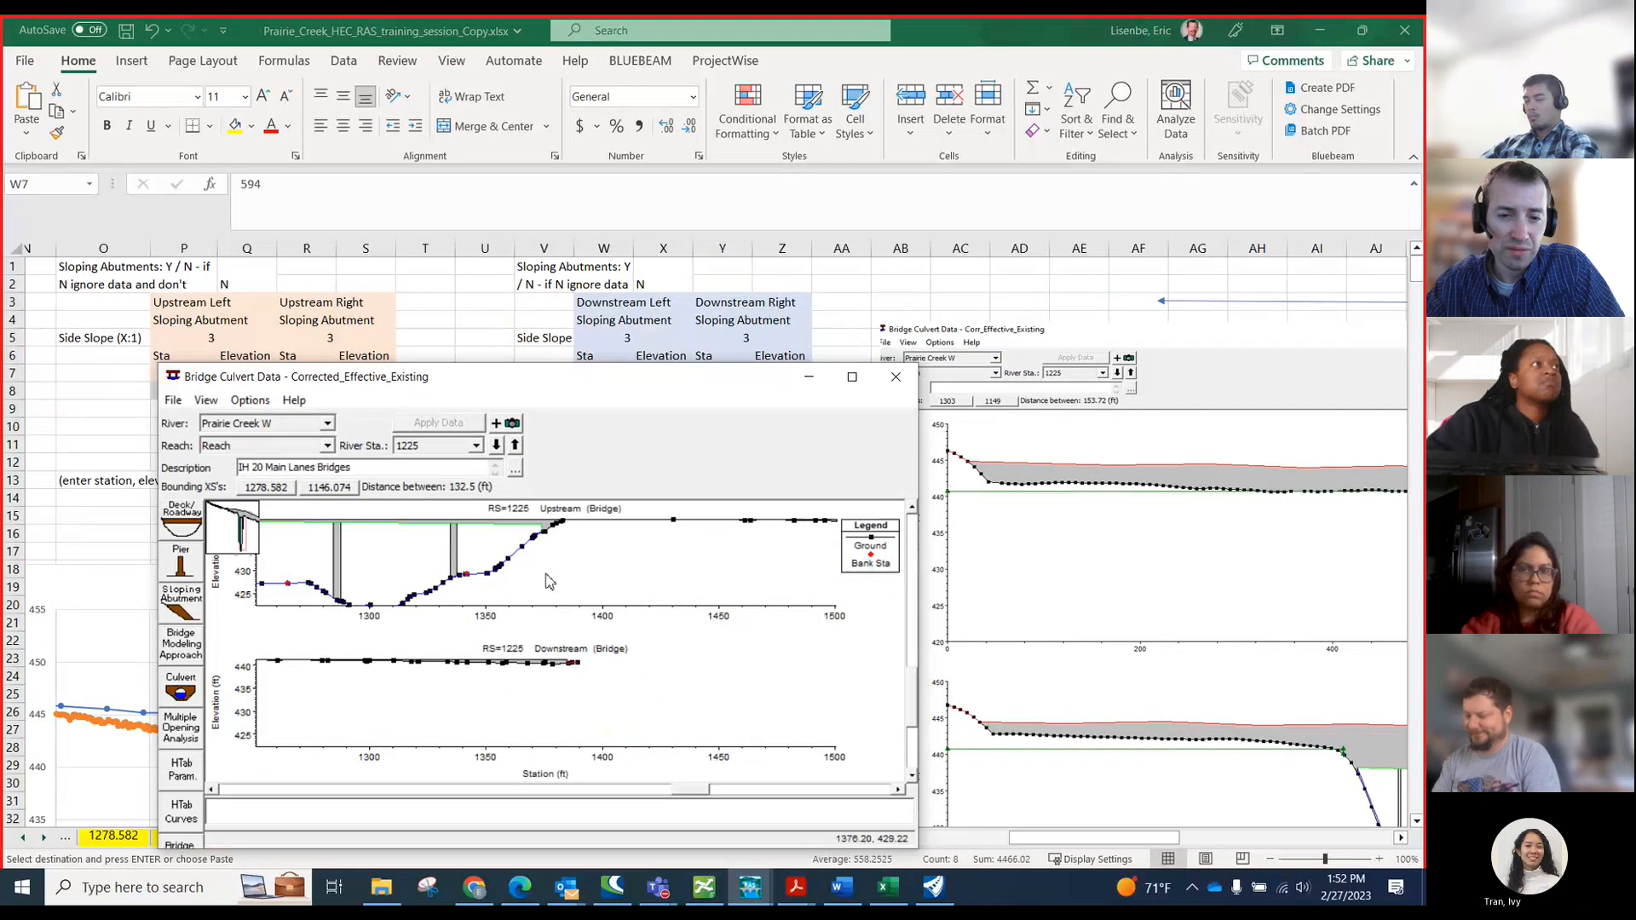
pyautogui.rightClick(404, 614)
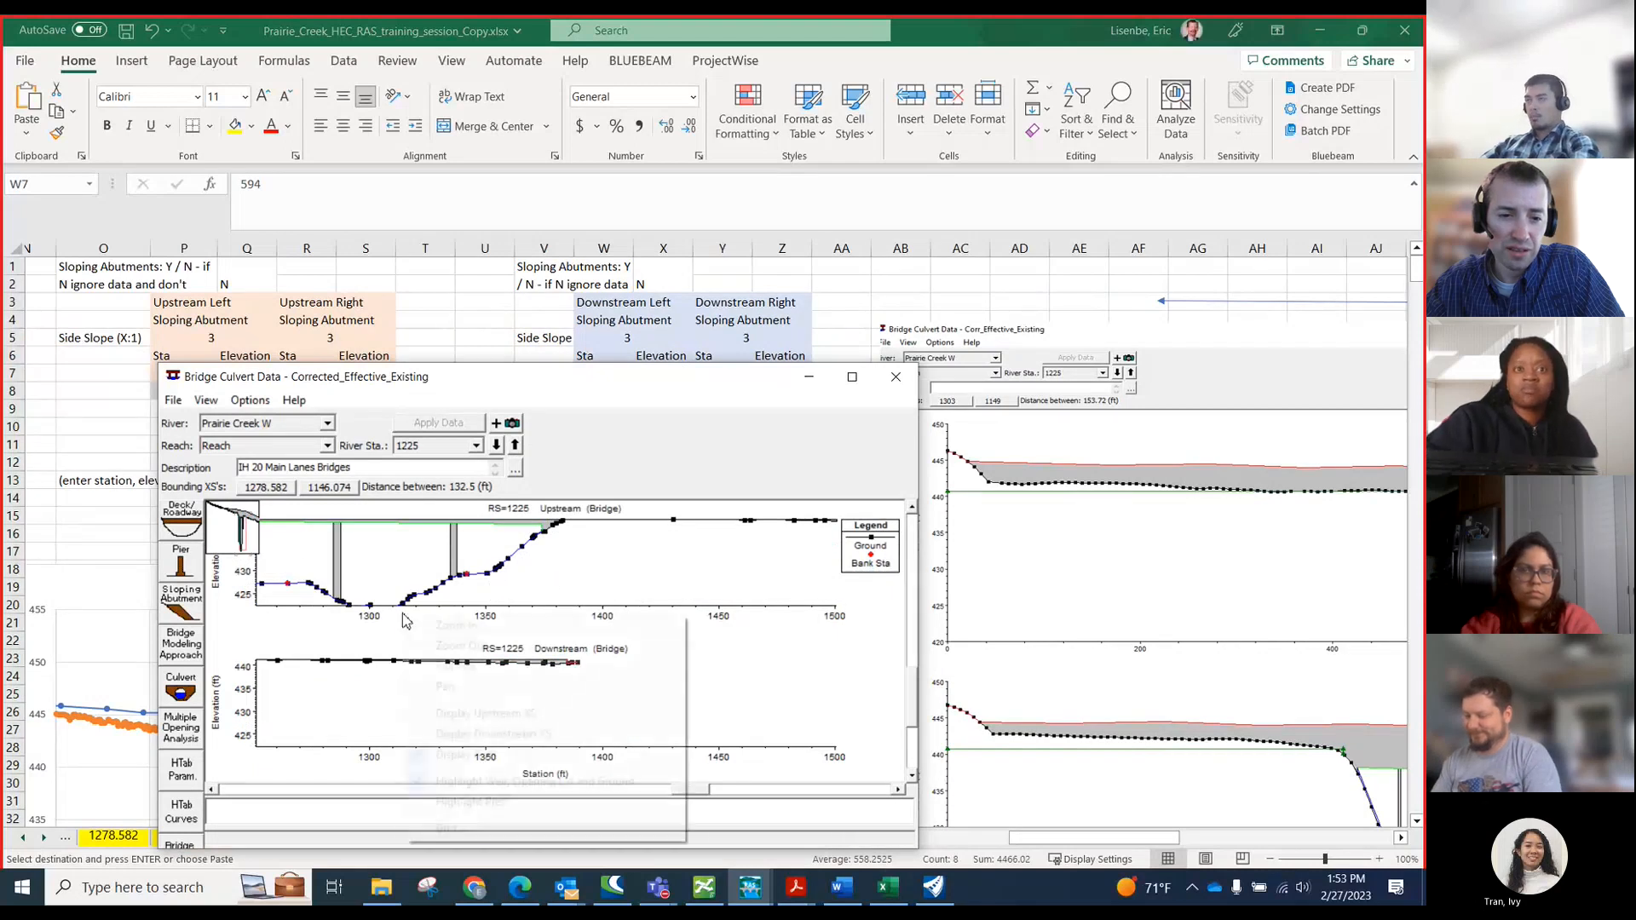
pyautogui.click(481, 668)
pyautogui.rightClick(465, 714)
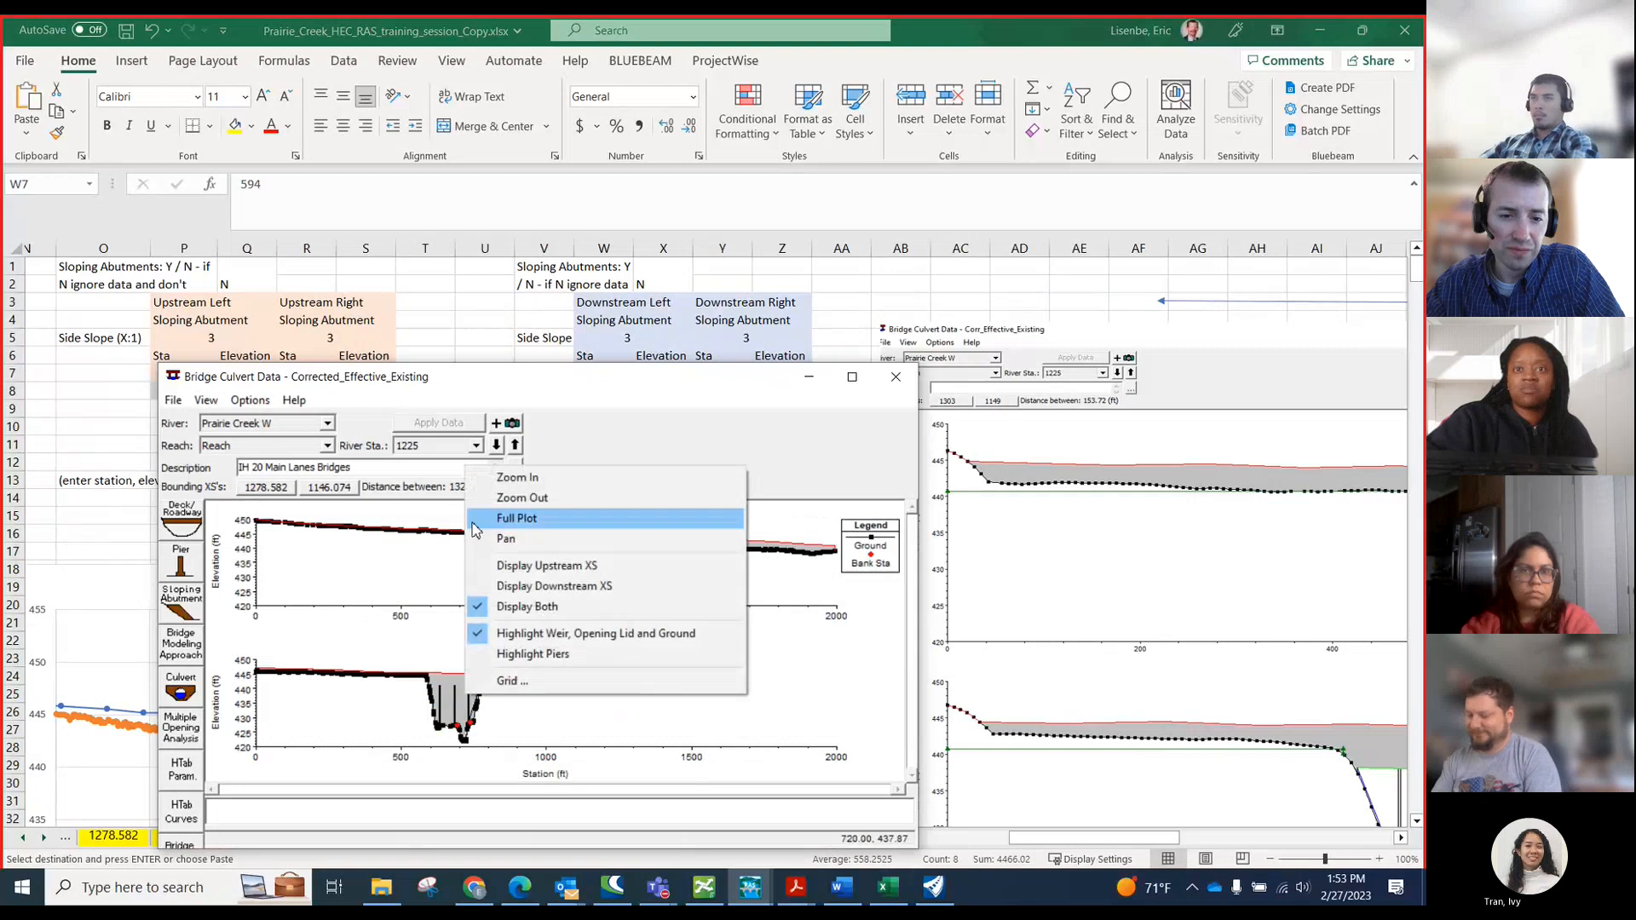
pyautogui.click(486, 475)
pyautogui.moveTo(418, 656); pyautogui.dragTo(503, 761)
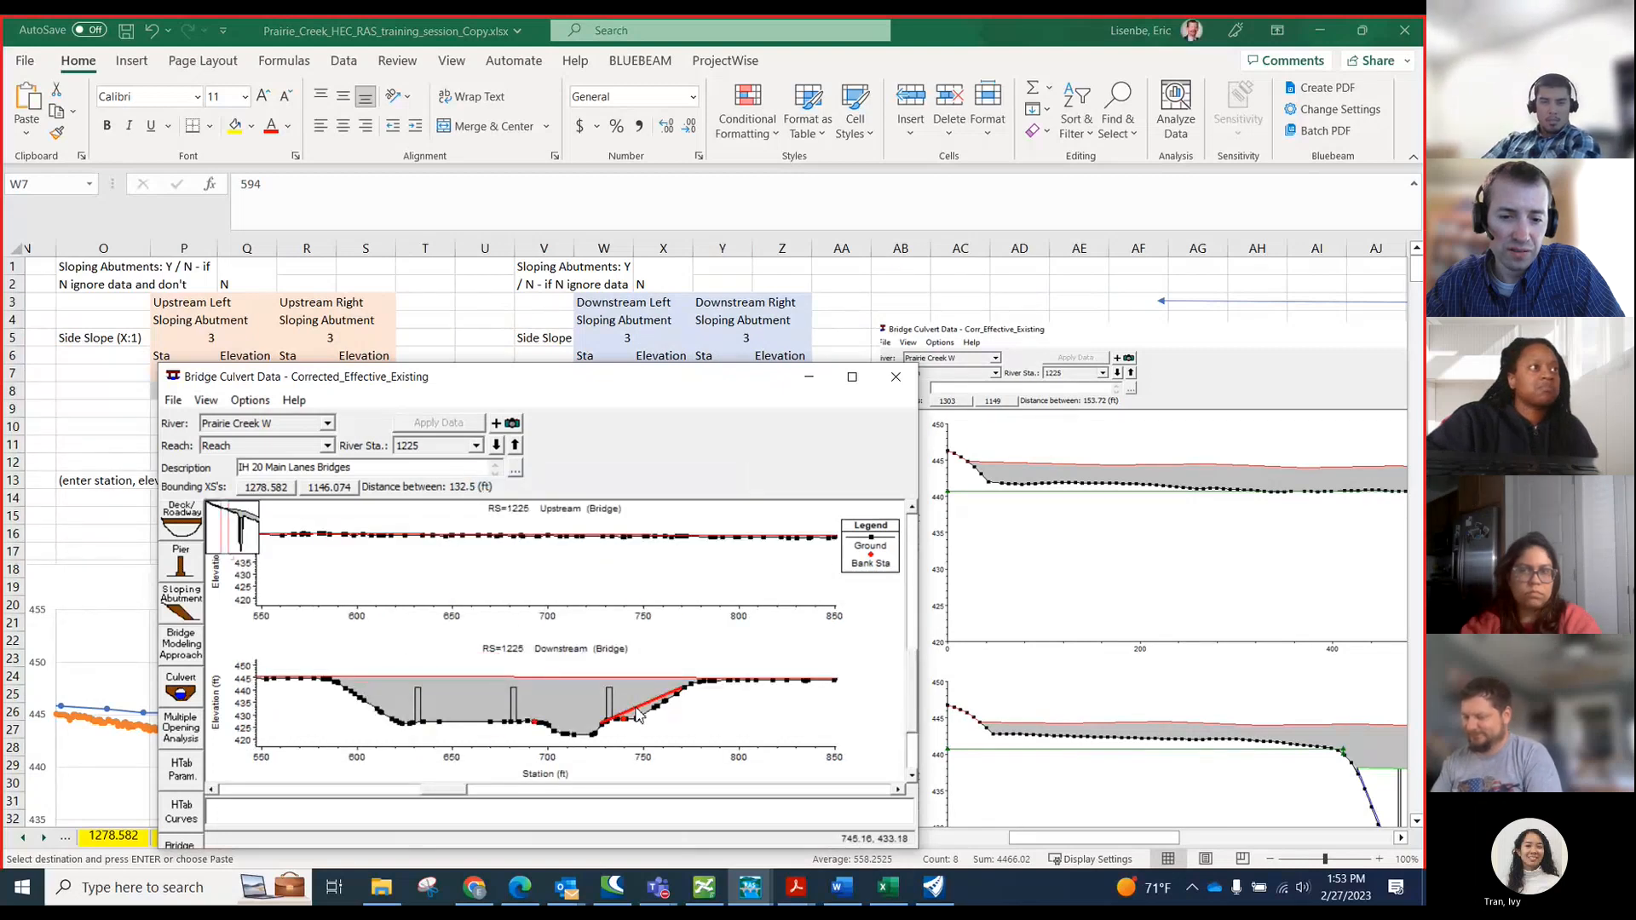
pyautogui.moveTo(641, 716)
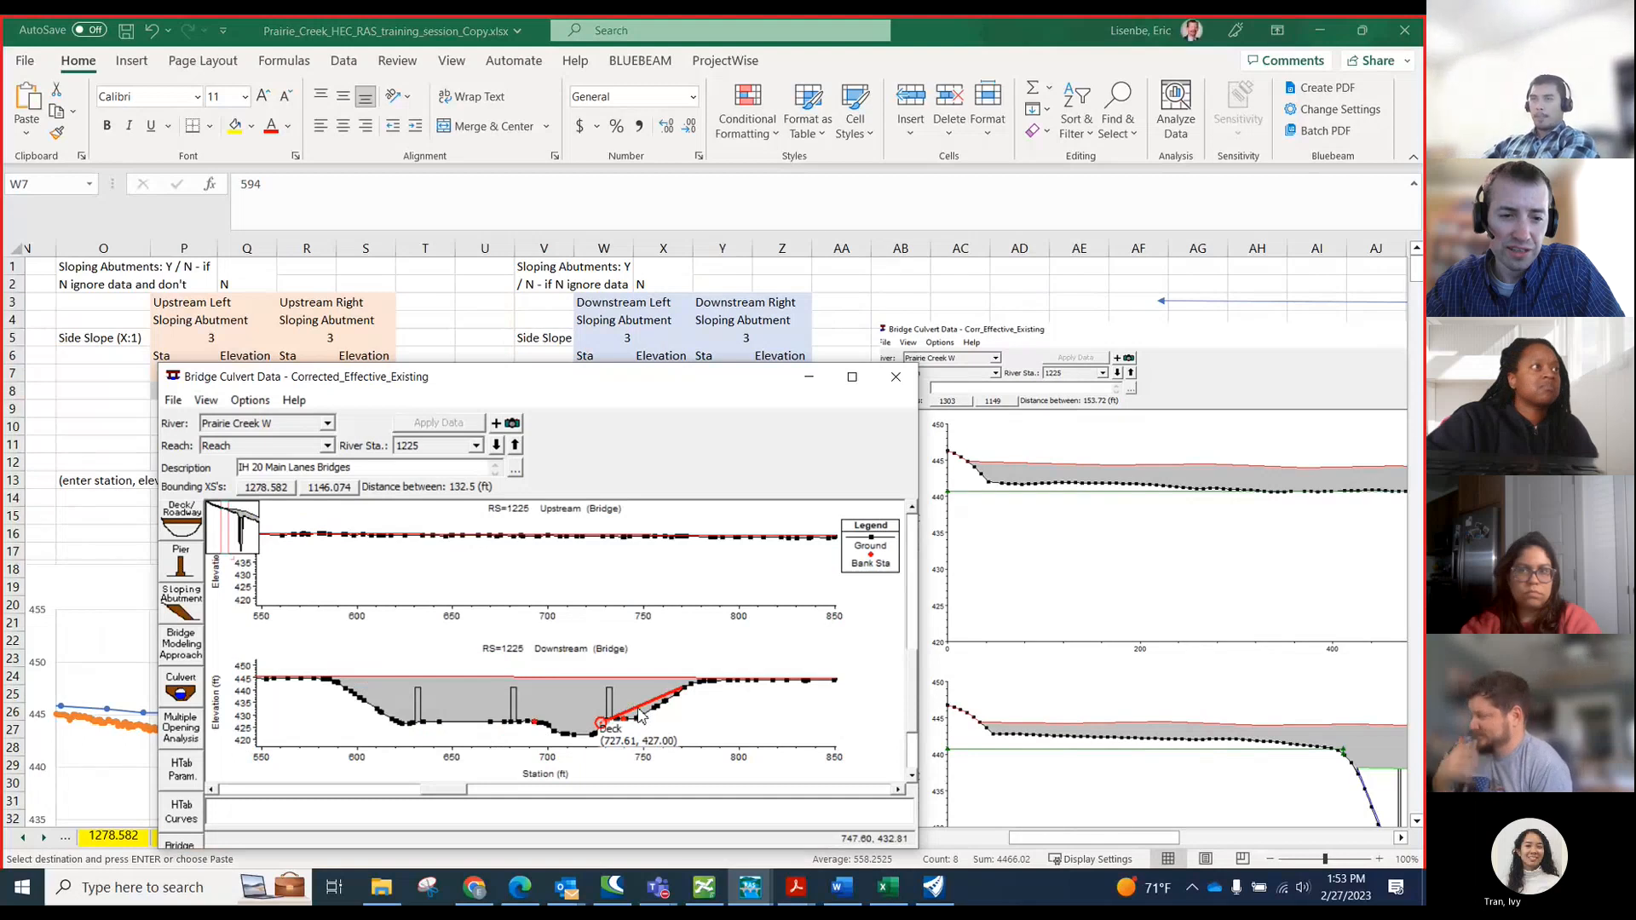
# - Review the stations and elevations stored for abutments 1 and 2 in the Sloping Abutment Data Editor, and close it without changes
pyautogui.click(181, 600)
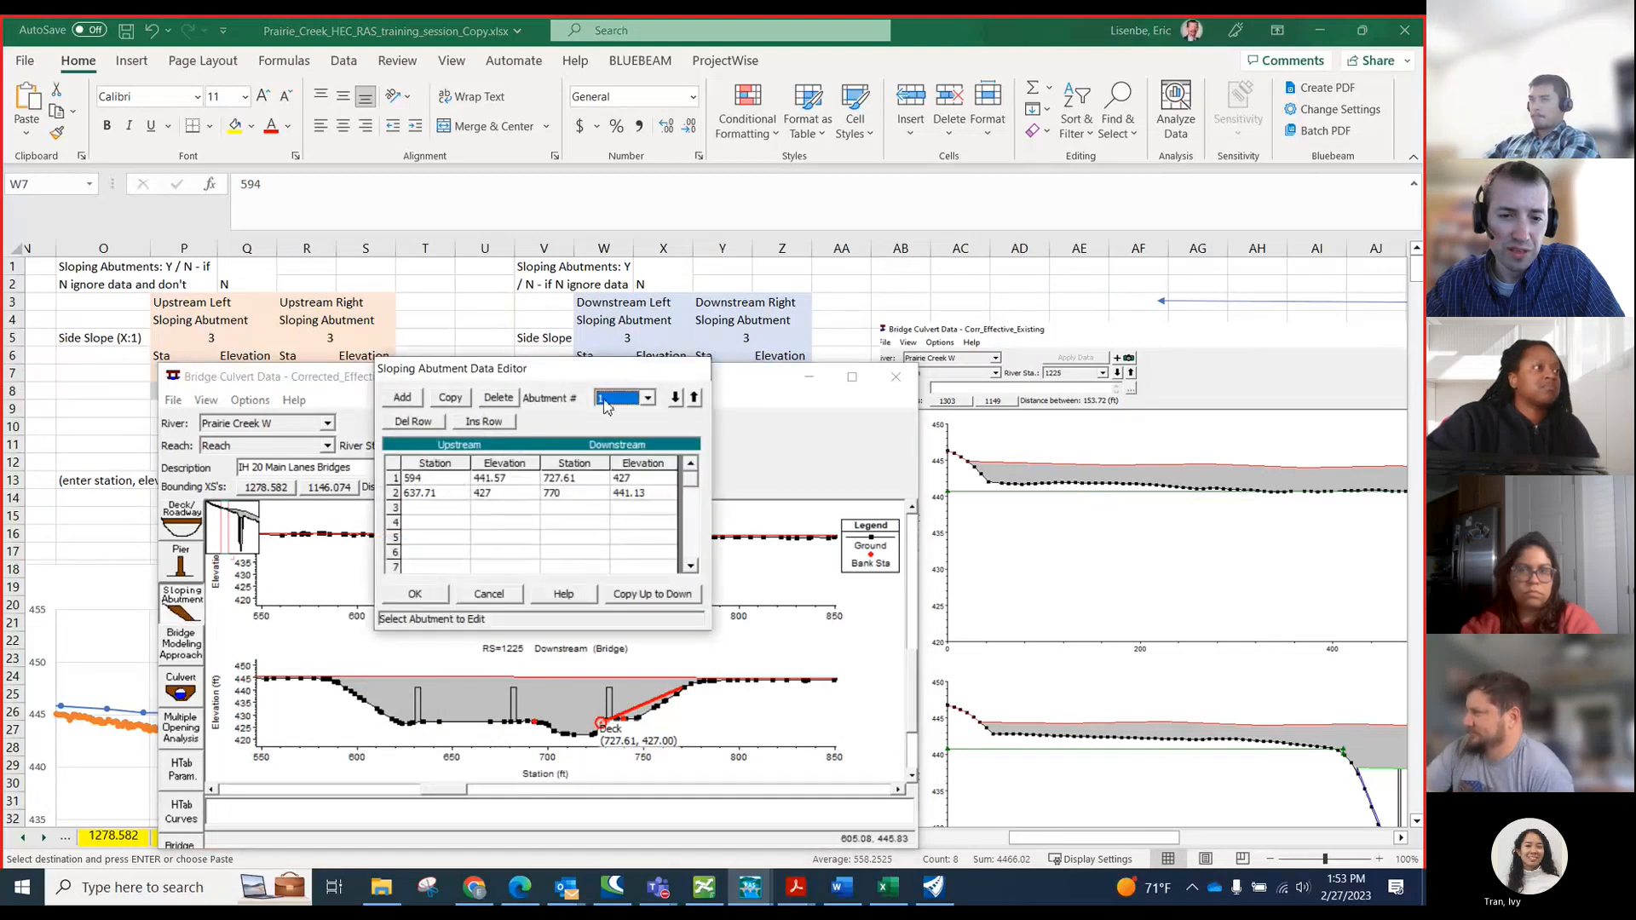
pyautogui.click(634, 406)
pyautogui.click(620, 427)
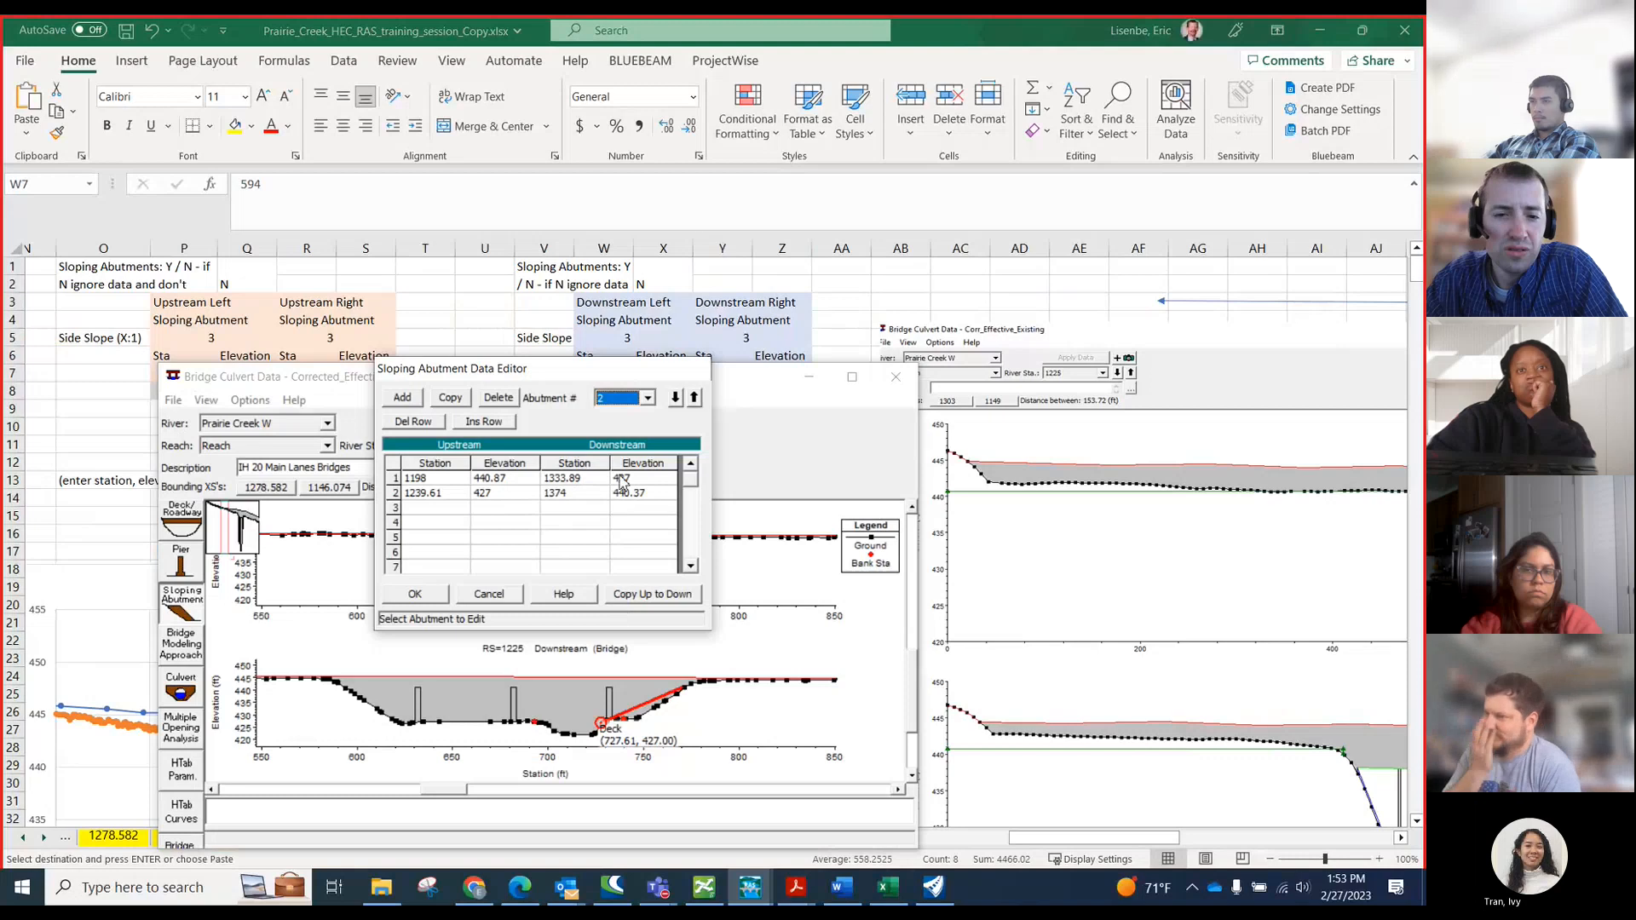
pyautogui.click(489, 594)
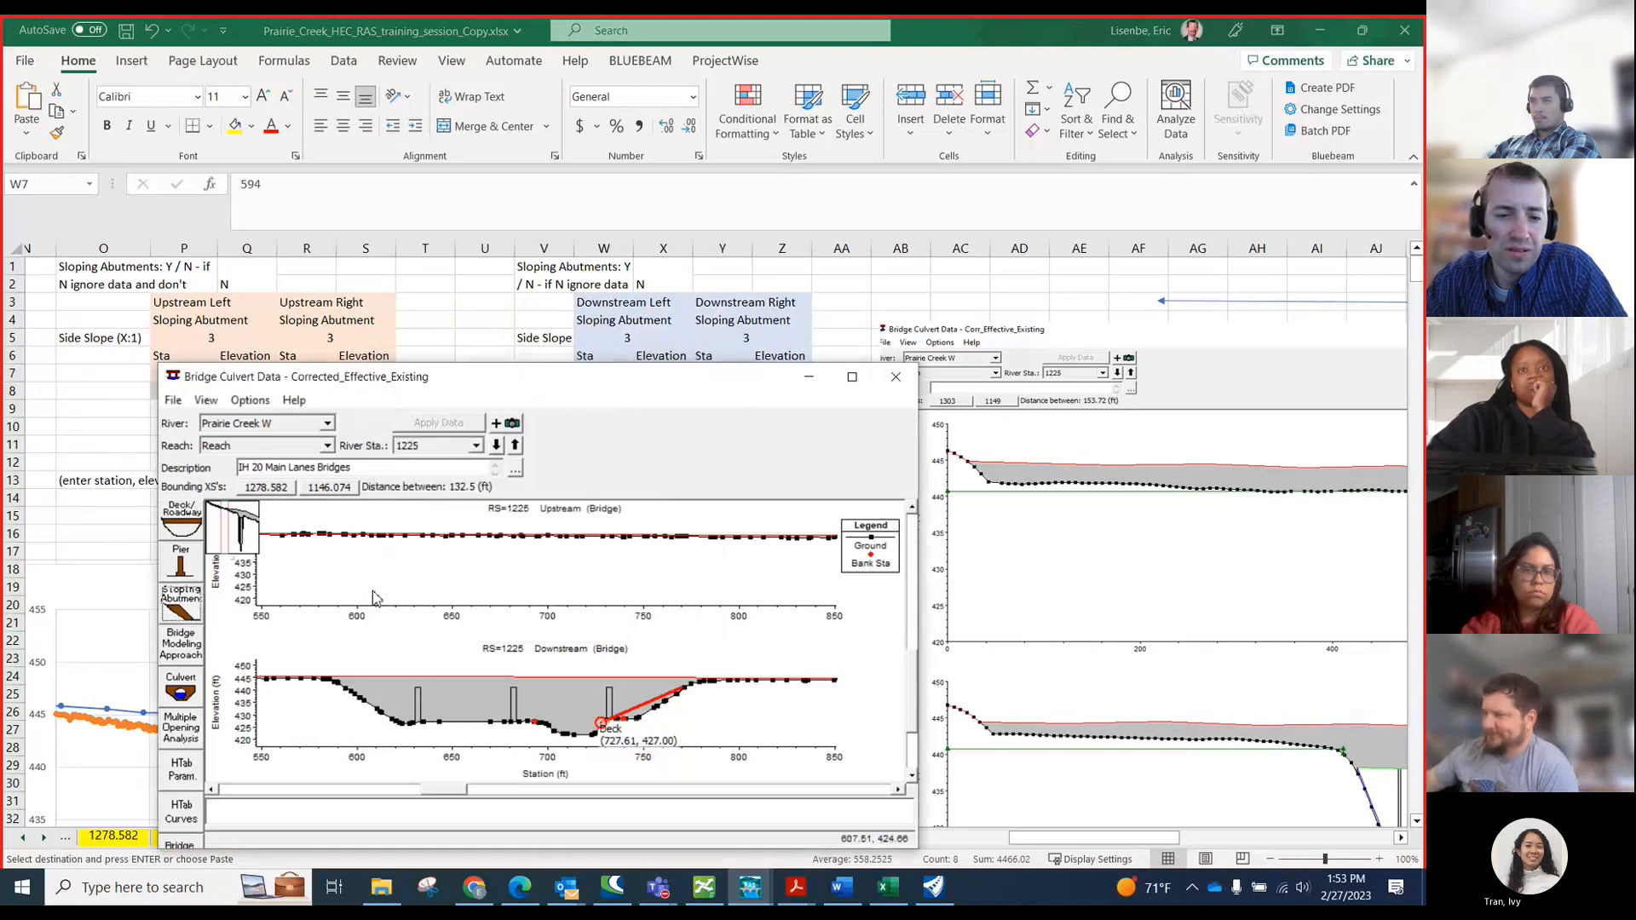
# - Review the bridge info, abutment and pier stations, and US Bridge Section chart in the workbook, and return to the Bridge Culvert Data window
pyautogui.click(52, 400)
pyautogui.moveTo(166, 427); pyautogui.dragTo(15, 322)
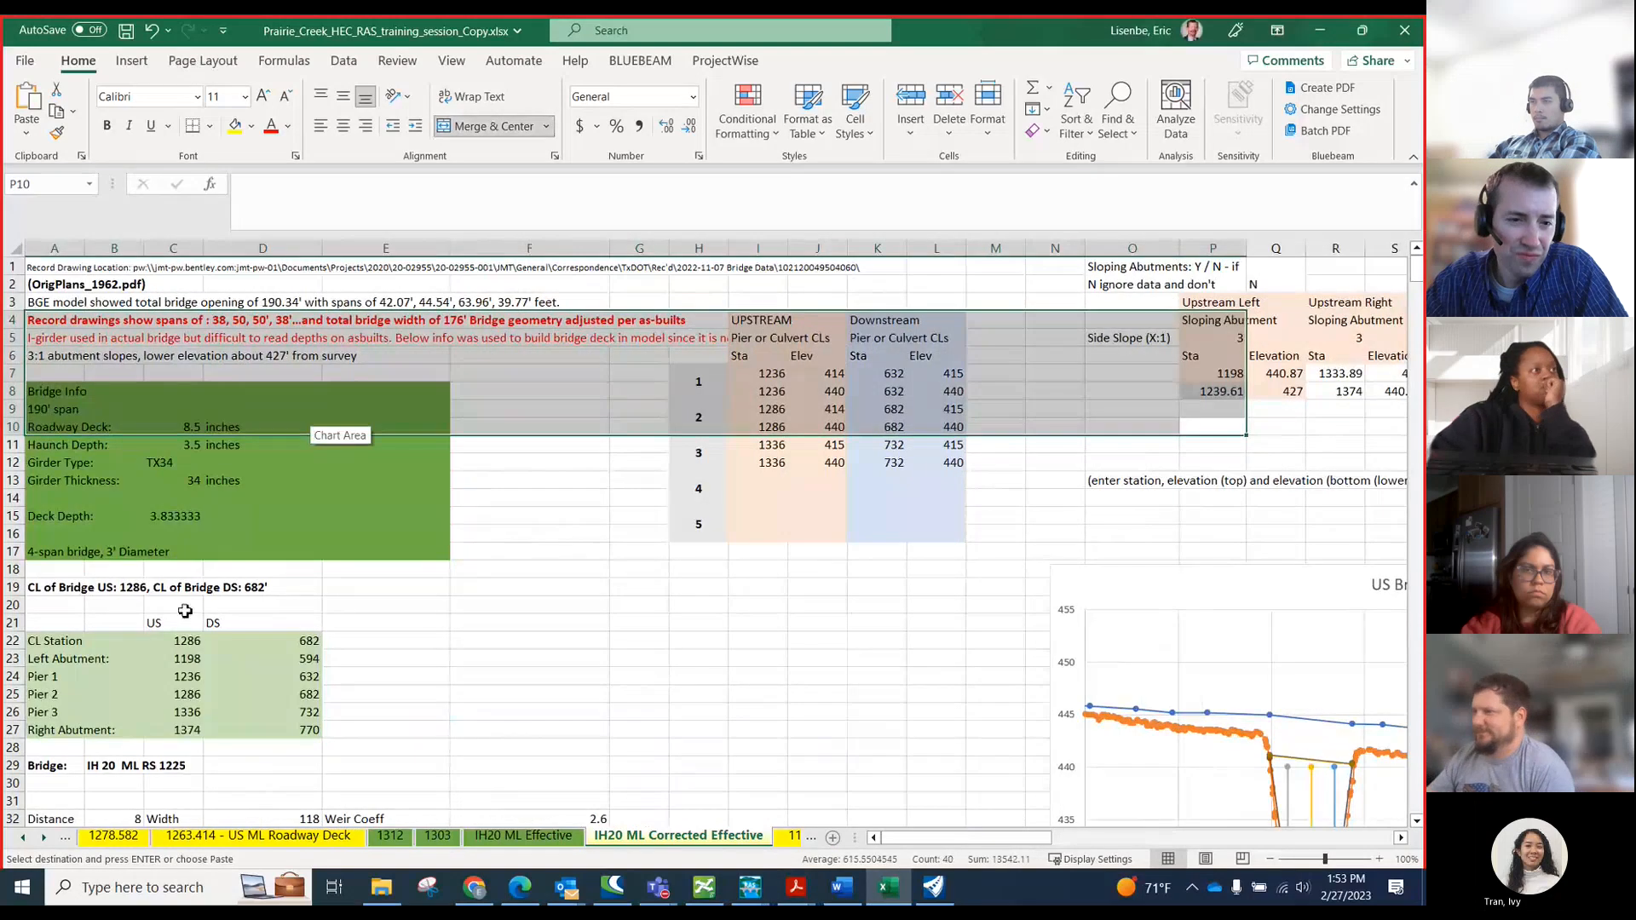
pyautogui.scroll(-4, 352, 573)
pyautogui.scroll(4, 347, 558)
pyautogui.scroll(-4, 490, 558)
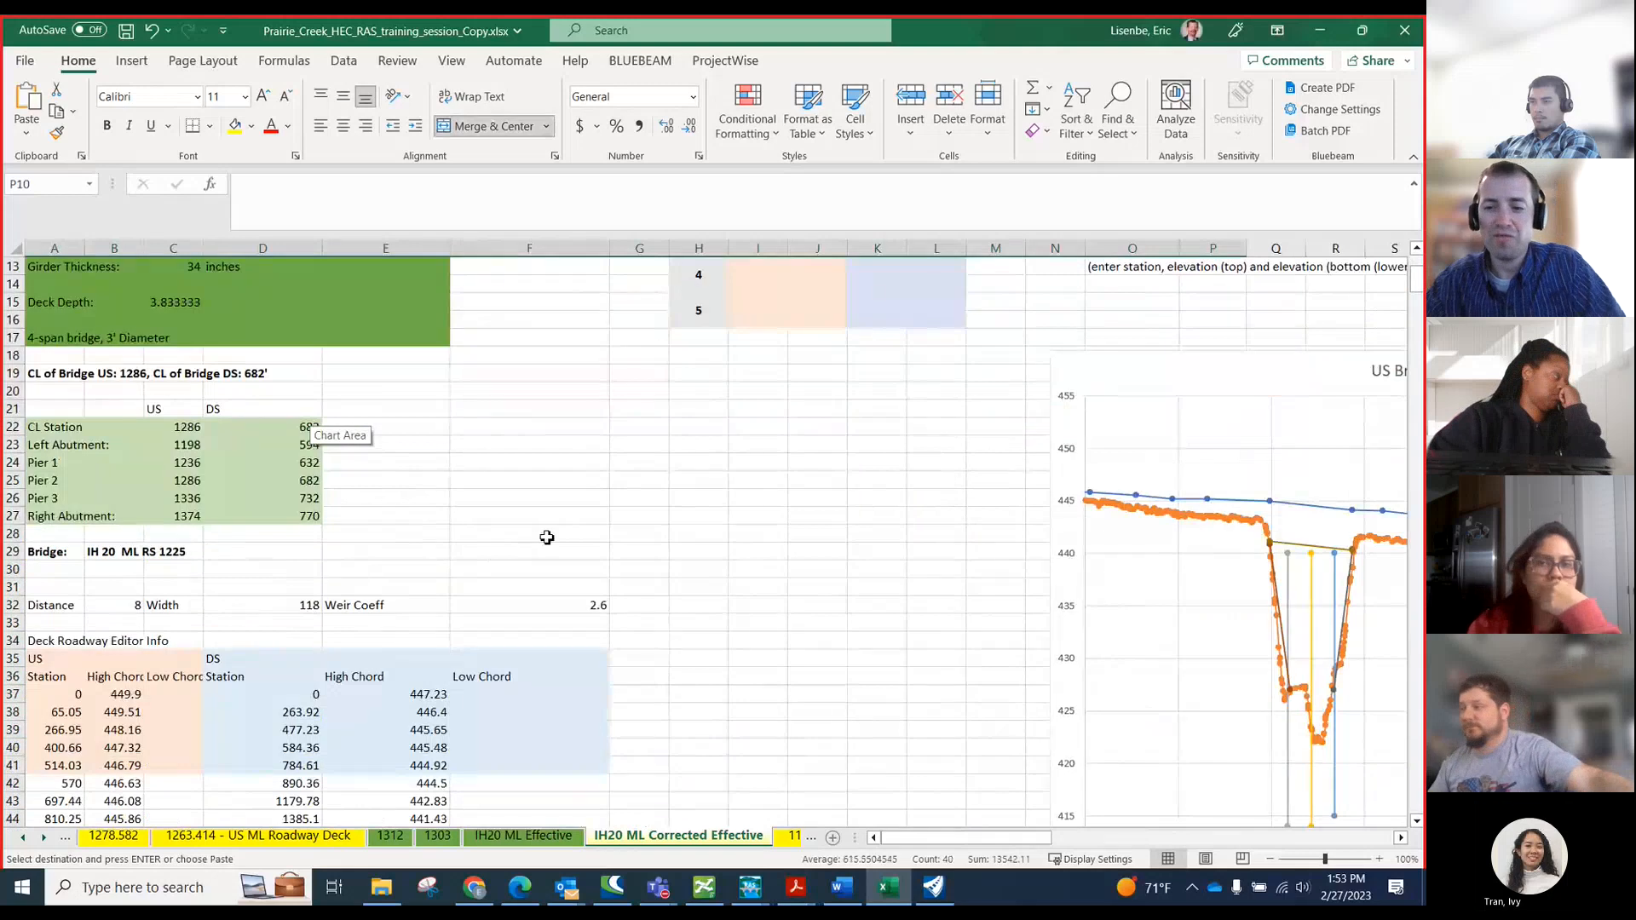
pyautogui.keyDown('ctrl'); pyautogui.scroll(-1, 623, 462); pyautogui.keyUp('ctrl')
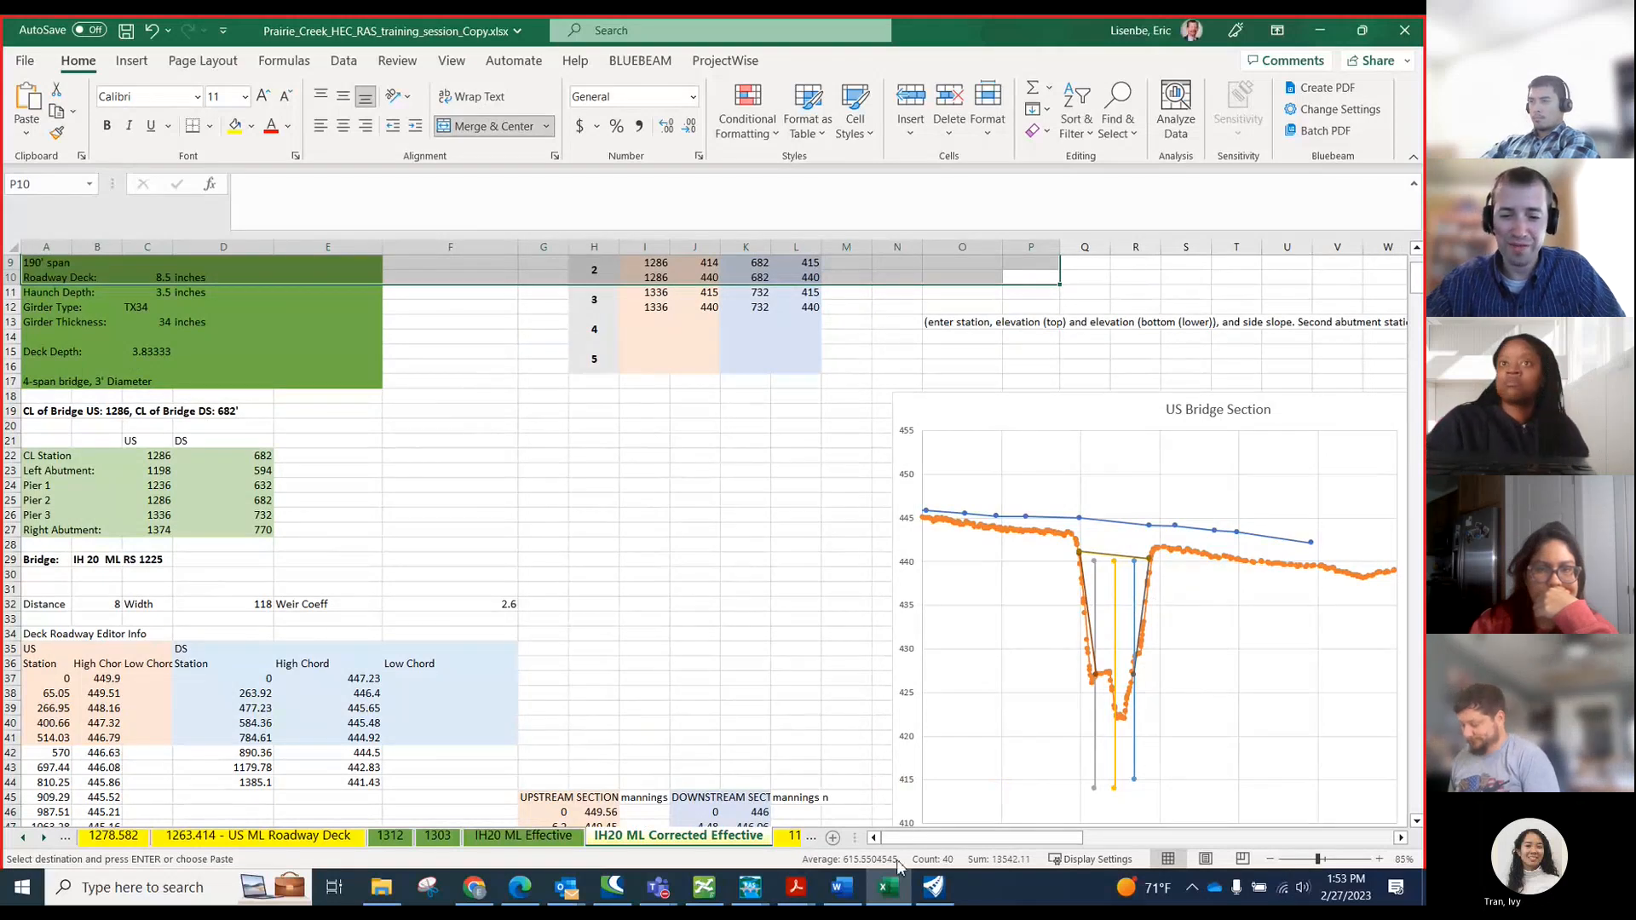
pyautogui.moveTo(761, 890)
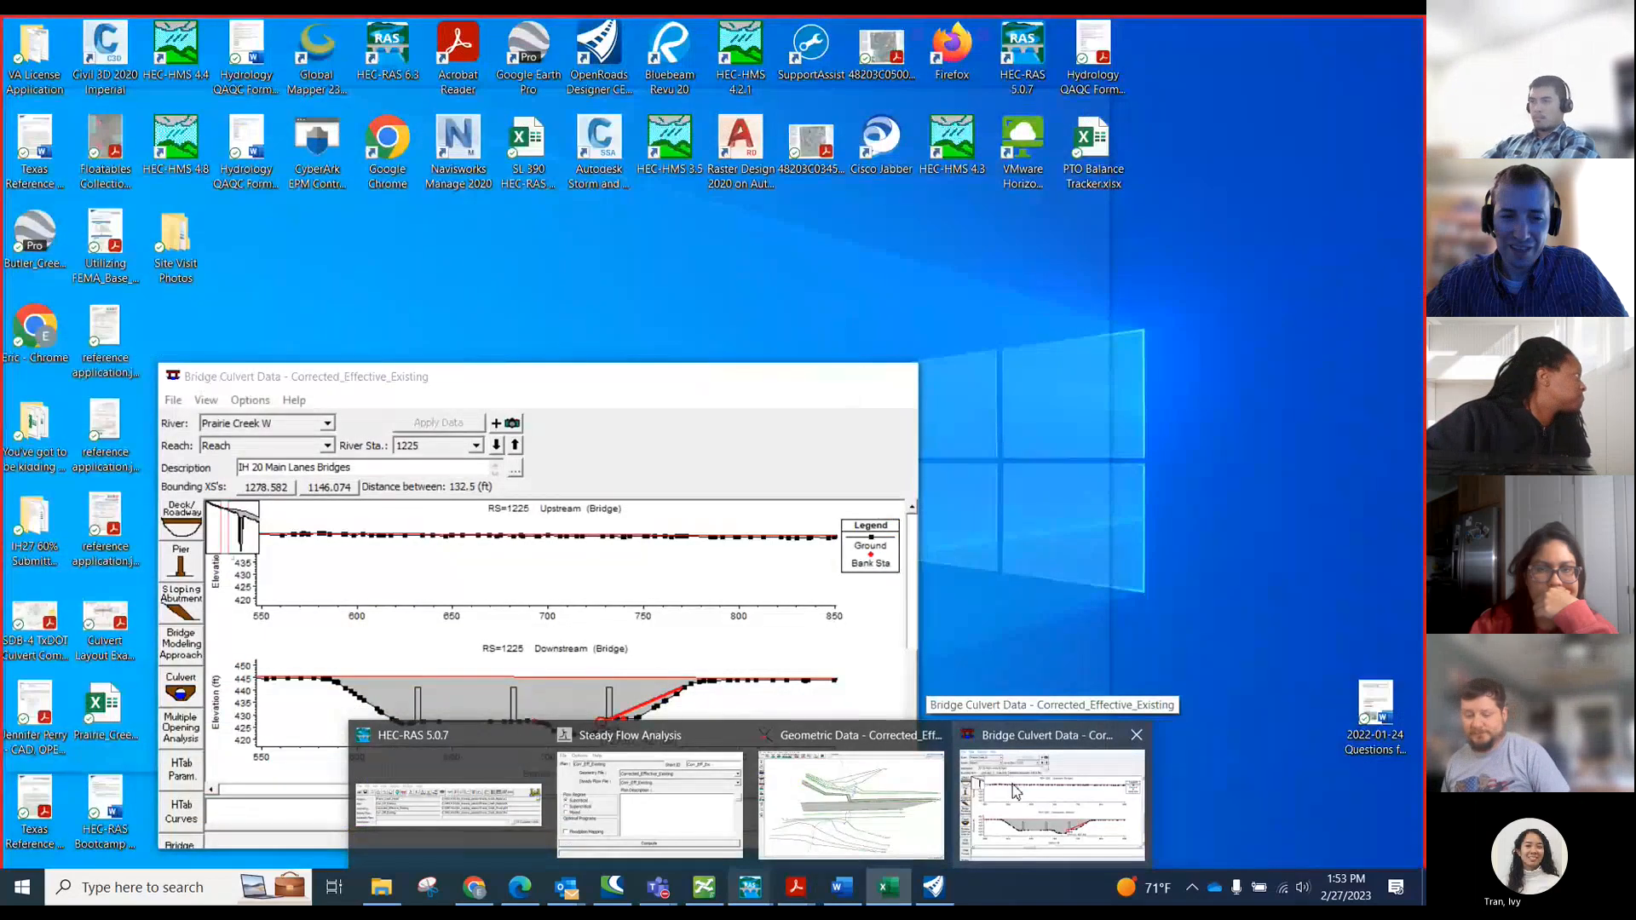
pyautogui.click(1017, 791)
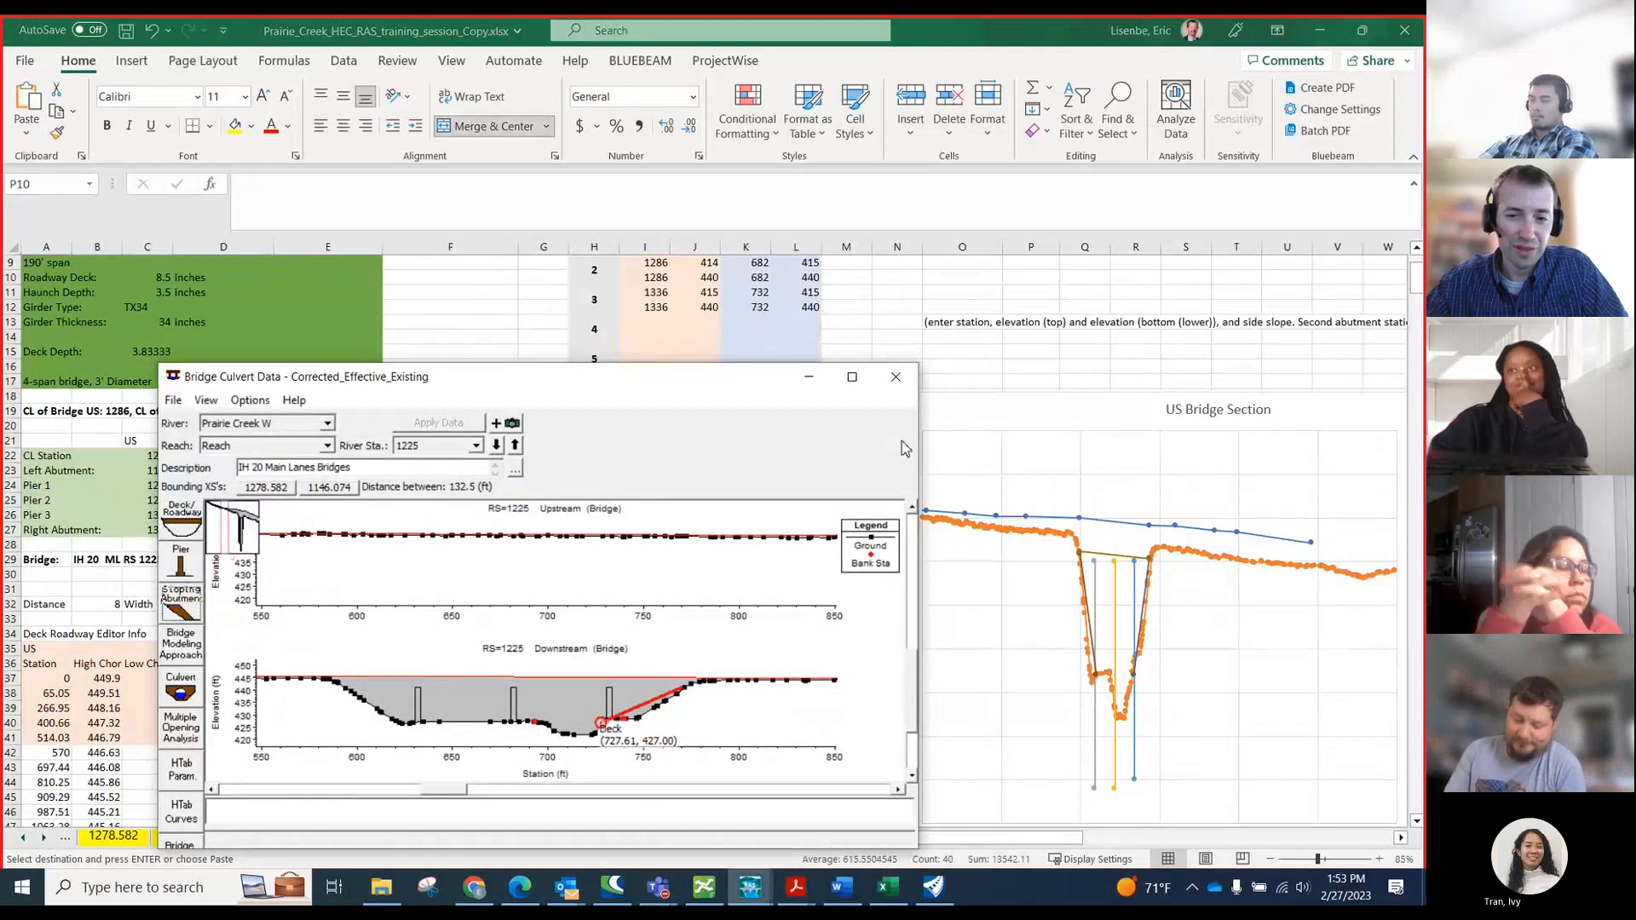
# - Examine the RS 1225 upstream and downstream bridge plots at full extent and close up around the upstream opening's right abutment
pyautogui.click(851, 381)
pyautogui.rightClick(737, 439)
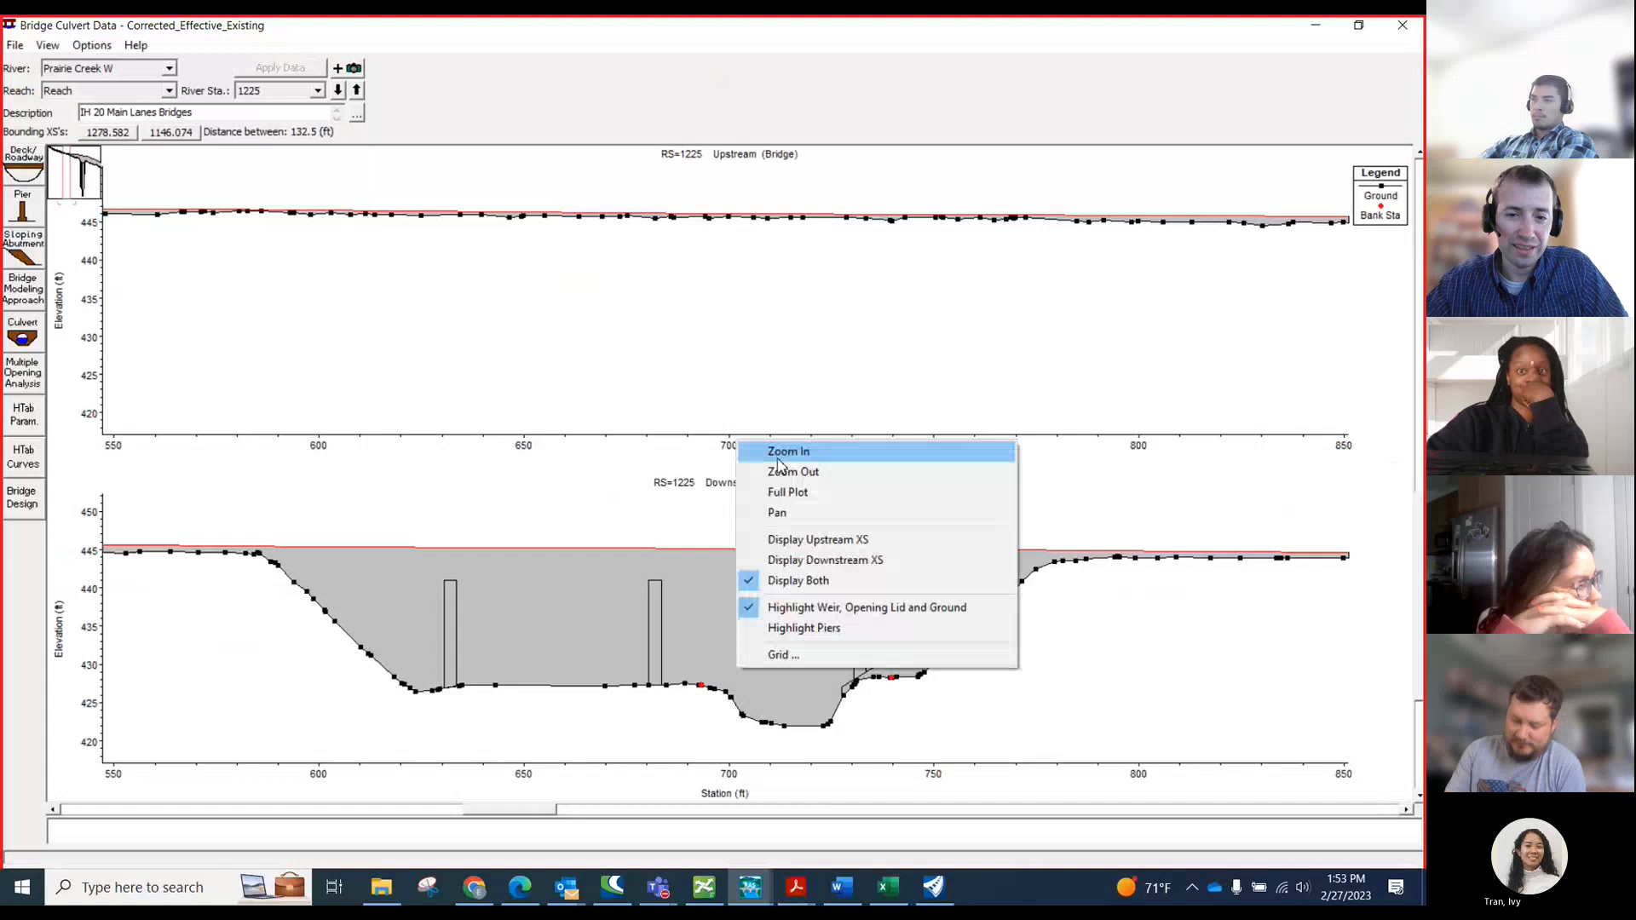
pyautogui.click(804, 501)
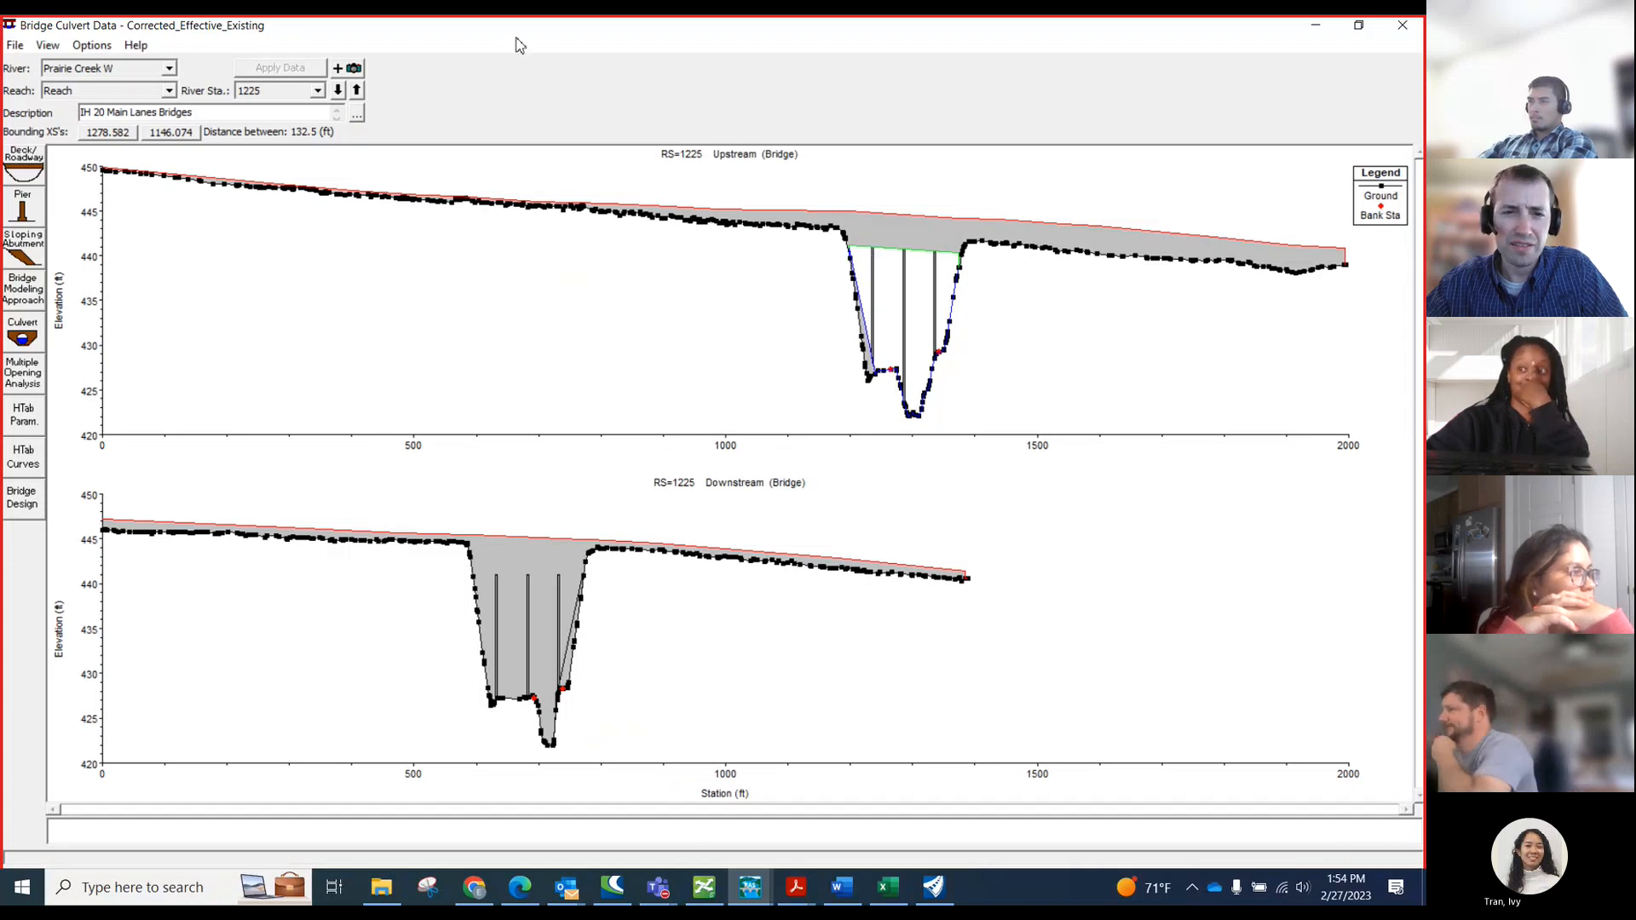
pyautogui.rightClick(946, 254)
pyautogui.click(968, 263)
pyautogui.moveTo(926, 223); pyautogui.dragTo(998, 365)
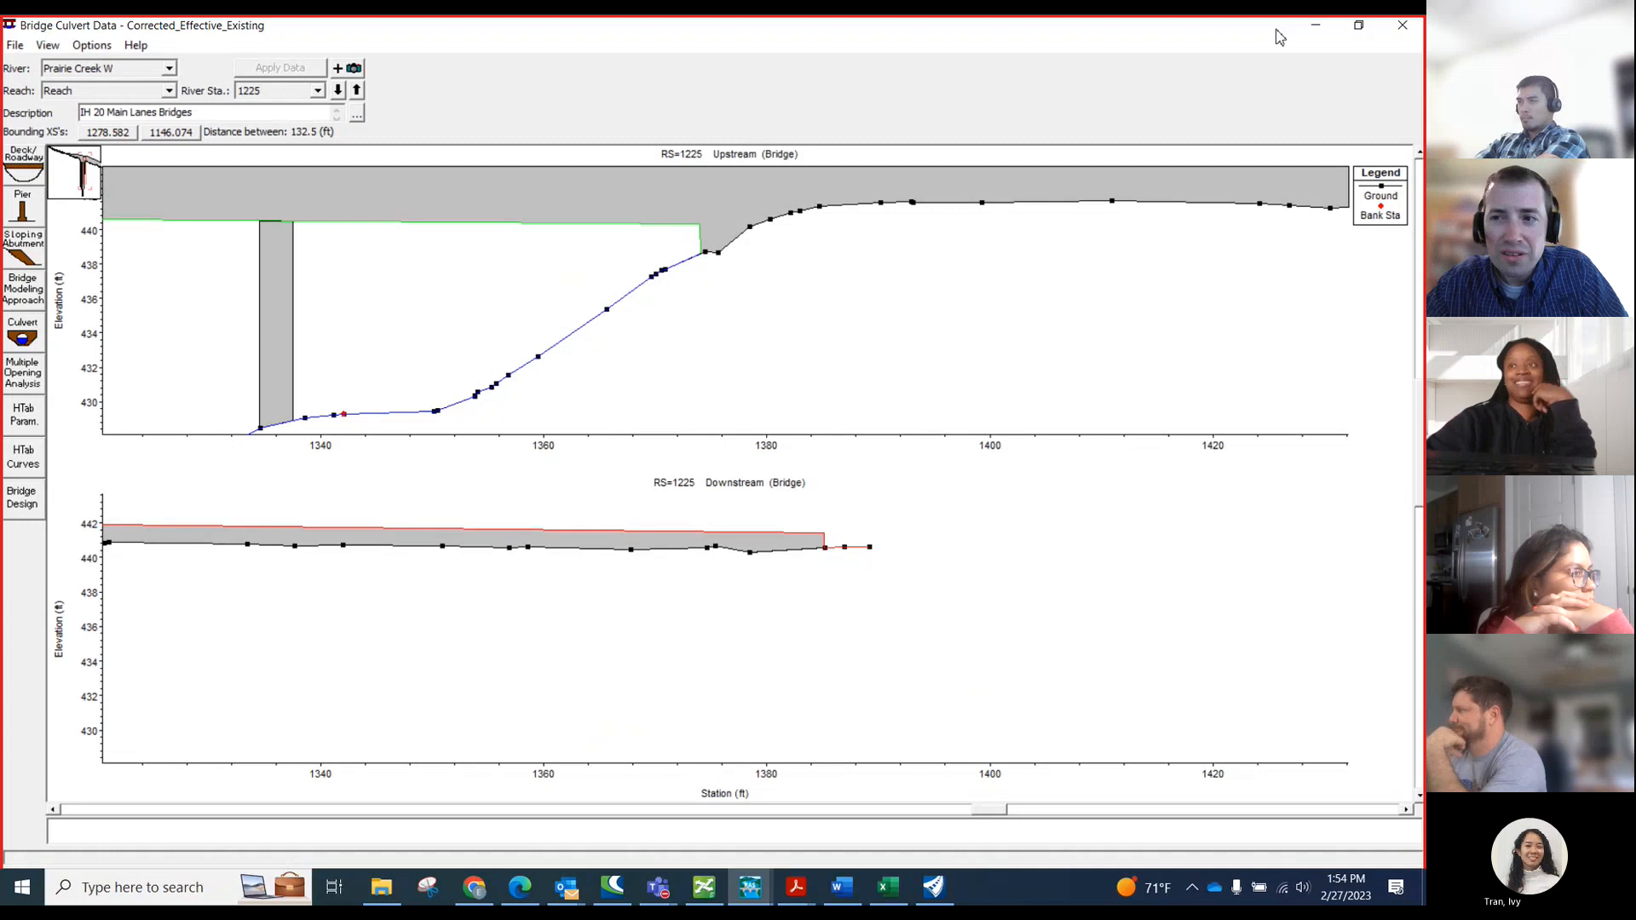
pyautogui.click(1361, 26)
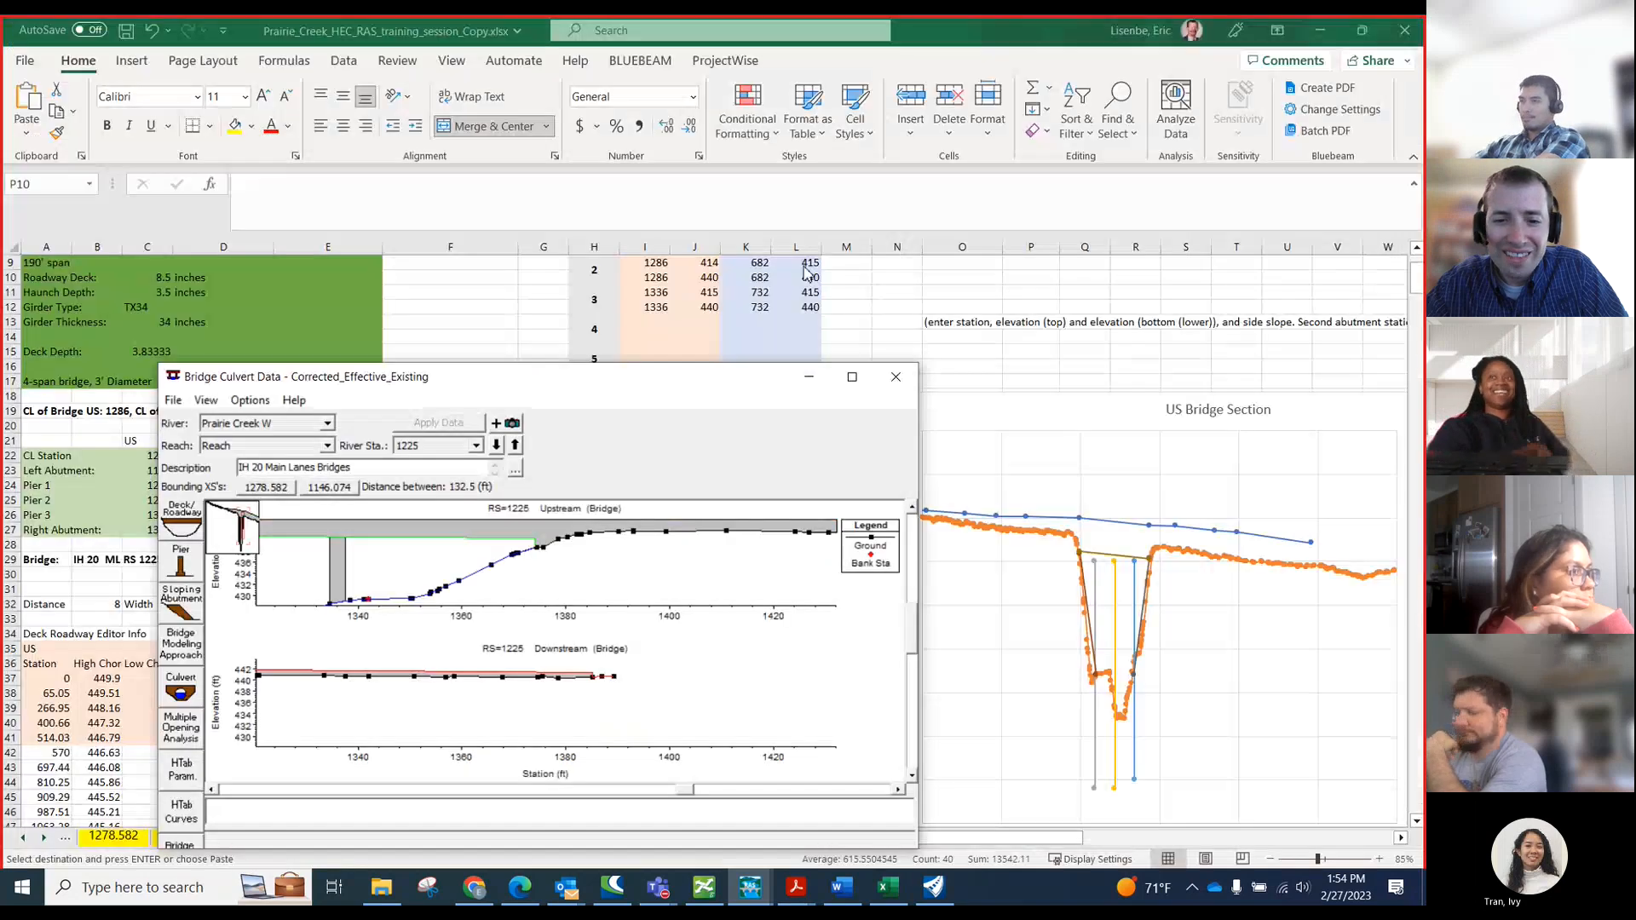
# - Review the pier and the upstream and downstream sloping abutment tables in the workbook, and return to the Bridge Culvert Data window
pyautogui.click(534, 329)
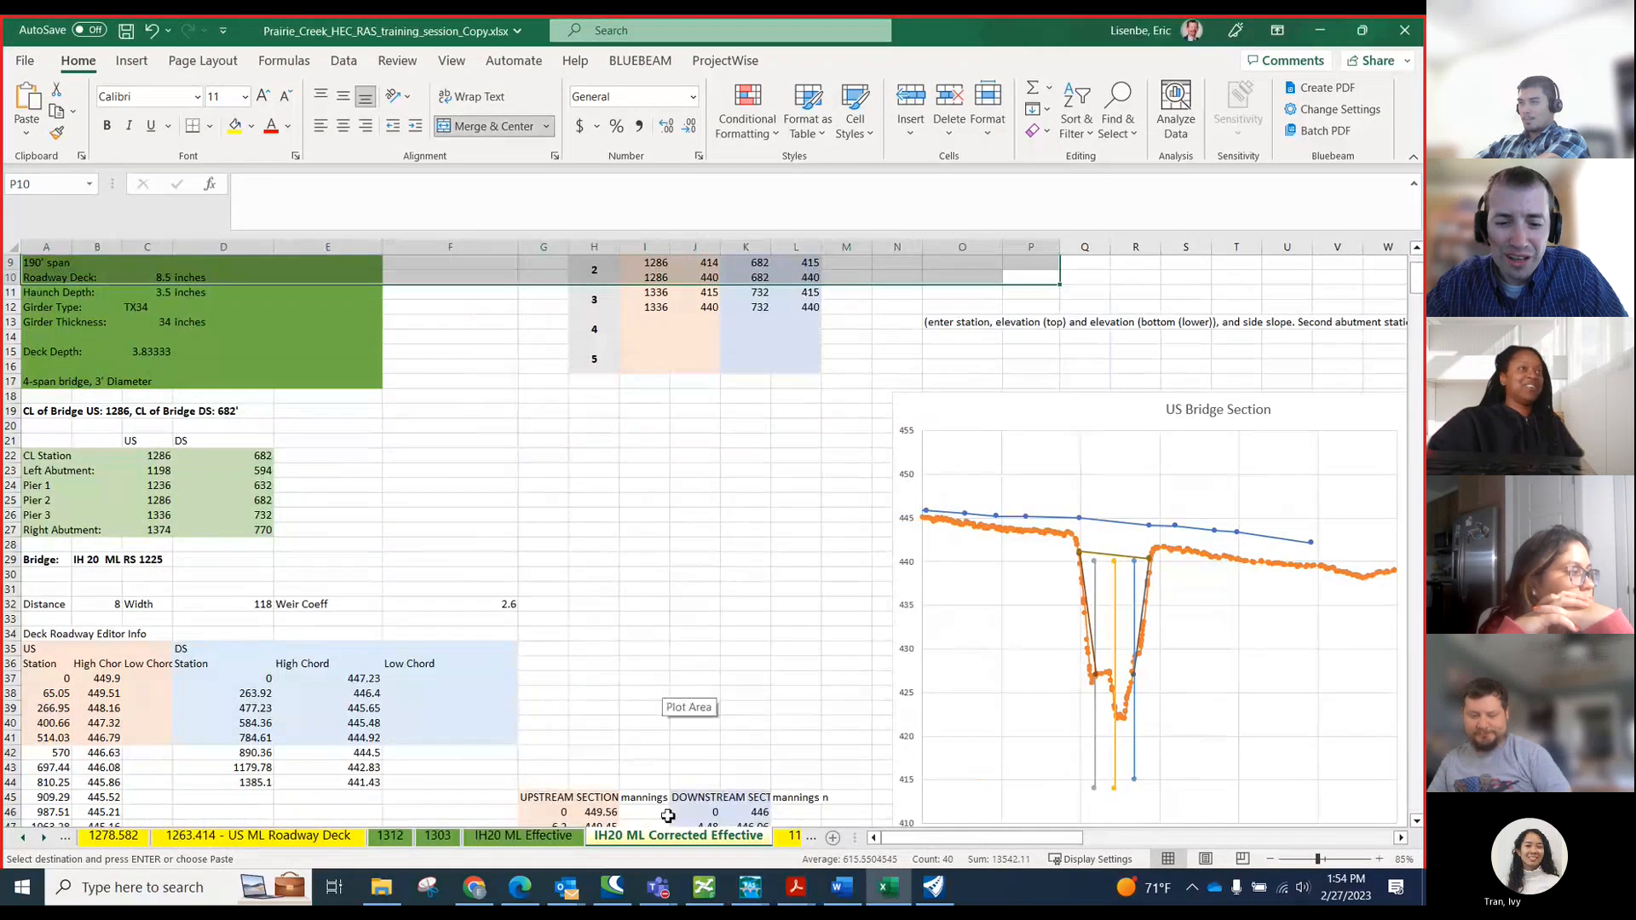
pyautogui.click(750, 887)
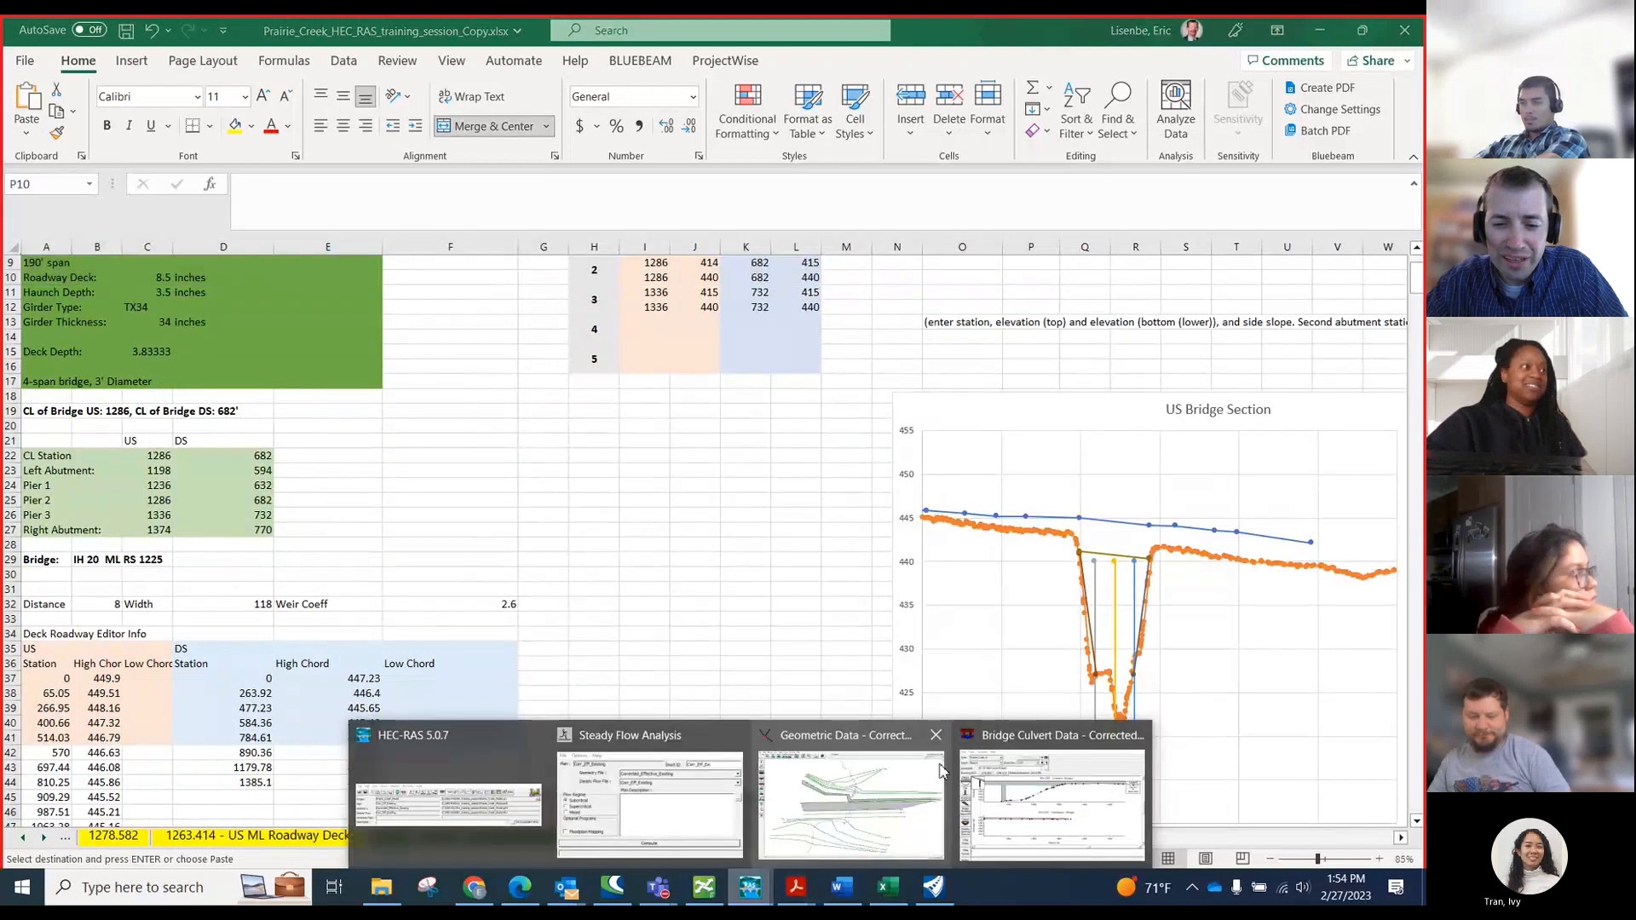
pyautogui.click(1132, 814)
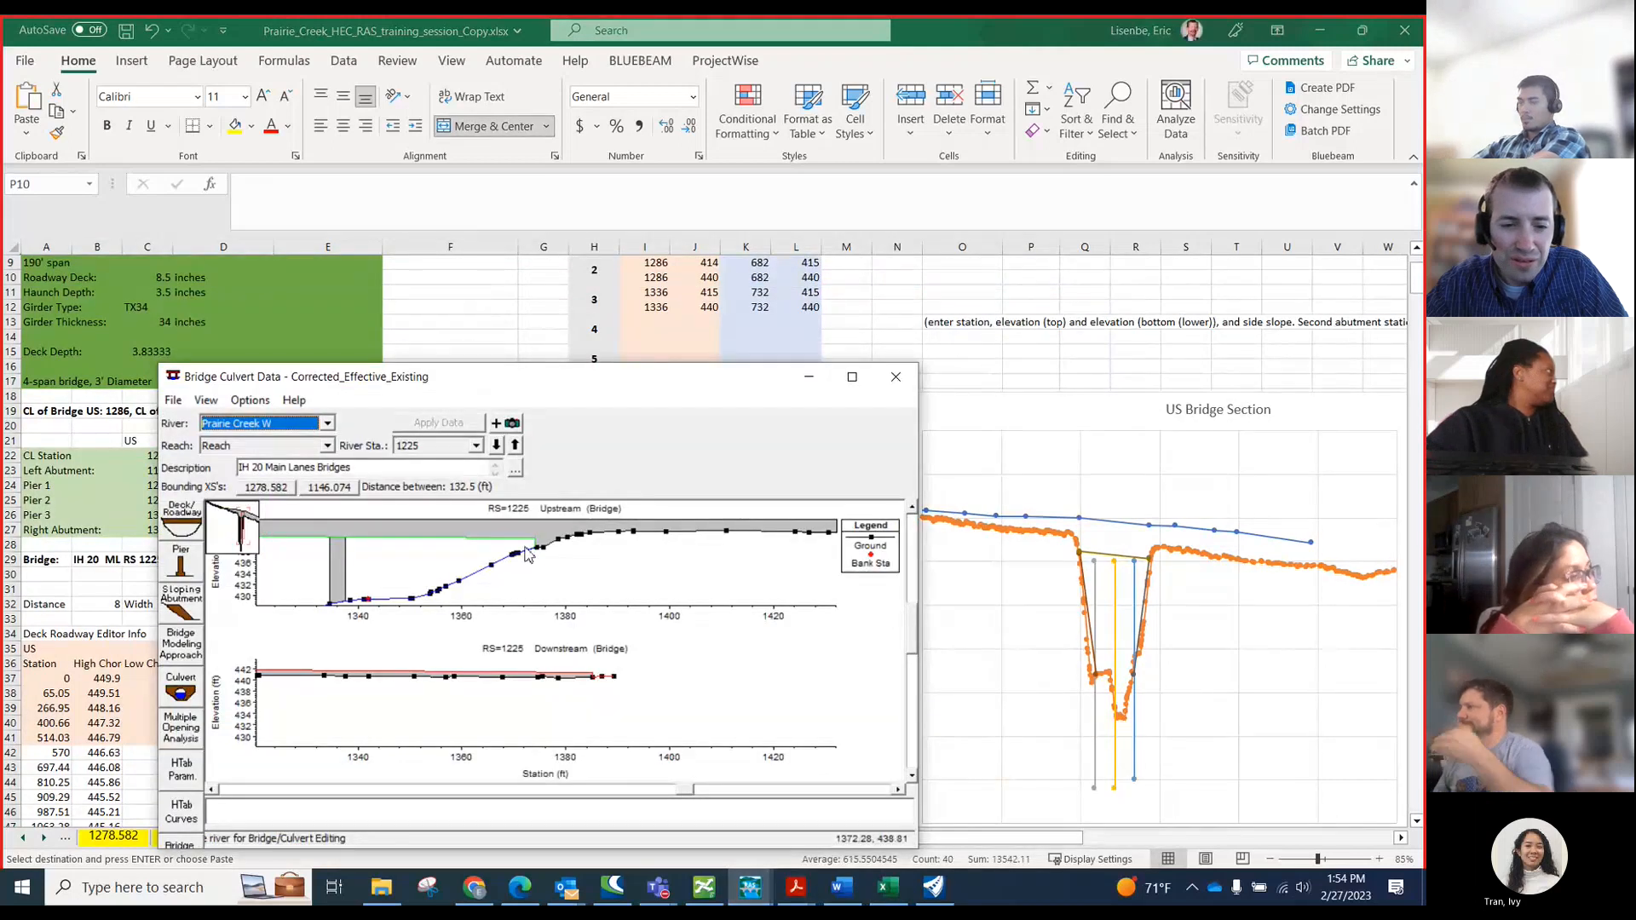
pyautogui.click(563, 290)
pyautogui.scroll(3, 665, 409)
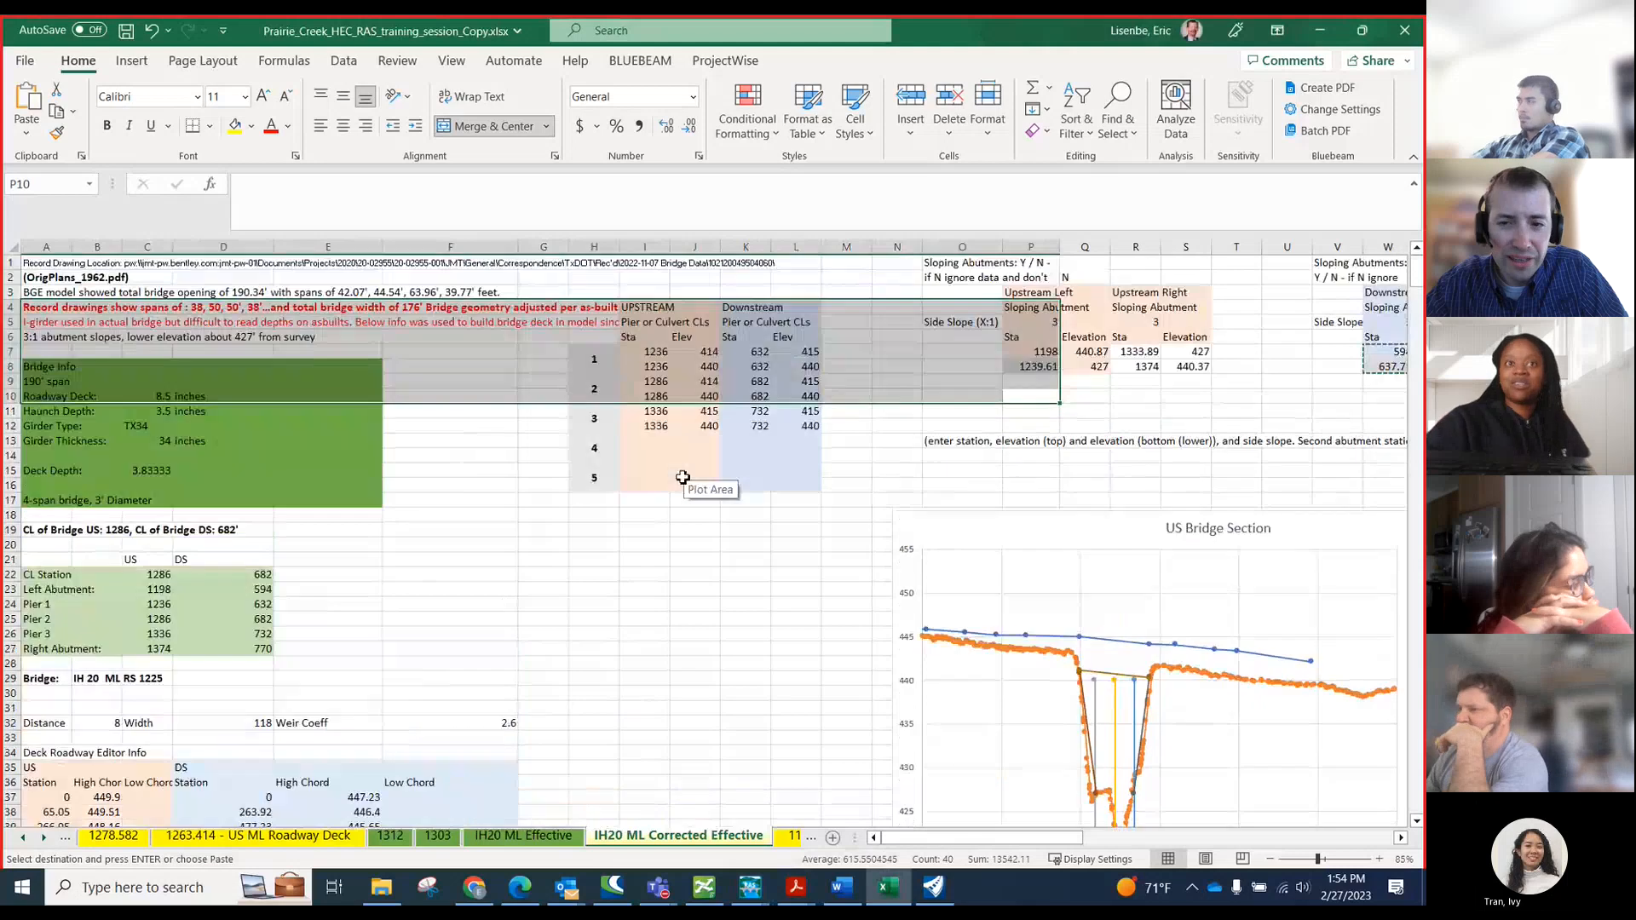
pyautogui.moveTo(1287, 368)
pyautogui.mouseDown()
pyautogui.moveTo(1412, 354)
pyautogui.moveTo(1295, 352)
pyautogui.mouseUp()
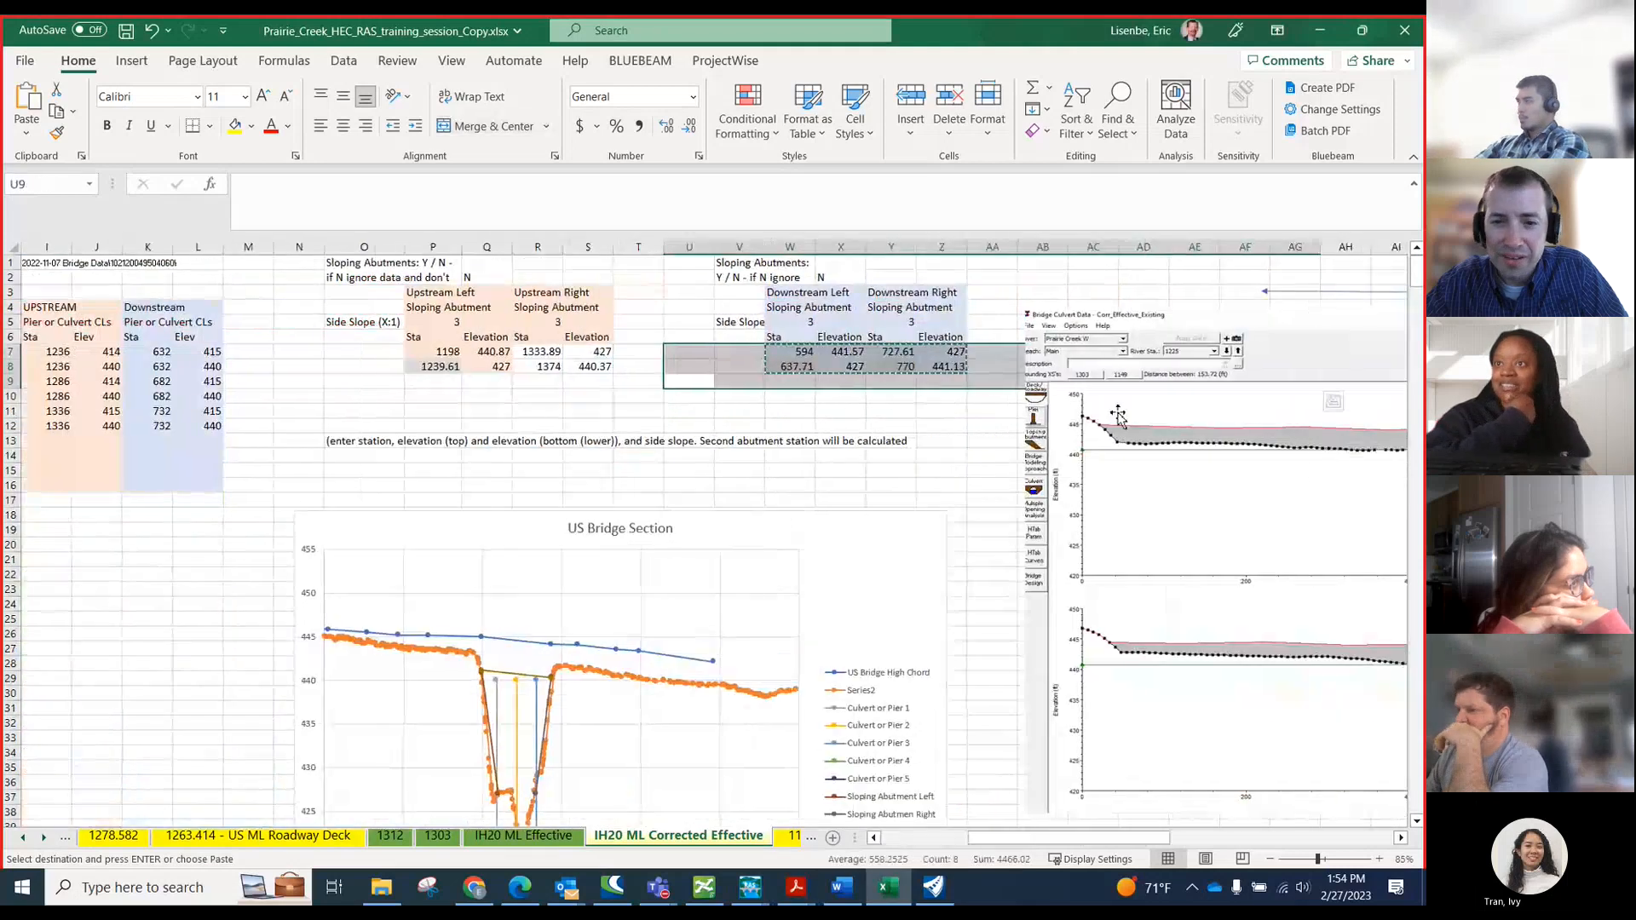
pyautogui.moveTo(844, 413); pyautogui.dragTo(25, 395)
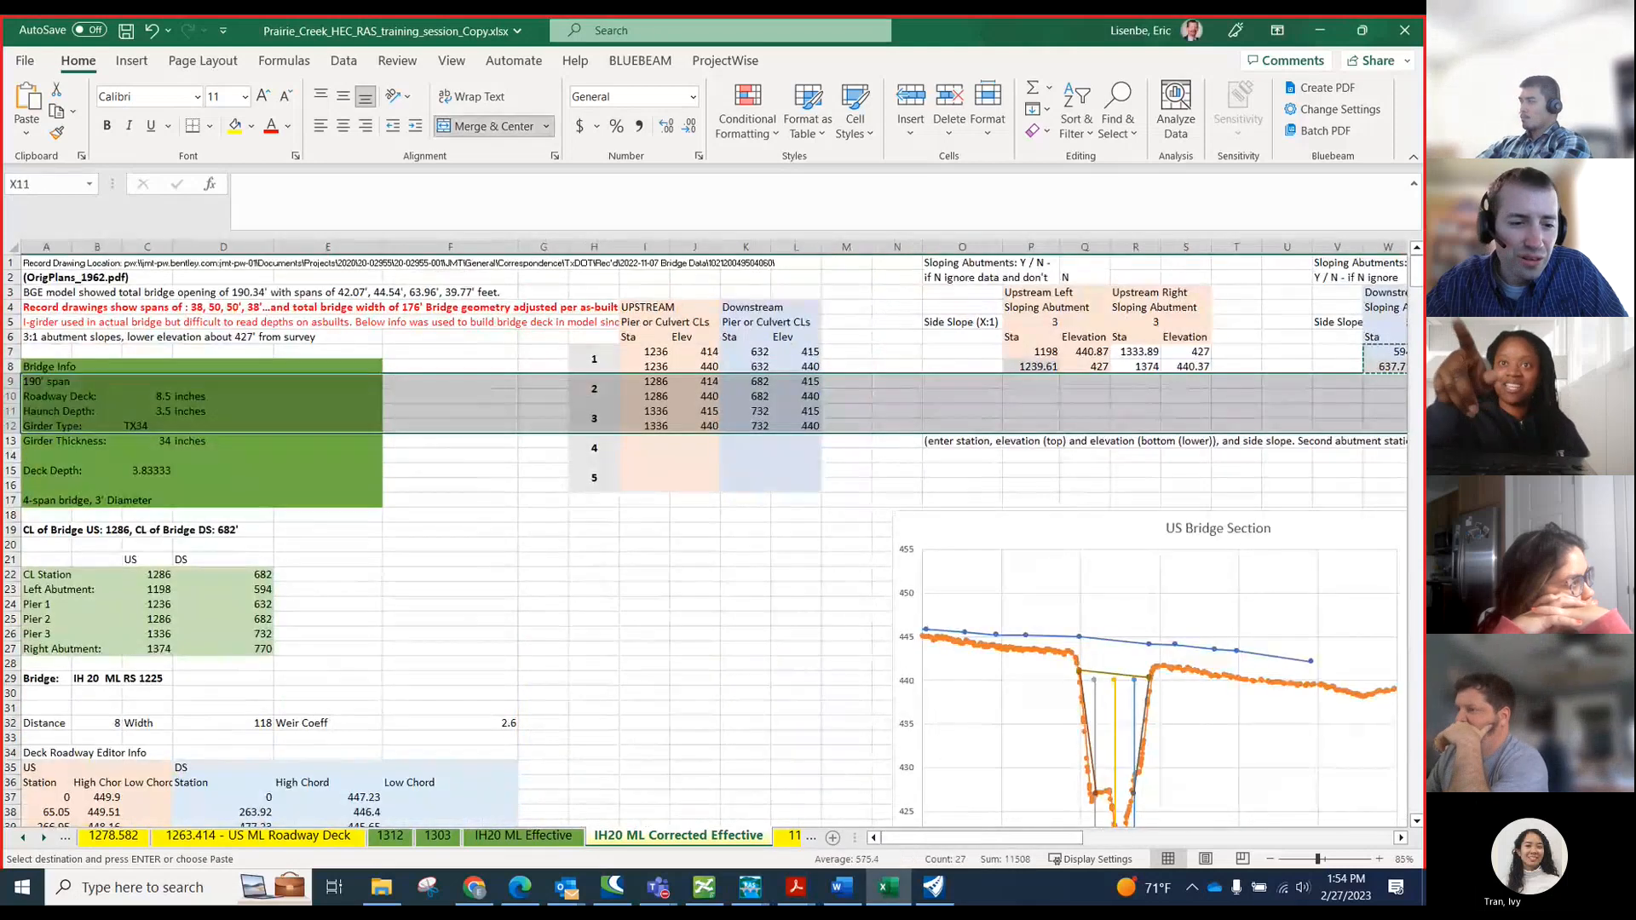
pyautogui.scroll(-6, 253, 526)
pyautogui.scroll(6, 284, 479)
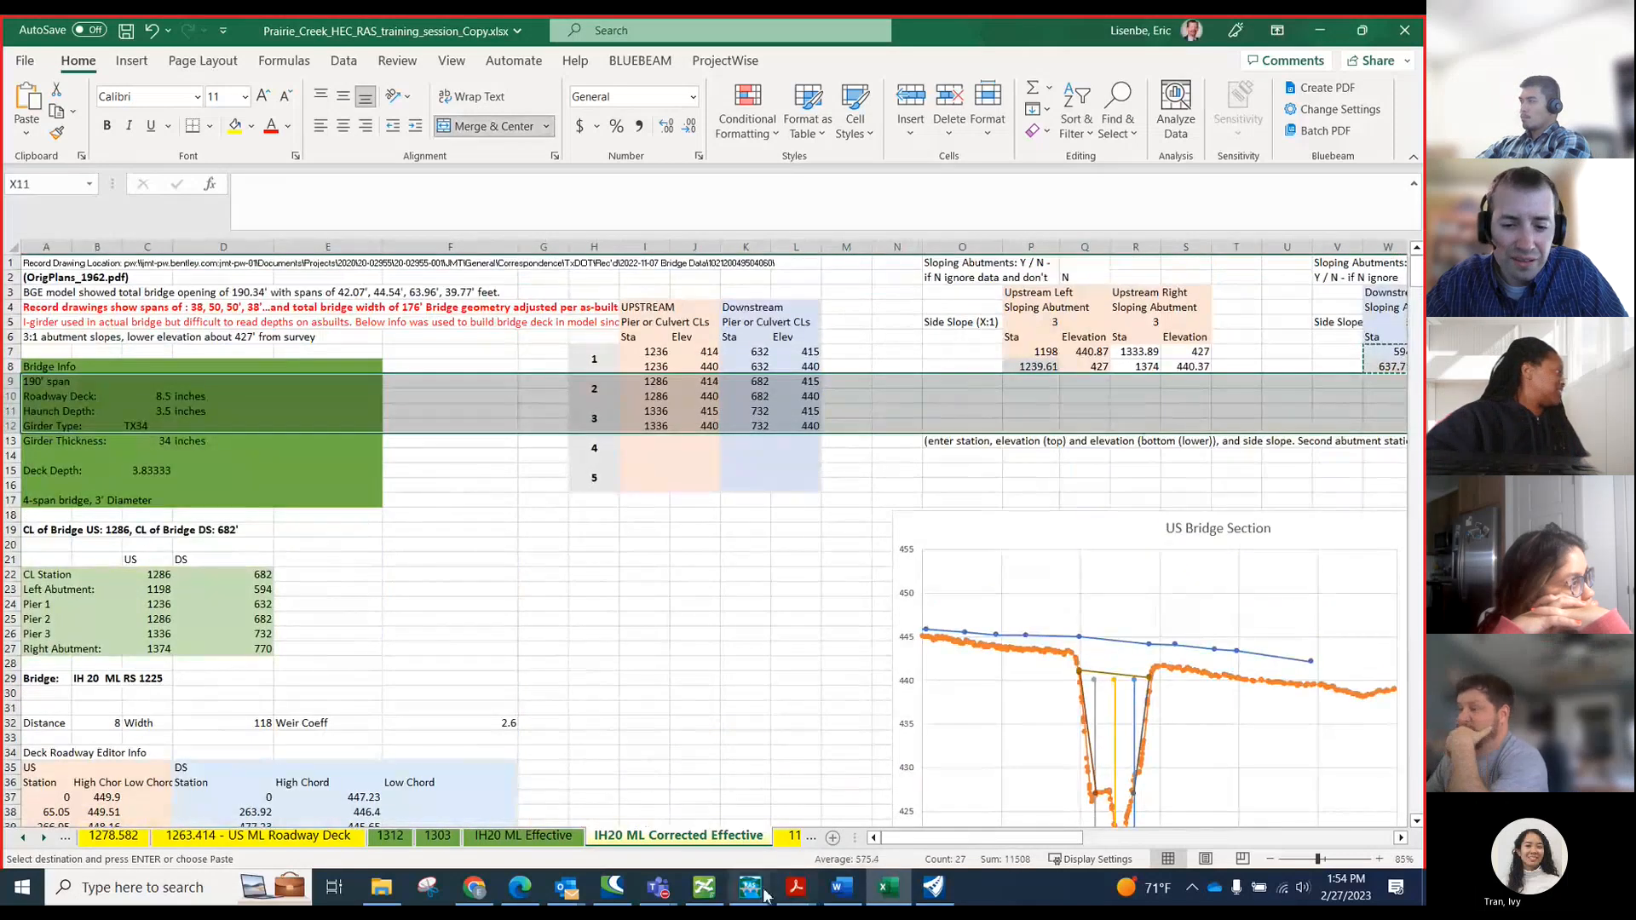
pyautogui.moveTo(750, 887)
pyautogui.click(1014, 843)
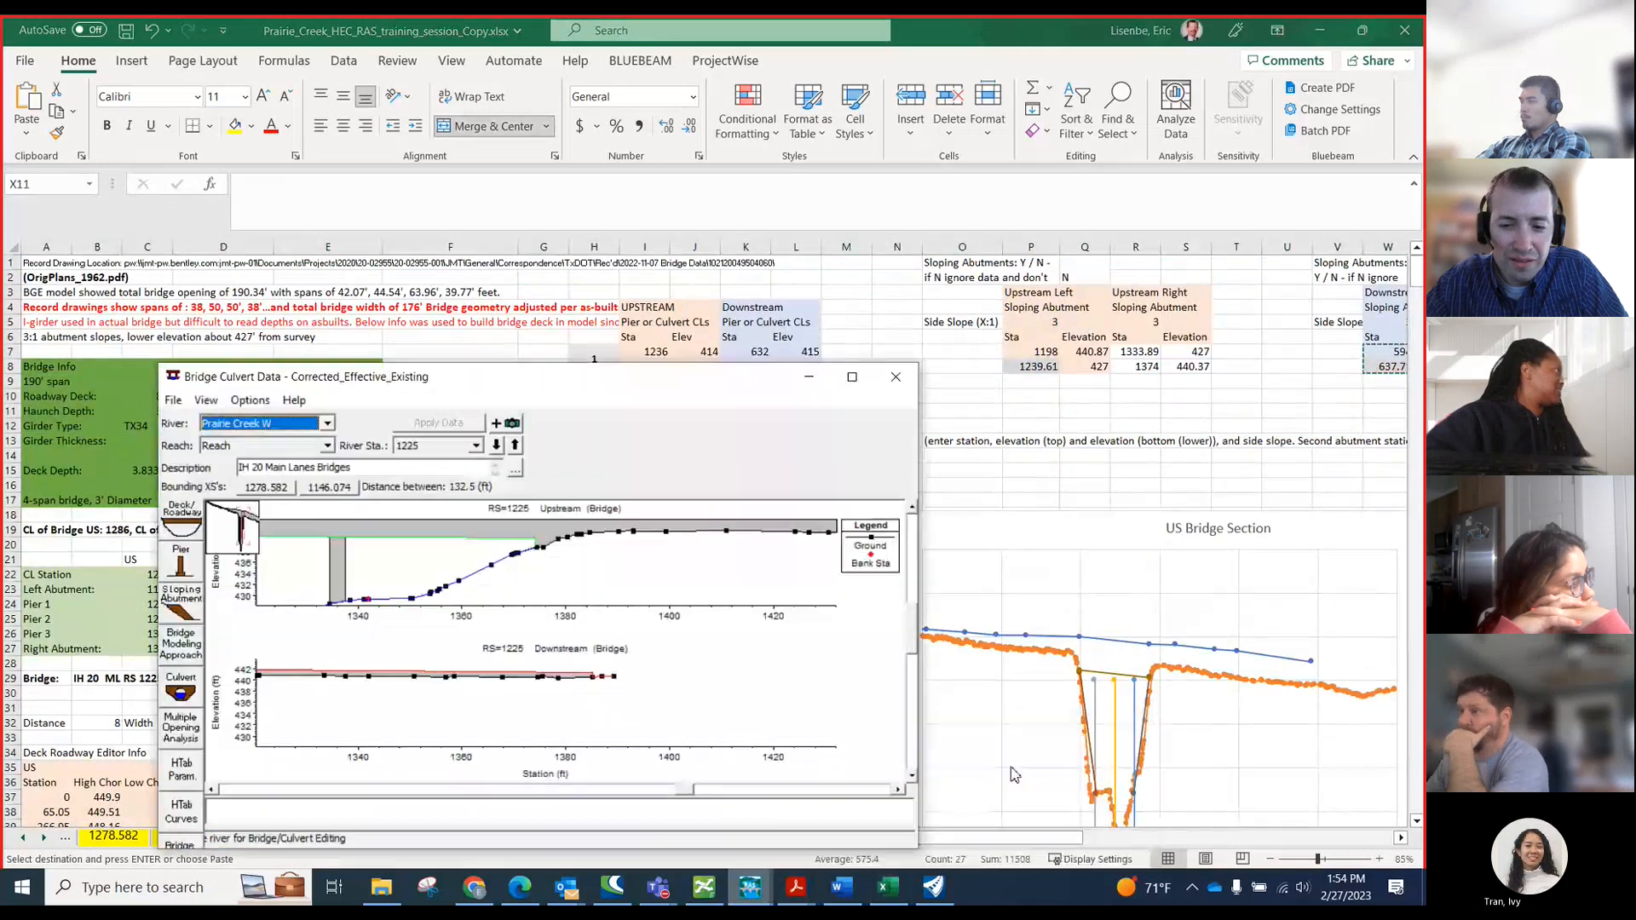
# - View the bridge plots at full extent, and check the upstream right abutment, bridge station and deck roadway data in the workbook
pyautogui.rightClick(697, 650)
pyautogui.click(725, 464)
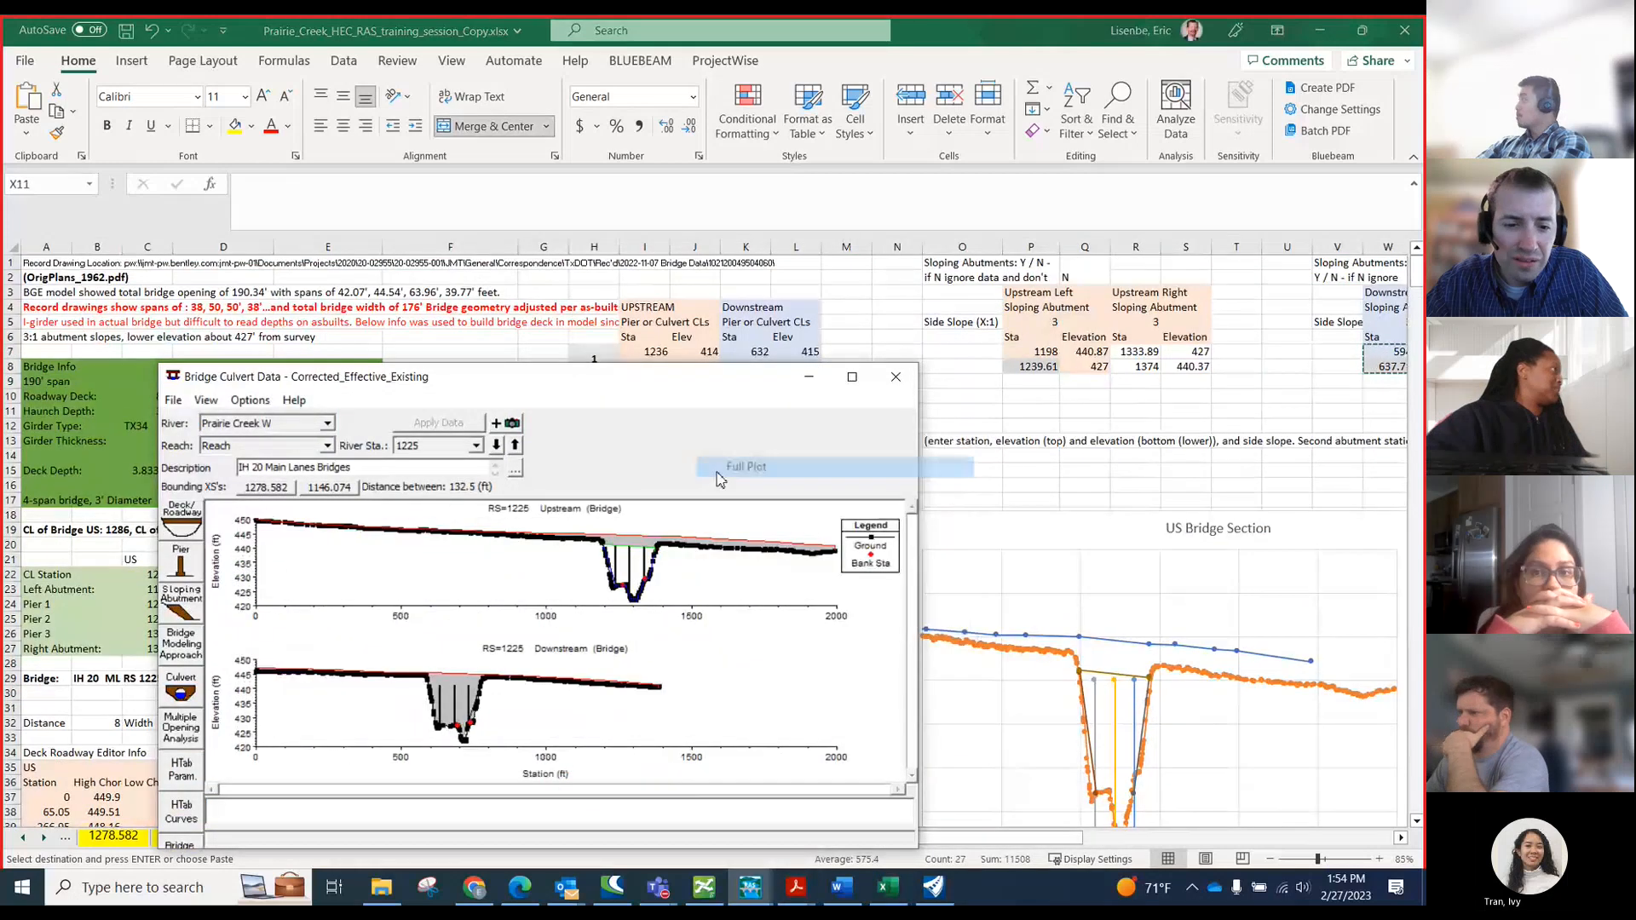
pyautogui.rightClick(466, 667)
pyautogui.click(617, 352)
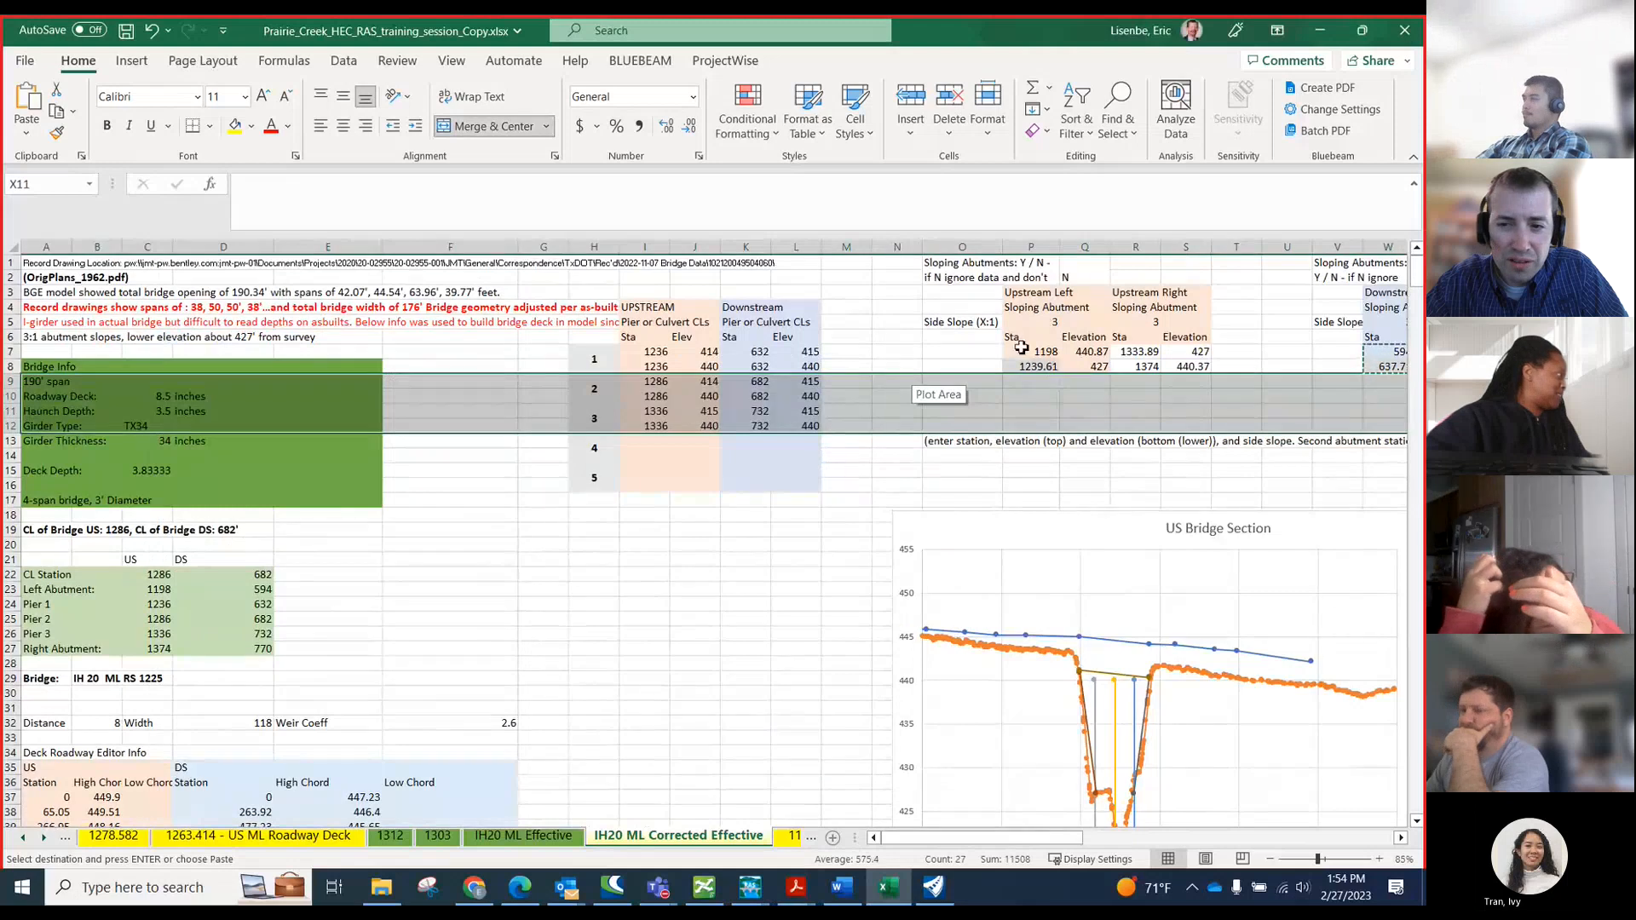
pyautogui.click(1139, 353)
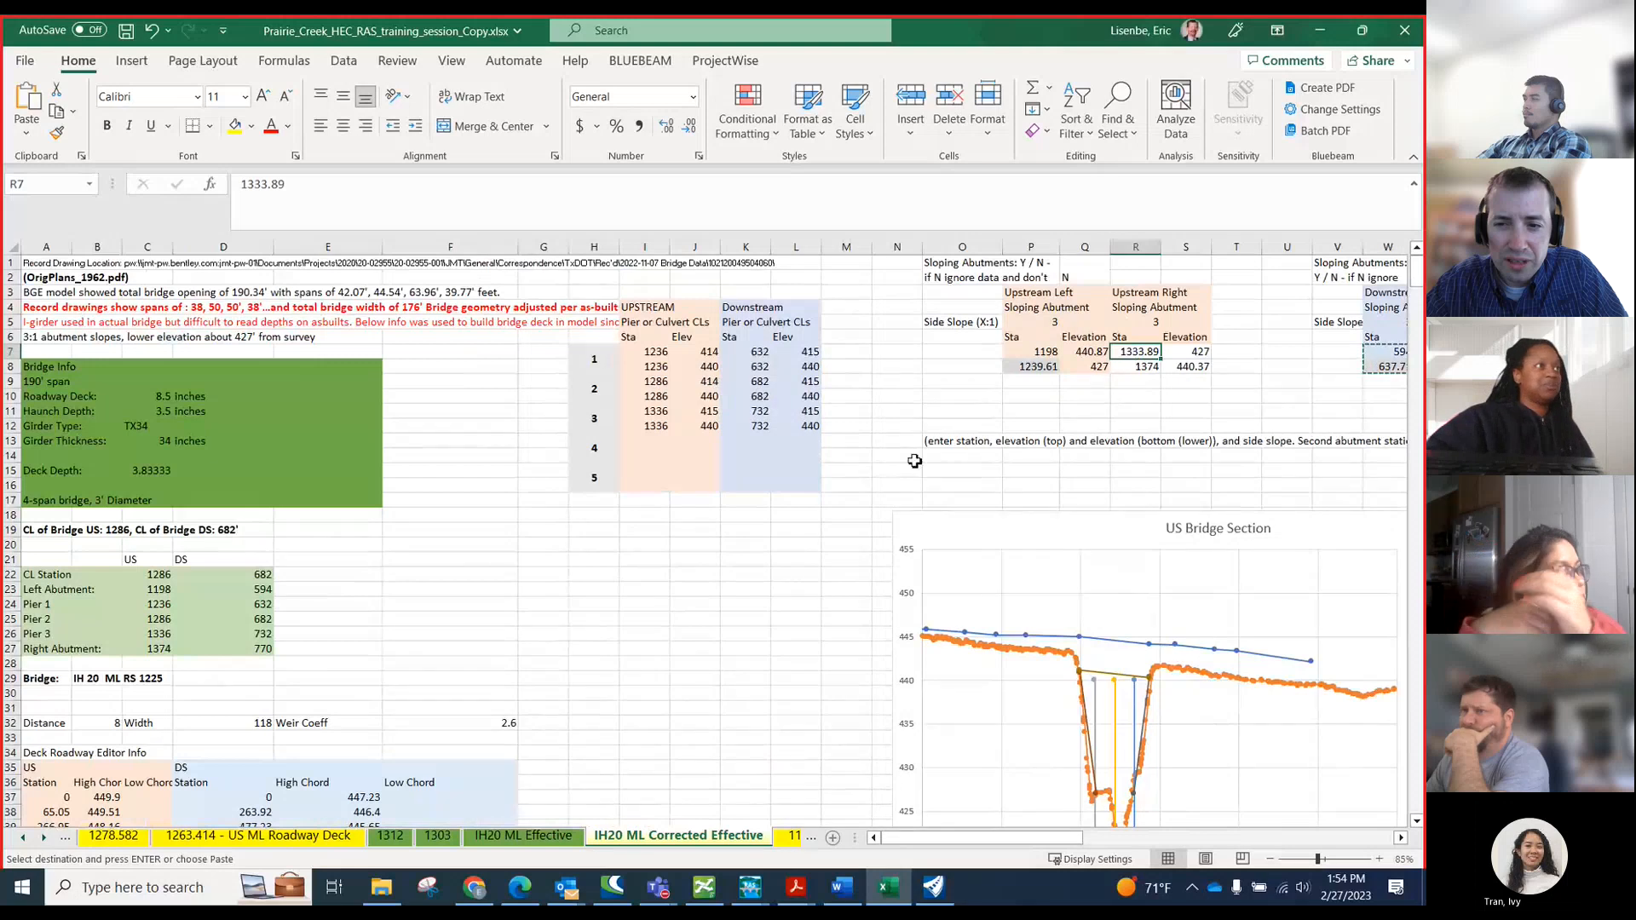
pyautogui.moveTo(508, 625); pyautogui.dragTo(38, 573)
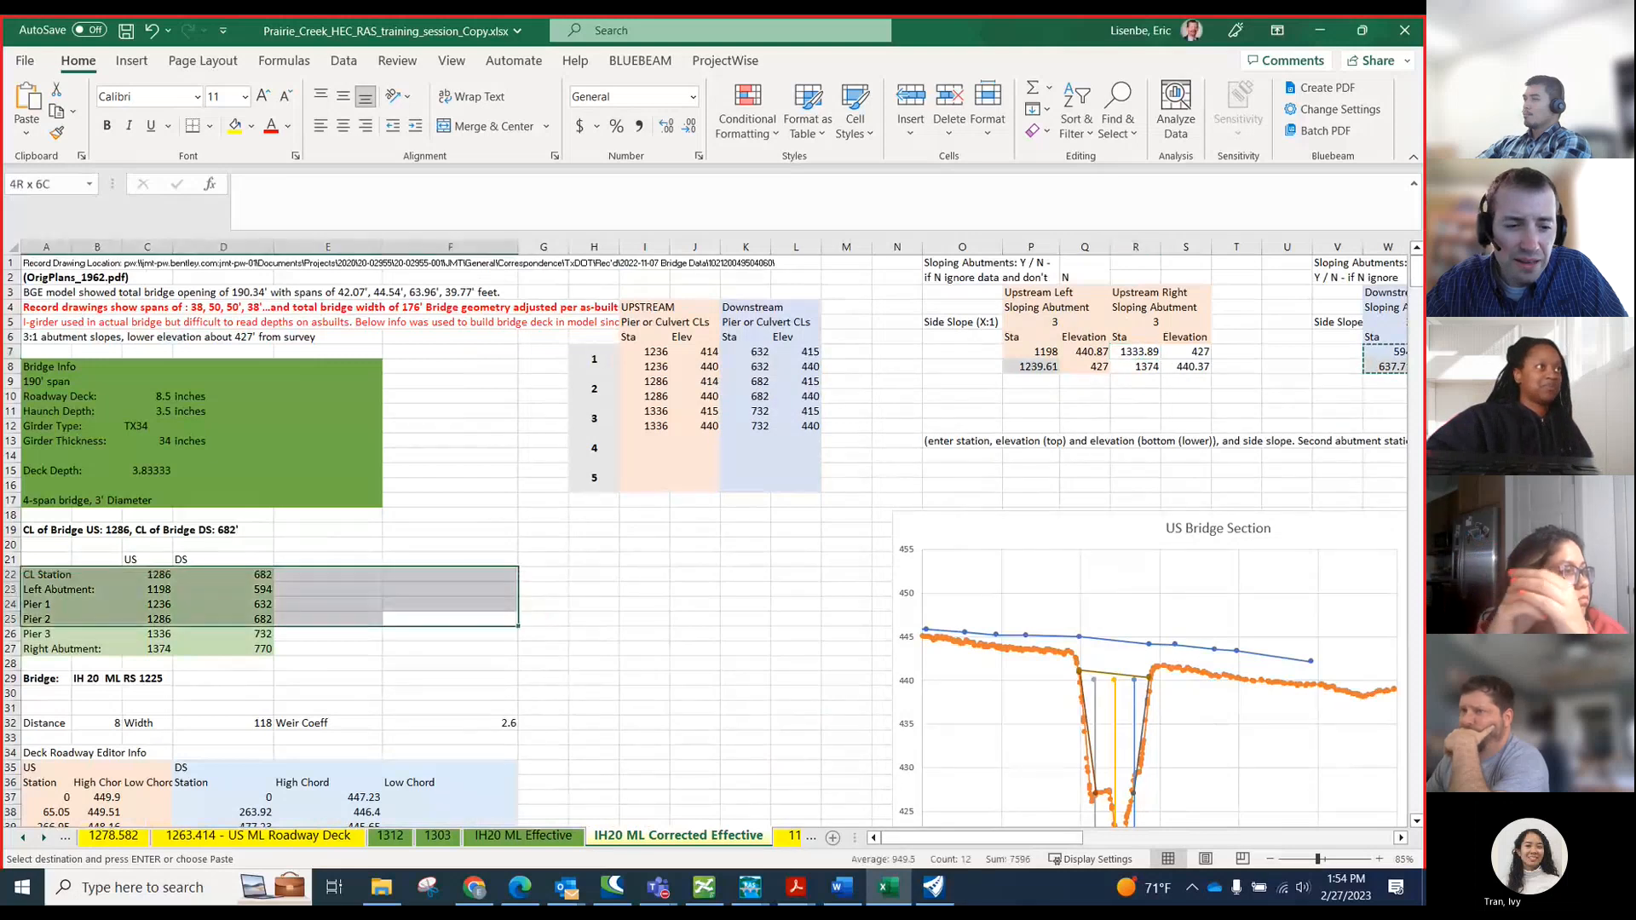
pyautogui.scroll(-1, 38, 572)
pyautogui.scroll(-5, 140, 485)
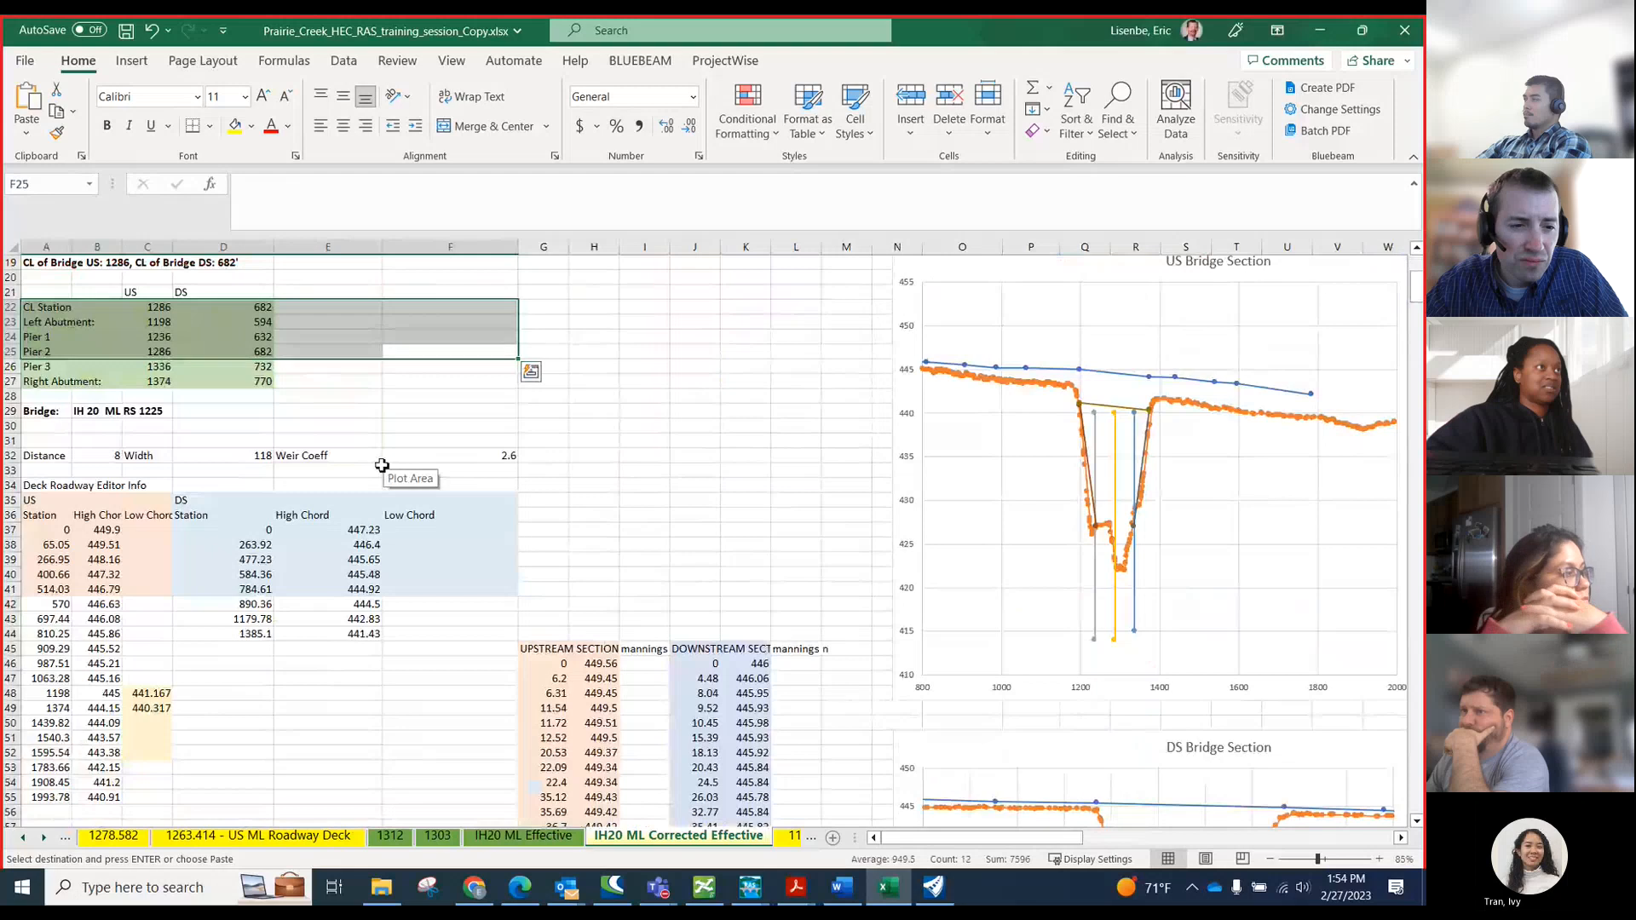
pyautogui.click(239, 587)
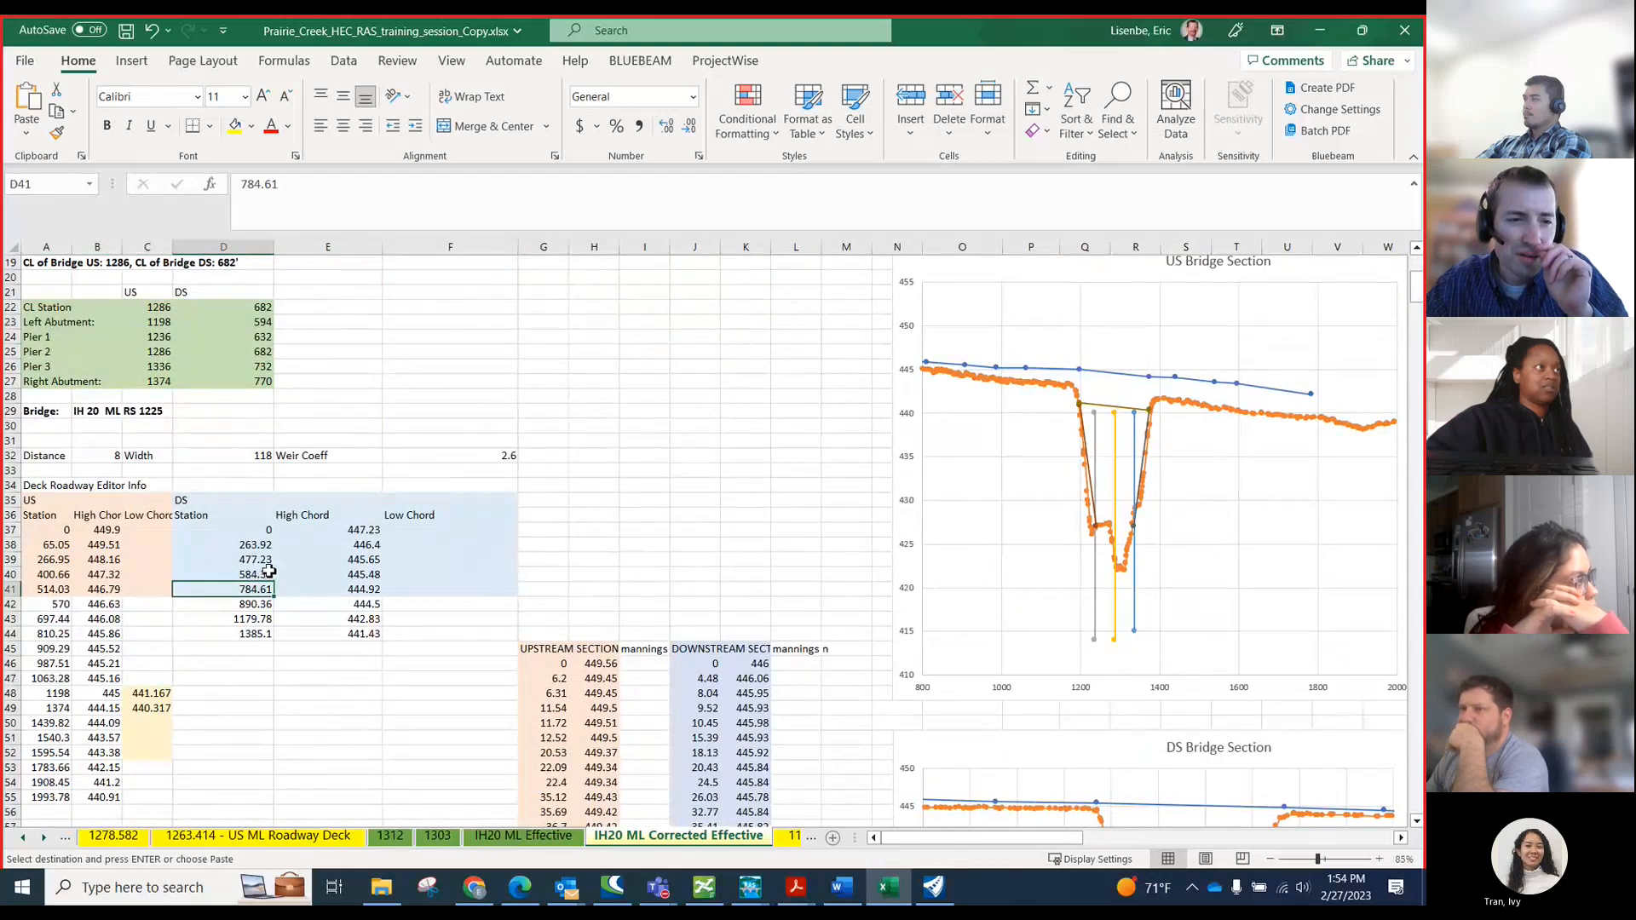
pyautogui.scroll(6, 1098, 438)
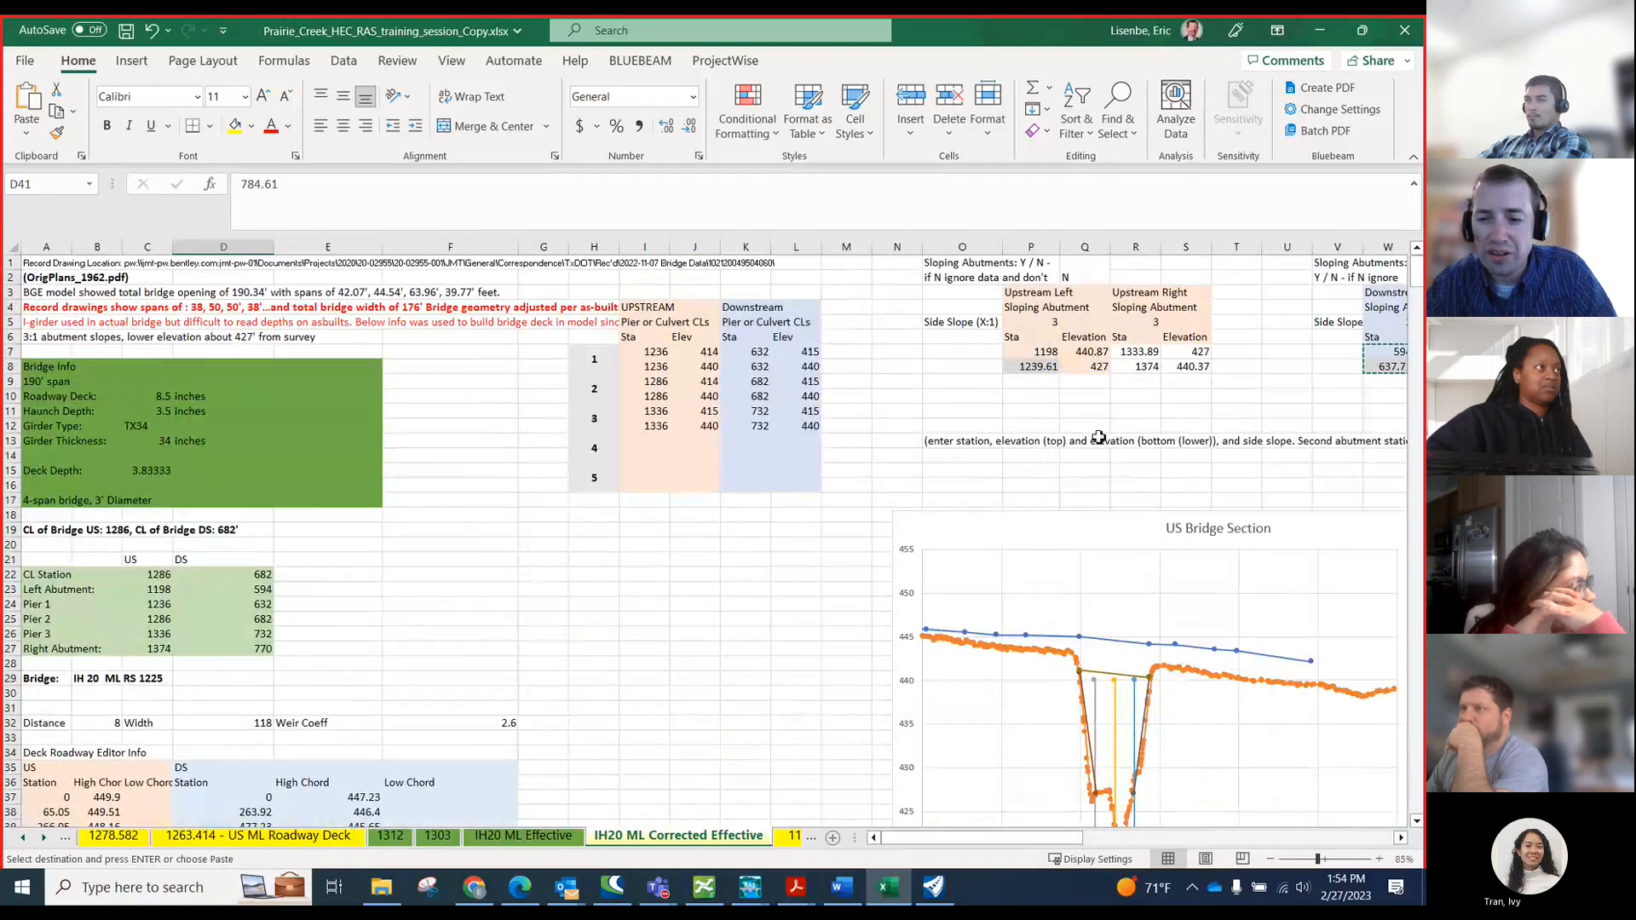
pyautogui.scroll(-1, 981, 343)
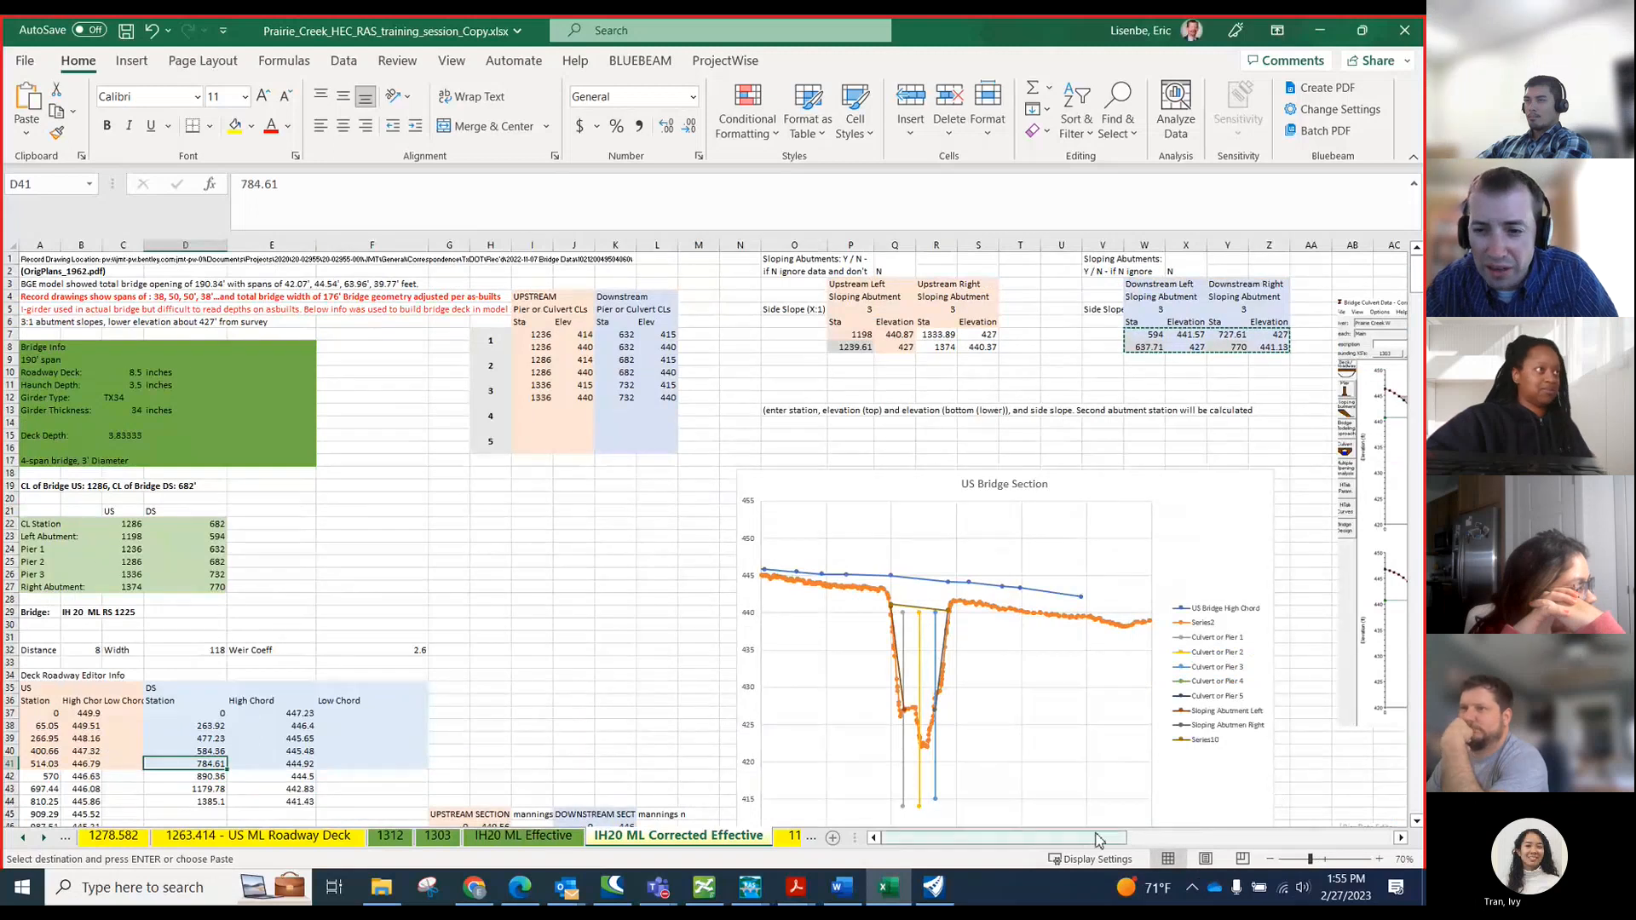
# - Copy the Upstream Left stations and elevations from the Sloping Abutment Calculator and paste them as values into the Upstream Left table from P7
pyautogui.moveTo(1100, 846); pyautogui.dragTo(1364, 837)
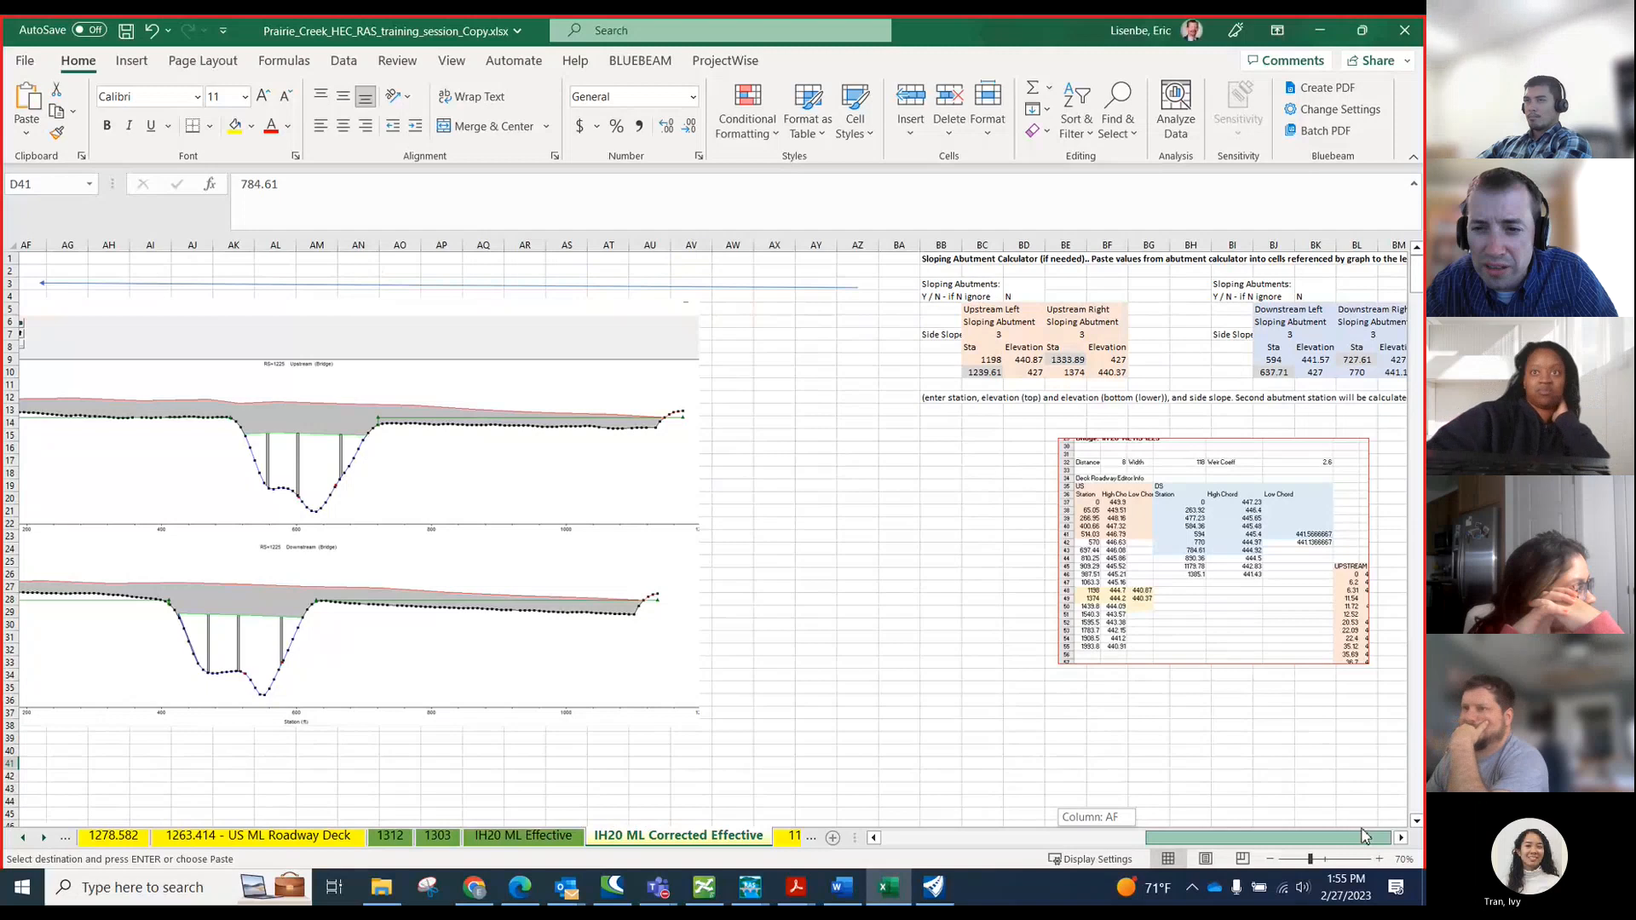
pyautogui.moveTo(1365, 837); pyautogui.dragTo(1406, 803)
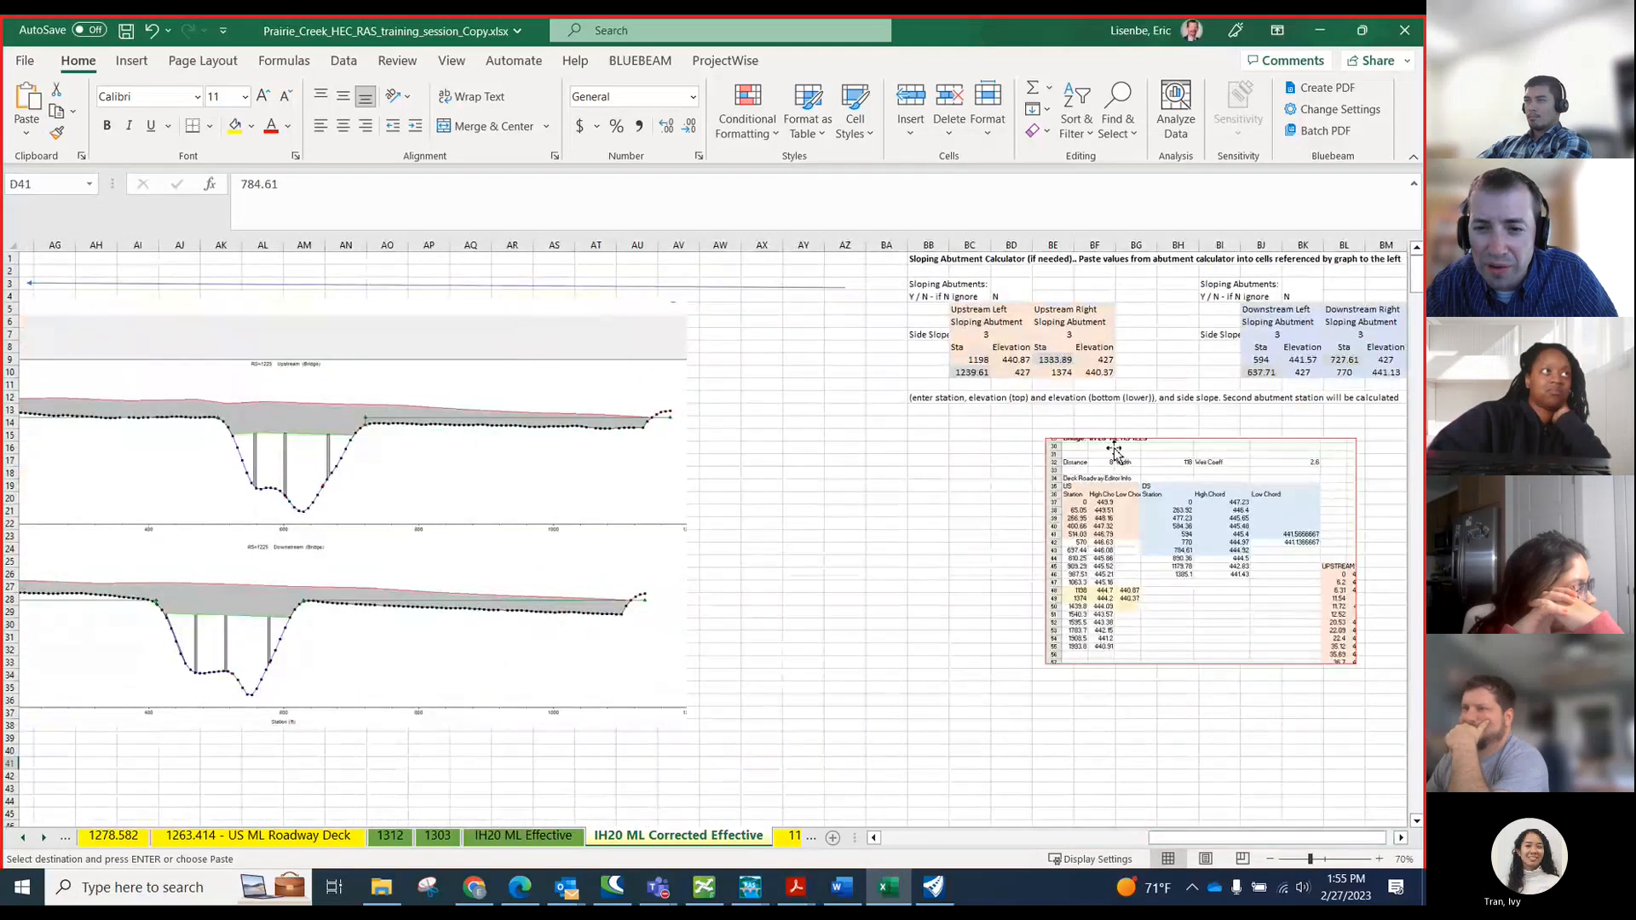
pyautogui.moveTo(958, 360); pyautogui.dragTo(1000, 369)
pyautogui.hotkey('ctrl', 'c')
pyautogui.moveTo(1200, 838); pyautogui.dragTo(963, 823)
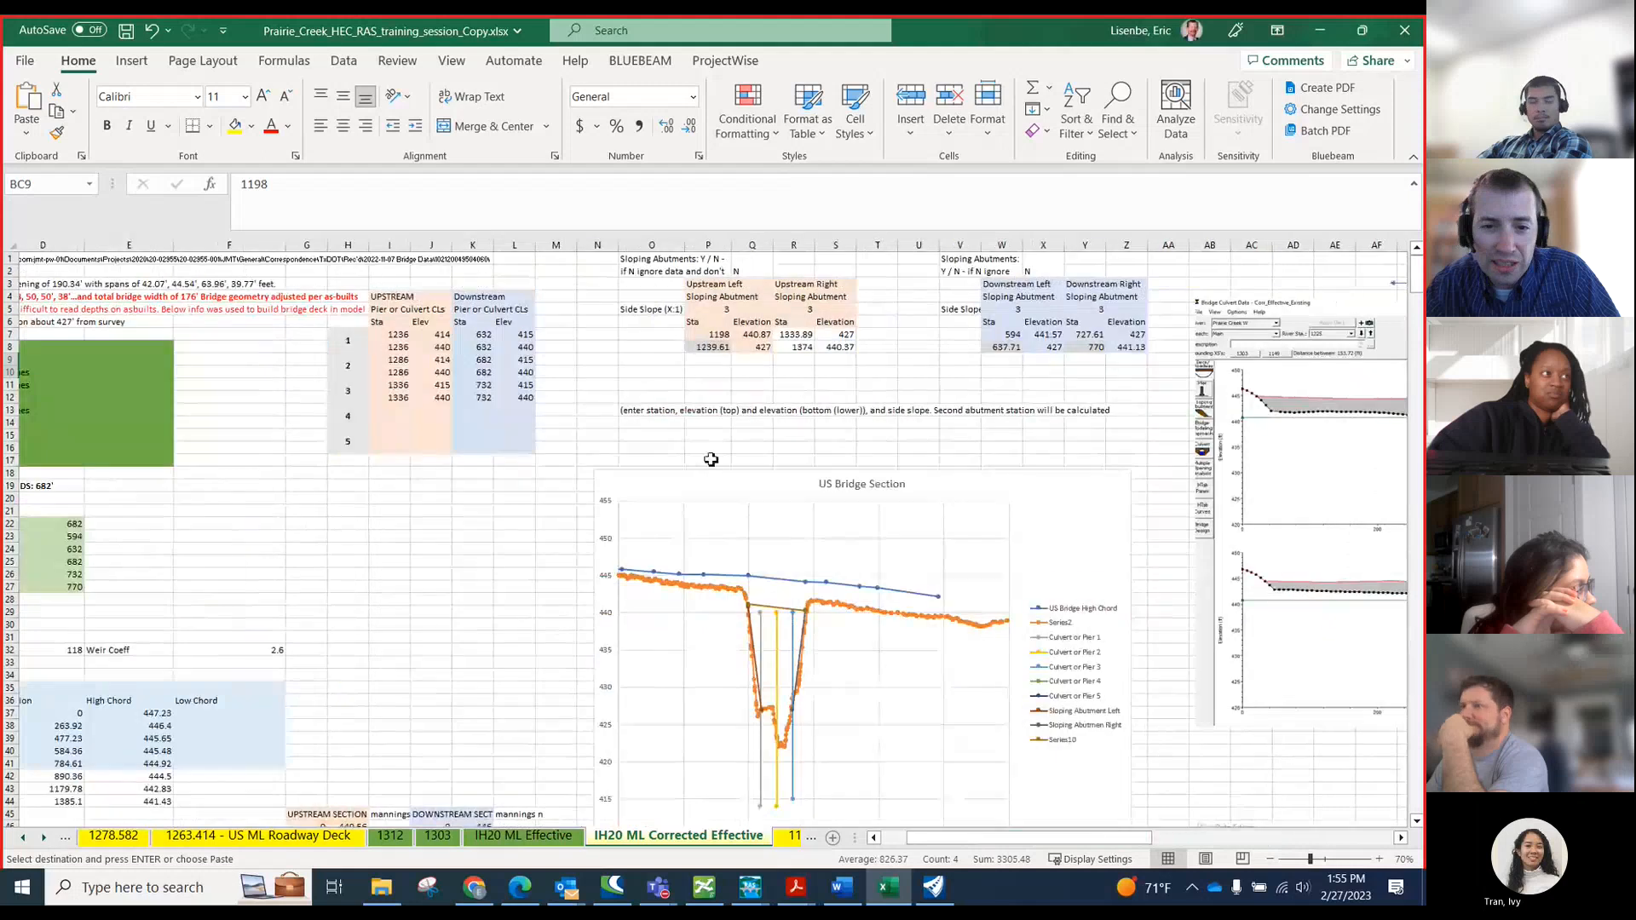
pyautogui.click(699, 334)
pyautogui.rightClick(699, 333)
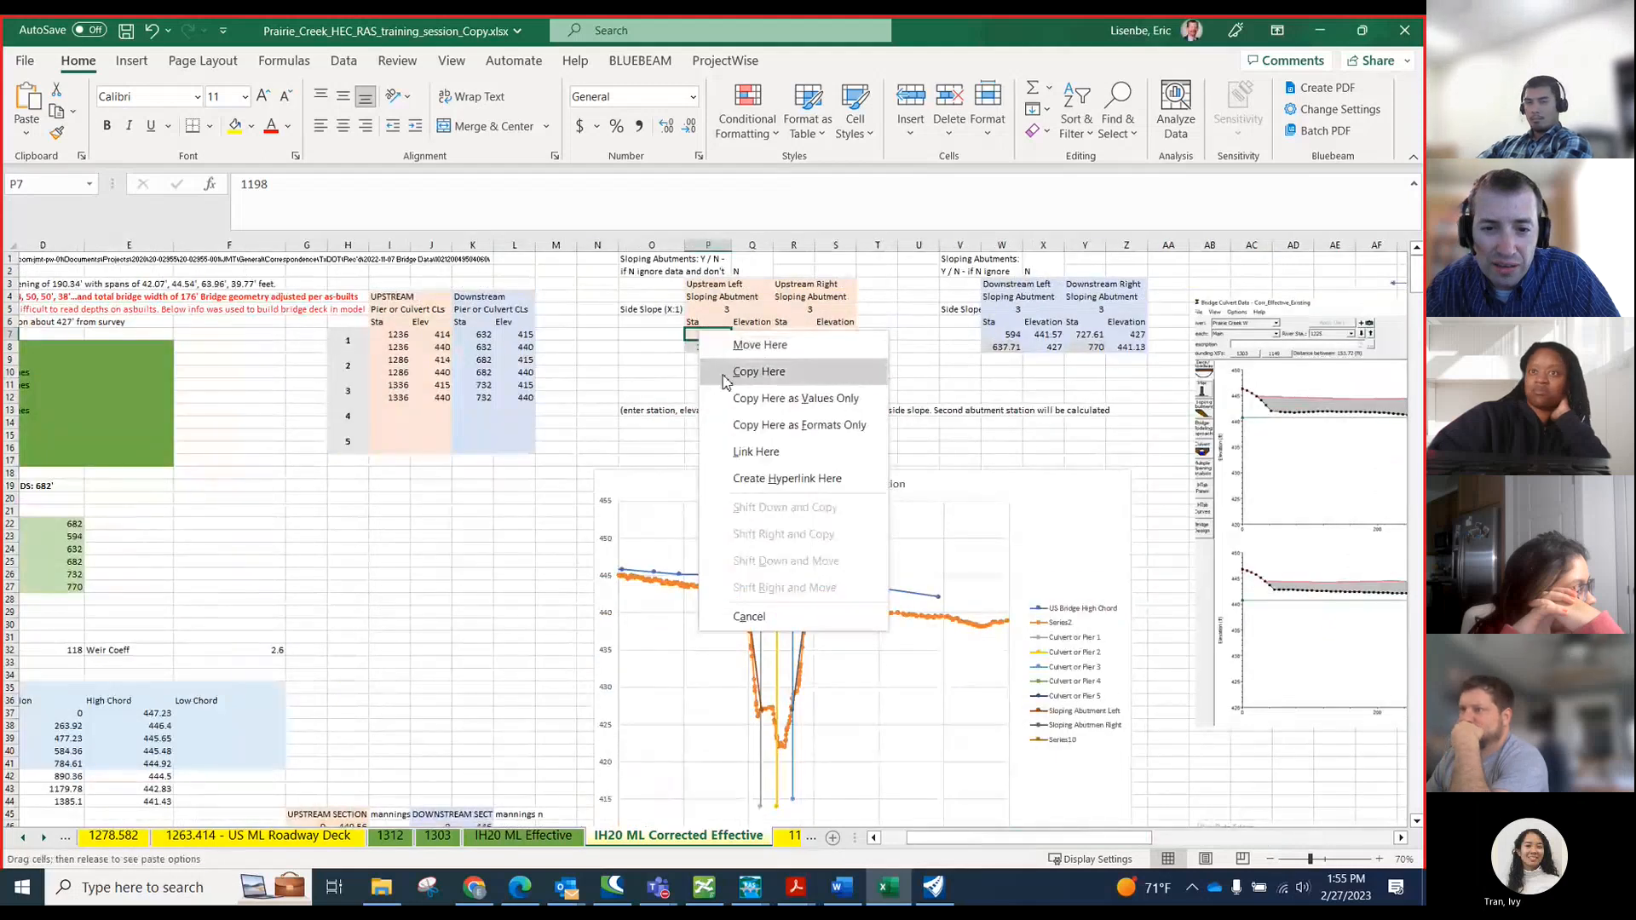
pyautogui.click(716, 372)
pyautogui.rightClick(710, 349)
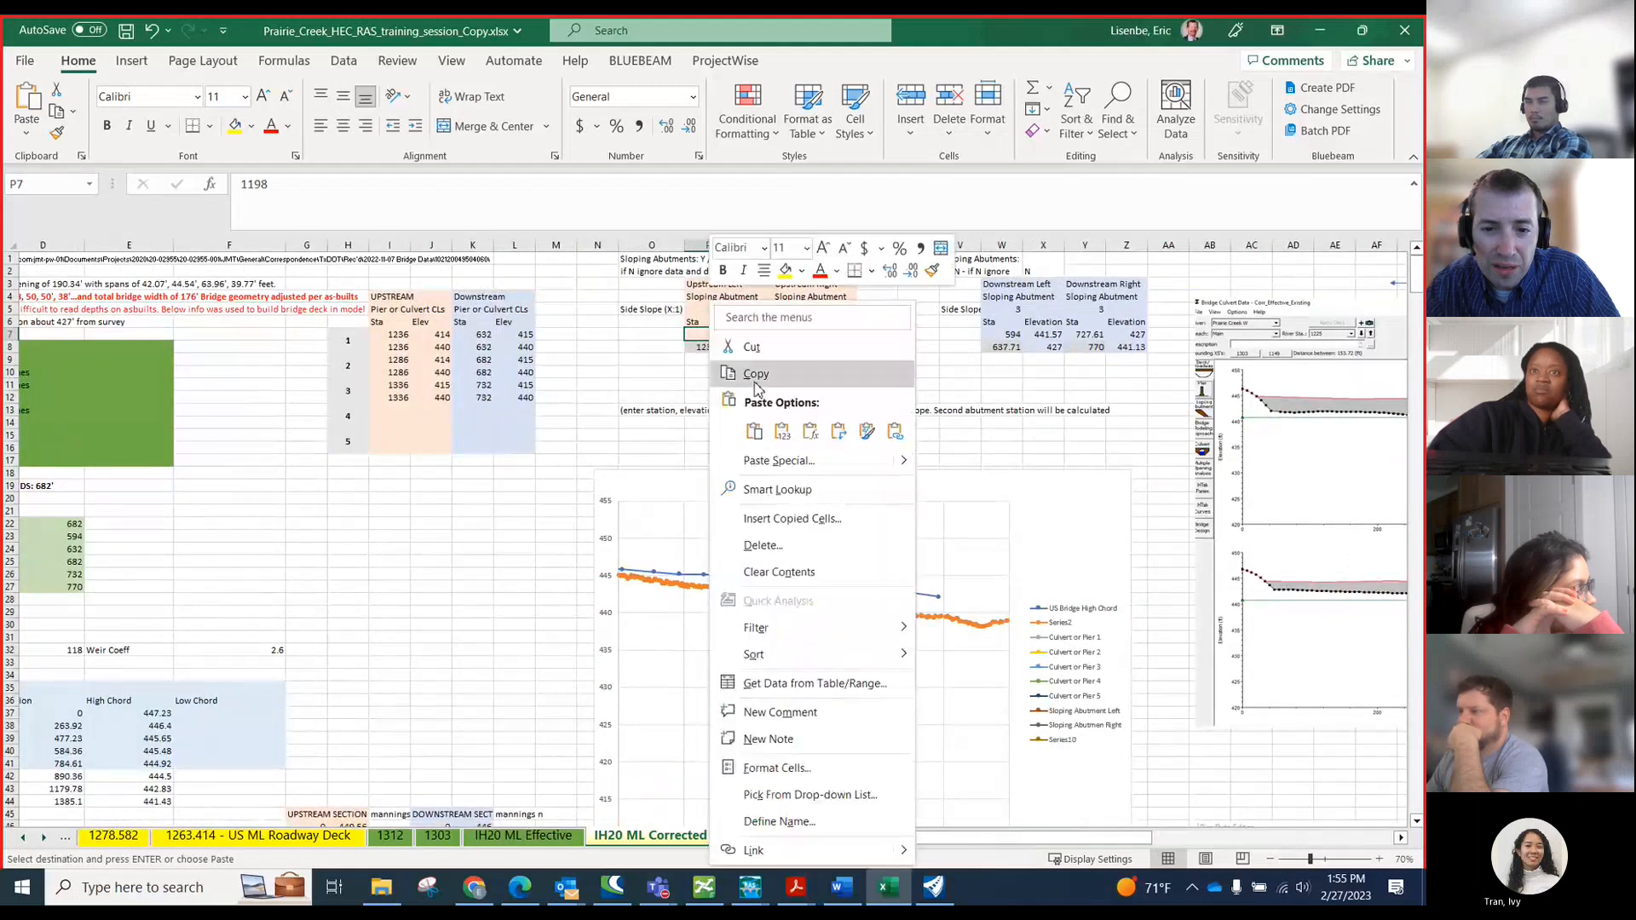
pyautogui.click(779, 431)
# - Copy the calculator's Downstream Left stations and elevations and paste them as values into the Upstream Right table from R7
pyautogui.click(1115, 824)
pyautogui.moveTo(1136, 839); pyautogui.dragTo(1382, 818)
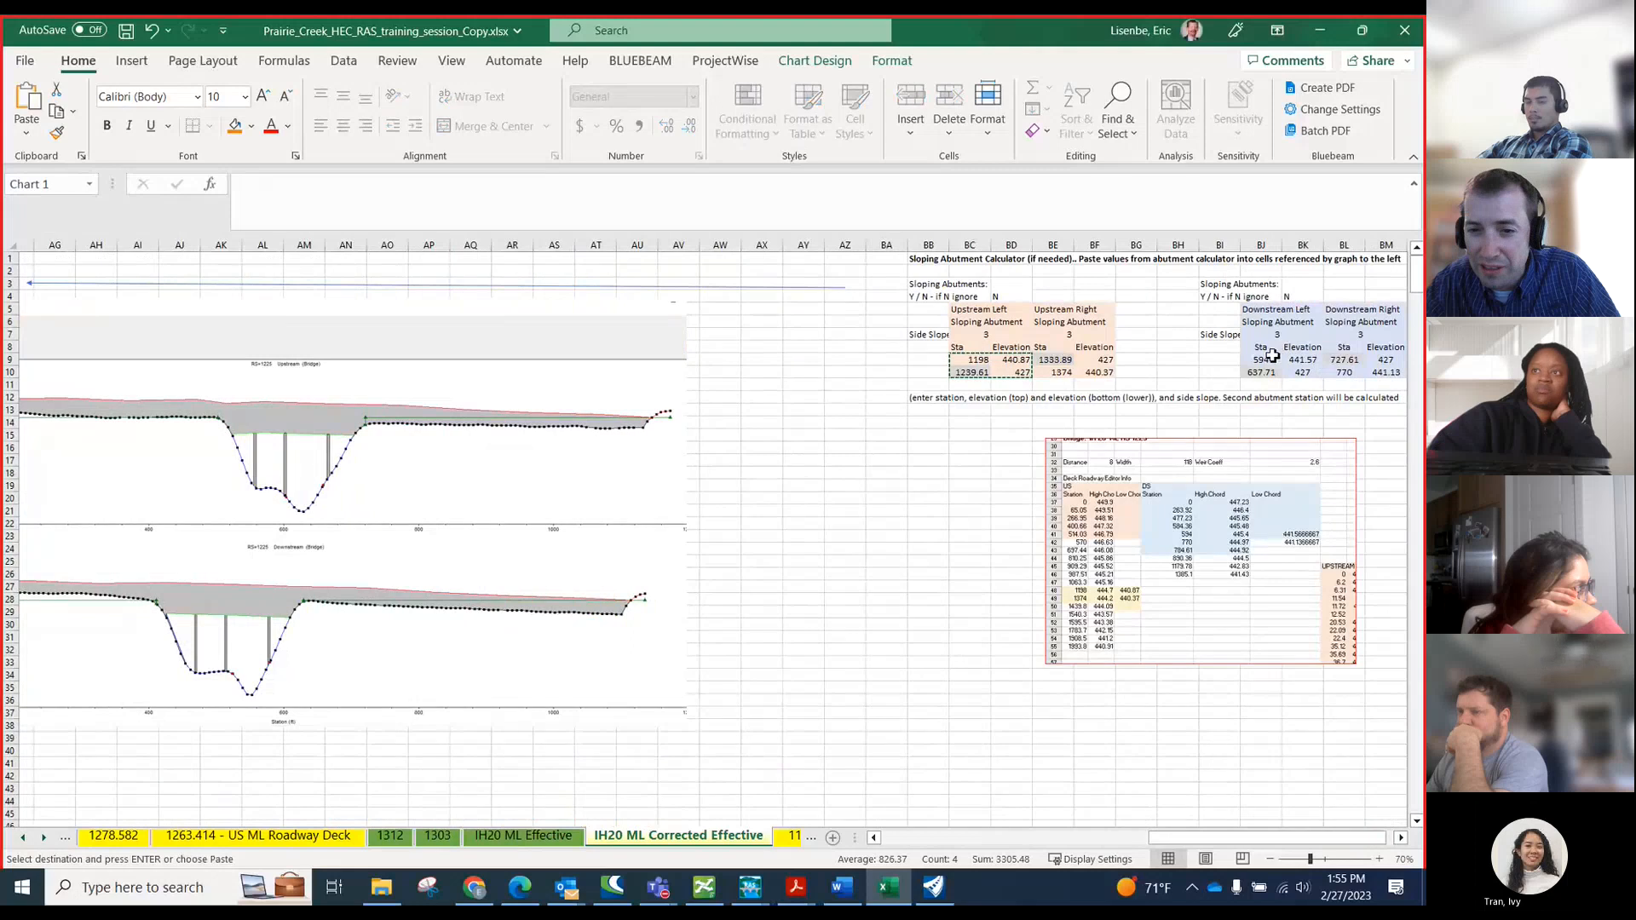
pyautogui.moveTo(1266, 358); pyautogui.dragTo(1304, 372)
pyautogui.hotkey('ctrl', 'c')
pyautogui.moveTo(1234, 838); pyautogui.dragTo(942, 828)
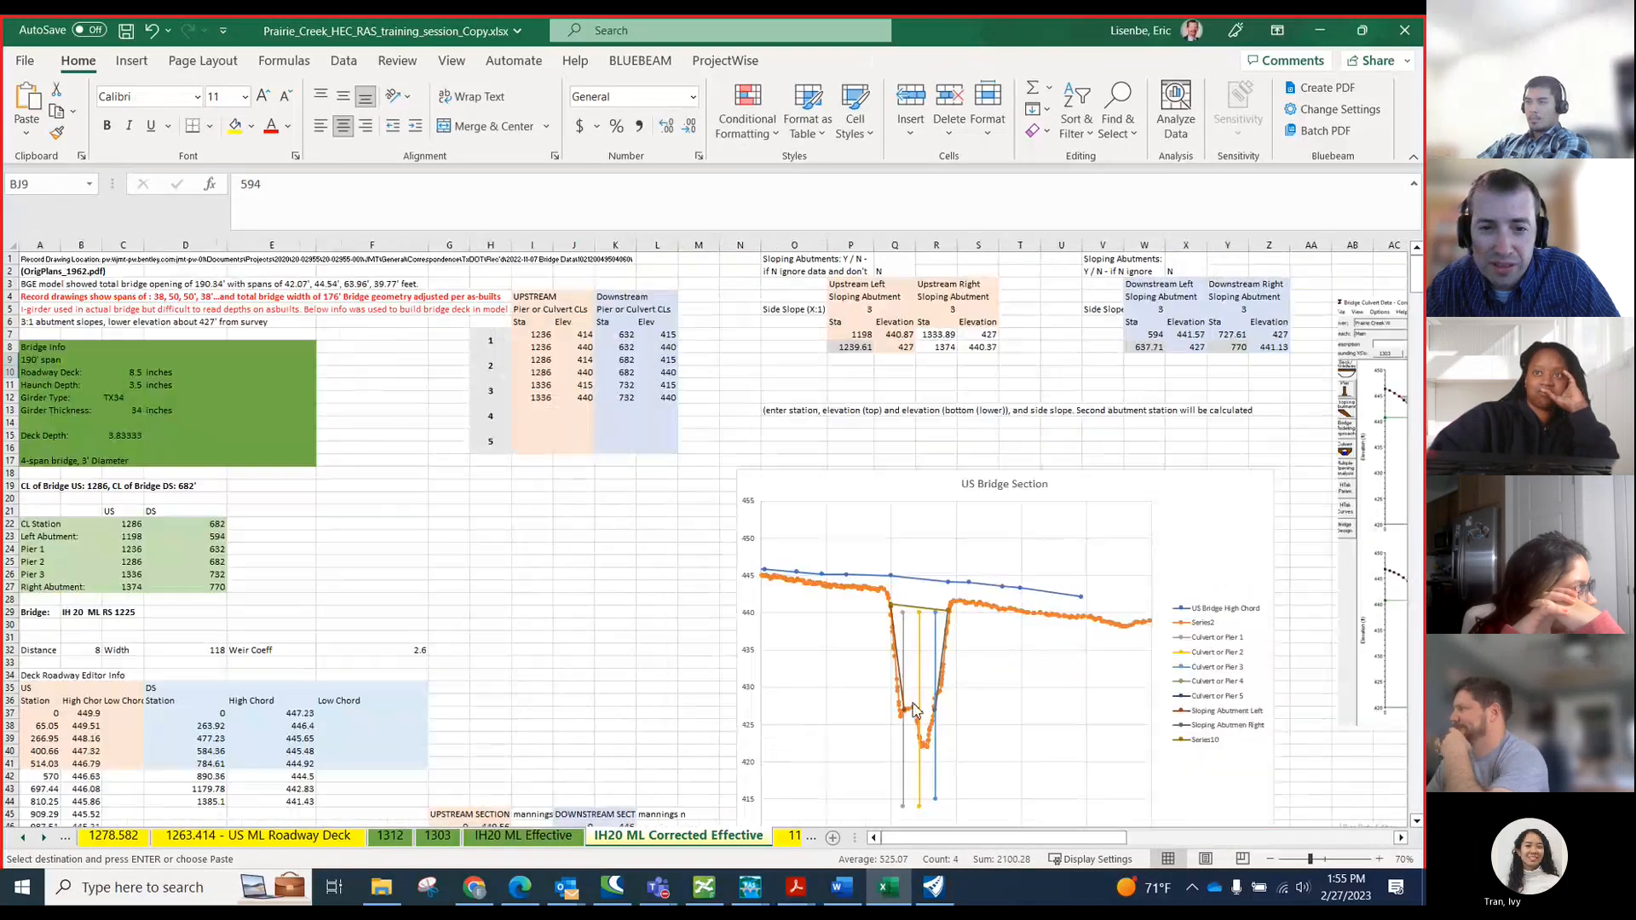
pyautogui.rightClick(935, 333)
pyautogui.click(1010, 438)
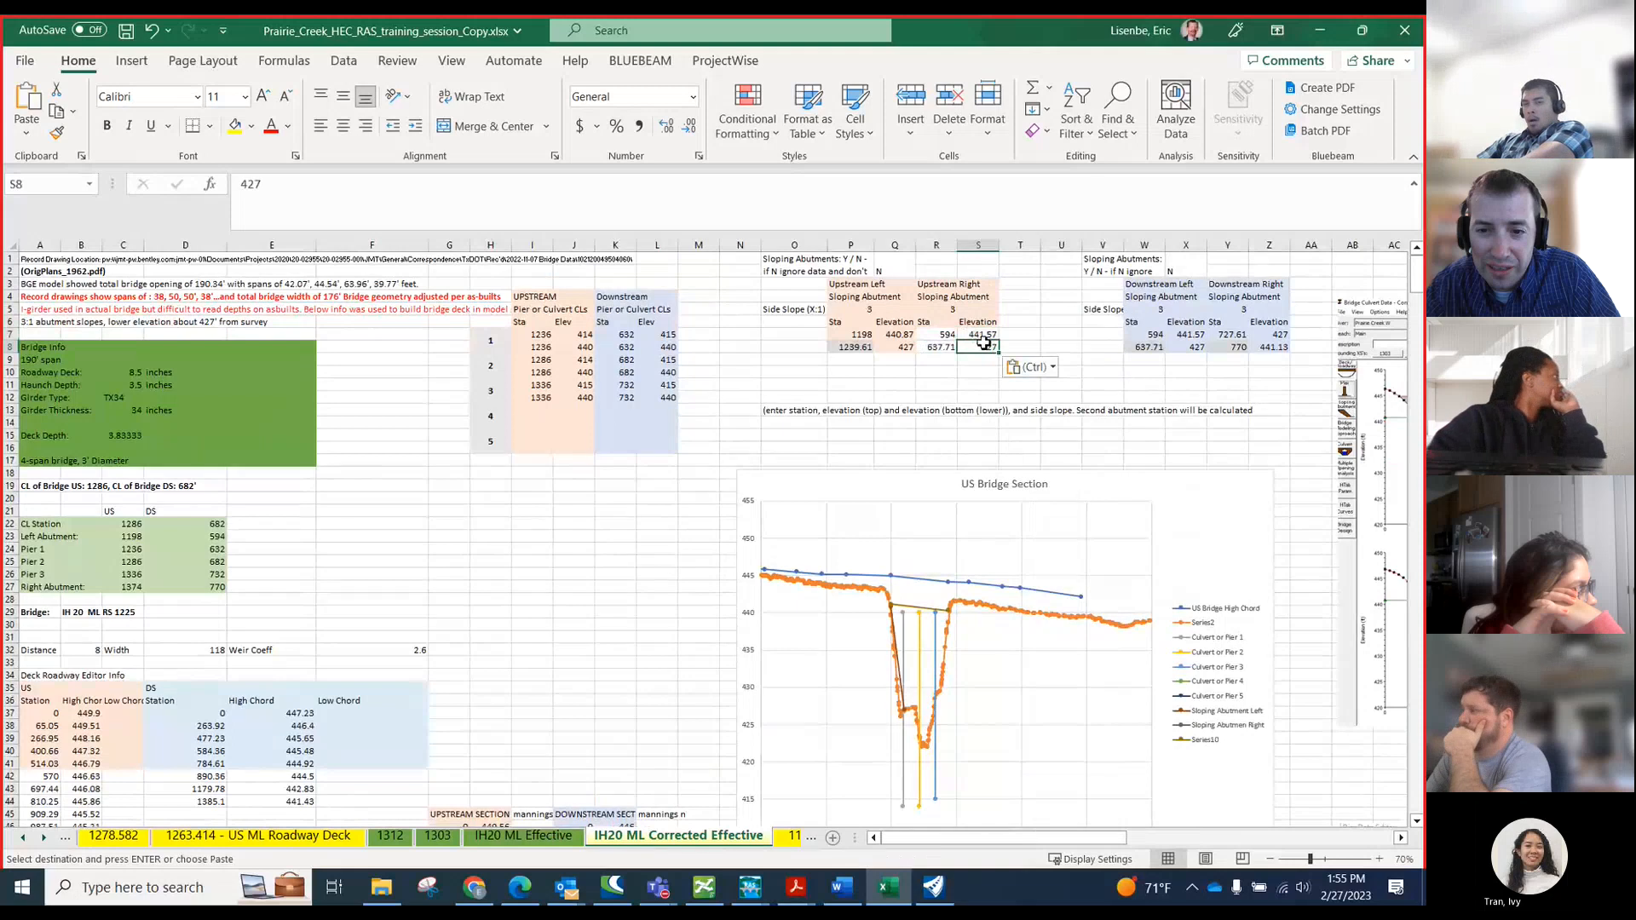
# - Copy the combined abutment block P7:S8, paste it over abutment 1's first two rows in HEC-RAS, accept, and return to the workbook
pyautogui.moveTo(974, 347); pyautogui.dragTo(839, 334)
pyautogui.hotkey('ctrl', 'c')
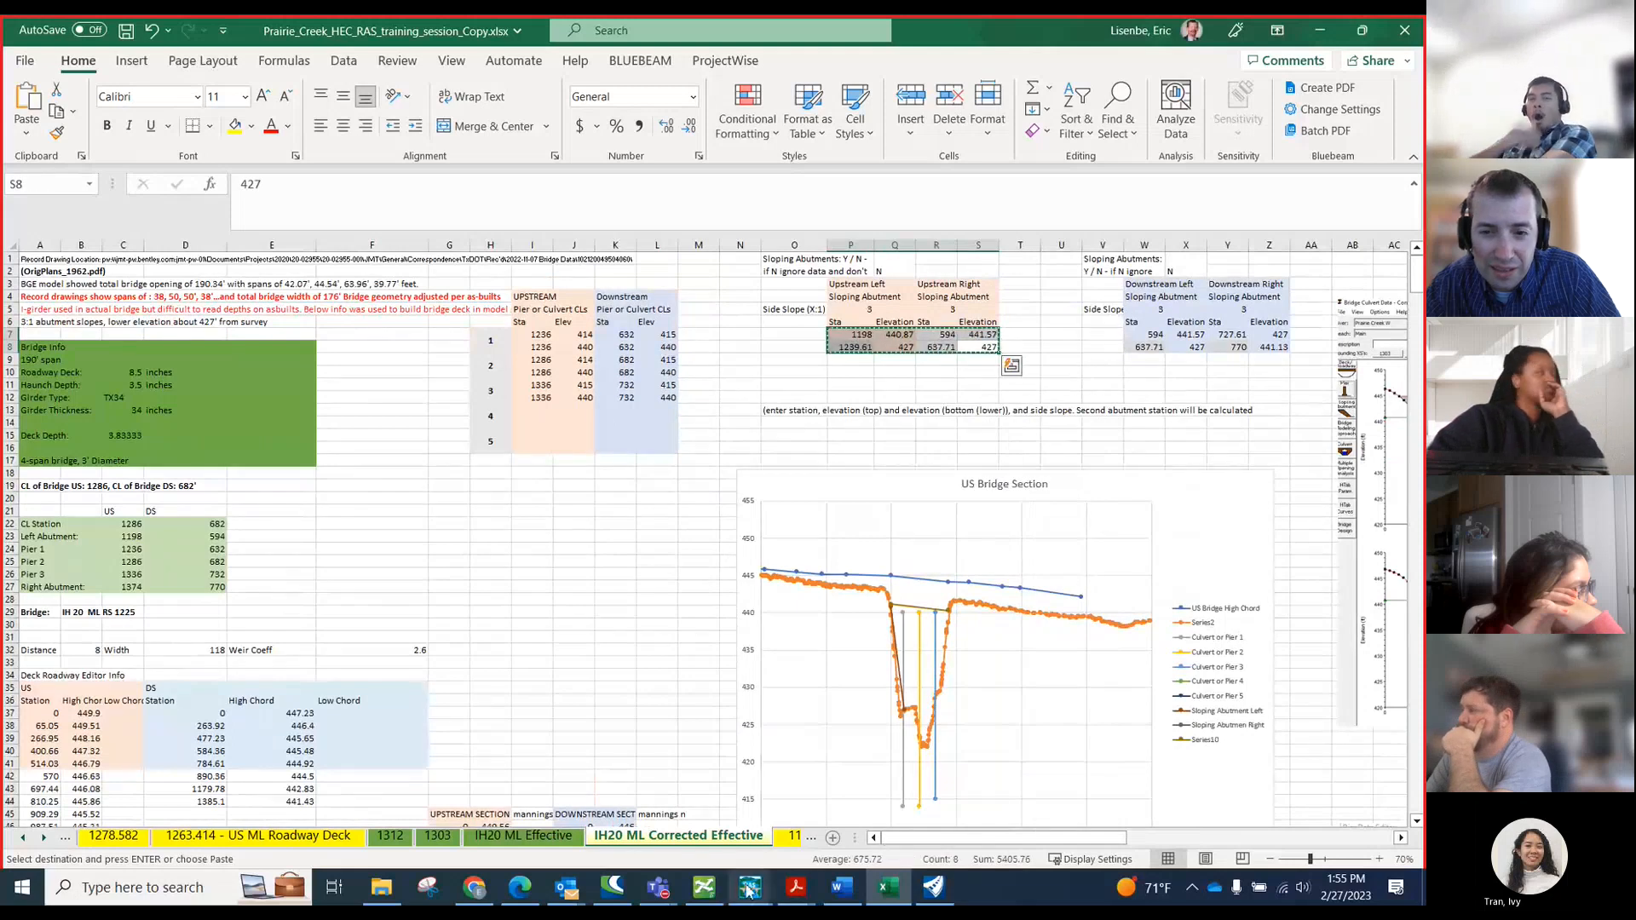
pyautogui.moveTo(750, 888)
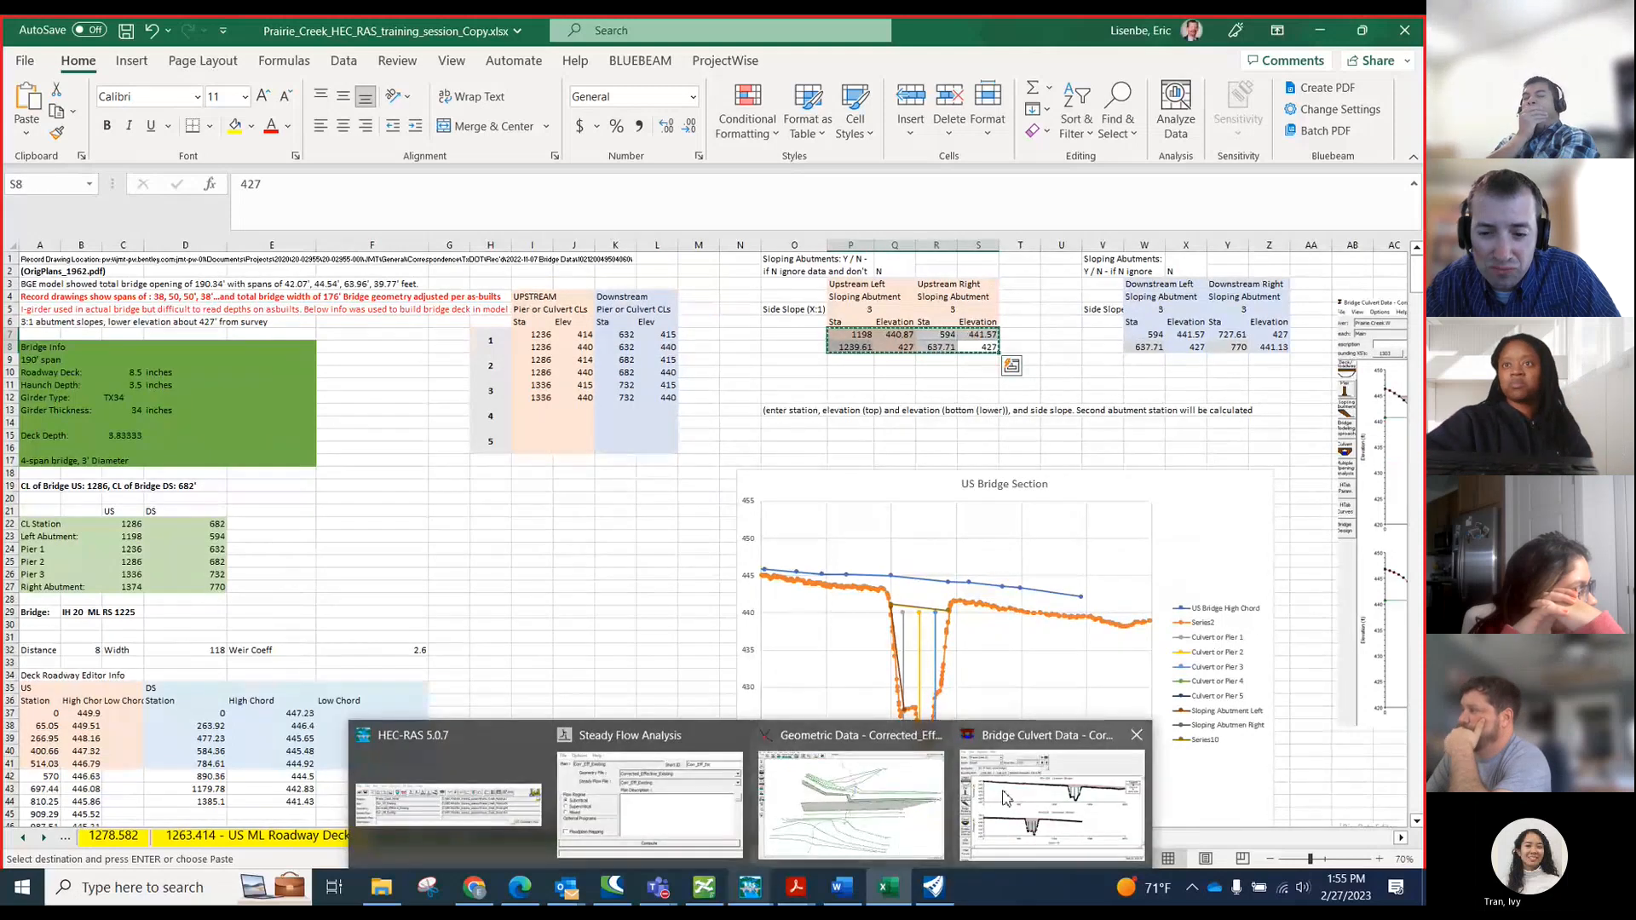
pyautogui.click(1052, 792)
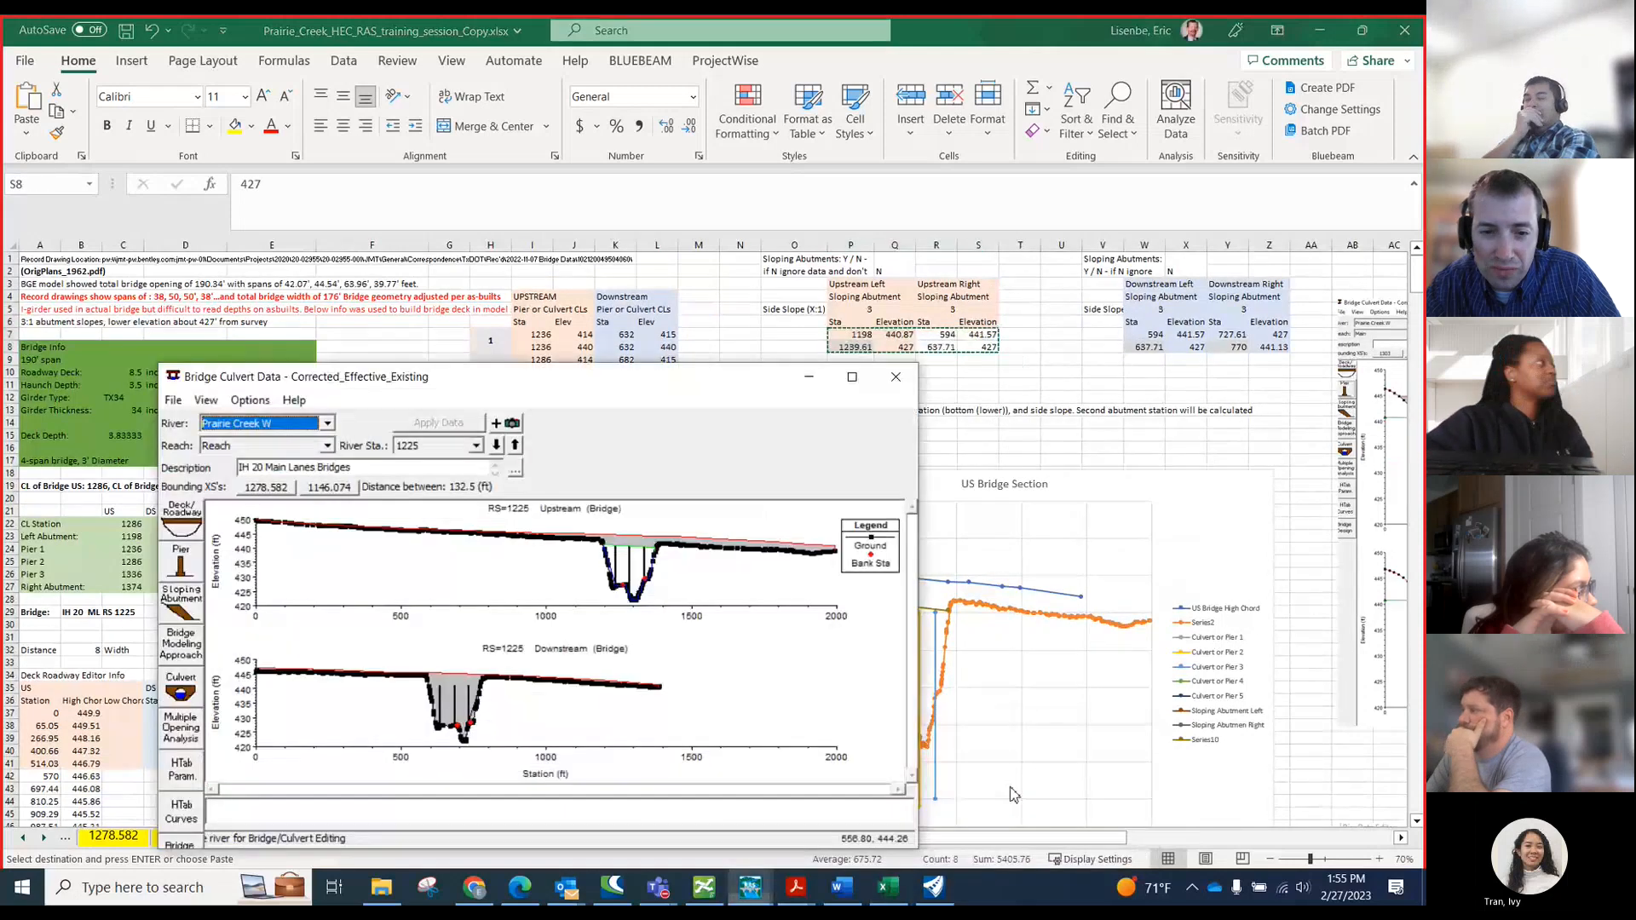
pyautogui.click(182, 615)
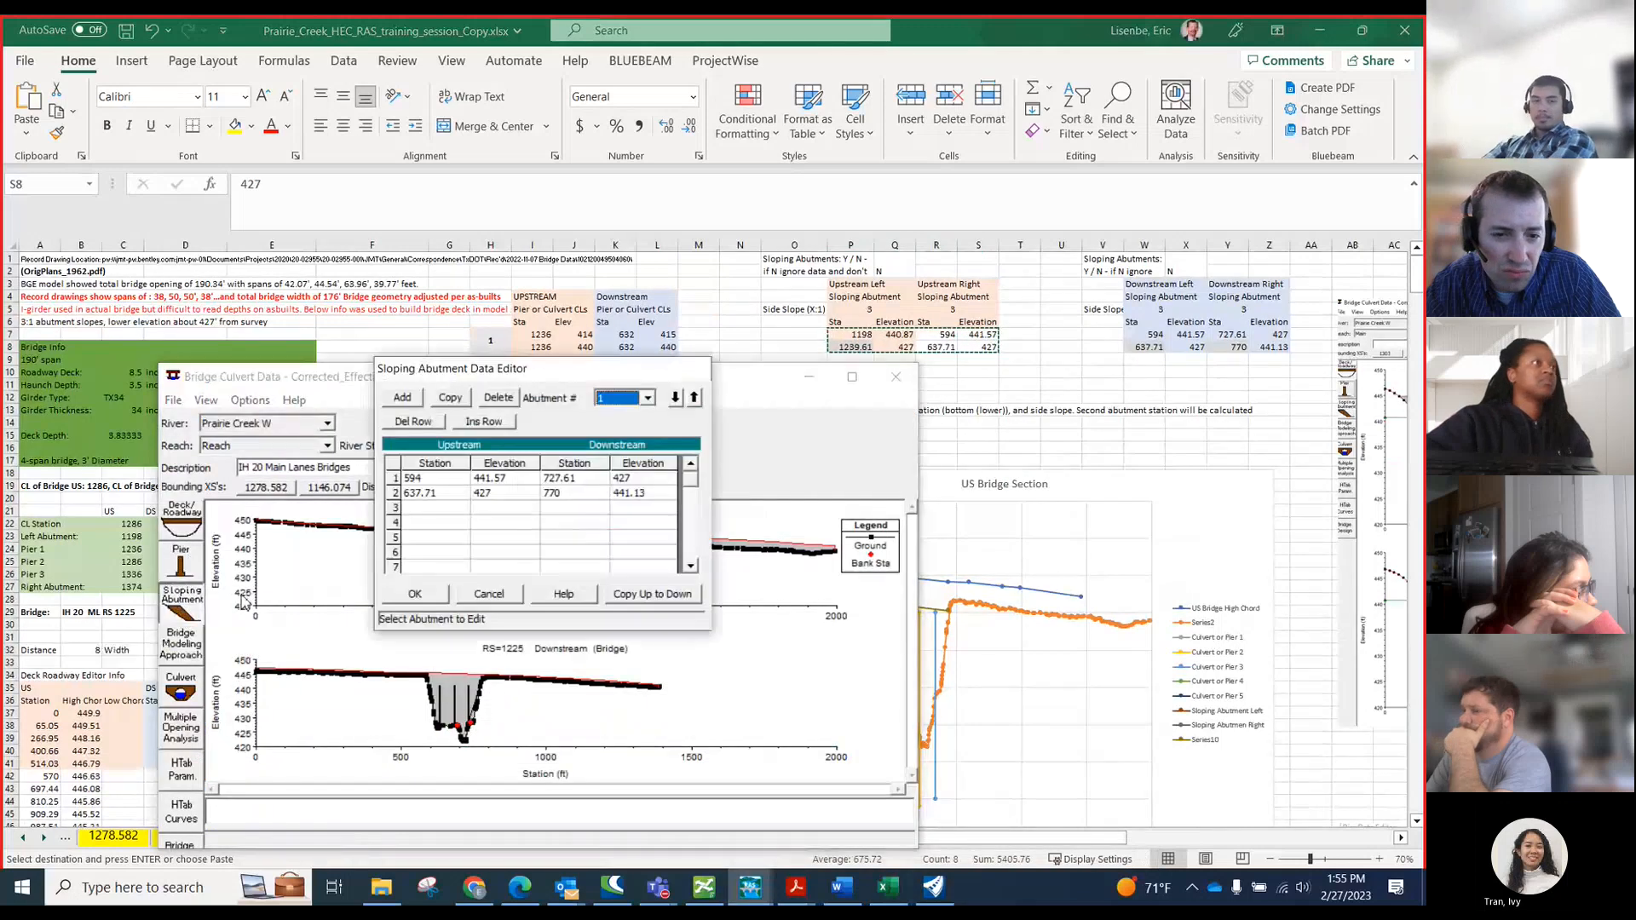
pyautogui.click(461, 481)
pyautogui.moveTo(460, 481); pyautogui.dragTo(629, 497)
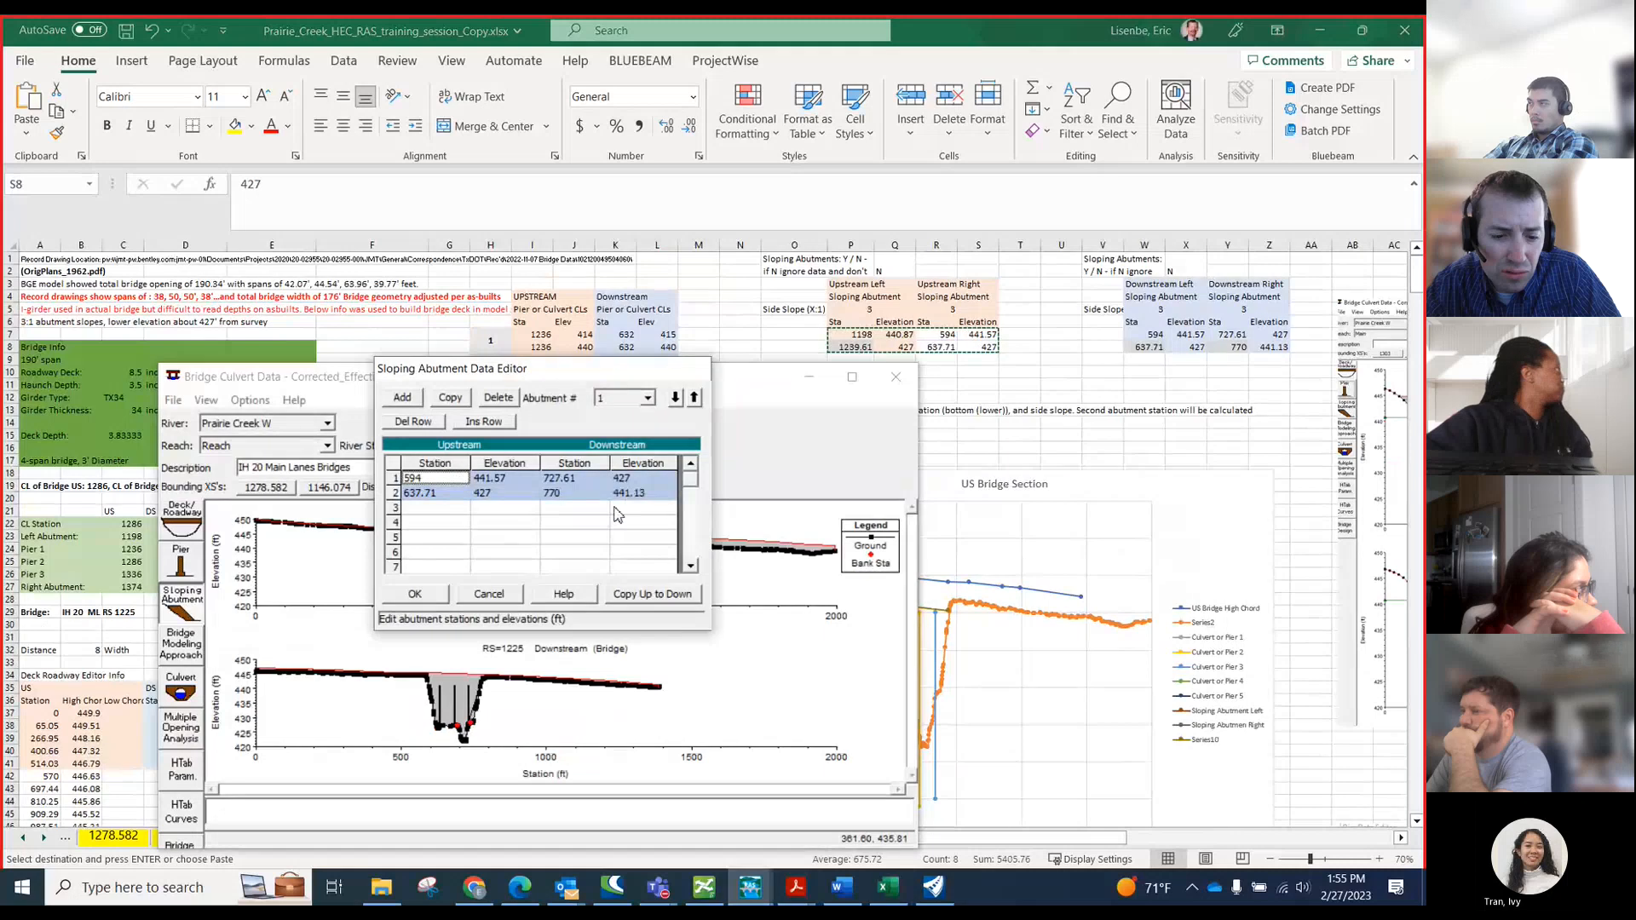
pyautogui.hotkey('ctrl', 'v')
pyautogui.click(440, 600)
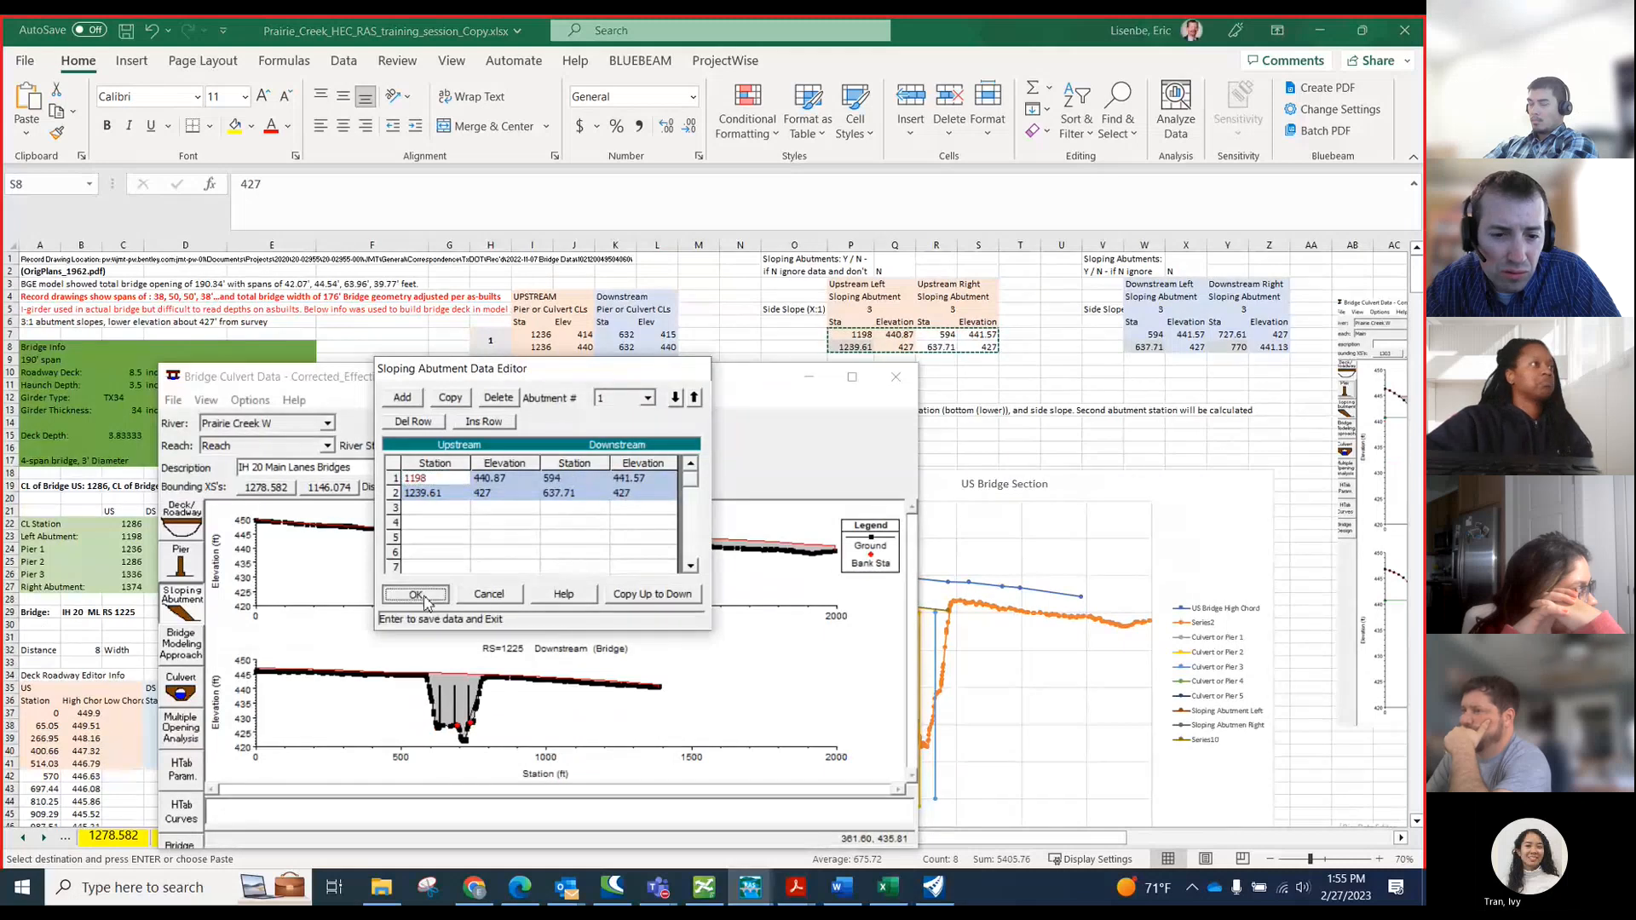
pyautogui.click(1101, 384)
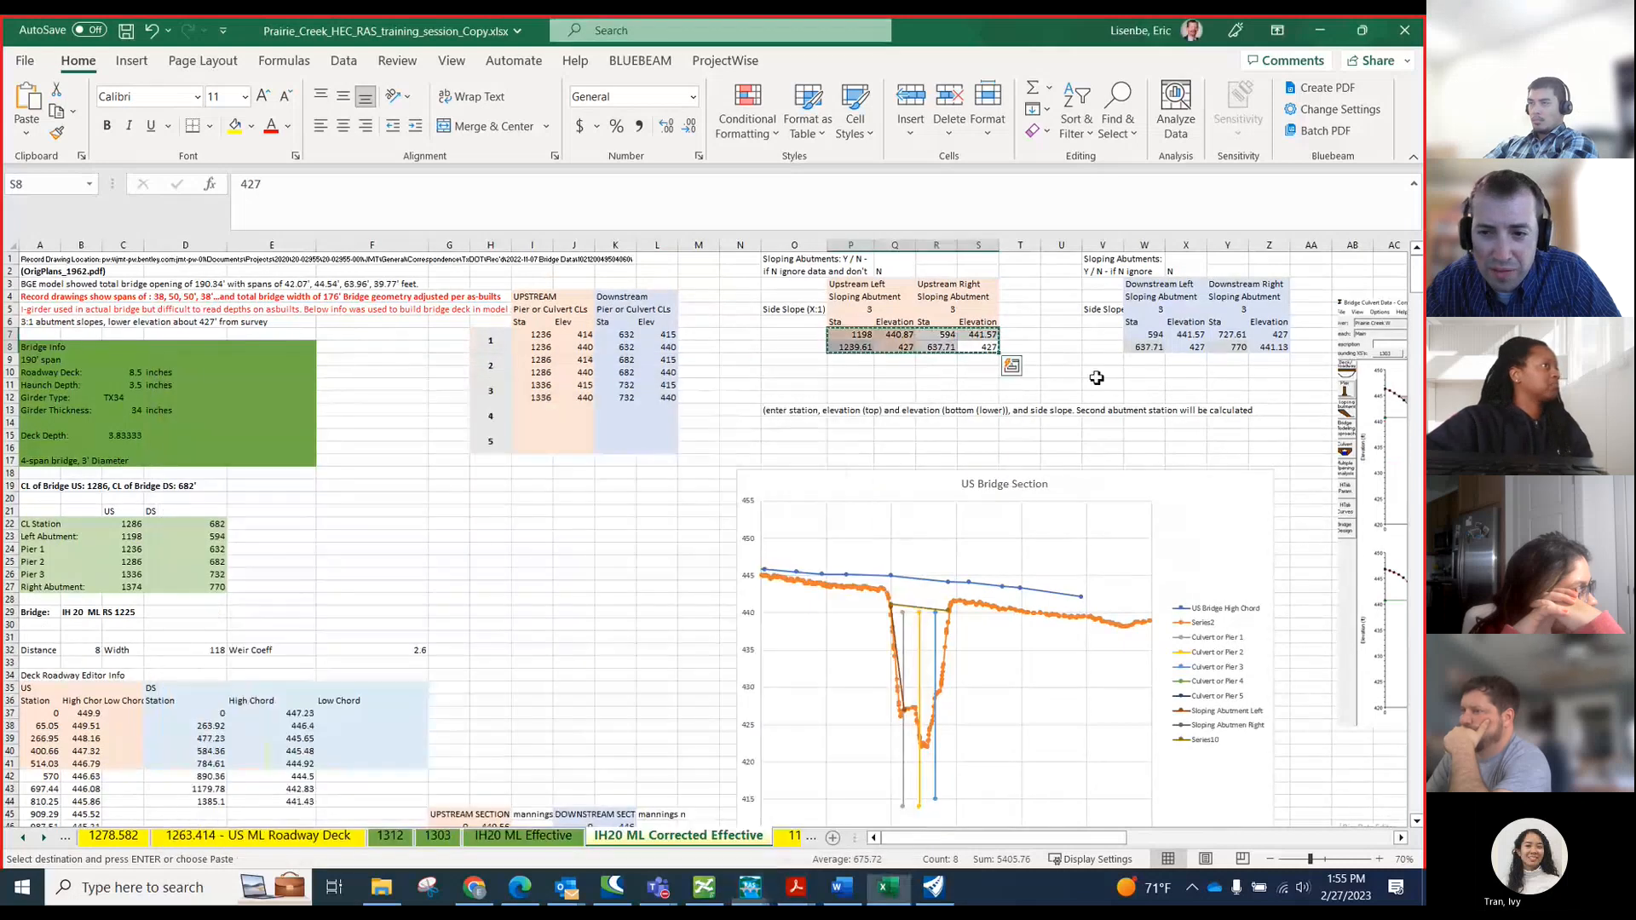
# - Copy the calculator's Upstream Right stations and elevations and paste them as values into the Downstream Left table from W7
pyautogui.moveTo(1156, 375); pyautogui.dragTo(1334, 349)
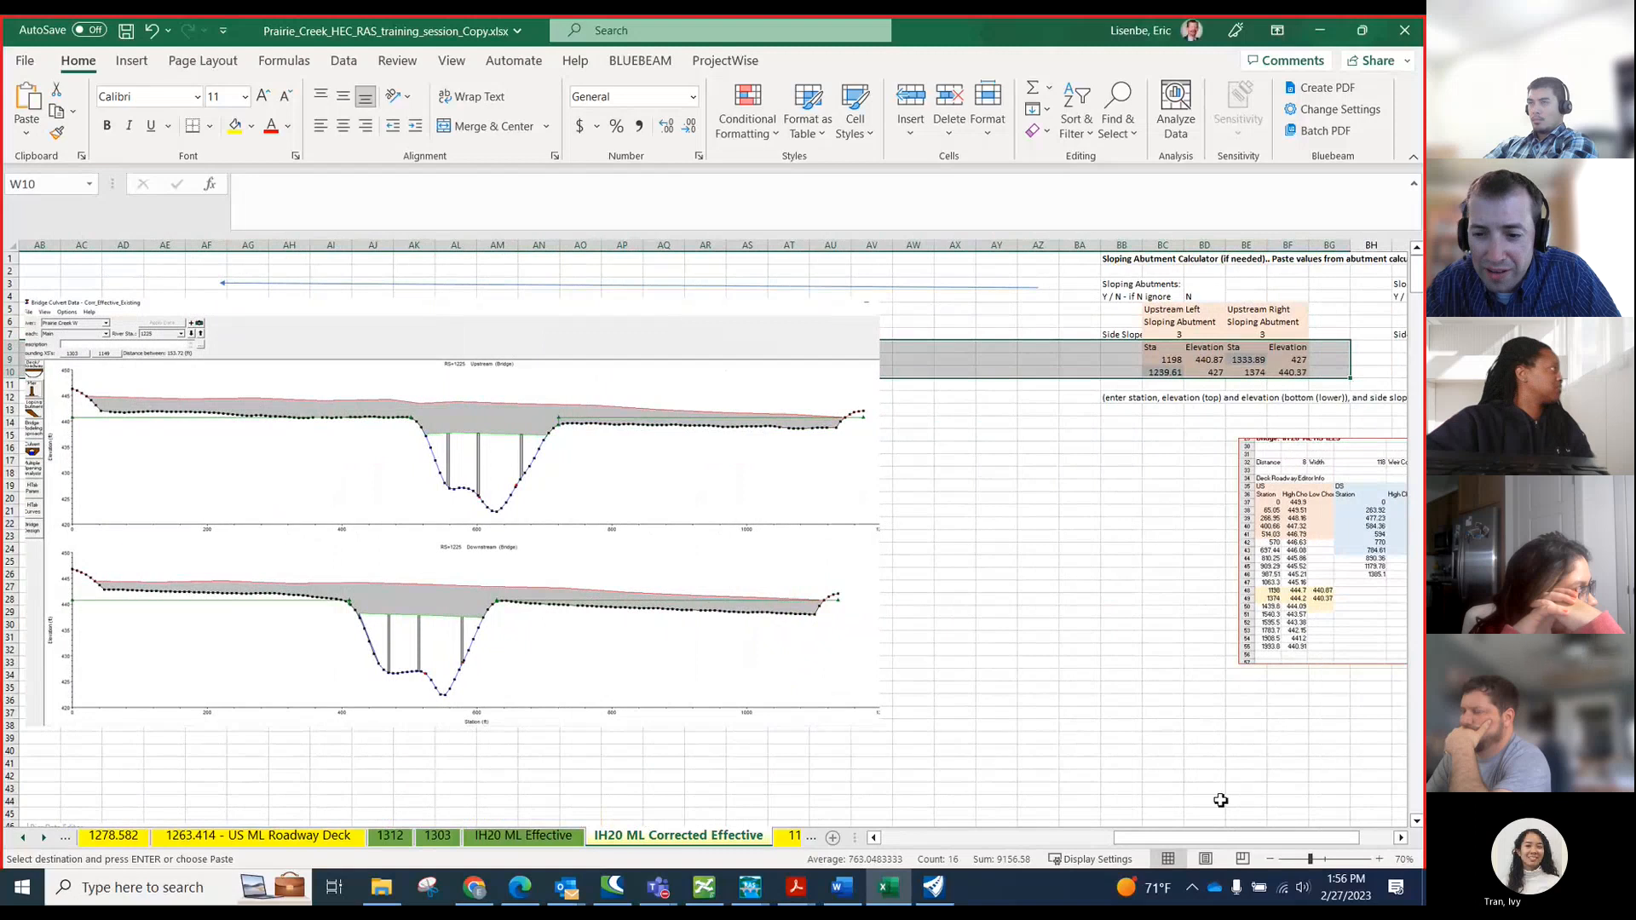
pyautogui.moveTo(1232, 838); pyautogui.dragTo(1270, 840)
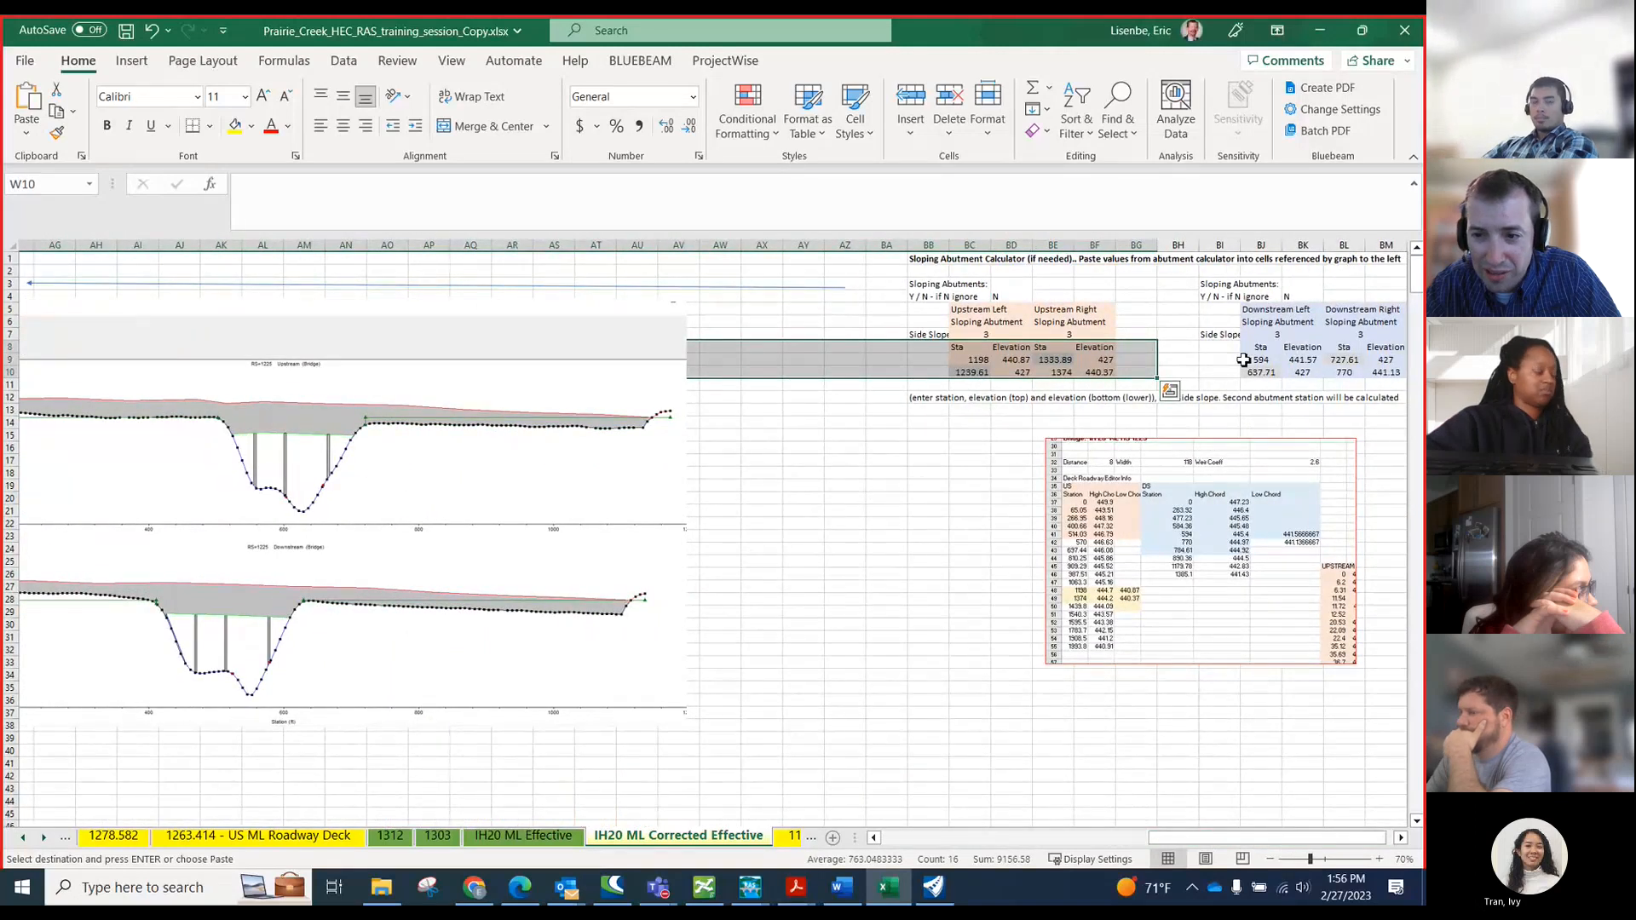
pyautogui.moveTo(1056, 360); pyautogui.dragTo(1099, 372)
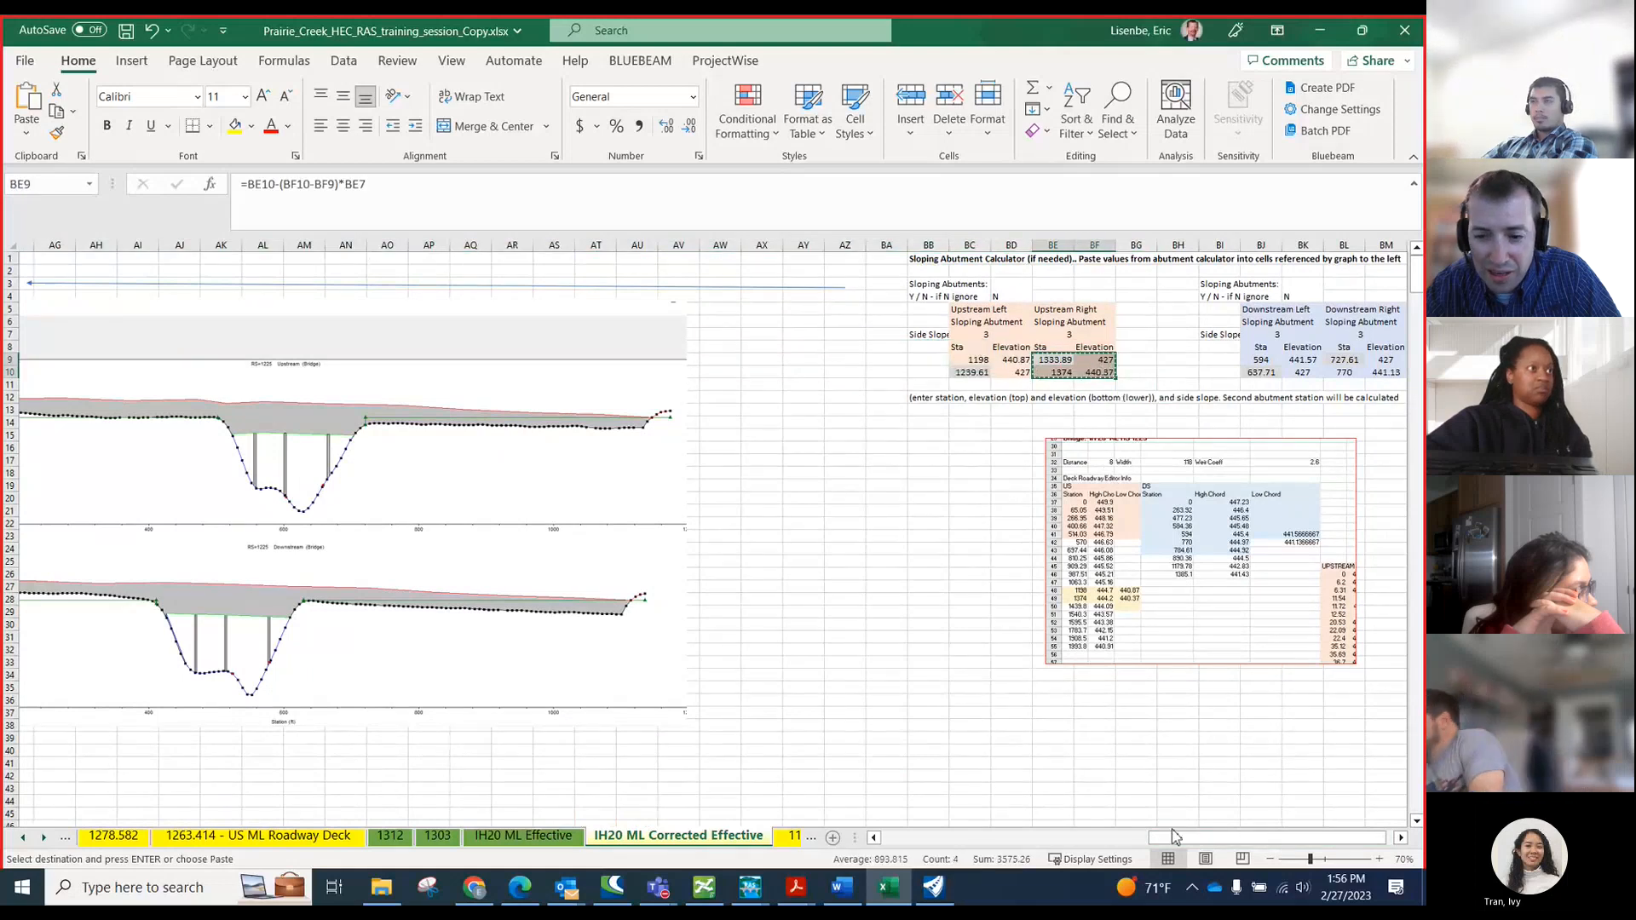
pyautogui.moveTo(1175, 838); pyautogui.dragTo(941, 837)
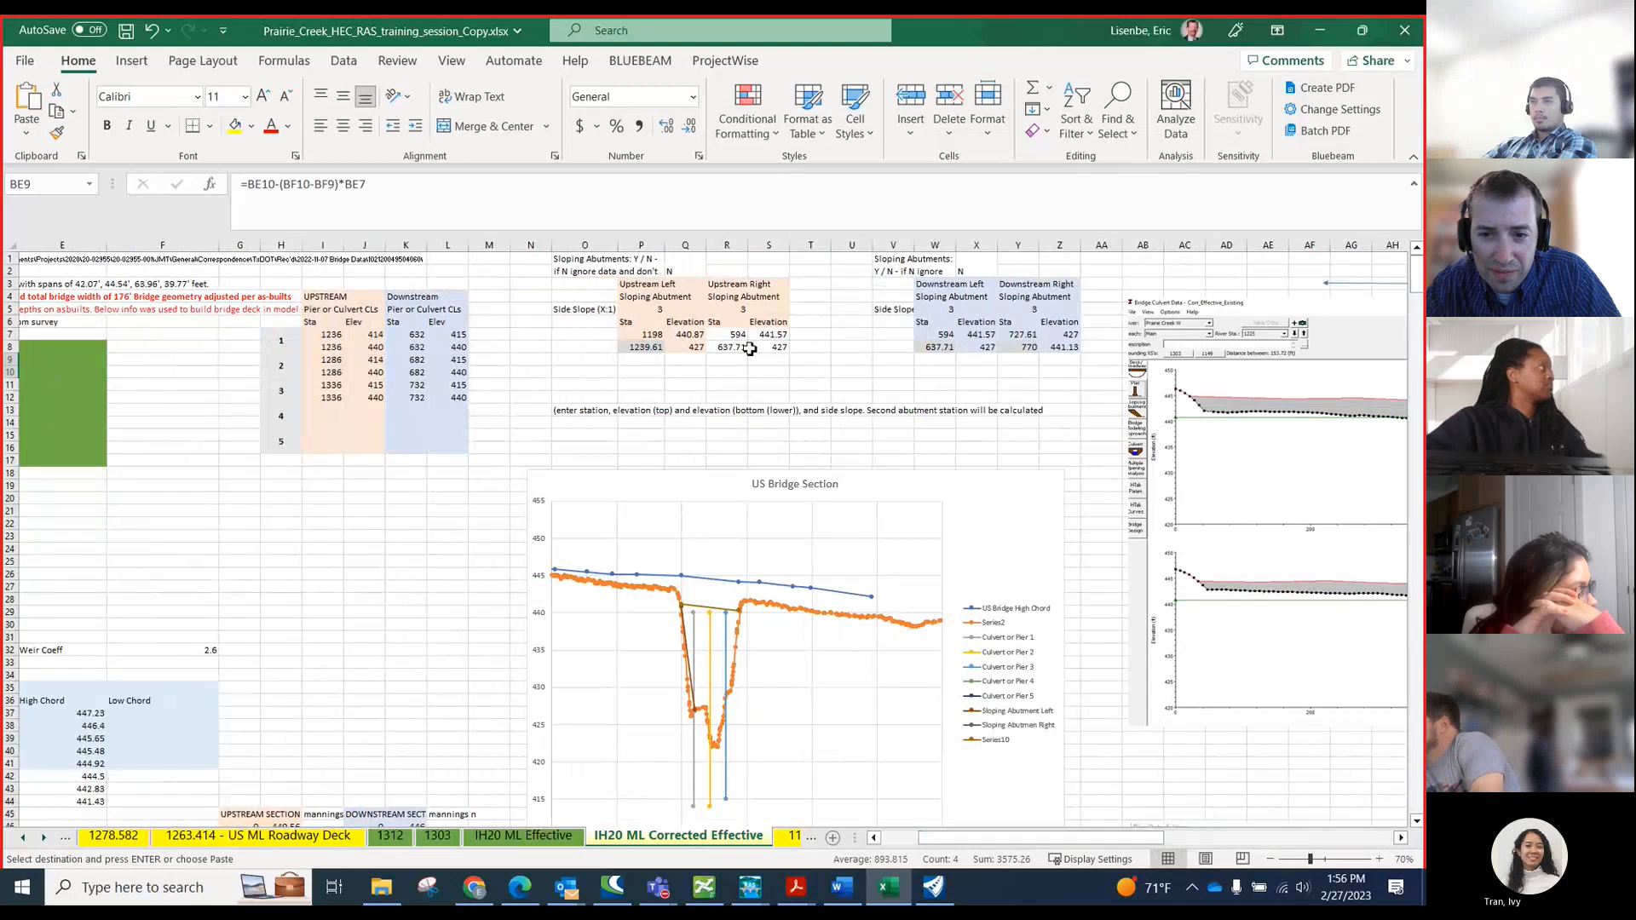
pyautogui.rightClick(943, 335)
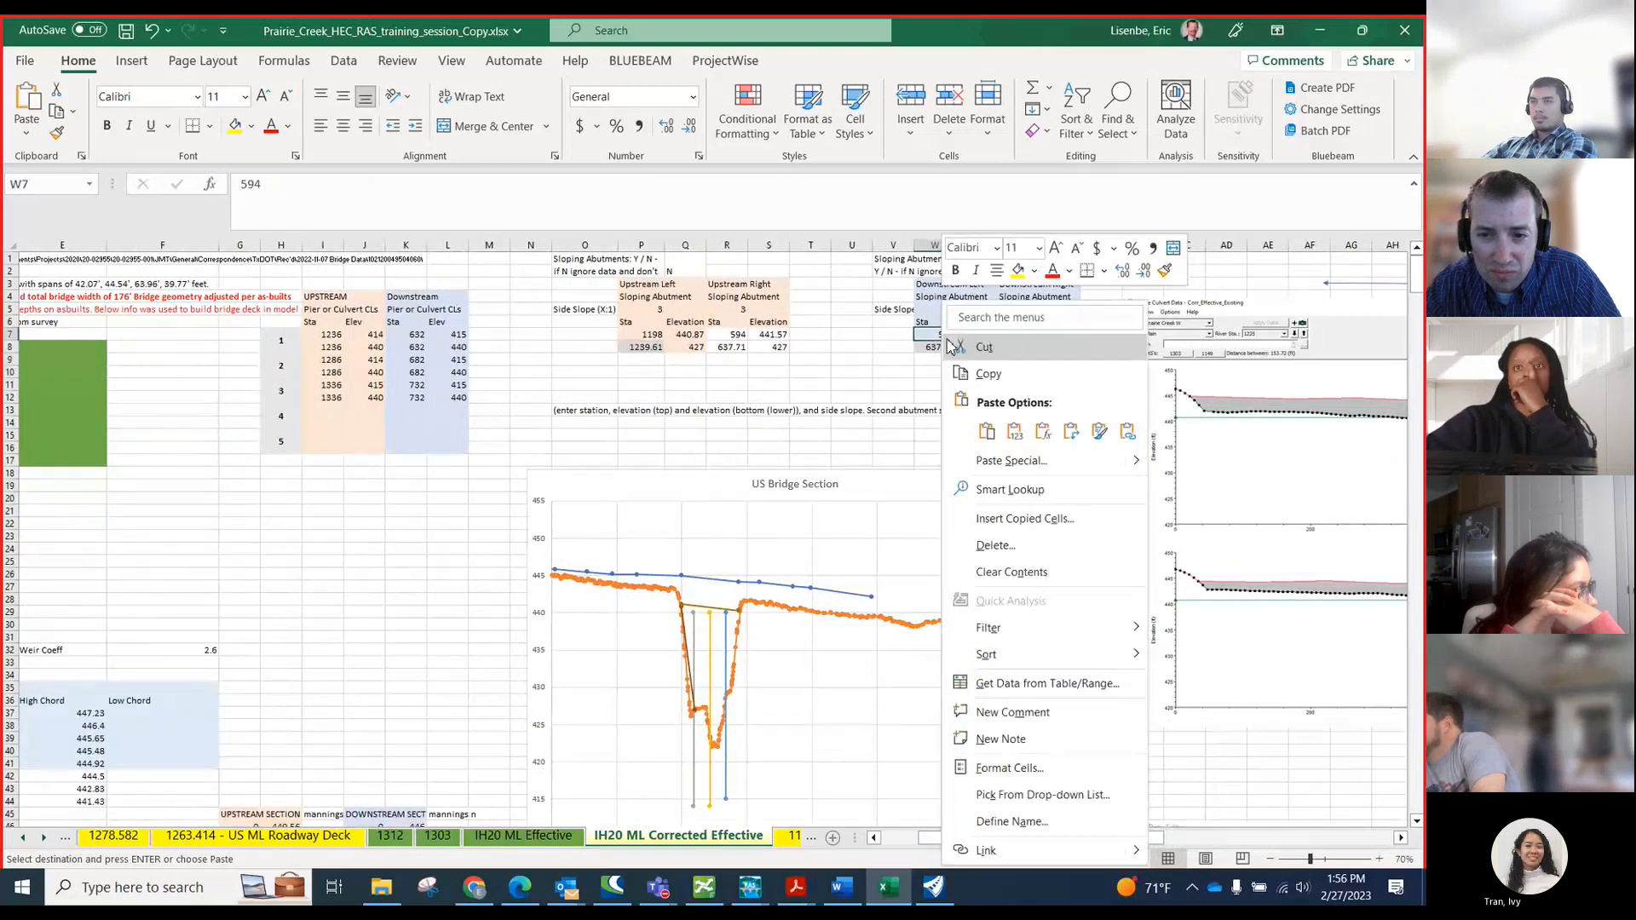
pyautogui.click(1014, 432)
# - Copy the calculator's Downstream Right stations and elevations and paste them as values into the Downstream Right table from Y7
pyautogui.moveTo(1138, 839); pyautogui.dragTo(1401, 806)
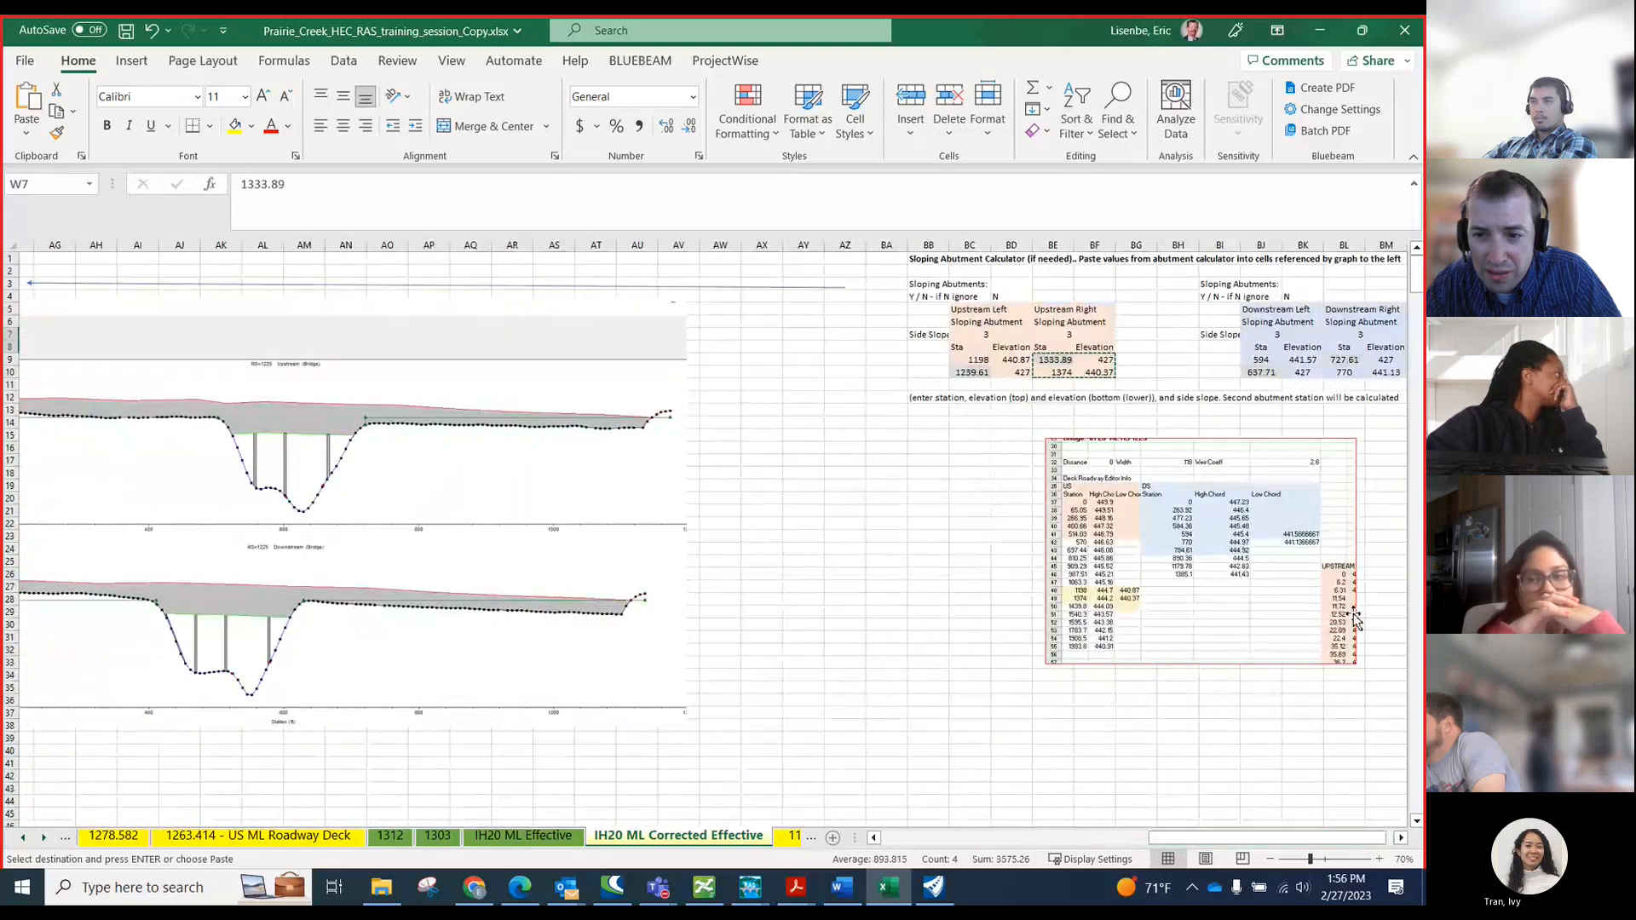
pyautogui.moveTo(1346, 362); pyautogui.dragTo(1387, 372)
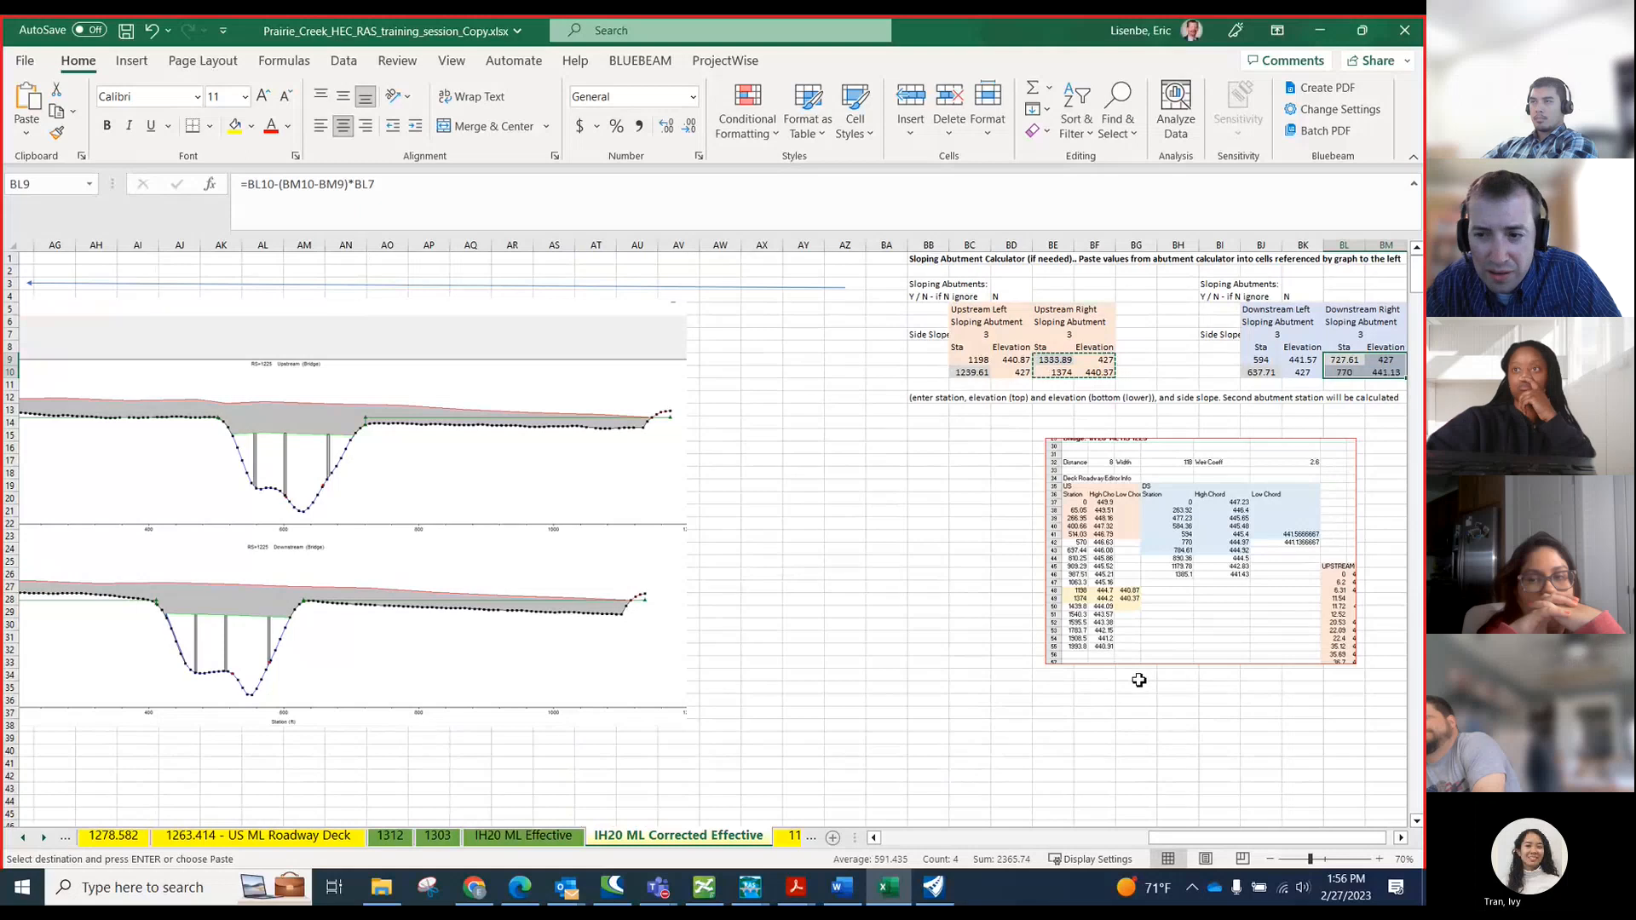
pyautogui.moveTo(1176, 838); pyautogui.dragTo(886, 837)
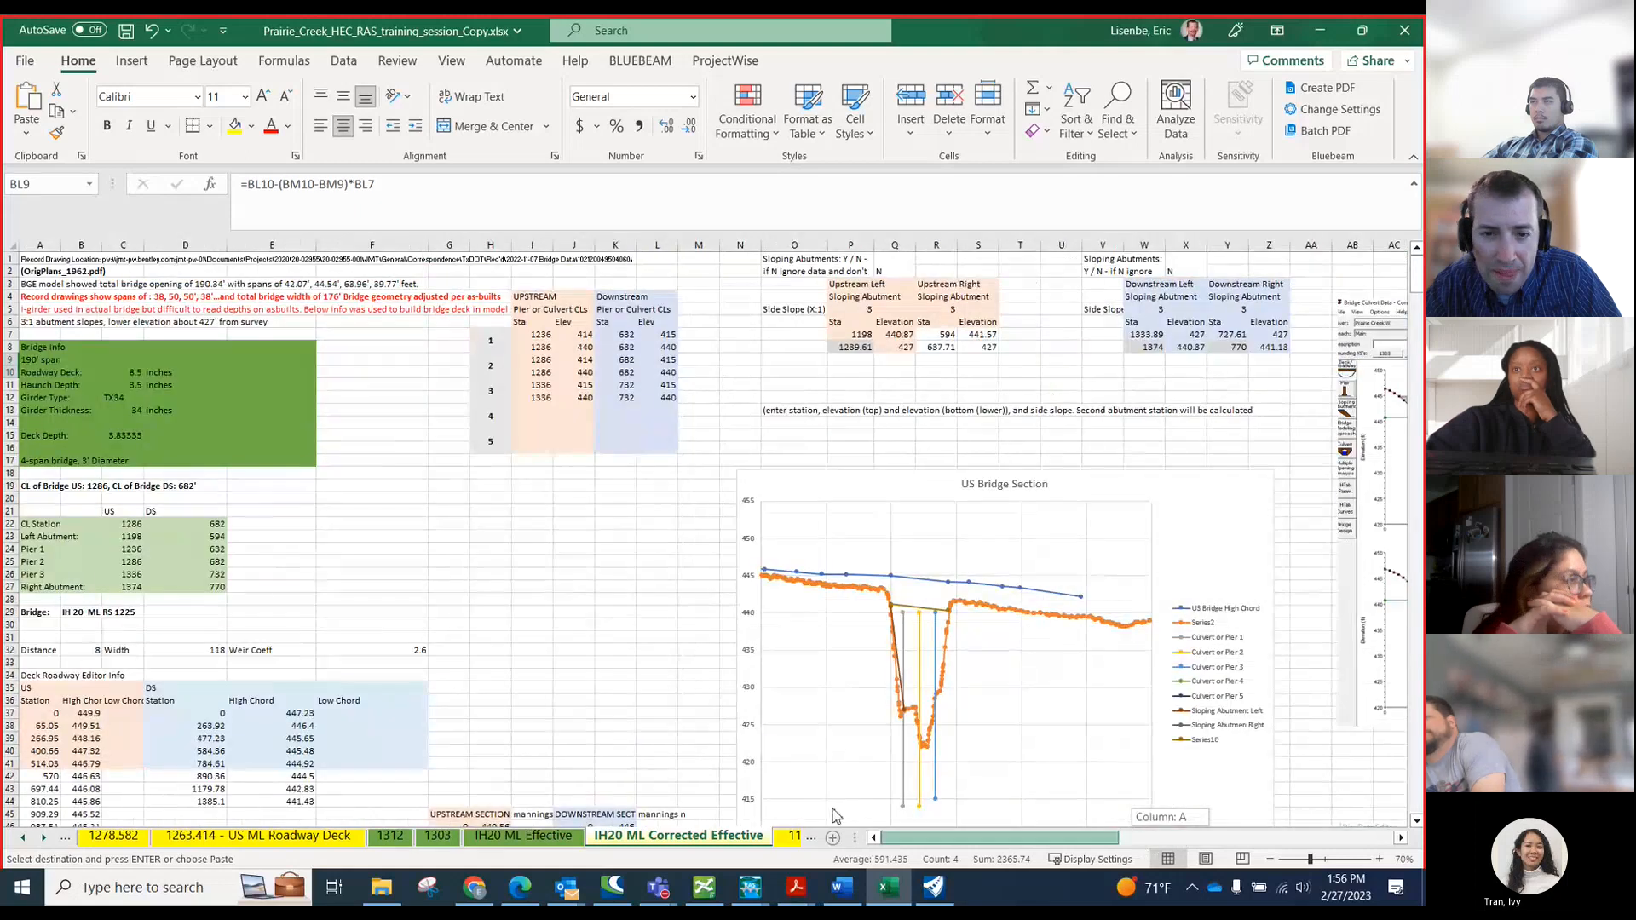
pyautogui.rightClick(1220, 338)
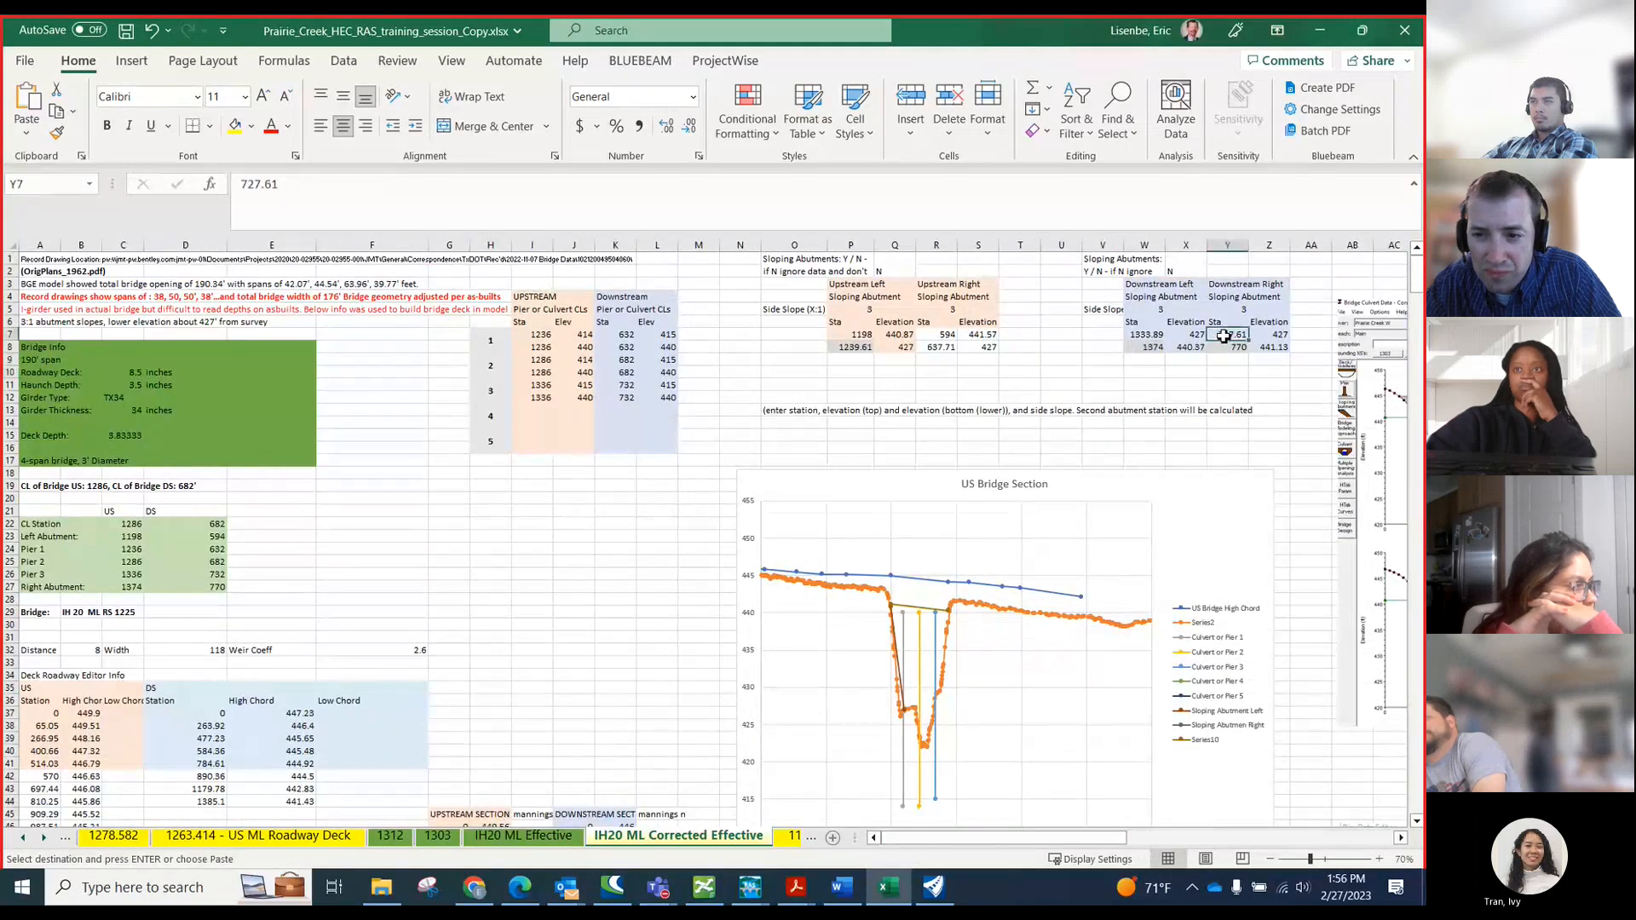
pyautogui.click(1087, 432)
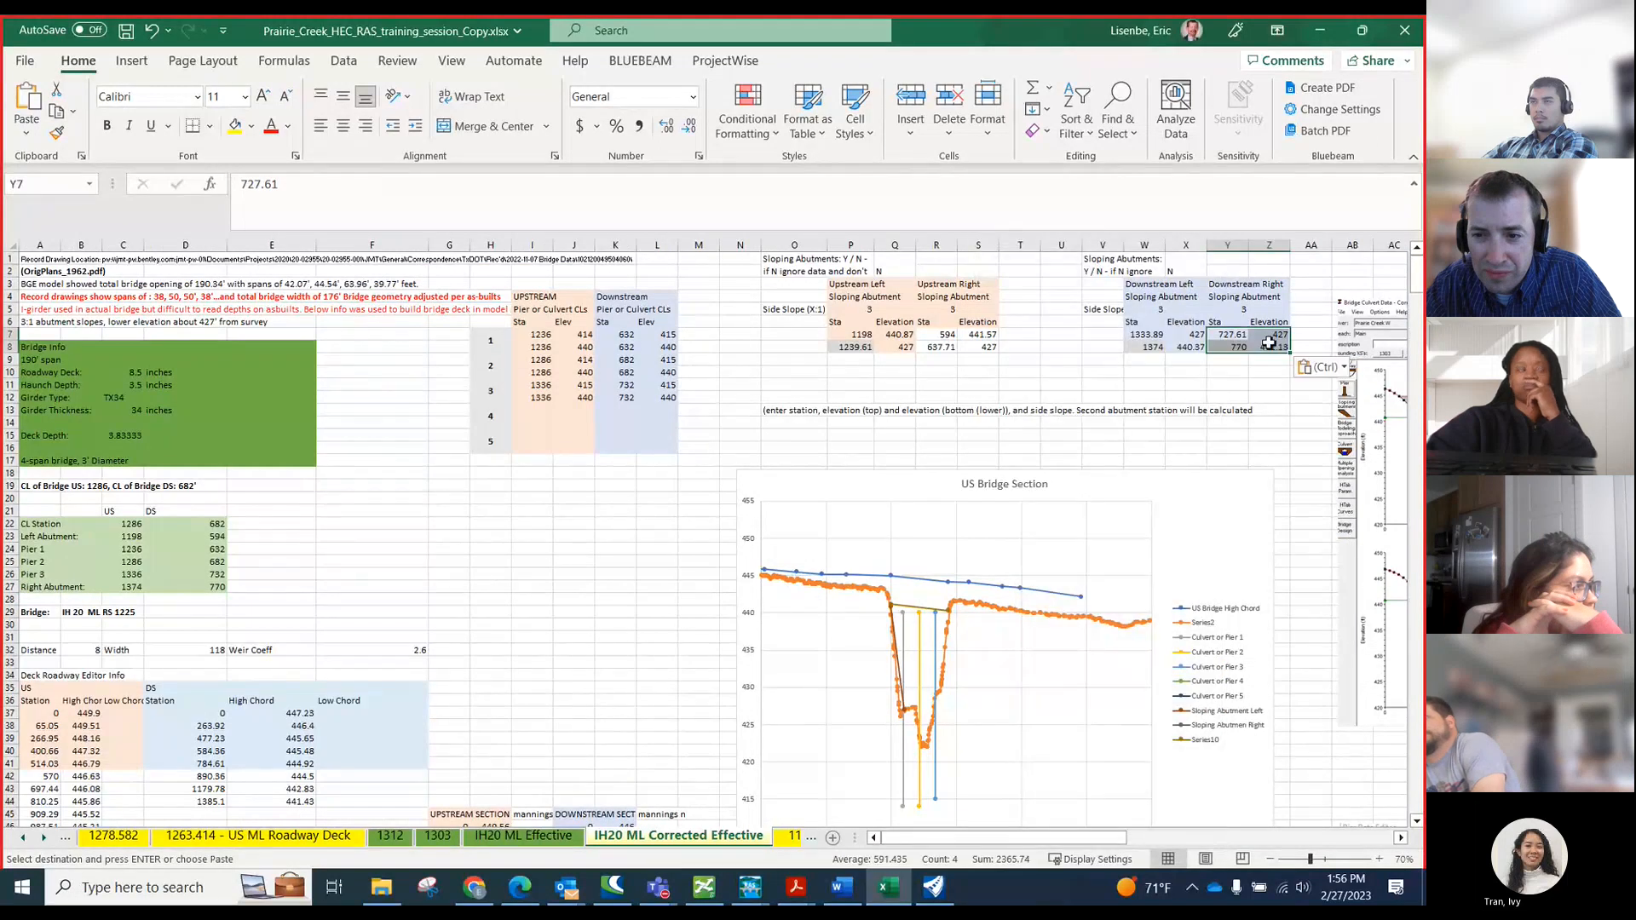
# - Copy the combined abutment block W7:Z8, paste it over abutment 2's first two rows in the HEC-RAS sloping abutment data, and accept
pyautogui.moveTo(1139, 338); pyautogui.dragTo(1283, 348)
pyautogui.hotkey('ctrl', 'c')
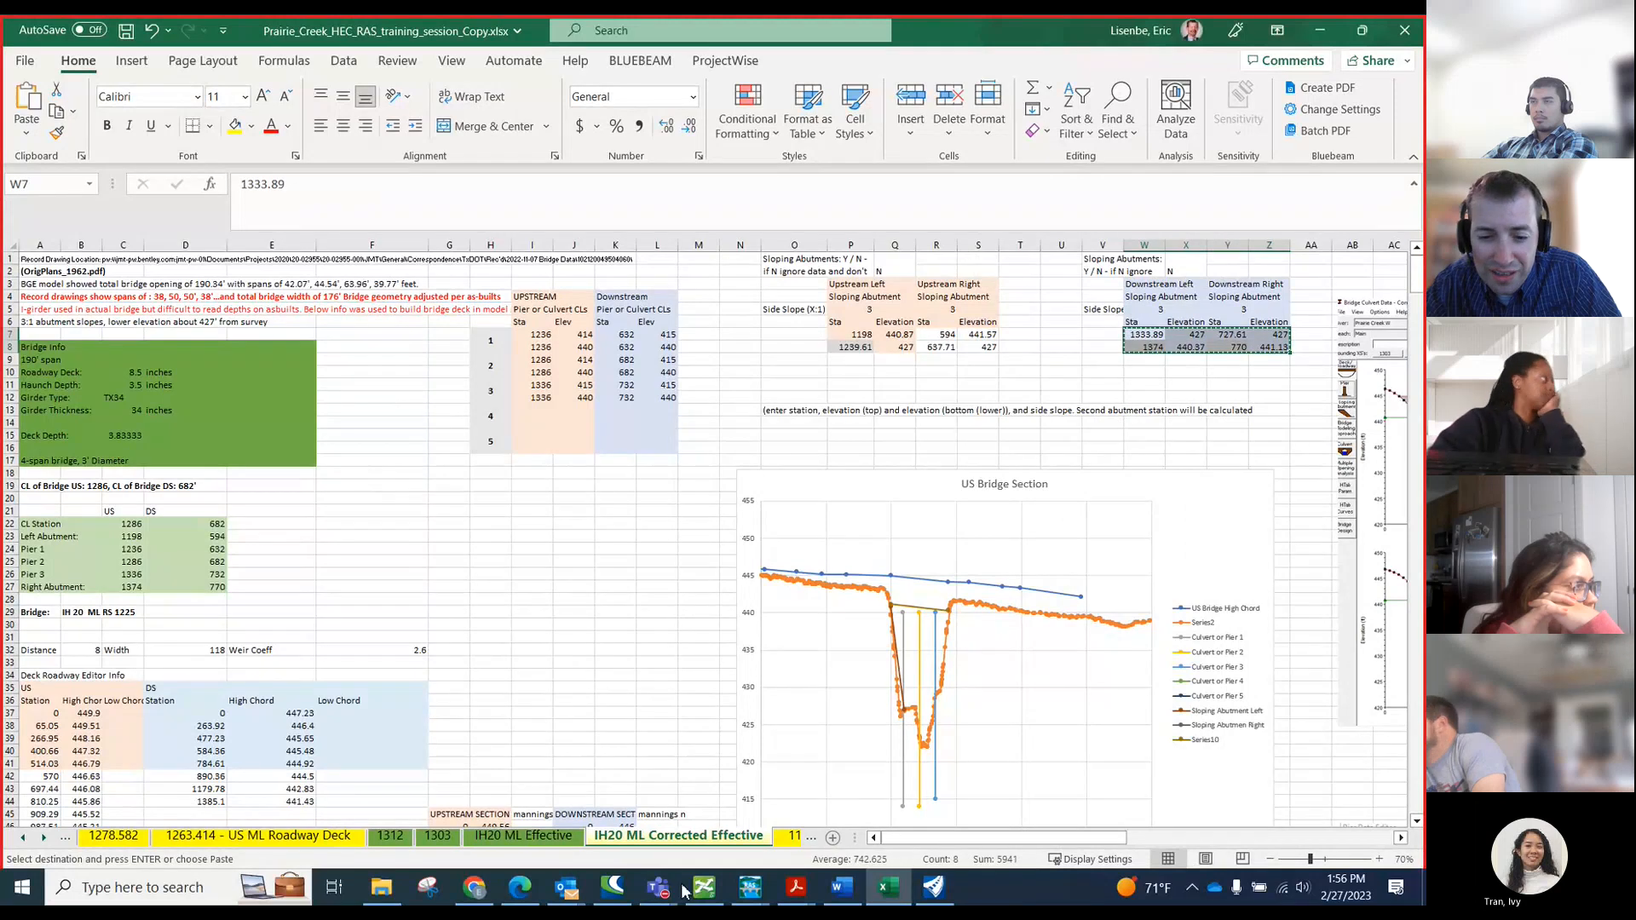
pyautogui.moveTo(750, 888)
pyautogui.click(1002, 752)
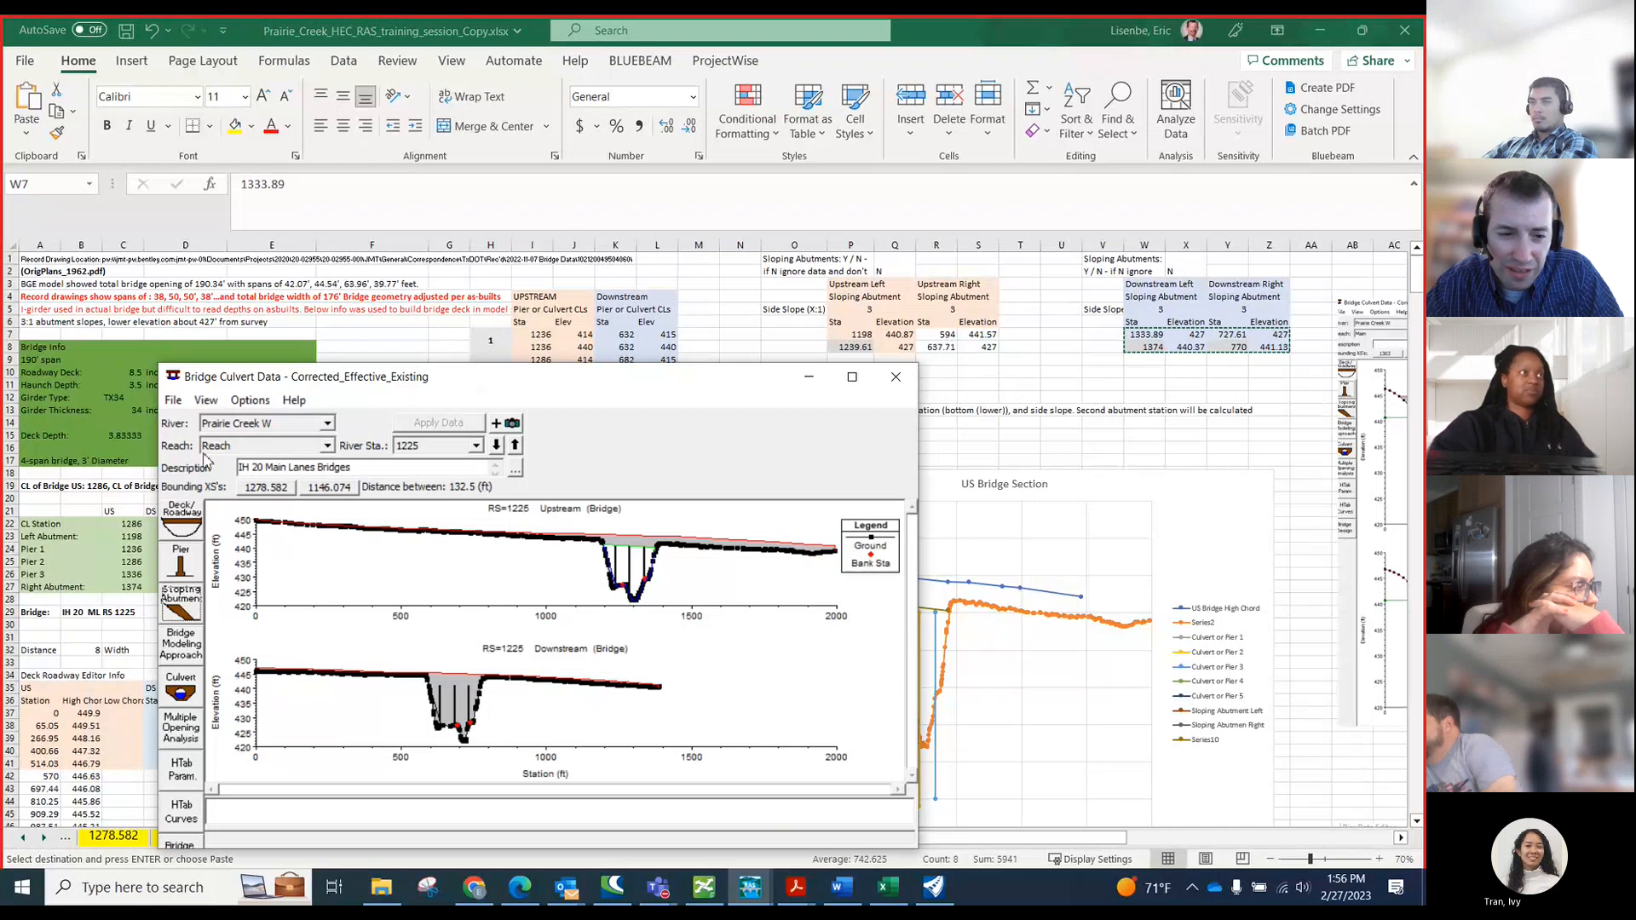
pyautogui.click(182, 601)
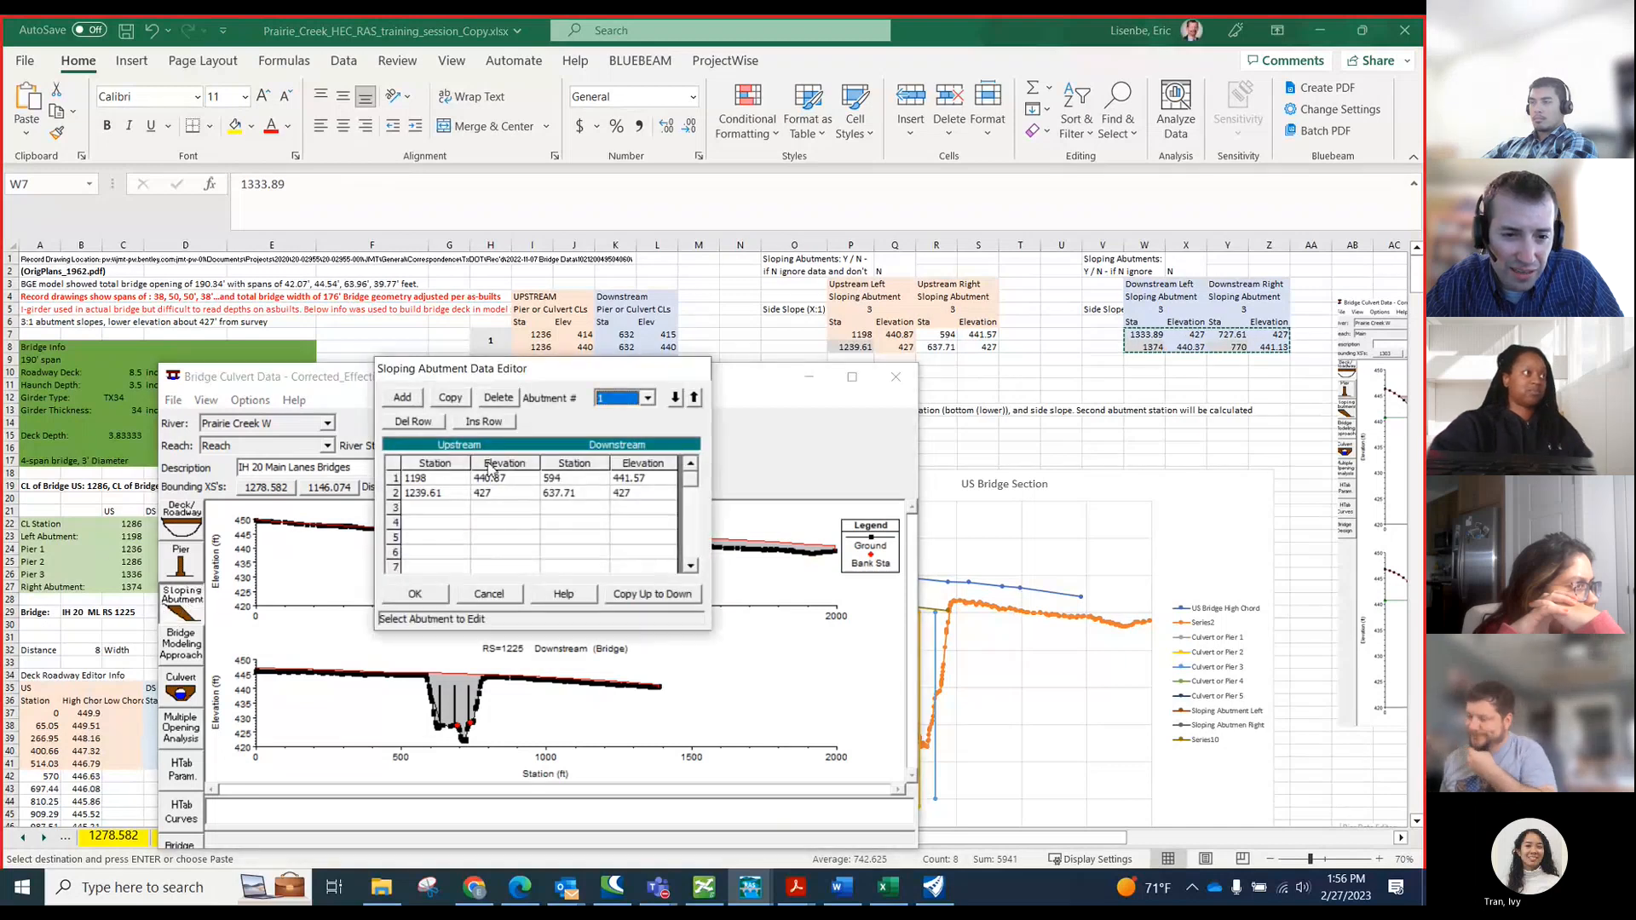
pyautogui.click(648, 398)
pyautogui.click(627, 426)
pyautogui.click(431, 483)
pyautogui.hotkey('ctrl', 'v')
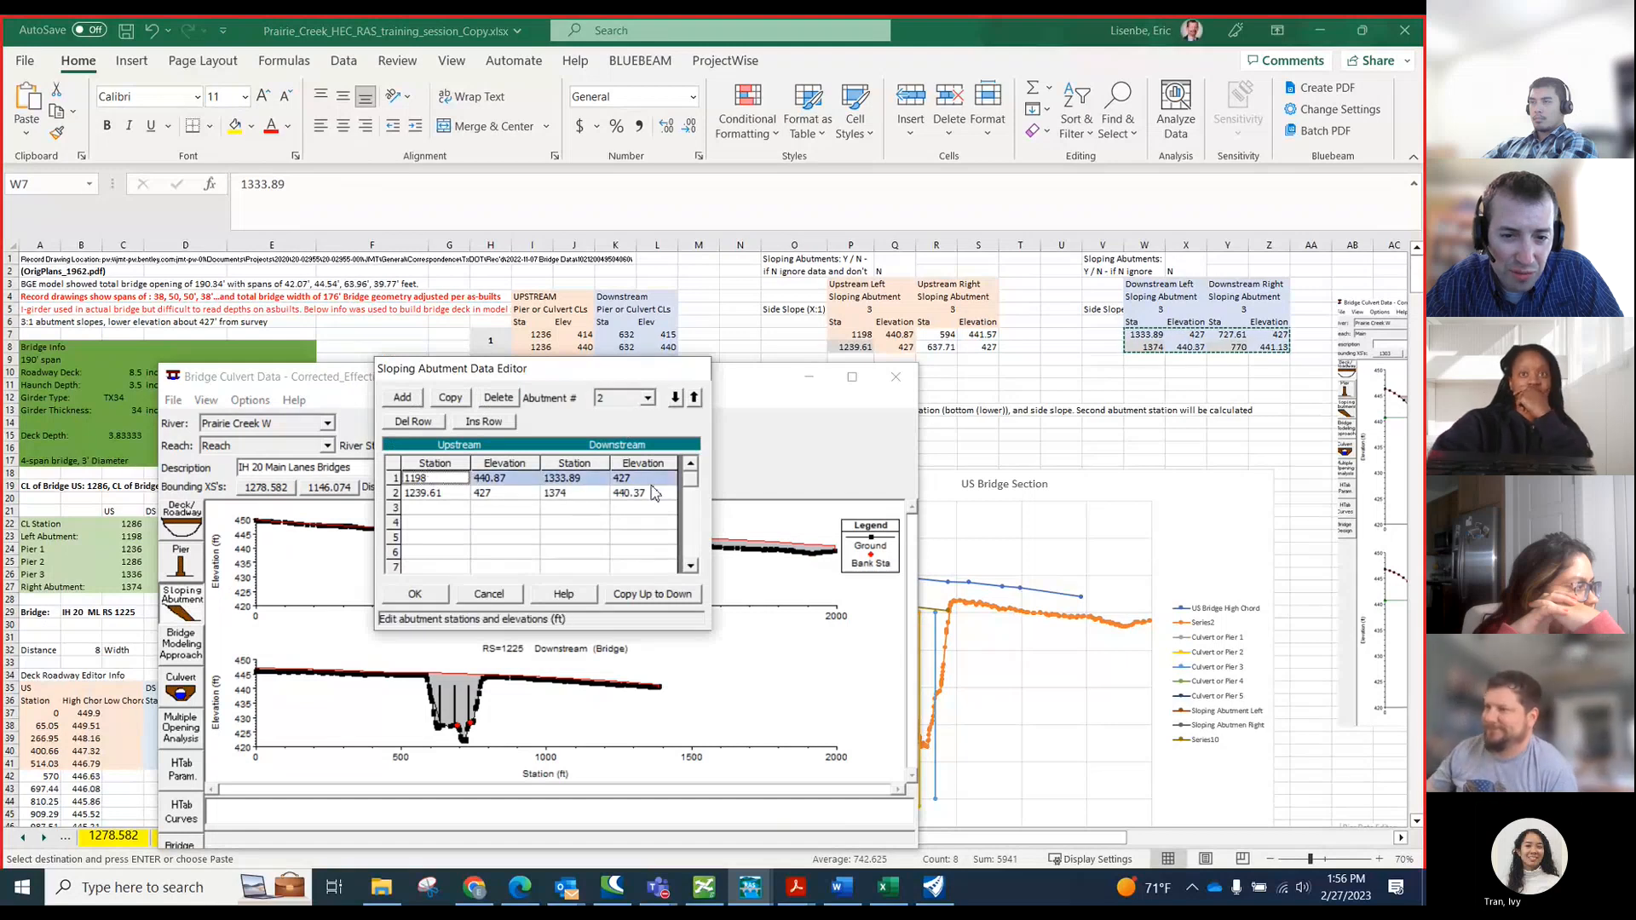
pyautogui.click(414, 594)
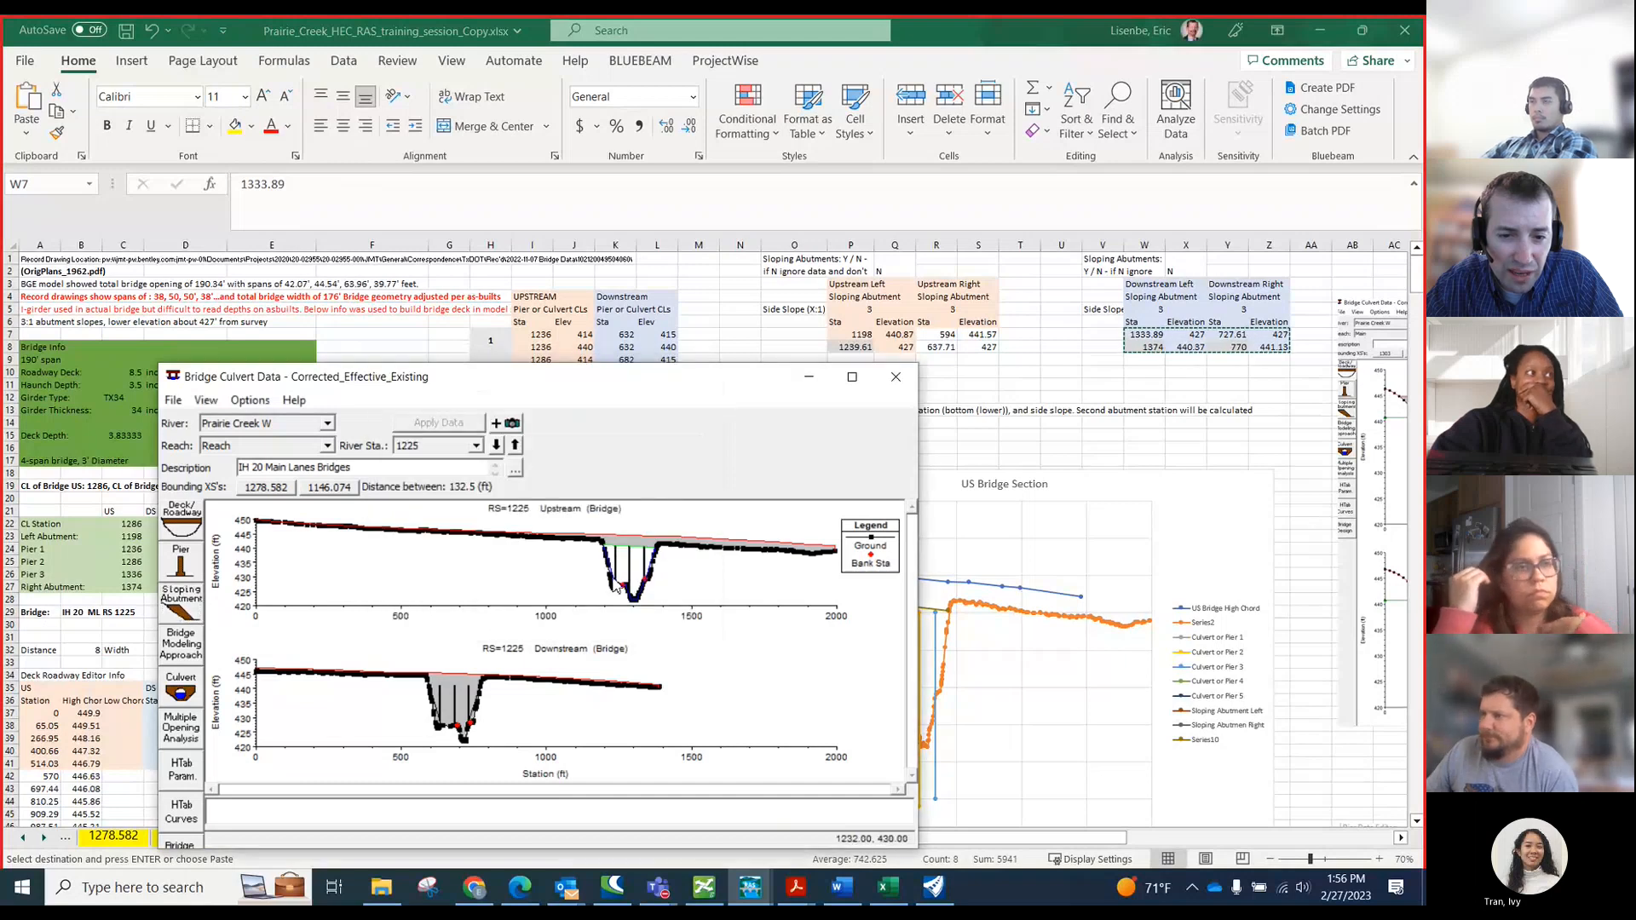
# - Zoom in on the bridge opening in the upstream plot to check both sloping abutments
pyautogui.rightClick(612, 578)
pyautogui.click(656, 589)
pyautogui.moveTo(586, 555); pyautogui.dragTo(681, 596)
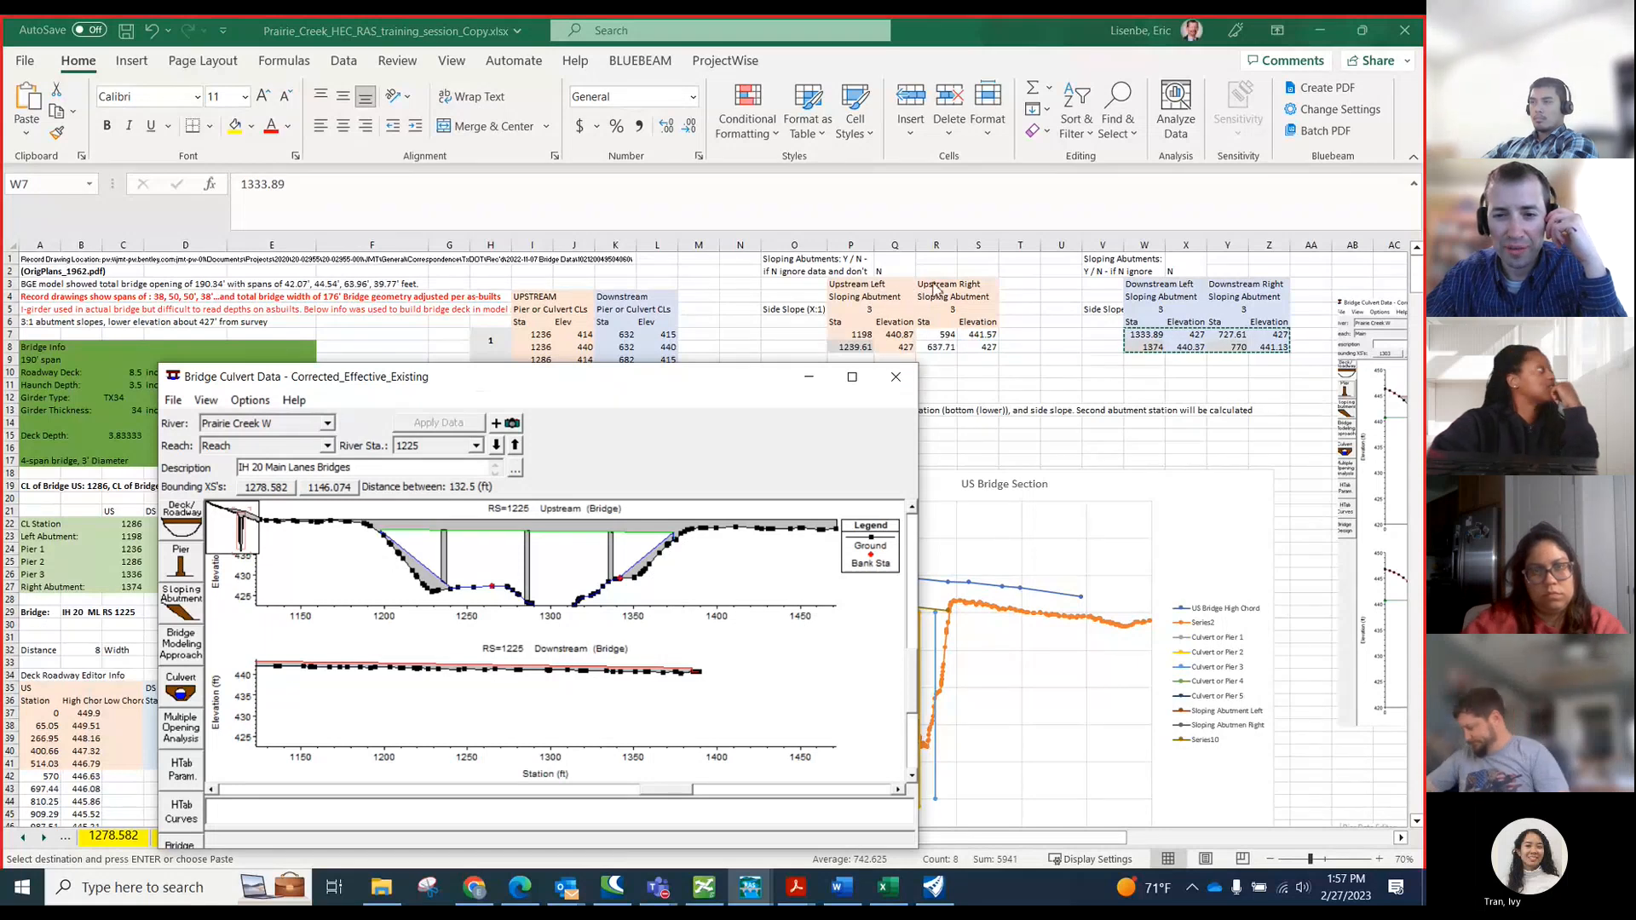
# - Return to the workbook and rename the second abutment table's heading in R3 as Downstream Left
pyautogui.click(863, 291)
pyautogui.click(918, 287)
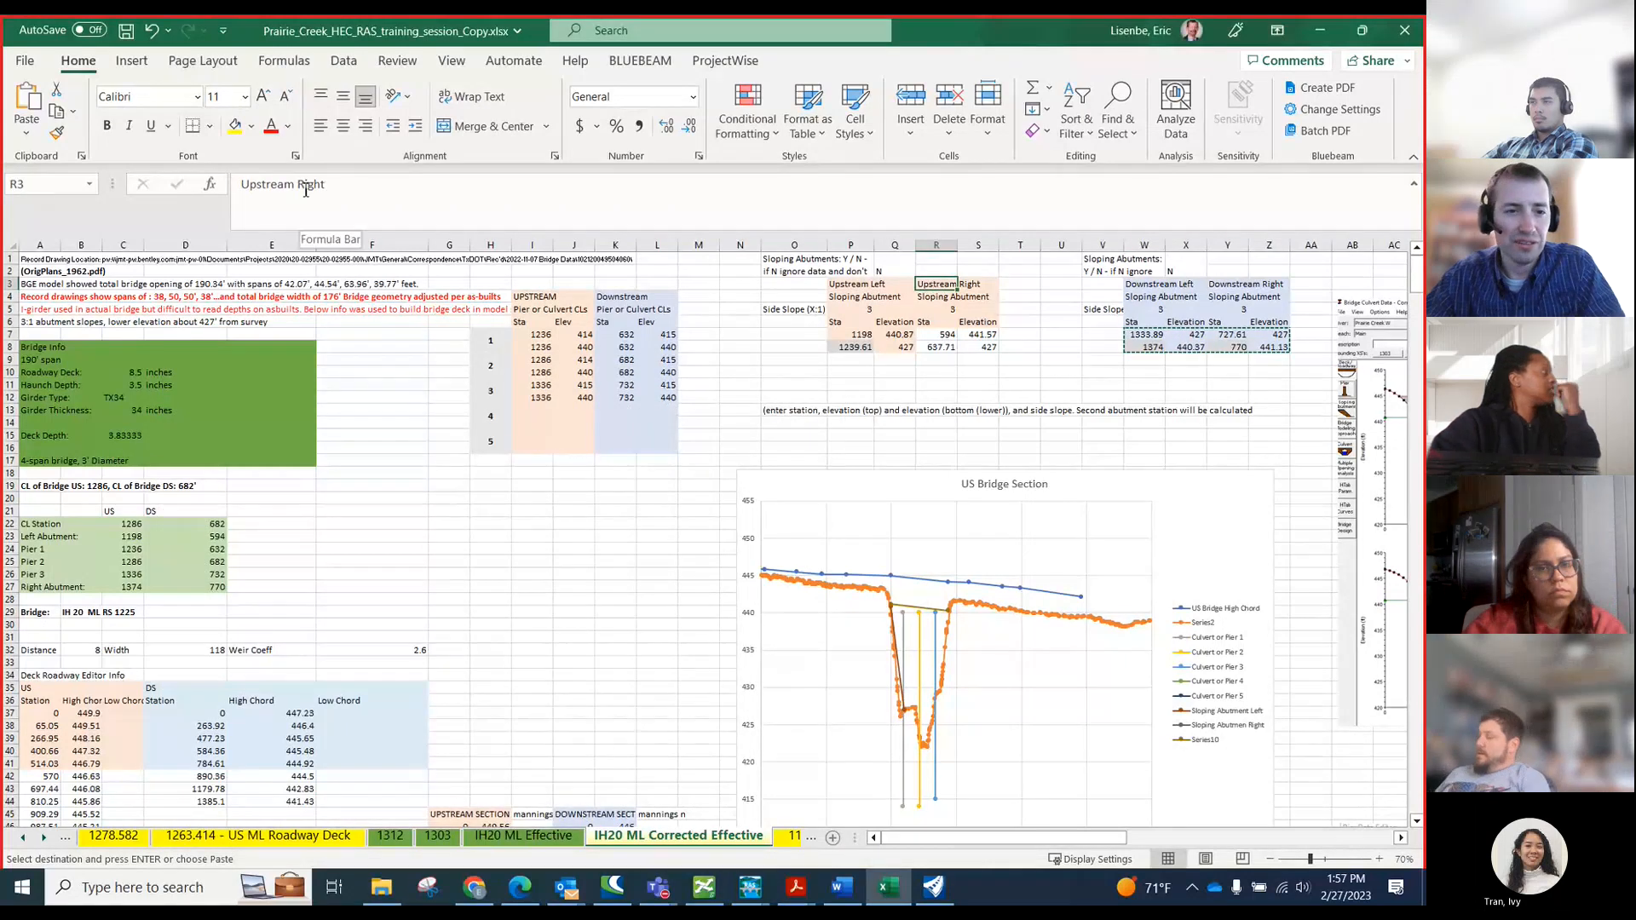
pyautogui.write('Downst')
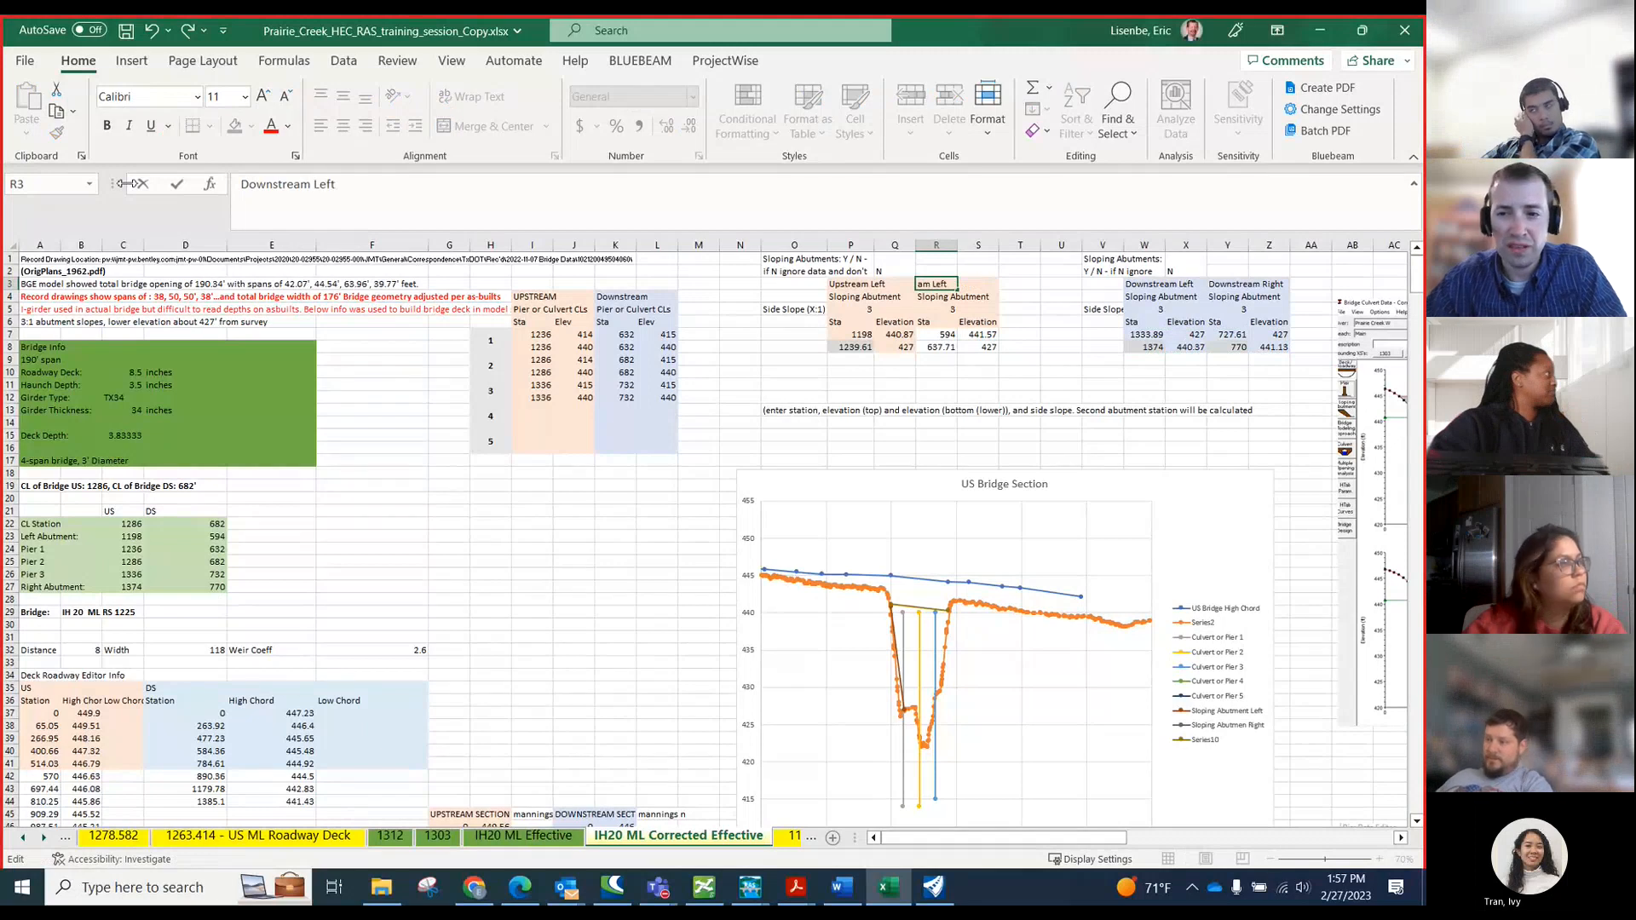
# - Rename the third abutment table's heading in W3 as Upstream Right
pyautogui.press('Right')
pyautogui.press('Right')
pyautogui.press('Right')
pyautogui.press('Right')
pyautogui.press('Right')
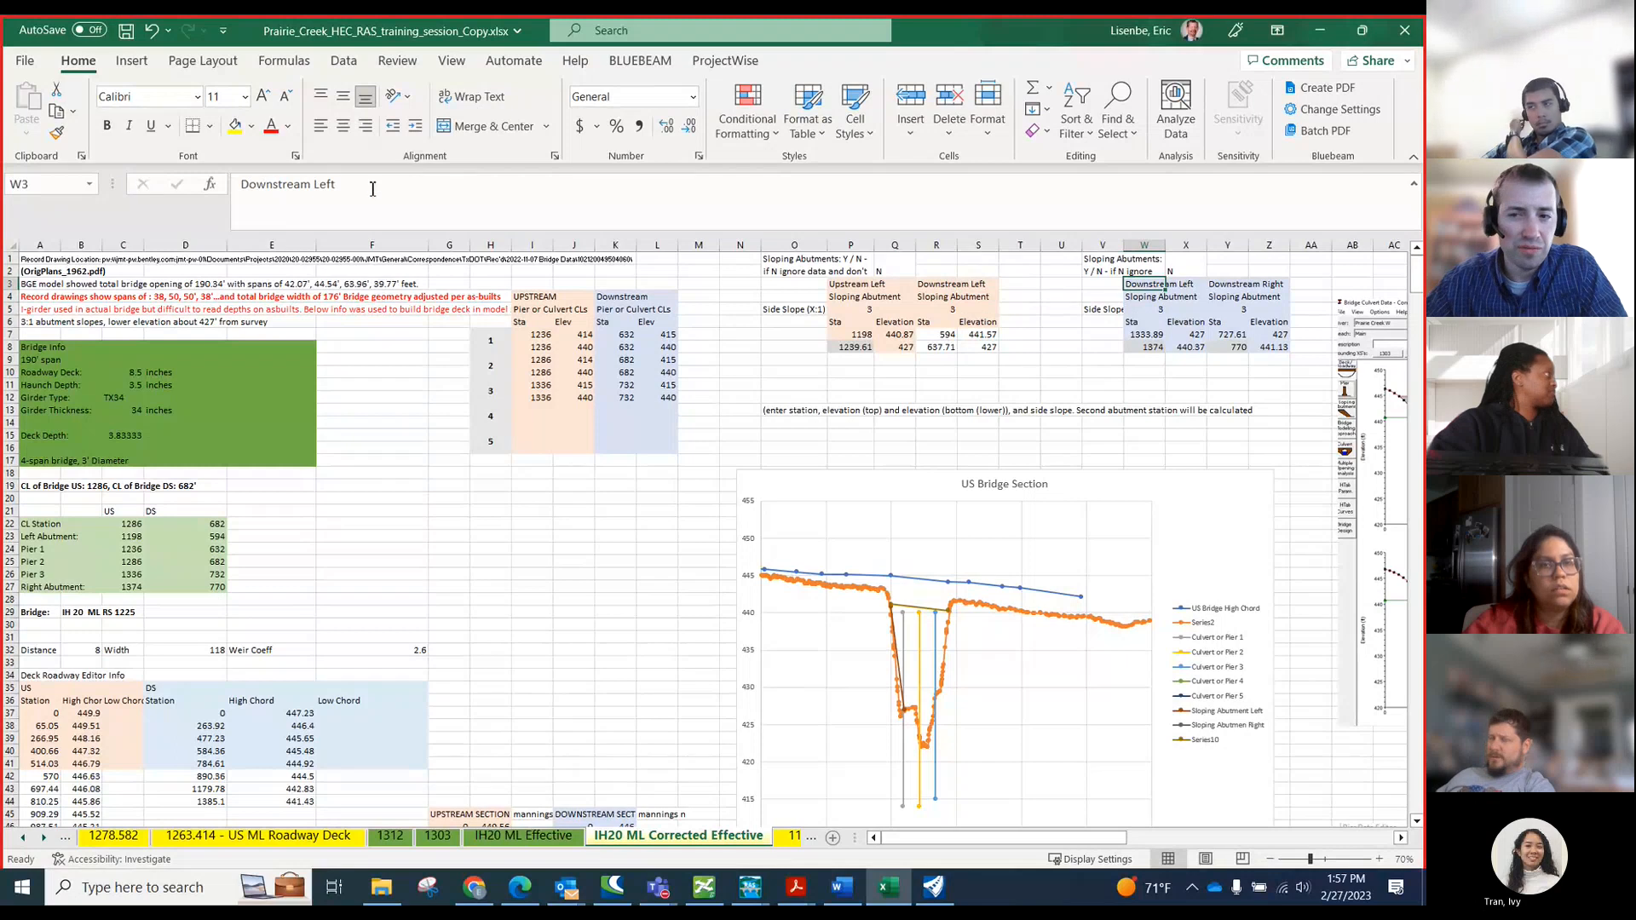
pyautogui.write('Upstre')
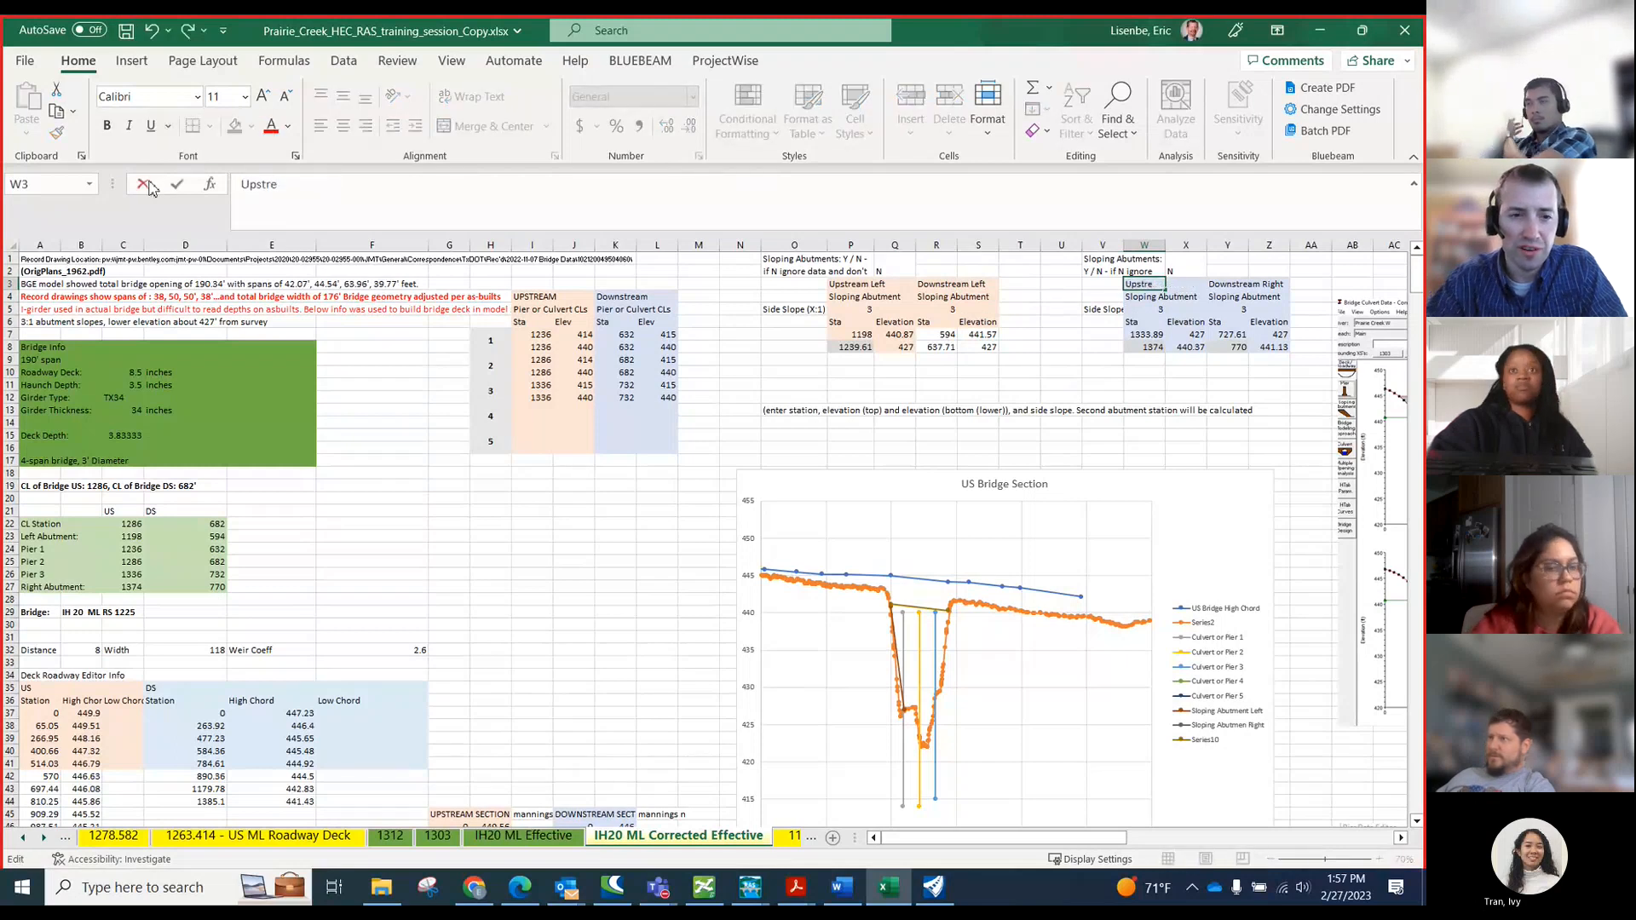
pyautogui.write('am Right')
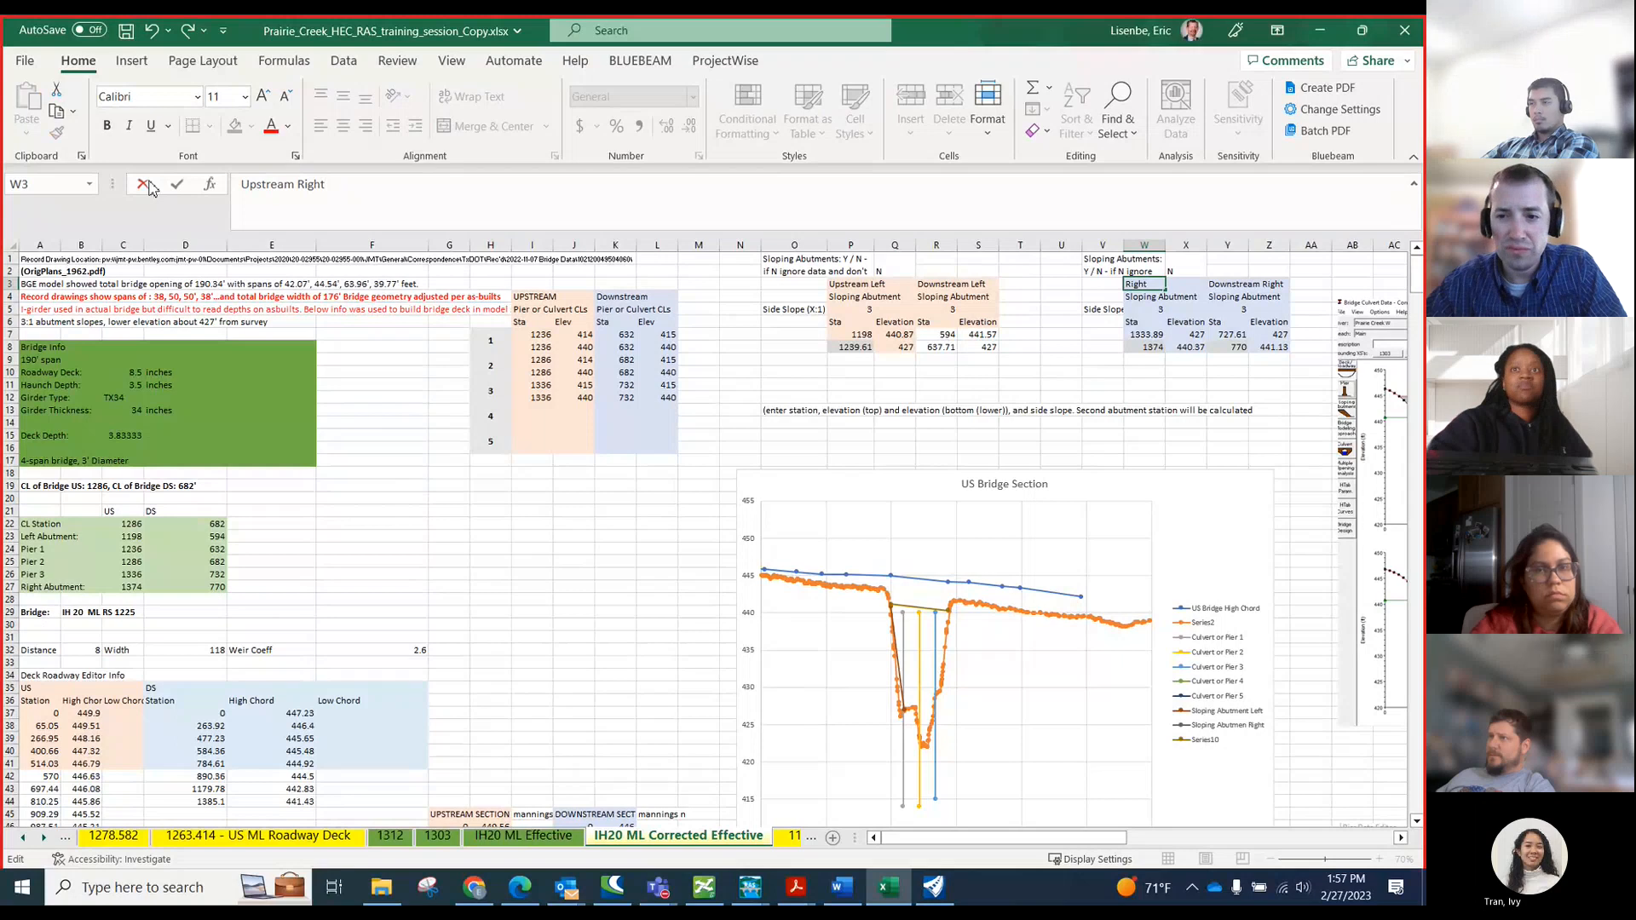
pyautogui.press('Right')
pyautogui.press('Right')
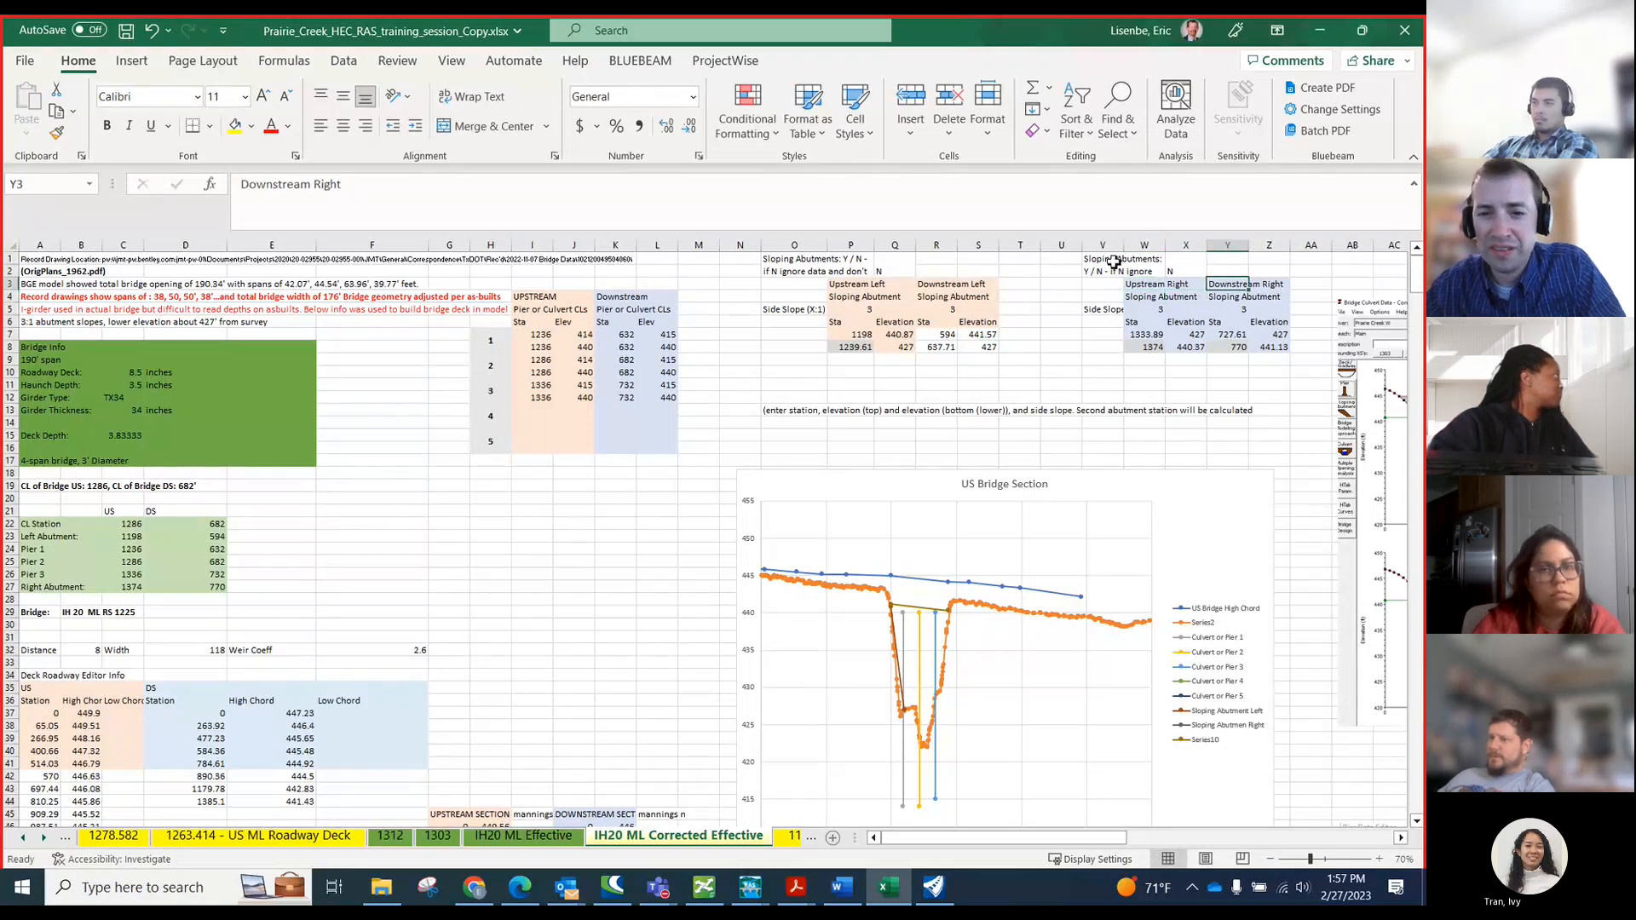
# - Examine the abutment lines in the US and DS Bridge Section charts against the relabelled abutment tables
pyautogui.scroll(-4, 945, 558)
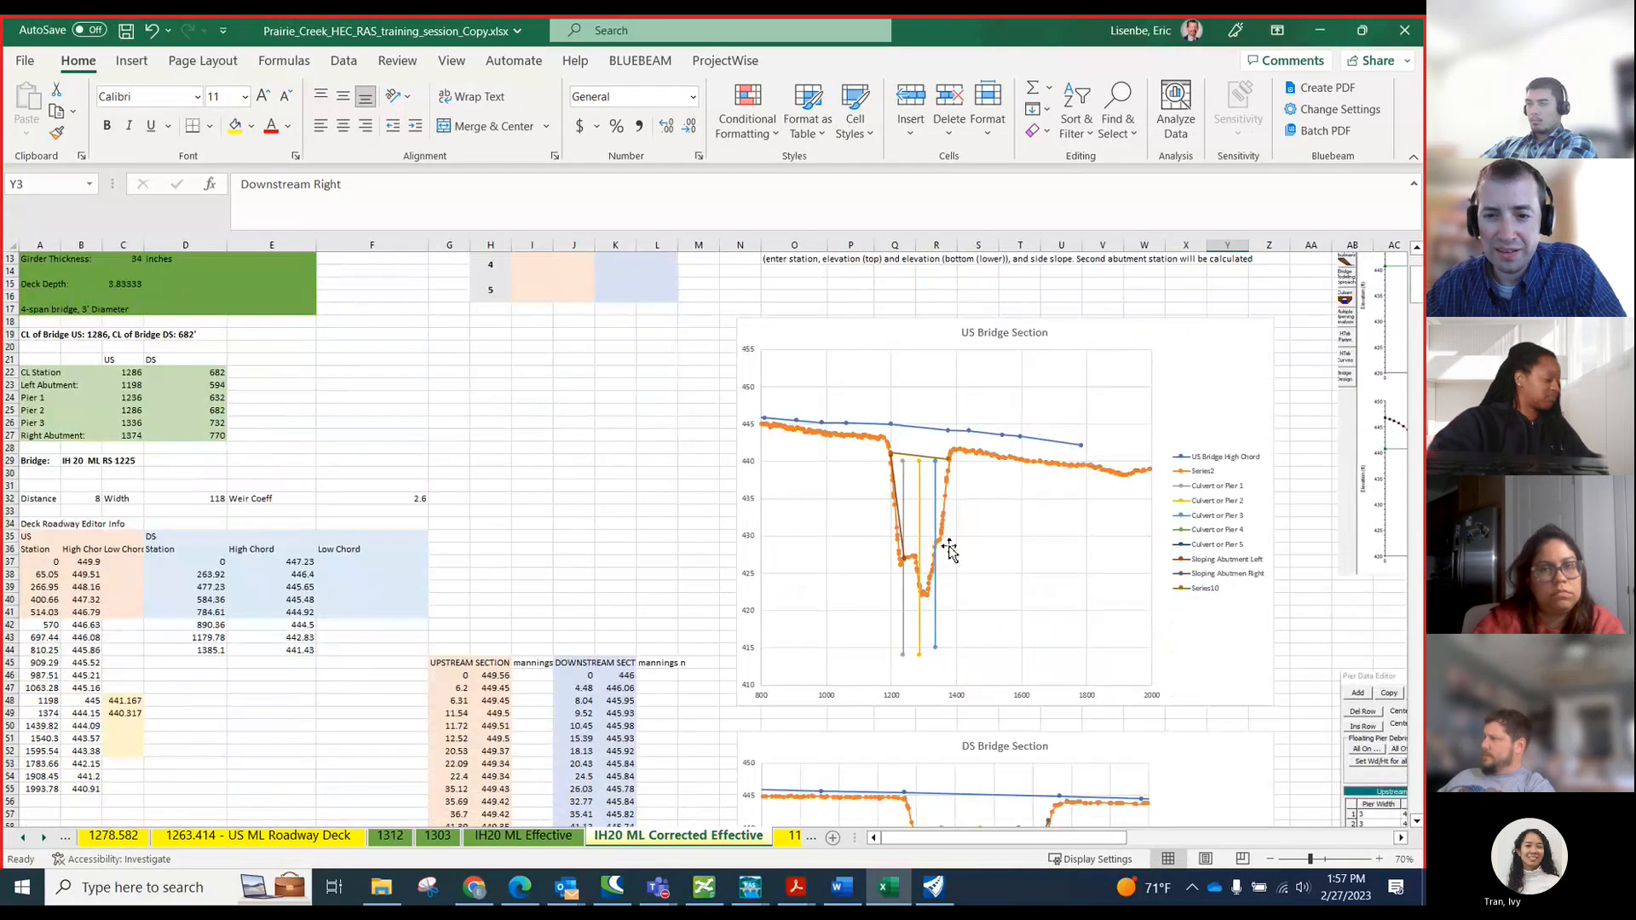
pyautogui.scroll(4, 954, 460)
pyautogui.click(1139, 337)
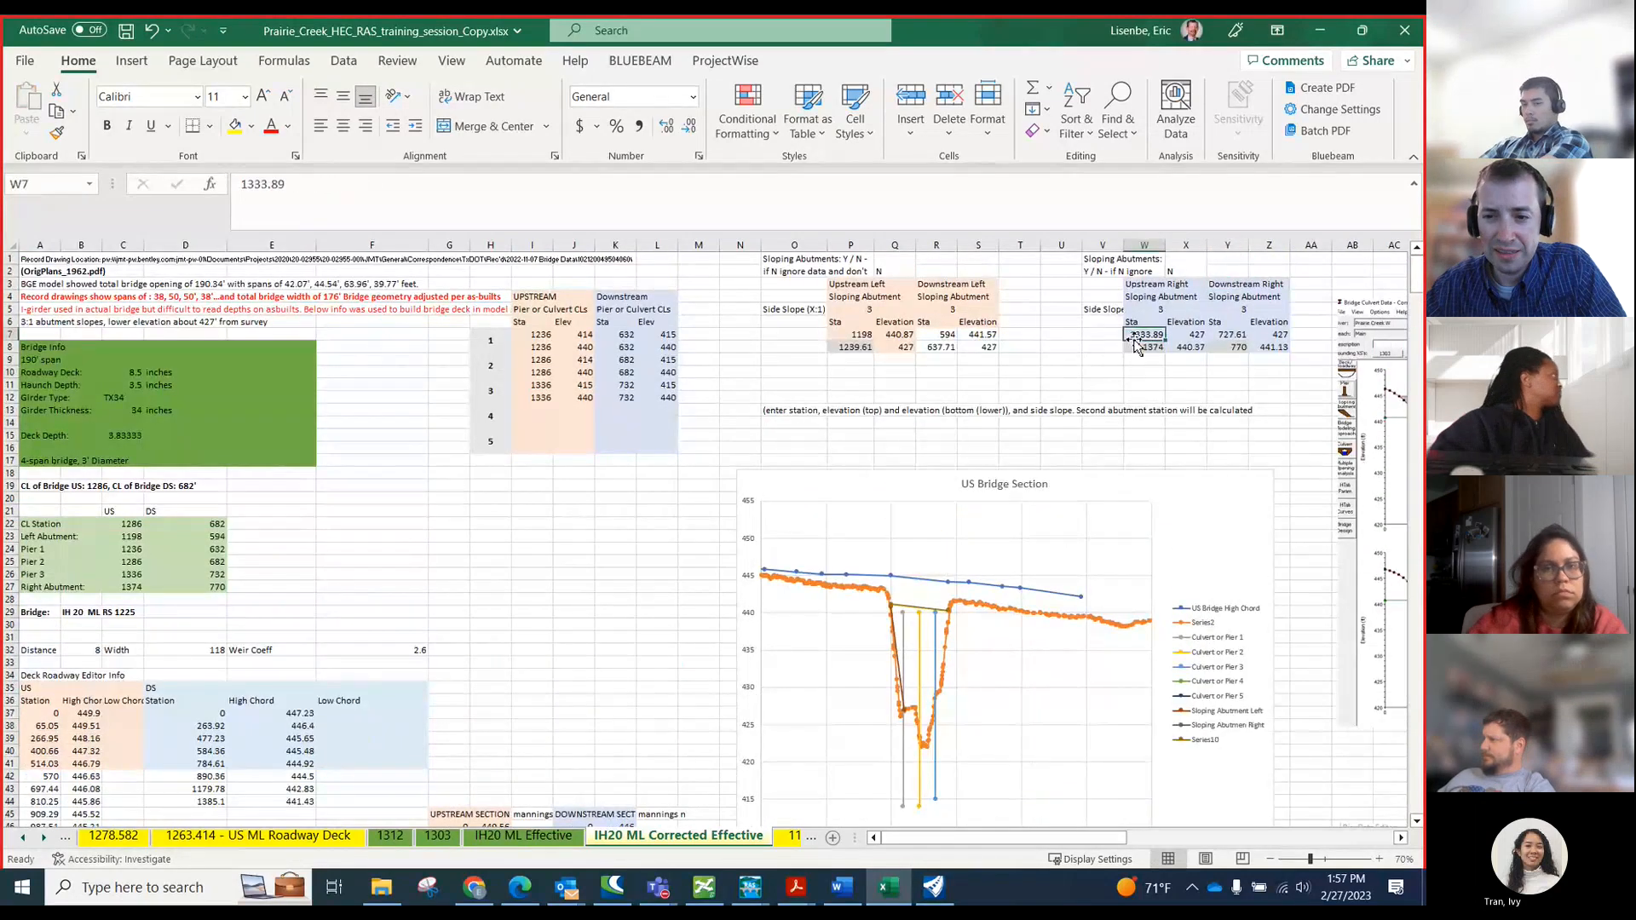
pyautogui.scroll(-3, 973, 514)
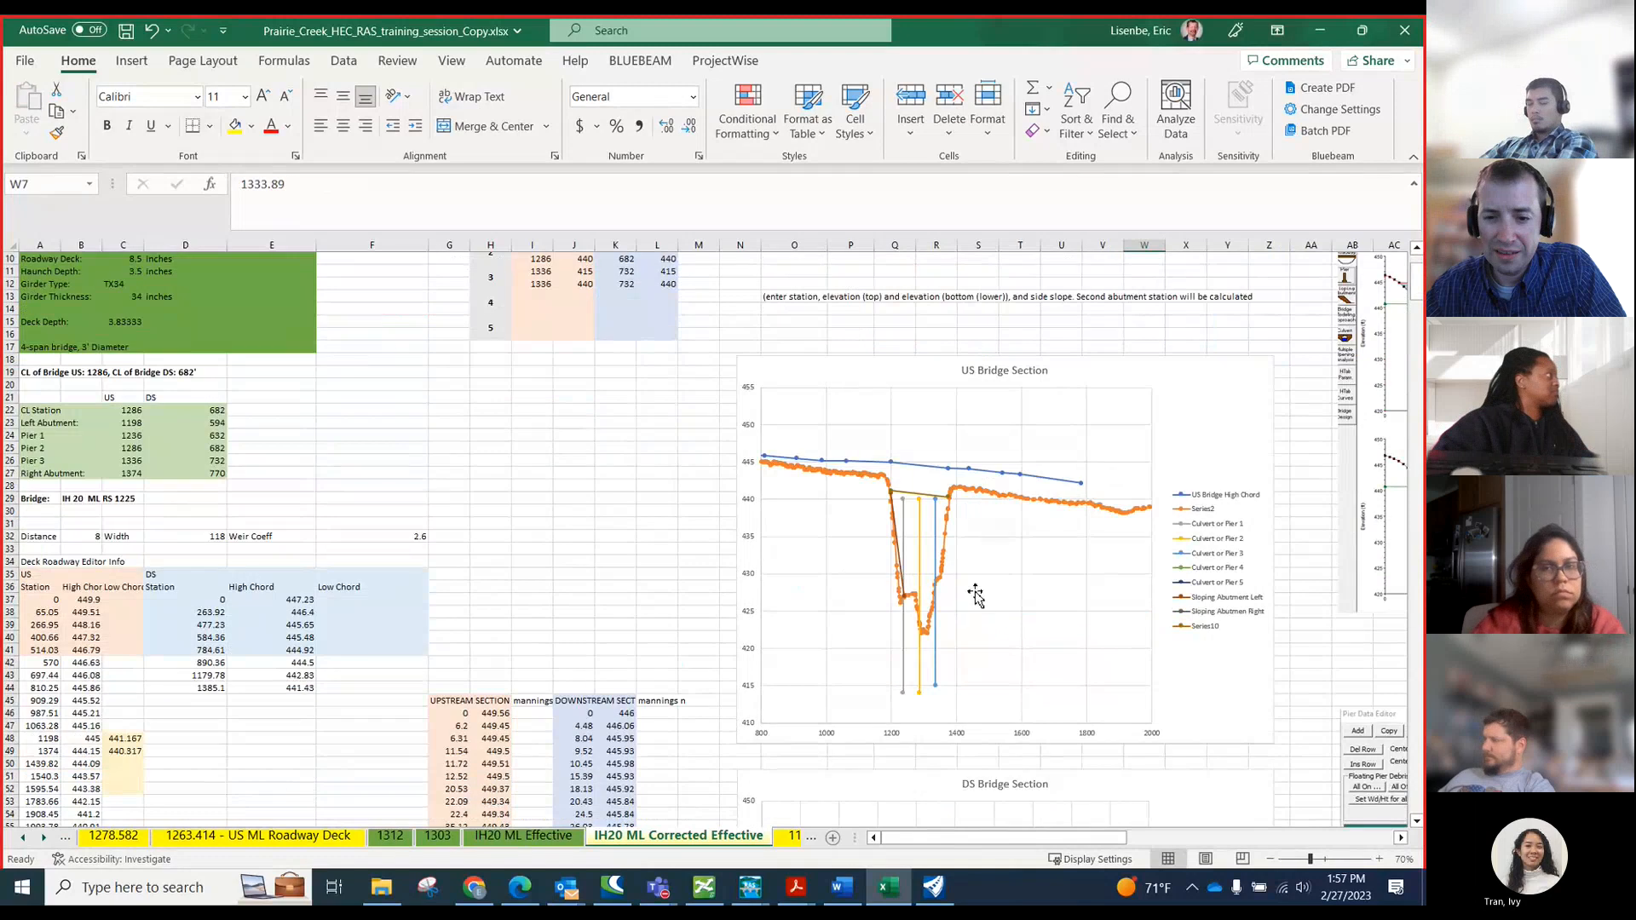
pyautogui.click(945, 564)
pyautogui.scroll(-8, 945, 564)
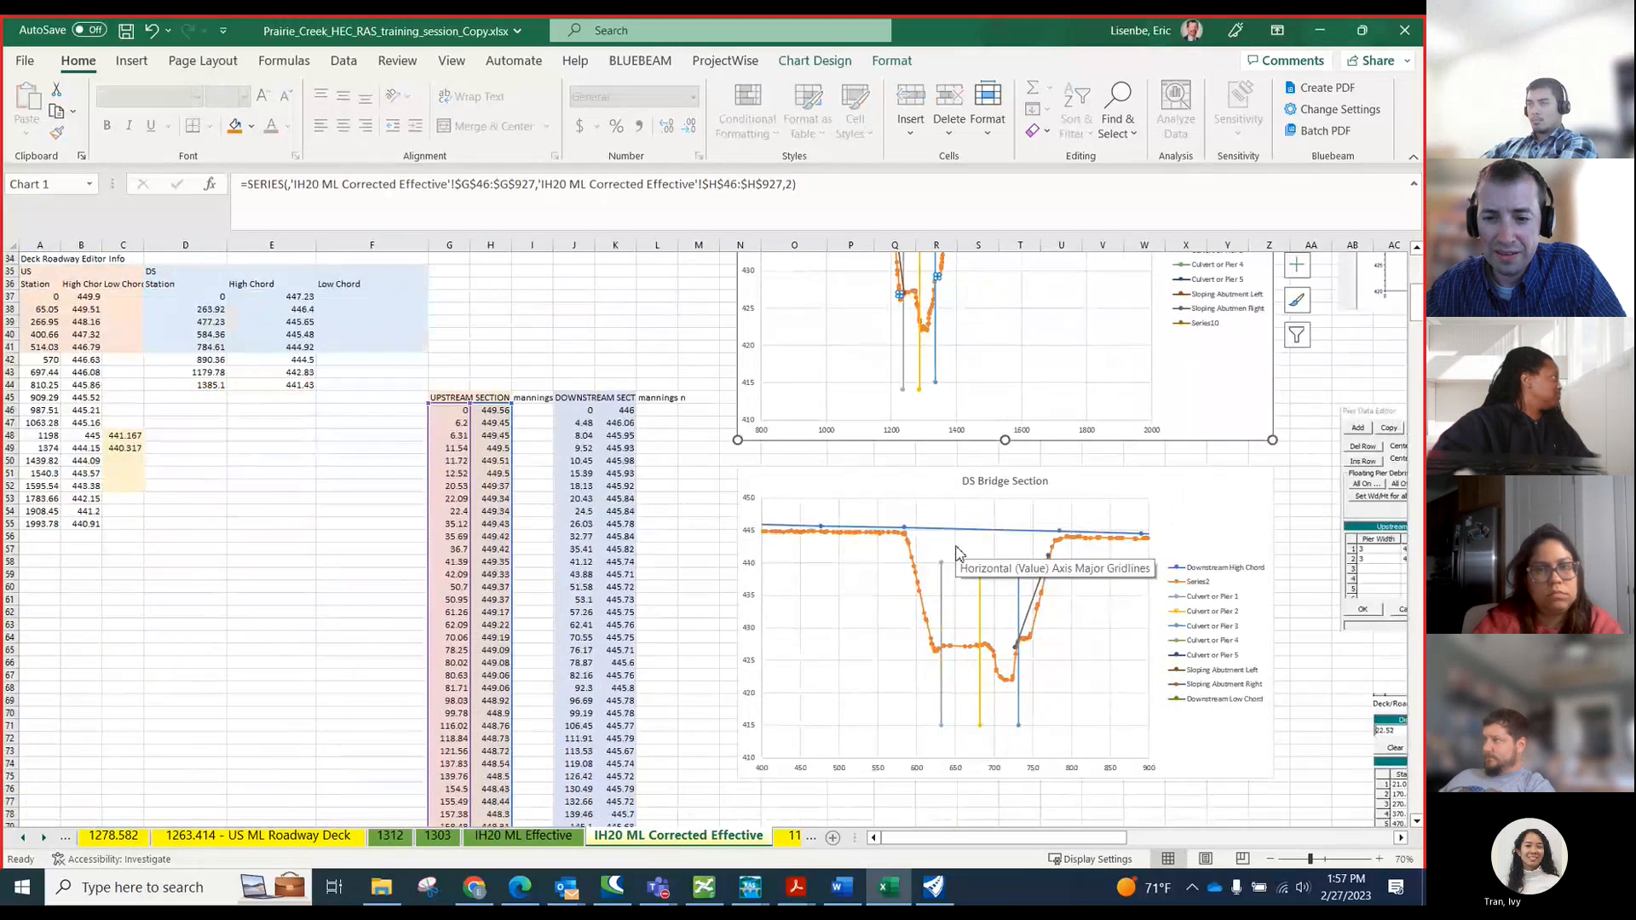
pyautogui.scroll(7, 956, 553)
pyautogui.scroll(4, 956, 552)
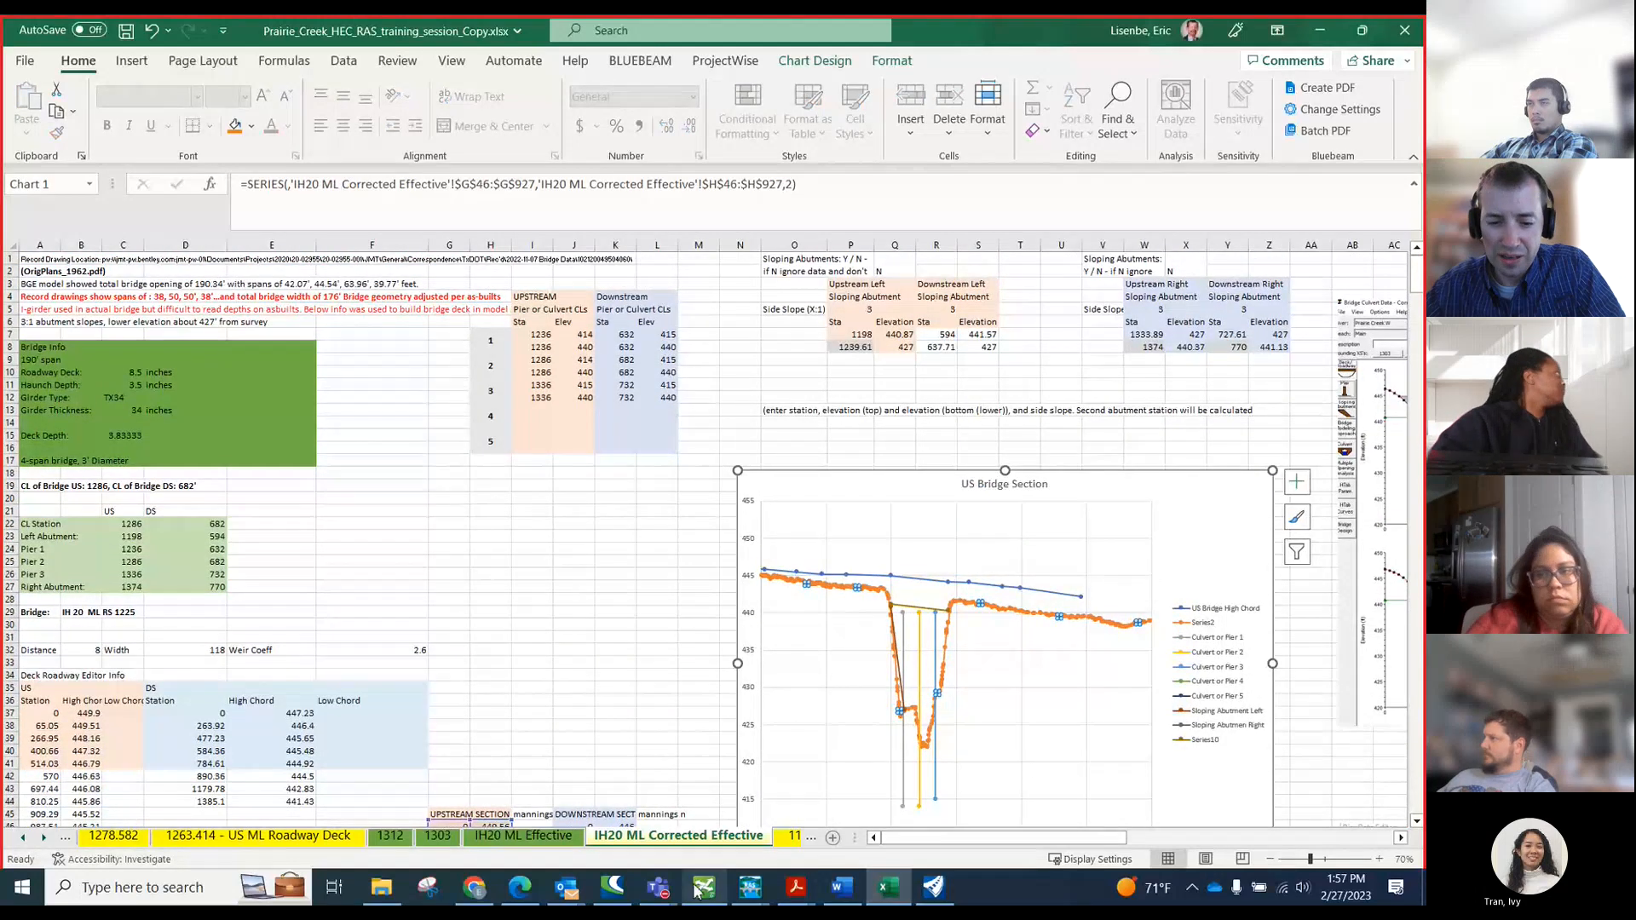
# - Switch to the HEC-RAS bridge data, inspect the upstream opening enlarged to full screen, and return to the workbook
pyautogui.moveTo(750, 887)
pyautogui.click(1053, 805)
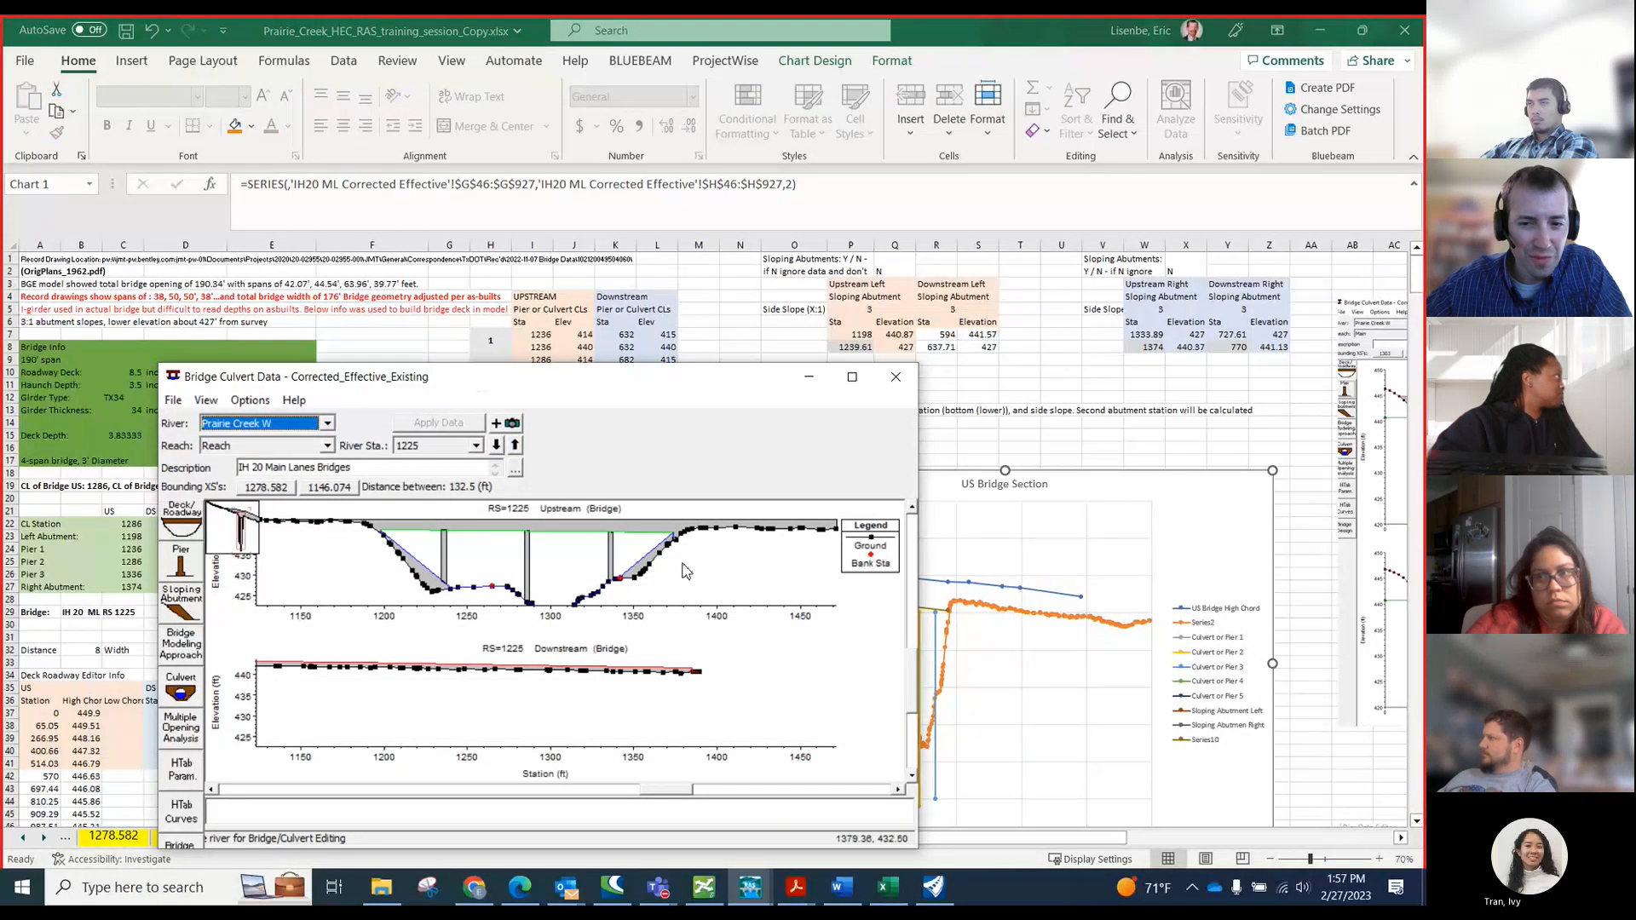
pyautogui.click(852, 378)
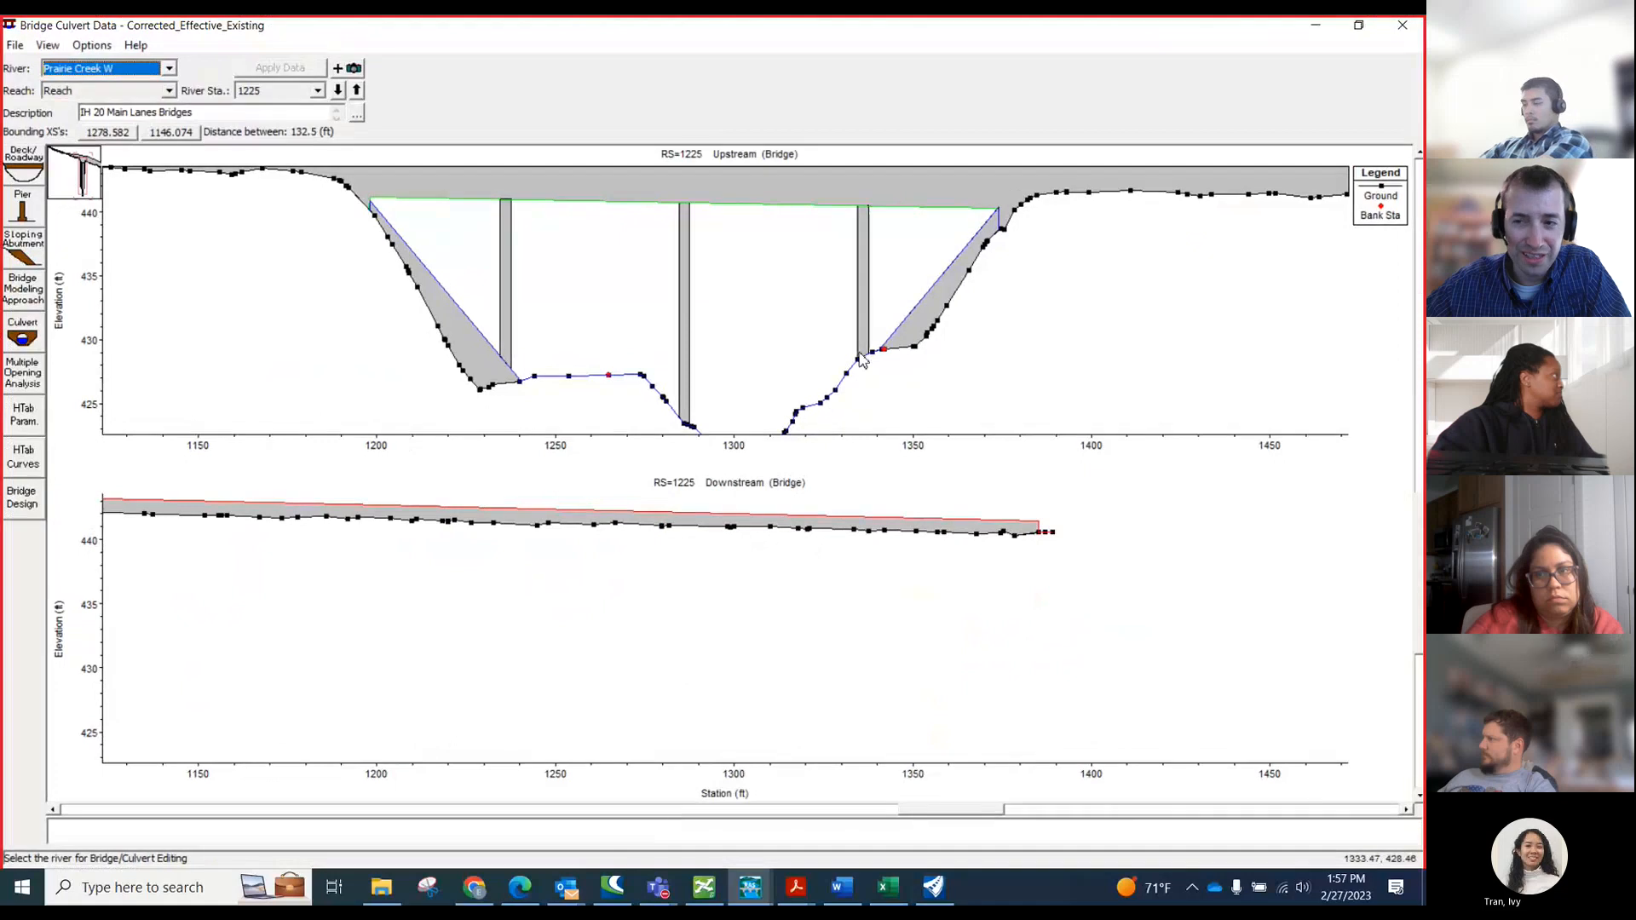
pyautogui.click(1361, 26)
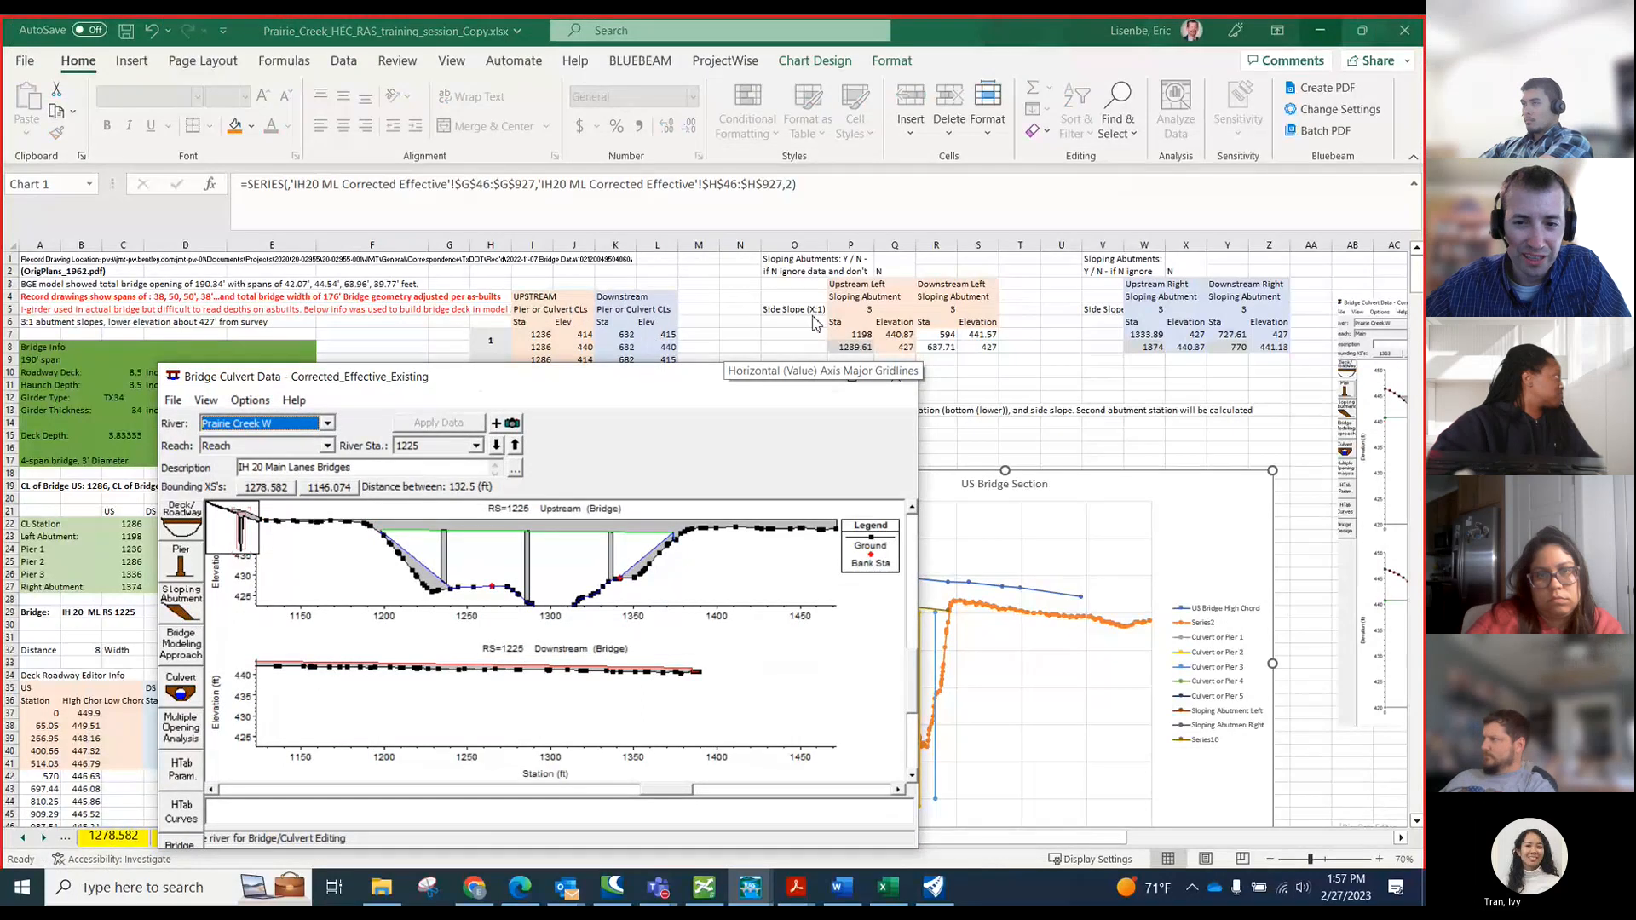
pyautogui.click(752, 324)
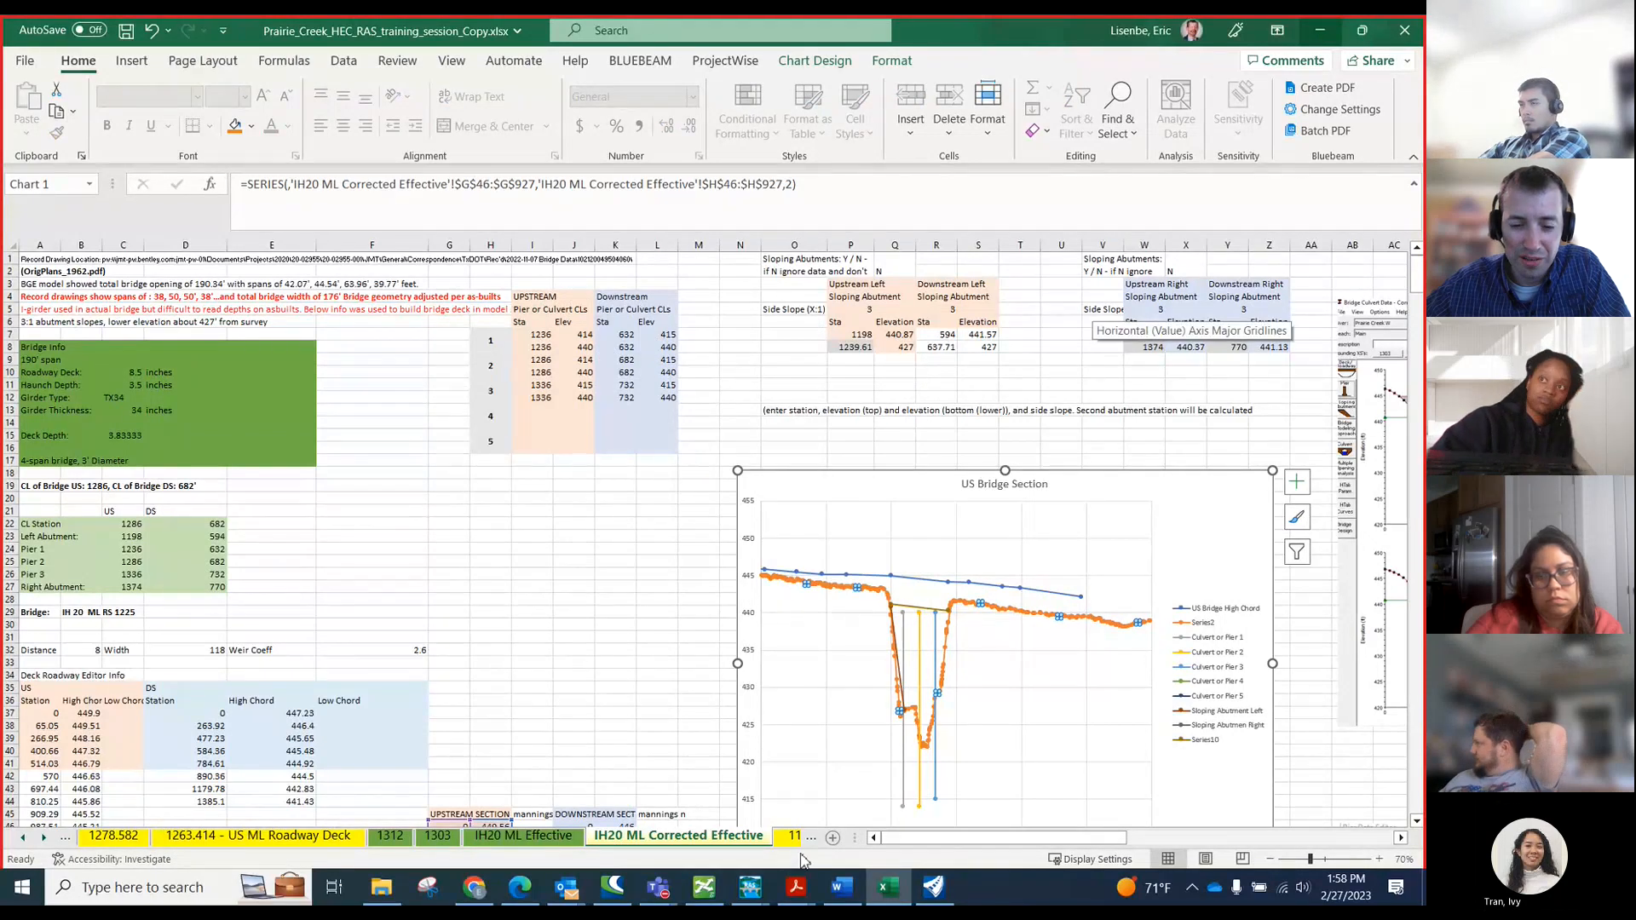
# - Switch to the HEC-RAS bridge data at full size and inspect the full upstream and downstream plots of river station 1225
pyautogui.moveTo(750, 887)
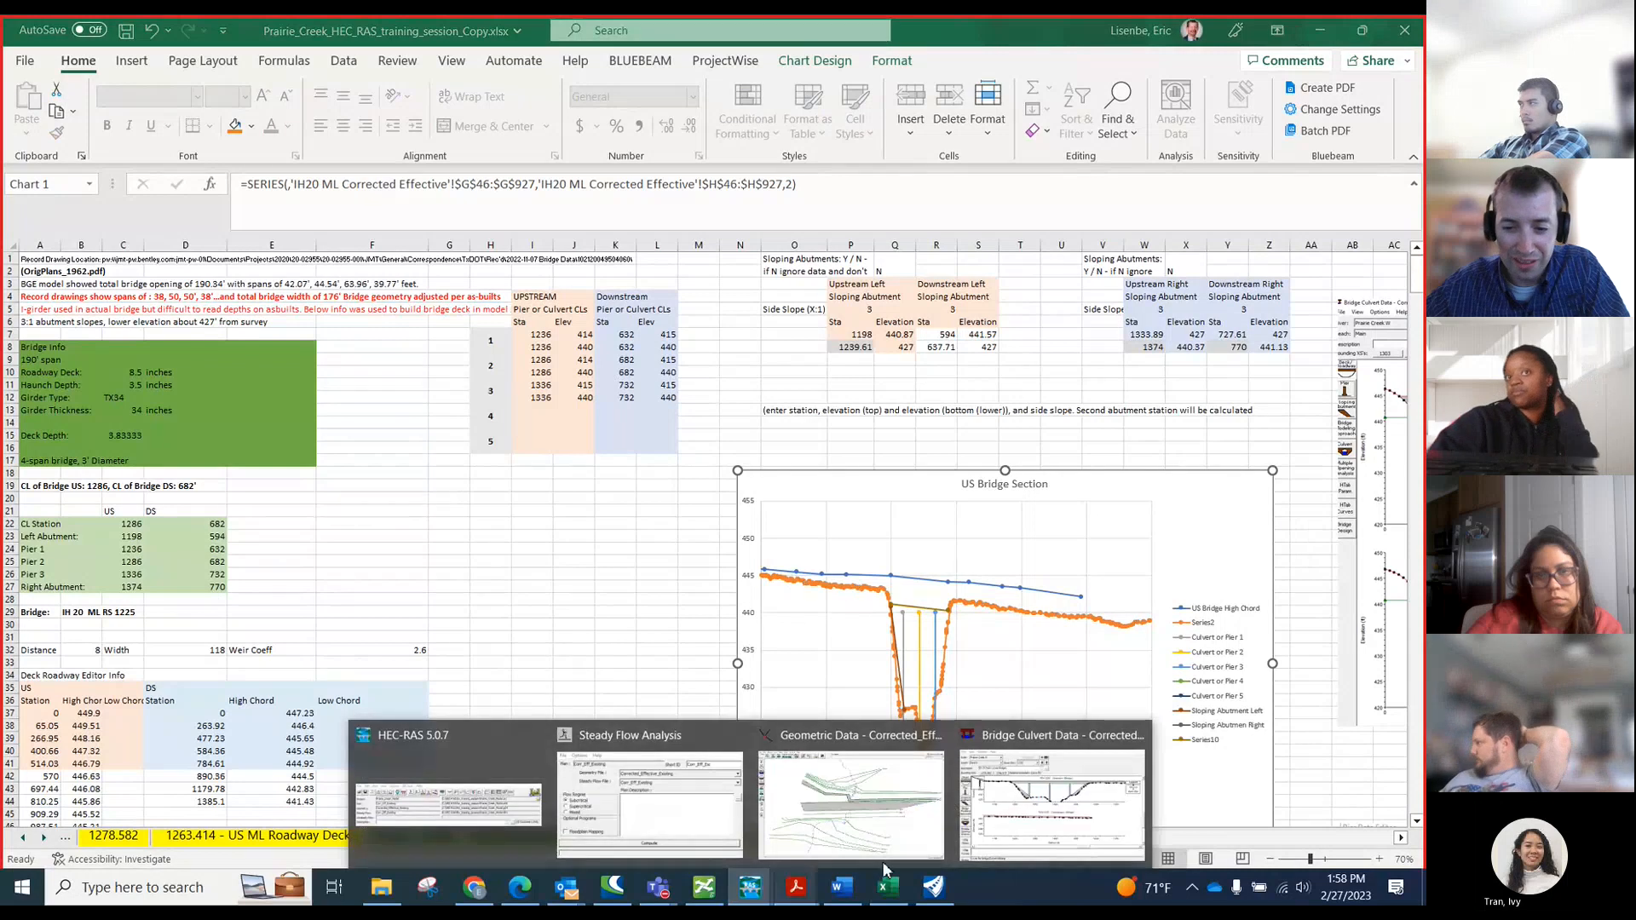
pyautogui.click(1085, 799)
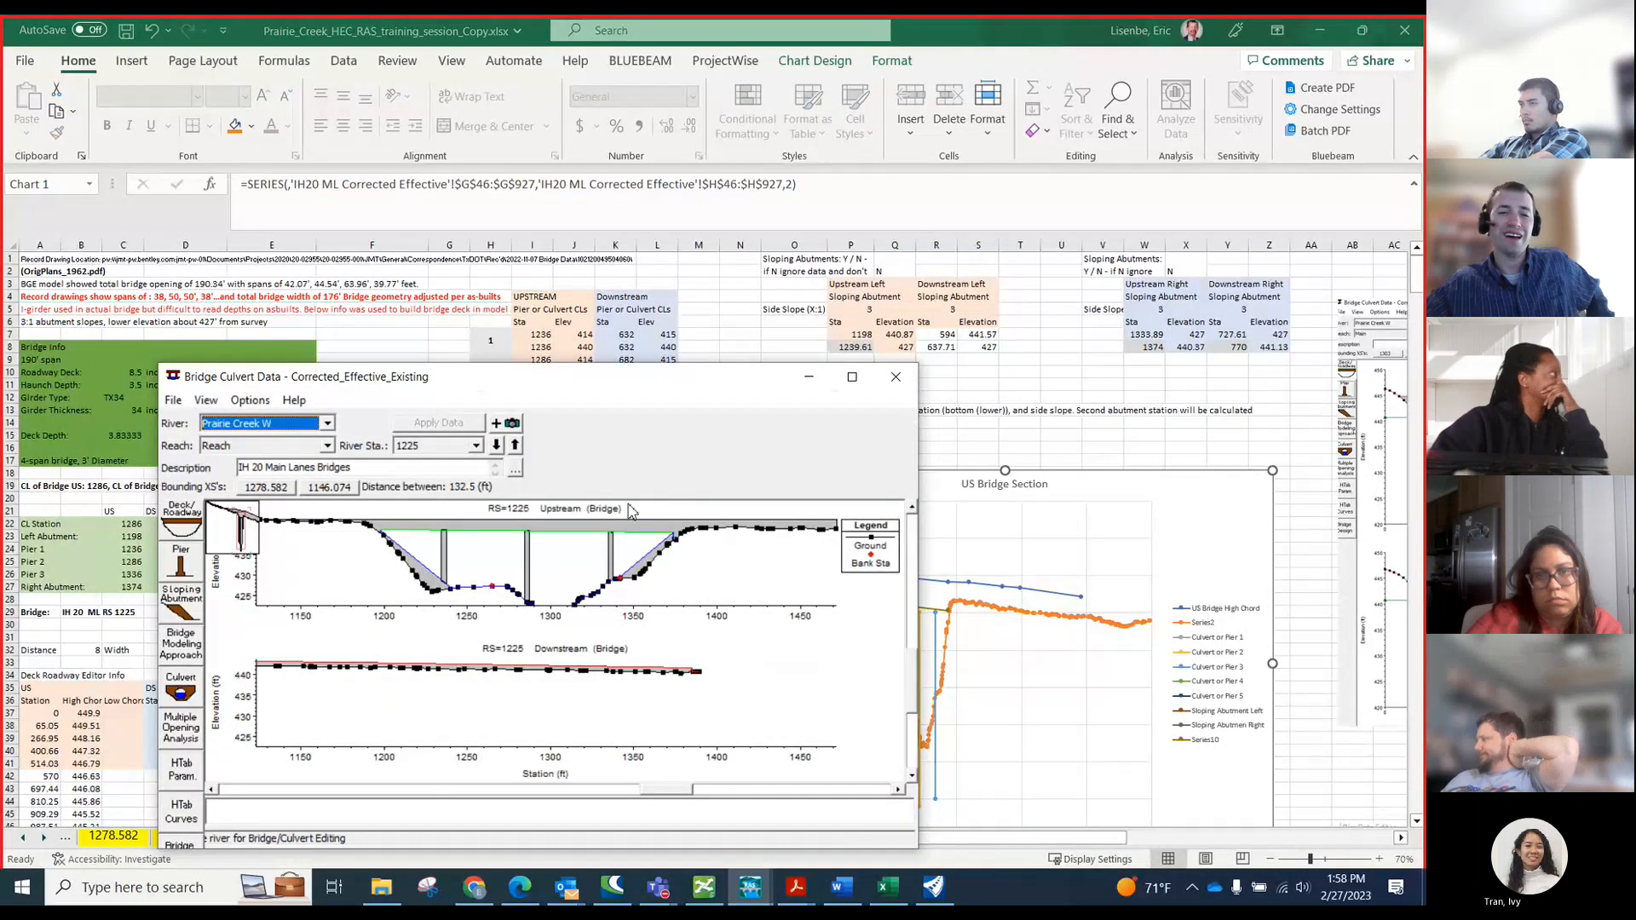
pyautogui.click(852, 378)
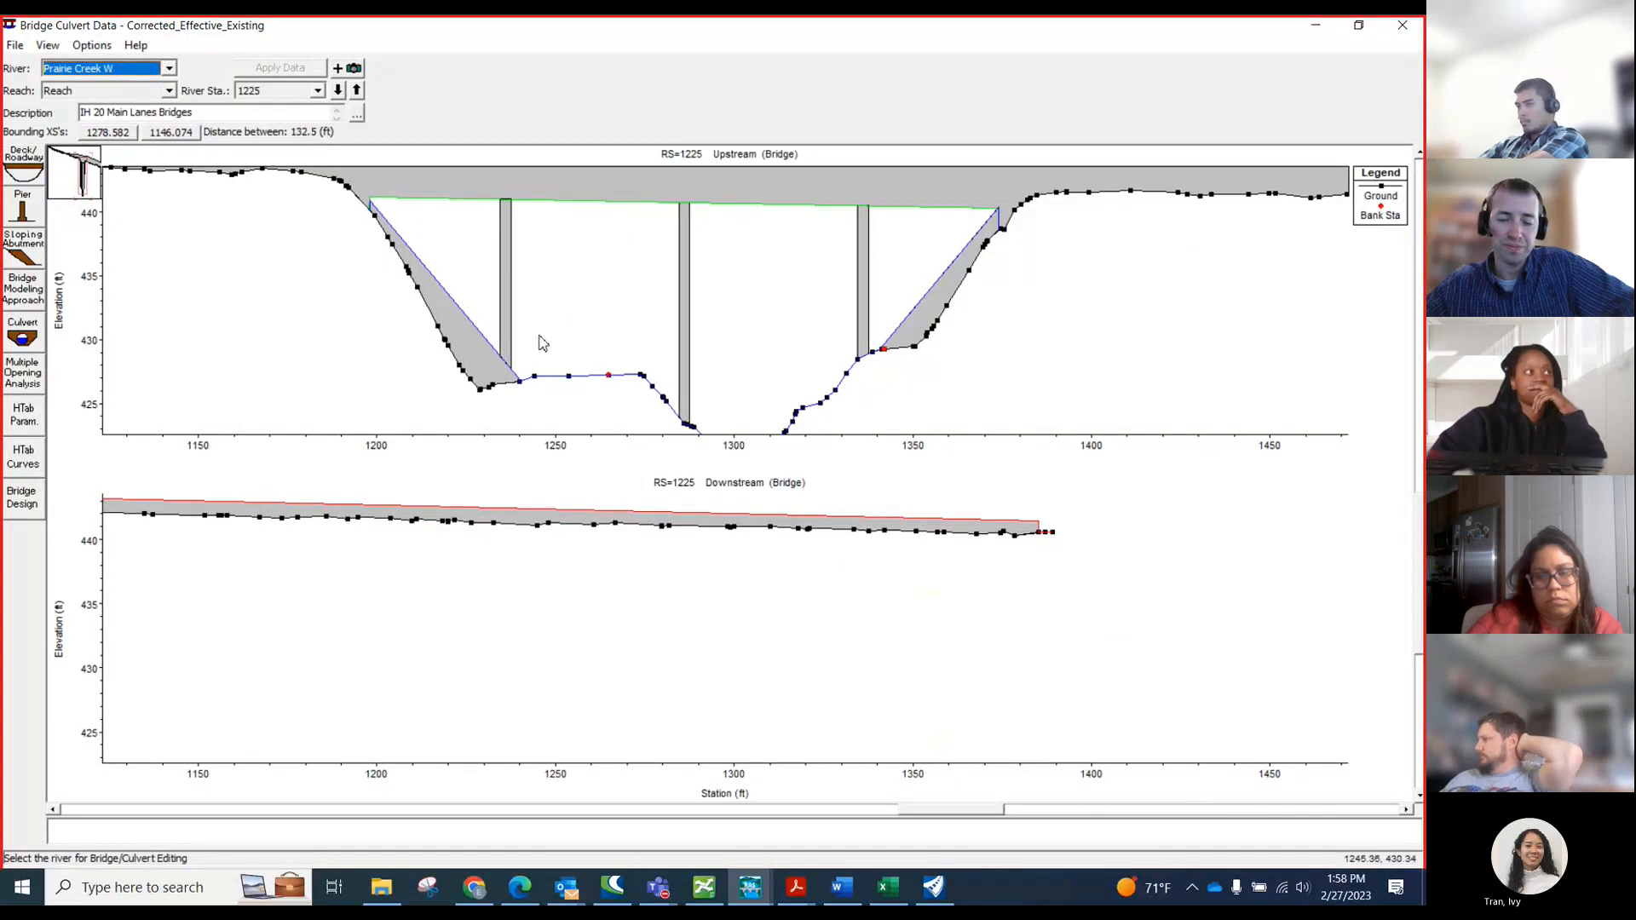
pyautogui.rightClick(610, 334)
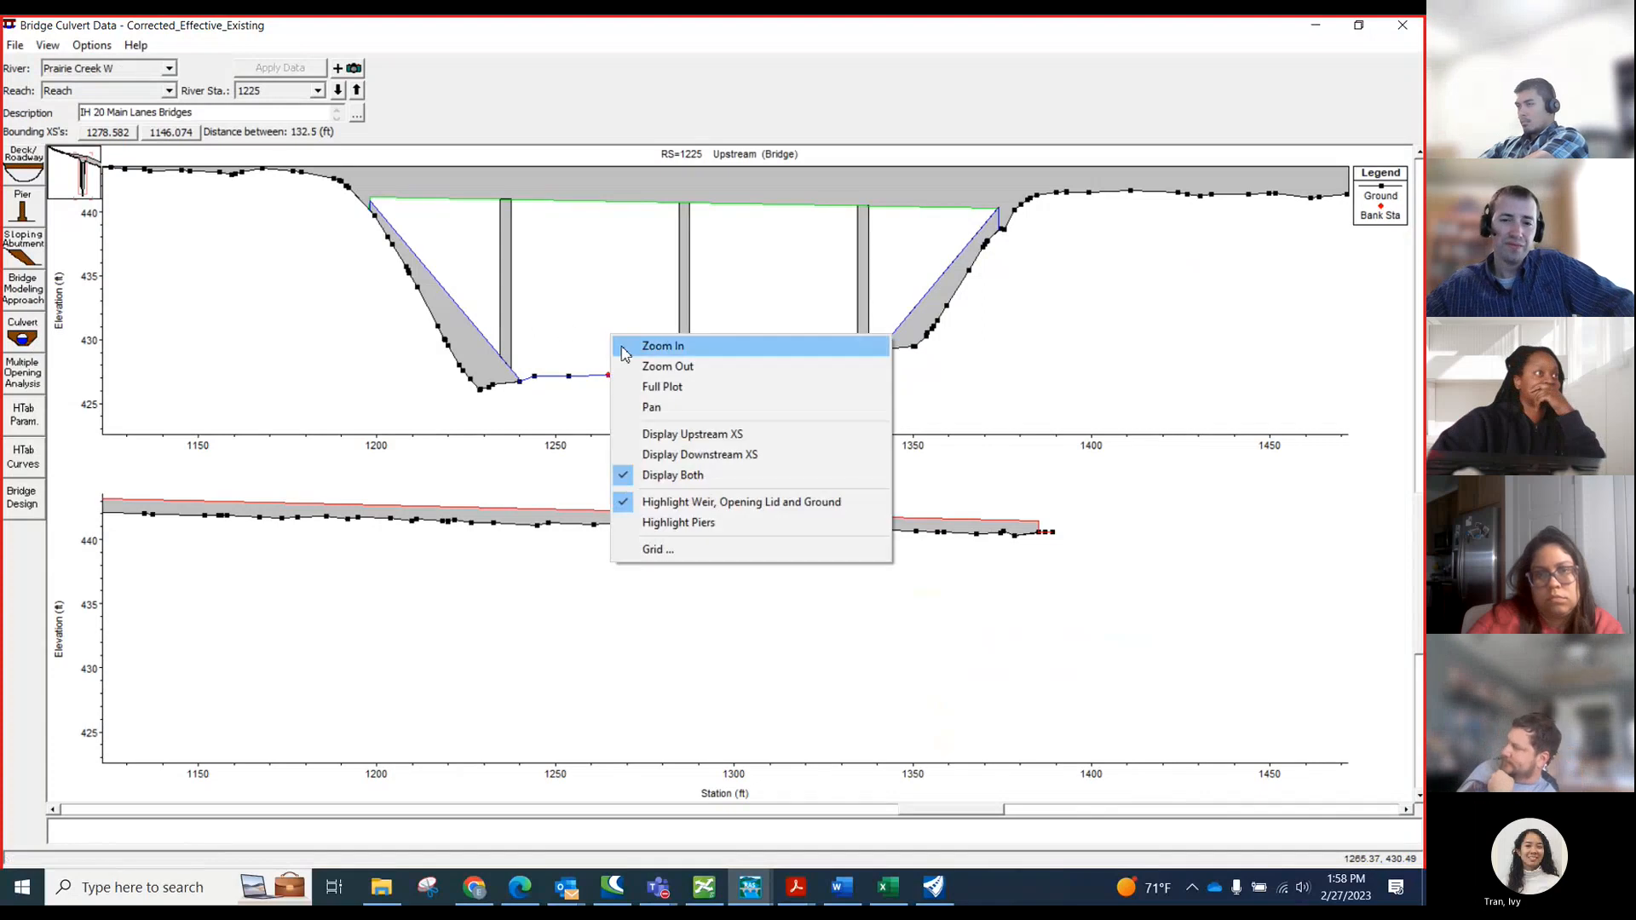
pyautogui.click(657, 386)
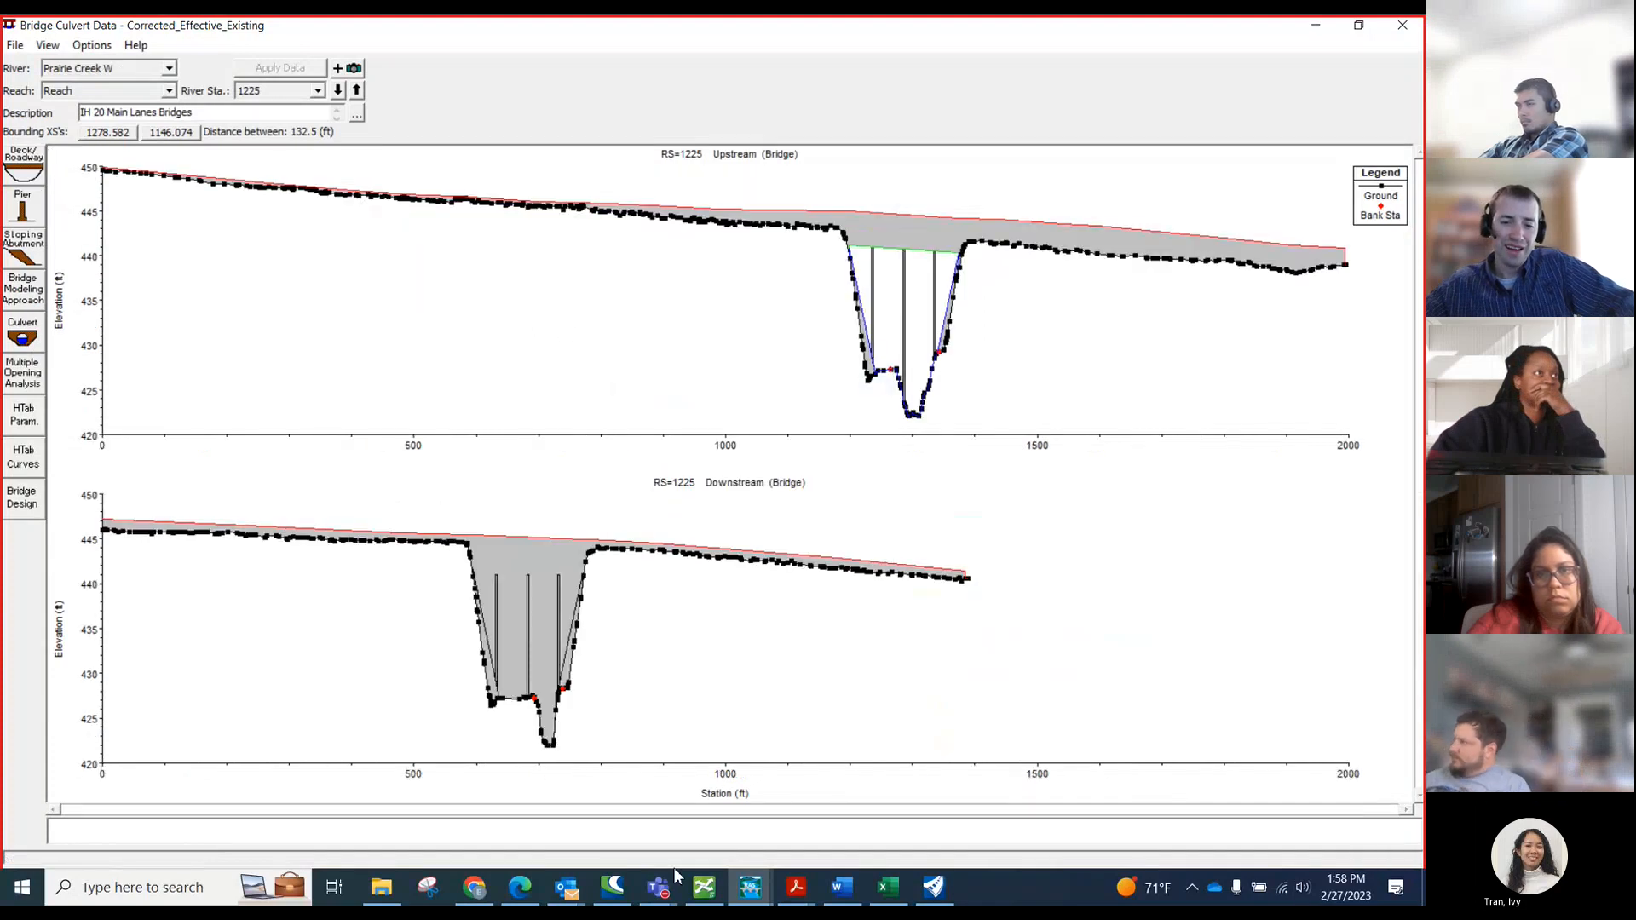
pyautogui.moveTo(669, 882)
pyautogui.click(702, 785)
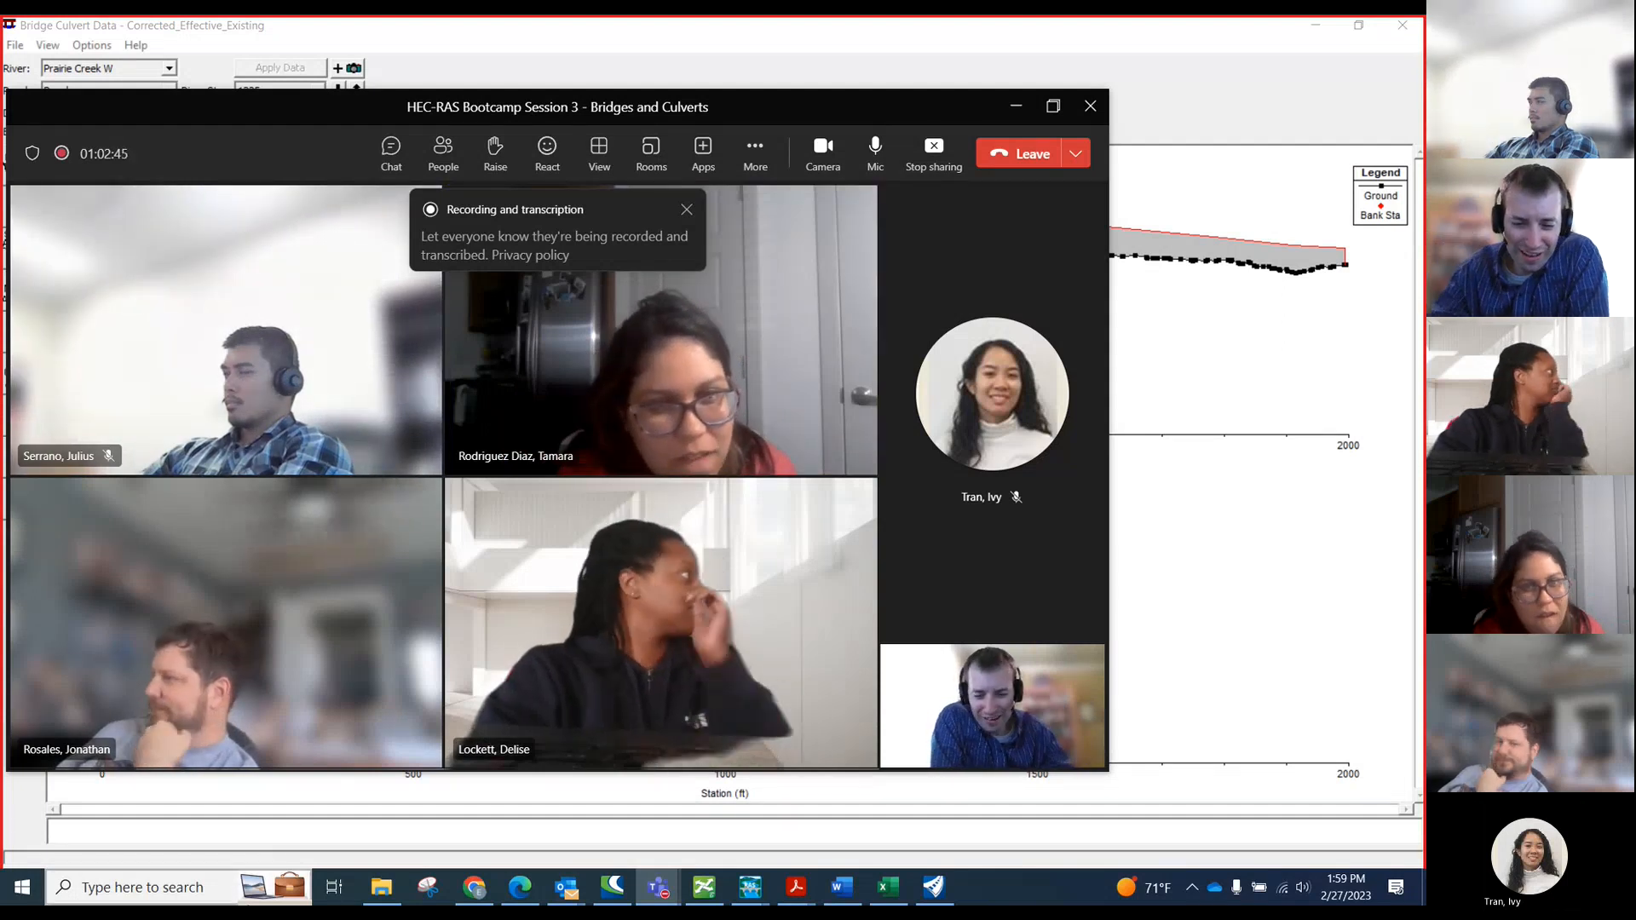
pyautogui.click(877, 900)
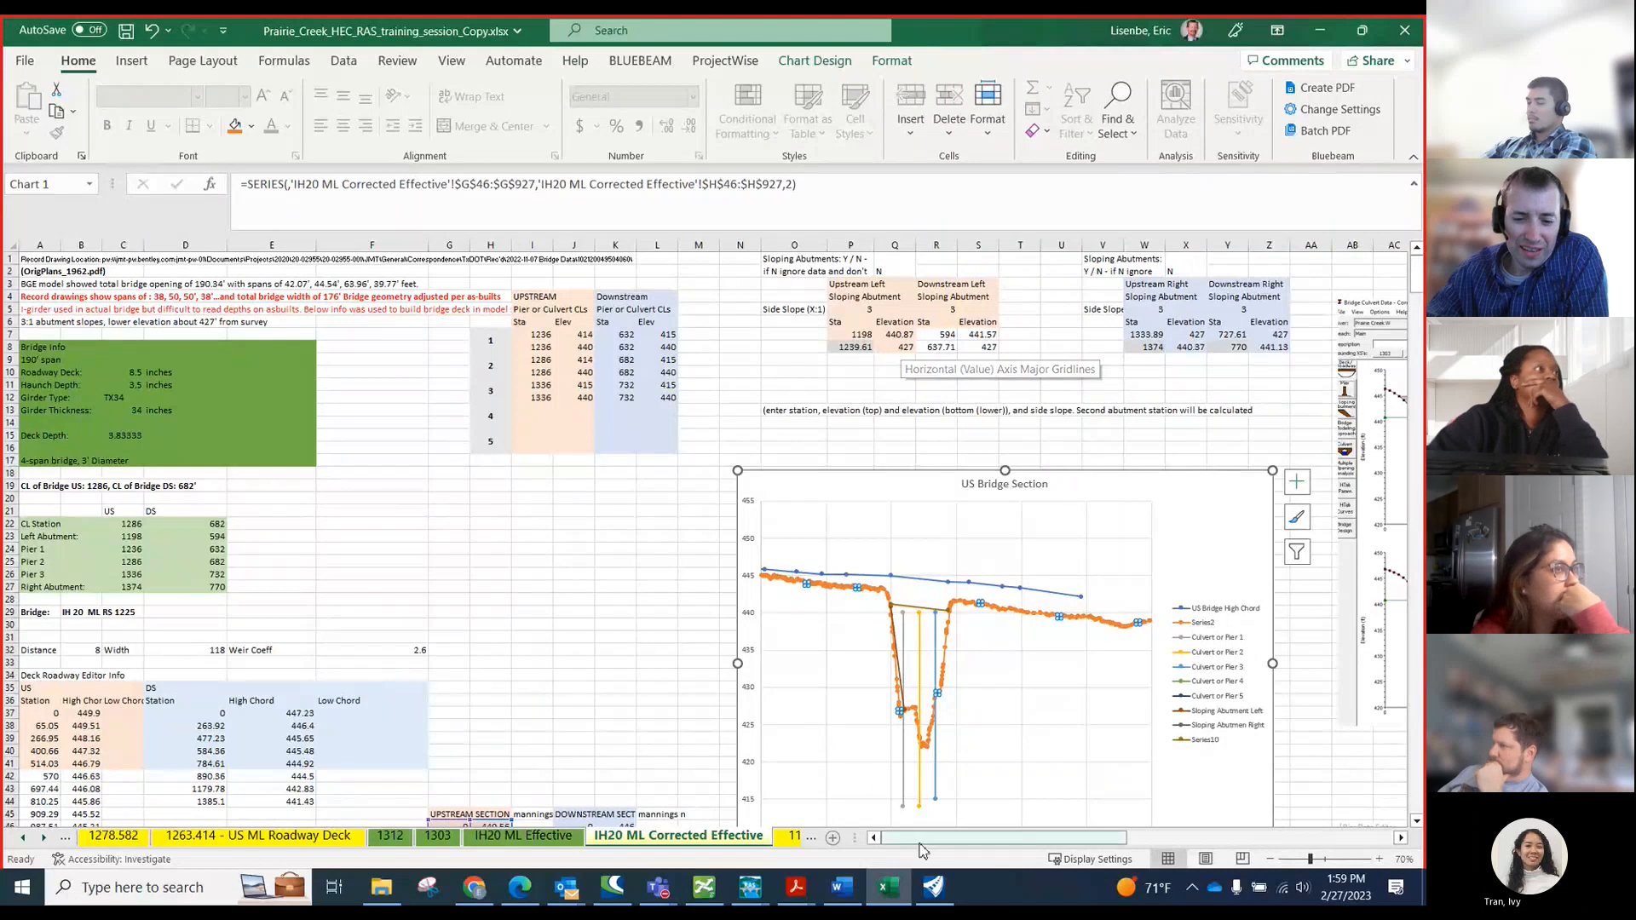
# - Switch to the OpenRoads drawing and examine the cross sections and ineffective flow lines around the bridge and culvert crossings
pyautogui.click(934, 886)
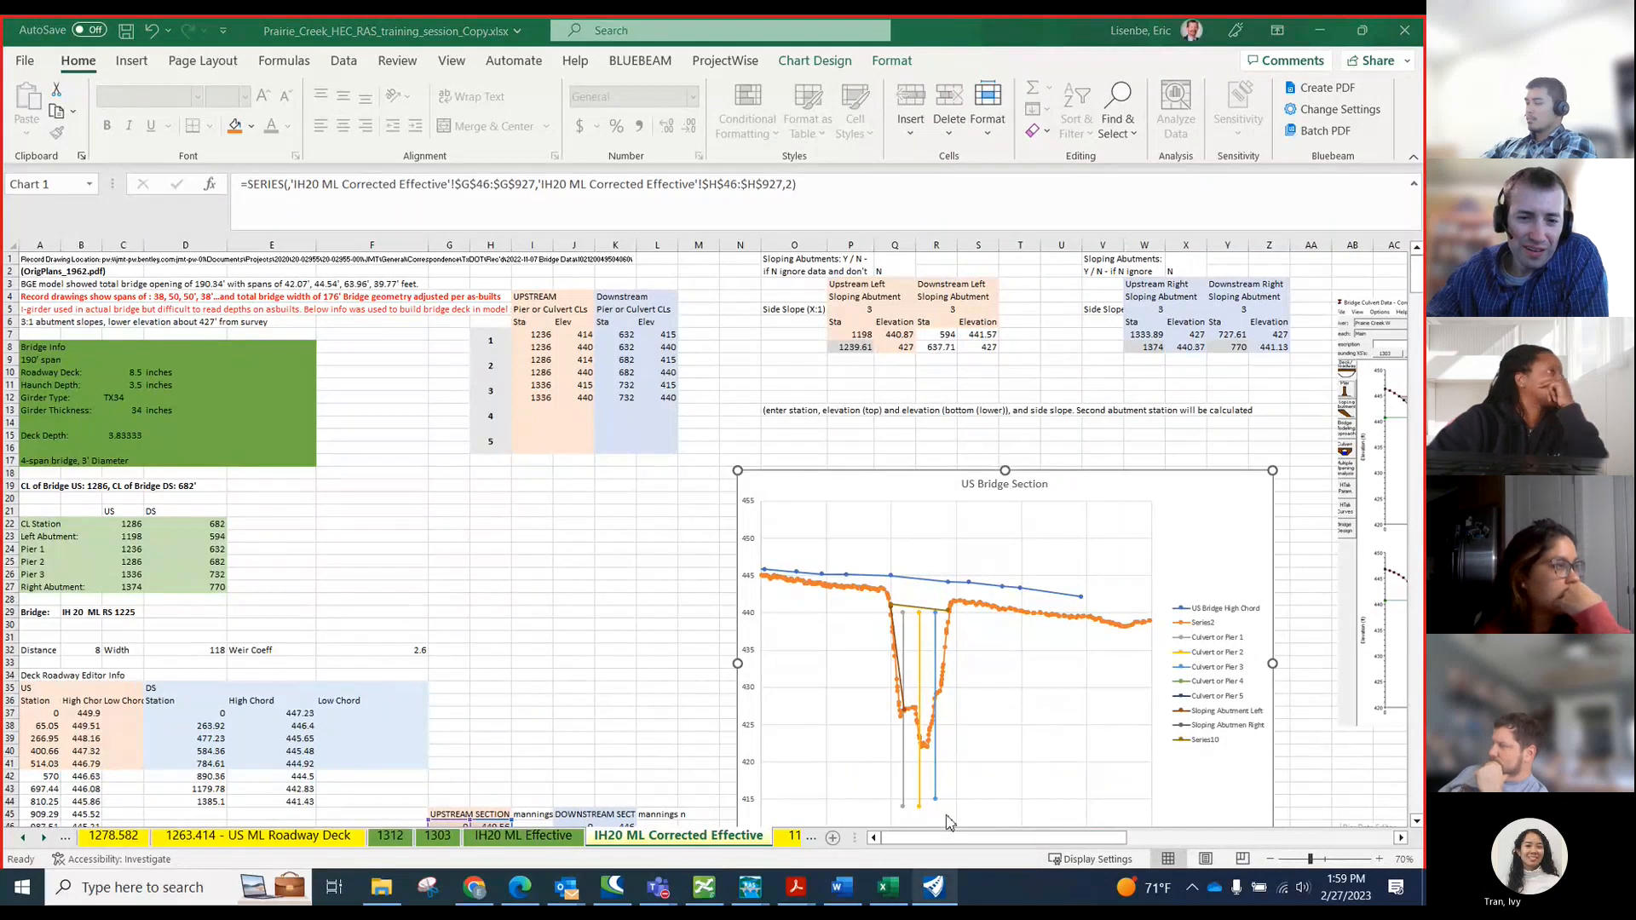
pyautogui.rightClick(510, 317)
pyautogui.scroll(-6, 554, 398)
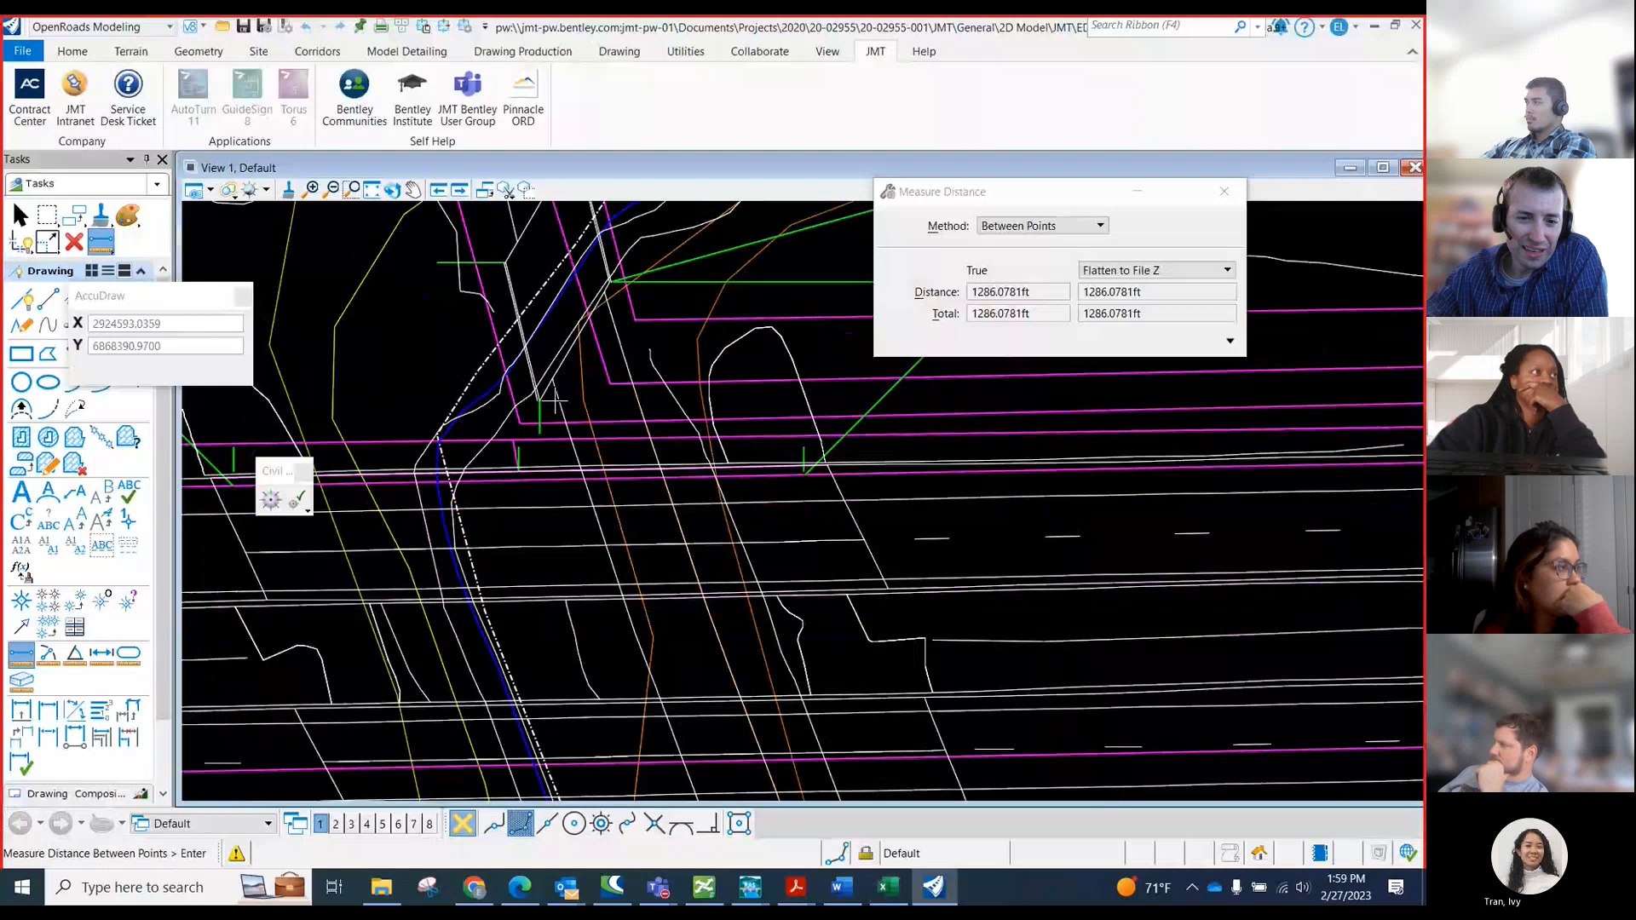
pyautogui.scroll(-3, 552, 390)
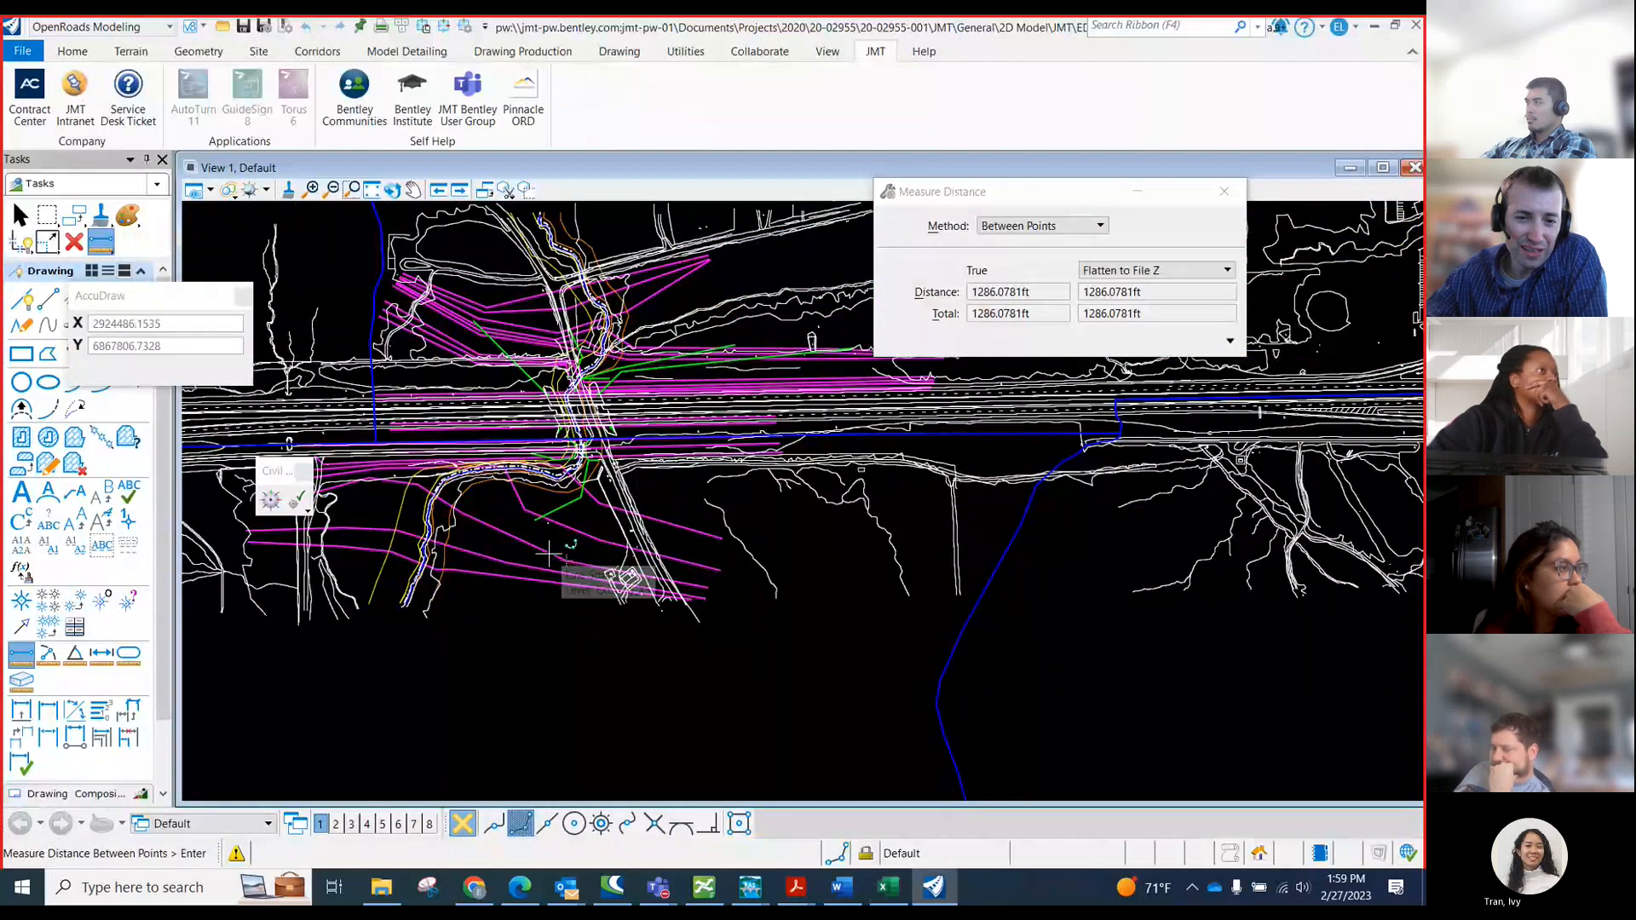
pyautogui.scroll(2, 548, 555)
pyautogui.scroll(2, 582, 468)
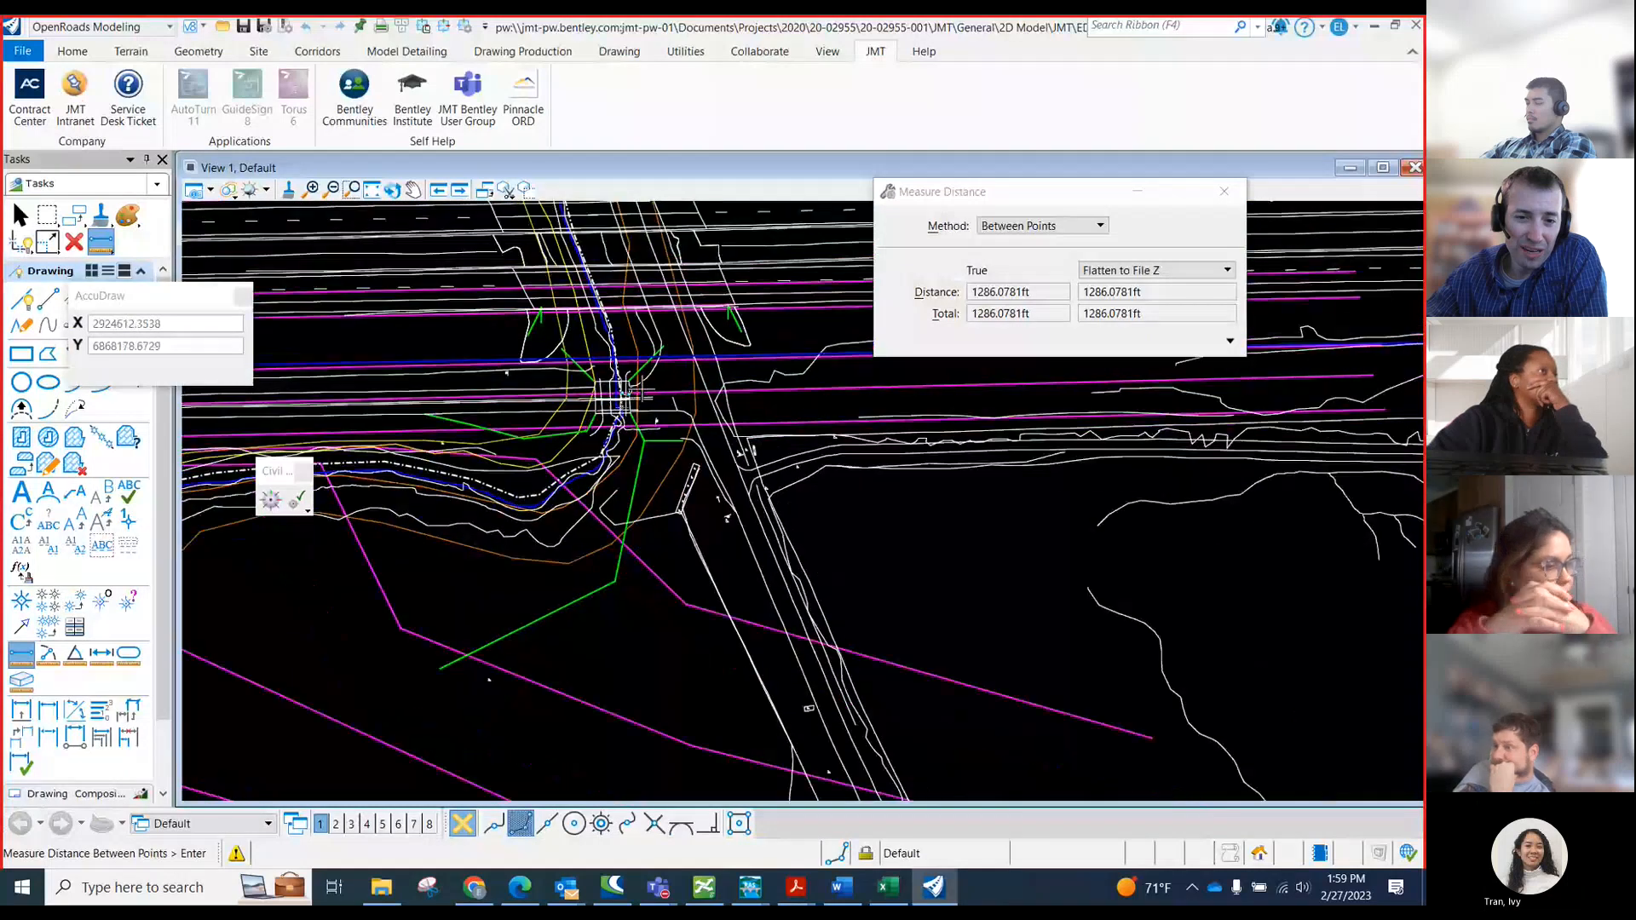
pyautogui.scroll(1, 635, 394)
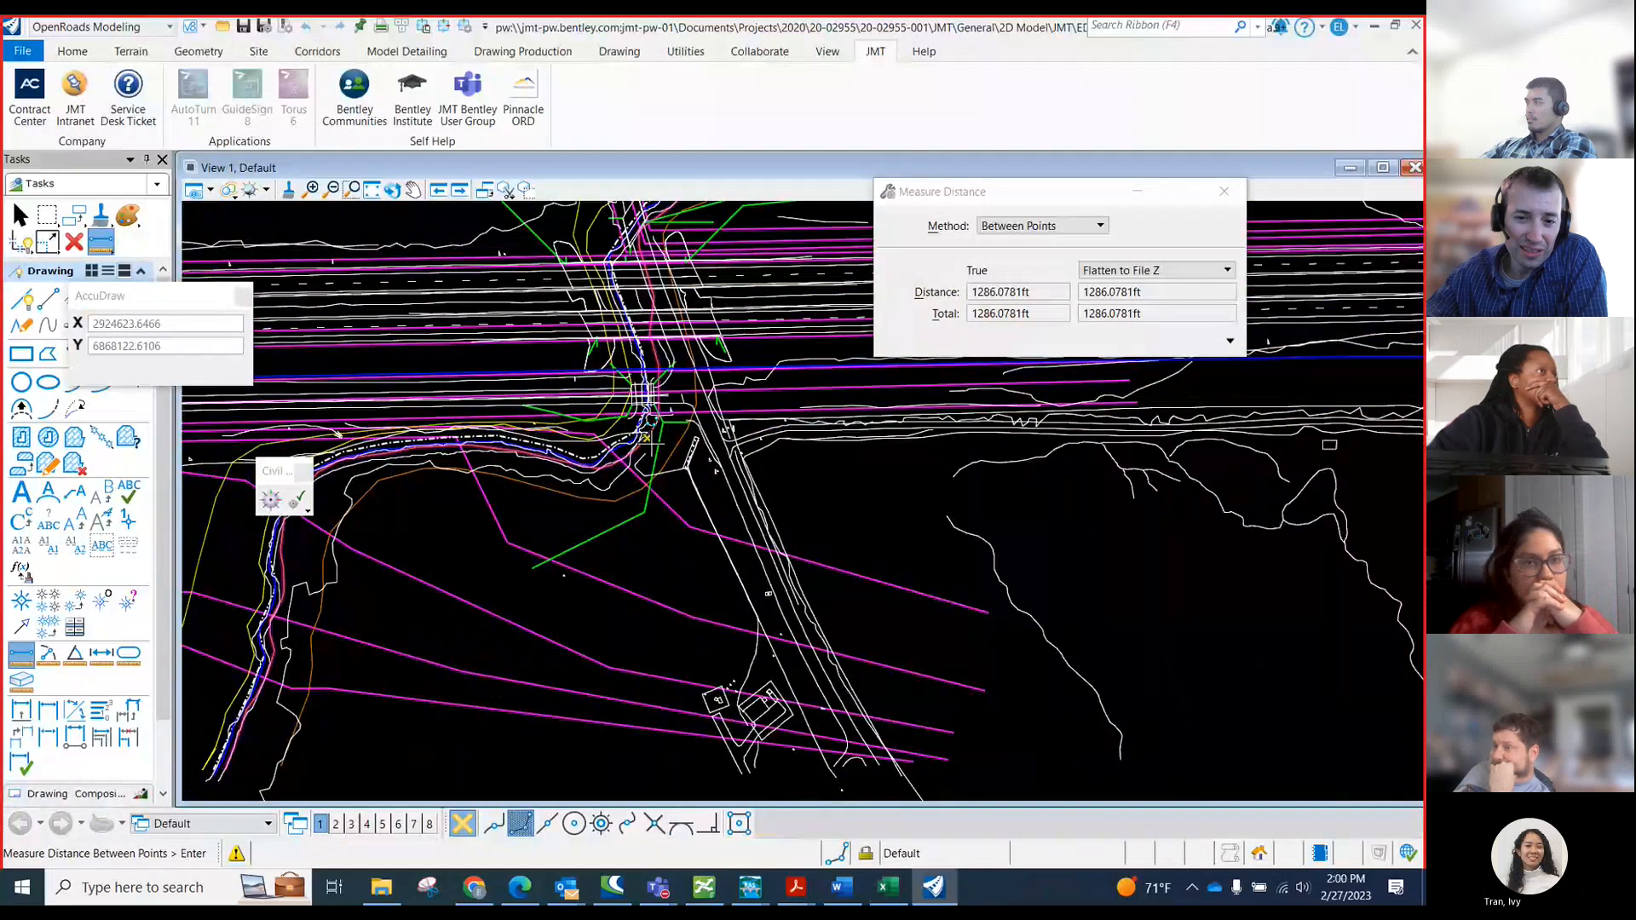
pyautogui.scroll(1, 673, 392)
pyautogui.scroll(-4, 541, 427)
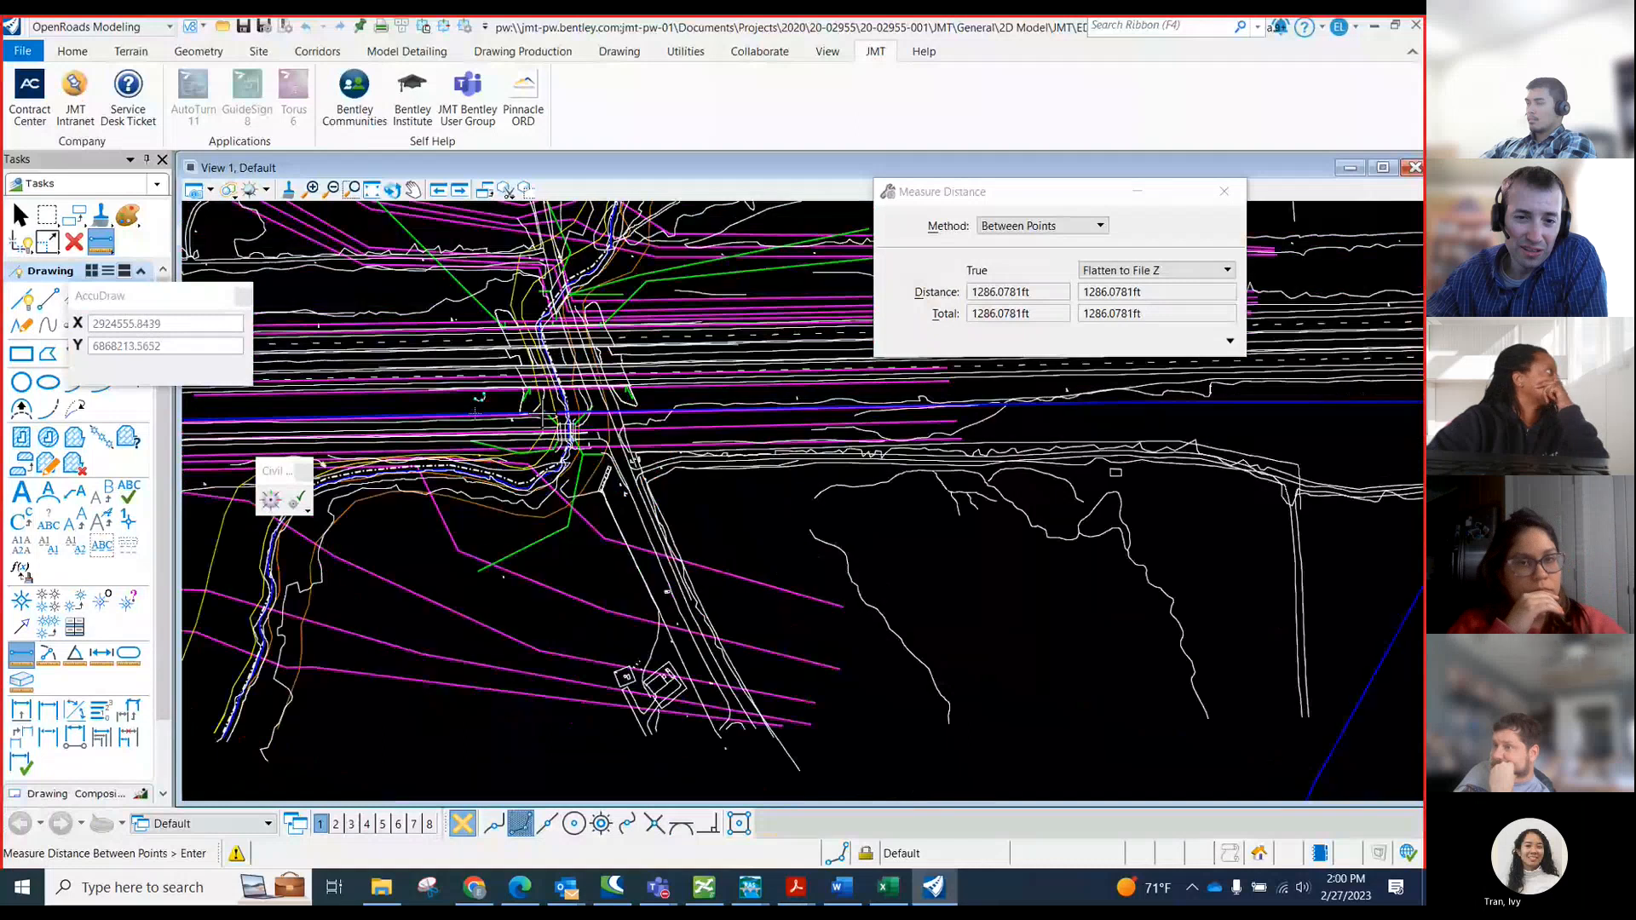
pyautogui.scroll(3, 596, 358)
pyautogui.scroll(3, 588, 439)
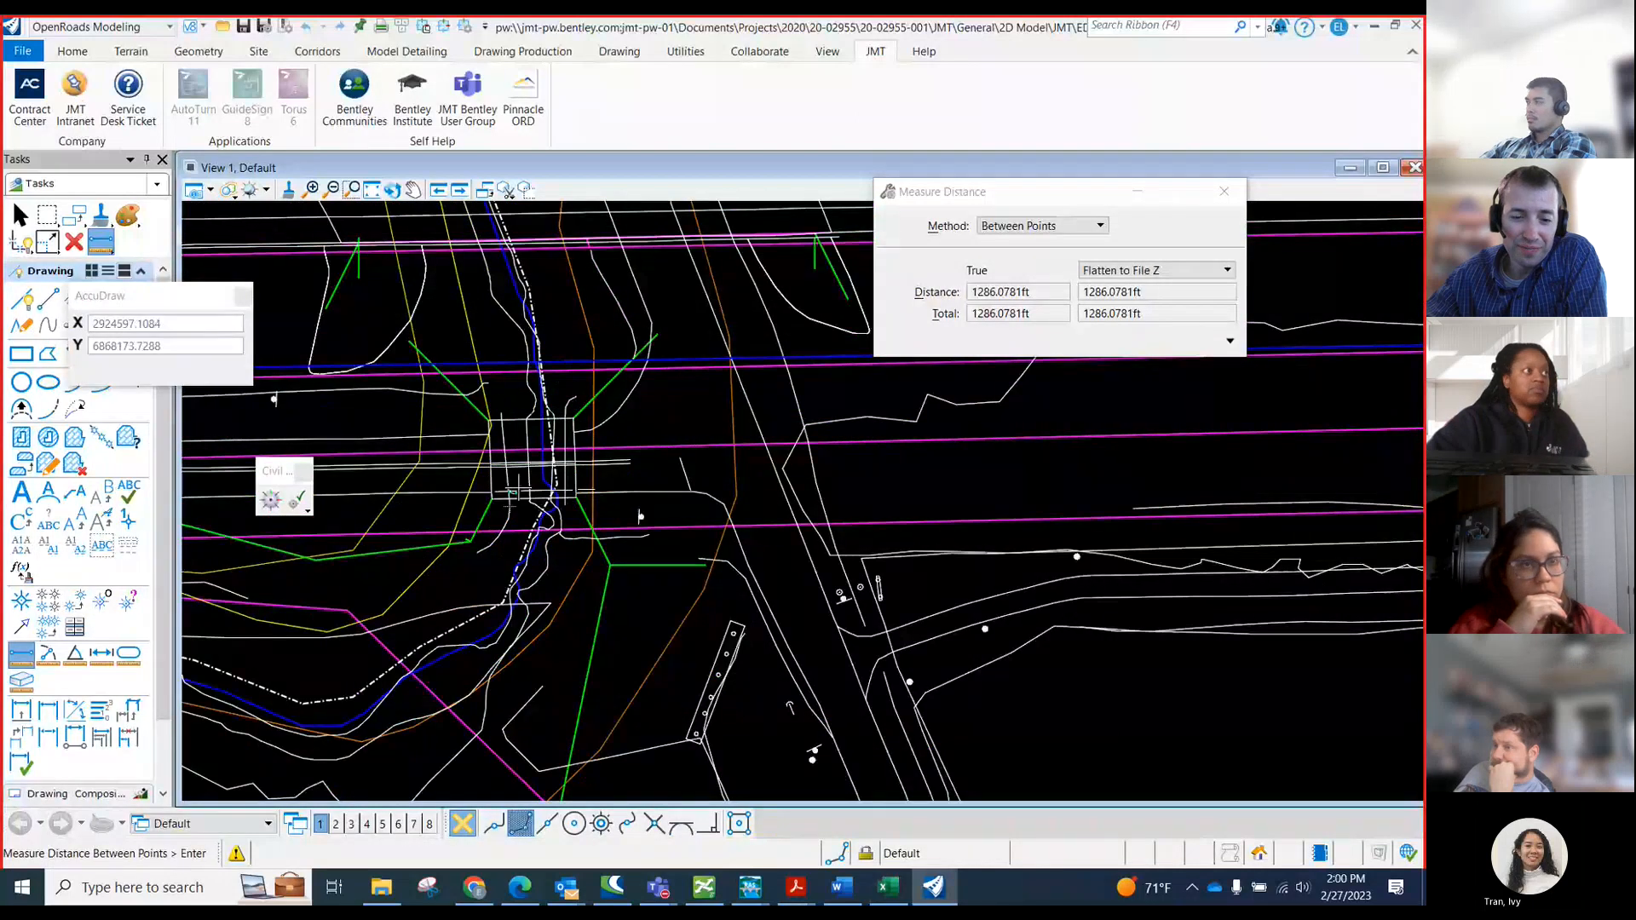
pyautogui.scroll(-2, 640, 516)
# - Return to HEC-RAS, close the bridge data editor and save the Prairie_Creek_Model project
pyautogui.moveTo(750, 887)
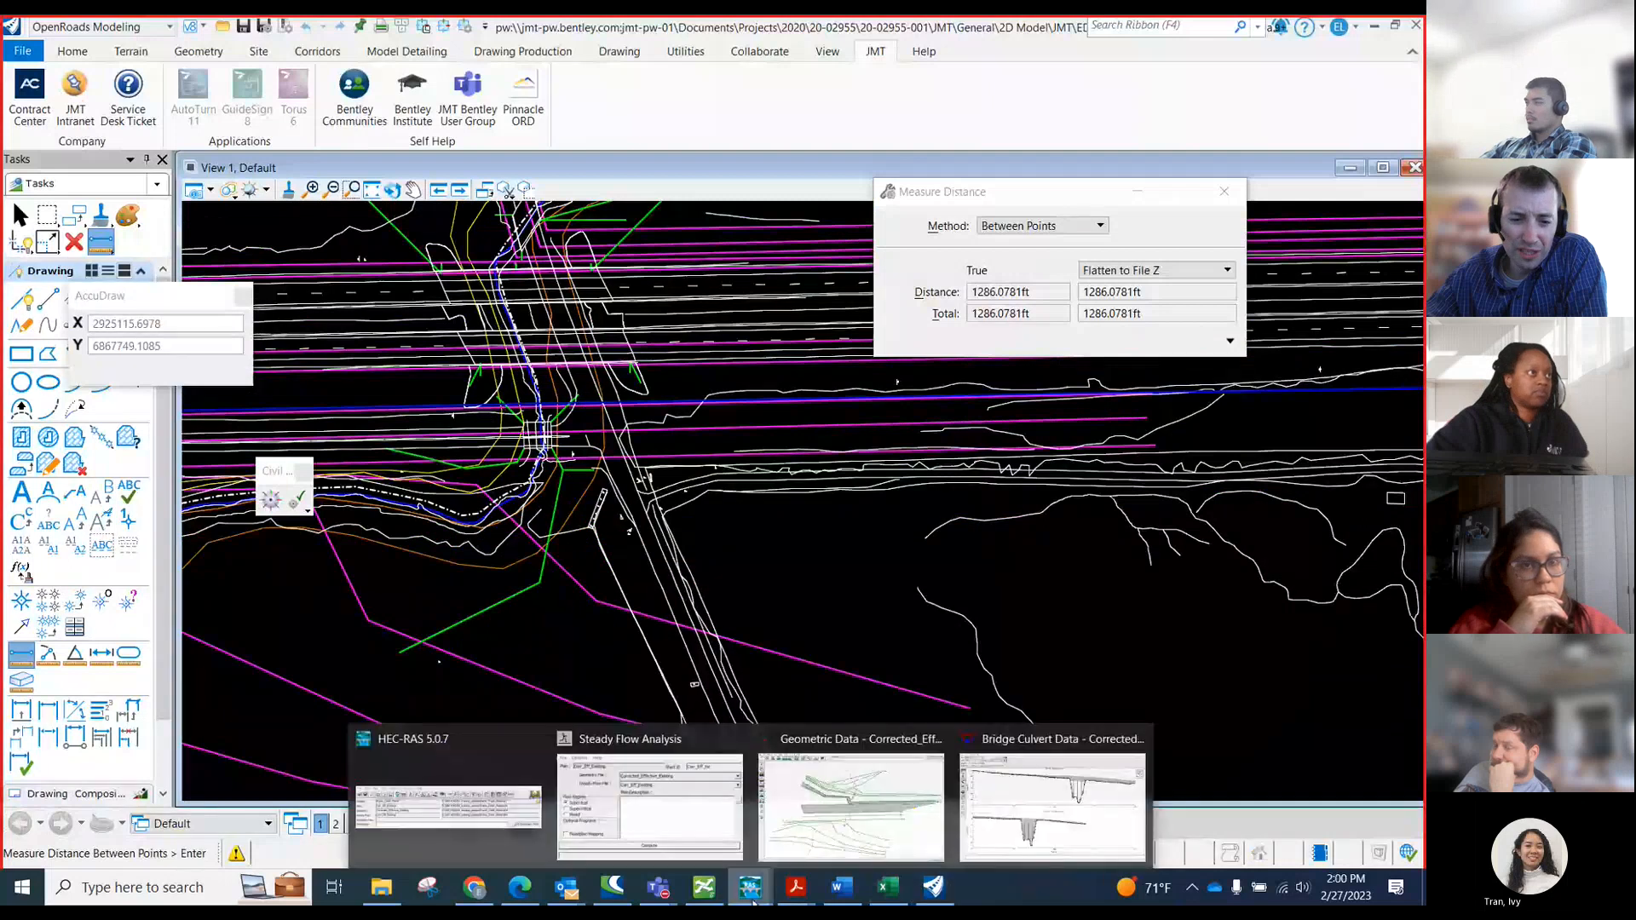
pyautogui.click(1052, 793)
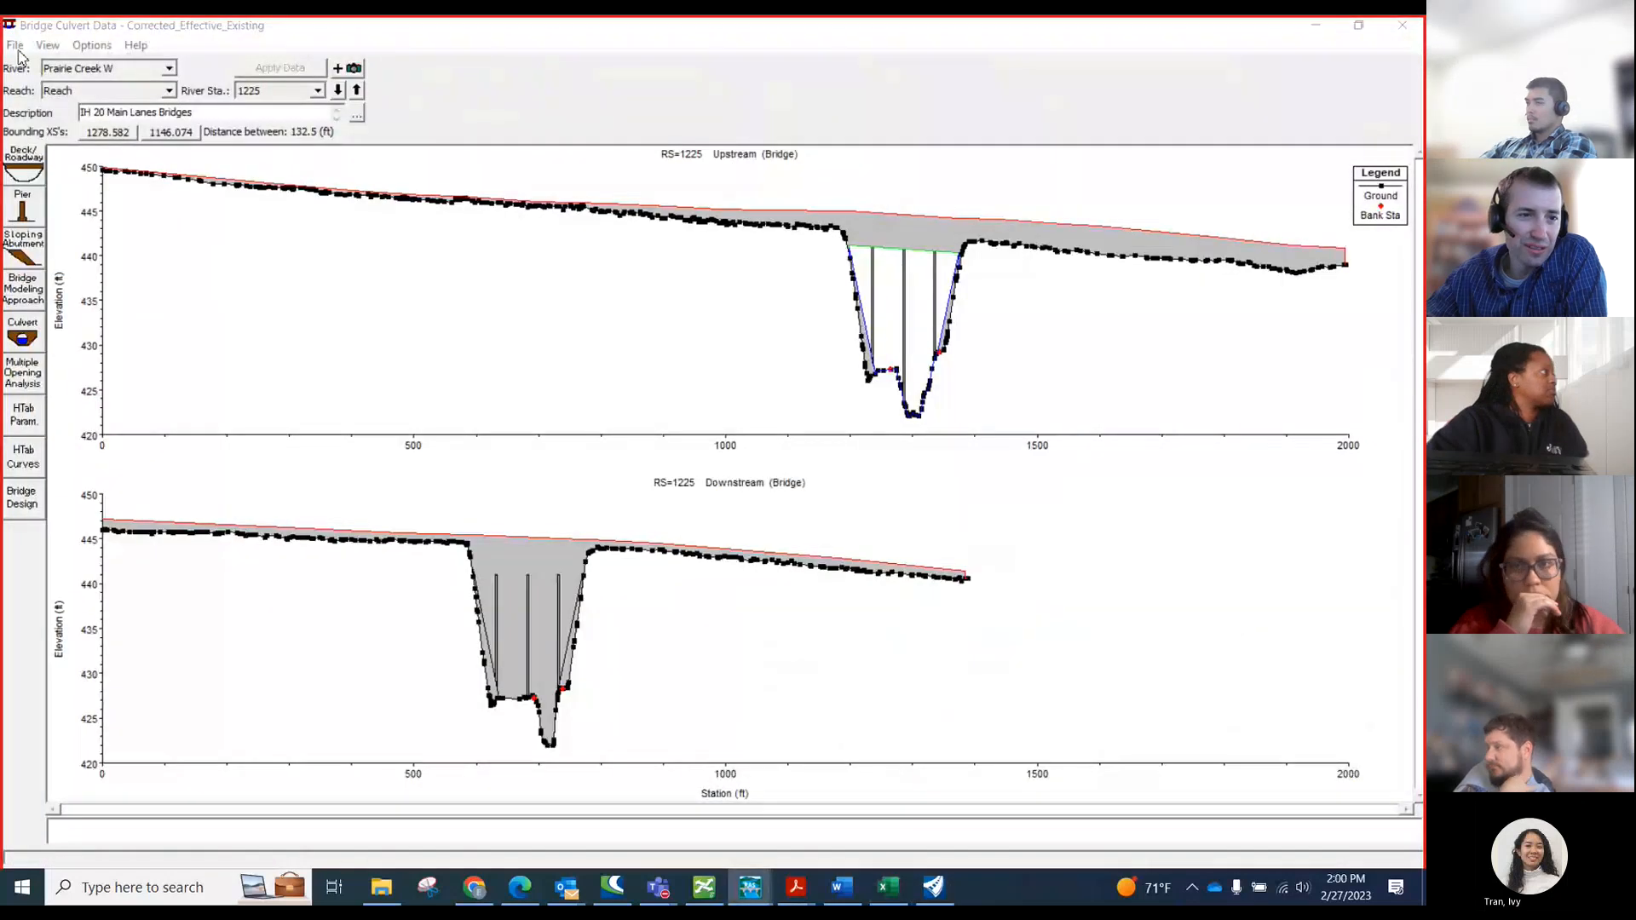
pyautogui.hotkey('alt', 'Tab')
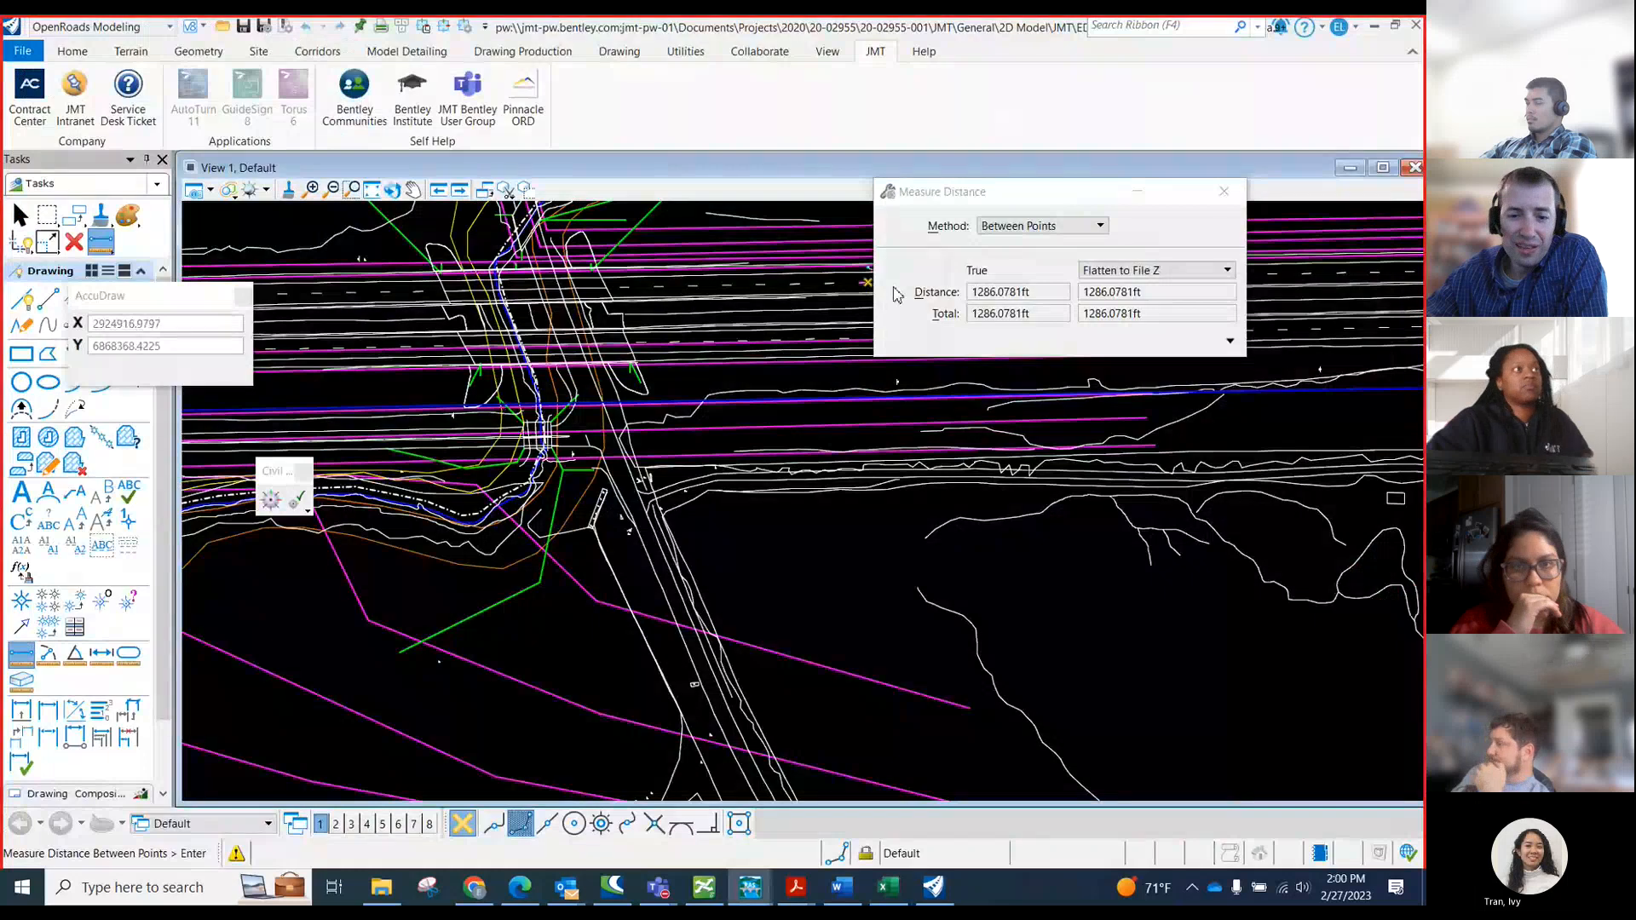
pyautogui.moveTo(750, 887)
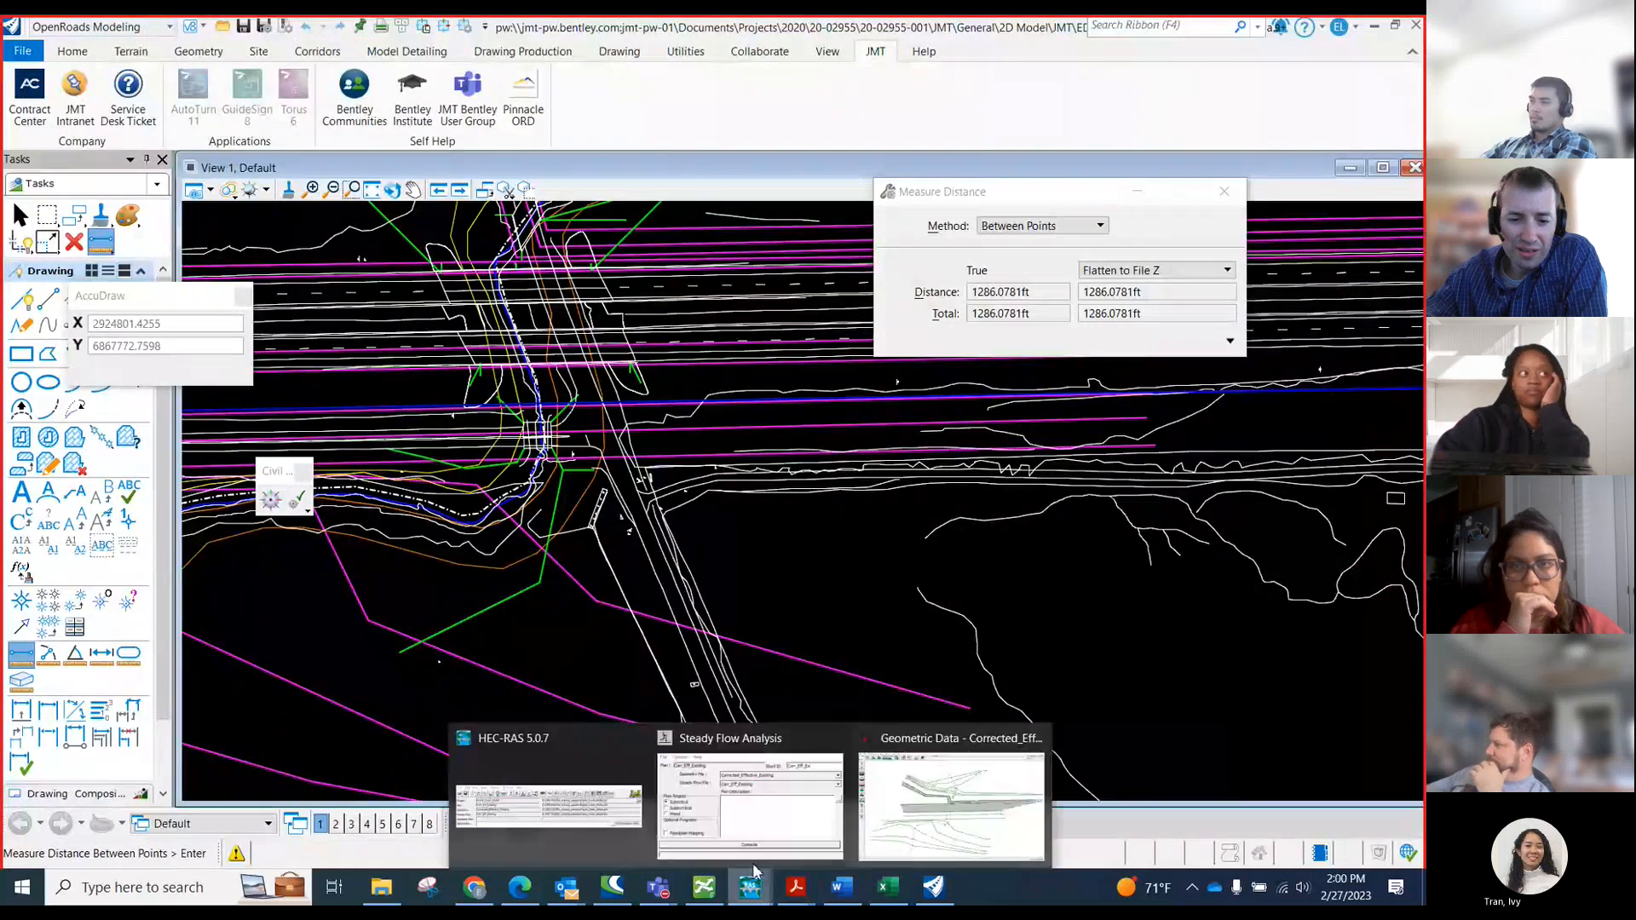
pyautogui.click(587, 792)
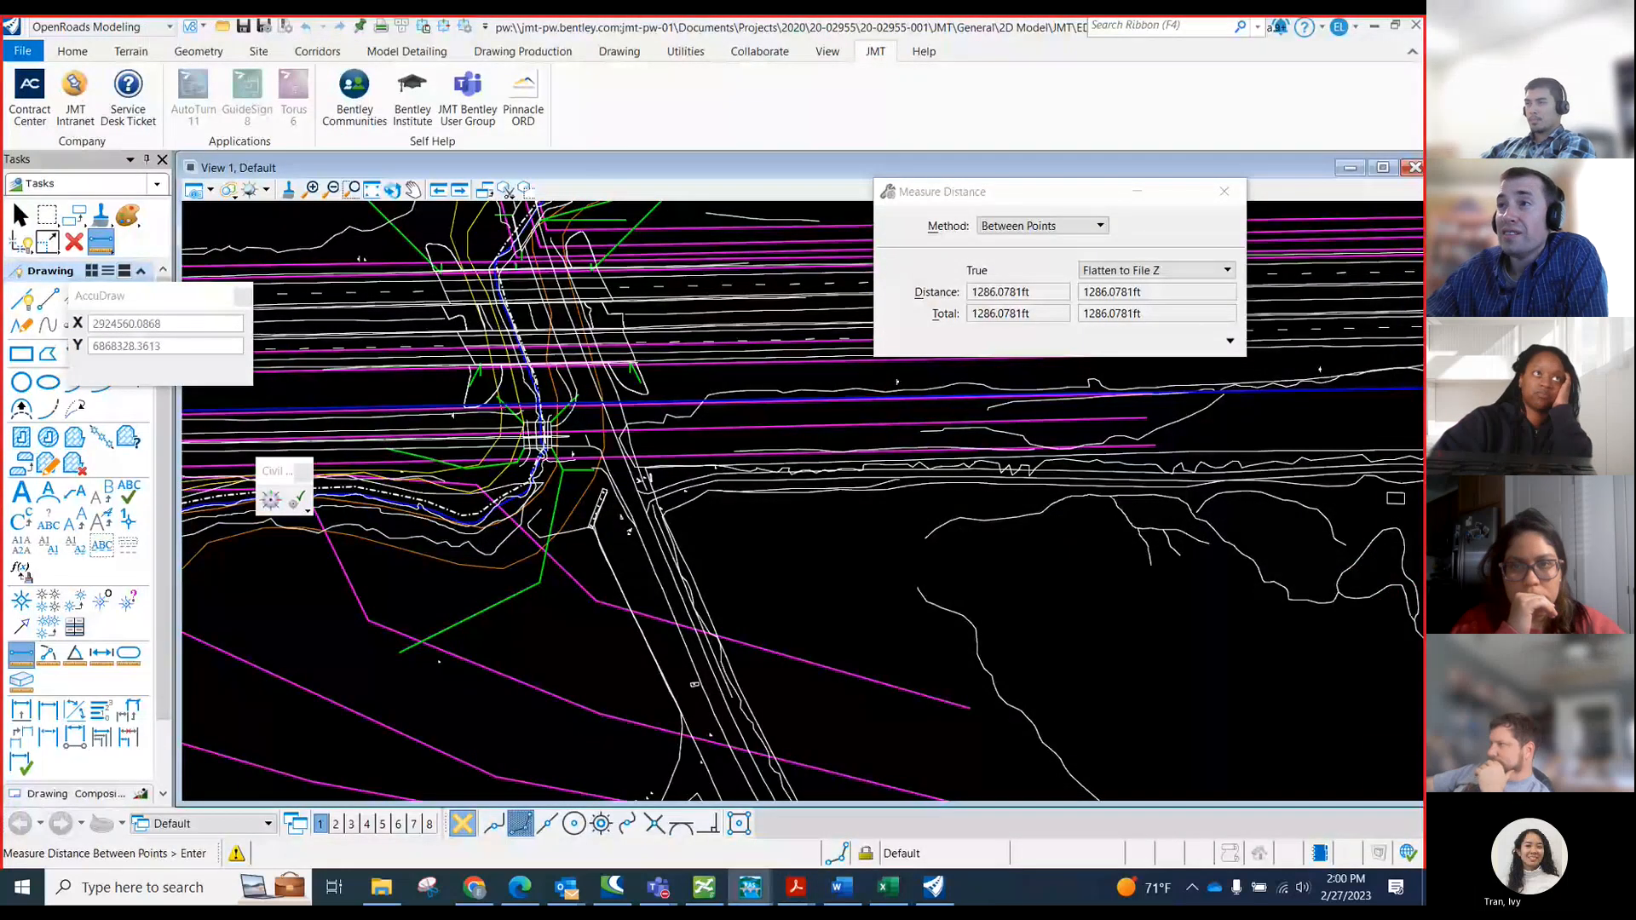
pyautogui.moveTo(446, 372); pyautogui.dragTo(409, 312)
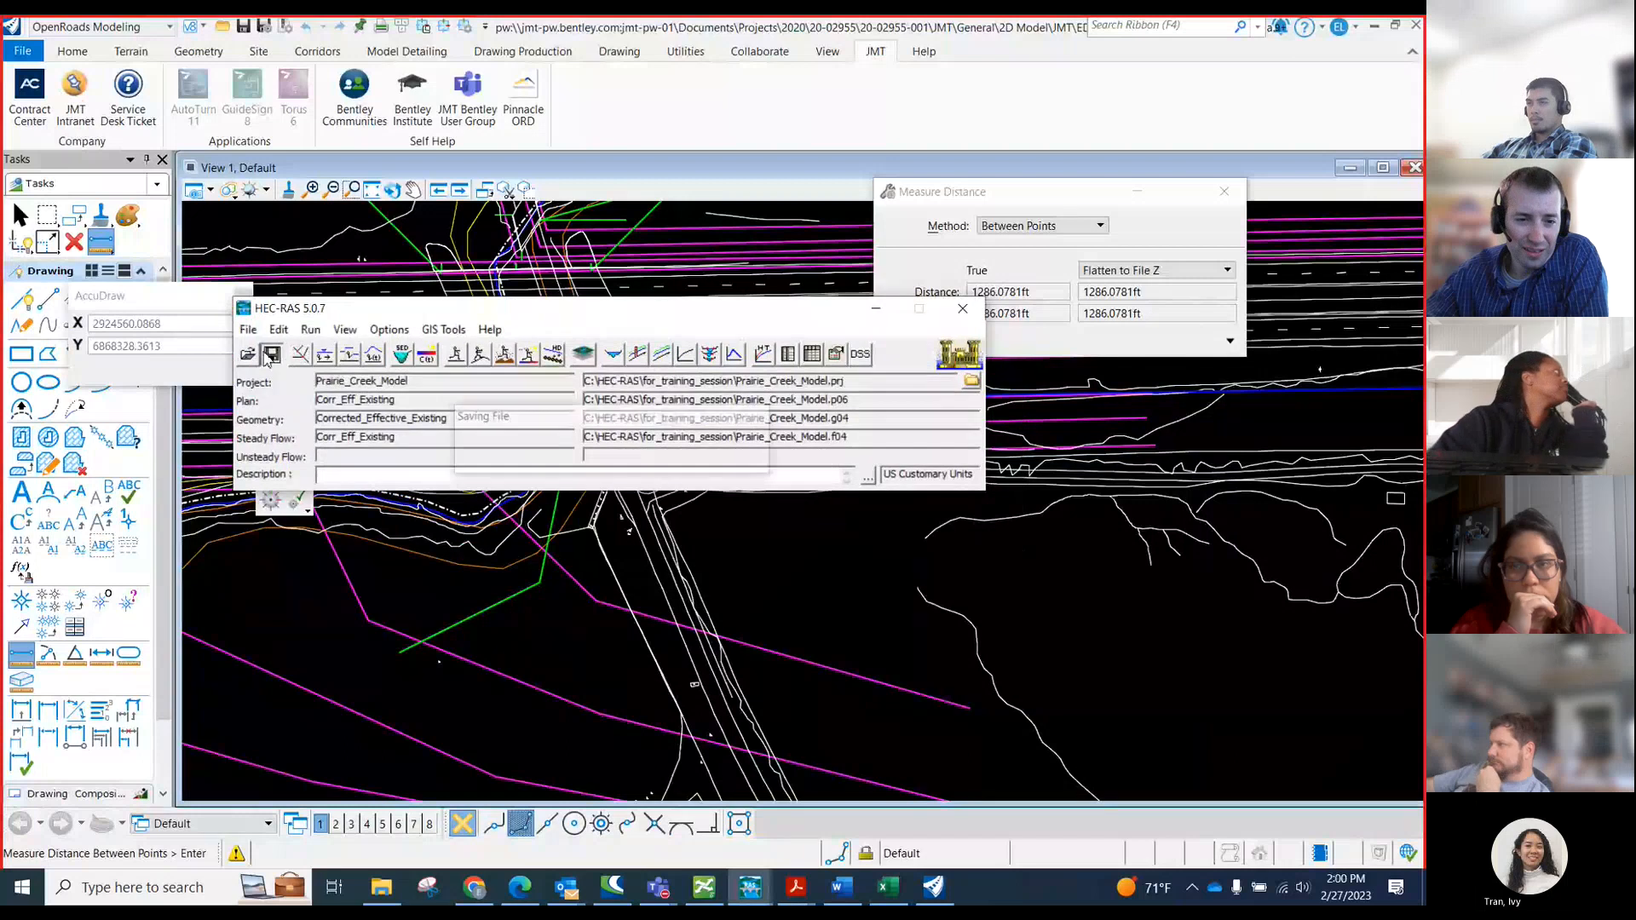
# - Open the Prairie_Creek_Model project from the 2023-02-27 Prairie_Creek folder under 2021-08-03- IH20 Smith Co-HECRAS Models
pyautogui.click(248, 329)
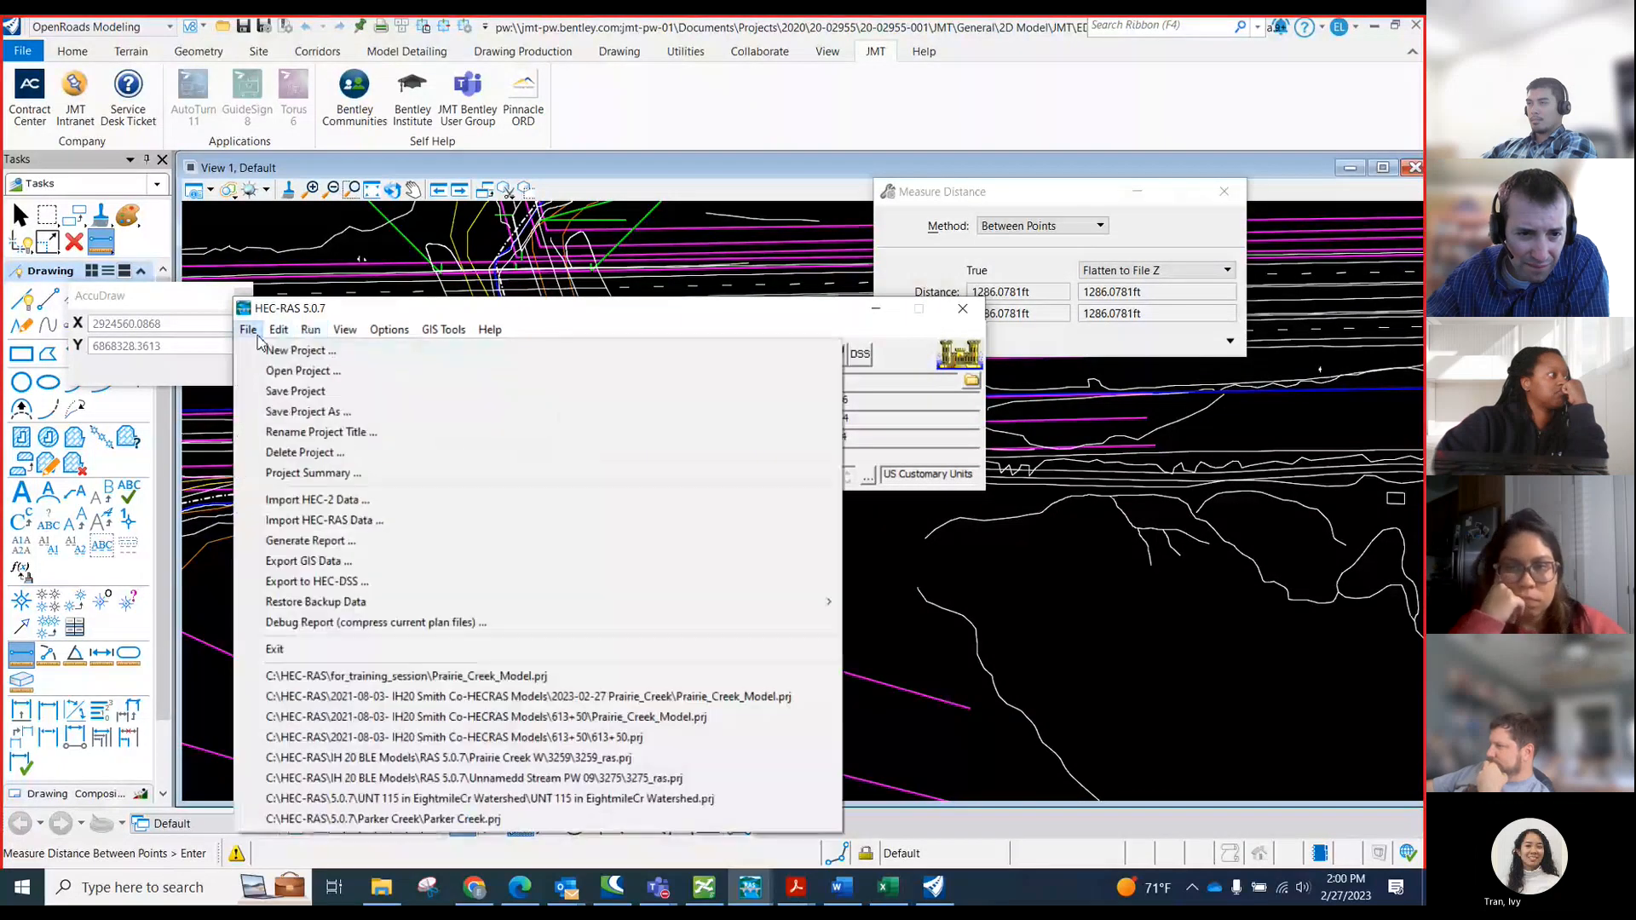
pyautogui.click(267, 371)
pyautogui.doubleClick(594, 279)
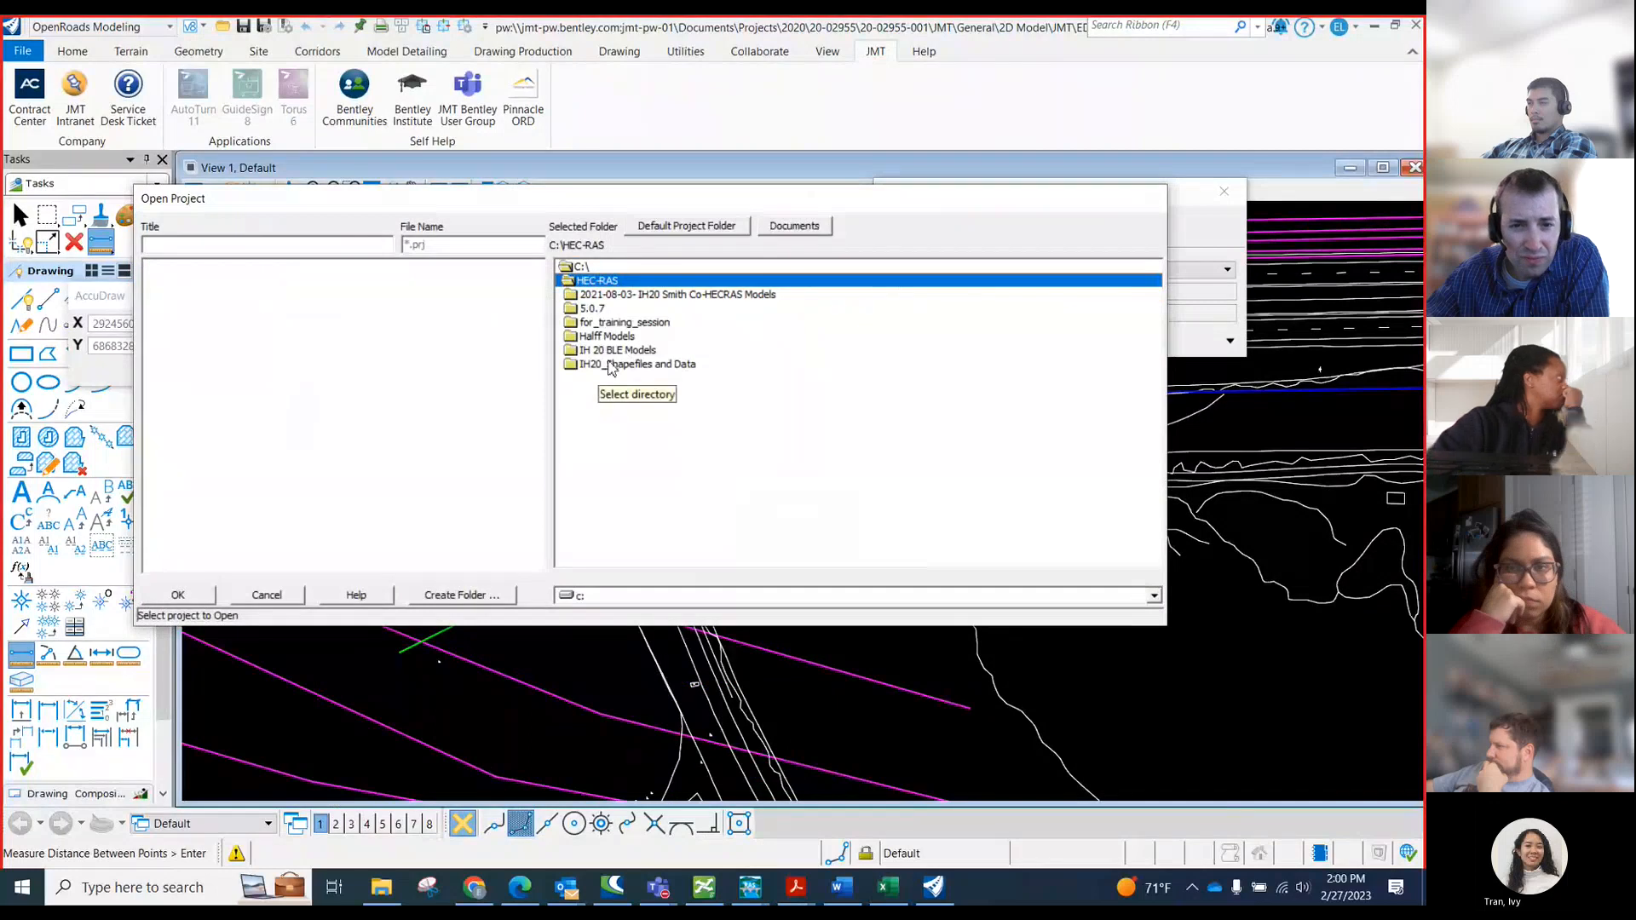
pyautogui.doubleClick(620, 296)
pyautogui.doubleClick(609, 366)
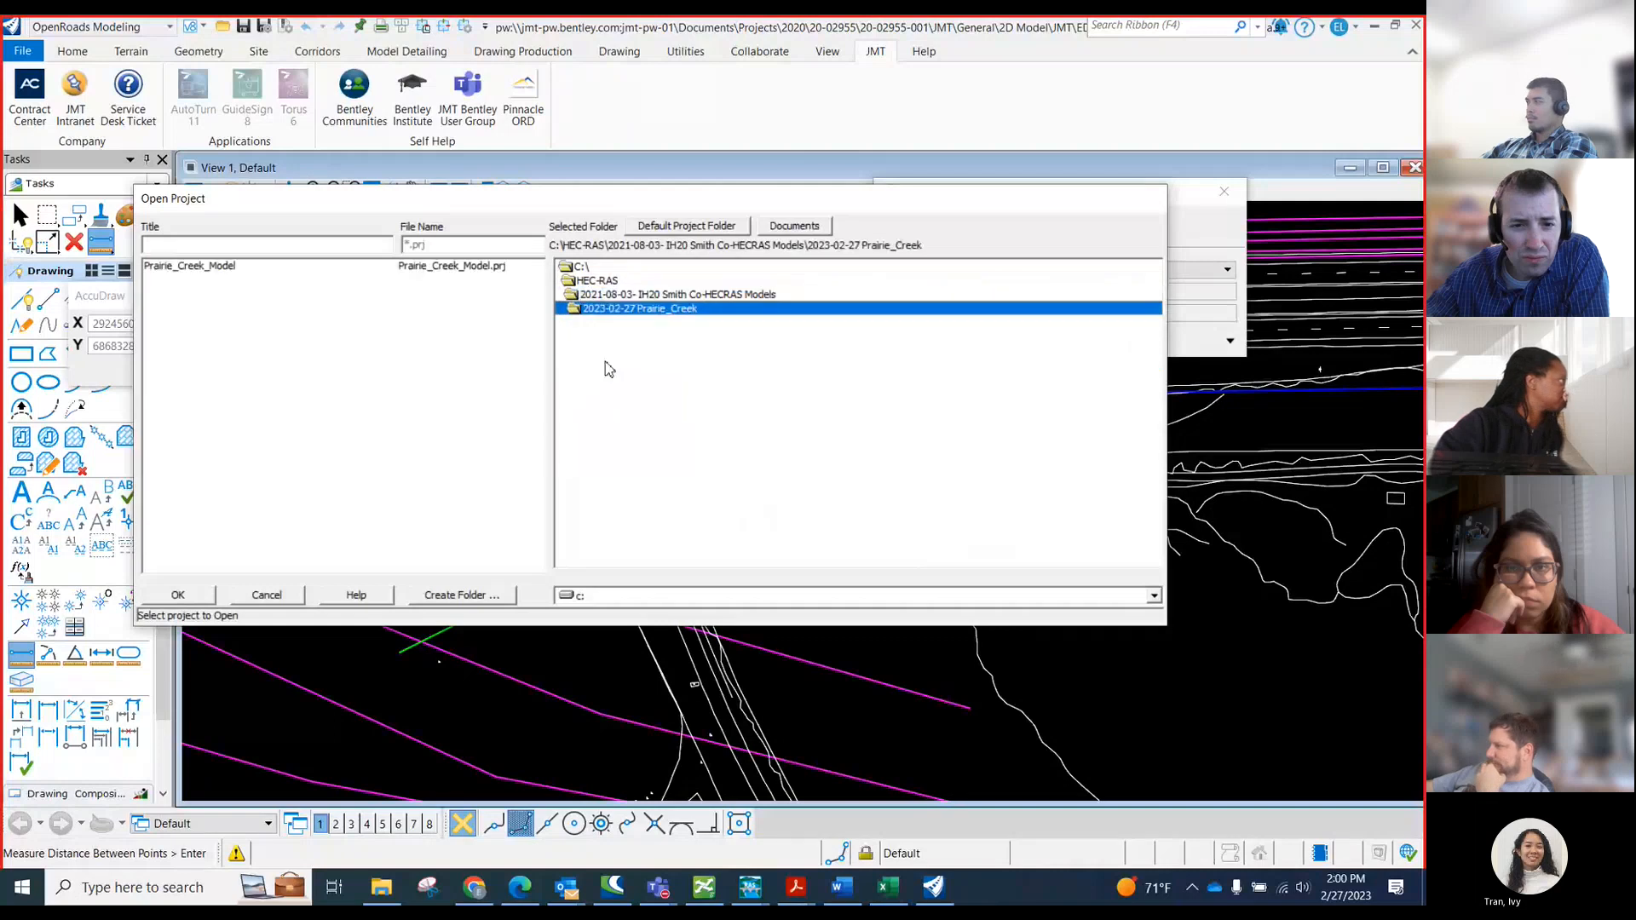
pyautogui.click(322, 269)
pyautogui.click(177, 595)
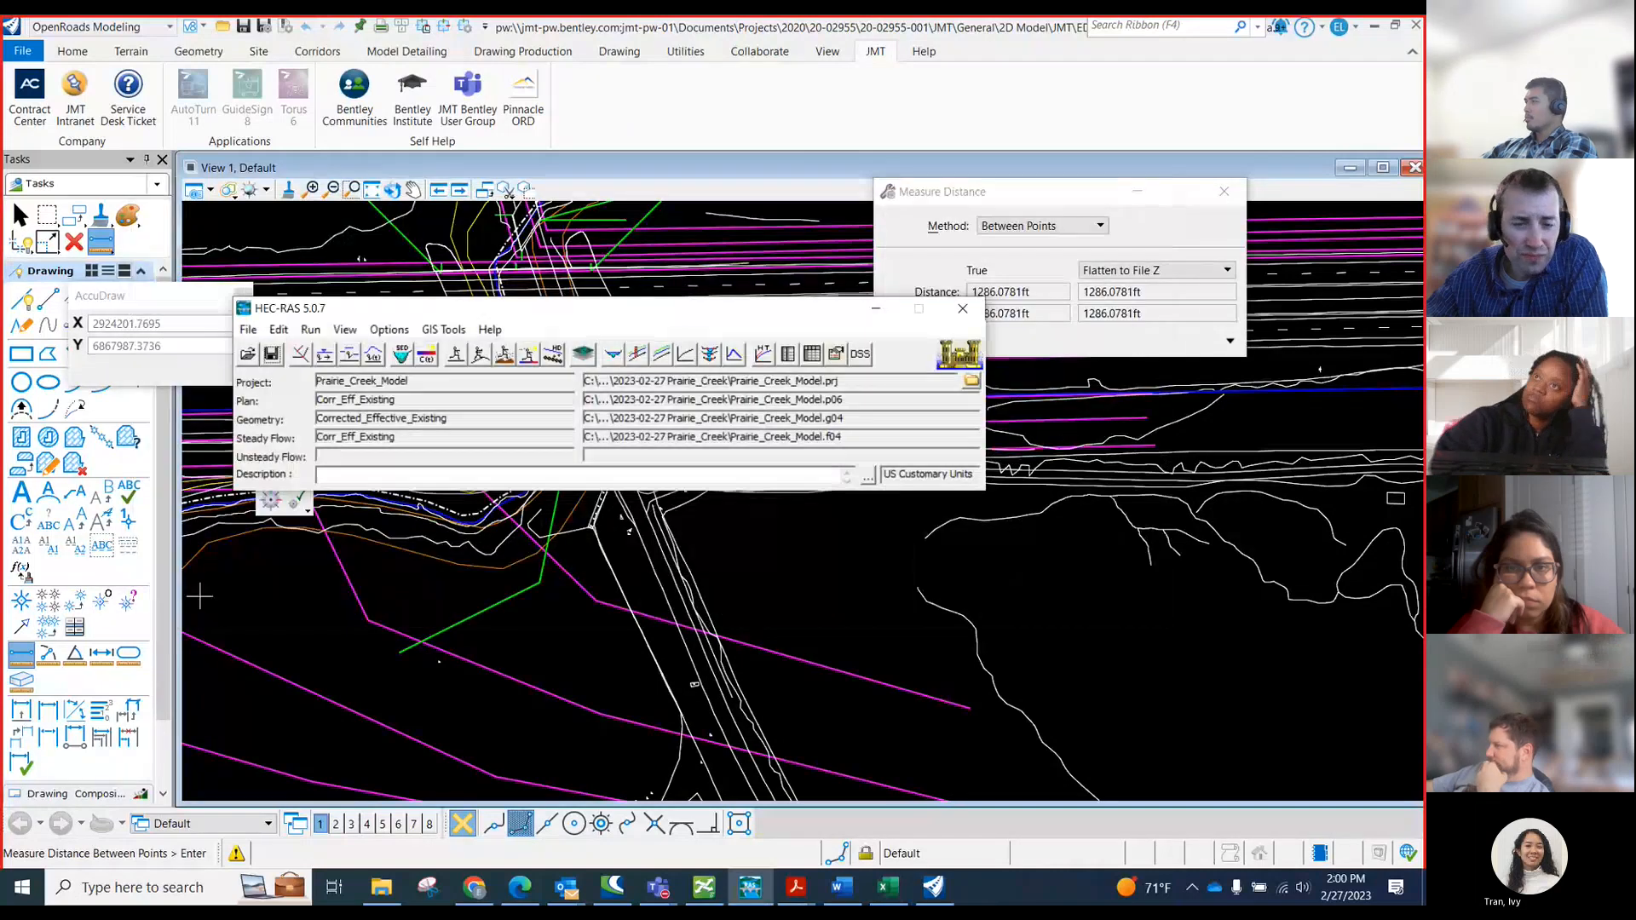
# - Move the HEC-RAS window clear of the drawing and examine the culvert crossing and its surrounding cross sections in plan
pyautogui.moveTo(328, 314); pyautogui.dragTo(755, 413)
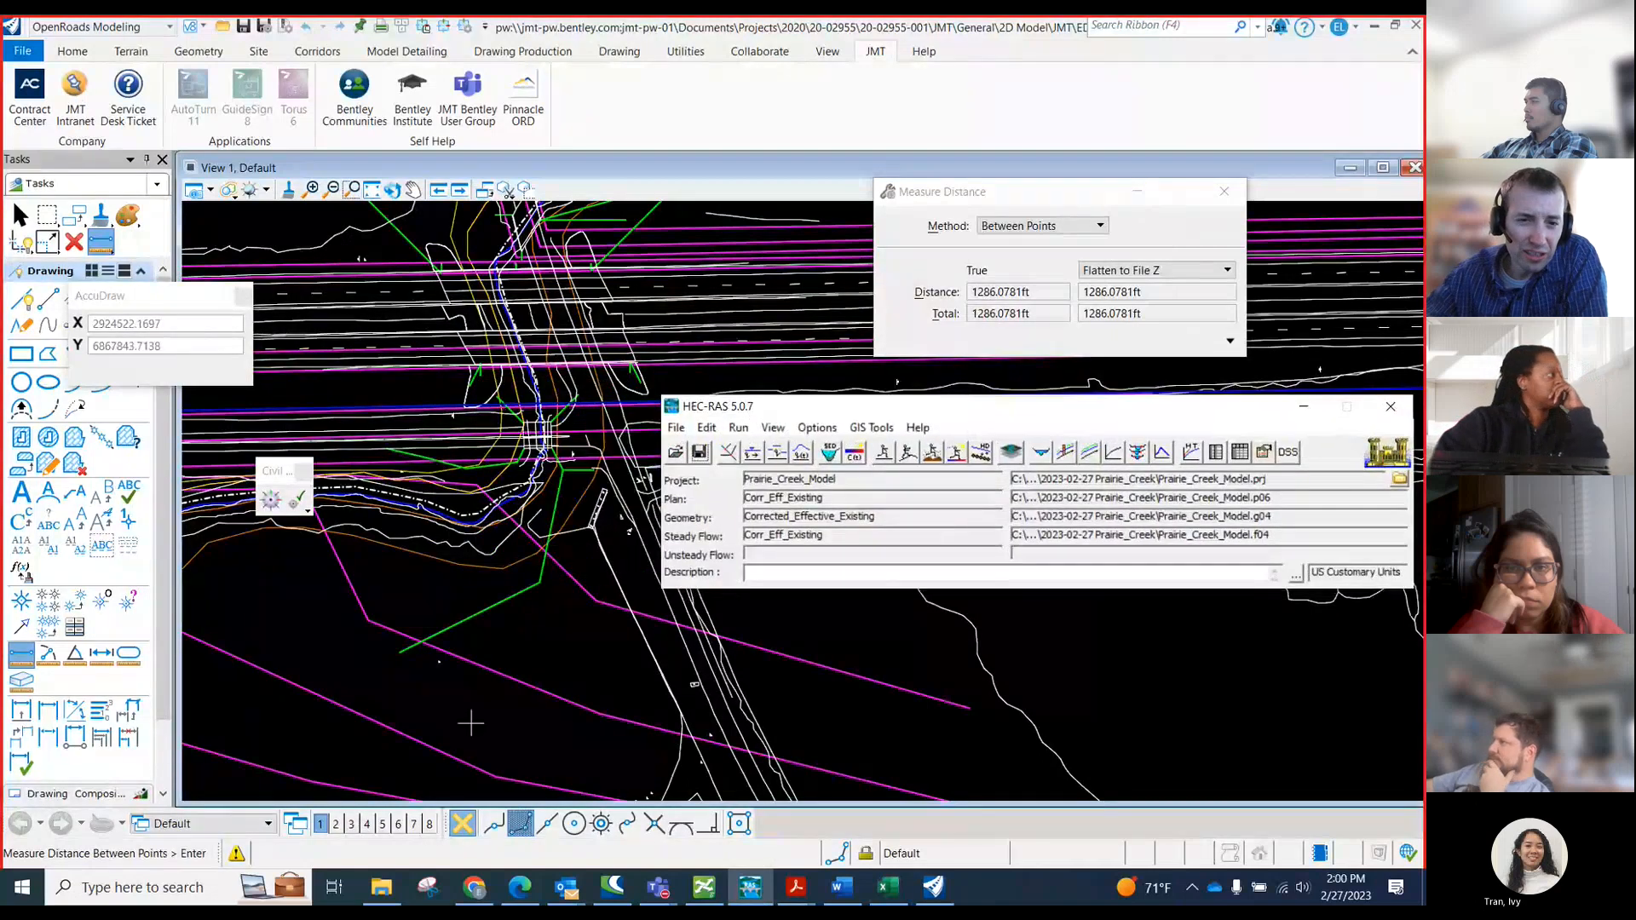
pyautogui.scroll(-2, 514, 704)
pyautogui.scroll(-1, 515, 704)
pyautogui.scroll(1, 584, 506)
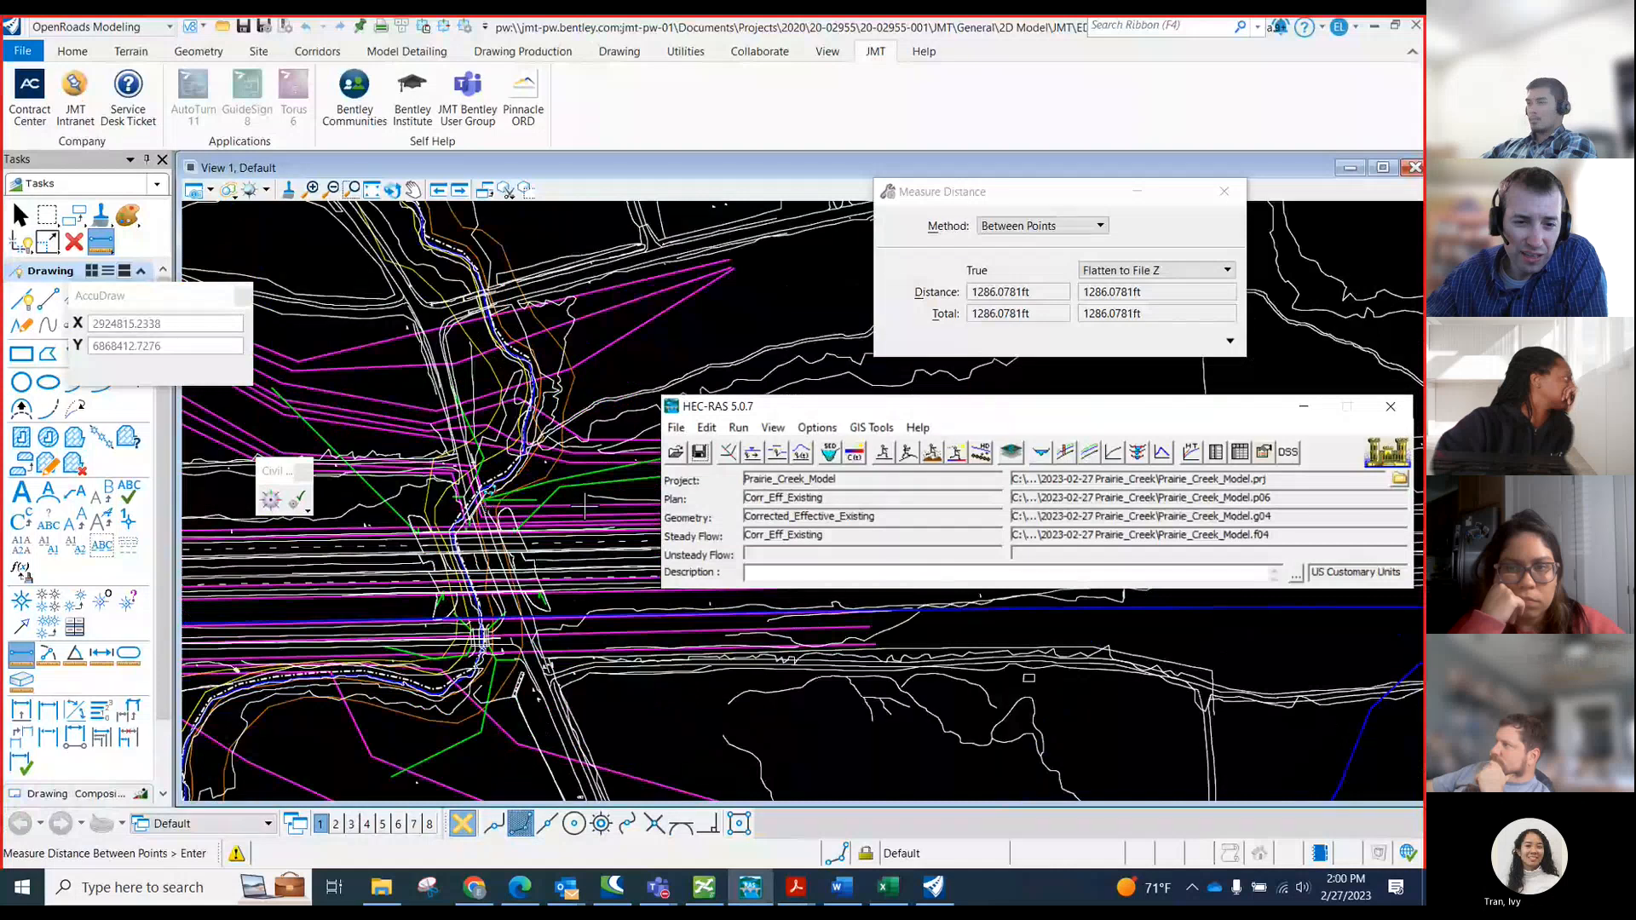
pyautogui.scroll(-1, 585, 506)
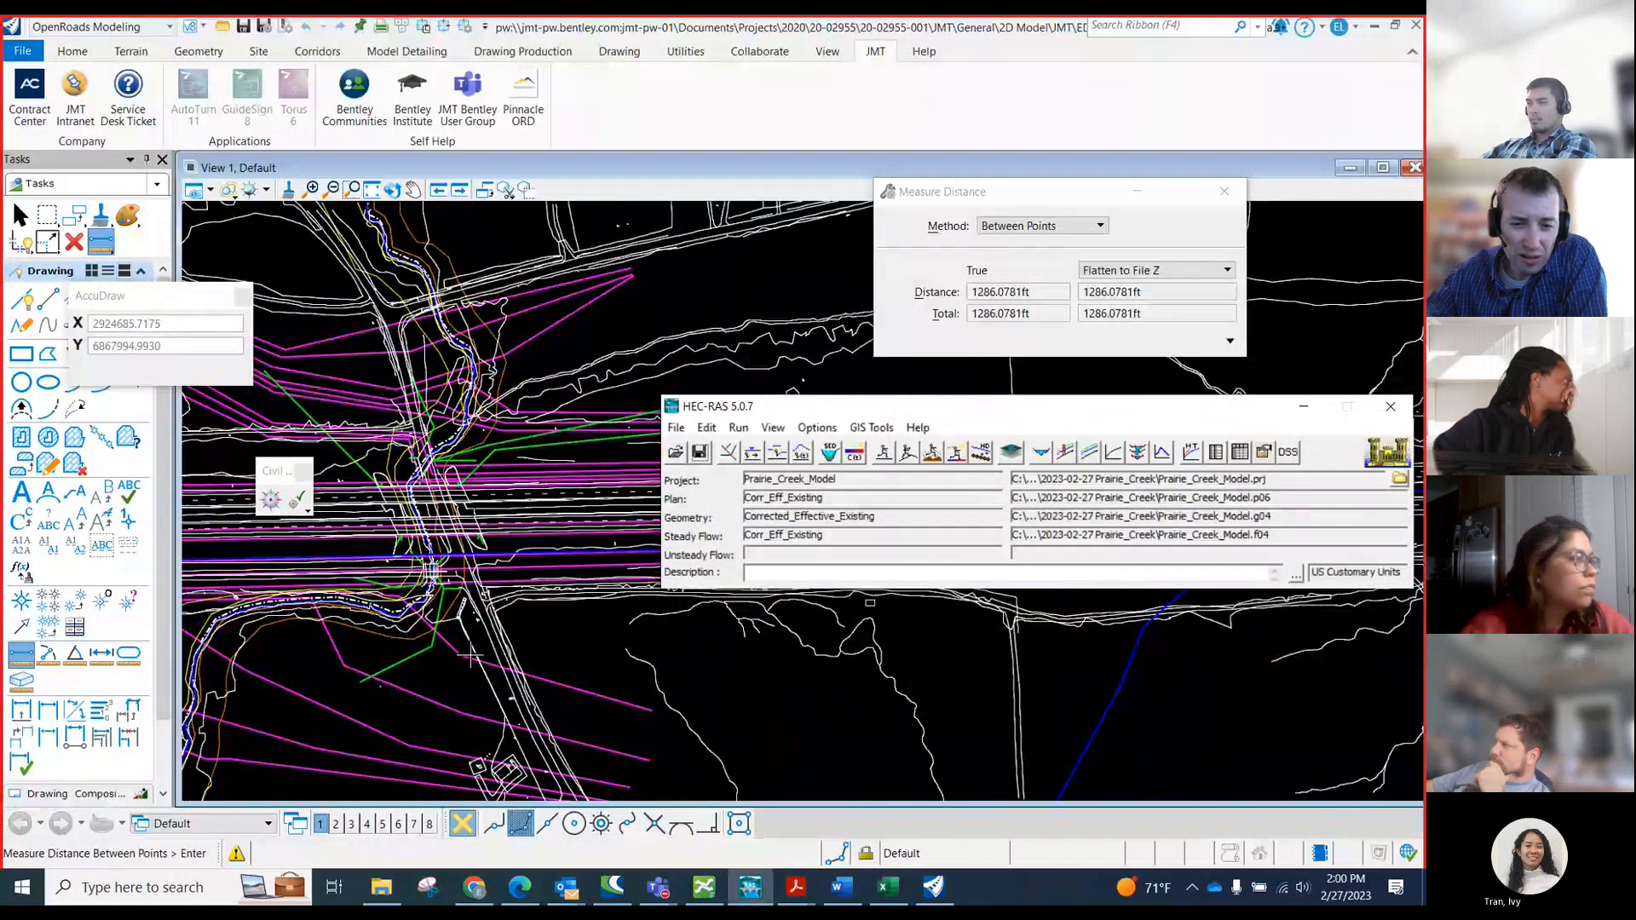
pyautogui.scroll(1, 470, 656)
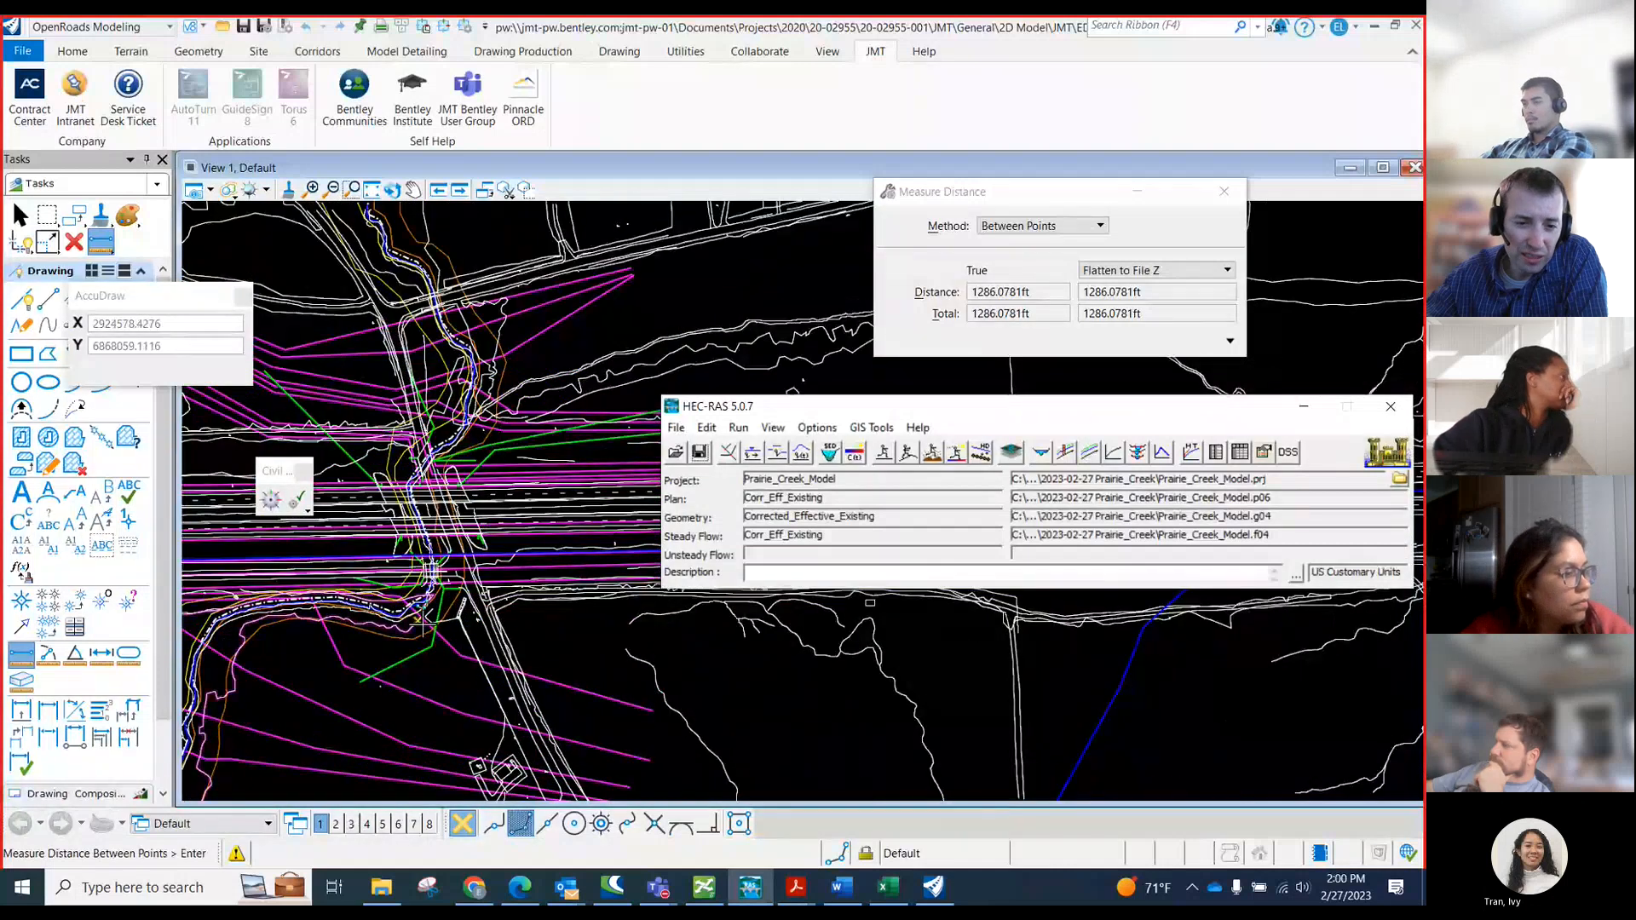
pyautogui.scroll(3, 432, 645)
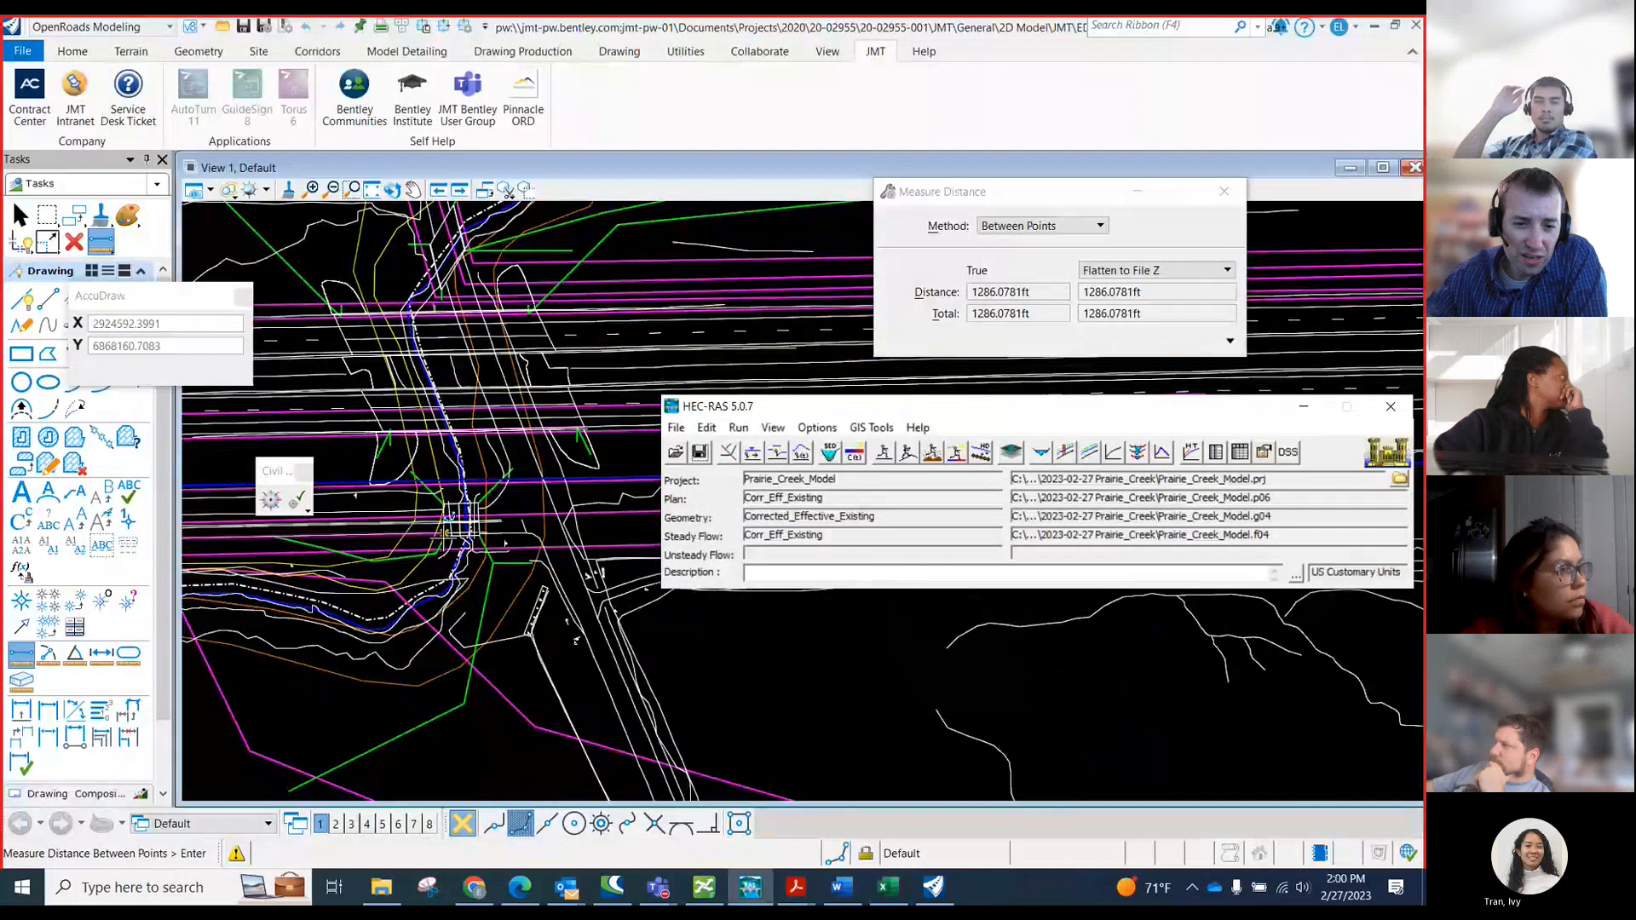
pyautogui.scroll(1, 482, 529)
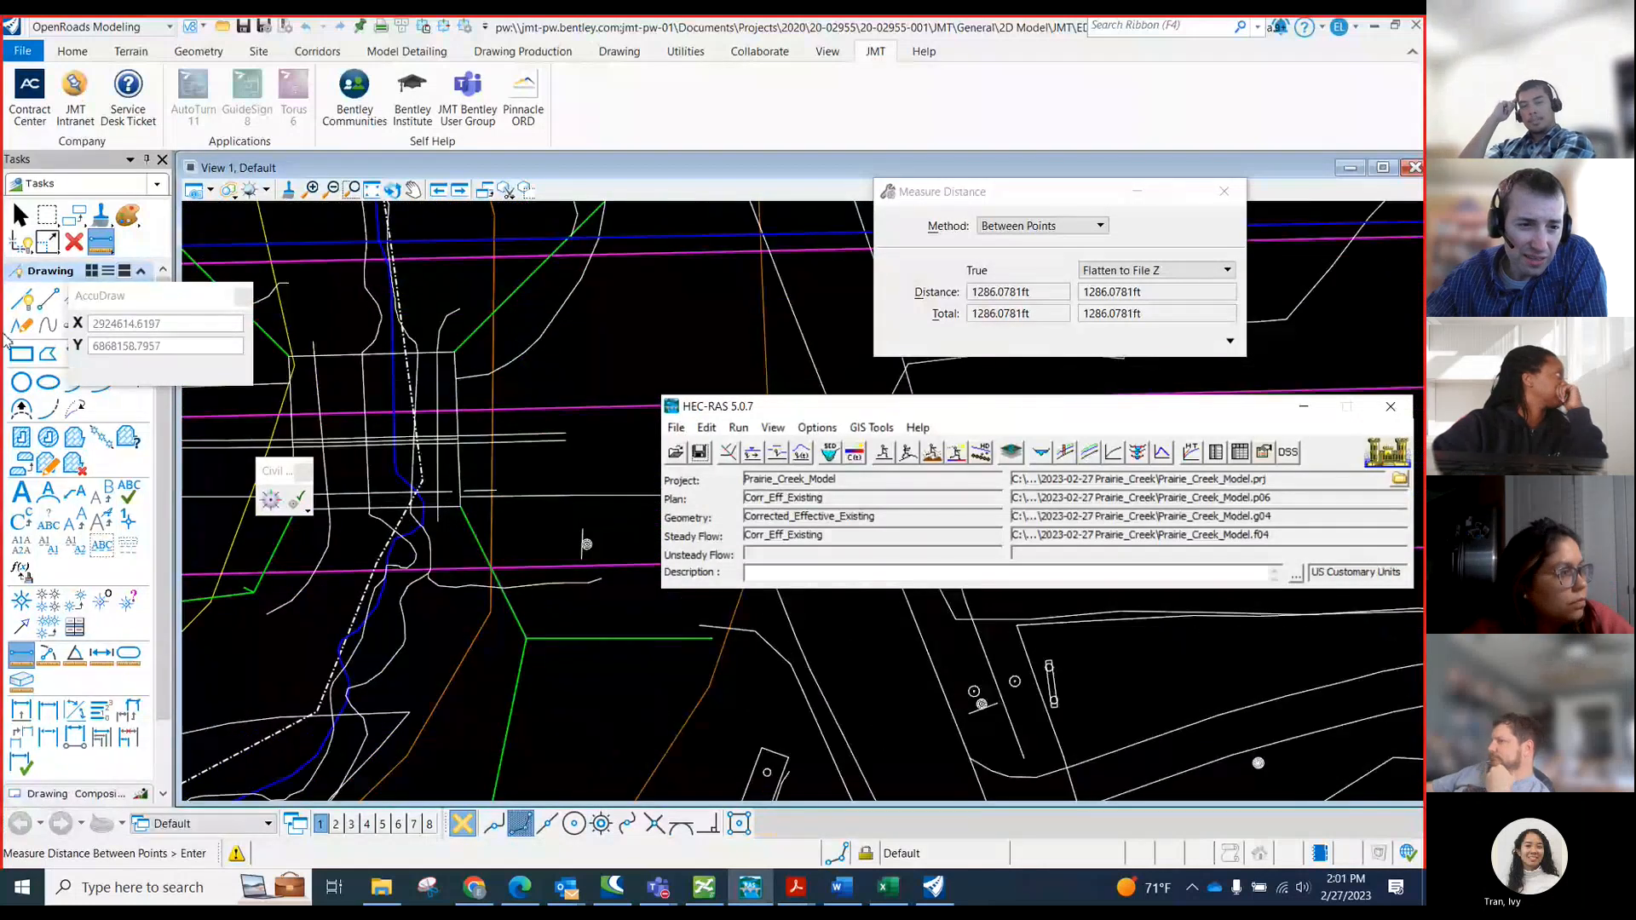
# - Match the active element settings to an existing green line on the Ineffective Flow level
pyautogui.click(21, 299)
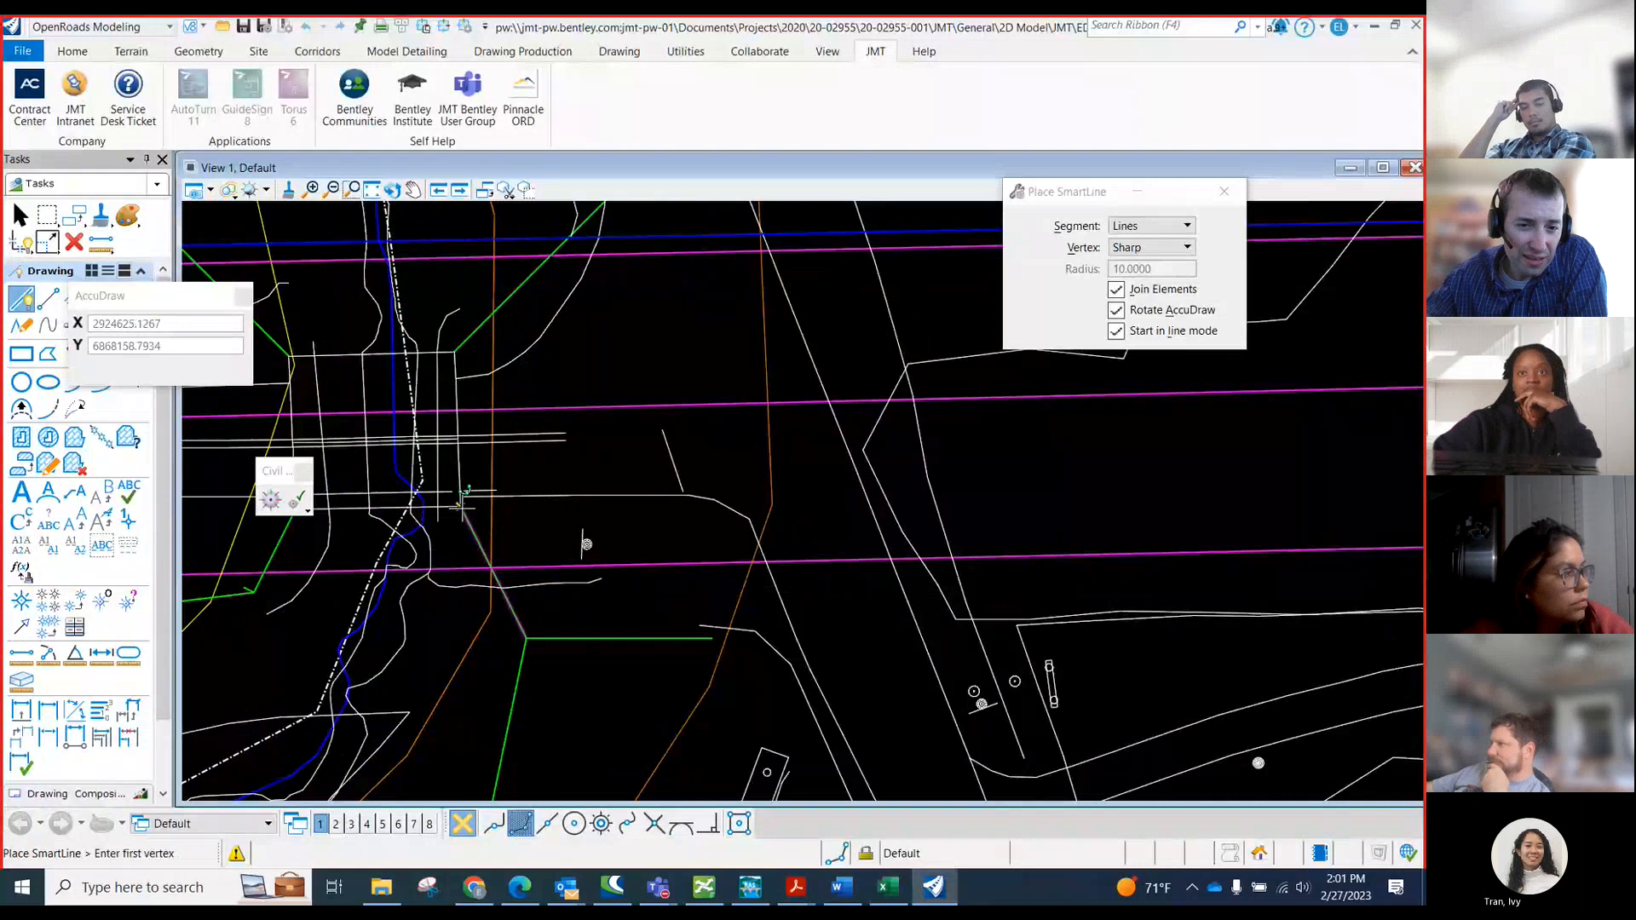
pyautogui.rightClick(461, 552)
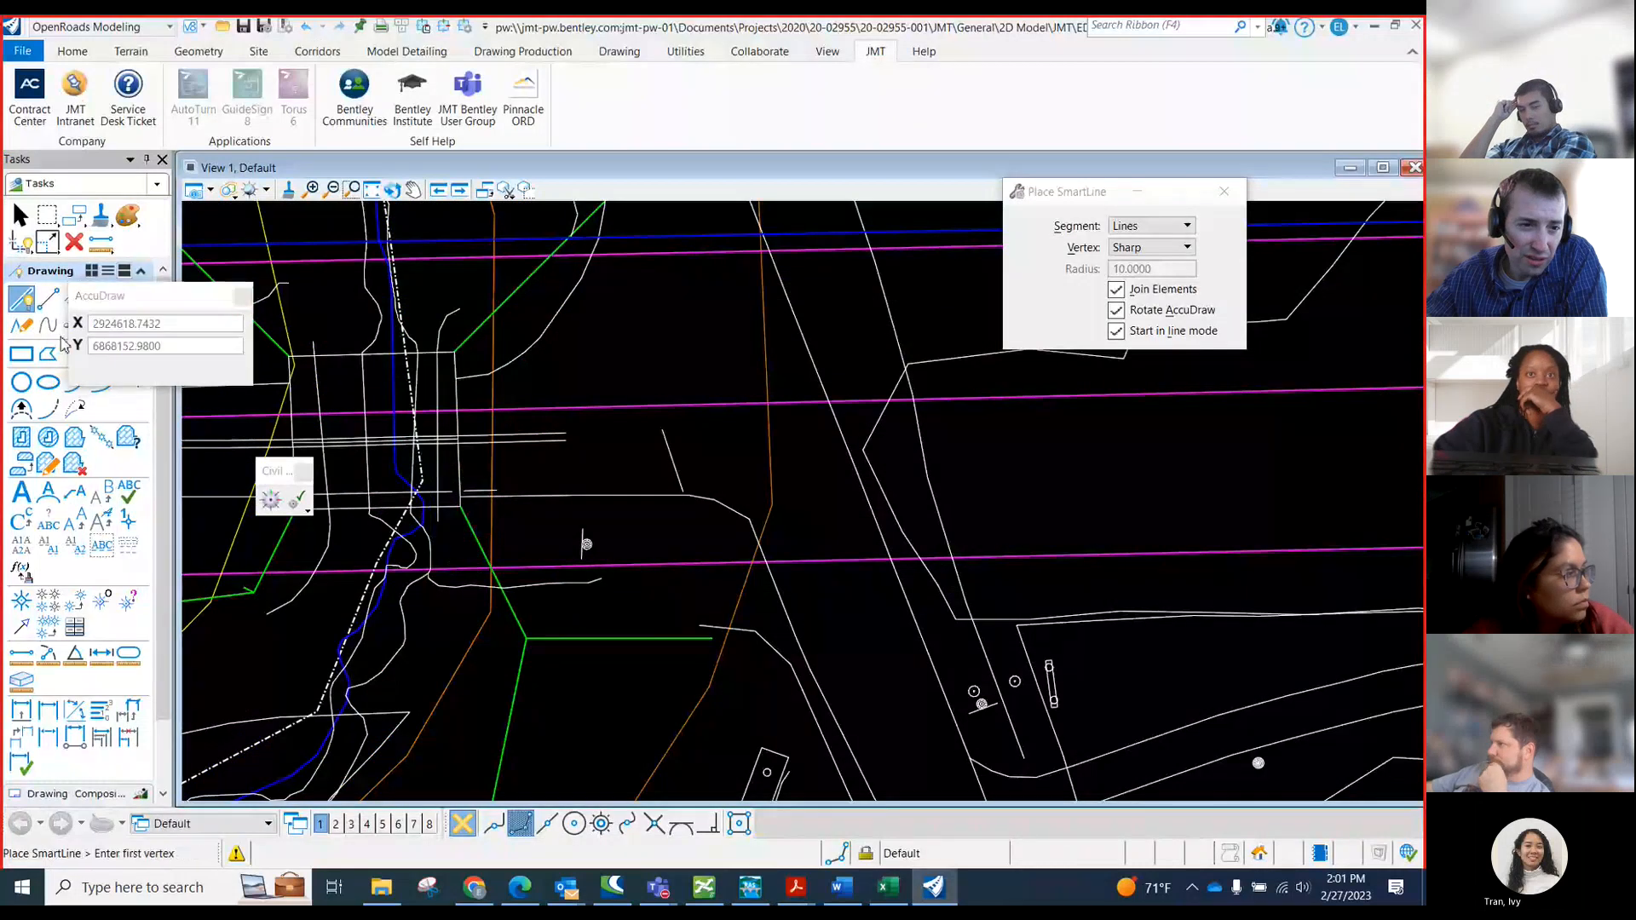
pyautogui.click(127, 217)
pyautogui.click(142, 392)
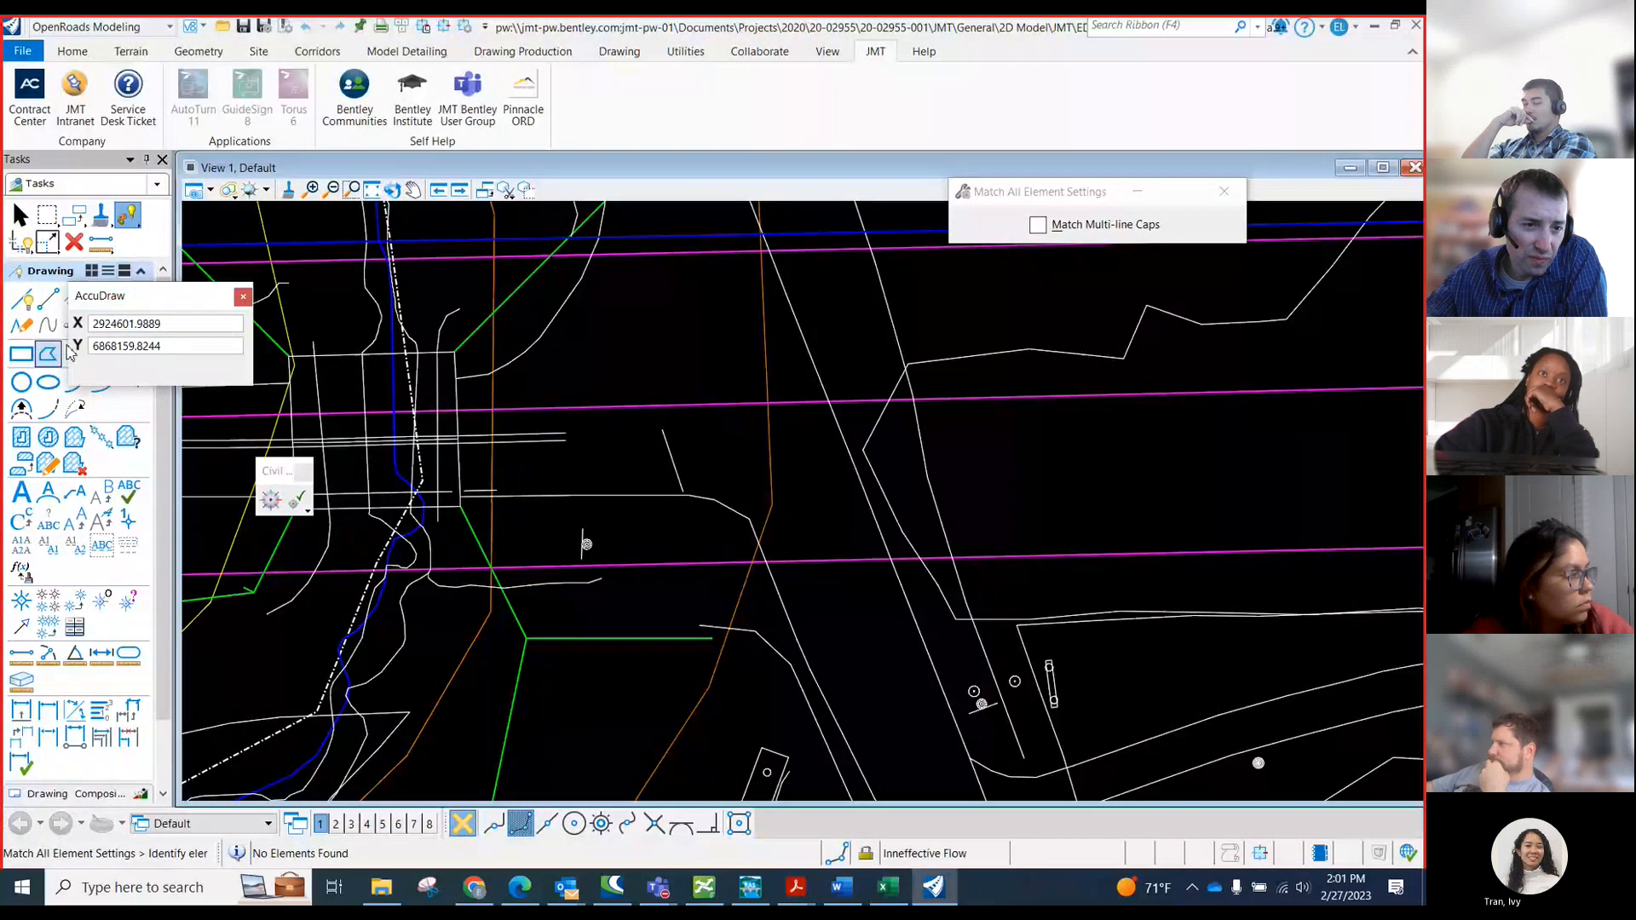
pyautogui.click(21, 298)
pyautogui.click(460, 509)
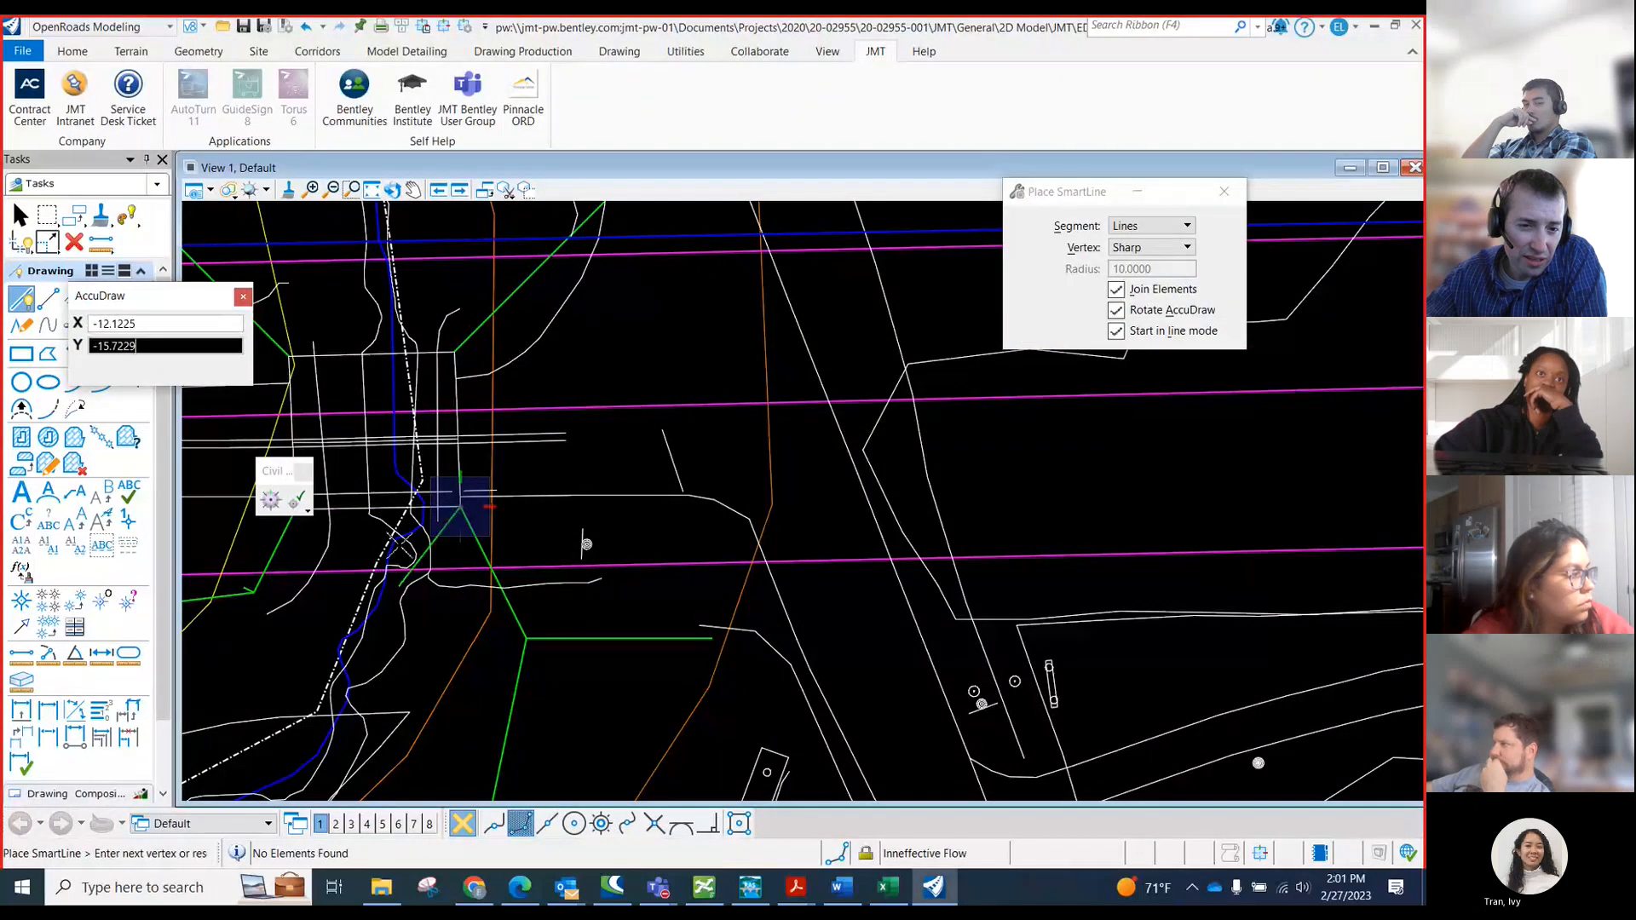
pyautogui.rightClick(478, 389)
pyautogui.scroll(-2, 478, 388)
pyautogui.scroll(-1, 524, 495)
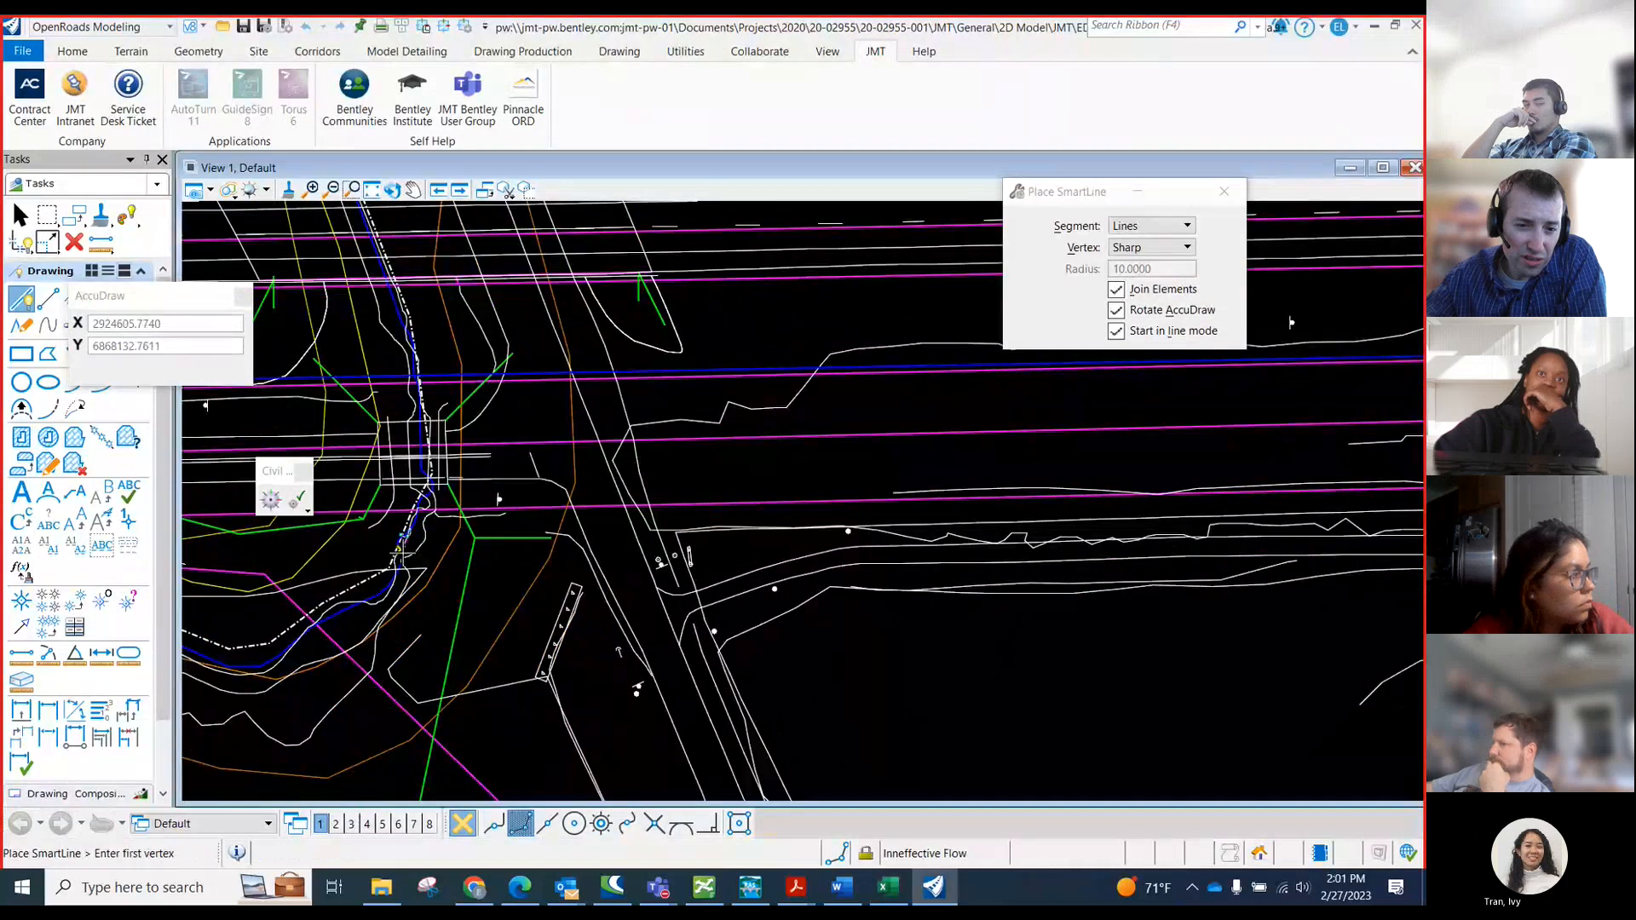
pyautogui.click(474, 539)
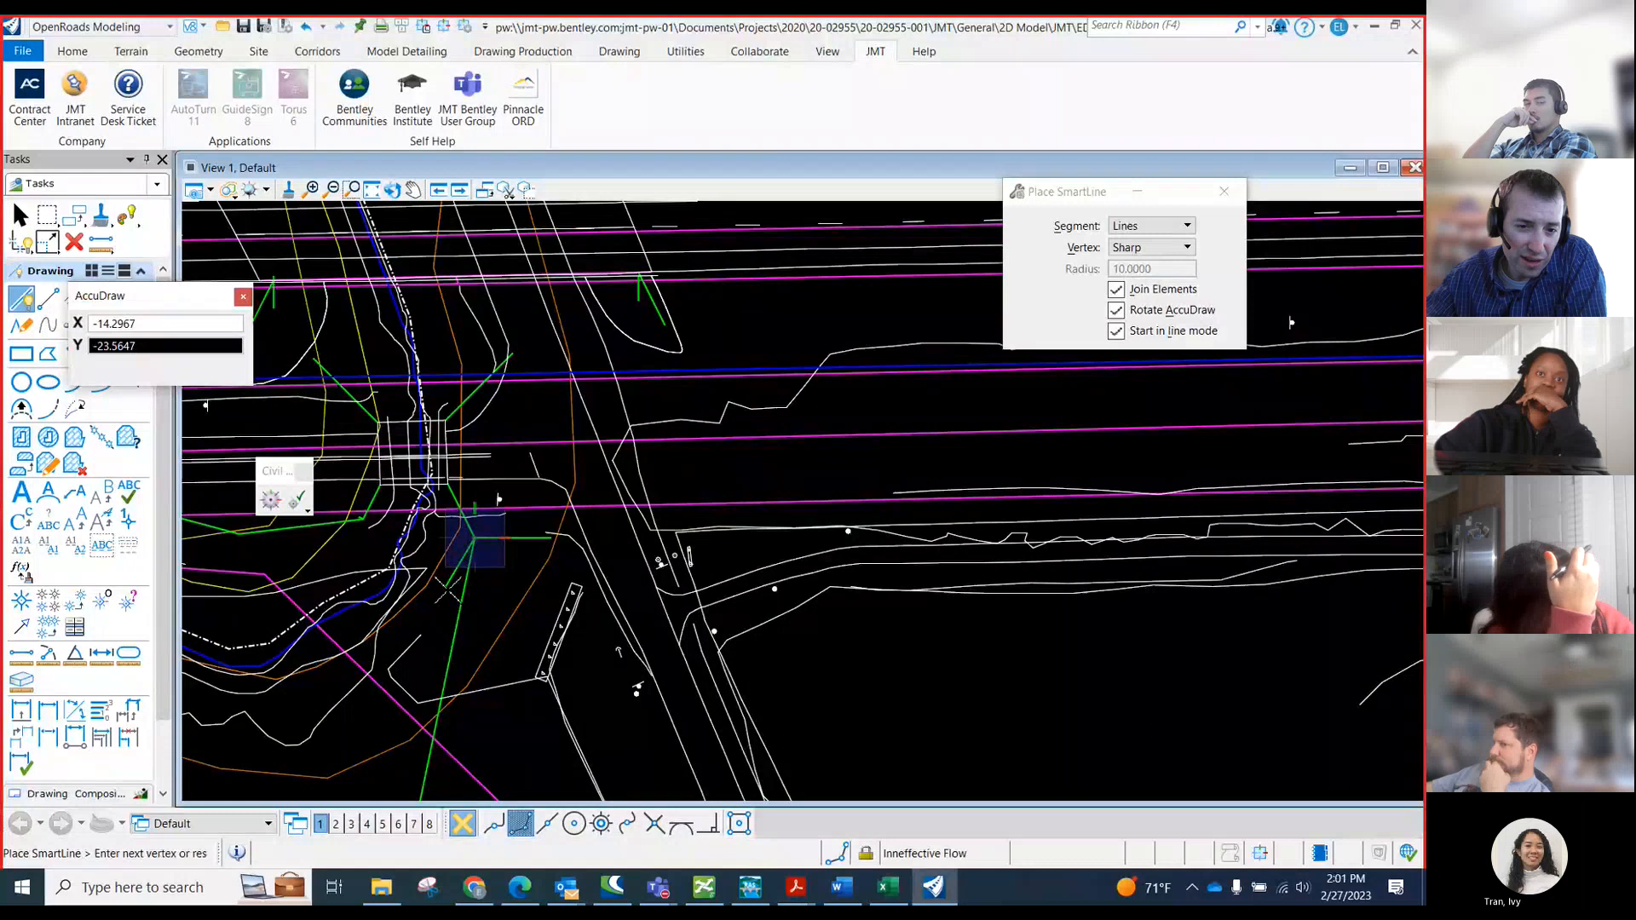
pyautogui.scroll(-2, 467, 596)
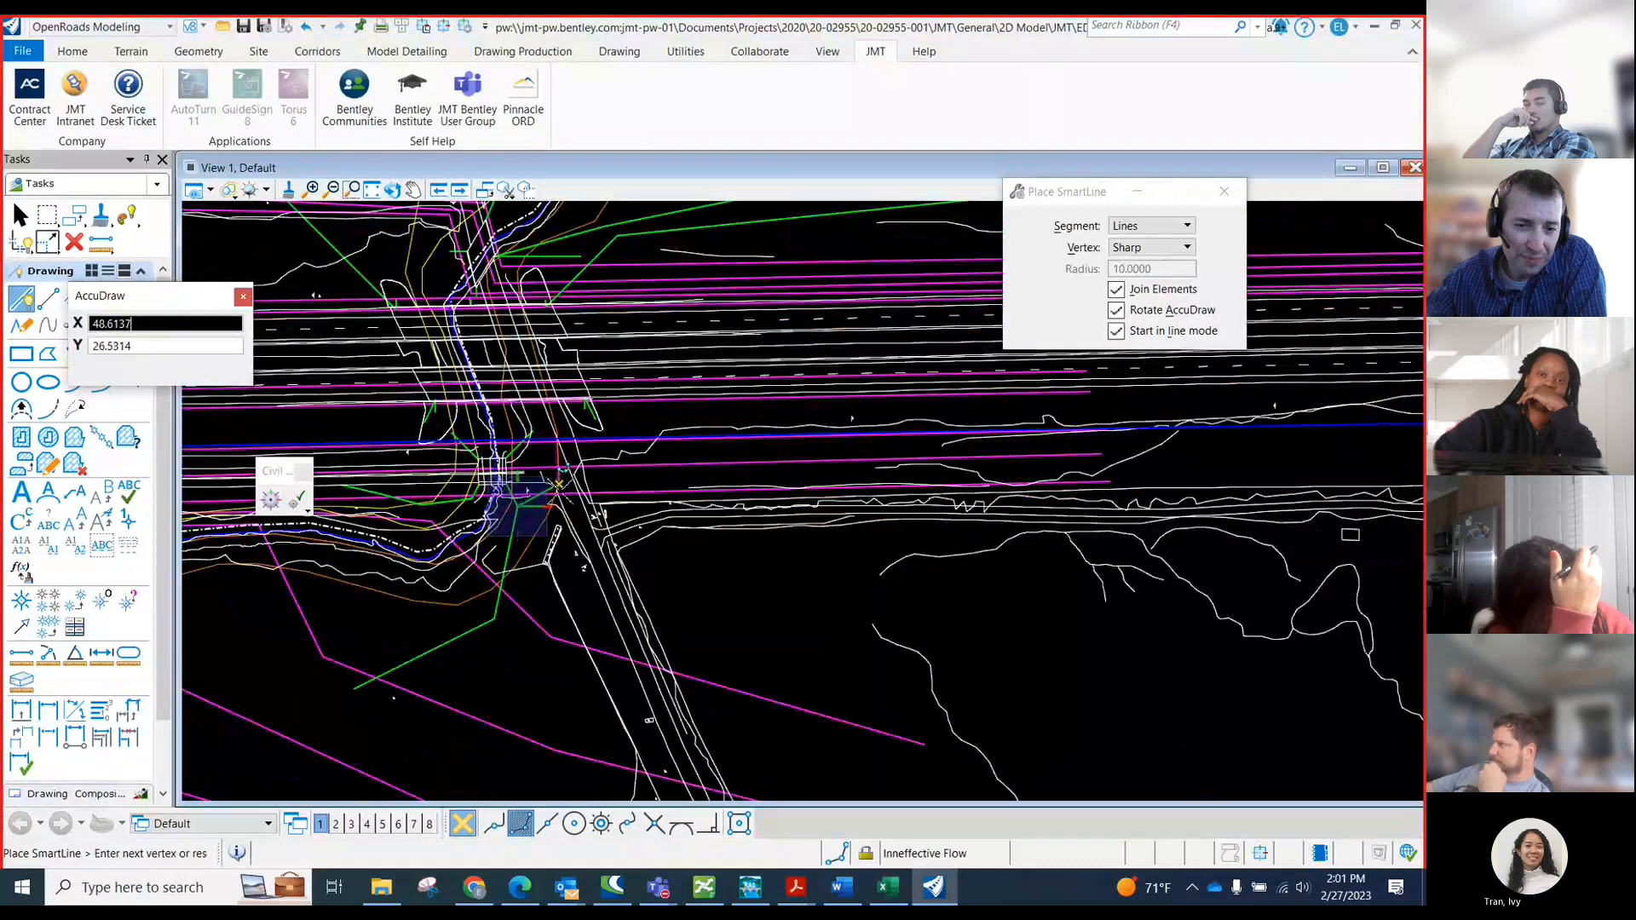
pyautogui.rightClick(489, 625)
# - Switch to HEC-RAS, move its main window clear of the crossing, and open the geometry and bridge/culvert data for Wood Springs Road, station 1325
pyautogui.scroll(1, 485, 623)
pyautogui.scroll(1, 485, 625)
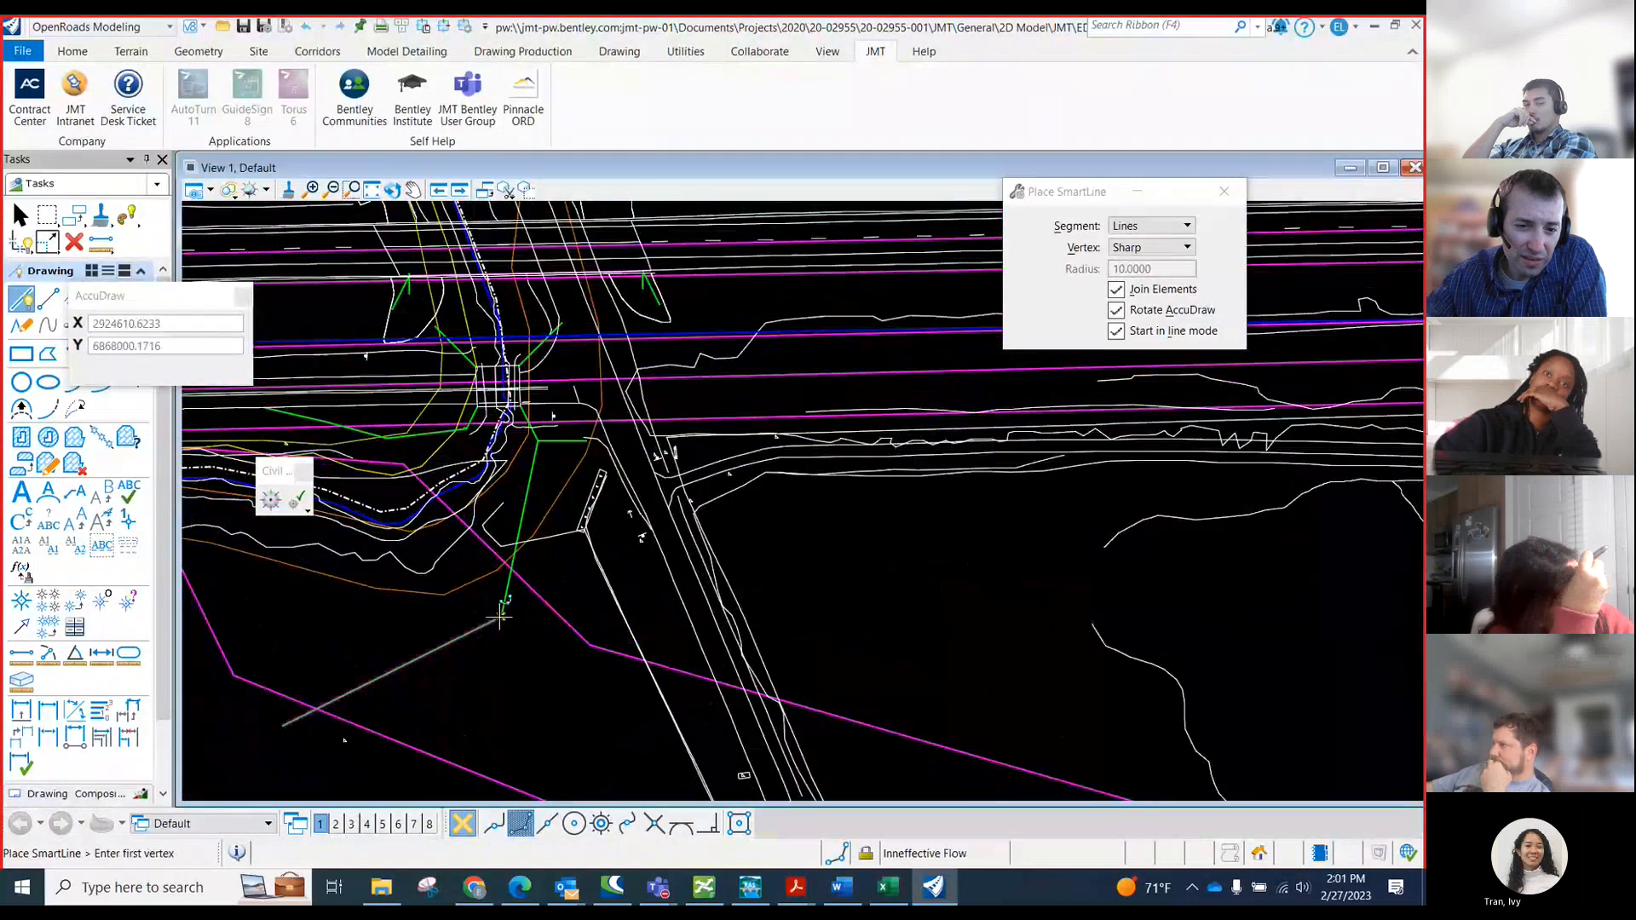
pyautogui.scroll(-2, 508, 617)
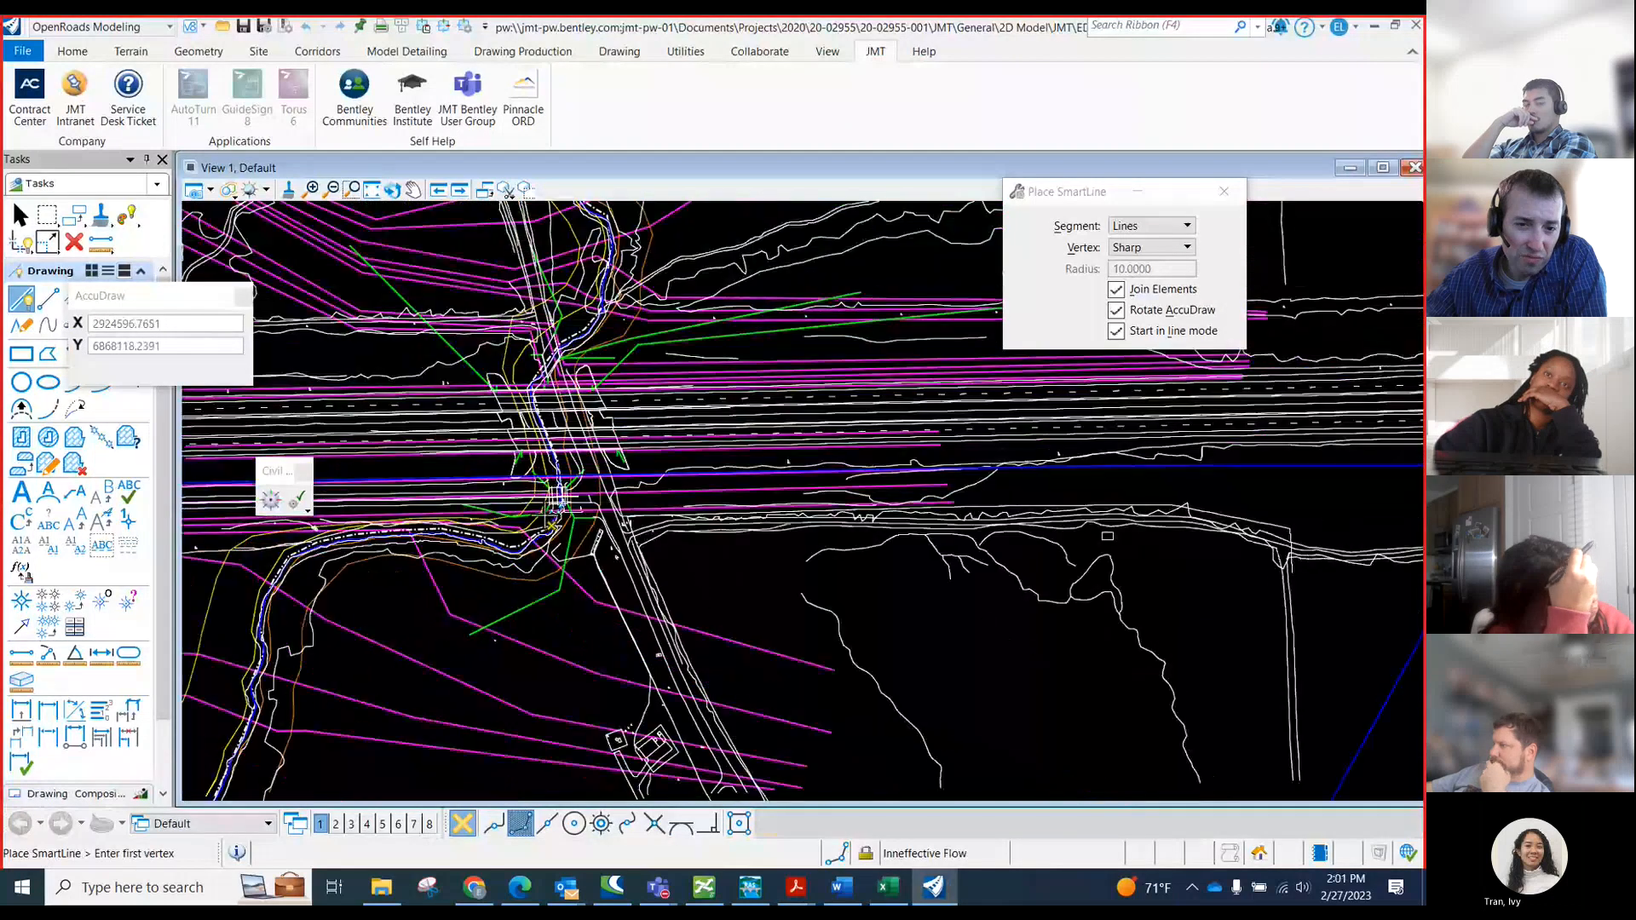
pyautogui.scroll(1, 554, 502)
pyautogui.scroll(2, 464, 522)
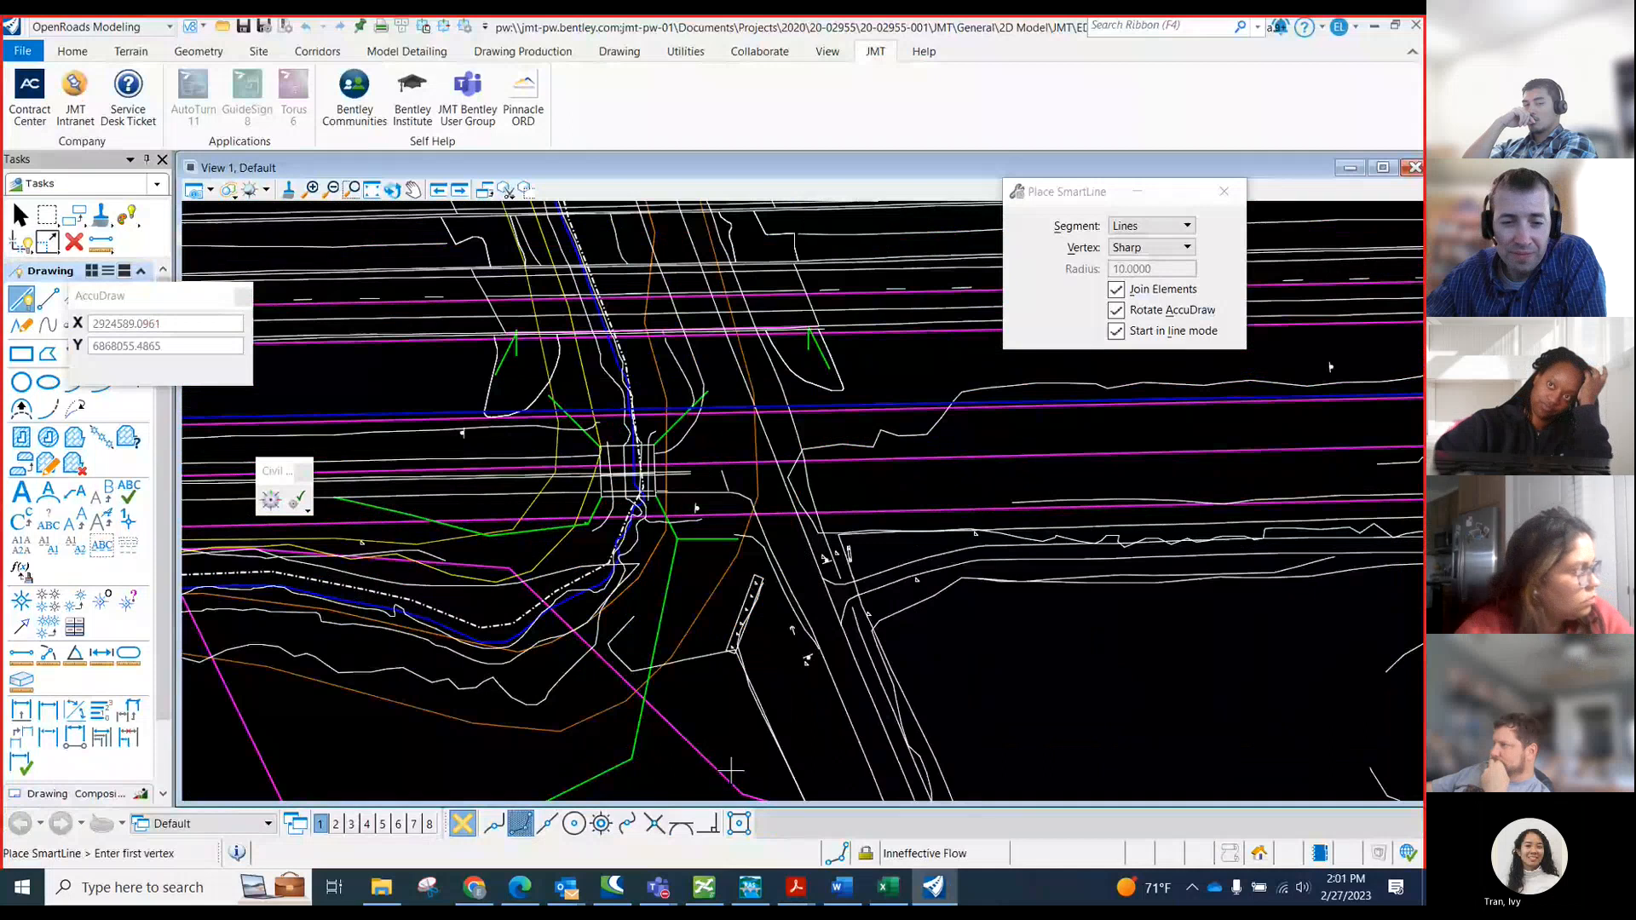
pyautogui.scroll(-1, 730, 771)
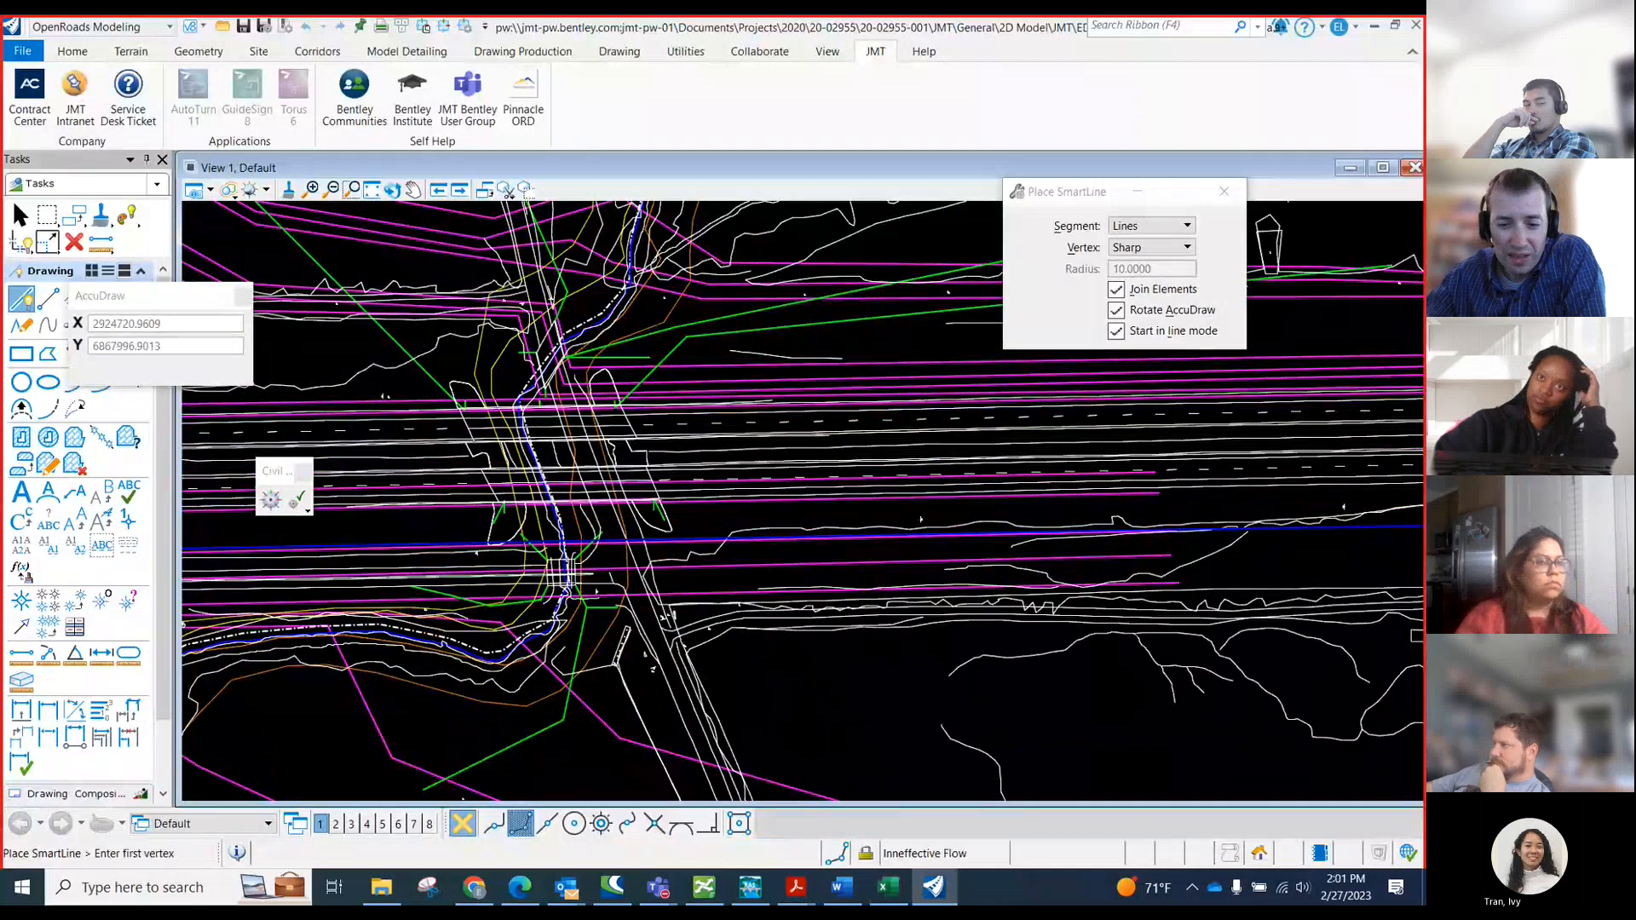
pyautogui.click(750, 889)
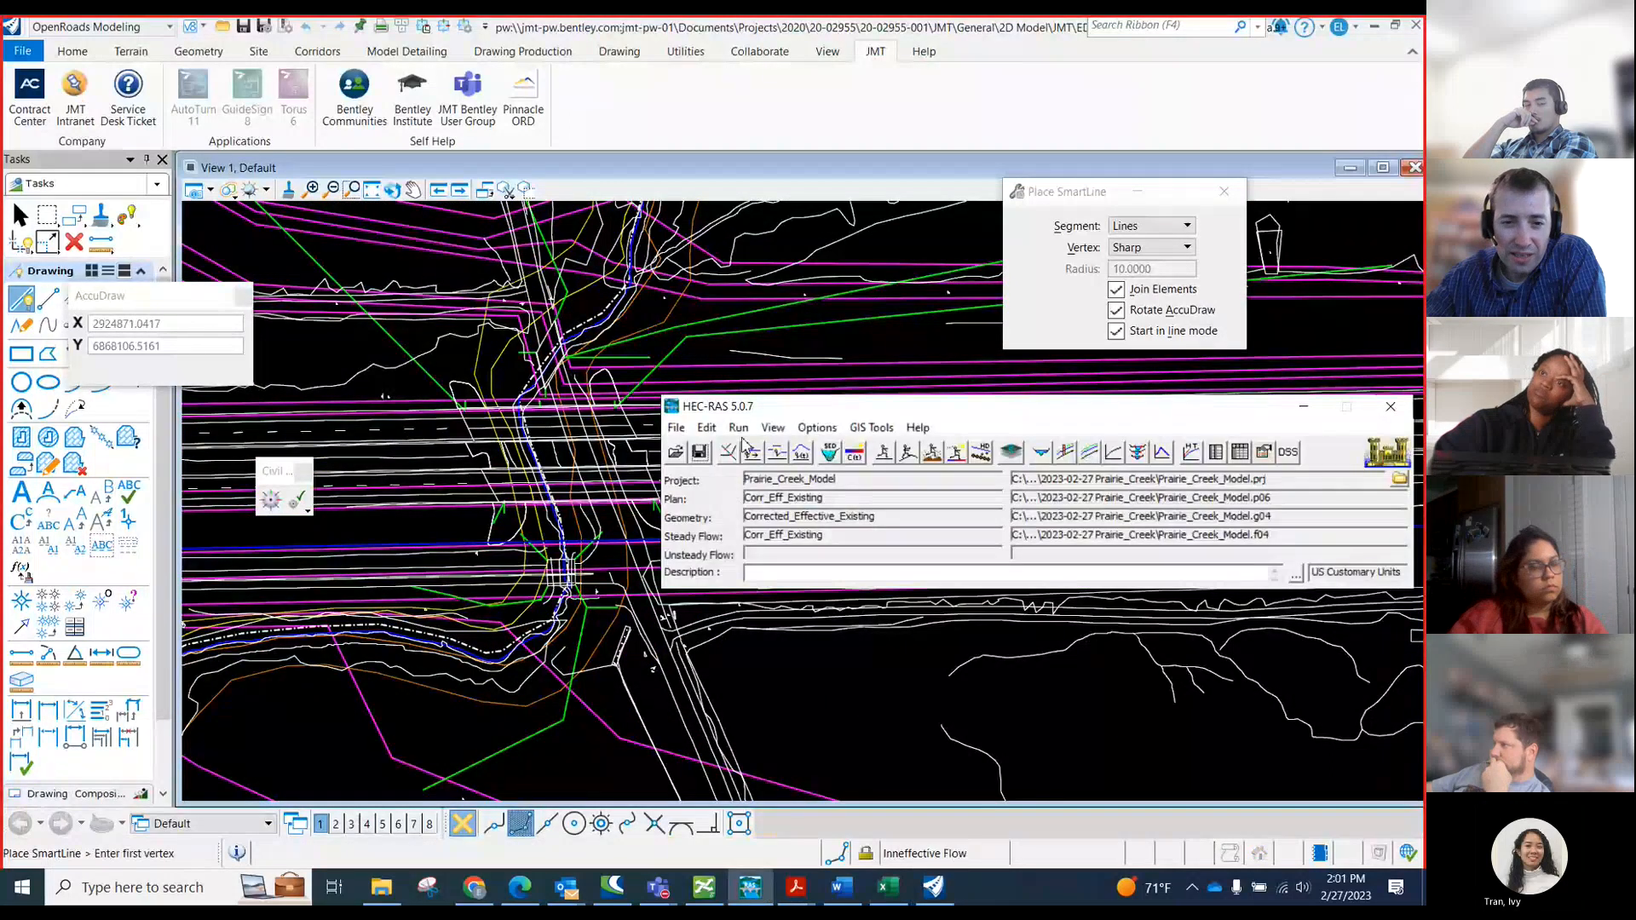
pyautogui.moveTo(743, 408); pyautogui.dragTo(513, 698)
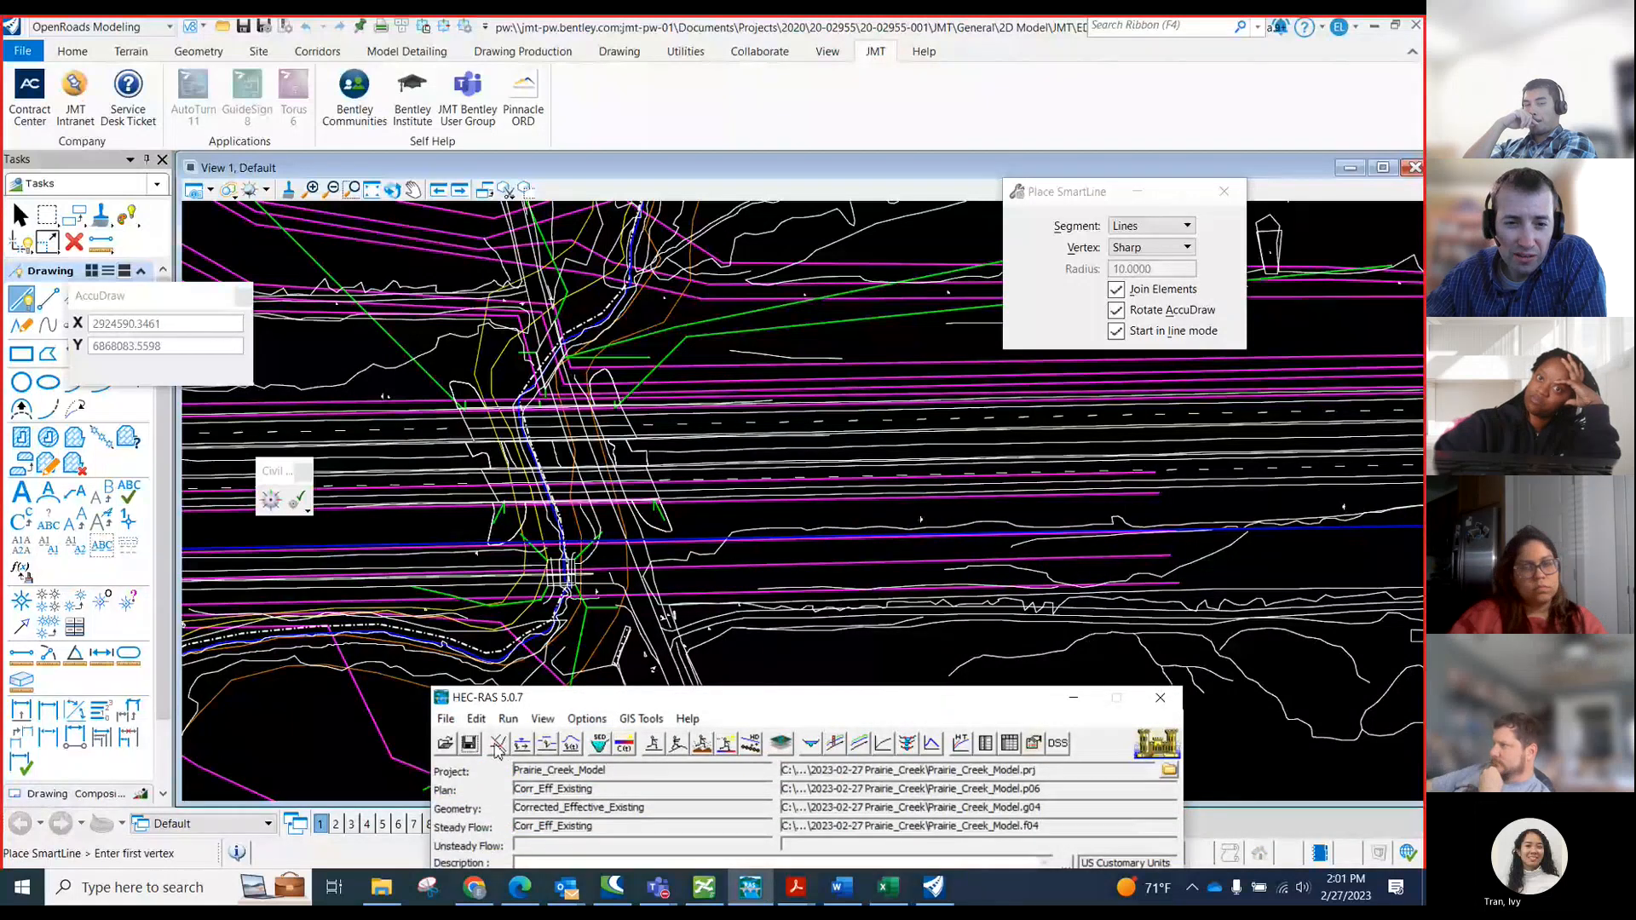
pyautogui.scroll(2, 921, 519)
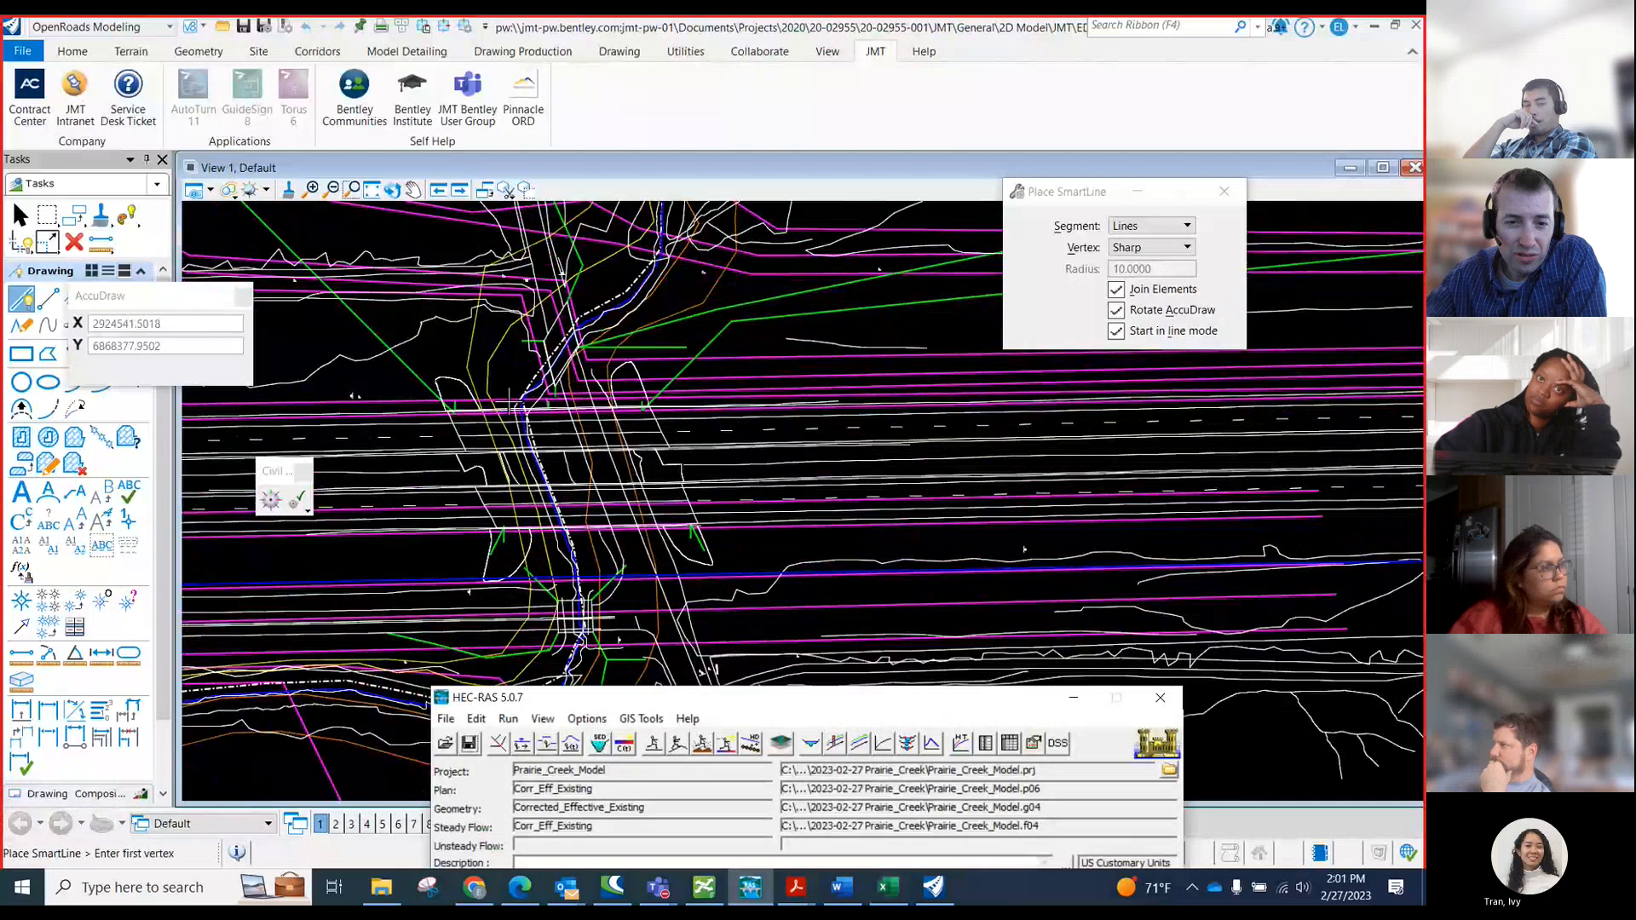
pyautogui.scroll(2, 510, 409)
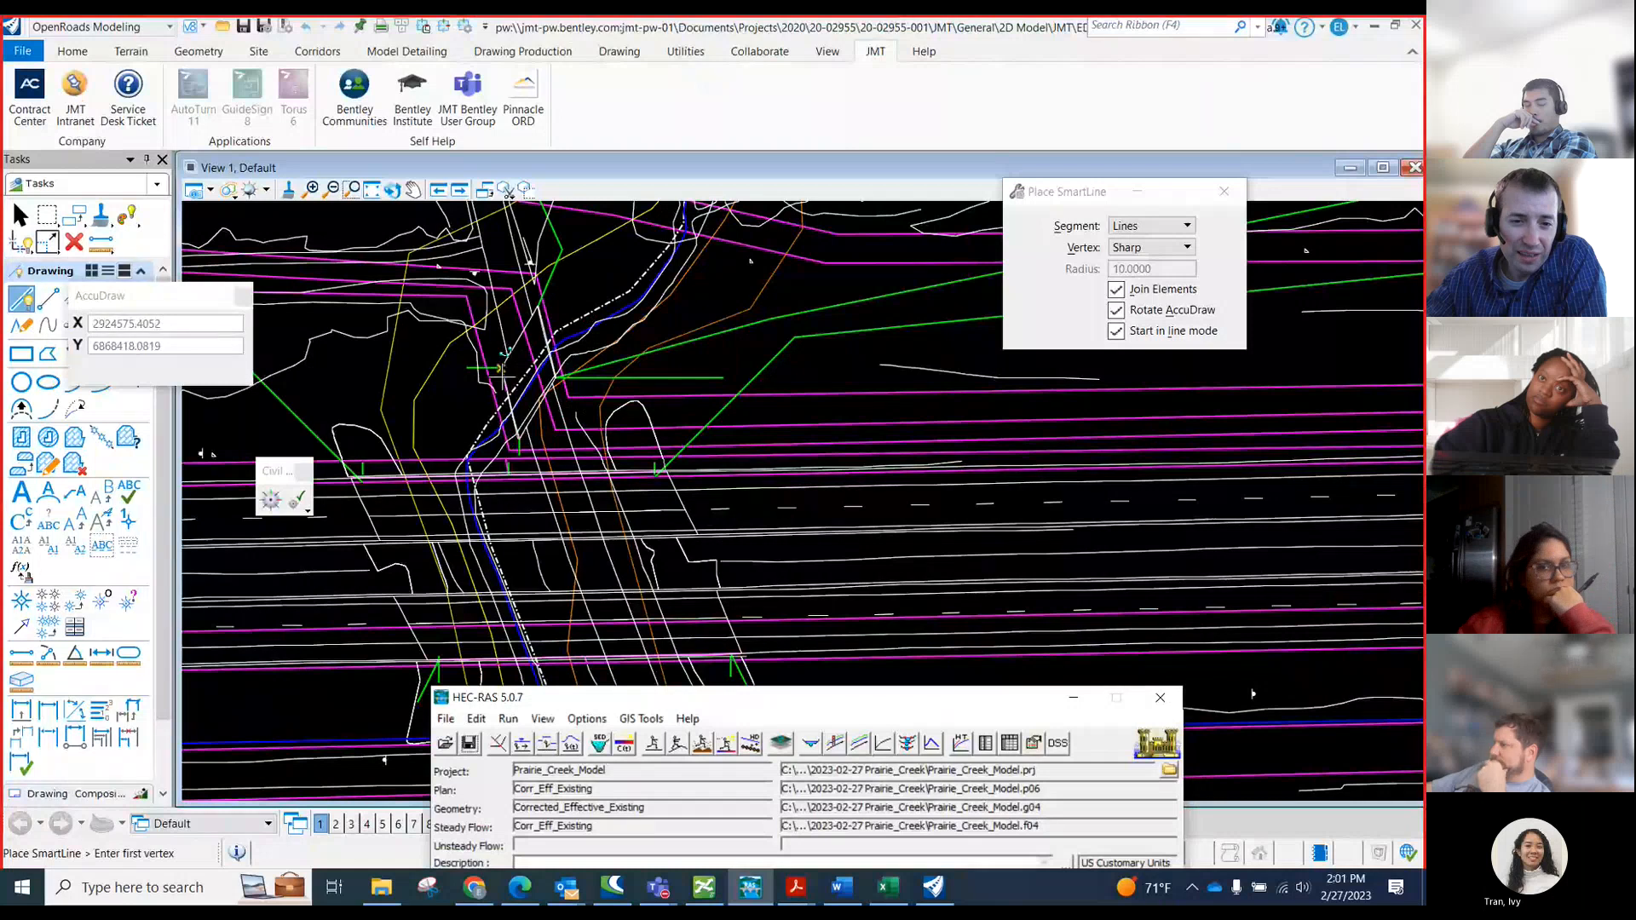
pyautogui.click(497, 742)
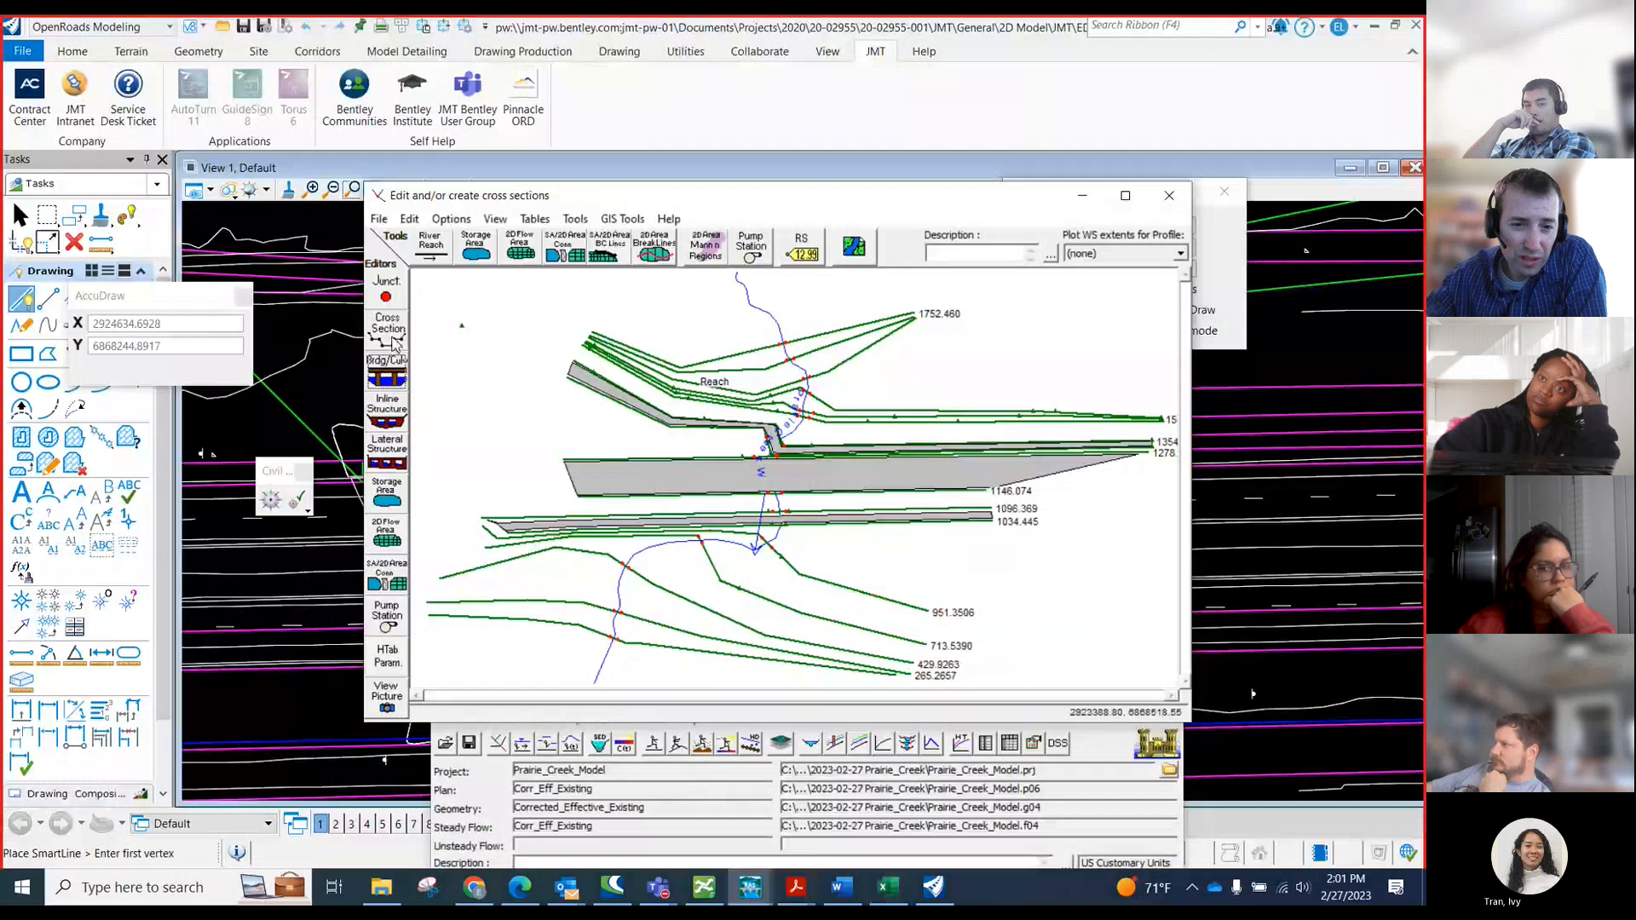
pyautogui.click(388, 375)
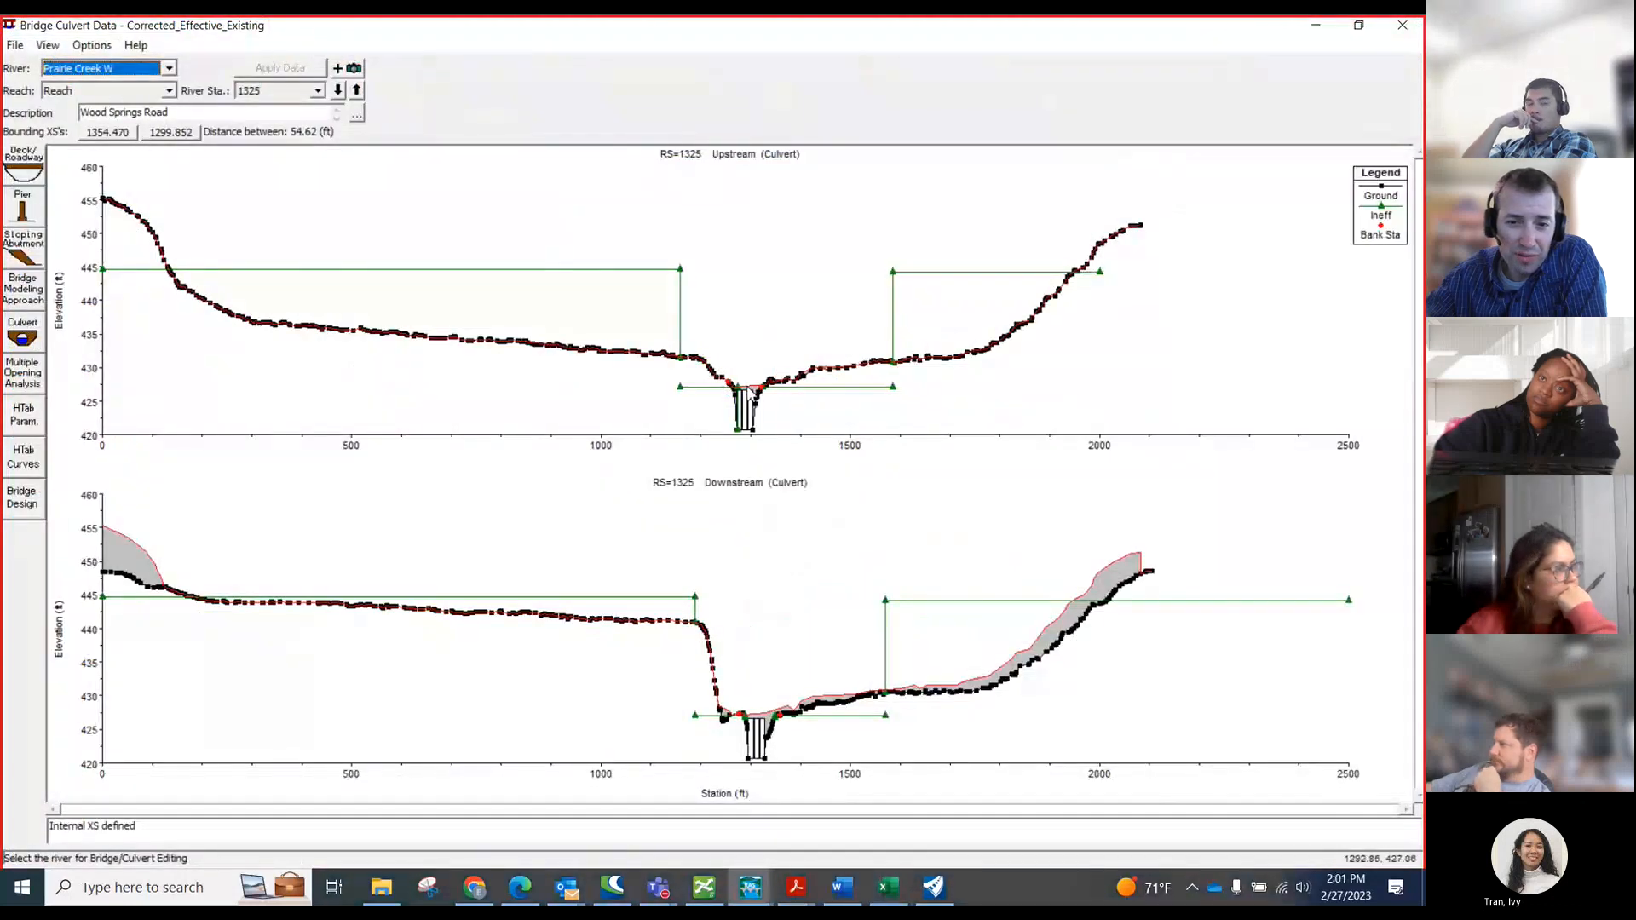
# - Examine the Wood Springs Road culvert barrels and ineffective flow limits up close, and restore the full upstream and downstream plots
pyautogui.rightClick(747, 375)
pyautogui.click(777, 380)
pyautogui.moveTo(722, 361); pyautogui.dragTo(792, 454)
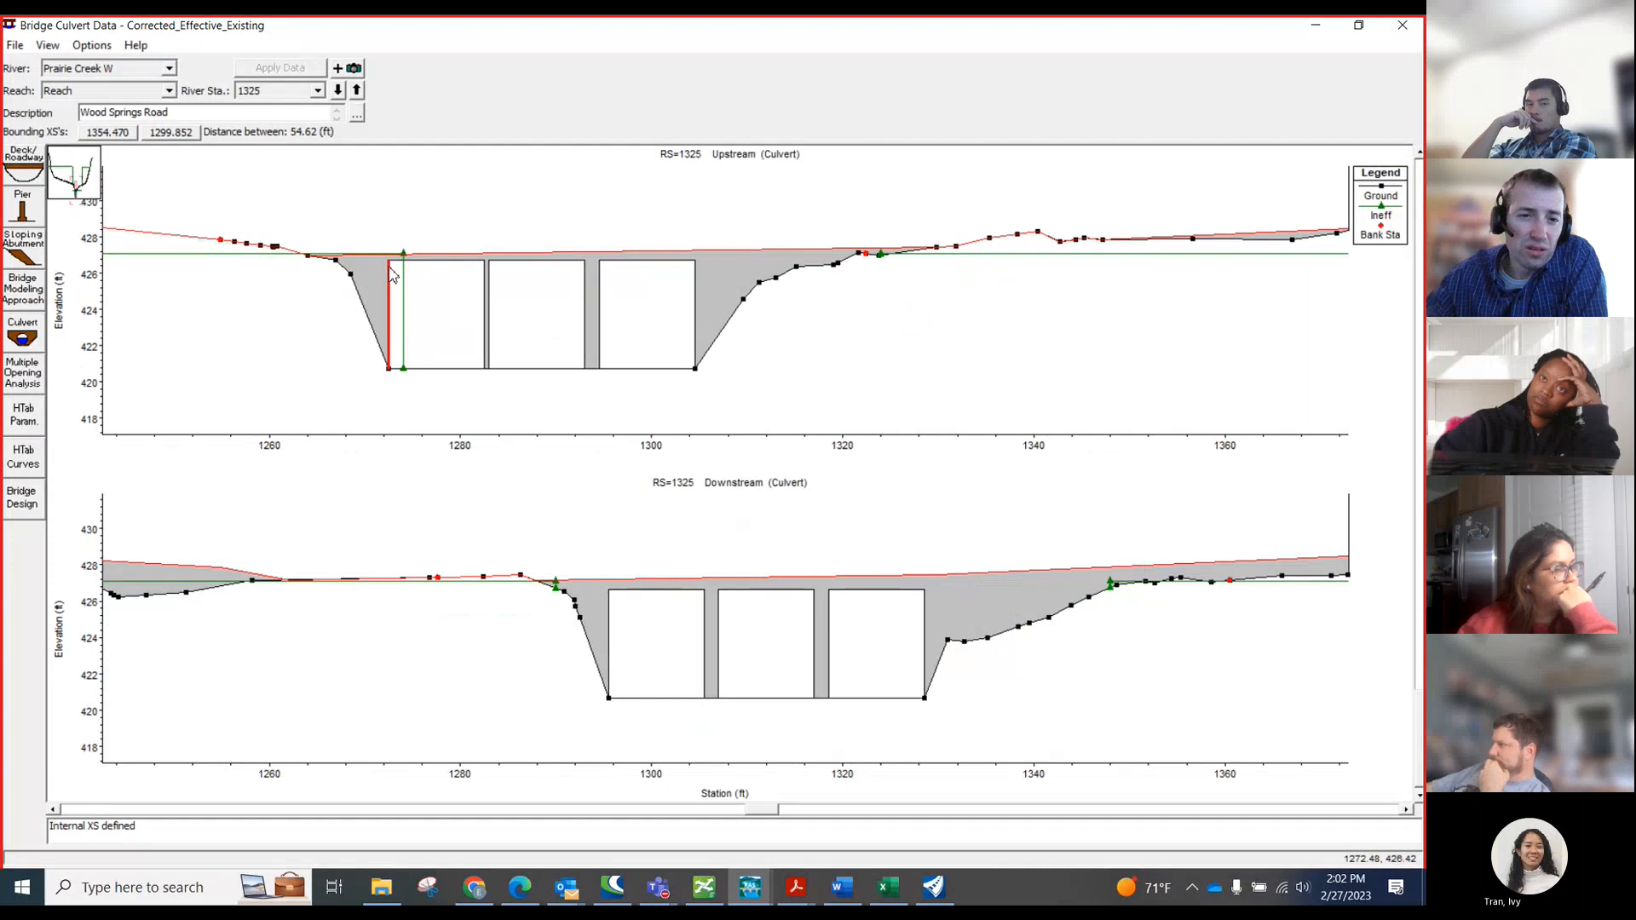
pyautogui.moveTo(388, 260)
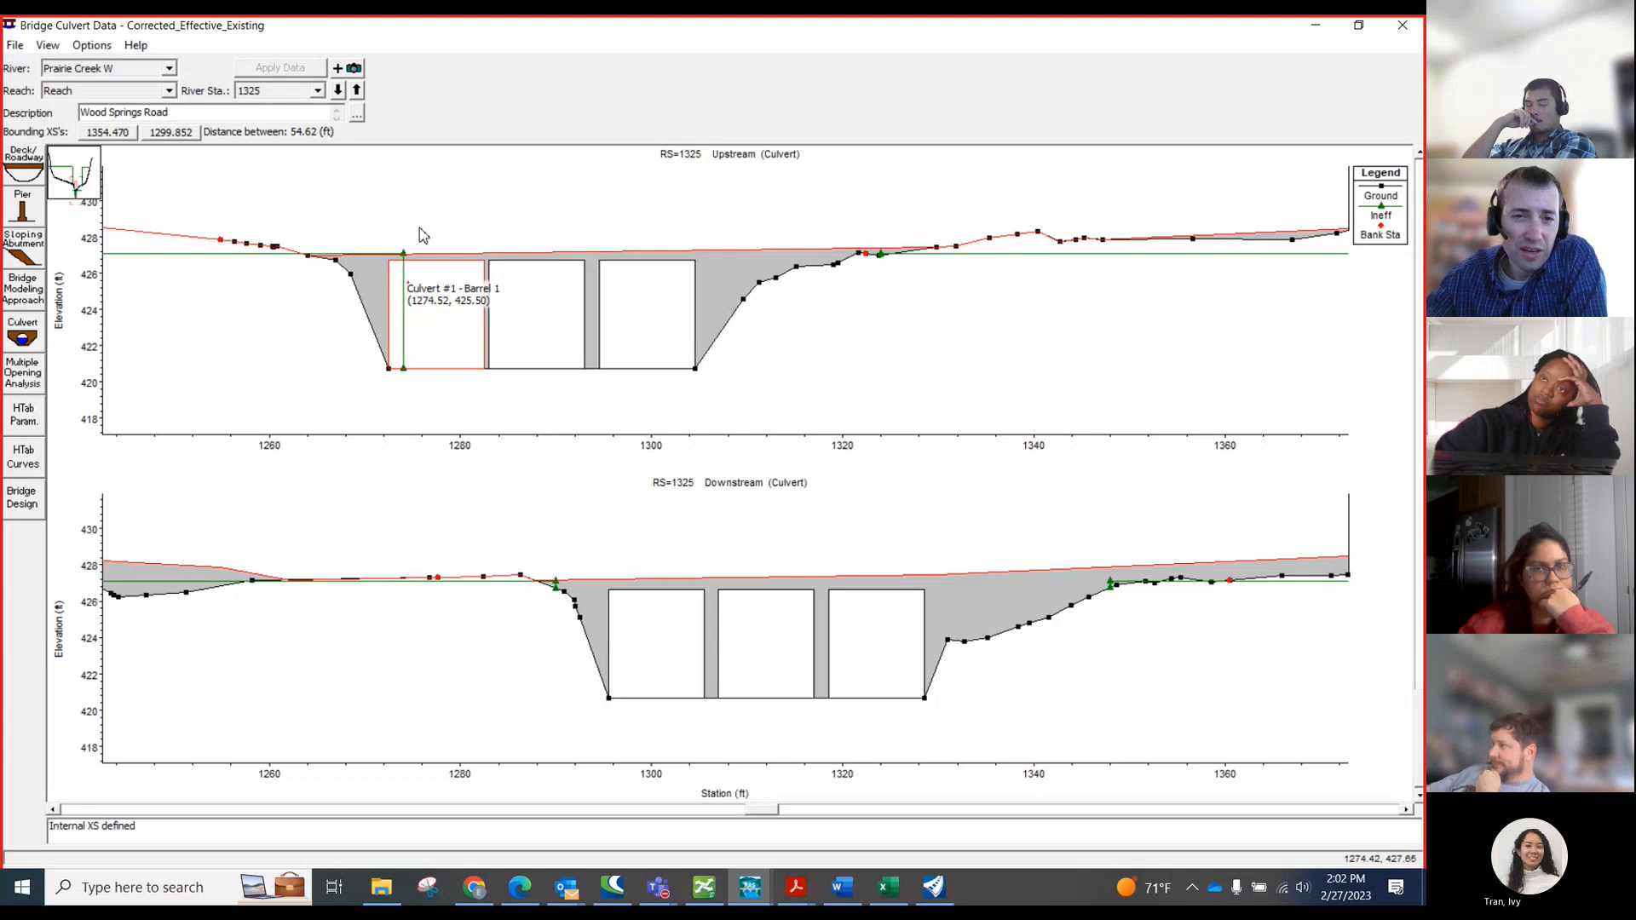
pyautogui.doubleClick(500, 37)
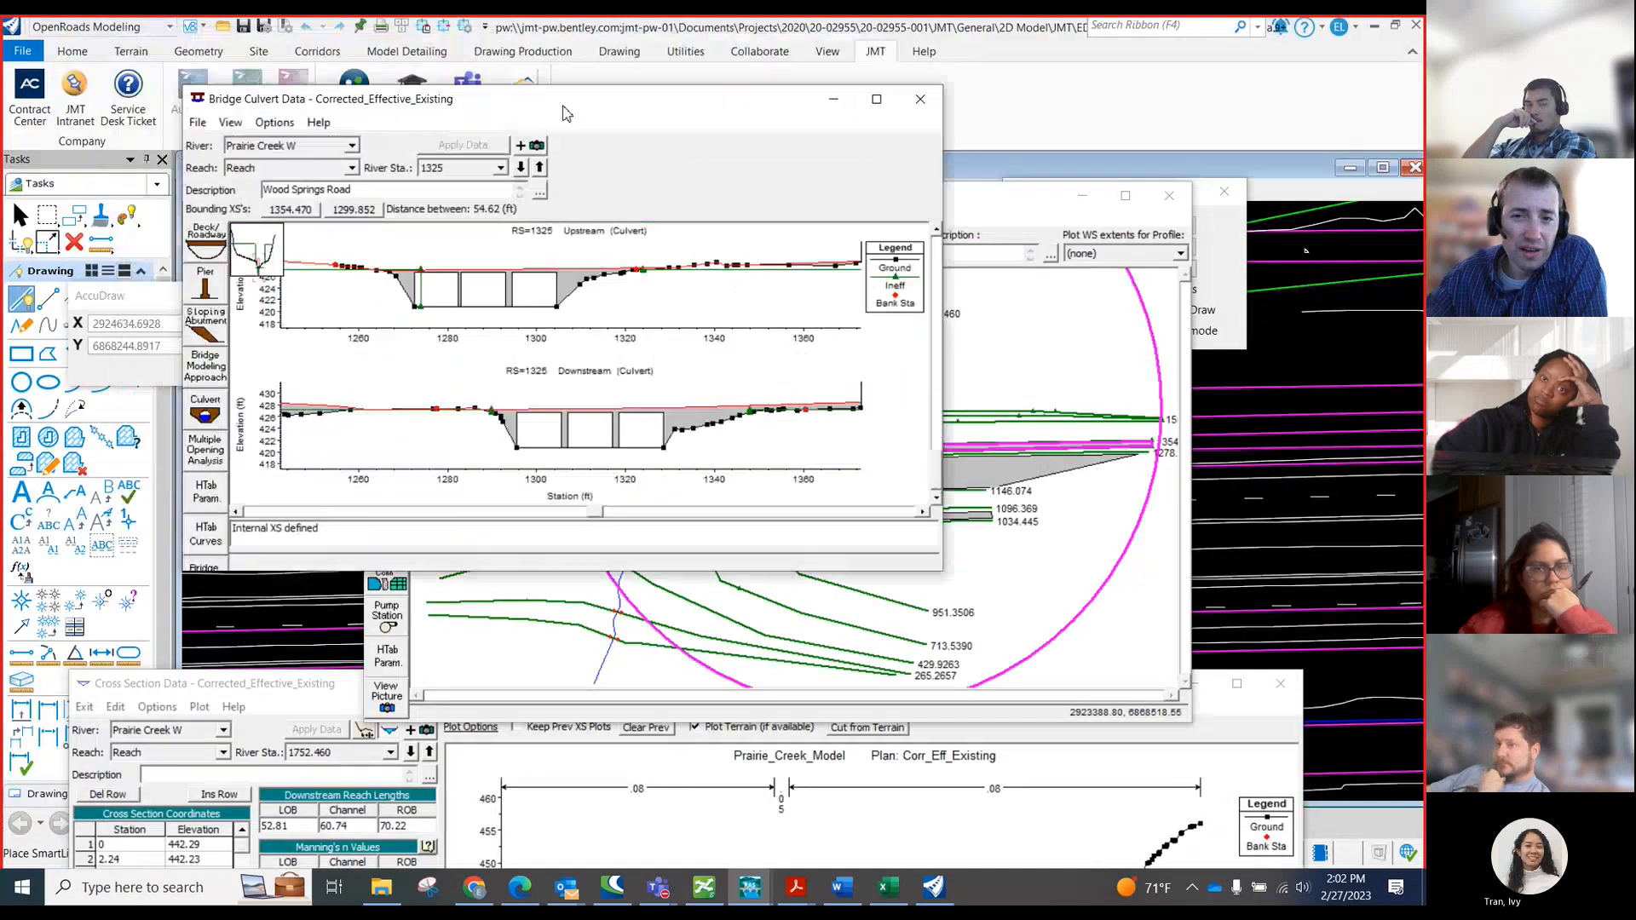
pyautogui.click(876, 99)
pyautogui.rightClick(597, 319)
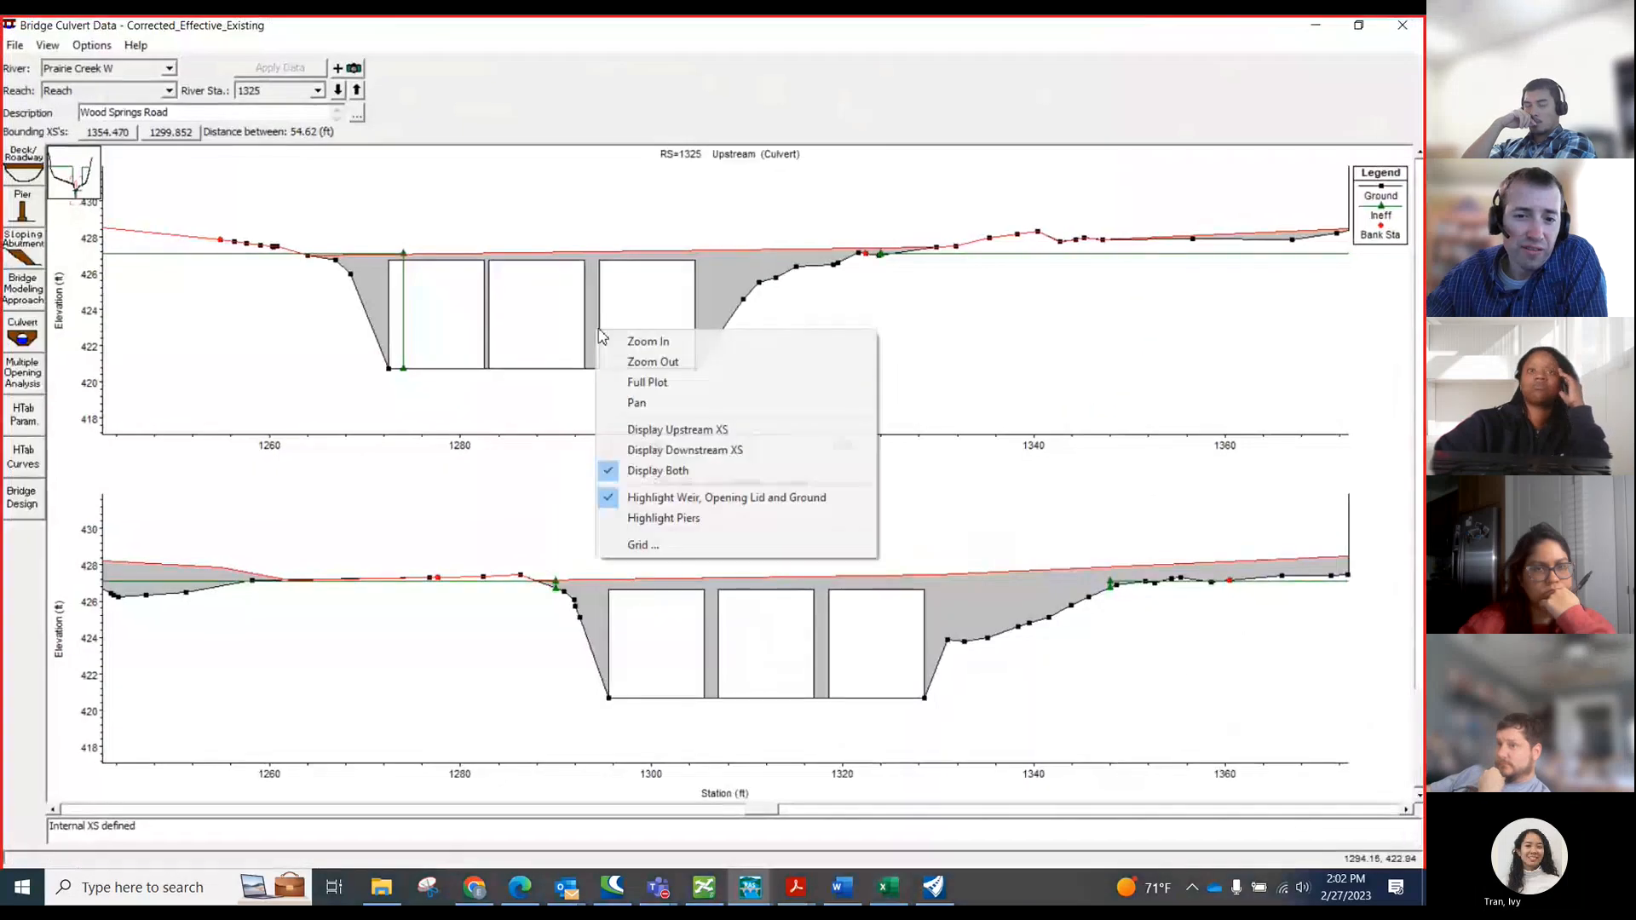
pyautogui.click(642, 382)
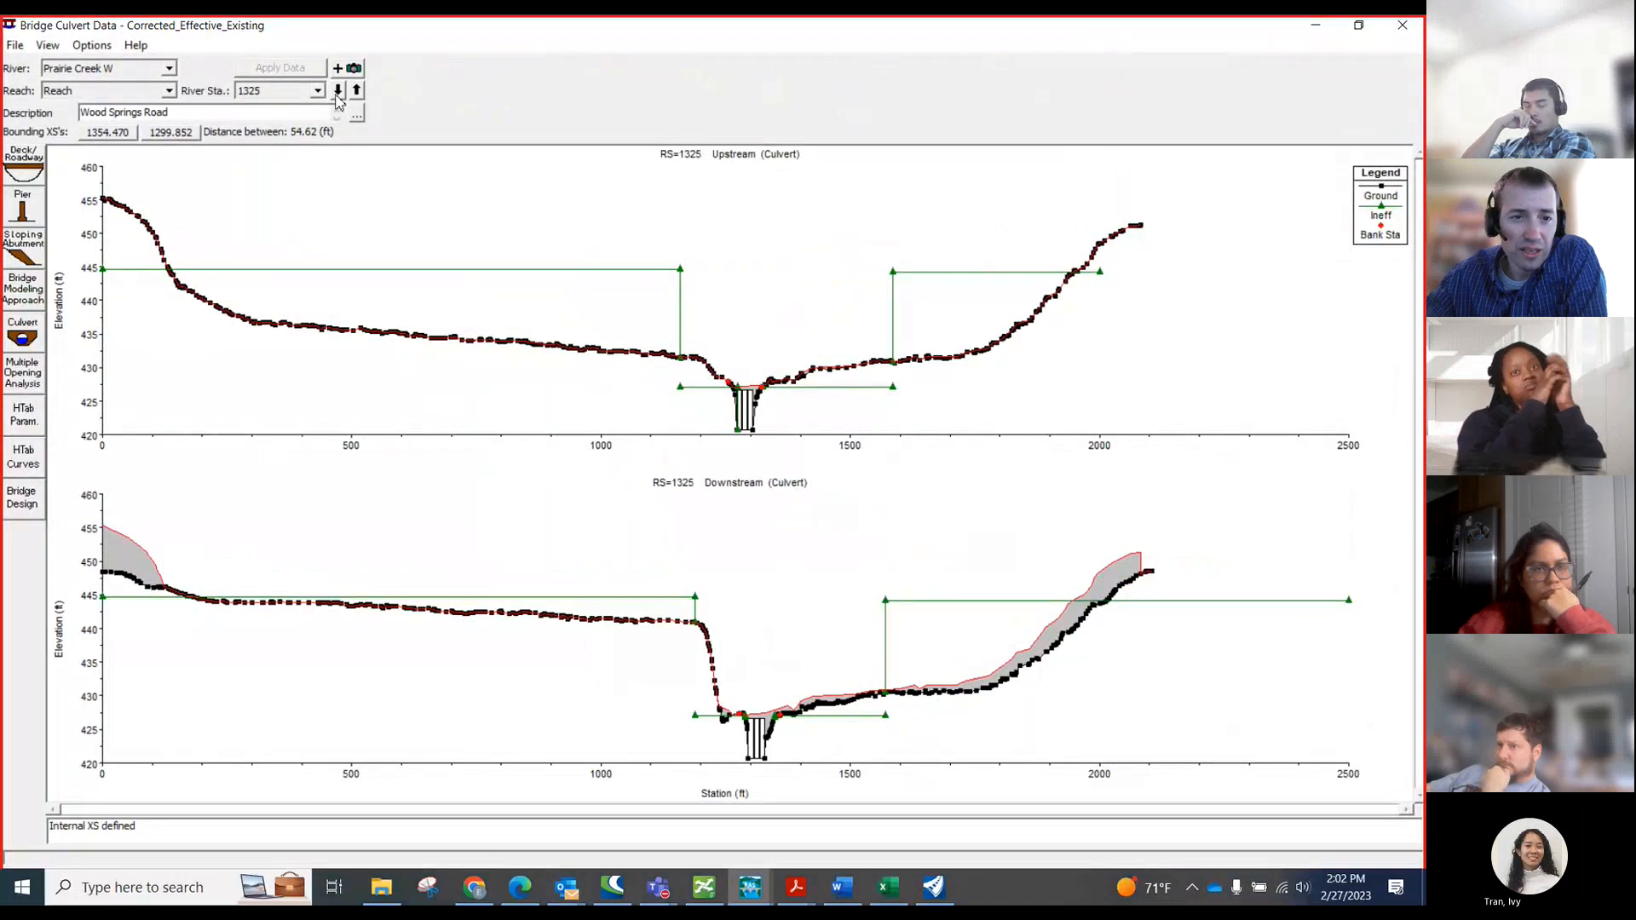
# - Review the IH 20 Main Lanes Bridges at river station 1225, and go back to the culvert at station 1325
pyautogui.click(339, 90)
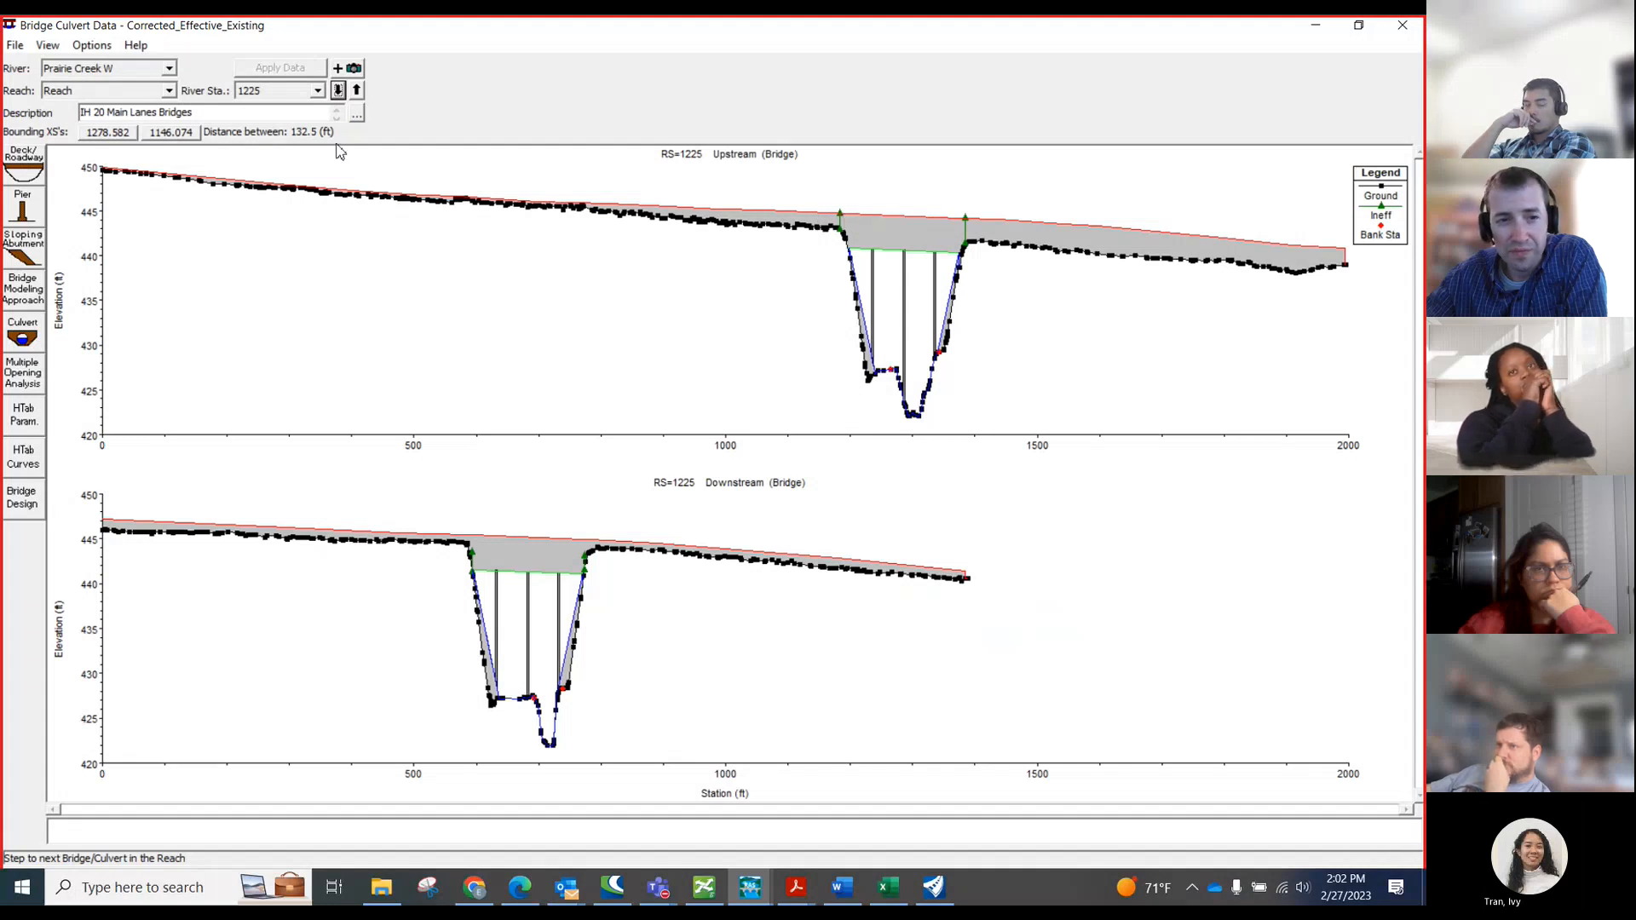
pyautogui.click(357, 90)
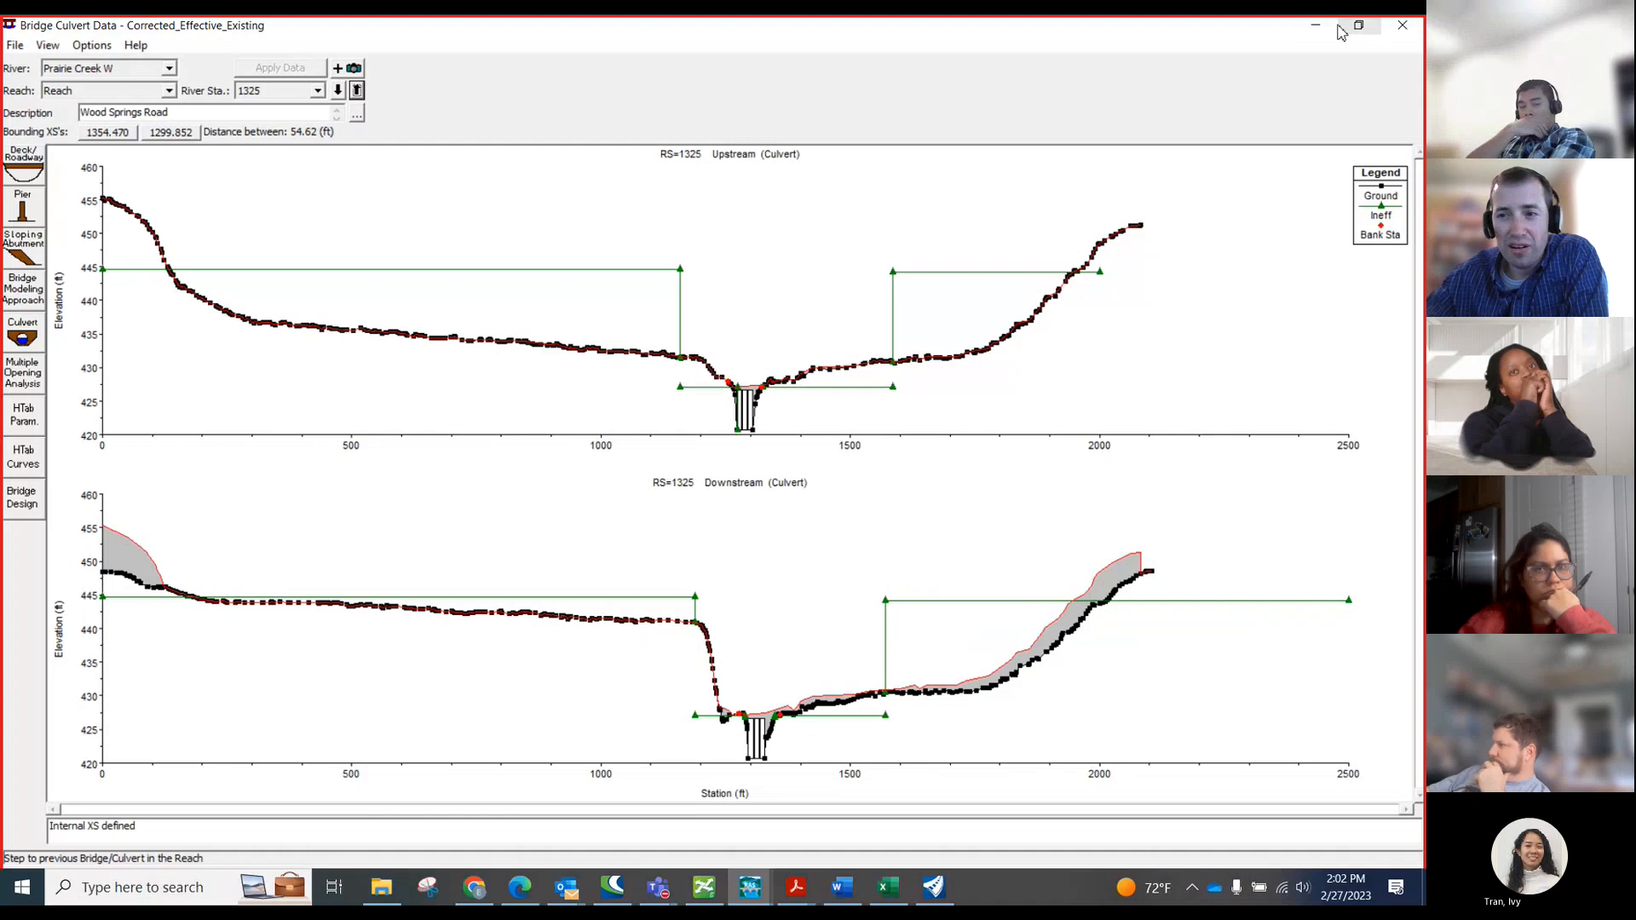
pyautogui.click(1356, 26)
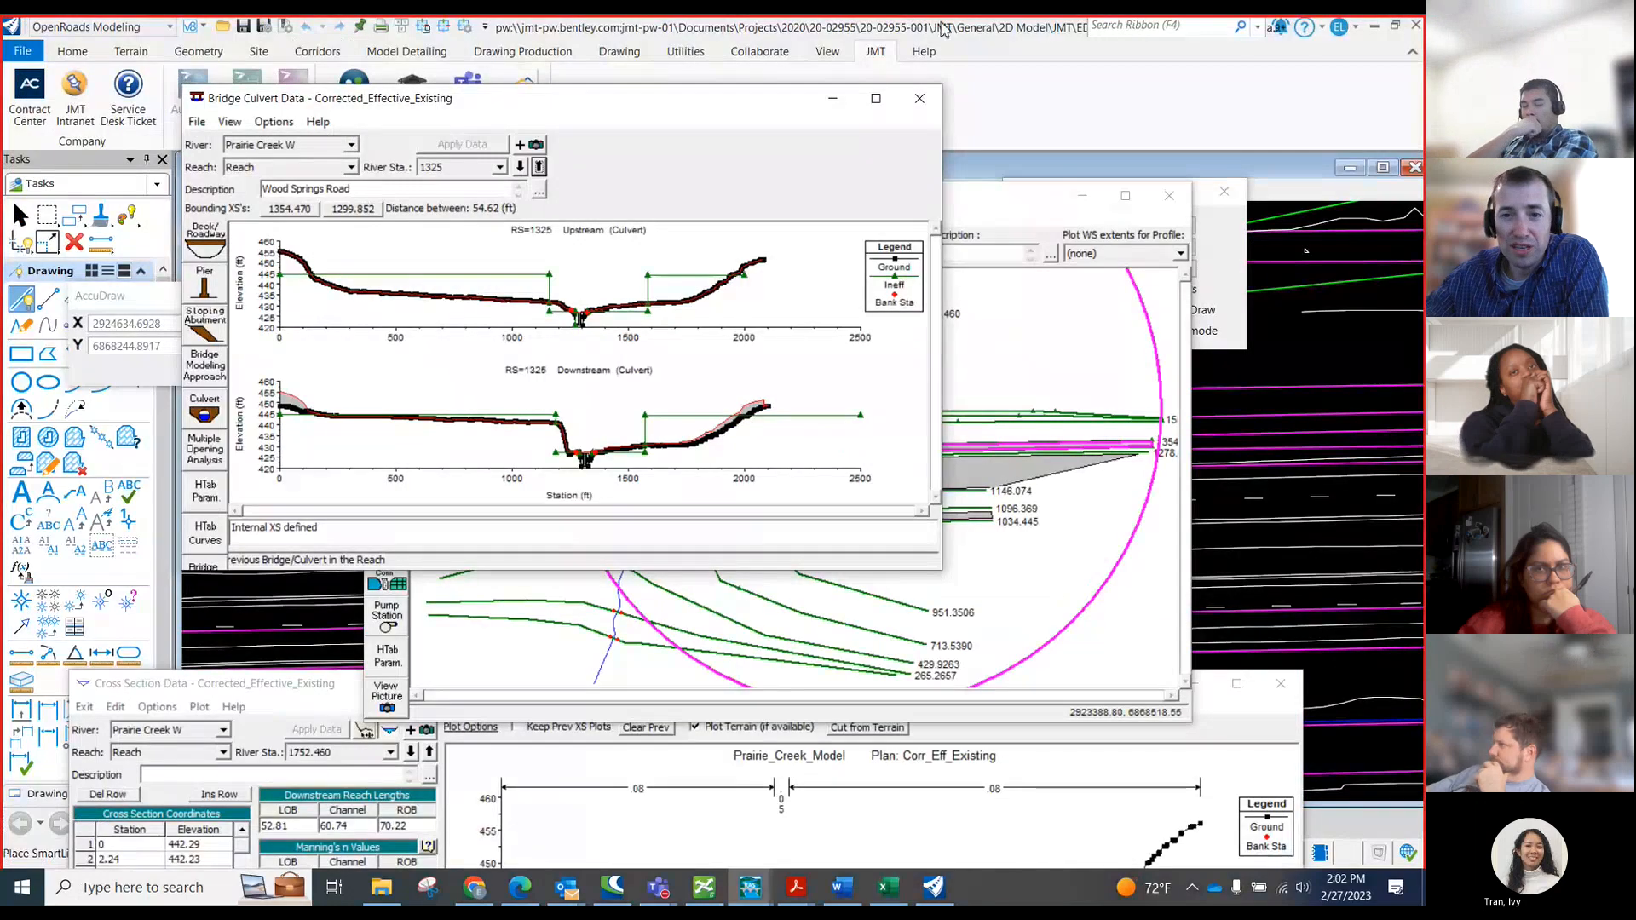
# - Return to the OpenRoads drawing and examine the green ineffective flow lines against the cross sections around the creek crossings
pyautogui.click(945, 30)
pyautogui.scroll(-3, 764, 448)
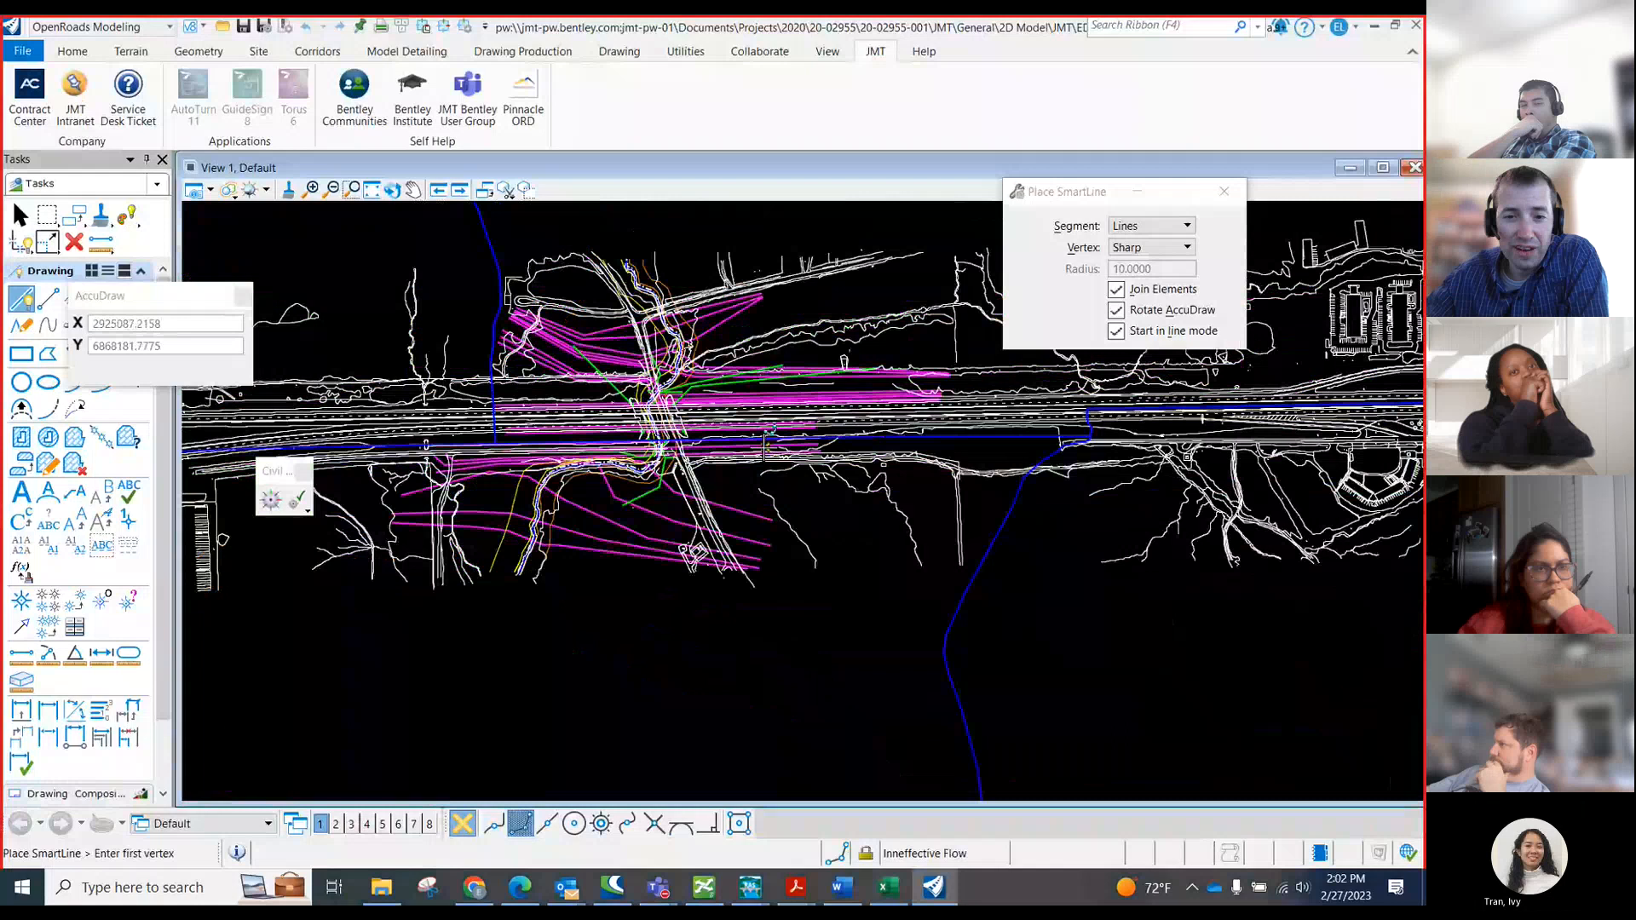
pyautogui.scroll(2, 735, 561)
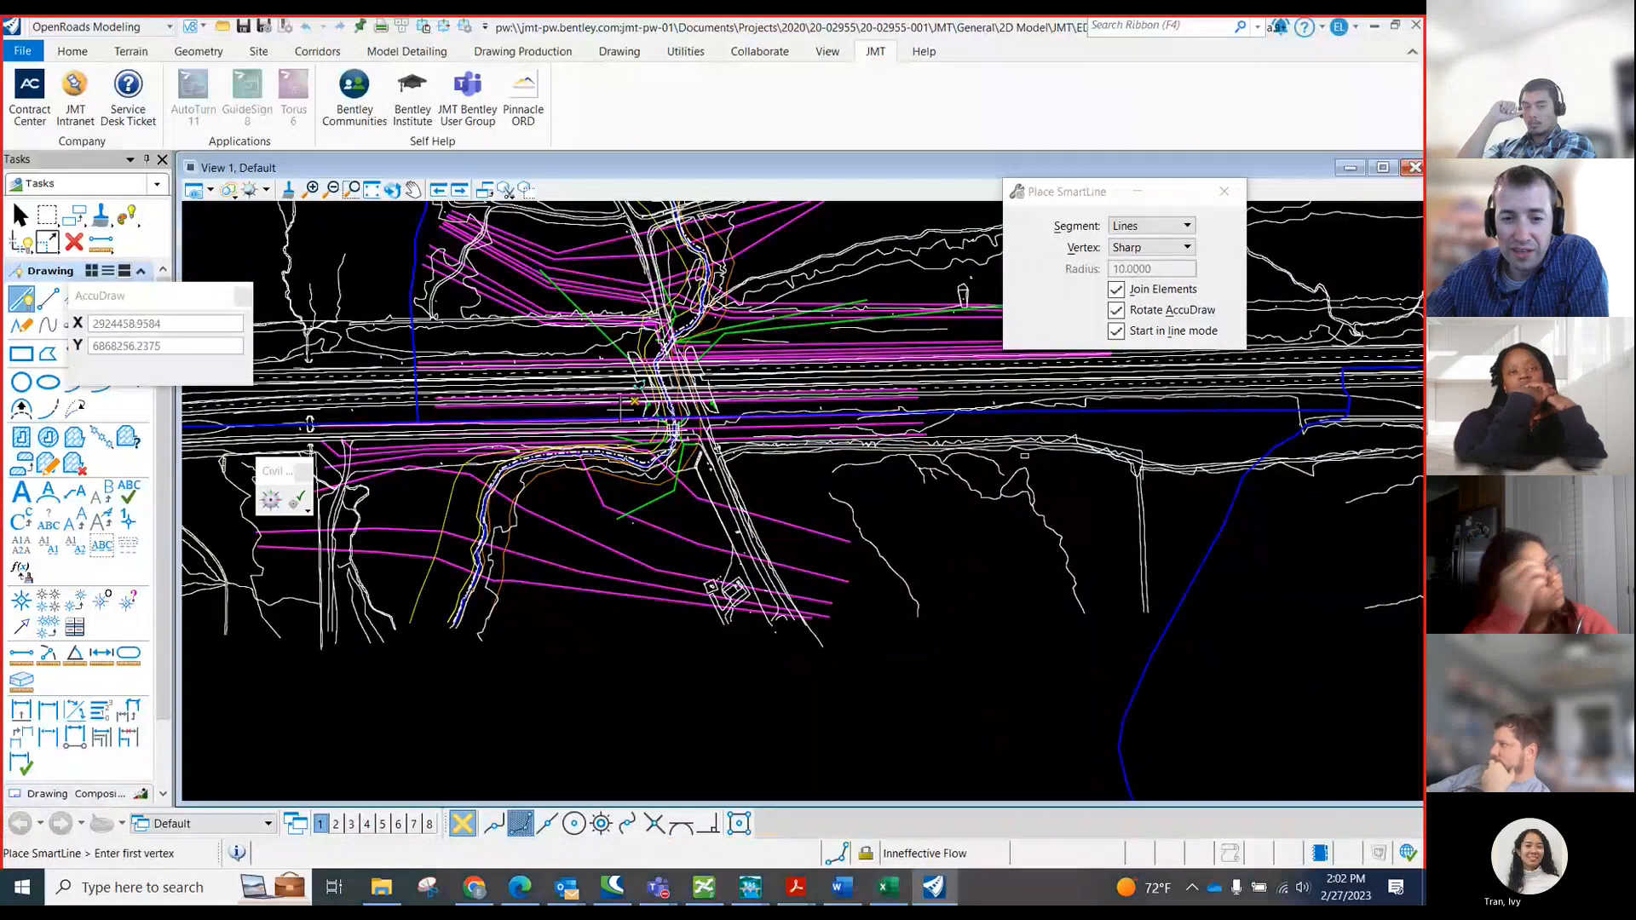
pyautogui.scroll(-2, 545, 435)
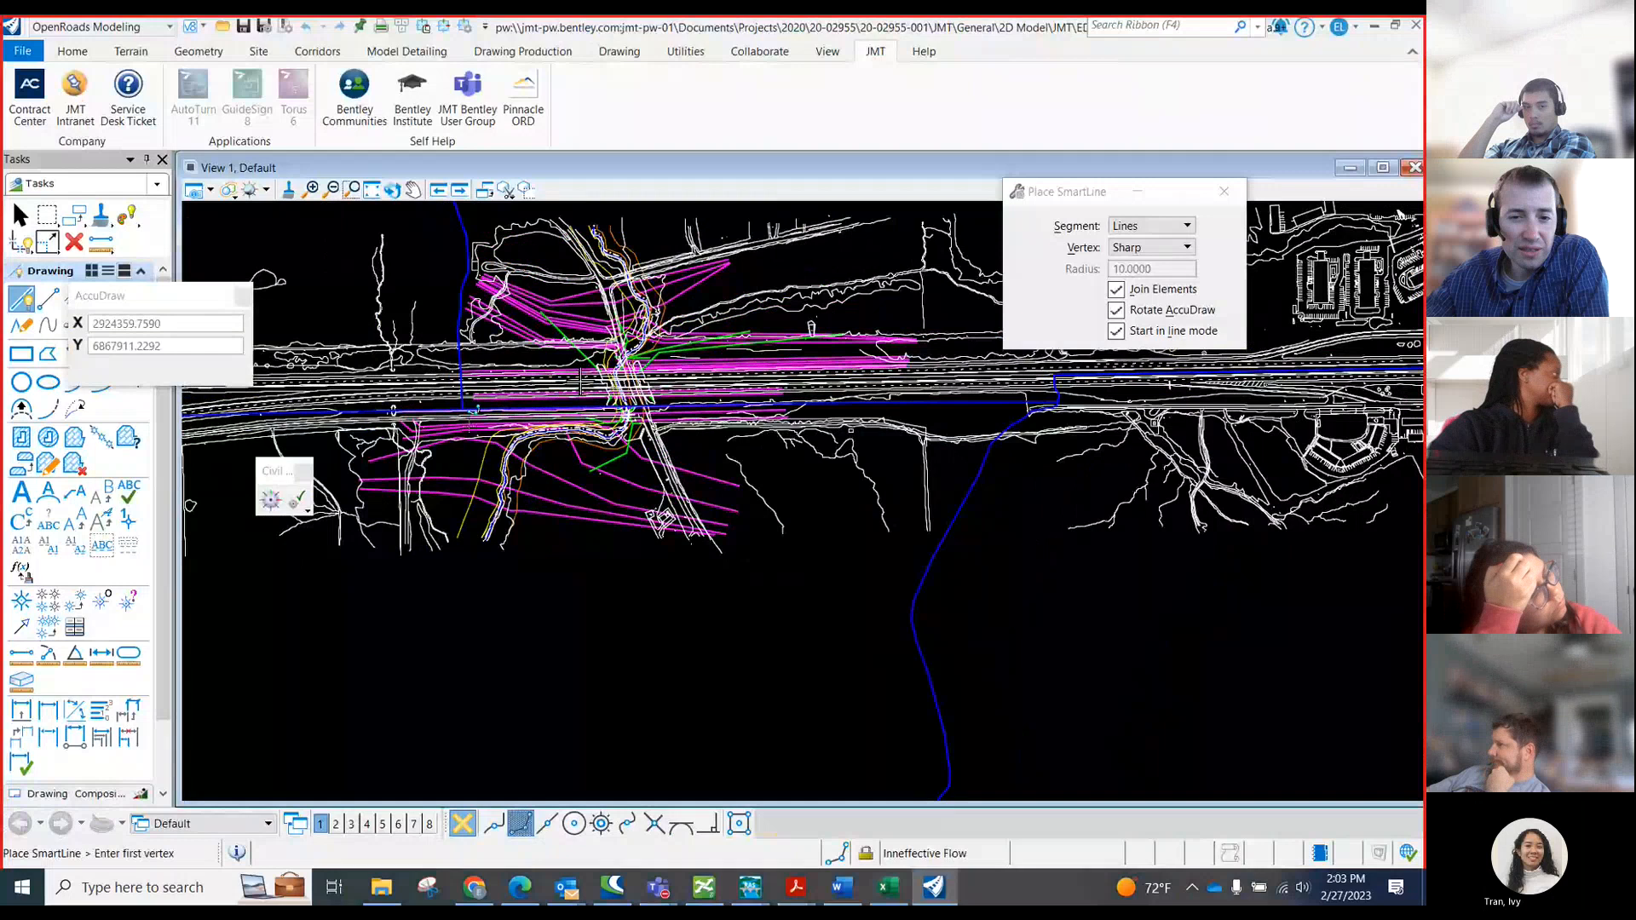
pyautogui.scroll(2, 567, 384)
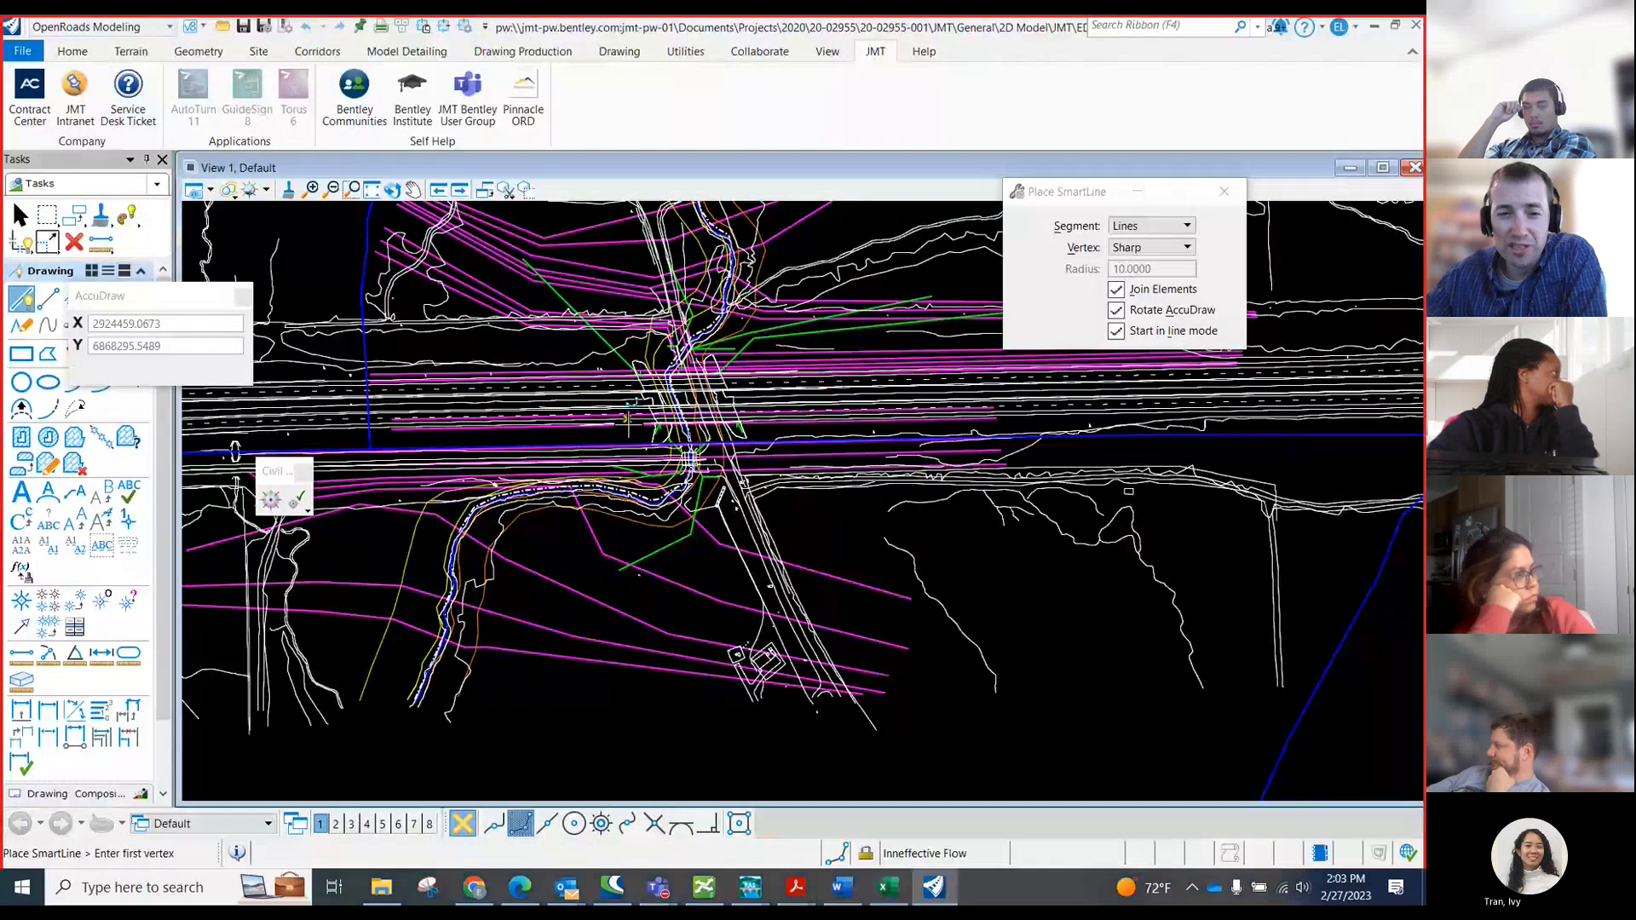
pyautogui.moveTo(629, 419); pyautogui.dragTo(609, 437)
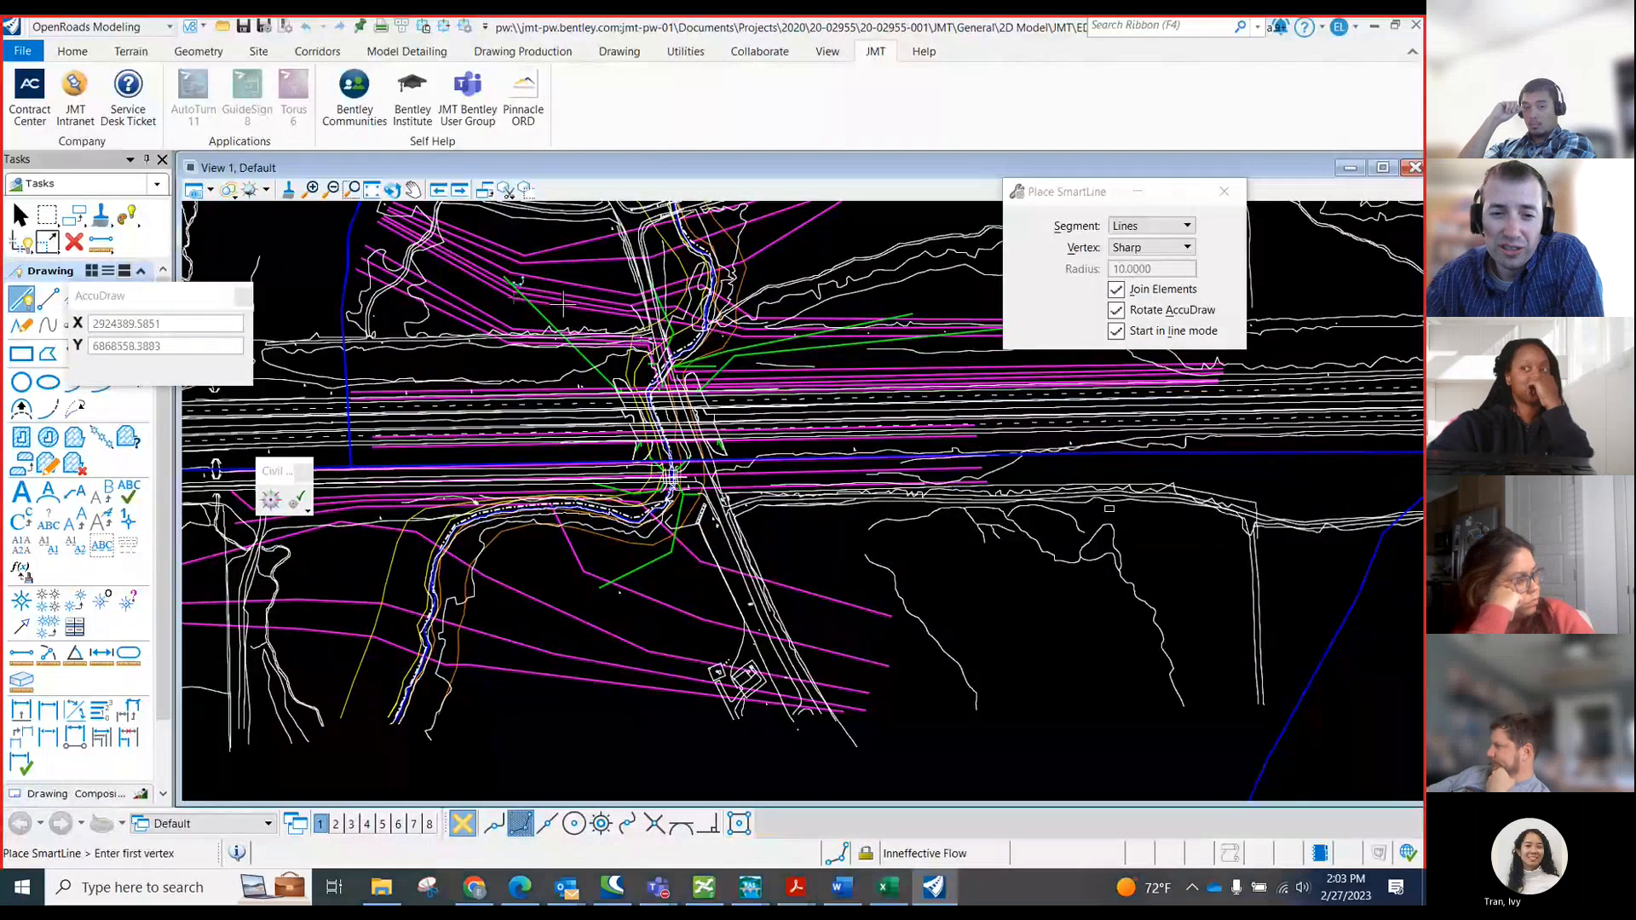
pyautogui.scroll(2, 542, 292)
pyautogui.scroll(2, 666, 401)
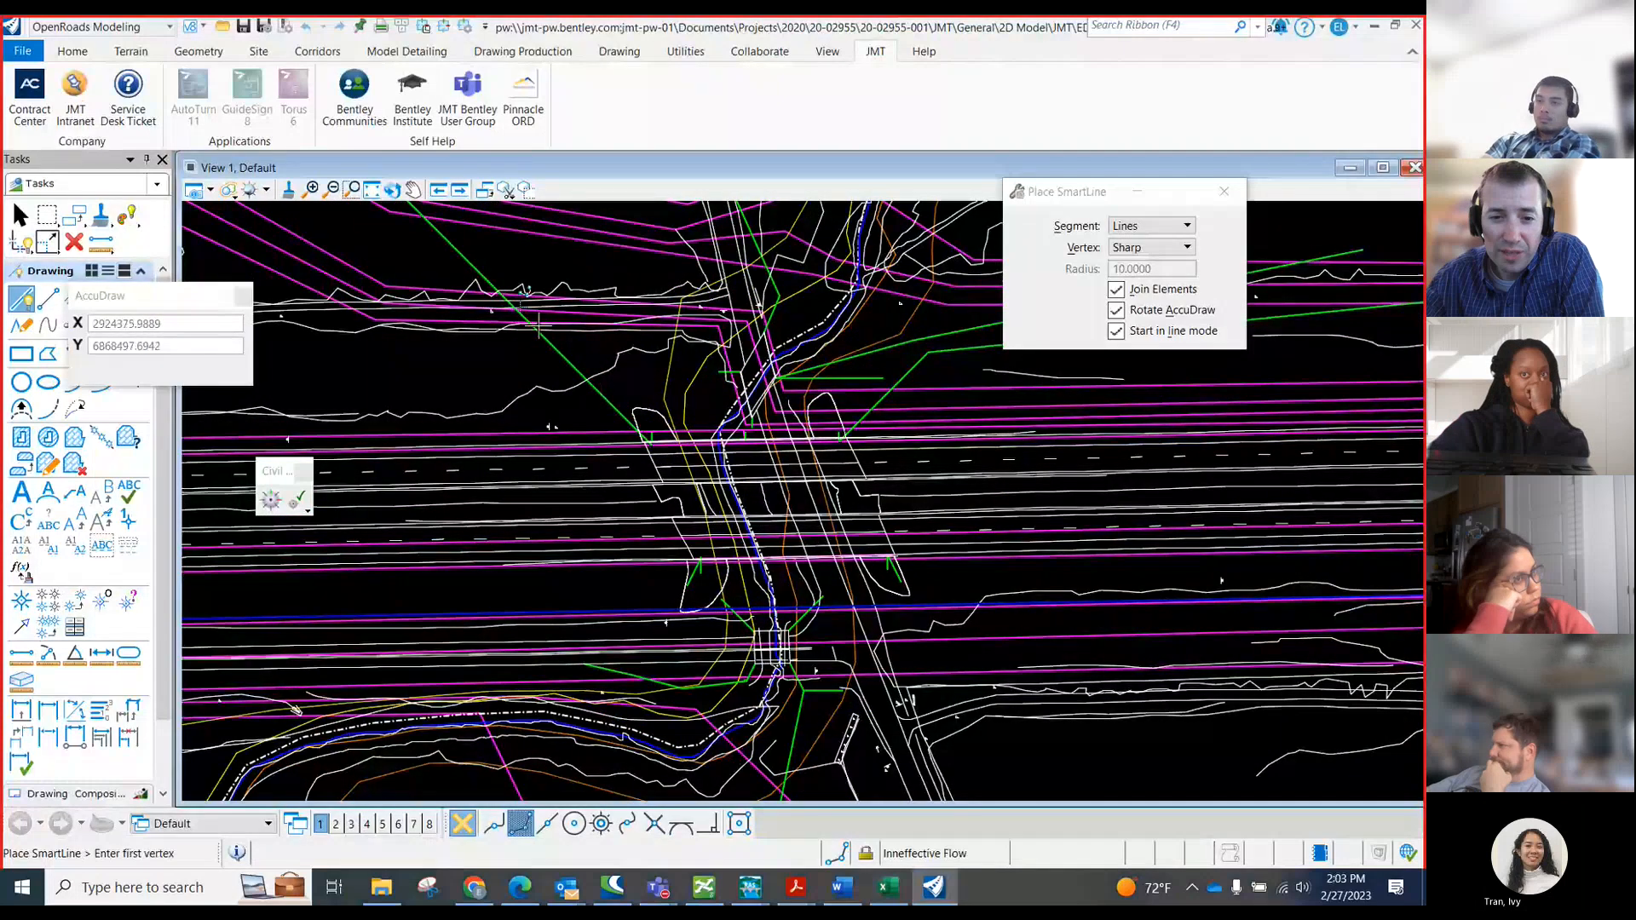
pyautogui.scroll(-2, 554, 443)
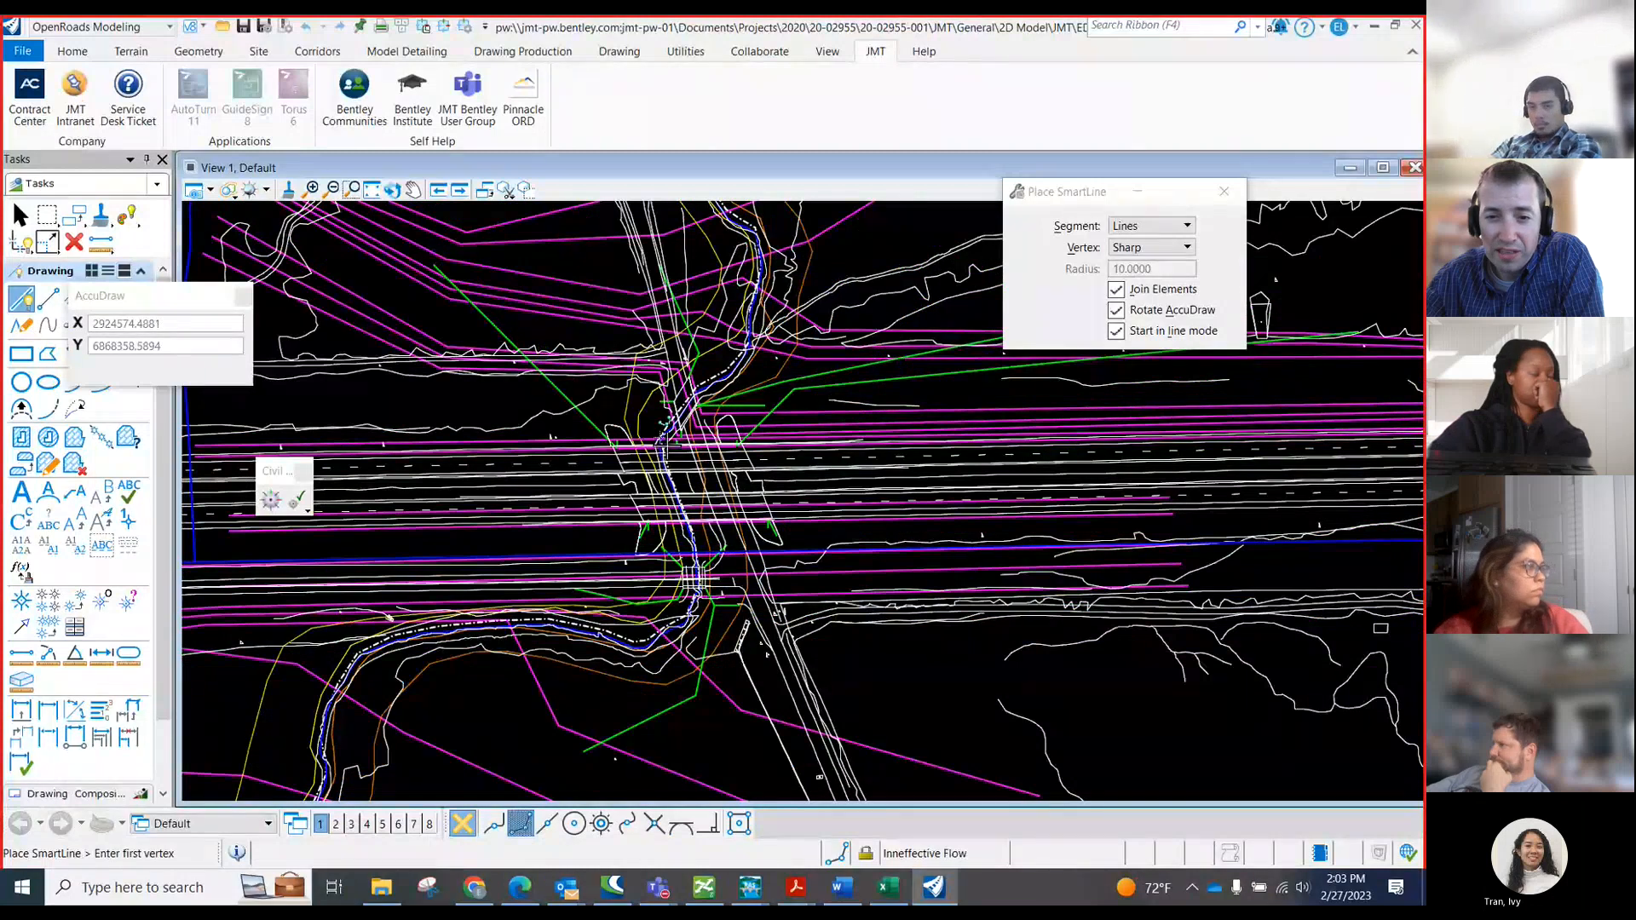
pyautogui.scroll(-2, 599, 441)
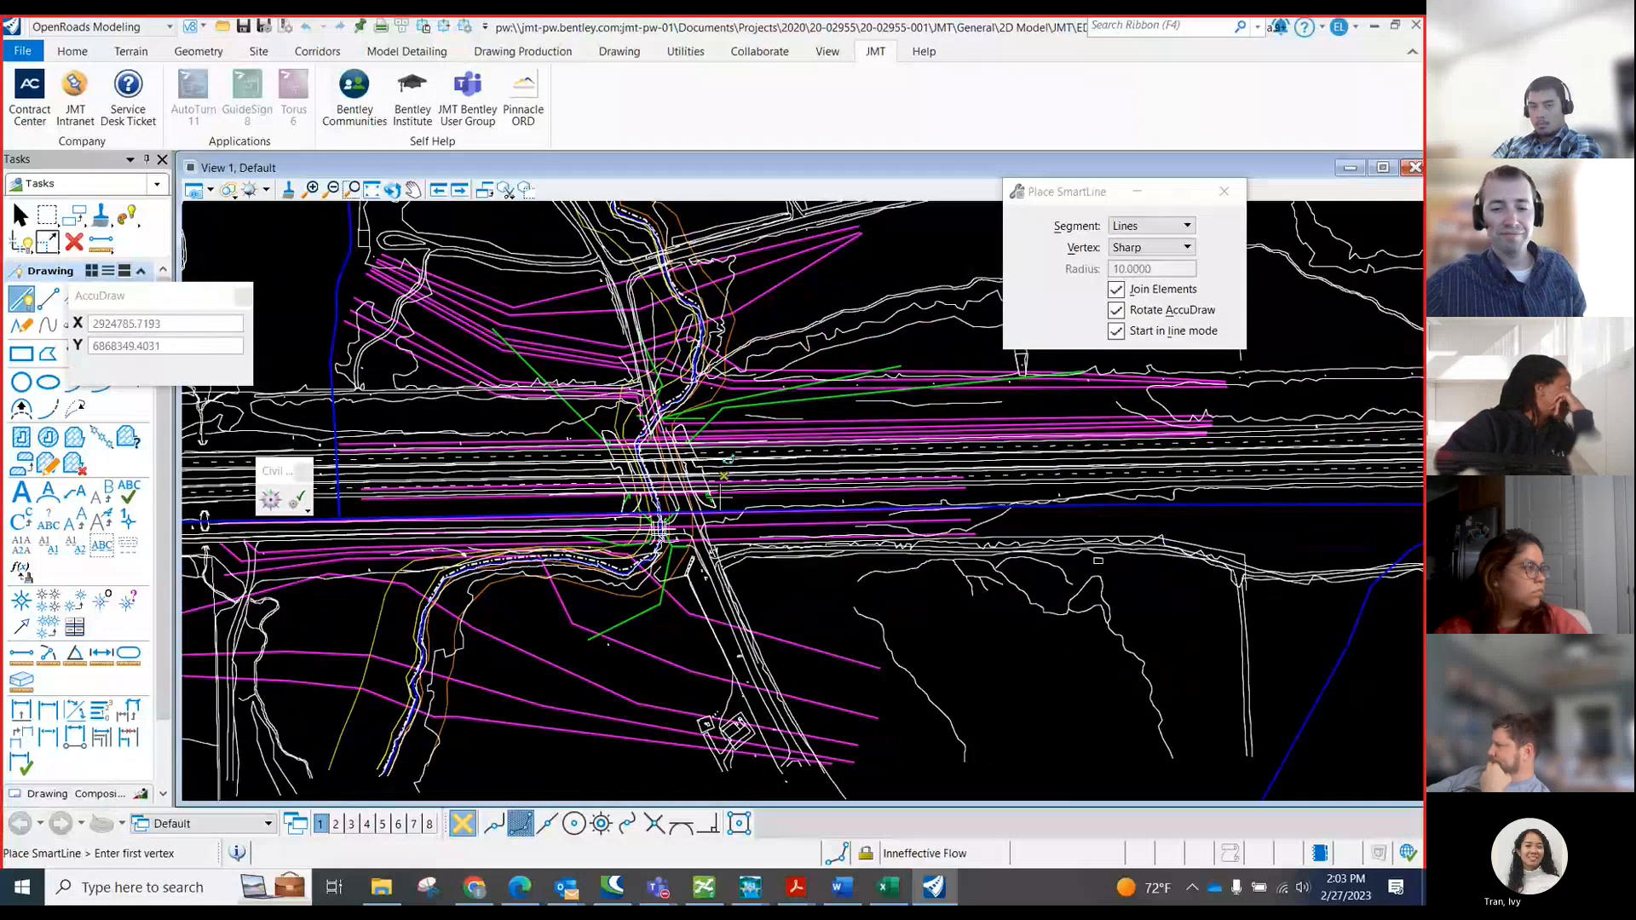
# - Switch to the HEC-RAS Bootcamp Session 3 meeting in Microsoft Teams, enlarge its window, and leave the meeting
pyautogui.moveTo(669, 897)
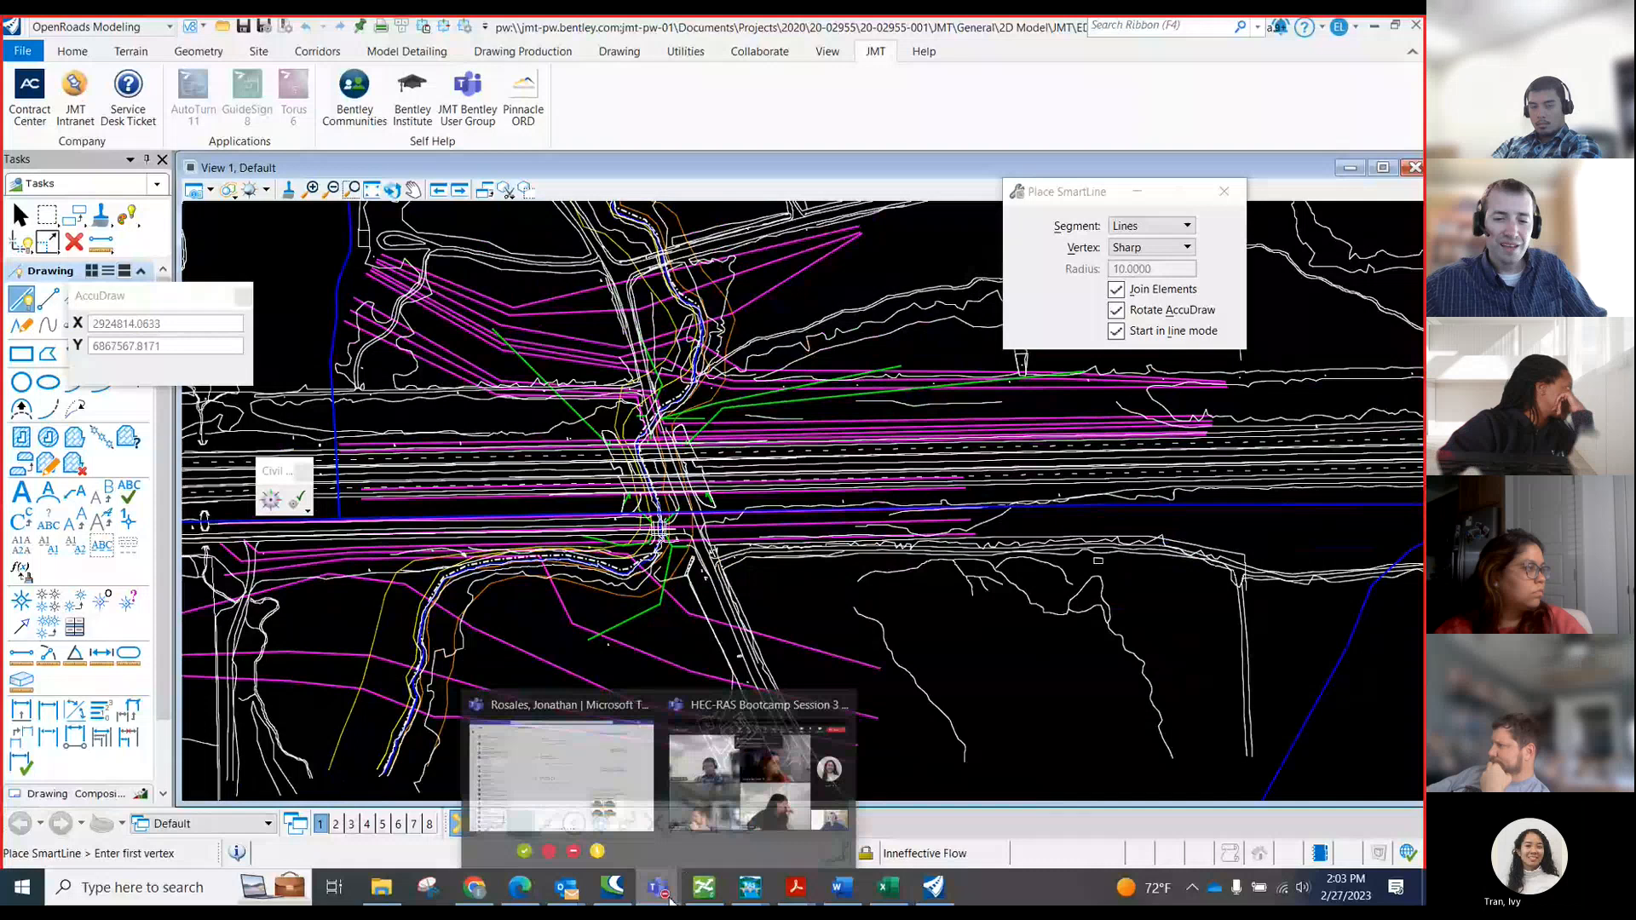
pyautogui.click(758, 821)
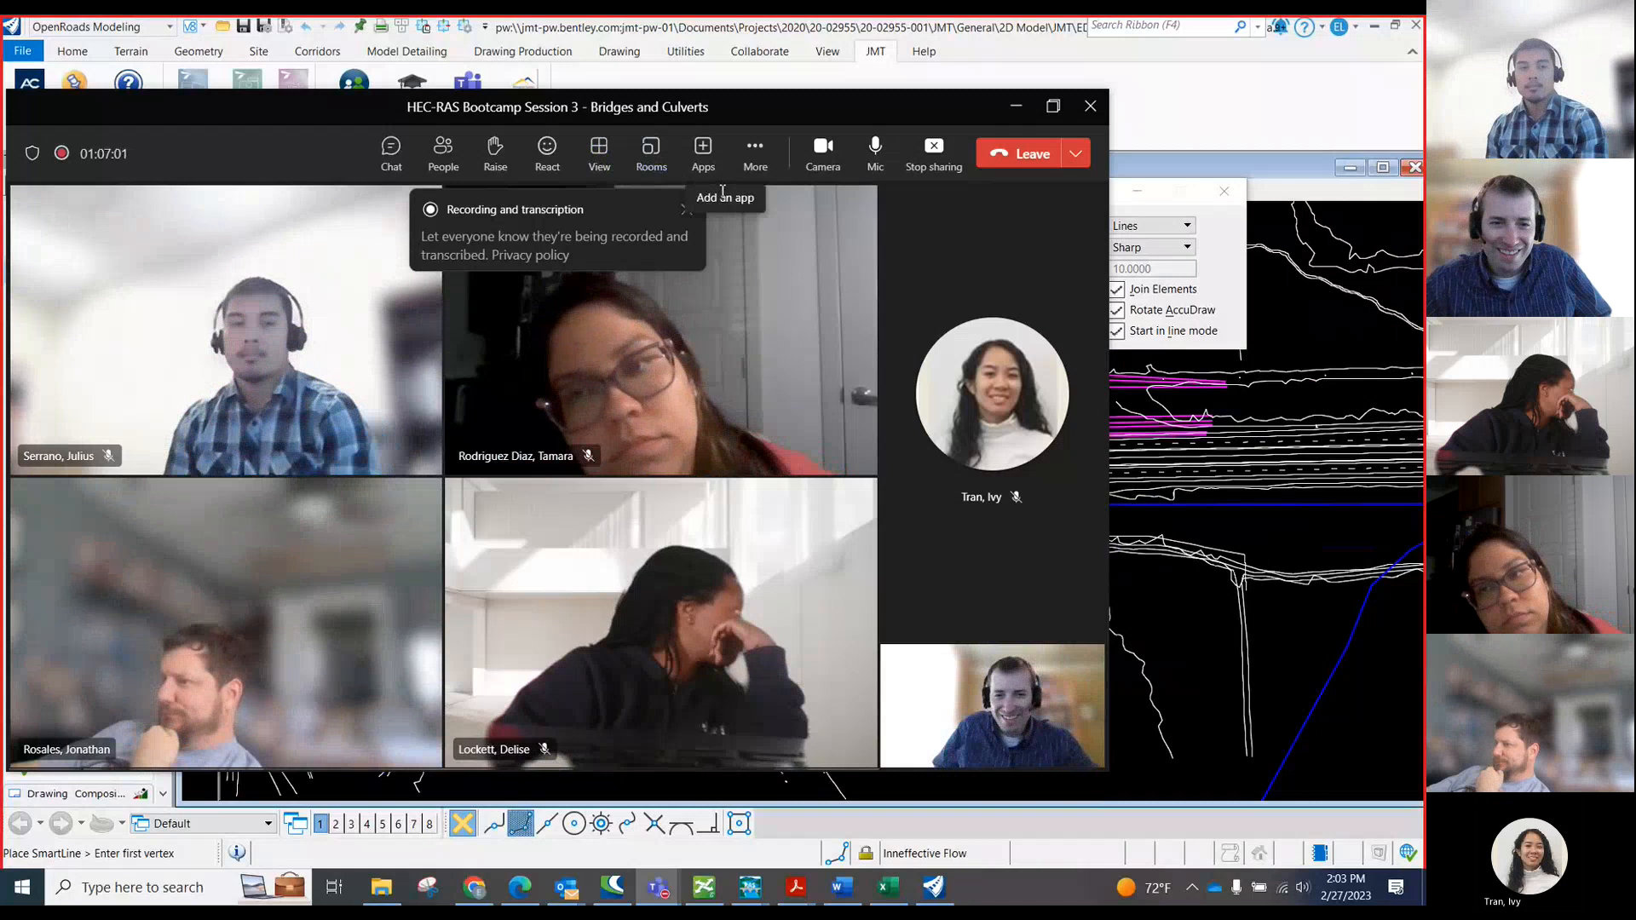
pyautogui.click(1054, 107)
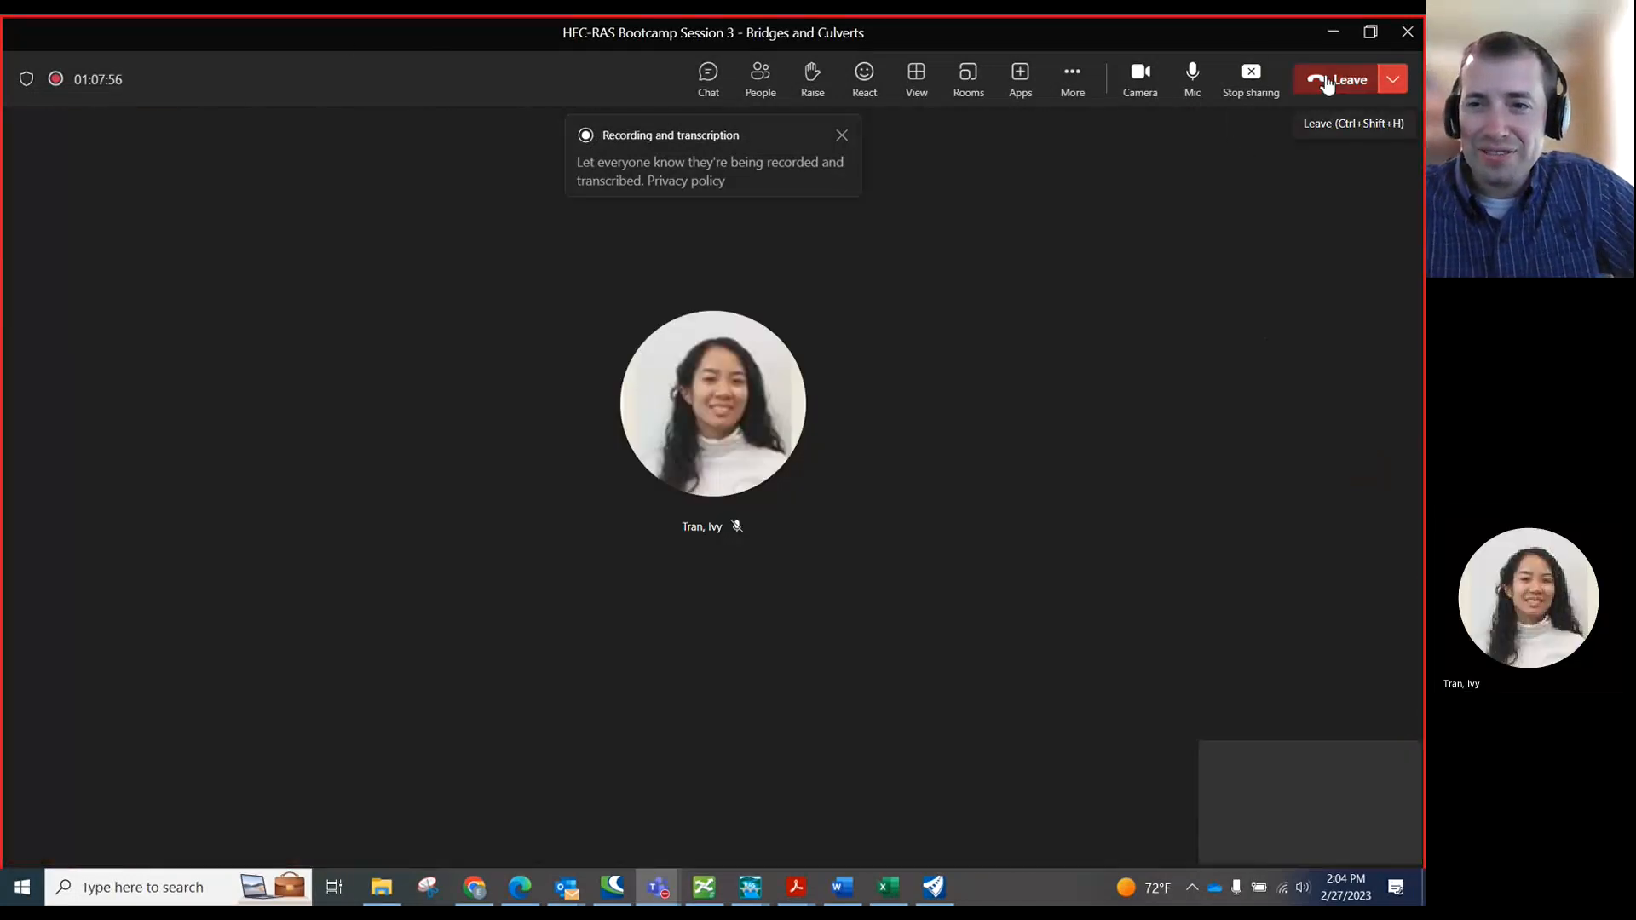
pyautogui.click(1327, 81)
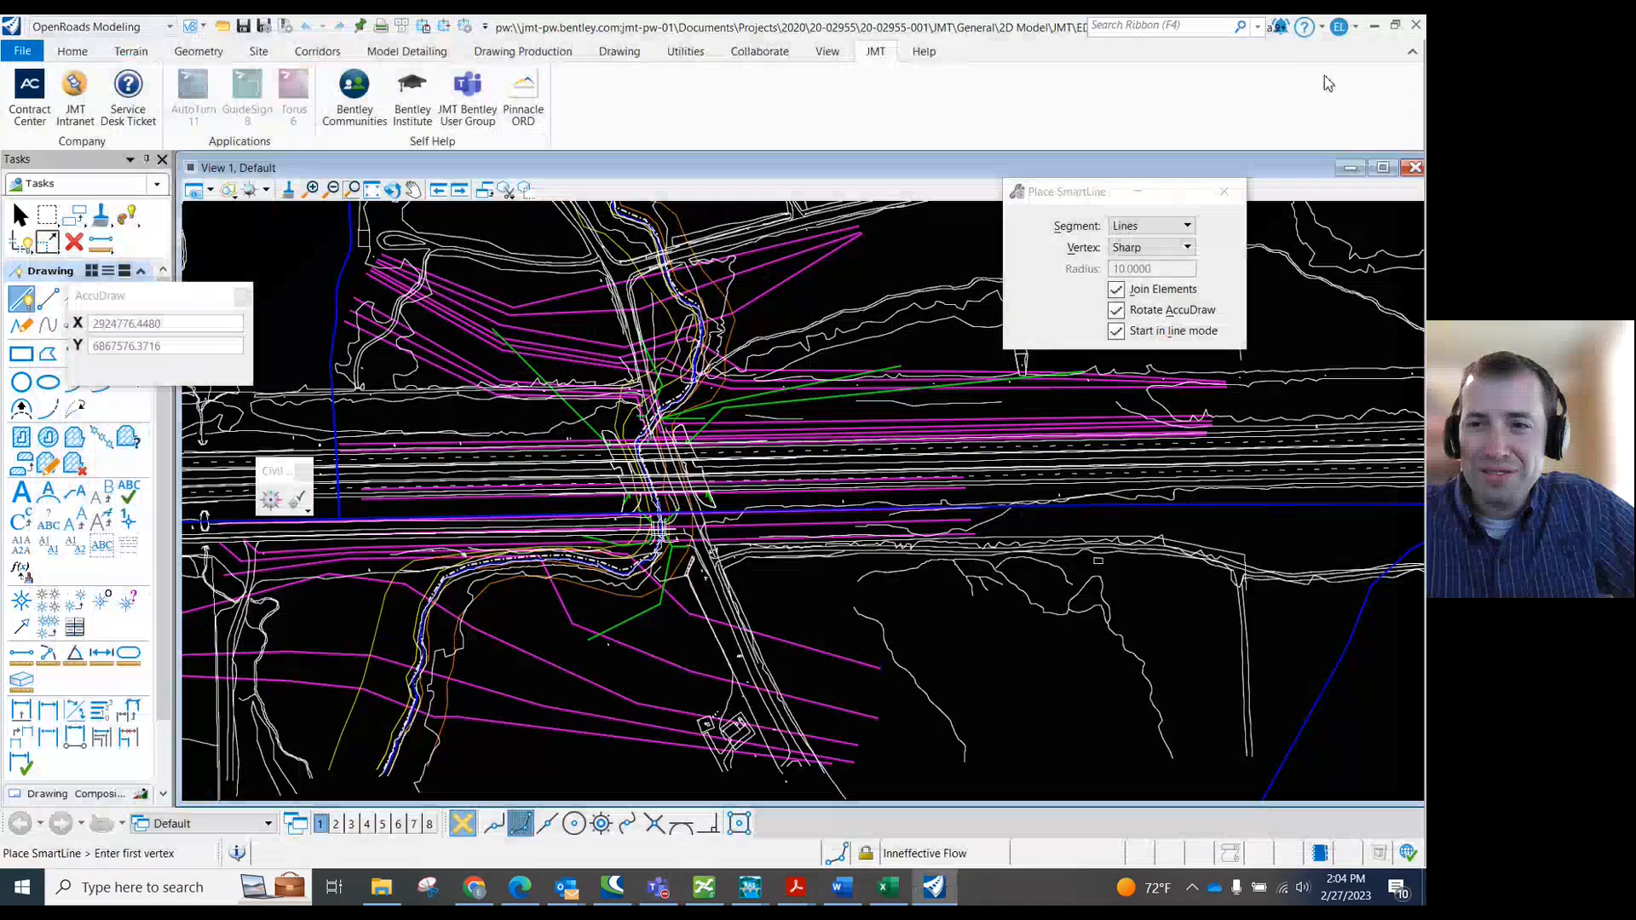